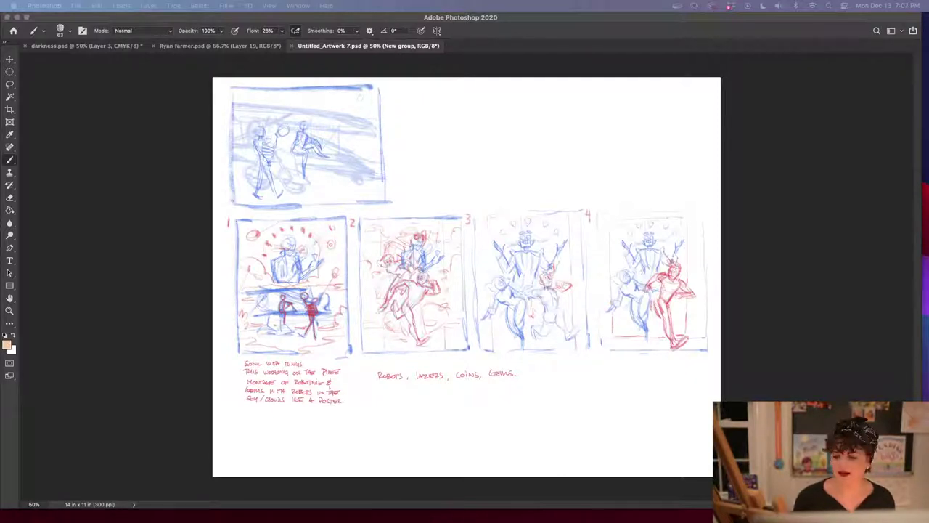
Create a blank CMYK document for the Sonic portrait, 11 x 14 inches at 300 ppi
{"action": "left_click", "coordinate": [75, 5]}
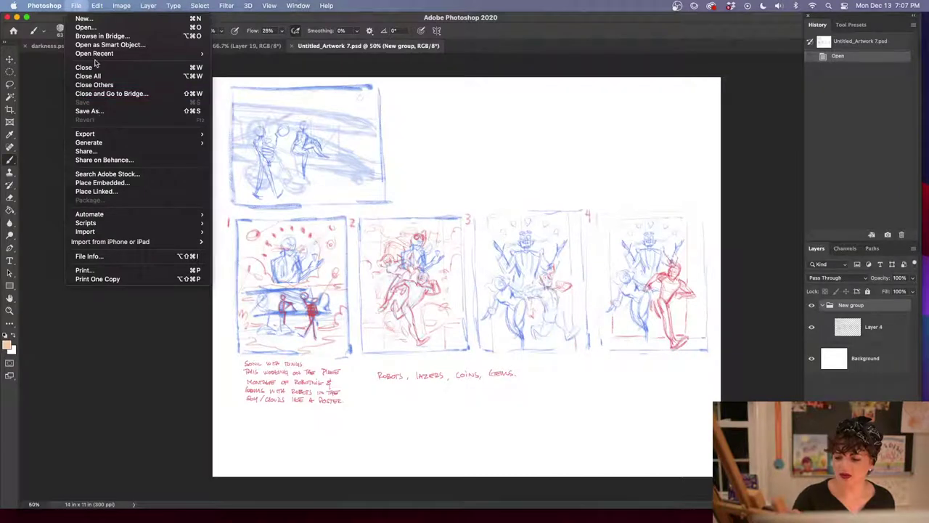
{"action": "left_click", "coordinate": [82, 20]}
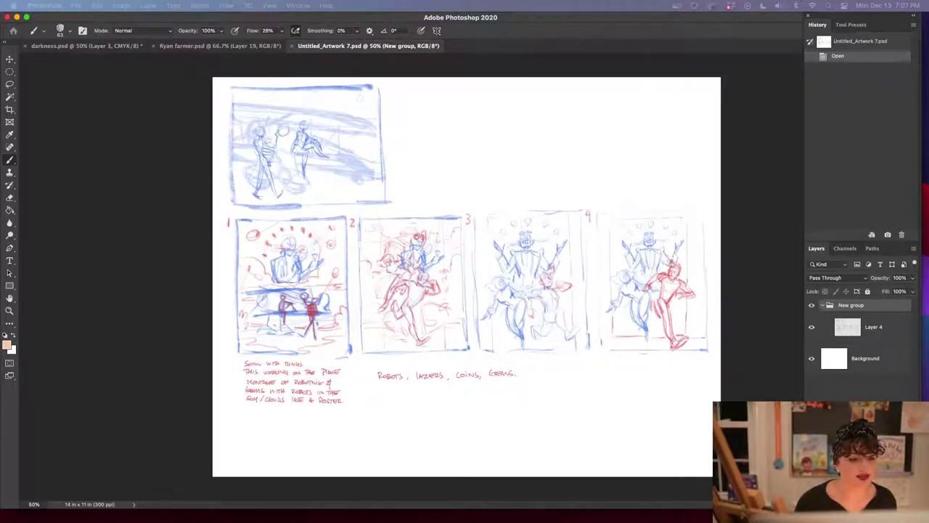
{"action": "key", "text": "Return"}
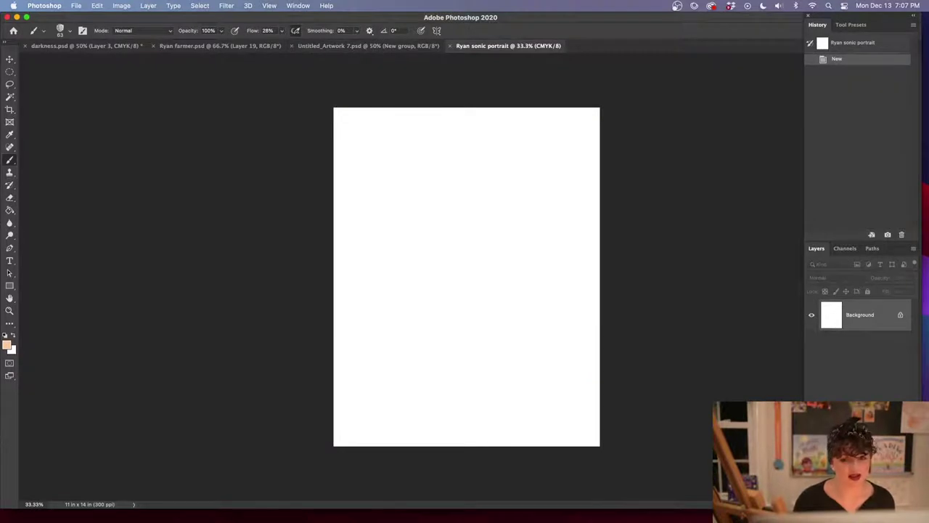
{"action": "key", "text": "Tab"}
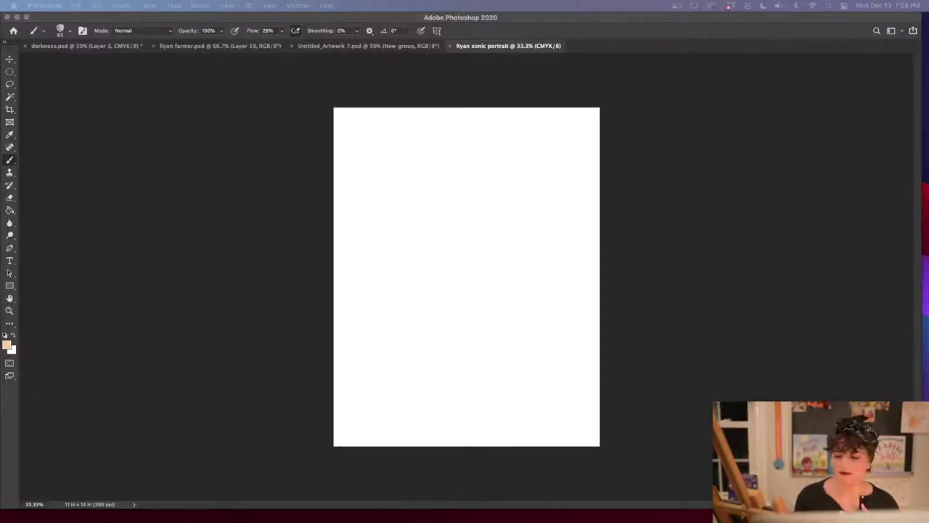
Select thumbnail sketch 4 on Layer 4 of Untitled_Artwork 7.psd with a rectangular marquee and copy it
{"action": "left_click", "coordinate": [397, 45]}
{"action": "key", "text": "ctrl+shift+Tab"}
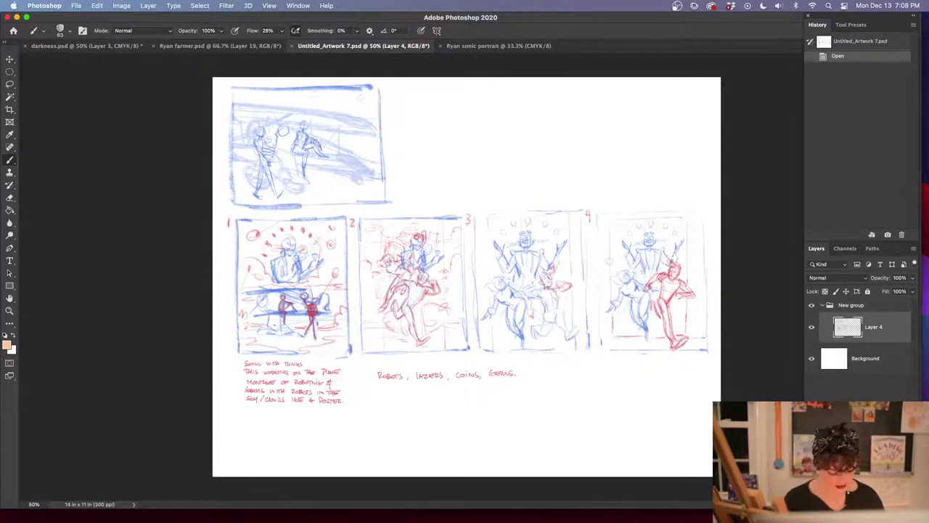
{"action": "mouse_move", "coordinate": [9, 71]}
{"action": "left_mouse_down"}
{"action": "mouse_move", "coordinate": [48, 82]}
{"action": "mouse_move", "coordinate": [51, 69]}
{"action": "left_mouse_up"}
{"action": "left_click_drag", "start_coordinate": [594, 211], "coordinate": [707, 352]}
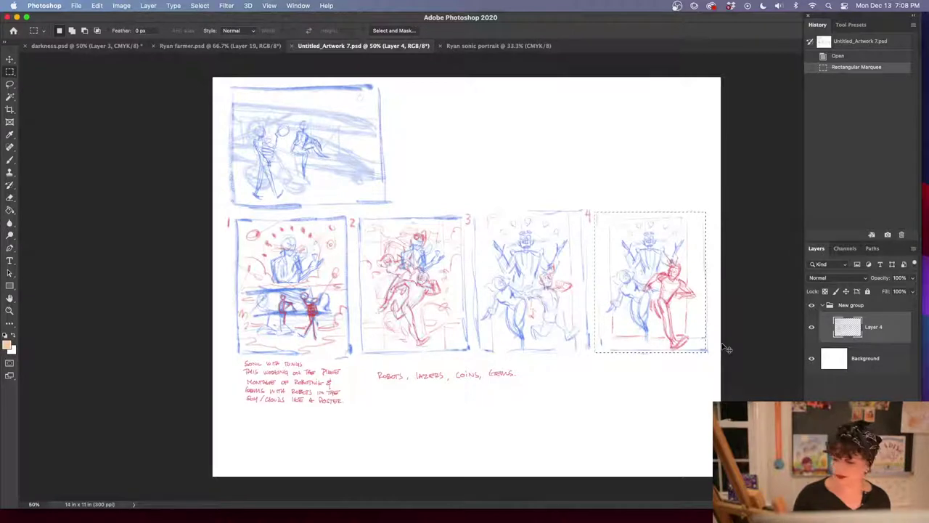
Paste the copied thumbnail into the new portrait document and scale it to about 360% so it fills the canvas
{"action": "left_click", "coordinate": [485, 46]}
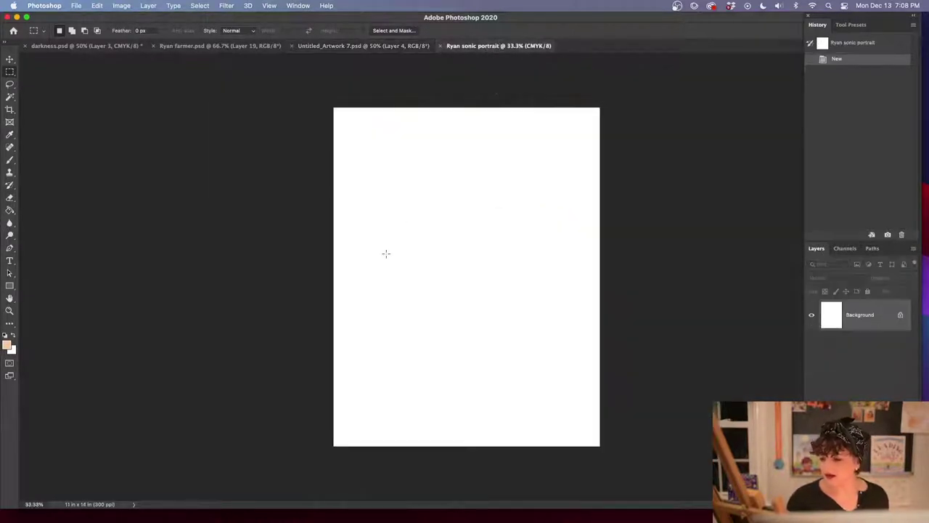
{"action": "key", "text": "super+v"}
{"action": "key", "text": "super+t"}
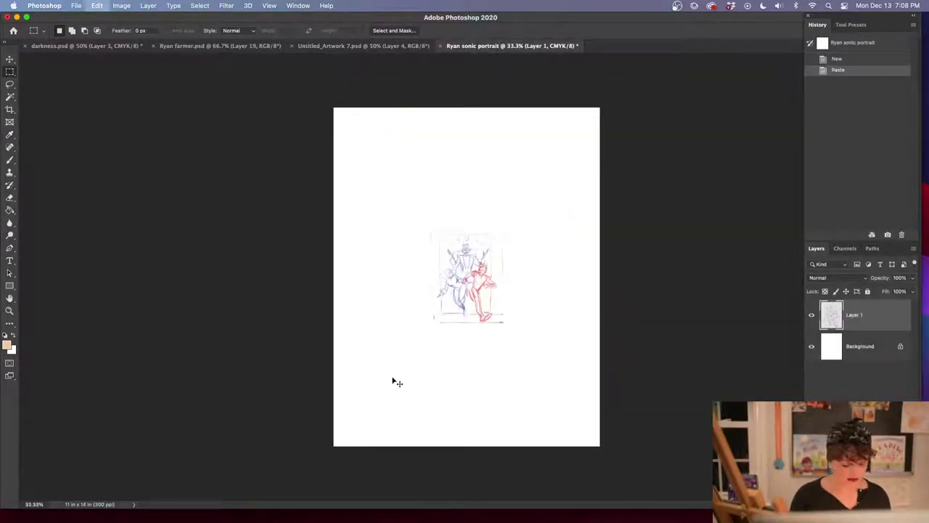
{"action": "mouse_move", "coordinate": [429, 230]}
{"action": "left_mouse_down"}
{"action": "mouse_move", "coordinate": [332, 99]}
{"action": "mouse_move", "coordinate": [345, 91]}
{"action": "left_mouse_up"}
{"action": "mouse_move", "coordinate": [504, 323]}
{"action": "left_mouse_down"}
{"action": "mouse_move", "coordinate": [557, 404]}
{"action": "mouse_move", "coordinate": [599, 447]}
{"action": "mouse_move", "coordinate": [593, 439]}
{"action": "left_mouse_up"}
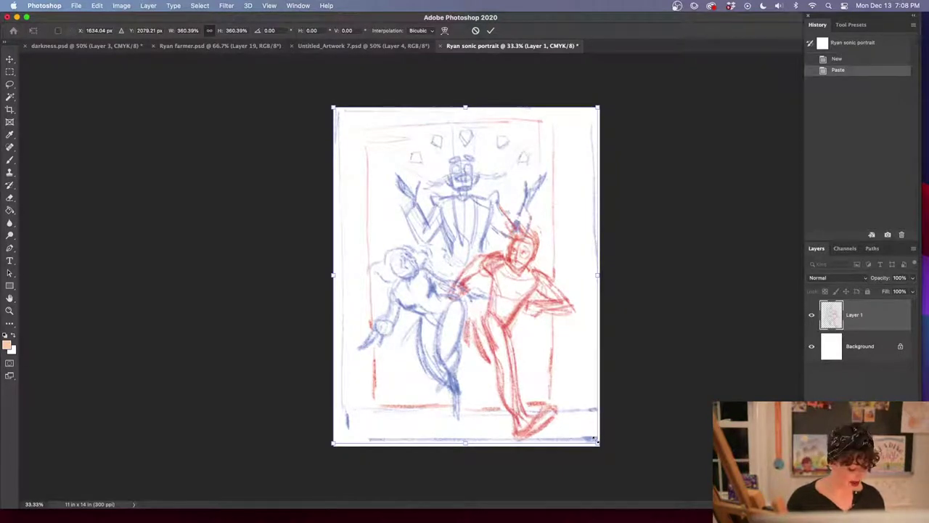
{"action": "key", "text": "Return"}
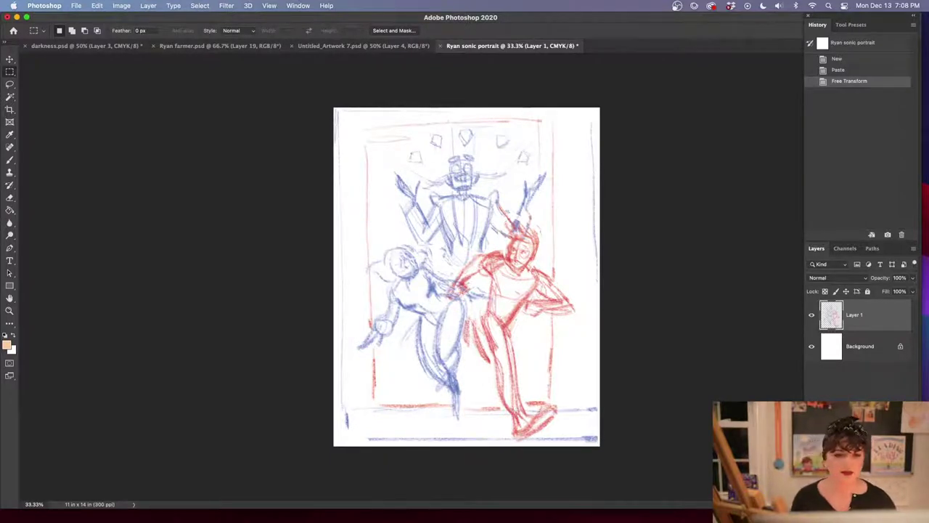
Switch to the Brush tool
{"action": "key", "text": "shift+Tab"}
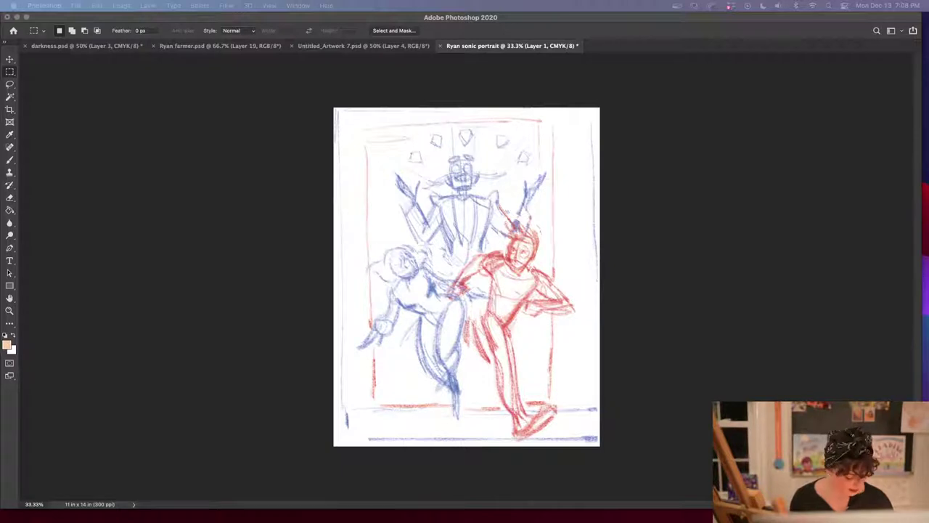
{"action": "left_click", "coordinate": [645, 328]}
{"action": "key", "text": "b"}
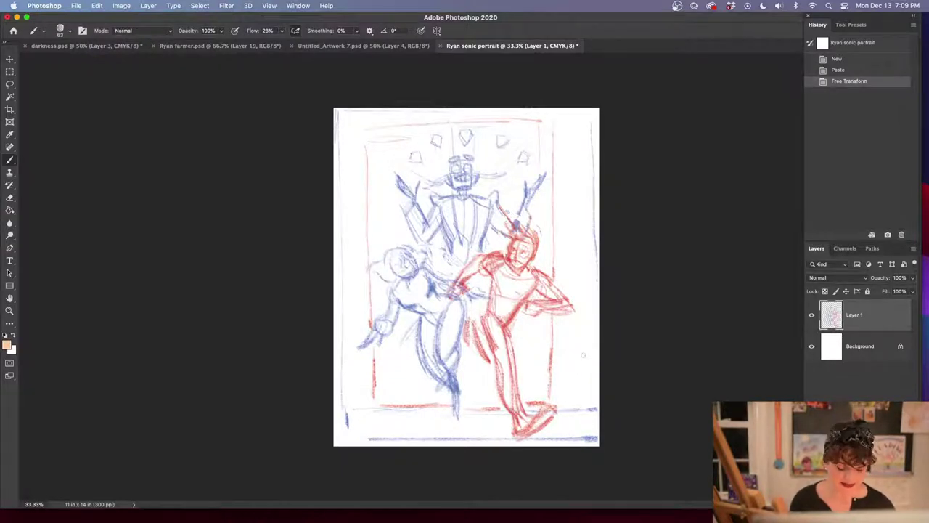
{"action": "left_click", "coordinate": [659, 324]}
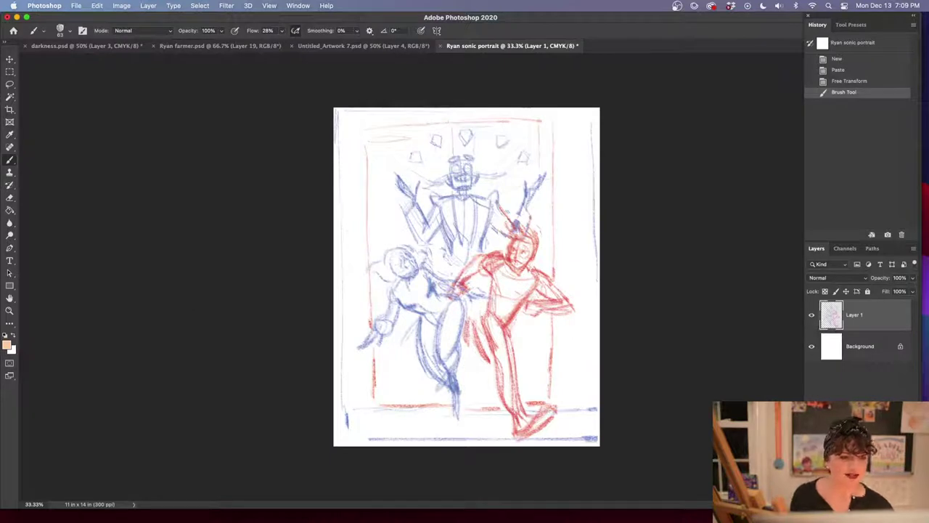
{"action": "key", "text": "shift+Tab"}
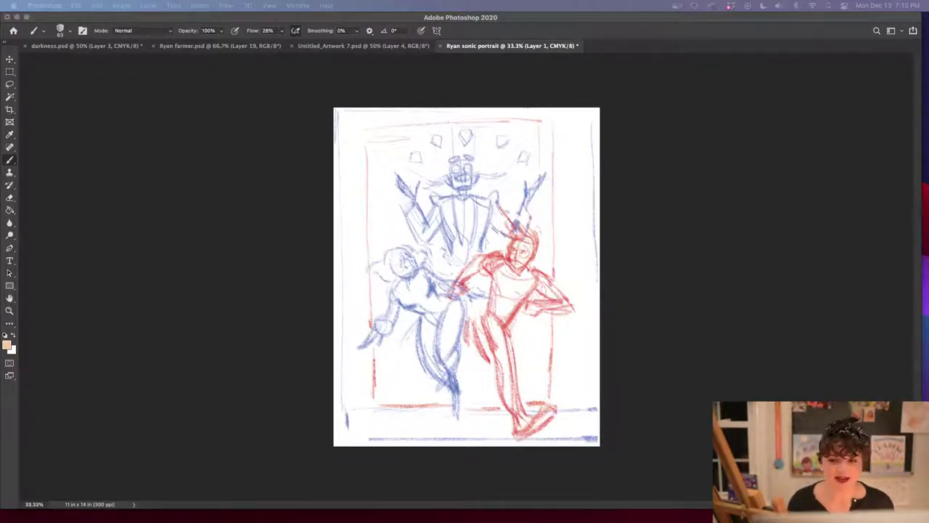
Switch to Preview, examine the Sonic costume reference photo IMG_6252, and close the reference window
{"action": "left_click_drag", "start_coordinate": [0, 62], "coordinate": [94, 56]}
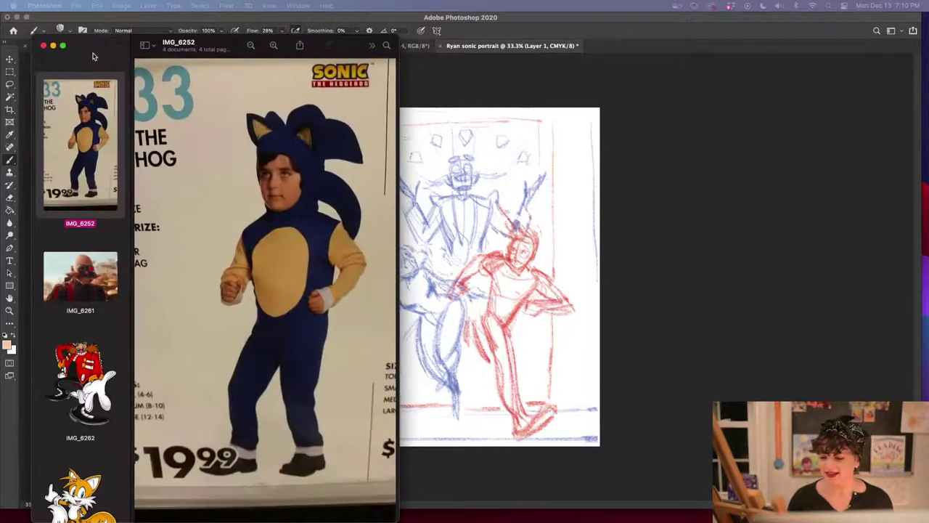
{"action": "key", "text": "super+Tab"}
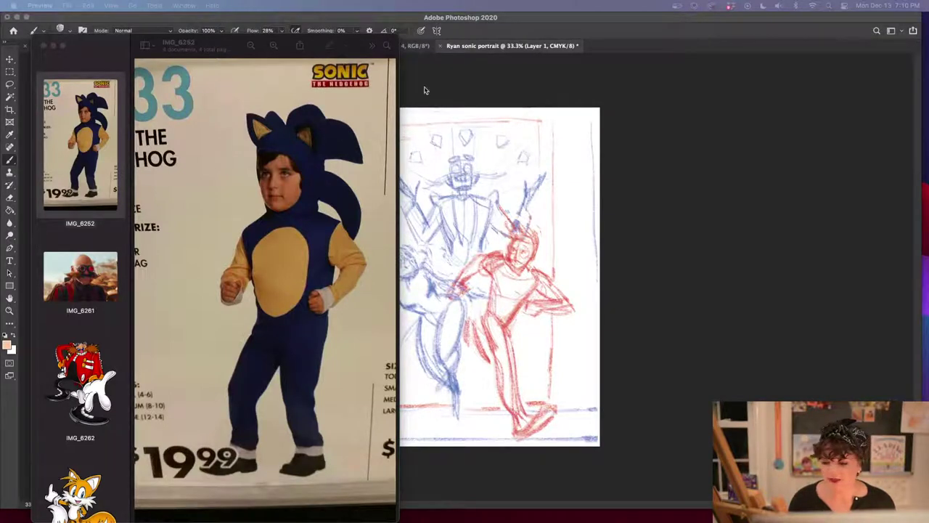
{"action": "mouse_move", "coordinate": [97, 46]}
{"action": "left_mouse_down"}
{"action": "mouse_move", "coordinate": [122, 45]}
{"action": "mouse_move", "coordinate": [110, 46]}
{"action": "left_mouse_up"}
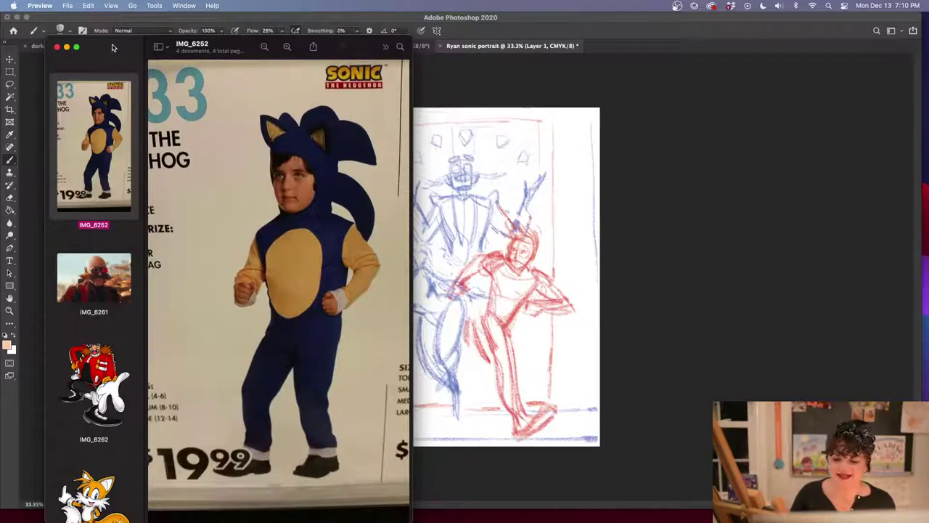
{"action": "left_click_drag", "start_coordinate": [119, 57], "coordinate": [116, 58]}
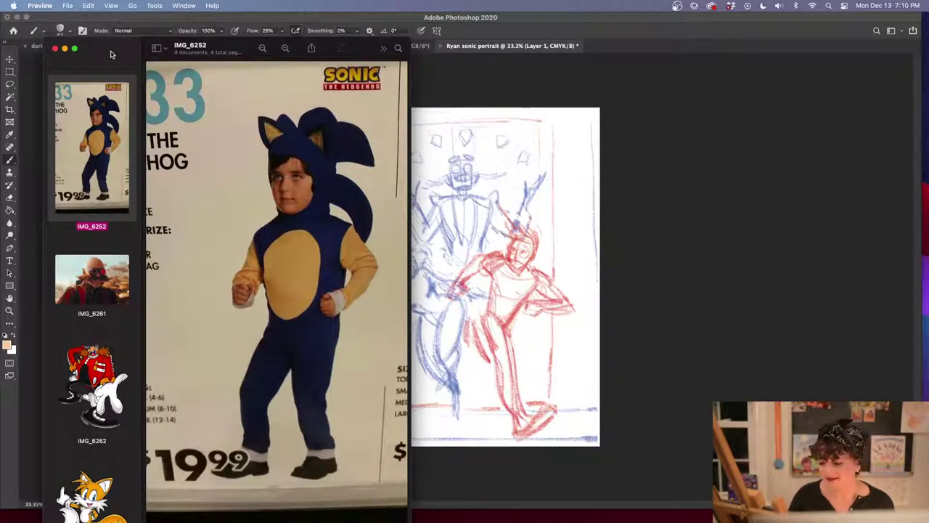
{"action": "key", "text": "super+w"}
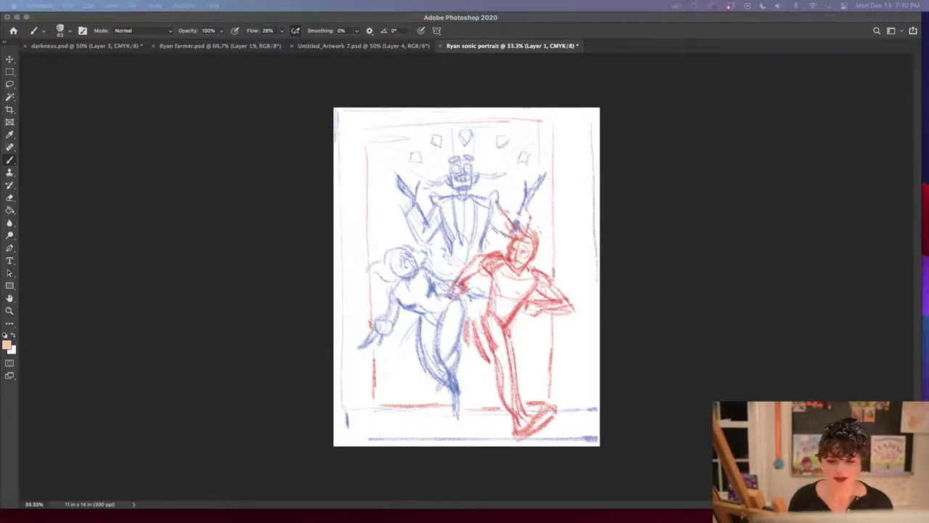
Return to Photoshop and lower the opacity of the pasted sketch layer, Layer 1, to 21%
{"action": "left_click", "coordinate": [672, 362]}
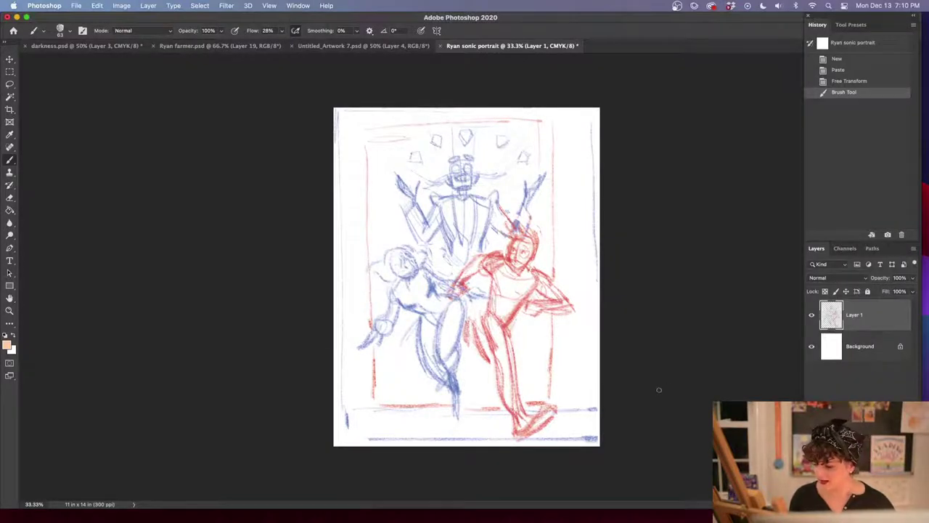
{"action": "key", "text": "super+equal"}
{"action": "key", "text": "super+equal"}
{"action": "left_click", "coordinate": [912, 277]}
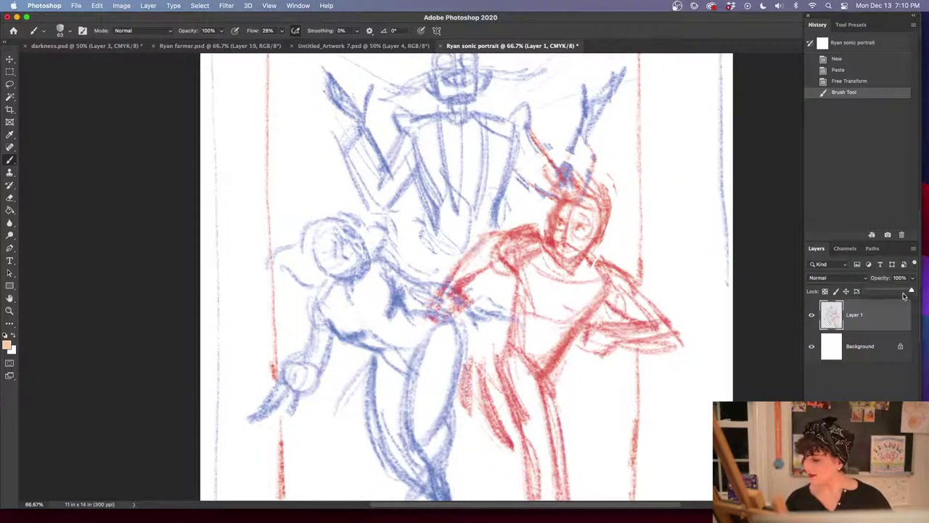
{"action": "left_click_drag", "start_coordinate": [912, 291], "coordinate": [876, 291]}
Set the foreground colour to dark red, hex b00000
{"action": "left_click", "coordinate": [7, 345]}
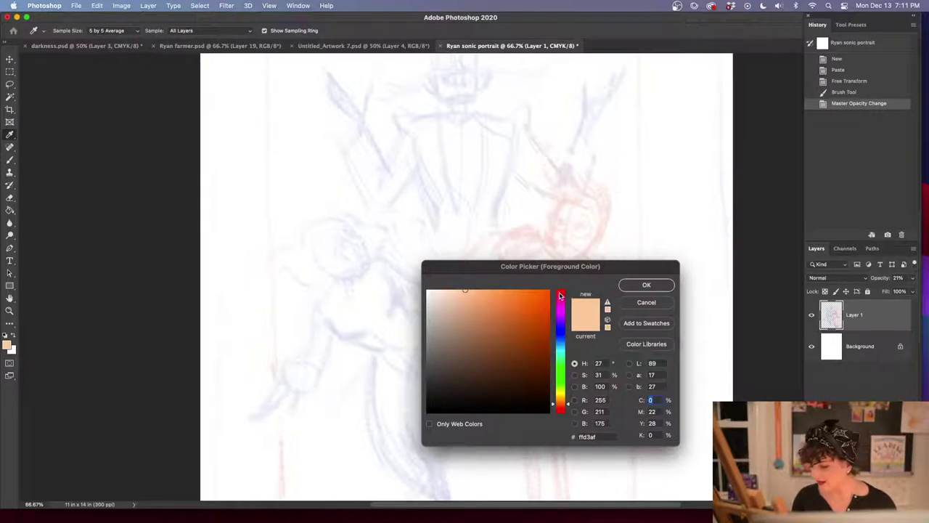
{"action": "left_click", "coordinate": [560, 411]}
{"action": "left_click", "coordinate": [518, 326]}
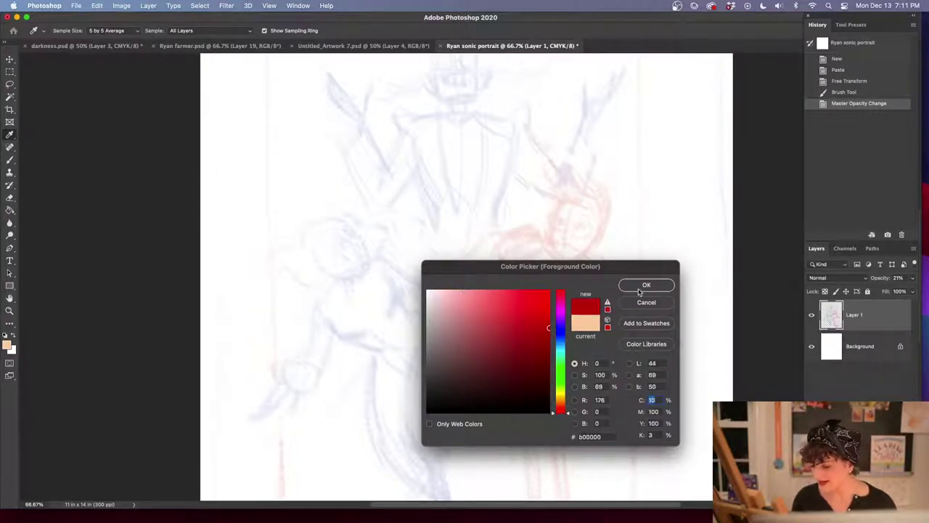
{"action": "left_click", "coordinate": [646, 284]}
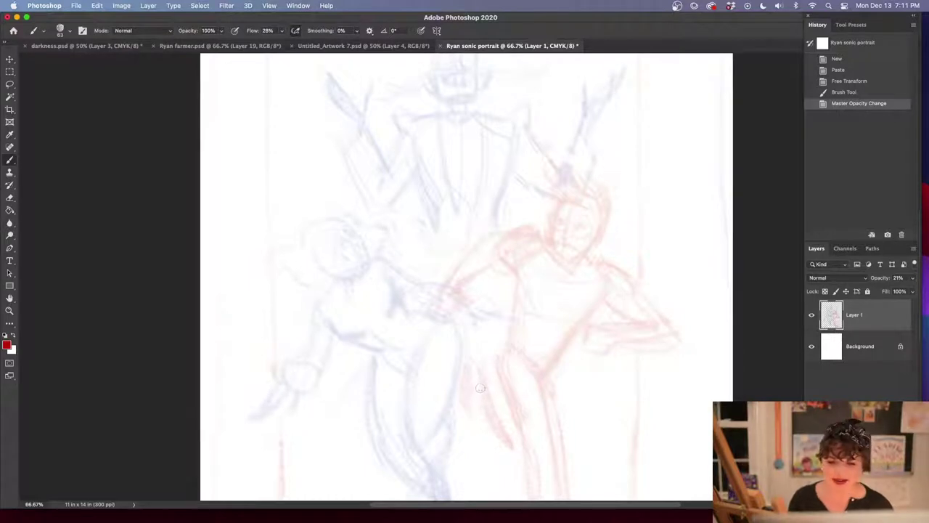
Choose the Kyle's Drawing Box - Animator Pencil 2016 brush at about 14 px, make a test stroke and undo it
{"action": "right_click", "coordinate": [321, 315]}
{"action": "left_click_drag", "start_coordinate": [891, 240], "coordinate": [890, 216]}
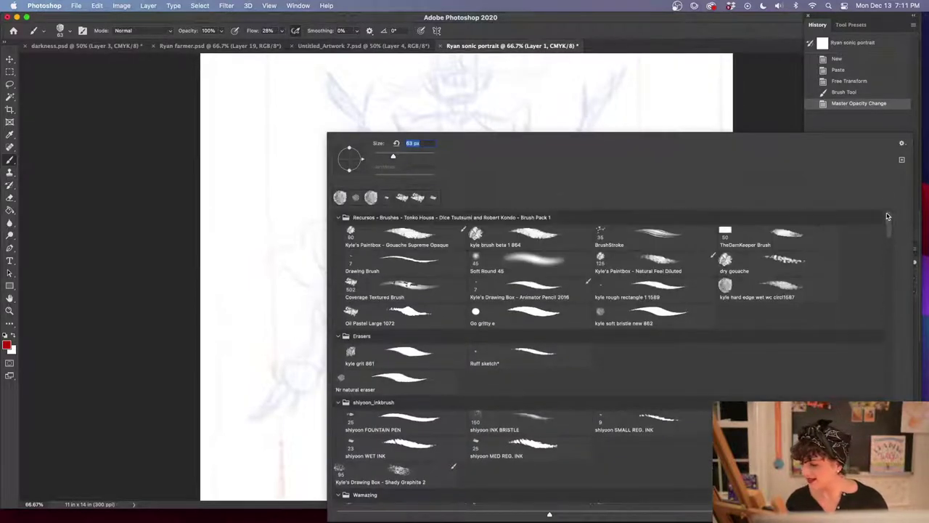
{"action": "left_click", "coordinate": [528, 294]}
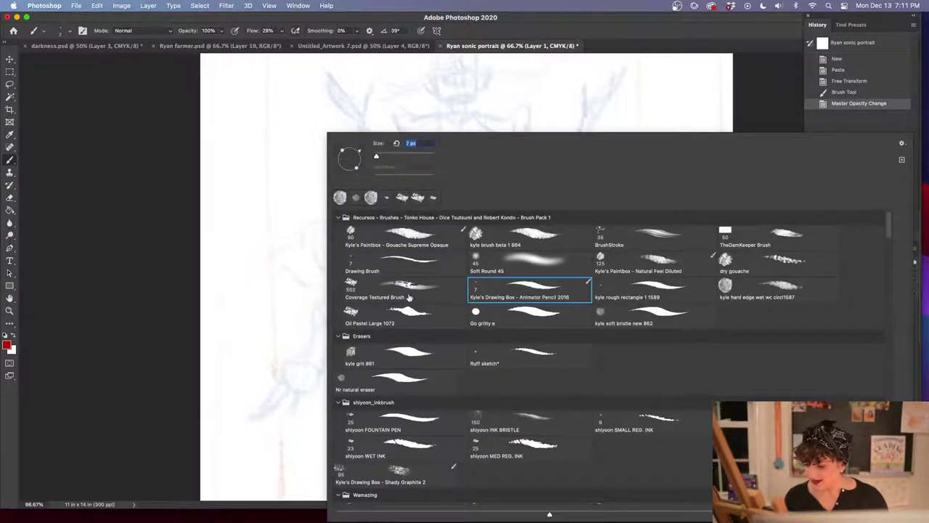
{"action": "left_click_drag", "start_coordinate": [377, 157], "coordinate": [378, 159]}
{"action": "mouse_move", "coordinate": [234, 201]}
{"action": "left_mouse_down"}
{"action": "mouse_move", "coordinate": [276, 211]}
{"action": "mouse_move", "coordinate": [276, 260]}
{"action": "left_mouse_up"}
{"action": "left_click", "coordinate": [860, 102]}
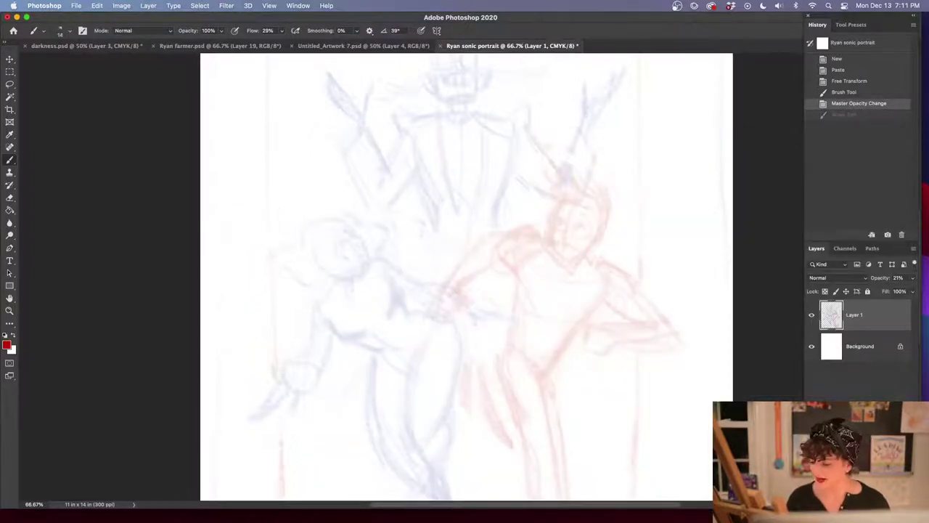
Add a new empty layer above the faded sketch on Layer 1 for the refined drawing
{"action": "key", "text": "alt+shift+super+n"}
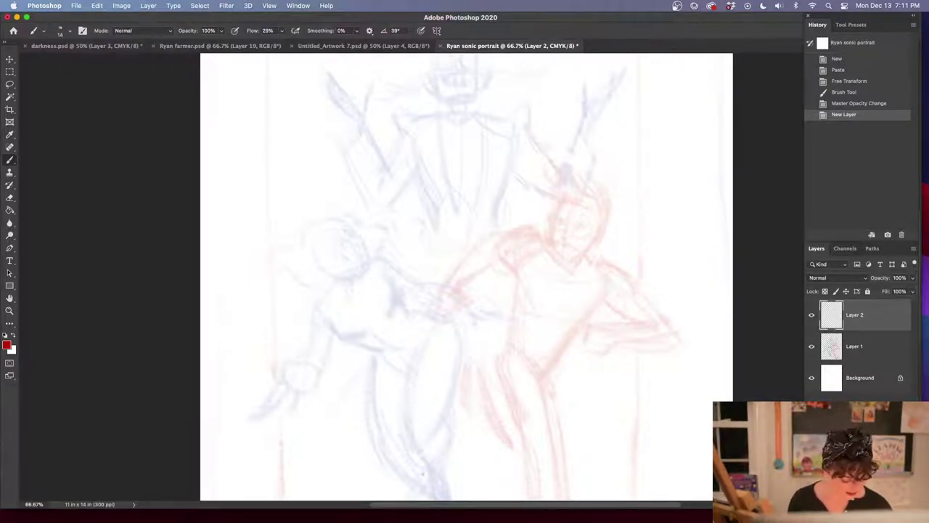
{"action": "left_click", "coordinate": [622, 269]}
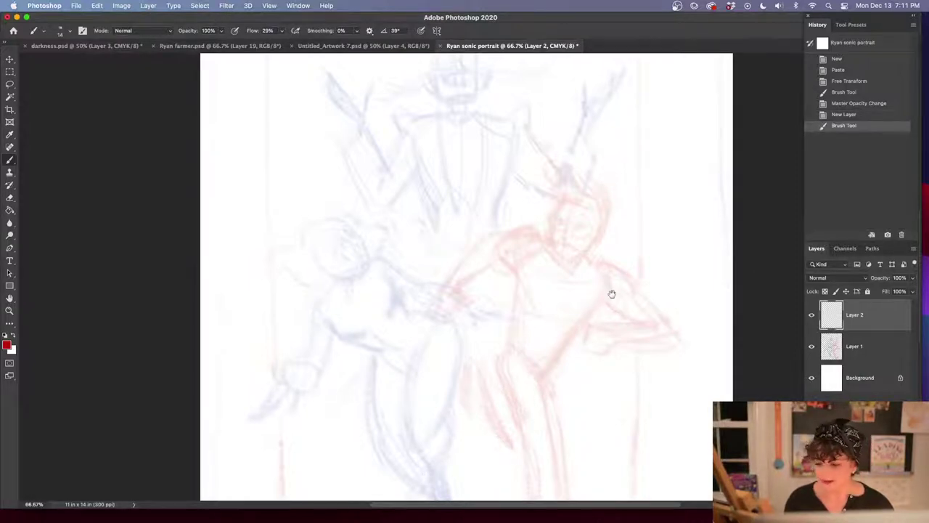
{"action": "left_click_drag", "start_coordinate": [574, 311], "coordinate": [564, 406]}
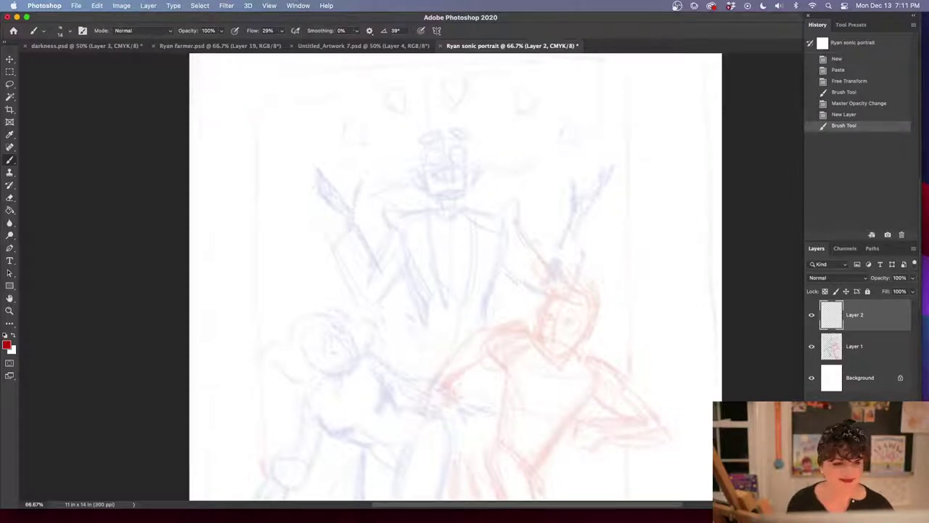
{"action": "key", "text": "ctrl+Up"}
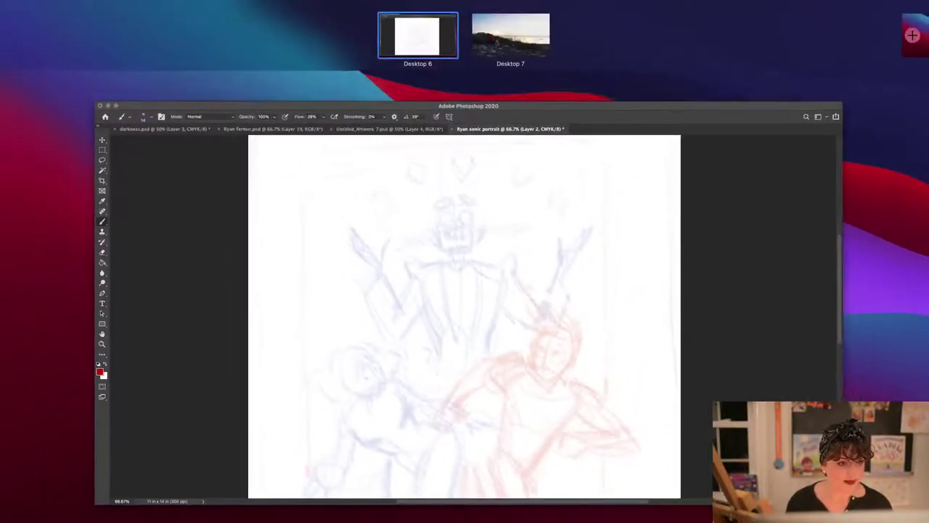
{"action": "key", "text": "ctrl+Up"}
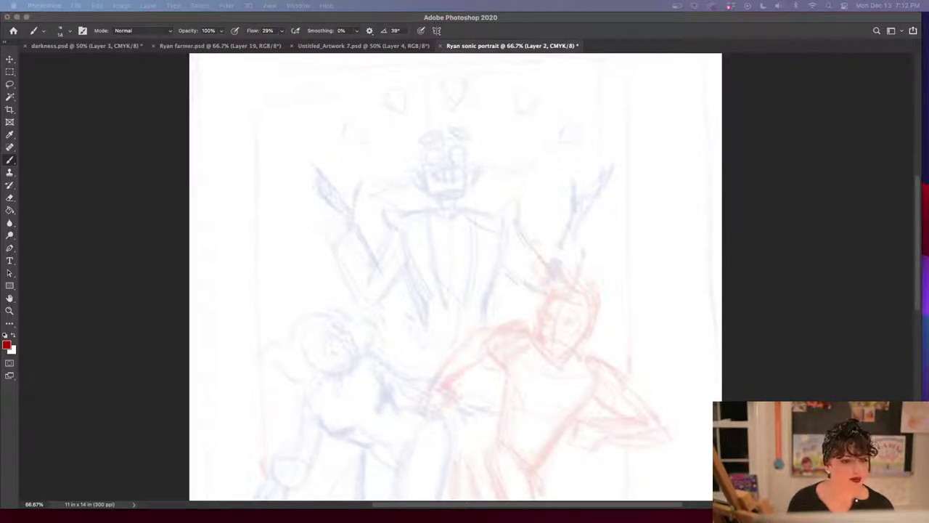
Examine the central figure's head in the faded sketch up close and check Layer 2 by hiding and showing it
{"action": "left_click", "coordinate": [787, 358]}
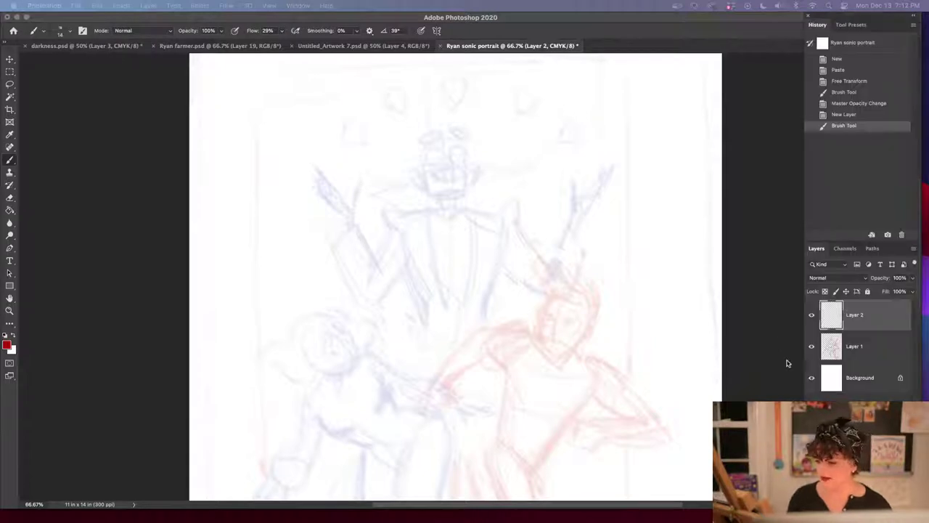
{"action": "key", "text": "super+plus"}
{"action": "key", "text": "super+plus"}
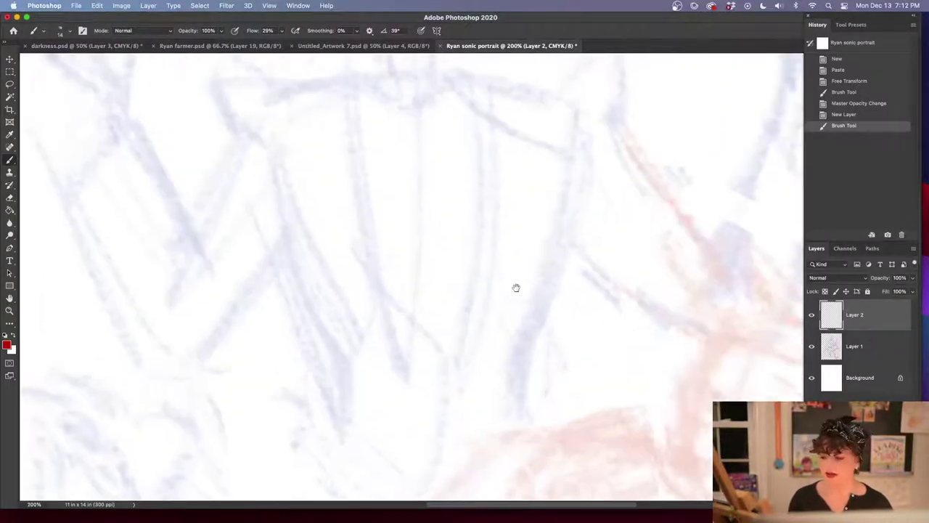
{"action": "left_click_drag", "start_coordinate": [517, 288], "coordinate": [528, 335]}
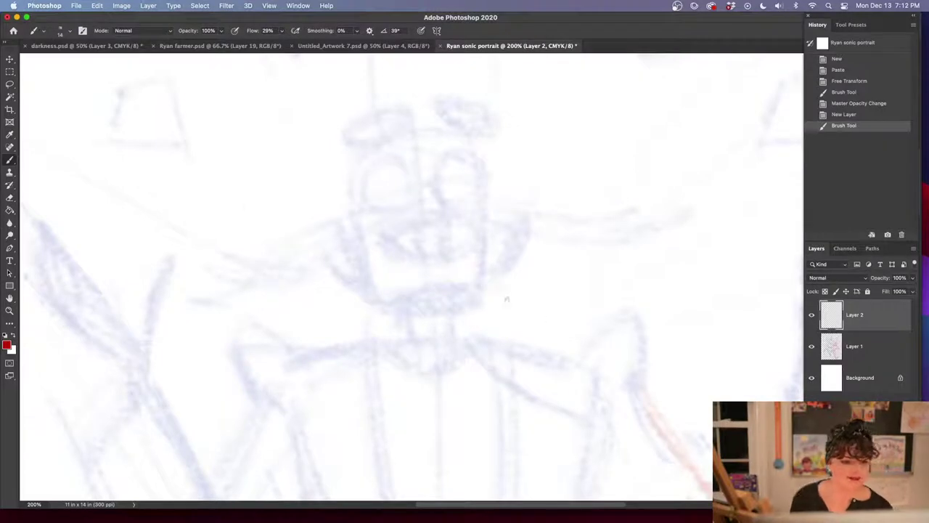
{"action": "key", "text": "shift+Tab"}
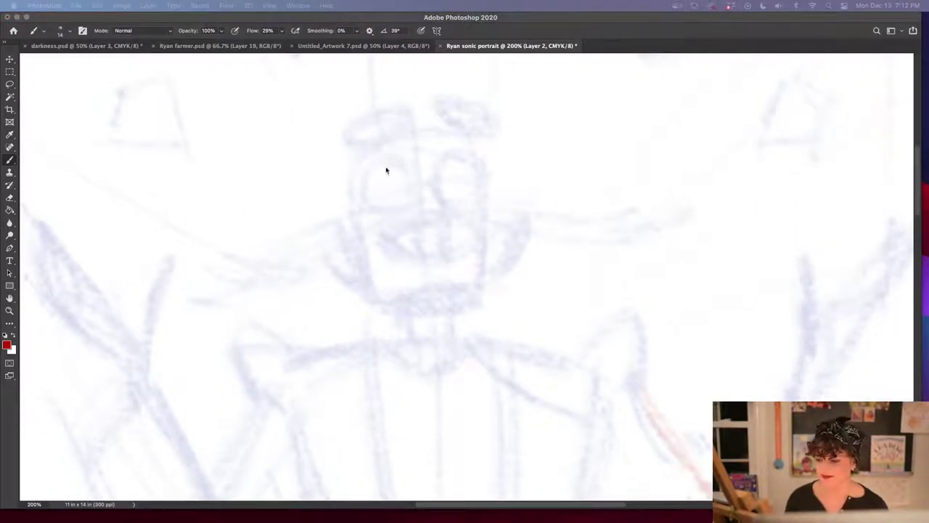
{"action": "key", "text": "shift+Tab"}
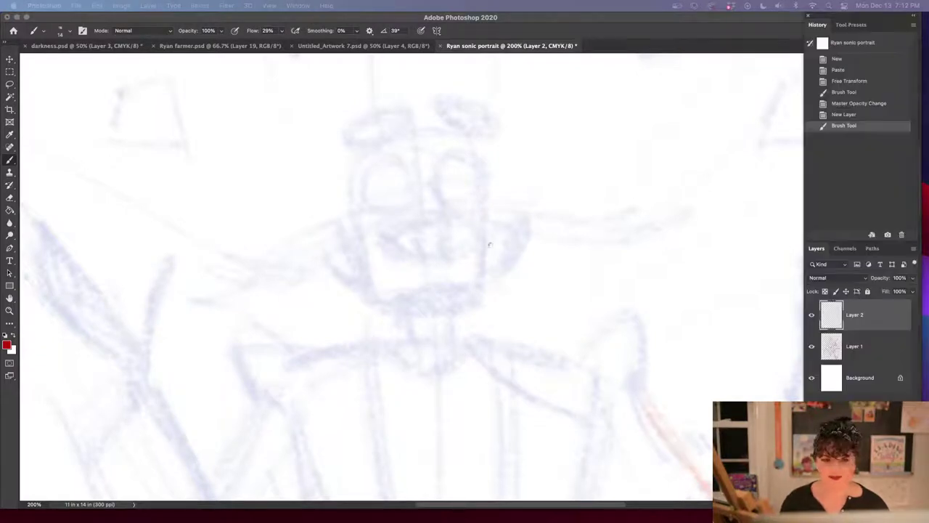
{"action": "key", "text": "v"}
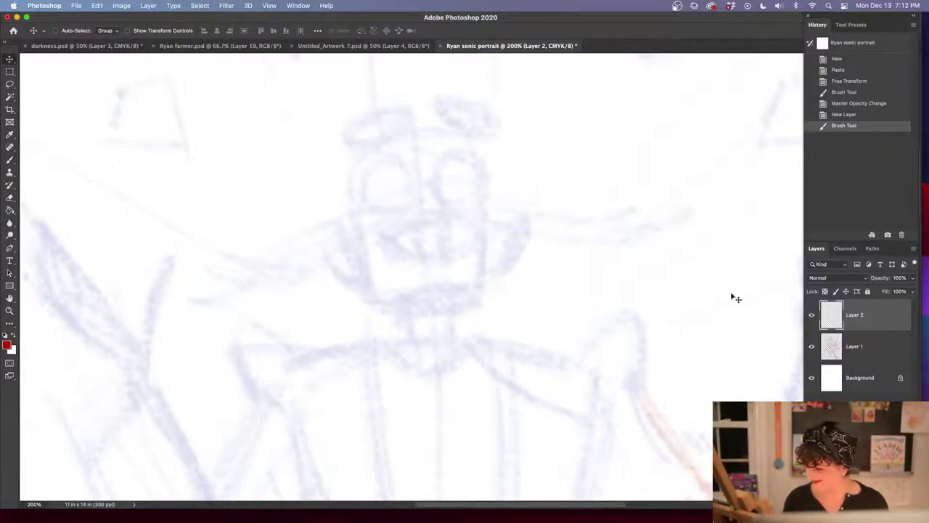
{"action": "left_click", "coordinate": [812, 315]}
{"action": "left_click", "coordinate": [812, 315]}
{"action": "key", "text": "b"}
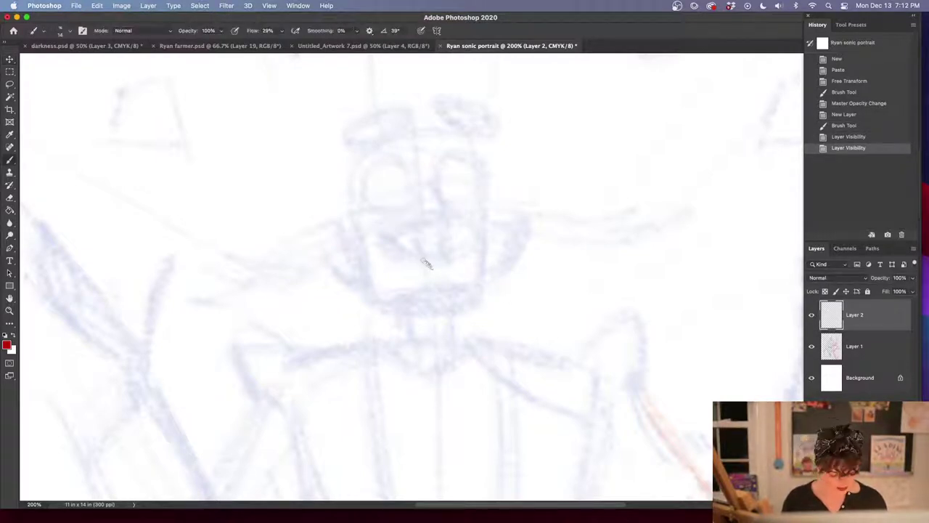
Sketch the upper head outline in red over the faded central figure, covering the crown, forehead corners and both temples
{"action": "left_click_drag", "start_coordinate": [368, 135], "coordinate": [361, 156]}
{"action": "left_click_drag", "start_coordinate": [366, 133], "coordinate": [350, 194]}
{"action": "mouse_move", "coordinate": [365, 140]}
{"action": "left_mouse_down"}
{"action": "mouse_move", "coordinate": [444, 116]}
{"action": "mouse_move", "coordinate": [471, 134]}
{"action": "left_mouse_up"}
{"action": "mouse_move", "coordinate": [453, 123]}
{"action": "left_mouse_down"}
{"action": "mouse_move", "coordinate": [482, 141]}
{"action": "mouse_move", "coordinate": [483, 178]}
{"action": "left_mouse_up"}
{"action": "left_click_drag", "start_coordinate": [473, 138], "coordinate": [485, 190]}
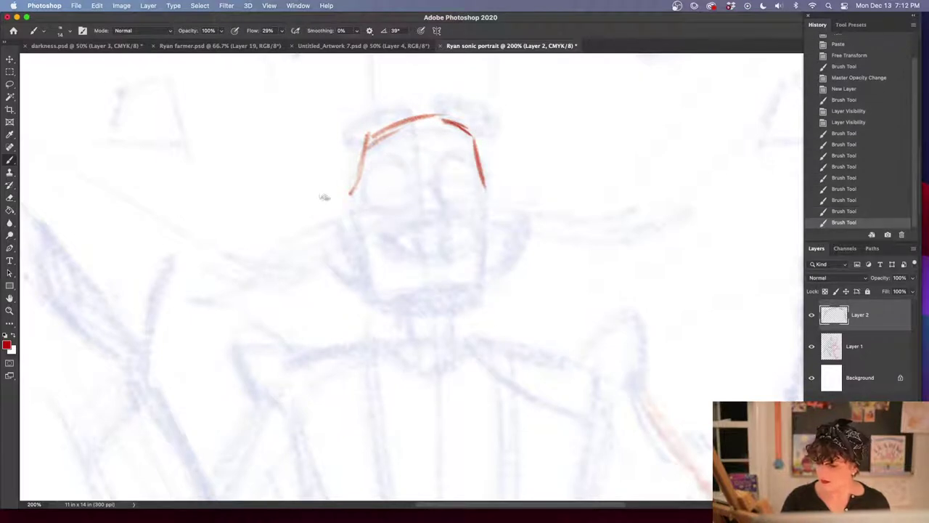
Draw the central figure's cheek sides, jawline and two short neck lines down from the temples
{"action": "mouse_move", "coordinate": [348, 204]}
{"action": "left_mouse_down"}
{"action": "mouse_move", "coordinate": [357, 251]}
{"action": "mouse_move", "coordinate": [396, 313]}
{"action": "left_mouse_up"}
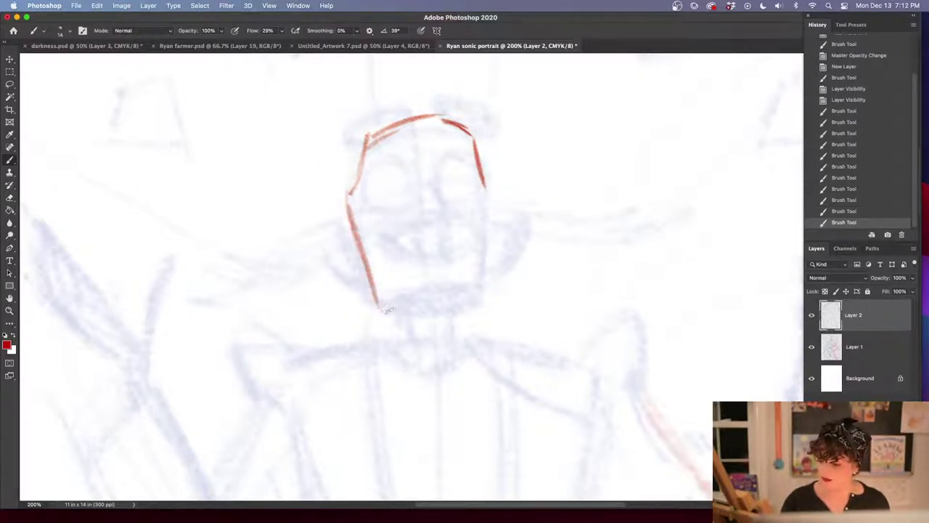
{"action": "left_click_drag", "start_coordinate": [486, 190], "coordinate": [478, 289]}
{"action": "mouse_move", "coordinate": [496, 209]}
{"action": "left_mouse_down"}
{"action": "mouse_move", "coordinate": [479, 298]}
{"action": "mouse_move", "coordinate": [449, 313]}
{"action": "mouse_move", "coordinate": [466, 345]}
{"action": "left_mouse_up"}
{"action": "left_click_drag", "start_coordinate": [391, 312], "coordinate": [396, 344]}
{"action": "left_click_drag", "start_coordinate": [401, 316], "coordinate": [457, 318]}
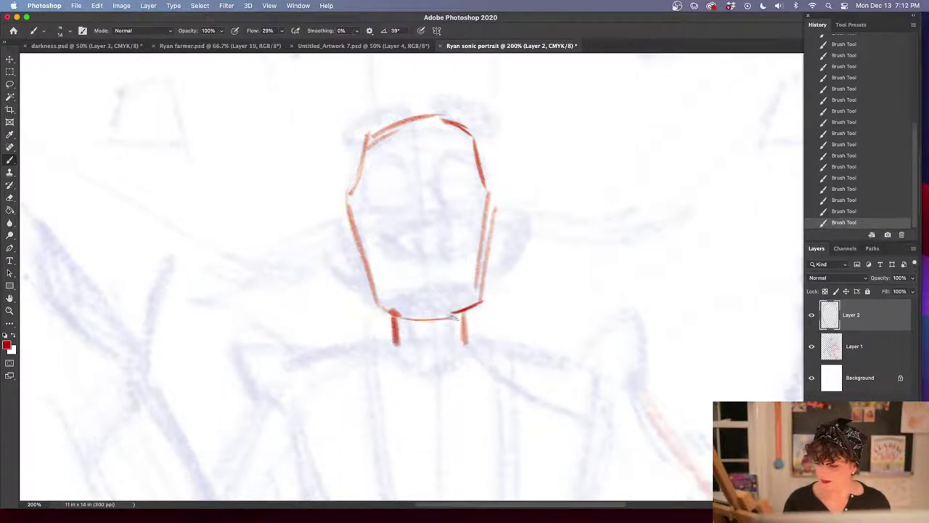
{"action": "left_click_drag", "start_coordinate": [401, 318], "coordinate": [476, 312]}
{"action": "mouse_move", "coordinate": [392, 310]}
{"action": "left_mouse_down"}
{"action": "mouse_move", "coordinate": [430, 298]}
{"action": "mouse_move", "coordinate": [481, 303]}
{"action": "mouse_move", "coordinate": [411, 302]}
{"action": "left_mouse_up"}
Darken the curved chin line of the central figure and add a small oval above it
{"action": "scroll", "coordinate": [494, 385], "scroll_direction": "right", "scroll_amount": 3}
{"action": "scroll", "coordinate": [494, 385], "scroll_direction": "down", "scroll_amount": 2}
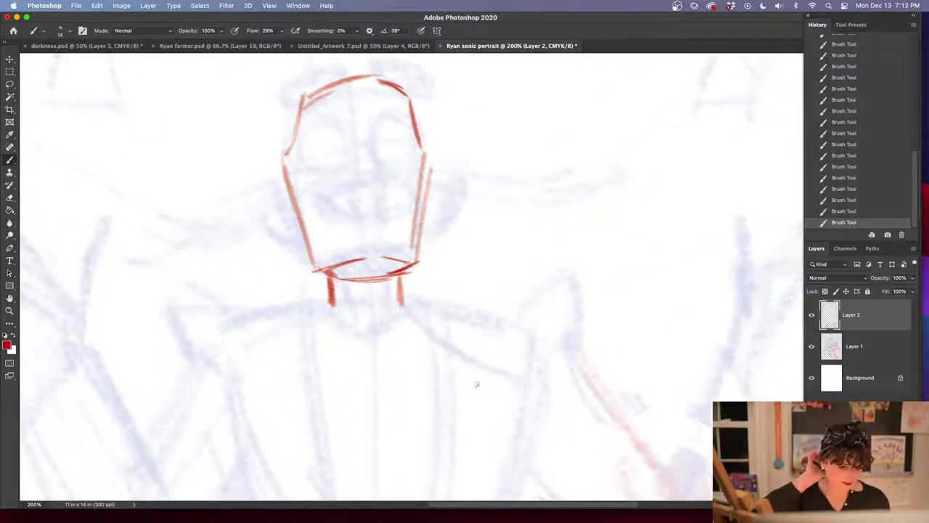
{"action": "left_click_drag", "start_coordinate": [313, 270], "coordinate": [365, 287]}
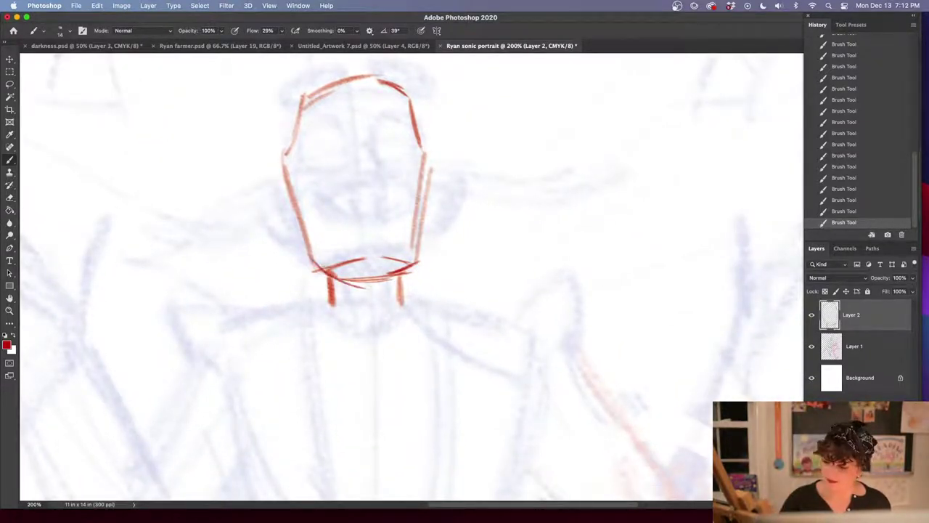
{"action": "left_click_drag", "start_coordinate": [424, 248], "coordinate": [374, 287]}
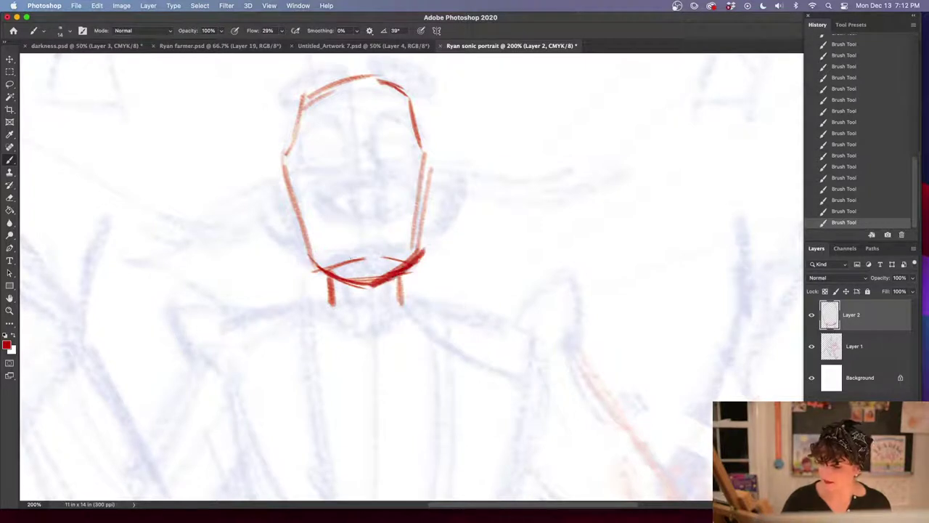
{"action": "mouse_move", "coordinate": [366, 238]}
{"action": "left_mouse_down"}
{"action": "mouse_move", "coordinate": [356, 248]}
{"action": "mouse_move", "coordinate": [378, 237]}
{"action": "mouse_move", "coordinate": [349, 256]}
{"action": "left_mouse_up"}
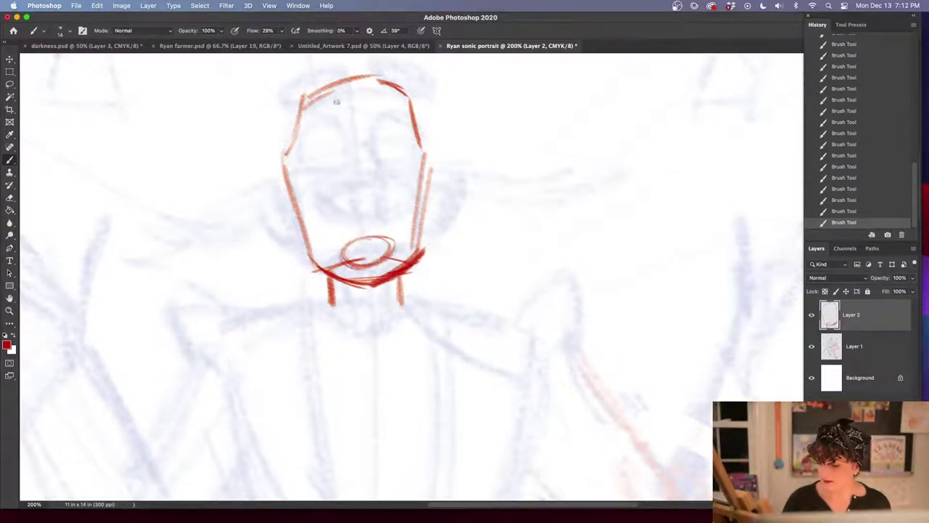
Add a vertical centre line and a horizontal eye line to the face, and reinforce both sides of the head
{"action": "left_click_drag", "start_coordinate": [357, 72], "coordinate": [360, 231]}
{"action": "left_click_drag", "start_coordinate": [357, 116], "coordinate": [368, 263]}
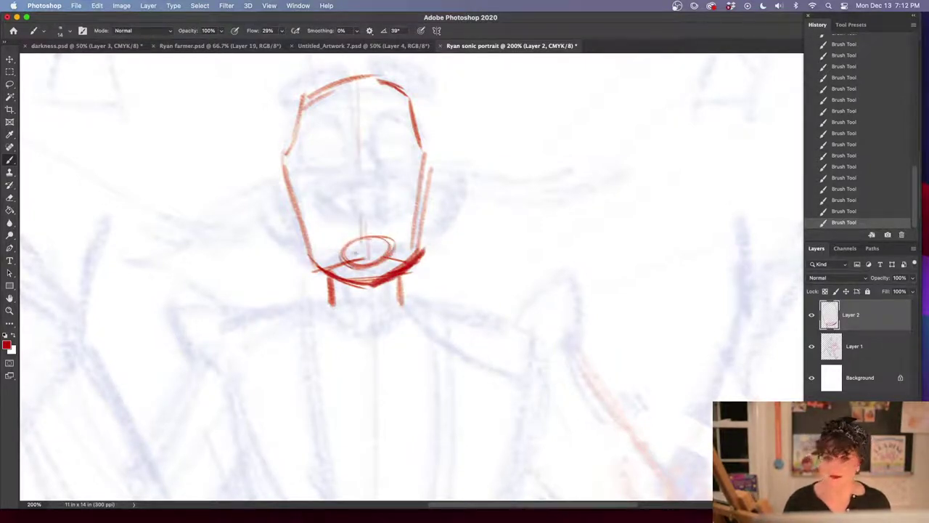
{"action": "key", "text": "shift+Tab"}
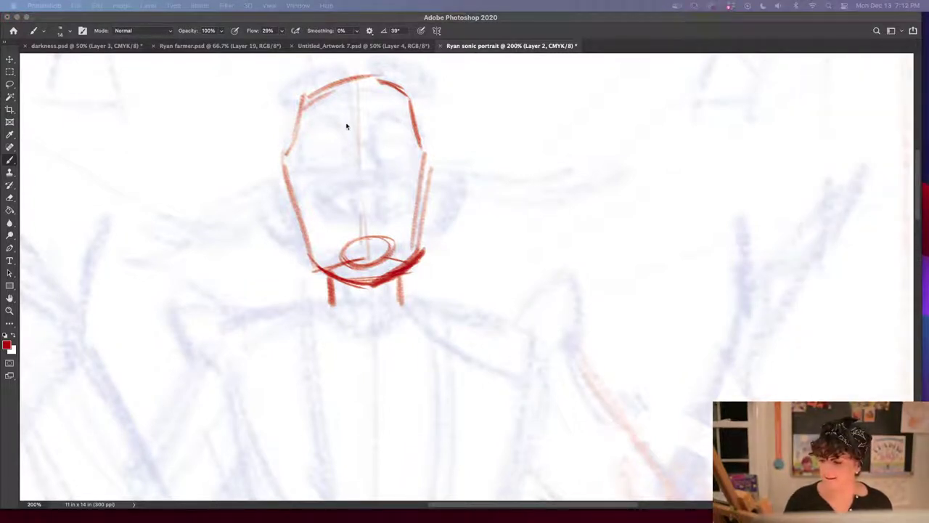
{"action": "key", "text": "shift+Tab"}
{"action": "left_click_drag", "start_coordinate": [285, 162], "coordinate": [311, 253]}
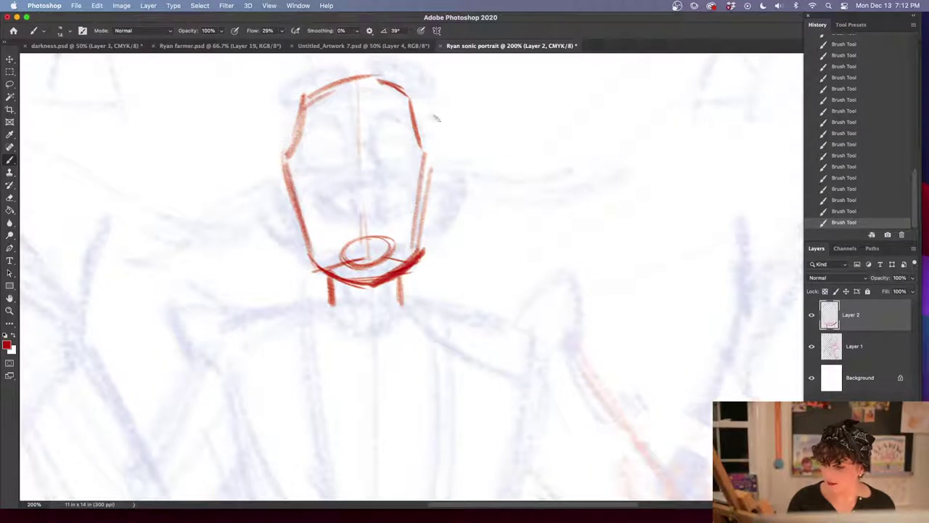
{"action": "mouse_move", "coordinate": [411, 93]}
{"action": "left_mouse_down"}
{"action": "mouse_move", "coordinate": [433, 150]}
{"action": "mouse_move", "coordinate": [421, 250]}
{"action": "left_mouse_up"}
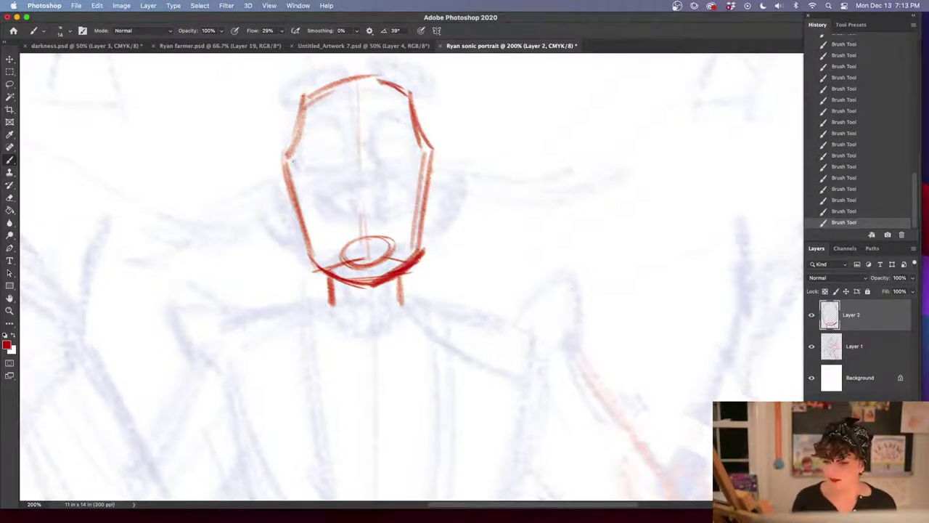
{"action": "left_click_drag", "start_coordinate": [311, 154], "coordinate": [421, 144]}
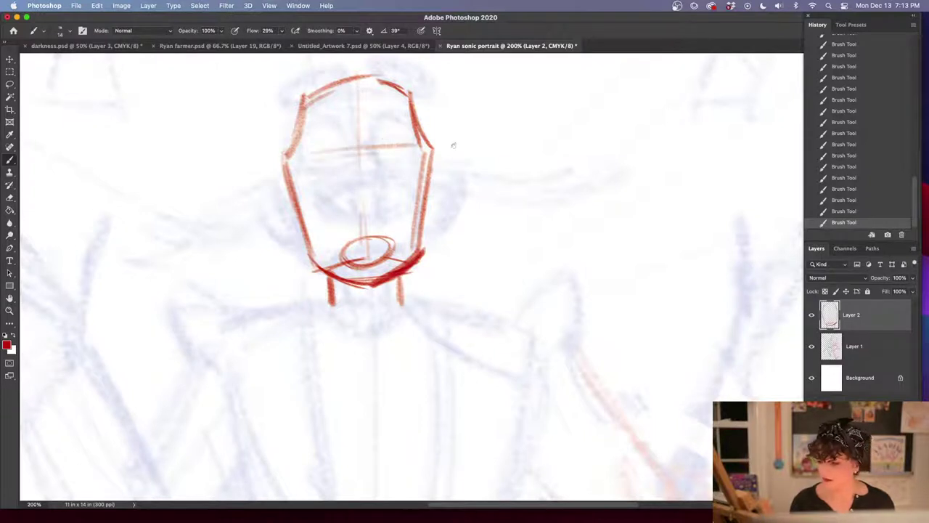
Draw the nose line with a nostril mark and two round eyeglass lenses, undoing and redrawing the right lens
{"action": "key", "text": "Tab"}
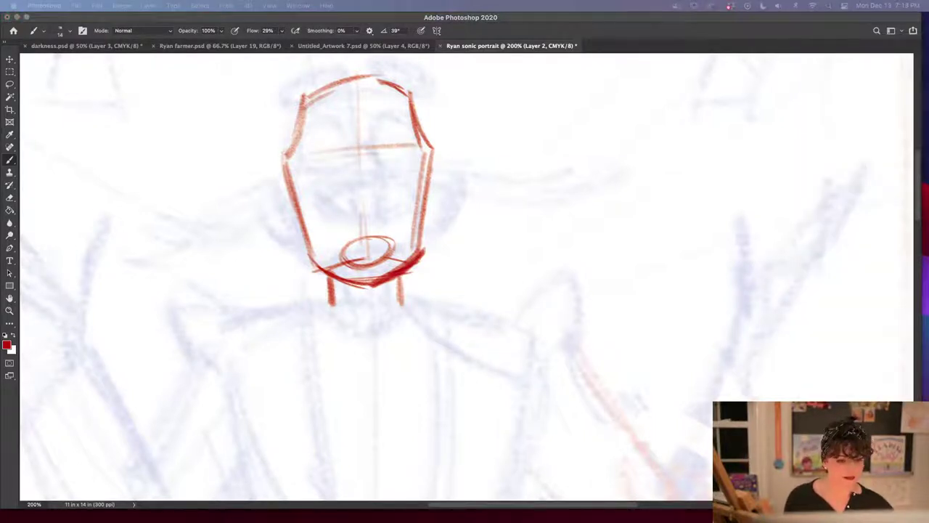
{"action": "key", "text": "Tab"}
{"action": "mouse_move", "coordinate": [359, 125]}
{"action": "left_mouse_down"}
{"action": "mouse_move", "coordinate": [369, 180]}
{"action": "mouse_move", "coordinate": [356, 176]}
{"action": "left_mouse_up"}
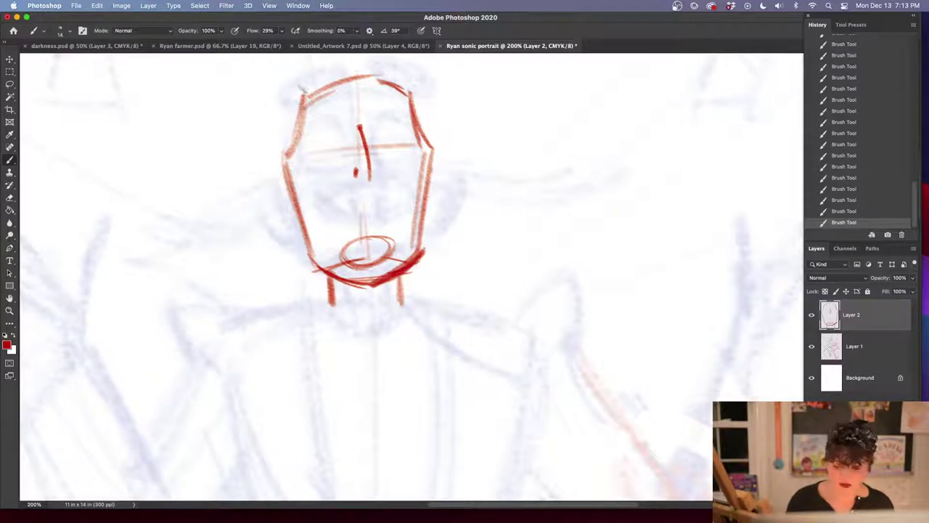
{"action": "mouse_move", "coordinate": [341, 138]}
{"action": "left_mouse_down"}
{"action": "mouse_move", "coordinate": [275, 142]}
{"action": "mouse_move", "coordinate": [342, 156]}
{"action": "left_mouse_up"}
{"action": "mouse_move", "coordinate": [422, 113]}
{"action": "left_mouse_down"}
{"action": "mouse_move", "coordinate": [372, 143]}
{"action": "mouse_move", "coordinate": [442, 147]}
{"action": "mouse_move", "coordinate": [426, 116]}
{"action": "mouse_move", "coordinate": [447, 145]}
{"action": "mouse_move", "coordinate": [387, 128]}
{"action": "mouse_move", "coordinate": [446, 133]}
{"action": "mouse_move", "coordinate": [427, 189]}
{"action": "left_mouse_up"}
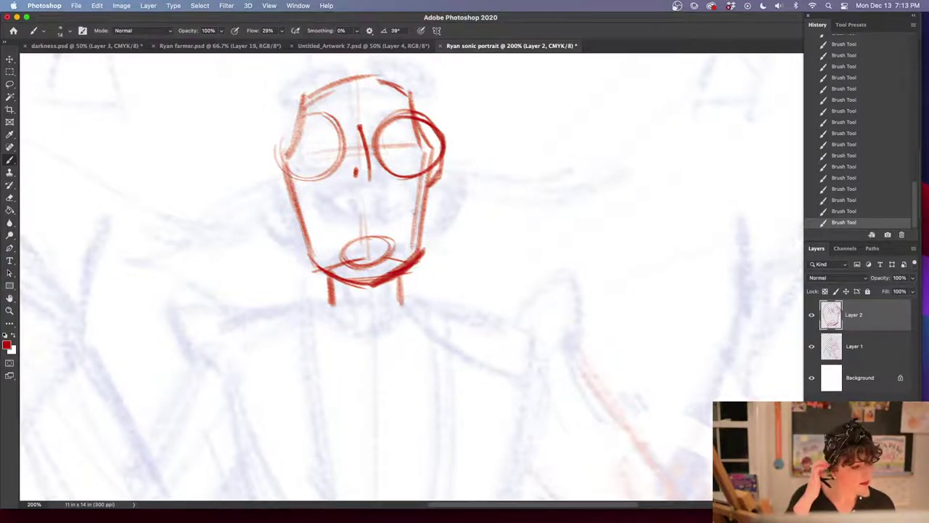
{"action": "left_click_drag", "start_coordinate": [861, 177], "coordinate": [877, 144]}
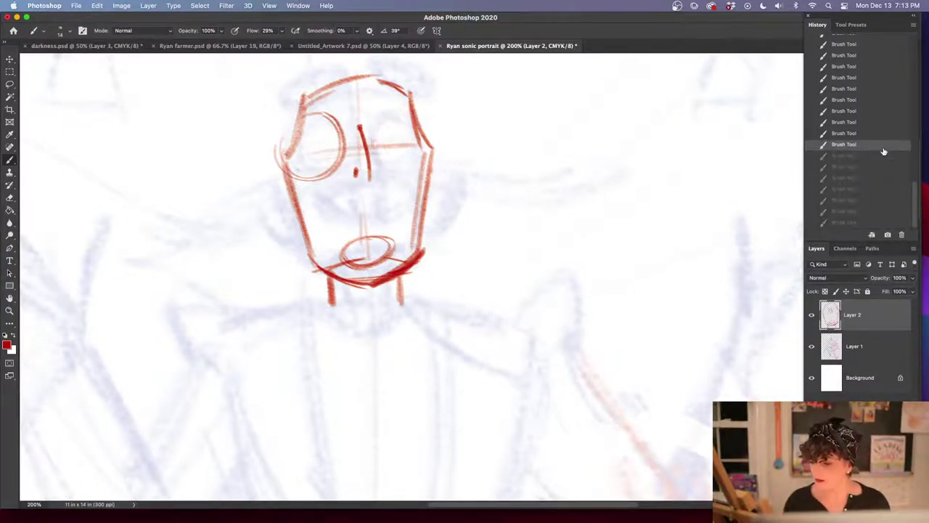
{"action": "mouse_move", "coordinate": [406, 112]}
{"action": "left_mouse_down"}
{"action": "mouse_move", "coordinate": [373, 143]}
{"action": "mouse_move", "coordinate": [401, 167]}
{"action": "left_mouse_up"}
{"action": "mouse_move", "coordinate": [432, 129]}
{"action": "left_mouse_down"}
{"action": "mouse_move", "coordinate": [372, 149]}
{"action": "mouse_move", "coordinate": [426, 115]}
{"action": "mouse_move", "coordinate": [436, 149]}
{"action": "mouse_move", "coordinate": [395, 171]}
{"action": "left_mouse_up"}
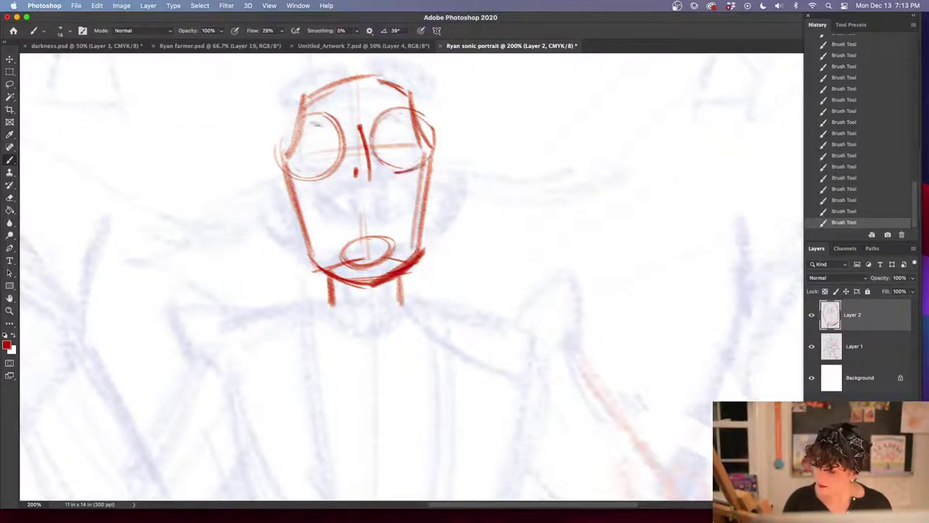
Complete the left lens, extend the face sides up to the glasses, and add the glasses bridge and lower rim curves
{"action": "mouse_move", "coordinate": [301, 114]}
{"action": "left_mouse_down"}
{"action": "mouse_move", "coordinate": [273, 151]}
{"action": "mouse_move", "coordinate": [285, 180]}
{"action": "left_mouse_up"}
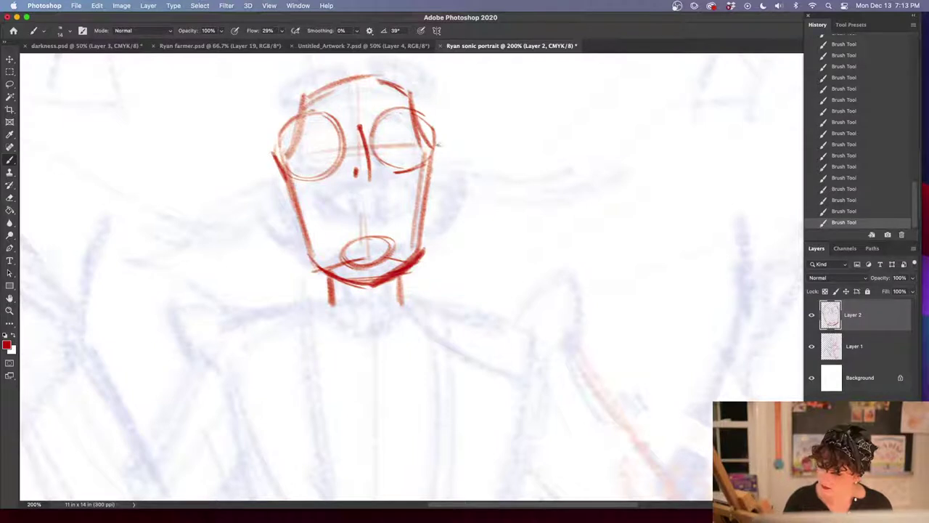
{"action": "left_click_drag", "start_coordinate": [438, 142], "coordinate": [430, 173]}
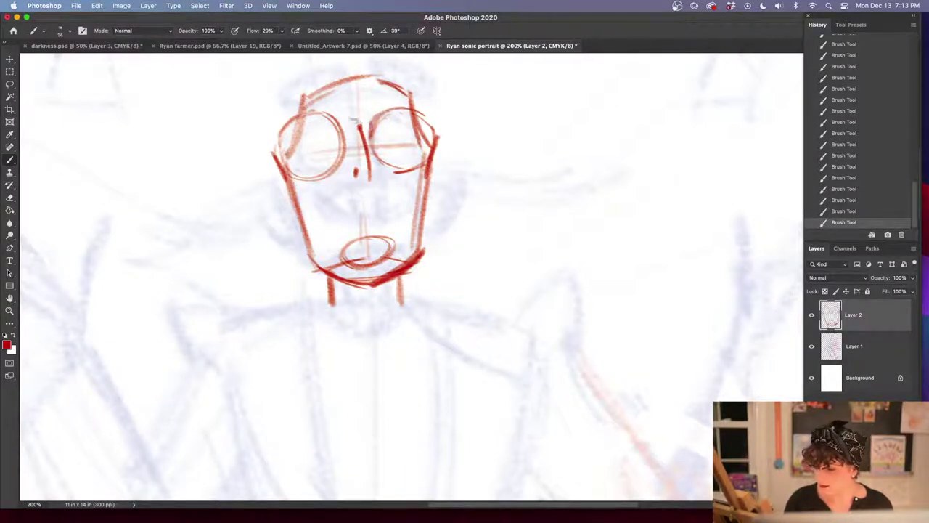
{"action": "left_click_drag", "start_coordinate": [349, 130], "coordinate": [385, 111]}
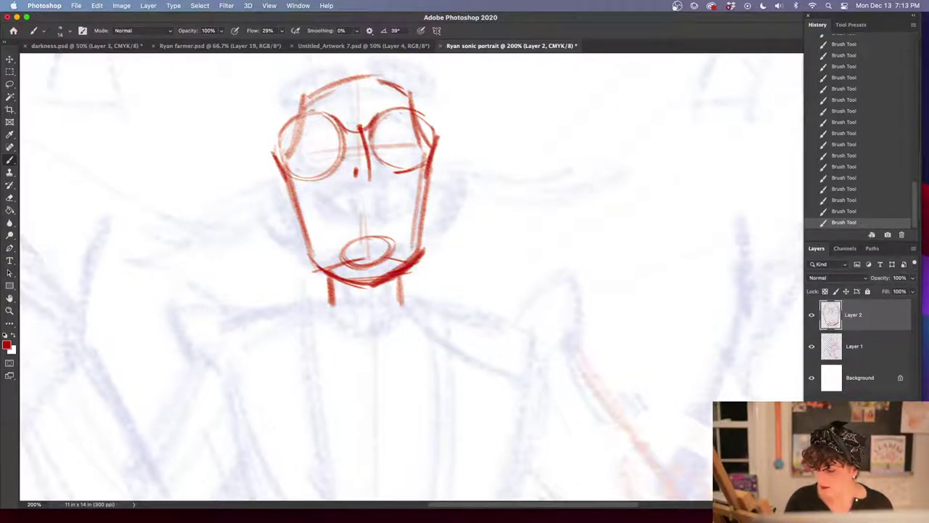
{"action": "mouse_move", "coordinate": [346, 152]}
{"action": "left_mouse_down"}
{"action": "mouse_move", "coordinate": [329, 184]}
{"action": "mouse_move", "coordinate": [297, 188]}
{"action": "mouse_move", "coordinate": [328, 187]}
{"action": "left_mouse_up"}
{"action": "mouse_move", "coordinate": [370, 155]}
{"action": "left_mouse_down"}
{"action": "mouse_move", "coordinate": [435, 164]}
{"action": "mouse_move", "coordinate": [393, 179]}
{"action": "left_mouse_up"}
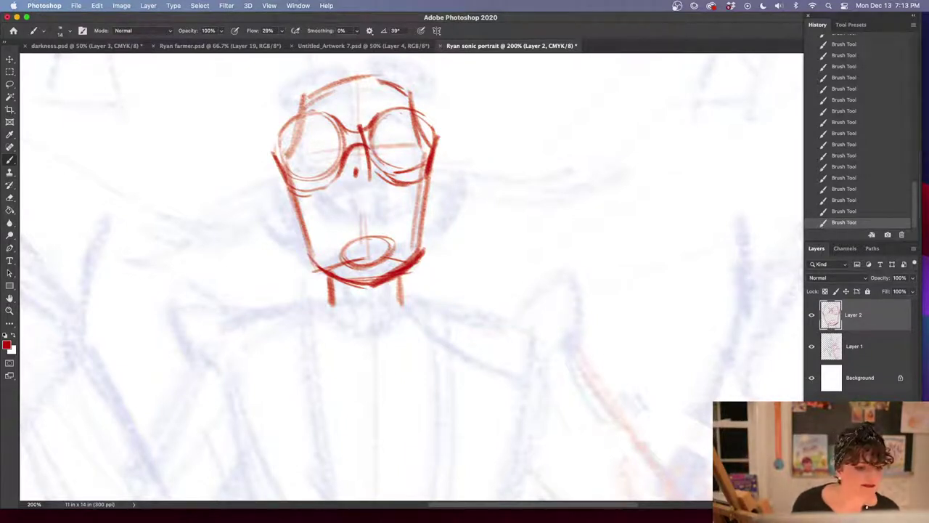
Darken the right side of the jaw and draw thick ear strokes outside both cheeks
{"action": "key", "text": "Tab"}
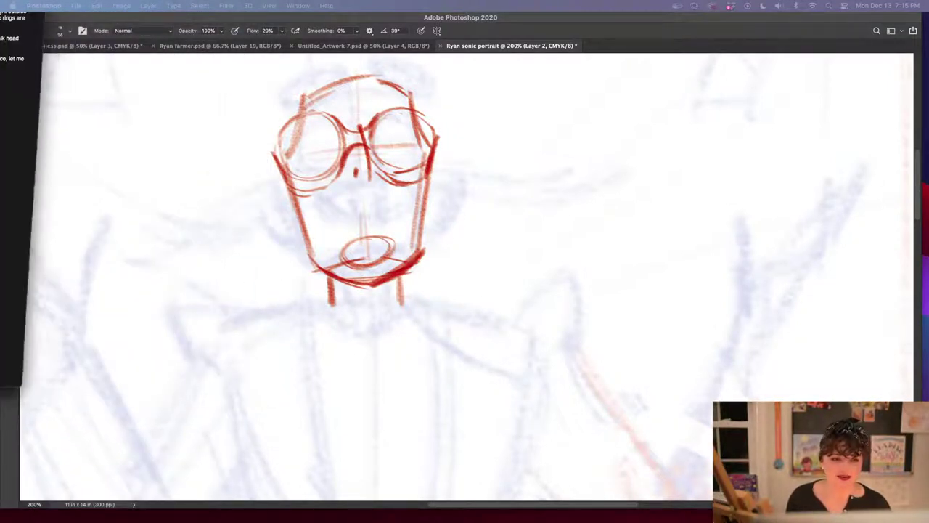
{"action": "key", "text": "Tab"}
{"action": "left_click_drag", "start_coordinate": [421, 259], "coordinate": [438, 155]}
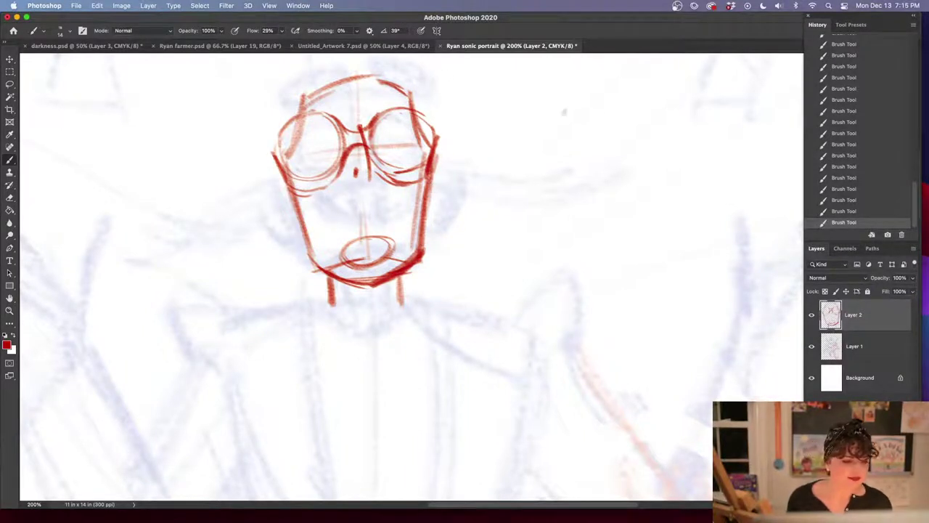
{"action": "key", "text": "Tab"}
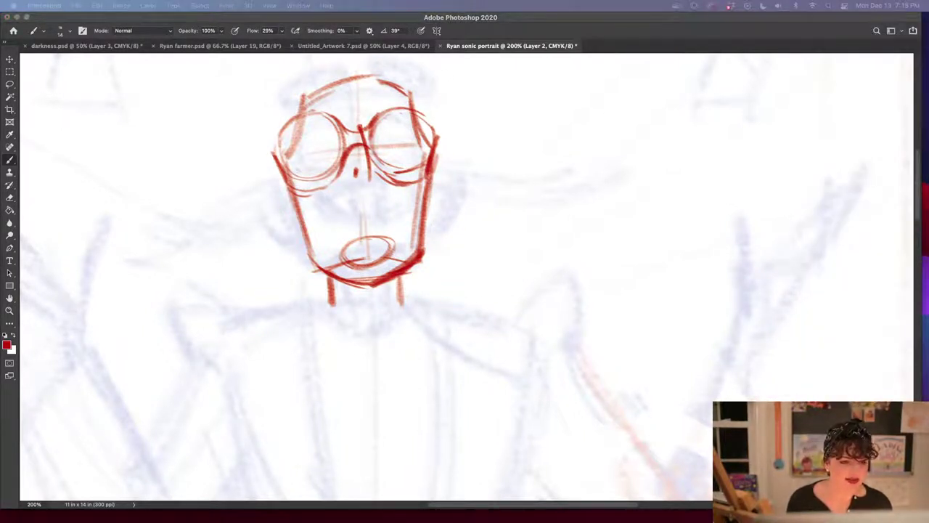
{"action": "key", "text": "Tab"}
{"action": "left_click_drag", "start_coordinate": [443, 164], "coordinate": [429, 228]}
{"action": "left_click_drag", "start_coordinate": [277, 190], "coordinate": [308, 240]}
{"action": "left_click_drag", "start_coordinate": [448, 173], "coordinate": [440, 204]}
Try a heavier left nostril stroke, step back to remove it, and thicken the right side of the nose instead
{"action": "left_click_drag", "start_coordinate": [367, 153], "coordinate": [354, 175]}
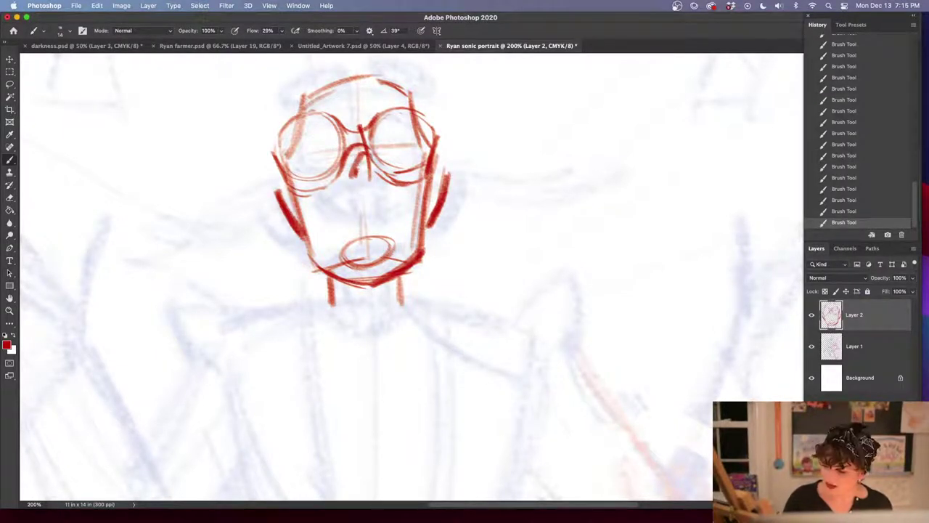
{"action": "left_click", "coordinate": [853, 212]}
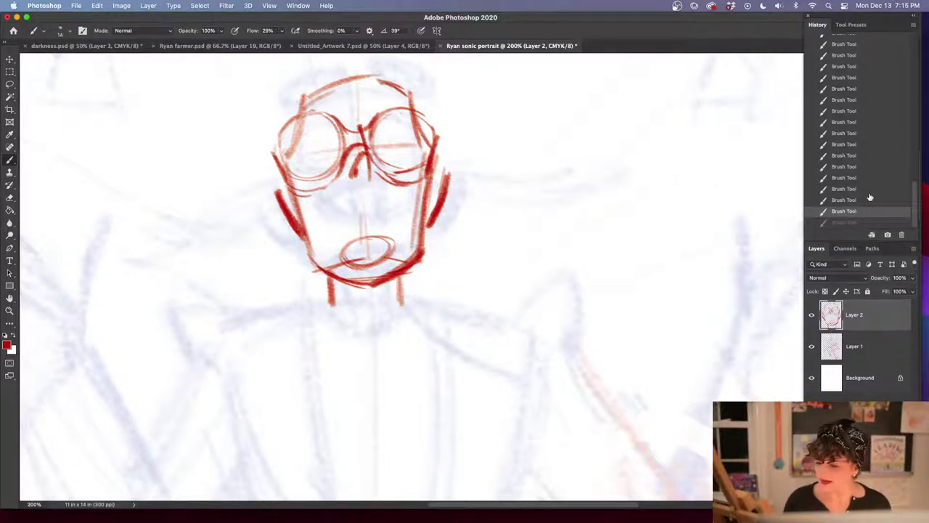
{"action": "left_click", "coordinate": [869, 191]}
{"action": "key", "text": "super+shift+z"}
{"action": "key", "text": "super+shift+z"}
{"action": "key", "text": "super+shift+z"}
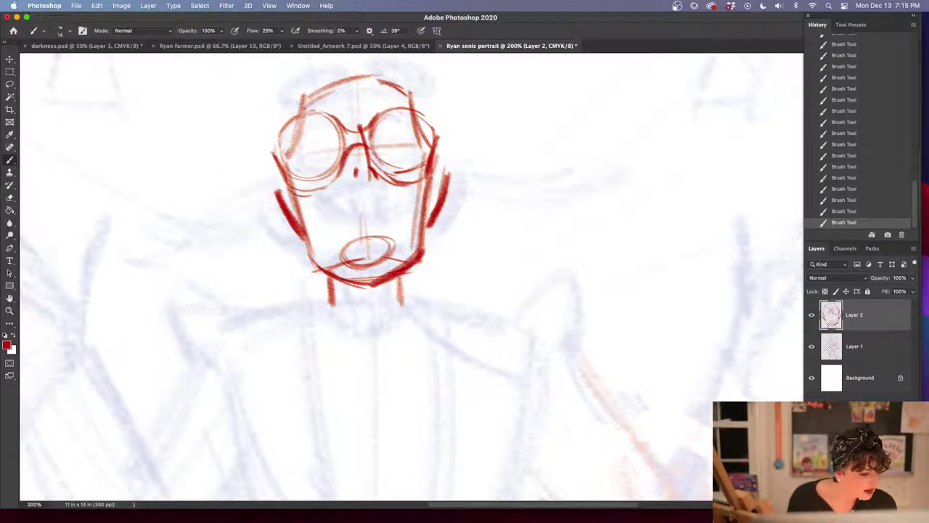
{"action": "key", "text": "shift+Tab"}
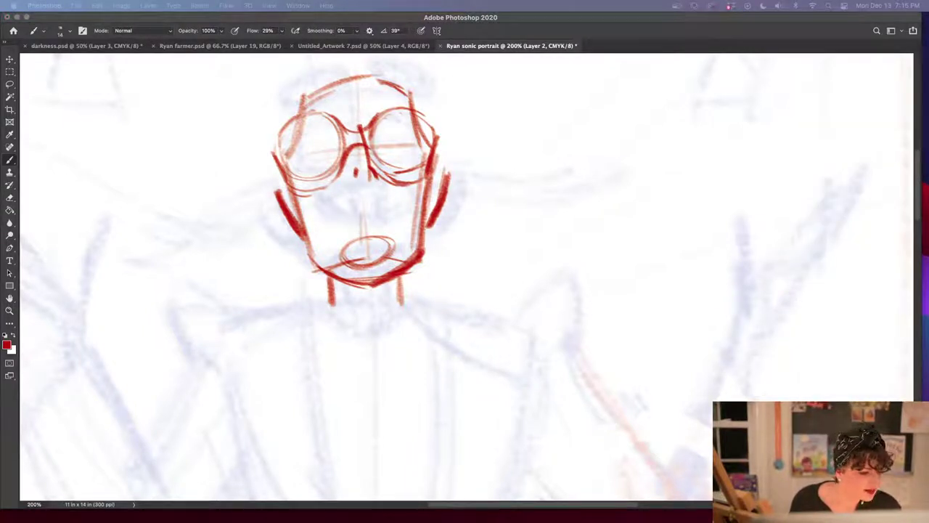
{"action": "key", "text": "shift+Tab"}
{"action": "mouse_move", "coordinate": [346, 188]}
{"action": "left_mouse_down"}
{"action": "mouse_move", "coordinate": [365, 194]}
{"action": "mouse_move", "coordinate": [335, 190]}
{"action": "mouse_move", "coordinate": [355, 214]}
{"action": "mouse_move", "coordinate": [394, 180]}
{"action": "left_mouse_up"}
{"action": "left_click", "coordinate": [875, 188]}
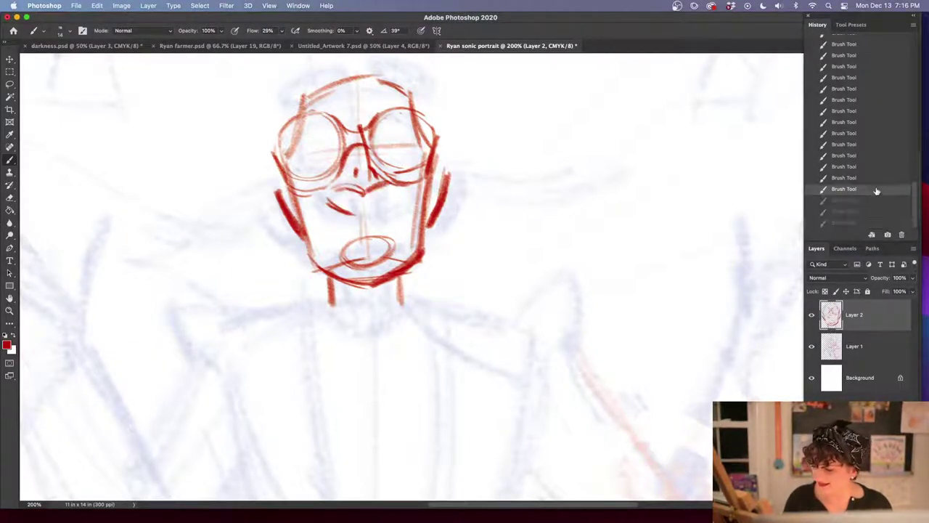
{"action": "left_click", "coordinate": [878, 166]}
{"action": "left_click", "coordinate": [878, 155]}
{"action": "left_click", "coordinate": [880, 145]}
{"action": "left_click", "coordinate": [844, 122]}
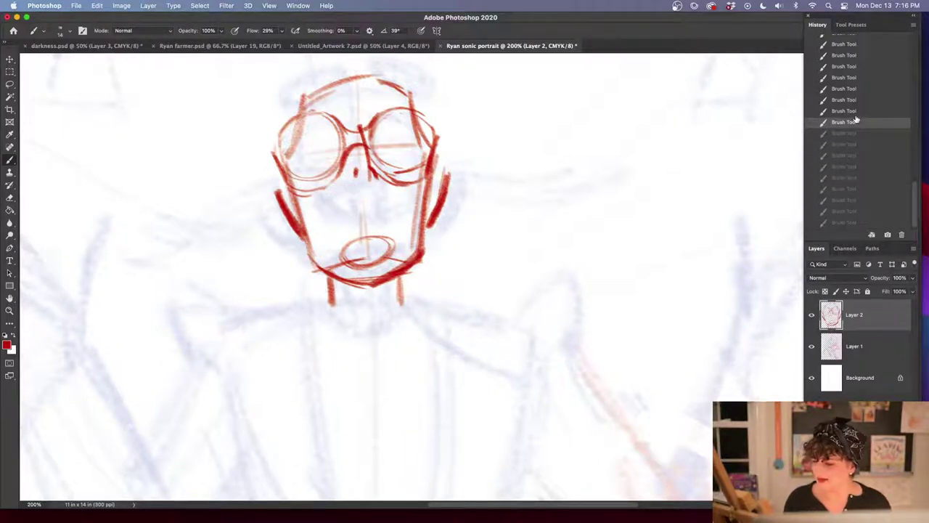
Draw a wide open grin below the nose, with a thick outline and vertical lines separating the teeth
{"action": "mouse_move", "coordinate": [374, 191]}
{"action": "left_mouse_down"}
{"action": "mouse_move", "coordinate": [336, 196]}
{"action": "mouse_move", "coordinate": [397, 194]}
{"action": "mouse_move", "coordinate": [390, 207]}
{"action": "mouse_move", "coordinate": [332, 195]}
{"action": "mouse_move", "coordinate": [348, 225]}
{"action": "left_mouse_up"}
{"action": "mouse_move", "coordinate": [404, 190]}
{"action": "left_mouse_down"}
{"action": "mouse_move", "coordinate": [376, 224]}
{"action": "mouse_move", "coordinate": [345, 230]}
{"action": "mouse_move", "coordinate": [355, 230]}
{"action": "left_mouse_up"}
{"action": "left_click_drag", "start_coordinate": [338, 199], "coordinate": [337, 225]}
{"action": "left_click_drag", "start_coordinate": [351, 192], "coordinate": [358, 227]}
{"action": "mouse_move", "coordinate": [376, 191]}
{"action": "left_mouse_down"}
{"action": "mouse_move", "coordinate": [374, 220]}
{"action": "mouse_move", "coordinate": [392, 225]}
{"action": "left_mouse_up"}
Add heavier curved strokes inside both eyeglass lenses and darken the right lens's outer rim
{"action": "mouse_move", "coordinate": [399, 116]}
{"action": "left_mouse_down"}
{"action": "mouse_move", "coordinate": [379, 144]}
{"action": "mouse_move", "coordinate": [430, 154]}
{"action": "left_mouse_up"}
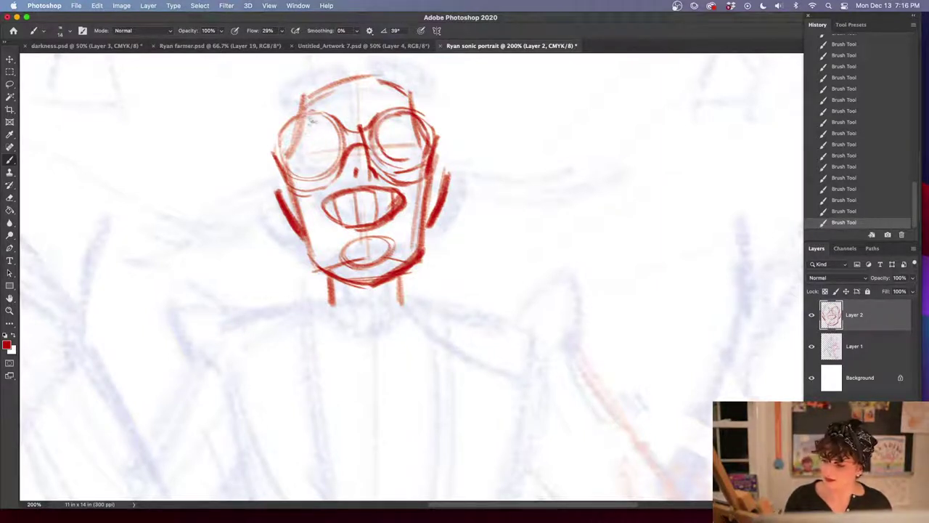
{"action": "mouse_move", "coordinate": [312, 121]}
{"action": "left_mouse_down"}
{"action": "mouse_move", "coordinate": [295, 165]}
{"action": "mouse_move", "coordinate": [322, 154]}
{"action": "mouse_move", "coordinate": [328, 125]}
{"action": "mouse_move", "coordinate": [336, 137]}
{"action": "mouse_move", "coordinate": [335, 150]}
{"action": "mouse_move", "coordinate": [310, 171]}
{"action": "left_mouse_up"}
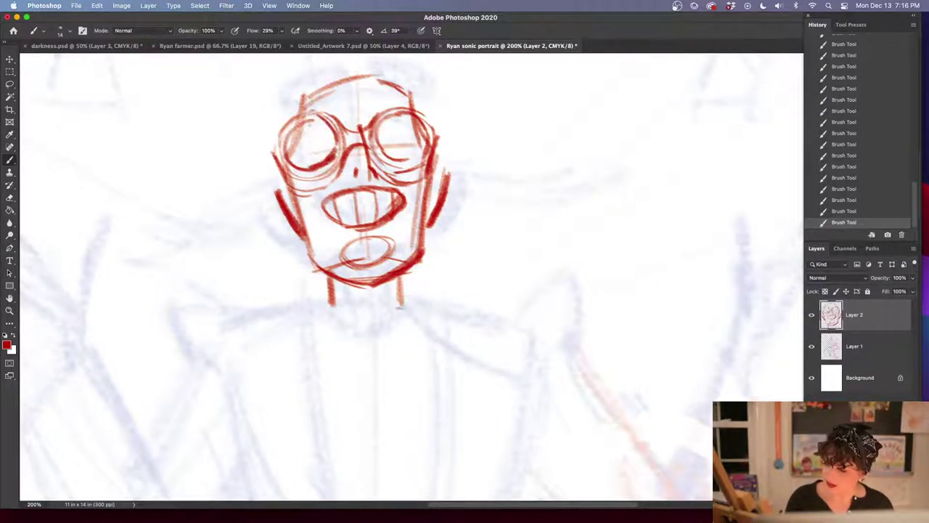
{"action": "mouse_move", "coordinate": [407, 109]}
{"action": "left_mouse_down"}
{"action": "mouse_move", "coordinate": [430, 118]}
{"action": "mouse_move", "coordinate": [438, 136]}
{"action": "left_mouse_up"}
Draw spiky hair strokes around the top and sides of the head, finishing with a curled tuft at the peak
{"action": "scroll", "coordinate": [432, 272], "scroll_direction": "up", "scroll_amount": 3}
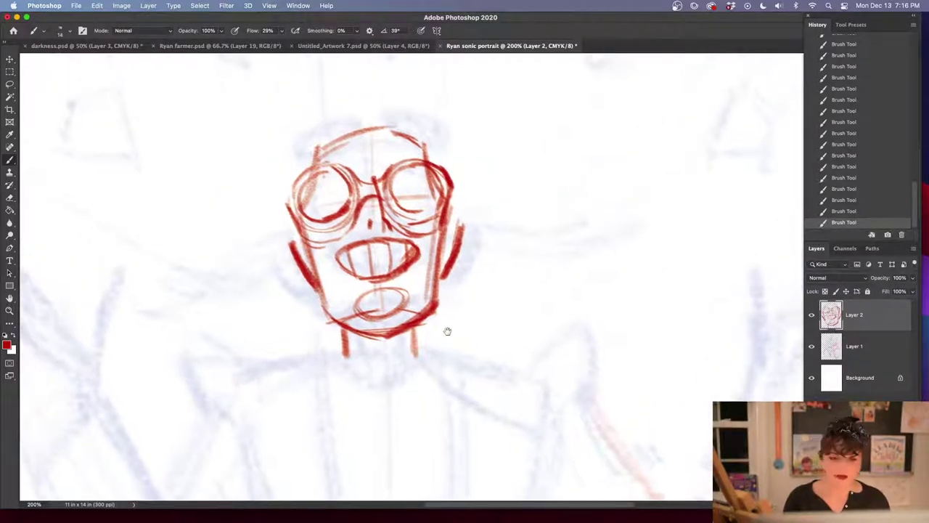
{"action": "left_click_drag", "start_coordinate": [357, 125], "coordinate": [361, 103]}
{"action": "mouse_move", "coordinate": [310, 140]}
{"action": "left_mouse_down"}
{"action": "mouse_move", "coordinate": [352, 66]}
{"action": "mouse_move", "coordinate": [407, 84]}
{"action": "mouse_move", "coordinate": [395, 93]}
{"action": "mouse_move", "coordinate": [417, 102]}
{"action": "mouse_move", "coordinate": [426, 153]}
{"action": "left_mouse_up"}
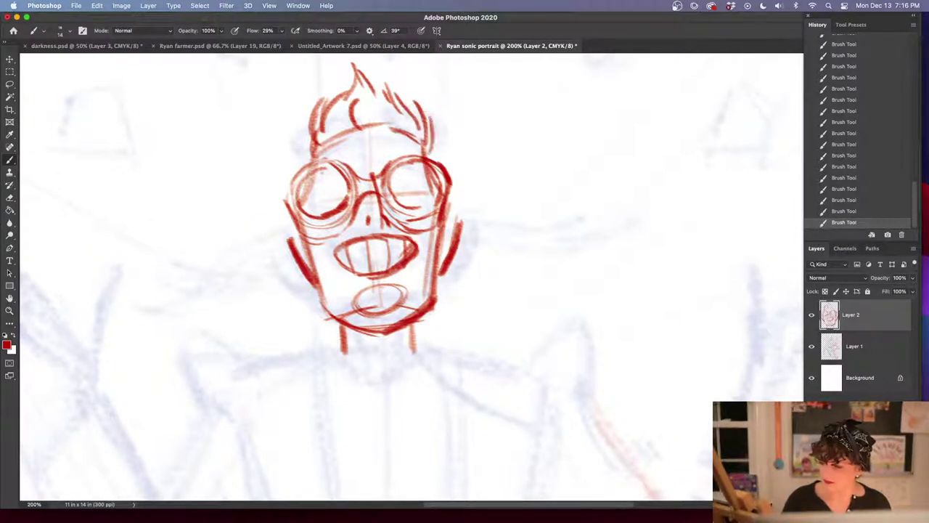
{"action": "left_click_drag", "start_coordinate": [301, 125], "coordinate": [311, 162]}
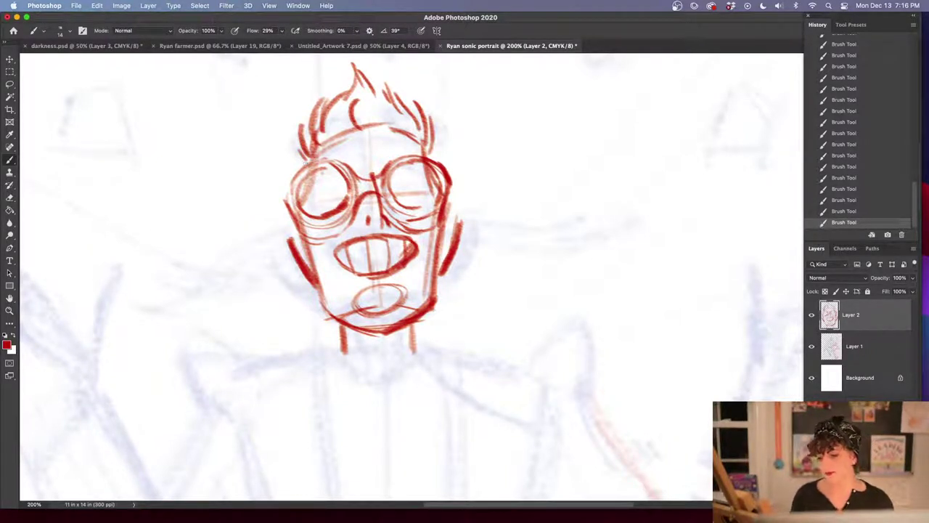
{"action": "mouse_move", "coordinate": [433, 141]}
{"action": "left_mouse_down"}
{"action": "mouse_move", "coordinate": [436, 164]}
{"action": "mouse_move", "coordinate": [437, 123]}
{"action": "left_mouse_up"}
{"action": "mouse_move", "coordinate": [381, 94]}
{"action": "left_mouse_down"}
{"action": "mouse_move", "coordinate": [365, 64]}
{"action": "mouse_move", "coordinate": [373, 52]}
{"action": "left_mouse_up"}
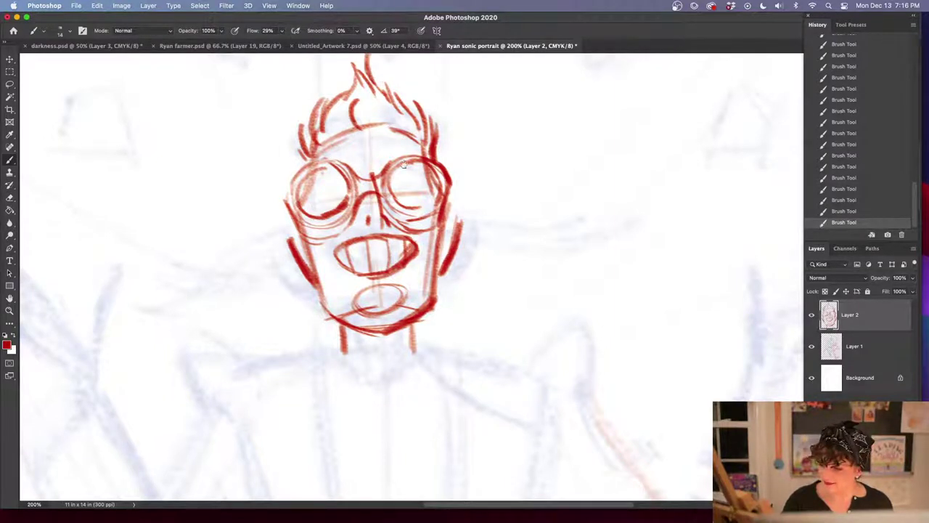
{"action": "left_click_drag", "start_coordinate": [405, 164], "coordinate": [403, 258]}
{"action": "left_click_drag", "start_coordinate": [360, 170], "coordinate": [376, 146]}
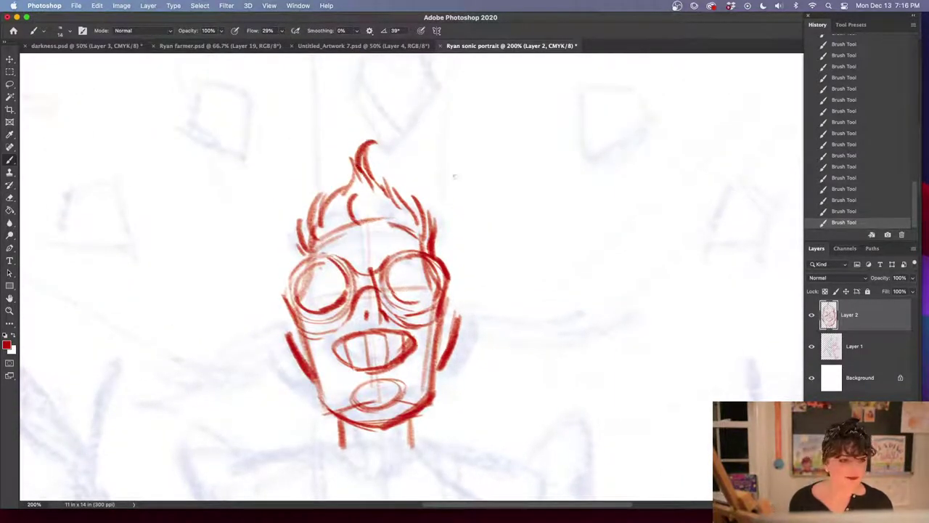
{"action": "key", "text": "shift+Tab"}
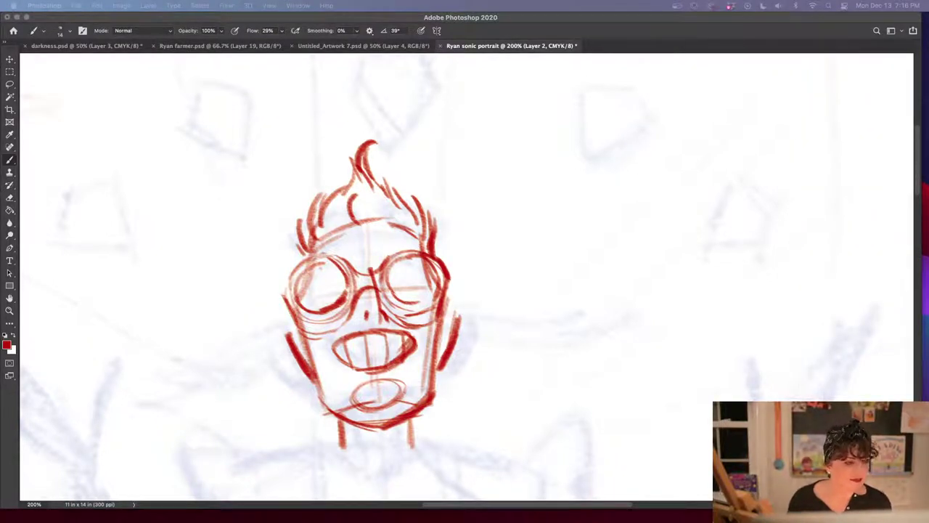
{"action": "key", "text": "shift+Tab"}
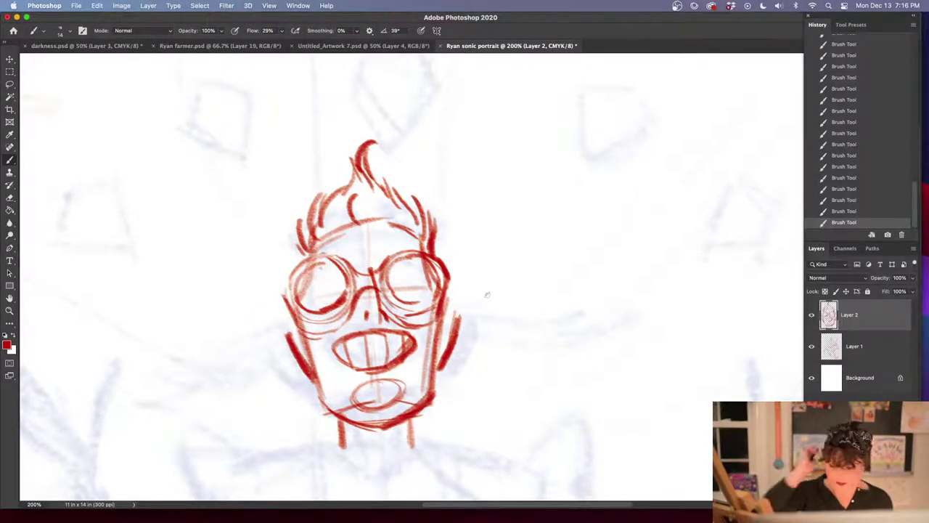
{"action": "left_click_drag", "start_coordinate": [486, 407], "coordinate": [520, 295]}
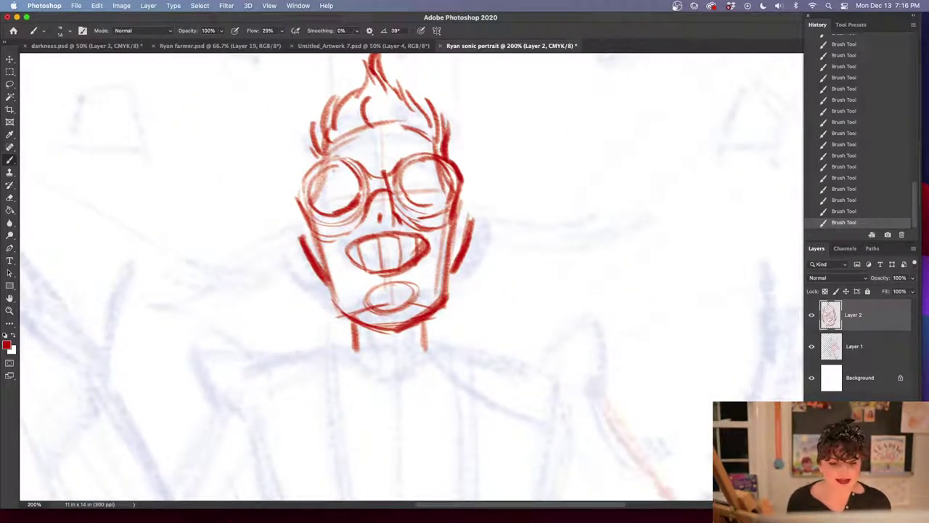
{"action": "key", "text": "shift+Tab"}
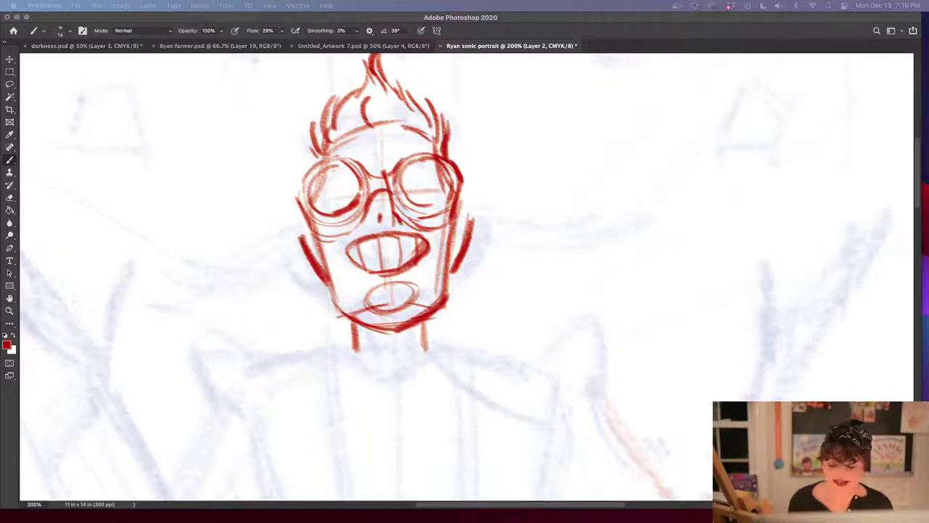
{"action": "key", "text": "shift+Tab"}
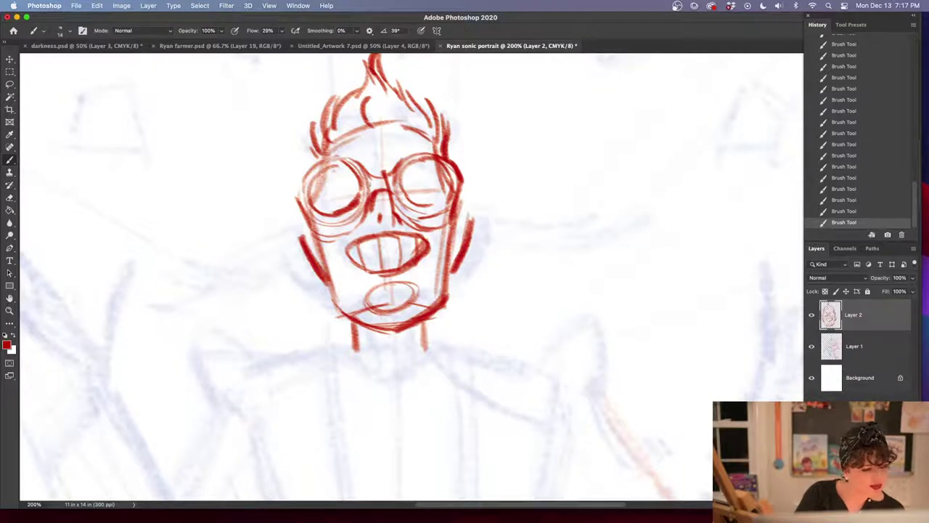
Darken the nostrils and draw the left half of a bushy moustache sweeping out past the cheek in pointed tufts
{"action": "mouse_move", "coordinate": [376, 194]}
{"action": "left_mouse_down"}
{"action": "mouse_move", "coordinate": [366, 216]}
{"action": "mouse_move", "coordinate": [392, 229]}
{"action": "mouse_move", "coordinate": [404, 214]}
{"action": "mouse_move", "coordinate": [398, 224]}
{"action": "mouse_move", "coordinate": [241, 238]}
{"action": "left_mouse_up"}
{"action": "left_click_drag", "start_coordinate": [314, 218], "coordinate": [234, 192]}
{"action": "mouse_move", "coordinate": [272, 216]}
{"action": "left_mouse_down"}
{"action": "mouse_move", "coordinate": [243, 231]}
{"action": "mouse_move", "coordinate": [181, 232]}
{"action": "mouse_move", "coordinate": [259, 290]}
{"action": "left_mouse_up"}
{"action": "left_click_drag", "start_coordinate": [296, 287], "coordinate": [261, 314]}
{"action": "left_click_drag", "start_coordinate": [276, 303], "coordinate": [279, 315]}
{"action": "mouse_move", "coordinate": [367, 230]}
{"action": "left_mouse_down"}
{"action": "mouse_move", "coordinate": [322, 264]}
{"action": "mouse_move", "coordinate": [320, 283]}
{"action": "mouse_move", "coordinate": [277, 325]}
{"action": "left_mouse_up"}
{"action": "left_click_drag", "start_coordinate": [300, 311], "coordinate": [280, 321]}
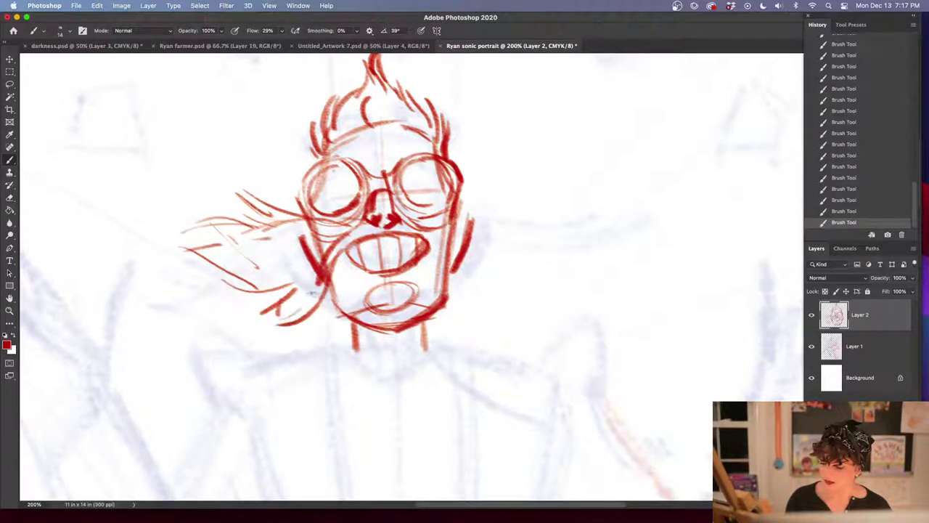
{"action": "mouse_move", "coordinate": [310, 294]}
{"action": "left_mouse_down"}
{"action": "mouse_move", "coordinate": [240, 311]}
{"action": "mouse_move", "coordinate": [203, 295]}
{"action": "left_mouse_up"}
Draw the matching right half of the moustache in pointed tufts and thicken the hair strokes down both cheeks
{"action": "mouse_move", "coordinate": [397, 215]}
{"action": "left_mouse_down"}
{"action": "mouse_move", "coordinate": [480, 229]}
{"action": "mouse_move", "coordinate": [524, 215]}
{"action": "left_mouse_up"}
{"action": "left_click_drag", "start_coordinate": [472, 231], "coordinate": [538, 214]}
{"action": "mouse_move", "coordinate": [428, 232]}
{"action": "left_mouse_down"}
{"action": "mouse_move", "coordinate": [470, 276]}
{"action": "mouse_move", "coordinate": [518, 289]}
{"action": "mouse_move", "coordinate": [539, 266]}
{"action": "left_mouse_up"}
{"action": "mouse_move", "coordinate": [498, 263]}
{"action": "left_mouse_down"}
{"action": "mouse_move", "coordinate": [553, 232]}
{"action": "mouse_move", "coordinate": [558, 218]}
{"action": "mouse_move", "coordinate": [546, 222]}
{"action": "mouse_move", "coordinate": [585, 199]}
{"action": "mouse_move", "coordinate": [571, 246]}
{"action": "mouse_move", "coordinate": [573, 290]}
{"action": "left_mouse_up"}
{"action": "mouse_move", "coordinate": [433, 251]}
{"action": "left_mouse_down"}
{"action": "mouse_move", "coordinate": [468, 297]}
{"action": "mouse_move", "coordinate": [458, 288]}
{"action": "left_mouse_up"}
{"action": "left_click_drag", "start_coordinate": [351, 243], "coordinate": [327, 311]}
{"action": "mouse_move", "coordinate": [332, 269]}
{"action": "left_mouse_down"}
{"action": "mouse_move", "coordinate": [327, 320]}
{"action": "mouse_move", "coordinate": [317, 331]}
{"action": "left_mouse_up"}
{"action": "left_click_drag", "start_coordinate": [429, 236], "coordinate": [462, 328]}
{"action": "mouse_move", "coordinate": [473, 263]}
{"action": "left_mouse_down"}
{"action": "mouse_move", "coordinate": [452, 325]}
{"action": "mouse_move", "coordinate": [498, 293]}
{"action": "mouse_move", "coordinate": [529, 292]}
{"action": "left_mouse_up"}
{"action": "left_click_drag", "start_coordinate": [430, 223], "coordinate": [500, 186]}
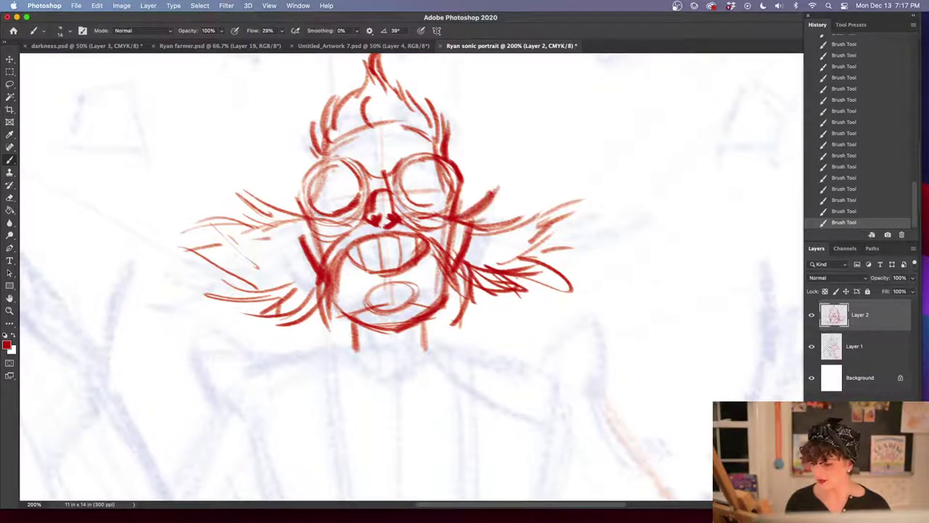
Reinforce the moustache's upper edges and thicken the outer tufts on its right half
{"action": "left_click_drag", "start_coordinate": [319, 219], "coordinate": [261, 194]}
{"action": "mouse_move", "coordinate": [404, 226]}
{"action": "left_mouse_down"}
{"action": "mouse_move", "coordinate": [463, 215]}
{"action": "mouse_move", "coordinate": [504, 187]}
{"action": "left_mouse_up"}
{"action": "left_click_drag", "start_coordinate": [479, 234], "coordinate": [579, 193]}
{"action": "left_click_drag", "start_coordinate": [514, 224], "coordinate": [583, 198]}
{"action": "mouse_move", "coordinate": [535, 243]}
{"action": "left_mouse_down"}
{"action": "mouse_move", "coordinate": [573, 227]}
{"action": "mouse_move", "coordinate": [530, 239]}
{"action": "left_mouse_up"}
{"action": "left_click_drag", "start_coordinate": [579, 247], "coordinate": [514, 263]}
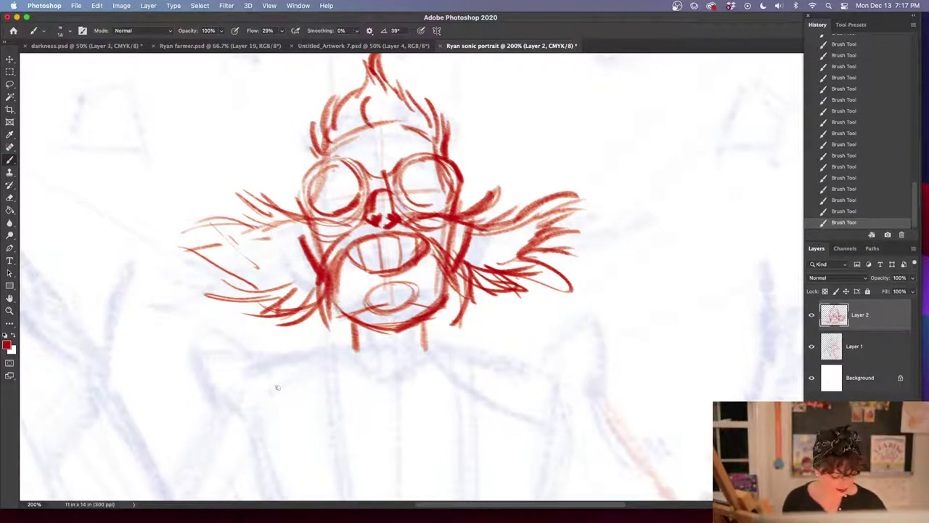
{"action": "left_click_drag", "start_coordinate": [423, 396], "coordinate": [429, 307]}
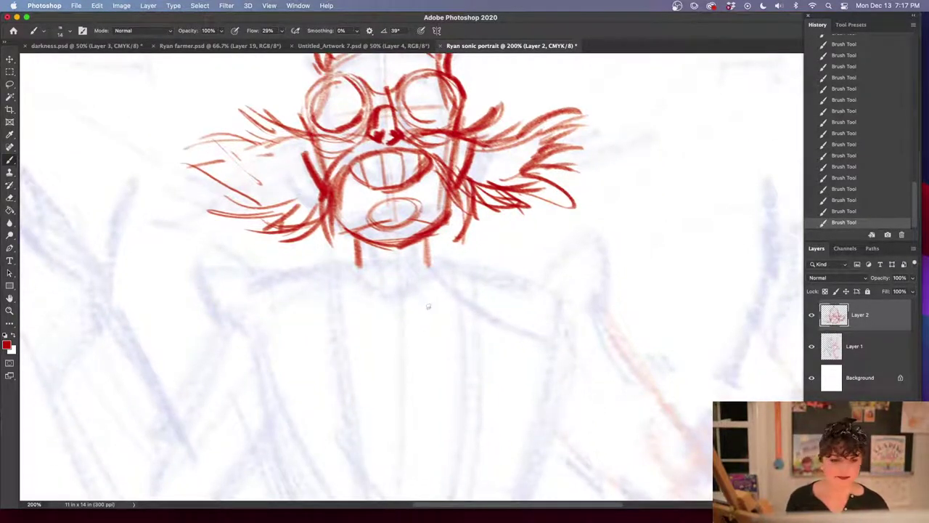
{"action": "key", "text": "shift+Tab"}
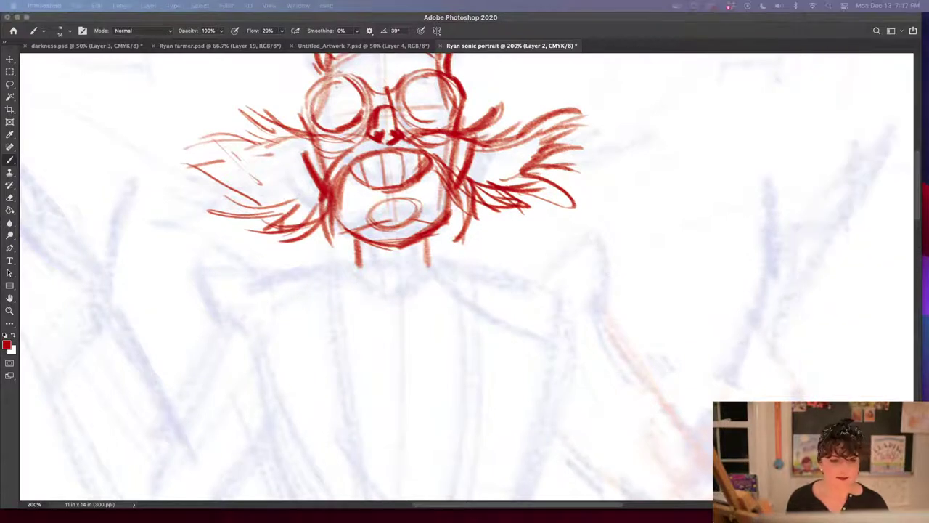
{"action": "key", "text": "shift+Tab"}
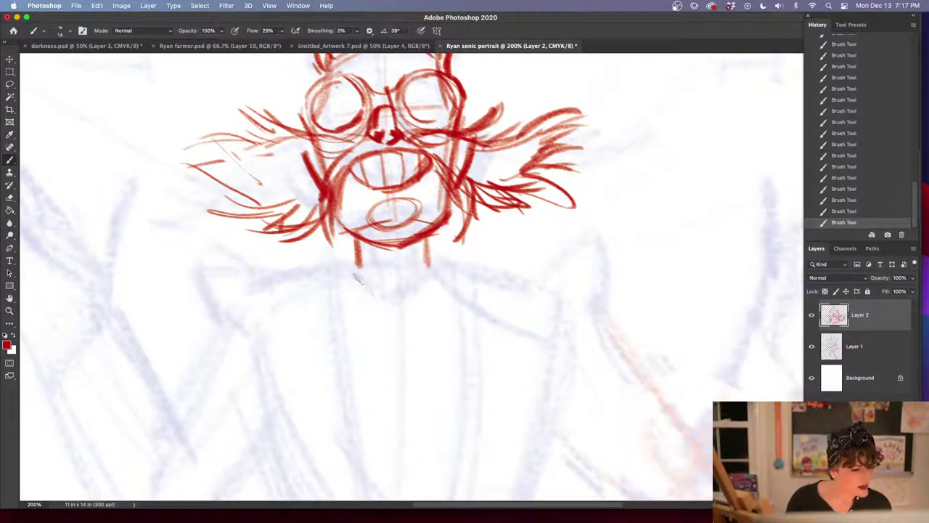
Try a left shoulder line and step back to remove it, drawing the neck sides and a central throat line instead
{"action": "mouse_move", "coordinate": [415, 402]}
{"action": "left_mouse_down"}
{"action": "mouse_move", "coordinate": [427, 284]}
{"action": "mouse_move", "coordinate": [435, 316]}
{"action": "left_mouse_up"}
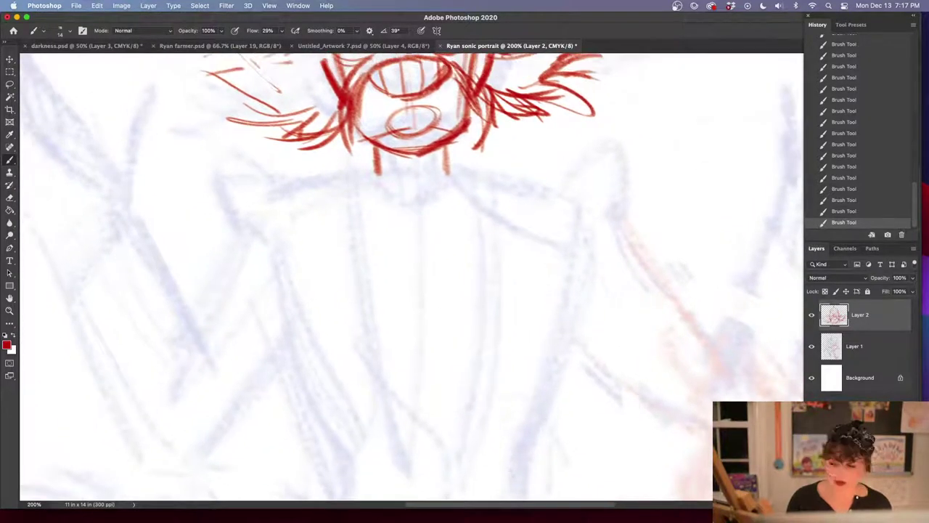
{"action": "mouse_move", "coordinate": [378, 155]}
{"action": "left_mouse_down"}
{"action": "mouse_move", "coordinate": [373, 171]}
{"action": "mouse_move", "coordinate": [283, 188]}
{"action": "left_mouse_up"}
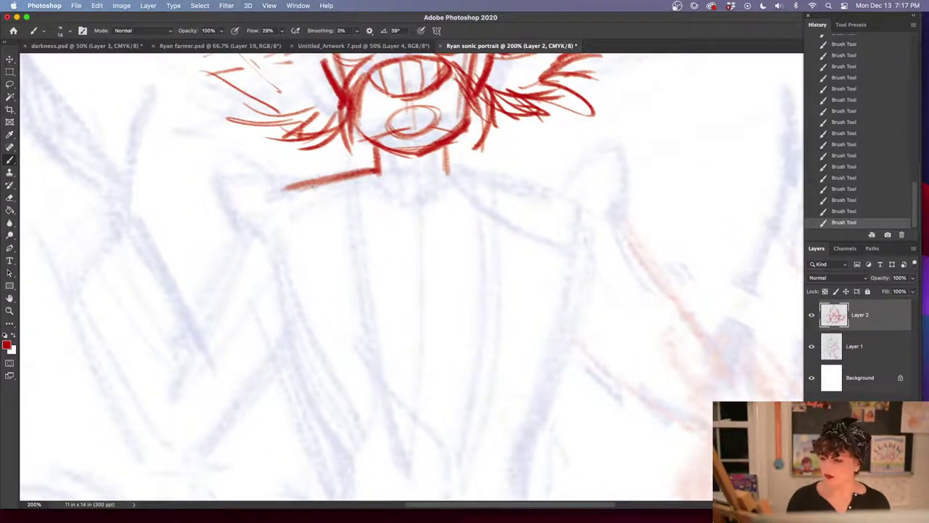
{"action": "left_click", "coordinate": [845, 179]}
{"action": "left_click_drag", "start_coordinate": [385, 161], "coordinate": [386, 210]}
{"action": "mouse_move", "coordinate": [419, 157]}
{"action": "left_mouse_down"}
{"action": "mouse_move", "coordinate": [408, 225]}
{"action": "mouse_move", "coordinate": [383, 218]}
{"action": "left_mouse_up"}
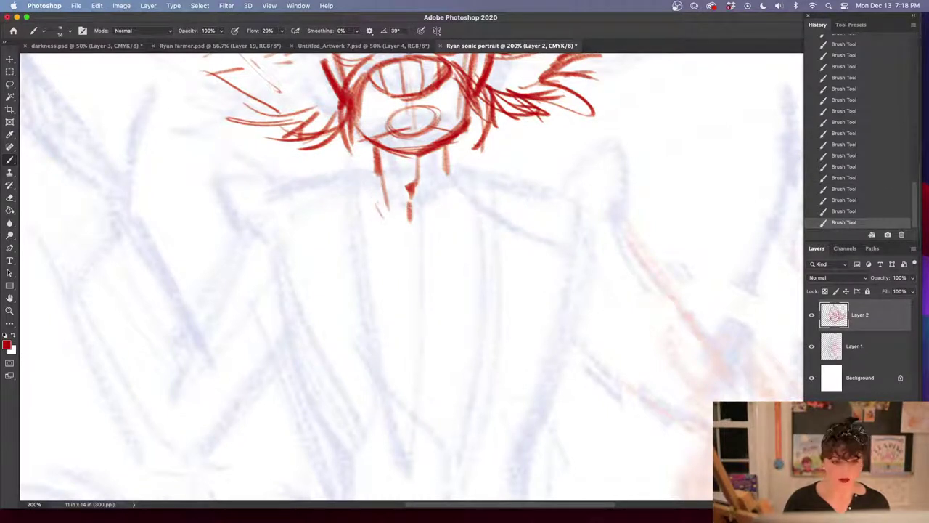
{"action": "left_click_drag", "start_coordinate": [377, 151], "coordinate": [373, 197]}
Draw the right shoulder line sloping outward from the neck base, with short contour strokes at the shoulder joint
{"action": "mouse_move", "coordinate": [451, 147]}
{"action": "left_mouse_down"}
{"action": "mouse_move", "coordinate": [450, 191]}
{"action": "mouse_move", "coordinate": [453, 183]}
{"action": "mouse_move", "coordinate": [552, 193]}
{"action": "mouse_move", "coordinate": [508, 208]}
{"action": "mouse_move", "coordinate": [601, 210]}
{"action": "mouse_move", "coordinate": [619, 227]}
{"action": "left_mouse_up"}
{"action": "left_click_drag", "start_coordinate": [595, 196], "coordinate": [619, 223]}
{"action": "left_click_drag", "start_coordinate": [559, 197], "coordinate": [601, 178]}
{"action": "left_click_drag", "start_coordinate": [612, 179], "coordinate": [636, 224]}
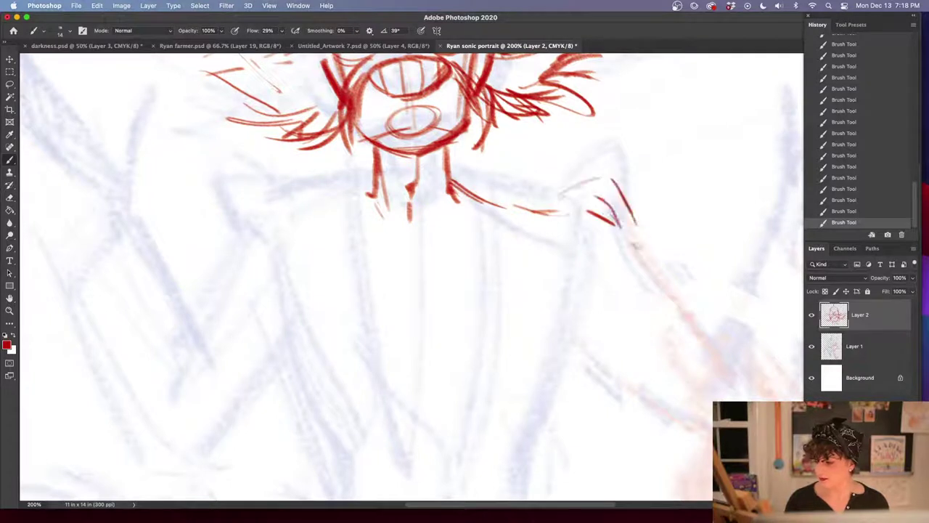
Draw the left shoulder line and outer contour, round off the right shoulder, and thicken the left shoulder's outer edge
{"action": "mouse_move", "coordinate": [371, 194]}
{"action": "left_mouse_down"}
{"action": "mouse_move", "coordinate": [263, 211]}
{"action": "mouse_move", "coordinate": [219, 191]}
{"action": "left_mouse_up"}
{"action": "left_click_drag", "start_coordinate": [206, 192], "coordinate": [209, 292]}
{"action": "mouse_move", "coordinate": [560, 197]}
{"action": "left_mouse_down"}
{"action": "mouse_move", "coordinate": [645, 170]}
{"action": "mouse_move", "coordinate": [636, 254]}
{"action": "left_mouse_up"}
{"action": "left_click_drag", "start_coordinate": [553, 217], "coordinate": [646, 170]}
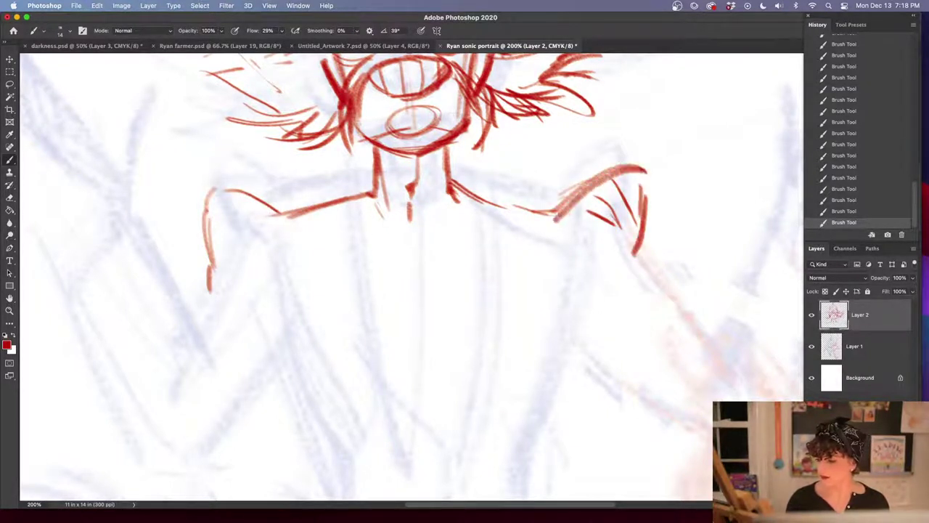
{"action": "left_click_drag", "start_coordinate": [282, 217], "coordinate": [203, 189]}
{"action": "left_click_drag", "start_coordinate": [198, 190], "coordinate": [212, 273]}
{"action": "mouse_move", "coordinate": [197, 228]}
{"action": "left_mouse_down"}
{"action": "mouse_move", "coordinate": [213, 276]}
{"action": "mouse_move", "coordinate": [196, 307]}
{"action": "left_mouse_up"}
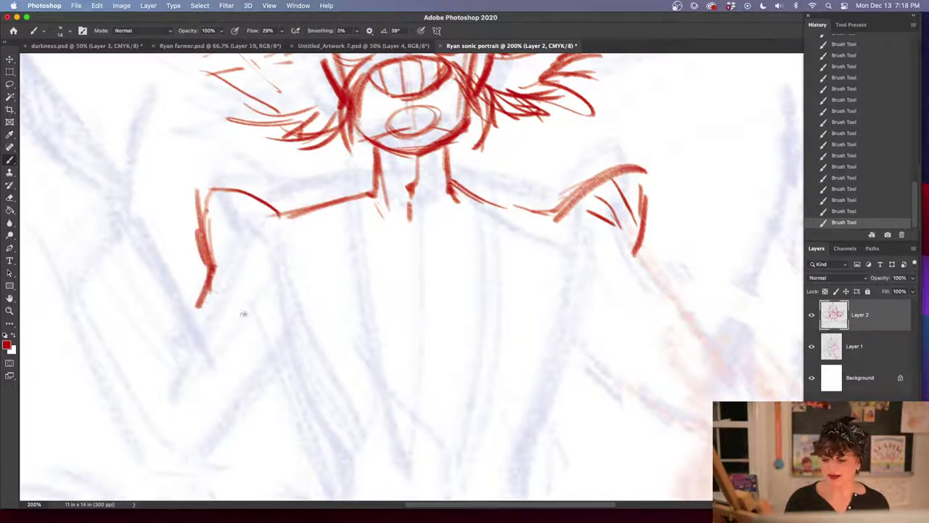
Draw both edges of the right upper arm, the elbow creases, and the inner line of the raised forearm
{"action": "key", "text": "super+minus"}
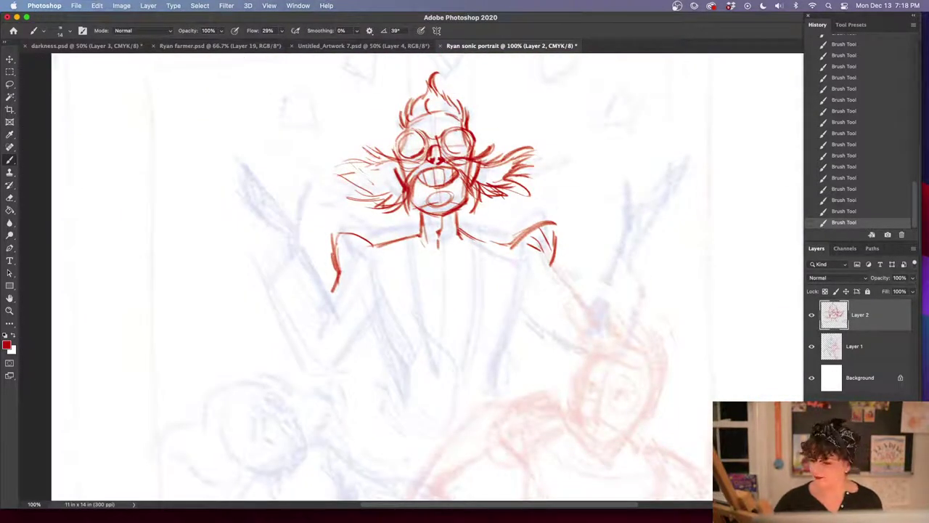
{"action": "mouse_move", "coordinate": [551, 226]}
{"action": "left_mouse_down"}
{"action": "mouse_move", "coordinate": [552, 266]}
{"action": "mouse_move", "coordinate": [586, 314]}
{"action": "left_mouse_up"}
{"action": "left_click_drag", "start_coordinate": [519, 314], "coordinate": [570, 358]}
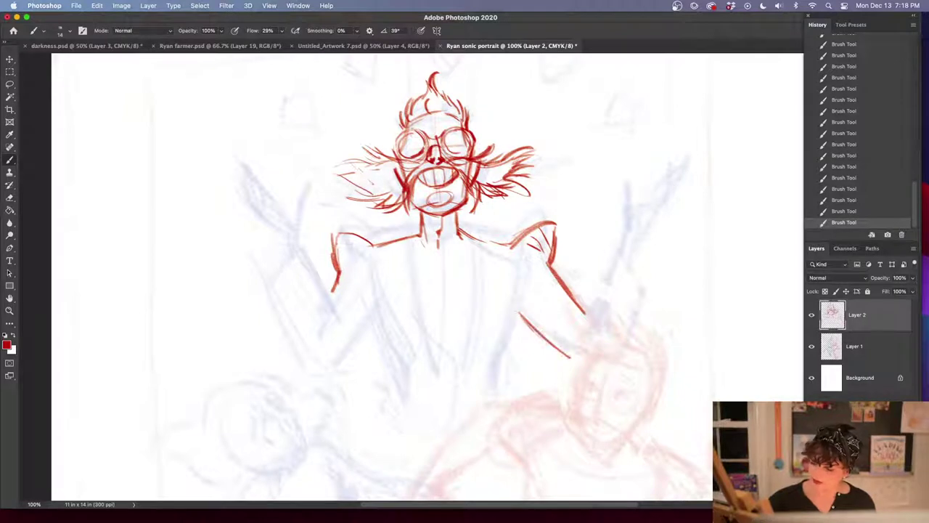
{"action": "mouse_move", "coordinate": [584, 308]}
{"action": "left_mouse_down"}
{"action": "mouse_move", "coordinate": [585, 332]}
{"action": "mouse_move", "coordinate": [606, 342]}
{"action": "mouse_move", "coordinate": [625, 231]}
{"action": "left_mouse_up"}
{"action": "mouse_move", "coordinate": [601, 291]}
{"action": "left_mouse_down"}
{"action": "mouse_move", "coordinate": [627, 228]}
{"action": "mouse_move", "coordinate": [619, 205]}
{"action": "left_mouse_up"}
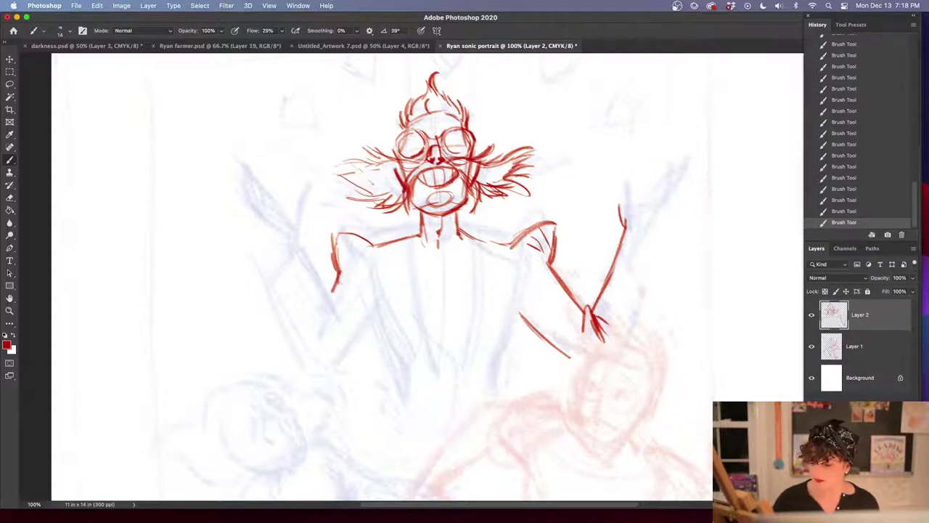
Draw the left arm's elbow crease, raised forearm line, sleeve cuff, and the underside of the upper arm
{"action": "left_click_drag", "start_coordinate": [338, 281], "coordinate": [328, 305]}
{"action": "mouse_move", "coordinate": [287, 222]}
{"action": "left_mouse_down"}
{"action": "mouse_move", "coordinate": [341, 320]}
{"action": "mouse_move", "coordinate": [321, 311]}
{"action": "mouse_move", "coordinate": [328, 327]}
{"action": "left_mouse_up"}
{"action": "left_click", "coordinate": [828, 166]}
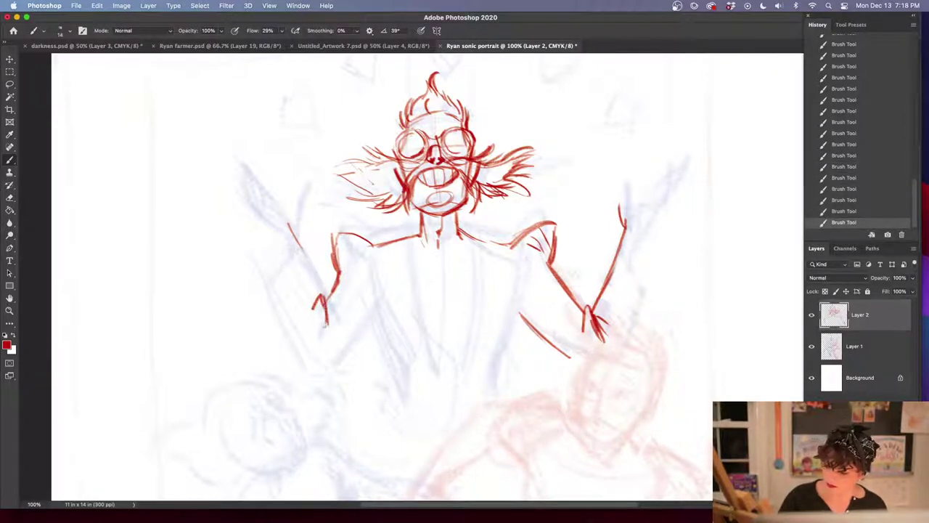
{"action": "left_click_drag", "start_coordinate": [322, 293], "coordinate": [324, 305]}
{"action": "left_click_drag", "start_coordinate": [284, 234], "coordinate": [316, 298]}
{"action": "mouse_move", "coordinate": [287, 252]}
{"action": "left_mouse_down"}
{"action": "mouse_move", "coordinate": [254, 277]}
{"action": "mouse_move", "coordinate": [260, 273]}
{"action": "left_mouse_up"}
{"action": "left_click_drag", "start_coordinate": [374, 311], "coordinate": [311, 385]}
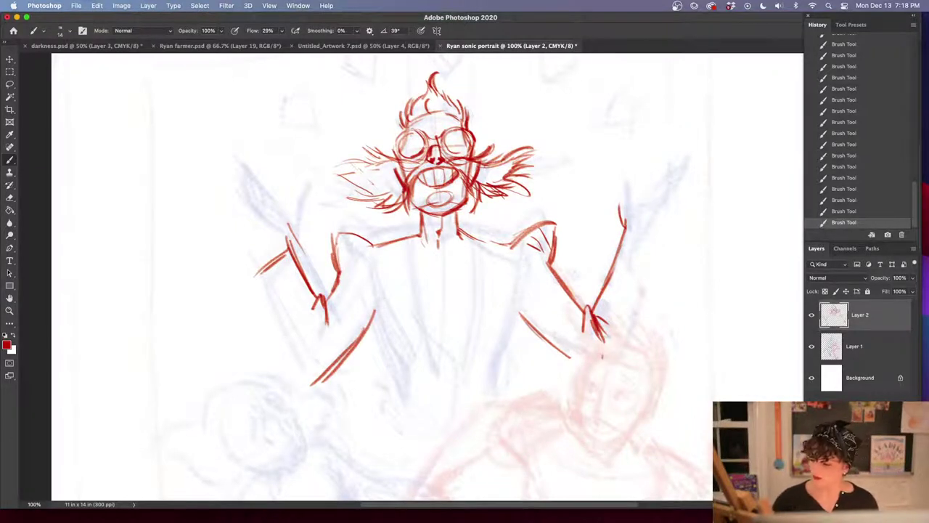
Draw the outer edge of the right wrist and palm, and add finger strokes above the thumb side
{"action": "mouse_move", "coordinate": [637, 237]}
{"action": "left_mouse_down"}
{"action": "mouse_move", "coordinate": [625, 284]}
{"action": "mouse_move", "coordinate": [632, 266]}
{"action": "left_mouse_up"}
{"action": "mouse_move", "coordinate": [649, 215]}
{"action": "left_mouse_down"}
{"action": "mouse_move", "coordinate": [636, 239]}
{"action": "mouse_move", "coordinate": [663, 190]}
{"action": "mouse_move", "coordinate": [622, 225]}
{"action": "left_mouse_up"}
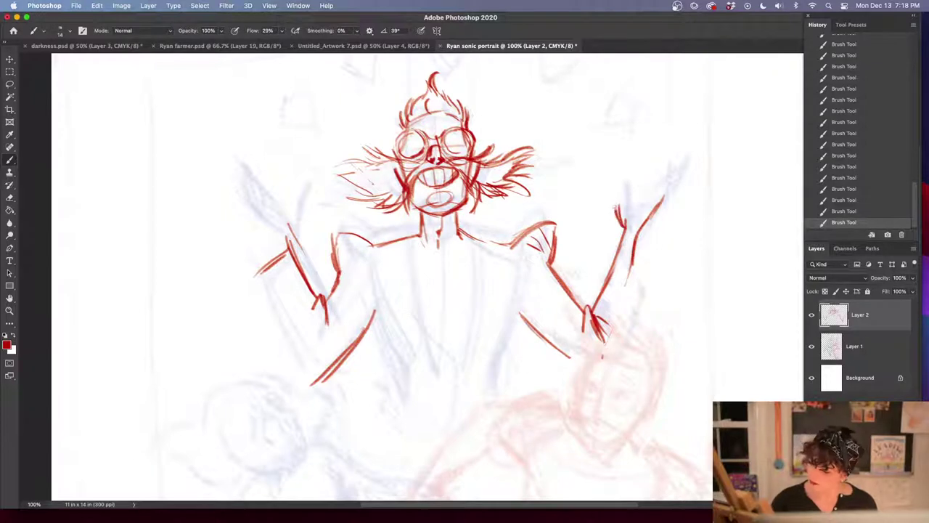
{"action": "left_click_drag", "start_coordinate": [613, 192], "coordinate": [617, 195]}
Undo the last six right-hand strokes and restore them to compare the hand with and without them
{"action": "key", "text": "super+z"}
{"action": "key", "text": "super+z"}
{"action": "key", "text": "super+z"}
{"action": "key", "text": "super+z"}
{"action": "key", "text": "super+z"}
{"action": "key", "text": "super+z"}
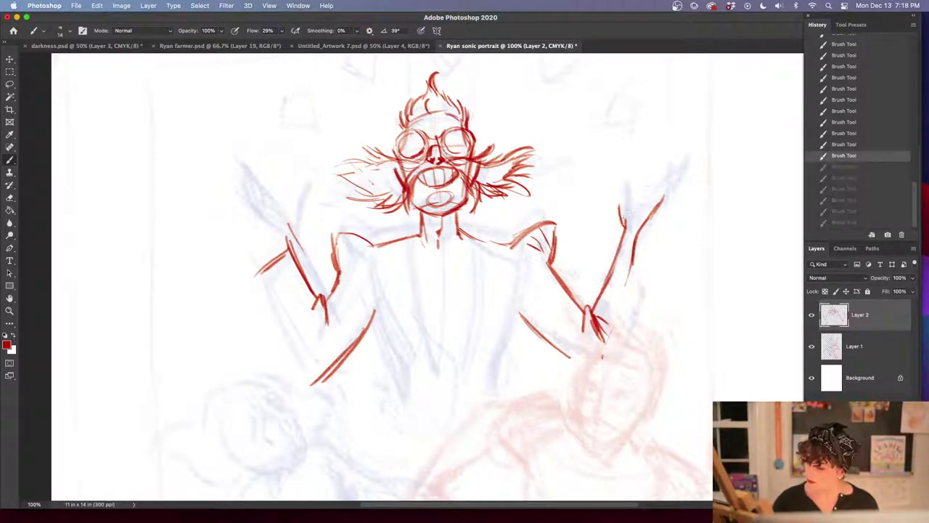
{"action": "key", "text": "super+shift+z"}
{"action": "key", "text": "super+shift+z"}
{"action": "key", "text": "super+shift+z"}
{"action": "key", "text": "super+shift+z"}
{"action": "key", "text": "super+shift+z"}
{"action": "key", "text": "super+shift+z"}
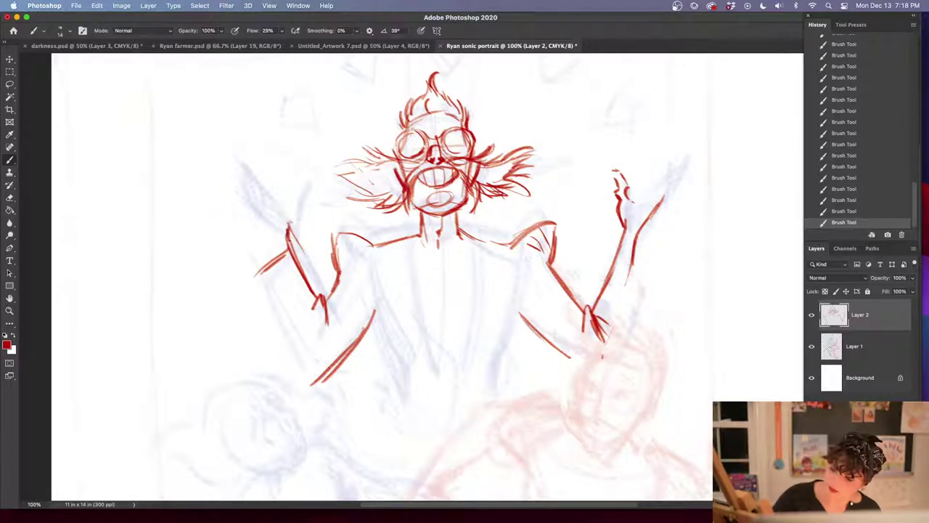
Draw the left hand's thumb, the base of the palm, and the outer palm edge down to the wrist
{"action": "left_click_drag", "start_coordinate": [290, 222], "coordinate": [295, 187]}
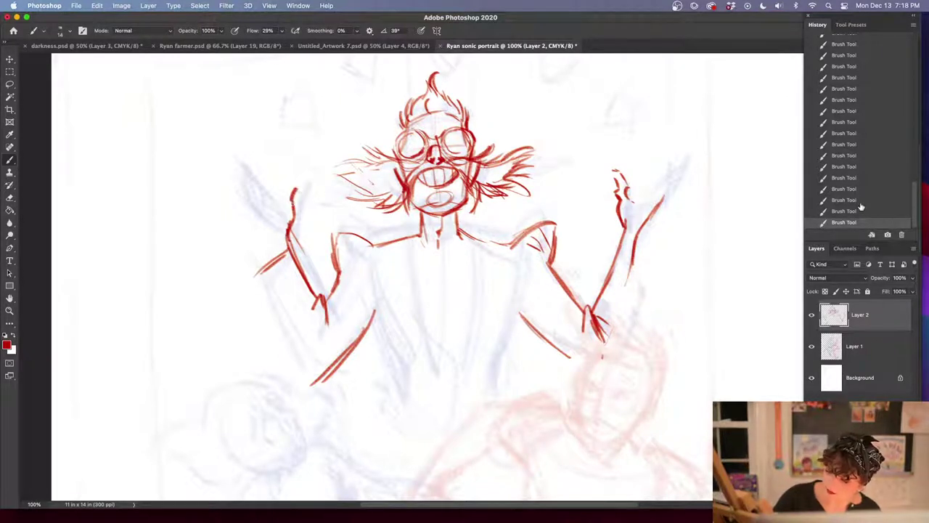
{"action": "left_click", "coordinate": [878, 191]}
{"action": "left_click_drag", "start_coordinate": [290, 230], "coordinate": [299, 183]}
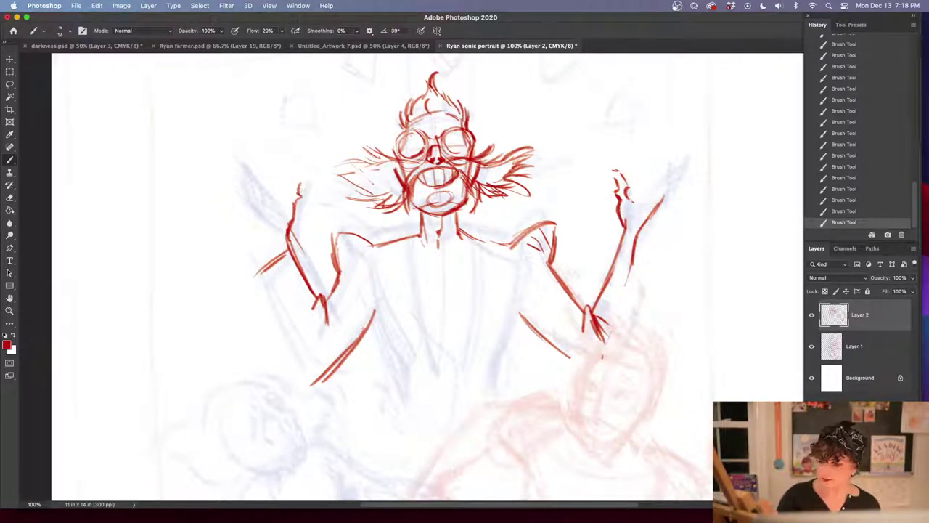
{"action": "mouse_move", "coordinate": [302, 191]}
{"action": "left_mouse_down"}
{"action": "mouse_move", "coordinate": [296, 174]}
{"action": "mouse_move", "coordinate": [274, 230]}
{"action": "left_mouse_up"}
{"action": "left_click_drag", "start_coordinate": [273, 183], "coordinate": [277, 203]}
{"action": "mouse_move", "coordinate": [273, 167]}
{"action": "left_mouse_down"}
{"action": "mouse_move", "coordinate": [282, 206]}
{"action": "mouse_move", "coordinate": [262, 245]}
{"action": "left_mouse_up"}
{"action": "left_click_drag", "start_coordinate": [248, 210], "coordinate": [270, 257]}
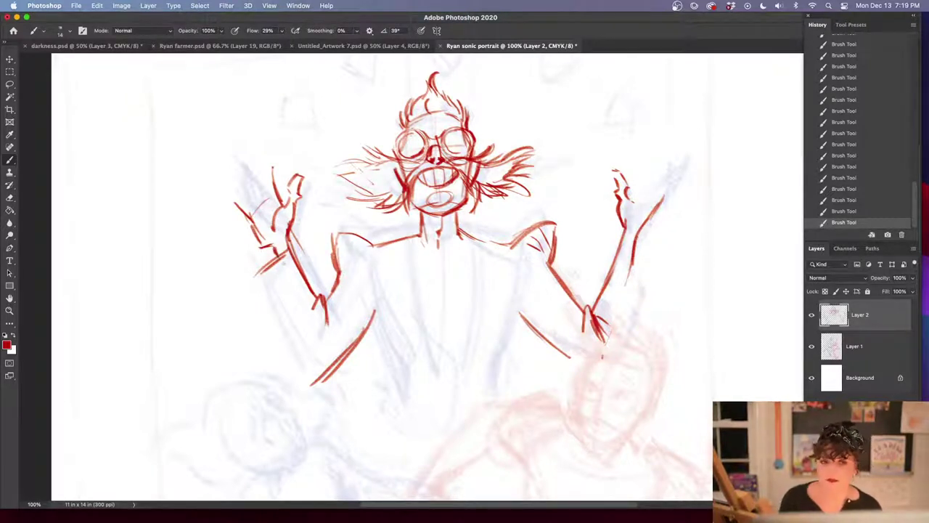
Draw the left hand's extended fingers, darken the outer palm edge, and add the creases inside the palm
{"action": "key", "text": "shift+Tab"}
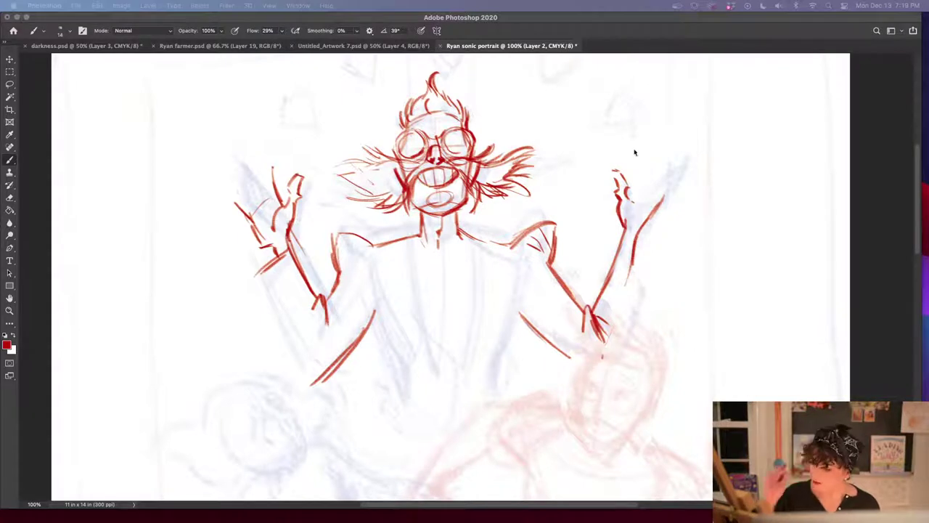
{"action": "key", "text": "shift+Tab"}
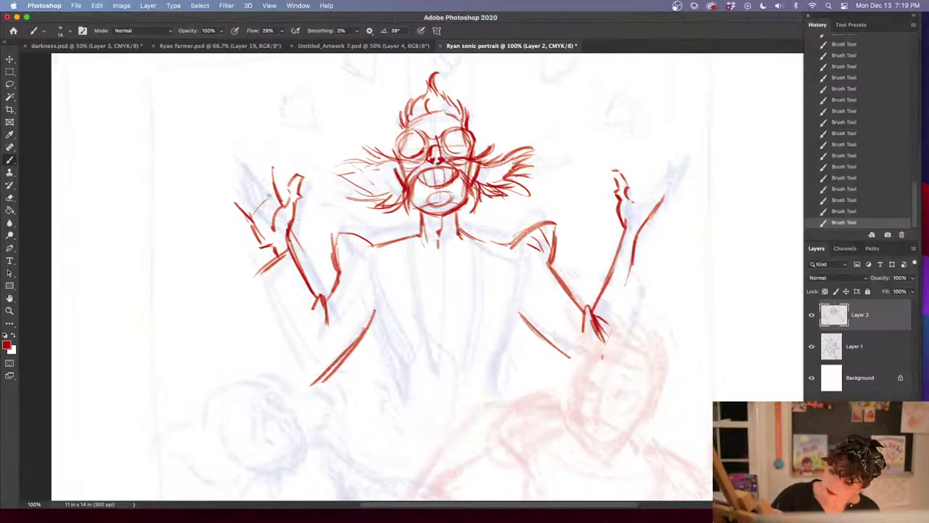
{"action": "mouse_move", "coordinate": [270, 193]}
{"action": "left_mouse_down"}
{"action": "mouse_move", "coordinate": [260, 154]}
{"action": "mouse_move", "coordinate": [270, 164]}
{"action": "left_mouse_up"}
{"action": "left_click_drag", "start_coordinate": [267, 197], "coordinate": [249, 156]}
{"action": "left_click_drag", "start_coordinate": [262, 202], "coordinate": [246, 155]}
{"action": "left_click_drag", "start_coordinate": [257, 206], "coordinate": [237, 172]}
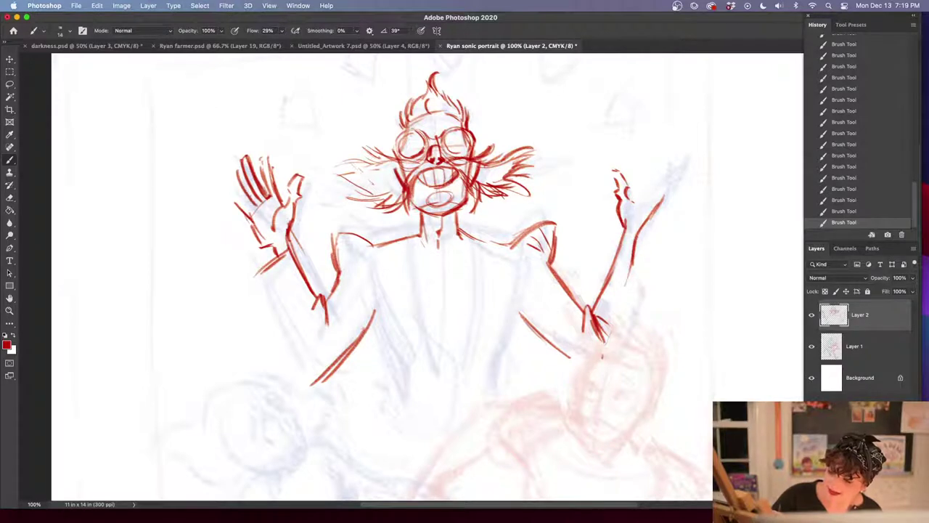
{"action": "mouse_move", "coordinate": [253, 207]}
{"action": "left_mouse_down"}
{"action": "mouse_move", "coordinate": [226, 192]}
{"action": "mouse_move", "coordinate": [253, 247]}
{"action": "left_mouse_up"}
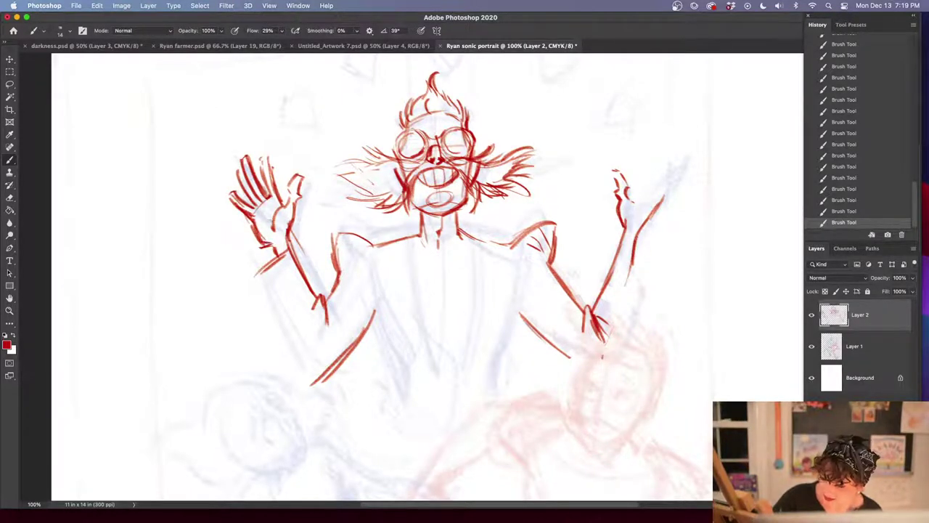
{"action": "left_click_drag", "start_coordinate": [279, 202], "coordinate": [260, 231]}
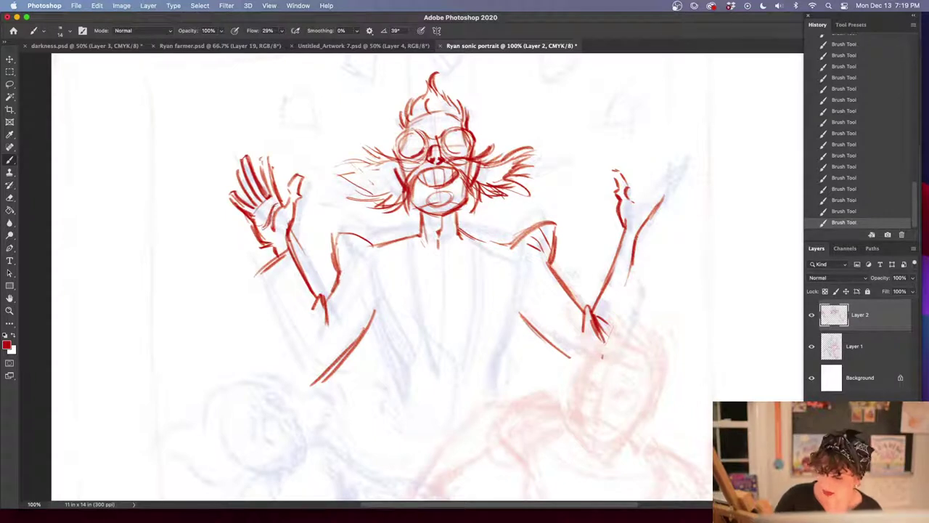
Draw the right hand's fingers, roll back the first attempt's strokes, and redraw the fingers and inner palm edge
{"action": "mouse_move", "coordinate": [671, 363]}
{"action": "left_mouse_down"}
{"action": "mouse_move", "coordinate": [579, 406]}
{"action": "mouse_move", "coordinate": [552, 388]}
{"action": "left_mouse_up"}
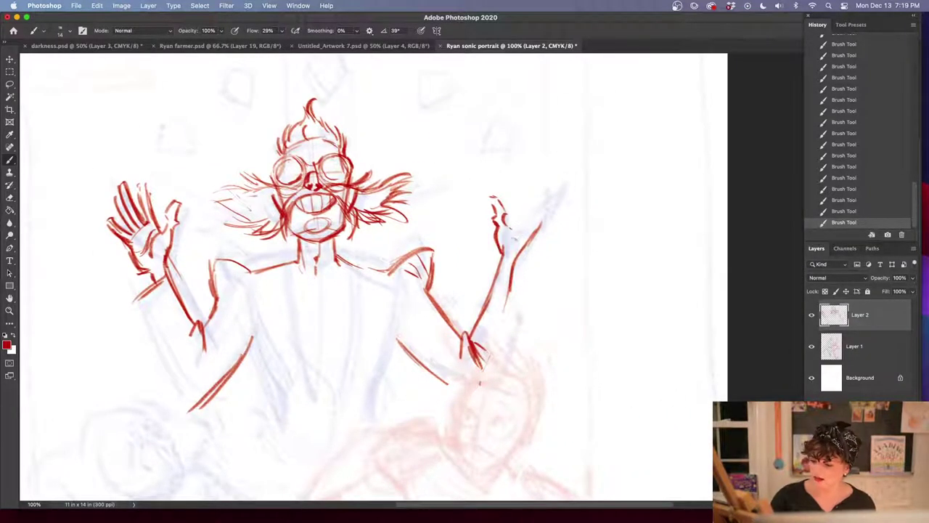
{"action": "mouse_move", "coordinate": [509, 244]}
{"action": "left_mouse_down"}
{"action": "mouse_move", "coordinate": [549, 196]}
{"action": "mouse_move", "coordinate": [538, 218]}
{"action": "mouse_move", "coordinate": [566, 191]}
{"action": "mouse_move", "coordinate": [569, 180]}
{"action": "mouse_move", "coordinate": [552, 177]}
{"action": "left_mouse_up"}
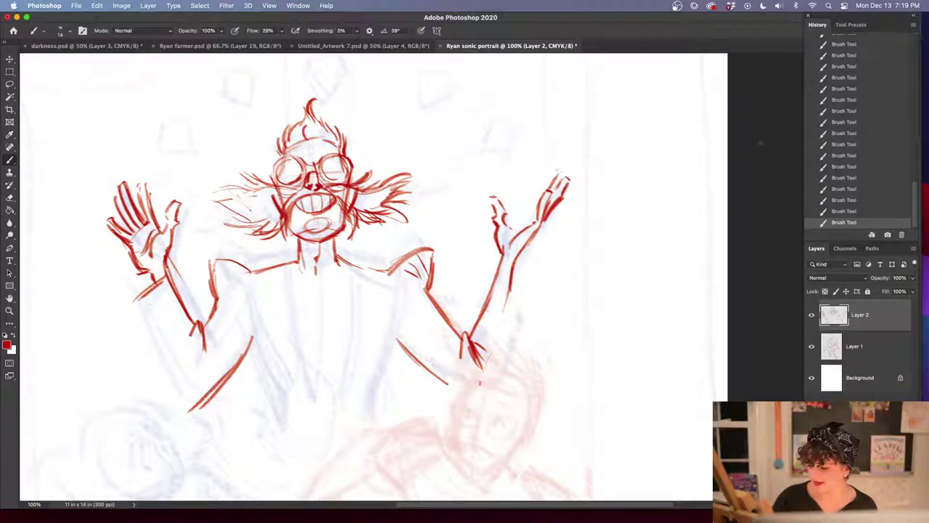
{"action": "mouse_move", "coordinate": [859, 174]}
{"action": "left_mouse_down"}
{"action": "mouse_move", "coordinate": [870, 158]}
{"action": "mouse_move", "coordinate": [874, 104]}
{"action": "mouse_move", "coordinate": [852, 85]}
{"action": "left_mouse_up"}
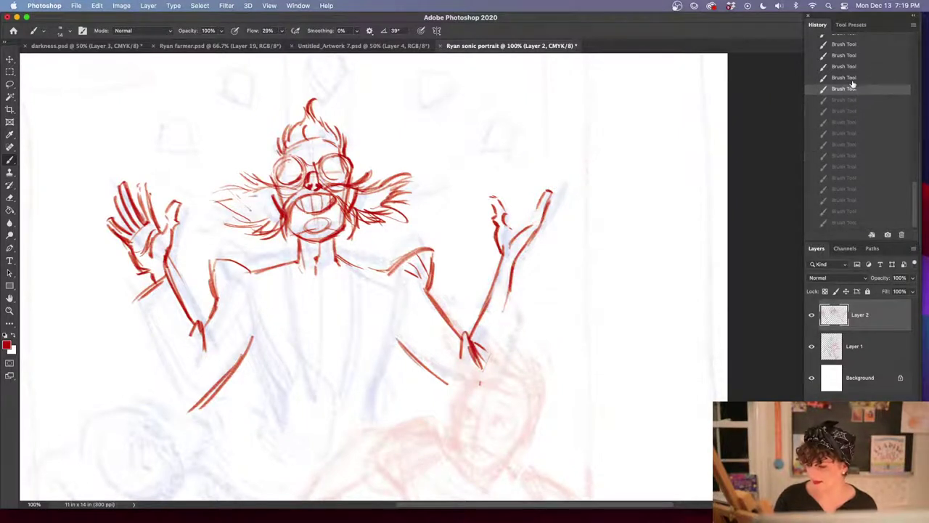
{"action": "mouse_move", "coordinate": [527, 222]}
{"action": "left_mouse_down"}
{"action": "mouse_move", "coordinate": [554, 177]}
{"action": "mouse_move", "coordinate": [564, 182]}
{"action": "mouse_move", "coordinate": [547, 217]}
{"action": "left_mouse_up"}
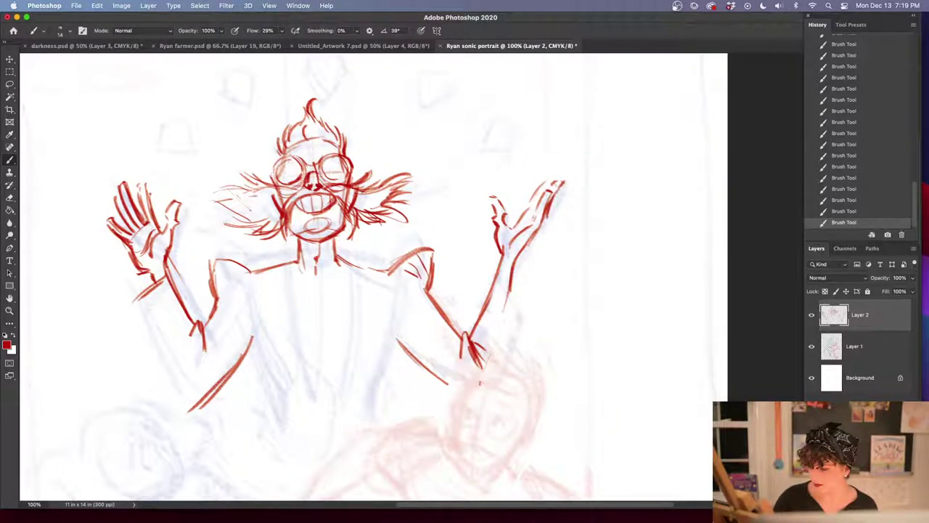
{"action": "mouse_move", "coordinate": [560, 184]}
{"action": "left_mouse_down"}
{"action": "mouse_move", "coordinate": [551, 191]}
{"action": "mouse_move", "coordinate": [553, 181]}
{"action": "left_mouse_up"}
{"action": "mouse_move", "coordinate": [517, 220]}
{"action": "left_mouse_down"}
{"action": "mouse_move", "coordinate": [546, 177]}
{"action": "mouse_move", "coordinate": [528, 226]}
{"action": "left_mouse_up"}
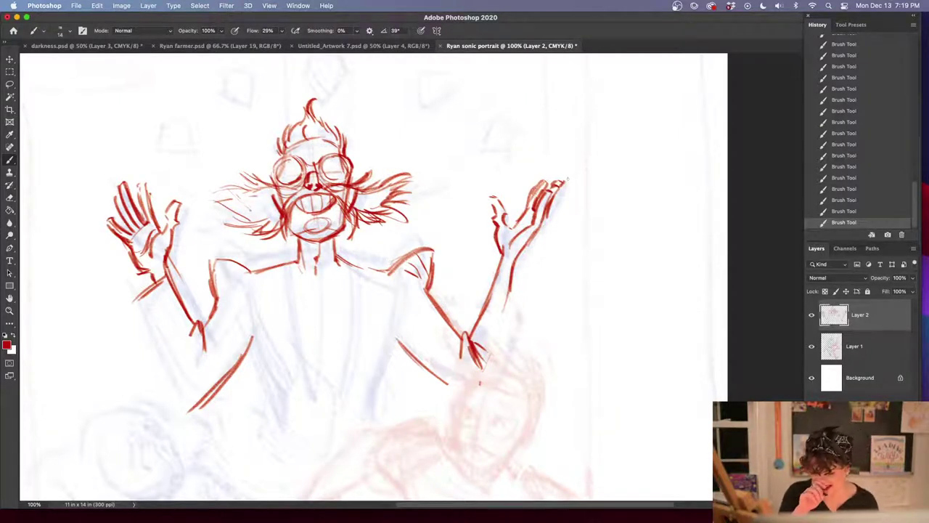
Draw the right sleeve's cuff and outer forearm edge, and the left sleeve's outer edge down to the elbow
{"action": "mouse_move", "coordinate": [499, 267]}
{"action": "left_mouse_down"}
{"action": "mouse_move", "coordinate": [537, 292]}
{"action": "mouse_move", "coordinate": [508, 359]}
{"action": "left_mouse_up"}
{"action": "left_click_drag", "start_coordinate": [539, 285], "coordinate": [511, 359]}
{"action": "left_click_drag", "start_coordinate": [542, 294], "coordinate": [514, 369]}
{"action": "mouse_move", "coordinate": [130, 304]}
{"action": "left_mouse_down"}
{"action": "mouse_move", "coordinate": [151, 341]}
{"action": "mouse_move", "coordinate": [148, 334]}
{"action": "left_mouse_up"}
{"action": "left_click_drag", "start_coordinate": [154, 349], "coordinate": [190, 412]}
{"action": "left_click_drag", "start_coordinate": [152, 364], "coordinate": [187, 414]}
{"action": "left_click_drag", "start_coordinate": [543, 299], "coordinate": [521, 362]}
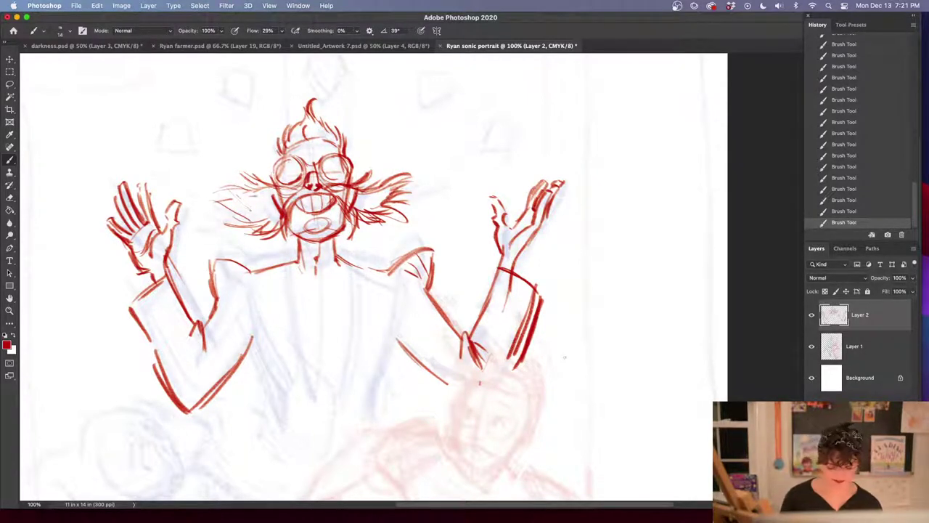
Draw both sides of the torso from the armpits to the waist and reinforce them with second strokes
{"action": "mouse_move", "coordinate": [480, 460]}
{"action": "left_mouse_down"}
{"action": "mouse_move", "coordinate": [520, 261]}
{"action": "mouse_move", "coordinate": [534, 422]}
{"action": "left_mouse_up"}
{"action": "scroll", "coordinate": [534, 422], "scroll_direction": "up", "scroll_amount": 5}
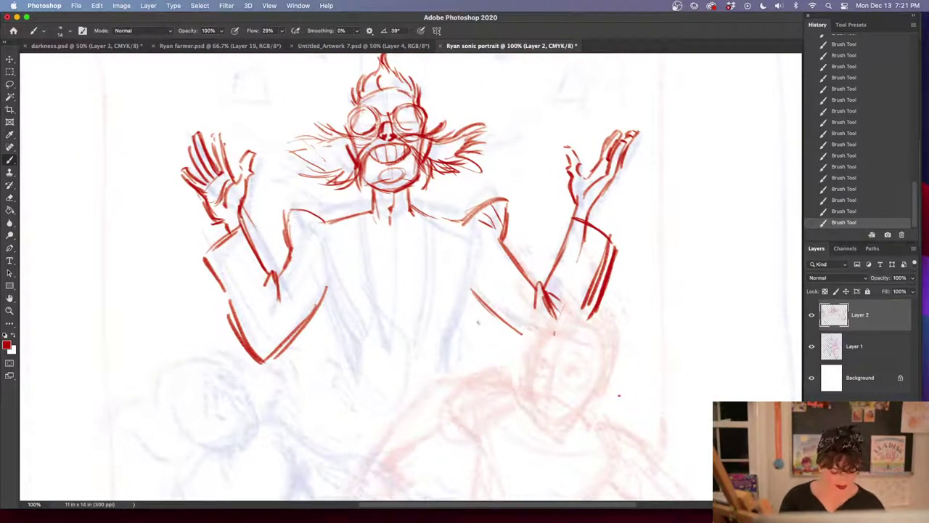
{"action": "left_click_drag", "start_coordinate": [318, 251], "coordinate": [347, 348]}
{"action": "left_click_drag", "start_coordinate": [322, 287], "coordinate": [349, 352]}
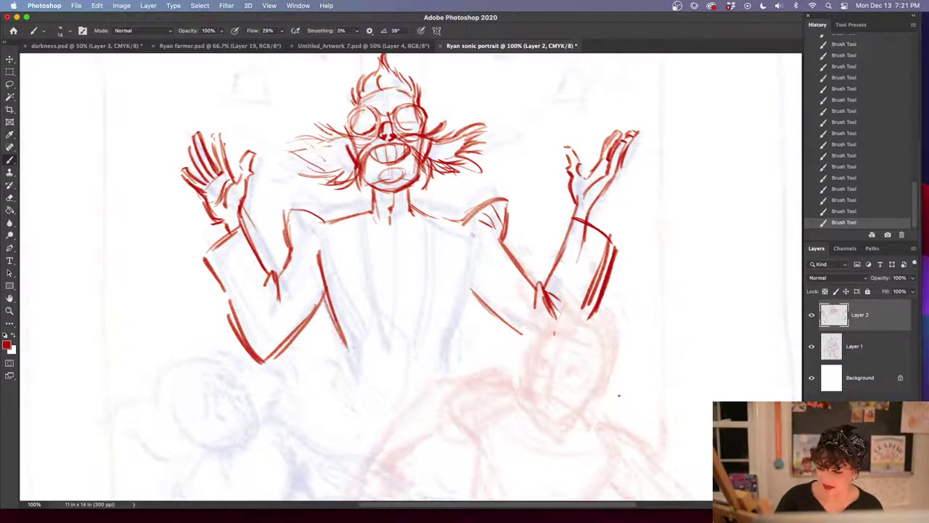
{"action": "left_click_drag", "start_coordinate": [480, 252], "coordinate": [454, 335]}
{"action": "left_click_drag", "start_coordinate": [480, 276], "coordinate": [447, 375]}
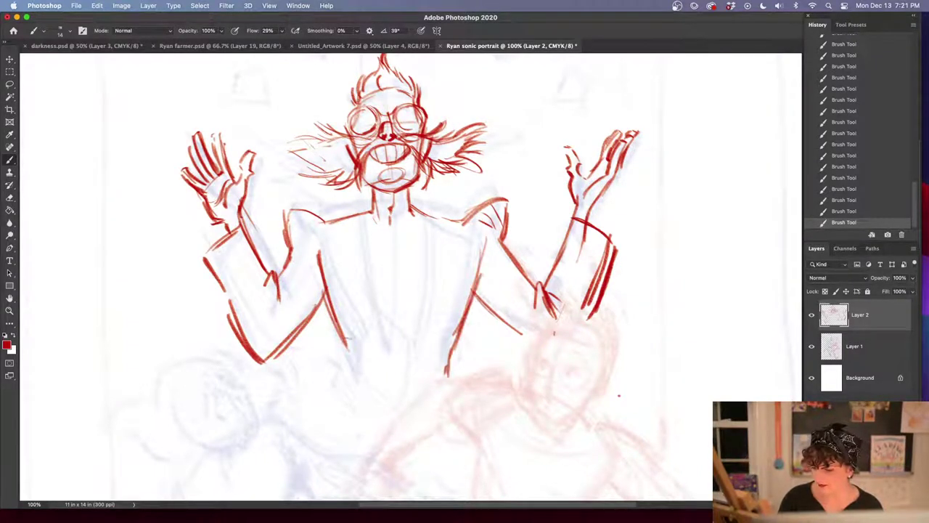
{"action": "left_click_drag", "start_coordinate": [315, 250], "coordinate": [344, 385]}
{"action": "left_click_drag", "start_coordinate": [485, 241], "coordinate": [448, 382]}
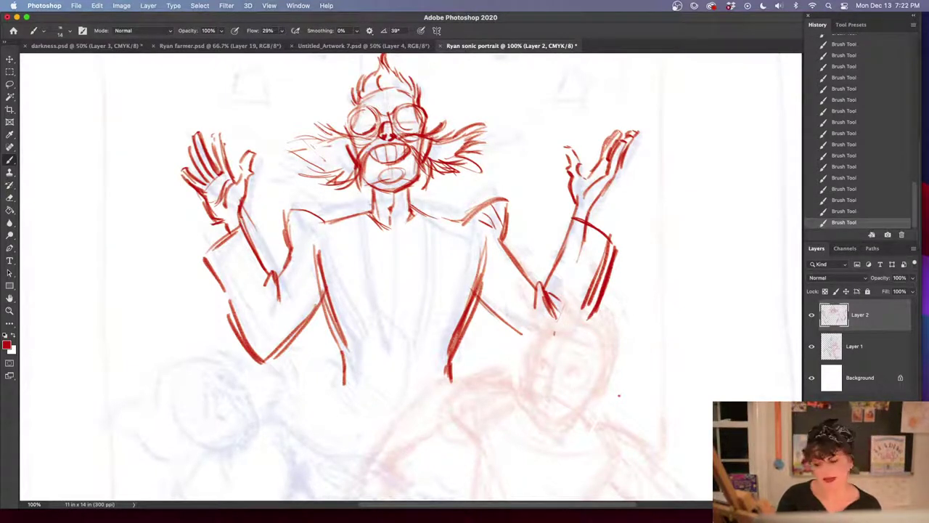
Draw the coat's two front panel lines below the collar and the centre line down to the waist
{"action": "mouse_move", "coordinate": [374, 203]}
{"action": "left_mouse_down"}
{"action": "mouse_move", "coordinate": [394, 227]}
{"action": "mouse_move", "coordinate": [370, 307]}
{"action": "left_mouse_up"}
{"action": "left_click_drag", "start_coordinate": [352, 220], "coordinate": [363, 283]}
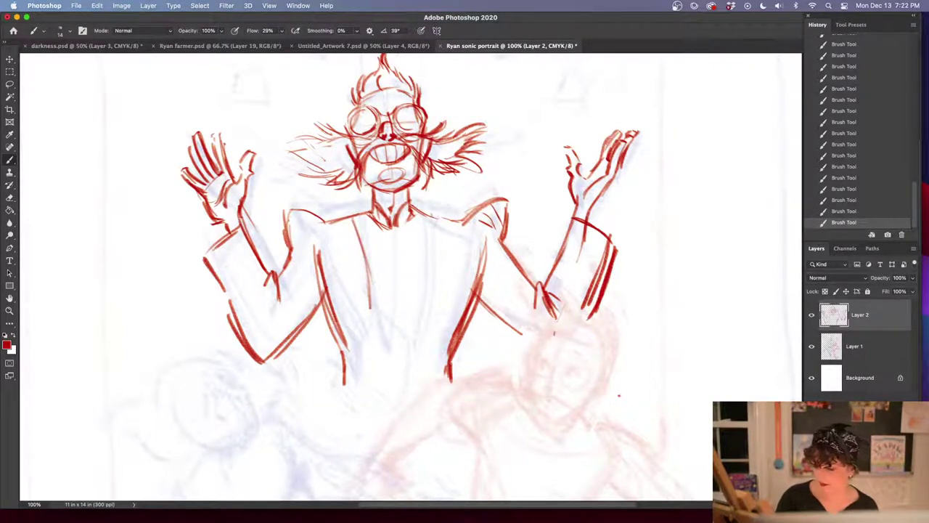
{"action": "left_click_drag", "start_coordinate": [427, 217], "coordinate": [419, 307]}
{"action": "left_click_drag", "start_coordinate": [426, 222], "coordinate": [418, 308]}
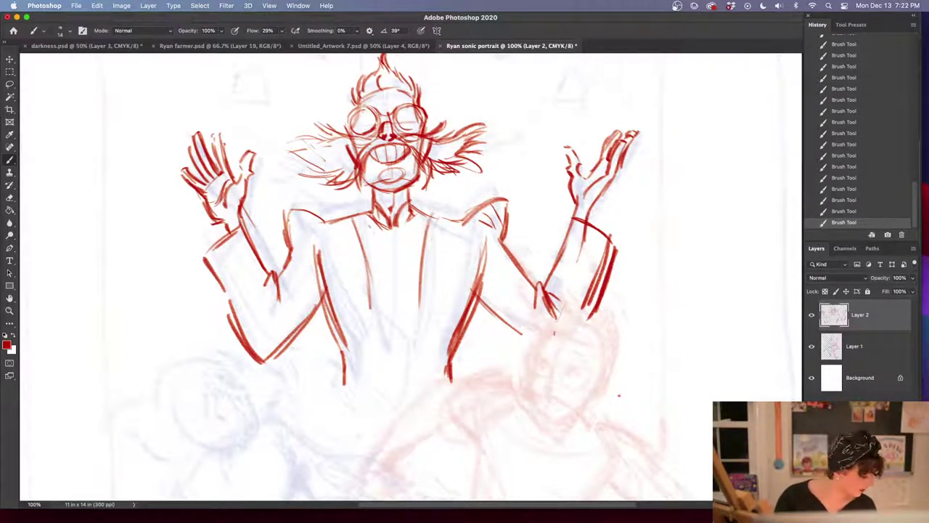
{"action": "mouse_move", "coordinate": [392, 229]}
{"action": "left_mouse_down"}
{"action": "mouse_move", "coordinate": [395, 378]}
{"action": "mouse_move", "coordinate": [396, 265]}
{"action": "mouse_move", "coordinate": [397, 383]}
{"action": "left_mouse_up"}
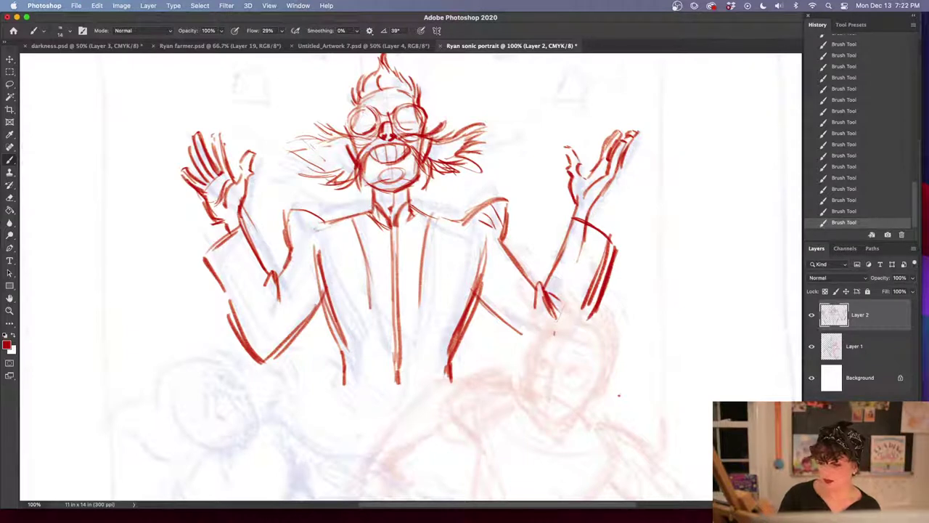
Thicken the outlines of both shoulders and the upper edge of the right arm
{"action": "mouse_move", "coordinate": [321, 221]}
{"action": "left_mouse_down"}
{"action": "mouse_move", "coordinate": [283, 251]}
{"action": "mouse_move", "coordinate": [282, 264]}
{"action": "left_mouse_up"}
{"action": "left_click_drag", "start_coordinate": [275, 230], "coordinate": [281, 262]}
{"action": "left_click_drag", "start_coordinate": [290, 213], "coordinate": [323, 222]}
{"action": "mouse_move", "coordinate": [280, 257]}
{"action": "left_mouse_down"}
{"action": "mouse_move", "coordinate": [323, 224]}
{"action": "mouse_move", "coordinate": [286, 225]}
{"action": "mouse_move", "coordinate": [290, 253]}
{"action": "mouse_move", "coordinate": [326, 252]}
{"action": "mouse_move", "coordinate": [287, 261]}
{"action": "left_mouse_up"}
{"action": "mouse_move", "coordinate": [420, 205]}
{"action": "left_mouse_down"}
{"action": "mouse_move", "coordinate": [485, 217]}
{"action": "mouse_move", "coordinate": [514, 203]}
{"action": "mouse_move", "coordinate": [519, 260]}
{"action": "mouse_move", "coordinate": [537, 286]}
{"action": "left_mouse_up"}
Erase stray lines around both shoulders, and redraw the left shoulder fold and the underside of the left upper arm
{"action": "key", "text": "e"}
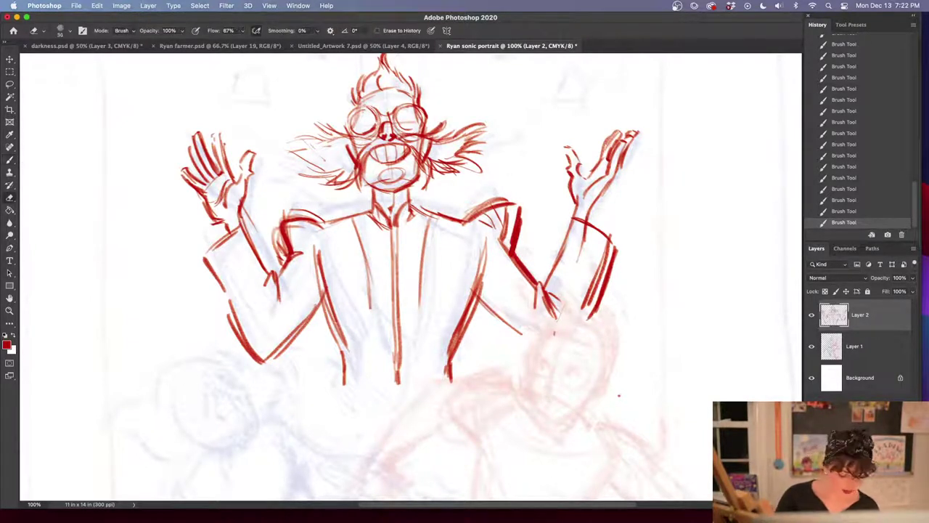
{"action": "mouse_move", "coordinate": [463, 215]}
{"action": "left_mouse_down"}
{"action": "mouse_move", "coordinate": [516, 195]}
{"action": "mouse_move", "coordinate": [527, 201]}
{"action": "left_mouse_up"}
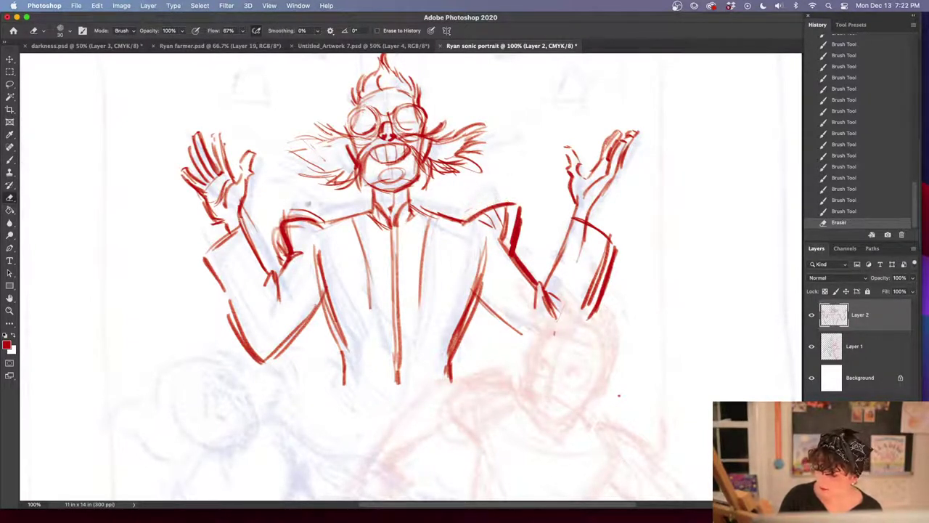
{"action": "mouse_move", "coordinate": [315, 211]}
{"action": "left_mouse_down"}
{"action": "mouse_move", "coordinate": [285, 215]}
{"action": "mouse_move", "coordinate": [320, 215]}
{"action": "left_mouse_up"}
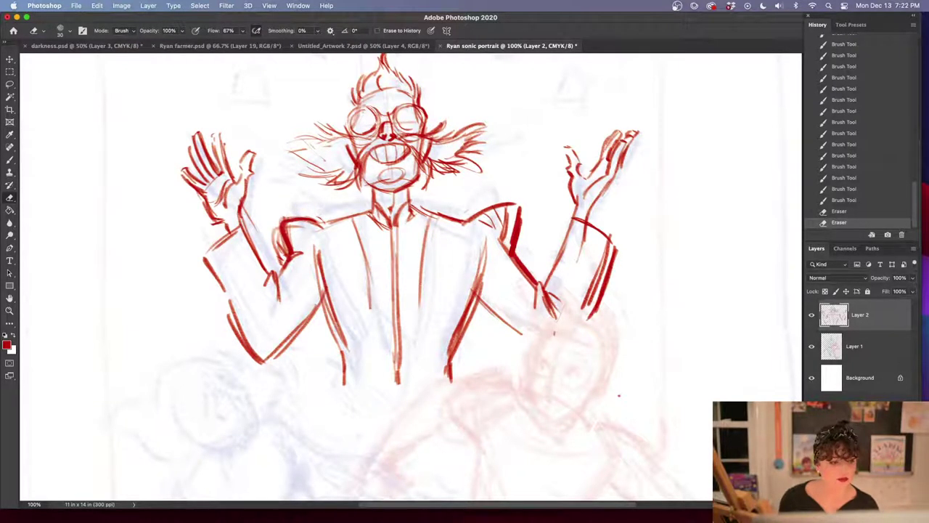
{"action": "key", "text": "shift+Tab"}
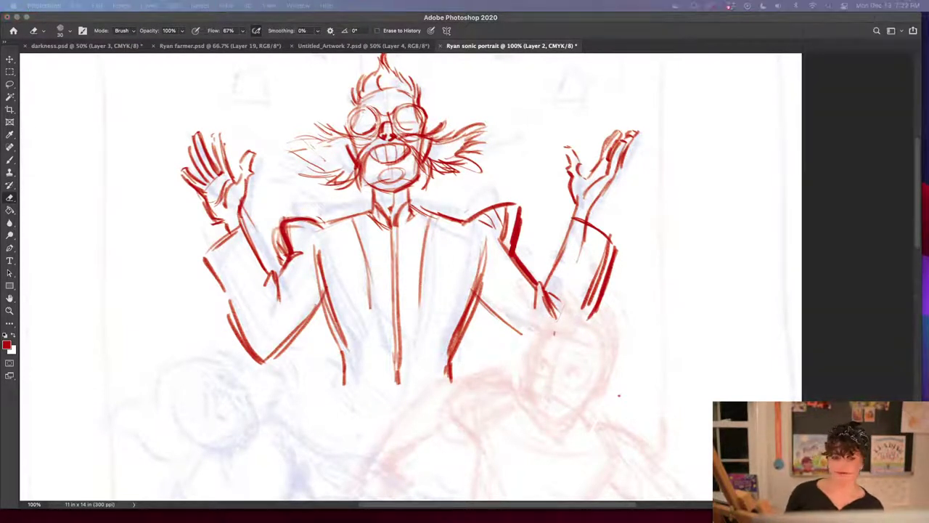
{"action": "key", "text": "shift+Tab"}
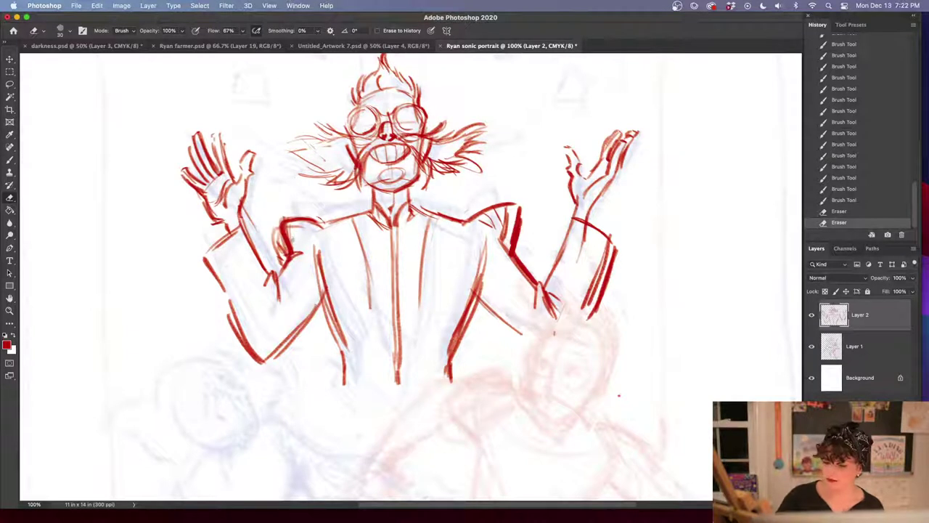
{"action": "left_click_drag", "start_coordinate": [286, 242], "coordinate": [282, 255]}
{"action": "mouse_move", "coordinate": [283, 244]}
{"action": "left_mouse_down"}
{"action": "mouse_move", "coordinate": [281, 264]}
{"action": "mouse_move", "coordinate": [302, 254]}
{"action": "left_mouse_up"}
{"action": "key", "text": "b"}
{"action": "left_click_drag", "start_coordinate": [316, 260], "coordinate": [257, 360]}
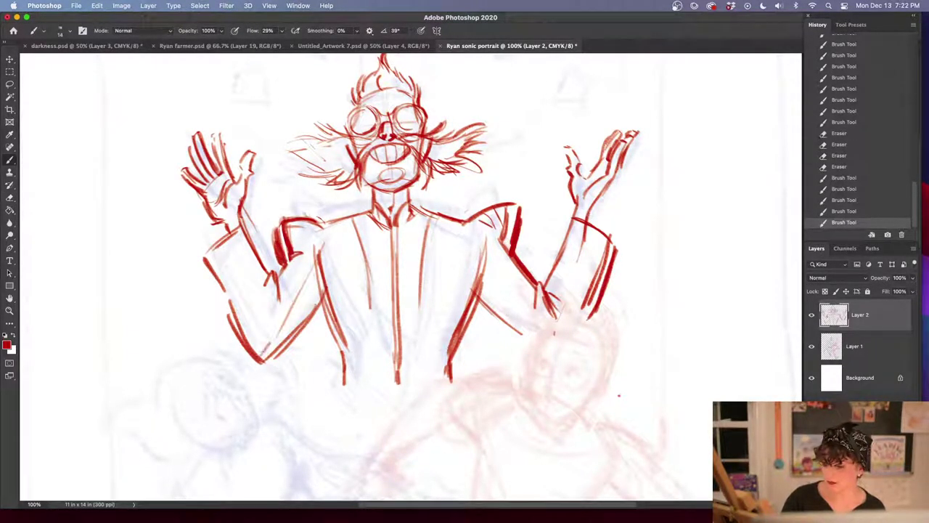
Lasso the left arm and hand, stretch the selection to about 105.6% height, and shift it up into place
{"action": "key", "text": "l"}
{"action": "mouse_move", "coordinate": [316, 205]}
{"action": "left_mouse_down"}
{"action": "mouse_move", "coordinate": [307, 375]}
{"action": "mouse_move", "coordinate": [249, 108]}
{"action": "mouse_move", "coordinate": [314, 212]}
{"action": "left_mouse_up"}
{"action": "key", "text": "ctrl+t"}
{"action": "mouse_move", "coordinate": [234, 387]}
{"action": "left_mouse_down"}
{"action": "mouse_move", "coordinate": [234, 414]}
{"action": "mouse_move", "coordinate": [235, 405]}
{"action": "left_mouse_up"}
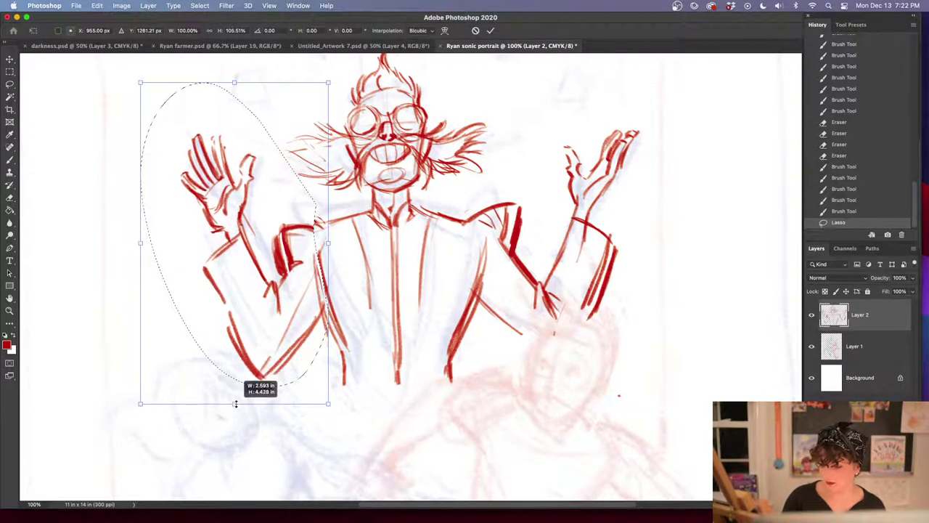
{"action": "mouse_move", "coordinate": [308, 319]}
{"action": "left_mouse_down"}
{"action": "mouse_move", "coordinate": [305, 332]}
{"action": "mouse_move", "coordinate": [311, 320]}
{"action": "left_mouse_up"}
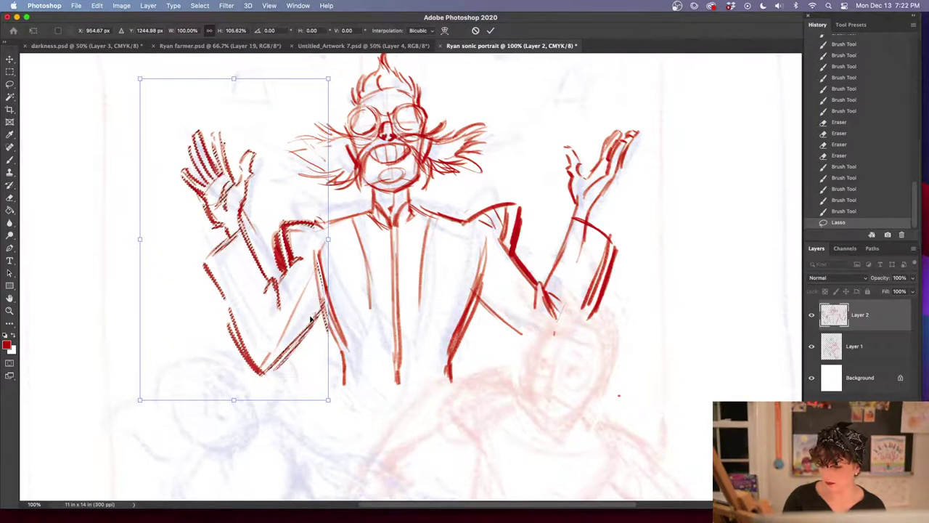
{"action": "key", "text": "Return"}
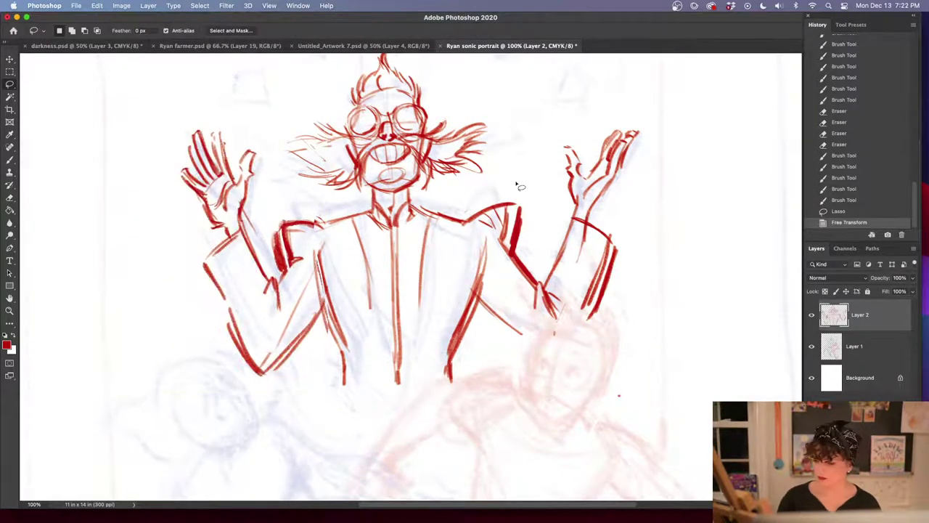
Lasso the right arm and hand, stretch the selection to 109.2% height, move it up to meet the shoulder, and deselect
{"action": "mouse_move", "coordinate": [517, 183]}
{"action": "left_mouse_down"}
{"action": "mouse_move", "coordinate": [486, 218]}
{"action": "mouse_move", "coordinate": [485, 297]}
{"action": "mouse_move", "coordinate": [639, 363]}
{"action": "mouse_move", "coordinate": [537, 95]}
{"action": "left_mouse_up"}
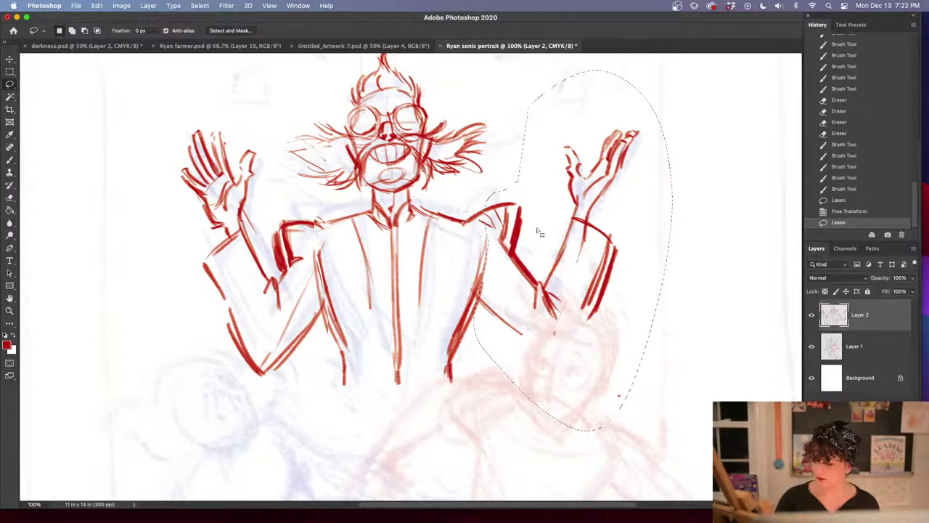
{"action": "key", "text": "super+t"}
{"action": "left_click_drag", "start_coordinate": [573, 430], "coordinate": [581, 464]}
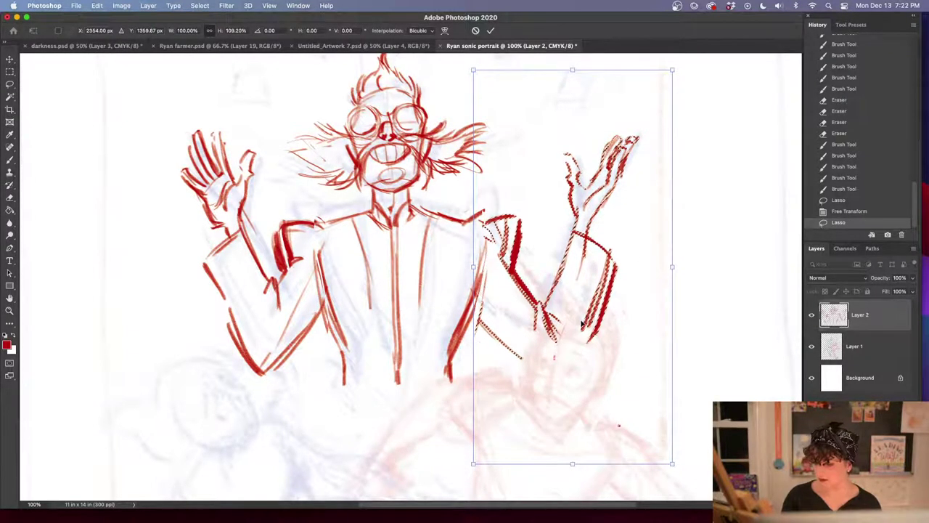
{"action": "left_click_drag", "start_coordinate": [581, 323], "coordinate": [580, 313]}
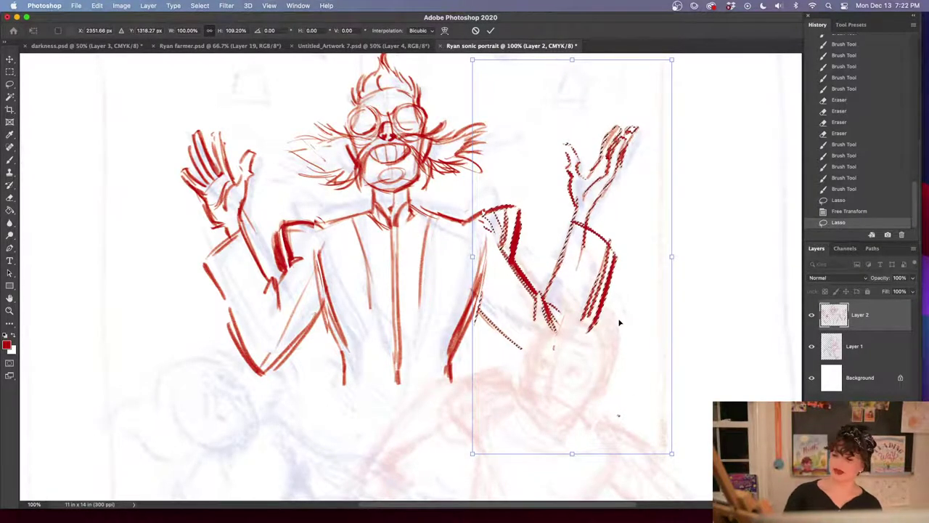
{"action": "key", "text": "Return"}
{"action": "key", "text": "ctrl+d"}
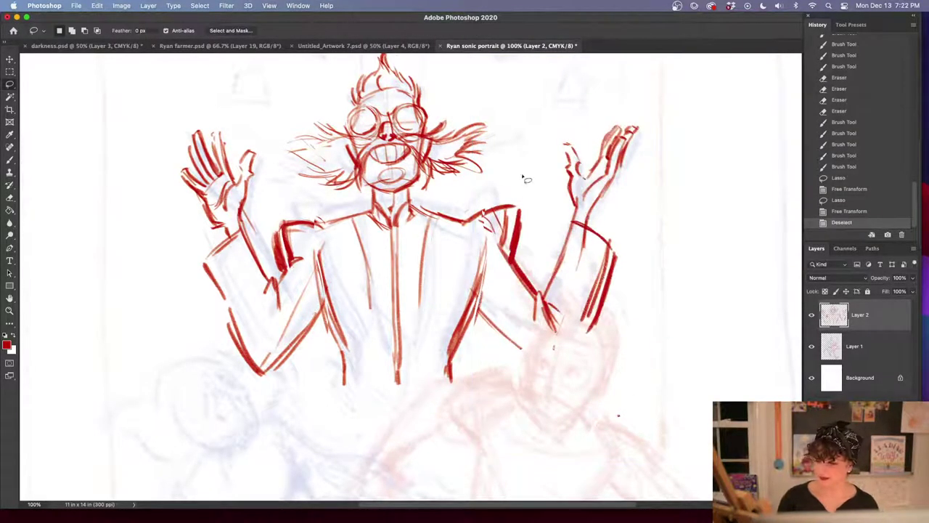
{"action": "key", "text": "e"}
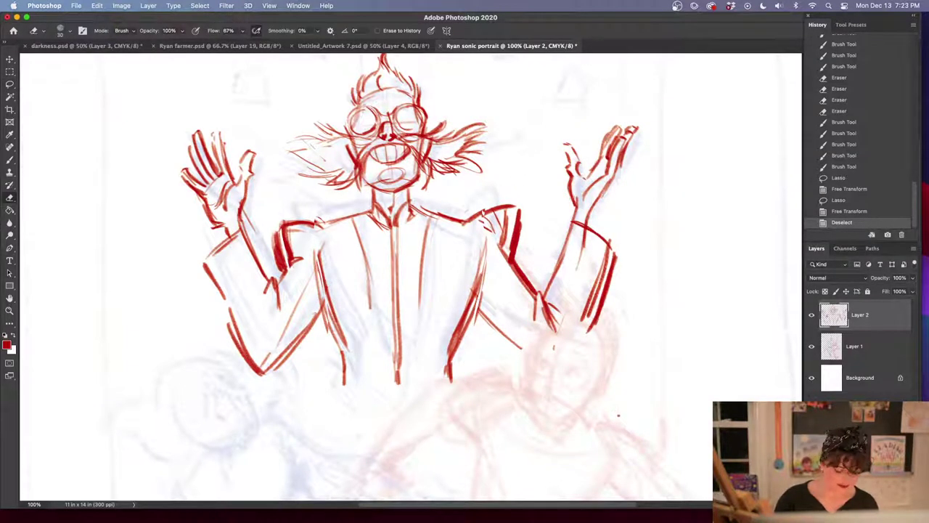
Lasso the central figure's right hand, delete the selected drawing, and deselect
{"action": "key", "text": "l"}
{"action": "mouse_move", "coordinate": [601, 210]}
{"action": "left_mouse_down"}
{"action": "mouse_move", "coordinate": [638, 97]}
{"action": "mouse_move", "coordinate": [557, 219]}
{"action": "mouse_move", "coordinate": [561, 178]}
{"action": "left_mouse_up"}
{"action": "key", "text": "Delete"}
{"action": "key", "text": "super+d"}
Redraw the right hand's thumb and the palm edge running down to the wrist in red
{"action": "key", "text": "b"}
{"action": "left_click_drag", "start_coordinate": [565, 181], "coordinate": [552, 154]}
{"action": "left_click_drag", "start_coordinate": [558, 164], "coordinate": [552, 151]}
{"action": "left_click_drag", "start_coordinate": [551, 149], "coordinate": [568, 176]}
{"action": "mouse_move", "coordinate": [575, 180]}
{"action": "left_mouse_down"}
{"action": "mouse_move", "coordinate": [583, 192]}
{"action": "mouse_move", "coordinate": [573, 181]}
{"action": "mouse_move", "coordinate": [585, 159]}
{"action": "mouse_move", "coordinate": [610, 180]}
{"action": "mouse_move", "coordinate": [589, 216]}
{"action": "left_mouse_up"}
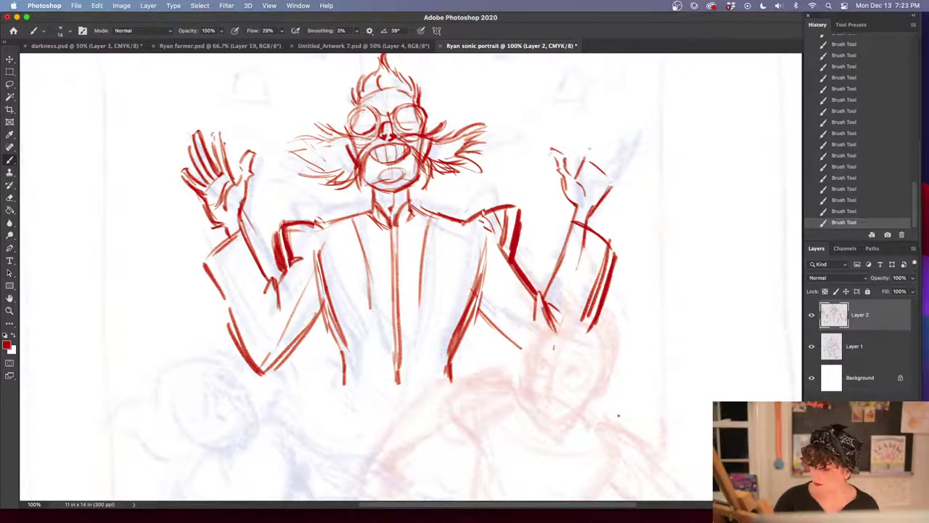
Draw the right hand's spread fingers, palm creases and outer edge down to the wrist
{"action": "left_click_drag", "start_coordinate": [586, 157], "coordinate": [595, 138]}
{"action": "mouse_move", "coordinate": [576, 177]}
{"action": "left_mouse_down"}
{"action": "mouse_move", "coordinate": [602, 129]}
{"action": "mouse_move", "coordinate": [588, 162]}
{"action": "mouse_move", "coordinate": [598, 158]}
{"action": "left_mouse_up"}
{"action": "mouse_move", "coordinate": [594, 170]}
{"action": "left_mouse_down"}
{"action": "mouse_move", "coordinate": [608, 148]}
{"action": "mouse_move", "coordinate": [597, 162]}
{"action": "left_mouse_up"}
{"action": "mouse_move", "coordinate": [622, 132]}
{"action": "left_mouse_down"}
{"action": "mouse_move", "coordinate": [600, 171]}
{"action": "mouse_move", "coordinate": [607, 180]}
{"action": "left_mouse_up"}
{"action": "mouse_move", "coordinate": [631, 154]}
{"action": "left_mouse_down"}
{"action": "mouse_move", "coordinate": [594, 205]}
{"action": "mouse_move", "coordinate": [576, 186]}
{"action": "mouse_move", "coordinate": [587, 207]}
{"action": "left_mouse_up"}
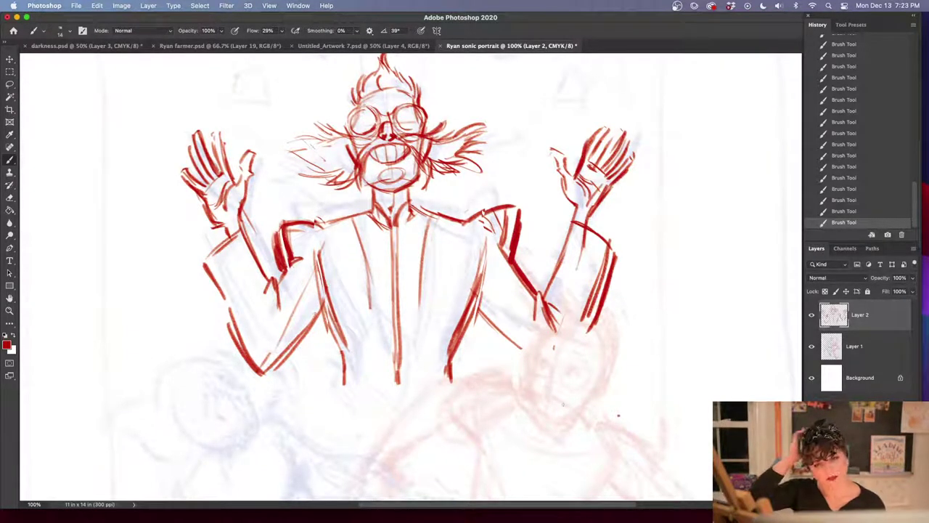
Lasso the right arm and hand, shift them slightly inward toward the body, and deselect
{"action": "left_click_drag", "start_coordinate": [641, 386], "coordinate": [620, 342]}
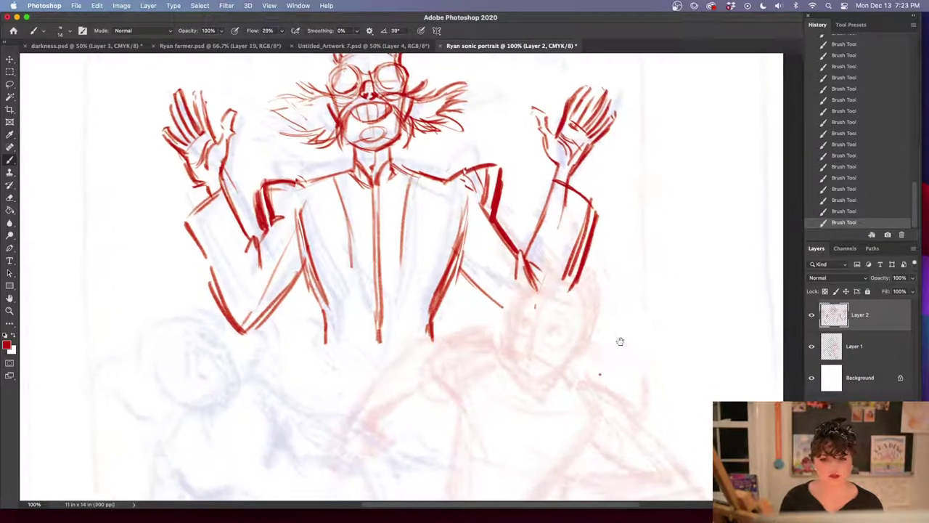
{"action": "left_click_drag", "start_coordinate": [566, 221], "coordinate": [564, 268]}
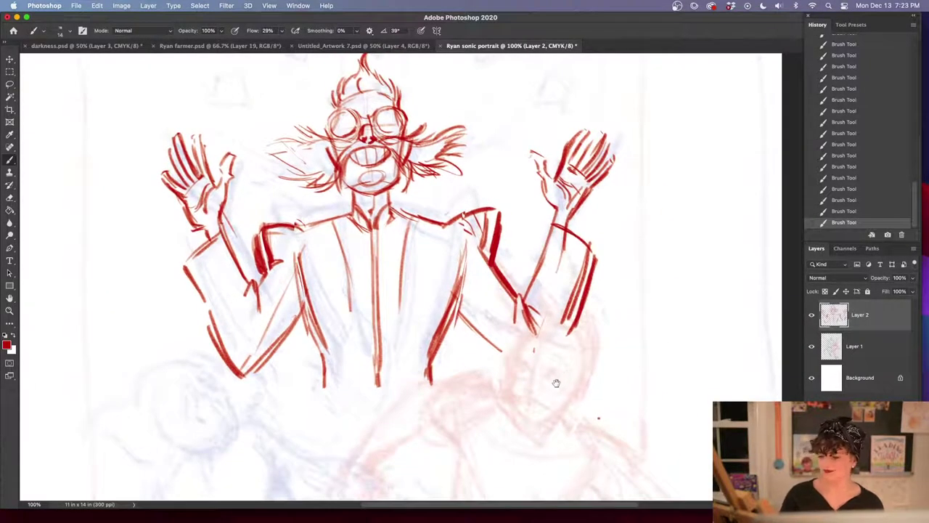
{"action": "key", "text": "l"}
{"action": "mouse_move", "coordinate": [479, 184]}
{"action": "left_mouse_down"}
{"action": "mouse_move", "coordinate": [476, 262]}
{"action": "mouse_move", "coordinate": [639, 322]}
{"action": "mouse_move", "coordinate": [481, 183]}
{"action": "left_mouse_up"}
{"action": "left_click_drag", "start_coordinate": [599, 191], "coordinate": [591, 189]}
{"action": "left_click", "coordinate": [610, 234]}
{"action": "key", "text": "ctrl+d"}
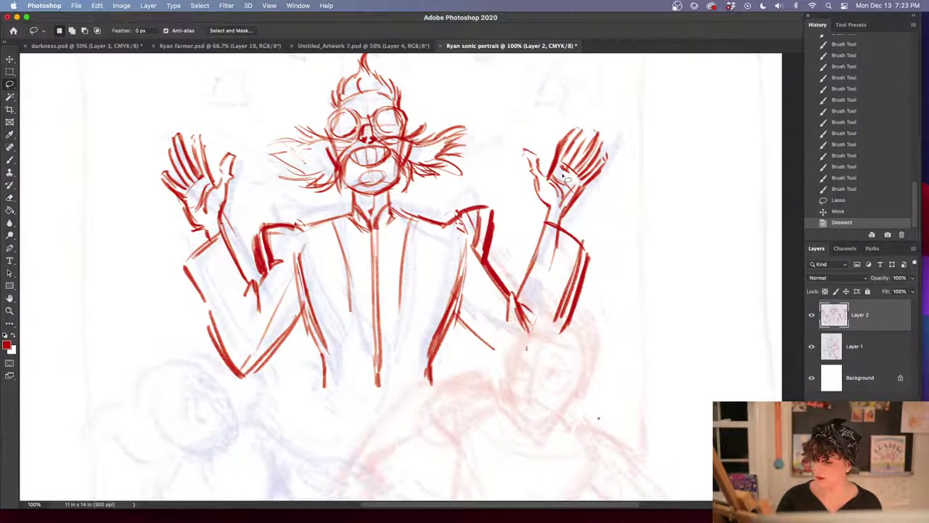
Erase the stray fold lines on the right shoulder and redraw its top contour
{"action": "key", "text": "e"}
{"action": "mouse_move", "coordinate": [460, 213]}
{"action": "left_mouse_down"}
{"action": "mouse_move", "coordinate": [492, 202]}
{"action": "mouse_move", "coordinate": [463, 222]}
{"action": "mouse_move", "coordinate": [479, 256]}
{"action": "left_mouse_up"}
{"action": "left_click_drag", "start_coordinate": [488, 210], "coordinate": [500, 241]}
{"action": "key", "text": "b"}
{"action": "mouse_move", "coordinate": [445, 223]}
{"action": "left_mouse_down"}
{"action": "mouse_move", "coordinate": [494, 212]}
{"action": "mouse_move", "coordinate": [490, 247]}
{"action": "left_mouse_up"}
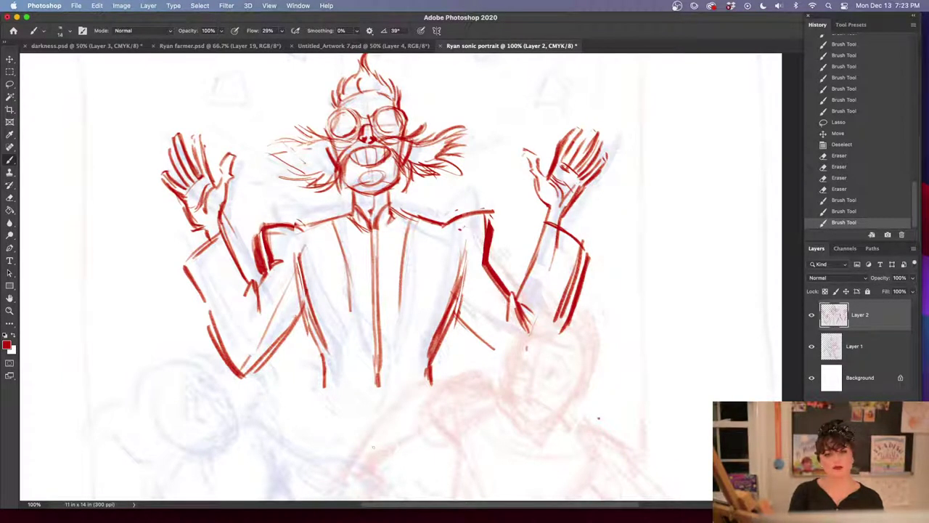
Lasso the left arm and hand, nudge them slightly outward from the body, and deselect
{"action": "key", "text": "l"}
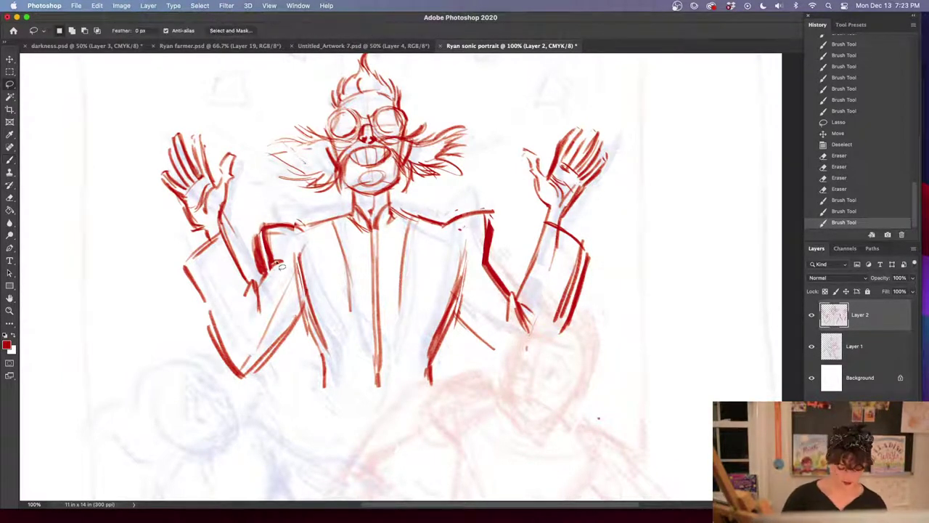
{"action": "mouse_move", "coordinate": [259, 292]}
{"action": "left_mouse_down"}
{"action": "mouse_move", "coordinate": [132, 295]}
{"action": "mouse_move", "coordinate": [189, 78]}
{"action": "mouse_move", "coordinate": [249, 188]}
{"action": "mouse_move", "coordinate": [257, 291]}
{"action": "left_mouse_up"}
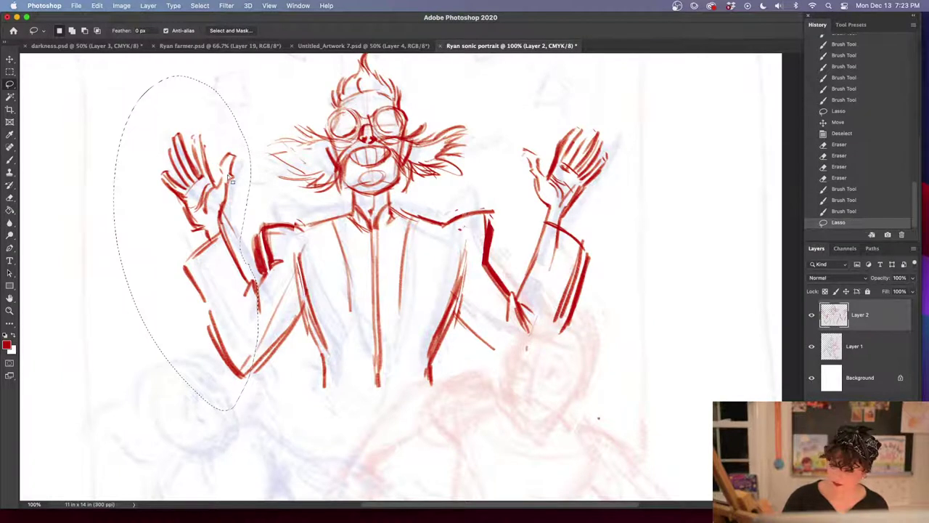
{"action": "left_click_drag", "start_coordinate": [227, 179], "coordinate": [219, 175]}
{"action": "left_click_drag", "start_coordinate": [213, 244], "coordinate": [218, 245]}
{"action": "key", "text": "ctrl+d"}
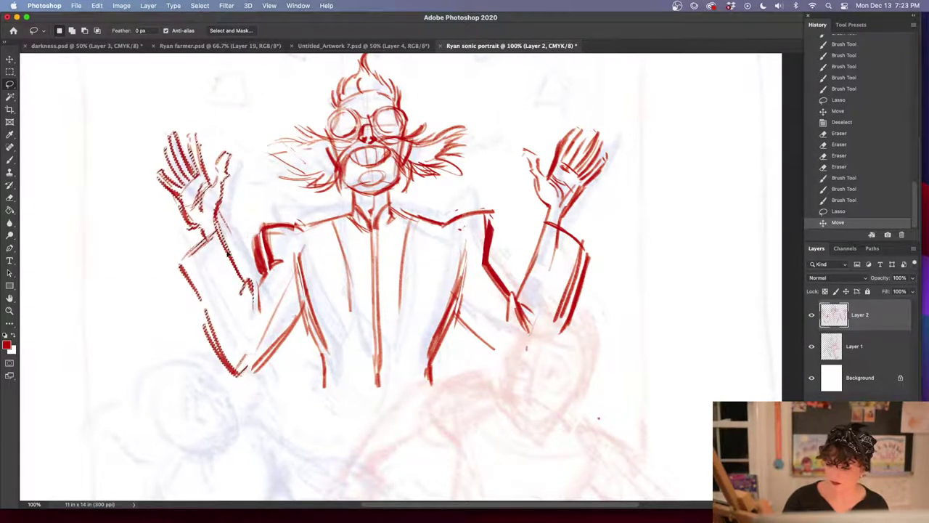
Draw sleeve folds at the inner bends of both elbows
{"action": "key", "text": "b"}
{"action": "mouse_move", "coordinate": [241, 287]}
{"action": "left_mouse_down"}
{"action": "mouse_move", "coordinate": [254, 310]}
{"action": "mouse_move", "coordinate": [247, 338]}
{"action": "left_mouse_up"}
{"action": "mouse_move", "coordinate": [255, 303]}
{"action": "left_mouse_down"}
{"action": "mouse_move", "coordinate": [251, 341]}
{"action": "mouse_move", "coordinate": [247, 334]}
{"action": "mouse_move", "coordinate": [255, 338]}
{"action": "left_mouse_up"}
{"action": "left_click_drag", "start_coordinate": [516, 299], "coordinate": [537, 337]}
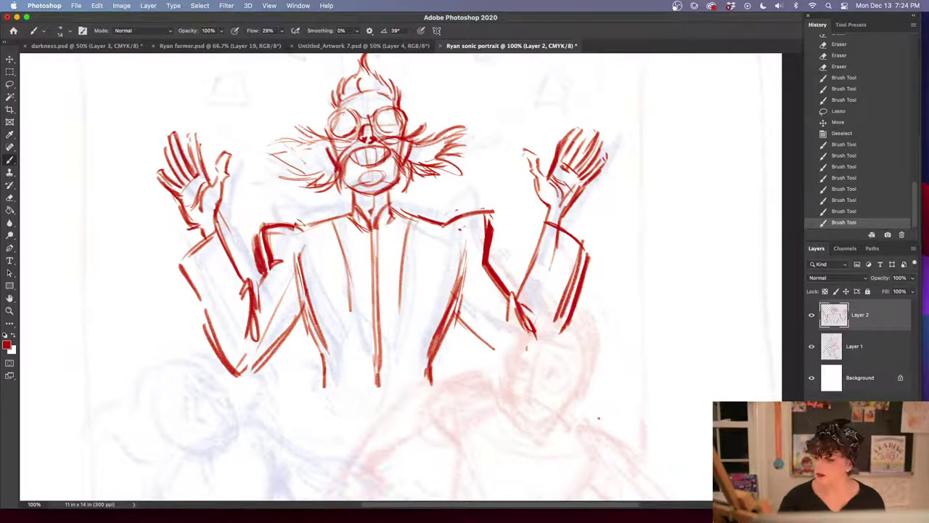
Thicken the right hand's fingers and darken their tips and outer edges
{"action": "left_click_drag", "start_coordinate": [549, 171], "coordinate": [555, 158]}
{"action": "mouse_move", "coordinate": [551, 165]}
{"action": "left_mouse_down"}
{"action": "mouse_move", "coordinate": [564, 135]}
{"action": "mouse_move", "coordinate": [586, 126]}
{"action": "left_mouse_up"}
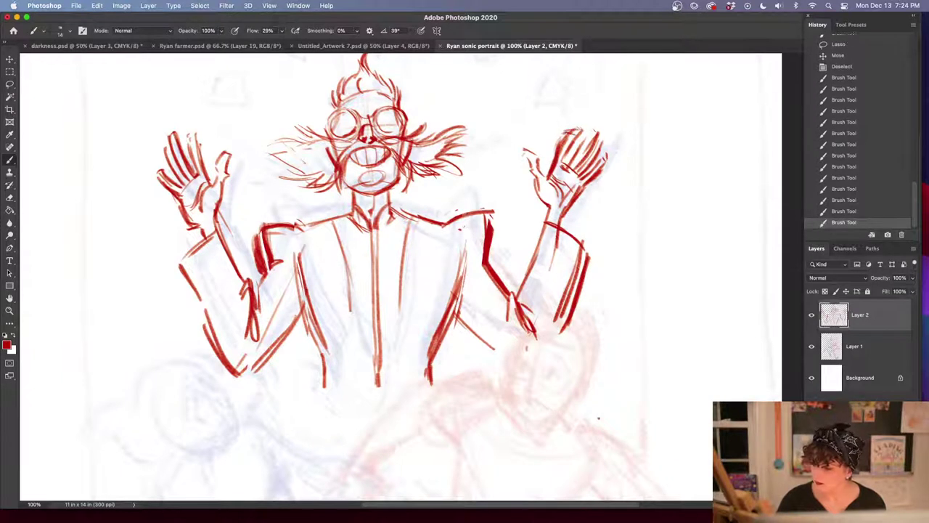
{"action": "left_click_drag", "start_coordinate": [597, 165], "coordinate": [609, 143]}
{"action": "mouse_move", "coordinate": [586, 186]}
{"action": "left_mouse_down"}
{"action": "mouse_move", "coordinate": [612, 166]}
{"action": "mouse_move", "coordinate": [573, 131]}
{"action": "left_mouse_up"}
{"action": "left_click_drag", "start_coordinate": [594, 169], "coordinate": [607, 154]}
{"action": "mouse_move", "coordinate": [575, 182]}
{"action": "left_mouse_down"}
{"action": "mouse_move", "coordinate": [596, 167]}
{"action": "mouse_move", "coordinate": [611, 174]}
{"action": "left_mouse_up"}
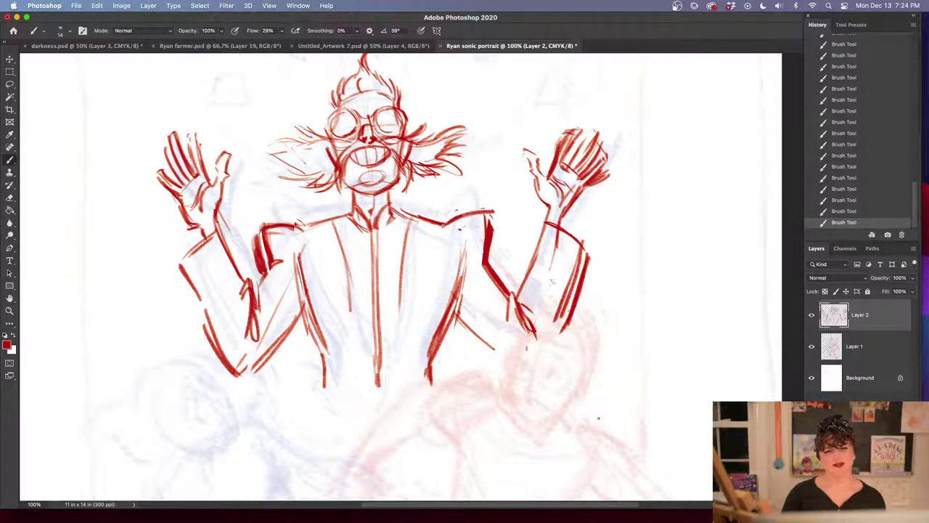
Add a new empty layer above Layer 2 for the lower figures
{"action": "left_click_drag", "start_coordinate": [551, 386], "coordinate": [564, 409]}
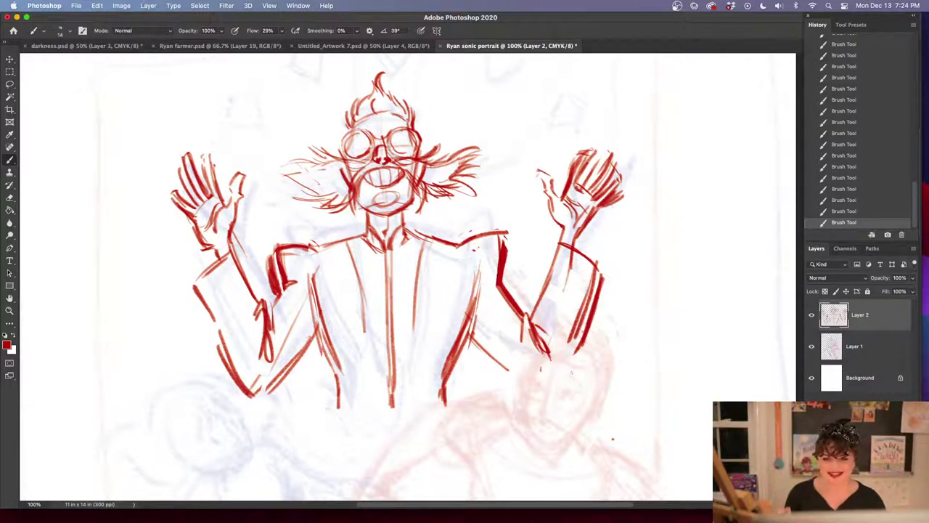
{"action": "left_click_drag", "start_coordinate": [487, 395], "coordinate": [500, 164]}
{"action": "left_click_drag", "start_coordinate": [525, 316], "coordinate": [504, 376]}
{"action": "scroll", "coordinate": [503, 376], "scroll_direction": "up", "scroll_amount": 2}
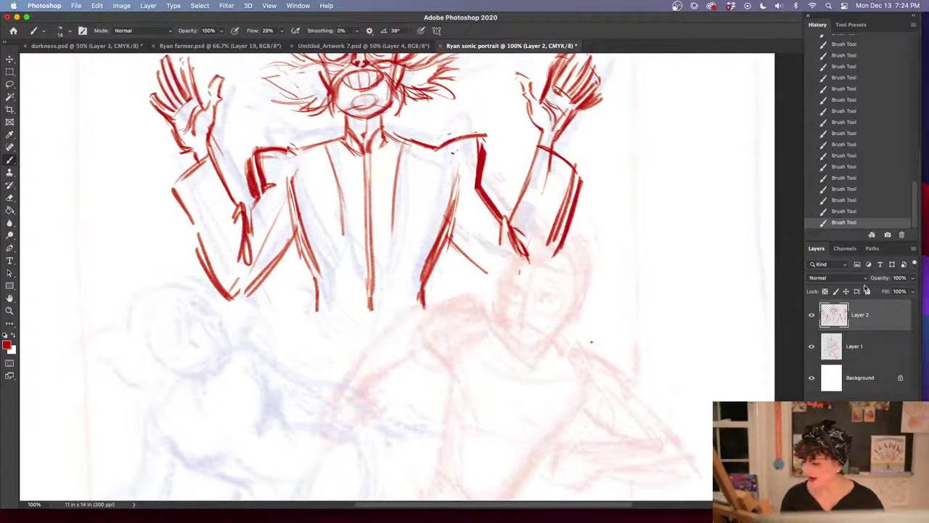
{"action": "key", "text": "super+alt+shift+n"}
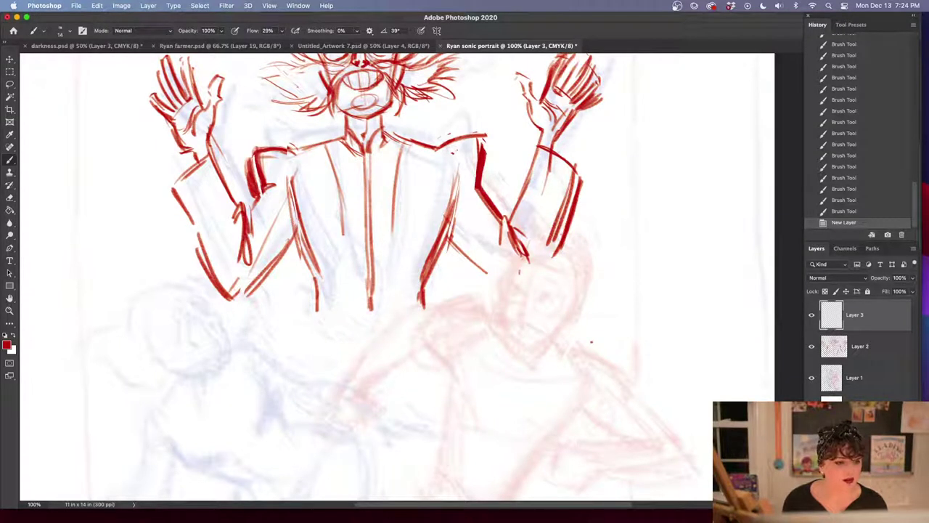
{"action": "key", "text": "shift+Tab"}
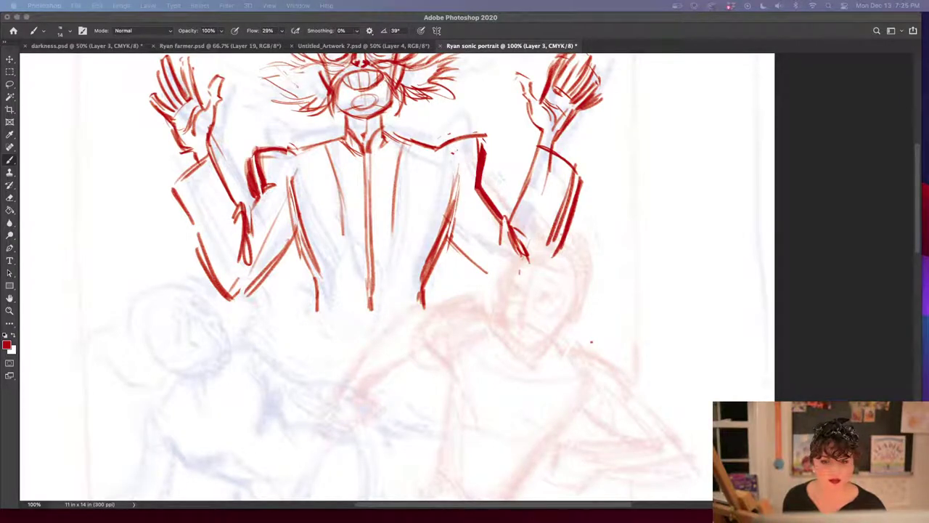
{"action": "left_click", "coordinate": [564, 397]}
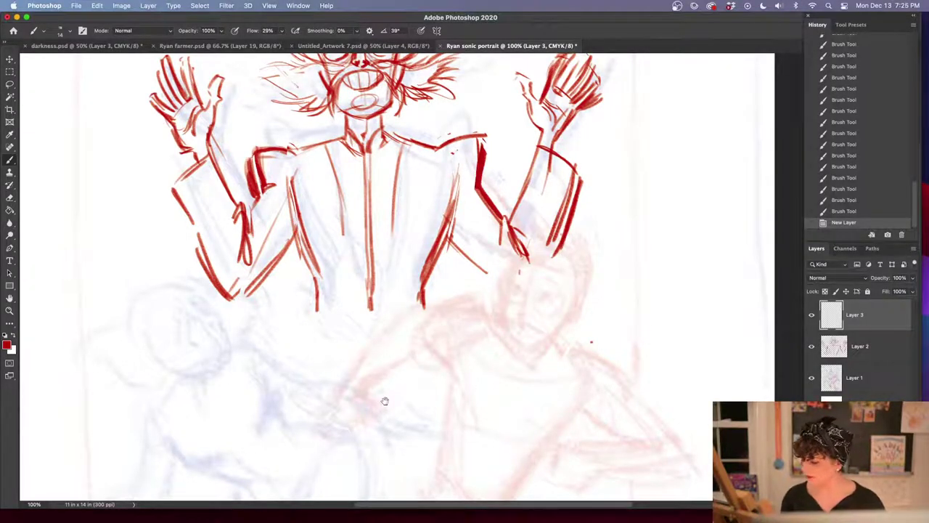
Change the foreground colour to a medium blue for drawing the lower-left figure
{"action": "scroll", "coordinate": [384, 400], "scroll_direction": "down", "scroll_amount": 5}
{"action": "key", "text": "super+plus"}
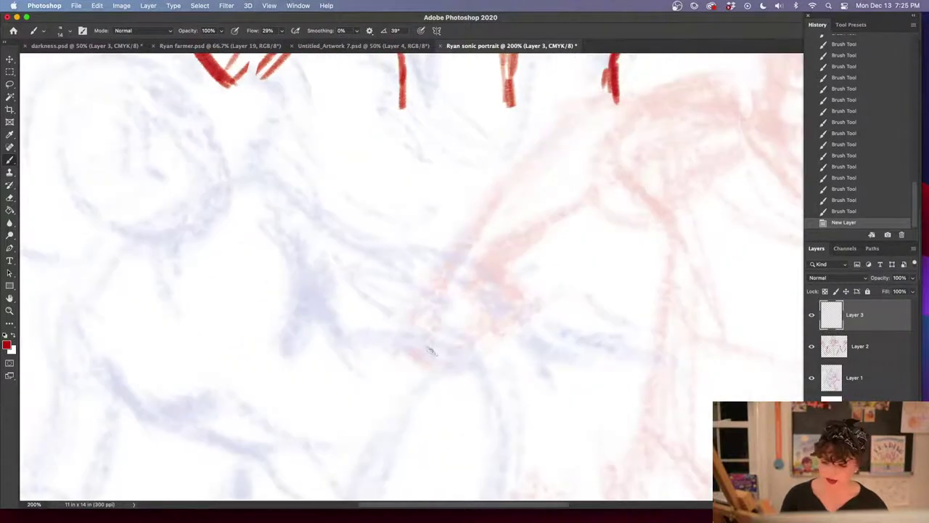
{"action": "left_click_drag", "start_coordinate": [290, 303], "coordinate": [479, 342]}
{"action": "left_click_drag", "start_coordinate": [434, 270], "coordinate": [435, 315]}
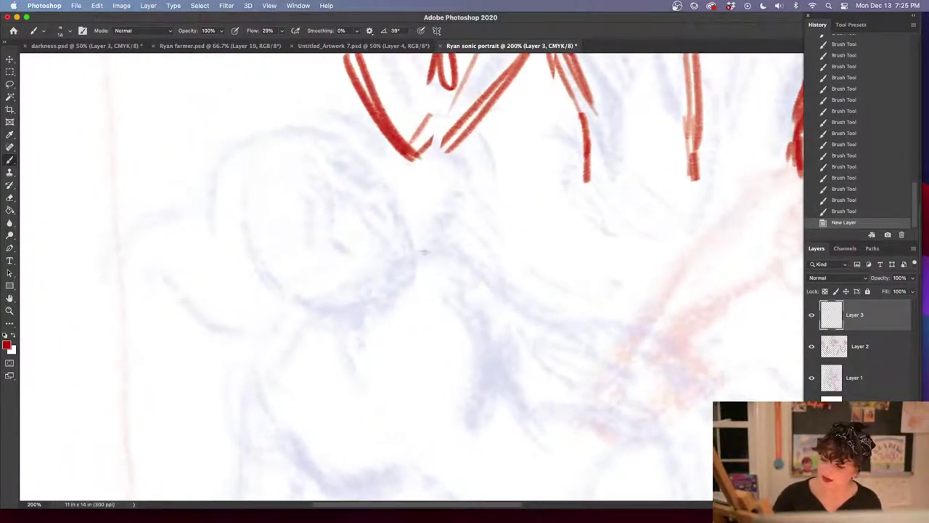
{"action": "left_click", "coordinate": [7, 346]}
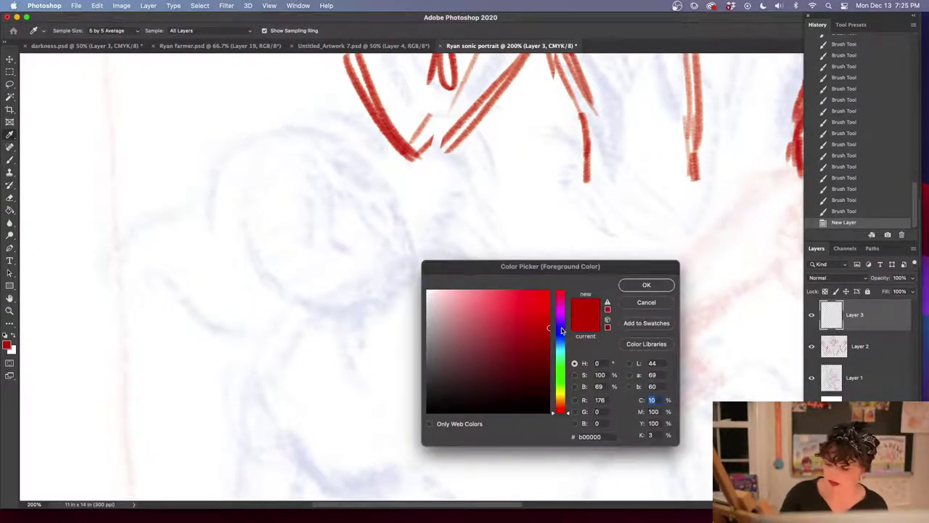
{"action": "left_click_drag", "start_coordinate": [563, 331], "coordinate": [562, 341]}
{"action": "left_click_drag", "start_coordinate": [512, 317], "coordinate": [516, 308]}
{"action": "left_click", "coordinate": [634, 287]}
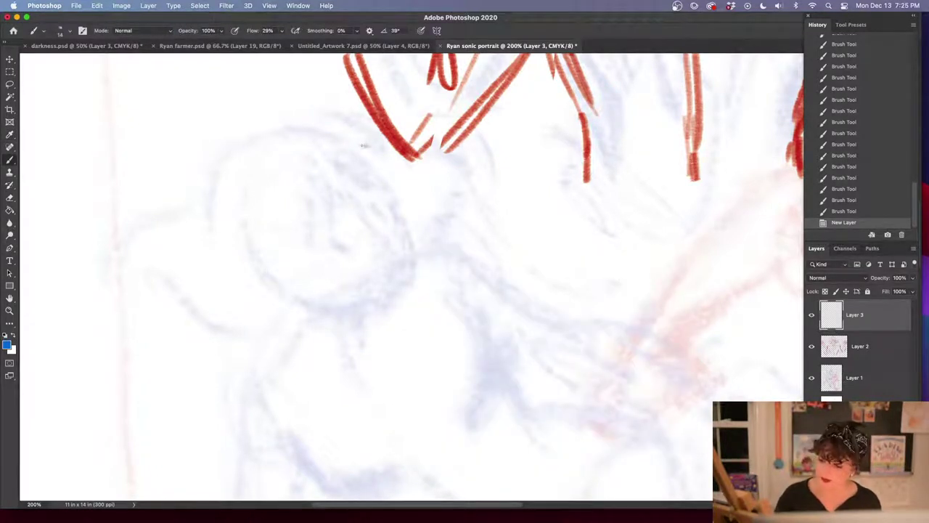
Draw the lower-left figure's forehead, thick cheek contour and curved jawline in blue on Layer 3
{"action": "left_click", "coordinate": [348, 149]}
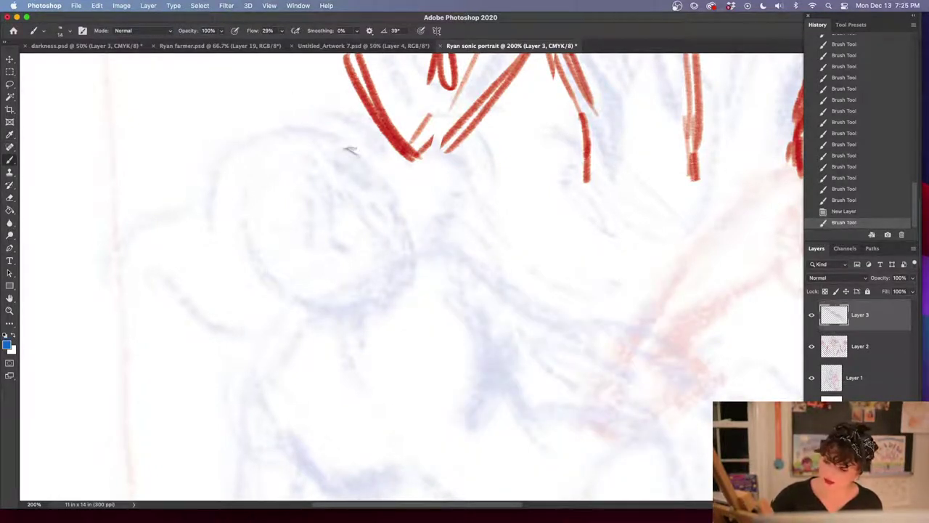
{"action": "left_click_drag", "start_coordinate": [346, 141], "coordinate": [384, 196]}
{"action": "left_click_drag", "start_coordinate": [364, 156], "coordinate": [373, 175]}
{"action": "mouse_move", "coordinate": [382, 193]}
{"action": "left_mouse_down"}
{"action": "mouse_move", "coordinate": [405, 229]}
{"action": "mouse_move", "coordinate": [406, 292]}
{"action": "left_mouse_up"}
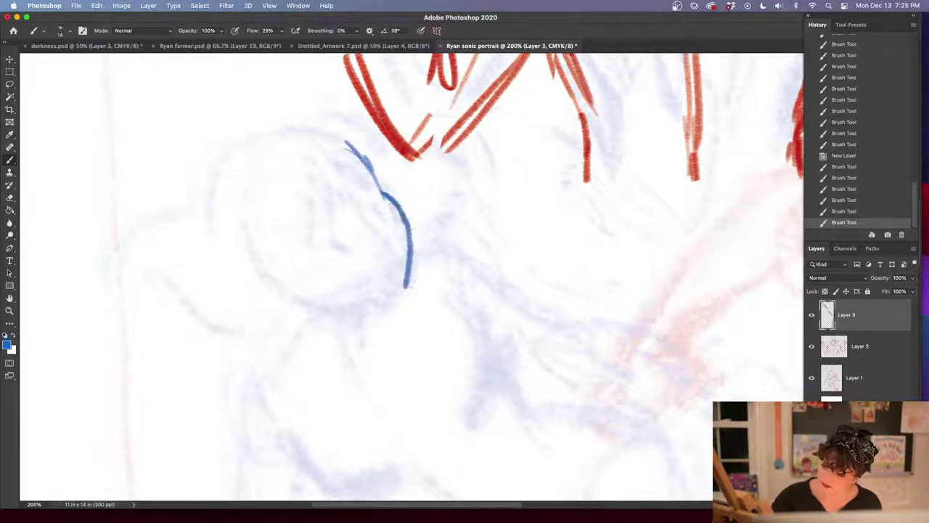
{"action": "left_click_drag", "start_coordinate": [403, 231], "coordinate": [406, 283]}
{"action": "left_click_drag", "start_coordinate": [398, 209], "coordinate": [403, 293]}
{"action": "mouse_move", "coordinate": [275, 290]}
{"action": "left_mouse_down"}
{"action": "mouse_move", "coordinate": [335, 318]}
{"action": "mouse_move", "coordinate": [401, 297]}
{"action": "left_mouse_up"}
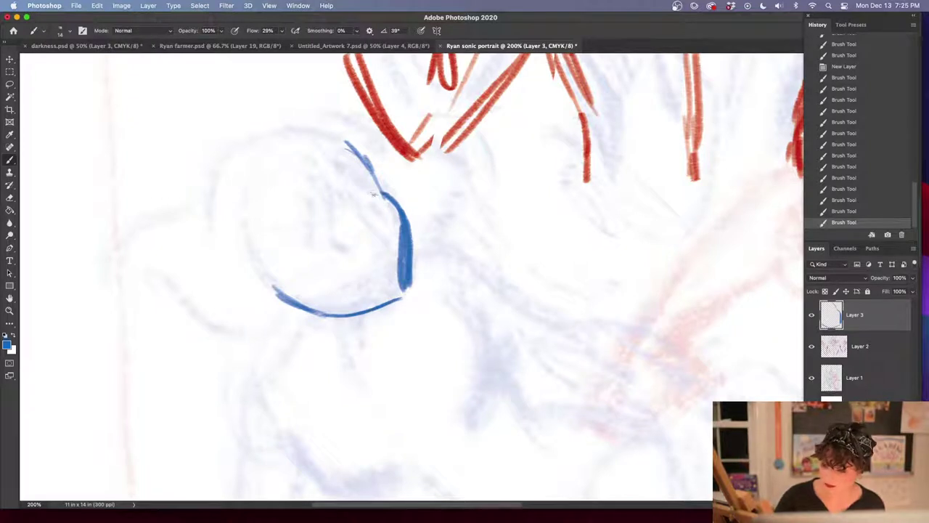
Draw both eyes and eyebrows inside the blue face, with the gaze turned upward
{"action": "left_click_drag", "start_coordinate": [378, 190], "coordinate": [375, 214]}
{"action": "mouse_move", "coordinate": [311, 260]}
{"action": "left_mouse_down"}
{"action": "mouse_move", "coordinate": [340, 237]}
{"action": "mouse_move", "coordinate": [312, 258]}
{"action": "left_mouse_up"}
{"action": "mouse_move", "coordinate": [375, 212]}
{"action": "left_mouse_down"}
{"action": "mouse_move", "coordinate": [372, 186]}
{"action": "mouse_move", "coordinate": [373, 209]}
{"action": "left_mouse_up"}
{"action": "mouse_move", "coordinate": [328, 246]}
{"action": "left_mouse_down"}
{"action": "mouse_move", "coordinate": [344, 238]}
{"action": "mouse_move", "coordinate": [330, 208]}
{"action": "left_mouse_up"}
{"action": "mouse_move", "coordinate": [364, 167]}
{"action": "left_mouse_down"}
{"action": "mouse_move", "coordinate": [360, 197]}
{"action": "mouse_move", "coordinate": [362, 184]}
{"action": "left_mouse_up"}
{"action": "left_click_drag", "start_coordinate": [370, 151], "coordinate": [362, 185]}
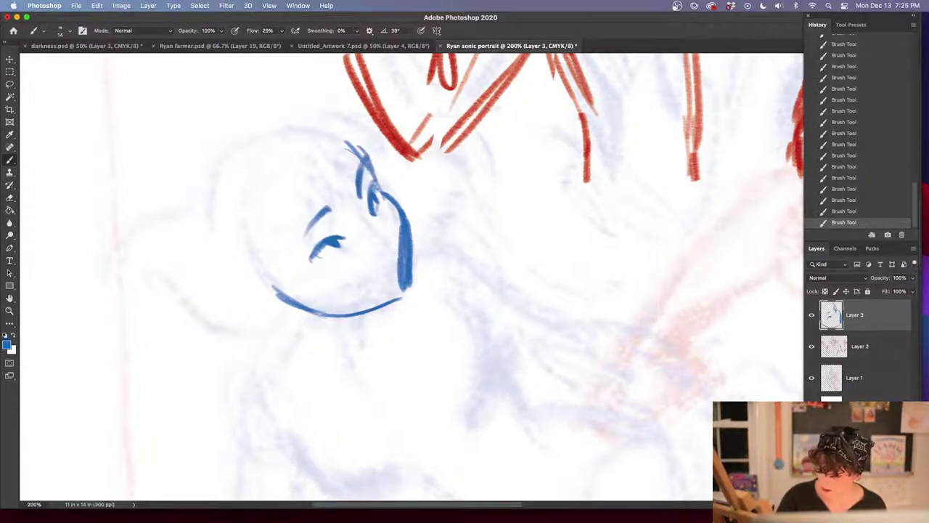
{"action": "mouse_move", "coordinate": [314, 260]}
{"action": "left_mouse_down"}
{"action": "mouse_move", "coordinate": [343, 254]}
{"action": "mouse_move", "coordinate": [341, 242]}
{"action": "left_mouse_up"}
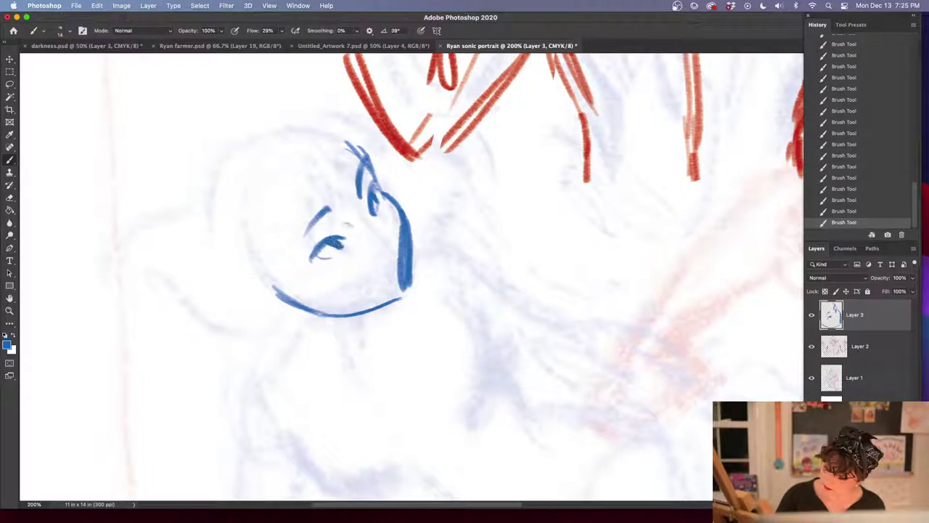
{"action": "mouse_move", "coordinate": [374, 193]}
{"action": "left_mouse_down"}
{"action": "mouse_move", "coordinate": [383, 202]}
{"action": "mouse_move", "coordinate": [367, 193]}
{"action": "mouse_move", "coordinate": [372, 216]}
{"action": "left_mouse_up"}
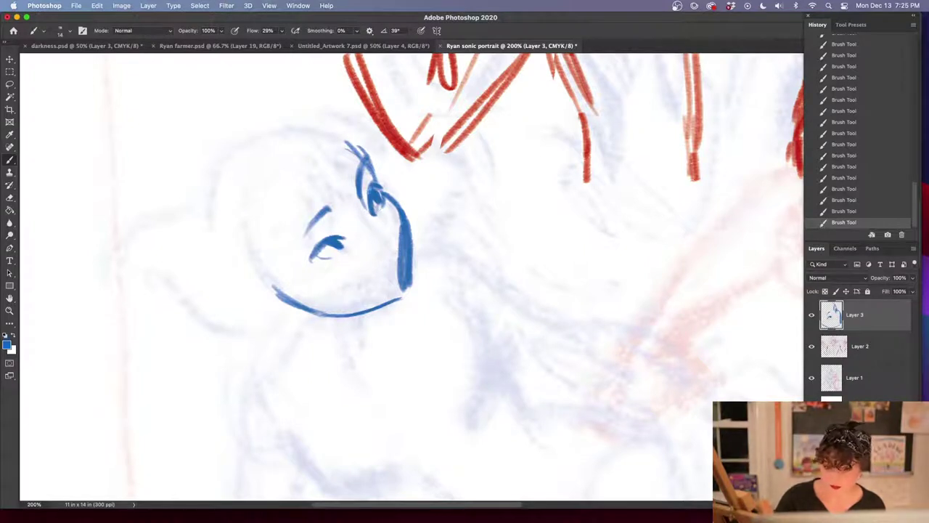
Draw the nose from the far eye down to the nostril
{"action": "key", "text": "shift+Tab"}
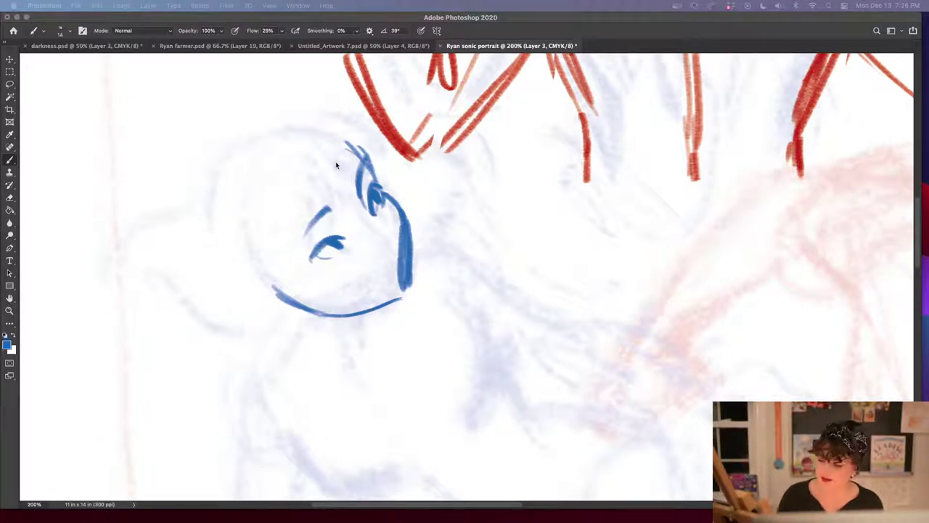
{"action": "left_click", "coordinate": [377, 214]}
{"action": "mouse_move", "coordinate": [369, 210]}
{"action": "left_mouse_down"}
{"action": "mouse_move", "coordinate": [397, 223]}
{"action": "mouse_move", "coordinate": [379, 252]}
{"action": "left_mouse_up"}
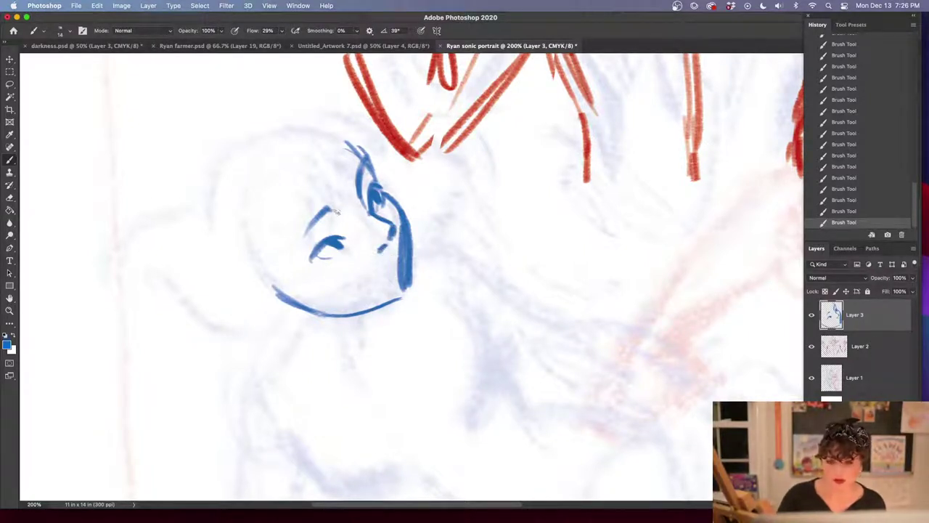
Lengthen and thicken the near eyebrow, and darken the far eyebrow
{"action": "left_click_drag", "start_coordinate": [323, 209], "coordinate": [297, 252]}
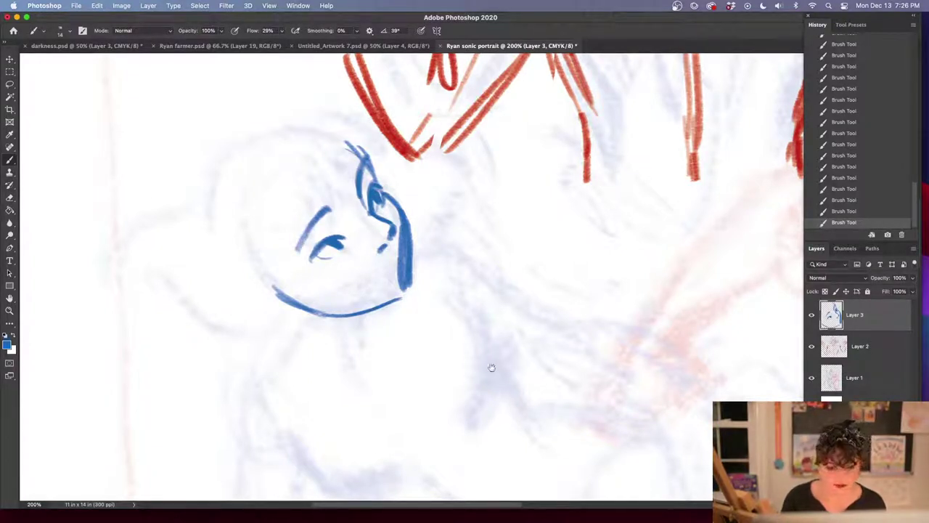
{"action": "scroll", "coordinate": [509, 360], "scroll_direction": "down", "scroll_amount": 3}
{"action": "mouse_move", "coordinate": [320, 170]}
{"action": "left_mouse_down"}
{"action": "mouse_move", "coordinate": [331, 164]}
{"action": "mouse_move", "coordinate": [281, 207]}
{"action": "mouse_move", "coordinate": [289, 194]}
{"action": "left_mouse_up"}
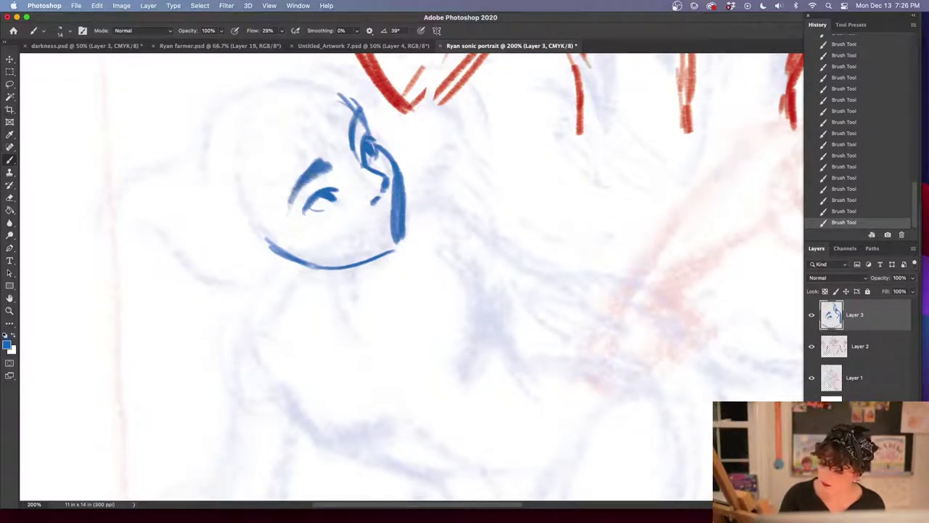
{"action": "left_click_drag", "start_coordinate": [355, 110], "coordinate": [350, 144]}
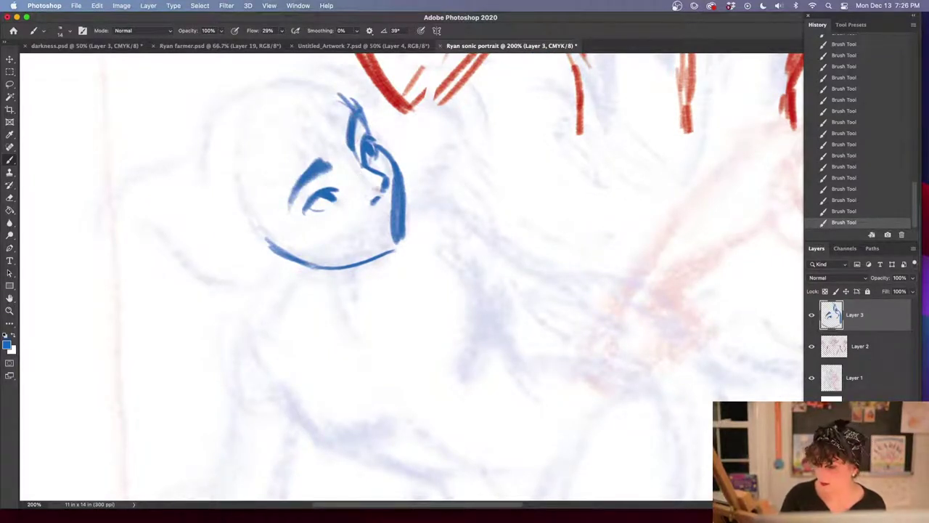
Draw the mouth below the nose, and darken the jawline and the near eye's lower lid
{"action": "mouse_move", "coordinate": [263, 234]}
{"action": "left_mouse_down"}
{"action": "mouse_move", "coordinate": [299, 252]}
{"action": "mouse_move", "coordinate": [393, 250]}
{"action": "left_mouse_up"}
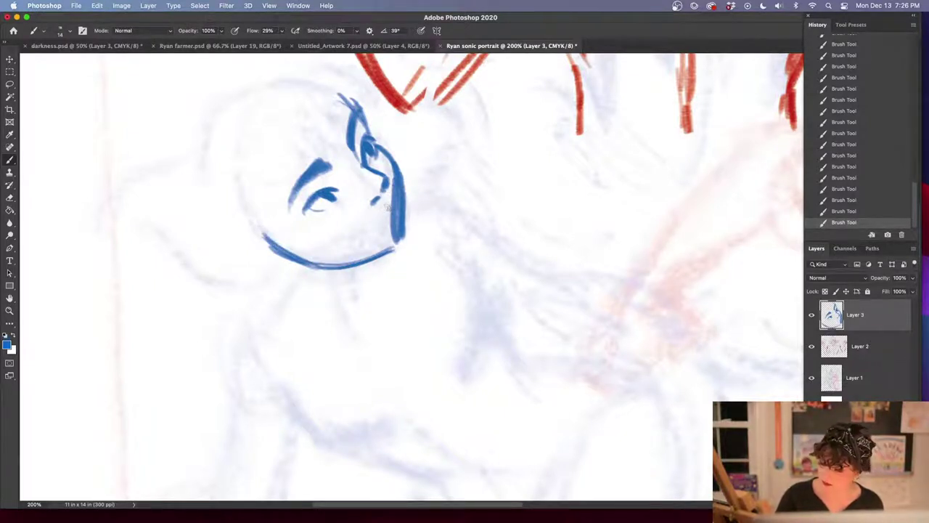
{"action": "left_click_drag", "start_coordinate": [387, 199], "coordinate": [380, 229]}
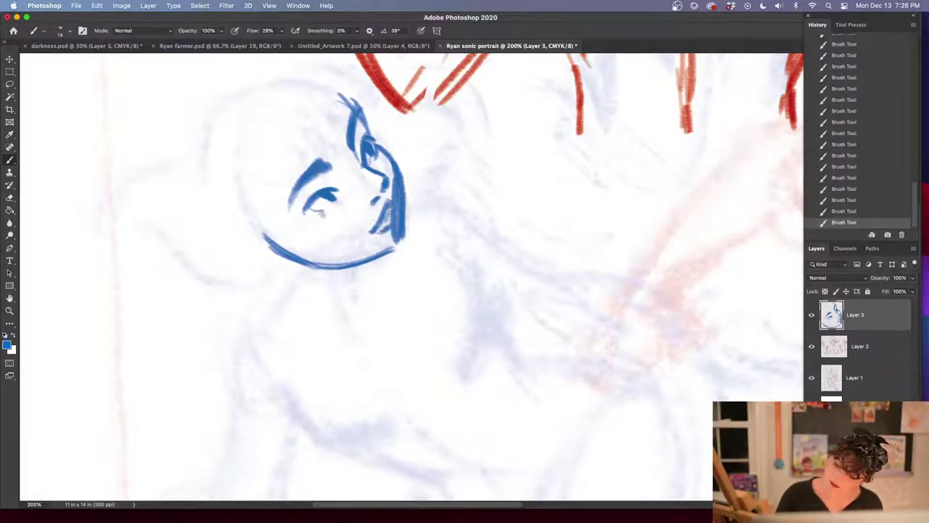
{"action": "mouse_move", "coordinate": [304, 212]}
{"action": "left_mouse_down"}
{"action": "mouse_move", "coordinate": [336, 205]}
{"action": "mouse_move", "coordinate": [306, 207]}
{"action": "left_mouse_up"}
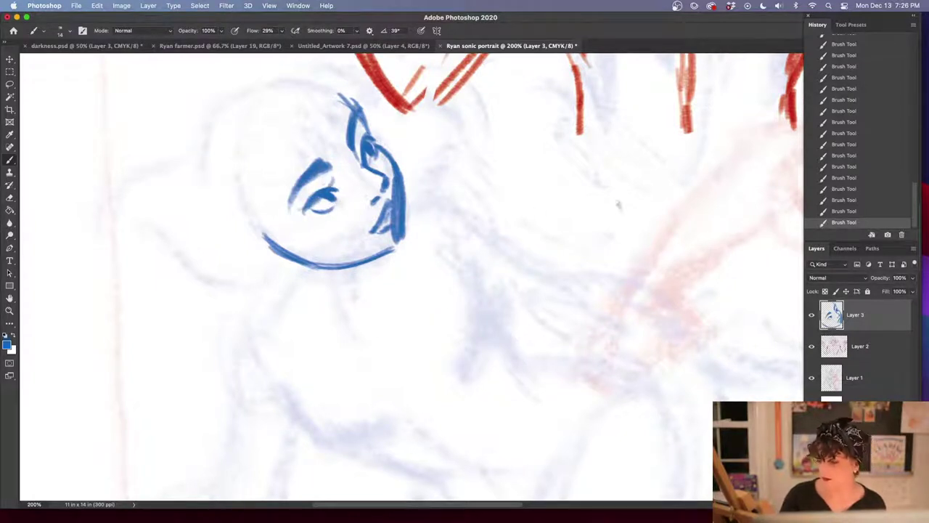
Draw the neck line below the near jaw and an ear loop at the end of the jawline
{"action": "left_click", "coordinate": [842, 199]}
{"action": "left_click_drag", "start_coordinate": [292, 260], "coordinate": [351, 306]}
{"action": "left_click_drag", "start_coordinate": [265, 232], "coordinate": [316, 263]}
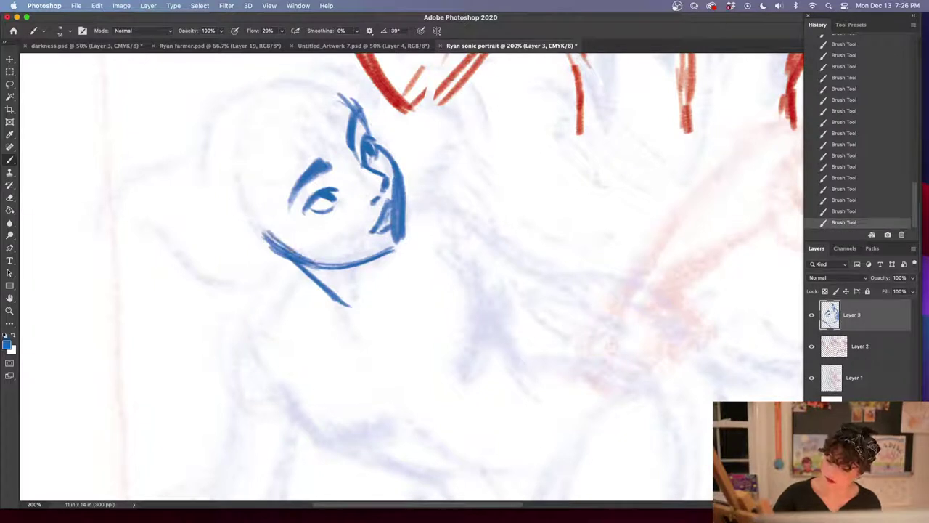
{"action": "left_click_drag", "start_coordinate": [268, 233], "coordinate": [292, 260]}
Select the whole blue head with the Lasso, clear it from Layer 3 and deselect
{"action": "left_click_drag", "start_coordinate": [471, 312], "coordinate": [493, 376]}
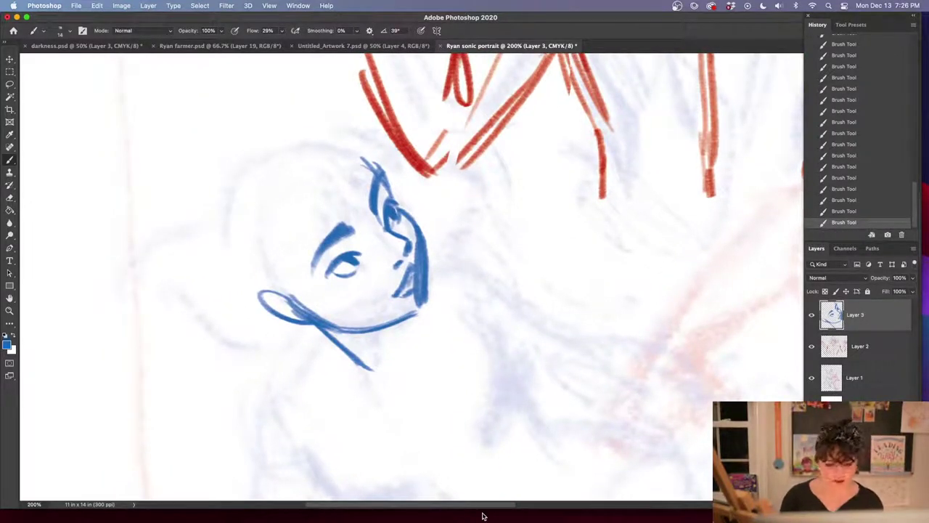
{"action": "key", "text": "l"}
{"action": "mouse_move", "coordinate": [385, 135]}
{"action": "left_mouse_down"}
{"action": "mouse_move", "coordinate": [417, 413]}
{"action": "mouse_move", "coordinate": [392, 140]}
{"action": "left_mouse_up"}
{"action": "key", "text": "Delete"}
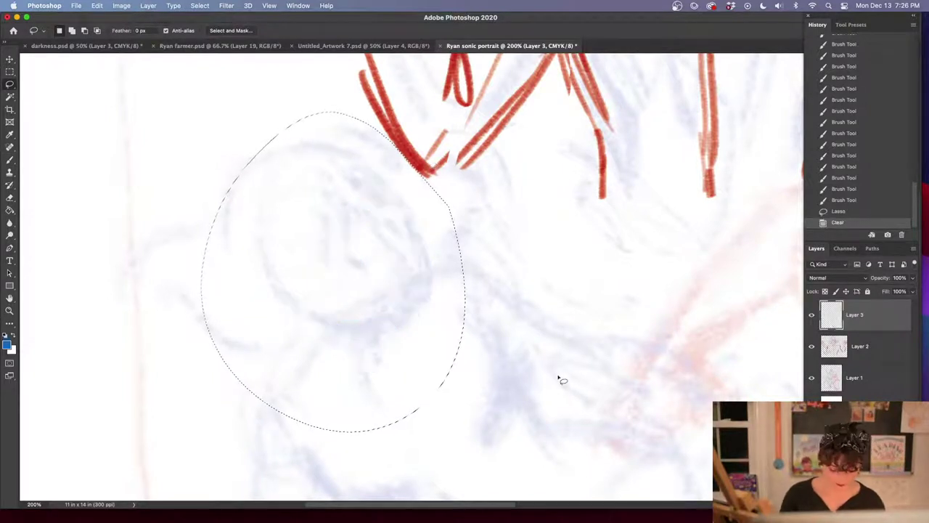
{"action": "key", "text": "super+d"}
Redraw the blue head's outline with double arcs around the skull, the forehead line and the far cheek
{"action": "key", "text": "b"}
{"action": "left_click_drag", "start_coordinate": [310, 147], "coordinate": [281, 152]}
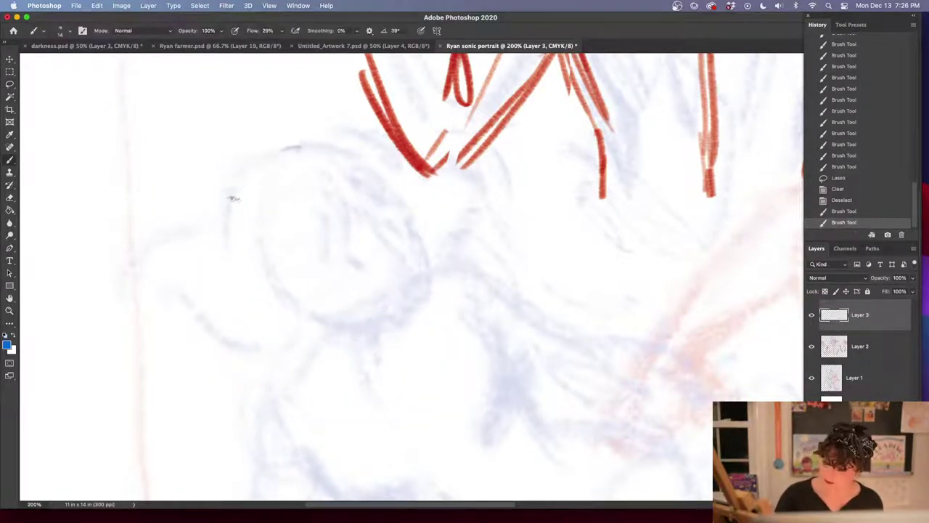
{"action": "mouse_move", "coordinate": [230, 203]}
{"action": "left_mouse_down"}
{"action": "mouse_move", "coordinate": [355, 146]}
{"action": "mouse_move", "coordinate": [336, 149]}
{"action": "mouse_move", "coordinate": [393, 209]}
{"action": "left_mouse_up"}
{"action": "left_click_drag", "start_coordinate": [369, 170], "coordinate": [392, 204]}
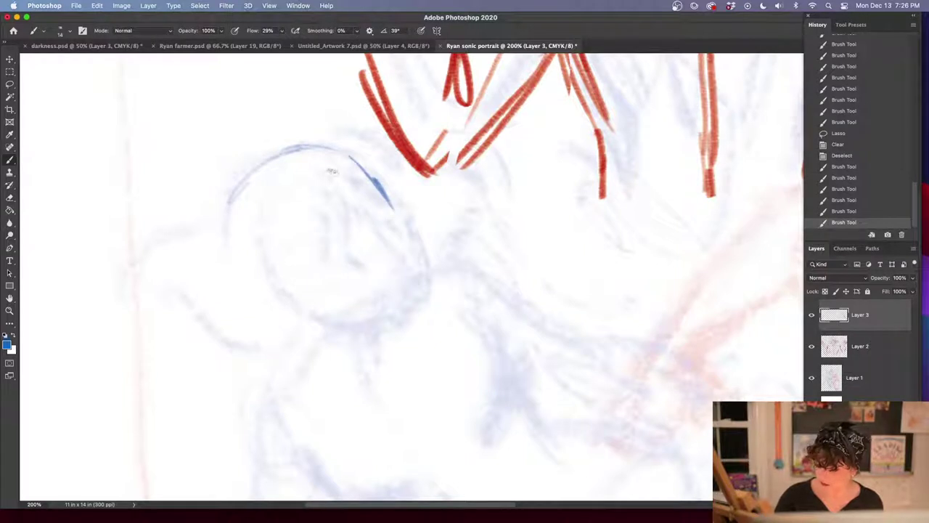
{"action": "mouse_move", "coordinate": [341, 157]}
{"action": "left_mouse_down"}
{"action": "mouse_move", "coordinate": [297, 169]}
{"action": "mouse_move", "coordinate": [250, 232]}
{"action": "left_mouse_up"}
{"action": "left_click_drag", "start_coordinate": [311, 164], "coordinate": [239, 265]}
{"action": "left_click_drag", "start_coordinate": [252, 273], "coordinate": [286, 289]}
{"action": "left_click_drag", "start_coordinate": [366, 161], "coordinate": [408, 222]}
{"action": "mouse_move", "coordinate": [382, 185]}
{"action": "left_mouse_down"}
{"action": "mouse_move", "coordinate": [416, 239]}
{"action": "mouse_move", "coordinate": [421, 275]}
{"action": "left_mouse_up"}
{"action": "left_click_drag", "start_coordinate": [418, 236], "coordinate": [408, 310]}
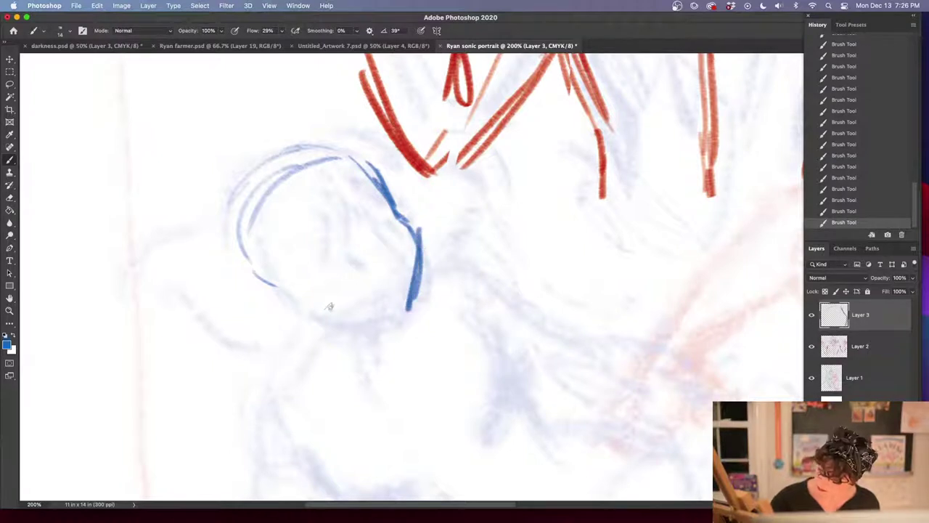
Draw the jawline up to the chin, and erase and redraw the far cheek as one clean line
{"action": "left_click_drag", "start_coordinate": [298, 293], "coordinate": [354, 324]}
{"action": "left_click_drag", "start_coordinate": [399, 216], "coordinate": [427, 296]}
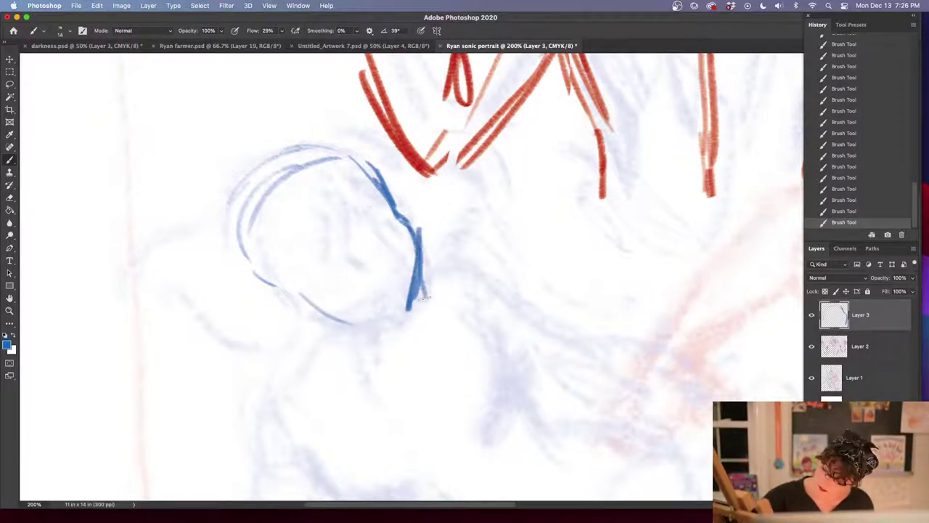
{"action": "left_click_drag", "start_coordinate": [420, 247], "coordinate": [409, 306]}
{"action": "key", "text": "e"}
{"action": "mouse_move", "coordinate": [418, 226]}
{"action": "left_mouse_down"}
{"action": "mouse_move", "coordinate": [411, 311]}
{"action": "mouse_move", "coordinate": [421, 217]}
{"action": "mouse_move", "coordinate": [407, 315]}
{"action": "left_mouse_up"}
{"action": "key", "text": "b"}
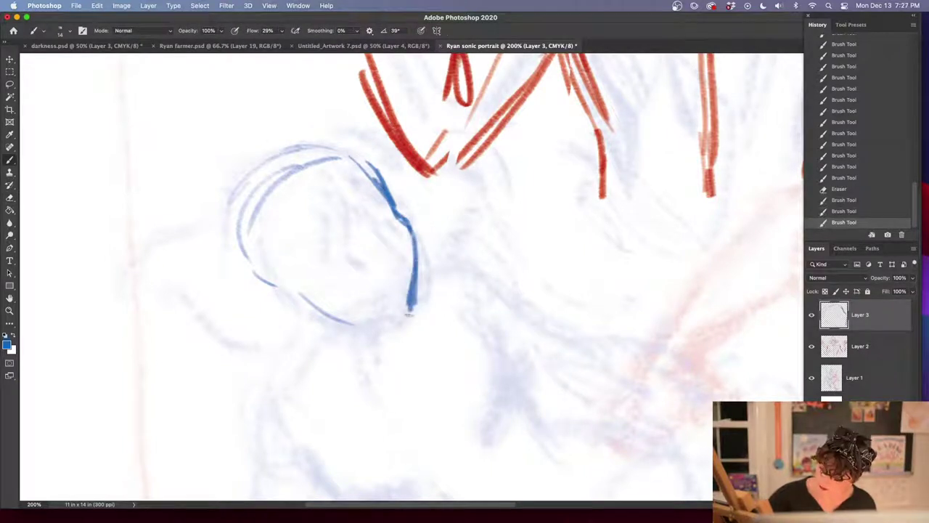
{"action": "mouse_move", "coordinate": [297, 297]}
{"action": "left_mouse_down"}
{"action": "mouse_move", "coordinate": [345, 325]}
{"action": "mouse_move", "coordinate": [396, 326]}
{"action": "left_mouse_up"}
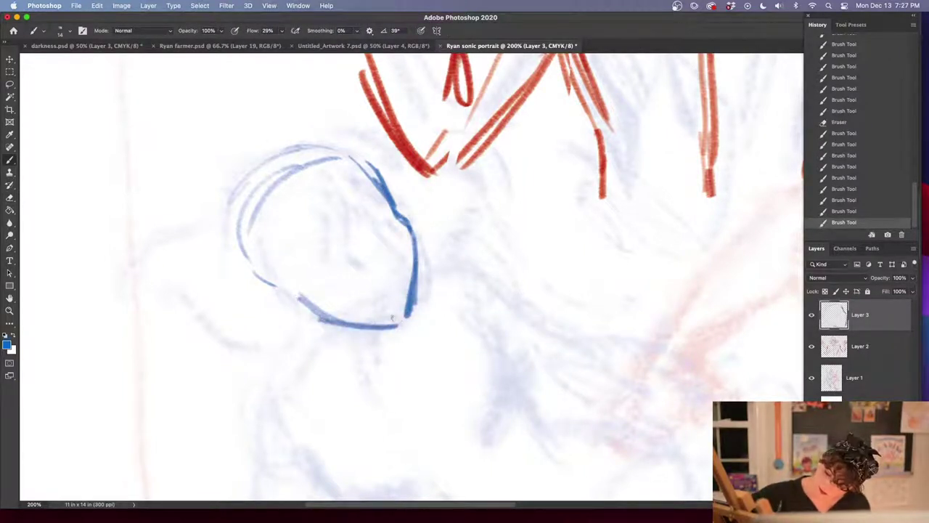
Add a slanted centre guideline down the face and draw both eyes on a tilted eye line
{"action": "left_click_drag", "start_coordinate": [321, 157], "coordinate": [394, 299]}
{"action": "left_click_drag", "start_coordinate": [324, 175], "coordinate": [399, 320]}
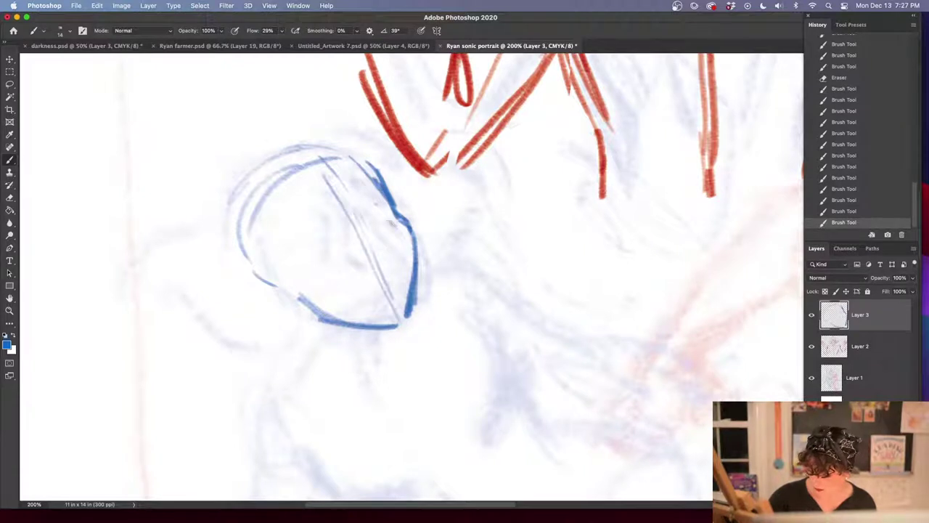
{"action": "mouse_move", "coordinate": [398, 220]}
{"action": "left_mouse_down"}
{"action": "mouse_move", "coordinate": [351, 266]}
{"action": "mouse_move", "coordinate": [329, 270]}
{"action": "mouse_move", "coordinate": [382, 241]}
{"action": "mouse_move", "coordinate": [385, 219]}
{"action": "mouse_move", "coordinate": [377, 246]}
{"action": "left_mouse_up"}
{"action": "mouse_move", "coordinate": [328, 263]}
{"action": "left_mouse_down"}
{"action": "mouse_move", "coordinate": [341, 261]}
{"action": "mouse_move", "coordinate": [318, 269]}
{"action": "mouse_move", "coordinate": [342, 285]}
{"action": "mouse_move", "coordinate": [357, 266]}
{"action": "mouse_move", "coordinate": [344, 270]}
{"action": "left_mouse_up"}
{"action": "left_click_drag", "start_coordinate": [384, 226], "coordinate": [379, 243]}
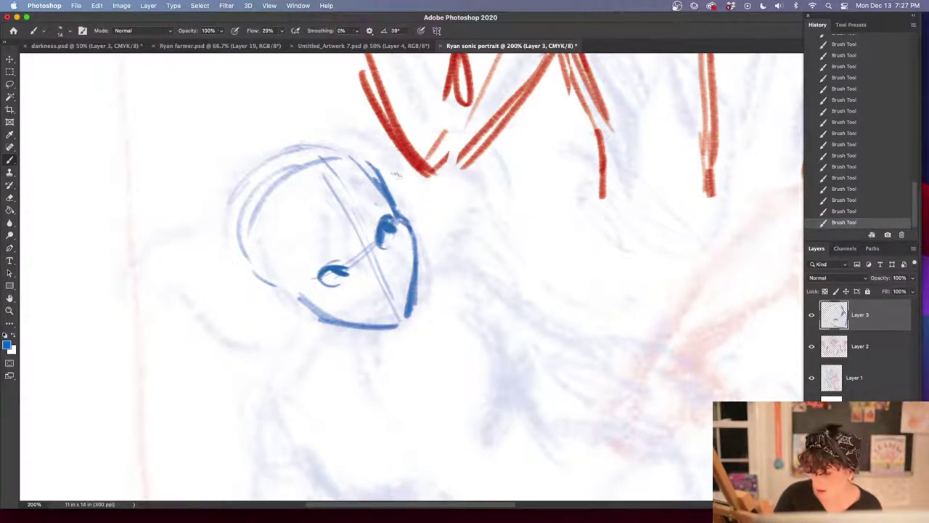
Draw the eyebrows above both eyes, plus the nose and mouth along the face's centre guideline
{"action": "left_click_drag", "start_coordinate": [367, 244], "coordinate": [382, 262]}
{"action": "mouse_move", "coordinate": [366, 222]}
{"action": "left_mouse_down"}
{"action": "mouse_move", "coordinate": [381, 201]}
{"action": "mouse_move", "coordinate": [363, 231]}
{"action": "left_mouse_up"}
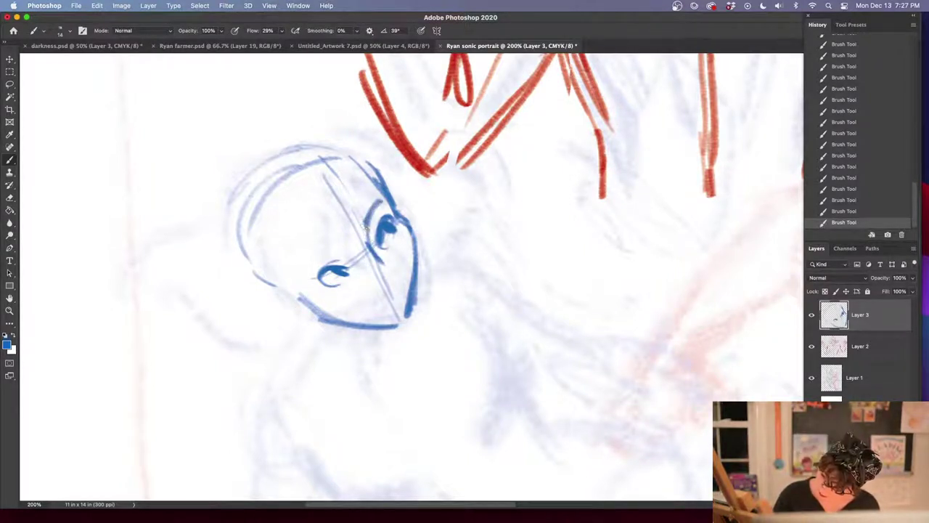
{"action": "mouse_move", "coordinate": [385, 198]}
{"action": "left_mouse_down"}
{"action": "mouse_move", "coordinate": [366, 227]}
{"action": "mouse_move", "coordinate": [311, 265]}
{"action": "left_mouse_up"}
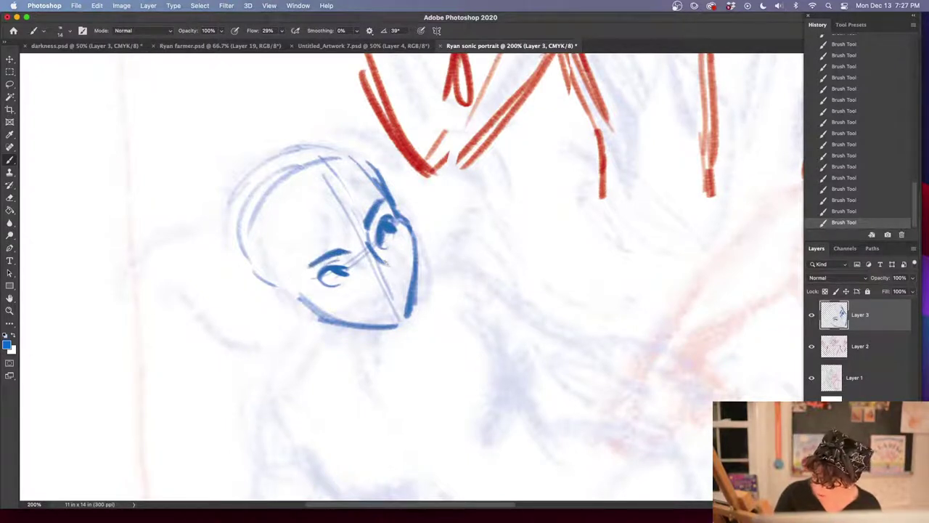
{"action": "mouse_move", "coordinate": [379, 257]}
{"action": "left_mouse_down"}
{"action": "mouse_move", "coordinate": [399, 287]}
{"action": "mouse_move", "coordinate": [379, 311]}
{"action": "left_mouse_up"}
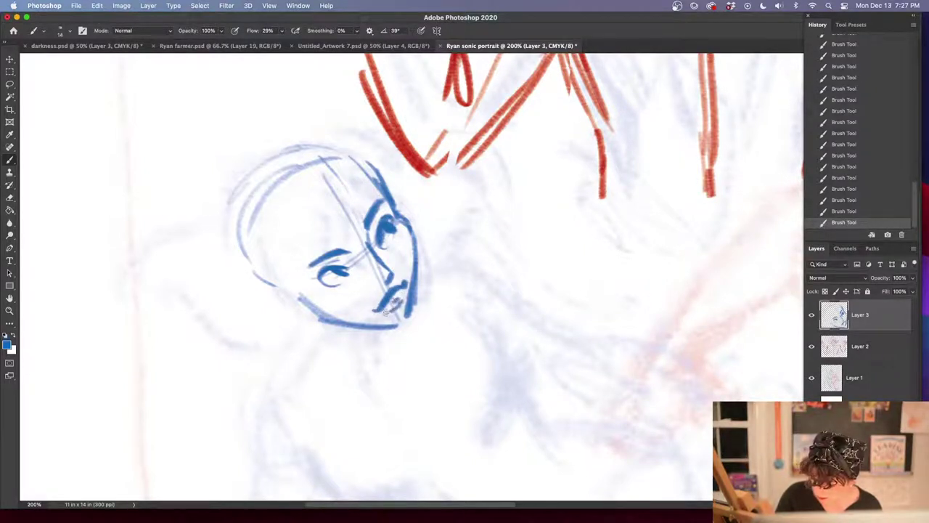
{"action": "left_click_drag", "start_coordinate": [517, 368], "coordinate": [517, 355]}
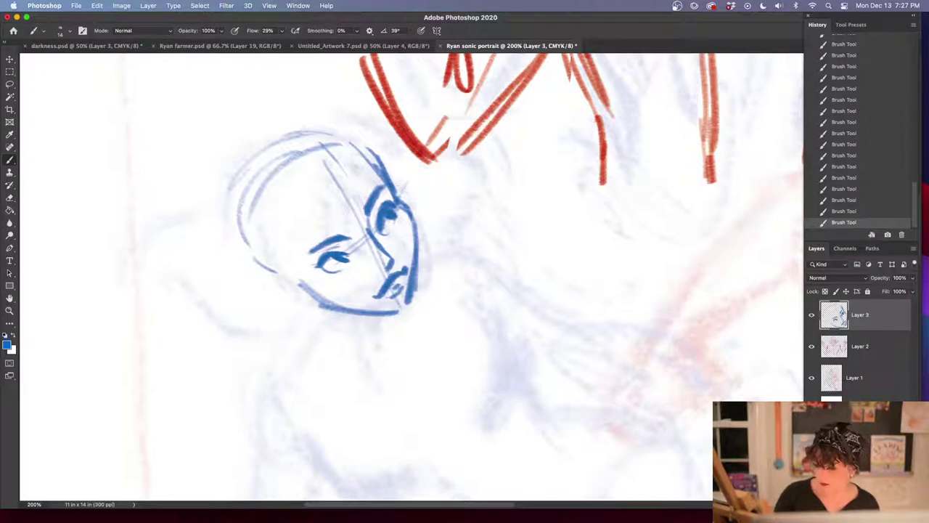
Extend the chin below the jawline, and draw the near neck-to-shoulder slope and the curved top of the far shoulder
{"action": "mouse_move", "coordinate": [438, 326]}
{"action": "left_mouse_down"}
{"action": "mouse_move", "coordinate": [464, 288]}
{"action": "mouse_move", "coordinate": [437, 262]}
{"action": "left_mouse_up"}
{"action": "mouse_move", "coordinate": [361, 273]}
{"action": "left_mouse_down"}
{"action": "mouse_move", "coordinate": [392, 294]}
{"action": "mouse_move", "coordinate": [428, 287]}
{"action": "mouse_move", "coordinate": [416, 298]}
{"action": "left_mouse_up"}
{"action": "mouse_move", "coordinate": [437, 271]}
{"action": "left_mouse_down"}
{"action": "mouse_move", "coordinate": [433, 288]}
{"action": "mouse_move", "coordinate": [412, 299]}
{"action": "left_mouse_up"}
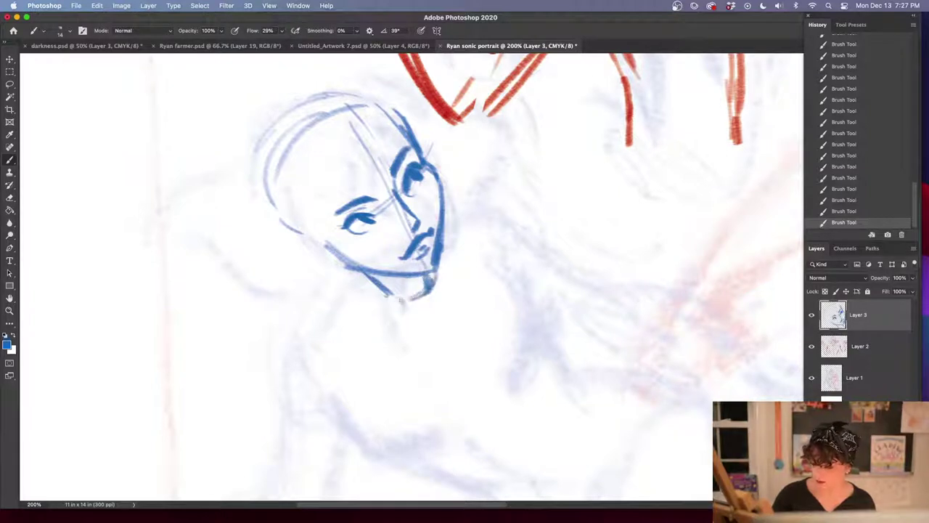
{"action": "left_click_drag", "start_coordinate": [348, 273], "coordinate": [317, 322]}
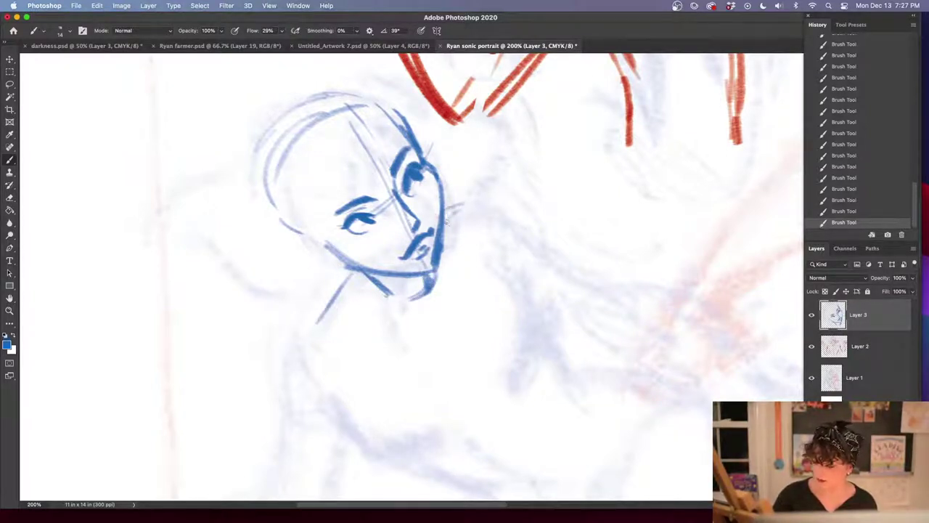
{"action": "mouse_move", "coordinate": [448, 215]}
{"action": "left_mouse_down"}
{"action": "mouse_move", "coordinate": [501, 183]}
{"action": "mouse_move", "coordinate": [539, 193]}
{"action": "left_mouse_up"}
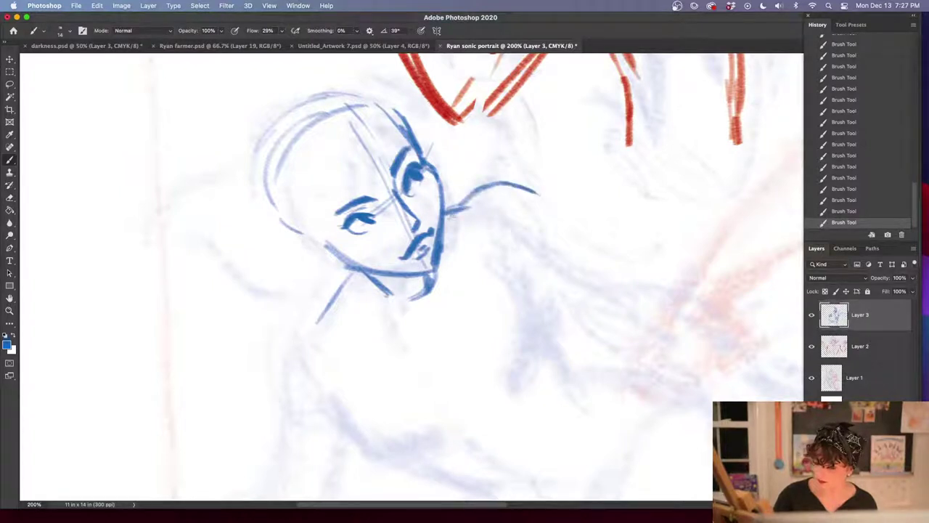
Draw the near side of the torso curving down from the armpit into the lower belly line
{"action": "mouse_move", "coordinate": [674, 385]}
{"action": "left_mouse_down"}
{"action": "mouse_move", "coordinate": [622, 292]}
{"action": "mouse_move", "coordinate": [631, 317]}
{"action": "left_mouse_up"}
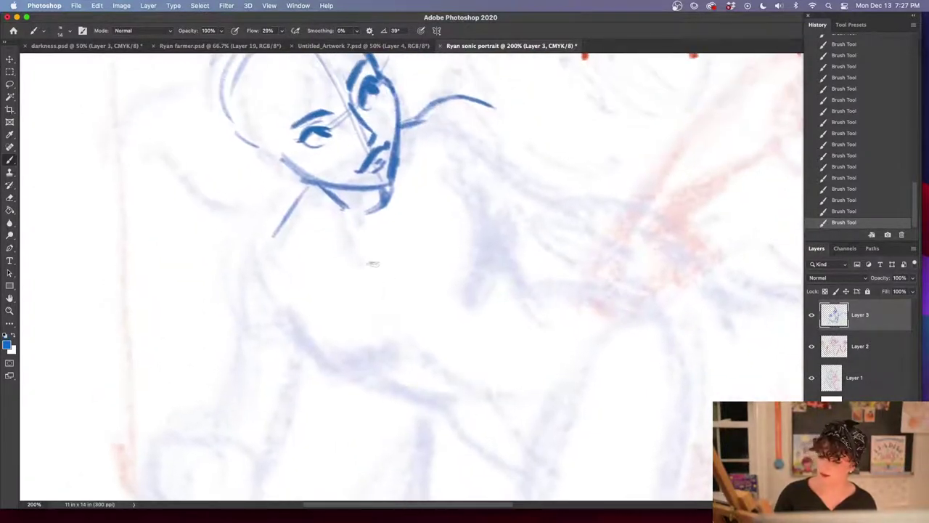
{"action": "left_click_drag", "start_coordinate": [313, 254], "coordinate": [339, 339]}
{"action": "left_click_drag", "start_coordinate": [315, 275], "coordinate": [355, 347]}
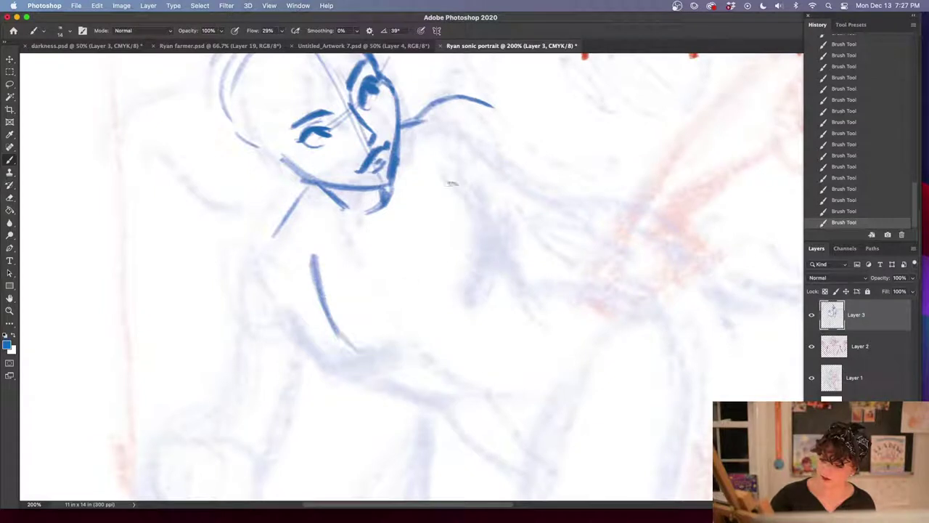
{"action": "left_click_drag", "start_coordinate": [327, 319], "coordinate": [404, 353]}
{"action": "mouse_move", "coordinate": [425, 378]}
{"action": "left_mouse_down"}
{"action": "mouse_move", "coordinate": [466, 380]}
{"action": "mouse_move", "coordinate": [484, 393]}
{"action": "left_mouse_up"}
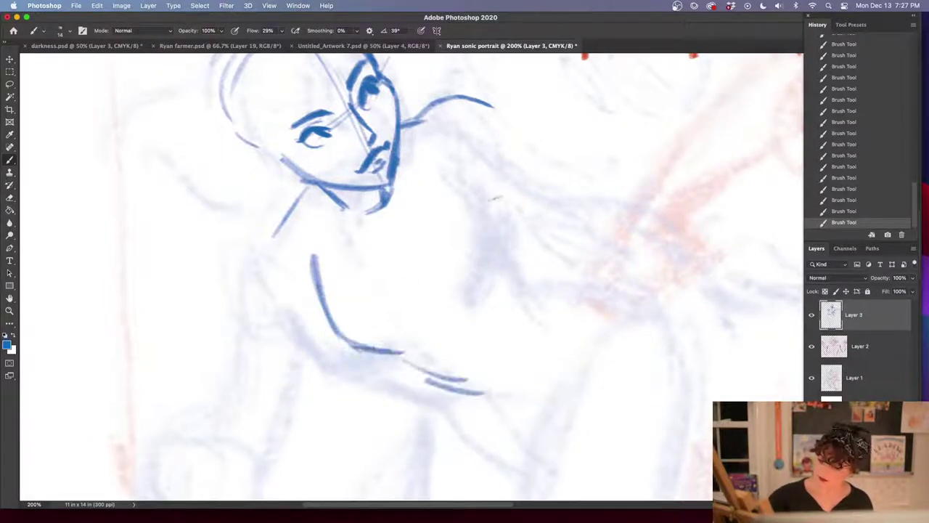
Draw the far armpit crease and the far side of the torso slanting down to the waist
{"action": "left_click_drag", "start_coordinate": [495, 176], "coordinate": [508, 172]}
{"action": "mouse_move", "coordinate": [482, 170]}
{"action": "left_mouse_down"}
{"action": "mouse_move", "coordinate": [493, 238]}
{"action": "mouse_move", "coordinate": [493, 228]}
{"action": "mouse_move", "coordinate": [538, 289]}
{"action": "left_mouse_up"}
{"action": "left_click_drag", "start_coordinate": [503, 235], "coordinate": [553, 302]}
{"action": "left_click_drag", "start_coordinate": [478, 186], "coordinate": [511, 176]}
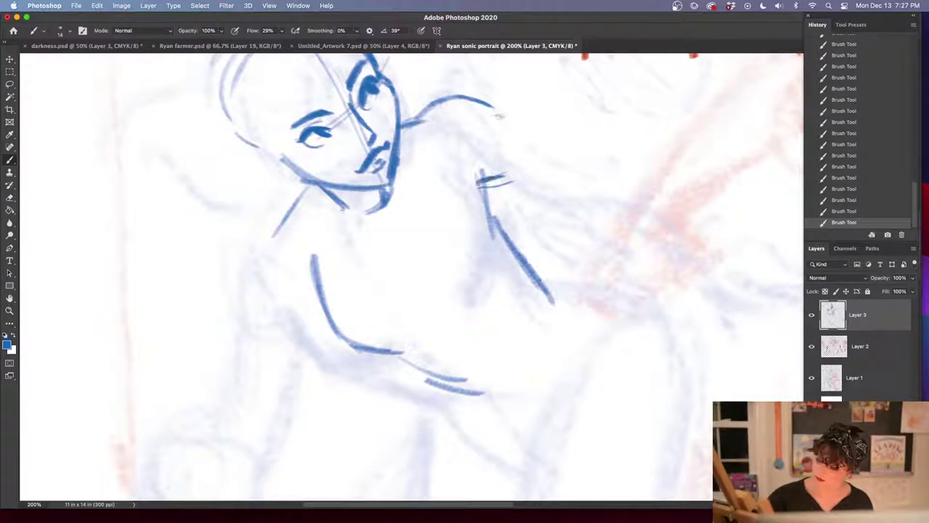
Draw the outstretched upper arm with layered strokes along its upper edge and along the underside from the armpit
{"action": "left_click_drag", "start_coordinate": [492, 100], "coordinate": [556, 115]}
{"action": "left_click_drag", "start_coordinate": [648, 376], "coordinate": [549, 426]}
{"action": "left_click_drag", "start_coordinate": [372, 150], "coordinate": [416, 165]}
{"action": "left_click_drag", "start_coordinate": [396, 229], "coordinate": [450, 226]}
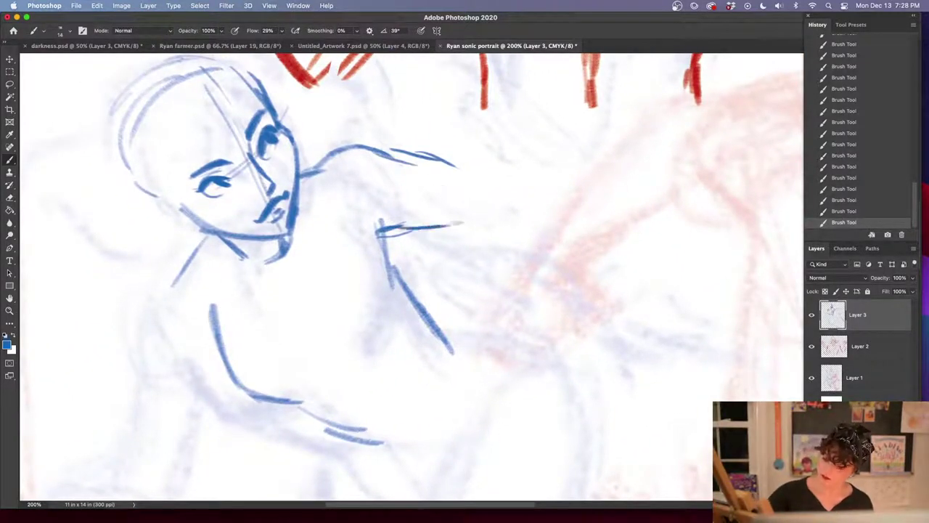
{"action": "left_click_drag", "start_coordinate": [365, 148], "coordinate": [398, 161]}
{"action": "left_click_drag", "start_coordinate": [378, 233], "coordinate": [412, 214]}
{"action": "mouse_move", "coordinate": [314, 165]}
{"action": "left_mouse_down"}
{"action": "mouse_move", "coordinate": [392, 152]}
{"action": "mouse_move", "coordinate": [443, 169]}
{"action": "left_mouse_up"}
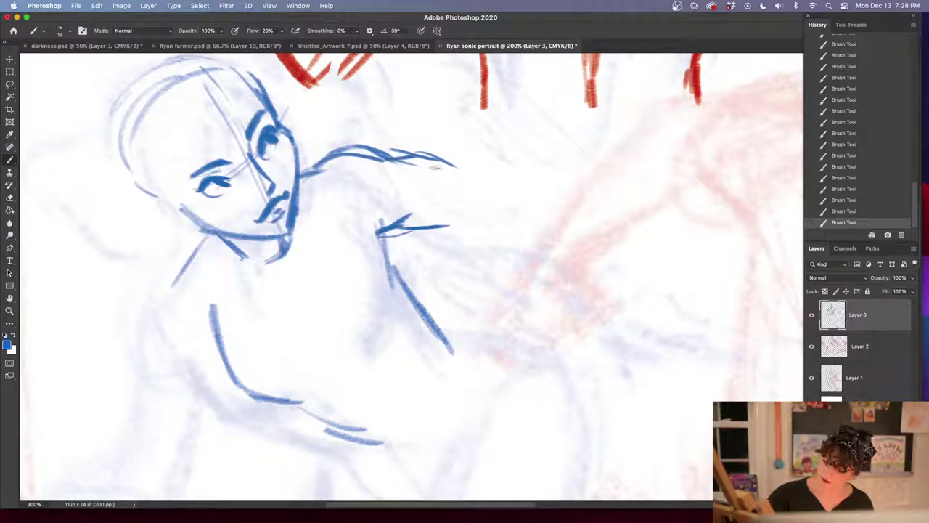
{"action": "left_click_drag", "start_coordinate": [400, 225], "coordinate": [459, 215]}
{"action": "left_click_drag", "start_coordinate": [379, 159], "coordinate": [499, 181]}
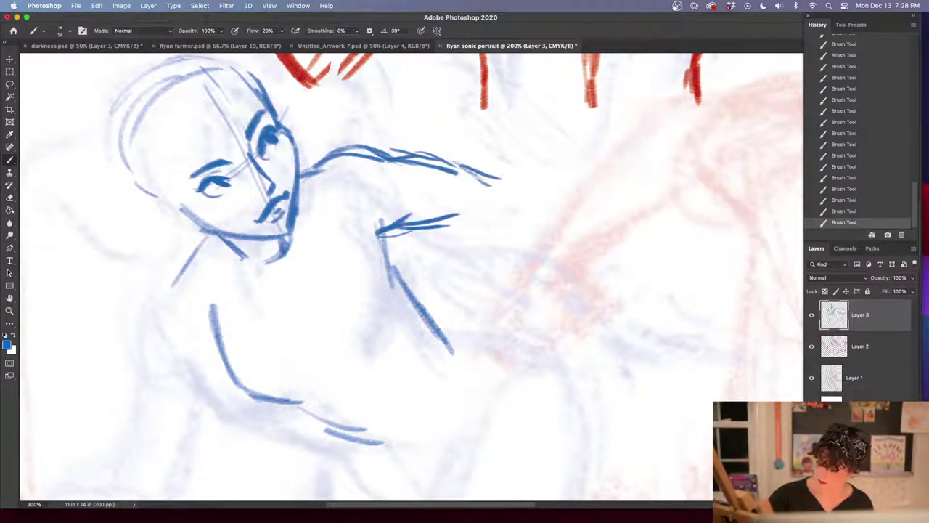
Shape the elbow of the outstretched arm and draw both edges of the forearm tapering to the wrist
{"action": "left_click_drag", "start_coordinate": [448, 163], "coordinate": [522, 192]}
{"action": "right_click", "coordinate": [452, 238]}
{"action": "left_click", "coordinate": [311, 185]}
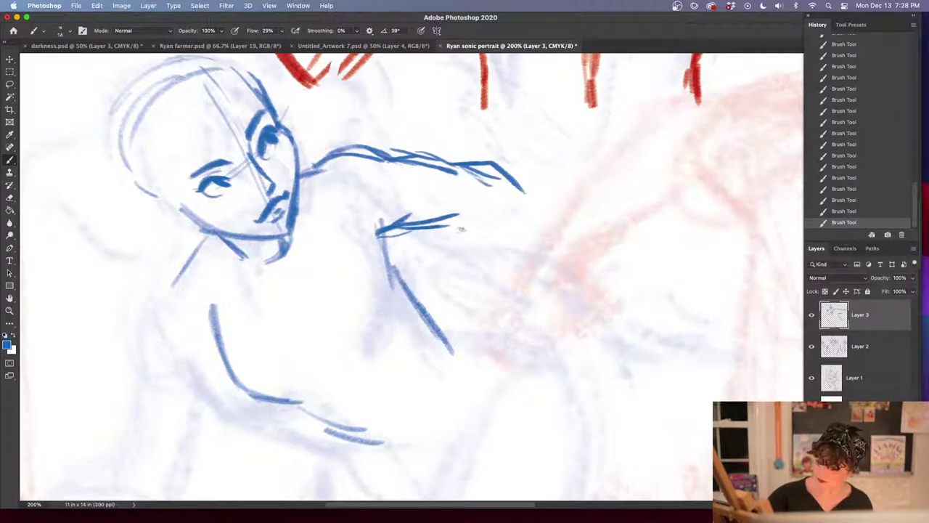
{"action": "mouse_move", "coordinate": [448, 219]}
{"action": "left_mouse_down"}
{"action": "mouse_move", "coordinate": [508, 248]}
{"action": "mouse_move", "coordinate": [479, 239]}
{"action": "left_mouse_up"}
{"action": "mouse_move", "coordinate": [384, 153]}
{"action": "left_mouse_down"}
{"action": "mouse_move", "coordinate": [517, 187]}
{"action": "mouse_move", "coordinate": [559, 228]}
{"action": "left_mouse_up"}
{"action": "left_click_drag", "start_coordinate": [451, 215], "coordinate": [613, 277]}
{"action": "left_click_drag", "start_coordinate": [532, 199], "coordinate": [630, 268]}
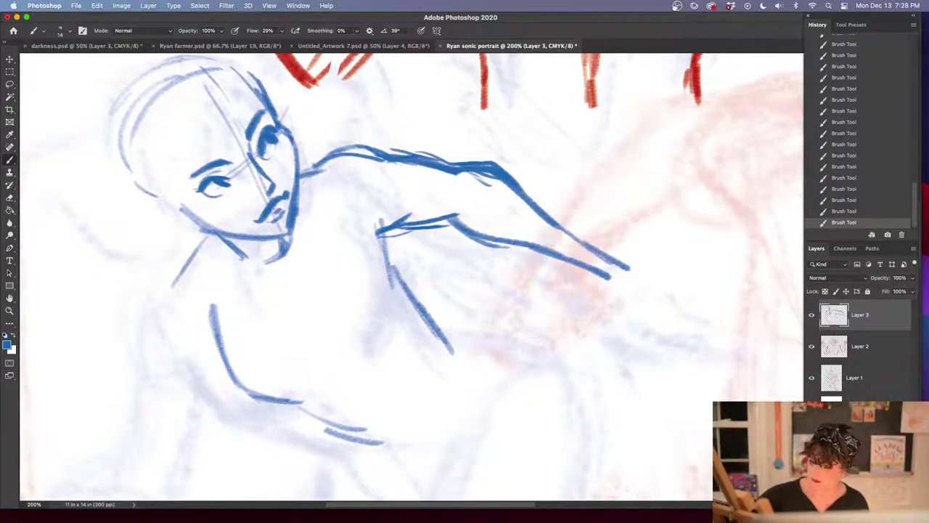
Strengthen the far armpit creases and thicken the torso's far side down to the waist
{"action": "mouse_move", "coordinate": [411, 200]}
{"action": "left_mouse_down"}
{"action": "mouse_move", "coordinate": [378, 229]}
{"action": "mouse_move", "coordinate": [385, 270]}
{"action": "left_mouse_up"}
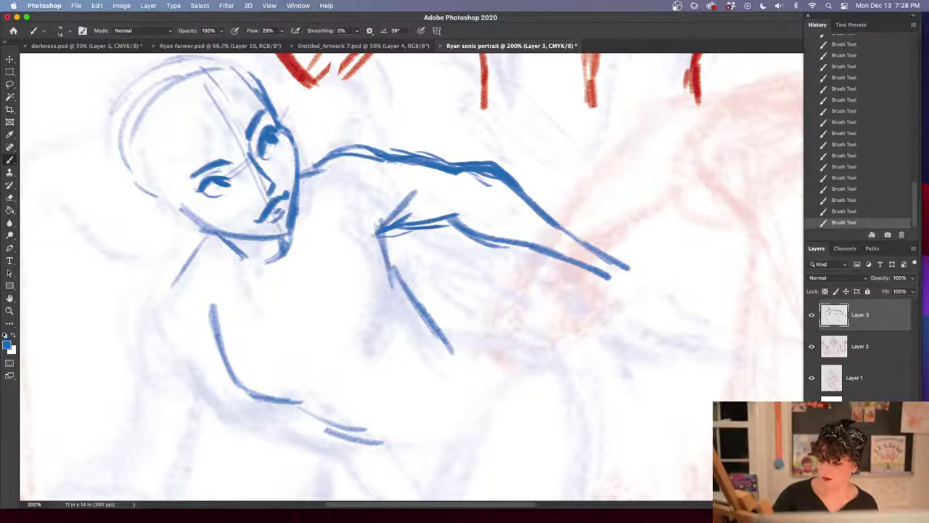
{"action": "left_click_drag", "start_coordinate": [379, 228], "coordinate": [374, 305]}
{"action": "scroll", "coordinate": [503, 328], "scroll_direction": "down", "scroll_amount": 5}
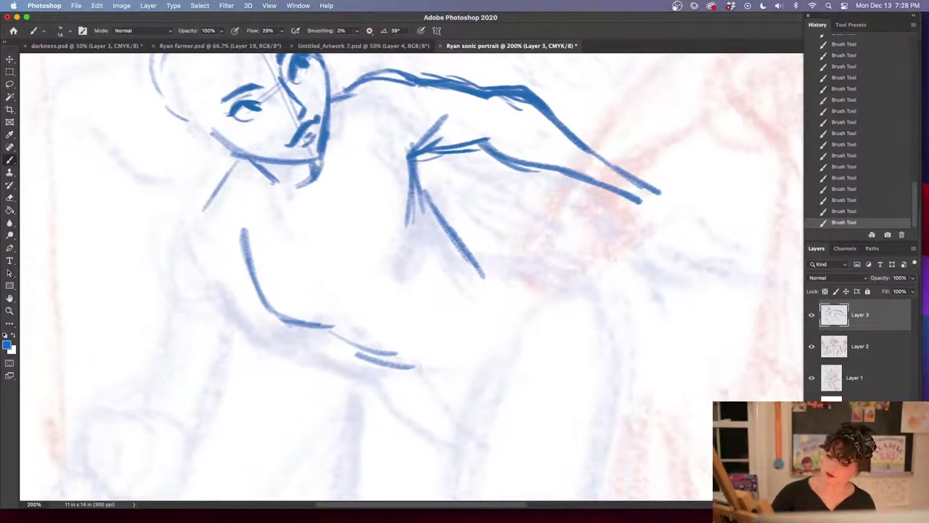
{"action": "left_click_drag", "start_coordinate": [415, 163], "coordinate": [495, 273]}
{"action": "left_click_drag", "start_coordinate": [249, 240], "coordinate": [287, 318]}
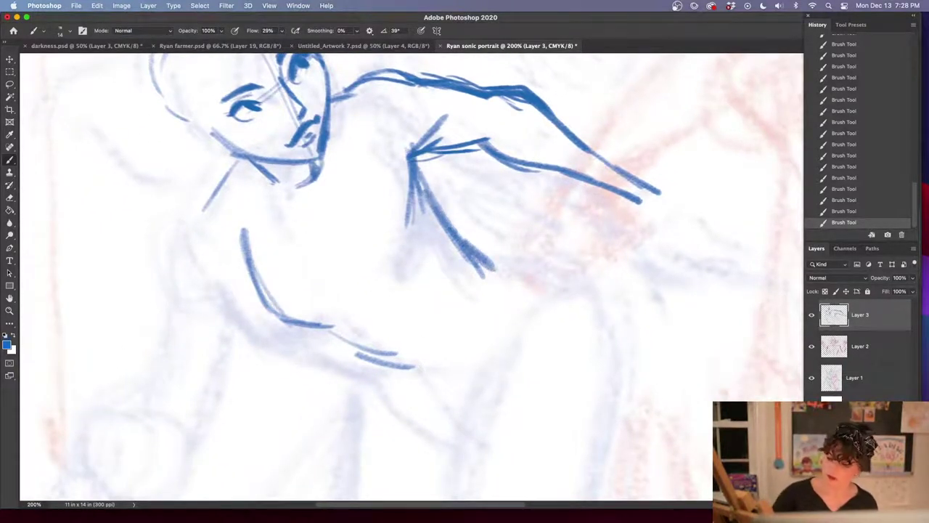
Draw the near arm from the neck over the shoulder, with both edges running down past the elbow
{"action": "mouse_move", "coordinate": [241, 152]}
{"action": "left_mouse_down"}
{"action": "mouse_move", "coordinate": [184, 247]}
{"action": "mouse_move", "coordinate": [175, 321]}
{"action": "left_mouse_up"}
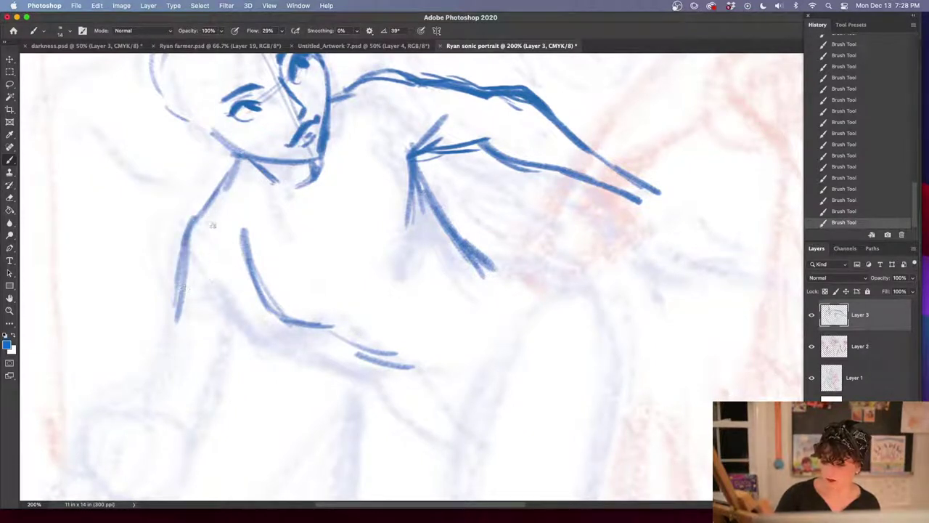
{"action": "mouse_move", "coordinate": [237, 165]}
{"action": "left_mouse_down"}
{"action": "mouse_move", "coordinate": [218, 194]}
{"action": "mouse_move", "coordinate": [186, 302]}
{"action": "left_mouse_up"}
{"action": "mouse_move", "coordinate": [239, 255]}
{"action": "left_mouse_down"}
{"action": "mouse_move", "coordinate": [205, 301]}
{"action": "mouse_move", "coordinate": [237, 343]}
{"action": "left_mouse_up"}
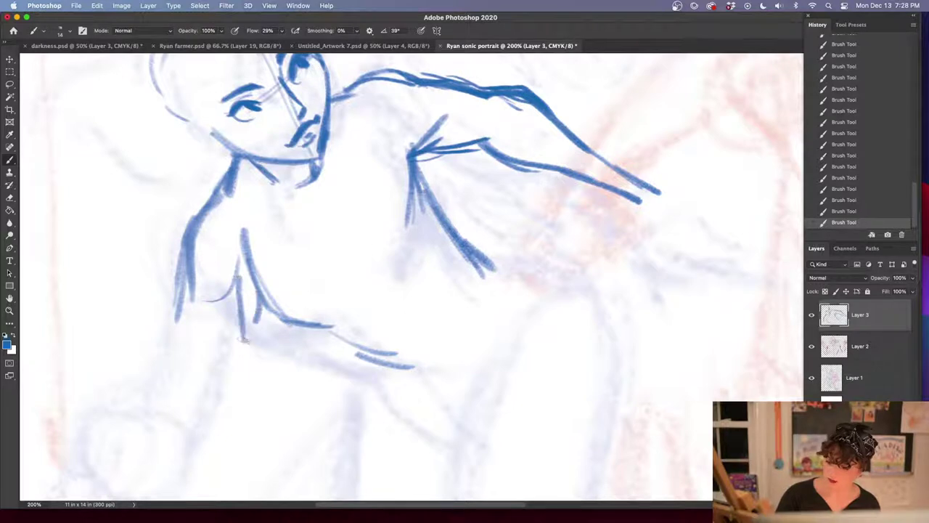
{"action": "left_click_drag", "start_coordinate": [263, 291], "coordinate": [210, 405]}
{"action": "left_click_drag", "start_coordinate": [187, 296], "coordinate": [180, 394]}
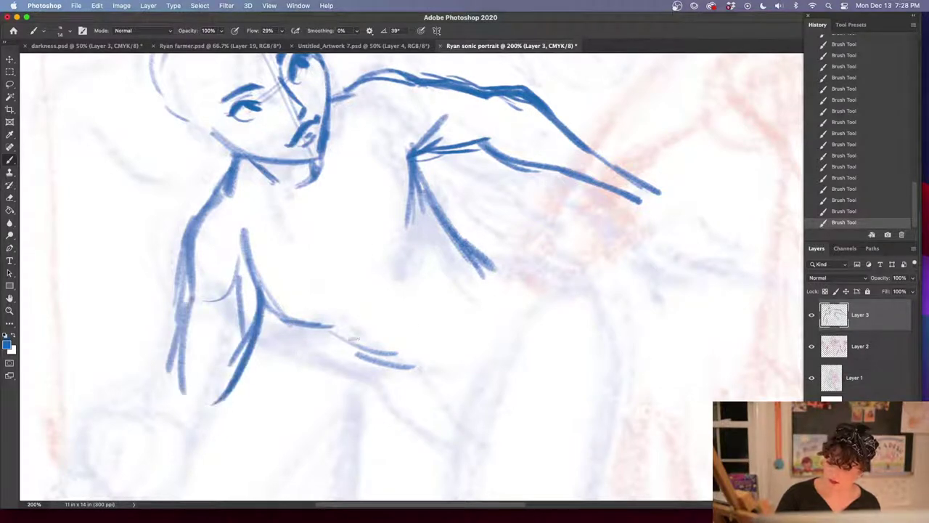
Draw the waist running into the hip, the lower belly line and a curved centre line down the torso
{"action": "scroll", "coordinate": [354, 339], "scroll_direction": "left", "scroll_amount": 5}
{"action": "key", "text": "super+minus"}
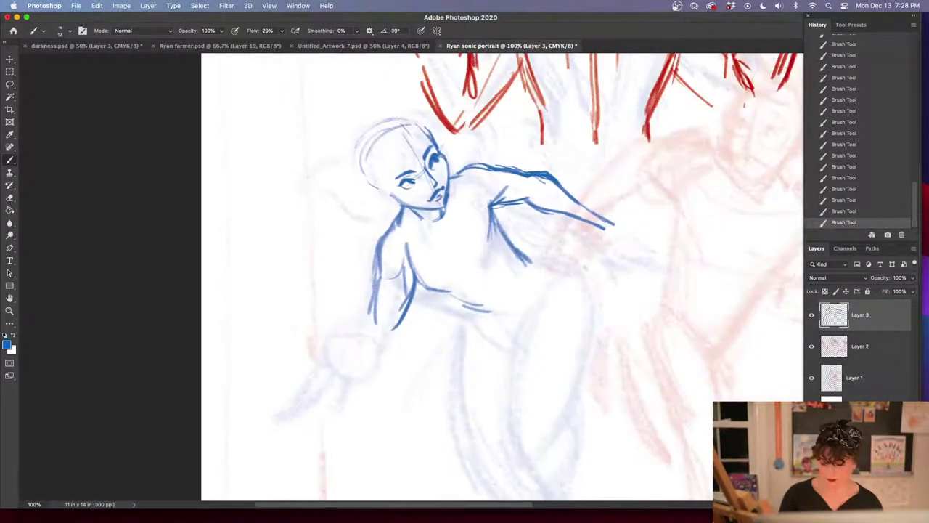
{"action": "scroll", "coordinate": [603, 274], "scroll_direction": "right", "scroll_amount": 5}
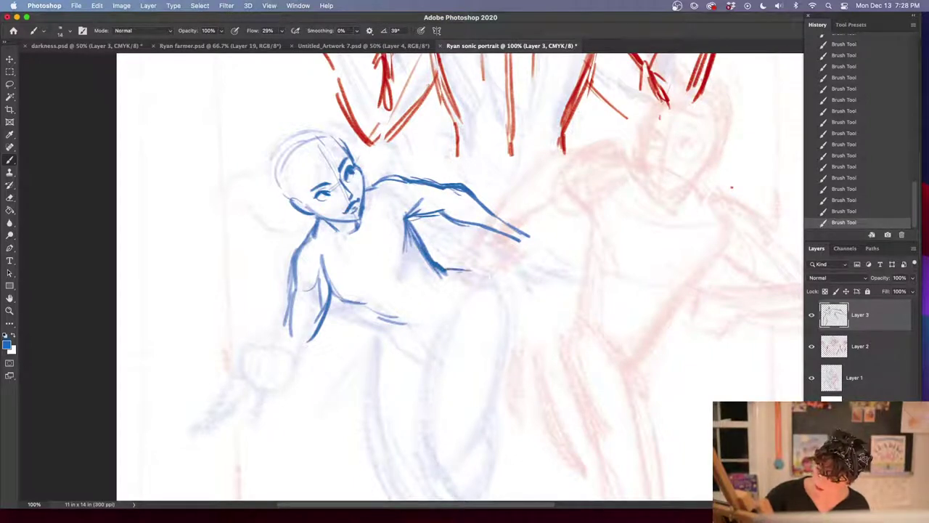
{"action": "left_click_drag", "start_coordinate": [444, 269], "coordinate": [495, 289]}
{"action": "left_click_drag", "start_coordinate": [396, 321], "coordinate": [430, 354]}
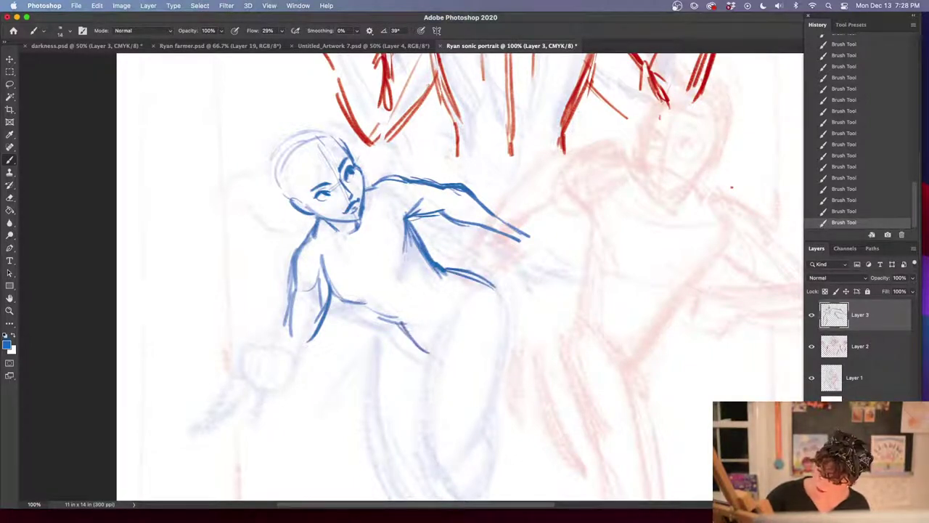
{"action": "left_click_drag", "start_coordinate": [357, 301], "coordinate": [418, 339]}
{"action": "left_click_drag", "start_coordinate": [348, 245], "coordinate": [421, 312]}
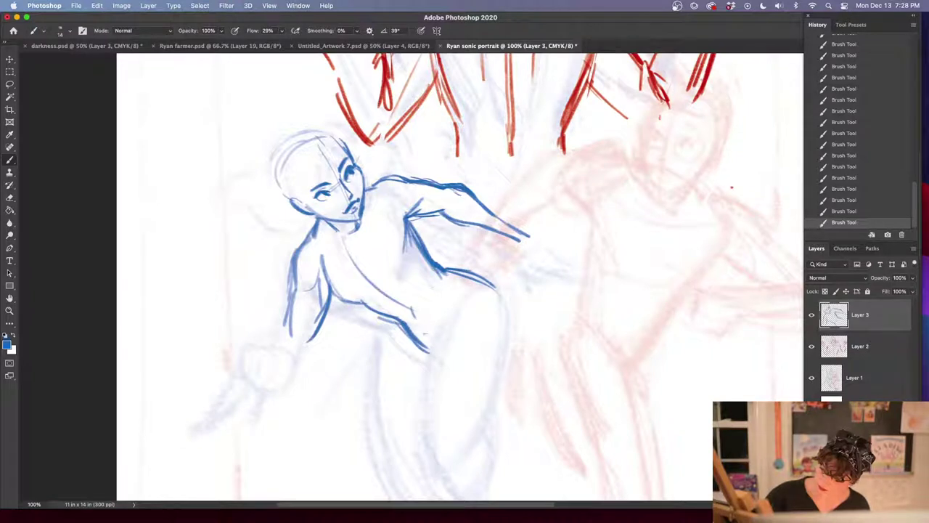
Round off the far hip and draw the outer edges of both thighs
{"action": "left_click_drag", "start_coordinate": [468, 272], "coordinate": [514, 306]}
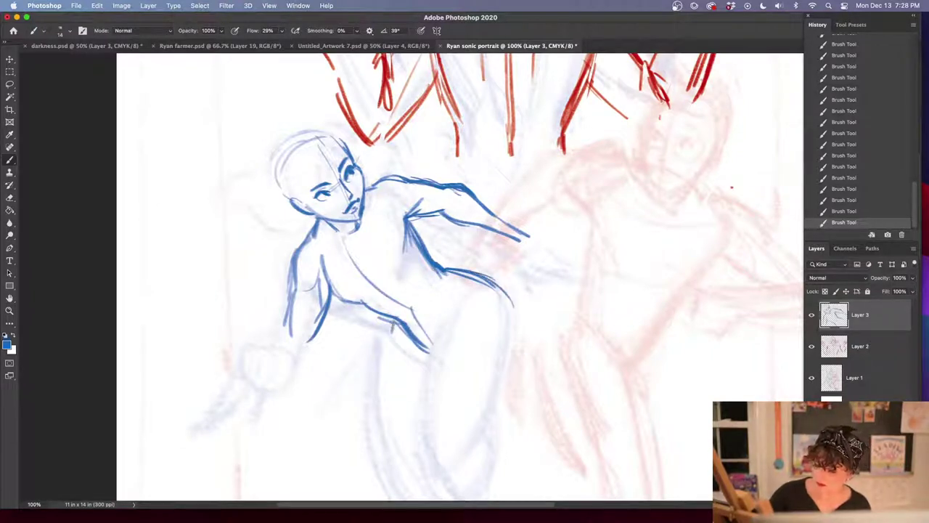
{"action": "left_click_drag", "start_coordinate": [393, 321], "coordinate": [372, 424]}
{"action": "mouse_move", "coordinate": [519, 314]}
{"action": "left_mouse_down"}
{"action": "mouse_move", "coordinate": [504, 382]}
{"action": "mouse_move", "coordinate": [481, 395]}
{"action": "left_mouse_up"}
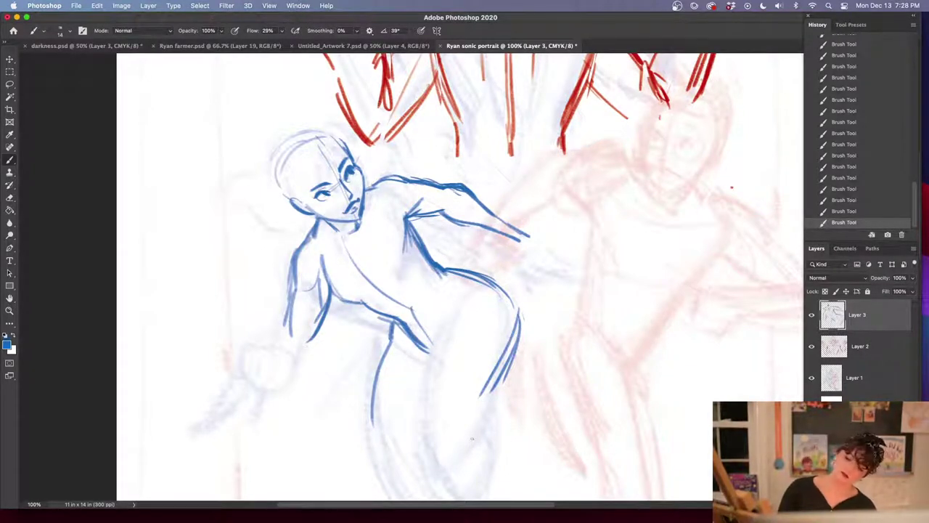
{"action": "key", "text": "super+minus"}
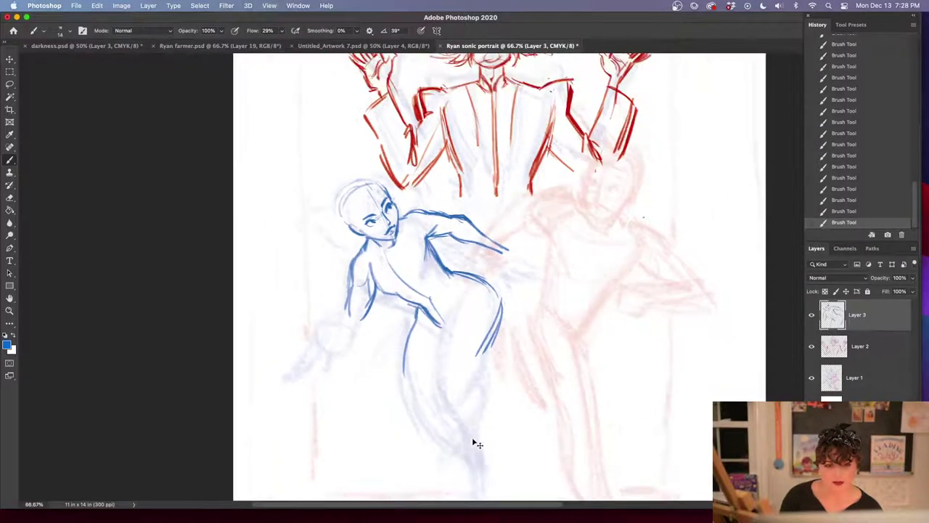
{"action": "key", "text": "super+plus"}
Enlarge the Nr natural eraser to 83 px and erase the figure's thighs, hips and waist
{"action": "key", "text": "e"}
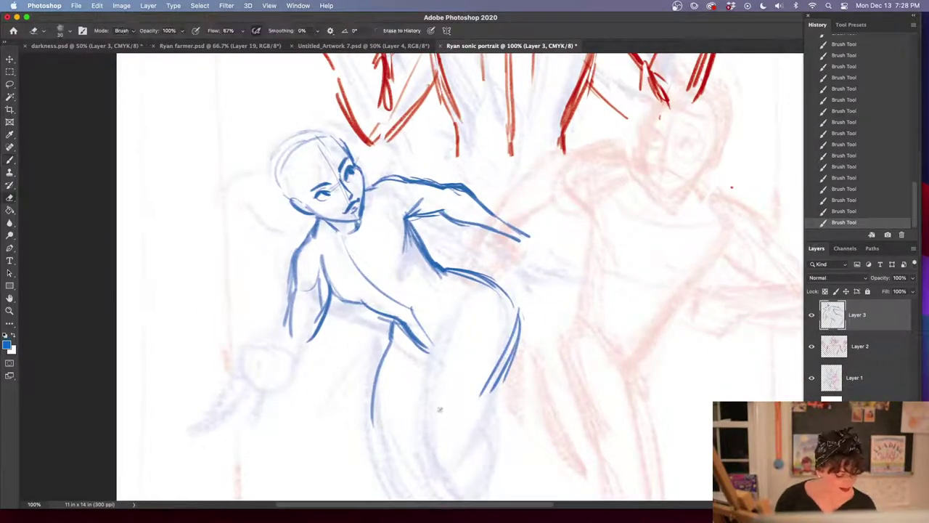
{"action": "right_click", "coordinate": [452, 381]}
{"action": "left_click", "coordinate": [411, 157]}
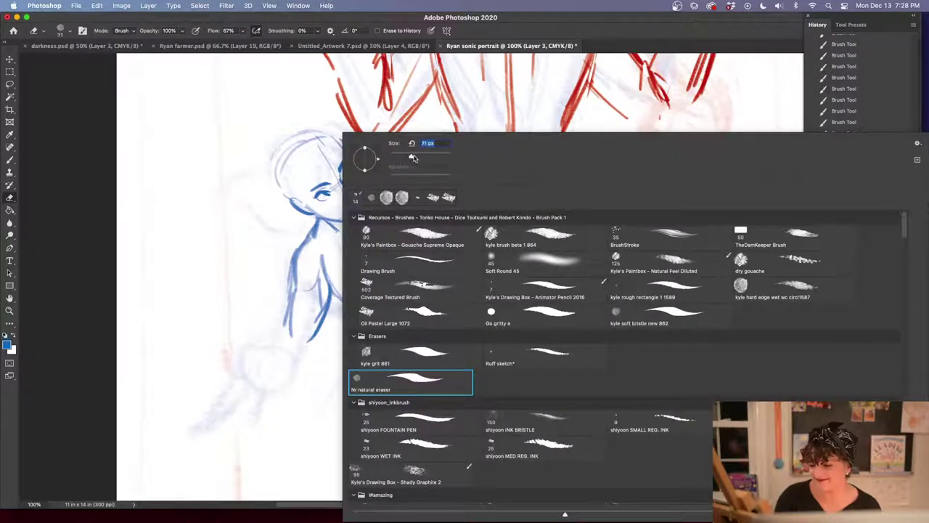
{"action": "left_click", "coordinate": [317, 392]}
{"action": "mouse_move", "coordinate": [367, 421]}
{"action": "left_mouse_down"}
{"action": "mouse_move", "coordinate": [398, 323]}
{"action": "mouse_move", "coordinate": [495, 381]}
{"action": "mouse_move", "coordinate": [488, 278]}
{"action": "mouse_move", "coordinate": [436, 270]}
{"action": "left_mouse_up"}
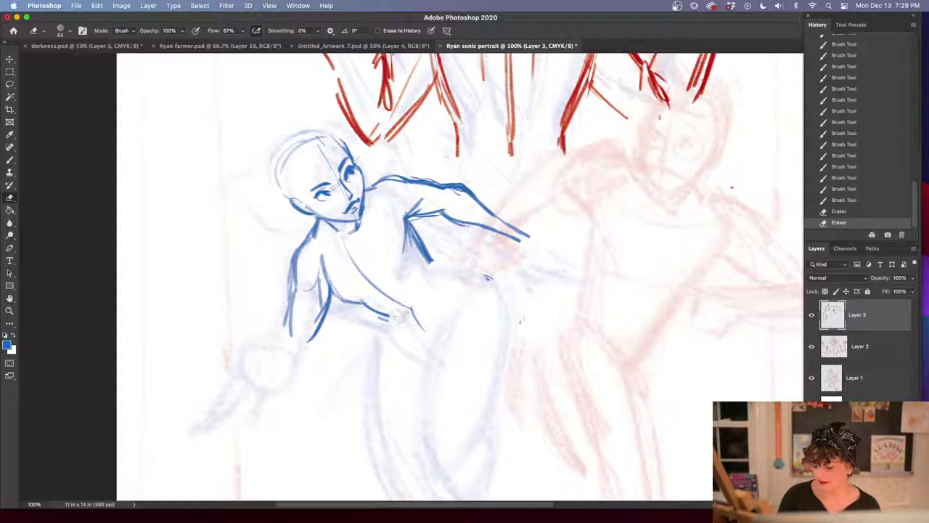
Erase both arms, the remaining torso sides and the centre line, keeping the head and neck
{"action": "mouse_move", "coordinate": [390, 172]}
{"action": "left_mouse_down"}
{"action": "mouse_move", "coordinate": [385, 178]}
{"action": "mouse_move", "coordinate": [443, 218]}
{"action": "mouse_move", "coordinate": [453, 187]}
{"action": "mouse_move", "coordinate": [518, 244]}
{"action": "left_mouse_up"}
{"action": "left_click_drag", "start_coordinate": [307, 248], "coordinate": [290, 336]}
{"action": "mouse_move", "coordinate": [312, 339]}
{"action": "left_mouse_down"}
{"action": "mouse_move", "coordinate": [324, 304]}
{"action": "mouse_move", "coordinate": [318, 276]}
{"action": "left_mouse_up"}
{"action": "mouse_move", "coordinate": [419, 316]}
{"action": "left_mouse_down"}
{"action": "mouse_move", "coordinate": [505, 297]}
{"action": "mouse_move", "coordinate": [512, 356]}
{"action": "left_mouse_up"}
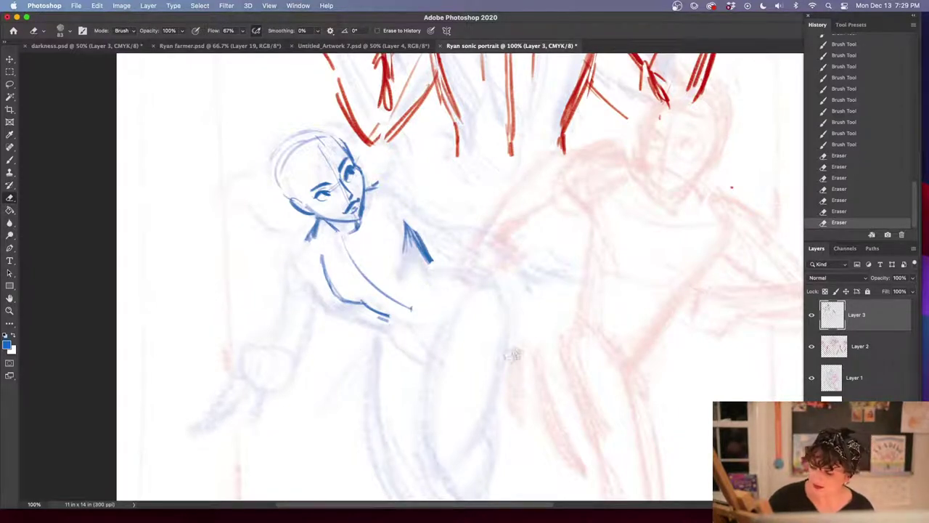
{"action": "mouse_move", "coordinate": [334, 266]}
{"action": "left_mouse_down"}
{"action": "mouse_move", "coordinate": [370, 318]}
{"action": "mouse_move", "coordinate": [352, 294]}
{"action": "left_mouse_up"}
{"action": "left_click_drag", "start_coordinate": [417, 225], "coordinate": [435, 263]}
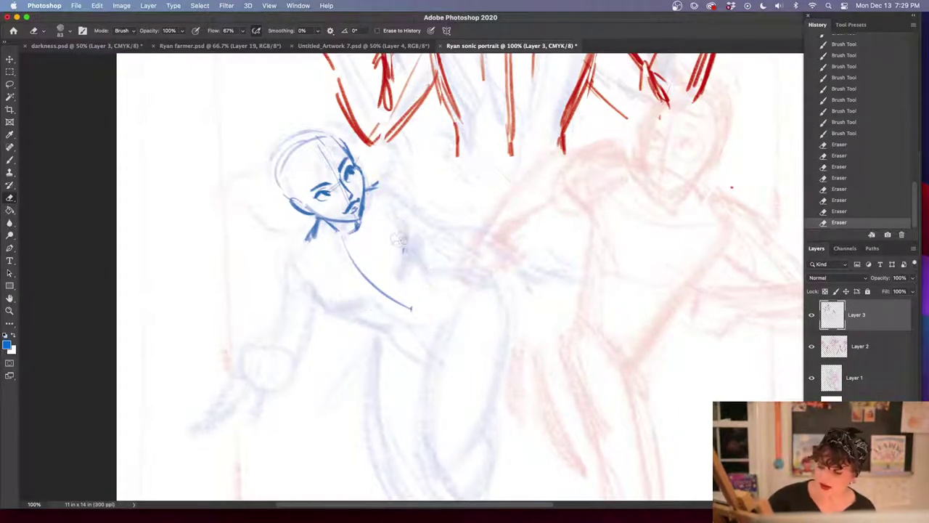
{"action": "left_click_drag", "start_coordinate": [346, 247], "coordinate": [410, 311]}
Brush in a collar curve at the near shoulder, an oval far shoulder and the upper arm hanging from it
{"action": "key", "text": "b"}
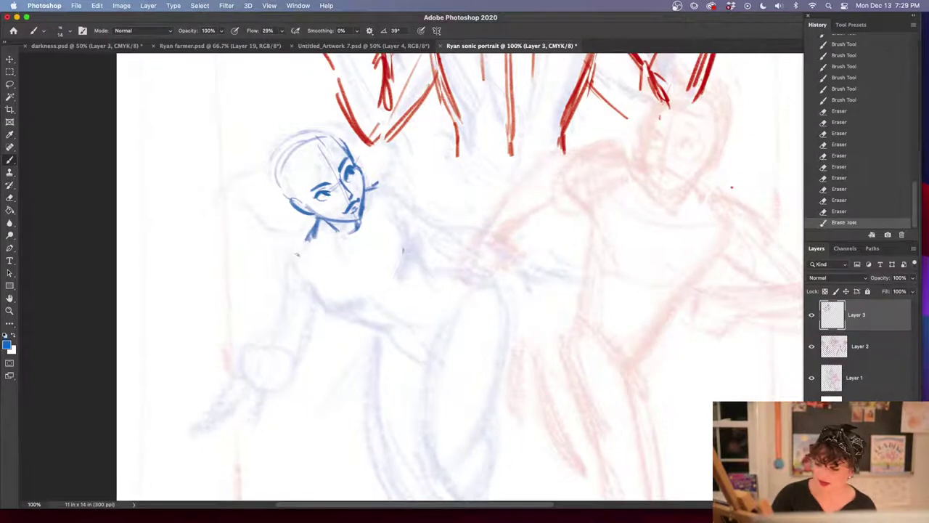
{"action": "left_click_drag", "start_coordinate": [297, 255], "coordinate": [337, 254]}
{"action": "left_click_drag", "start_coordinate": [368, 219], "coordinate": [386, 186]}
{"action": "mouse_move", "coordinate": [377, 216]}
{"action": "left_mouse_down"}
{"action": "mouse_move", "coordinate": [395, 179]}
{"action": "mouse_move", "coordinate": [374, 212]}
{"action": "left_mouse_up"}
{"action": "left_click_drag", "start_coordinate": [385, 185], "coordinate": [411, 225]}
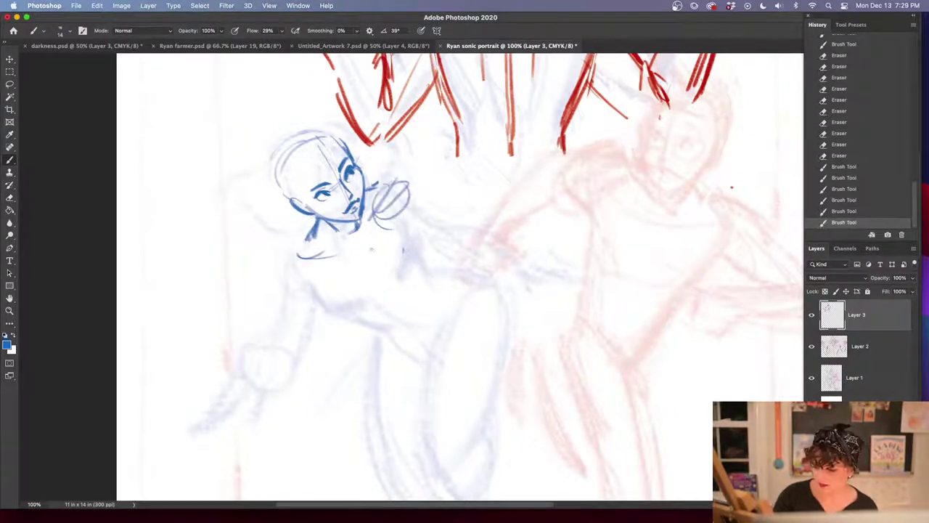
{"action": "mouse_move", "coordinate": [396, 194]}
{"action": "left_mouse_down"}
{"action": "mouse_move", "coordinate": [413, 231]}
{"action": "mouse_move", "coordinate": [400, 290]}
{"action": "left_mouse_up"}
{"action": "left_click_drag", "start_coordinate": [398, 222], "coordinate": [404, 301]}
Draw the near side of the chest curving into the belly, plus the lower back line towards the hip
{"action": "left_click_drag", "start_coordinate": [336, 323], "coordinate": [359, 317]}
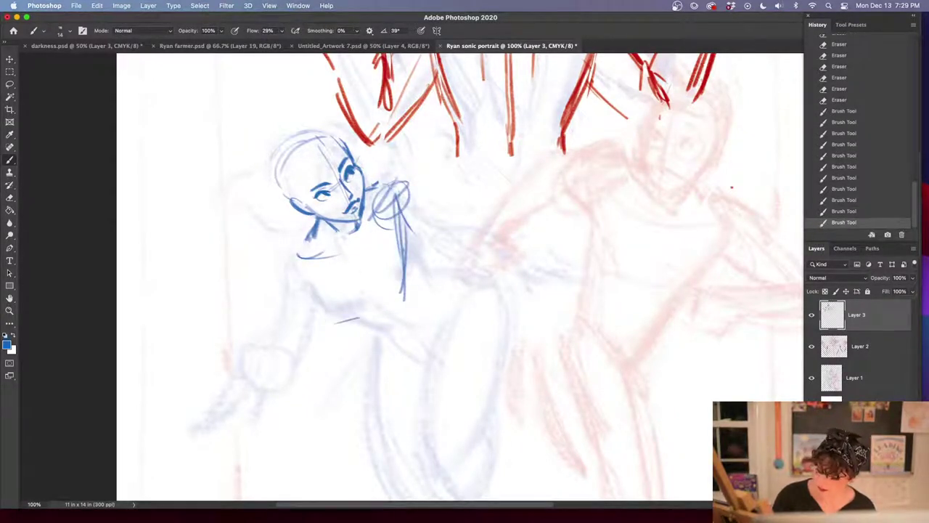
{"action": "left_click_drag", "start_coordinate": [316, 253], "coordinate": [332, 319]}
{"action": "left_click_drag", "start_coordinate": [324, 276], "coordinate": [350, 322]}
{"action": "mouse_move", "coordinate": [318, 234]}
{"action": "left_mouse_down"}
{"action": "mouse_move", "coordinate": [331, 283]}
{"action": "mouse_move", "coordinate": [428, 342]}
{"action": "left_mouse_up"}
{"action": "left_click_drag", "start_coordinate": [411, 276], "coordinate": [489, 288]}
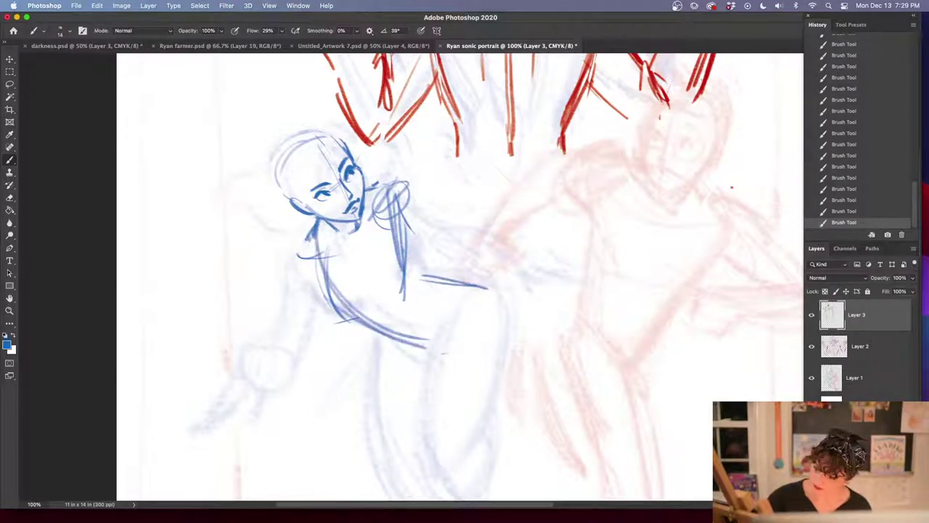
Strengthen the far upper arm and sketch the forearm crossing in front of the chest past the torso
{"action": "left_click_drag", "start_coordinate": [396, 191], "coordinate": [405, 289]}
{"action": "left_click_drag", "start_coordinate": [400, 251], "coordinate": [339, 297]}
{"action": "mouse_move", "coordinate": [263, 295]}
{"action": "left_mouse_down"}
{"action": "mouse_move", "coordinate": [385, 302]}
{"action": "mouse_move", "coordinate": [353, 306]}
{"action": "left_mouse_up"}
{"action": "left_click_drag", "start_coordinate": [391, 184], "coordinate": [374, 295]}
{"action": "mouse_move", "coordinate": [268, 286]}
{"action": "left_mouse_down"}
{"action": "mouse_move", "coordinate": [326, 301]}
{"action": "mouse_move", "coordinate": [347, 324]}
{"action": "left_mouse_up"}
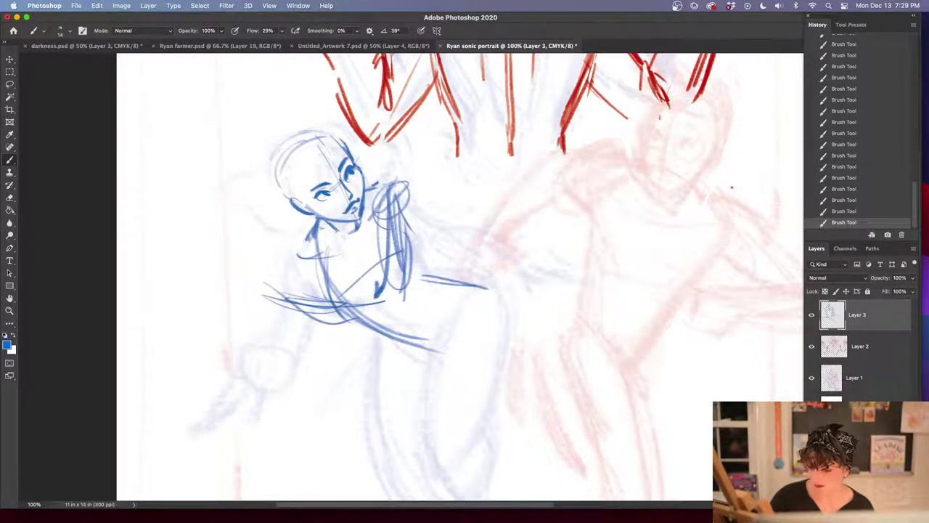
Rough in the near shoulder, darken the chest side and add rounding strokes to the far shoulder
{"action": "left_click_drag", "start_coordinate": [323, 231], "coordinate": [307, 264]}
{"action": "mouse_move", "coordinate": [319, 250]}
{"action": "left_mouse_down"}
{"action": "mouse_move", "coordinate": [304, 282]}
{"action": "mouse_move", "coordinate": [335, 305]}
{"action": "left_mouse_up"}
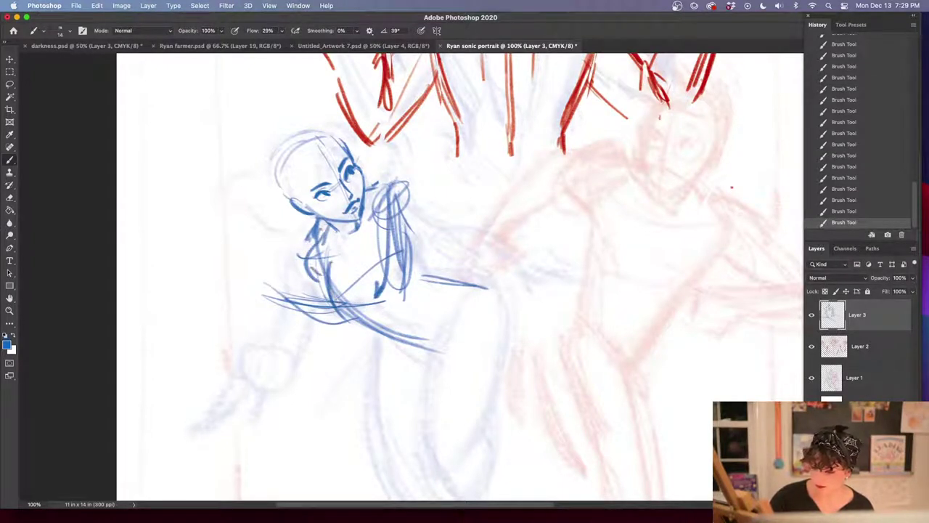
{"action": "mouse_move", "coordinate": [376, 189]}
{"action": "left_mouse_down"}
{"action": "mouse_move", "coordinate": [370, 237]}
{"action": "mouse_move", "coordinate": [332, 241]}
{"action": "mouse_move", "coordinate": [383, 324]}
{"action": "left_mouse_up"}
{"action": "mouse_move", "coordinate": [330, 265]}
{"action": "left_mouse_down"}
{"action": "mouse_move", "coordinate": [378, 337]}
{"action": "mouse_move", "coordinate": [396, 344]}
{"action": "left_mouse_up"}
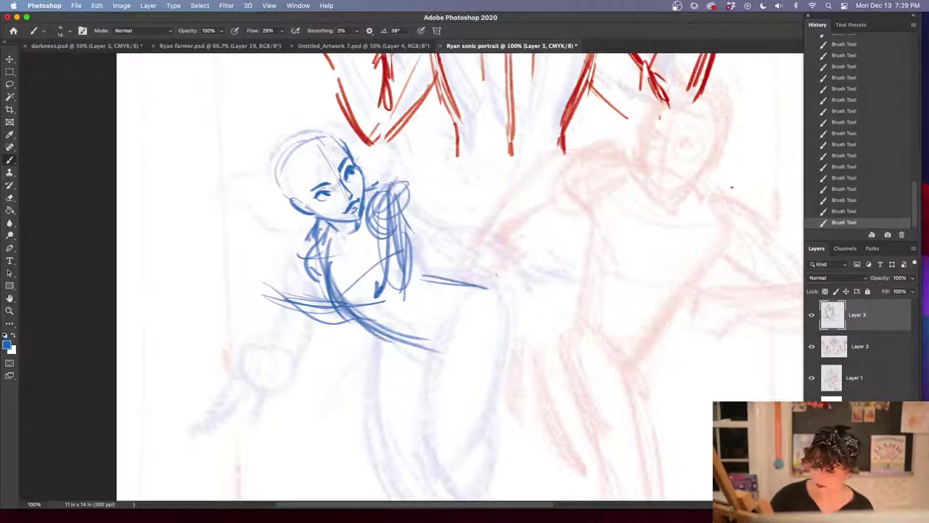
{"action": "key", "text": "v"}
{"action": "left_click_drag", "start_coordinate": [529, 381], "coordinate": [517, 331]}
{"action": "key", "text": "super+z"}
{"action": "key", "text": "super+z"}
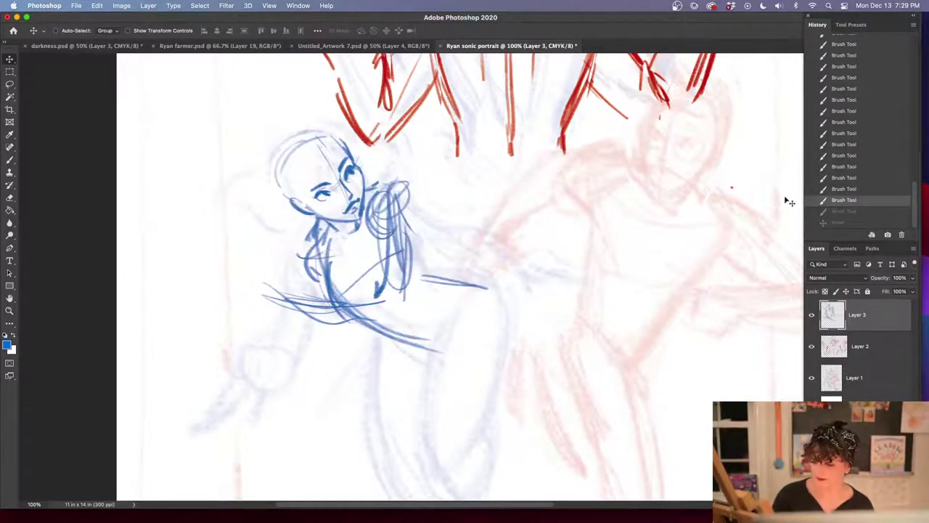
Draw the far side of the torso to the waist and the rounded hip, and start the front thigh
{"action": "left_click_drag", "start_coordinate": [605, 427], "coordinate": [551, 343]}
{"action": "key", "text": "b"}
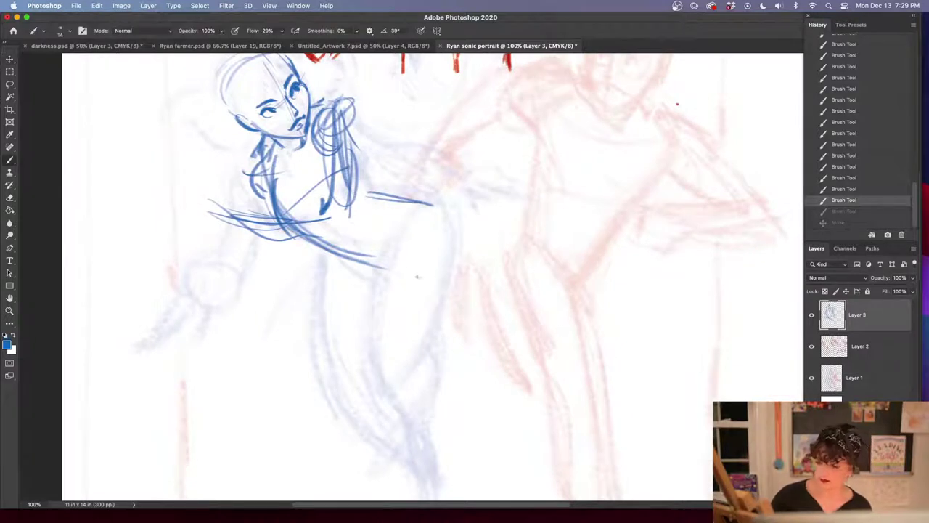
{"action": "mouse_move", "coordinate": [350, 268]}
{"action": "left_mouse_down"}
{"action": "mouse_move", "coordinate": [322, 323]}
{"action": "mouse_move", "coordinate": [341, 279]}
{"action": "left_mouse_up"}
{"action": "left_click_drag", "start_coordinate": [353, 144], "coordinate": [370, 193]}
{"action": "mouse_move", "coordinate": [387, 196]}
{"action": "left_mouse_down"}
{"action": "mouse_move", "coordinate": [437, 207]}
{"action": "mouse_move", "coordinate": [447, 248]}
{"action": "left_mouse_up"}
{"action": "mouse_move", "coordinate": [419, 199]}
{"action": "left_mouse_down"}
{"action": "mouse_move", "coordinate": [467, 241]}
{"action": "mouse_move", "coordinate": [462, 278]}
{"action": "left_mouse_up"}
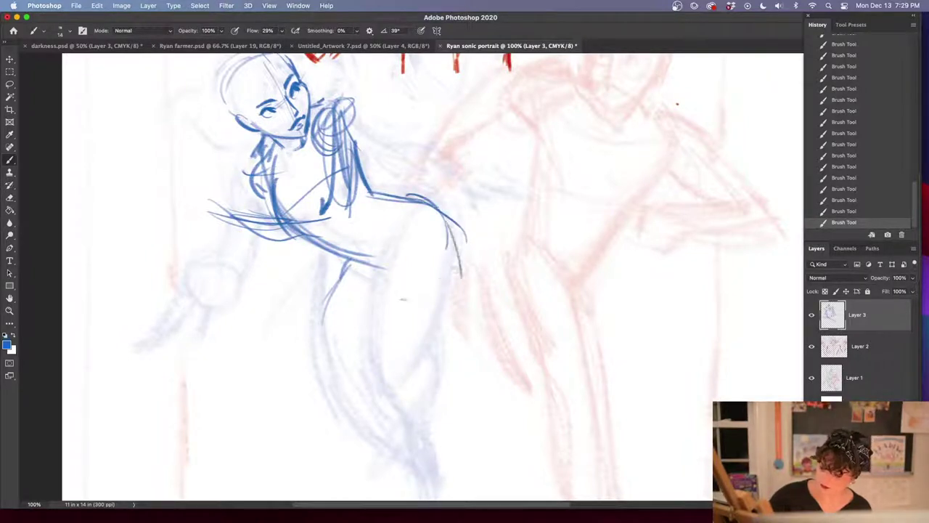
Thicken the front thigh's outer edge and draw the groin and the long inner curve of the rear thigh
{"action": "left_click_drag", "start_coordinate": [405, 272], "coordinate": [425, 303]}
{"action": "left_click_drag", "start_coordinate": [375, 196], "coordinate": [436, 212]}
{"action": "left_click_drag", "start_coordinate": [348, 261], "coordinate": [301, 362]}
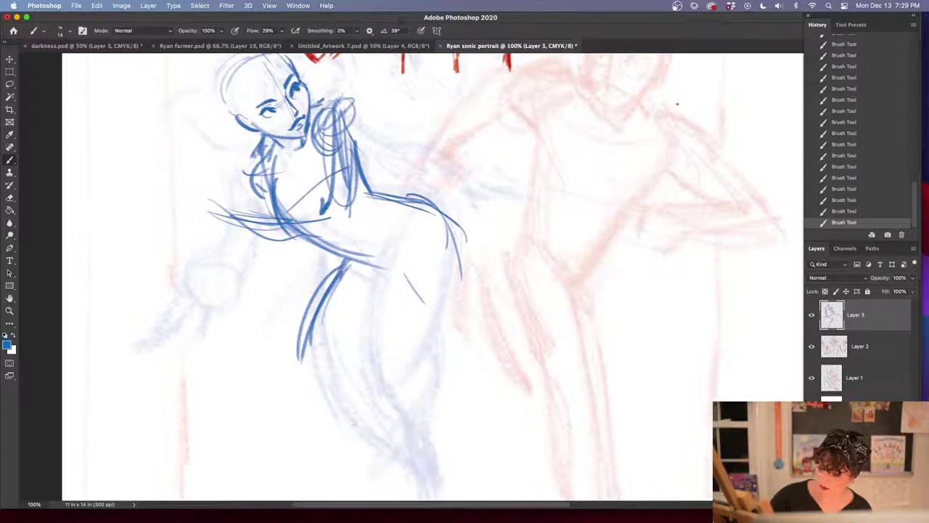
{"action": "left_click_drag", "start_coordinate": [372, 273], "coordinate": [422, 286]}
{"action": "left_click_drag", "start_coordinate": [398, 245], "coordinate": [433, 321]}
{"action": "left_click_drag", "start_coordinate": [398, 204], "coordinate": [438, 324]}
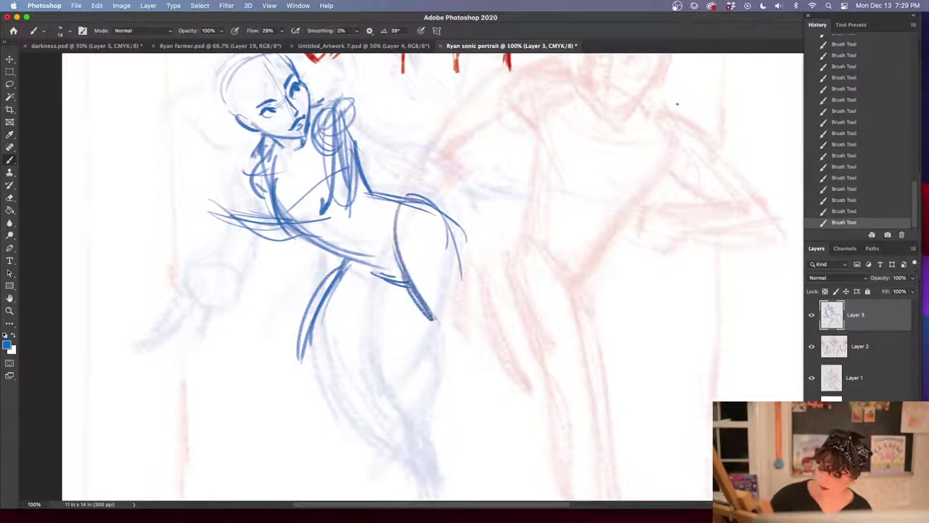
Extend the rear thigh back to a rounded knee and suggest the foreshortened lower leg behind it
{"action": "left_click_drag", "start_coordinate": [440, 208], "coordinate": [490, 327]}
{"action": "left_click_drag", "start_coordinate": [417, 296], "coordinate": [490, 369]}
{"action": "left_click_drag", "start_coordinate": [476, 289], "coordinate": [521, 362]}
{"action": "mouse_move", "coordinate": [459, 353]}
{"action": "left_mouse_down"}
{"action": "mouse_move", "coordinate": [472, 361]}
{"action": "mouse_move", "coordinate": [521, 337]}
{"action": "left_mouse_up"}
{"action": "left_click_drag", "start_coordinate": [518, 327], "coordinate": [537, 359]}
{"action": "left_click_drag", "start_coordinate": [536, 332], "coordinate": [549, 375]}
Draw the back edge of the standing thigh and add short tapering strokes beneath the chest
{"action": "left_click_drag", "start_coordinate": [408, 290], "coordinate": [364, 364]}
{"action": "left_click_drag", "start_coordinate": [412, 291], "coordinate": [350, 392]}
{"action": "left_click_drag", "start_coordinate": [408, 307], "coordinate": [344, 391]}
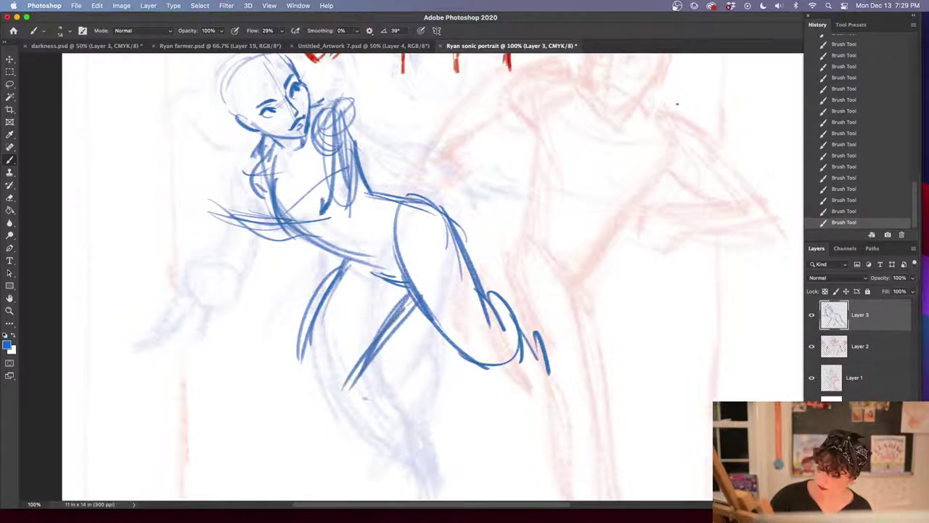
{"action": "key", "text": "space"}
{"action": "left_click_drag", "start_coordinate": [536, 375], "coordinate": [604, 429]}
{"action": "mouse_move", "coordinate": [523, 343]}
{"action": "left_mouse_down"}
{"action": "mouse_move", "coordinate": [532, 295]}
{"action": "mouse_move", "coordinate": [514, 328]}
{"action": "mouse_move", "coordinate": [550, 383]}
{"action": "left_mouse_up"}
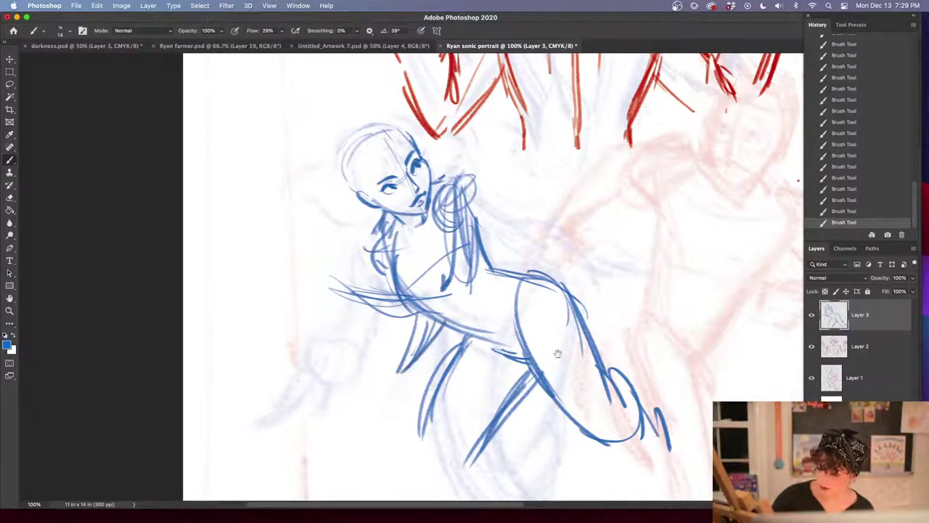
Extend the standing leg through the knee, shin and calf down to the ankle and rough in the foot
{"action": "left_click_drag", "start_coordinate": [485, 364], "coordinate": [425, 222]}
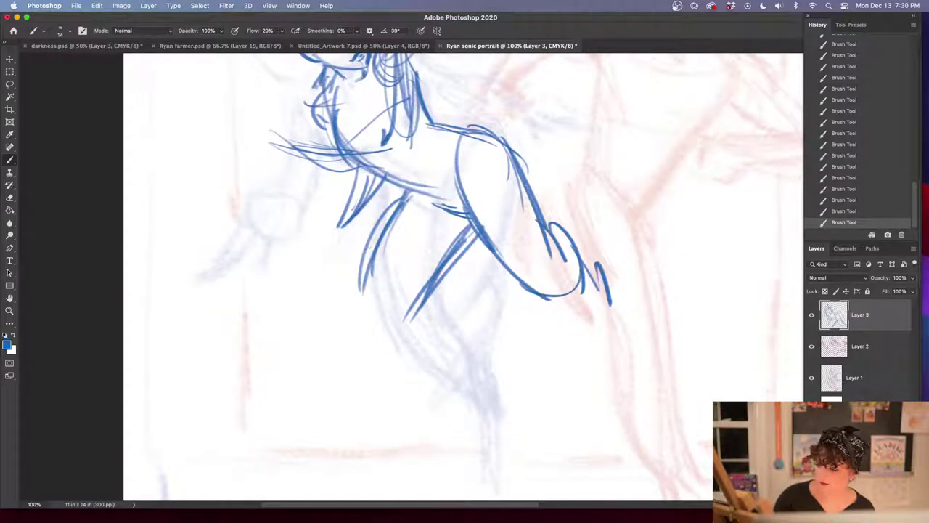
{"action": "key", "text": "super+minus"}
{"action": "scroll", "coordinate": [370, 247], "scroll_direction": "up", "scroll_amount": 4}
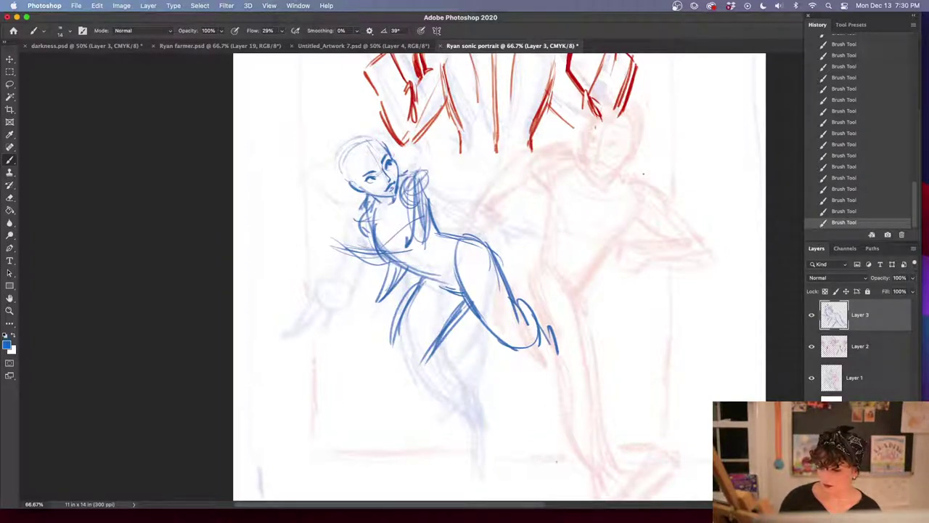
{"action": "mouse_move", "coordinate": [442, 288]}
{"action": "left_mouse_down"}
{"action": "mouse_move", "coordinate": [399, 372]}
{"action": "mouse_move", "coordinate": [383, 479]}
{"action": "left_mouse_up"}
{"action": "left_click_drag", "start_coordinate": [549, 372], "coordinate": [536, 315]}
{"action": "left_click_drag", "start_coordinate": [398, 243], "coordinate": [376, 321]}
{"action": "left_click_drag", "start_coordinate": [452, 251], "coordinate": [386, 401]}
{"action": "mouse_move", "coordinate": [377, 315]}
{"action": "left_mouse_down"}
{"action": "mouse_move", "coordinate": [363, 417]}
{"action": "mouse_move", "coordinate": [357, 427]}
{"action": "mouse_move", "coordinate": [331, 427]}
{"action": "left_mouse_up"}
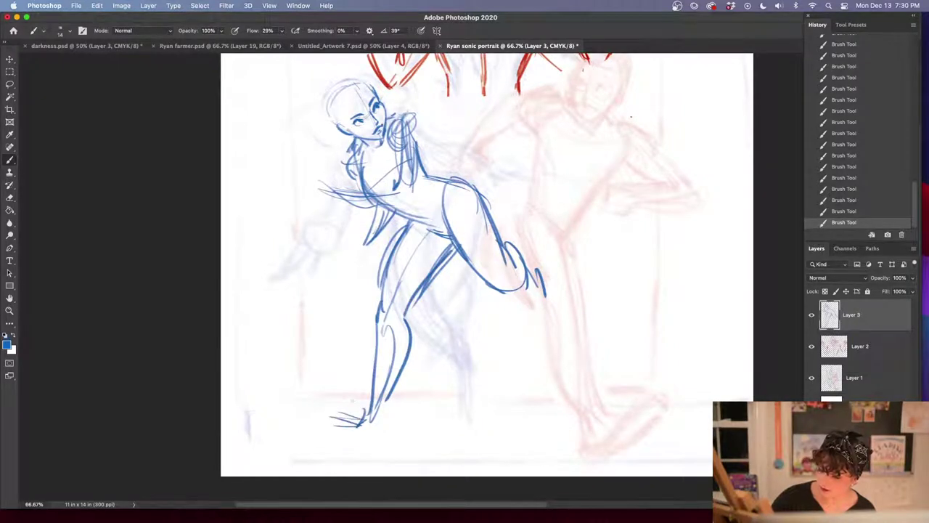
Define the standing leg's ankle and heel and build up the pointed foot with layered strokes
{"action": "mouse_move", "coordinate": [376, 379]}
{"action": "left_mouse_down"}
{"action": "mouse_move", "coordinate": [339, 417]}
{"action": "mouse_move", "coordinate": [313, 404]}
{"action": "mouse_move", "coordinate": [377, 425]}
{"action": "left_mouse_up"}
{"action": "left_click_drag", "start_coordinate": [392, 391], "coordinate": [369, 433]}
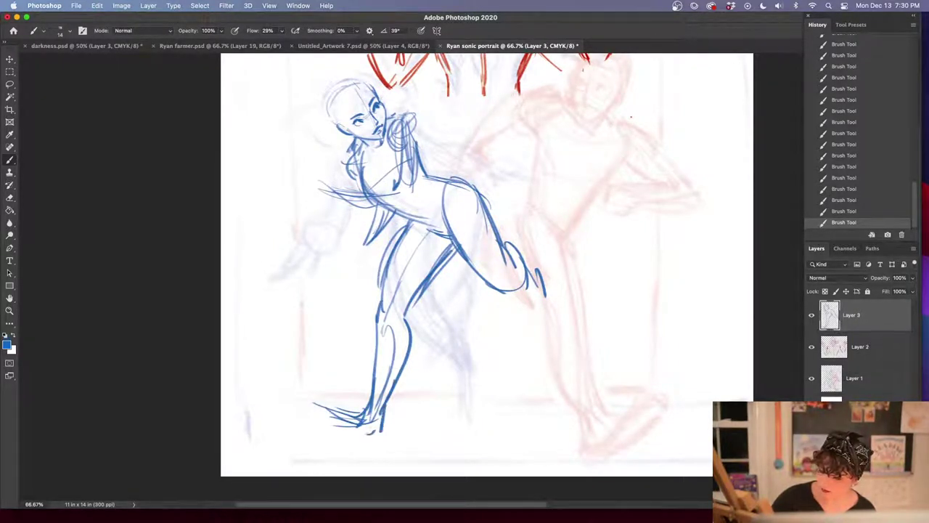
{"action": "mouse_move", "coordinate": [372, 395]}
{"action": "left_mouse_down"}
{"action": "mouse_move", "coordinate": [359, 412]}
{"action": "mouse_move", "coordinate": [306, 396]}
{"action": "left_mouse_up"}
{"action": "mouse_move", "coordinate": [308, 397]}
{"action": "left_mouse_down"}
{"action": "mouse_move", "coordinate": [375, 431]}
{"action": "mouse_move", "coordinate": [345, 412]}
{"action": "left_mouse_up"}
{"action": "left_click_drag", "start_coordinate": [323, 402], "coordinate": [356, 426]}
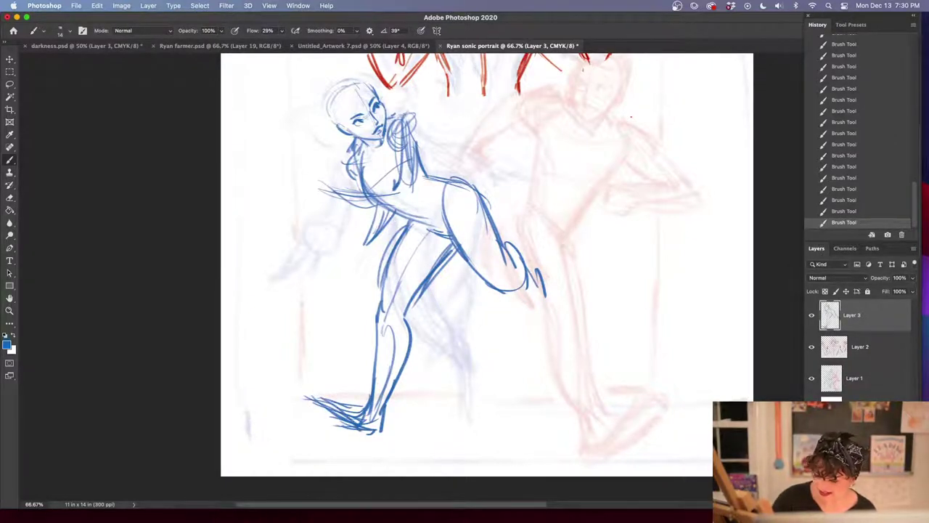
Add contour strokes to the rear thigh and bent knee, and sketch an alternative lower-leg line behind the standing calf
{"action": "left_click_drag", "start_coordinate": [524, 251], "coordinate": [539, 279]}
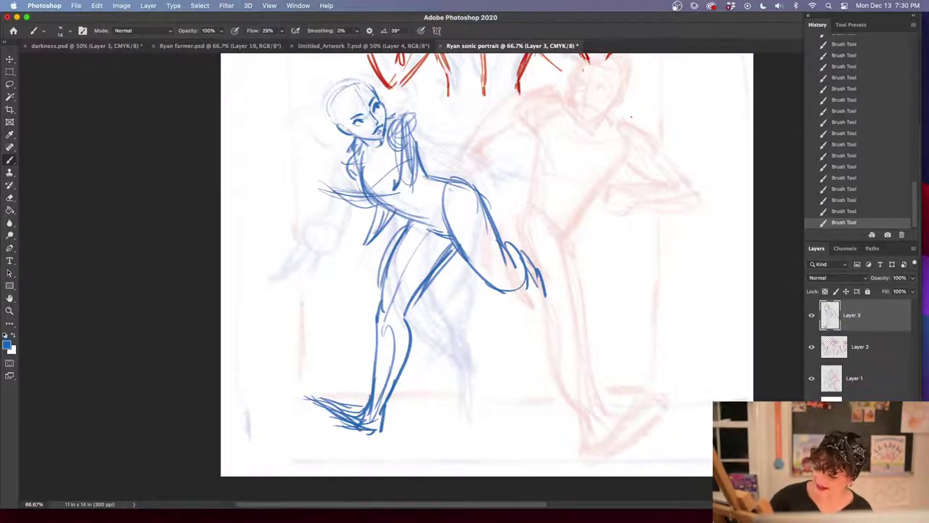
{"action": "mouse_move", "coordinate": [453, 196]}
{"action": "left_mouse_down"}
{"action": "mouse_move", "coordinate": [501, 280]}
{"action": "mouse_move", "coordinate": [539, 306]}
{"action": "left_mouse_up"}
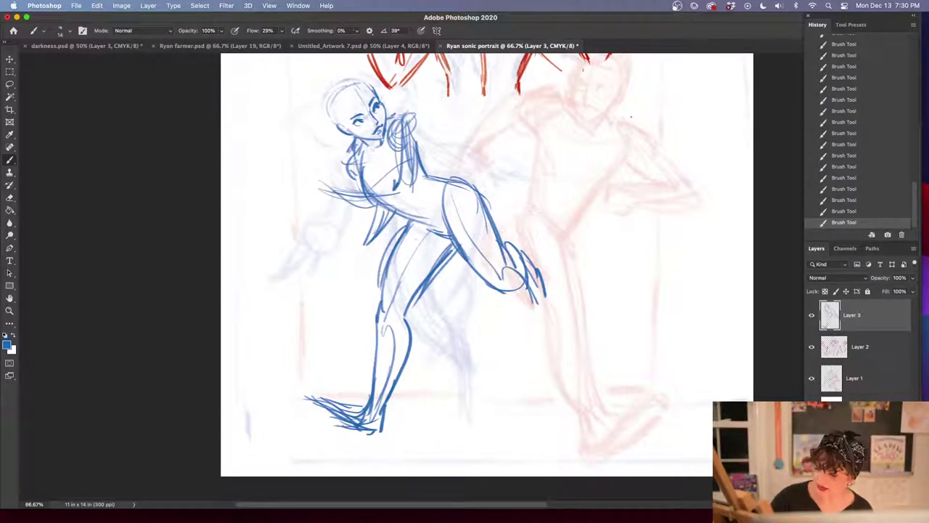
{"action": "left_click_drag", "start_coordinate": [413, 237], "coordinate": [439, 363]}
{"action": "left_click_drag", "start_coordinate": [432, 341], "coordinate": [472, 403]}
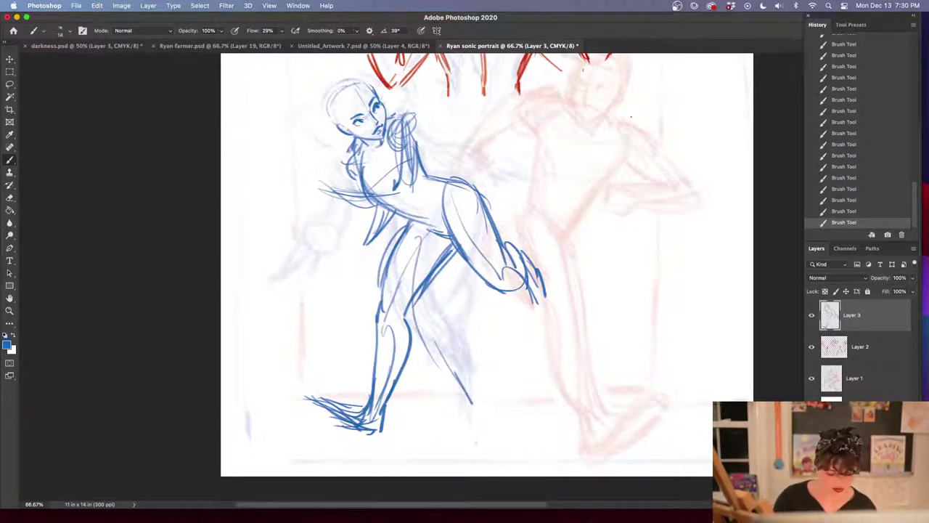
Lasso the whole standing leg, delete it from the layer and clear the selection
{"action": "key", "text": "l"}
{"action": "mouse_move", "coordinate": [460, 276]}
{"action": "left_mouse_down"}
{"action": "mouse_move", "coordinate": [346, 294]}
{"action": "mouse_move", "coordinate": [501, 387]}
{"action": "mouse_move", "coordinate": [485, 341]}
{"action": "left_mouse_up"}
{"action": "key", "text": "Delete"}
{"action": "key", "text": "ctrl+d"}
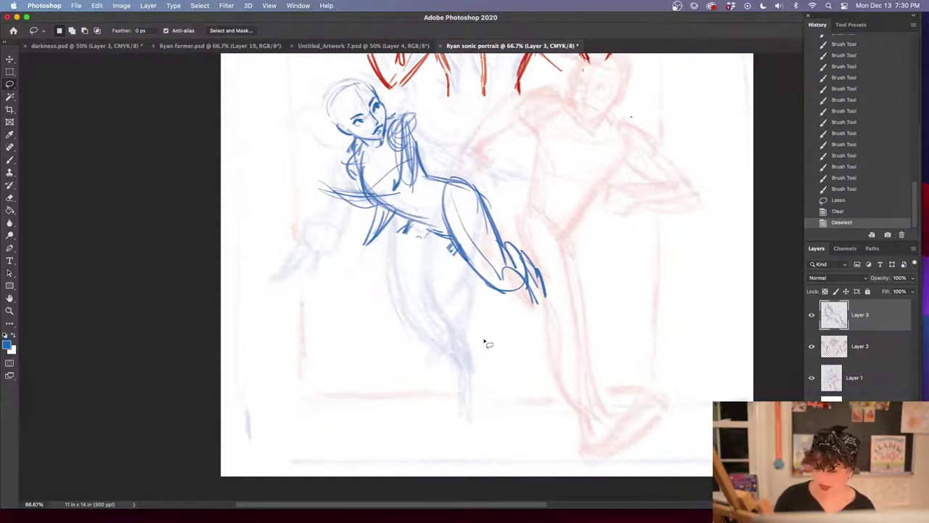
Redraw the blue figure's standing leg with the brush, from the hip through the thigh and knee to the calf
{"action": "mouse_move", "coordinate": [520, 346]}
{"action": "left_mouse_down"}
{"action": "mouse_move", "coordinate": [559, 474]}
{"action": "mouse_move", "coordinate": [515, 353]}
{"action": "left_mouse_up"}
{"action": "key", "text": "b"}
{"action": "mouse_move", "coordinate": [408, 258]}
{"action": "left_mouse_down"}
{"action": "mouse_move", "coordinate": [405, 298]}
{"action": "mouse_move", "coordinate": [425, 350]}
{"action": "mouse_move", "coordinate": [413, 339]}
{"action": "left_mouse_up"}
{"action": "left_click_drag", "start_coordinate": [395, 280], "coordinate": [420, 355]}
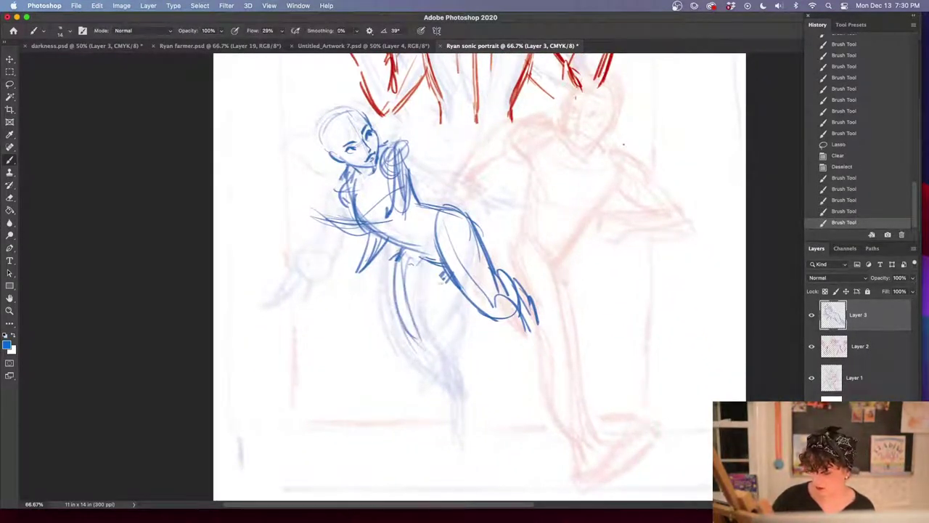
{"action": "left_click_drag", "start_coordinate": [443, 269], "coordinate": [440, 355]}
{"action": "left_click_drag", "start_coordinate": [441, 265], "coordinate": [433, 334]}
{"action": "left_click_drag", "start_coordinate": [435, 284], "coordinate": [445, 351]}
{"action": "left_click_drag", "start_coordinate": [448, 348], "coordinate": [459, 424]}
{"action": "left_click_drag", "start_coordinate": [465, 380], "coordinate": [441, 456]}
{"action": "left_click_drag", "start_coordinate": [439, 339], "coordinate": [416, 434]}
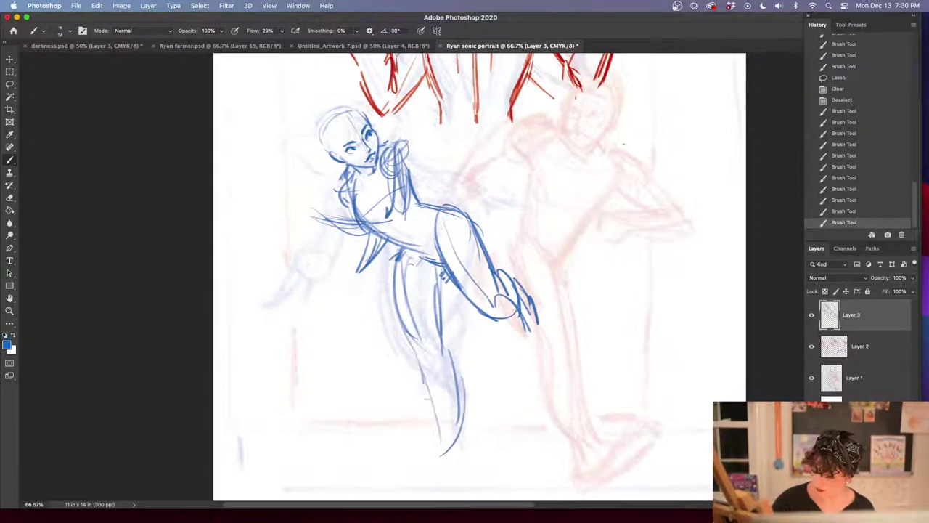
Sketch the standing leg's foot and heel, and try a bent lower leg trailing behind the knee
{"action": "mouse_move", "coordinate": [435, 384]}
{"action": "left_mouse_down"}
{"action": "mouse_move", "coordinate": [432, 451]}
{"action": "mouse_move", "coordinate": [403, 467]}
{"action": "mouse_move", "coordinate": [448, 474]}
{"action": "left_mouse_up"}
{"action": "left_click_drag", "start_coordinate": [454, 423], "coordinate": [449, 476]}
{"action": "left_click_drag", "start_coordinate": [436, 260], "coordinate": [463, 343]}
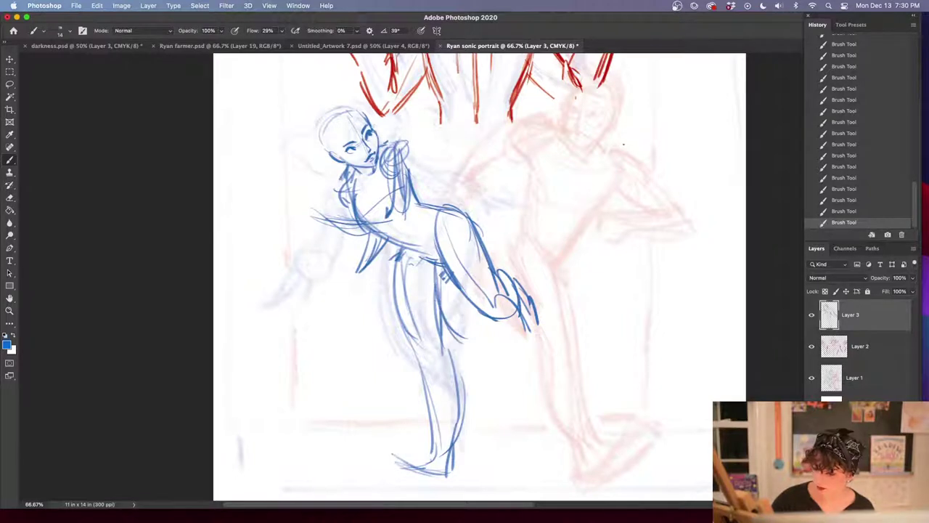
{"action": "left_click_drag", "start_coordinate": [470, 228], "coordinate": [478, 315]}
{"action": "mouse_move", "coordinate": [474, 273]}
{"action": "left_mouse_down"}
{"action": "mouse_move", "coordinate": [491, 353]}
{"action": "mouse_move", "coordinate": [479, 376]}
{"action": "left_mouse_up"}
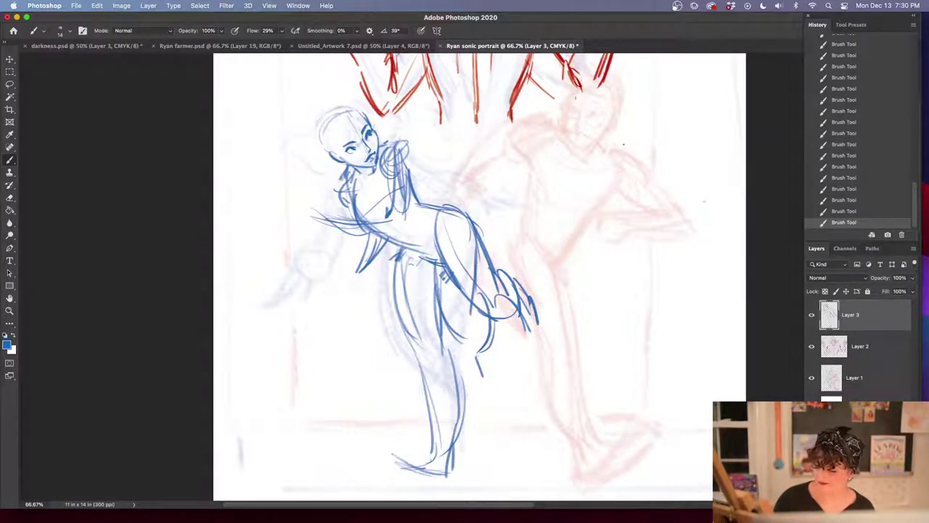
Erase around the neck, then lasso and delete the blue figure's whole body below the head and clear the selection
{"action": "key", "text": "e"}
{"action": "mouse_move", "coordinate": [389, 135]}
{"action": "left_mouse_down"}
{"action": "mouse_move", "coordinate": [398, 140]}
{"action": "mouse_move", "coordinate": [385, 153]}
{"action": "mouse_move", "coordinate": [396, 138]}
{"action": "mouse_move", "coordinate": [311, 397]}
{"action": "mouse_move", "coordinate": [572, 267]}
{"action": "mouse_move", "coordinate": [498, 149]}
{"action": "left_mouse_up"}
{"action": "key", "text": "l"}
{"action": "key", "text": "Delete"}
{"action": "key", "text": "super+d"}
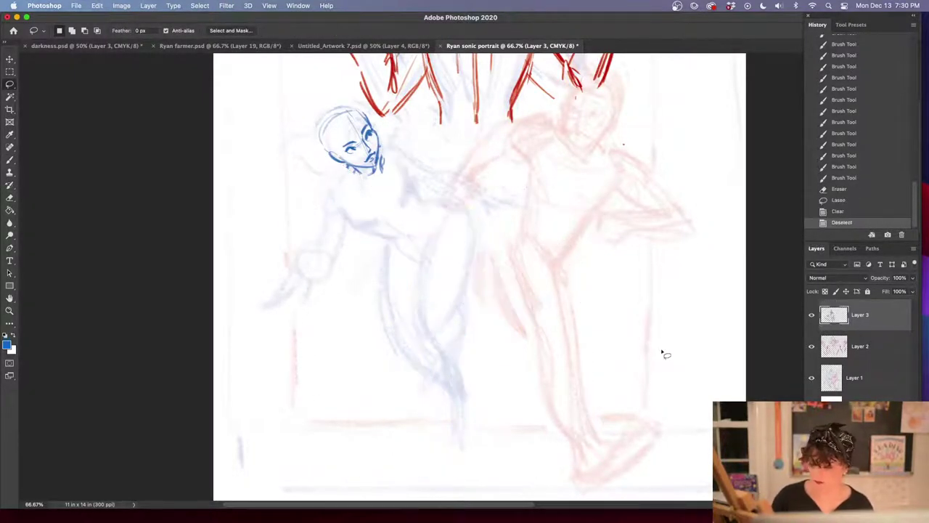
Draw the neck, the rounded shoulder and the curved front side of the torso beneath the blue head
{"action": "key", "text": "b"}
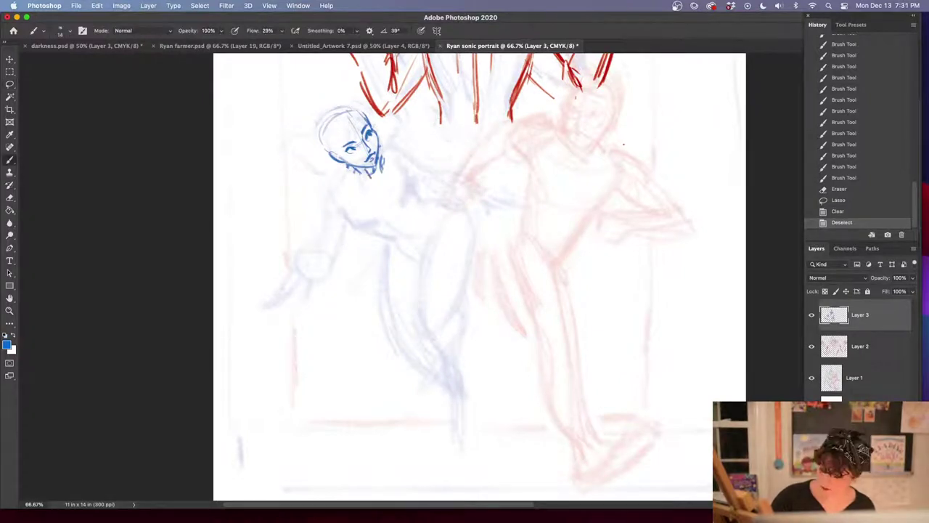
{"action": "mouse_move", "coordinate": [366, 167]}
{"action": "left_mouse_down"}
{"action": "mouse_move", "coordinate": [372, 177]}
{"action": "mouse_move", "coordinate": [359, 172]}
{"action": "left_mouse_up"}
{"action": "left_click_drag", "start_coordinate": [359, 172], "coordinate": [339, 195]}
{"action": "mouse_move", "coordinate": [340, 181]}
{"action": "left_mouse_down"}
{"action": "mouse_move", "coordinate": [349, 205]}
{"action": "mouse_move", "coordinate": [326, 199]}
{"action": "mouse_move", "coordinate": [347, 190]}
{"action": "left_mouse_up"}
{"action": "left_click_drag", "start_coordinate": [348, 181], "coordinate": [360, 219]}
{"action": "left_click_drag", "start_coordinate": [353, 210], "coordinate": [397, 241]}
Add the far shoulder line, the back and waist, and round out the hip and lower belly
{"action": "left_click_drag", "start_coordinate": [383, 161], "coordinate": [408, 167]}
{"action": "mouse_move", "coordinate": [411, 169]}
{"action": "left_mouse_down"}
{"action": "mouse_move", "coordinate": [436, 225]}
{"action": "mouse_move", "coordinate": [419, 200]}
{"action": "left_mouse_up"}
{"action": "left_click_drag", "start_coordinate": [380, 232], "coordinate": [417, 247]}
{"action": "left_click_drag", "start_coordinate": [430, 211], "coordinate": [466, 212]}
{"action": "mouse_move", "coordinate": [433, 207]}
{"action": "left_mouse_down"}
{"action": "mouse_move", "coordinate": [479, 238]}
{"action": "mouse_move", "coordinate": [471, 268]}
{"action": "left_mouse_up"}
{"action": "left_click_drag", "start_coordinate": [393, 239], "coordinate": [440, 269]}
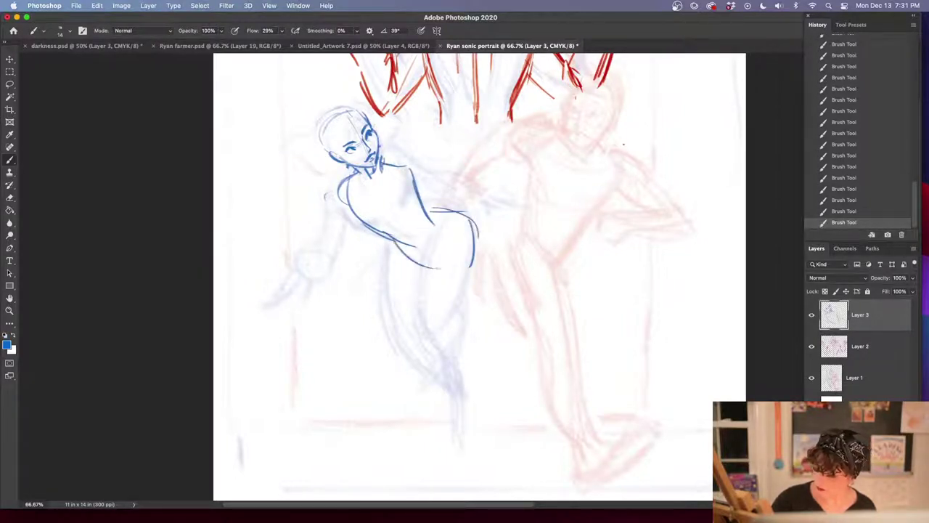
Sketch the thigh and a trailing lower leg, and step back in the history to remove the lower-leg strokes
{"action": "mouse_move", "coordinate": [442, 211]}
{"action": "left_mouse_down"}
{"action": "mouse_move", "coordinate": [436, 272]}
{"action": "mouse_move", "coordinate": [465, 271]}
{"action": "mouse_move", "coordinate": [463, 292]}
{"action": "left_mouse_up"}
{"action": "mouse_move", "coordinate": [429, 254]}
{"action": "left_mouse_down"}
{"action": "mouse_move", "coordinate": [417, 317]}
{"action": "mouse_move", "coordinate": [409, 308]}
{"action": "left_mouse_up"}
{"action": "mouse_move", "coordinate": [477, 273]}
{"action": "left_mouse_down"}
{"action": "mouse_move", "coordinate": [444, 319]}
{"action": "mouse_move", "coordinate": [406, 411]}
{"action": "left_mouse_up"}
{"action": "left_click_drag", "start_coordinate": [405, 261], "coordinate": [420, 289]}
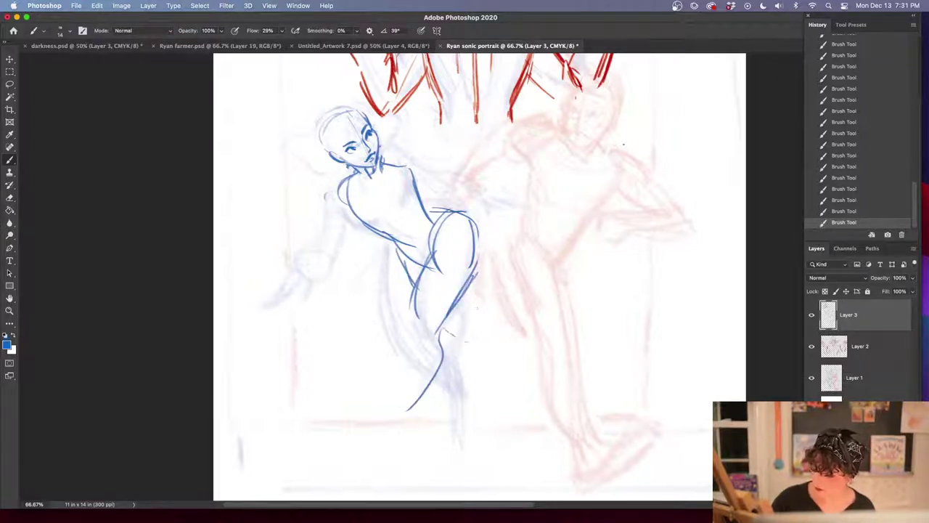
{"action": "left_click_drag", "start_coordinate": [443, 331], "coordinate": [469, 345]}
{"action": "left_click_drag", "start_coordinate": [462, 301], "coordinate": [476, 316]}
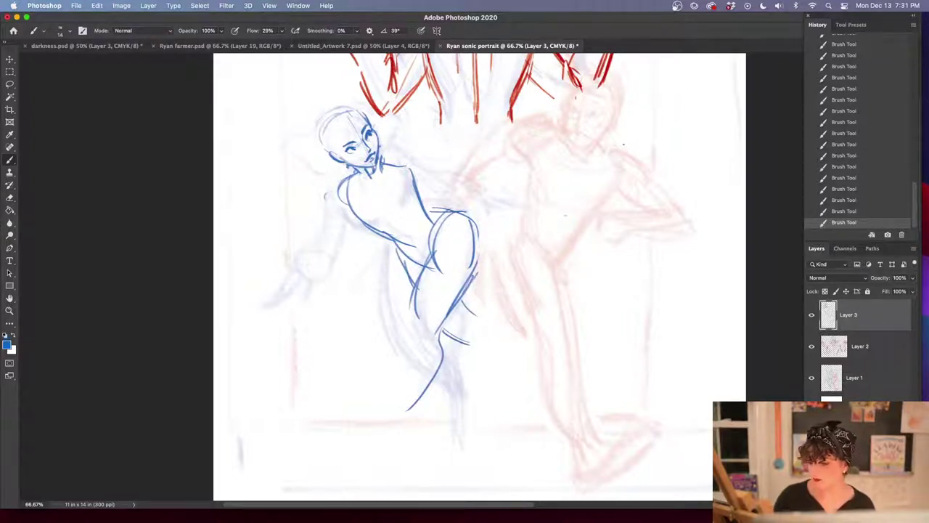
{"action": "left_click", "coordinate": [880, 156]}
{"action": "left_click", "coordinate": [871, 123]}
Sketch the second thigh behind the first and add inner contour lines across the front thigh
{"action": "left_click_drag", "start_coordinate": [402, 252], "coordinate": [401, 306]}
{"action": "left_click_drag", "start_coordinate": [399, 251], "coordinate": [395, 324]}
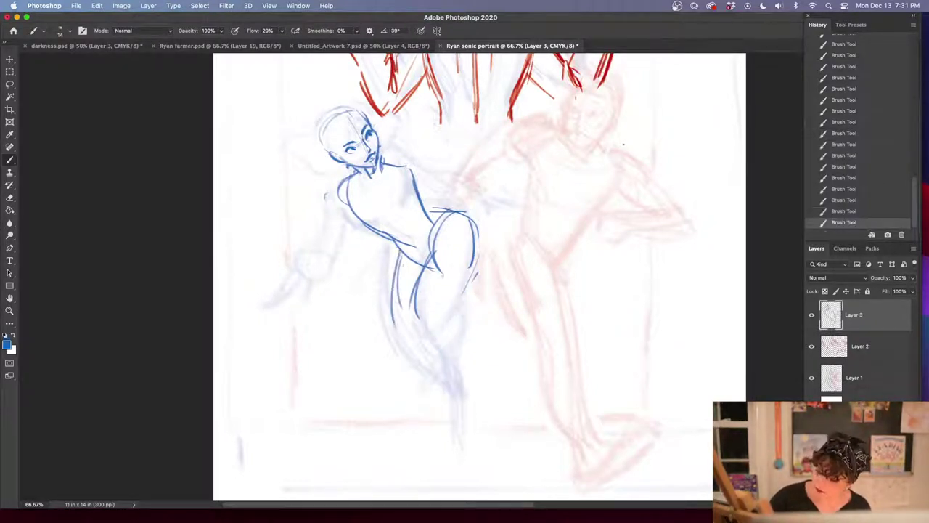
{"action": "left_click_drag", "start_coordinate": [458, 222], "coordinate": [417, 320]}
{"action": "left_click_drag", "start_coordinate": [440, 273], "coordinate": [419, 292]}
{"action": "left_click_drag", "start_coordinate": [405, 334], "coordinate": [409, 346]}
{"action": "left_click_drag", "start_coordinate": [429, 259], "coordinate": [404, 296]}
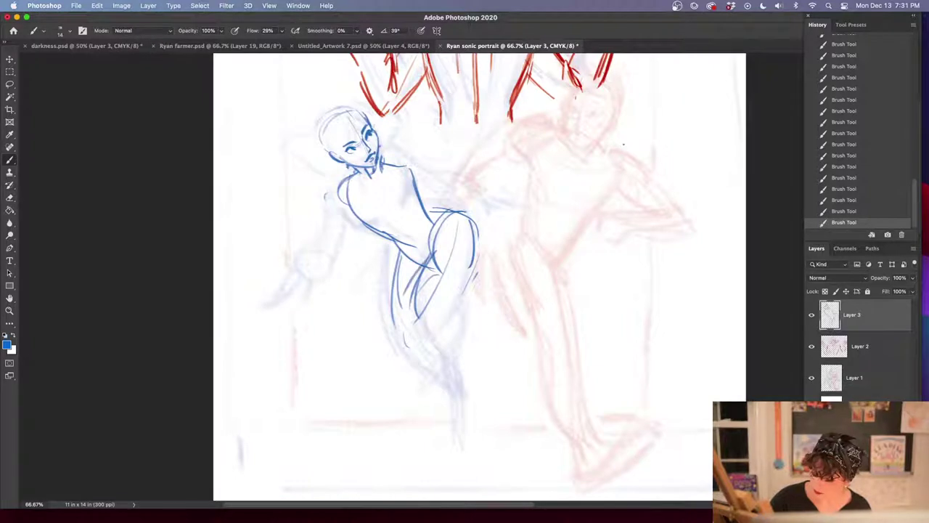
Strengthen both edges of the front thigh and bring the lines through the knee into the upper calf
{"action": "left_click_drag", "start_coordinate": [434, 228], "coordinate": [400, 339]}
{"action": "left_click_drag", "start_coordinate": [478, 250], "coordinate": [442, 310]}
{"action": "left_click_drag", "start_coordinate": [474, 217], "coordinate": [440, 322]}
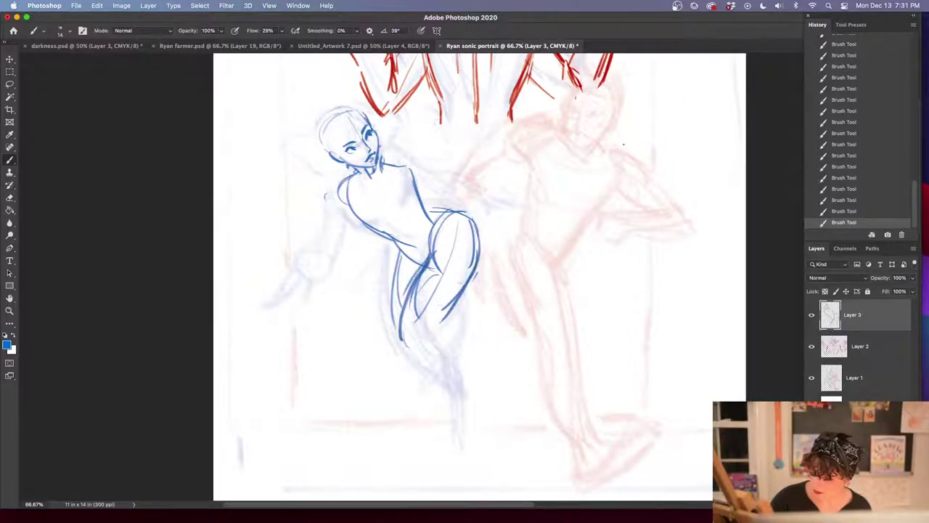
{"action": "mouse_move", "coordinate": [474, 270]}
{"action": "left_mouse_down"}
{"action": "mouse_move", "coordinate": [432, 327]}
{"action": "mouse_move", "coordinate": [426, 382]}
{"action": "left_mouse_up"}
{"action": "left_click_drag", "start_coordinate": [398, 341], "coordinate": [410, 400]}
{"action": "left_click_drag", "start_coordinate": [443, 336], "coordinate": [466, 346]}
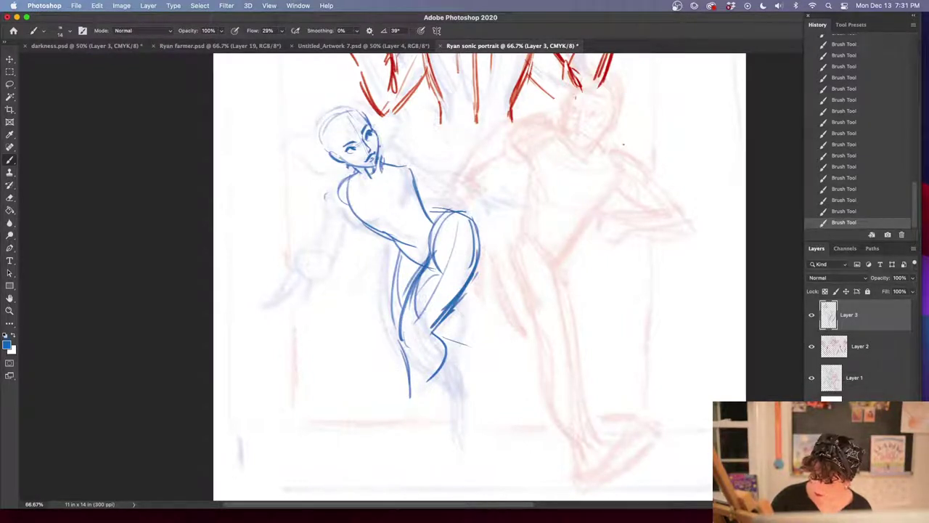
Taper the supporting leg's shin and calf down to the ankle with layered strokes
{"action": "mouse_move", "coordinate": [405, 327]}
{"action": "left_mouse_down"}
{"action": "mouse_move", "coordinate": [408, 421]}
{"action": "mouse_move", "coordinate": [400, 446]}
{"action": "left_mouse_up"}
{"action": "left_click_drag", "start_coordinate": [445, 339], "coordinate": [415, 430]}
{"action": "left_click_drag", "start_coordinate": [440, 374], "coordinate": [410, 428]}
{"action": "left_click_drag", "start_coordinate": [437, 324], "coordinate": [404, 440]}
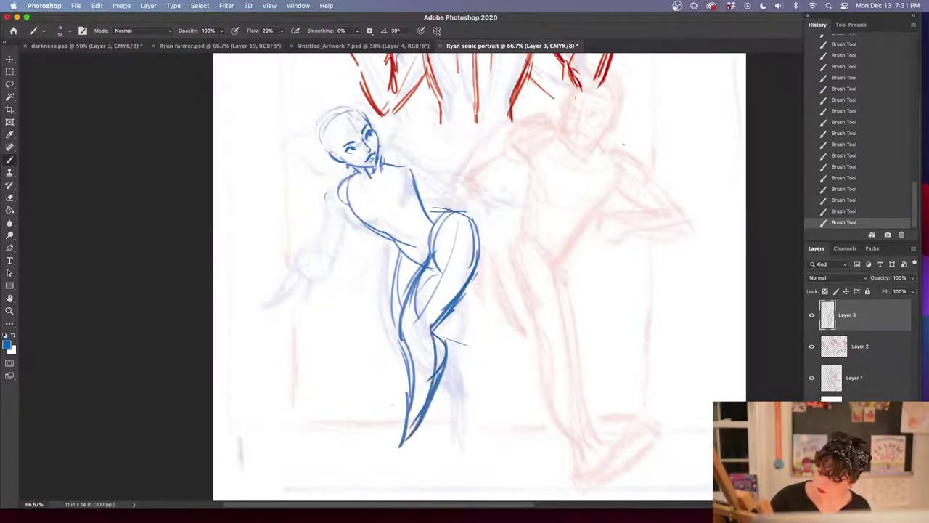
{"action": "left_click_drag", "start_coordinate": [407, 347], "coordinate": [392, 436]}
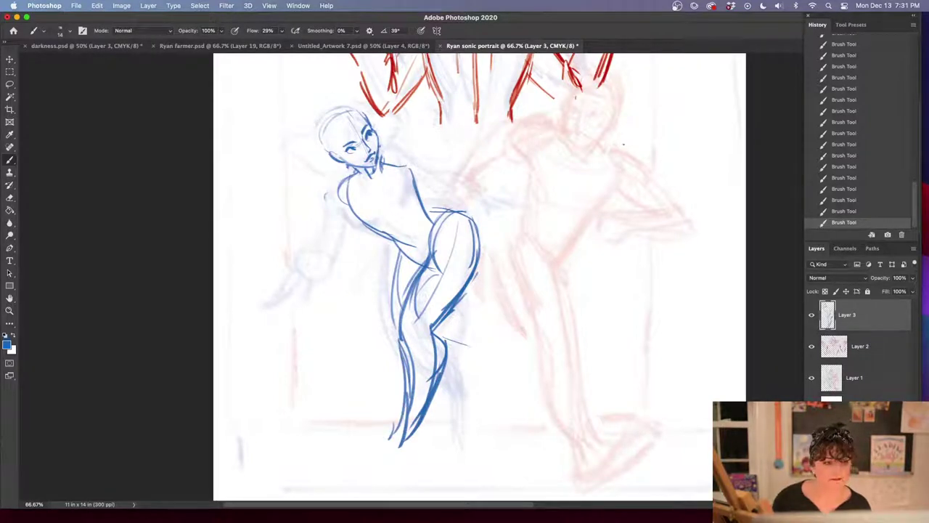
Draw the supporting leg's long foot and heel, and add a short crease at the hip
{"action": "key", "text": "shift+Tab"}
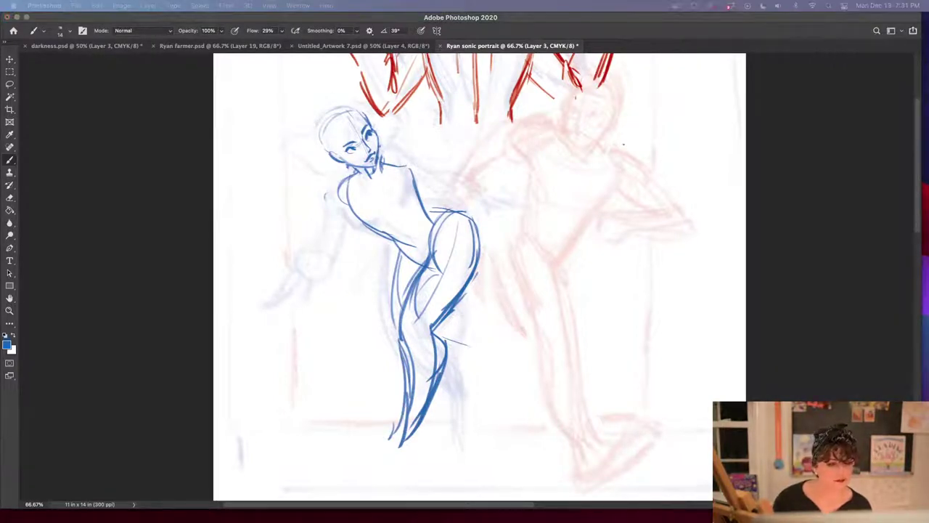
{"action": "key", "text": "shift+Tab"}
{"action": "mouse_move", "coordinate": [412, 431]}
{"action": "left_mouse_down"}
{"action": "mouse_move", "coordinate": [410, 456]}
{"action": "mouse_move", "coordinate": [385, 457]}
{"action": "mouse_move", "coordinate": [345, 419]}
{"action": "mouse_move", "coordinate": [392, 456]}
{"action": "mouse_move", "coordinate": [416, 457]}
{"action": "left_mouse_up"}
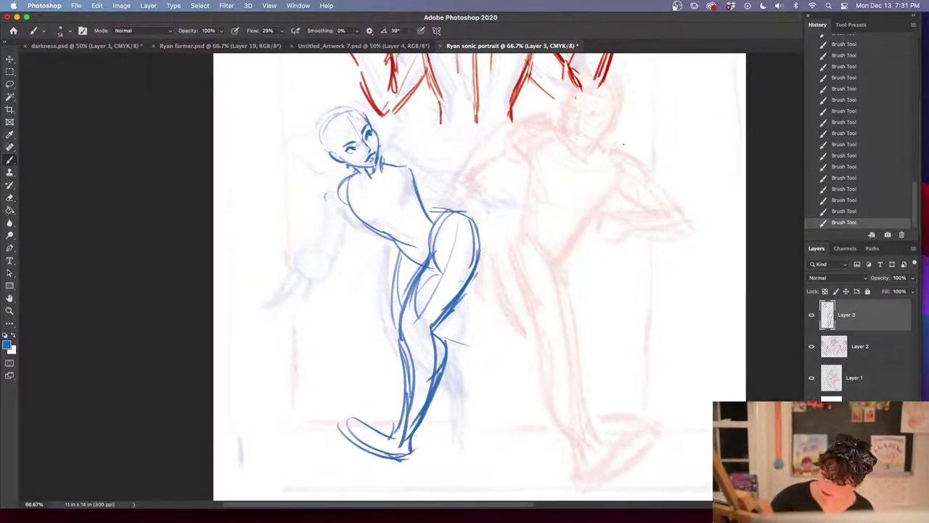
{"action": "left_click_drag", "start_coordinate": [426, 219], "coordinate": [448, 224]}
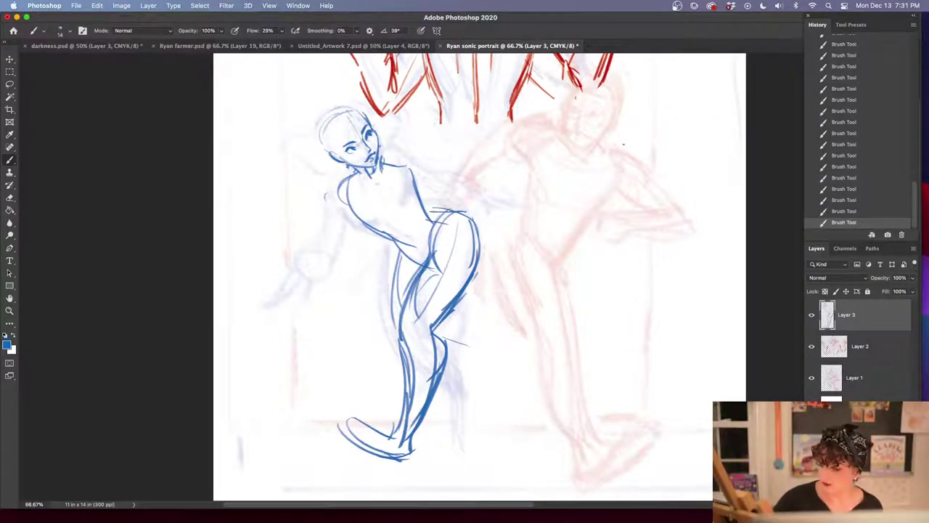
Sketch the bent arm with a raised fist, rough in the opposite upper arm, and darken the outer hip
{"action": "mouse_move", "coordinate": [331, 193]}
{"action": "left_mouse_down"}
{"action": "mouse_move", "coordinate": [291, 250]}
{"action": "mouse_move", "coordinate": [365, 243]}
{"action": "left_mouse_up"}
{"action": "mouse_move", "coordinate": [291, 234]}
{"action": "left_mouse_down"}
{"action": "mouse_move", "coordinate": [324, 206]}
{"action": "mouse_move", "coordinate": [296, 217]}
{"action": "left_mouse_up"}
{"action": "mouse_move", "coordinate": [328, 186]}
{"action": "left_mouse_down"}
{"action": "mouse_move", "coordinate": [304, 223]}
{"action": "mouse_move", "coordinate": [310, 210]}
{"action": "mouse_move", "coordinate": [325, 219]}
{"action": "left_mouse_up"}
{"action": "left_click_drag", "start_coordinate": [418, 173], "coordinate": [445, 185]}
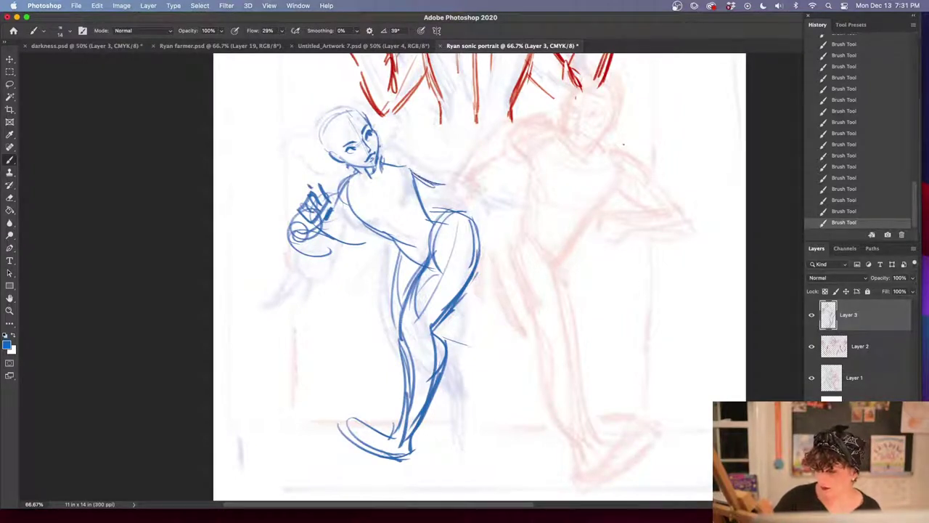
{"action": "mouse_move", "coordinate": [364, 164]}
{"action": "left_mouse_down"}
{"action": "mouse_move", "coordinate": [321, 209]}
{"action": "mouse_move", "coordinate": [416, 162]}
{"action": "mouse_move", "coordinate": [454, 173]}
{"action": "mouse_move", "coordinate": [479, 258]}
{"action": "left_mouse_up"}
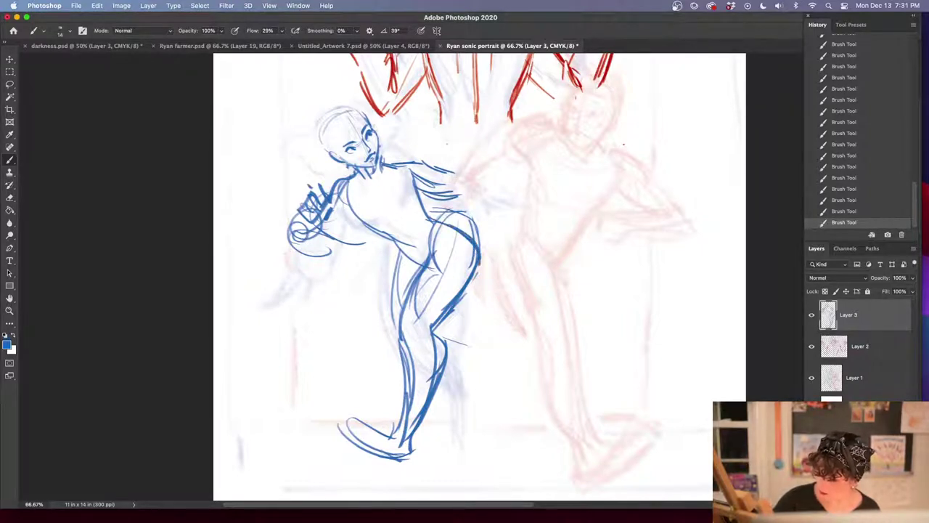
Reinforce the hip and belly contours and add a small mark behind the knee
{"action": "mouse_move", "coordinate": [441, 223]}
{"action": "left_mouse_down"}
{"action": "mouse_move", "coordinate": [471, 246]}
{"action": "mouse_move", "coordinate": [458, 293]}
{"action": "left_mouse_up"}
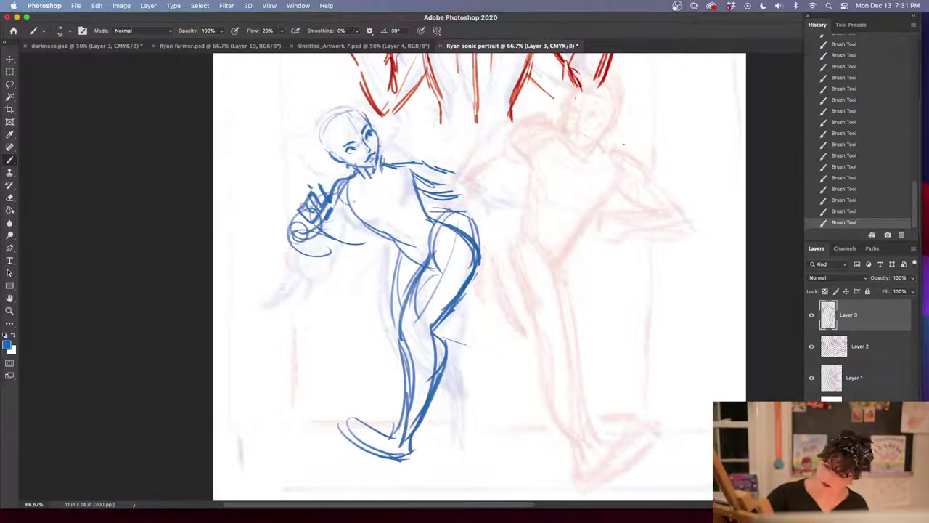
{"action": "mouse_move", "coordinate": [354, 193]}
{"action": "left_mouse_down"}
{"action": "mouse_move", "coordinate": [372, 225]}
{"action": "mouse_move", "coordinate": [421, 257]}
{"action": "left_mouse_up"}
{"action": "left_click_drag", "start_coordinate": [375, 225], "coordinate": [406, 254]}
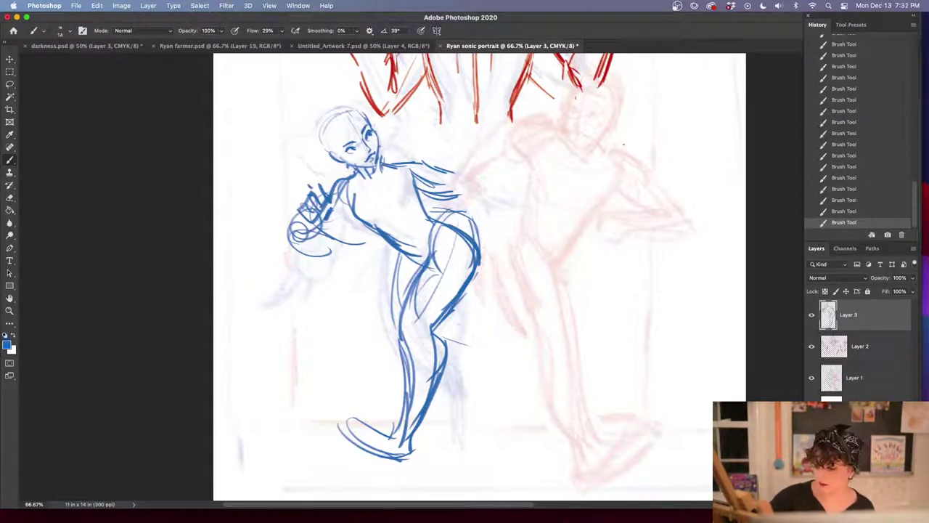
{"action": "left_click_drag", "start_coordinate": [462, 316], "coordinate": [466, 342]}
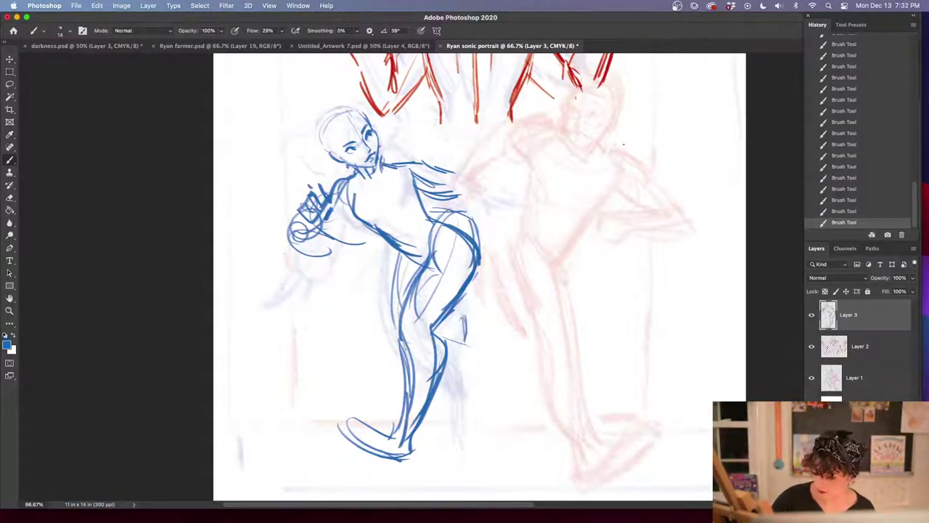
{"action": "left_click_drag", "start_coordinate": [431, 247], "coordinate": [465, 211]}
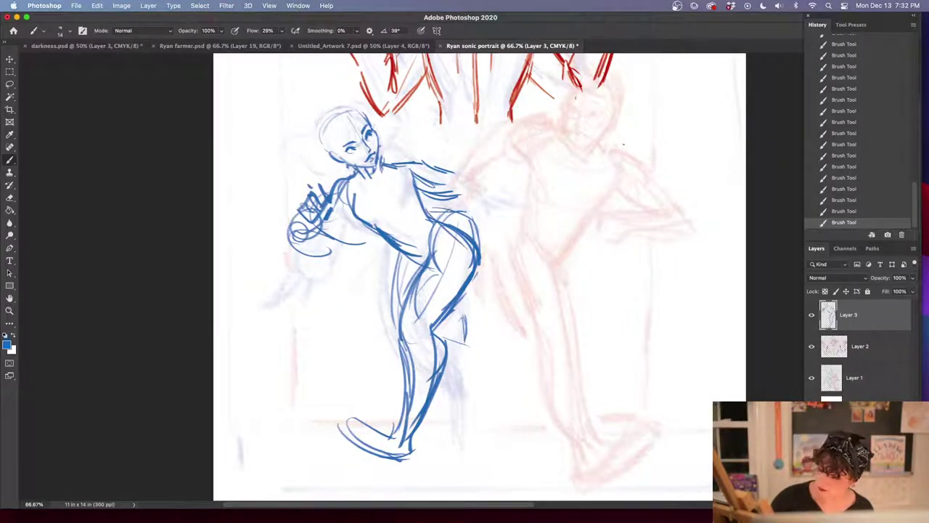
Sketch the other leg raised in front with a bent knee, its lower leg tucked behind the supporting calf
{"action": "left_click_drag", "start_coordinate": [402, 255], "coordinate": [380, 317]}
{"action": "left_click_drag", "start_coordinate": [403, 260], "coordinate": [376, 320]}
{"action": "left_click_drag", "start_coordinate": [379, 323], "coordinate": [395, 332]}
{"action": "mouse_move", "coordinate": [404, 254]}
{"action": "left_mouse_down"}
{"action": "mouse_move", "coordinate": [359, 327]}
{"action": "mouse_move", "coordinate": [354, 344]}
{"action": "mouse_move", "coordinate": [368, 351]}
{"action": "left_mouse_up"}
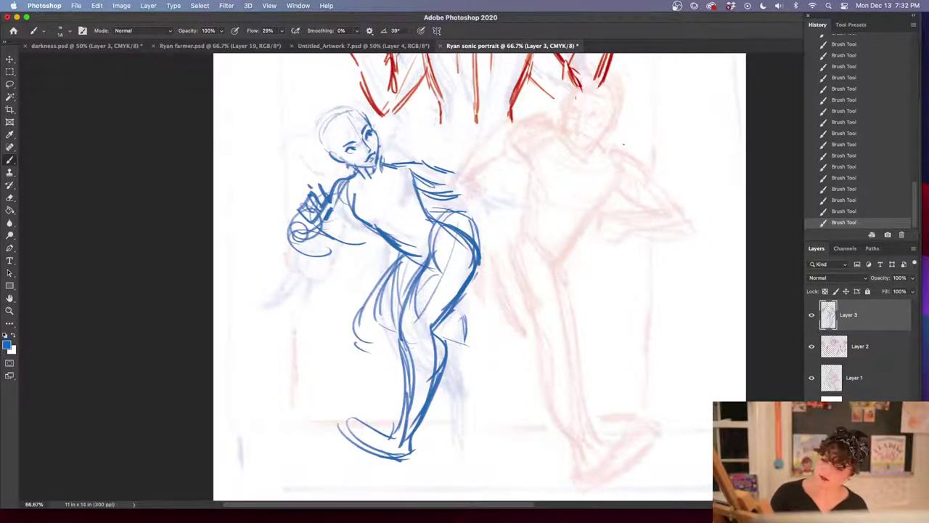
{"action": "left_click_drag", "start_coordinate": [401, 254], "coordinate": [363, 340]}
{"action": "left_click_drag", "start_coordinate": [363, 340], "coordinate": [388, 344]}
{"action": "mouse_move", "coordinate": [411, 299]}
{"action": "left_mouse_down"}
{"action": "mouse_move", "coordinate": [384, 343]}
{"action": "mouse_move", "coordinate": [392, 353]}
{"action": "left_mouse_up"}
{"action": "mouse_move", "coordinate": [408, 313]}
{"action": "left_mouse_down"}
{"action": "mouse_move", "coordinate": [394, 325]}
{"action": "mouse_move", "coordinate": [384, 392]}
{"action": "mouse_move", "coordinate": [408, 390]}
{"action": "left_mouse_up"}
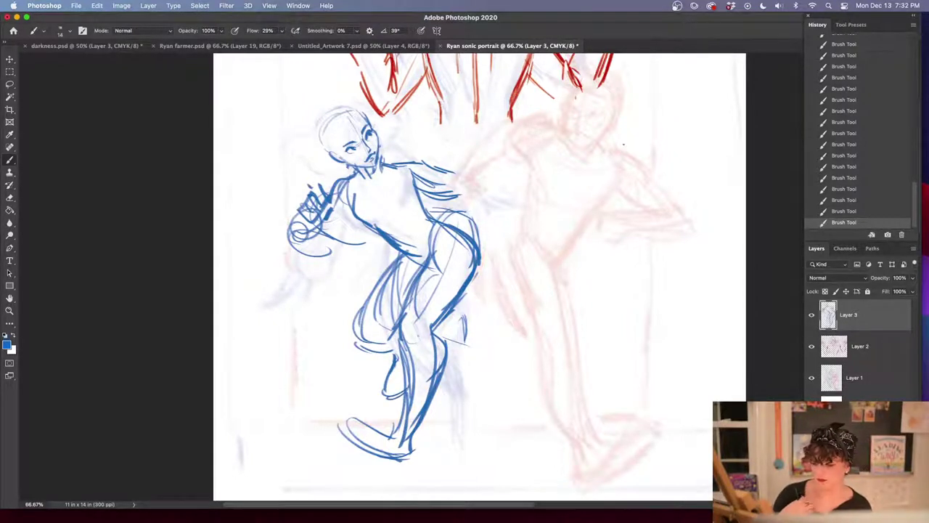
Darken the supporting foot's outline, the calf edge and the heel
{"action": "left_click_drag", "start_coordinate": [347, 420], "coordinate": [424, 450]}
{"action": "left_click_drag", "start_coordinate": [448, 362], "coordinate": [440, 376]}
{"action": "left_click_drag", "start_coordinate": [416, 428], "coordinate": [414, 456]}
Draw the back arm bent at the elbow, with its forearm returning to a hand on the waist
{"action": "mouse_move", "coordinate": [401, 187]}
{"action": "left_mouse_down"}
{"action": "mouse_move", "coordinate": [436, 164]}
{"action": "mouse_move", "coordinate": [469, 162]}
{"action": "mouse_move", "coordinate": [490, 204]}
{"action": "left_mouse_up"}
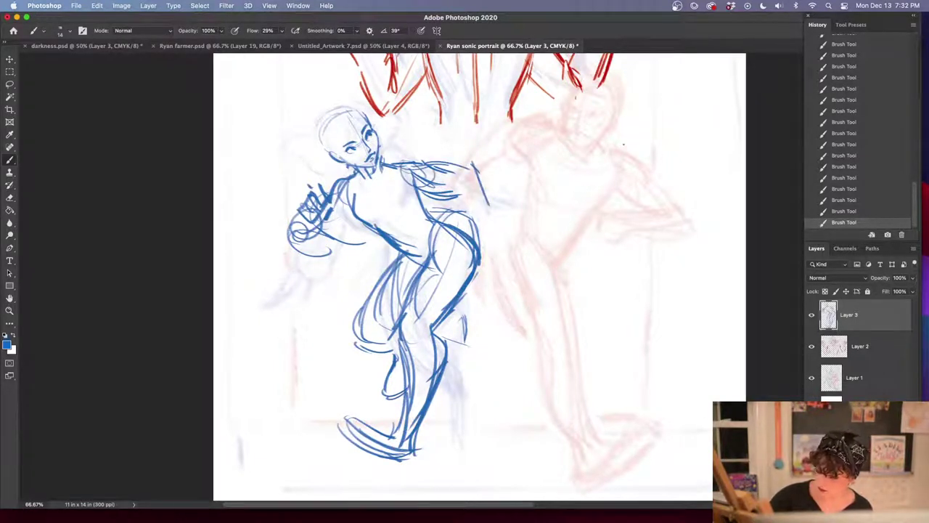
{"action": "mouse_move", "coordinate": [469, 171]}
{"action": "left_mouse_down"}
{"action": "mouse_move", "coordinate": [445, 190]}
{"action": "mouse_move", "coordinate": [471, 202]}
{"action": "mouse_move", "coordinate": [419, 230]}
{"action": "left_mouse_up"}
{"action": "left_click_drag", "start_coordinate": [434, 185], "coordinate": [474, 190]}
{"action": "left_click_drag", "start_coordinate": [474, 191], "coordinate": [422, 223]}
{"action": "left_click_drag", "start_coordinate": [407, 211], "coordinate": [424, 219]}
{"action": "mouse_move", "coordinate": [400, 209]}
{"action": "left_mouse_down"}
{"action": "mouse_move", "coordinate": [401, 225]}
{"action": "mouse_move", "coordinate": [425, 231]}
{"action": "left_mouse_up"}
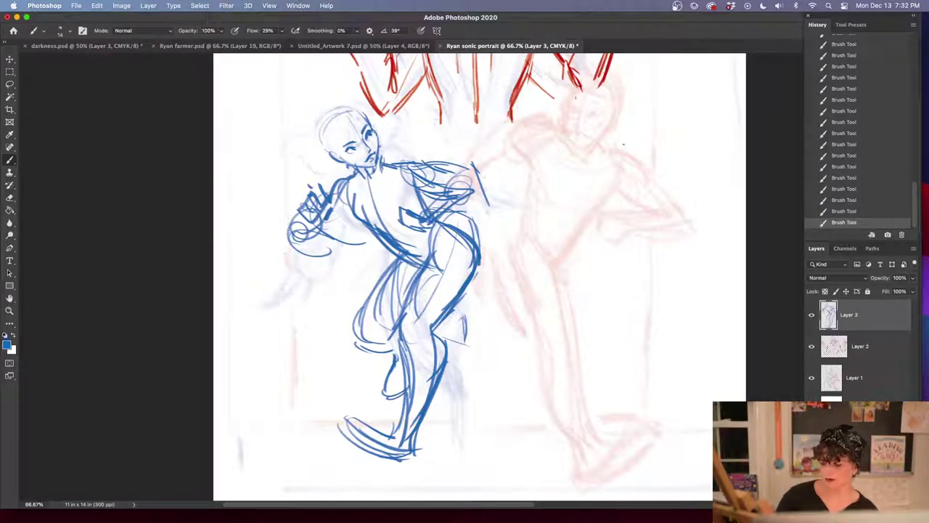
Sketch the blue figure's hair with a swept fringe, a curled side lock and a full outline around the head
{"action": "mouse_move", "coordinate": [330, 120]}
{"action": "left_mouse_down"}
{"action": "mouse_move", "coordinate": [389, 101]}
{"action": "mouse_move", "coordinate": [392, 131]}
{"action": "left_mouse_up"}
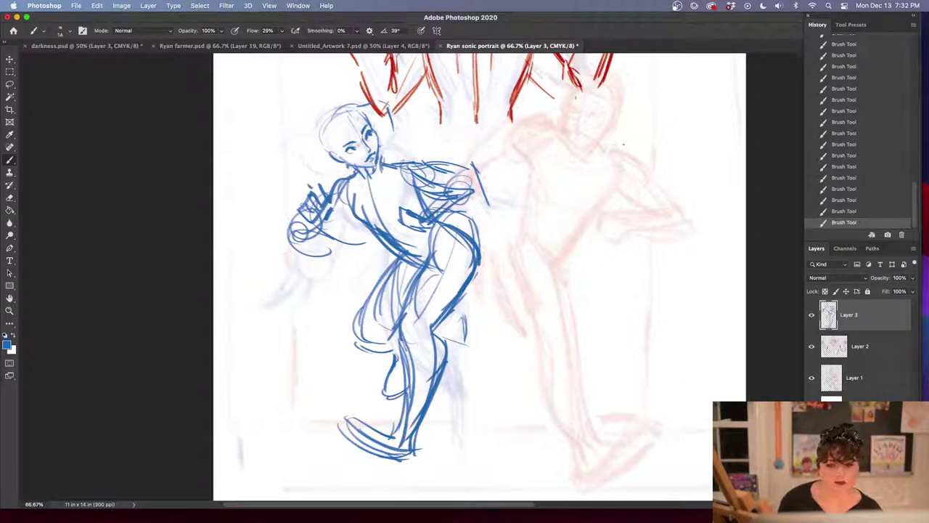
{"action": "key", "text": "shift+Tab"}
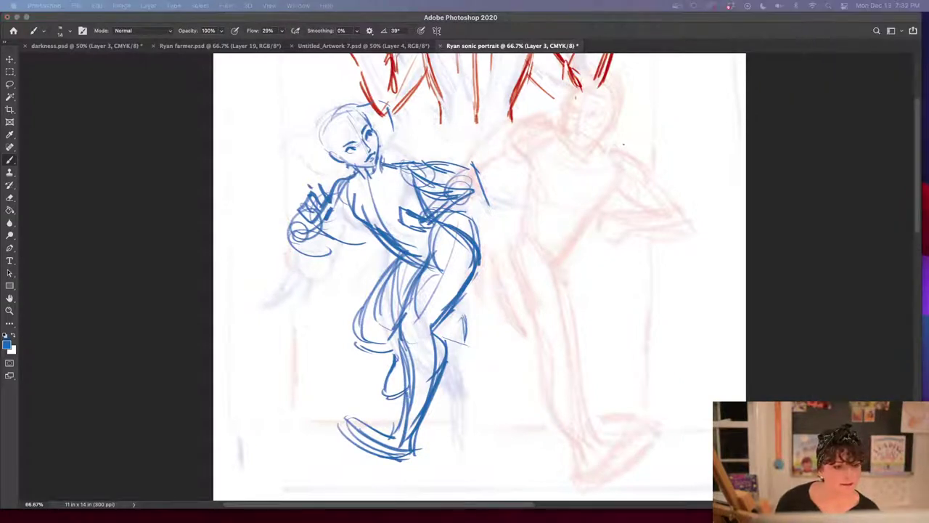
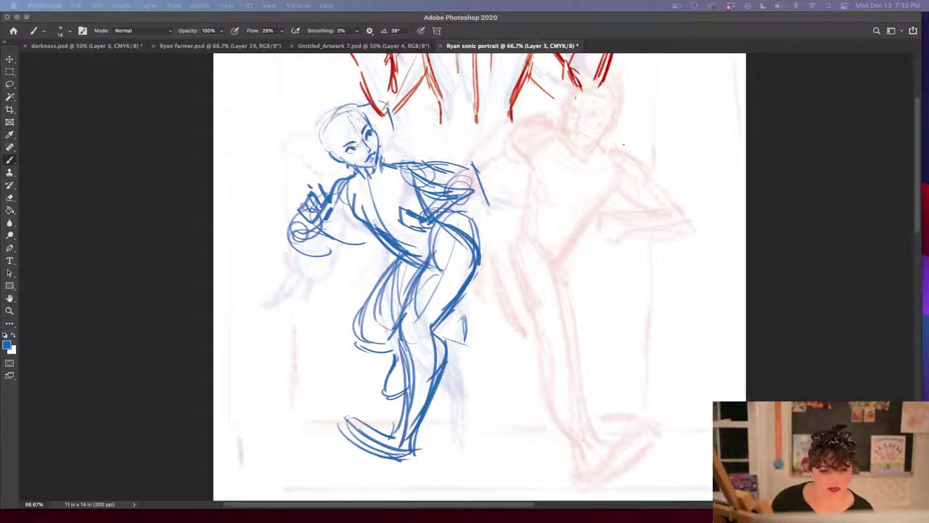
{"action": "left_click", "coordinate": [516, 301]}
{"action": "left_click_drag", "start_coordinate": [489, 292], "coordinate": [512, 336]}
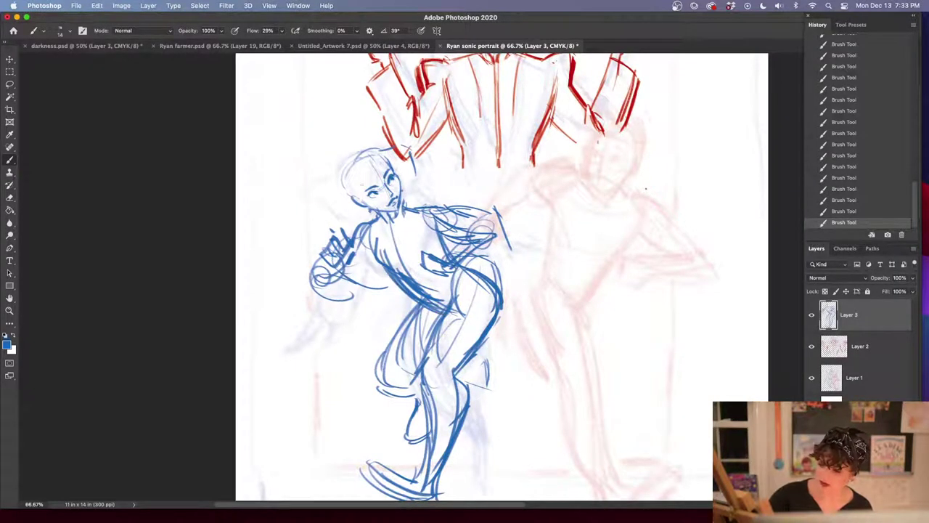
{"action": "left_click_drag", "start_coordinate": [352, 181], "coordinate": [376, 183]}
{"action": "mouse_move", "coordinate": [361, 176]}
{"action": "left_mouse_down"}
{"action": "mouse_move", "coordinate": [388, 167]}
{"action": "mouse_move", "coordinate": [336, 186]}
{"action": "mouse_move", "coordinate": [360, 207]}
{"action": "left_mouse_up"}
{"action": "left_click_drag", "start_coordinate": [339, 161], "coordinate": [356, 212]}
{"action": "mouse_move", "coordinate": [353, 212]}
{"action": "left_mouse_down"}
{"action": "mouse_move", "coordinate": [375, 217]}
{"action": "mouse_move", "coordinate": [382, 208]}
{"action": "mouse_move", "coordinate": [364, 204]}
{"action": "left_mouse_up"}
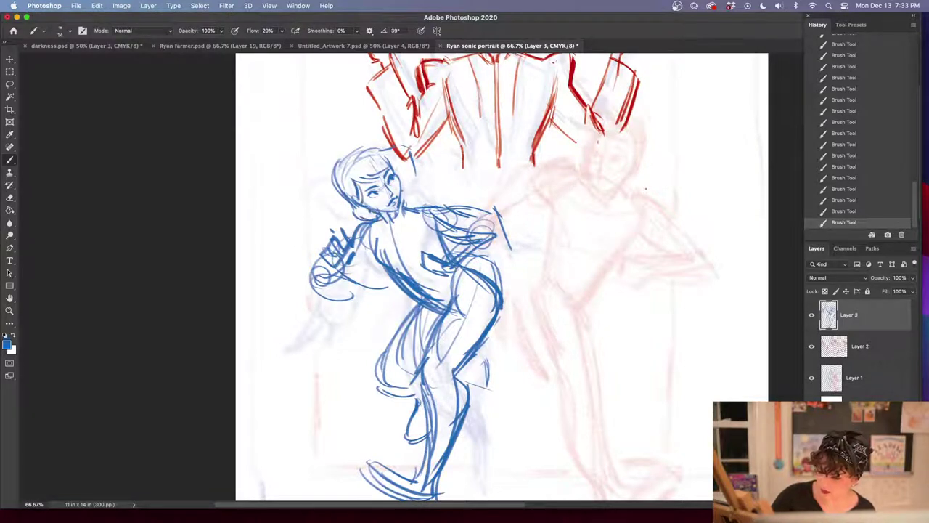
{"action": "mouse_move", "coordinate": [365, 149]}
{"action": "left_mouse_down"}
{"action": "mouse_move", "coordinate": [417, 137]}
{"action": "mouse_move", "coordinate": [427, 174]}
{"action": "mouse_move", "coordinate": [411, 207]}
{"action": "left_mouse_up"}
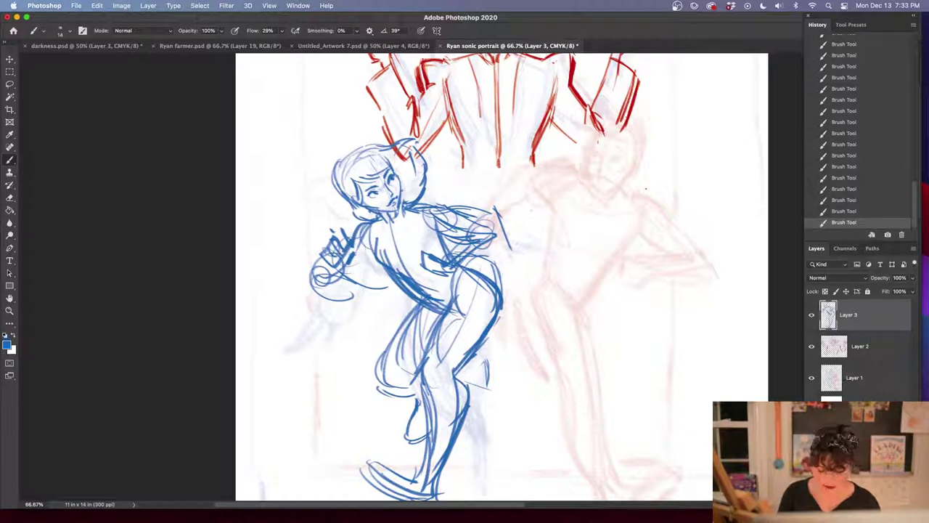
Add hatching strokes to the raised leg where it passes behind the supporting thigh
{"action": "left_click_drag", "start_coordinate": [436, 337], "coordinate": [408, 372]}
{"action": "mouse_move", "coordinate": [416, 305]}
{"action": "left_mouse_down"}
{"action": "mouse_move", "coordinate": [378, 392]}
{"action": "mouse_move", "coordinate": [416, 398]}
{"action": "left_mouse_up"}
{"action": "left_click_drag", "start_coordinate": [568, 427], "coordinate": [559, 277]}
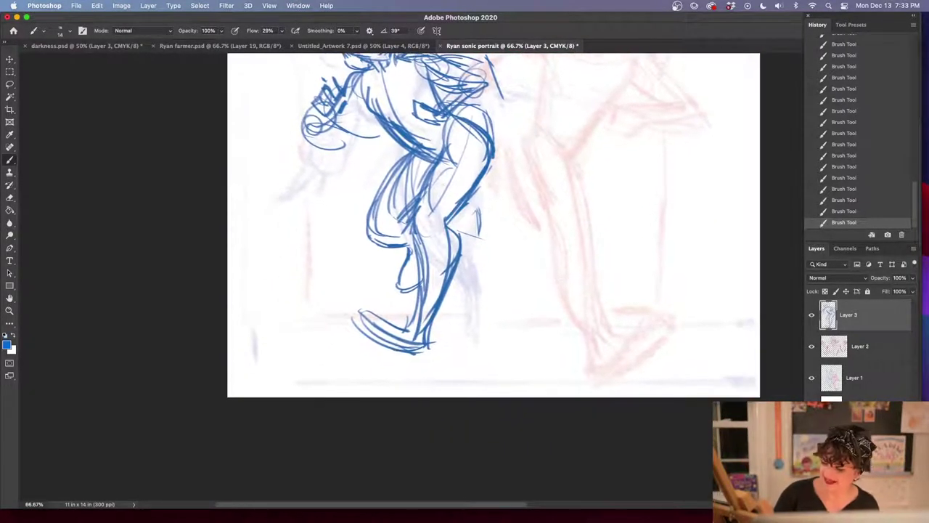
Thicken the blue figure's supporting leg with long contour strokes down both sides to the ankle and foot
{"action": "left_click_drag", "start_coordinate": [449, 154], "coordinate": [400, 316]}
{"action": "mouse_move", "coordinate": [478, 175]}
{"action": "left_mouse_down"}
{"action": "mouse_move", "coordinate": [418, 319]}
{"action": "mouse_move", "coordinate": [392, 356]}
{"action": "left_mouse_up"}
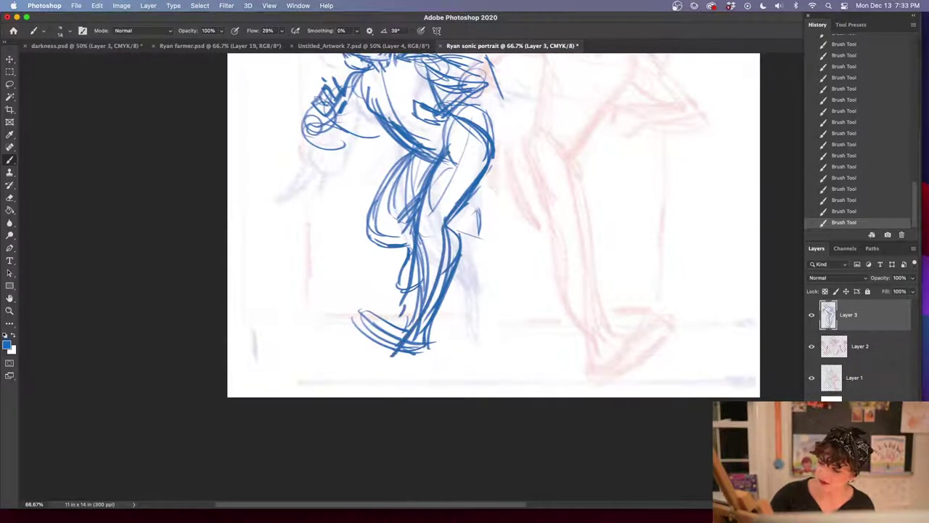
{"action": "mouse_move", "coordinate": [411, 287]}
{"action": "left_mouse_down"}
{"action": "mouse_move", "coordinate": [359, 337]}
{"action": "mouse_move", "coordinate": [392, 352]}
{"action": "left_mouse_up"}
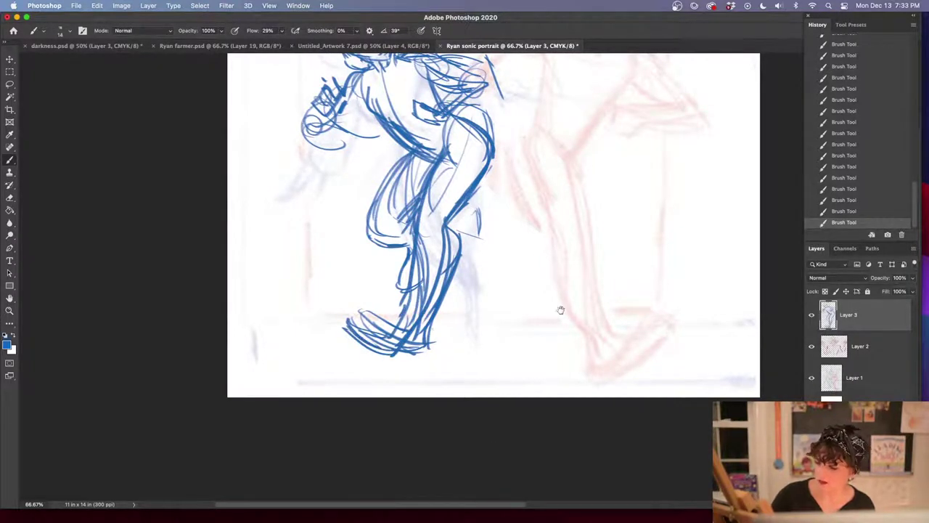
Try a long diagonal stroke from the hip for a leg stretched out behind, and revert it
{"action": "left_click_drag", "start_coordinate": [560, 309], "coordinate": [571, 404]}
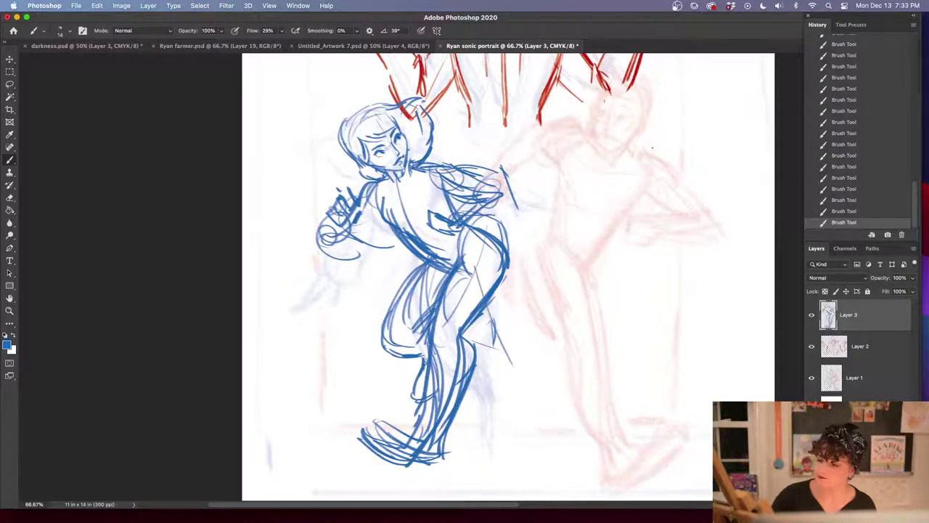
{"action": "left_click_drag", "start_coordinate": [468, 256], "coordinate": [533, 394]}
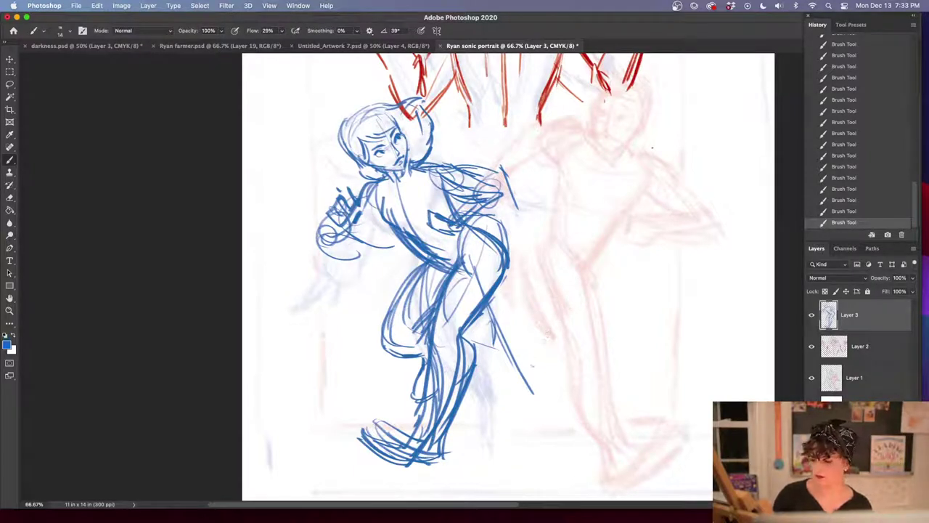
{"action": "left_click", "coordinate": [864, 190]}
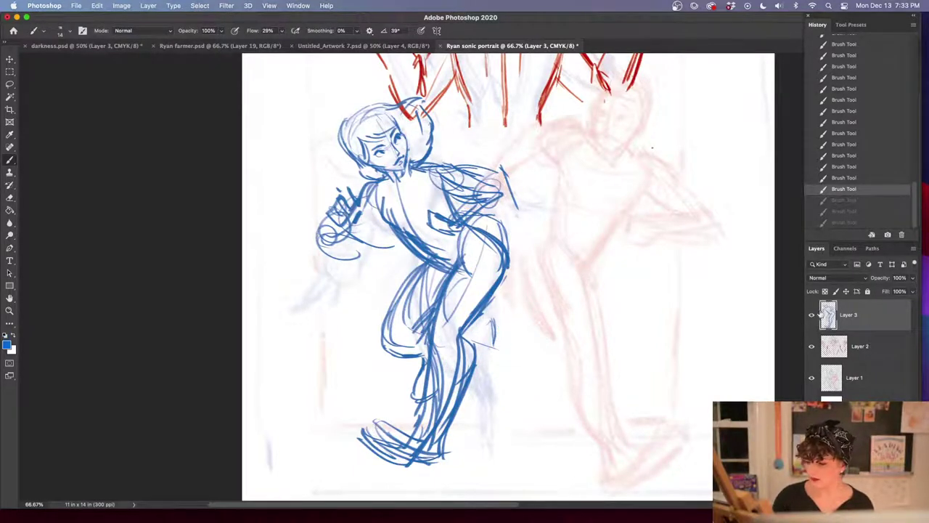
Lower Layer 3's opacity to 28% and add a new layer above it
{"action": "left_click_drag", "start_coordinate": [912, 289], "coordinate": [881, 291]}
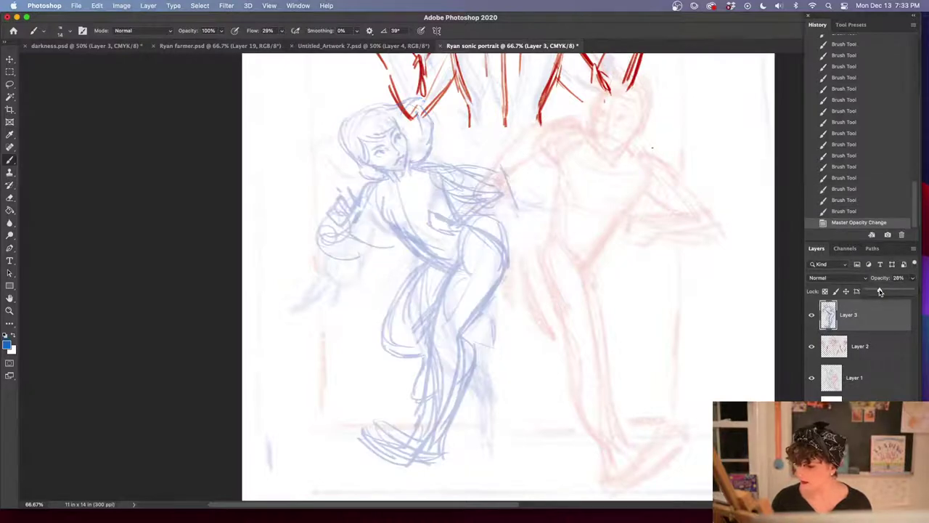
{"action": "left_click", "coordinate": [888, 502]}
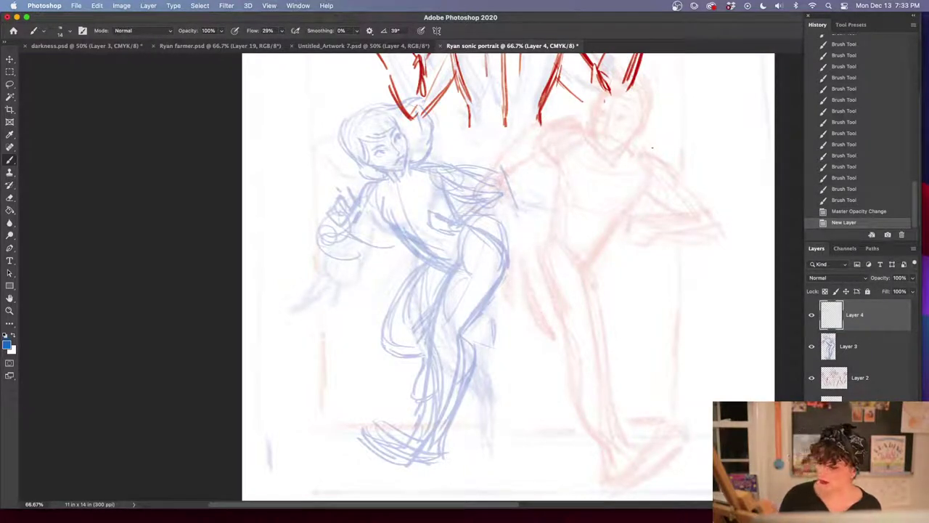
On the new layer, draw the blue figure's face contour, neck, shoulder line and near side of the torso
{"action": "key", "text": "super+plus"}
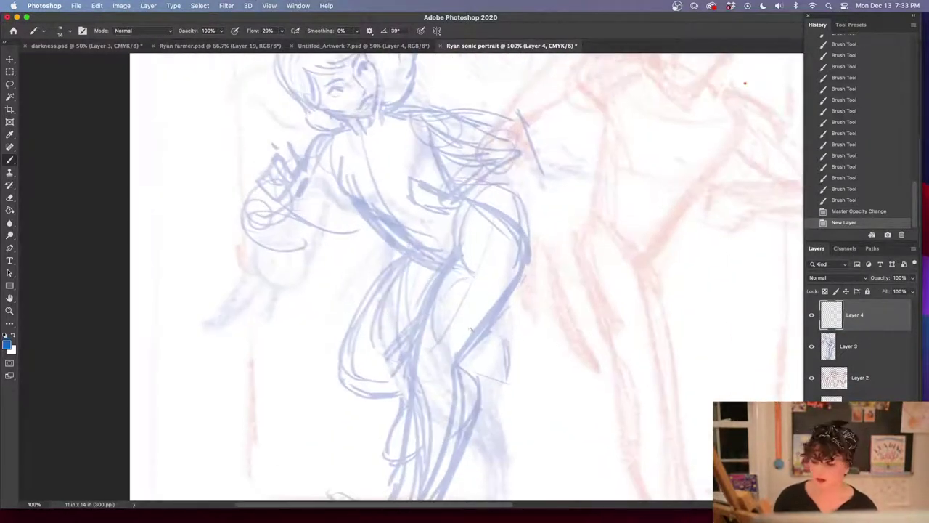
{"action": "mouse_move", "coordinate": [491, 244]}
{"action": "left_mouse_down"}
{"action": "mouse_move", "coordinate": [570, 321]}
{"action": "mouse_move", "coordinate": [555, 316]}
{"action": "mouse_move", "coordinate": [544, 331]}
{"action": "left_mouse_up"}
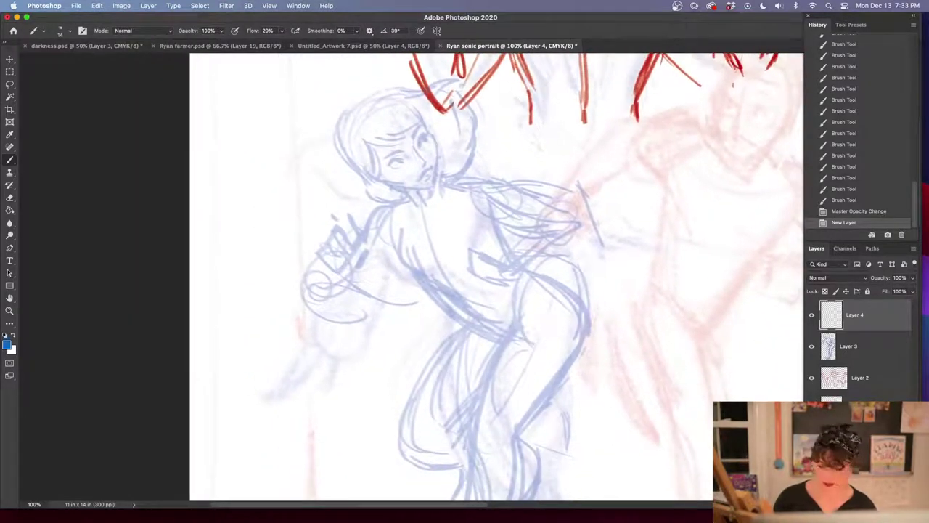
{"action": "key", "text": "super+minus"}
{"action": "mouse_move", "coordinate": [399, 164]}
{"action": "left_mouse_down"}
{"action": "mouse_move", "coordinate": [388, 186]}
{"action": "mouse_move", "coordinate": [403, 210]}
{"action": "left_mouse_up"}
{"action": "left_click_drag", "start_coordinate": [387, 182], "coordinate": [425, 217]}
{"action": "mouse_move", "coordinate": [425, 162]}
{"action": "left_mouse_down"}
{"action": "mouse_move", "coordinate": [445, 192]}
{"action": "mouse_move", "coordinate": [436, 229]}
{"action": "mouse_move", "coordinate": [493, 213]}
{"action": "left_mouse_up"}
{"action": "left_click_drag", "start_coordinate": [418, 240], "coordinate": [470, 307]}
{"action": "mouse_move", "coordinate": [408, 240]}
{"action": "left_mouse_down"}
{"action": "mouse_move", "coordinate": [449, 299]}
{"action": "mouse_move", "coordinate": [493, 217]}
{"action": "left_mouse_up"}
Close the torso with a curved hip line, the far side of the waist and the hip's outer edge
{"action": "left_click_drag", "start_coordinate": [438, 290], "coordinate": [534, 322]}
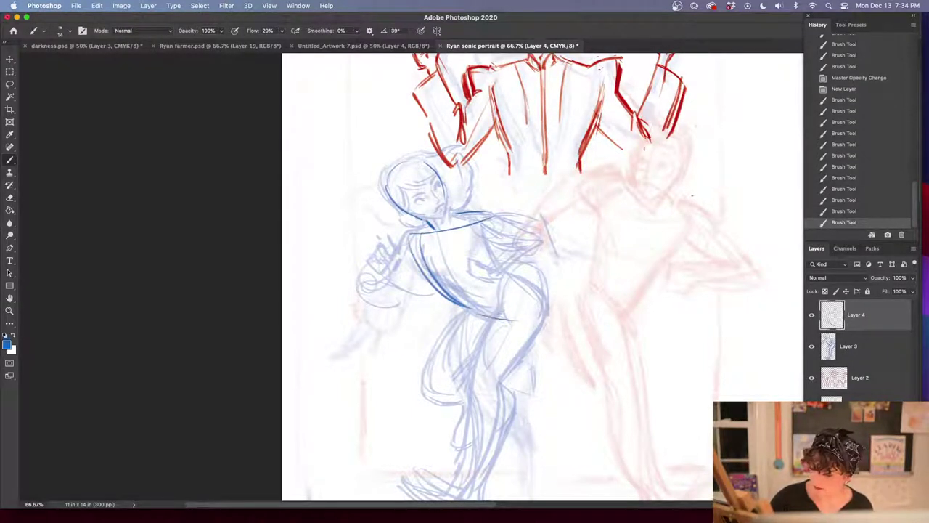
{"action": "left_click_drag", "start_coordinate": [470, 308], "coordinate": [543, 314]}
{"action": "mouse_move", "coordinate": [486, 221]}
{"action": "left_mouse_down"}
{"action": "mouse_move", "coordinate": [501, 278]}
{"action": "mouse_move", "coordinate": [548, 314]}
{"action": "left_mouse_up"}
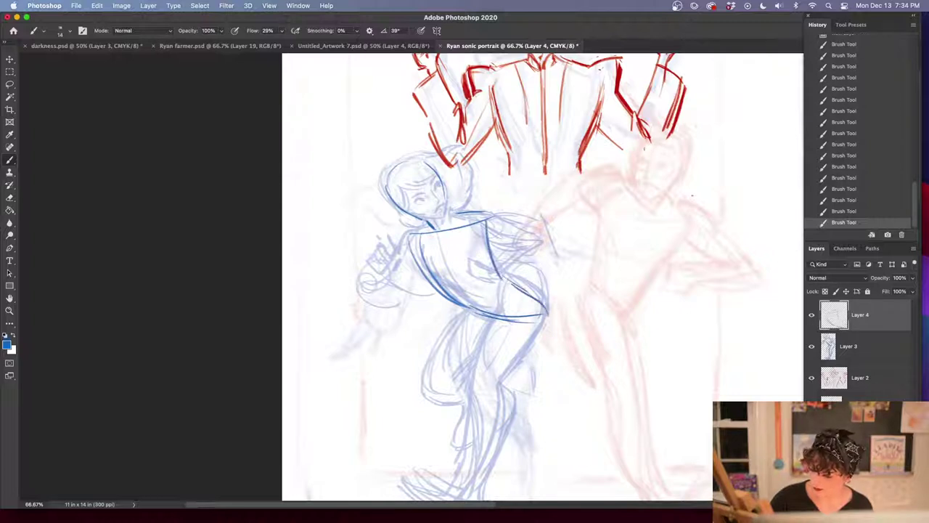
{"action": "left_click_drag", "start_coordinate": [467, 311], "coordinate": [510, 321]}
Sketch the raised front leg with a bent thigh and a shin folding back under the body
{"action": "left_click_drag", "start_coordinate": [615, 387], "coordinate": [588, 323]}
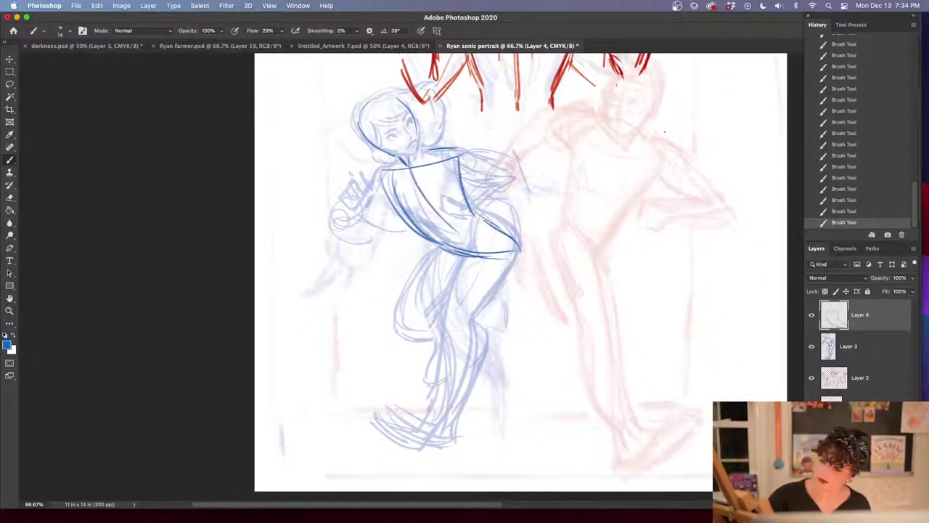
{"action": "left_click_drag", "start_coordinate": [465, 259], "coordinate": [491, 303]}
{"action": "left_click_drag", "start_coordinate": [440, 250], "coordinate": [376, 337]}
{"action": "left_click_drag", "start_coordinate": [397, 296], "coordinate": [381, 324]}
{"action": "mouse_move", "coordinate": [477, 286]}
{"action": "left_mouse_down"}
{"action": "mouse_move", "coordinate": [427, 317]}
{"action": "mouse_move", "coordinate": [440, 336]}
{"action": "left_mouse_up"}
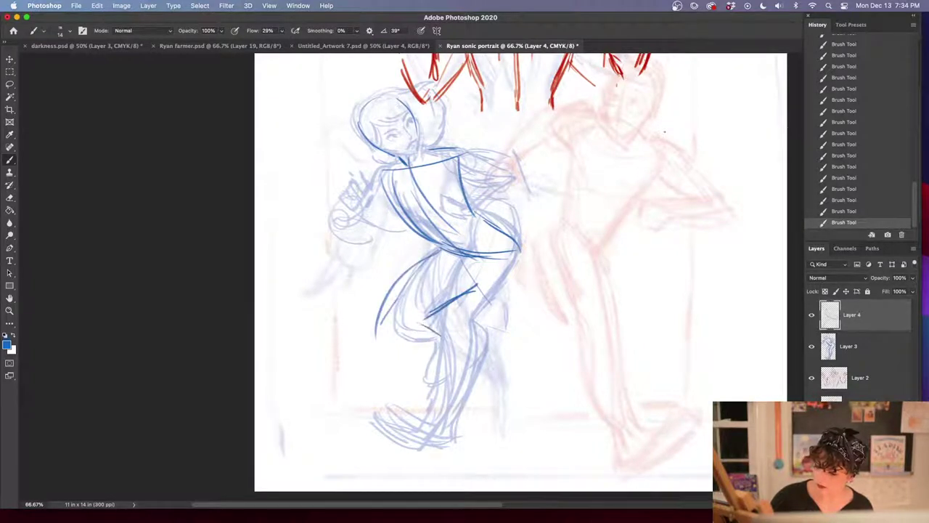
{"action": "mouse_move", "coordinate": [383, 344]}
{"action": "left_mouse_down"}
{"action": "mouse_move", "coordinate": [451, 361]}
{"action": "mouse_move", "coordinate": [434, 360]}
{"action": "left_mouse_up"}
{"action": "left_click_drag", "start_coordinate": [417, 280], "coordinate": [390, 328]}
{"action": "left_click_drag", "start_coordinate": [384, 325], "coordinate": [462, 360]}
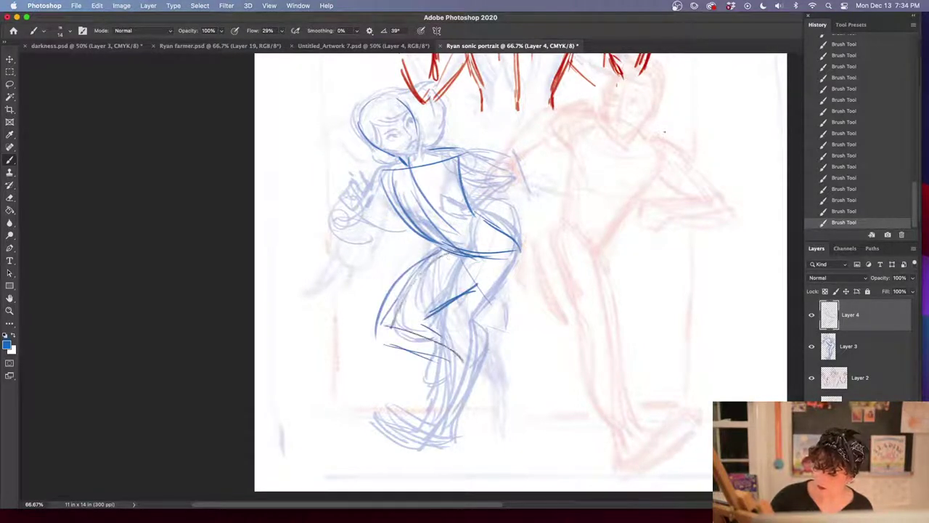
{"action": "mouse_move", "coordinate": [413, 333]}
{"action": "left_mouse_down"}
{"action": "mouse_move", "coordinate": [479, 356]}
{"action": "mouse_move", "coordinate": [482, 392]}
{"action": "left_mouse_up"}
Rough in the back leg stretched diagonally away from the hip, with its calf, ankle and foot base
{"action": "left_click_drag", "start_coordinate": [491, 257], "coordinate": [533, 357]}
{"action": "mouse_move", "coordinate": [492, 262]}
{"action": "left_mouse_down"}
{"action": "mouse_move", "coordinate": [590, 426]}
{"action": "mouse_move", "coordinate": [580, 447]}
{"action": "left_mouse_up"}
{"action": "left_click_drag", "start_coordinate": [573, 396], "coordinate": [573, 456]}
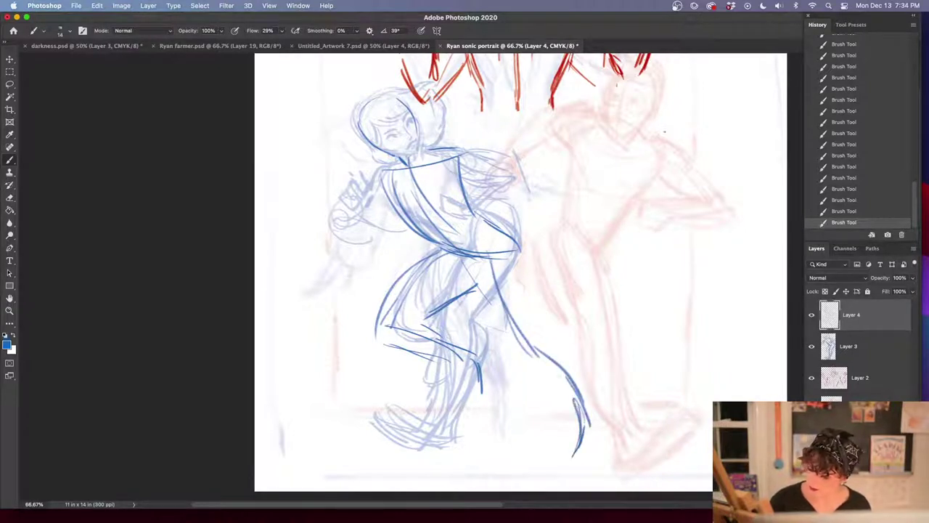
{"action": "left_click_drag", "start_coordinate": [481, 246], "coordinate": [550, 405]}
{"action": "mouse_move", "coordinate": [547, 370]}
{"action": "left_mouse_down"}
{"action": "mouse_move", "coordinate": [550, 417]}
{"action": "mouse_move", "coordinate": [540, 443]}
{"action": "mouse_move", "coordinate": [565, 448]}
{"action": "left_mouse_up"}
{"action": "mouse_move", "coordinate": [566, 448]}
{"action": "left_mouse_down"}
{"action": "mouse_move", "coordinate": [532, 458]}
{"action": "mouse_move", "coordinate": [563, 457]}
{"action": "left_mouse_up"}
{"action": "left_click_drag", "start_coordinate": [546, 390], "coordinate": [541, 435]}
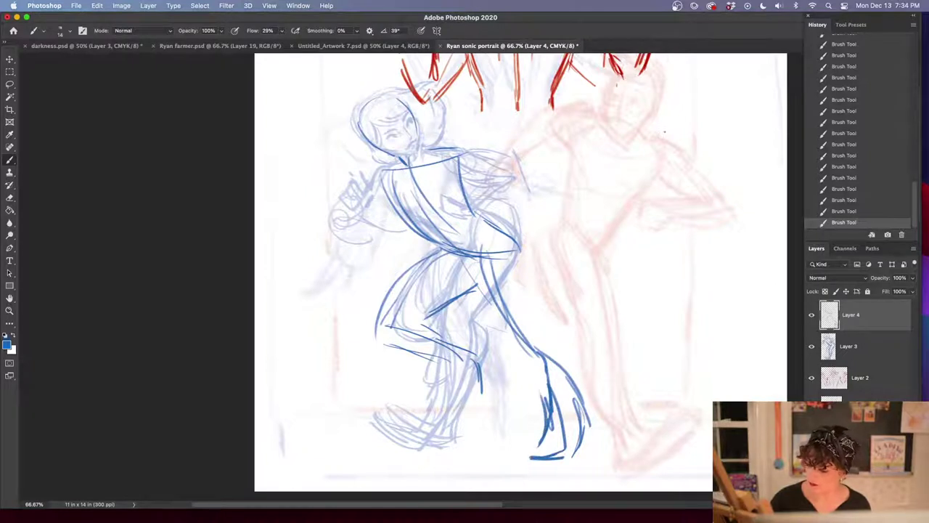
Strengthen the stretched back leg's thigh, knee and calf contours and complete its foot
{"action": "left_click_drag", "start_coordinate": [485, 251], "coordinate": [556, 396]}
{"action": "left_click_drag", "start_coordinate": [538, 337], "coordinate": [557, 398]}
{"action": "left_click_drag", "start_coordinate": [516, 244], "coordinate": [539, 339]}
{"action": "left_click_drag", "start_coordinate": [527, 291], "coordinate": [559, 399]}
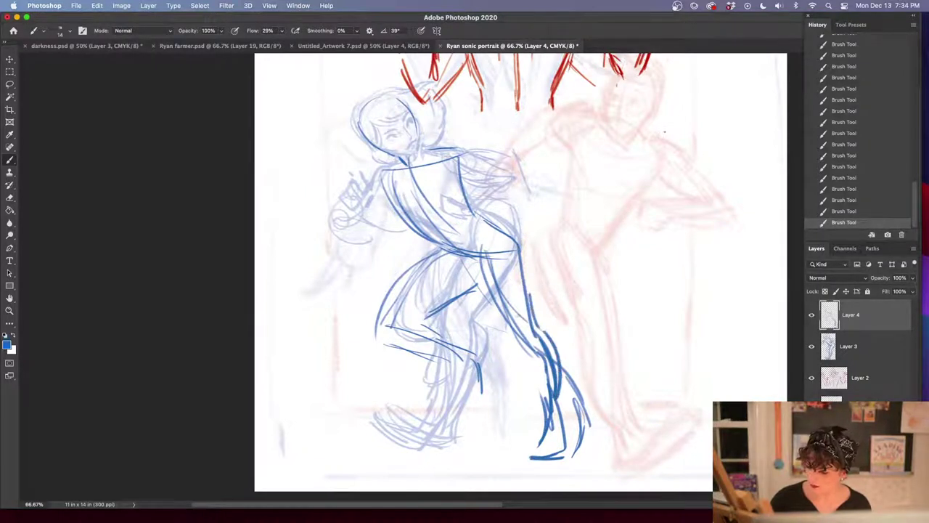
{"action": "left_click_drag", "start_coordinate": [471, 276], "coordinate": [521, 344]}
{"action": "mouse_move", "coordinate": [463, 260]}
{"action": "left_mouse_down"}
{"action": "mouse_move", "coordinate": [525, 351]}
{"action": "mouse_move", "coordinate": [545, 404]}
{"action": "left_mouse_up"}
{"action": "left_click_drag", "start_coordinate": [512, 341], "coordinate": [543, 409]}
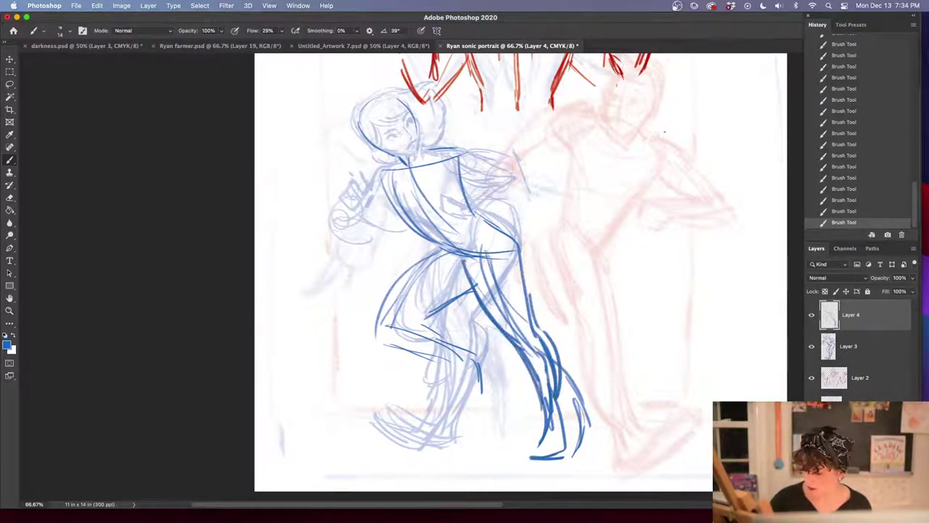
{"action": "mouse_move", "coordinate": [472, 252]}
{"action": "left_mouse_down"}
{"action": "mouse_move", "coordinate": [522, 360]}
{"action": "mouse_move", "coordinate": [516, 443]}
{"action": "mouse_move", "coordinate": [533, 435]}
{"action": "left_mouse_up"}
{"action": "left_click_drag", "start_coordinate": [524, 444], "coordinate": [575, 457]}
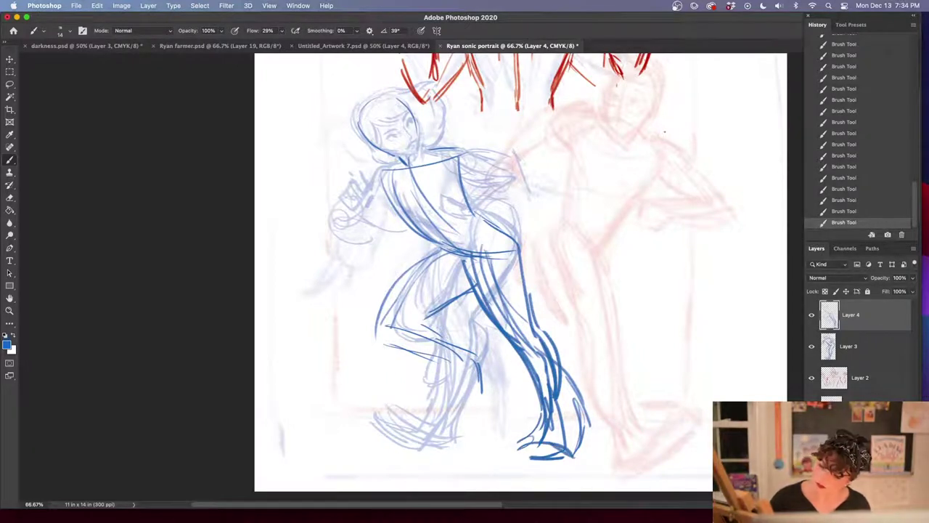
Redraw the raised leg with a narrower thigh, a squared knee, a horizontal shin and a hanging foot
{"action": "mouse_move", "coordinate": [461, 255]}
{"action": "left_mouse_down"}
{"action": "mouse_move", "coordinate": [430, 272]}
{"action": "mouse_move", "coordinate": [403, 337]}
{"action": "left_mouse_up"}
{"action": "left_click_drag", "start_coordinate": [404, 334], "coordinate": [492, 339]}
{"action": "left_click_drag", "start_coordinate": [435, 255], "coordinate": [403, 348]}
{"action": "mouse_move", "coordinate": [403, 351]}
{"action": "left_mouse_down"}
{"action": "mouse_move", "coordinate": [484, 344]}
{"action": "mouse_move", "coordinate": [508, 367]}
{"action": "mouse_move", "coordinate": [504, 385]}
{"action": "left_mouse_up"}
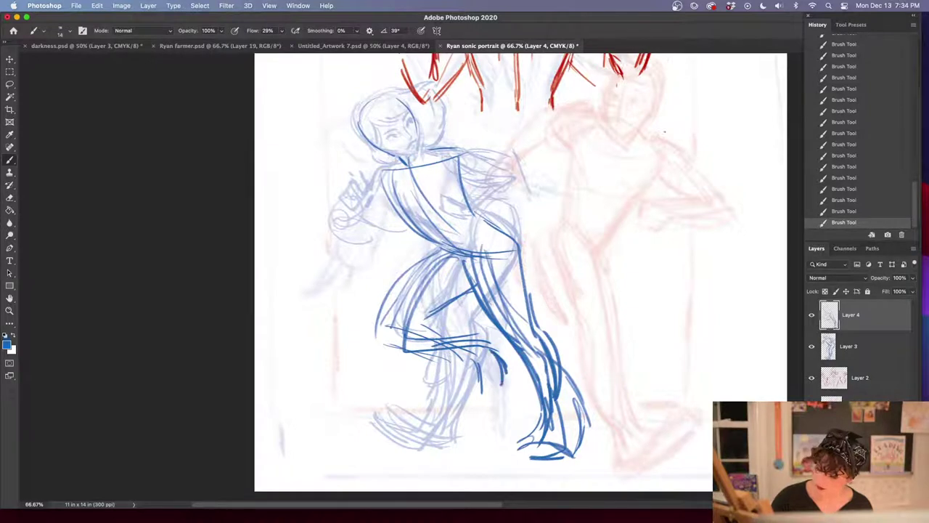
{"action": "mouse_move", "coordinate": [482, 350]}
{"action": "left_mouse_down"}
{"action": "mouse_move", "coordinate": [511, 399]}
{"action": "mouse_move", "coordinate": [498, 348]}
{"action": "left_mouse_up"}
{"action": "mouse_move", "coordinate": [466, 281]}
{"action": "left_mouse_down"}
{"action": "mouse_move", "coordinate": [472, 289]}
{"action": "mouse_move", "coordinate": [436, 321]}
{"action": "left_mouse_up"}
{"action": "mouse_move", "coordinate": [427, 340]}
{"action": "left_mouse_down"}
{"action": "mouse_move", "coordinate": [497, 318]}
{"action": "mouse_move", "coordinate": [489, 338]}
{"action": "left_mouse_up"}
{"action": "left_click_drag", "start_coordinate": [493, 337], "coordinate": [510, 347]}
{"action": "left_click_drag", "start_coordinate": [405, 350], "coordinate": [492, 359]}
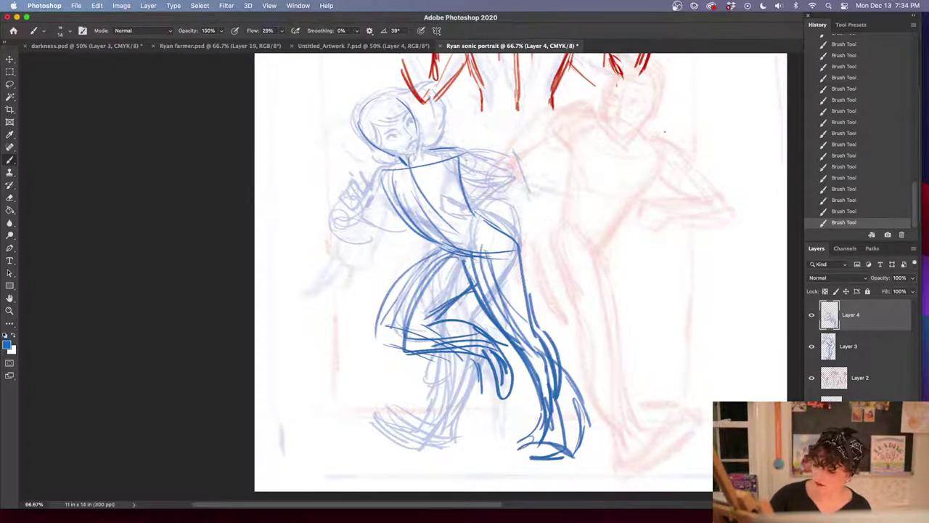
Draw the near arm hanging from the shoulder, bent at the elbow, with a forearm reaching forward to a scribbled hand
{"action": "left_click_drag", "start_coordinate": [464, 158], "coordinate": [501, 203]}
{"action": "mouse_move", "coordinate": [388, 222]}
{"action": "left_mouse_down"}
{"action": "mouse_move", "coordinate": [401, 223]}
{"action": "mouse_move", "coordinate": [390, 250]}
{"action": "left_mouse_up"}
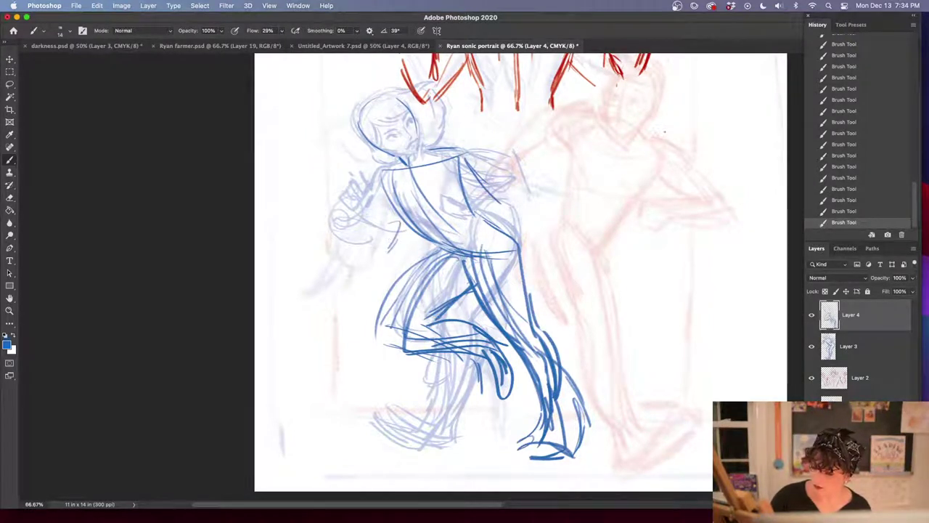
{"action": "mouse_move", "coordinate": [379, 171]}
{"action": "left_mouse_down"}
{"action": "mouse_move", "coordinate": [413, 232]}
{"action": "mouse_move", "coordinate": [443, 247]}
{"action": "left_mouse_up"}
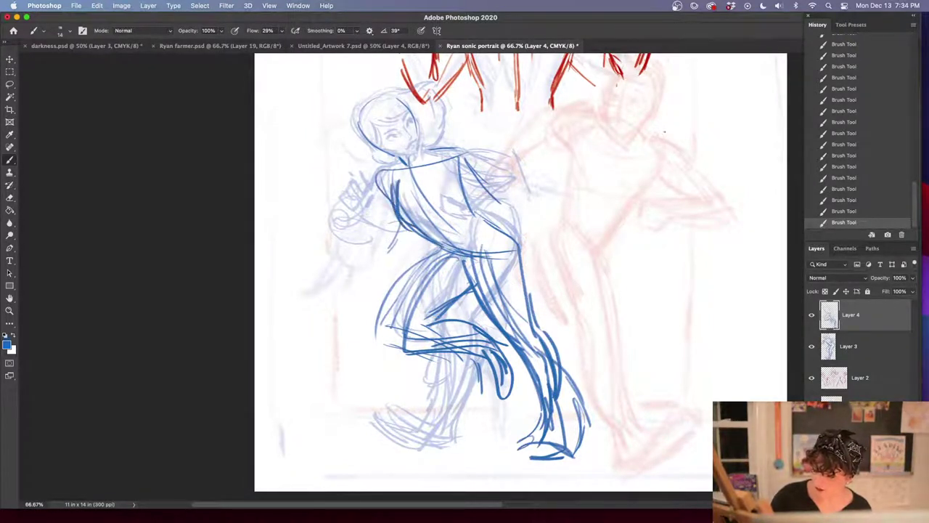
{"action": "mouse_move", "coordinate": [402, 223]}
{"action": "left_mouse_down"}
{"action": "mouse_move", "coordinate": [390, 262]}
{"action": "mouse_move", "coordinate": [357, 270]}
{"action": "left_mouse_up"}
{"action": "mouse_move", "coordinate": [366, 267]}
{"action": "left_mouse_down"}
{"action": "mouse_move", "coordinate": [363, 286]}
{"action": "mouse_move", "coordinate": [379, 287]}
{"action": "left_mouse_up"}
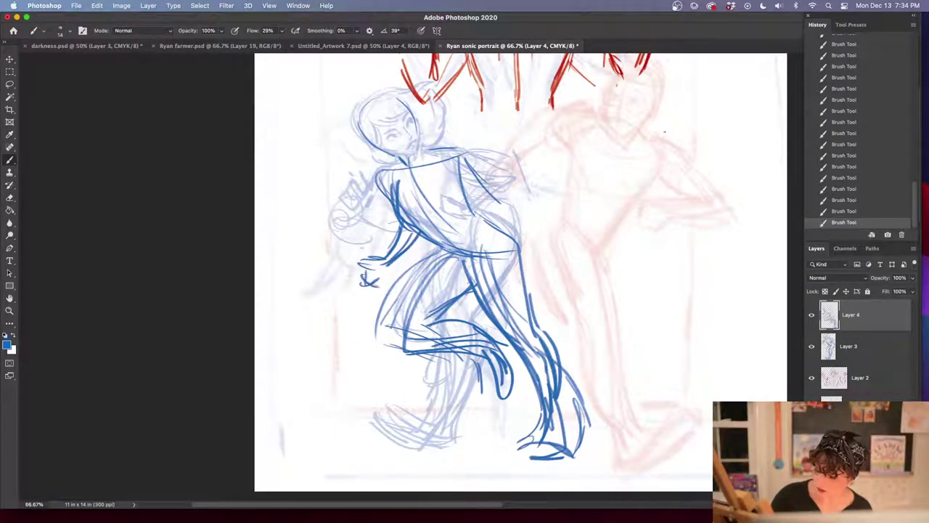
{"action": "mouse_move", "coordinate": [372, 248]}
{"action": "left_mouse_down"}
{"action": "mouse_move", "coordinate": [363, 282]}
{"action": "mouse_move", "coordinate": [351, 283]}
{"action": "mouse_move", "coordinate": [360, 282]}
{"action": "left_mouse_up"}
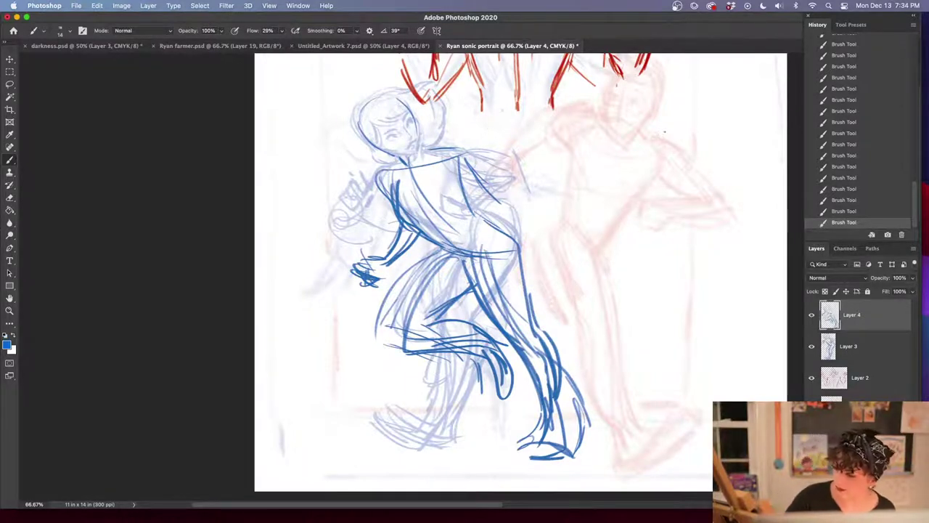
Try the far arm bent at the elbow with its forearm folded across the chest
{"action": "mouse_move", "coordinate": [464, 167]}
{"action": "left_mouse_down"}
{"action": "mouse_move", "coordinate": [493, 207]}
{"action": "mouse_move", "coordinate": [451, 210]}
{"action": "mouse_move", "coordinate": [413, 195]}
{"action": "mouse_move", "coordinate": [454, 215]}
{"action": "left_mouse_up"}
{"action": "mouse_move", "coordinate": [399, 181]}
{"action": "left_mouse_down"}
{"action": "mouse_move", "coordinate": [430, 207]}
{"action": "mouse_move", "coordinate": [400, 187]}
{"action": "mouse_move", "coordinate": [394, 203]}
{"action": "mouse_move", "coordinate": [416, 193]}
{"action": "left_mouse_up"}
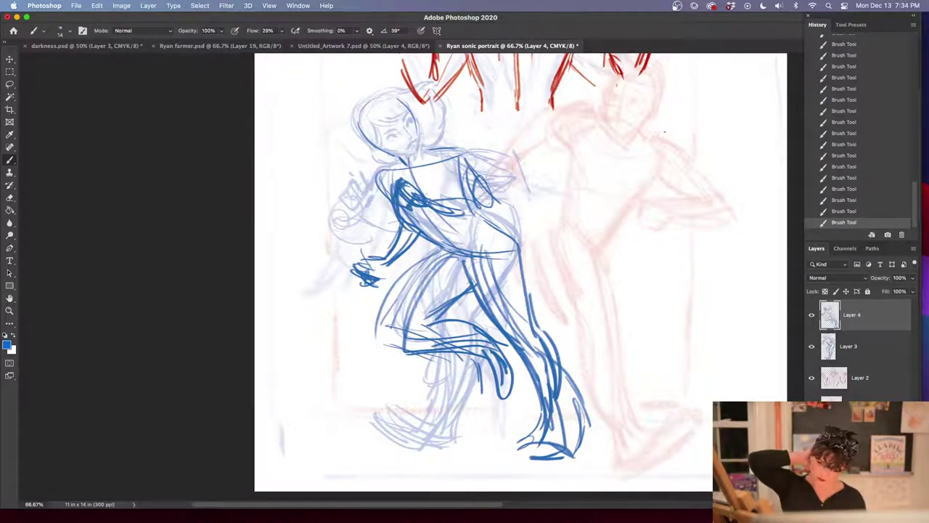
{"action": "left_click_drag", "start_coordinate": [465, 149], "coordinate": [478, 156]}
{"action": "left_click_drag", "start_coordinate": [476, 155], "coordinate": [481, 188]}
{"action": "mouse_move", "coordinate": [477, 156]}
{"action": "left_mouse_down"}
{"action": "mouse_move", "coordinate": [492, 207]}
{"action": "mouse_move", "coordinate": [485, 226]}
{"action": "mouse_move", "coordinate": [433, 230]}
{"action": "mouse_move", "coordinate": [481, 201]}
{"action": "left_mouse_up"}
{"action": "left_click_drag", "start_coordinate": [468, 169], "coordinate": [459, 209]}
{"action": "mouse_move", "coordinate": [468, 178]}
{"action": "left_mouse_down"}
{"action": "mouse_move", "coordinate": [456, 207]}
{"action": "mouse_move", "coordinate": [464, 187]}
{"action": "left_mouse_up"}
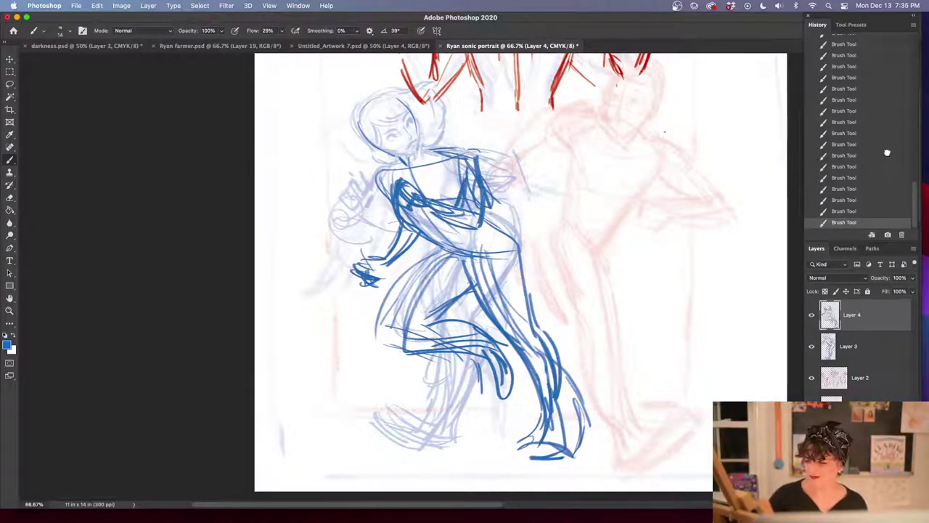
Revert the latest folded-arm strokes and erase the remaining forearm lines across the chest
{"action": "left_click_drag", "start_coordinate": [888, 152], "coordinate": [833, 114]}
{"action": "left_click", "coordinate": [864, 67]}
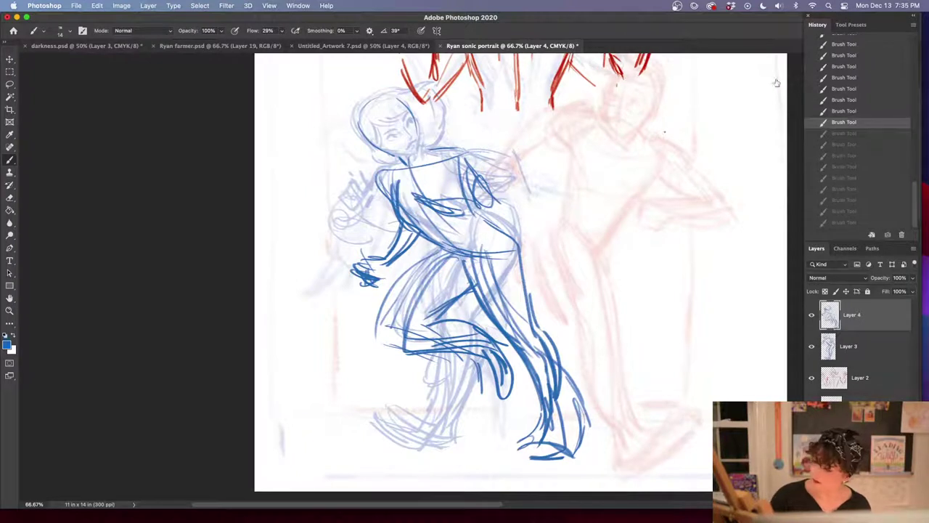
{"action": "key", "text": "e"}
{"action": "mouse_move", "coordinate": [425, 188]}
{"action": "left_mouse_down"}
{"action": "mouse_move", "coordinate": [427, 201]}
{"action": "mouse_move", "coordinate": [456, 209]}
{"action": "left_mouse_up"}
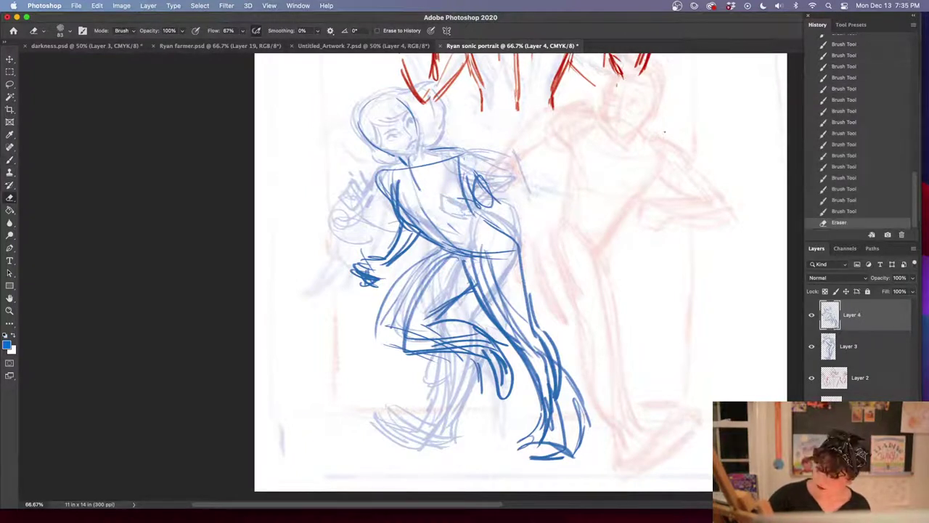
Draw the far shoulder as a circle, with its arm crossing the torso and the forearm rising forward to a hand
{"action": "key", "text": "b"}
{"action": "left_click_drag", "start_coordinate": [462, 155], "coordinate": [467, 161]}
{"action": "mouse_move", "coordinate": [444, 154]}
{"action": "left_mouse_down"}
{"action": "mouse_move", "coordinate": [445, 195]}
{"action": "mouse_move", "coordinate": [422, 231]}
{"action": "left_mouse_up"}
{"action": "mouse_move", "coordinate": [368, 201]}
{"action": "left_mouse_down"}
{"action": "mouse_move", "coordinate": [420, 220]}
{"action": "mouse_move", "coordinate": [349, 189]}
{"action": "left_mouse_up"}
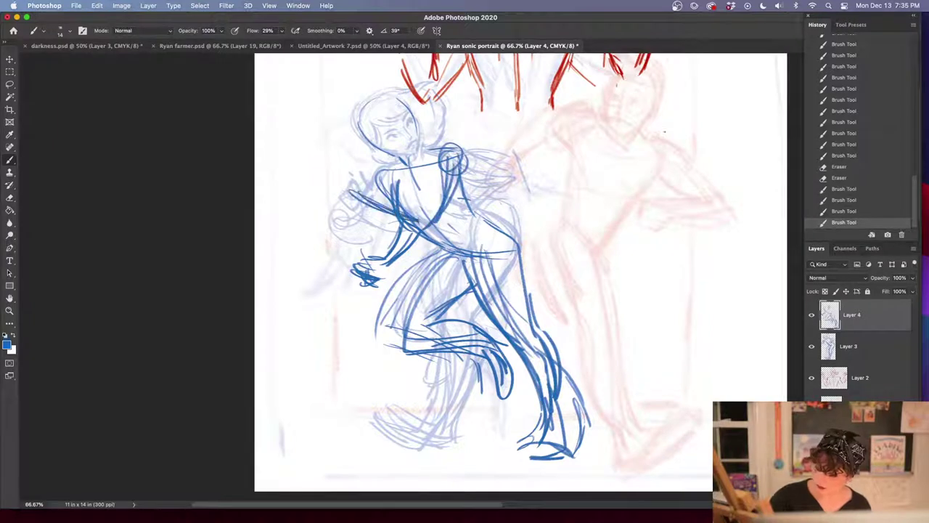
{"action": "mouse_move", "coordinate": [395, 213]}
{"action": "left_mouse_down"}
{"action": "mouse_move", "coordinate": [343, 173]}
{"action": "mouse_move", "coordinate": [335, 186]}
{"action": "left_mouse_up"}
{"action": "mouse_move", "coordinate": [335, 183]}
{"action": "left_mouse_down"}
{"action": "mouse_move", "coordinate": [362, 204]}
{"action": "mouse_move", "coordinate": [323, 175]}
{"action": "mouse_move", "coordinate": [358, 190]}
{"action": "left_mouse_up"}
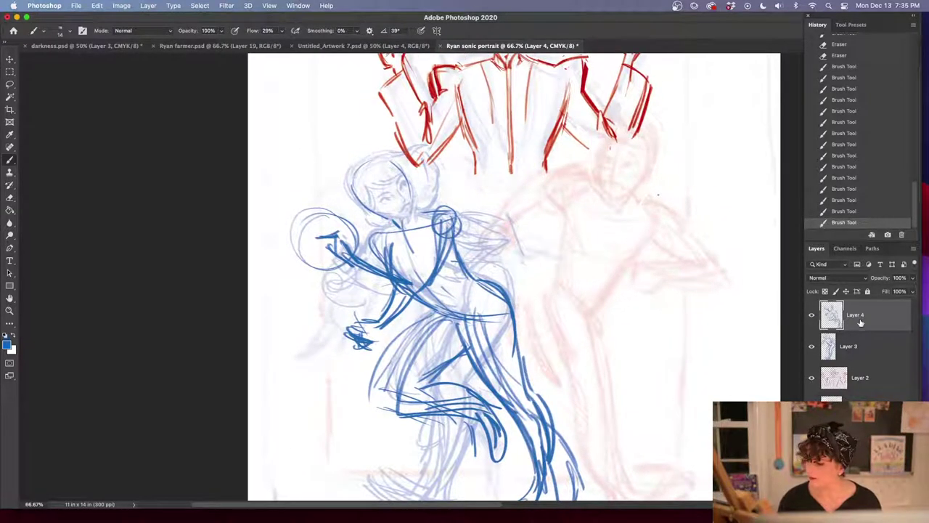
Lower Layer 4's opacity to 16%, and hide Layer 4 and Layer 3
{"action": "left_click", "coordinate": [912, 278]}
{"action": "left_click_drag", "start_coordinate": [910, 291], "coordinate": [875, 291]}
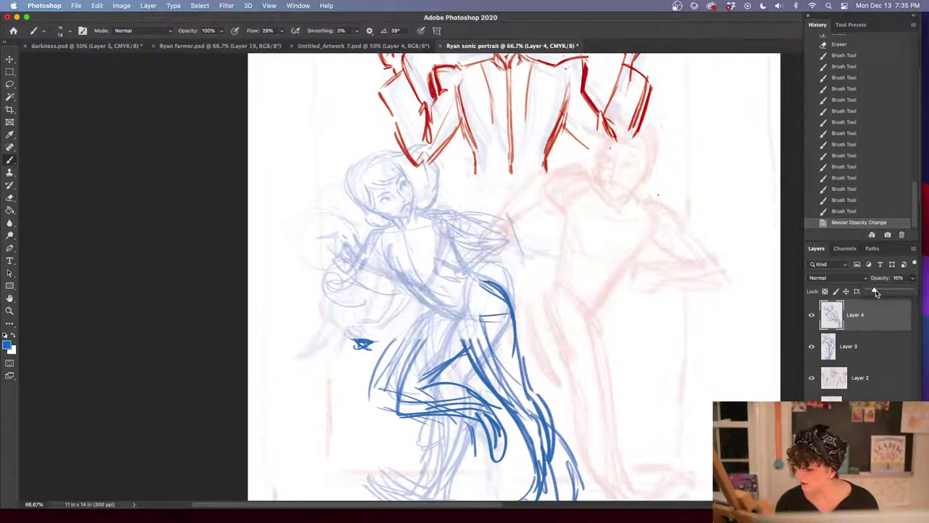
{"action": "left_click", "coordinate": [811, 314]}
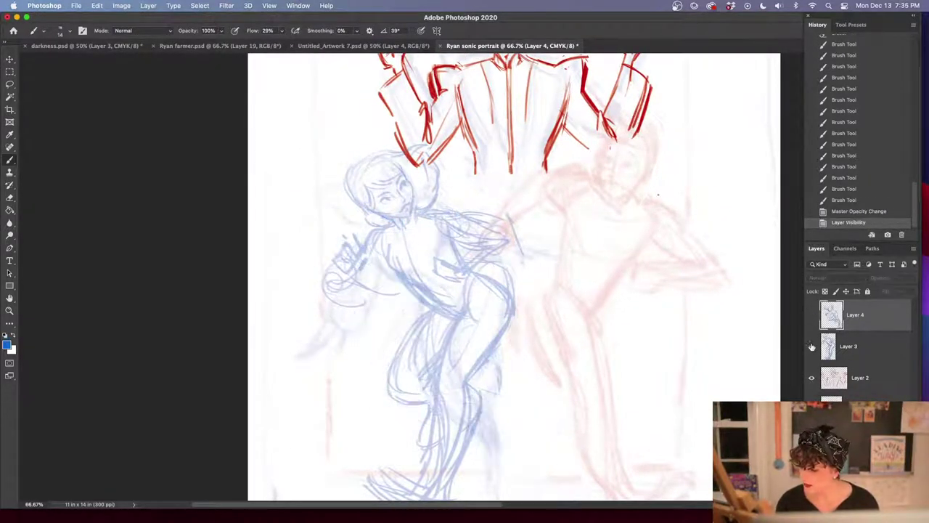
{"action": "left_click", "coordinate": [812, 346]}
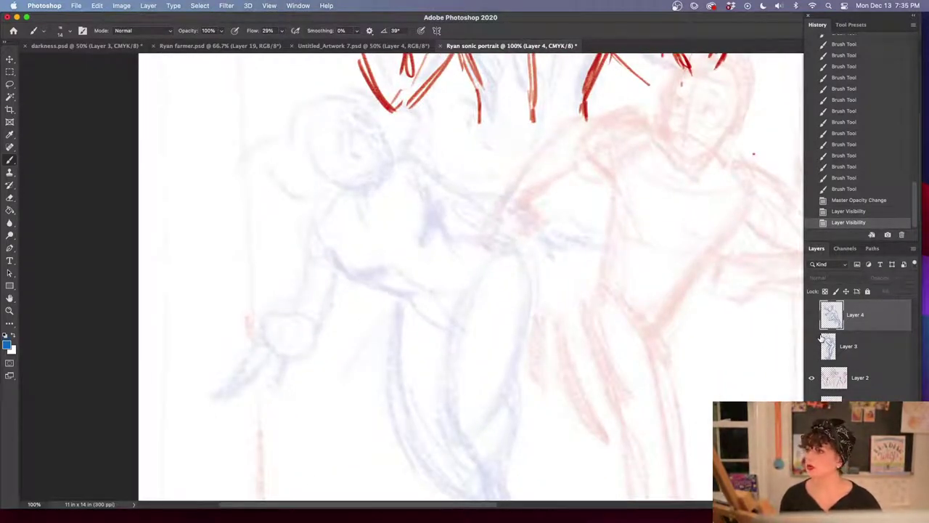
{"action": "key", "text": "super+equal"}
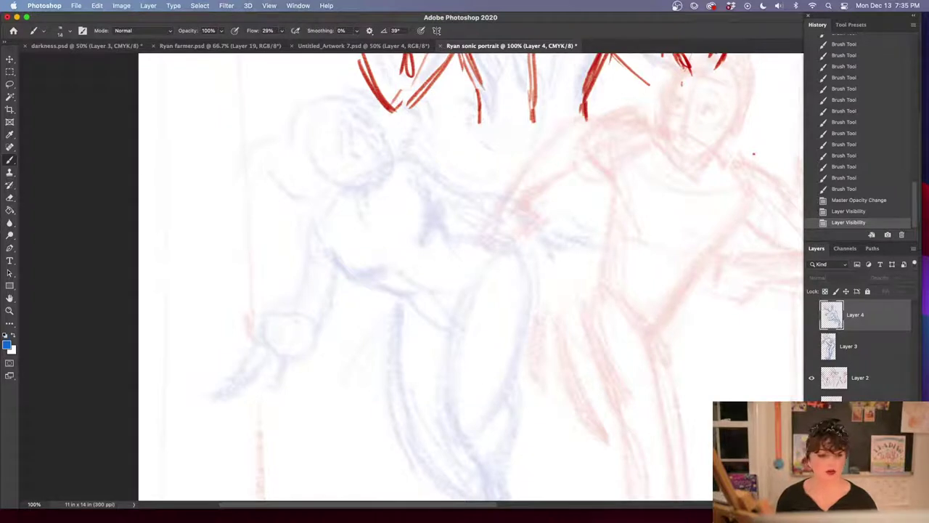
{"action": "key", "text": "super+Tab"}
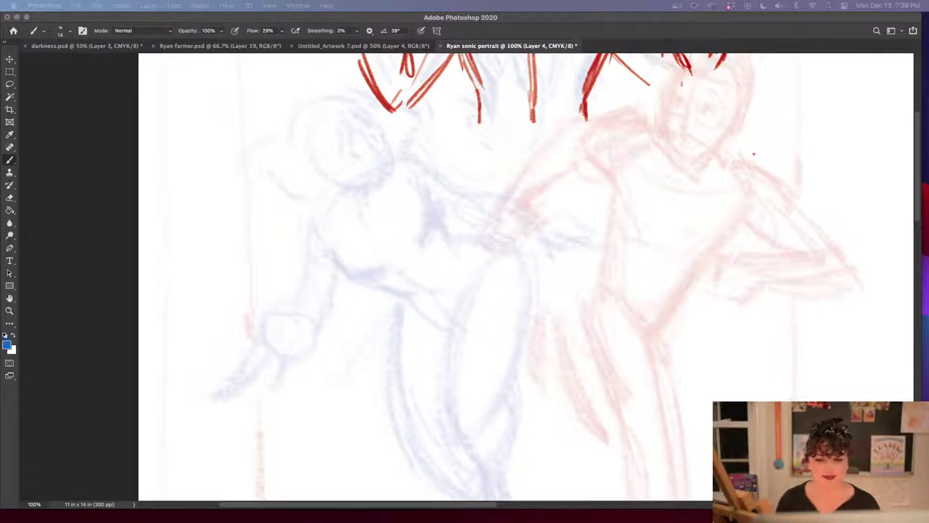
{"action": "key", "text": "Tab"}
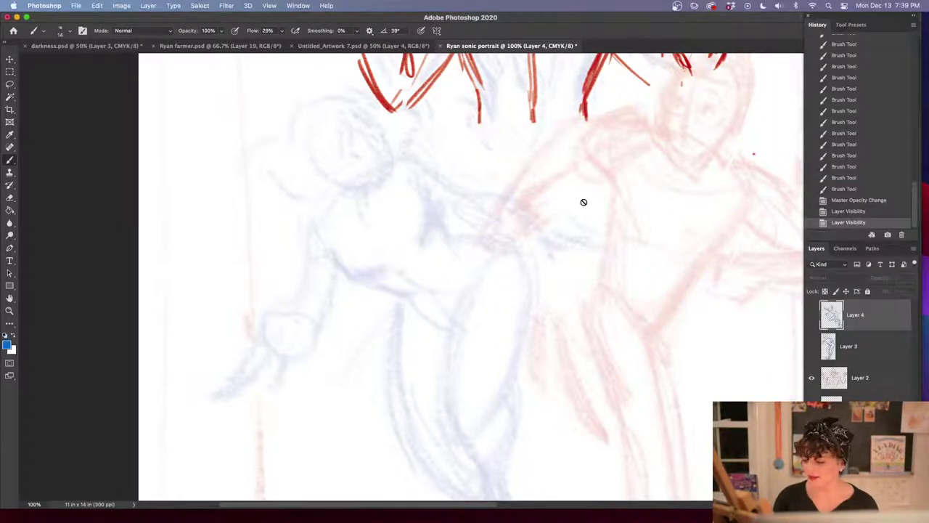
Create a new layer above Layer 4 for a cleaner blue redraw of the lower-left figure
{"action": "left_click", "coordinate": [863, 381]}
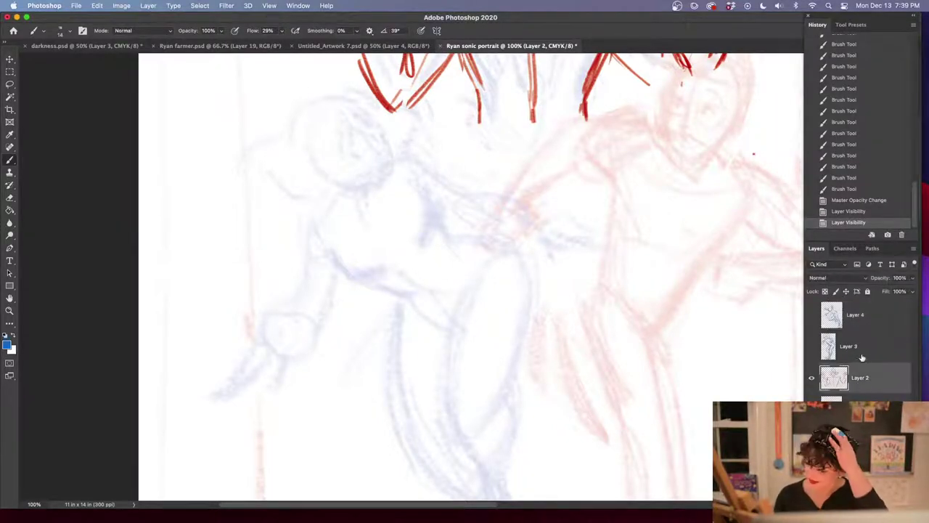
{"action": "left_click", "coordinate": [864, 318]}
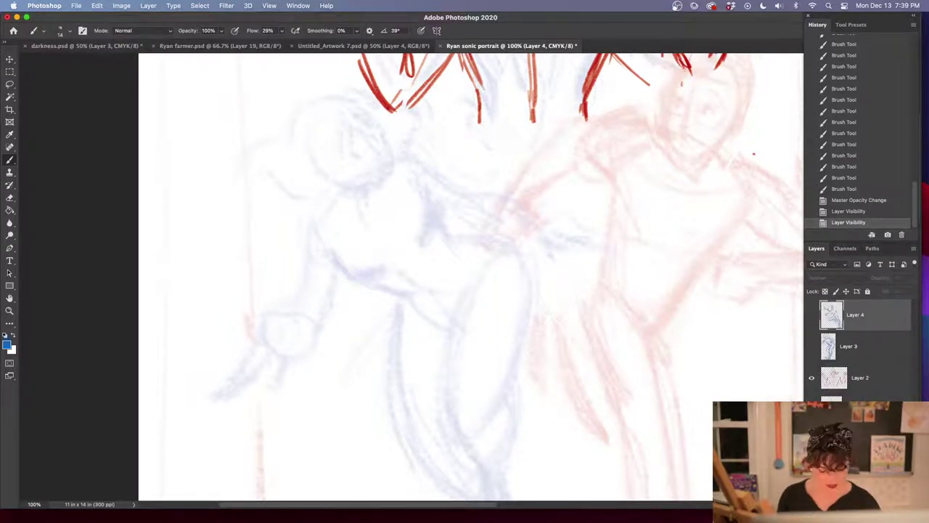
{"action": "left_click", "coordinate": [888, 503]}
{"action": "left_click_drag", "start_coordinate": [562, 292], "coordinate": [540, 423]}
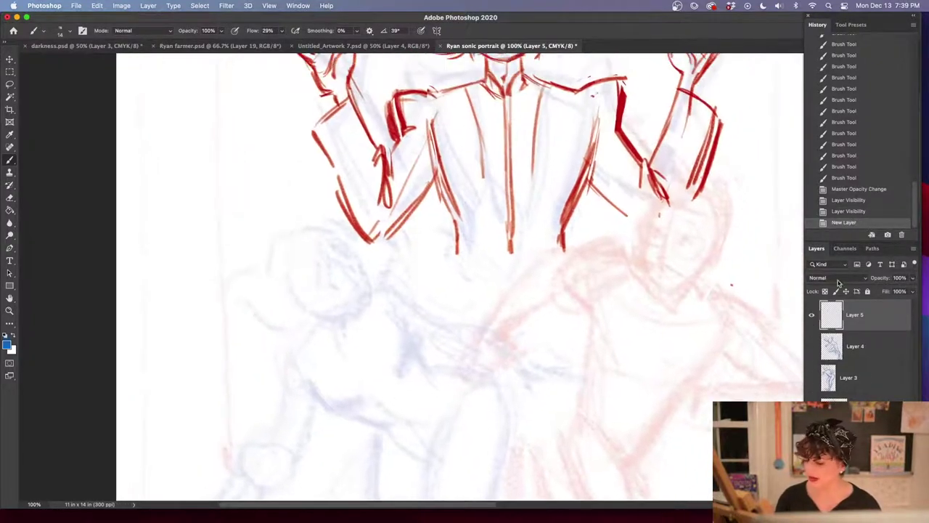
{"action": "left_click_drag", "start_coordinate": [581, 361], "coordinate": [597, 301]}
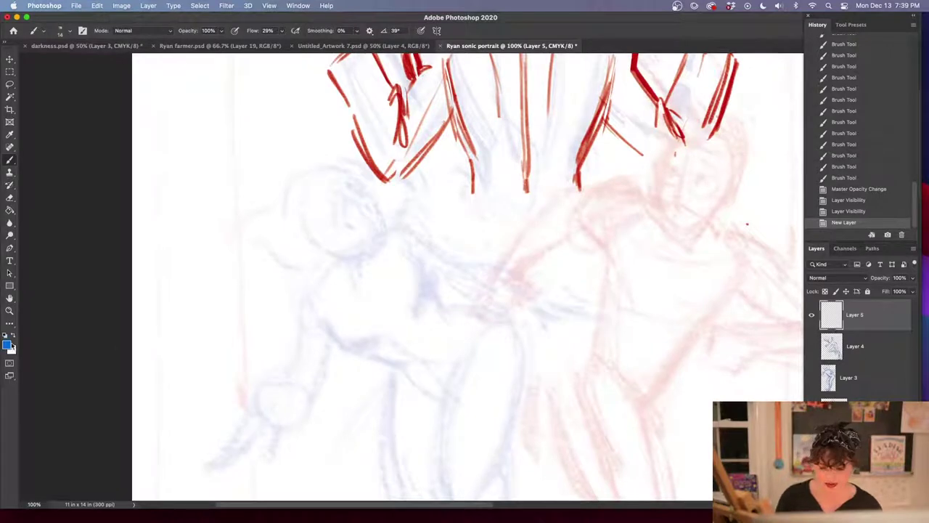
{"action": "key", "text": "super+equal"}
{"action": "key", "text": "super+equal"}
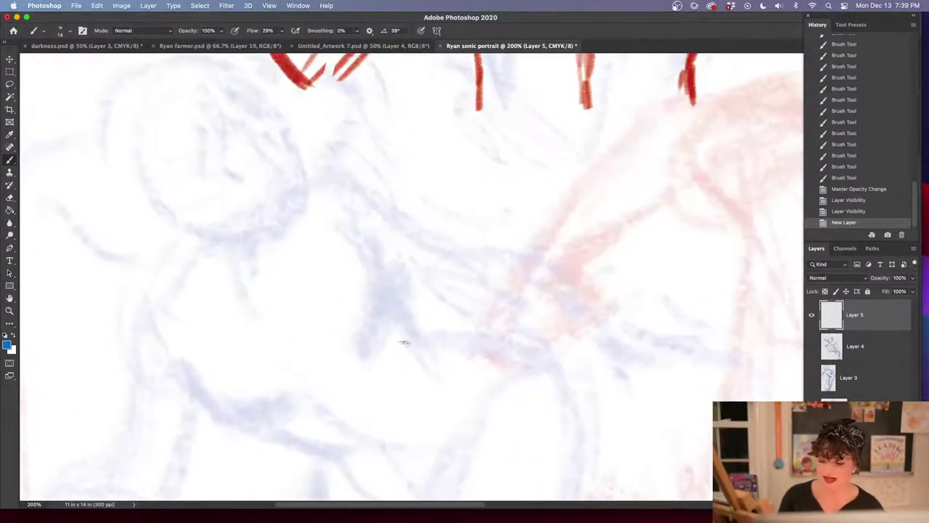
{"action": "key", "text": "super+minus"}
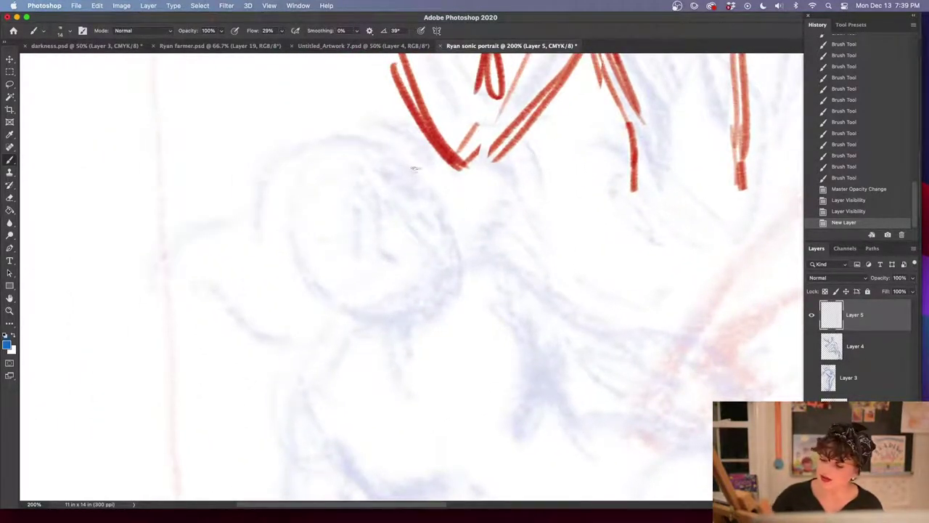
Draw the blue figure's round head outline, with short neck marks and the near shoulder line beneath it
{"action": "mouse_move", "coordinate": [395, 153]}
{"action": "left_mouse_down"}
{"action": "mouse_move", "coordinate": [437, 212]}
{"action": "mouse_move", "coordinate": [453, 258]}
{"action": "mouse_move", "coordinate": [447, 299]}
{"action": "mouse_move", "coordinate": [439, 313]}
{"action": "mouse_move", "coordinate": [343, 317]}
{"action": "left_mouse_up"}
{"action": "left_click_drag", "start_coordinate": [323, 149], "coordinate": [282, 254]}
{"action": "mouse_move", "coordinate": [285, 207]}
{"action": "left_mouse_down"}
{"action": "mouse_move", "coordinate": [398, 151]}
{"action": "mouse_move", "coordinate": [329, 311]}
{"action": "mouse_move", "coordinate": [393, 350]}
{"action": "mouse_move", "coordinate": [425, 332]}
{"action": "left_mouse_up"}
{"action": "mouse_move", "coordinate": [521, 351]}
{"action": "left_mouse_down"}
{"action": "mouse_move", "coordinate": [515, 321]}
{"action": "mouse_move", "coordinate": [538, 156]}
{"action": "left_mouse_up"}
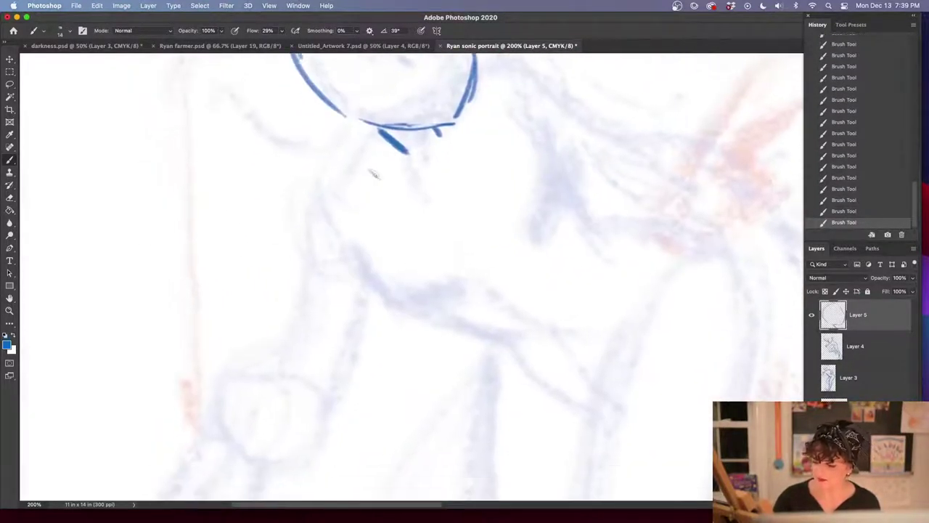
{"action": "left_click_drag", "start_coordinate": [372, 130], "coordinate": [320, 184]}
{"action": "left_click_drag", "start_coordinate": [304, 228], "coordinate": [297, 265]}
Draw the blue figure's far shoulder, the armpit and side of the chest, and the underside of the leaning torso
{"action": "key", "text": "super+minus"}
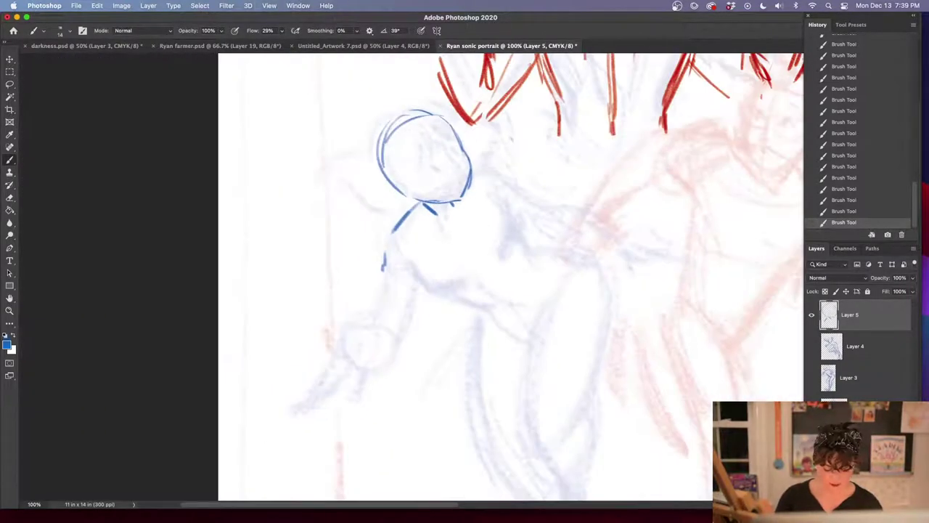
{"action": "mouse_move", "coordinate": [471, 175]}
{"action": "left_mouse_down"}
{"action": "mouse_move", "coordinate": [508, 169]}
{"action": "mouse_move", "coordinate": [529, 195]}
{"action": "mouse_move", "coordinate": [520, 197]}
{"action": "left_mouse_up"}
{"action": "left_click_drag", "start_coordinate": [523, 218], "coordinate": [559, 245]}
{"action": "mouse_move", "coordinate": [512, 196]}
{"action": "left_mouse_down"}
{"action": "mouse_move", "coordinate": [513, 235]}
{"action": "mouse_move", "coordinate": [501, 246]}
{"action": "left_mouse_up"}
{"action": "mouse_move", "coordinate": [419, 250]}
{"action": "left_mouse_down"}
{"action": "mouse_move", "coordinate": [433, 288]}
{"action": "mouse_move", "coordinate": [469, 291]}
{"action": "left_mouse_up"}
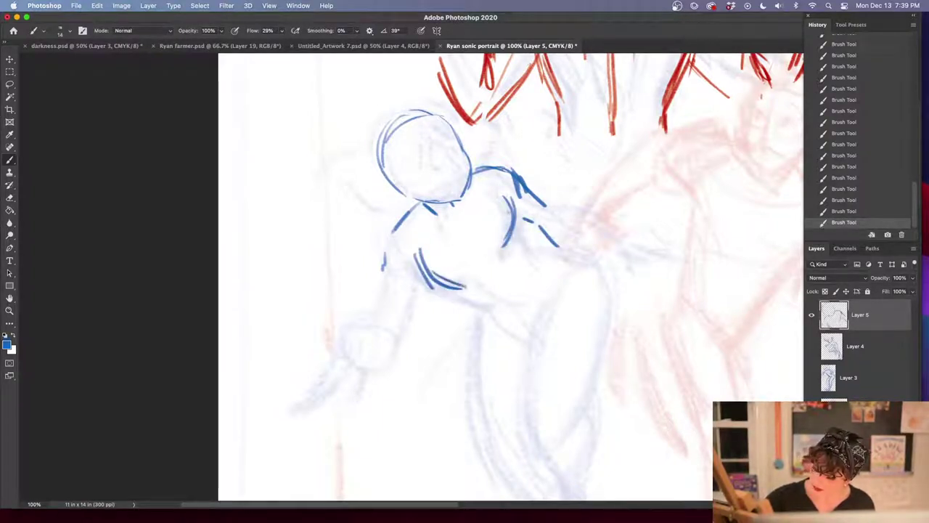
{"action": "mouse_move", "coordinate": [515, 204]}
{"action": "left_mouse_down"}
{"action": "mouse_move", "coordinate": [511, 251]}
{"action": "mouse_move", "coordinate": [535, 254]}
{"action": "left_mouse_up"}
{"action": "left_click_drag", "start_coordinate": [455, 290], "coordinate": [499, 308]}
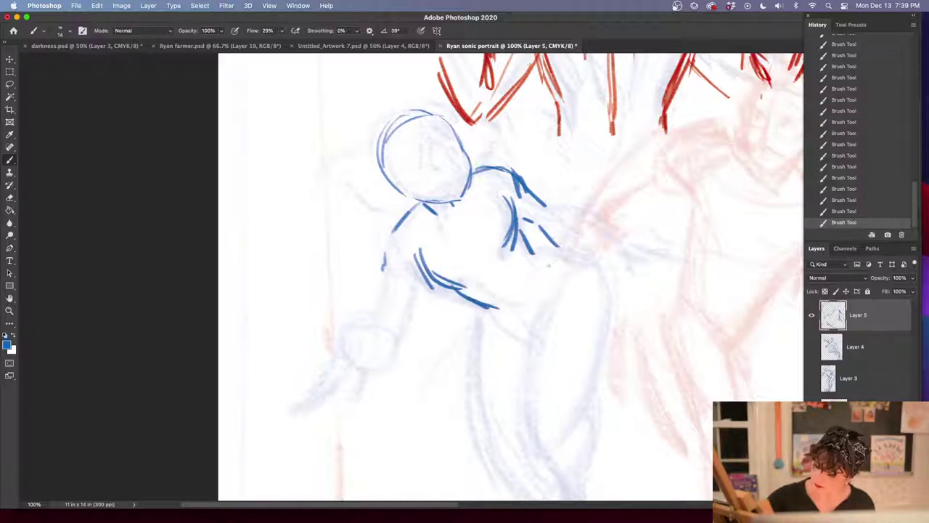
Extend the far arm's upper and lower edges back toward the red figure
{"action": "left_click_drag", "start_coordinate": [535, 249], "coordinate": [591, 254]}
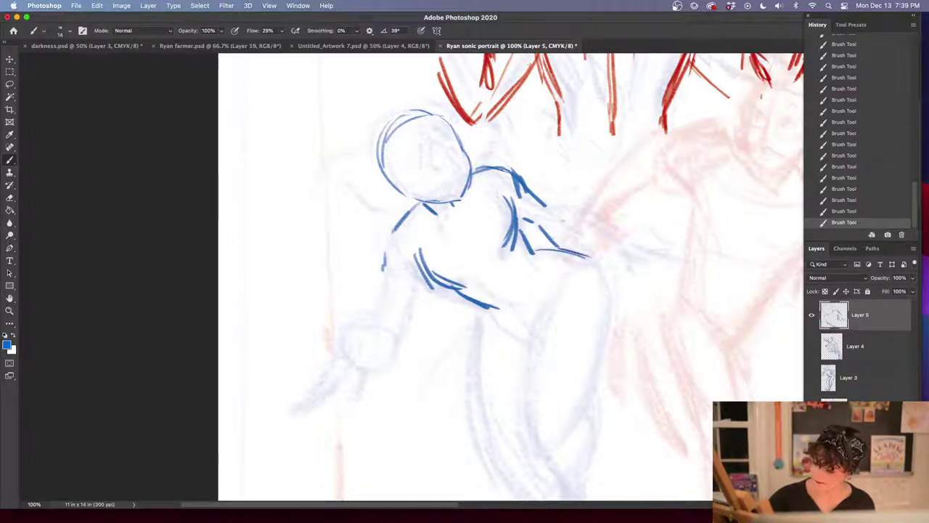
{"action": "left_click_drag", "start_coordinate": [541, 228], "coordinate": [598, 247]}
{"action": "left_click_drag", "start_coordinate": [547, 206], "coordinate": [617, 248]}
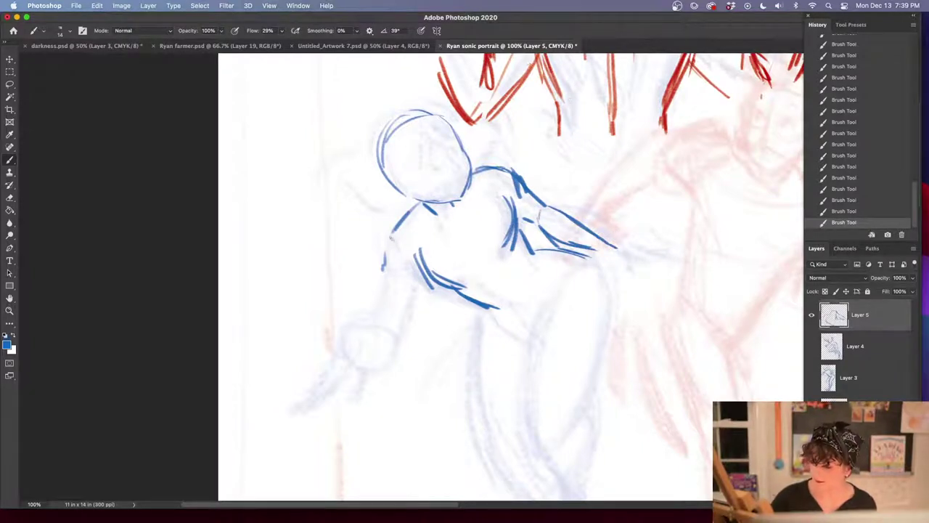
Try the near arm reaching down from the shoulder, with a rounded forearm and doubled upper-arm lines
{"action": "left_click_drag", "start_coordinate": [395, 229], "coordinate": [372, 315]}
{"action": "left_click_drag", "start_coordinate": [428, 275], "coordinate": [383, 358]}
{"action": "mouse_move", "coordinate": [381, 313]}
{"action": "left_mouse_down"}
{"action": "mouse_move", "coordinate": [346, 336]}
{"action": "mouse_move", "coordinate": [355, 324]}
{"action": "mouse_move", "coordinate": [343, 345]}
{"action": "mouse_move", "coordinate": [352, 372]}
{"action": "mouse_move", "coordinate": [401, 327]}
{"action": "mouse_move", "coordinate": [363, 313]}
{"action": "mouse_move", "coordinate": [341, 356]}
{"action": "left_mouse_up"}
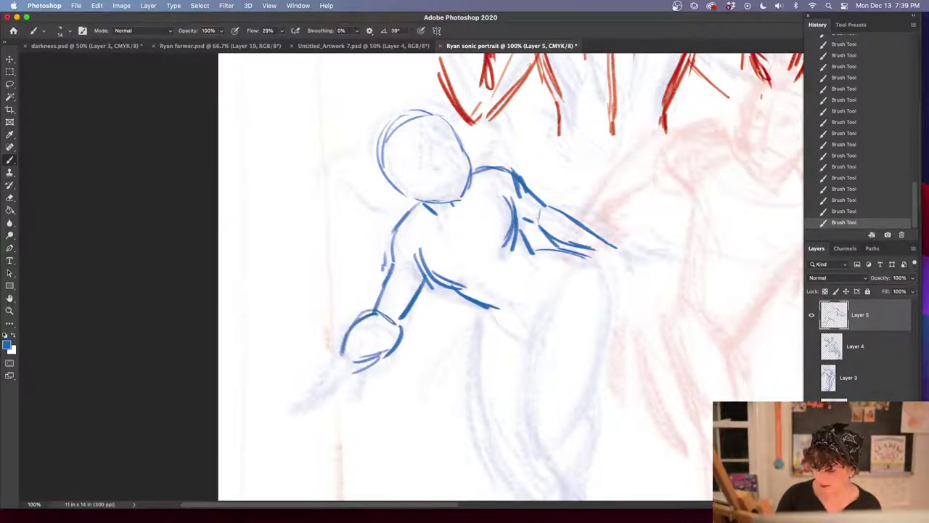
{"action": "left_click_drag", "start_coordinate": [413, 221], "coordinate": [382, 312]}
{"action": "left_click_drag", "start_coordinate": [390, 245], "coordinate": [368, 314]}
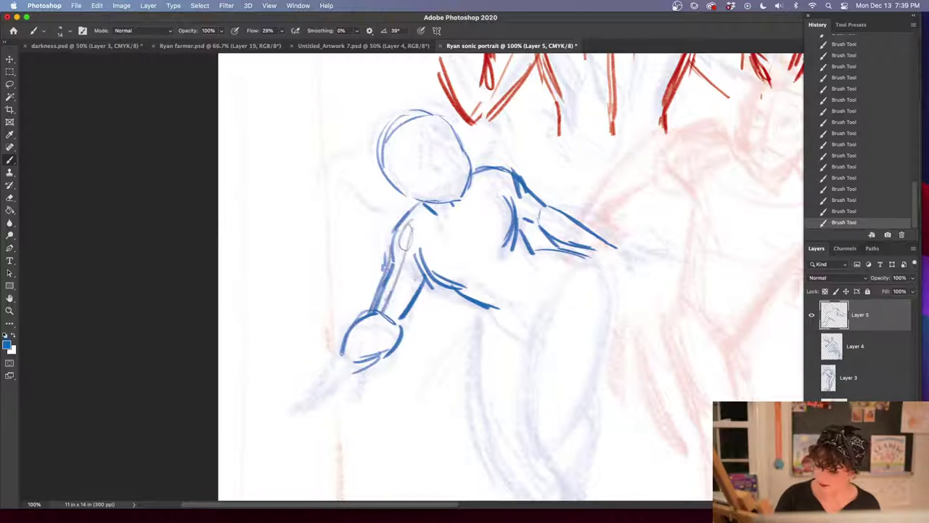
{"action": "left_click_drag", "start_coordinate": [421, 268], "coordinate": [391, 319]}
Try a longer, heavier near arm with a slimmer forearm ending in a circular fist
{"action": "left_click_drag", "start_coordinate": [420, 202], "coordinate": [355, 309]}
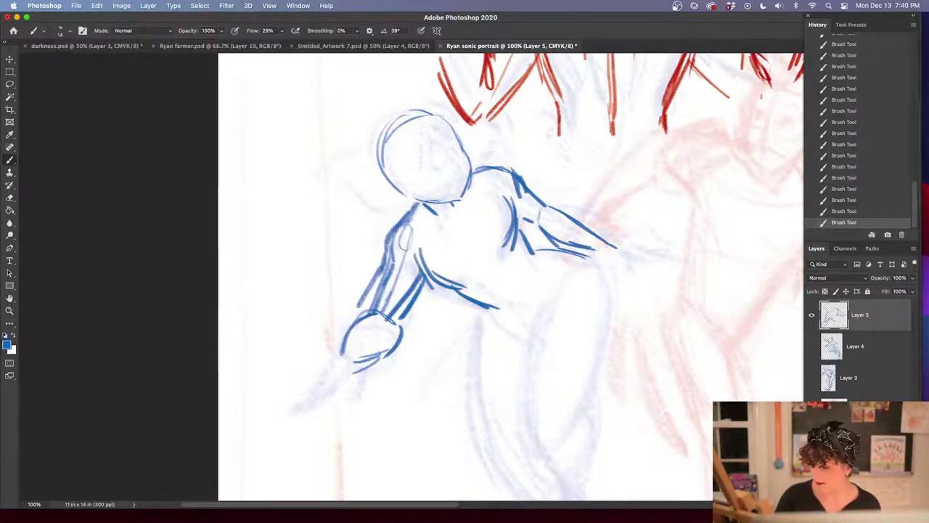
{"action": "left_click_drag", "start_coordinate": [379, 270], "coordinate": [356, 314]}
{"action": "mouse_move", "coordinate": [416, 276]}
{"action": "left_mouse_down"}
{"action": "mouse_move", "coordinate": [374, 319]}
{"action": "mouse_move", "coordinate": [344, 316]}
{"action": "mouse_move", "coordinate": [336, 360]}
{"action": "left_mouse_up"}
{"action": "mouse_move", "coordinate": [383, 324]}
{"action": "left_mouse_down"}
{"action": "mouse_move", "coordinate": [347, 365]}
{"action": "mouse_move", "coordinate": [310, 376]}
{"action": "mouse_move", "coordinate": [341, 384]}
{"action": "left_mouse_up"}
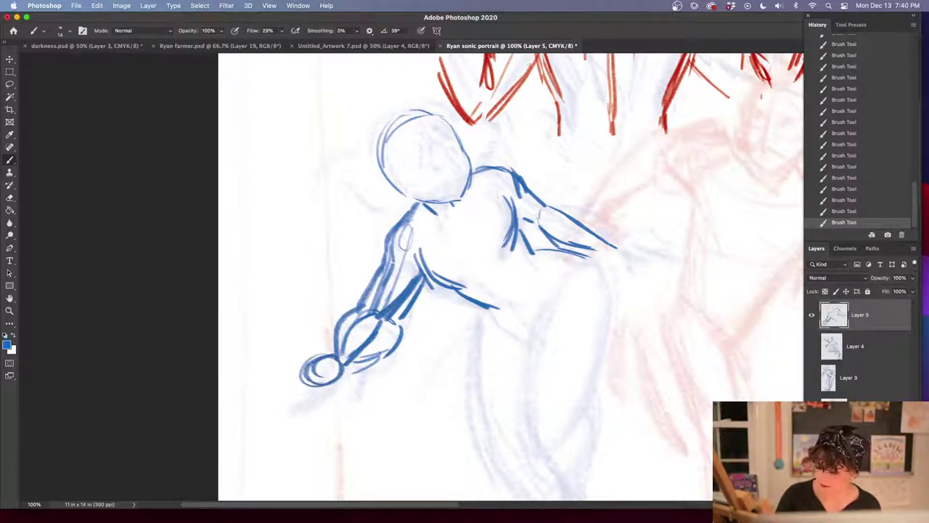
{"action": "mouse_move", "coordinate": [350, 347]}
{"action": "left_mouse_down"}
{"action": "mouse_move", "coordinate": [340, 380]}
{"action": "mouse_move", "coordinate": [312, 392]}
{"action": "left_mouse_up"}
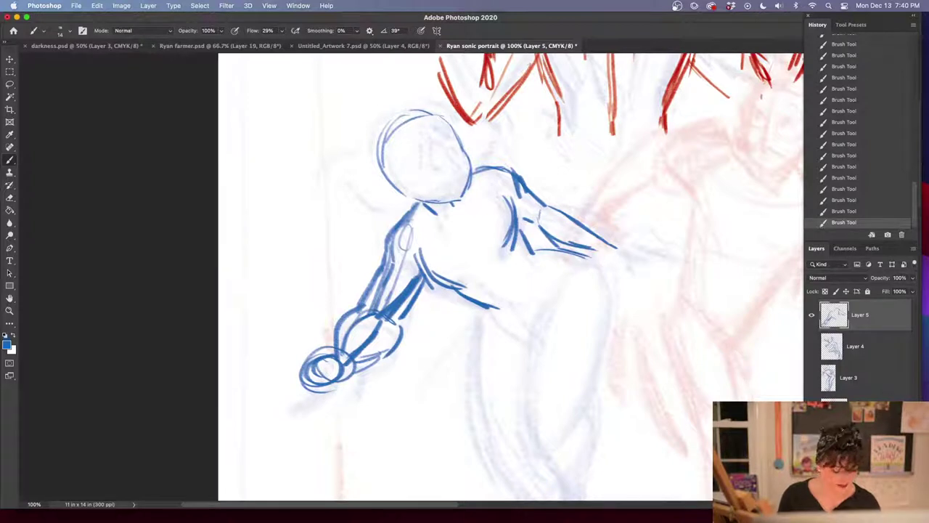
Erase the stray outer forearm lines and delete the whole near arm below the shoulder with a lasso selection
{"action": "key", "text": "e"}
{"action": "left_click_drag", "start_coordinate": [399, 335], "coordinate": [363, 372]}
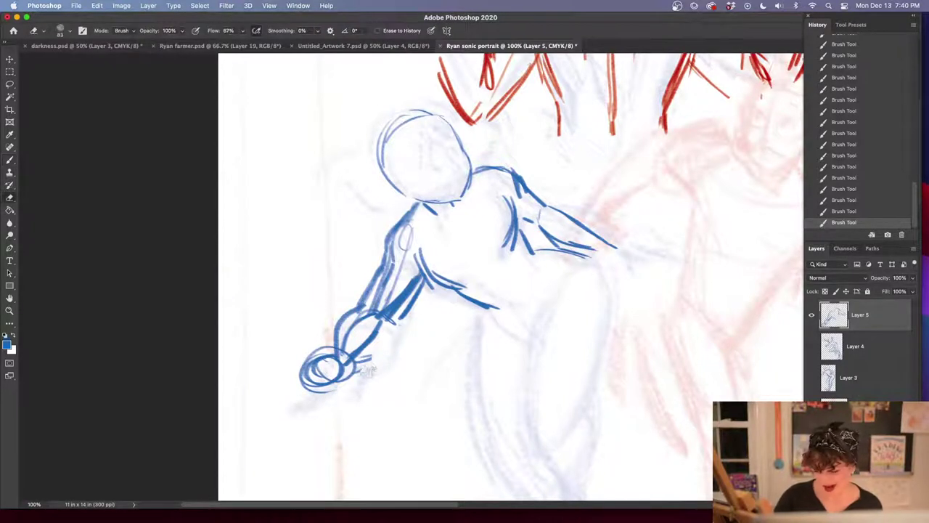
{"action": "left_click_drag", "start_coordinate": [415, 292], "coordinate": [391, 323]}
{"action": "left_click_drag", "start_coordinate": [369, 363], "coordinate": [357, 381]}
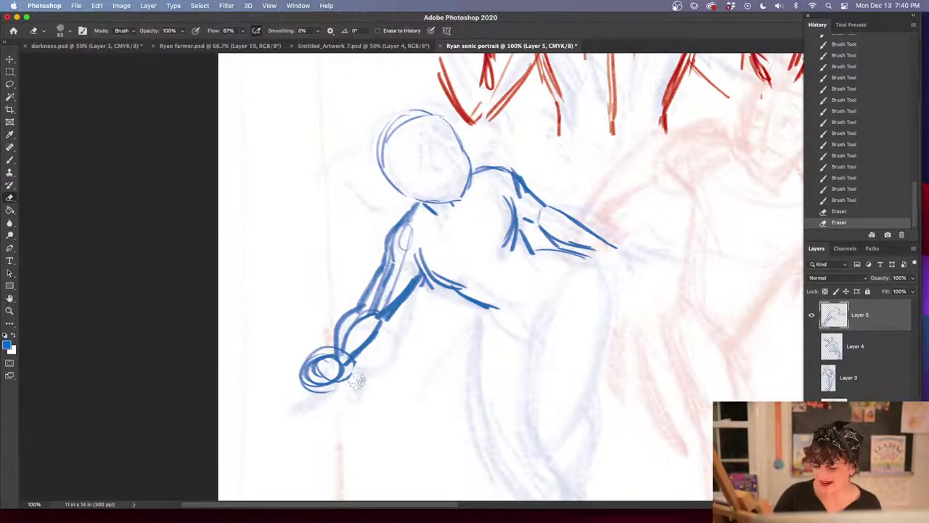
{"action": "key", "text": "l"}
{"action": "mouse_move", "coordinate": [398, 212]}
{"action": "left_mouse_down"}
{"action": "mouse_move", "coordinate": [427, 317]}
{"action": "mouse_move", "coordinate": [313, 268]}
{"action": "left_mouse_up"}
{"action": "key", "text": "Delete"}
{"action": "key", "text": "ctrl+d"}
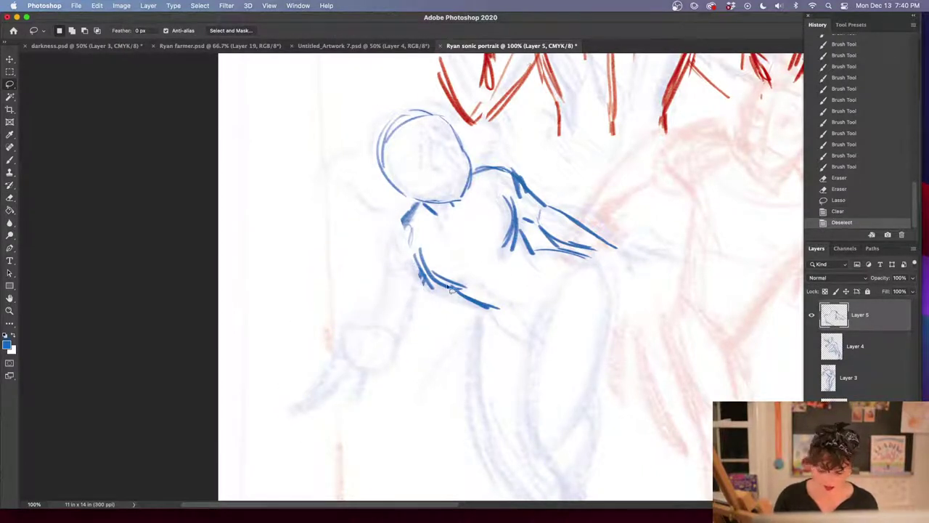
Redraw the near shoulder as a rounded curve closed off by a line across the upper arm
{"action": "key", "text": "b"}
{"action": "left_click_drag", "start_coordinate": [406, 222], "coordinate": [392, 263]}
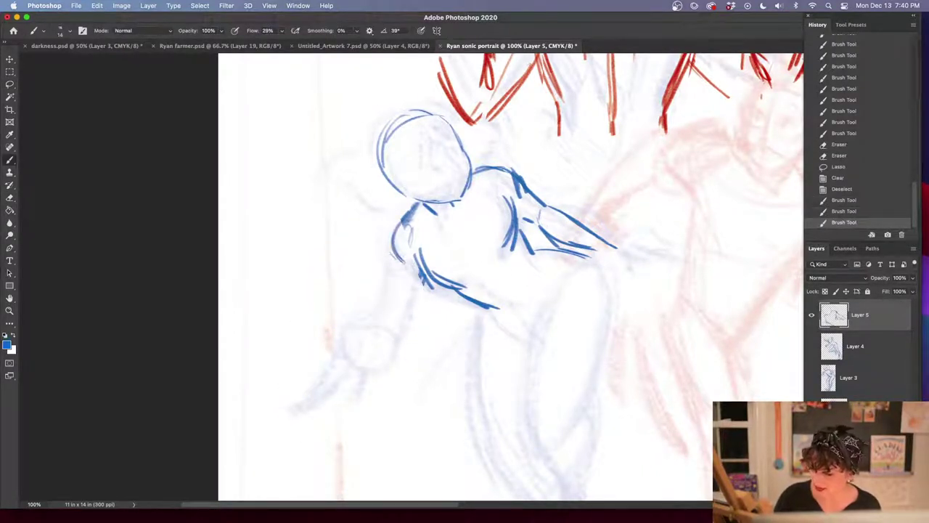
{"action": "left_click_drag", "start_coordinate": [419, 204], "coordinate": [401, 236]}
{"action": "left_click_drag", "start_coordinate": [421, 206], "coordinate": [389, 270]}
{"action": "left_click_drag", "start_coordinate": [388, 258], "coordinate": [417, 268]}
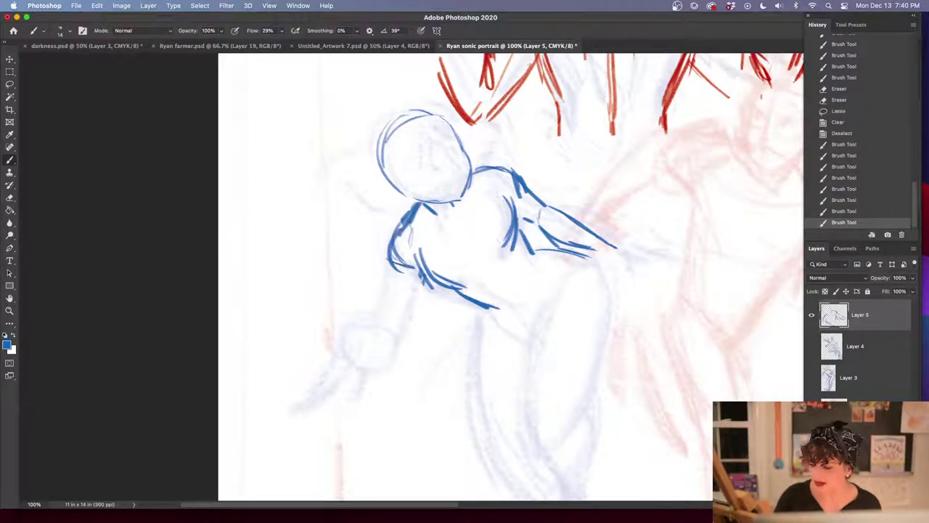
Strengthen the far shoulder and redraw the near arm with its upper arm, bulging forearm and wrist
{"action": "left_click_drag", "start_coordinate": [519, 167], "coordinate": [520, 198]}
{"action": "mouse_move", "coordinate": [391, 257]}
{"action": "left_mouse_down"}
{"action": "mouse_move", "coordinate": [411, 267]}
{"action": "mouse_move", "coordinate": [382, 312]}
{"action": "mouse_move", "coordinate": [379, 303]}
{"action": "left_mouse_up"}
{"action": "left_click_drag", "start_coordinate": [426, 281], "coordinate": [397, 320]}
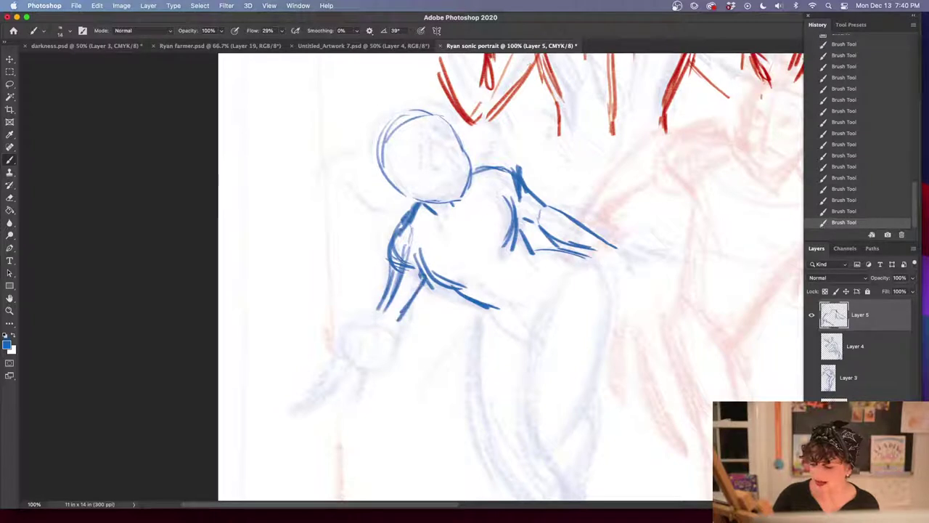
{"action": "mouse_move", "coordinate": [397, 265]}
{"action": "left_mouse_down"}
{"action": "mouse_move", "coordinate": [375, 317]}
{"action": "mouse_move", "coordinate": [394, 259]}
{"action": "left_mouse_up"}
{"action": "left_click_drag", "start_coordinate": [379, 297], "coordinate": [346, 356]}
{"action": "mouse_move", "coordinate": [399, 315]}
{"action": "left_mouse_down"}
{"action": "mouse_move", "coordinate": [354, 366]}
{"action": "mouse_move", "coordinate": [316, 365]}
{"action": "left_mouse_up"}
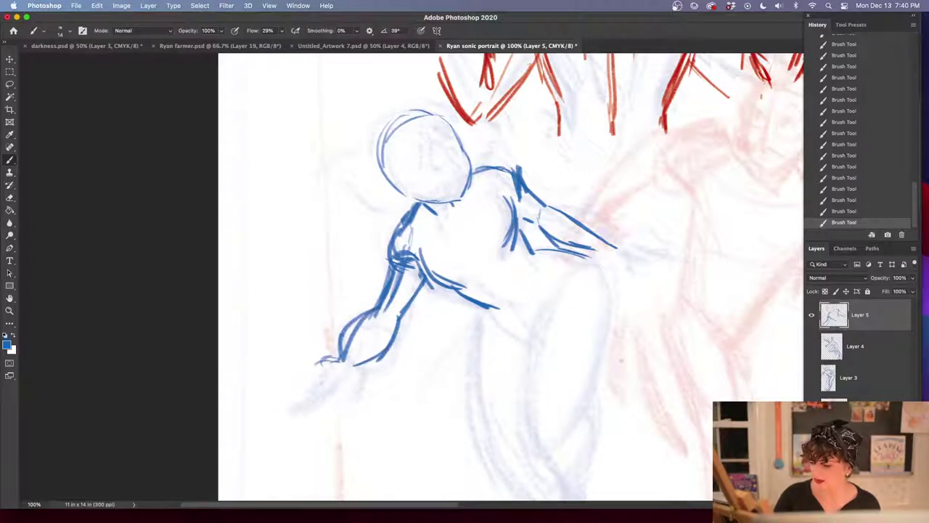
Define the far arm's elbow and forearm, and extend it to a narrow wrist near the red figure
{"action": "left_click_drag", "start_coordinate": [625, 281], "coordinate": [502, 266]}
{"action": "mouse_move", "coordinate": [398, 165]}
{"action": "left_mouse_down"}
{"action": "mouse_move", "coordinate": [429, 189]}
{"action": "mouse_move", "coordinate": [431, 215]}
{"action": "mouse_move", "coordinate": [479, 208]}
{"action": "mouse_move", "coordinate": [492, 224]}
{"action": "left_mouse_up"}
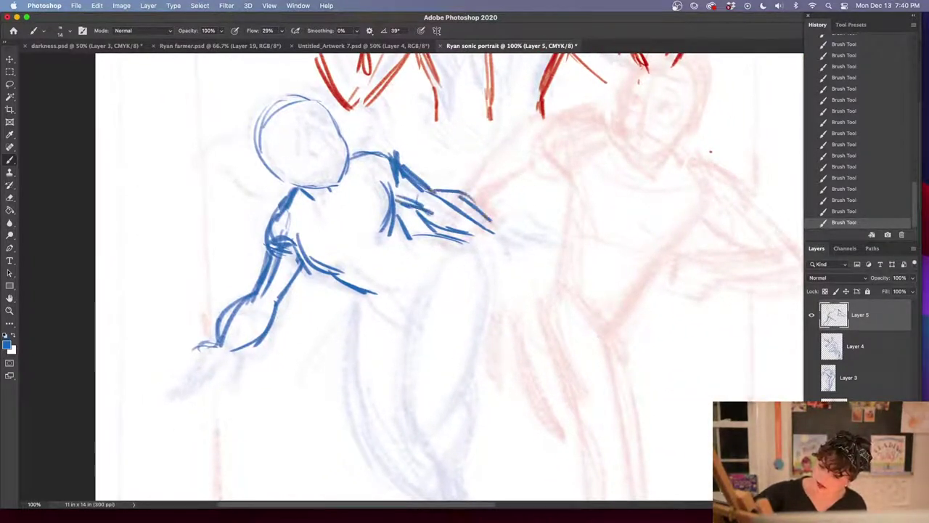
{"action": "left_click_drag", "start_coordinate": [415, 206], "coordinate": [483, 238]}
{"action": "mouse_move", "coordinate": [474, 205]}
{"action": "left_mouse_down"}
{"action": "mouse_move", "coordinate": [518, 234]}
{"action": "mouse_move", "coordinate": [506, 245]}
{"action": "mouse_move", "coordinate": [519, 251]}
{"action": "left_mouse_up"}
{"action": "mouse_move", "coordinate": [394, 199]}
{"action": "left_mouse_down"}
{"action": "mouse_move", "coordinate": [422, 209]}
{"action": "mouse_move", "coordinate": [427, 224]}
{"action": "mouse_move", "coordinate": [429, 209]}
{"action": "left_mouse_up"}
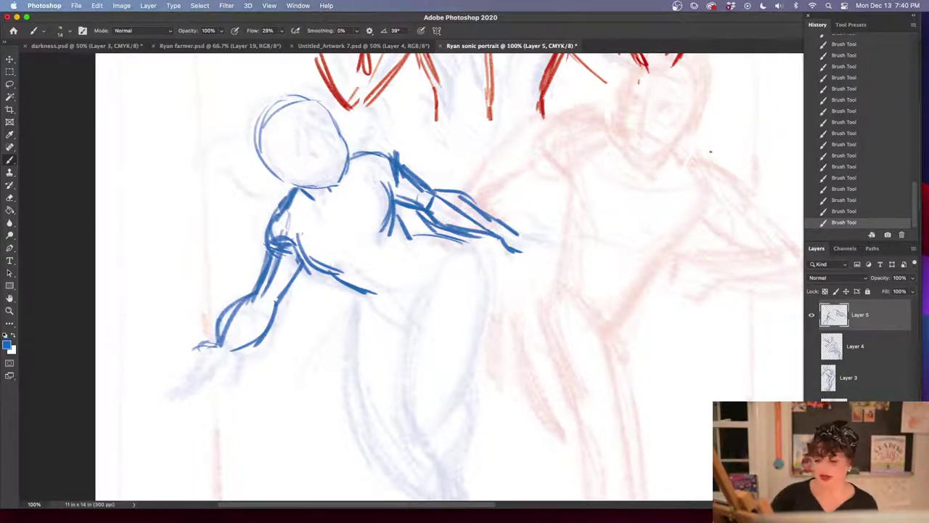
Reinforce the torso's edges and draw the hip crease, the front leg line, and the curved back and outer thigh
{"action": "mouse_move", "coordinate": [300, 231]}
{"action": "left_mouse_down"}
{"action": "mouse_move", "coordinate": [320, 267]}
{"action": "mouse_move", "coordinate": [374, 290]}
{"action": "left_mouse_up"}
{"action": "left_click_drag", "start_coordinate": [396, 218], "coordinate": [417, 245]}
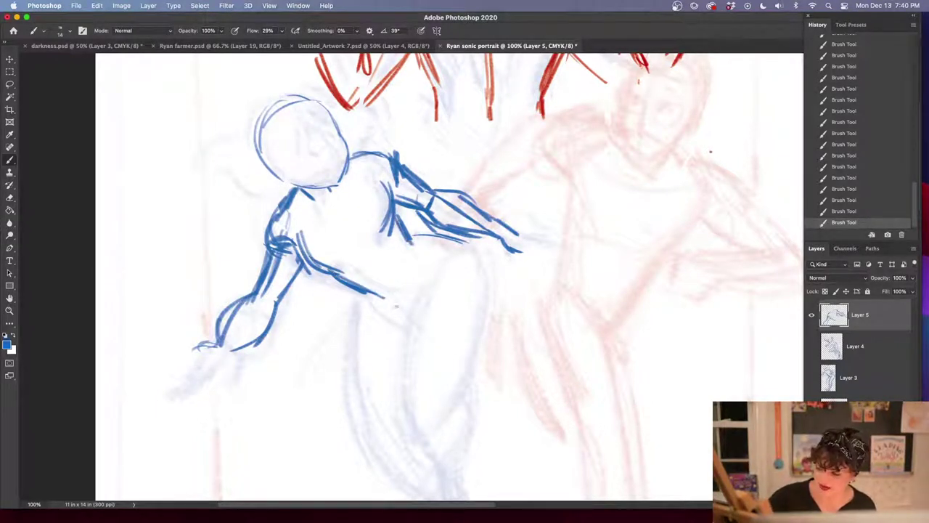
{"action": "mouse_move", "coordinate": [383, 298]}
{"action": "left_mouse_down"}
{"action": "mouse_move", "coordinate": [407, 321]}
{"action": "mouse_move", "coordinate": [361, 377]}
{"action": "mouse_move", "coordinate": [368, 417]}
{"action": "left_mouse_up"}
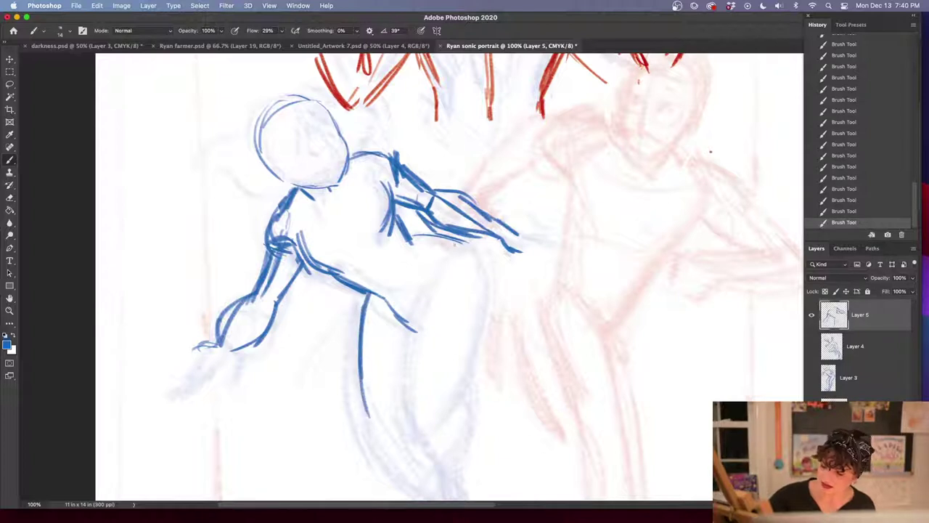
{"action": "mouse_move", "coordinate": [454, 239]}
{"action": "left_mouse_down"}
{"action": "mouse_move", "coordinate": [496, 296]}
{"action": "mouse_move", "coordinate": [465, 391]}
{"action": "left_mouse_up"}
Draw the near arm's hand with a thumb, an angled back of the hand and short finger marks
{"action": "mouse_move", "coordinate": [513, 329]}
{"action": "left_mouse_down"}
{"action": "mouse_move", "coordinate": [549, 329]}
{"action": "mouse_move", "coordinate": [633, 268]}
{"action": "mouse_move", "coordinate": [643, 272]}
{"action": "left_mouse_up"}
{"action": "left_click_drag", "start_coordinate": [368, 294], "coordinate": [351, 323]}
{"action": "left_click_drag", "start_coordinate": [368, 293], "coordinate": [351, 328]}
{"action": "left_click_drag", "start_coordinate": [347, 283], "coordinate": [319, 296]}
{"action": "left_click_drag", "start_coordinate": [378, 237], "coordinate": [345, 289]}
{"action": "mouse_move", "coordinate": [341, 285]}
{"action": "left_mouse_down"}
{"action": "mouse_move", "coordinate": [300, 310]}
{"action": "mouse_move", "coordinate": [339, 318]}
{"action": "mouse_move", "coordinate": [307, 331]}
{"action": "mouse_move", "coordinate": [338, 320]}
{"action": "left_mouse_up"}
{"action": "mouse_move", "coordinate": [305, 325]}
{"action": "left_mouse_down"}
{"action": "mouse_move", "coordinate": [347, 326]}
{"action": "mouse_move", "coordinate": [337, 331]}
{"action": "left_mouse_up"}
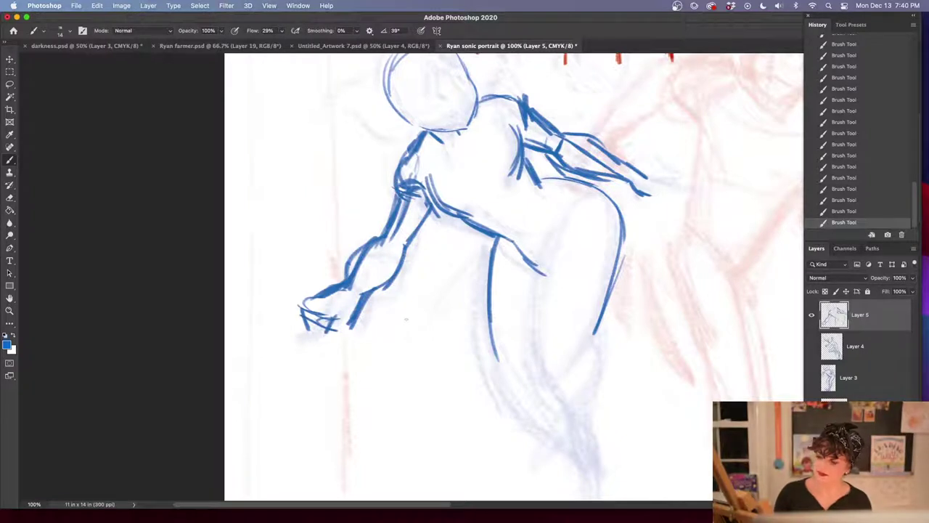
{"action": "key", "text": "l"}
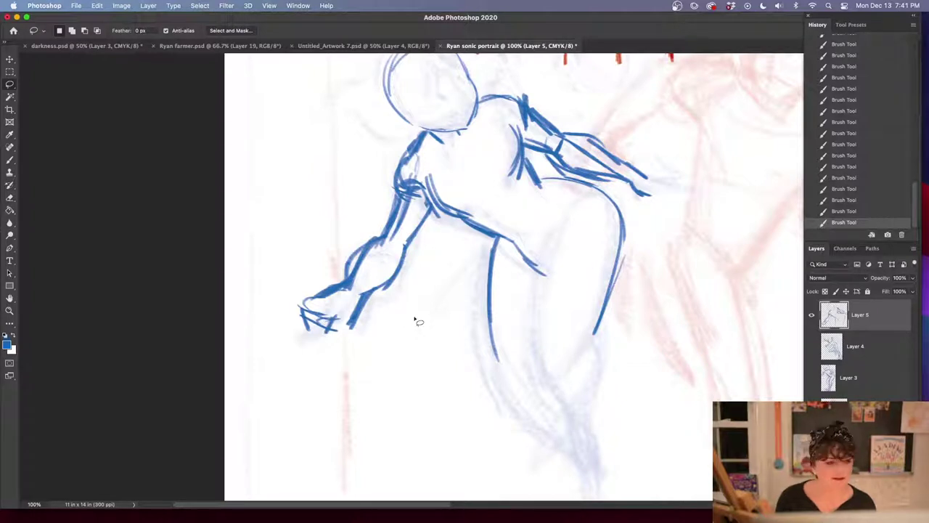
{"action": "key", "text": "shift+Tab"}
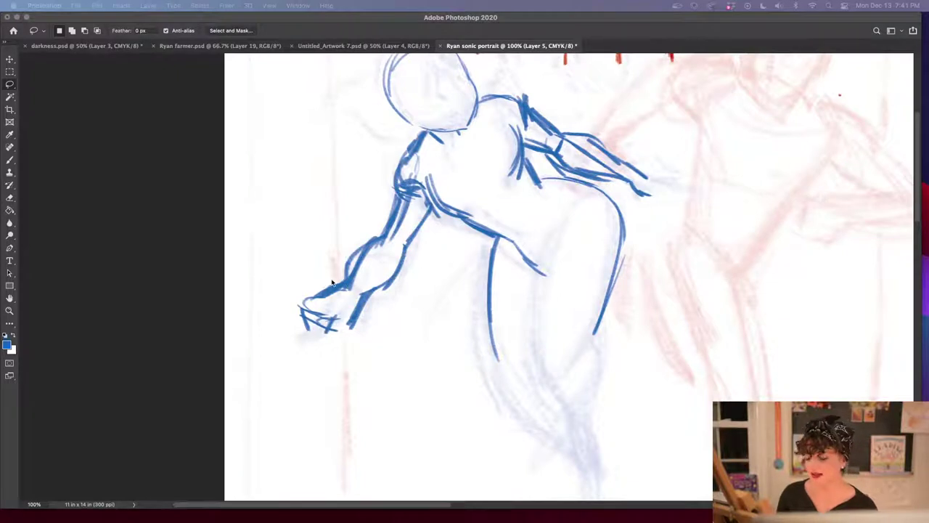
{"action": "scroll", "coordinate": [343, 296], "scroll_direction": "up", "scroll_amount": 3}
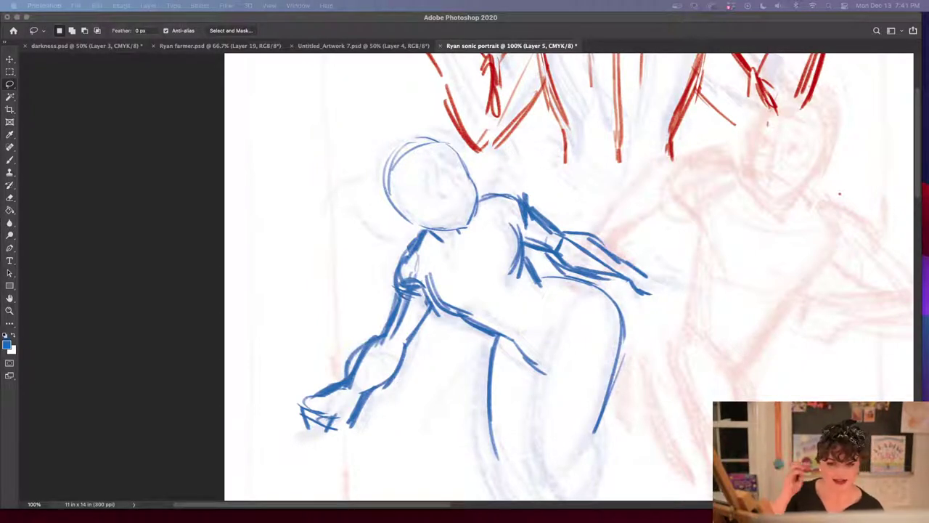
{"action": "left_click", "coordinate": [583, 321]}
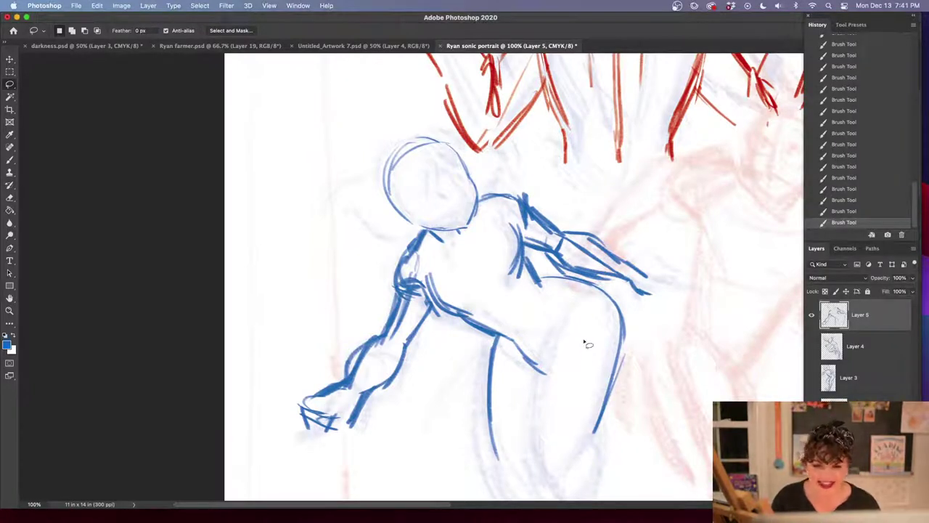
Select the whole redrawn blue figure on Layer 5 with the Lasso, delete its linework and deselect
{"action": "mouse_move", "coordinate": [581, 349]}
{"action": "left_mouse_down"}
{"action": "mouse_move", "coordinate": [537, 305]}
{"action": "mouse_move", "coordinate": [548, 296]}
{"action": "left_mouse_up"}
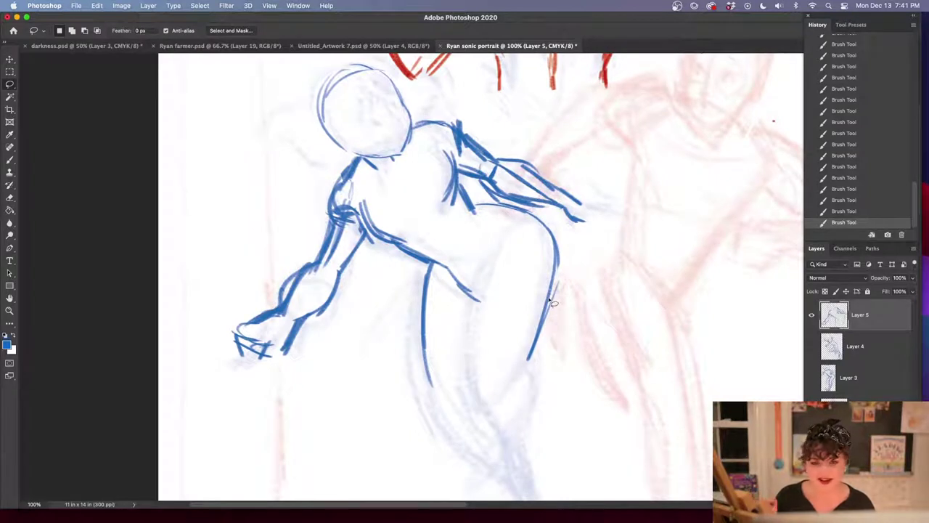
{"action": "key", "text": "b"}
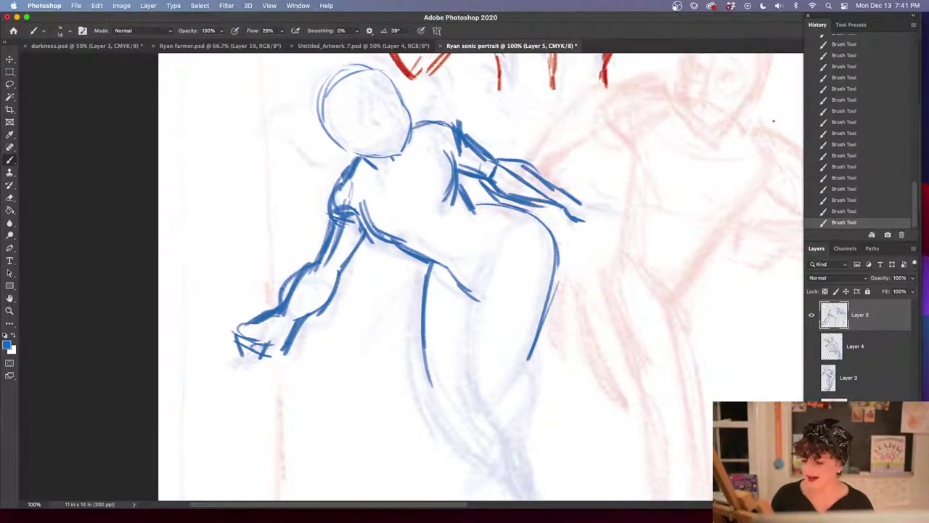
{"action": "key", "text": "l"}
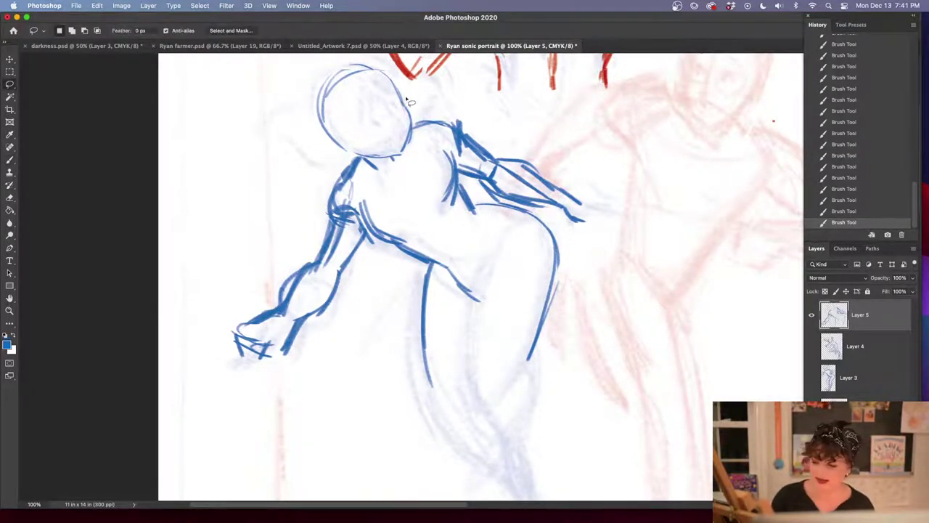
{"action": "mouse_move", "coordinate": [410, 95]}
{"action": "left_mouse_down"}
{"action": "mouse_move", "coordinate": [225, 207]}
{"action": "mouse_move", "coordinate": [639, 315]}
{"action": "mouse_move", "coordinate": [566, 138]}
{"action": "left_mouse_up"}
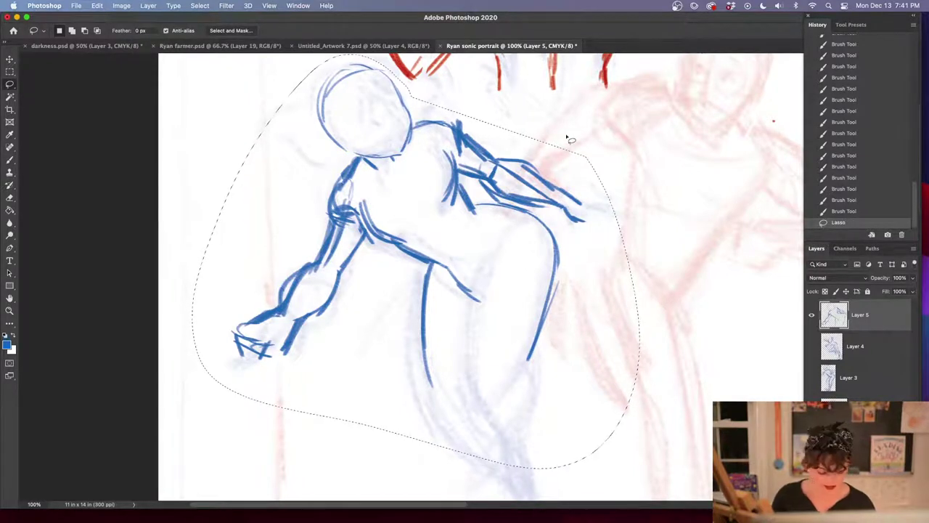
{"action": "key", "text": "Delete"}
{"action": "key", "text": "ctrl+d"}
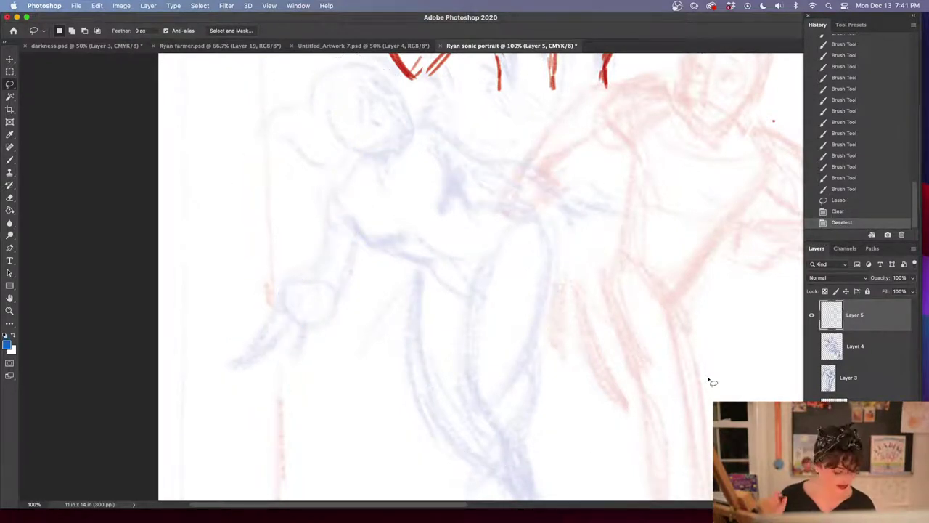
{"action": "key", "text": "b"}
{"action": "key", "text": "super+minus"}
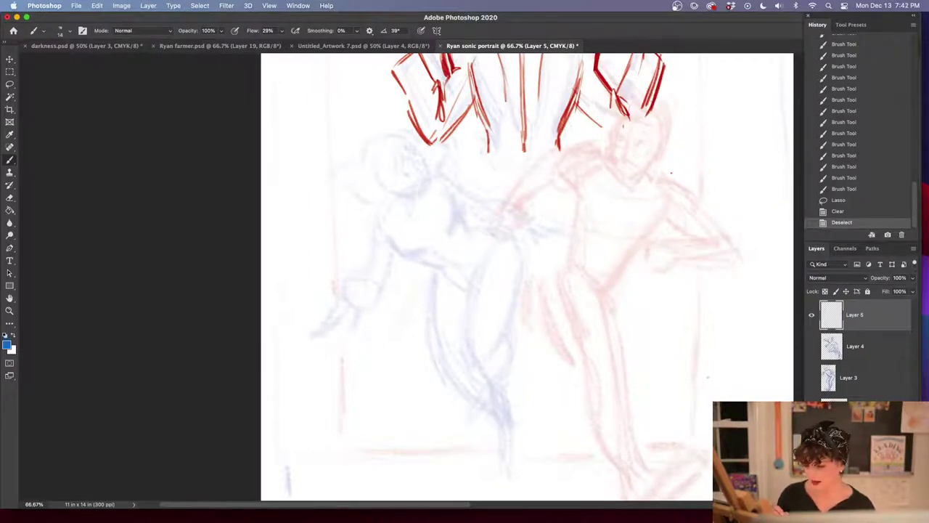
{"action": "key", "text": "super+plus"}
{"action": "key", "text": "super+minus"}
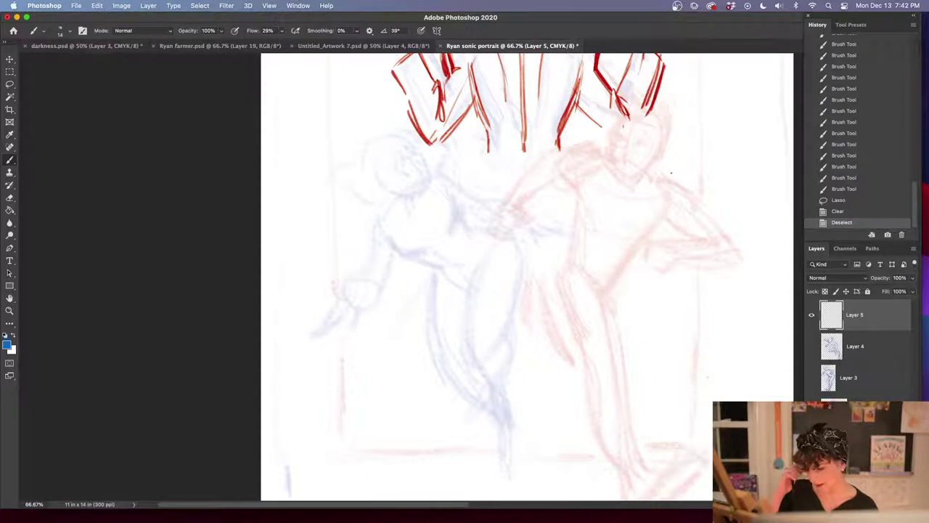
{"action": "left_click", "coordinate": [812, 346]}
{"action": "left_click", "coordinate": [812, 345]}
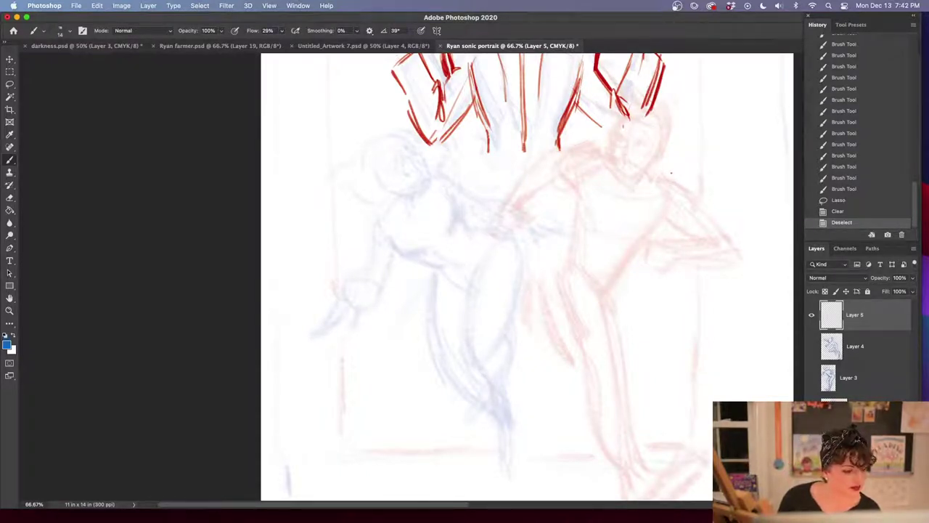
{"action": "key", "text": "shift+Tab"}
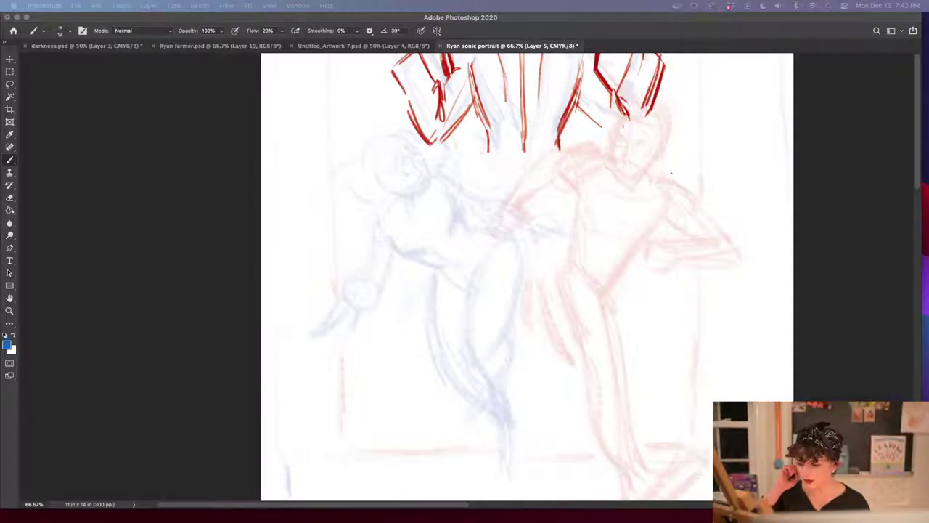
{"action": "left_click", "coordinate": [842, 338]}
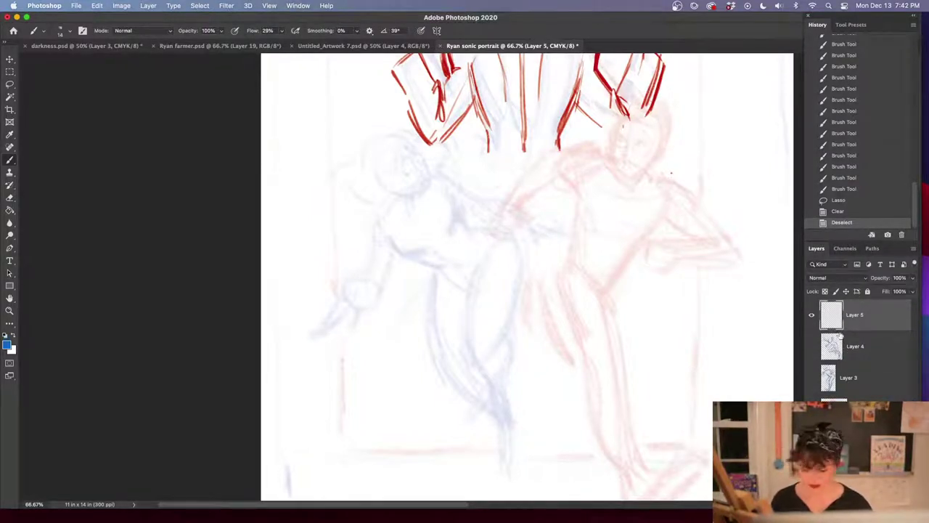
{"action": "key", "text": "super+equal"}
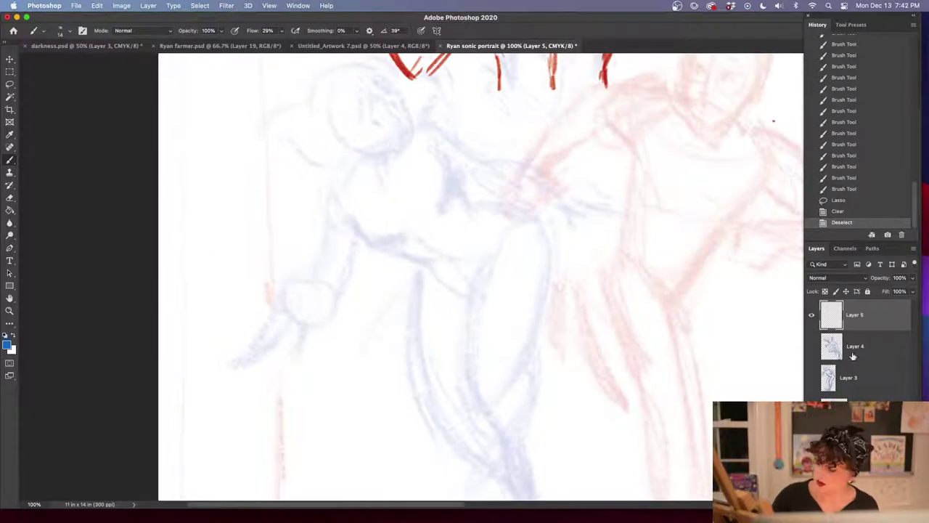
Compare the pose sketches on Layer 4 and Layer 3, keeping Layer 3 visible as the guide and hiding Layer 4
{"action": "left_click", "coordinate": [812, 346]}
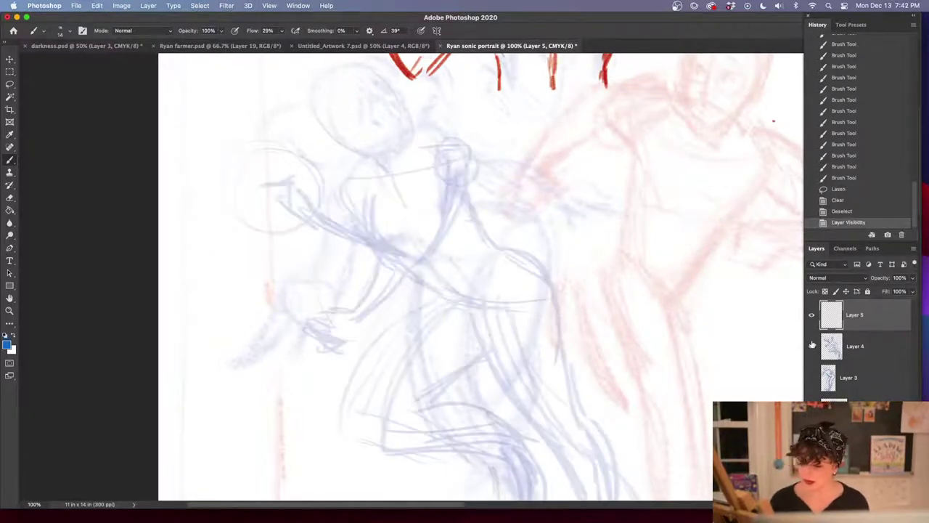
{"action": "key", "text": "super+minus"}
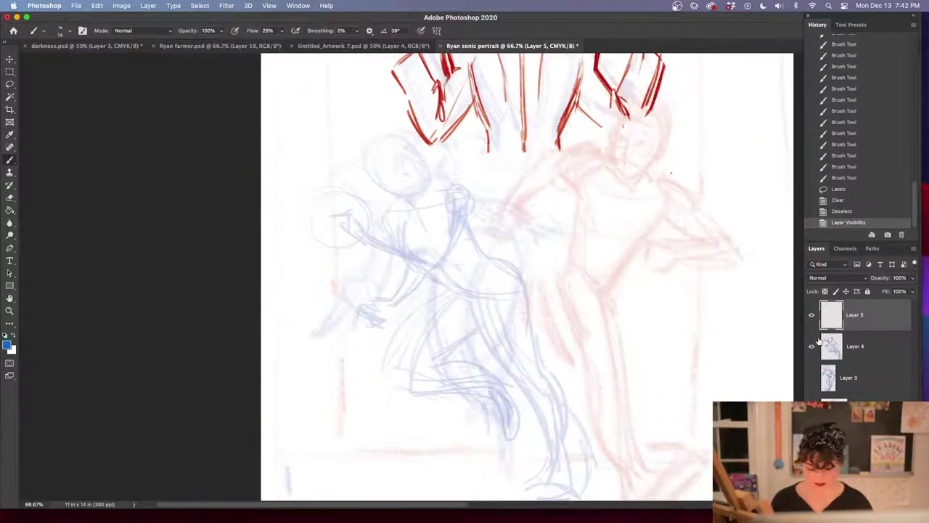
{"action": "left_click", "coordinate": [812, 378]}
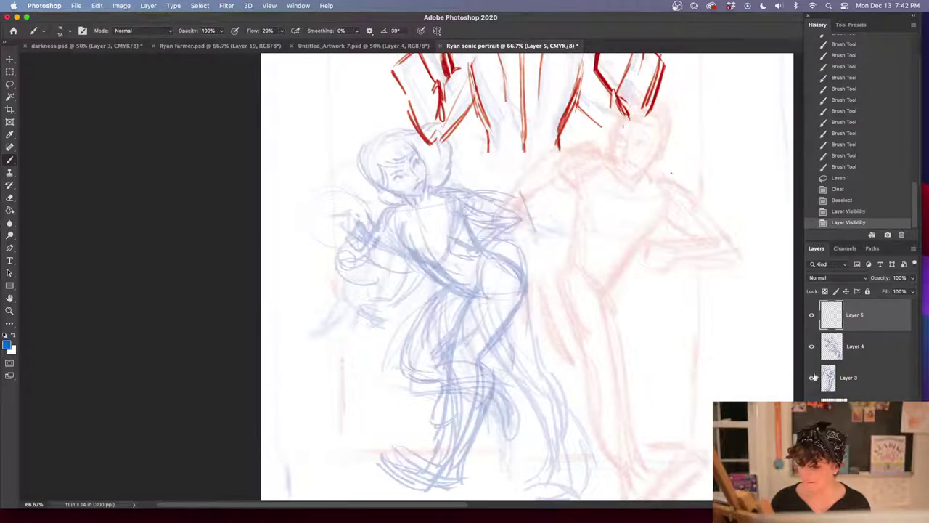
{"action": "left_click", "coordinate": [812, 346]}
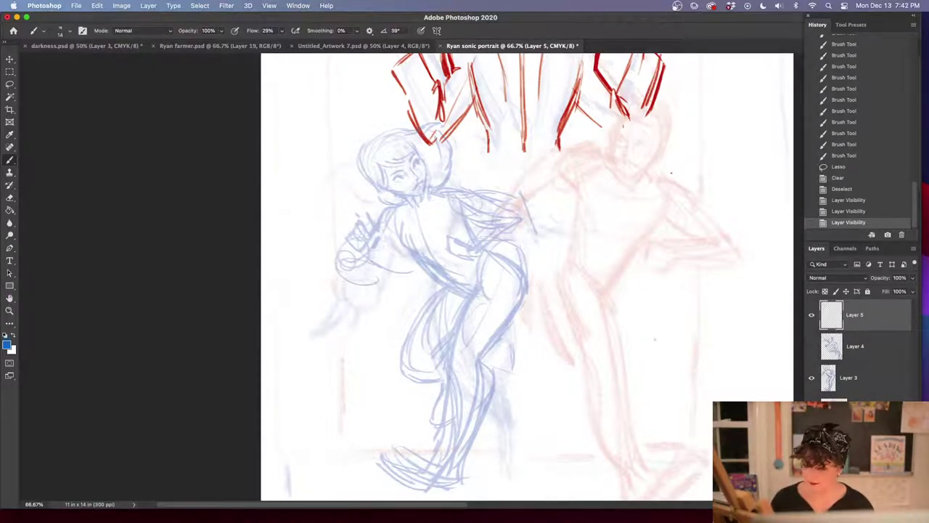
Draw both curved sides of the blue figure's torso and the outer hip with the Brush, following the Layer 3 pose
{"action": "key", "text": "super+plus"}
{"action": "left_click_drag", "start_coordinate": [582, 361], "coordinate": [567, 324]}
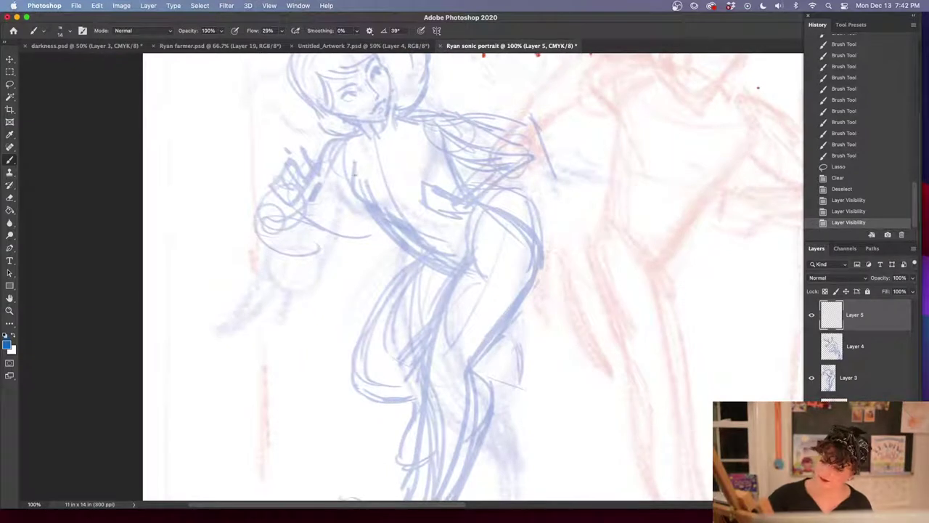
{"action": "left_click_drag", "start_coordinate": [354, 161], "coordinate": [404, 246]}
{"action": "left_click_drag", "start_coordinate": [355, 166], "coordinate": [431, 262]}
{"action": "left_click_drag", "start_coordinate": [358, 182], "coordinate": [406, 248]}
{"action": "left_click_drag", "start_coordinate": [370, 207], "coordinate": [429, 262]}
{"action": "left_click_drag", "start_coordinate": [388, 230], "coordinate": [449, 274]}
{"action": "left_click_drag", "start_coordinate": [440, 124], "coordinate": [475, 206]}
{"action": "mouse_move", "coordinate": [451, 158]}
{"action": "left_mouse_down"}
{"action": "mouse_move", "coordinate": [478, 207]}
{"action": "mouse_move", "coordinate": [537, 273]}
{"action": "left_mouse_up"}
{"action": "left_click_drag", "start_coordinate": [408, 242], "coordinate": [446, 270]}
{"action": "left_click_drag", "start_coordinate": [356, 161], "coordinate": [445, 265]}
{"action": "left_click_drag", "start_coordinate": [410, 234], "coordinate": [454, 281]}
Erase the heavy strokes along the lower part of the torso's near-side line
{"action": "key", "text": "e"}
{"action": "left_click_drag", "start_coordinate": [354, 164], "coordinate": [433, 273]}
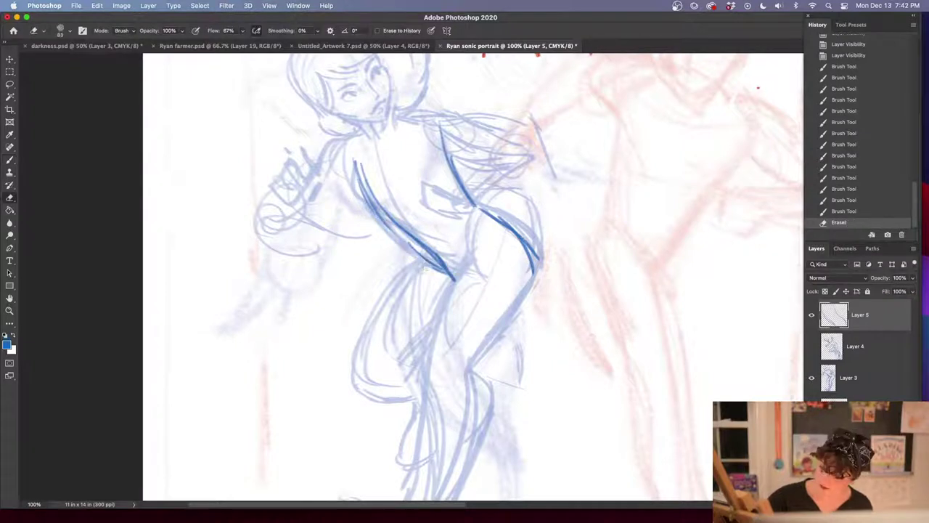
{"action": "left_click_drag", "start_coordinate": [404, 233], "coordinate": [444, 274]}
Redraw the torso's near side down to the crotch, reinforce the far waist and hip, and add the inner thigh line
{"action": "key", "text": "b"}
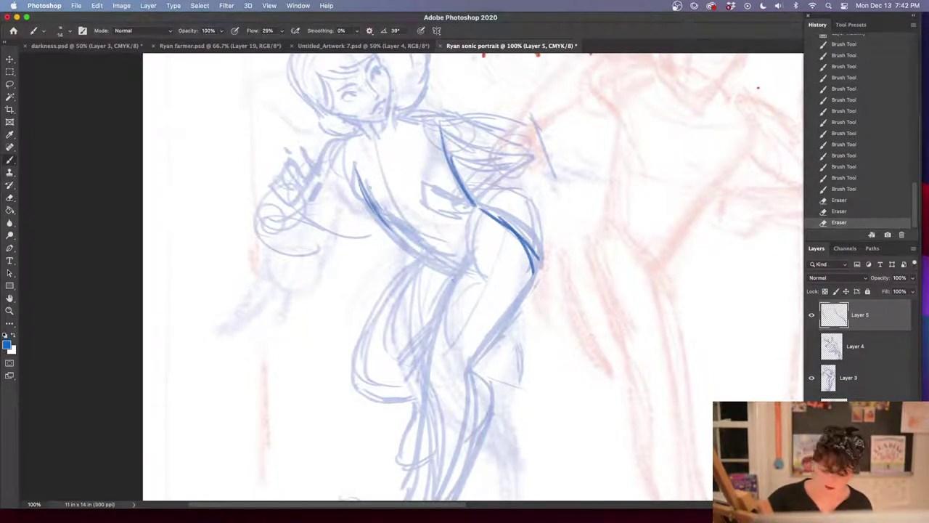
{"action": "left_click_drag", "start_coordinate": [348, 167], "coordinate": [427, 247]}
{"action": "left_click_drag", "start_coordinate": [351, 182], "coordinate": [451, 271]}
{"action": "left_click_drag", "start_coordinate": [434, 252], "coordinate": [451, 272]}
{"action": "mouse_move", "coordinate": [443, 138]}
{"action": "left_mouse_down"}
{"action": "mouse_move", "coordinate": [495, 213]}
{"action": "mouse_move", "coordinate": [535, 247]}
{"action": "left_mouse_up"}
{"action": "left_click_drag", "start_coordinate": [453, 272], "coordinate": [449, 369]}
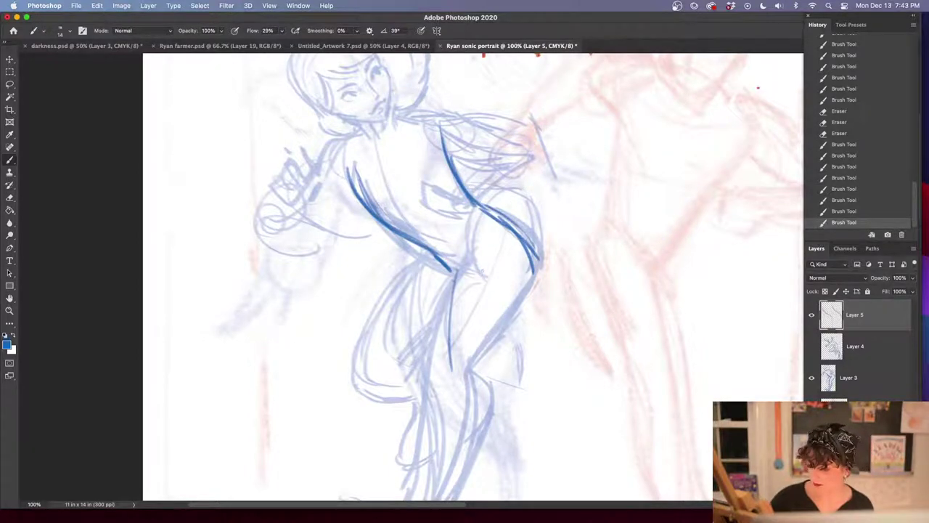
Sketch the near arm bending at the elbow and the far arm's upper edge with its forearm turning down
{"action": "key", "text": "super+minus"}
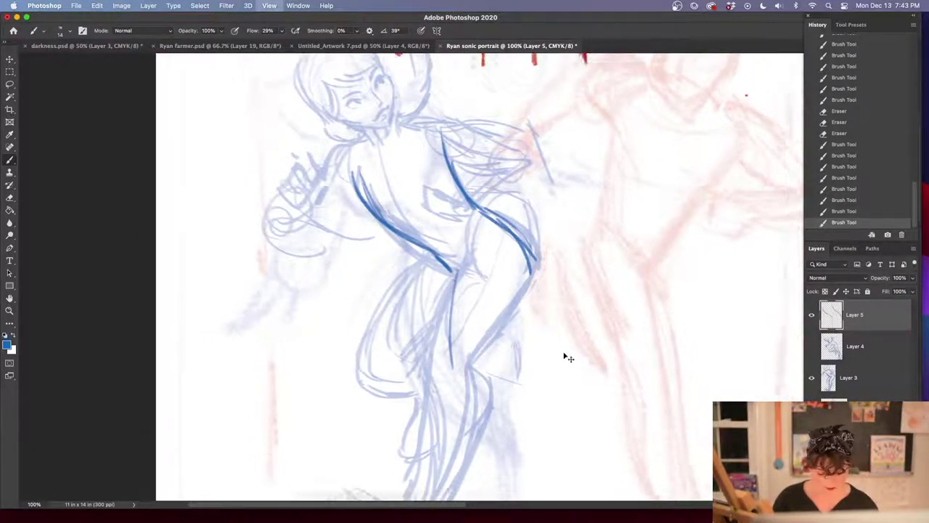
{"action": "mouse_move", "coordinate": [392, 186]}
{"action": "left_mouse_down"}
{"action": "mouse_move", "coordinate": [339, 247]}
{"action": "mouse_move", "coordinate": [385, 251]}
{"action": "left_mouse_up"}
{"action": "left_click_drag", "start_coordinate": [445, 160], "coordinate": [493, 158]}
{"action": "left_click_drag", "start_coordinate": [444, 160], "coordinate": [515, 166]}
{"action": "left_click_drag", "start_coordinate": [521, 170], "coordinate": [529, 202]}
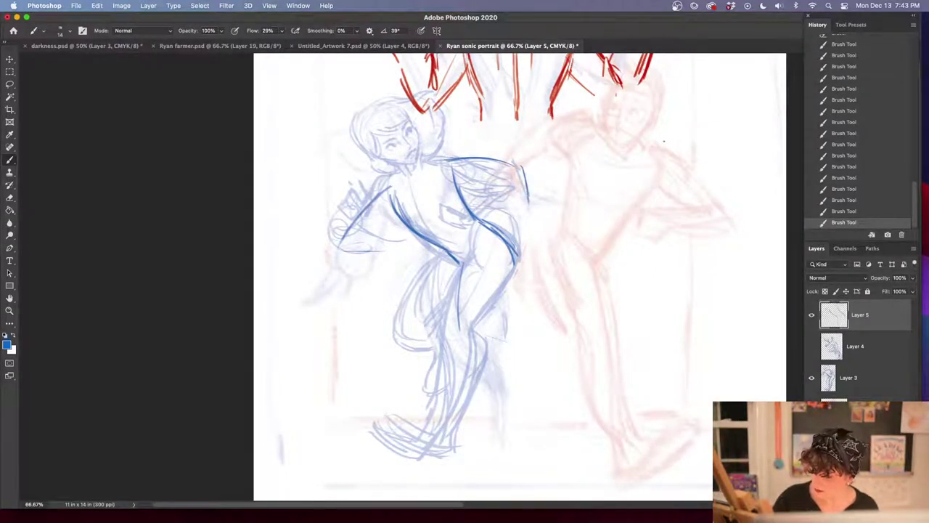
Rework the near arm's upper arm and elbow, and build up the forearm running back to a hand at the waist
{"action": "mouse_move", "coordinate": [394, 186]}
{"action": "left_mouse_down"}
{"action": "mouse_move", "coordinate": [339, 248]}
{"action": "mouse_move", "coordinate": [384, 253]}
{"action": "mouse_move", "coordinate": [381, 259]}
{"action": "left_mouse_up"}
{"action": "left_click_drag", "start_coordinate": [344, 241], "coordinate": [389, 261]}
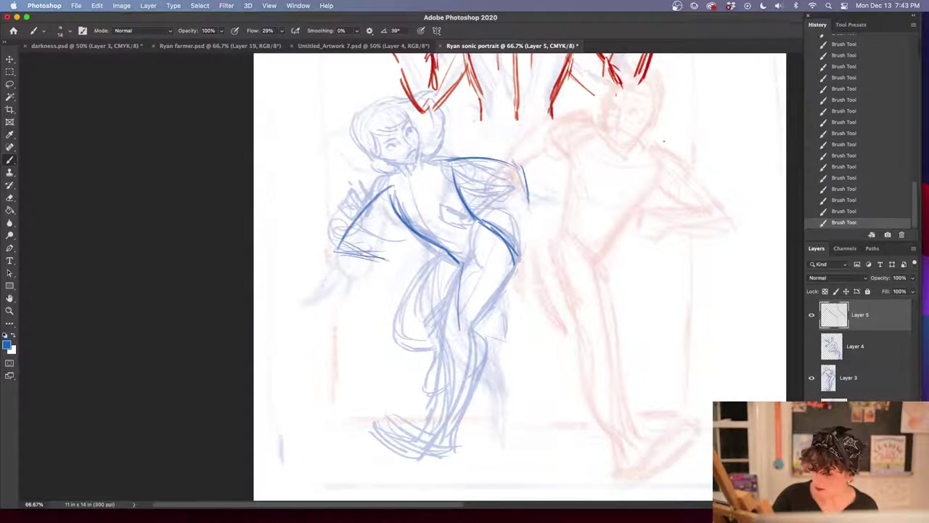
{"action": "left_click_drag", "start_coordinate": [393, 171], "coordinate": [326, 245]}
{"action": "left_click_drag", "start_coordinate": [338, 234], "coordinate": [393, 237]}
{"action": "mouse_move", "coordinate": [329, 250]}
{"action": "left_mouse_down"}
{"action": "mouse_move", "coordinate": [403, 233]}
{"action": "mouse_move", "coordinate": [405, 224]}
{"action": "mouse_move", "coordinate": [404, 233]}
{"action": "mouse_move", "coordinate": [413, 205]}
{"action": "mouse_move", "coordinate": [424, 204]}
{"action": "mouse_move", "coordinate": [391, 236]}
{"action": "left_mouse_up"}
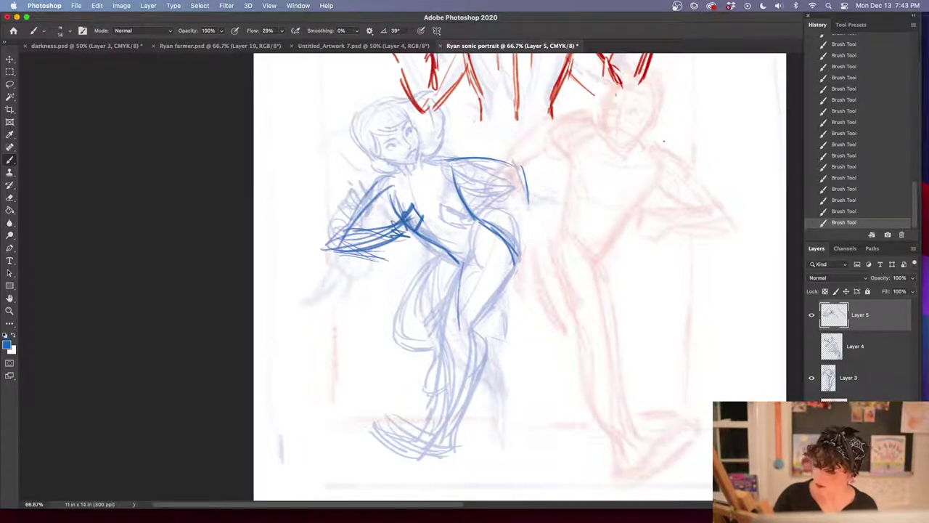
Sketch the blue figure's shoulders and the bent arm reaching towards the red figure with blue brush strokes on Layer 5
{"action": "mouse_move", "coordinate": [399, 167]}
{"action": "left_mouse_down"}
{"action": "mouse_move", "coordinate": [351, 201]}
{"action": "mouse_move", "coordinate": [361, 193]}
{"action": "left_mouse_up"}
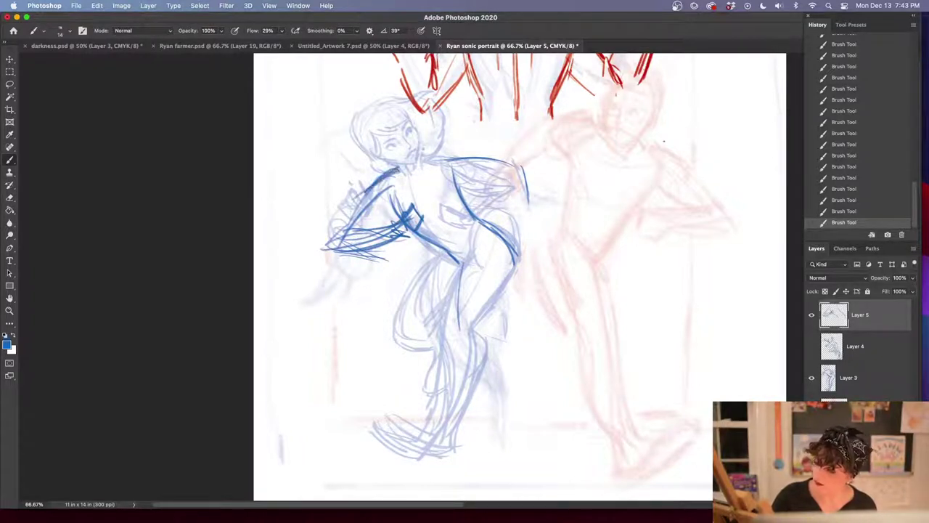
{"action": "mouse_move", "coordinate": [420, 161]}
{"action": "left_mouse_down"}
{"action": "mouse_move", "coordinate": [514, 146]}
{"action": "mouse_move", "coordinate": [524, 157]}
{"action": "left_mouse_up"}
{"action": "mouse_move", "coordinate": [459, 178]}
{"action": "left_mouse_down"}
{"action": "mouse_move", "coordinate": [506, 169]}
{"action": "mouse_move", "coordinate": [518, 199]}
{"action": "left_mouse_up"}
{"action": "left_click_drag", "start_coordinate": [501, 170], "coordinate": [527, 202]}
{"action": "left_click_drag", "start_coordinate": [515, 152], "coordinate": [540, 206]}
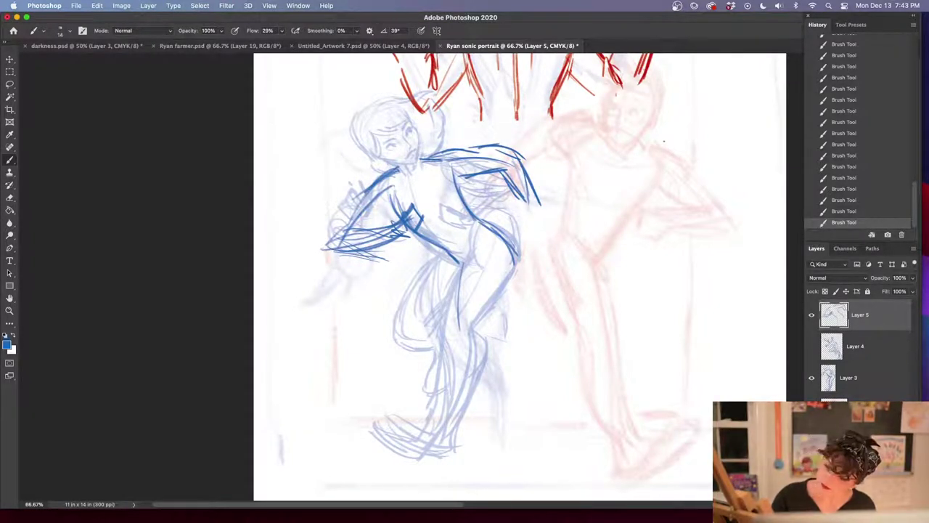
{"action": "left_click_drag", "start_coordinate": [490, 174], "coordinate": [524, 204]}
{"action": "mouse_move", "coordinate": [488, 146]}
{"action": "left_mouse_down"}
{"action": "mouse_move", "coordinate": [494, 170]}
{"action": "mouse_move", "coordinate": [485, 172]}
{"action": "left_mouse_up"}
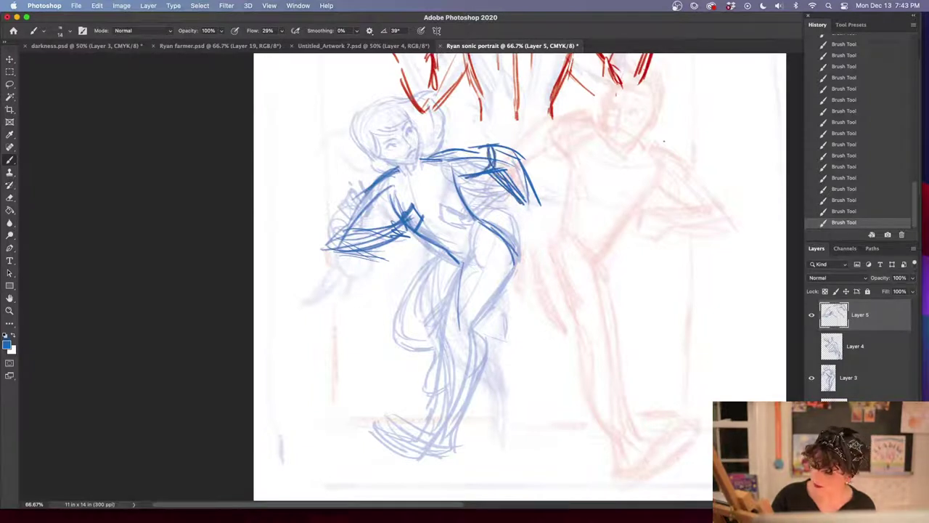
Darken the blue figure's outer arm from shoulder to elbow and extend the opposite forearm with another stroke
{"action": "left_click_drag", "start_coordinate": [394, 199], "coordinate": [364, 229]}
{"action": "left_click_drag", "start_coordinate": [376, 184], "coordinate": [332, 252]}
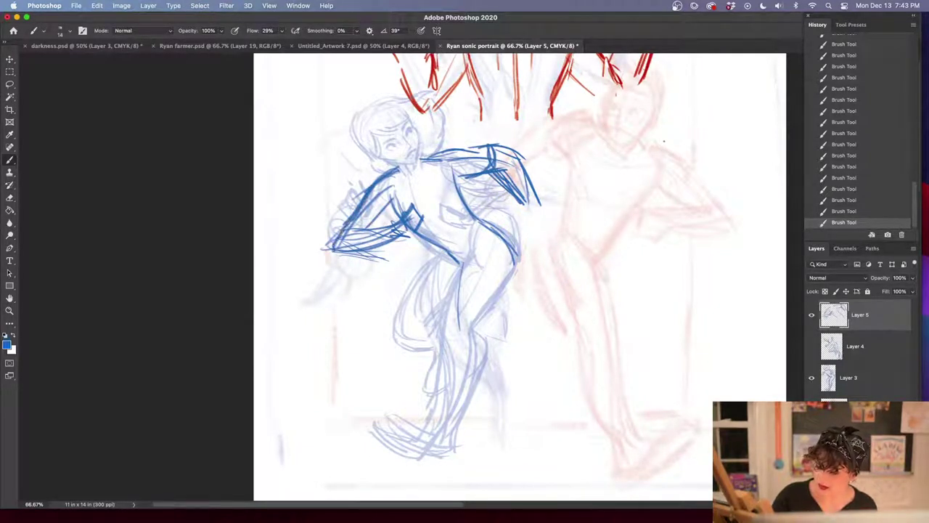
{"action": "left_click_drag", "start_coordinate": [395, 204], "coordinate": [367, 231]}
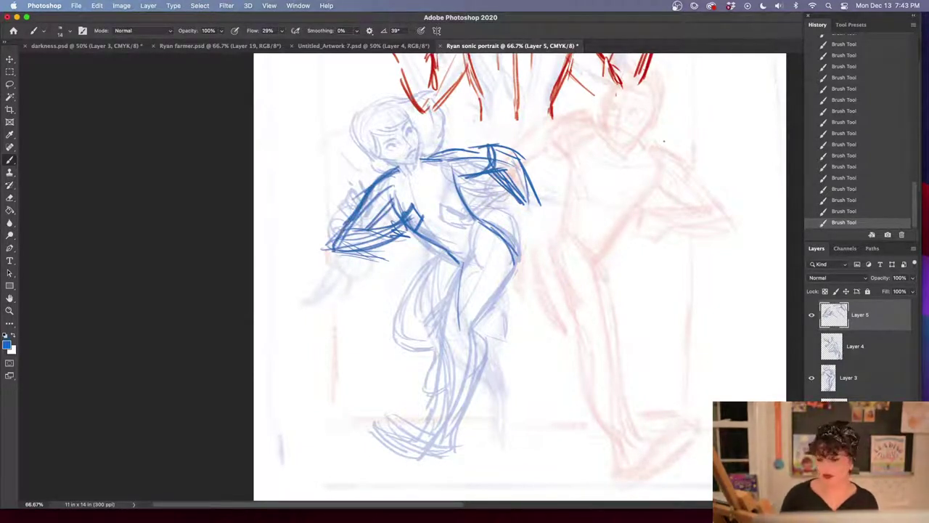
{"action": "key", "text": "shift+Tab"}
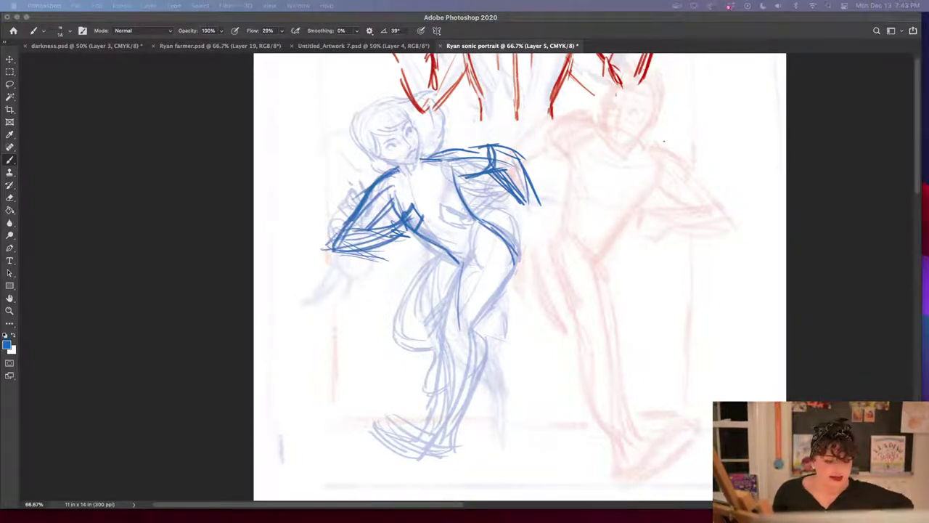
{"action": "key", "text": "shift+Tab"}
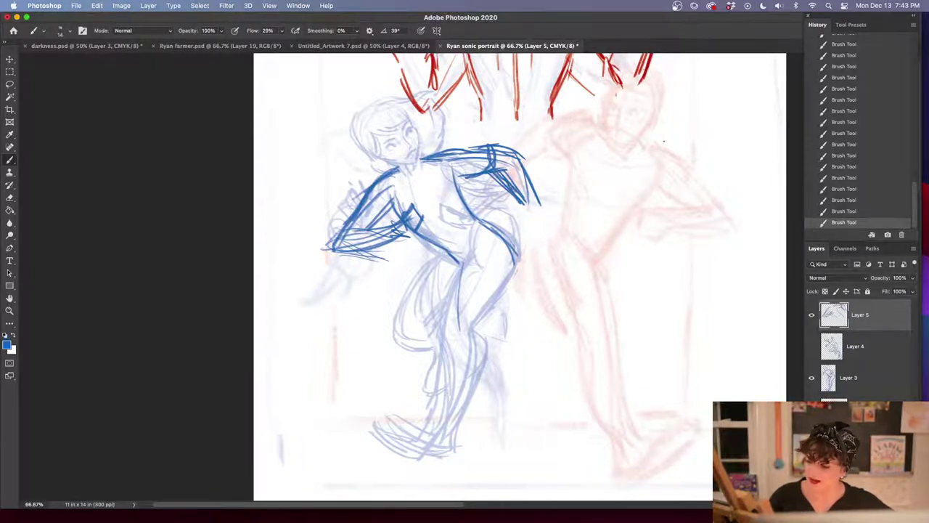
{"action": "left_click_drag", "start_coordinate": [512, 188], "coordinate": [541, 211]}
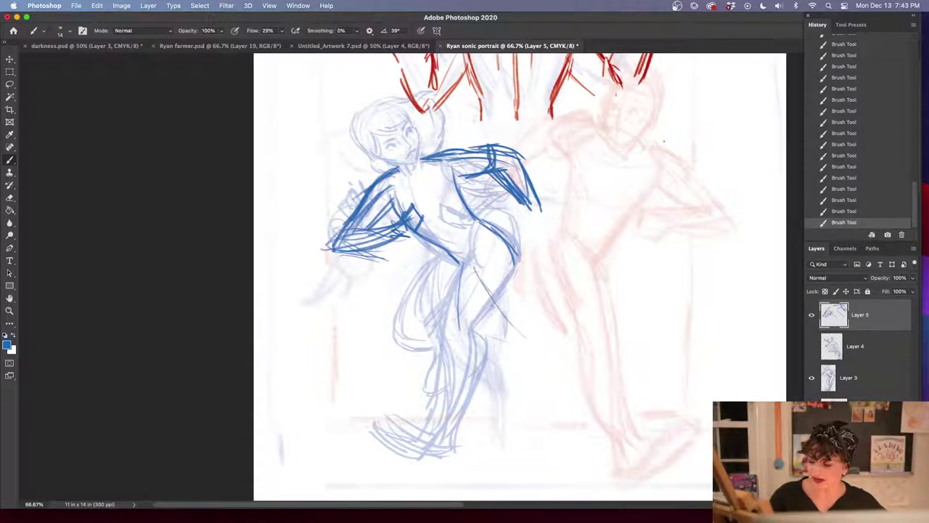
Sketch flared lines from the blue figure's hips, outline both thighs and reinforce the arm nearest the red figure
{"action": "left_click_drag", "start_coordinate": [476, 269], "coordinate": [524, 337]}
{"action": "left_click_drag", "start_coordinate": [444, 258], "coordinate": [388, 305]}
{"action": "left_click_drag", "start_coordinate": [444, 259], "coordinate": [378, 306]}
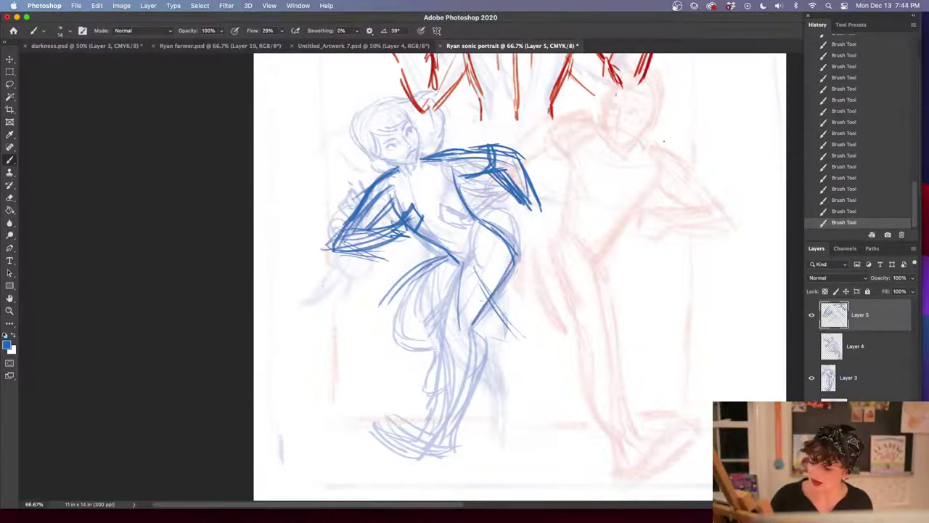
{"action": "left_click_drag", "start_coordinate": [517, 251], "coordinate": [472, 327]}
{"action": "left_click_drag", "start_coordinate": [455, 262], "coordinate": [433, 357]}
{"action": "left_click_drag", "start_coordinate": [445, 303], "coordinate": [427, 378]}
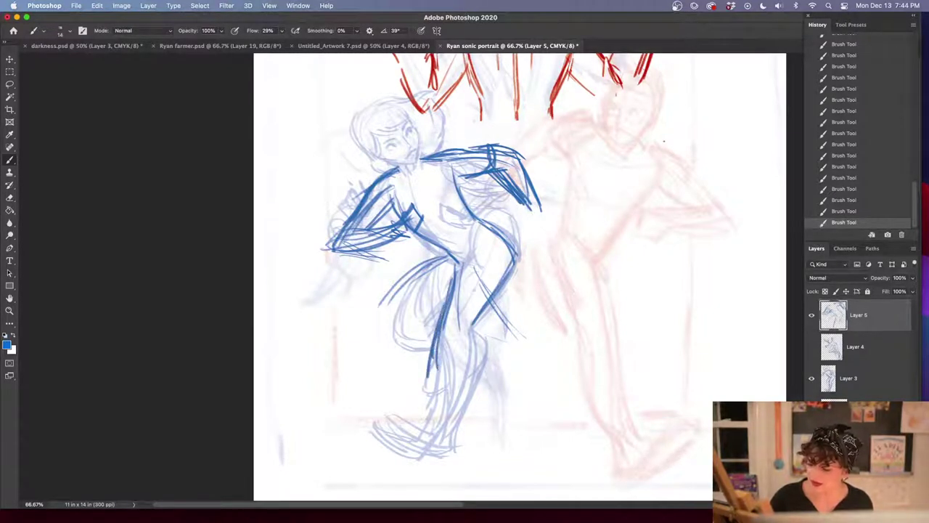
{"action": "left_click_drag", "start_coordinate": [516, 258], "coordinate": [485, 312]}
{"action": "left_click_drag", "start_coordinate": [455, 161], "coordinate": [499, 164]}
{"action": "left_click_drag", "start_coordinate": [508, 162], "coordinate": [534, 206]}
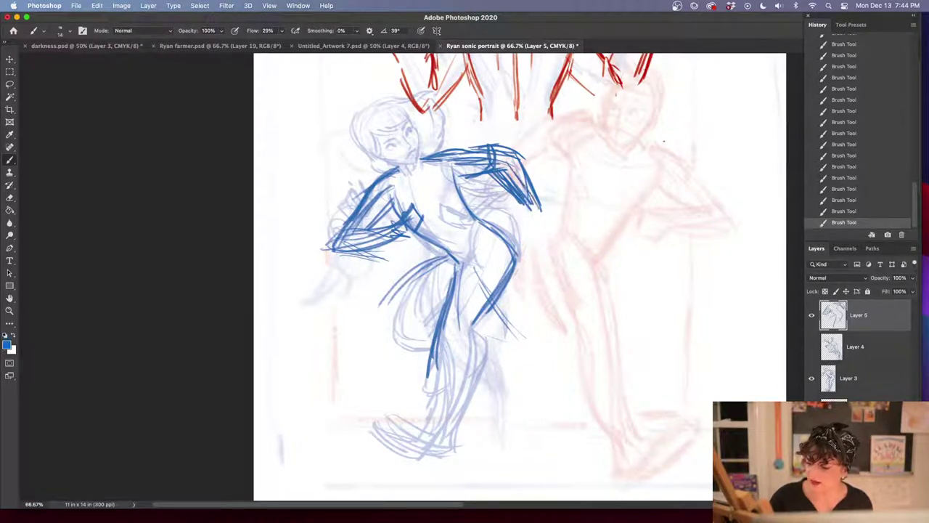
Draw the blue figure's standing leg from the hip through the knee and calf down to the foot
{"action": "left_click_drag", "start_coordinate": [479, 225], "coordinate": [450, 312]}
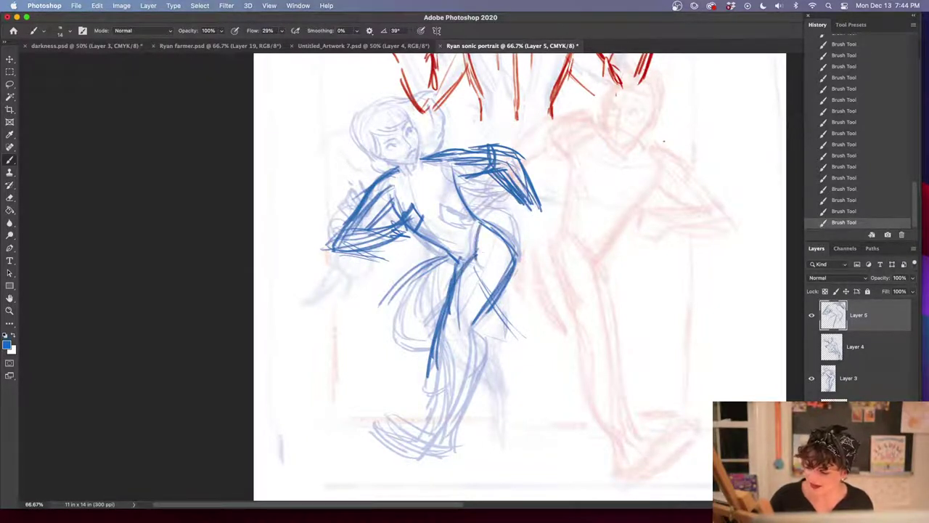
{"action": "left_click_drag", "start_coordinate": [452, 314], "coordinate": [436, 352]}
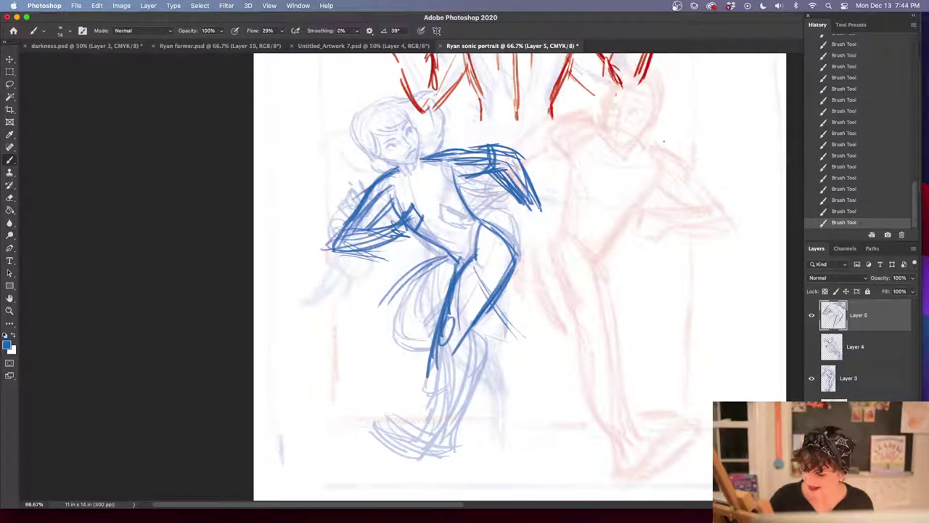
{"action": "left_click_drag", "start_coordinate": [473, 319], "coordinate": [435, 420]}
{"action": "left_click_drag", "start_coordinate": [462, 375], "coordinate": [404, 455]}
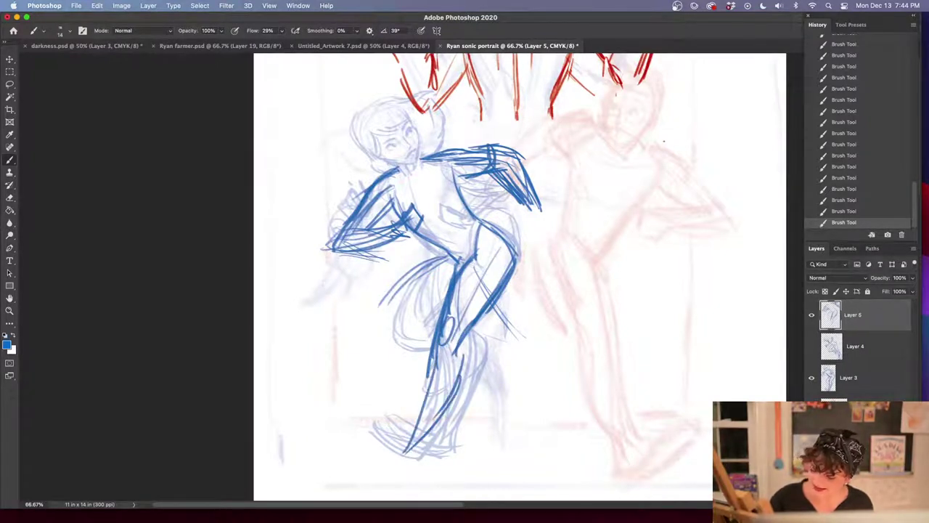
{"action": "left_click_drag", "start_coordinate": [430, 370], "coordinate": [403, 452]}
{"action": "left_click_drag", "start_coordinate": [360, 433], "coordinate": [401, 456]}
{"action": "left_click_drag", "start_coordinate": [449, 255], "coordinate": [446, 312]}
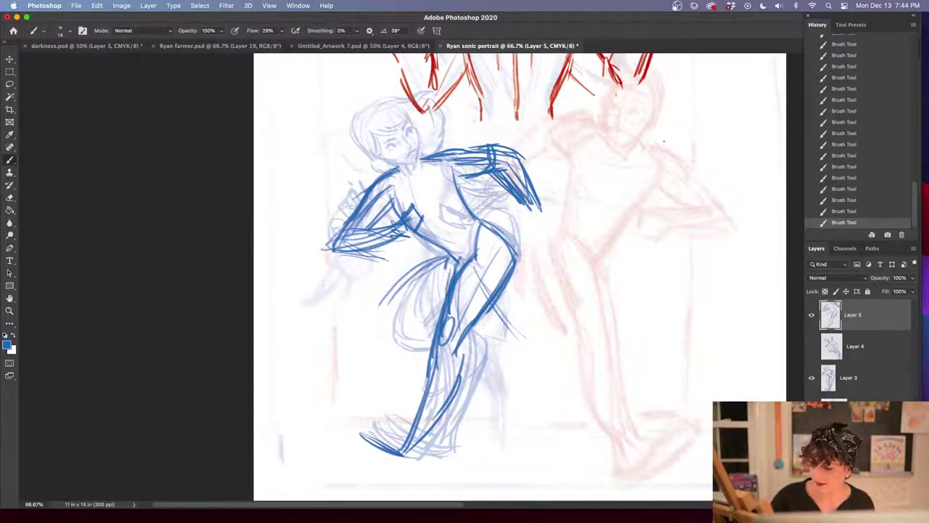
{"action": "left_click_drag", "start_coordinate": [443, 251], "coordinate": [436, 317]}
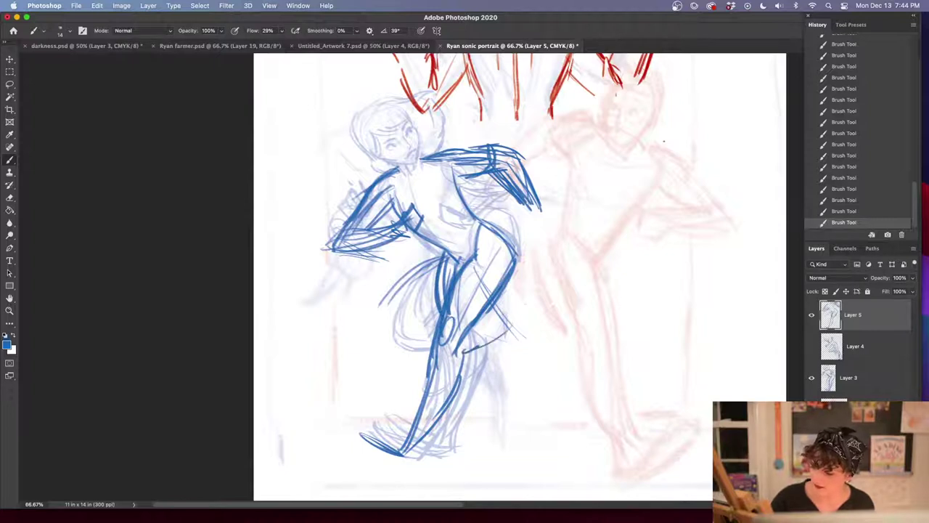
Sketch the blue figure's other lower leg bent backwards from the knee, ending in a raised foot
{"action": "left_click_drag", "start_coordinate": [511, 323], "coordinate": [462, 355]}
{"action": "left_click_drag", "start_coordinate": [518, 285], "coordinate": [526, 348]}
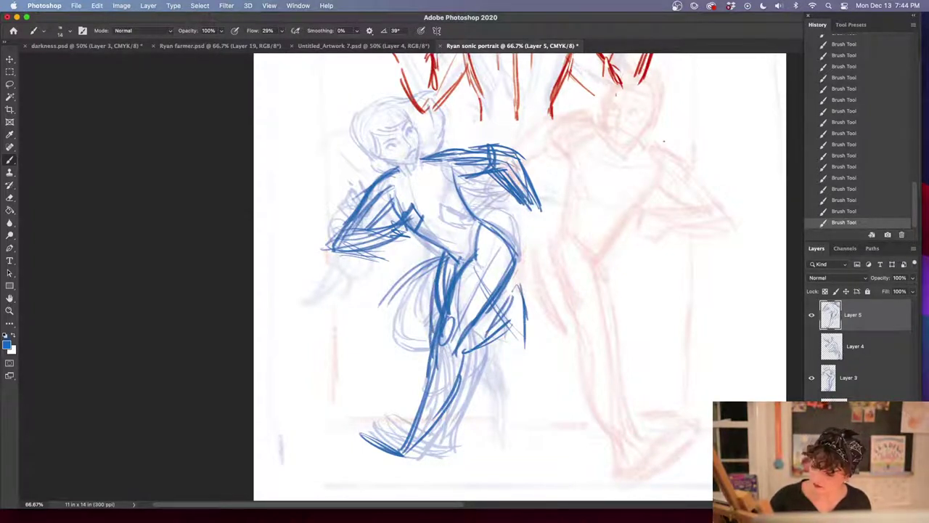
{"action": "left_click_drag", "start_coordinate": [468, 351], "coordinate": [510, 317]}
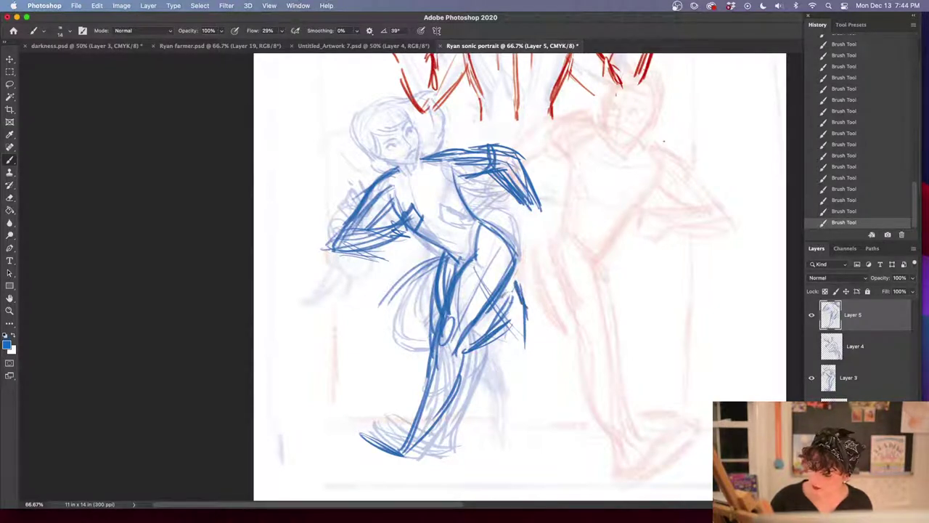
{"action": "left_click_drag", "start_coordinate": [523, 280], "coordinate": [501, 328]}
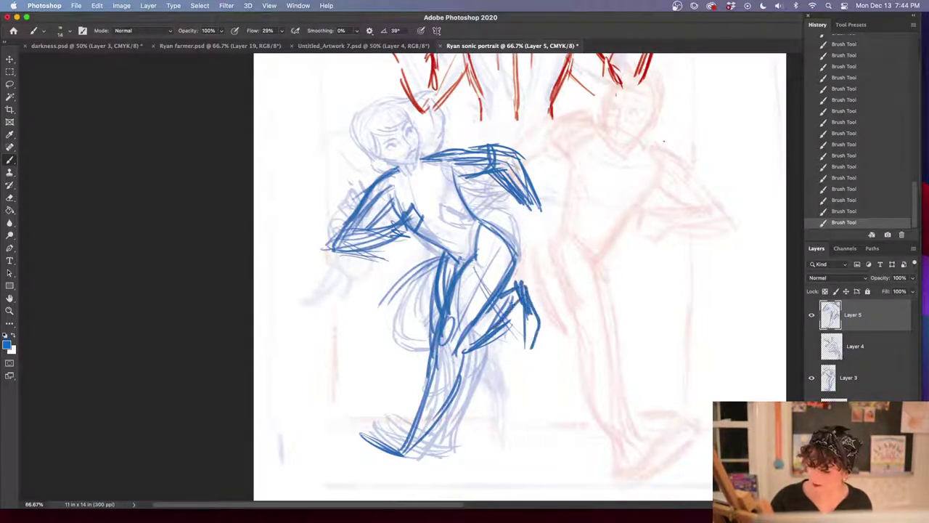
{"action": "left_click_drag", "start_coordinate": [521, 284], "coordinate": [535, 352]}
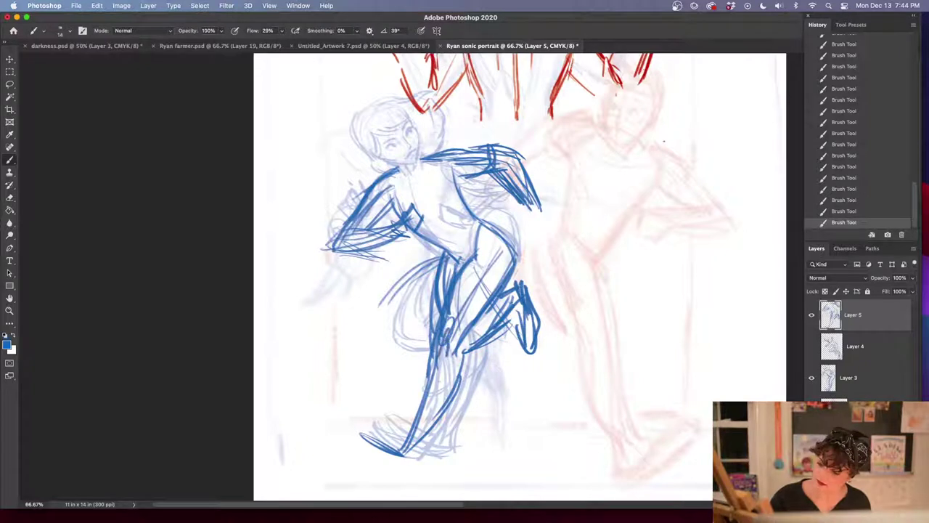
Refine the standing leg's foot and calf, and add a hand at the end of the forearm nearest the red figure
{"action": "left_click_drag", "start_coordinate": [390, 437], "coordinate": [348, 418]}
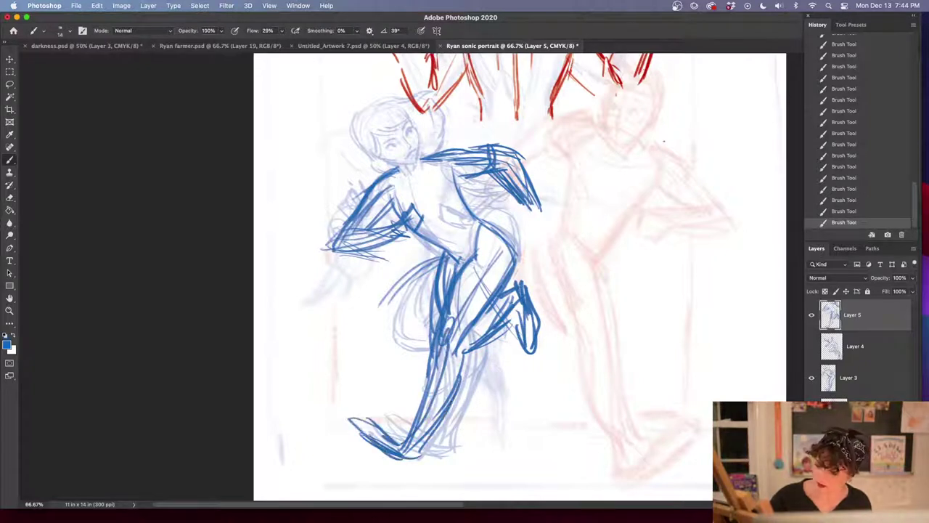
{"action": "left_click_drag", "start_coordinate": [457, 349], "coordinate": [363, 443]}
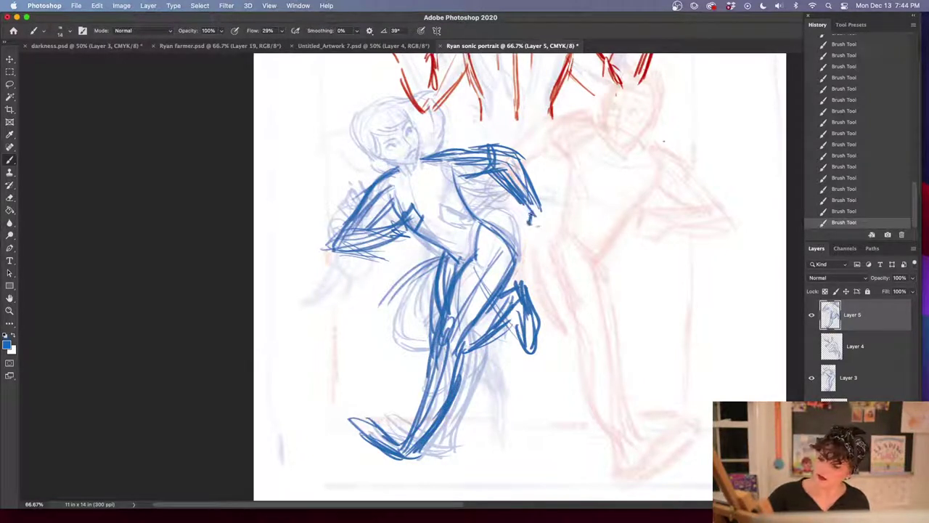
{"action": "left_click_drag", "start_coordinate": [528, 209], "coordinate": [556, 226]}
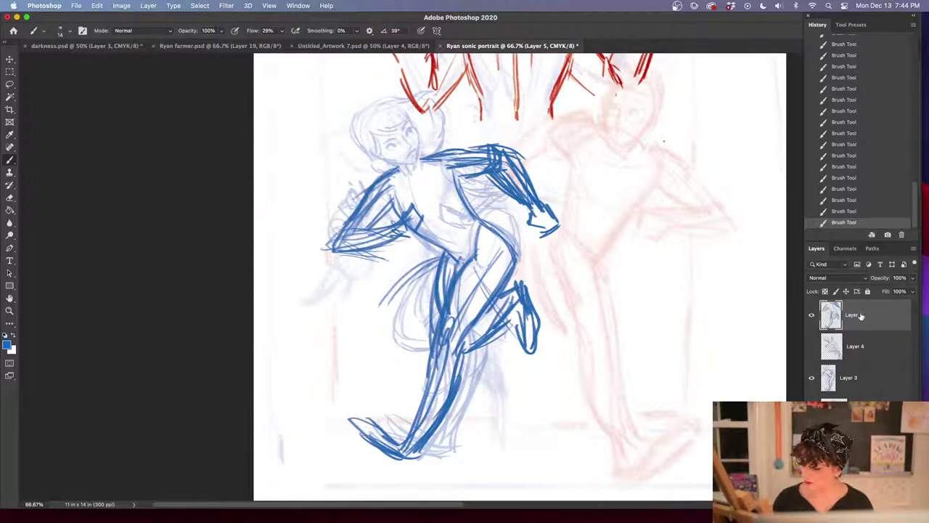
Lower Layer 5's opacity to 24% and toggle Layer 3's visibility to compare the new pose with the old sketch
{"action": "left_click_drag", "start_coordinate": [913, 278], "coordinate": [879, 289]}
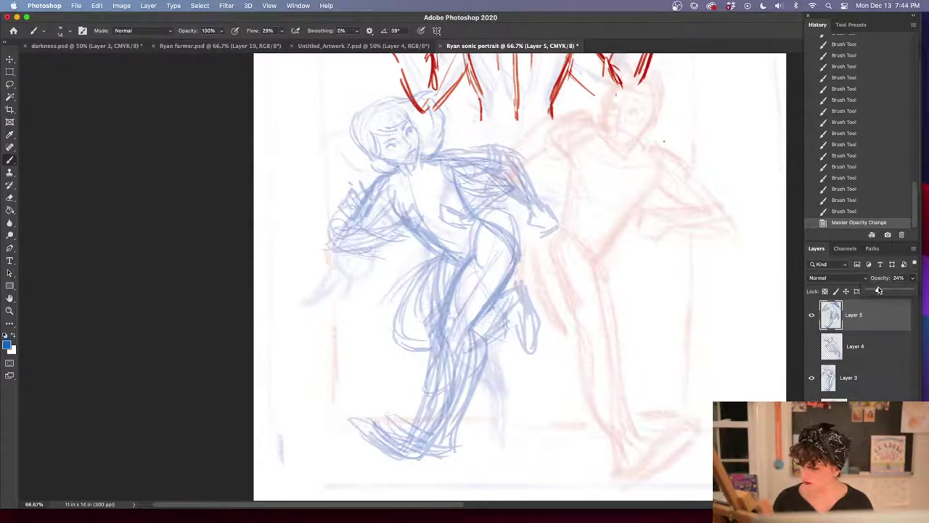
{"action": "left_click", "coordinate": [812, 377]}
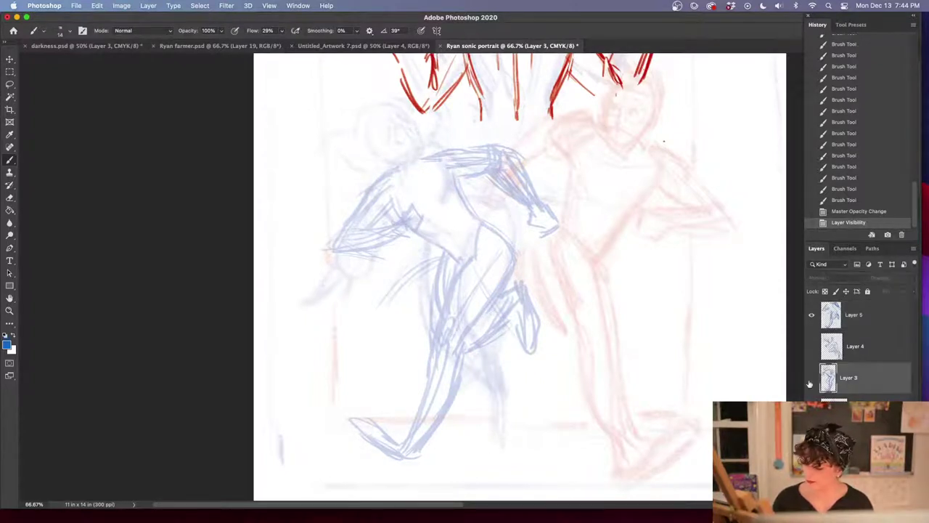
{"action": "left_click", "coordinate": [811, 378]}
Lasso the blue figure's head on Layer 3 and cut it from that layer
{"action": "left_click", "coordinate": [863, 387]}
{"action": "key", "text": "l"}
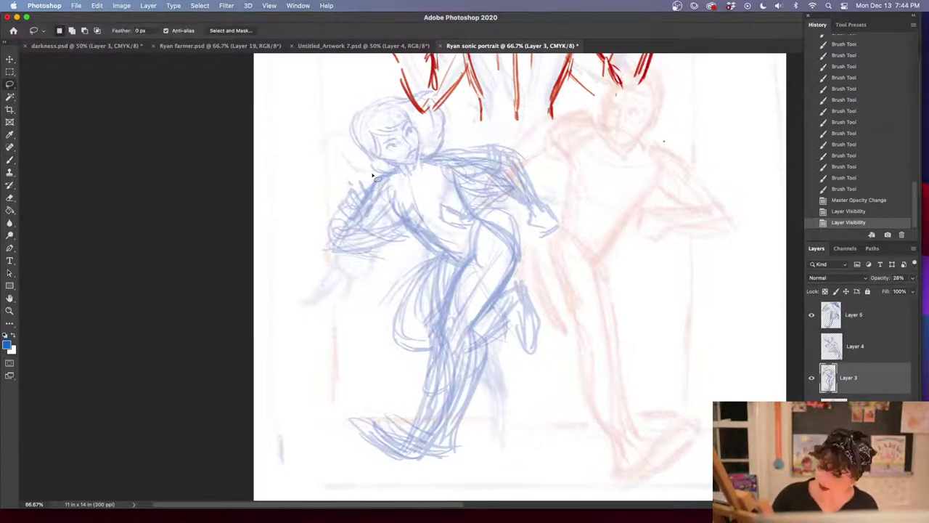
{"action": "left_click_drag", "start_coordinate": [369, 174], "coordinate": [427, 167]}
{"action": "left_click_drag", "start_coordinate": [427, 167], "coordinate": [349, 178]}
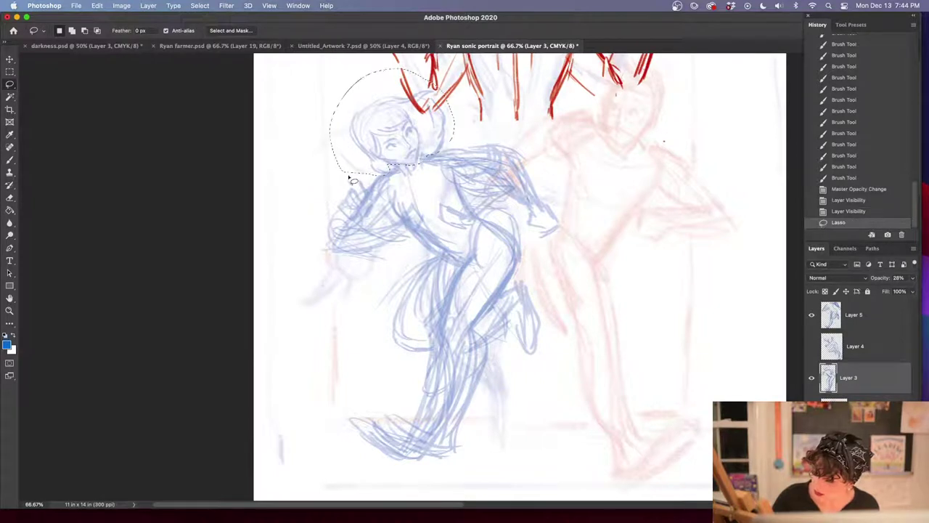
{"action": "key", "text": "ctrl+x"}
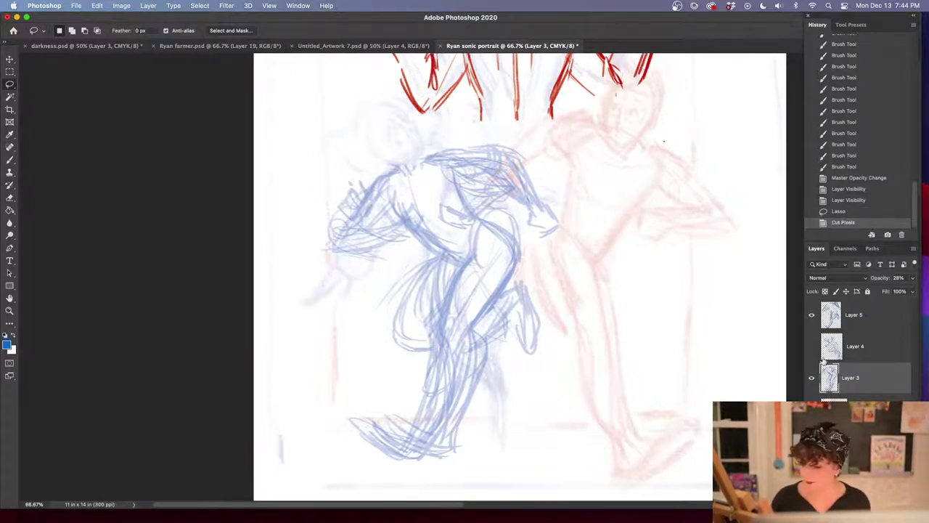
With Layer 3 hidden and Layer 5 set to 100% opacity, paste the cut head in place on a new layer
{"action": "left_click", "coordinate": [811, 377]}
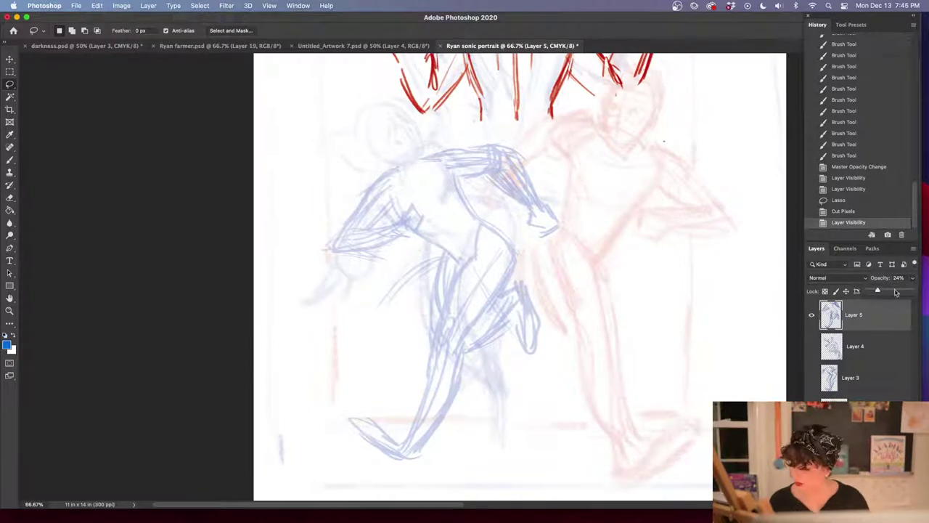
{"action": "left_click_drag", "start_coordinate": [913, 277], "coordinate": [912, 290]}
{"action": "key", "text": "super+shift+v"}
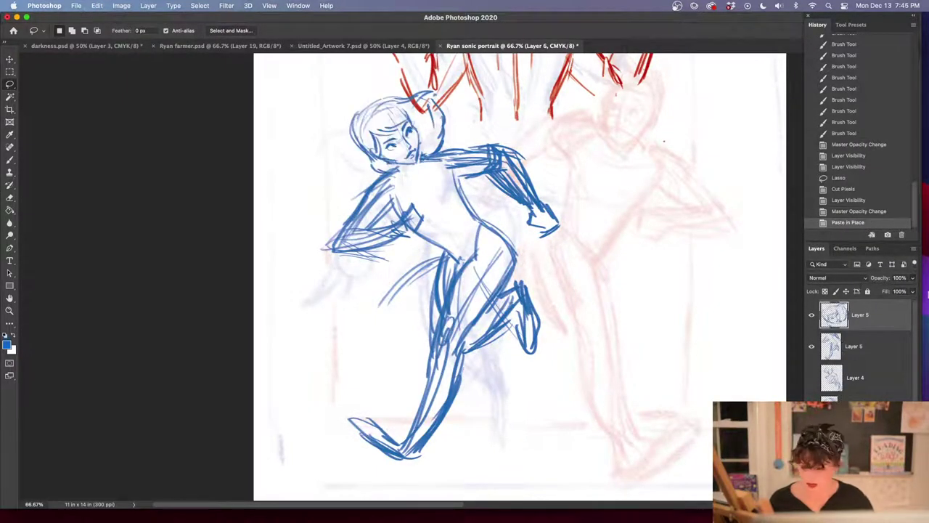
Touch up the pasted head with the brush and eraser, and merge Layer 6 down into Layer 5
{"action": "key", "text": "b"}
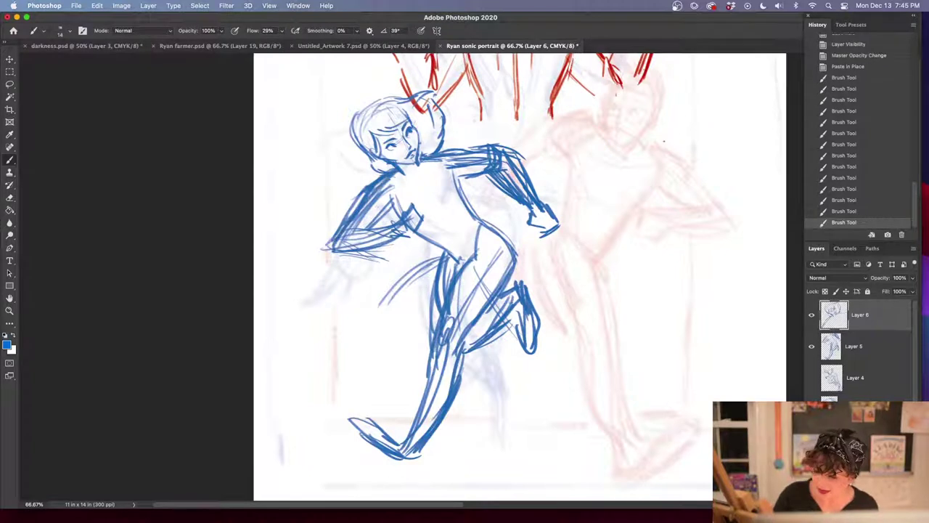
{"action": "key", "text": "e"}
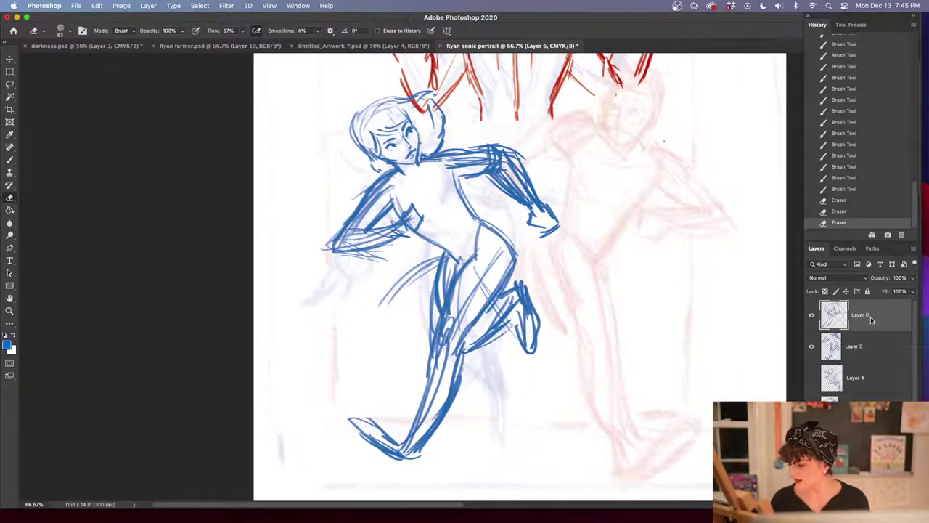
{"action": "right_click", "coordinate": [871, 320]}
{"action": "left_click", "coordinate": [784, 369]}
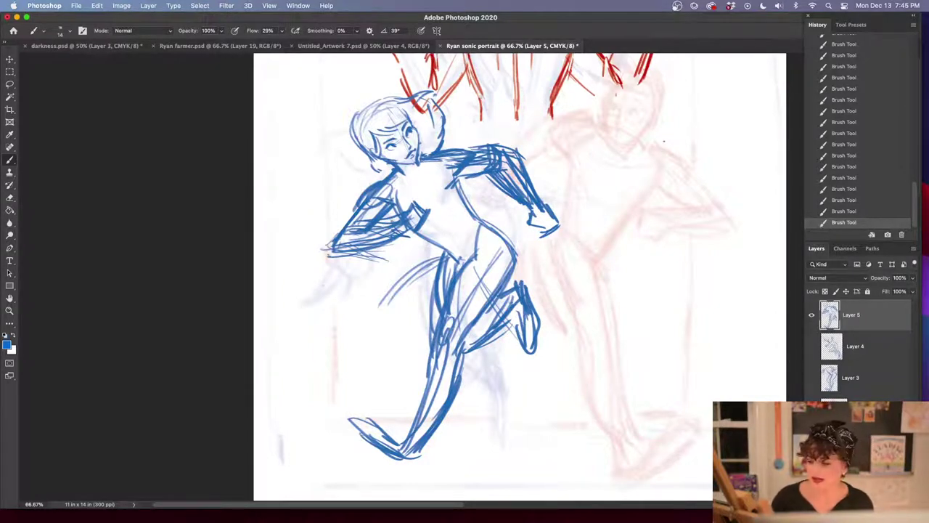
Adjust the outline of the blue figure's hand near the red figure and erase stray lines between the torso and the opposite forearm
{"action": "left_click_drag", "start_coordinate": [530, 210], "coordinate": [523, 223]}
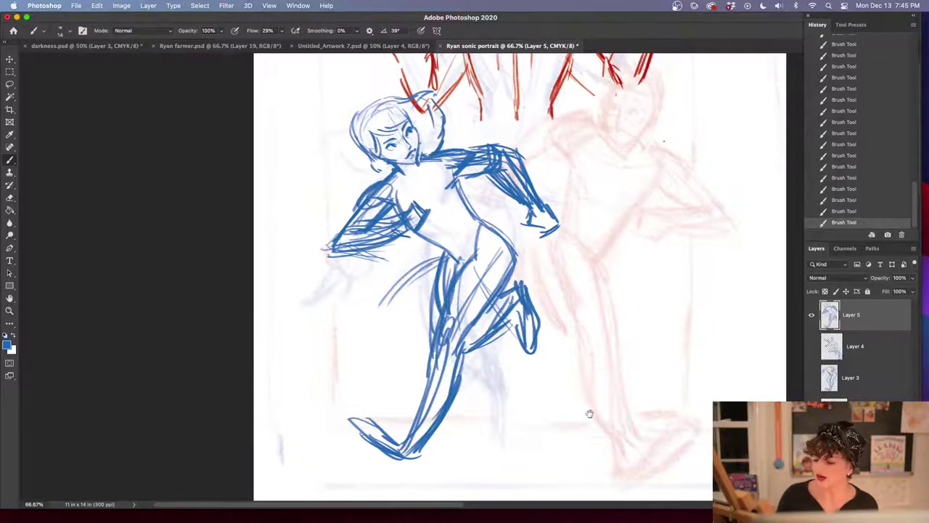
{"action": "left_click_drag", "start_coordinate": [591, 415], "coordinate": [579, 365]}
{"action": "key", "text": "e"}
{"action": "mouse_move", "coordinate": [420, 213]}
{"action": "left_mouse_down"}
{"action": "mouse_move", "coordinate": [386, 250]}
{"action": "mouse_move", "coordinate": [386, 236]}
{"action": "left_mouse_up"}
{"action": "left_click_drag", "start_coordinate": [635, 312], "coordinate": [646, 372]}
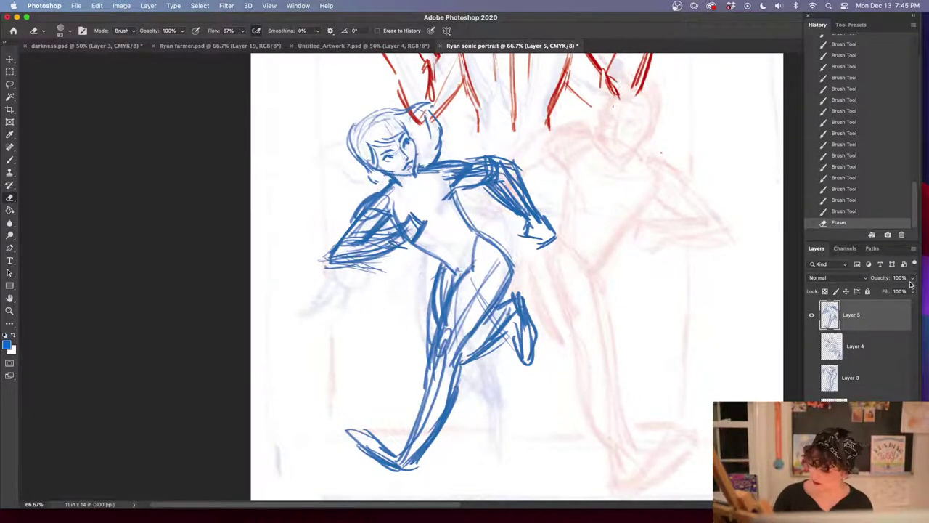
Fade Layer 5 to about 15% opacity and add a new layer above it for brush work
{"action": "left_click", "coordinate": [912, 278]}
{"action": "left_click_drag", "start_coordinate": [908, 290], "coordinate": [873, 290]}
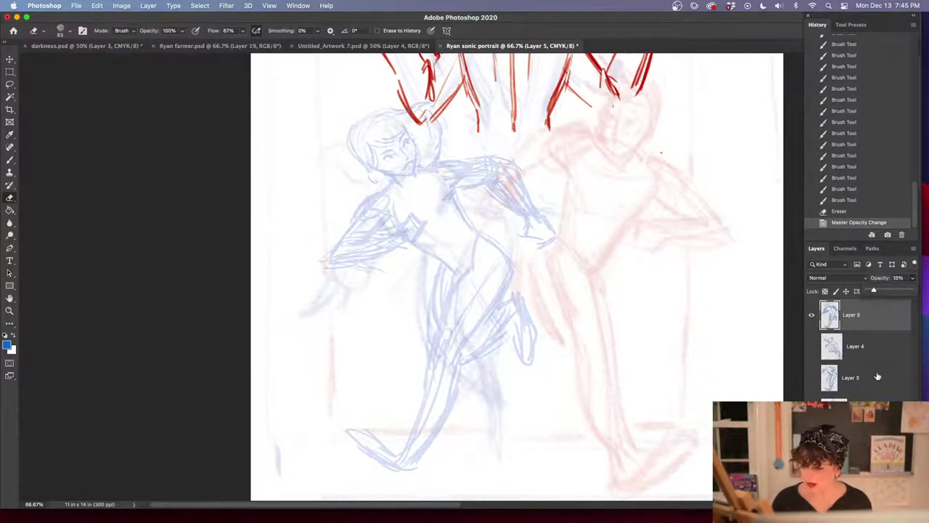
{"action": "left_click", "coordinate": [890, 501]}
{"action": "key", "text": "b"}
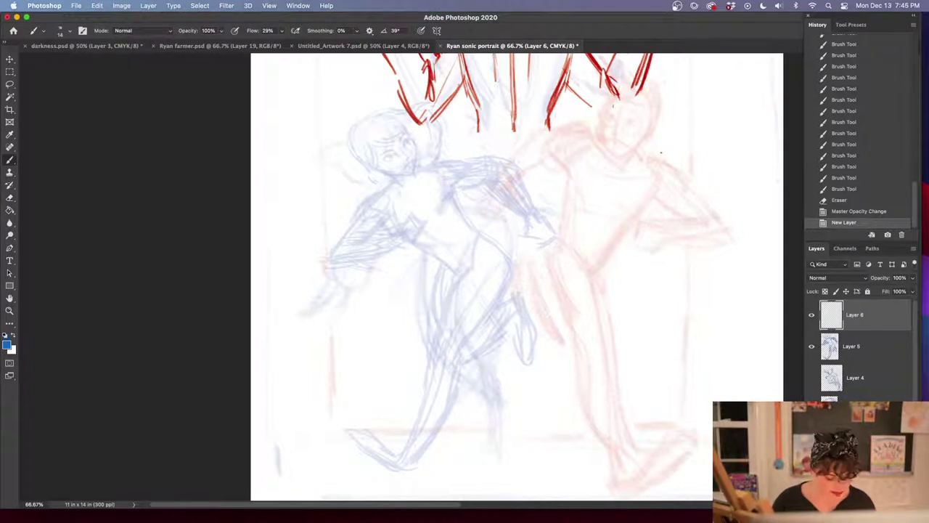
Sketch the blue figure's shoulder lines on both sides of the neck and the upper part of the bent arm
{"action": "left_click_drag", "start_coordinate": [393, 183], "coordinate": [376, 198]}
{"action": "left_click_drag", "start_coordinate": [392, 184], "coordinate": [369, 203]}
{"action": "left_click_drag", "start_coordinate": [376, 197], "coordinate": [362, 207]}
{"action": "left_click_drag", "start_coordinate": [362, 202], "coordinate": [375, 217]}
{"action": "left_click_drag", "start_coordinate": [363, 212], "coordinate": [383, 217]}
{"action": "left_click_drag", "start_coordinate": [413, 170], "coordinate": [438, 167]}
{"action": "mouse_move", "coordinate": [427, 169]}
{"action": "left_mouse_down"}
{"action": "mouse_move", "coordinate": [460, 161]}
{"action": "mouse_move", "coordinate": [453, 184]}
{"action": "left_mouse_up"}
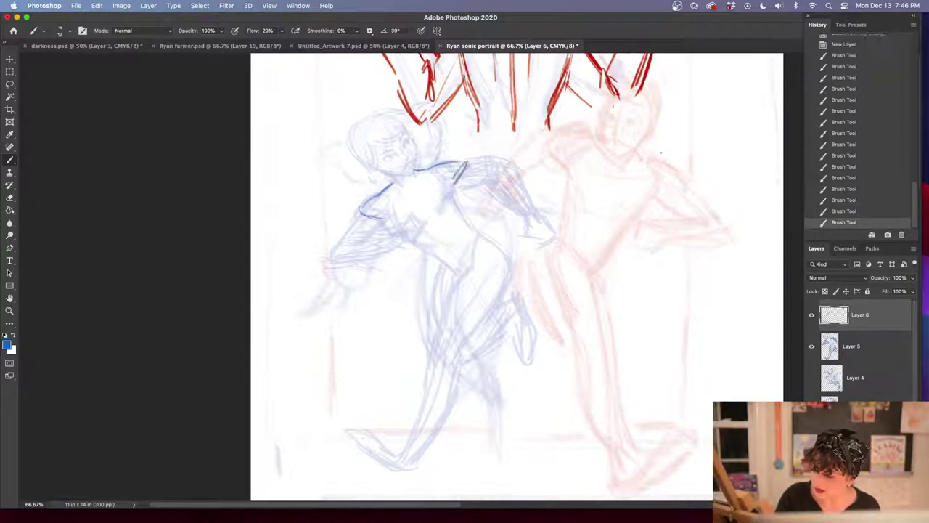
Sketch the torso's sides and centre line, and bring the waist down to the crotch
{"action": "left_click_drag", "start_coordinate": [393, 209], "coordinate": [418, 248]}
{"action": "left_click_drag", "start_coordinate": [406, 190], "coordinate": [445, 249]}
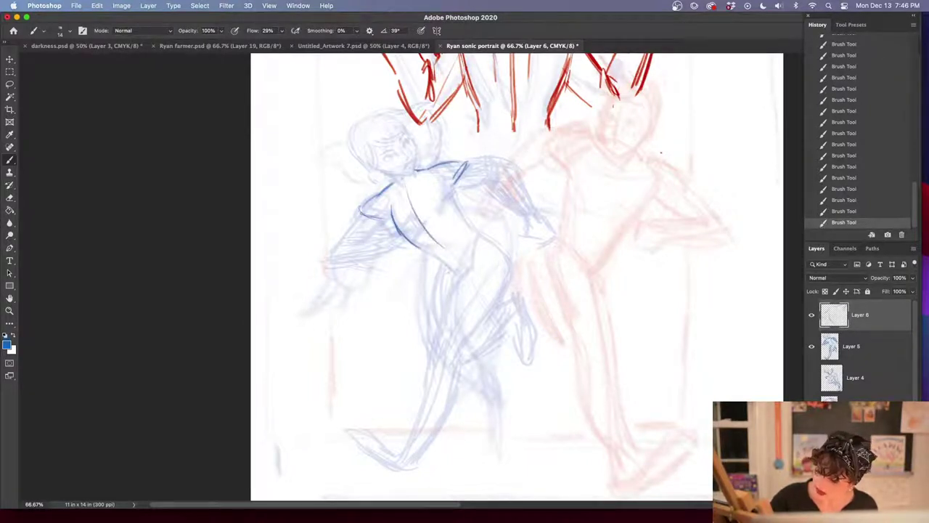
{"action": "mouse_move", "coordinate": [398, 230]}
{"action": "left_mouse_down"}
{"action": "mouse_move", "coordinate": [436, 254]}
{"action": "mouse_move", "coordinate": [461, 187]}
{"action": "left_mouse_up"}
{"action": "left_click_drag", "start_coordinate": [464, 234], "coordinate": [462, 185]}
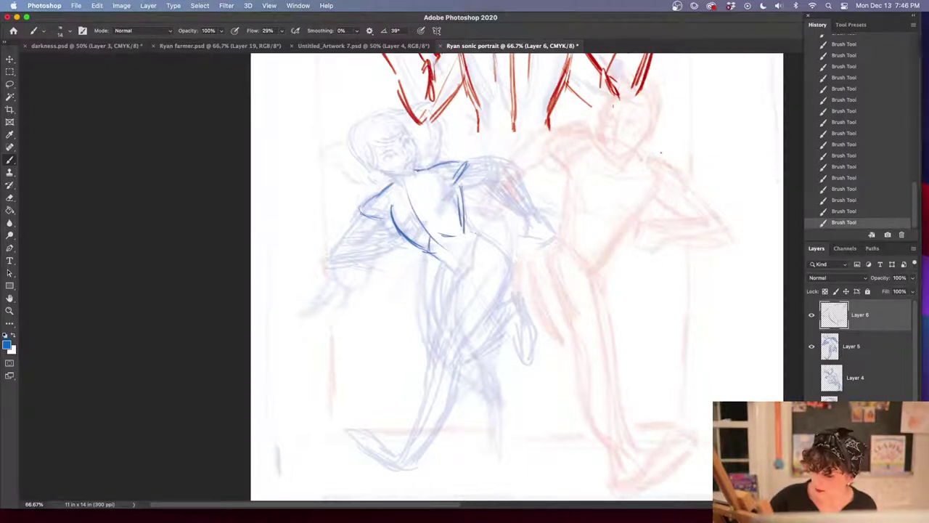
{"action": "left_click_drag", "start_coordinate": [436, 251], "coordinate": [456, 272]}
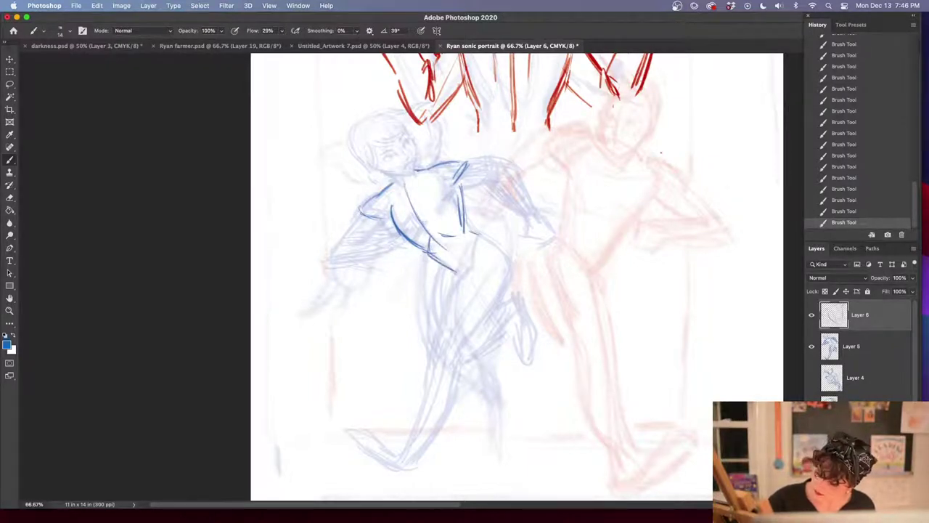
{"action": "left_click_drag", "start_coordinate": [444, 267], "coordinate": [457, 277]}
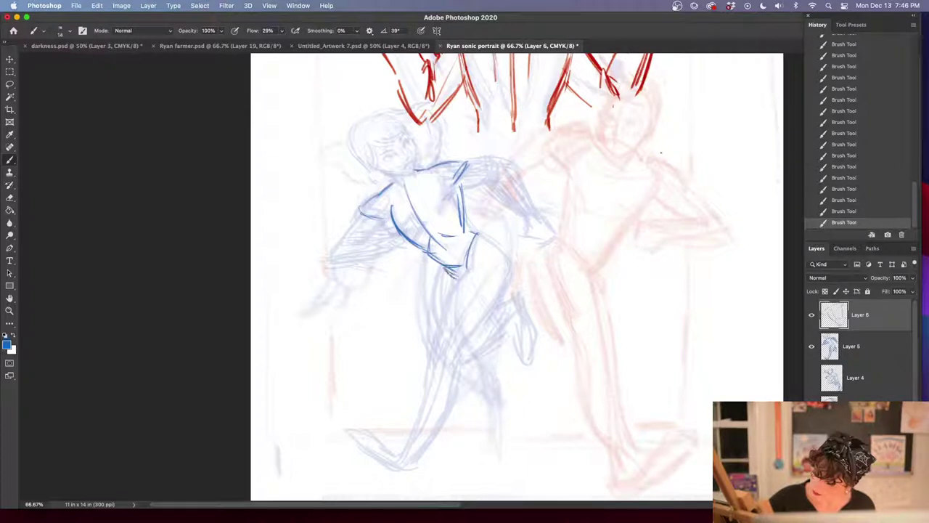
Draw the outer hip curve and darken both side contours of the torso
{"action": "left_click_drag", "start_coordinate": [481, 235], "coordinate": [518, 272]}
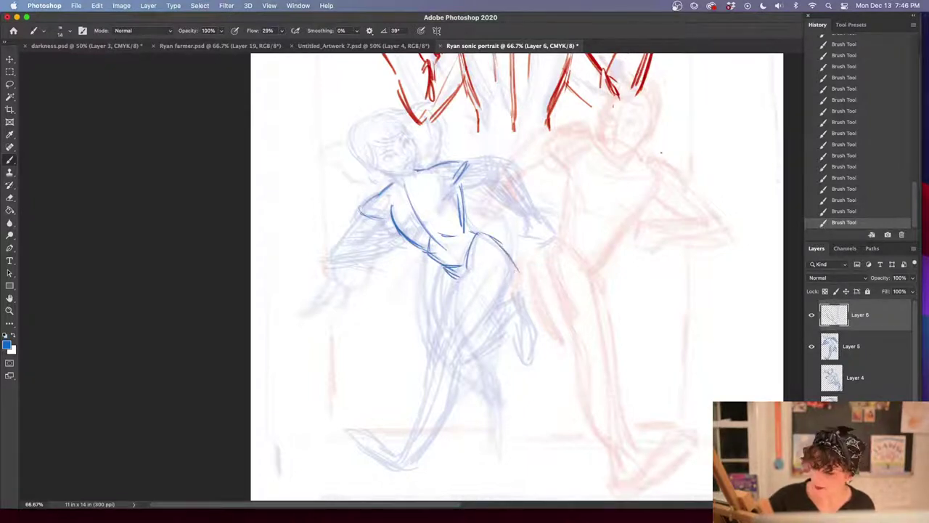
{"action": "left_click_drag", "start_coordinate": [397, 219], "coordinate": [447, 270]}
{"action": "mouse_move", "coordinate": [460, 184]}
{"action": "left_mouse_down"}
{"action": "mouse_move", "coordinate": [463, 228]}
{"action": "mouse_move", "coordinate": [495, 242]}
{"action": "left_mouse_up"}
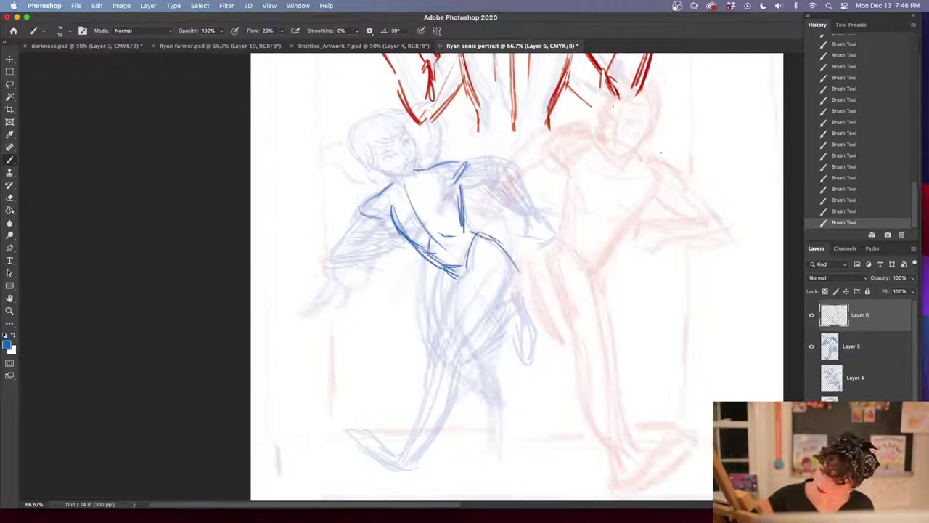
{"action": "mouse_move", "coordinate": [392, 204]}
{"action": "left_mouse_down"}
{"action": "mouse_move", "coordinate": [421, 255]}
{"action": "mouse_move", "coordinate": [457, 277]}
{"action": "left_mouse_up"}
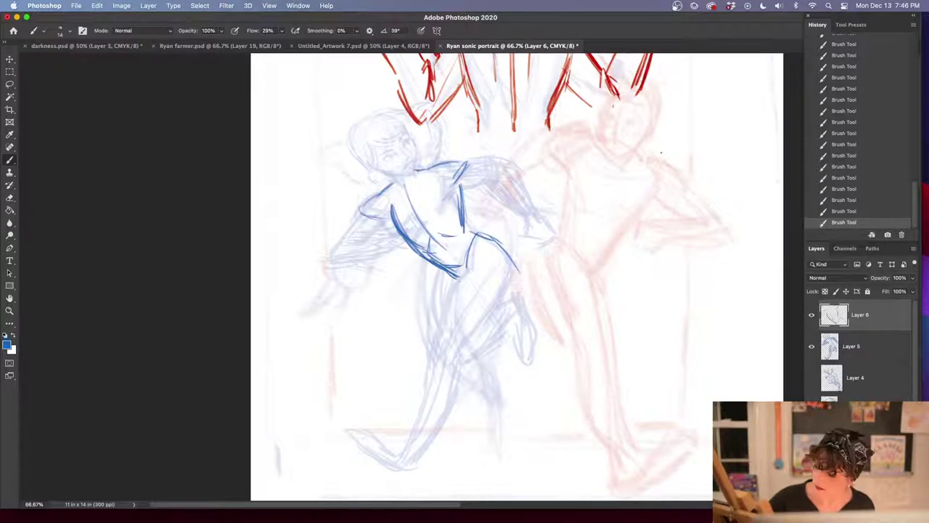
Sketch the front thigh from hip to knee with its inner, centre and outer contour lines
{"action": "mouse_move", "coordinate": [470, 231]}
{"action": "left_mouse_down"}
{"action": "mouse_move", "coordinate": [505, 252]}
{"action": "mouse_move", "coordinate": [460, 318]}
{"action": "left_mouse_up"}
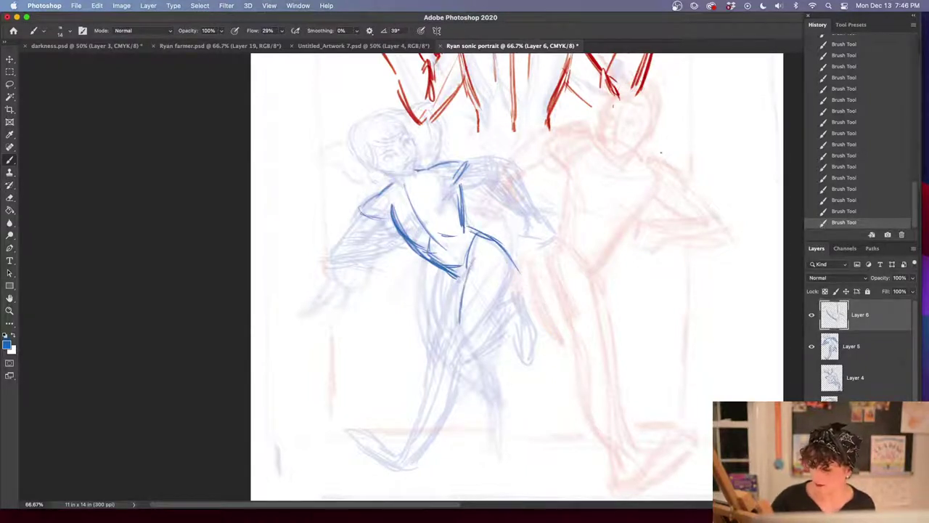
{"action": "left_click_drag", "start_coordinate": [453, 273], "coordinate": [469, 286]}
{"action": "left_click_drag", "start_coordinate": [455, 280], "coordinate": [473, 294]}
{"action": "left_click_drag", "start_coordinate": [479, 241], "coordinate": [464, 322]}
{"action": "left_click_drag", "start_coordinate": [513, 250], "coordinate": [501, 311]}
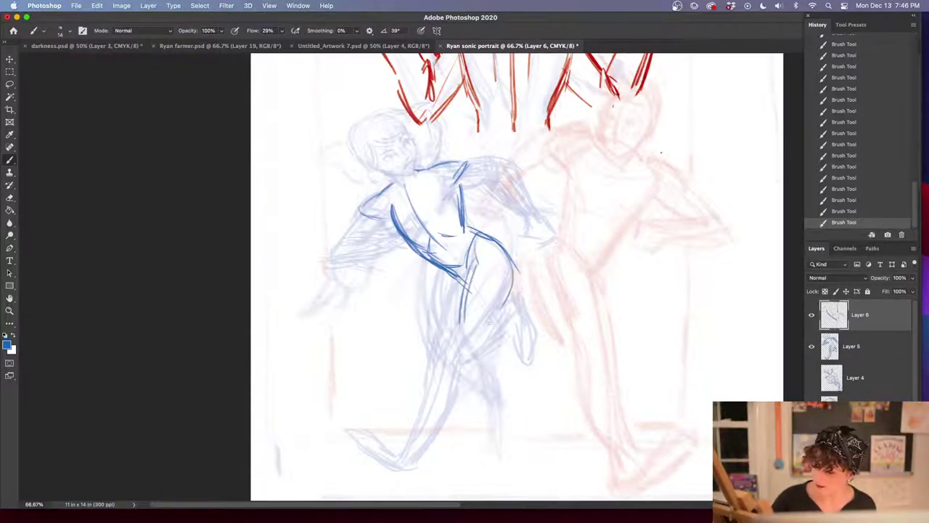
{"action": "left_click_drag", "start_coordinate": [517, 266], "coordinate": [507, 291]}
{"action": "left_click_drag", "start_coordinate": [509, 290], "coordinate": [488, 334]}
{"action": "left_click_drag", "start_coordinate": [469, 267], "coordinate": [457, 366]}
{"action": "left_click_drag", "start_coordinate": [487, 251], "coordinate": [464, 361]}
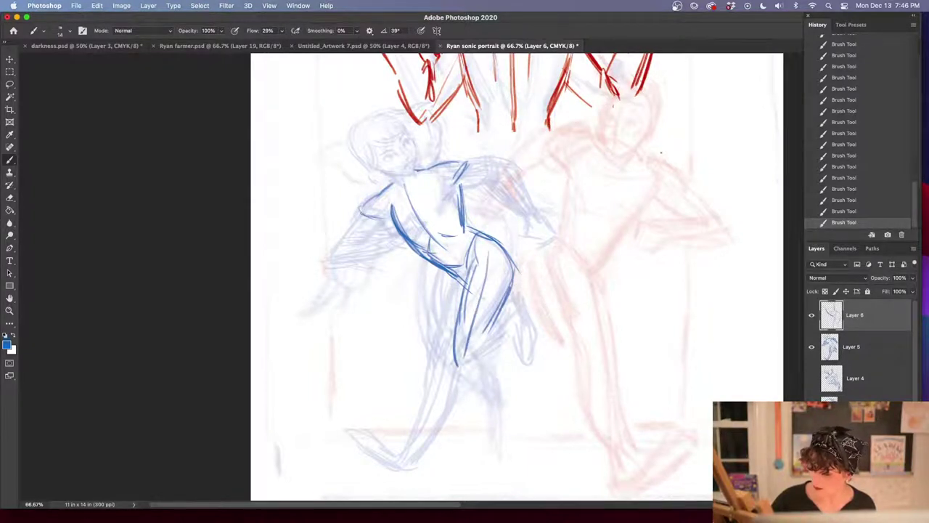
Erase the front thigh's inner line and redraw the hip and outer thigh with a fuller curve
{"action": "left_click_drag", "start_coordinate": [568, 356], "coordinate": [593, 303]}
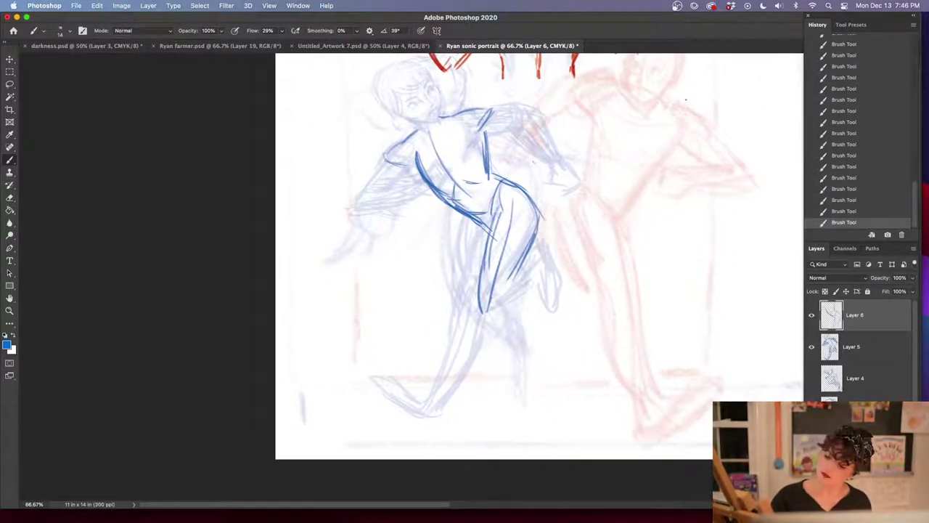
{"action": "key", "text": "e"}
{"action": "mouse_move", "coordinate": [496, 220]}
{"action": "left_mouse_down"}
{"action": "mouse_move", "coordinate": [485, 321]}
{"action": "mouse_move", "coordinate": [476, 305]}
{"action": "left_mouse_up"}
{"action": "key", "text": "b"}
{"action": "mouse_move", "coordinate": [490, 150]}
{"action": "left_mouse_down"}
{"action": "mouse_move", "coordinate": [508, 185]}
{"action": "mouse_move", "coordinate": [530, 194]}
{"action": "left_mouse_up"}
{"action": "left_click_drag", "start_coordinate": [527, 193], "coordinate": [543, 215]}
{"action": "mouse_move", "coordinate": [500, 182]}
{"action": "left_mouse_down"}
{"action": "mouse_move", "coordinate": [535, 205]}
{"action": "mouse_move", "coordinate": [543, 244]}
{"action": "left_mouse_up"}
{"action": "left_click_drag", "start_coordinate": [546, 215], "coordinate": [507, 297]}
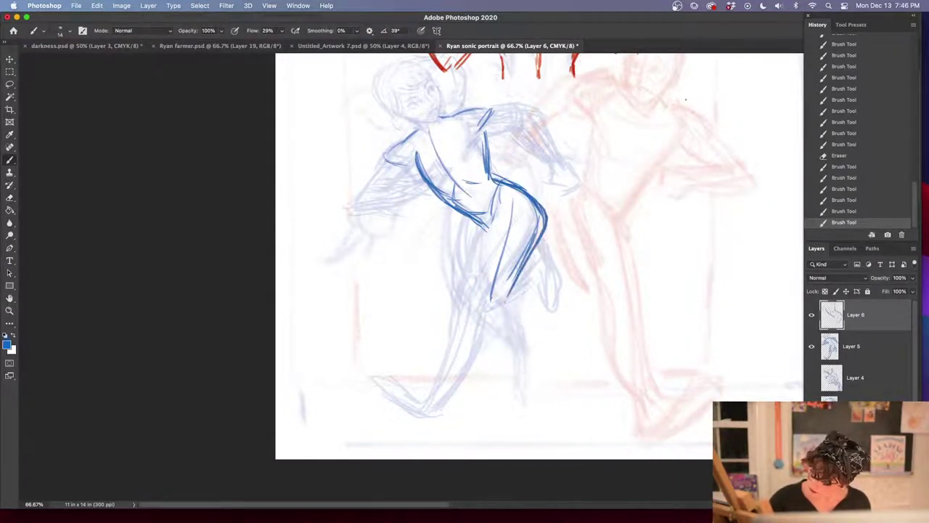
Redraw the front leg's inner thigh and sketch the calf contour from the knee down to the heel
{"action": "mouse_move", "coordinate": [502, 203]}
{"action": "left_mouse_down"}
{"action": "mouse_move", "coordinate": [485, 271]}
{"action": "mouse_move", "coordinate": [498, 224]}
{"action": "left_mouse_up"}
{"action": "left_click_drag", "start_coordinate": [503, 186], "coordinate": [474, 276]}
{"action": "left_click_drag", "start_coordinate": [494, 221], "coordinate": [475, 303]}
{"action": "mouse_move", "coordinate": [537, 237]}
{"action": "left_mouse_down"}
{"action": "mouse_move", "coordinate": [489, 314]}
{"action": "mouse_move", "coordinate": [470, 367]}
{"action": "left_mouse_up"}
{"action": "mouse_move", "coordinate": [541, 217]}
{"action": "left_mouse_down"}
{"action": "mouse_move", "coordinate": [511, 276]}
{"action": "mouse_move", "coordinate": [495, 347]}
{"action": "mouse_move", "coordinate": [453, 402]}
{"action": "left_mouse_up"}
{"action": "left_click_drag", "start_coordinate": [478, 296], "coordinate": [451, 372]}
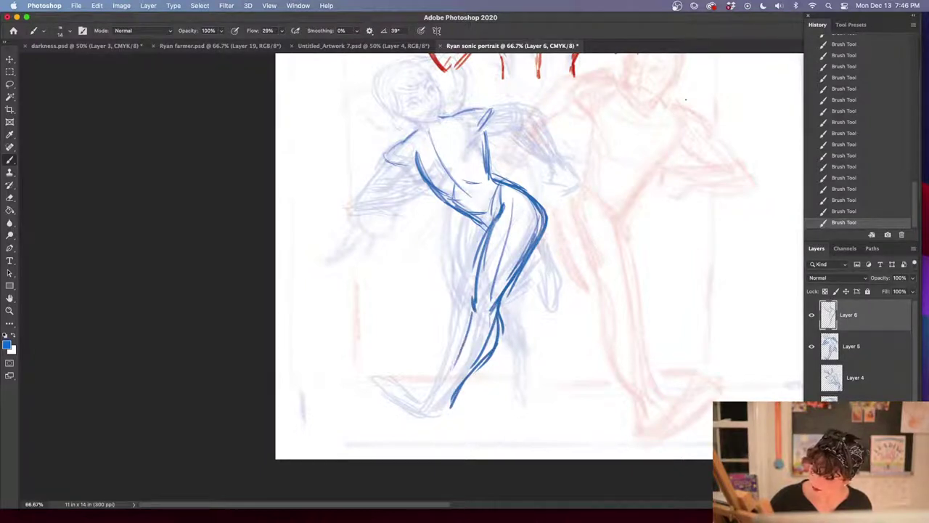
Draw the front leg's shin line and outline its foot with the toes lifted
{"action": "left_click_drag", "start_coordinate": [466, 316], "coordinate": [459, 347]}
{"action": "left_click_drag", "start_coordinate": [463, 340], "coordinate": [441, 392]}
{"action": "left_click_drag", "start_coordinate": [474, 311], "coordinate": [437, 401]}
{"action": "mouse_move", "coordinate": [452, 376]}
{"action": "left_mouse_down"}
{"action": "mouse_move", "coordinate": [439, 398]}
{"action": "mouse_move", "coordinate": [381, 365]}
{"action": "mouse_move", "coordinate": [452, 413]}
{"action": "left_mouse_up"}
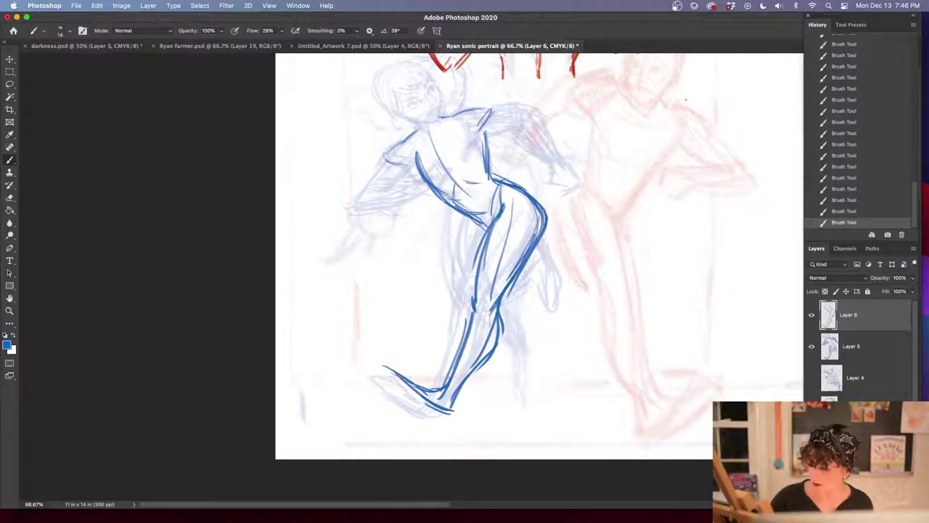
Sketch the rear leg's thigh crossing behind the front leg, and begin its kicked-back lower leg
{"action": "left_click_drag", "start_coordinate": [479, 218], "coordinate": [468, 260]}
{"action": "mouse_move", "coordinate": [472, 217]}
{"action": "left_mouse_down"}
{"action": "mouse_move", "coordinate": [475, 255]}
{"action": "mouse_move", "coordinate": [498, 306]}
{"action": "left_mouse_up"}
{"action": "left_click_drag", "start_coordinate": [488, 251], "coordinate": [520, 308]}
{"action": "left_click_drag", "start_coordinate": [514, 226], "coordinate": [531, 323]}
{"action": "left_click_drag", "start_coordinate": [504, 295], "coordinate": [532, 320]}
{"action": "left_click_drag", "start_coordinate": [541, 262], "coordinate": [530, 282]}
{"action": "left_click_drag", "start_coordinate": [551, 234], "coordinate": [540, 254]}
{"action": "left_click_drag", "start_coordinate": [556, 230], "coordinate": [521, 306]}
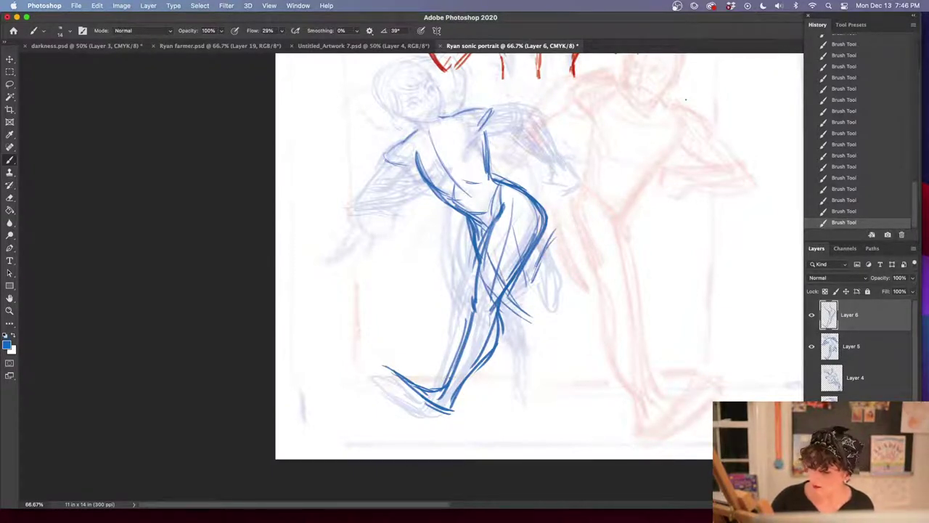
Build up the rear leg's knee and the two contours of its lower leg raised behind the body
{"action": "left_click_drag", "start_coordinate": [549, 276], "coordinate": [520, 311]}
{"action": "left_click_drag", "start_coordinate": [556, 266], "coordinate": [523, 312]}
{"action": "left_click_drag", "start_coordinate": [561, 237], "coordinate": [524, 267]}
{"action": "left_click_drag", "start_coordinate": [568, 220], "coordinate": [540, 260]}
{"action": "left_click_drag", "start_coordinate": [484, 271], "coordinate": [509, 316]}
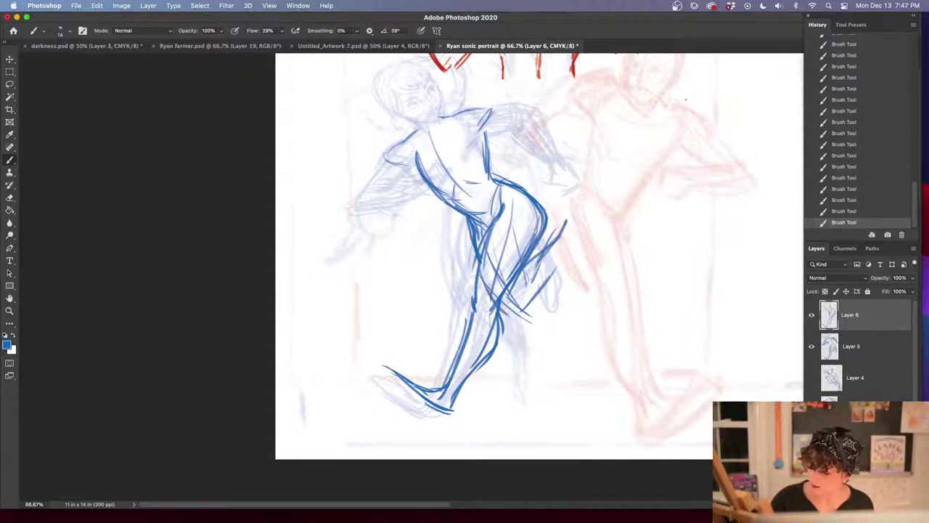
{"action": "mouse_move", "coordinate": [550, 268]}
{"action": "left_mouse_down"}
{"action": "mouse_move", "coordinate": [514, 321]}
{"action": "mouse_move", "coordinate": [524, 309]}
{"action": "left_mouse_up"}
Outline the rear leg's raised foot as a pointed shape and thicken the strokes along its shin
{"action": "left_click_drag", "start_coordinate": [567, 222], "coordinate": [577, 260]}
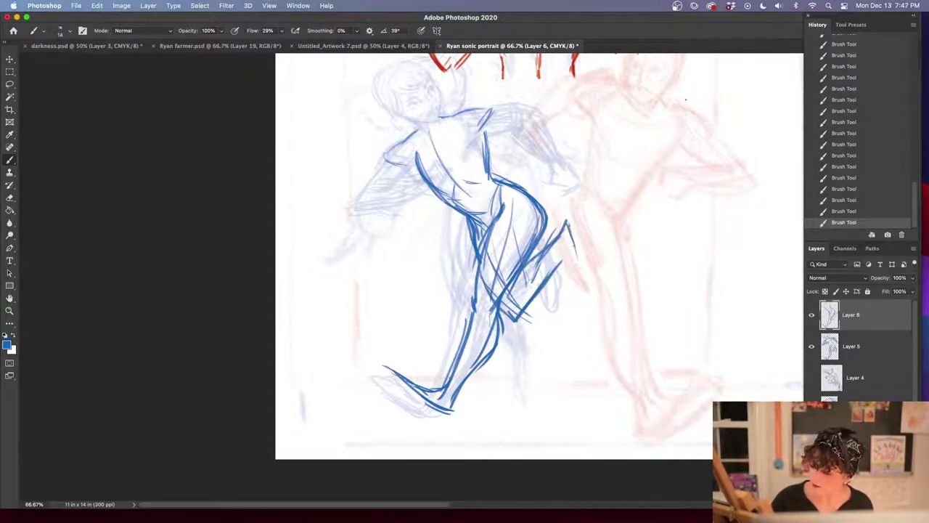
{"action": "left_click_drag", "start_coordinate": [566, 223], "coordinate": [579, 308]}
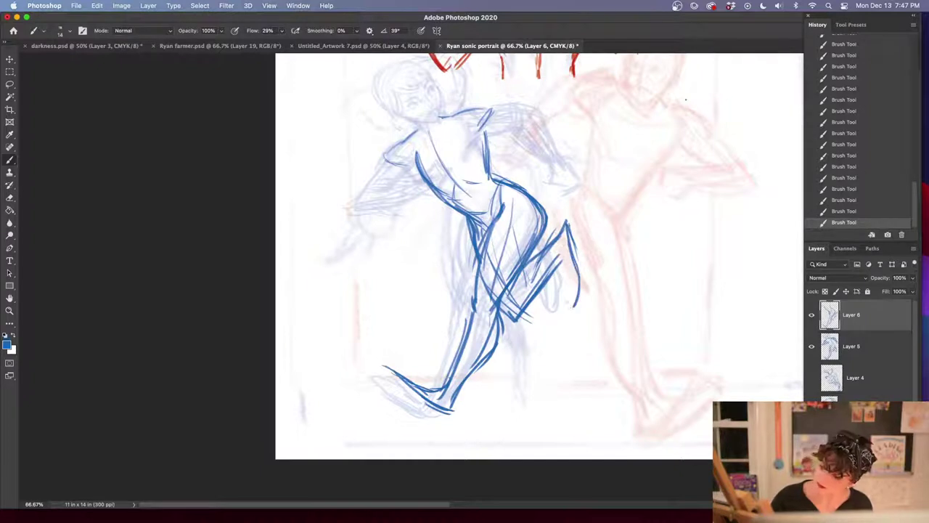
{"action": "mouse_move", "coordinate": [559, 272]}
{"action": "left_mouse_down"}
{"action": "mouse_move", "coordinate": [571, 312]}
{"action": "mouse_move", "coordinate": [561, 314]}
{"action": "left_mouse_up"}
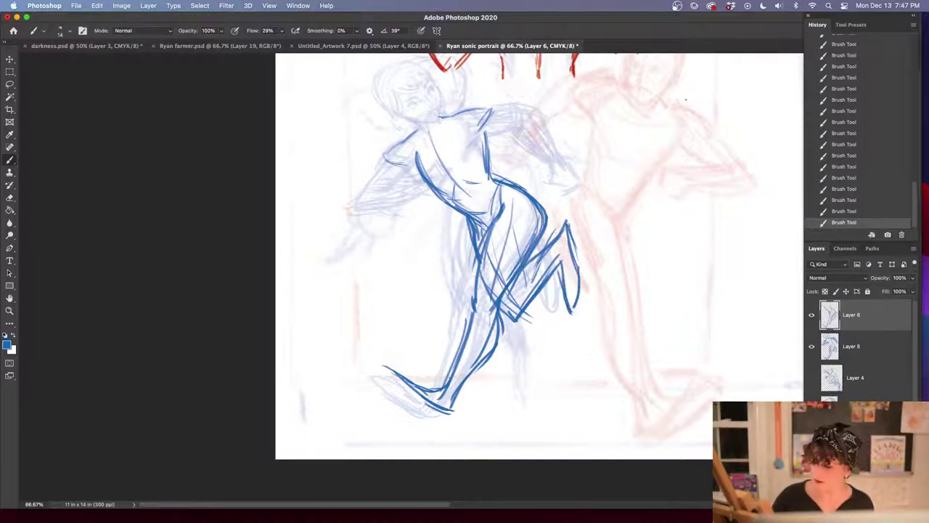
{"action": "left_click_drag", "start_coordinate": [546, 273], "coordinate": [567, 244]}
{"action": "left_click_drag", "start_coordinate": [523, 307], "coordinate": [562, 247]}
{"action": "left_click_drag", "start_coordinate": [509, 322], "coordinate": [565, 244]}
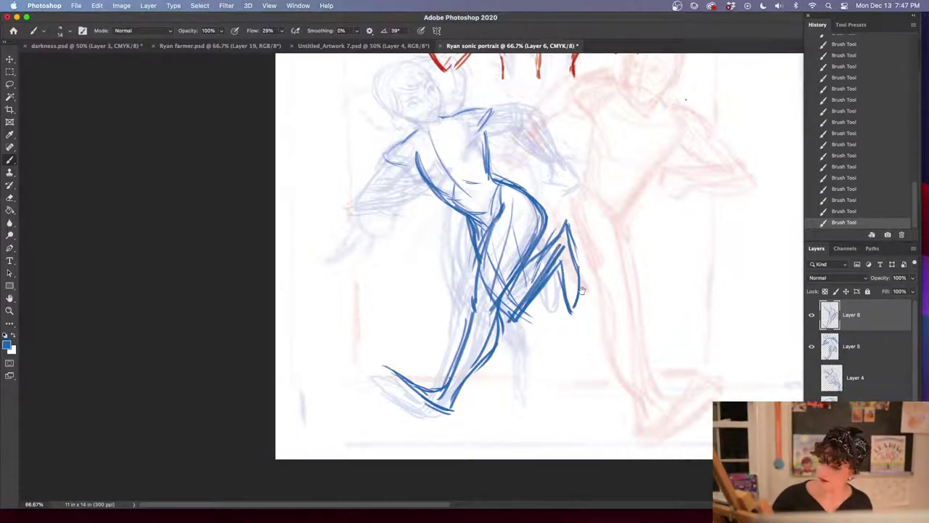
Add strokes at the front leg's knee and ankle and reinforce the top of its foot
{"action": "left_click_drag", "start_coordinate": [582, 290], "coordinate": [576, 317]}
{"action": "left_click_drag", "start_coordinate": [479, 321], "coordinate": [438, 429]}
{"action": "mouse_move", "coordinate": [383, 389]}
{"action": "left_mouse_down"}
{"action": "mouse_move", "coordinate": [424, 416]}
{"action": "mouse_move", "coordinate": [425, 431]}
{"action": "left_mouse_up"}
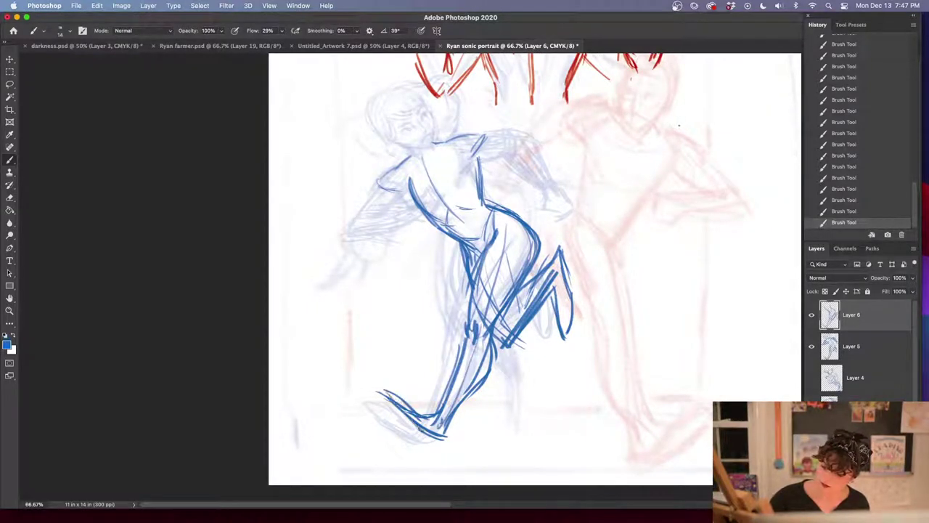
Sketch the bent arm from the shoulder to the elbow, with the forearm and hand reaching across the torso
{"action": "left_click_drag", "start_coordinate": [520, 358], "coordinate": [563, 379]}
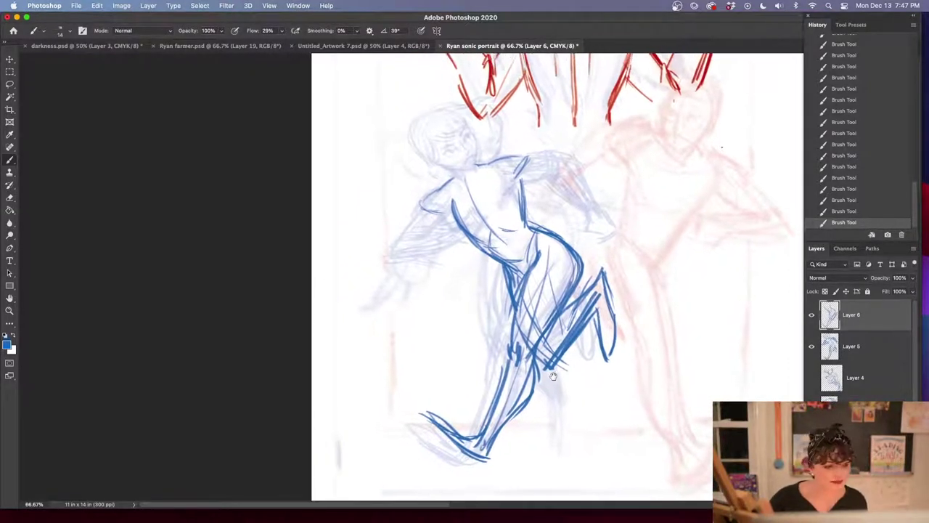
{"action": "mouse_move", "coordinate": [446, 195]}
{"action": "left_mouse_down"}
{"action": "mouse_move", "coordinate": [392, 251]}
{"action": "mouse_move", "coordinate": [476, 218]}
{"action": "left_mouse_up"}
{"action": "left_click_drag", "start_coordinate": [388, 261], "coordinate": [473, 236]}
{"action": "mouse_move", "coordinate": [449, 187]}
{"action": "left_mouse_down"}
{"action": "mouse_move", "coordinate": [429, 194]}
{"action": "mouse_move", "coordinate": [397, 237]}
{"action": "left_mouse_up"}
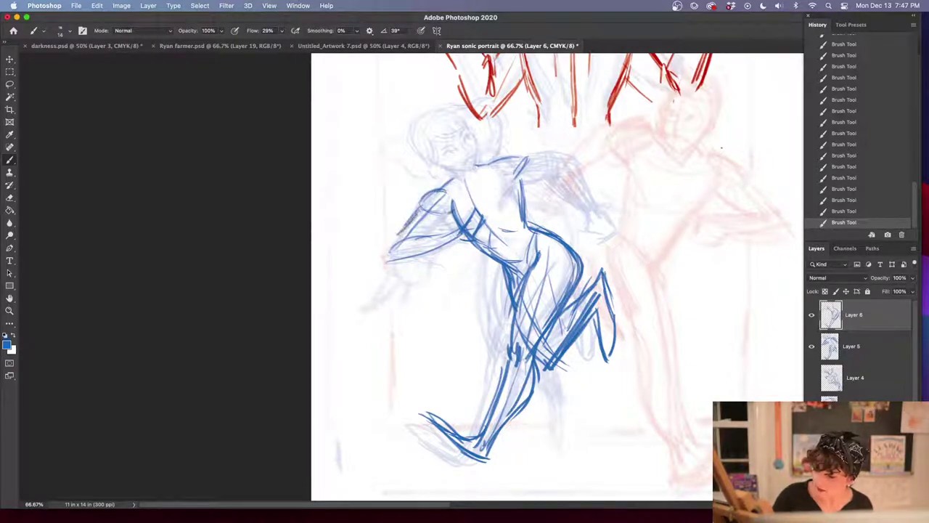
{"action": "mouse_move", "coordinate": [451, 210]}
{"action": "left_mouse_down"}
{"action": "mouse_move", "coordinate": [409, 224]}
{"action": "mouse_move", "coordinate": [424, 236]}
{"action": "mouse_move", "coordinate": [422, 206]}
{"action": "left_mouse_up"}
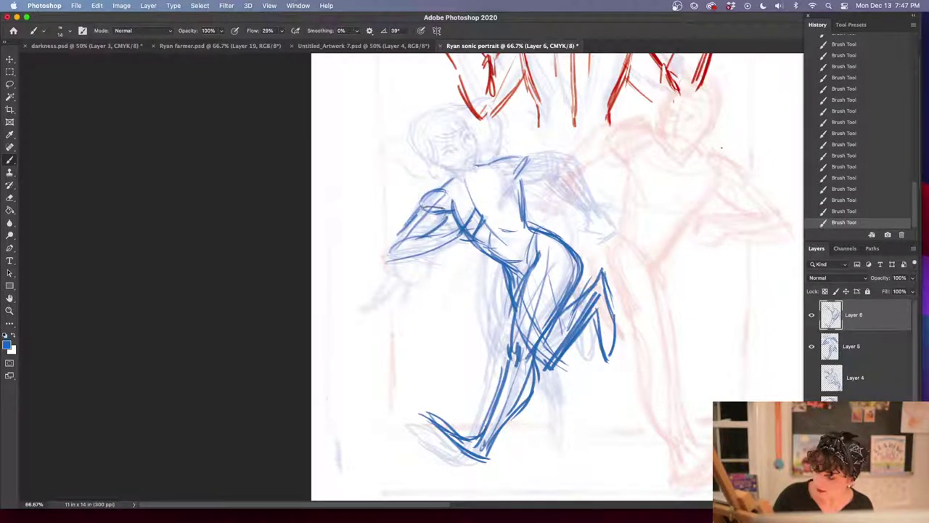
{"action": "mouse_move", "coordinate": [457, 175]}
{"action": "left_mouse_down"}
{"action": "mouse_move", "coordinate": [391, 242]}
{"action": "mouse_move", "coordinate": [446, 230]}
{"action": "mouse_move", "coordinate": [427, 236]}
{"action": "left_mouse_up"}
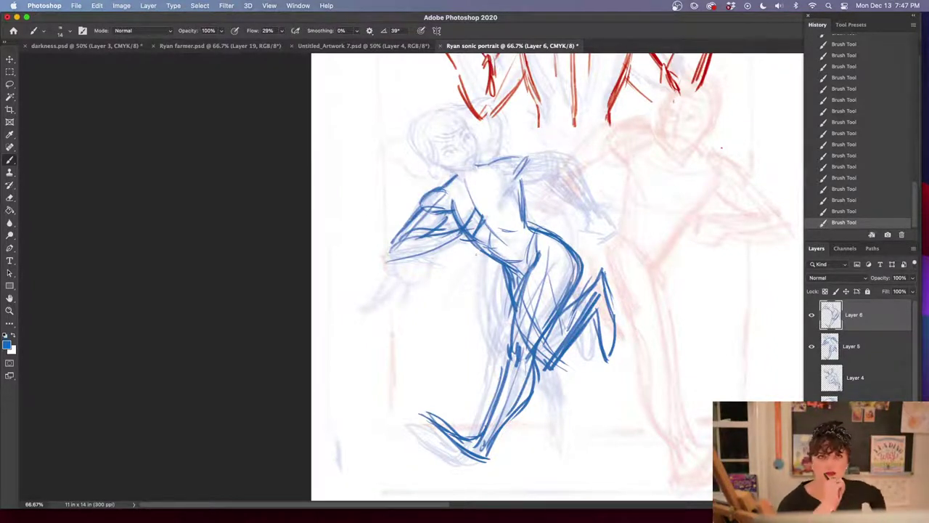
Erase the bent arm's hand lines over the torso and lighten the upper arm's outer contour
{"action": "key", "text": "e"}
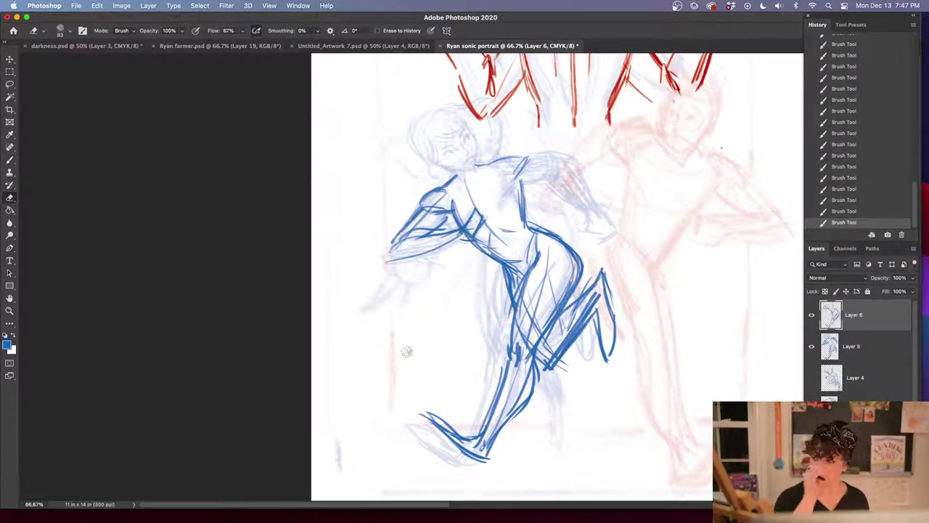
{"action": "left_click_drag", "start_coordinate": [479, 213], "coordinate": [465, 234]}
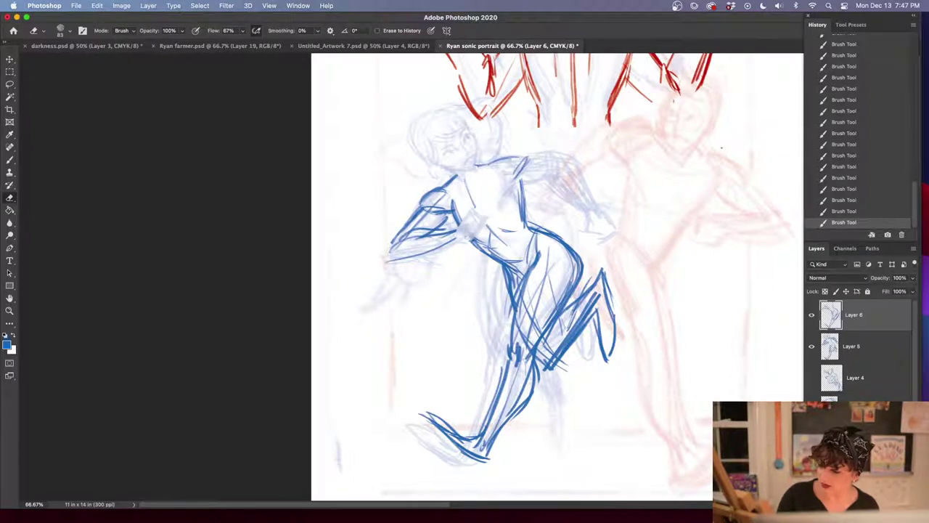
{"action": "left_click_drag", "start_coordinate": [436, 190], "coordinate": [375, 256]}
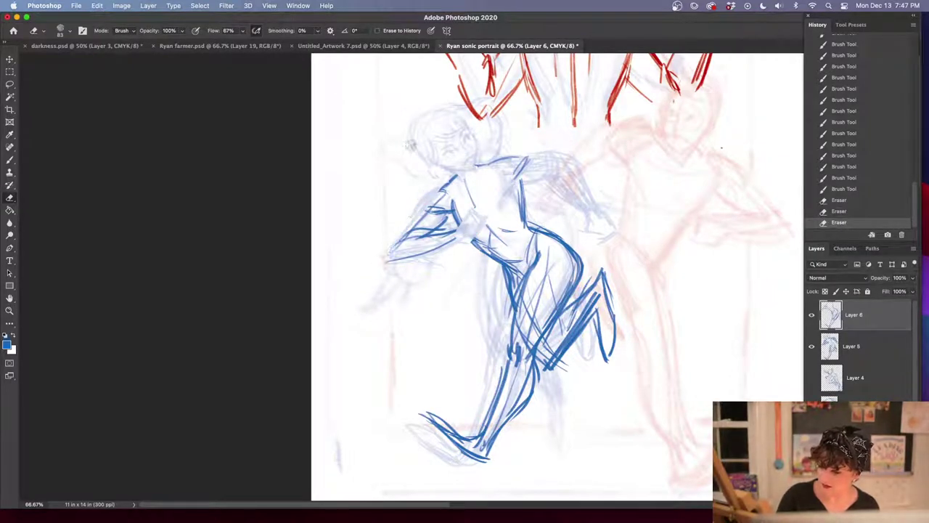
Redraw the bent arm with darker upper arm and forearm strokes, raising its hand in front of the chest
{"action": "key", "text": "b"}
{"action": "left_click_drag", "start_coordinate": [428, 192], "coordinate": [391, 254]}
{"action": "mouse_move", "coordinate": [408, 237]}
{"action": "left_mouse_down"}
{"action": "mouse_move", "coordinate": [386, 264]}
{"action": "mouse_move", "coordinate": [444, 241]}
{"action": "left_mouse_up"}
{"action": "mouse_move", "coordinate": [414, 265]}
{"action": "left_mouse_down"}
{"action": "mouse_move", "coordinate": [445, 239]}
{"action": "mouse_move", "coordinate": [445, 225]}
{"action": "left_mouse_up"}
{"action": "left_click_drag", "start_coordinate": [462, 206], "coordinate": [427, 251]}
{"action": "mouse_move", "coordinate": [461, 188]}
{"action": "left_mouse_down"}
{"action": "mouse_move", "coordinate": [458, 210]}
{"action": "mouse_move", "coordinate": [479, 187]}
{"action": "mouse_move", "coordinate": [476, 213]}
{"action": "mouse_move", "coordinate": [462, 218]}
{"action": "left_mouse_up"}
{"action": "left_click_drag", "start_coordinate": [464, 216], "coordinate": [440, 246]}
Strengthen the contours of the torso's sides, waist, hip and outer front thigh
{"action": "mouse_move", "coordinate": [462, 197]}
{"action": "left_mouse_down"}
{"action": "mouse_move", "coordinate": [457, 222]}
{"action": "mouse_move", "coordinate": [502, 265]}
{"action": "left_mouse_up"}
{"action": "left_click_drag", "start_coordinate": [519, 180], "coordinate": [532, 227]}
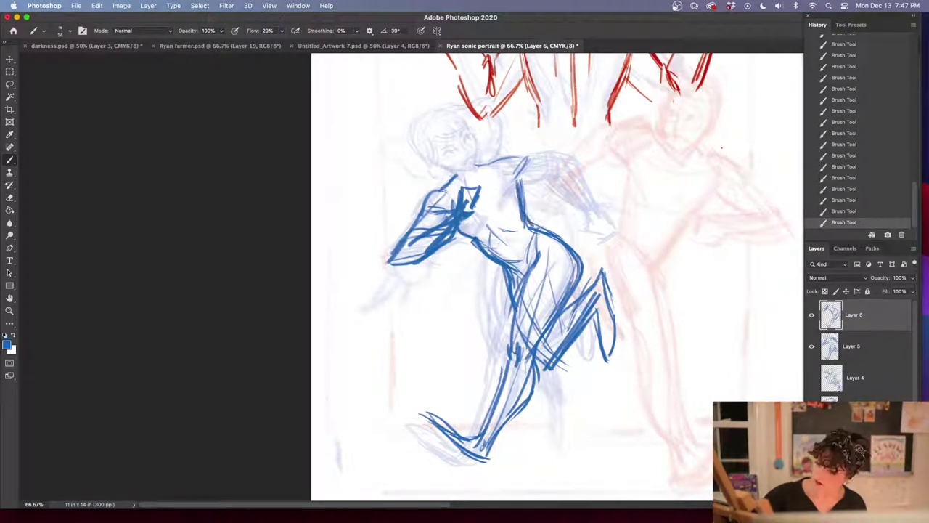
{"action": "left_click_drag", "start_coordinate": [476, 241], "coordinate": [510, 273]}
{"action": "mouse_move", "coordinate": [522, 206]}
{"action": "left_mouse_down"}
{"action": "mouse_move", "coordinate": [535, 227]}
{"action": "mouse_move", "coordinate": [572, 244]}
{"action": "mouse_move", "coordinate": [583, 271]}
{"action": "left_mouse_up"}
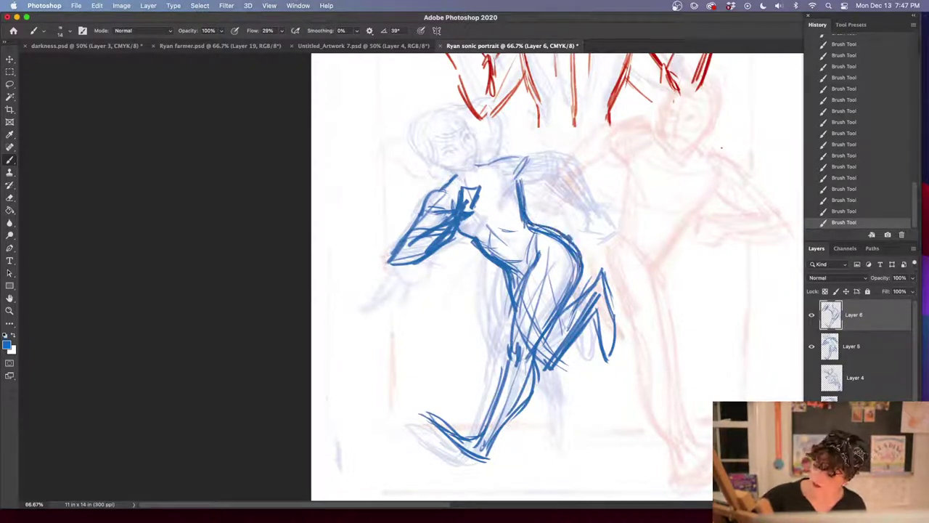
{"action": "left_click_drag", "start_coordinate": [571, 238], "coordinate": [558, 307]}
{"action": "left_click_drag", "start_coordinate": [535, 224], "coordinate": [568, 236]}
{"action": "left_click_drag", "start_coordinate": [574, 257], "coordinate": [559, 308]}
{"action": "mouse_move", "coordinate": [534, 224]}
{"action": "left_mouse_down"}
{"action": "mouse_move", "coordinate": [550, 231]}
{"action": "mouse_move", "coordinate": [580, 285]}
{"action": "left_mouse_up"}
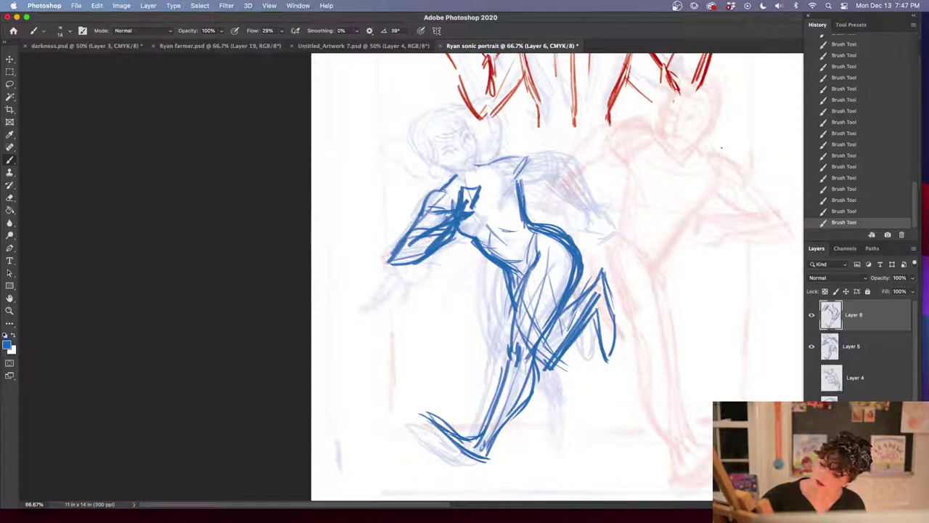
Sketch the shoulder line and the outstretched back arm, with bold upper arm and forearm contours ending in a rough hand
{"action": "left_click_drag", "start_coordinate": [520, 184], "coordinate": [555, 171]}
{"action": "mouse_move", "coordinate": [524, 157]}
{"action": "left_mouse_down"}
{"action": "mouse_move", "coordinate": [561, 153]}
{"action": "mouse_move", "coordinate": [589, 200]}
{"action": "left_mouse_up"}
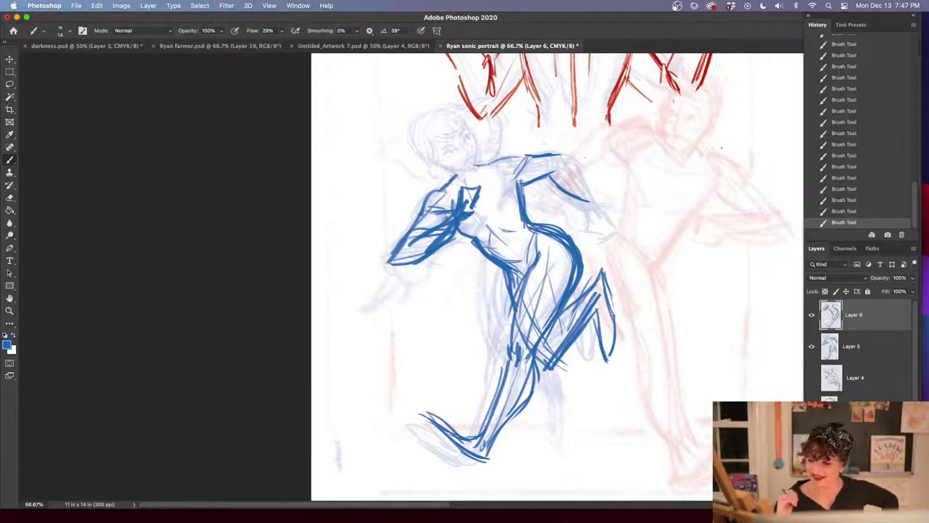
{"action": "mouse_move", "coordinate": [489, 163]}
{"action": "left_mouse_down"}
{"action": "mouse_move", "coordinate": [553, 148]}
{"action": "mouse_move", "coordinate": [589, 204]}
{"action": "left_mouse_up"}
{"action": "left_click_drag", "start_coordinate": [543, 180], "coordinate": [586, 211]}
{"action": "left_click_drag", "start_coordinate": [559, 155], "coordinate": [596, 206]}
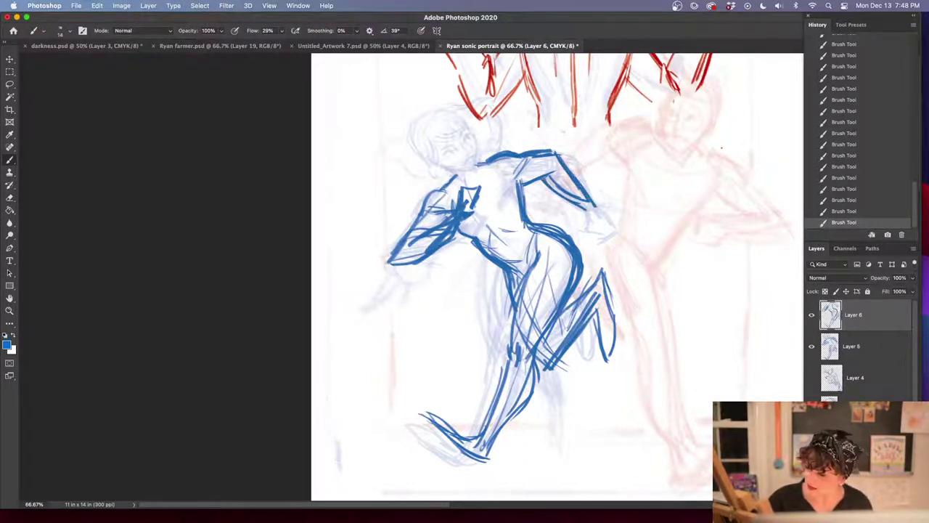
{"action": "left_click_drag", "start_coordinate": [544, 178], "coordinate": [575, 204]}
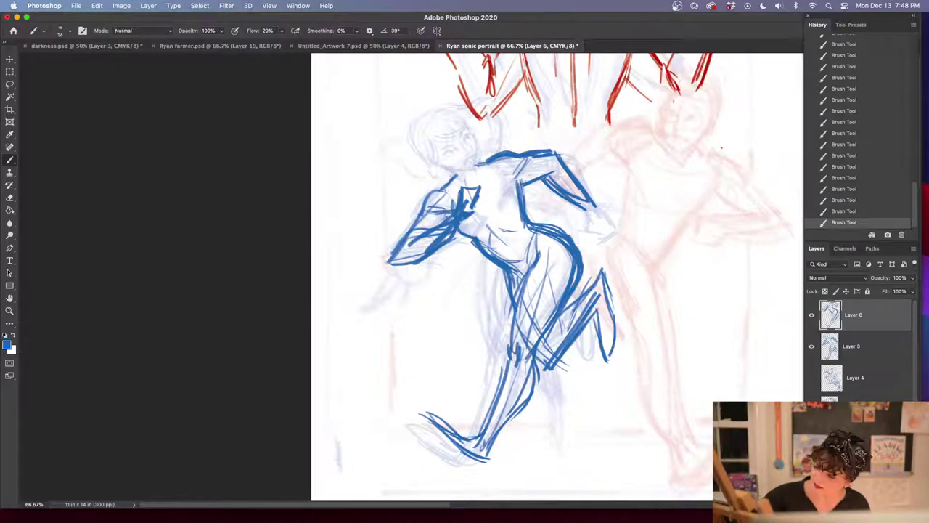
{"action": "left_click_drag", "start_coordinate": [517, 184], "coordinate": [508, 206]}
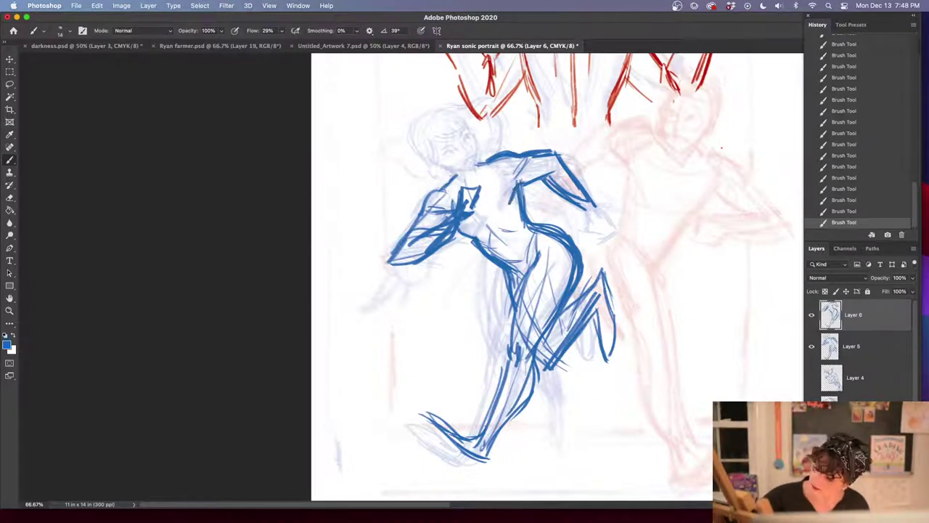
{"action": "left_click_drag", "start_coordinate": [583, 222], "coordinate": [593, 228]}
{"action": "mouse_move", "coordinate": [590, 196]}
{"action": "left_mouse_down"}
{"action": "mouse_move", "coordinate": [611, 229]}
{"action": "mouse_move", "coordinate": [598, 234]}
{"action": "left_mouse_up"}
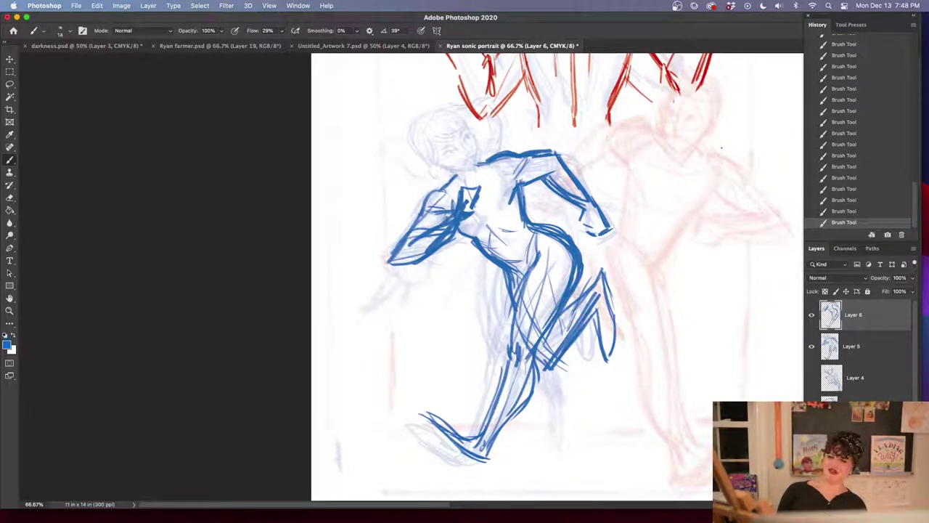
Sketch the head's outline over the faded face, including the back of the skull, ear, cheek, jaw and neck line
{"action": "key", "text": "super+plus"}
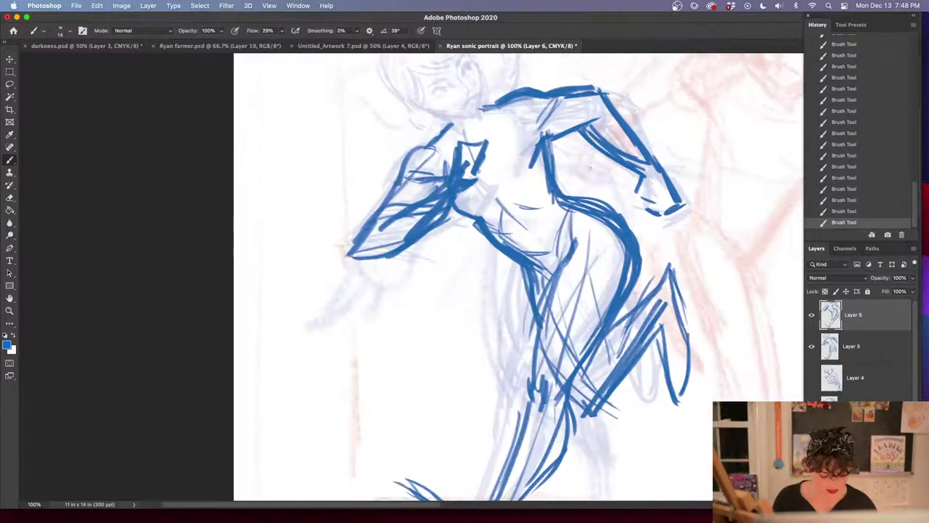
{"action": "left_click_drag", "start_coordinate": [528, 224], "coordinate": [597, 409]}
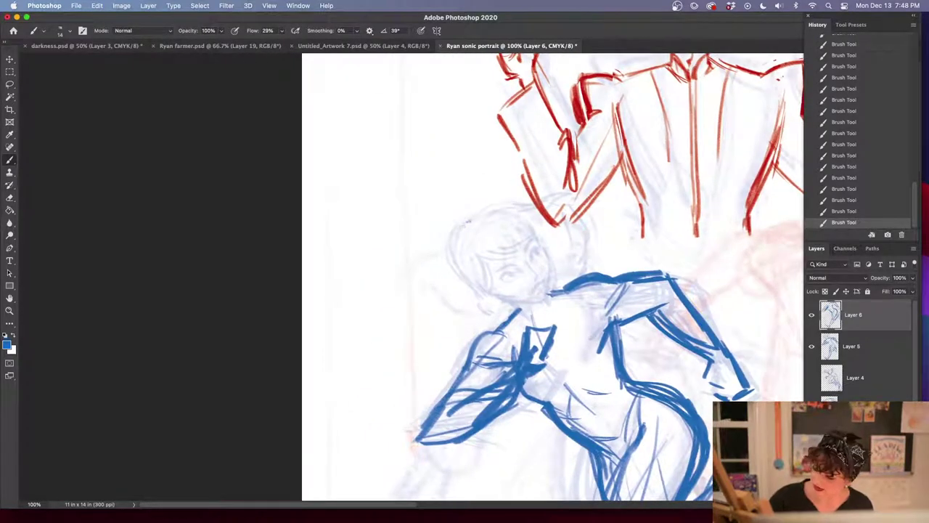
{"action": "mouse_move", "coordinate": [468, 222]}
{"action": "left_mouse_down"}
{"action": "mouse_move", "coordinate": [458, 262]}
{"action": "mouse_move", "coordinate": [482, 293]}
{"action": "mouse_move", "coordinate": [472, 281]}
{"action": "mouse_move", "coordinate": [499, 297]}
{"action": "left_mouse_up"}
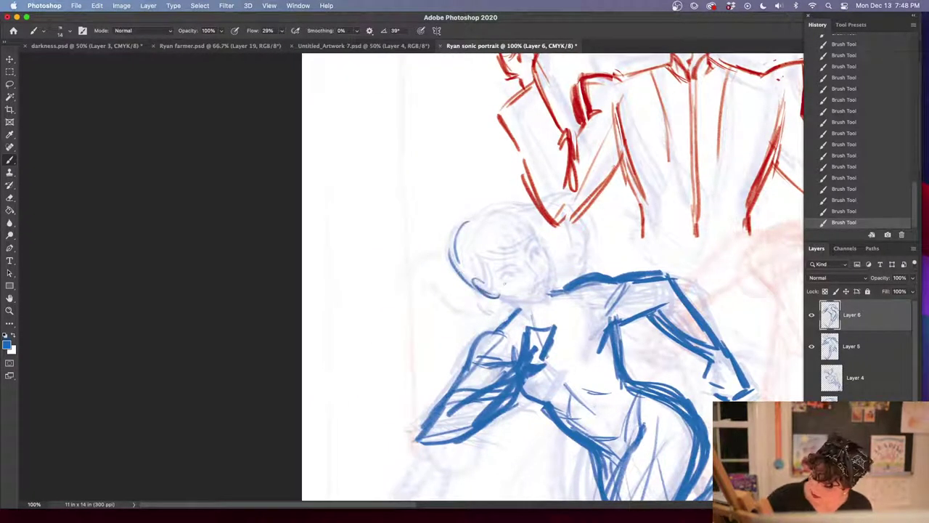
{"action": "mouse_move", "coordinate": [528, 225]}
{"action": "left_mouse_down"}
{"action": "mouse_move", "coordinate": [554, 263]}
{"action": "mouse_move", "coordinate": [545, 299]}
{"action": "left_mouse_up"}
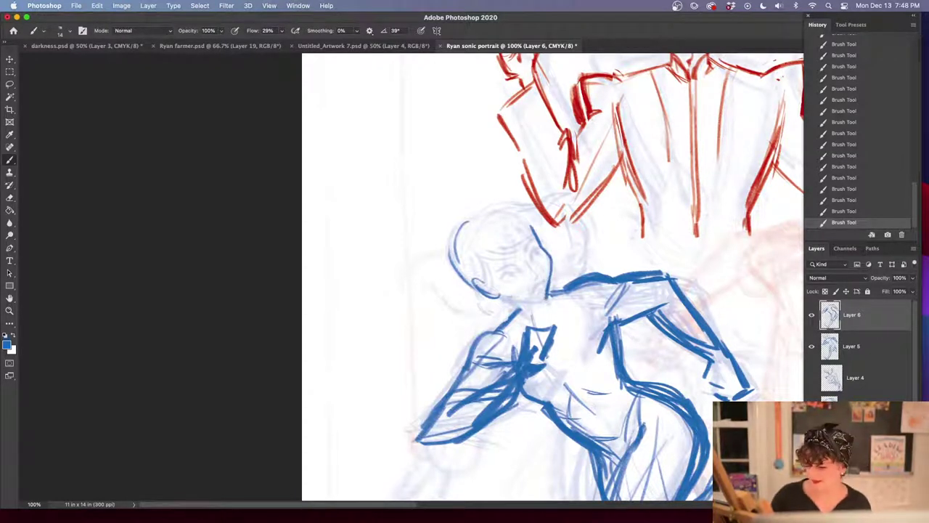
{"action": "mouse_move", "coordinate": [488, 282]}
{"action": "left_mouse_down"}
{"action": "mouse_move", "coordinate": [514, 302]}
{"action": "mouse_move", "coordinate": [545, 302]}
{"action": "left_mouse_up"}
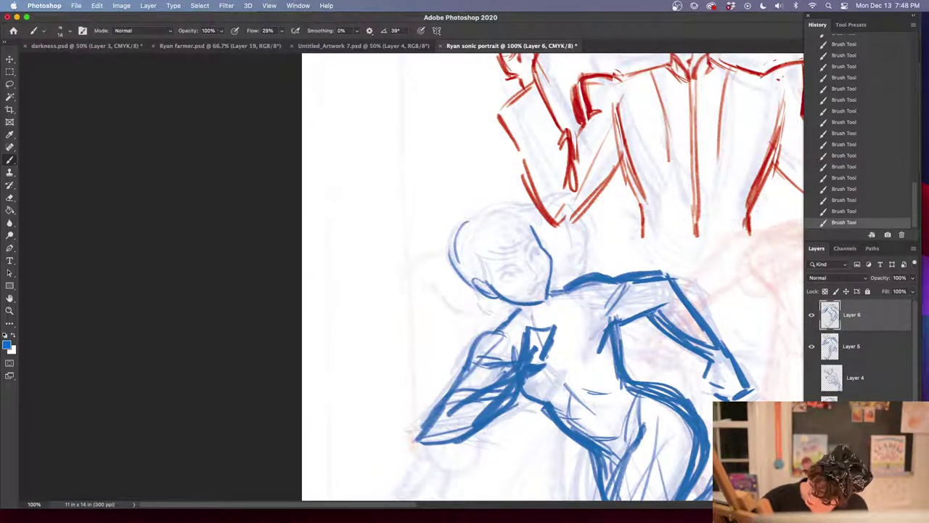
{"action": "left_click_drag", "start_coordinate": [553, 263], "coordinate": [548, 301]}
{"action": "left_click_drag", "start_coordinate": [553, 258], "coordinate": [554, 278]}
{"action": "left_click_drag", "start_coordinate": [503, 300], "coordinate": [532, 319]}
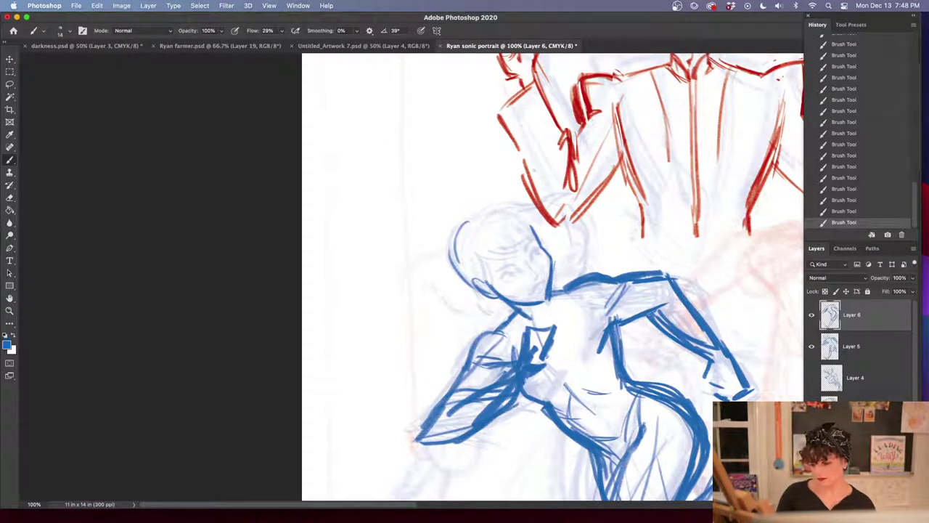
Select the new head outline with the Lasso, move it slightly toward the raised shoulder and deselect it
{"action": "key", "text": "l"}
{"action": "mouse_move", "coordinate": [537, 320]}
{"action": "left_mouse_down"}
{"action": "mouse_move", "coordinate": [563, 294]}
{"action": "mouse_move", "coordinate": [430, 275]}
{"action": "mouse_move", "coordinate": [530, 319]}
{"action": "left_mouse_up"}
{"action": "left_click_drag", "start_coordinate": [536, 242], "coordinate": [541, 250]}
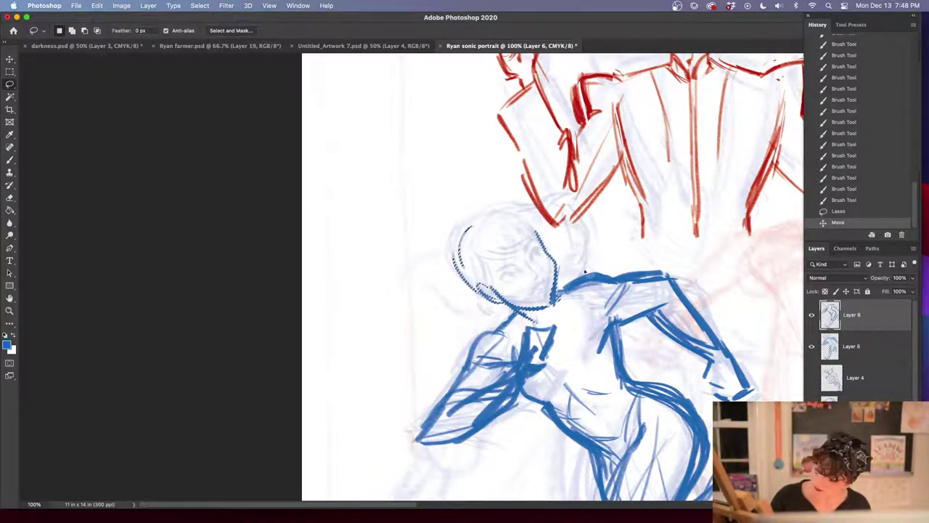
{"action": "key", "text": "ctrl+d"}
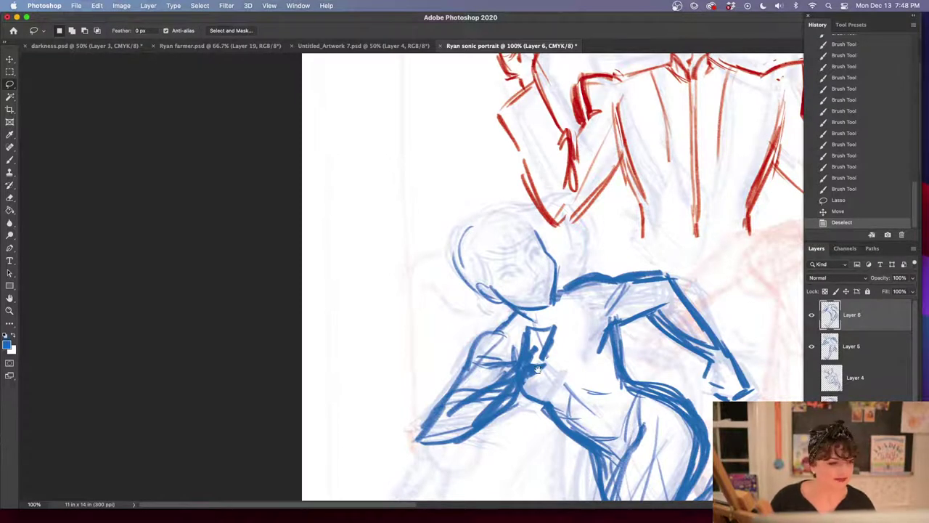
Try a slanted centre guideline down the face and undo its strokes
{"action": "left_click_drag", "start_coordinate": [543, 362], "coordinate": [551, 374]}
{"action": "key", "text": "super+plus"}
{"action": "left_click_drag", "start_coordinate": [551, 205], "coordinate": [387, 155]}
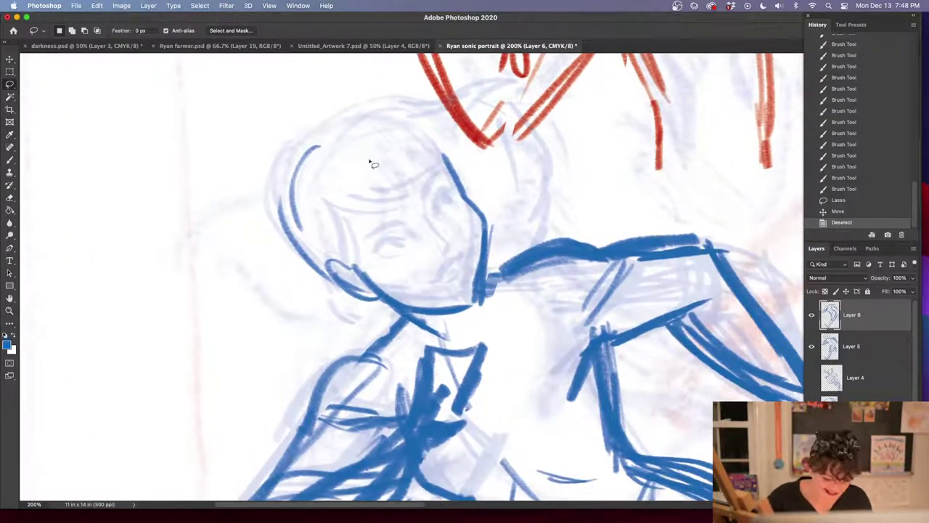
{"action": "key", "text": "b"}
{"action": "left_click_drag", "start_coordinate": [375, 150], "coordinate": [457, 296]}
{"action": "left_click_drag", "start_coordinate": [408, 215], "coordinate": [468, 303]}
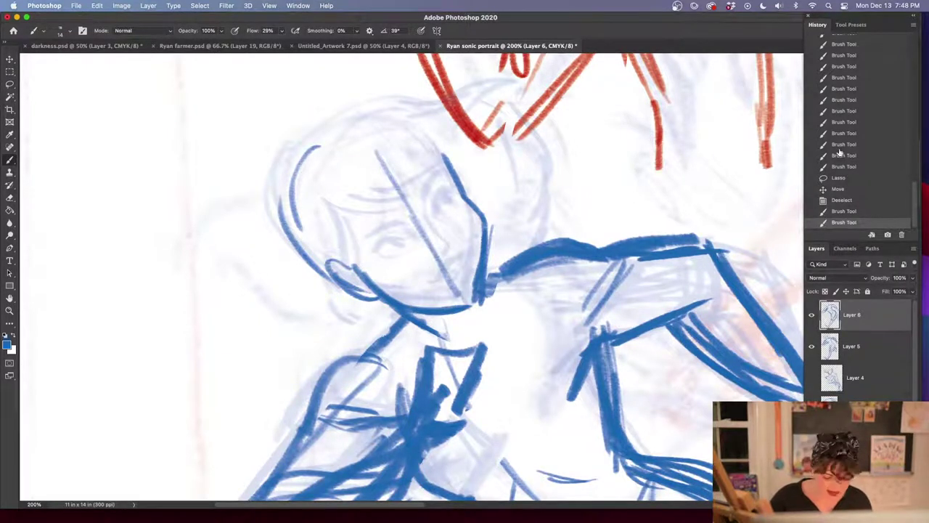
{"action": "left_click", "coordinate": [855, 210]}
{"action": "left_click", "coordinate": [858, 199]}
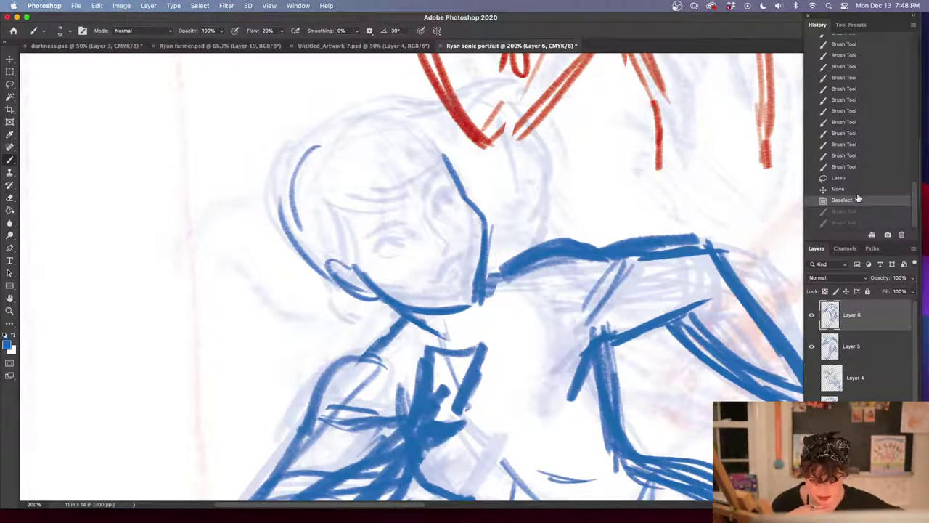
Strengthen the chest line, the bent arm's shoulder and the shoulder line passing beneath the head
{"action": "key", "text": "super+minus"}
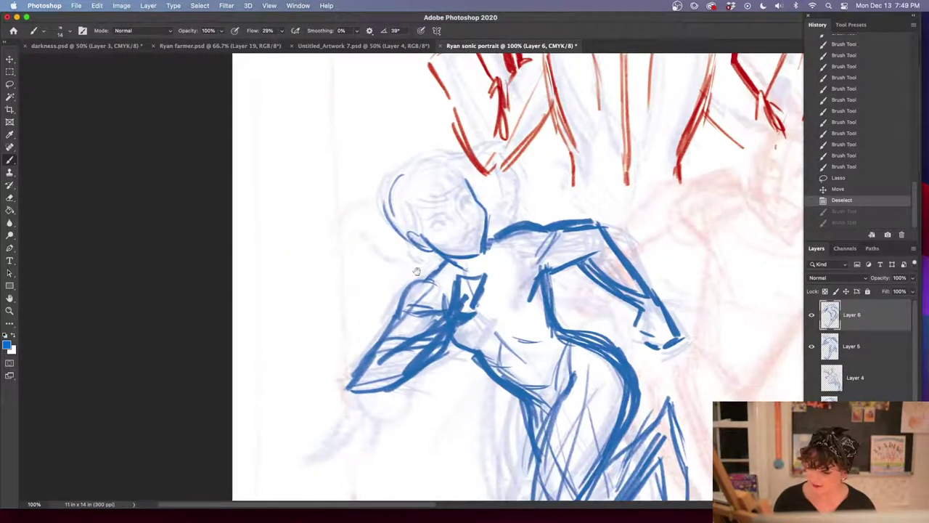
{"action": "mouse_move", "coordinate": [444, 314]}
{"action": "left_mouse_down"}
{"action": "mouse_move", "coordinate": [439, 325]}
{"action": "mouse_move", "coordinate": [447, 286]}
{"action": "mouse_move", "coordinate": [490, 269]}
{"action": "mouse_move", "coordinate": [472, 286]}
{"action": "mouse_move", "coordinate": [500, 257]}
{"action": "mouse_move", "coordinate": [497, 233]}
{"action": "left_mouse_up"}
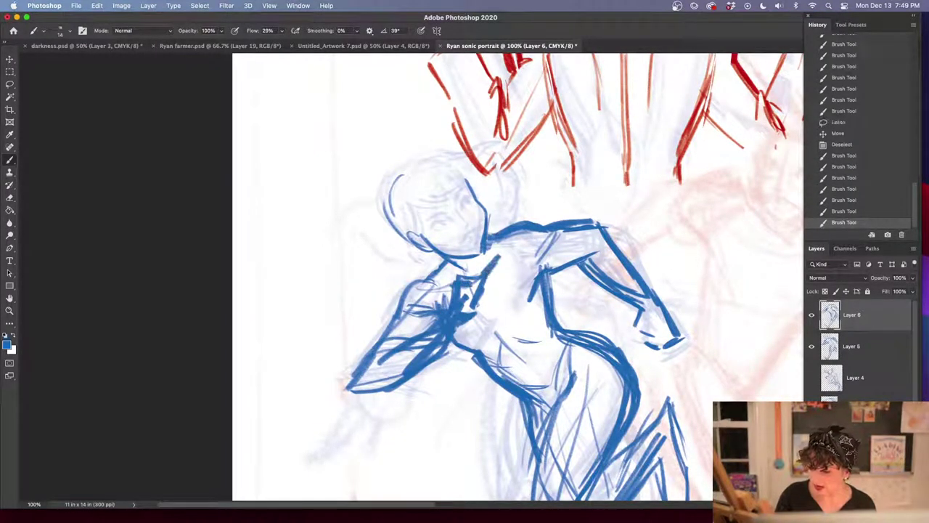
{"action": "left_click_drag", "start_coordinate": [444, 260], "coordinate": [423, 278]}
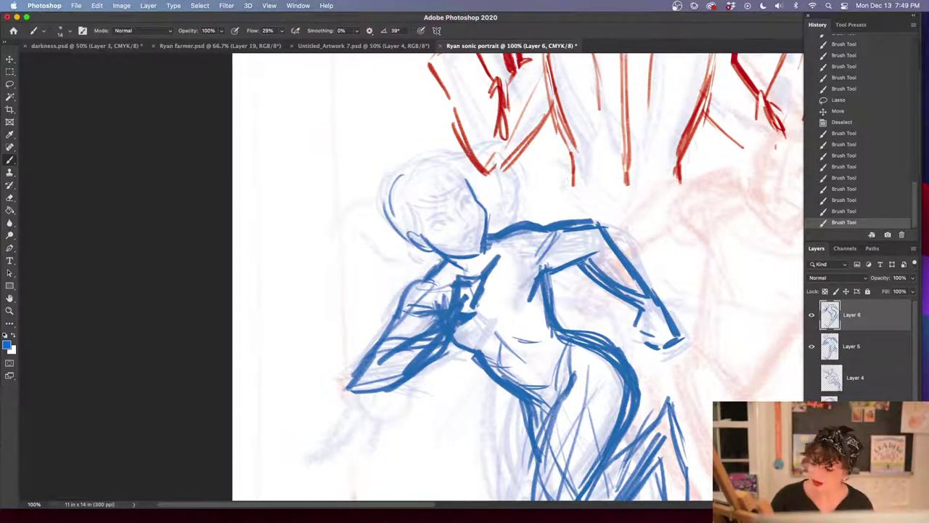
{"action": "left_click_drag", "start_coordinate": [444, 259], "coordinate": [427, 276]}
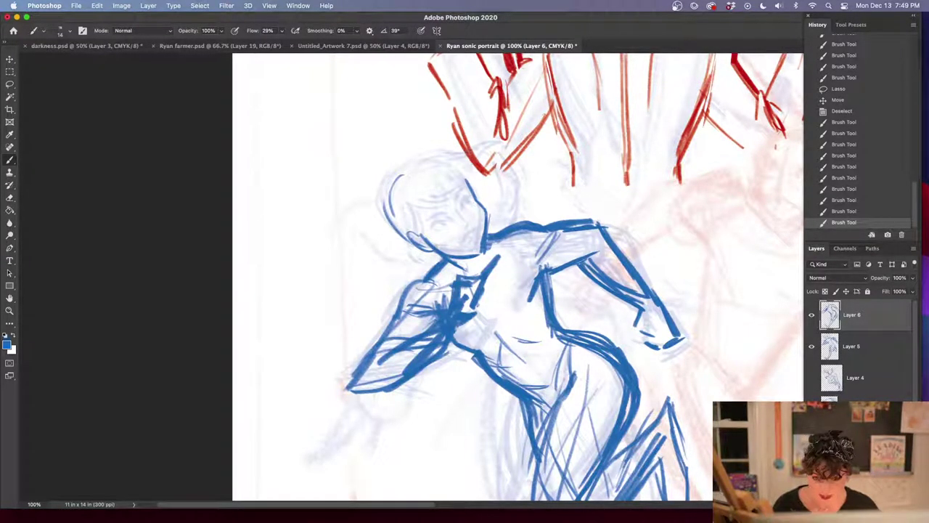
{"action": "left_click_drag", "start_coordinate": [440, 260], "coordinate": [502, 231]}
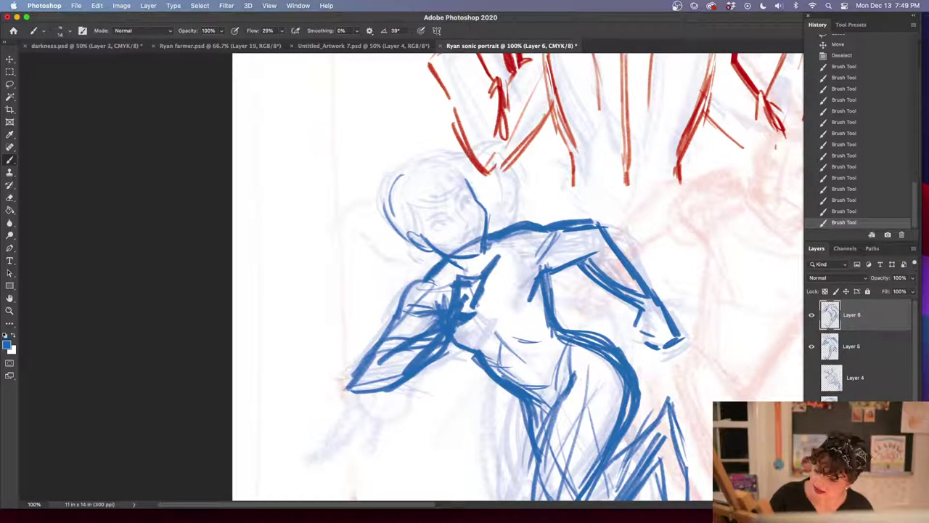
Lasso the head outline again, nudge it slightly down toward the shoulder and deselect it
{"action": "key", "text": "l"}
{"action": "mouse_move", "coordinate": [440, 257]}
{"action": "left_mouse_down"}
{"action": "mouse_move", "coordinate": [464, 274]}
{"action": "mouse_move", "coordinate": [494, 247]}
{"action": "mouse_move", "coordinate": [379, 173]}
{"action": "mouse_move", "coordinate": [434, 254]}
{"action": "left_mouse_up"}
{"action": "left_click_drag", "start_coordinate": [471, 211], "coordinate": [475, 215]}
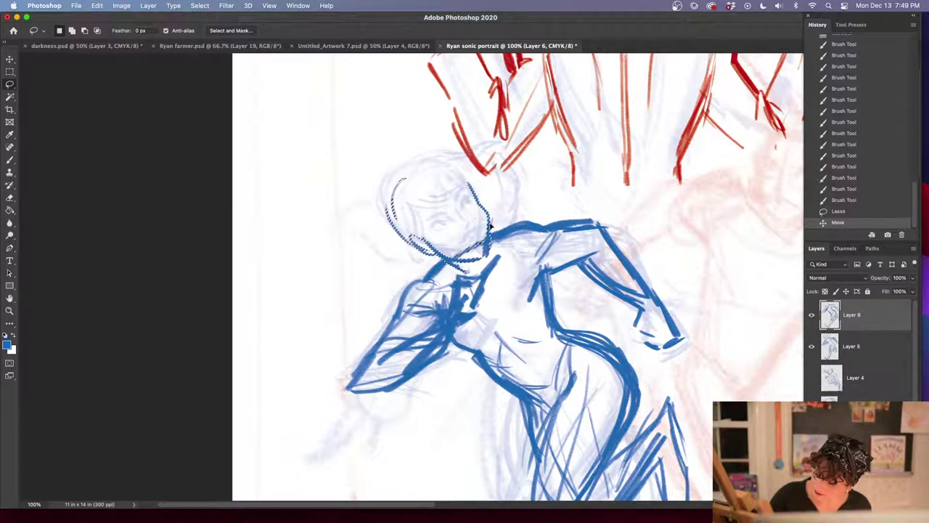
{"action": "key", "text": "super+d"}
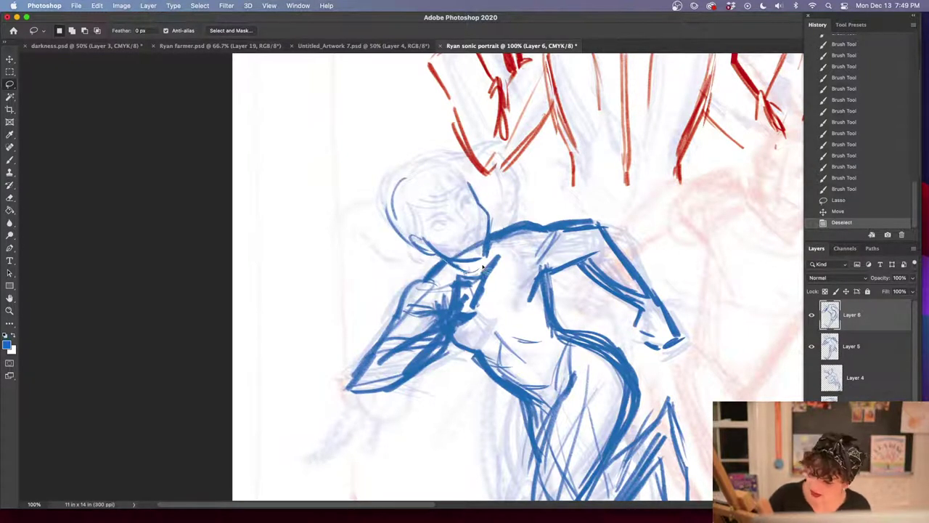
Delete Layer 6's head outline and replace it with a copy of Layer 5's head, pasted in place and moved closer to the shoulders
{"action": "mouse_move", "coordinate": [482, 267]}
{"action": "left_mouse_down"}
{"action": "mouse_move", "coordinate": [369, 170]}
{"action": "mouse_move", "coordinate": [374, 254]}
{"action": "left_mouse_up"}
{"action": "key", "text": "BackSpace"}
{"action": "left_click", "coordinate": [851, 349]}
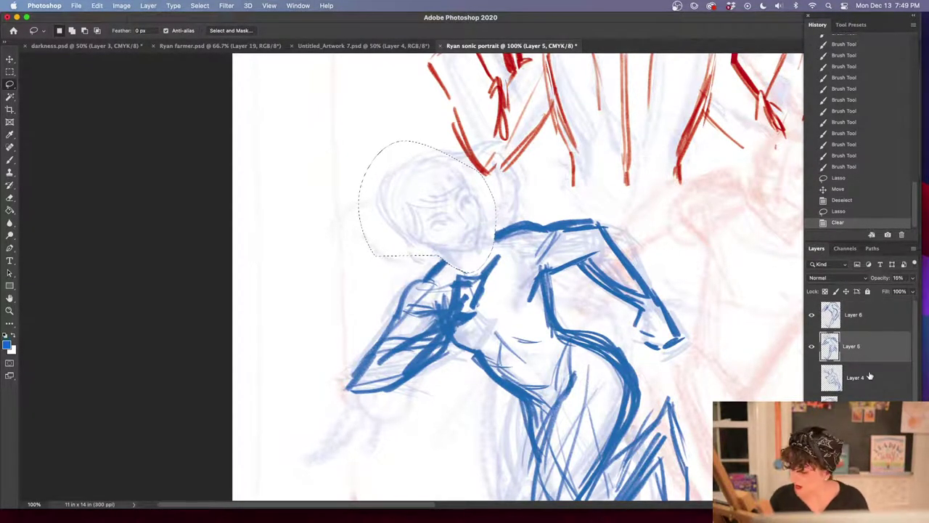
{"action": "key", "text": "super+d"}
{"action": "mouse_move", "coordinate": [430, 254]}
{"action": "left_mouse_down"}
{"action": "mouse_move", "coordinate": [476, 269]}
{"action": "mouse_move", "coordinate": [512, 231]}
{"action": "mouse_move", "coordinate": [359, 175]}
{"action": "left_mouse_up"}
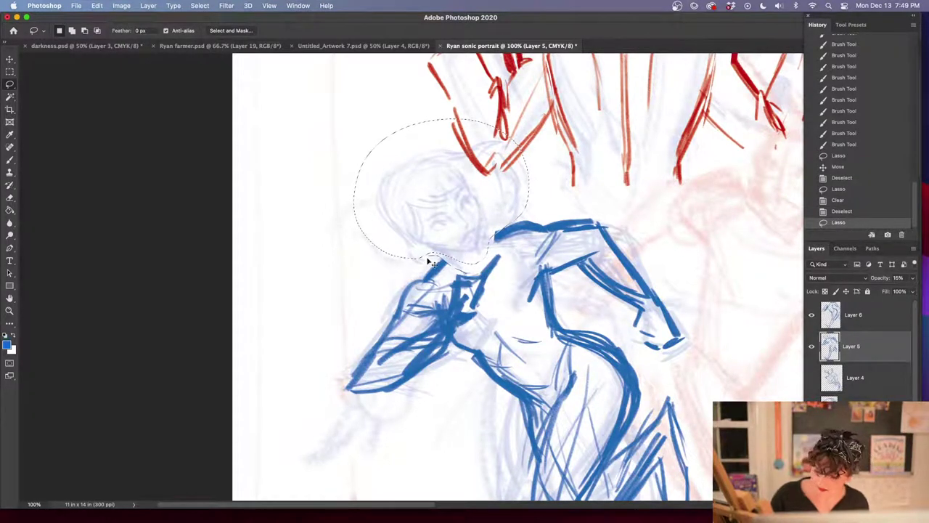
{"action": "key", "text": "super+shift+v"}
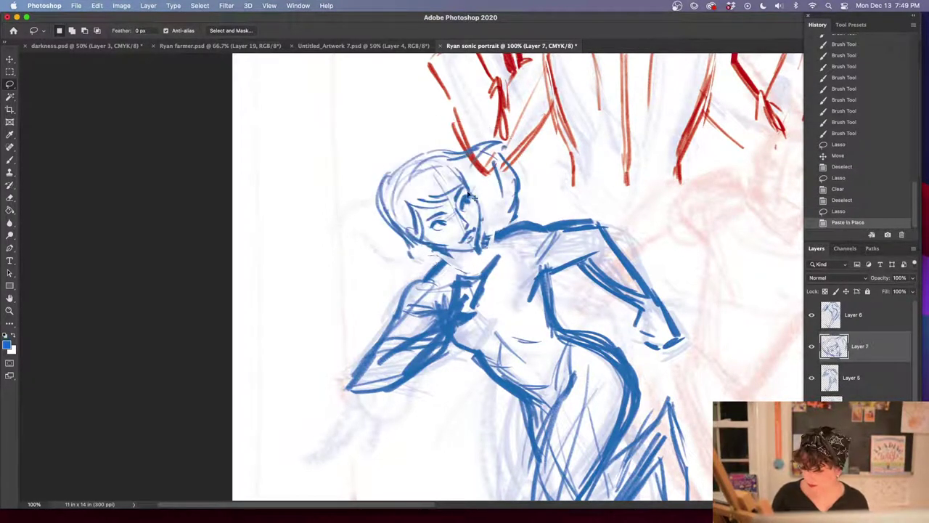
{"action": "left_click_drag", "start_coordinate": [460, 200], "coordinate": [479, 214]}
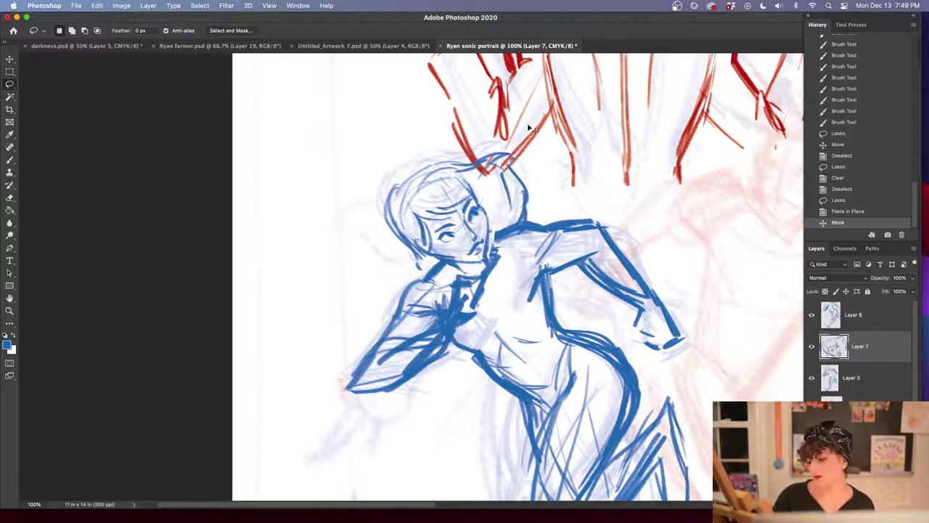
Enlarge the pasted head to about 106% with Free Transform and merge Layer 6 down into Layer 7
{"action": "key", "text": "super+t"}
{"action": "left_click_drag", "start_coordinate": [456, 151], "coordinate": [455, 142]}
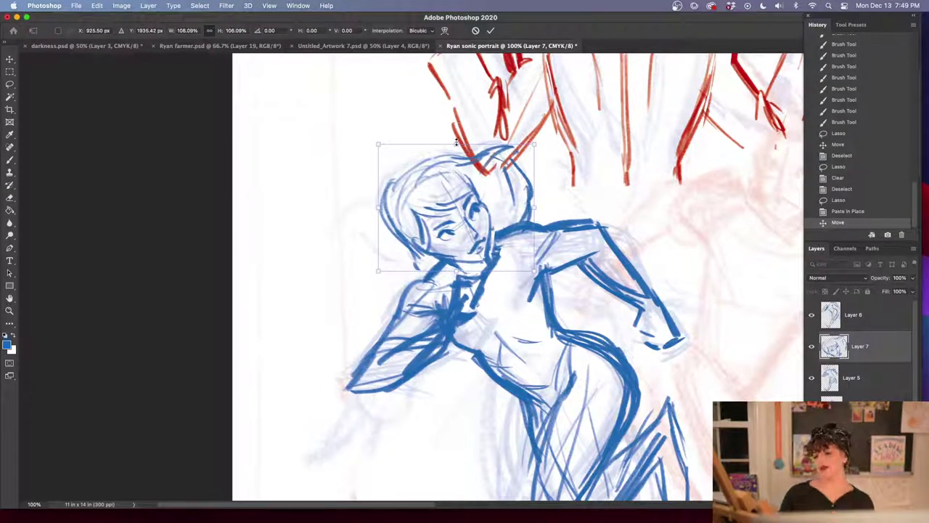
{"action": "key", "text": "Return"}
{"action": "key", "text": "l"}
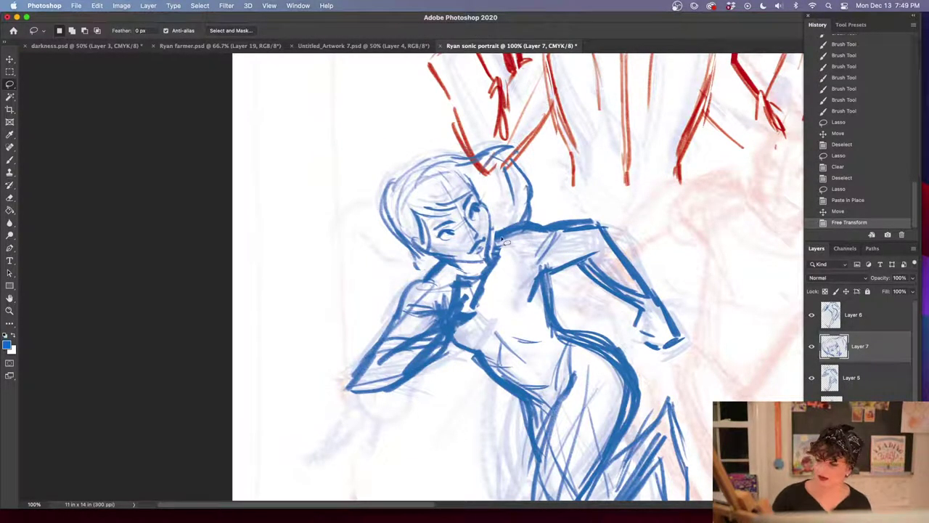
{"action": "left_click_drag", "start_coordinate": [500, 238], "coordinate": [518, 223]}
{"action": "left_click", "coordinate": [485, 202]}
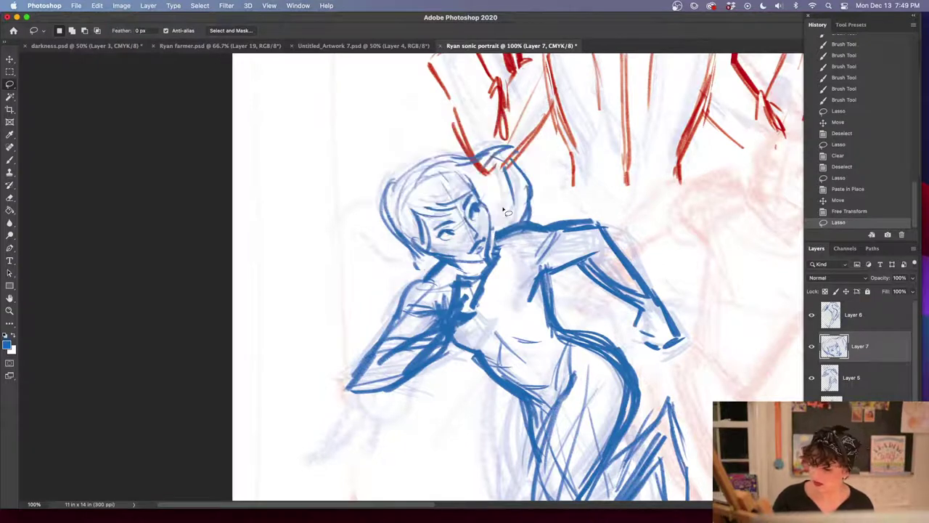
{"action": "right_click", "coordinate": [867, 323]}
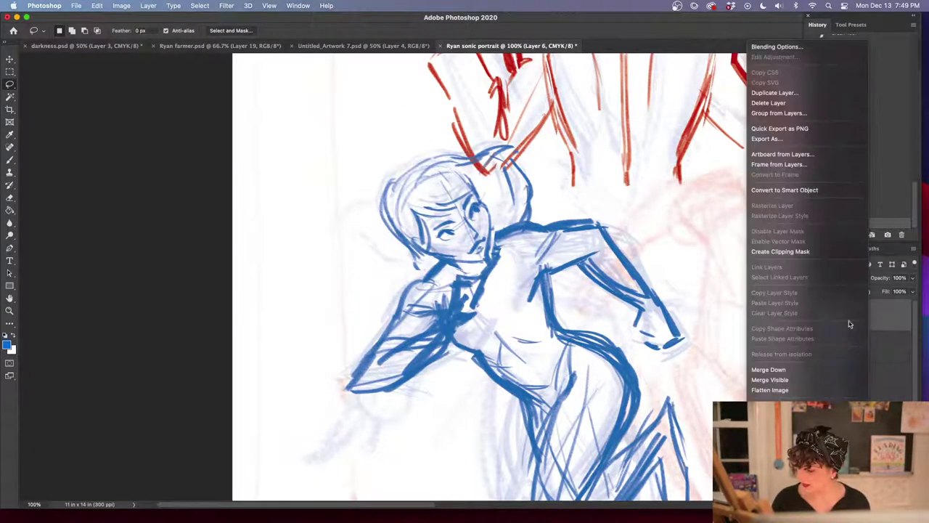
{"action": "left_click", "coordinate": [780, 371]}
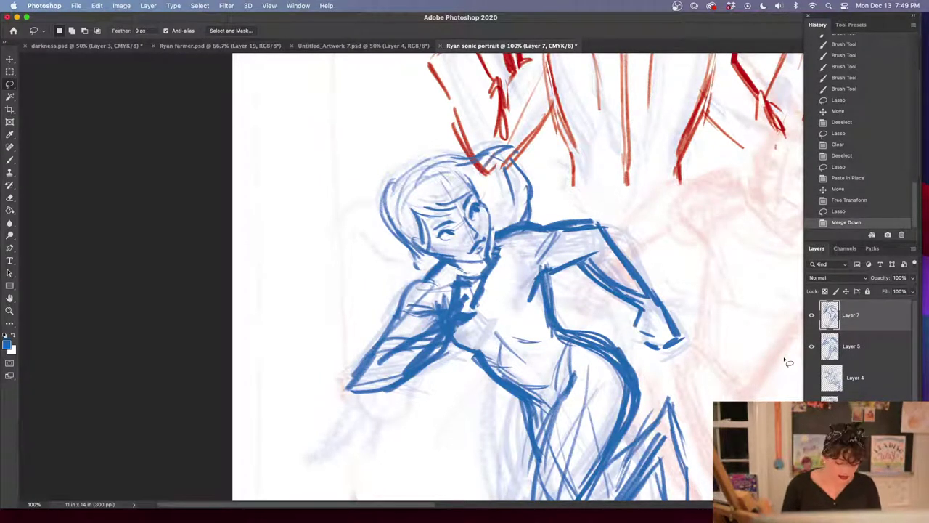
{"action": "key", "text": "b"}
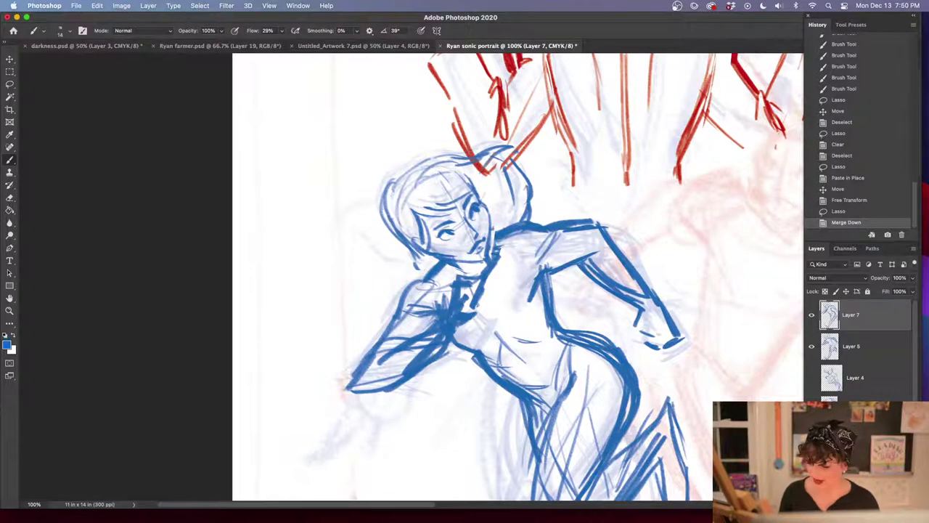
{"action": "left_click_drag", "start_coordinate": [787, 417], "coordinate": [504, 406]}
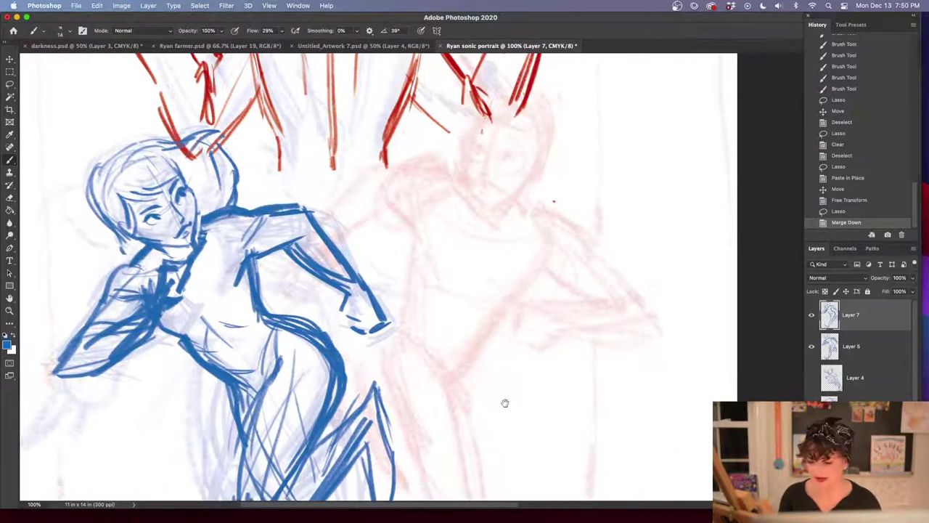
{"action": "left_click_drag", "start_coordinate": [541, 397], "coordinate": [532, 394]}
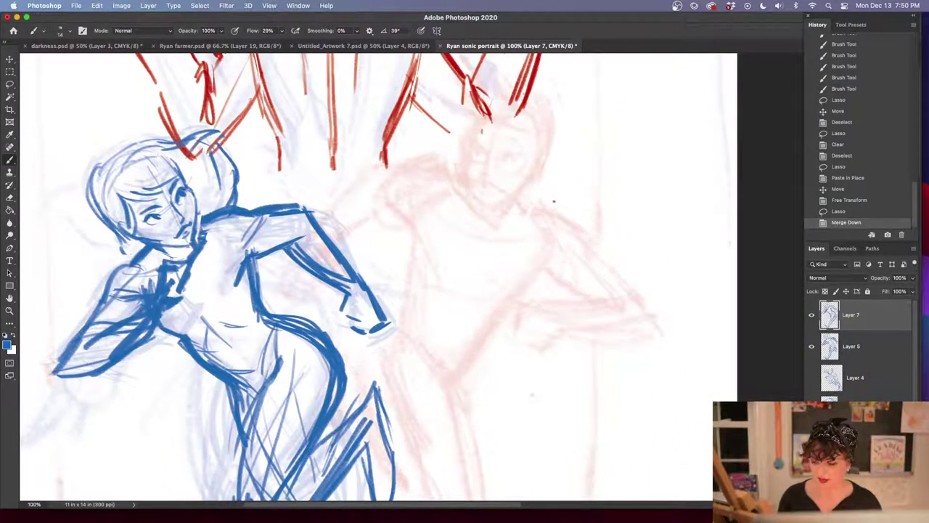
Hide Layer 5 so its older sketch no longer overlaps the blue running figure
{"action": "left_click", "coordinate": [811, 346]}
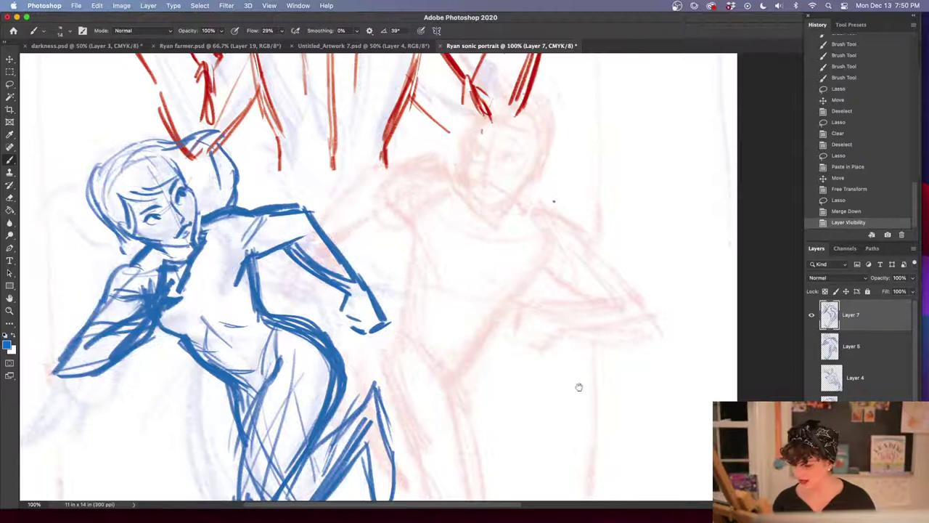
{"action": "left_click_drag", "start_coordinate": [579, 387], "coordinate": [641, 330]}
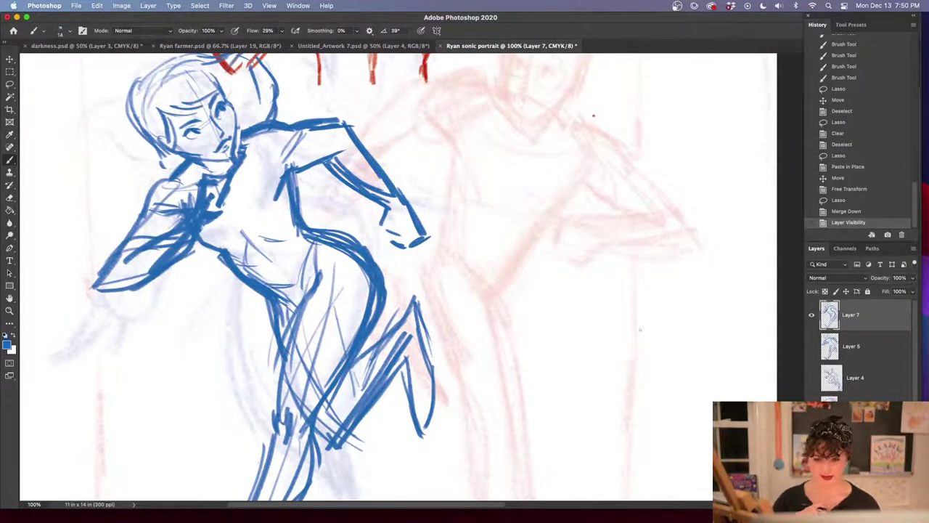
{"action": "left_click_drag", "start_coordinate": [523, 342], "coordinate": [550, 382]}
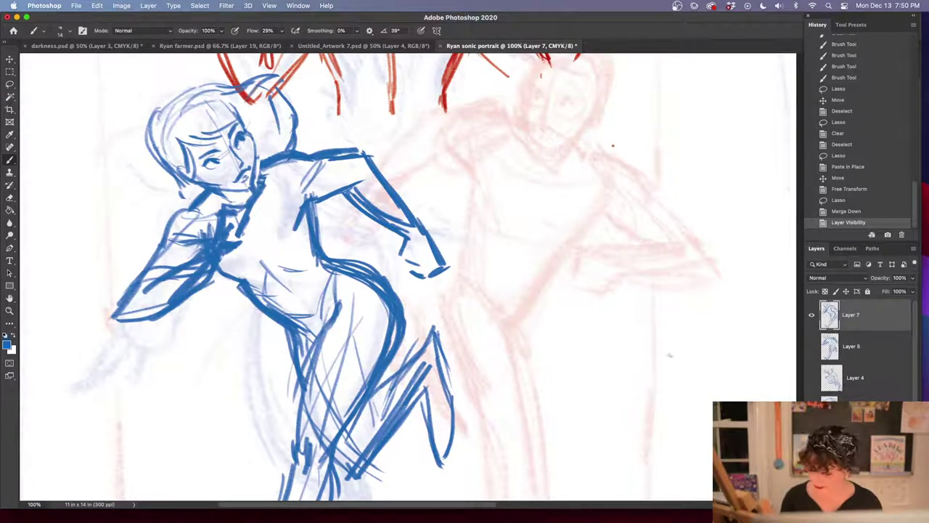
Sample the red from the moustached figure's lines and change the foreground colour to orange-red #d2530e
{"action": "scroll", "coordinate": [669, 355], "scroll_direction": "up", "scroll_amount": 10}
{"action": "key", "text": "i"}
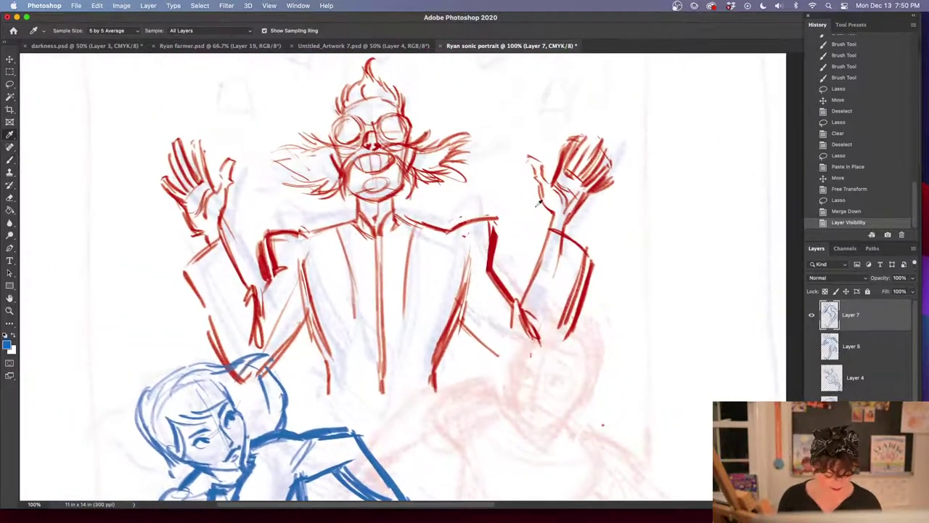
{"action": "left_click", "coordinate": [498, 232]}
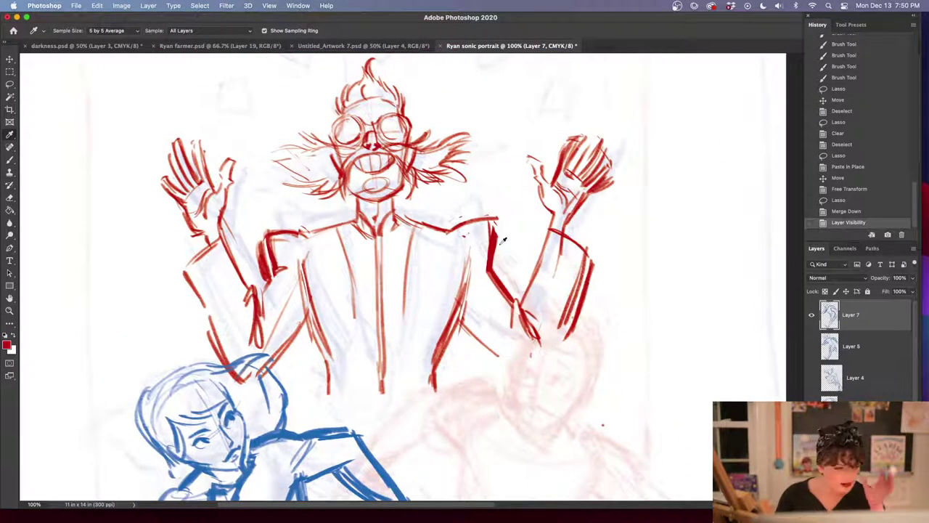
{"action": "left_click", "coordinate": [8, 347]}
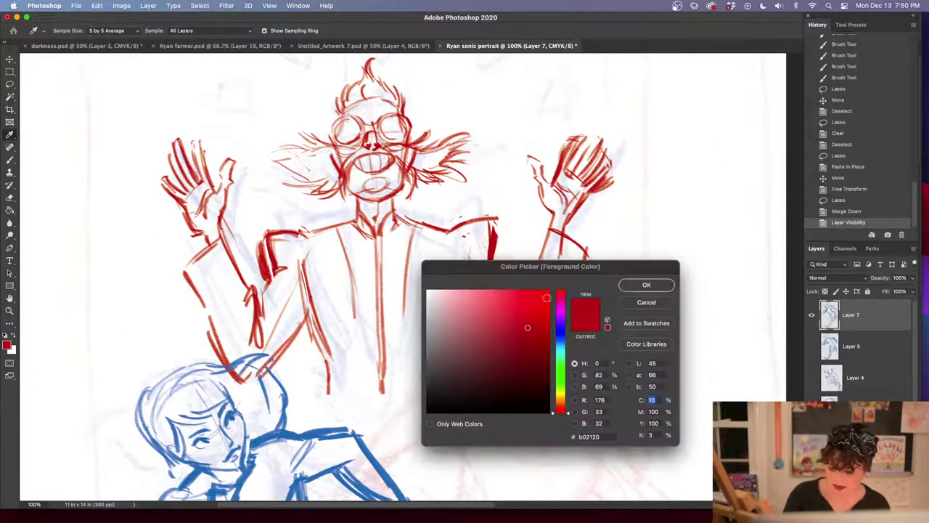
{"action": "left_click_drag", "start_coordinate": [562, 412], "coordinate": [563, 409]}
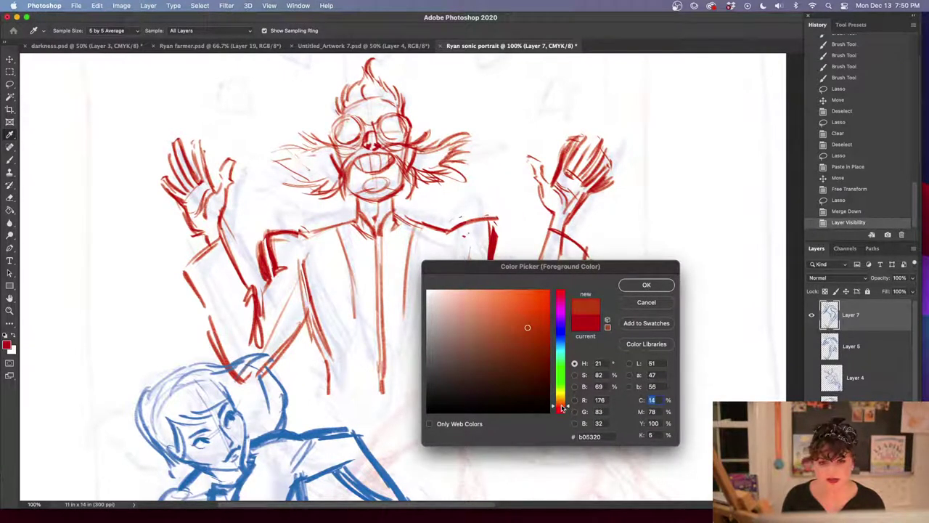
{"action": "mouse_move", "coordinate": [544, 315]}
{"action": "left_mouse_down"}
{"action": "mouse_move", "coordinate": [551, 311]}
{"action": "mouse_move", "coordinate": [541, 310]}
{"action": "left_mouse_up"}
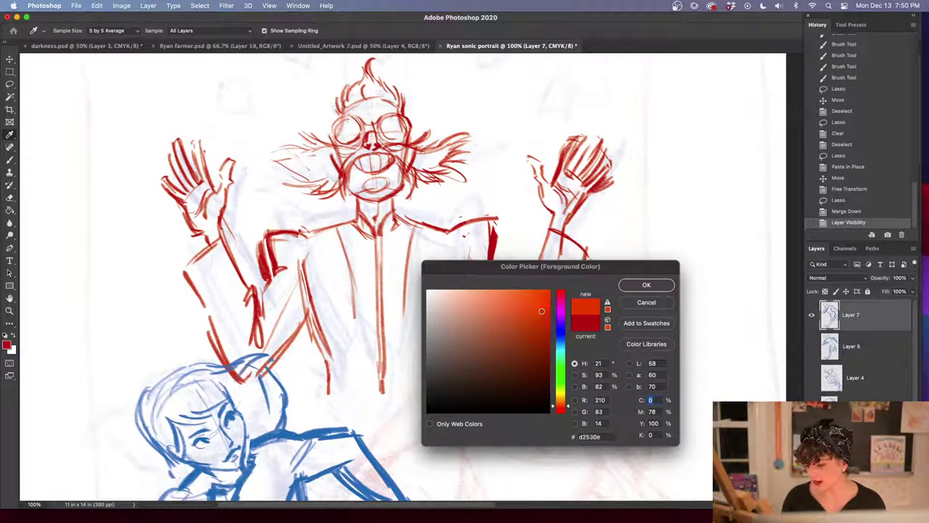
{"action": "left_click", "coordinate": [645, 283]}
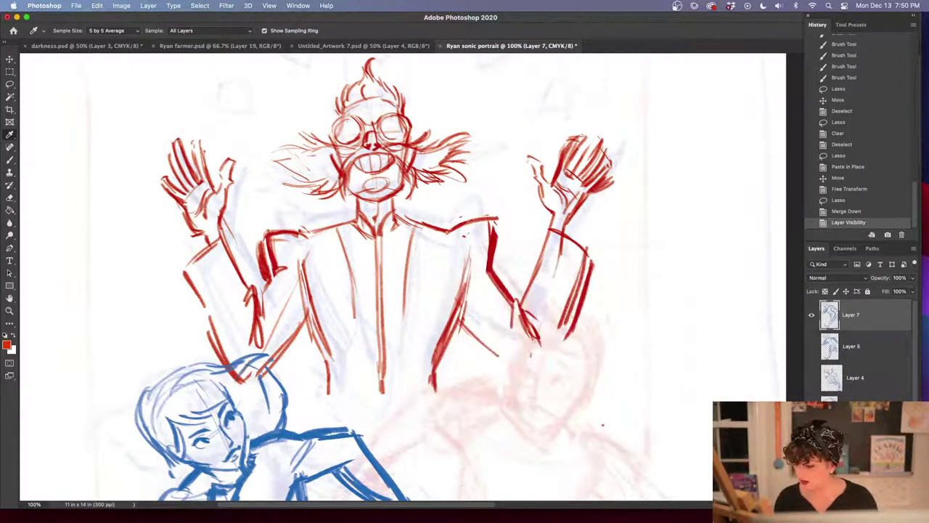
Delete the hidden layers from Layer 5 down to just above Layer 2 and add a new layer above Layer 7
{"action": "left_click", "coordinate": [867, 348]}
{"action": "left_click", "coordinate": [869, 398], "text": "shift"}
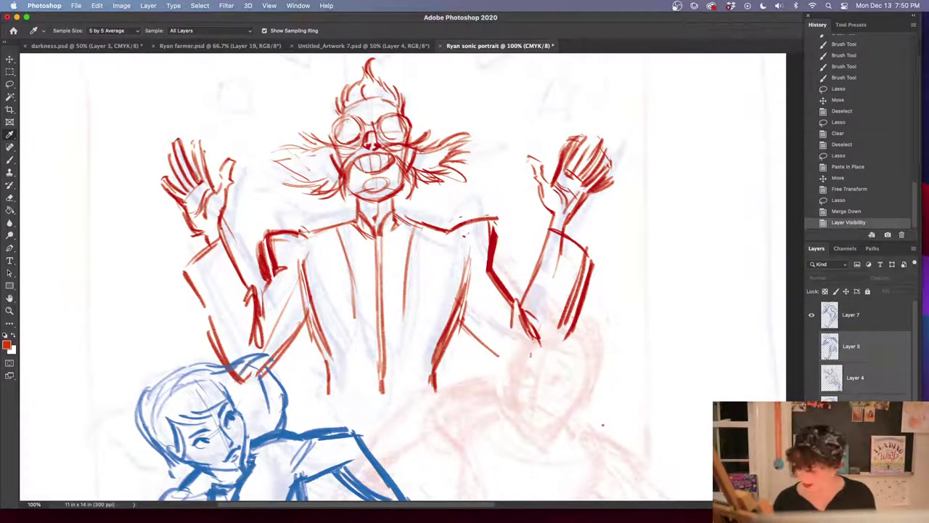
{"action": "key", "text": "Delete"}
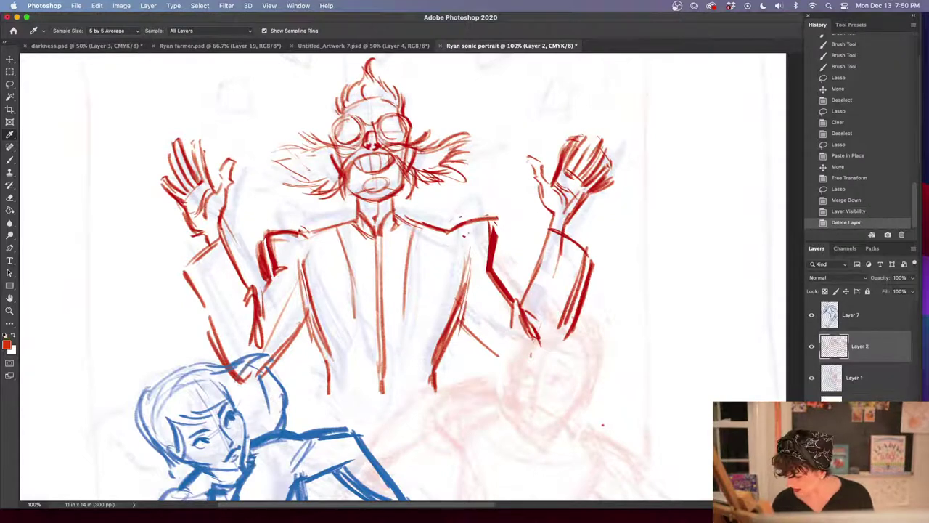
{"action": "left_click", "coordinate": [879, 321]}
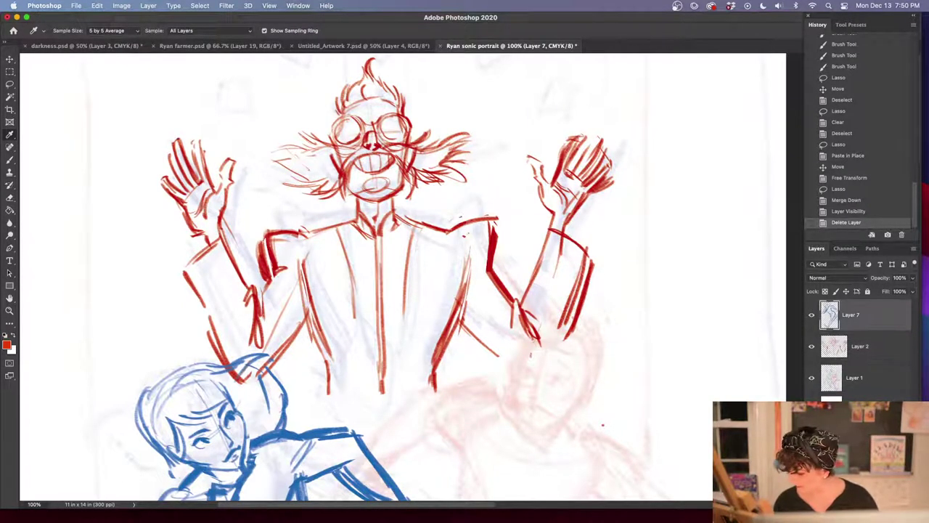
{"action": "left_click", "coordinate": [887, 502]}
{"action": "left_click_drag", "start_coordinate": [655, 374], "coordinate": [634, 262]}
{"action": "scroll", "coordinate": [632, 261], "scroll_direction": "down", "scroll_amount": 5}
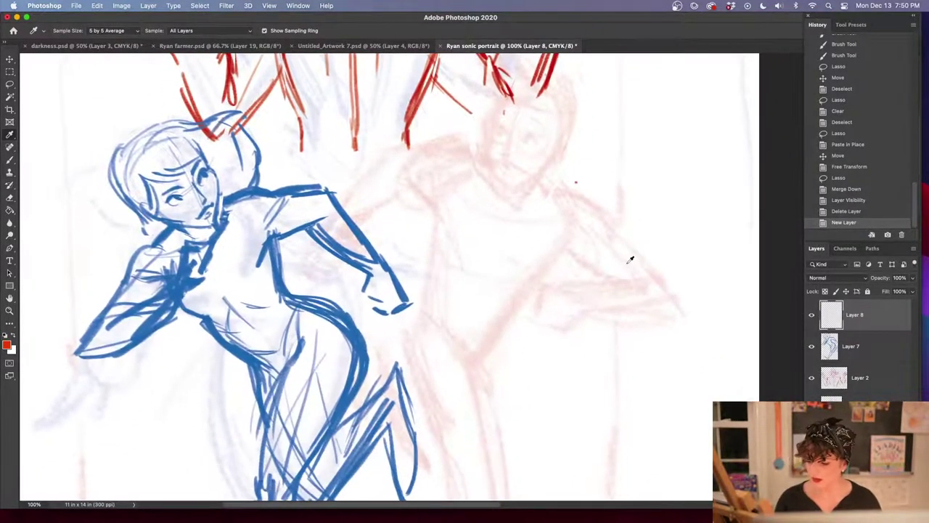
Lasso the blue figure's hips and legs on Layer 7, enlarge them to about 107% with Free Transform and drop the selection
{"action": "key", "text": "super+minus"}
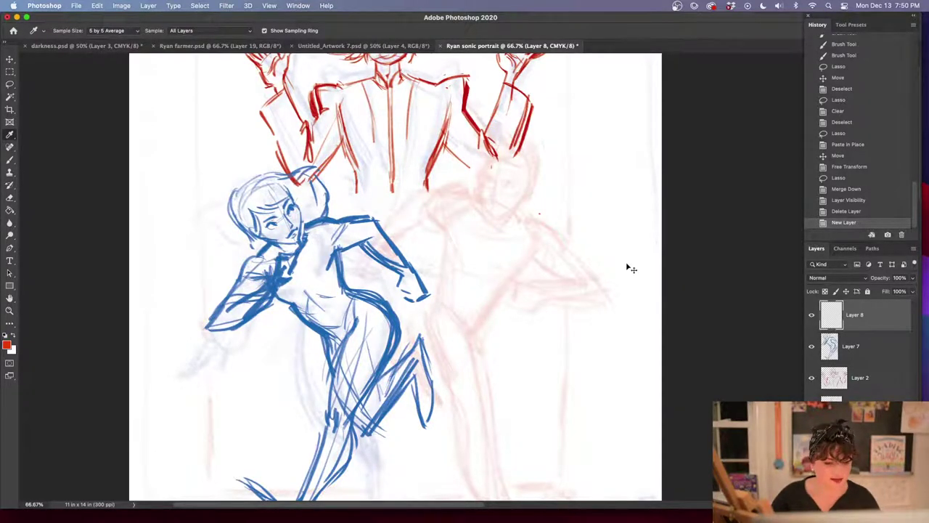
{"action": "key", "text": "super+minus"}
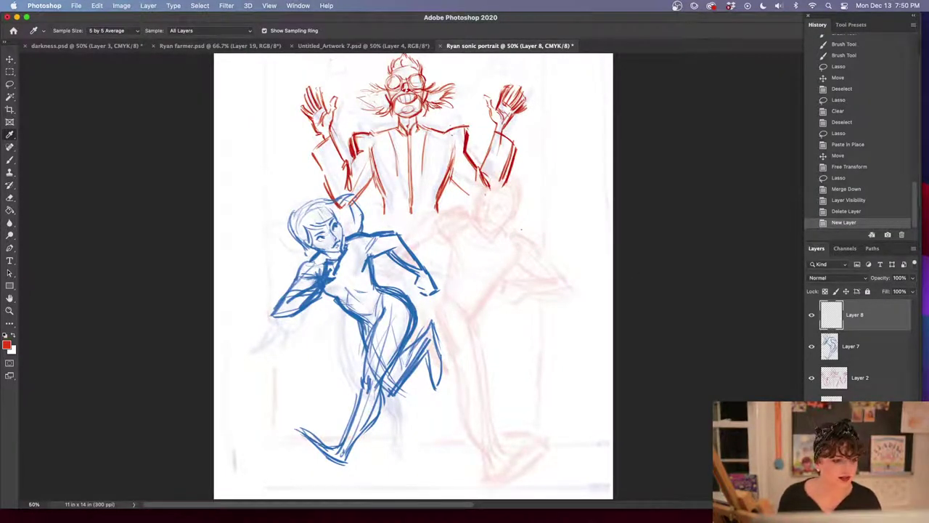
{"action": "key", "text": "b"}
{"action": "left_click", "coordinate": [594, 388]}
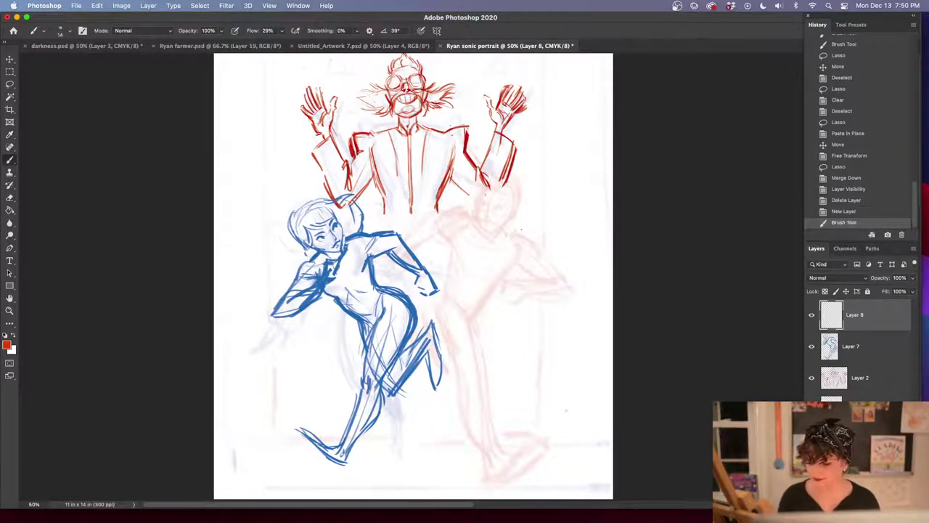
{"action": "left_click", "coordinate": [864, 347]}
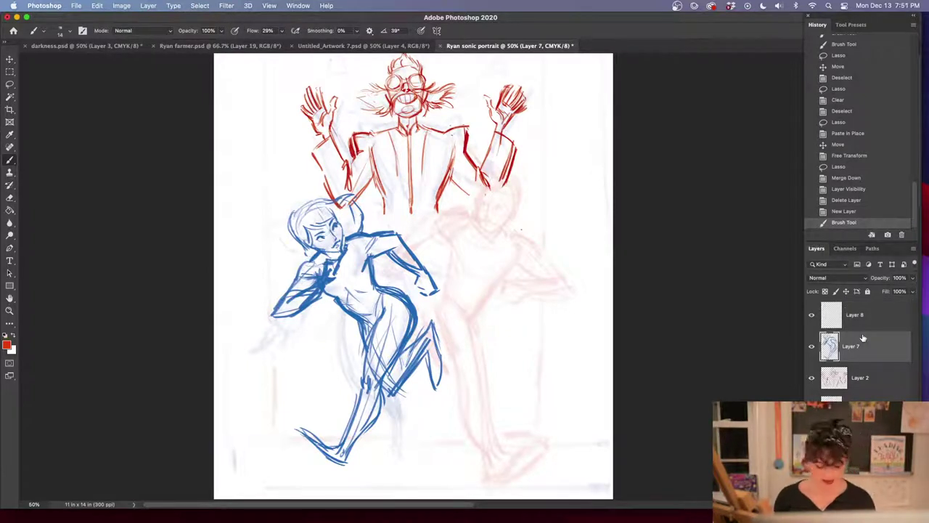
{"action": "key", "text": "l"}
{"action": "mouse_move", "coordinate": [379, 305]}
{"action": "left_mouse_down"}
{"action": "mouse_move", "coordinate": [354, 326]}
{"action": "mouse_move", "coordinate": [430, 485]}
{"action": "mouse_move", "coordinate": [428, 312]}
{"action": "mouse_move", "coordinate": [396, 277]}
{"action": "left_mouse_up"}
{"action": "key", "text": "ctrl+t"}
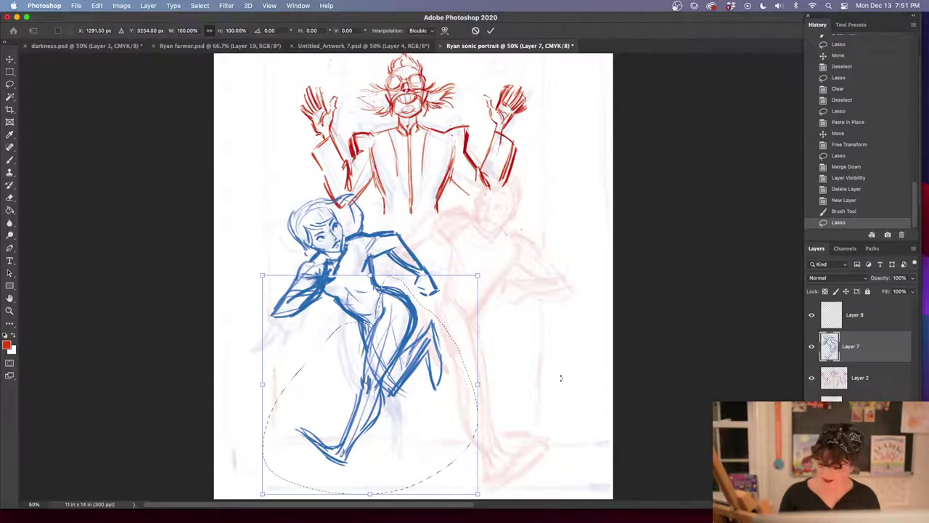
{"action": "scroll", "coordinate": [560, 378], "scroll_direction": "down", "scroll_amount": 5}
{"action": "left_click_drag", "start_coordinate": [393, 329], "coordinate": [394, 345]}
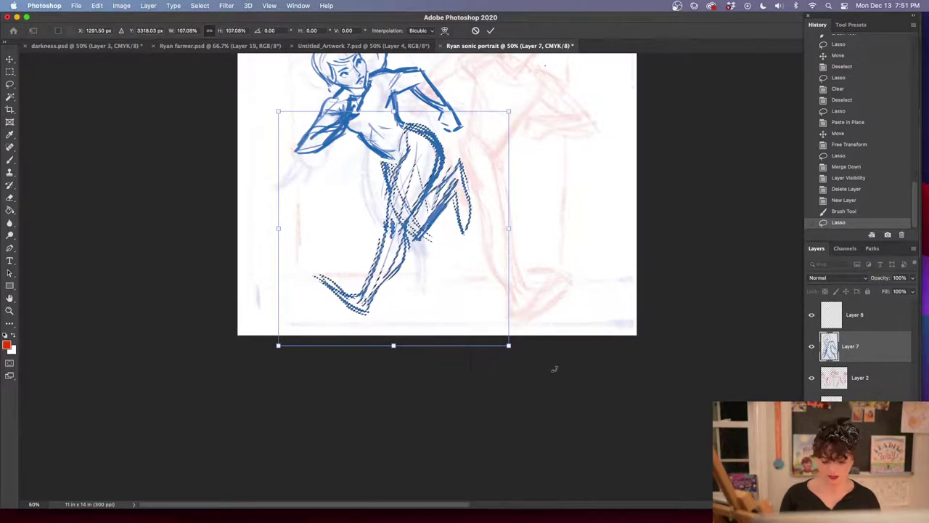
{"action": "key", "text": "Return"}
{"action": "left_click", "coordinate": [496, 187]}
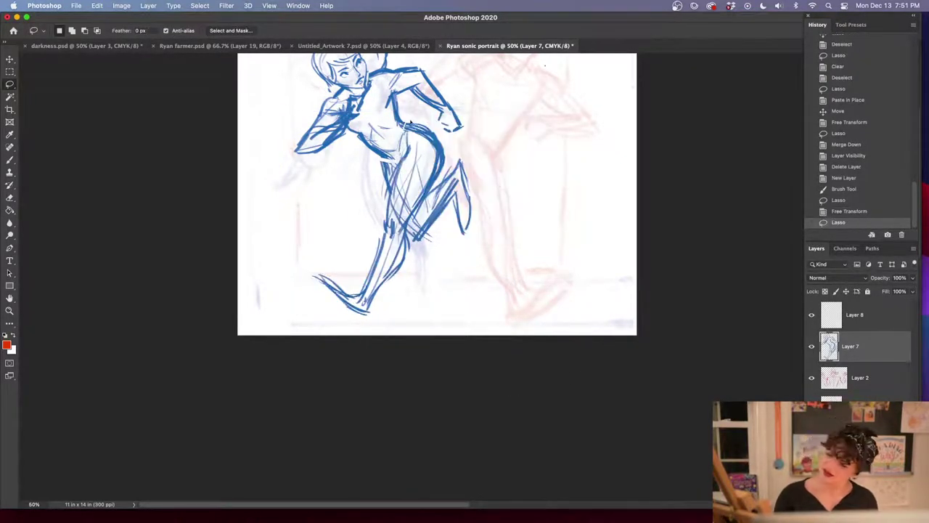
Try lassoing the hips and legs again and moving them slightly up, undo the move and deselect
{"action": "mouse_move", "coordinate": [403, 150]}
{"action": "left_mouse_down"}
{"action": "mouse_move", "coordinate": [325, 211]}
{"action": "mouse_move", "coordinate": [329, 328]}
{"action": "mouse_move", "coordinate": [493, 262]}
{"action": "mouse_move", "coordinate": [468, 159]}
{"action": "mouse_move", "coordinate": [422, 121]}
{"action": "mouse_move", "coordinate": [435, 154]}
{"action": "mouse_move", "coordinate": [441, 130]}
{"action": "left_mouse_up"}
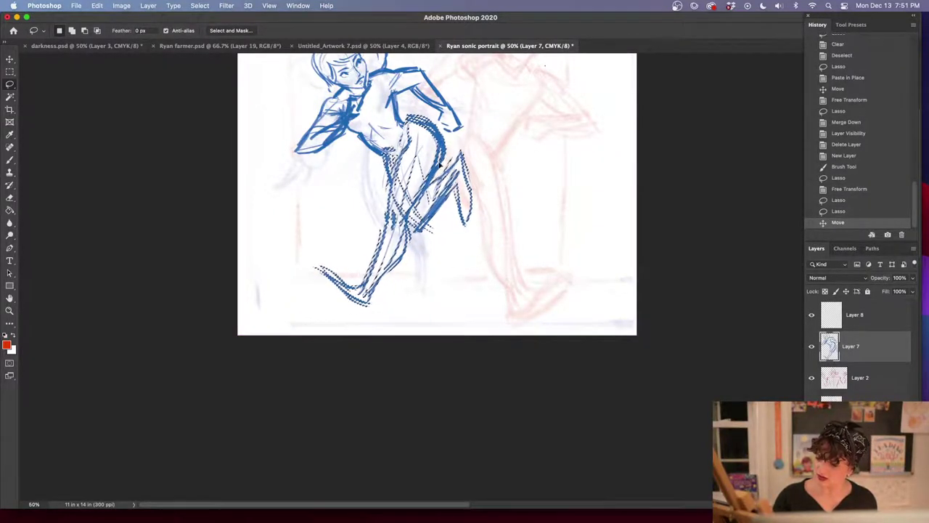
{"action": "left_click", "coordinate": [841, 211]}
{"action": "key", "text": "super+d"}
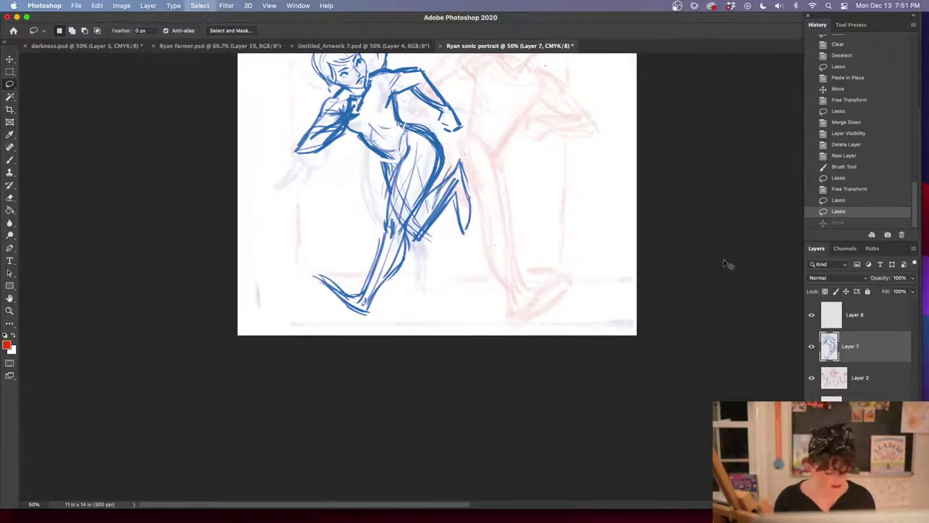
Make Layer 8 the active layer and check its content by hiding and showing it
{"action": "left_click_drag", "start_coordinate": [542, 279], "coordinate": [504, 421]}
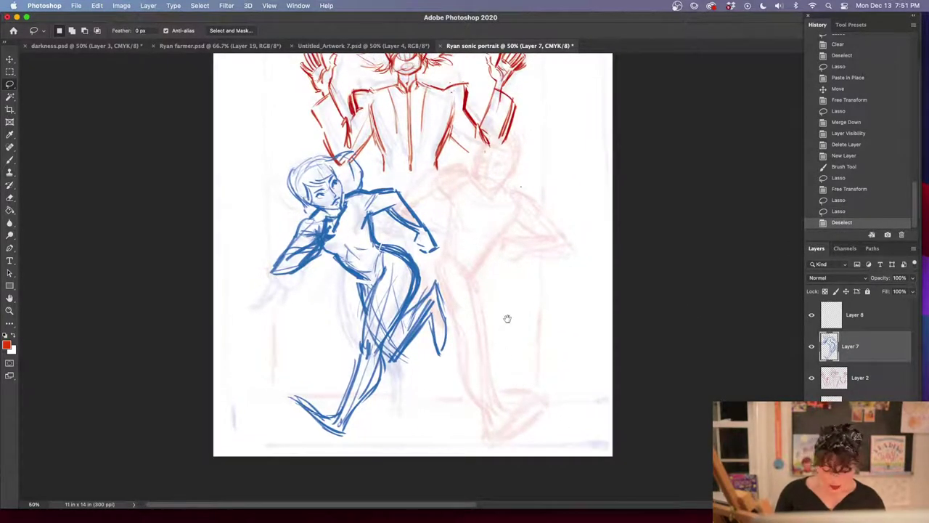
{"action": "left_click_drag", "start_coordinate": [508, 318], "coordinate": [468, 327]}
{"action": "left_click", "coordinate": [855, 317]}
{"action": "left_click", "coordinate": [812, 318]}
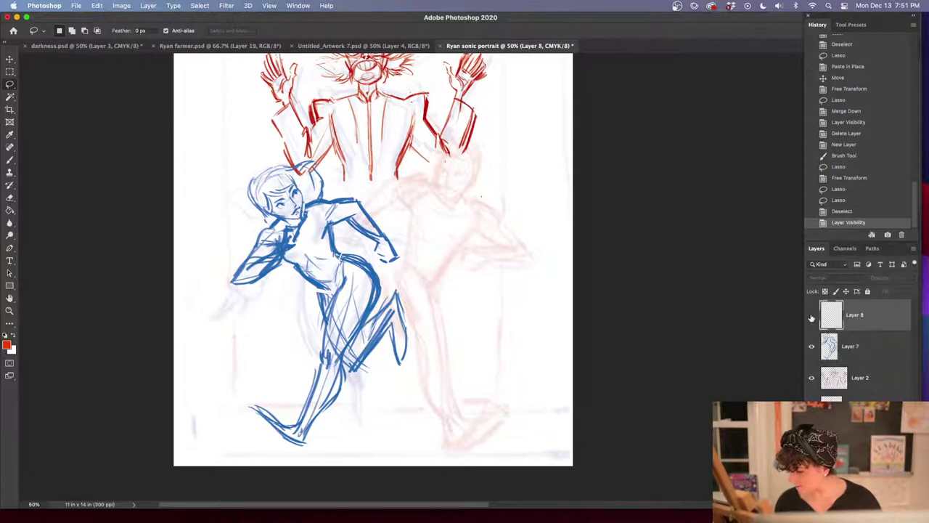
{"action": "left_click", "coordinate": [811, 318]}
{"action": "key", "text": "super+equal"}
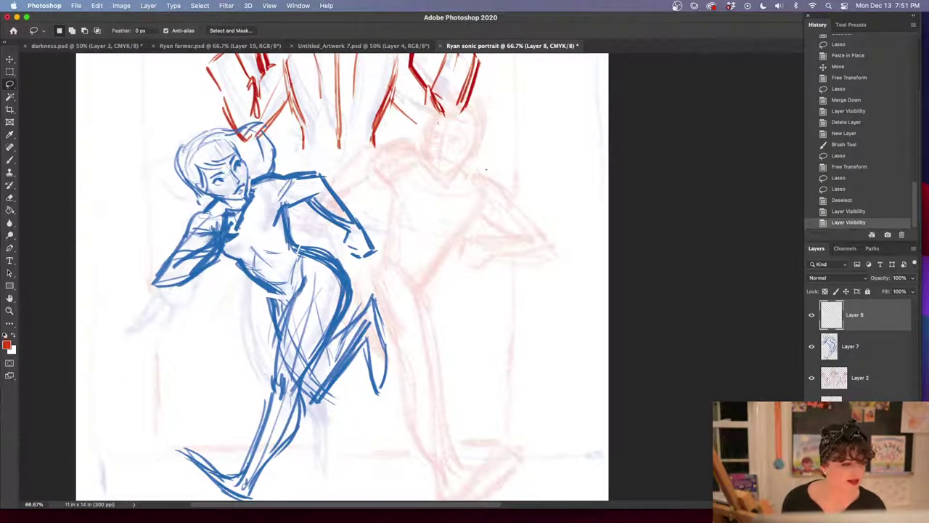
{"action": "key", "text": "shift+Tab"}
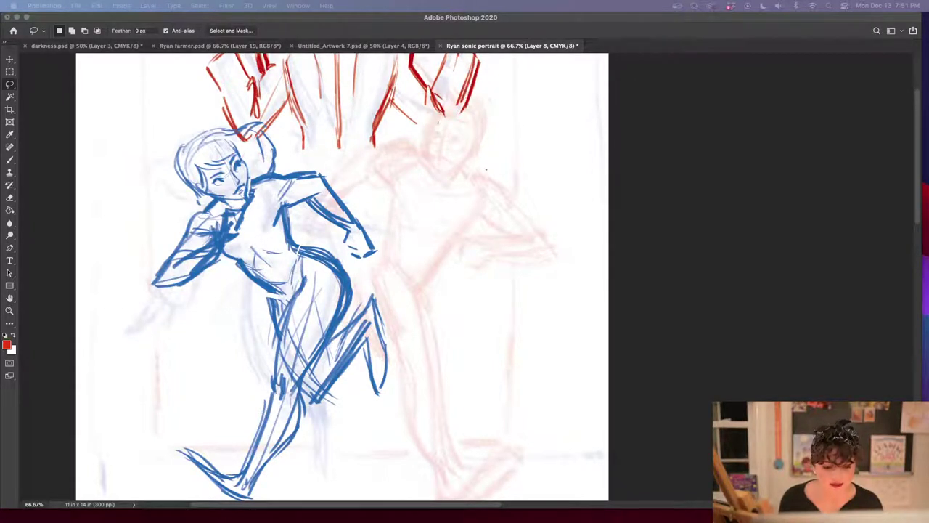
{"action": "left_click", "coordinate": [676, 292]}
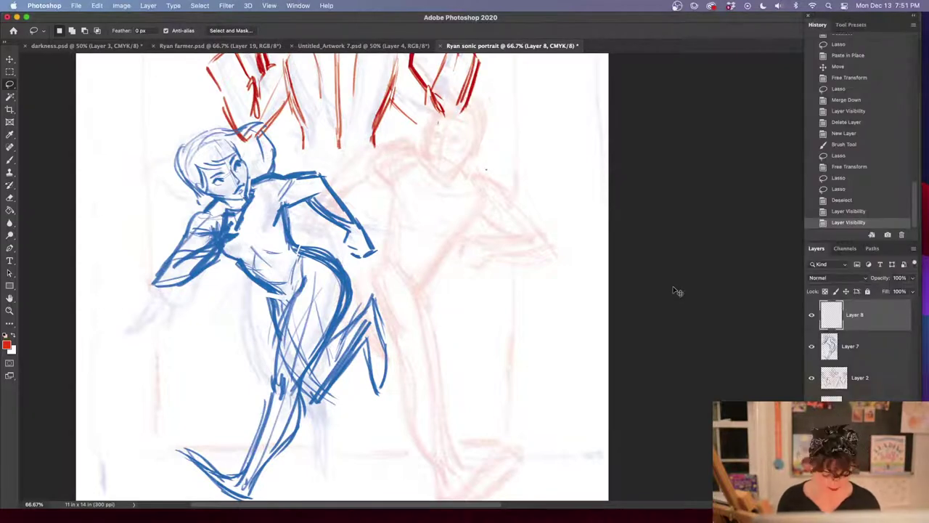
{"action": "key", "text": "super+plus"}
{"action": "left_click_drag", "start_coordinate": [519, 145], "coordinate": [569, 256]}
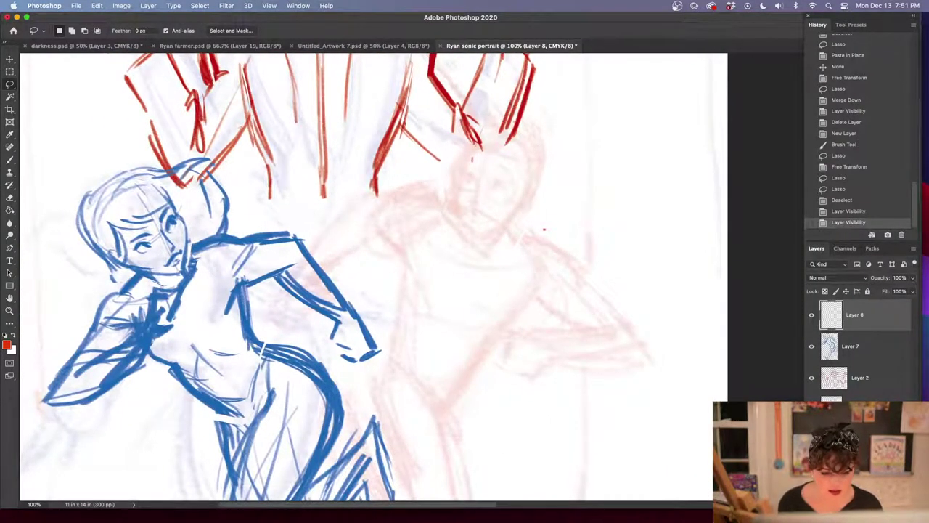
{"action": "key", "text": "super+Tab"}
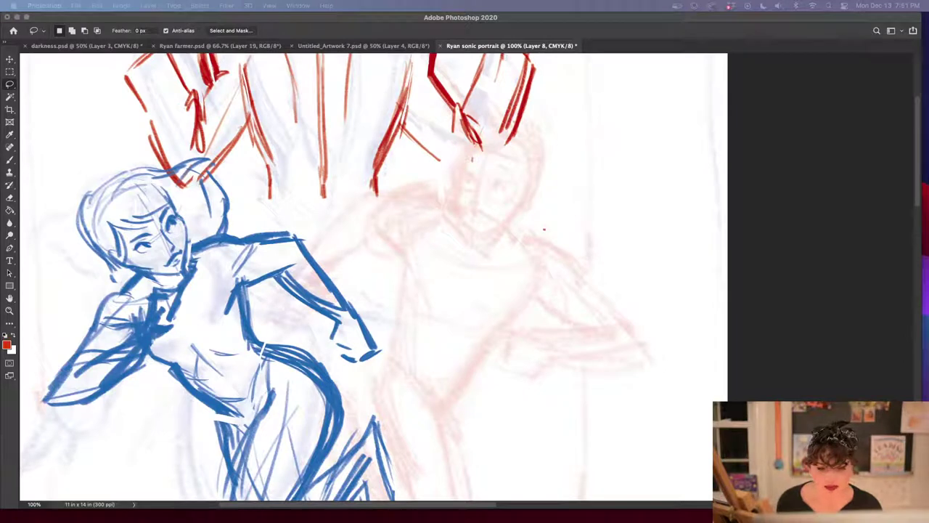
{"action": "left_click", "coordinate": [712, 284]}
Brush the crown and both sides of an orange-red head oval on Layer 8, over the pale red figure's faded head
{"action": "key", "text": "b"}
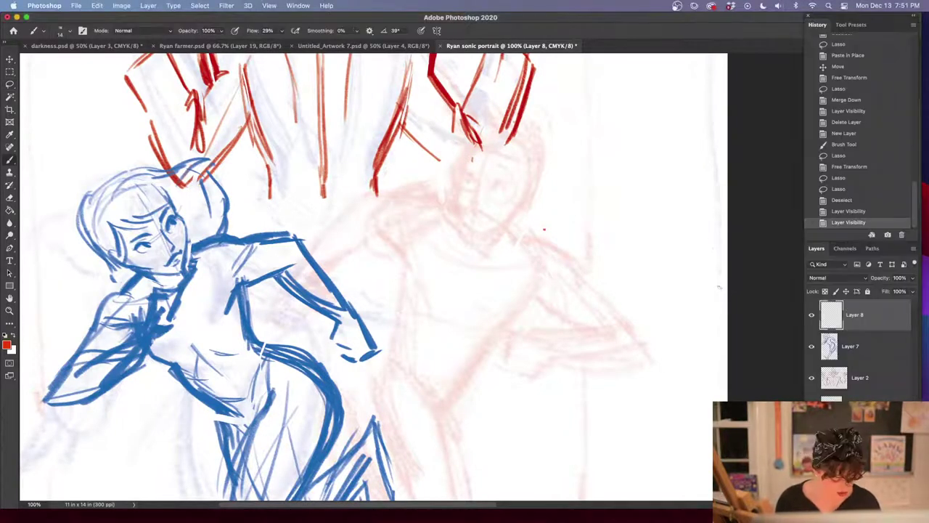
{"action": "key", "text": "super+equal"}
{"action": "left_click_drag", "start_coordinate": [570, 275], "coordinate": [560, 373]}
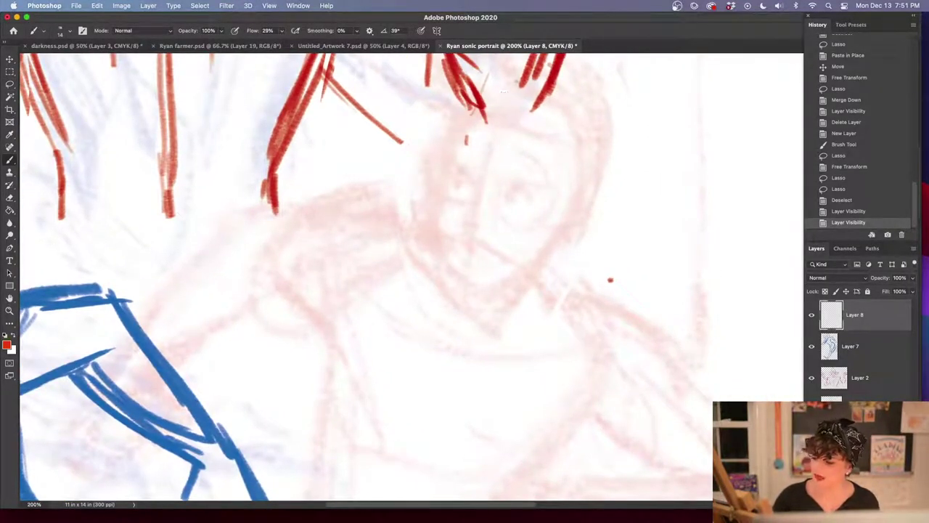
{"action": "left_click_drag", "start_coordinate": [519, 78], "coordinate": [444, 160]}
{"action": "left_click_drag", "start_coordinate": [491, 86], "coordinate": [429, 236]}
{"action": "left_click_drag", "start_coordinate": [466, 117], "coordinate": [433, 250]}
{"action": "left_click_drag", "start_coordinate": [481, 106], "coordinate": [543, 89]}
{"action": "left_click_drag", "start_coordinate": [570, 102], "coordinate": [590, 174]}
{"action": "left_click_drag", "start_coordinate": [593, 146], "coordinate": [555, 246]}
{"action": "left_click_drag", "start_coordinate": [579, 192], "coordinate": [501, 293]}
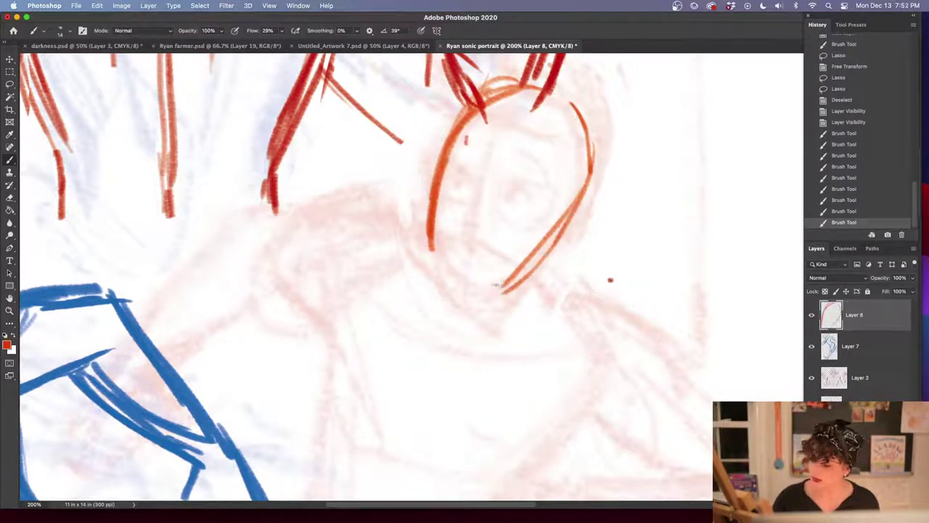
Strengthen the cheek line and close the orange-red head oval with overlapping curved strokes along the jaw
{"action": "left_click_drag", "start_coordinate": [577, 190], "coordinate": [534, 265]}
{"action": "left_click_drag", "start_coordinate": [565, 233], "coordinate": [512, 292]}
{"action": "mouse_move", "coordinate": [428, 236]}
{"action": "left_mouse_down"}
{"action": "mouse_move", "coordinate": [439, 283]}
{"action": "mouse_move", "coordinate": [456, 290]}
{"action": "left_mouse_up"}
{"action": "mouse_move", "coordinate": [454, 297]}
{"action": "left_mouse_down"}
{"action": "mouse_move", "coordinate": [514, 283]}
{"action": "mouse_move", "coordinate": [504, 283]}
{"action": "left_mouse_up"}
{"action": "left_click_drag", "start_coordinate": [540, 255], "coordinate": [504, 290]}
{"action": "left_click_drag", "start_coordinate": [440, 291], "coordinate": [533, 267]}
{"action": "left_click_drag", "start_coordinate": [462, 302], "coordinate": [533, 278]}
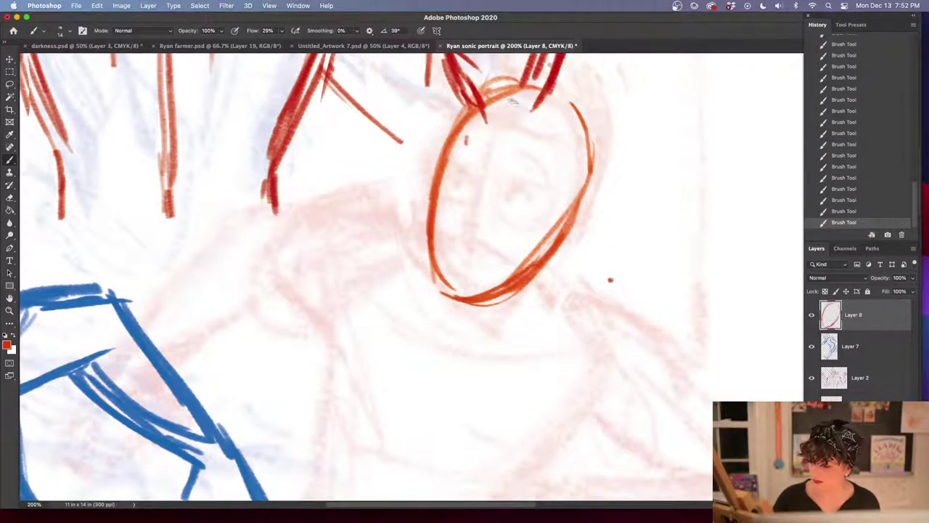
Draw a light slanted centre line down the face and add a longer chin contour beneath the oval
{"action": "mouse_move", "coordinate": [508, 106]}
{"action": "left_mouse_down"}
{"action": "mouse_move", "coordinate": [455, 262]}
{"action": "mouse_move", "coordinate": [457, 286]}
{"action": "left_mouse_up"}
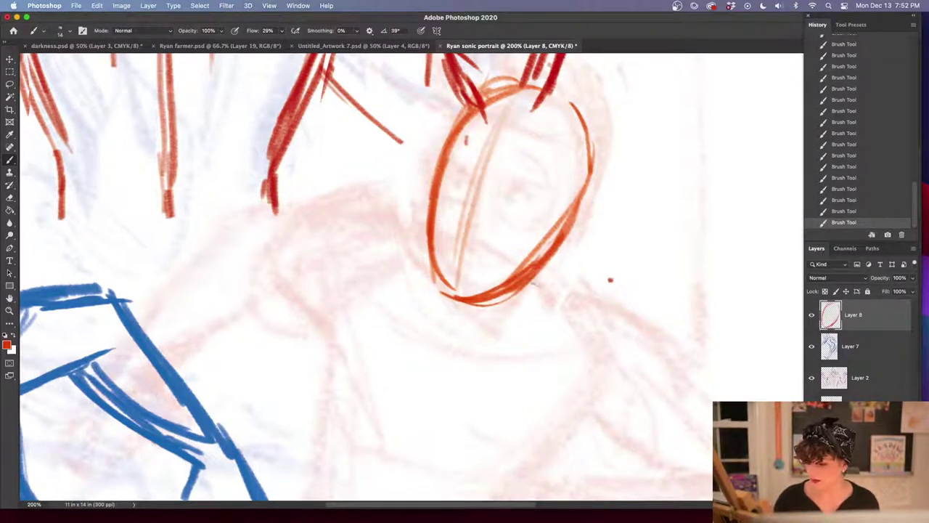
{"action": "left_click_drag", "start_coordinate": [541, 270], "coordinate": [495, 338]}
{"action": "left_click_drag", "start_coordinate": [524, 283], "coordinate": [472, 335]}
{"action": "left_click_drag", "start_coordinate": [435, 283], "coordinate": [476, 333]}
{"action": "key", "text": "super+minus"}
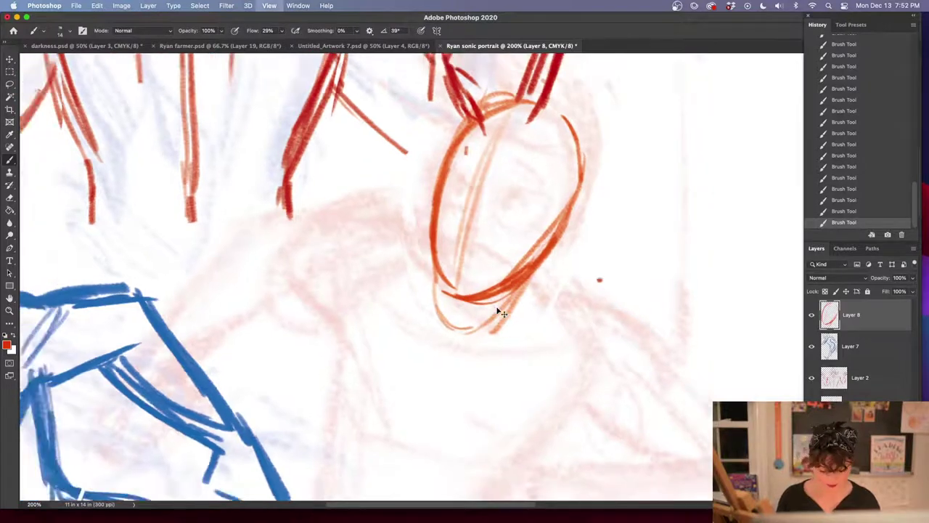
Brush the orange-red figure's neck and near shoulder, then outline the bent arm with its elbow and forearm over the pale guide
{"action": "left_click_drag", "start_coordinate": [493, 214], "coordinate": [488, 182]}
{"action": "left_click_drag", "start_coordinate": [500, 247], "coordinate": [575, 299]}
{"action": "mouse_move", "coordinate": [508, 317]}
{"action": "left_mouse_down"}
{"action": "mouse_move", "coordinate": [548, 314]}
{"action": "mouse_move", "coordinate": [587, 346]}
{"action": "left_mouse_up"}
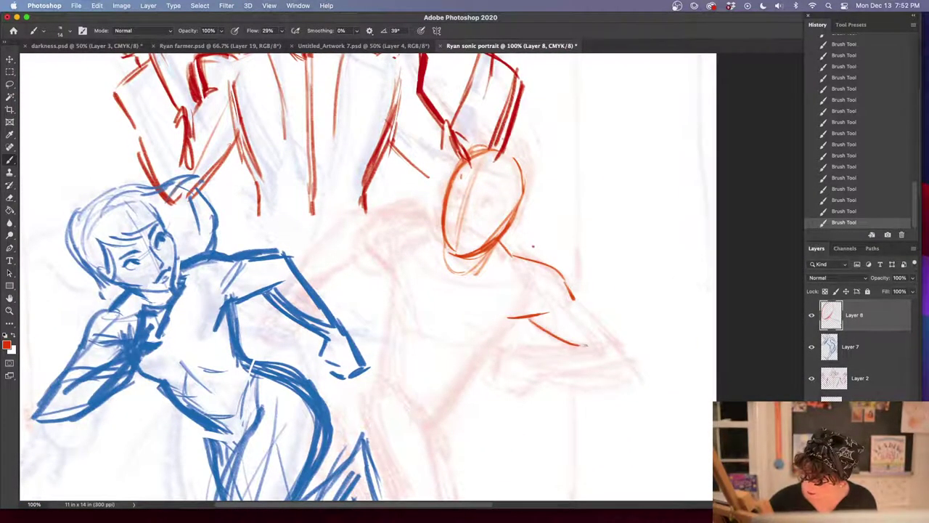
{"action": "left_click_drag", "start_coordinate": [573, 300], "coordinate": [634, 354]}
{"action": "left_click_drag", "start_coordinate": [637, 289], "coordinate": [626, 219]}
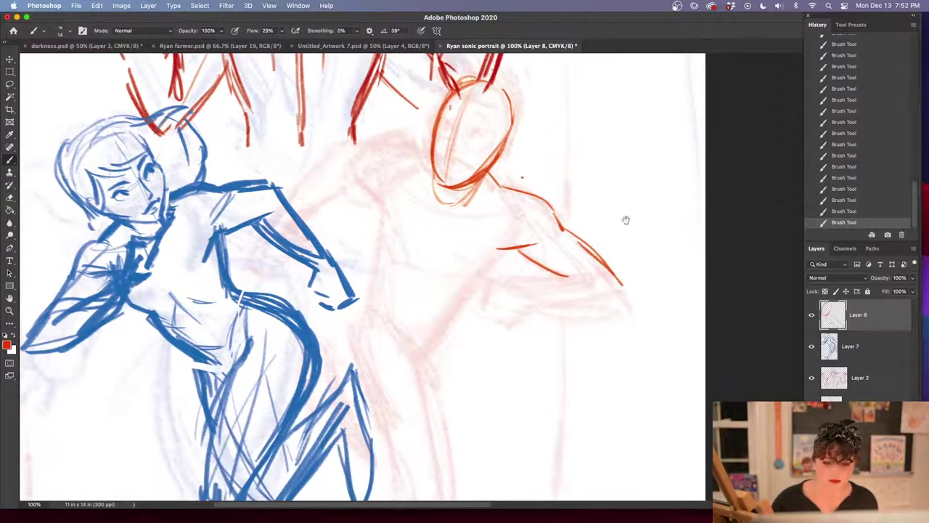
{"action": "left_click_drag", "start_coordinate": [586, 264], "coordinate": [499, 279]}
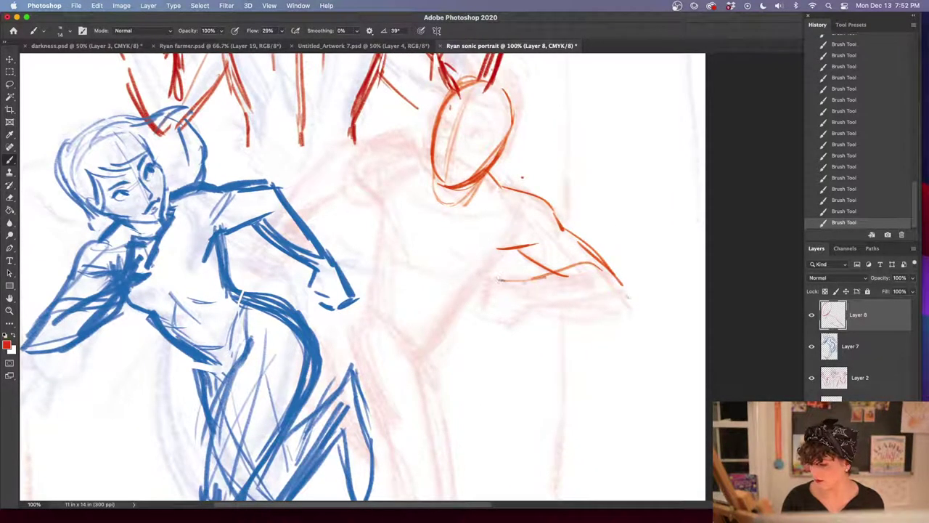
{"action": "mouse_move", "coordinate": [622, 285]}
{"action": "left_mouse_down"}
{"action": "mouse_move", "coordinate": [590, 311]}
{"action": "mouse_move", "coordinate": [599, 307]}
{"action": "mouse_move", "coordinate": [485, 301]}
{"action": "left_mouse_up"}
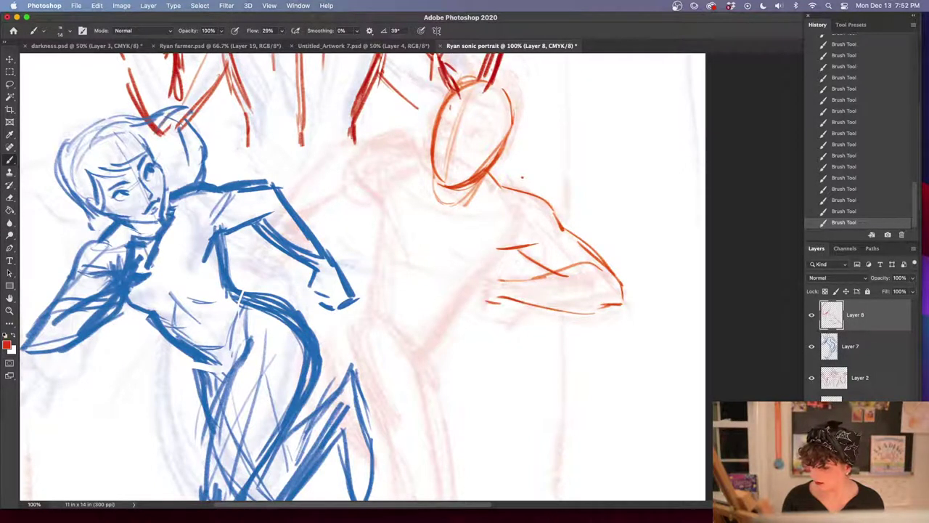
Draw the opposite shoulder, armpit crease and upper arm reaching toward the blue figure in orange-red
{"action": "left_click_drag", "start_coordinate": [434, 153], "coordinate": [411, 154]}
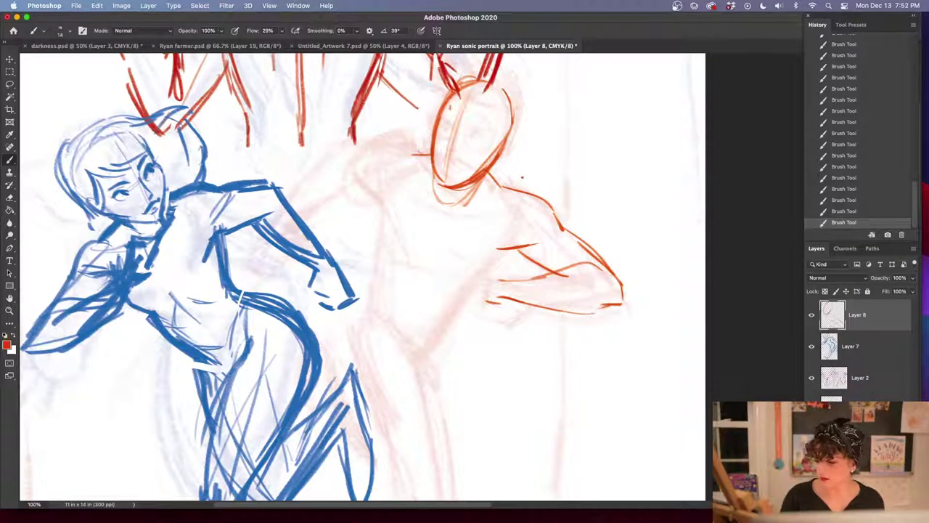
{"action": "mouse_move", "coordinate": [424, 154]}
{"action": "left_mouse_down"}
{"action": "mouse_move", "coordinate": [388, 138]}
{"action": "mouse_move", "coordinate": [341, 142]}
{"action": "mouse_move", "coordinate": [283, 197]}
{"action": "left_mouse_up"}
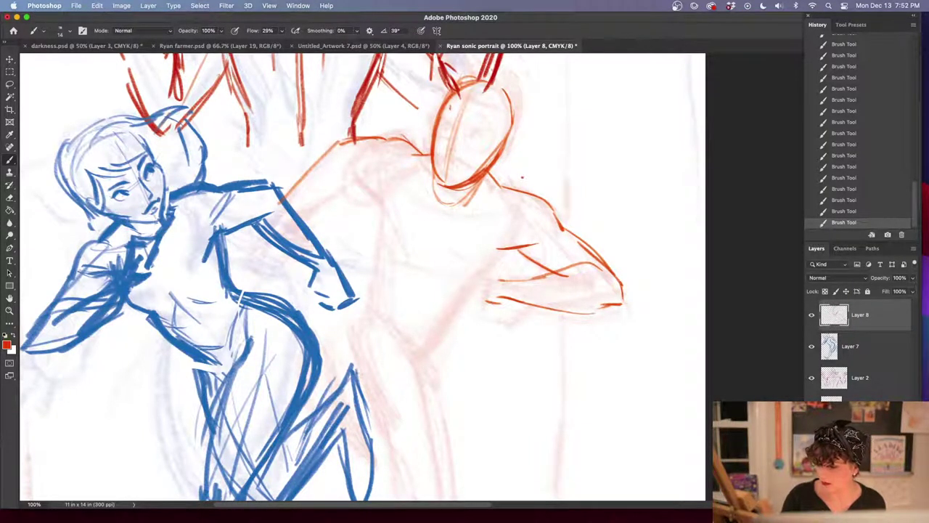
{"action": "mouse_move", "coordinate": [411, 138]}
{"action": "left_mouse_down"}
{"action": "mouse_move", "coordinate": [365, 136]}
{"action": "mouse_move", "coordinate": [308, 177]}
{"action": "mouse_move", "coordinate": [389, 204]}
{"action": "left_mouse_up"}
{"action": "mouse_move", "coordinate": [358, 155]}
{"action": "left_mouse_down"}
{"action": "mouse_move", "coordinate": [386, 206]}
{"action": "mouse_move", "coordinate": [332, 198]}
{"action": "mouse_move", "coordinate": [280, 235]}
{"action": "left_mouse_up"}
{"action": "left_click_drag", "start_coordinate": [296, 183], "coordinate": [265, 218]}
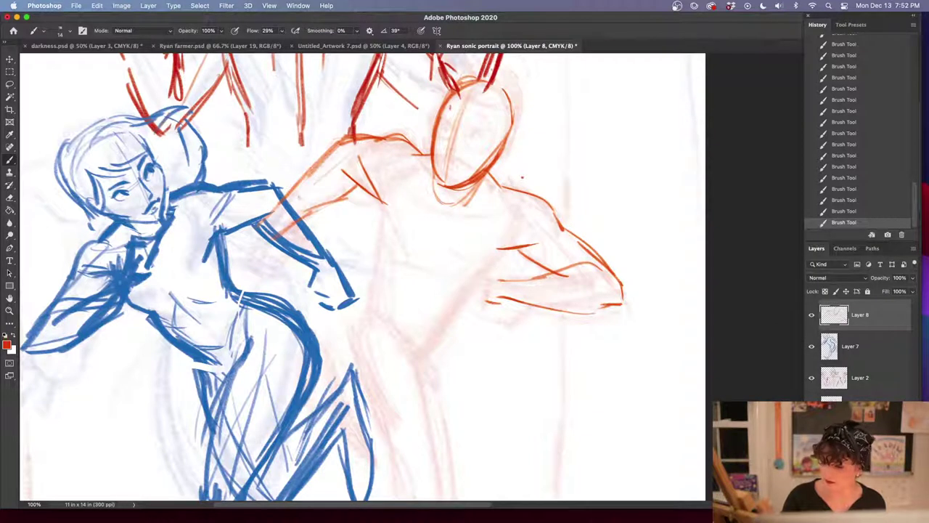
Sketch the forearm and loosely blocked hand, with short finger strokes, where that arm overlaps the blue figure
{"action": "mouse_move", "coordinate": [260, 224]}
{"action": "left_mouse_down"}
{"action": "mouse_move", "coordinate": [234, 260]}
{"action": "mouse_move", "coordinate": [246, 274]}
{"action": "mouse_move", "coordinate": [234, 280]}
{"action": "left_mouse_up"}
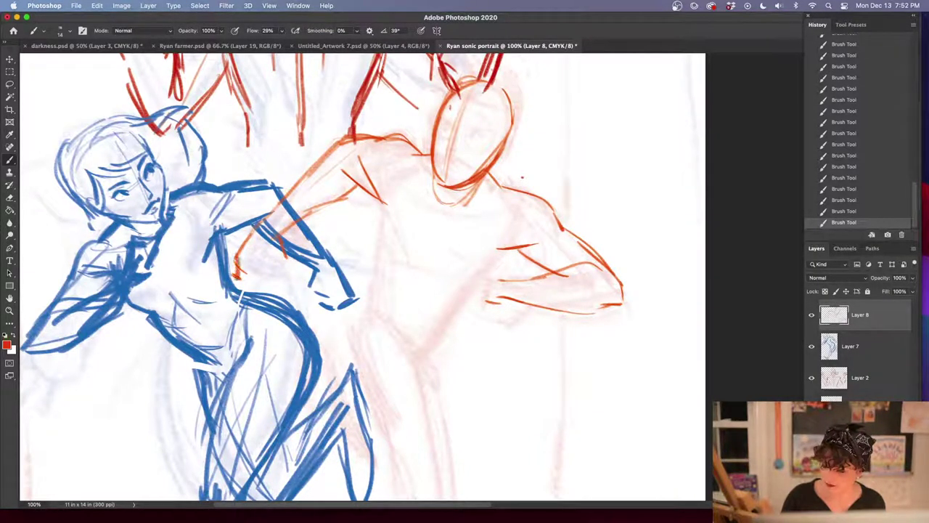
{"action": "left_click_drag", "start_coordinate": [253, 264], "coordinate": [239, 274]}
{"action": "left_click_drag", "start_coordinate": [275, 250], "coordinate": [260, 273]}
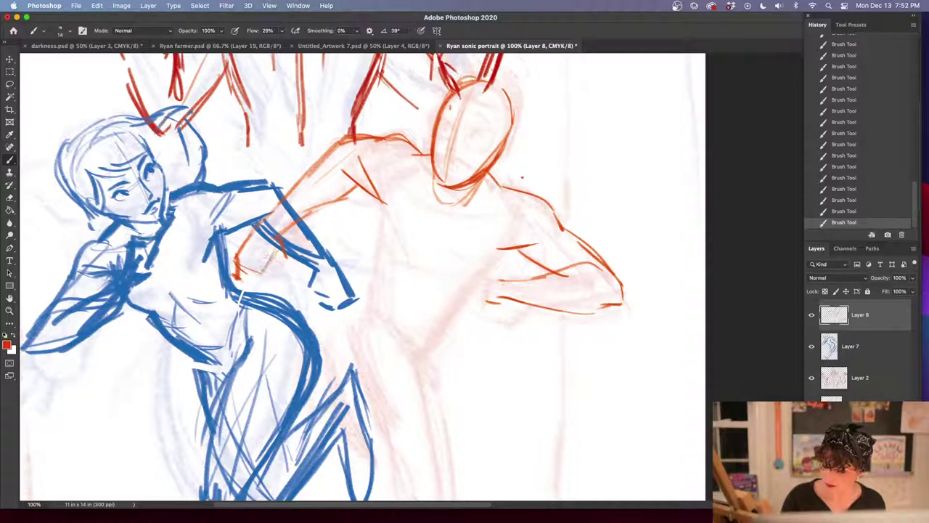
{"action": "left_click_drag", "start_coordinate": [263, 274], "coordinate": [241, 289]}
{"action": "left_click_drag", "start_coordinate": [282, 256], "coordinate": [279, 276]}
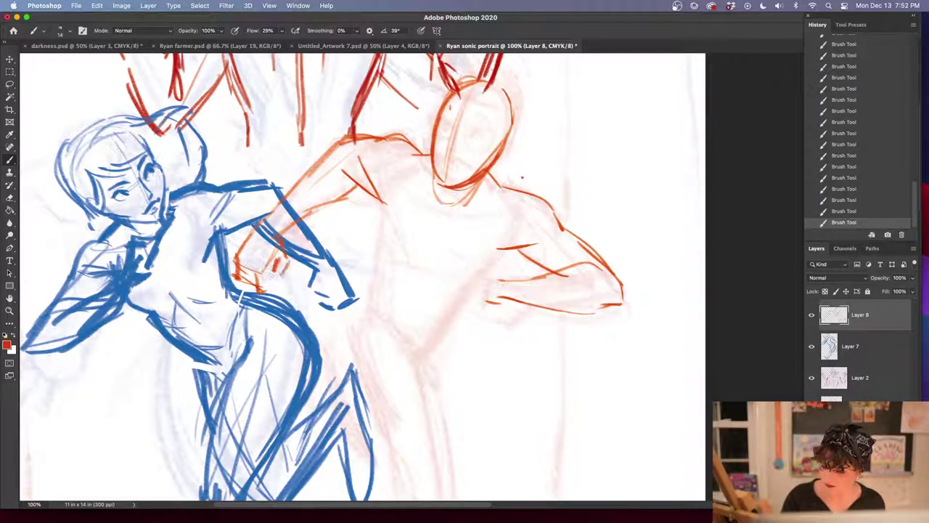
{"action": "left_click_drag", "start_coordinate": [290, 261], "coordinate": [280, 279]}
{"action": "left_click_drag", "start_coordinate": [286, 268], "coordinate": [275, 286]}
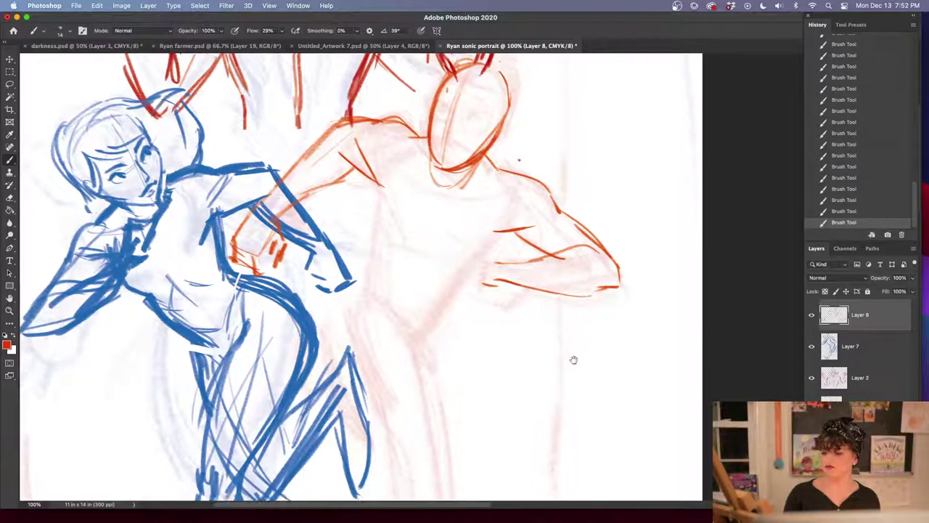
Add a curved inner-elbow crease and lighter inner contours to the bent arm, extending the forearm toward the wrist
{"action": "scroll", "coordinate": [574, 347], "scroll_direction": "down", "scroll_amount": 2}
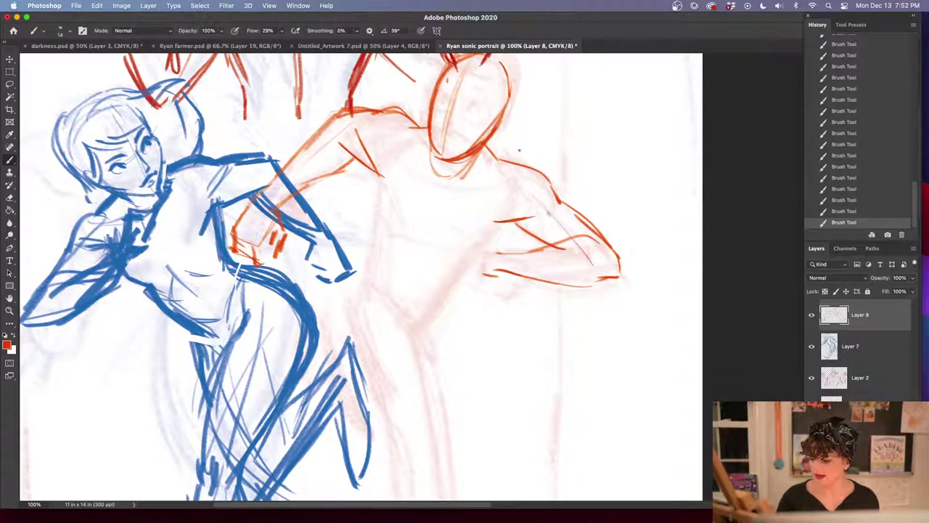
{"action": "left_click_drag", "start_coordinate": [515, 217], "coordinate": [539, 204]}
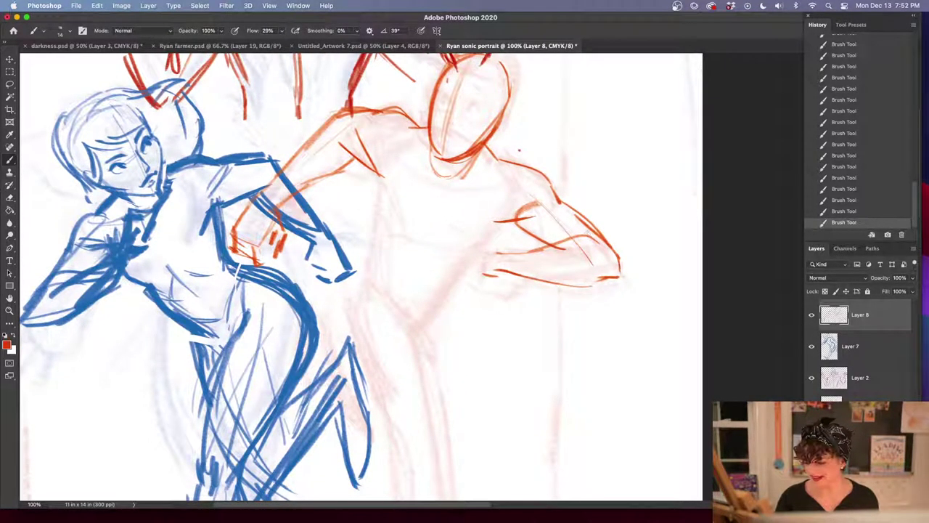
{"action": "left_click_drag", "start_coordinate": [542, 208], "coordinate": [594, 257]}
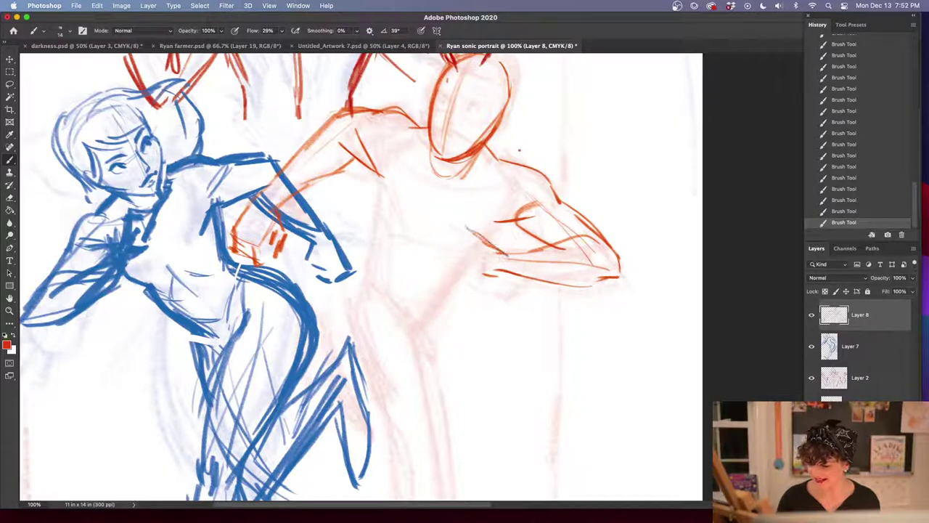
{"action": "right_click", "coordinate": [484, 264]}
{"action": "key", "text": "Return"}
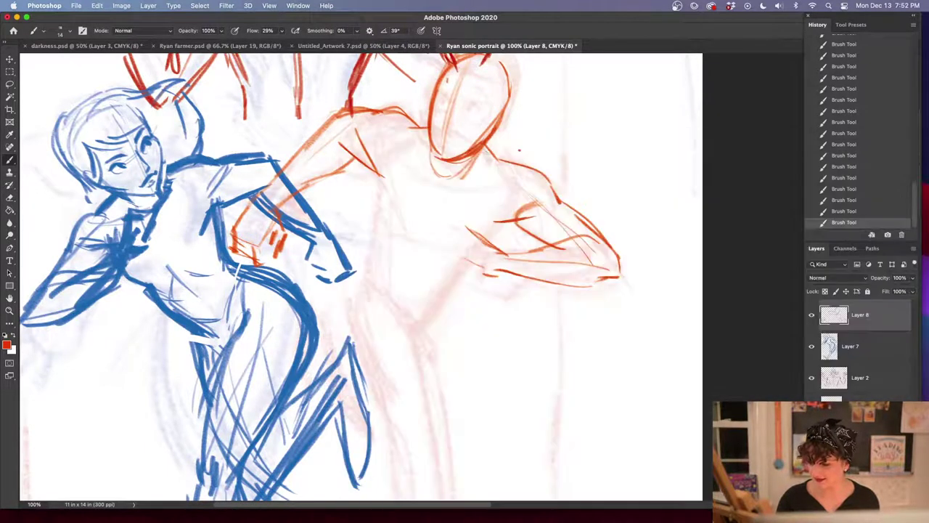
Define the underside of the bent arm's wrist and draw the back edge of its hand
{"action": "left_click_drag", "start_coordinate": [549, 375], "coordinate": [523, 418]}
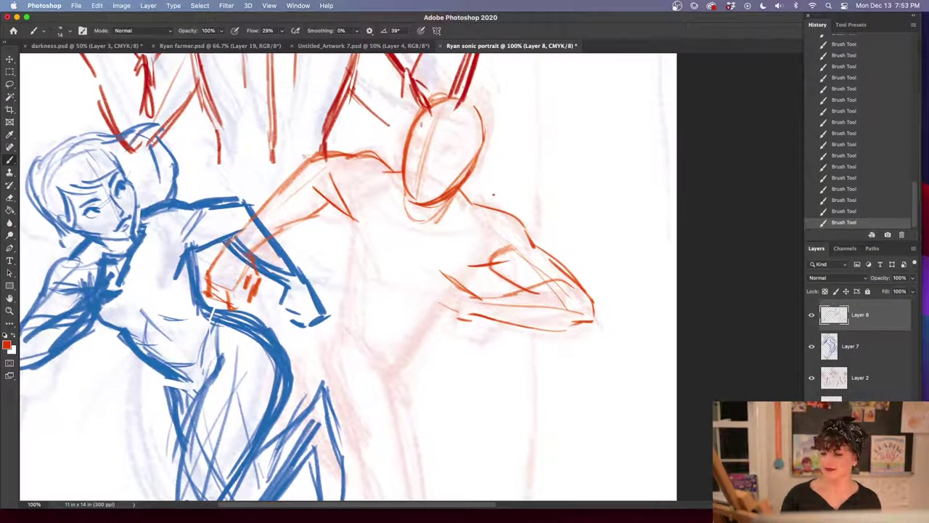
{"action": "left_click_drag", "start_coordinate": [518, 315], "coordinate": [502, 257]}
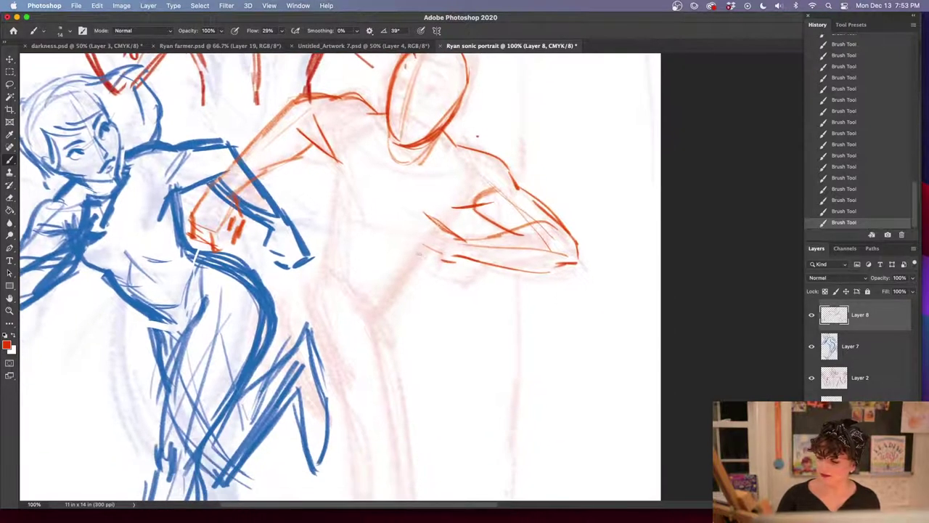
{"action": "left_click_drag", "start_coordinate": [419, 254], "coordinate": [454, 257]}
{"action": "left_click_drag", "start_coordinate": [421, 256], "coordinate": [464, 260]}
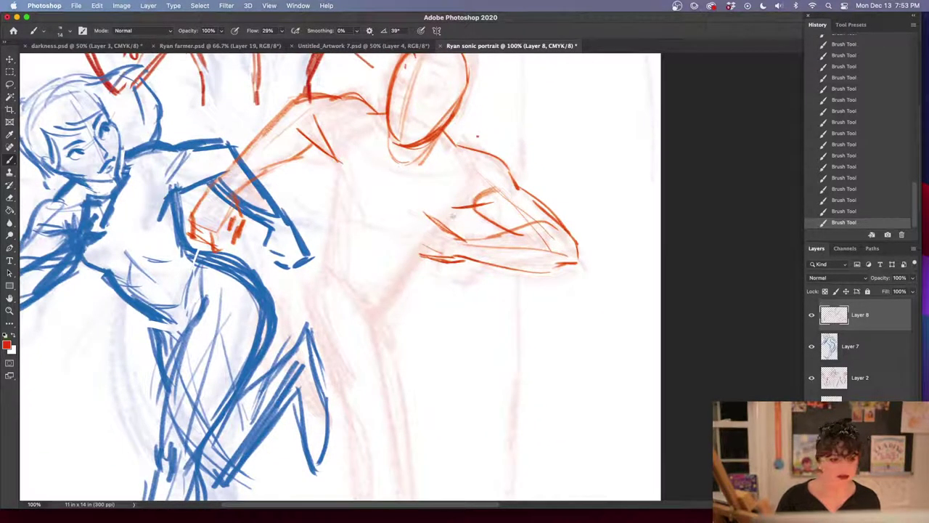
{"action": "left_click_drag", "start_coordinate": [443, 220], "coordinate": [419, 208]}
{"action": "mouse_move", "coordinate": [421, 209]}
{"action": "left_mouse_down"}
{"action": "mouse_move", "coordinate": [430, 232]}
{"action": "mouse_move", "coordinate": [412, 250]}
{"action": "left_mouse_up"}
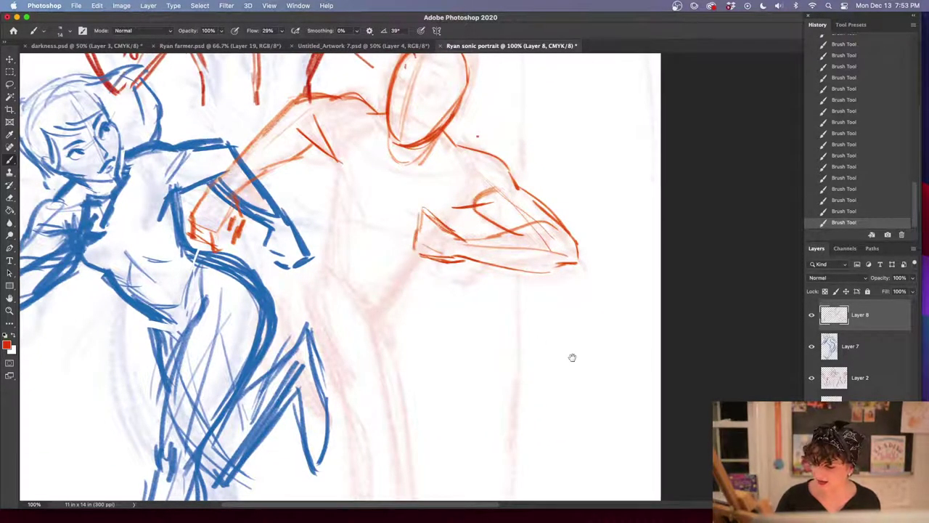
Build the clenched fist at the end of the bent arm with knuckle and finger strokes, and reinforce the forearm line
{"action": "mouse_move", "coordinate": [572, 357]}
{"action": "left_mouse_down"}
{"action": "mouse_move", "coordinate": [556, 408]}
{"action": "mouse_move", "coordinate": [552, 381]}
{"action": "left_mouse_up"}
{"action": "left_click_drag", "start_coordinate": [539, 248], "coordinate": [444, 259]}
{"action": "left_click_drag", "start_coordinate": [397, 281], "coordinate": [443, 289]}
{"action": "mouse_move", "coordinate": [408, 239]}
{"action": "left_mouse_down"}
{"action": "mouse_move", "coordinate": [404, 279]}
{"action": "mouse_move", "coordinate": [400, 270]}
{"action": "left_mouse_up"}
{"action": "mouse_move", "coordinate": [407, 230]}
{"action": "left_mouse_down"}
{"action": "mouse_move", "coordinate": [377, 245]}
{"action": "mouse_move", "coordinate": [404, 258]}
{"action": "mouse_move", "coordinate": [389, 251]}
{"action": "left_mouse_up"}
{"action": "mouse_move", "coordinate": [385, 237]}
{"action": "left_mouse_down"}
{"action": "mouse_move", "coordinate": [399, 229]}
{"action": "mouse_move", "coordinate": [409, 241]}
{"action": "mouse_move", "coordinate": [374, 246]}
{"action": "left_mouse_up"}
{"action": "mouse_move", "coordinate": [380, 237]}
{"action": "left_mouse_down"}
{"action": "mouse_move", "coordinate": [375, 256]}
{"action": "mouse_move", "coordinate": [387, 290]}
{"action": "mouse_move", "coordinate": [436, 280]}
{"action": "left_mouse_up"}
{"action": "mouse_move", "coordinate": [368, 260]}
{"action": "left_mouse_down"}
{"action": "mouse_move", "coordinate": [381, 274]}
{"action": "mouse_move", "coordinate": [374, 264]}
{"action": "left_mouse_up"}
Thicken the bent arm's elbow and forearm underside with heavy overlapping orange-red strokes
{"action": "mouse_move", "coordinate": [425, 292]}
{"action": "left_mouse_down"}
{"action": "mouse_move", "coordinate": [455, 279]}
{"action": "mouse_move", "coordinate": [536, 299]}
{"action": "mouse_move", "coordinate": [562, 293]}
{"action": "left_mouse_up"}
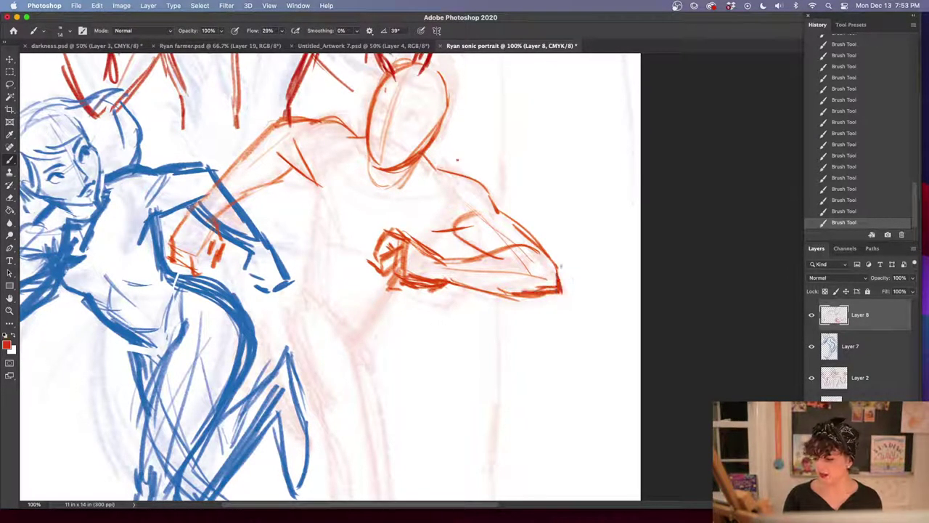
{"action": "left_click_drag", "start_coordinate": [546, 259], "coordinate": [562, 295]}
{"action": "left_click_drag", "start_coordinate": [458, 294], "coordinate": [556, 288]}
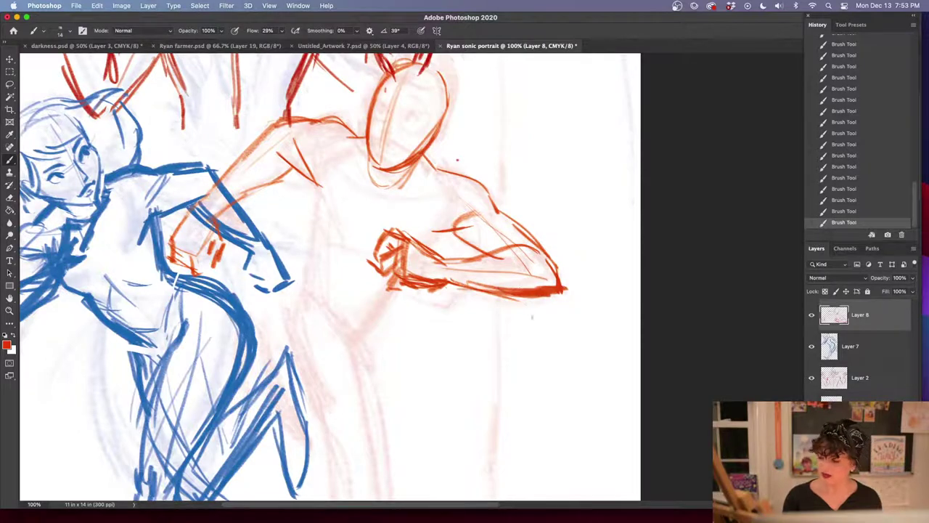
Draw both sides of the orange-red figure's torso from the armpit and fist down to the waist and outer hip
{"action": "key", "text": "super+minus"}
{"action": "key", "text": "super+minus"}
{"action": "key", "text": "super+minus"}
{"action": "key", "text": "super+equal"}
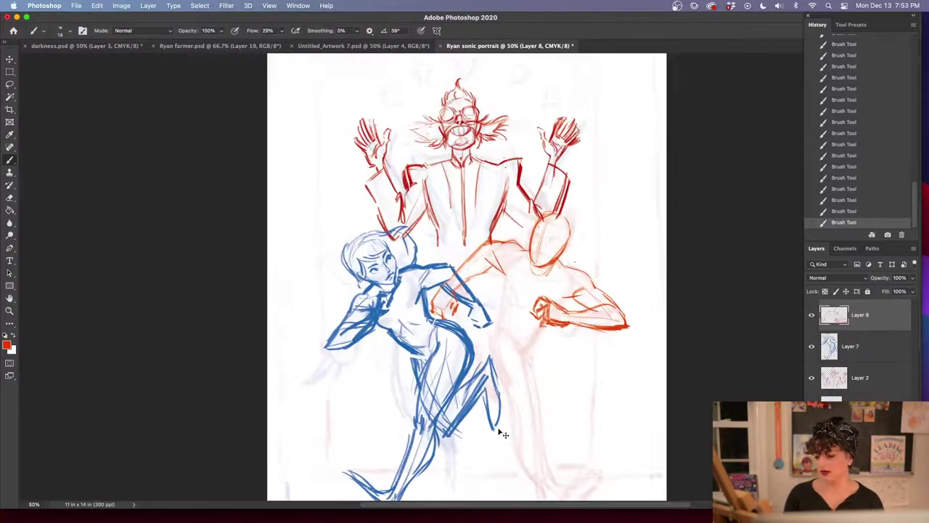
{"action": "scroll", "coordinate": [504, 434], "scroll_direction": "up", "scroll_amount": 2}
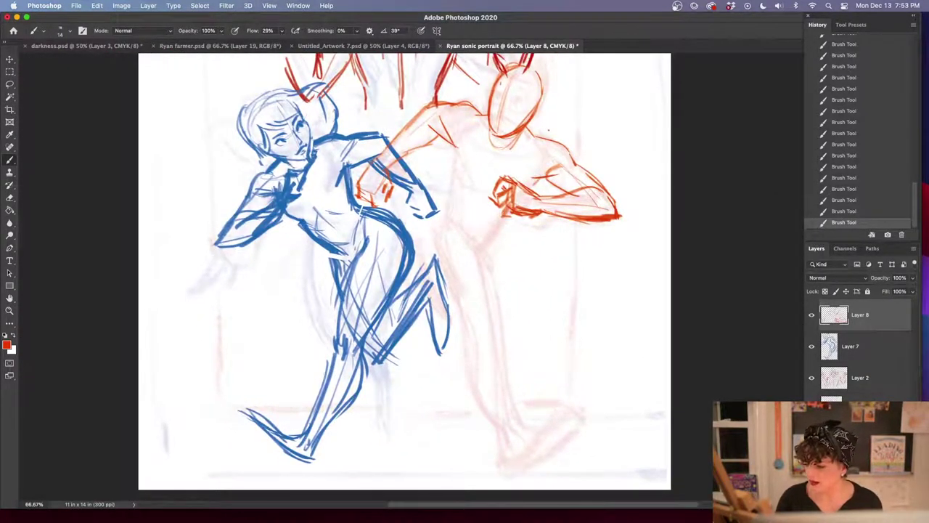
{"action": "left_click_drag", "start_coordinate": [514, 215], "coordinate": [478, 267]}
{"action": "left_click_drag", "start_coordinate": [456, 141], "coordinate": [436, 247]}
{"action": "mouse_move", "coordinate": [447, 204]}
{"action": "left_mouse_down"}
{"action": "mouse_move", "coordinate": [435, 259]}
{"action": "mouse_move", "coordinate": [457, 321]}
{"action": "left_mouse_up"}
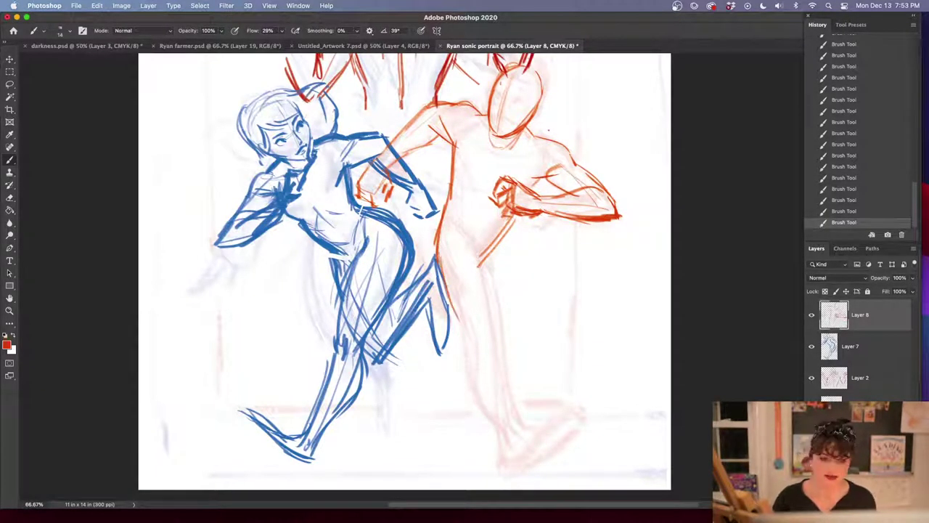
Sketch the hip crease and the bent leg's thigh, knee and folded lower leg with overlapping diagonal strokes
{"action": "left_click_drag", "start_coordinate": [559, 337], "coordinate": [541, 283]}
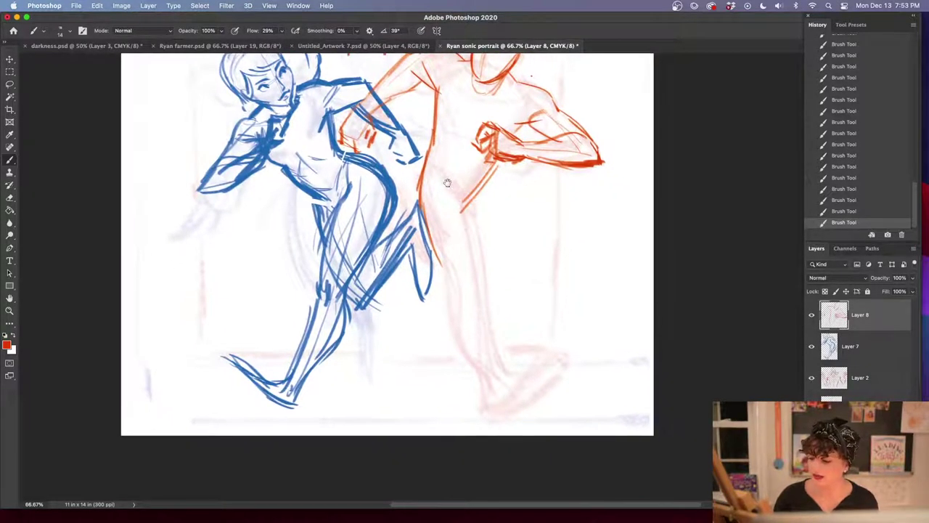
{"action": "left_click_drag", "start_coordinate": [436, 175], "coordinate": [472, 252]}
{"action": "mouse_move", "coordinate": [440, 153]}
{"action": "left_mouse_down"}
{"action": "mouse_move", "coordinate": [431, 177]}
{"action": "mouse_move", "coordinate": [470, 242]}
{"action": "left_mouse_up"}
{"action": "mouse_move", "coordinate": [486, 164]}
{"action": "left_mouse_down"}
{"action": "mouse_move", "coordinate": [464, 201]}
{"action": "mouse_move", "coordinate": [466, 218]}
{"action": "mouse_move", "coordinate": [420, 278]}
{"action": "left_mouse_up"}
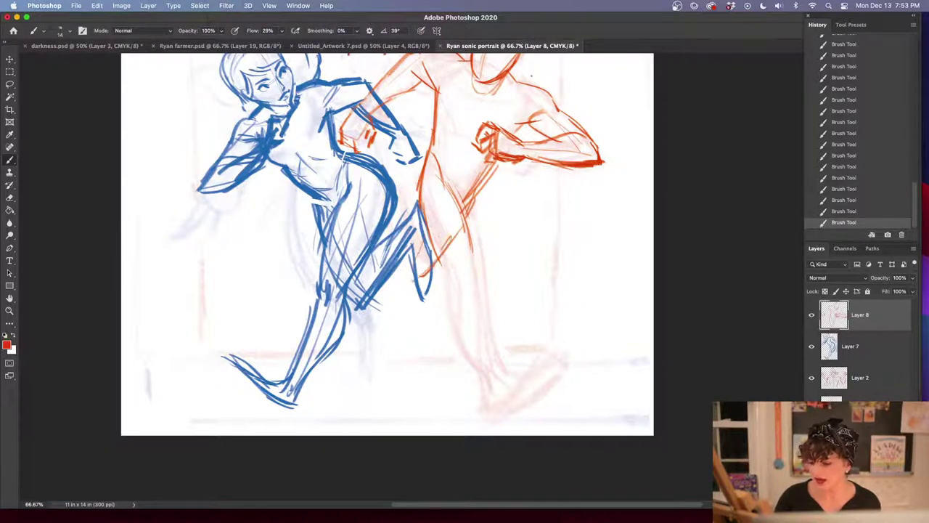
{"action": "left_click_drag", "start_coordinate": [473, 210], "coordinate": [433, 266]}
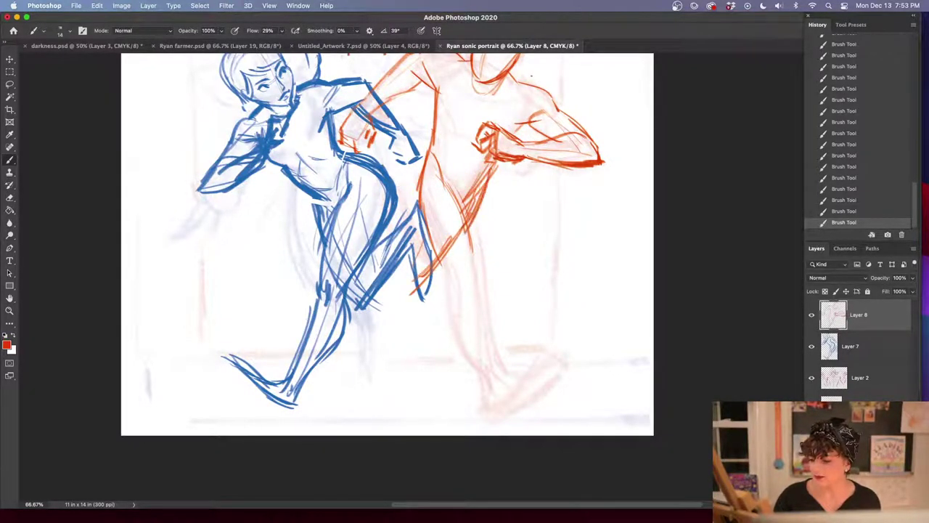
{"action": "left_click_drag", "start_coordinate": [472, 218], "coordinate": [423, 289]}
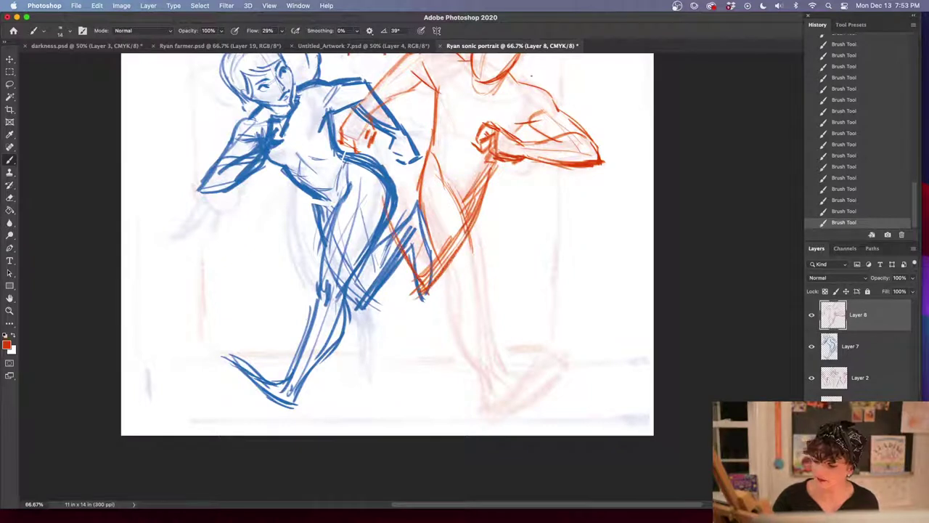
{"action": "left_click_drag", "start_coordinate": [385, 203], "coordinate": [422, 294]}
{"action": "left_click_drag", "start_coordinate": [377, 202], "coordinate": [414, 279]}
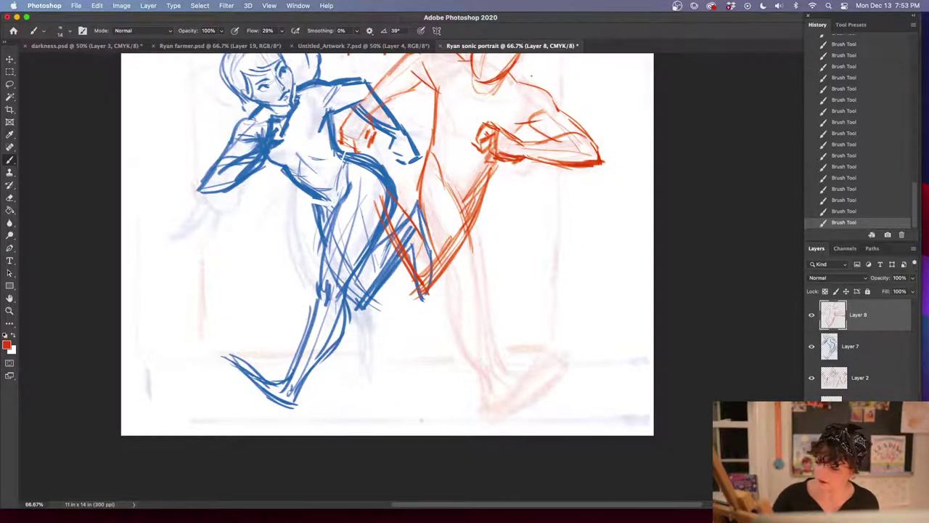
Outline the extended leg's thigh, knee, calf and shin down to the ankle and sketch its upturned foot
{"action": "left_click_drag", "start_coordinate": [428, 230], "coordinate": [456, 295]}
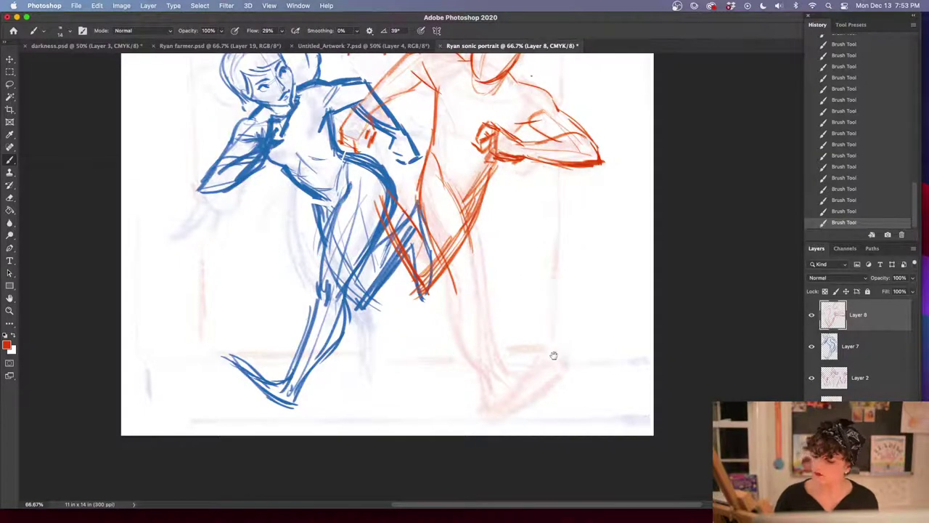
{"action": "scroll", "coordinate": [544, 313], "scroll_direction": "down", "scroll_amount": 2}
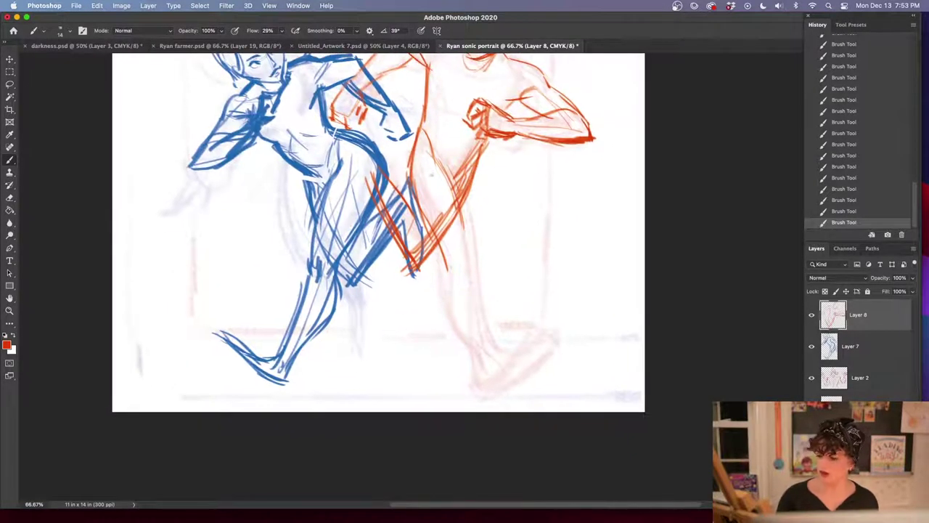
{"action": "mouse_move", "coordinate": [424, 156]}
{"action": "left_mouse_down"}
{"action": "mouse_move", "coordinate": [453, 269]}
{"action": "mouse_move", "coordinate": [443, 249]}
{"action": "mouse_move", "coordinate": [445, 290]}
{"action": "mouse_move", "coordinate": [453, 324]}
{"action": "mouse_move", "coordinate": [479, 358]}
{"action": "left_mouse_up"}
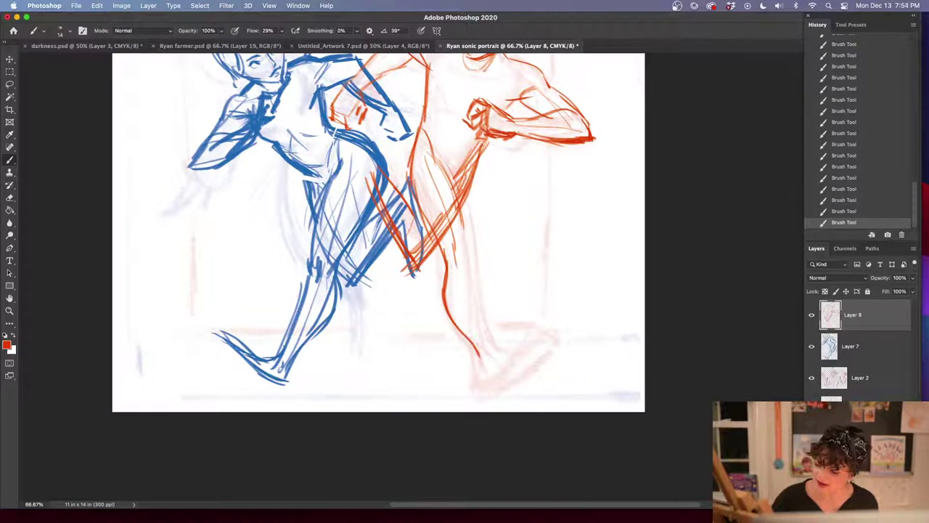
{"action": "left_click_drag", "start_coordinate": [445, 251], "coordinate": [479, 359]}
{"action": "mouse_move", "coordinate": [460, 211]}
{"action": "left_mouse_down"}
{"action": "mouse_move", "coordinate": [465, 257]}
{"action": "mouse_move", "coordinate": [485, 334]}
{"action": "left_mouse_up"}
{"action": "mouse_move", "coordinate": [469, 281]}
{"action": "left_mouse_down"}
{"action": "mouse_move", "coordinate": [502, 353]}
{"action": "mouse_move", "coordinate": [476, 377]}
{"action": "mouse_move", "coordinate": [511, 387]}
{"action": "mouse_move", "coordinate": [521, 341]}
{"action": "mouse_move", "coordinate": [540, 328]}
{"action": "mouse_move", "coordinate": [511, 346]}
{"action": "left_mouse_up"}
{"action": "mouse_move", "coordinate": [556, 321]}
{"action": "left_mouse_down"}
{"action": "mouse_move", "coordinate": [514, 375]}
{"action": "mouse_move", "coordinate": [523, 380]}
{"action": "left_mouse_up"}
{"action": "mouse_move", "coordinate": [574, 321]}
{"action": "left_mouse_down"}
{"action": "mouse_move", "coordinate": [587, 424]}
{"action": "mouse_move", "coordinate": [601, 398]}
{"action": "mouse_move", "coordinate": [586, 366]}
{"action": "left_mouse_up"}
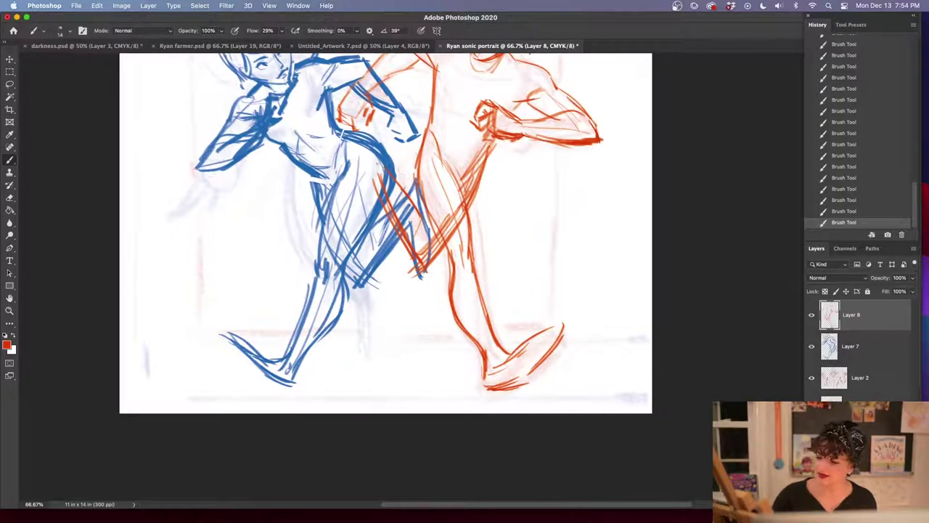
Draw the bent leg's rear foot over the blue thigh and reinforce the bent knee's underside
{"action": "left_click_drag", "start_coordinate": [380, 161], "coordinate": [362, 196]}
{"action": "mouse_move", "coordinate": [376, 156]}
{"action": "left_mouse_down"}
{"action": "mouse_move", "coordinate": [360, 194]}
{"action": "mouse_move", "coordinate": [382, 243]}
{"action": "left_mouse_up"}
{"action": "mouse_move", "coordinate": [607, 286]}
{"action": "left_mouse_down"}
{"action": "mouse_move", "coordinate": [653, 450]}
{"action": "mouse_move", "coordinate": [637, 376]}
{"action": "left_mouse_up"}
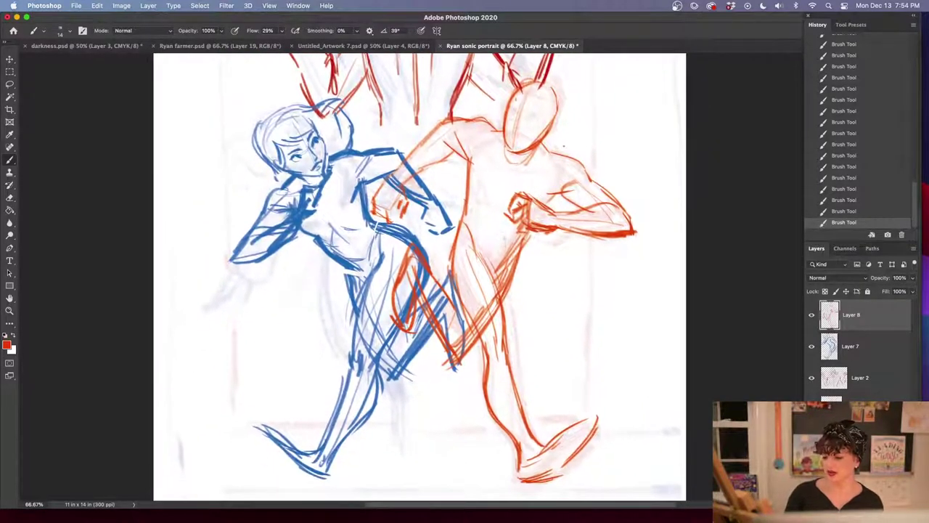
{"action": "mouse_move", "coordinate": [501, 265]}
{"action": "left_mouse_down"}
{"action": "mouse_move", "coordinate": [456, 353]}
{"action": "mouse_move", "coordinate": [436, 366]}
{"action": "left_mouse_up"}
{"action": "mouse_move", "coordinate": [482, 332]}
{"action": "left_mouse_down"}
{"action": "mouse_move", "coordinate": [456, 376]}
{"action": "mouse_move", "coordinate": [434, 374]}
{"action": "left_mouse_up"}
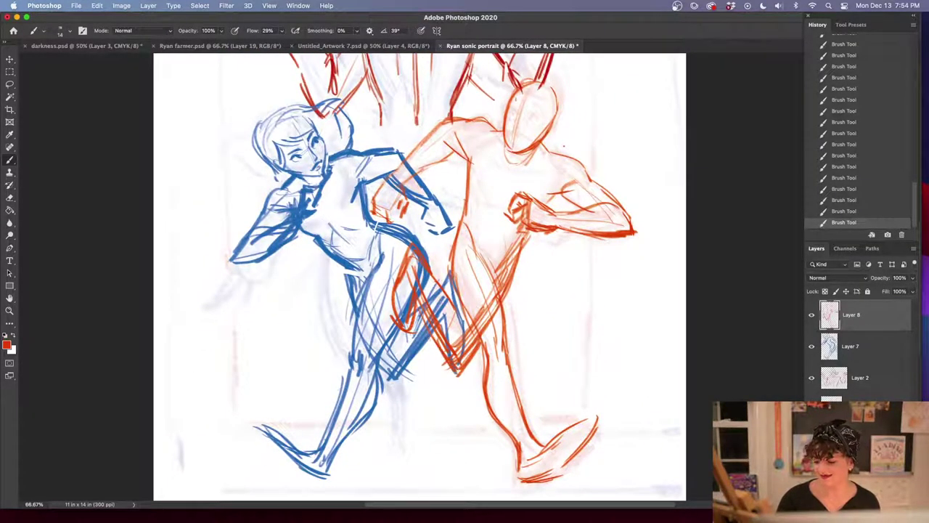
Widen the bent leg's rear foot with a bold outer curve and strengthen the lower edge of the bent knee
{"action": "left_click_drag", "start_coordinate": [453, 338], "coordinate": [428, 382]}
{"action": "left_click_drag", "start_coordinate": [408, 246], "coordinate": [380, 330]}
{"action": "left_click_drag", "start_coordinate": [419, 297], "coordinate": [410, 319]}
{"action": "left_click_drag", "start_coordinate": [394, 292], "coordinate": [385, 331]}
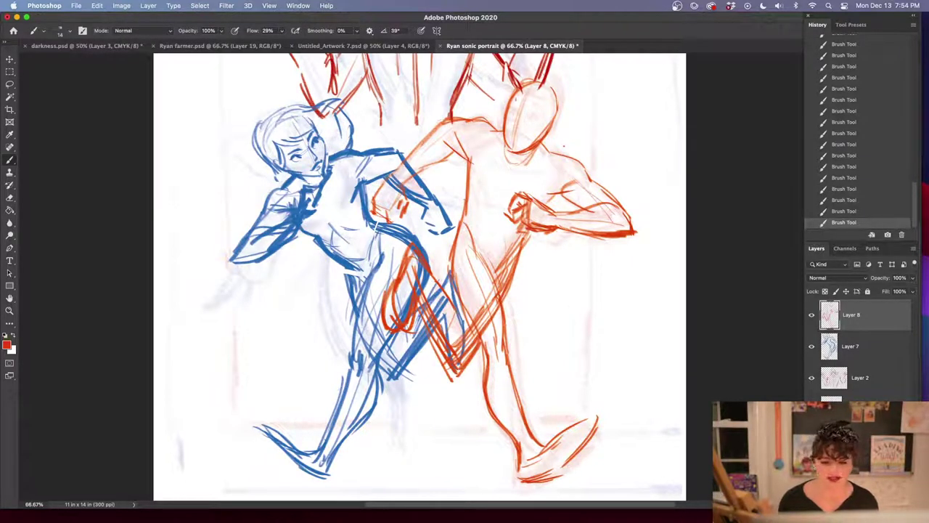
{"action": "key", "text": "shift+Tab"}
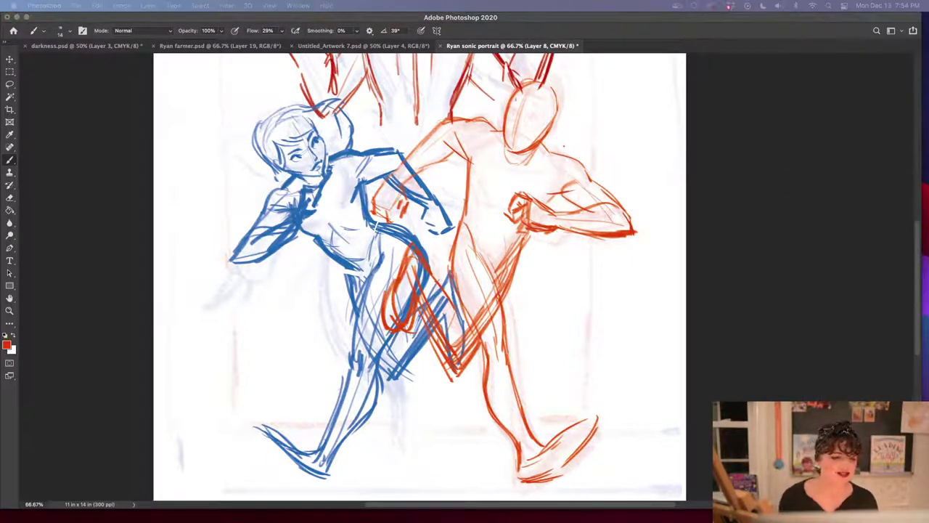
{"action": "key", "text": "shift+Tab"}
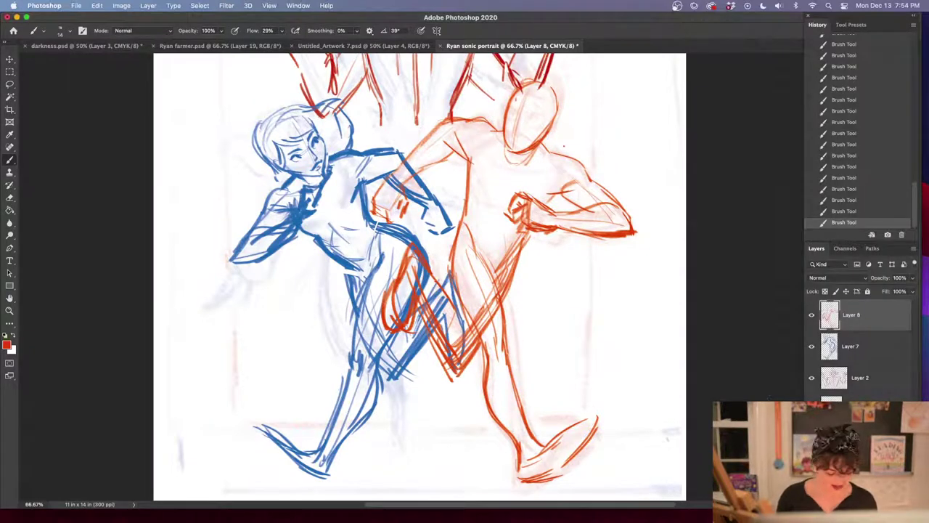
Darken the crotch crease and sketch a light centre line down the orange-red torso from the neck
{"action": "left_click_drag", "start_coordinate": [585, 383], "coordinate": [595, 357]}
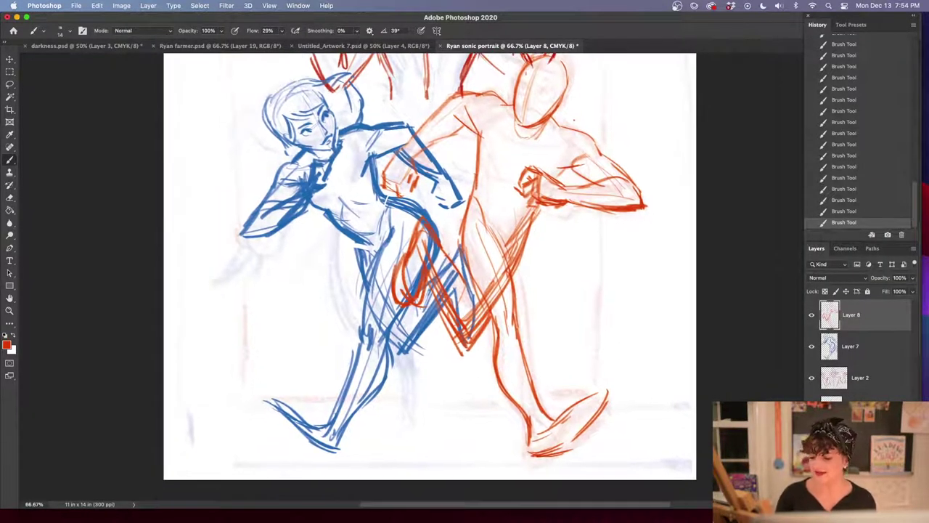
{"action": "left_click_drag", "start_coordinate": [462, 235], "coordinate": [495, 331]}
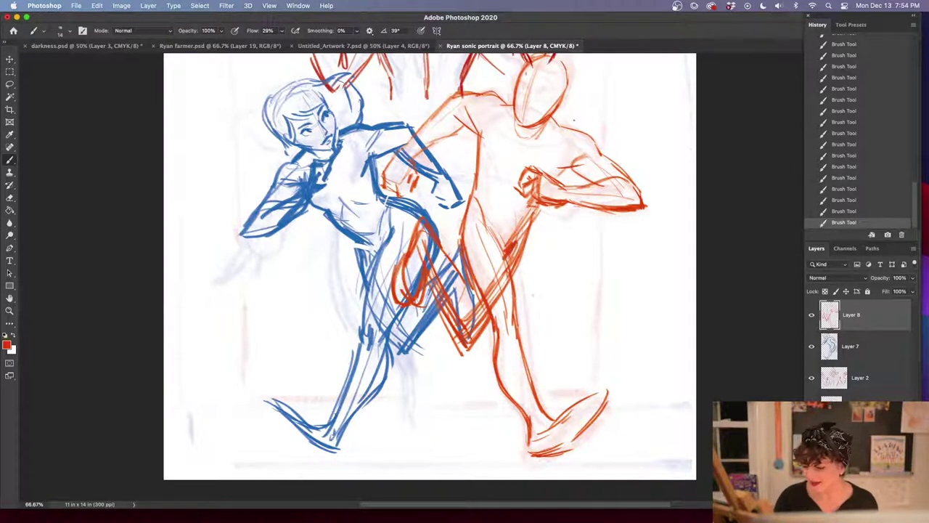
{"action": "left_click_drag", "start_coordinate": [530, 132], "coordinate": [499, 258]}
{"action": "left_click_drag", "start_coordinate": [519, 183], "coordinate": [506, 234]}
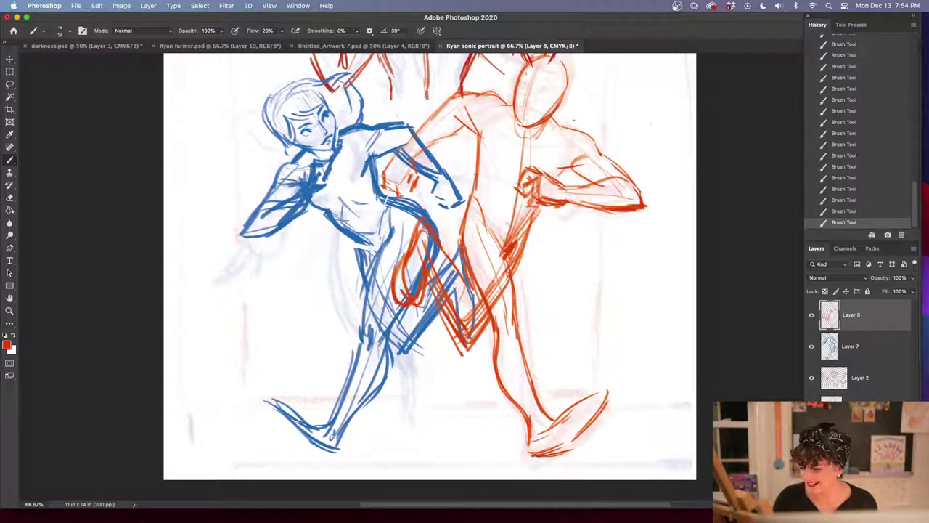
Reinforce the extended leg's contour around the knee and along the calf to the heel
{"action": "scroll", "coordinate": [648, 290], "scroll_direction": "down", "scroll_amount": 4}
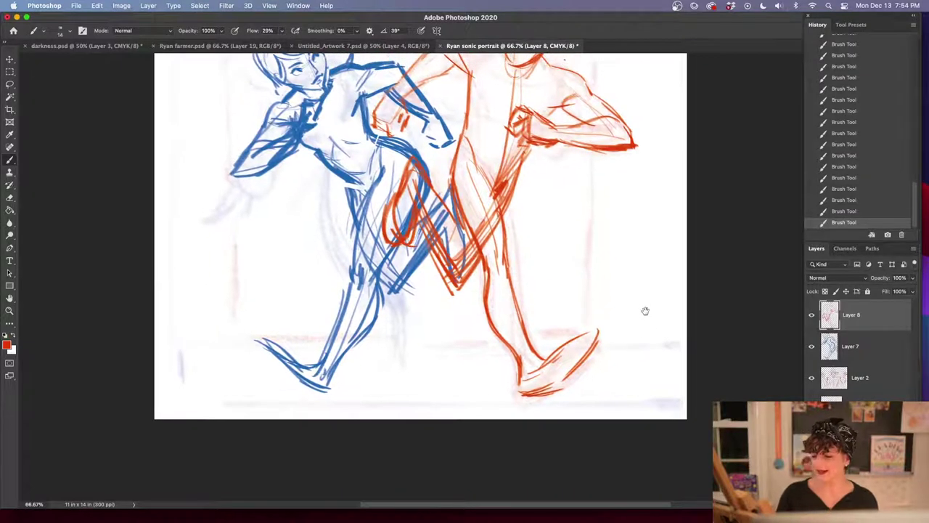
{"action": "key", "text": "super+minus"}
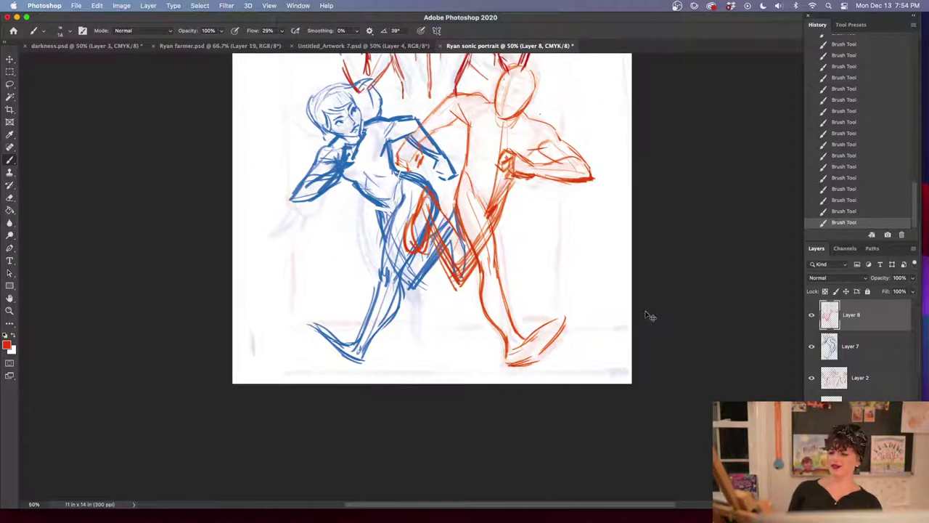
{"action": "left_click_drag", "start_coordinate": [467, 246], "coordinate": [480, 288]}
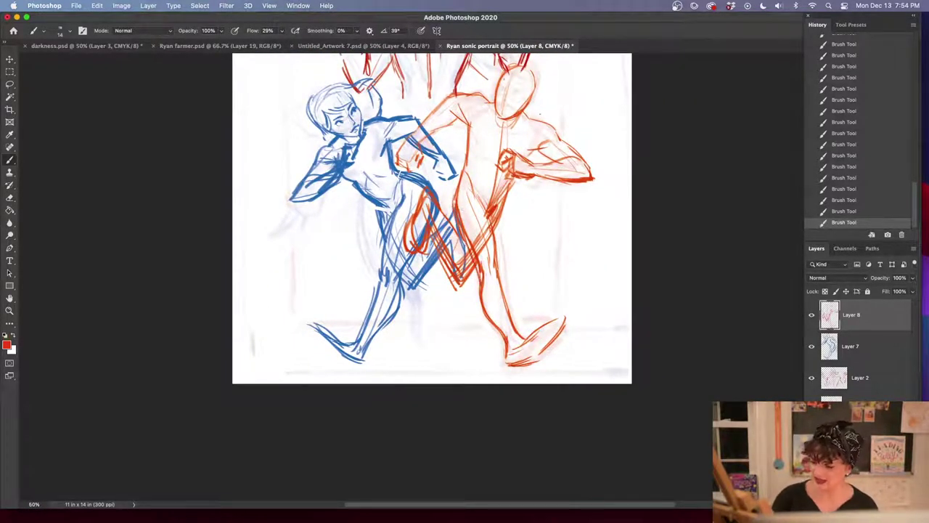
{"action": "mouse_move", "coordinate": [494, 239]}
{"action": "left_mouse_down"}
{"action": "mouse_move", "coordinate": [494, 267]}
{"action": "mouse_move", "coordinate": [477, 277]}
{"action": "mouse_move", "coordinate": [479, 312]}
{"action": "mouse_move", "coordinate": [505, 341]}
{"action": "mouse_move", "coordinate": [507, 364]}
{"action": "left_mouse_up"}
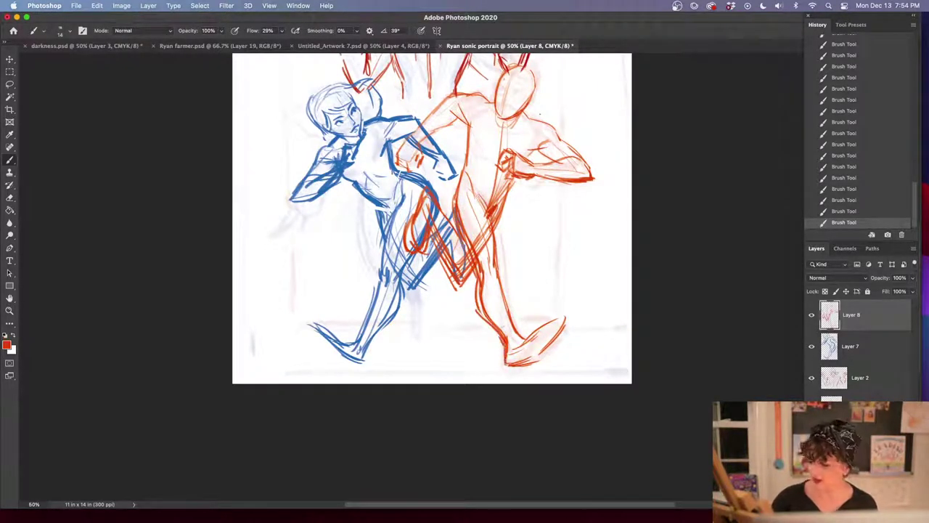
Draw both eyes with upper lids and dark pupils along the tilted eye line of the orange-red figure's head
{"action": "left_click_drag", "start_coordinate": [630, 369], "coordinate": [621, 416]}
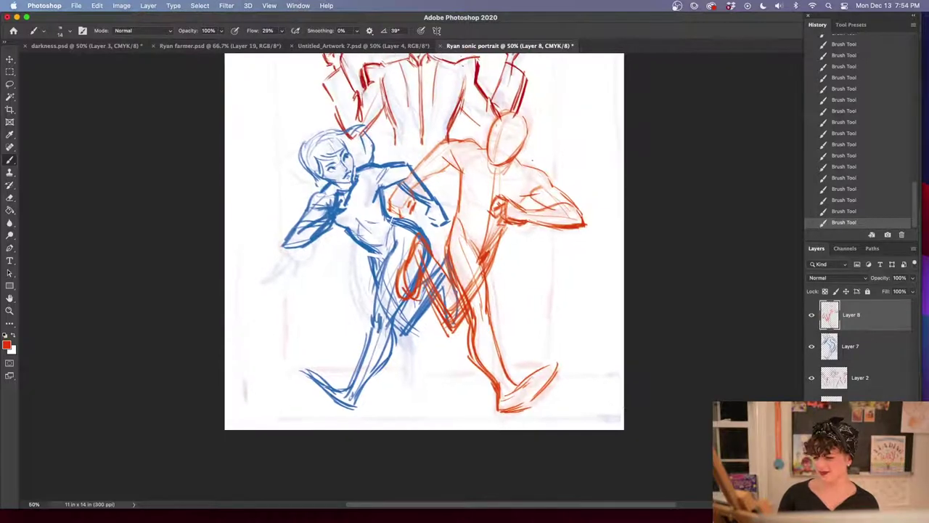
{"action": "key", "text": "super+plus"}
{"action": "key", "text": "super+plus"}
{"action": "left_click_drag", "start_coordinate": [588, 240], "coordinate": [559, 430]}
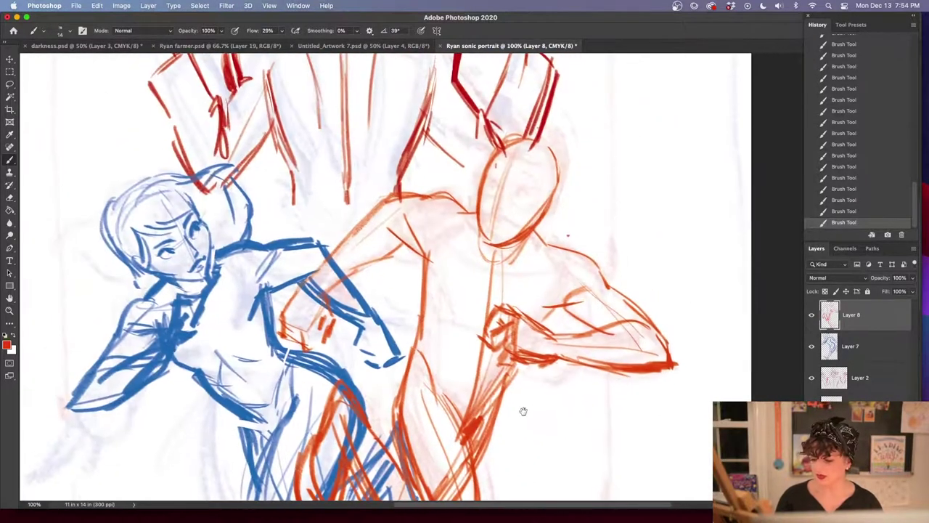
{"action": "left_click_drag", "start_coordinate": [567, 234], "coordinate": [202, 419]}
{"action": "key", "text": "shift+Tab"}
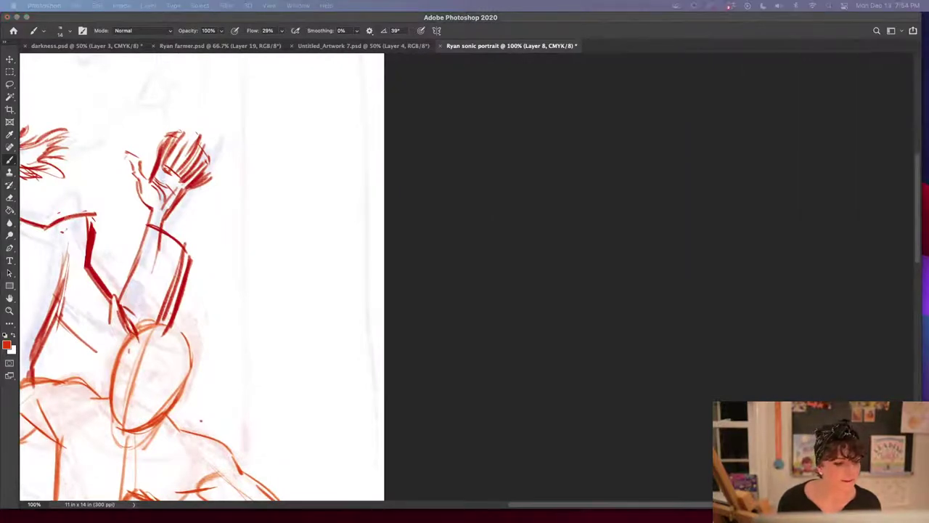
{"action": "left_click_drag", "start_coordinate": [334, 418], "coordinate": [621, 290]}
{"action": "key", "text": "super+plus"}
{"action": "scroll", "coordinate": [528, 287], "scroll_direction": "left", "scroll_amount": 5}
{"action": "scroll", "coordinate": [529, 287], "scroll_direction": "down", "scroll_amount": 2}
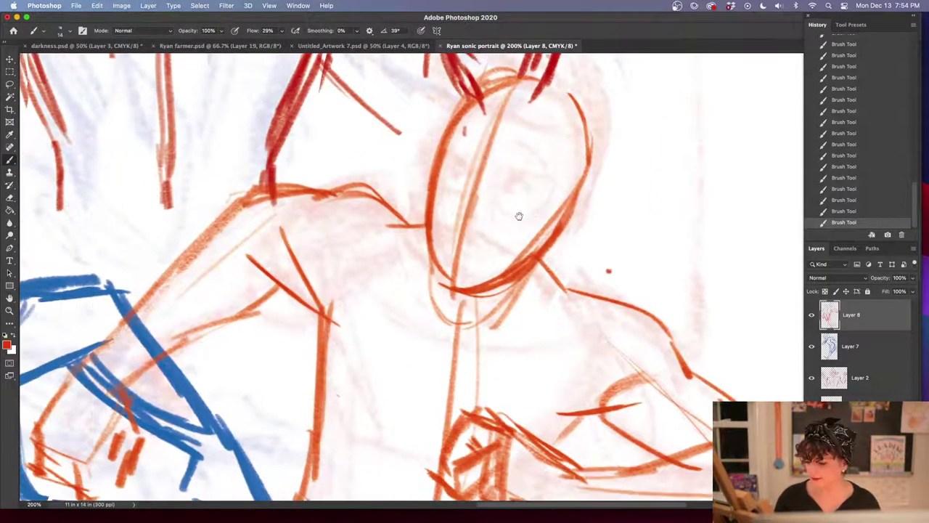
{"action": "left_click_drag", "start_coordinate": [450, 192], "coordinate": [504, 223]}
{"action": "mouse_move", "coordinate": [449, 169]}
{"action": "left_mouse_down"}
{"action": "mouse_move", "coordinate": [457, 195]}
{"action": "mouse_move", "coordinate": [510, 227]}
{"action": "mouse_move", "coordinate": [511, 196]}
{"action": "mouse_move", "coordinate": [522, 215]}
{"action": "mouse_move", "coordinate": [464, 192]}
{"action": "mouse_move", "coordinate": [458, 175]}
{"action": "mouse_move", "coordinate": [452, 185]}
{"action": "left_mouse_up"}
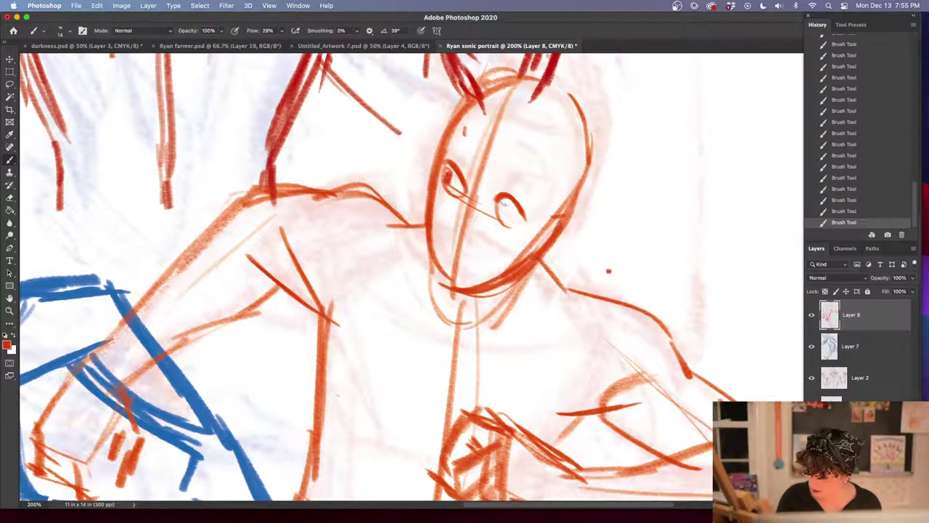
{"action": "left_click_drag", "start_coordinate": [500, 203], "coordinate": [504, 211]}
{"action": "left_click_drag", "start_coordinate": [445, 169], "coordinate": [450, 186]}
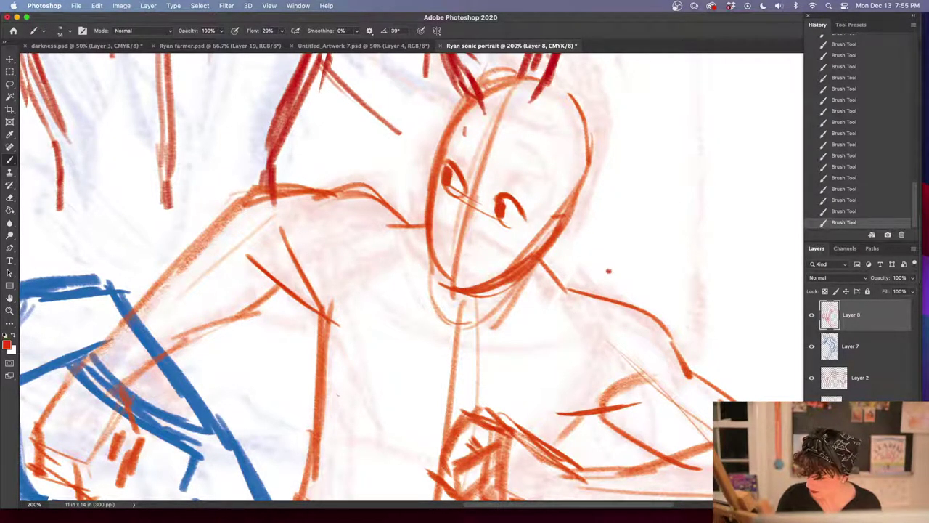
Draw arched eyebrows above both eyes and sketch the bridge and tip of the nose
{"action": "left_click_drag", "start_coordinate": [507, 151], "coordinate": [537, 193]}
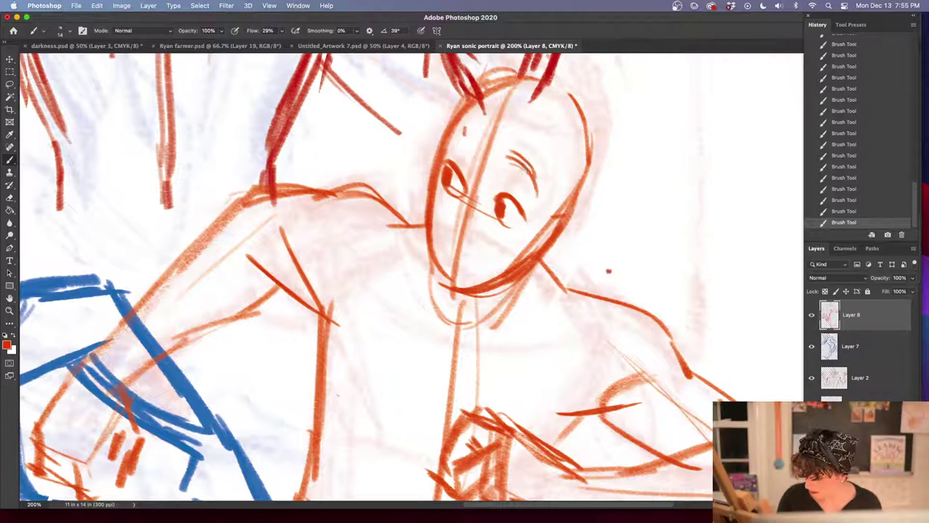
{"action": "mouse_move", "coordinate": [508, 153]}
{"action": "left_mouse_down"}
{"action": "mouse_move", "coordinate": [527, 157]}
{"action": "mouse_move", "coordinate": [540, 206]}
{"action": "left_mouse_up"}
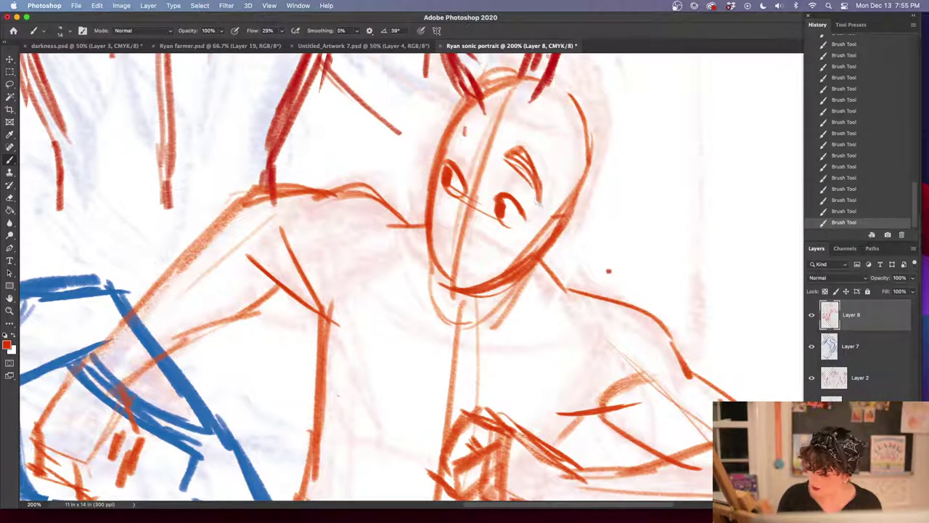
{"action": "mouse_move", "coordinate": [466, 139]}
{"action": "left_mouse_down"}
{"action": "mouse_move", "coordinate": [477, 125]}
{"action": "mouse_move", "coordinate": [485, 150]}
{"action": "mouse_move", "coordinate": [471, 194]}
{"action": "mouse_move", "coordinate": [439, 205]}
{"action": "mouse_move", "coordinate": [435, 228]}
{"action": "left_mouse_up"}
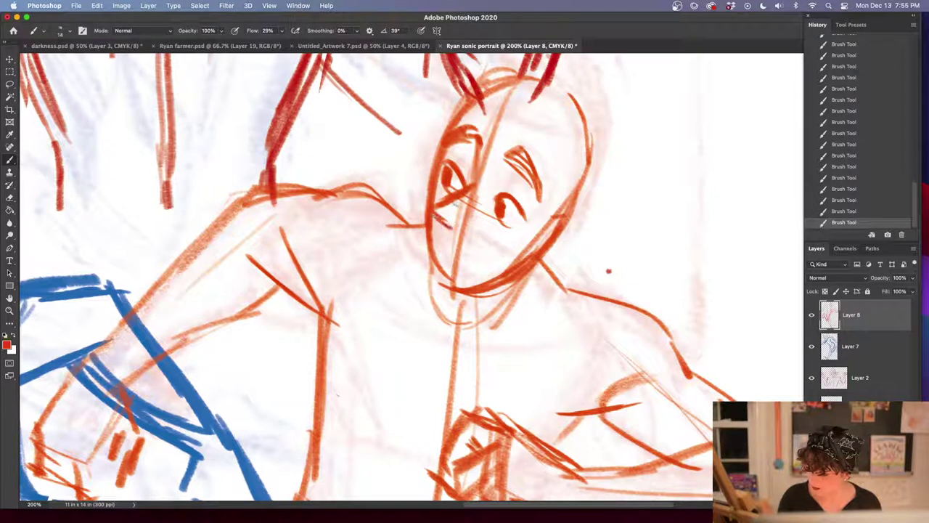
{"action": "left_click_drag", "start_coordinate": [462, 199], "coordinate": [434, 231]}
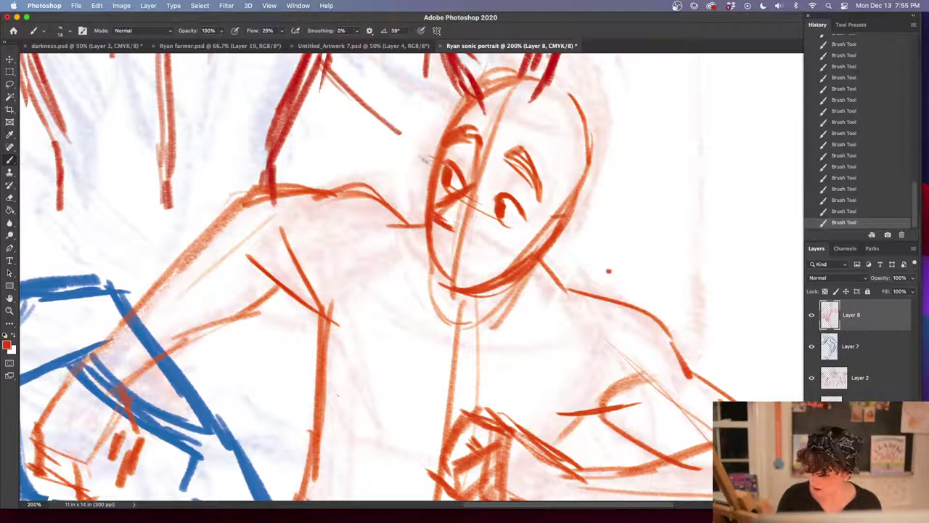
{"action": "left_click", "coordinate": [864, 200]}
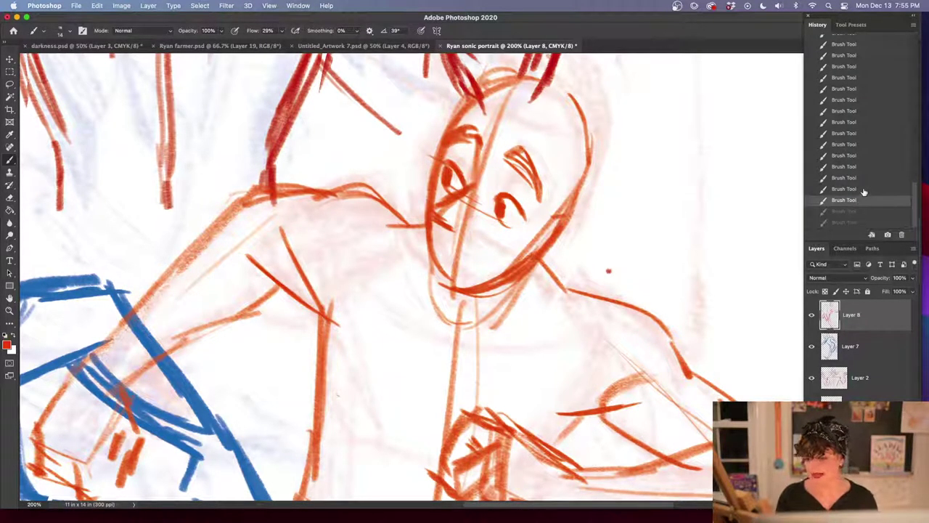
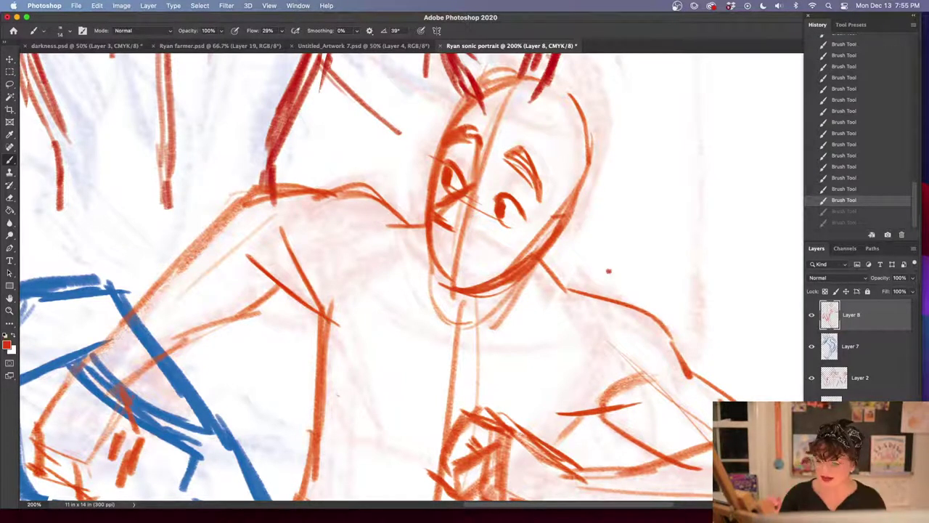
{"action": "key", "text": "super+shift+z"}
{"action": "key", "text": "super+shift+z"}
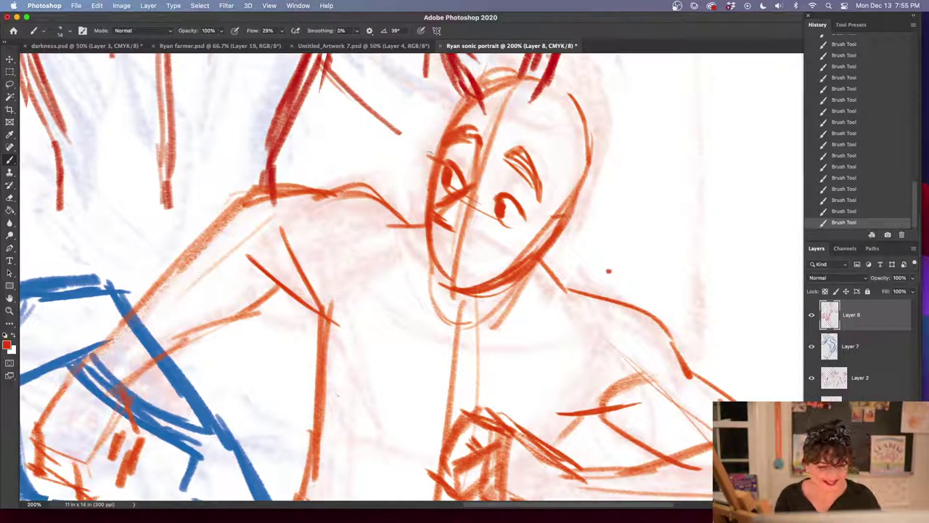
Sketch the glasses' two lens frames around the eyes and darken the underside of the nose
{"action": "mouse_move", "coordinate": [427, 155]}
{"action": "left_mouse_down"}
{"action": "mouse_move", "coordinate": [459, 177]}
{"action": "mouse_move", "coordinate": [419, 173]}
{"action": "mouse_move", "coordinate": [416, 189]}
{"action": "mouse_move", "coordinate": [438, 211]}
{"action": "left_mouse_up"}
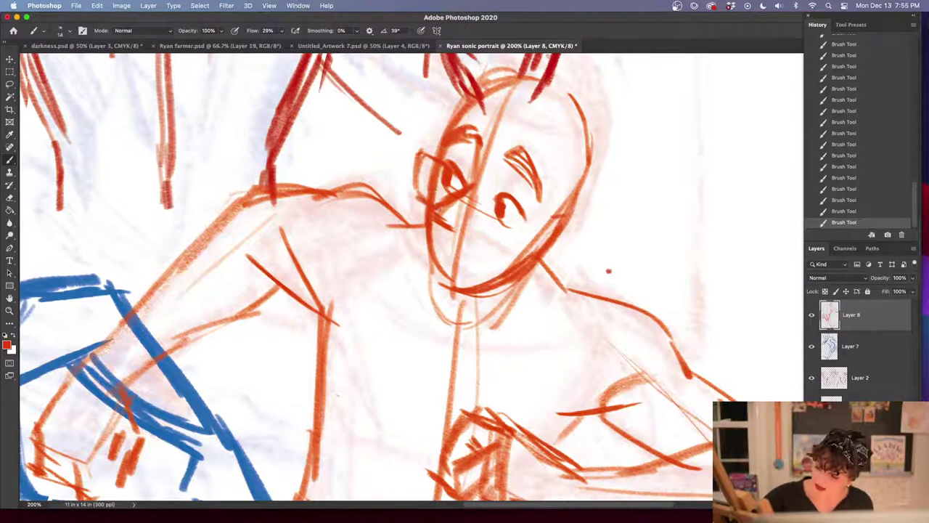
{"action": "mouse_move", "coordinate": [485, 190]}
{"action": "left_mouse_down"}
{"action": "mouse_move", "coordinate": [540, 229]}
{"action": "mouse_move", "coordinate": [477, 223]}
{"action": "mouse_move", "coordinate": [495, 242]}
{"action": "mouse_move", "coordinate": [513, 247]}
{"action": "mouse_move", "coordinate": [542, 228]}
{"action": "mouse_move", "coordinate": [475, 209]}
{"action": "left_mouse_up"}
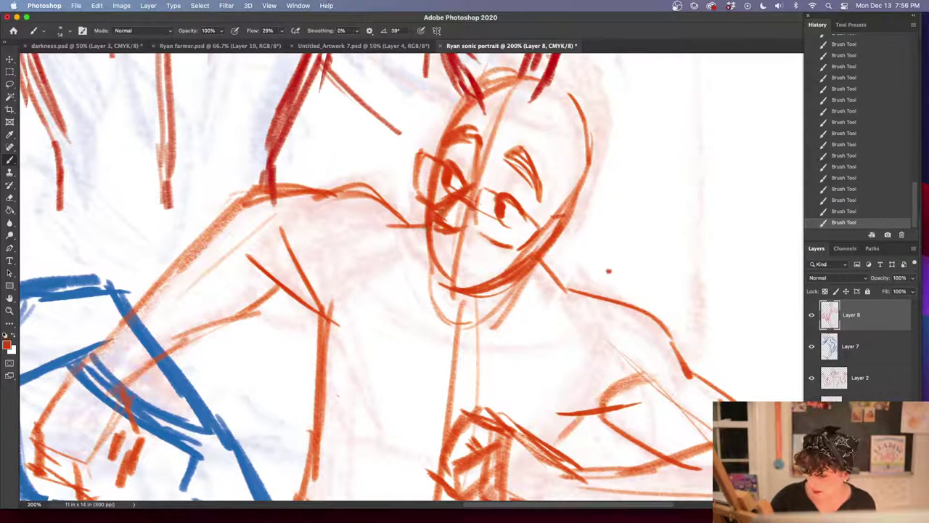
{"action": "left_click_drag", "start_coordinate": [433, 222], "coordinate": [461, 223]}
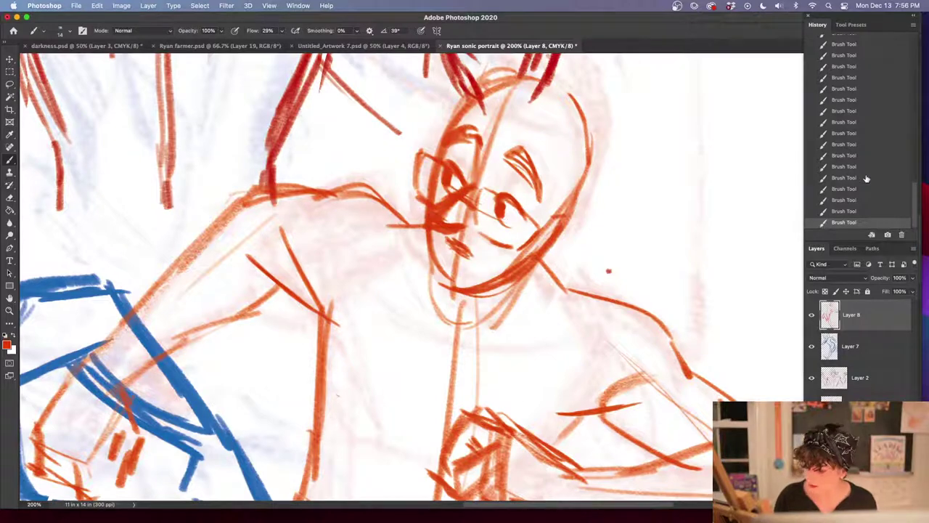
Step back through the history to remove the short marks drawn below the nose
{"action": "left_click", "coordinate": [865, 178]}
{"action": "left_click", "coordinate": [864, 166]}
{"action": "left_click", "coordinate": [872, 149]}
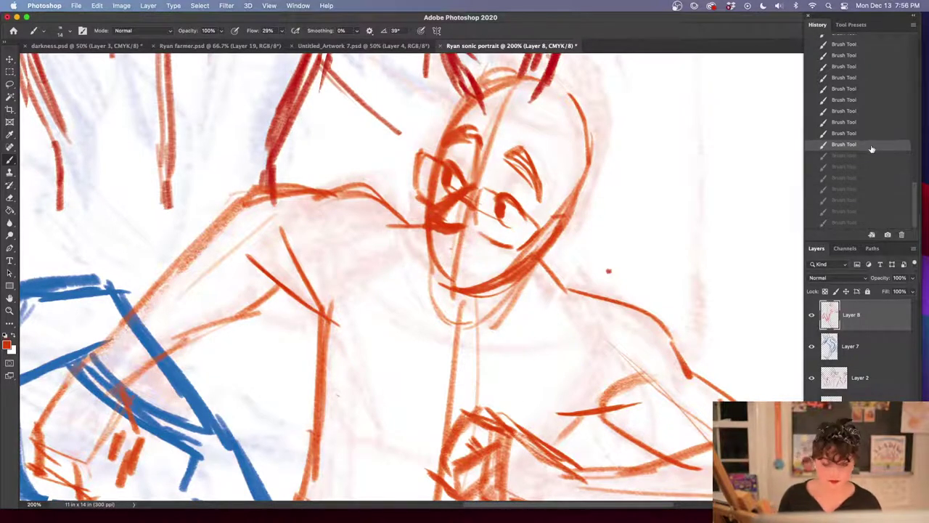
{"action": "key", "text": "super+minus"}
{"action": "key", "text": "super+minus"}
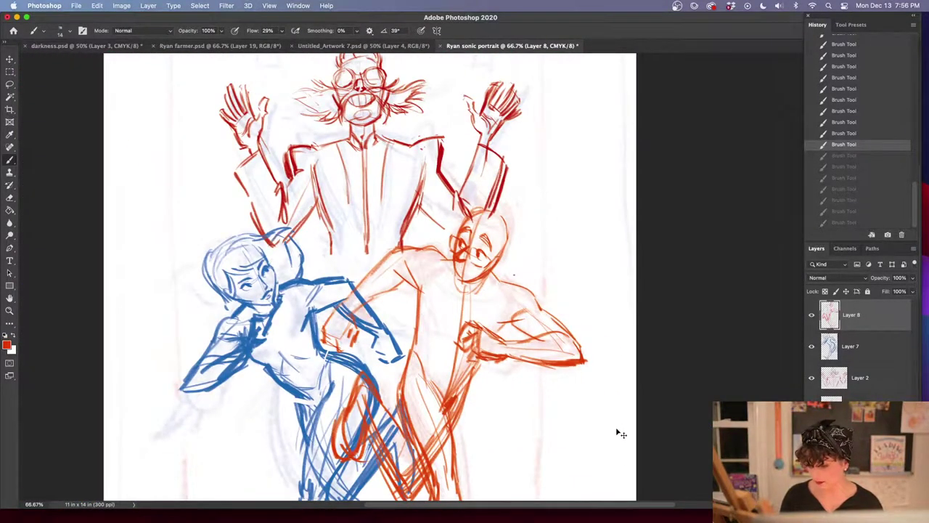
{"action": "key", "text": "super+plus"}
{"action": "key", "text": "super+plus"}
Close the outer side of the lens beside the cheek and darken its upper rim
{"action": "key", "text": "super+shift+z"}
{"action": "key", "text": "super+shift+z"}
{"action": "key", "text": "super+shift+z"}
{"action": "key", "text": "super+shift+z"}
{"action": "key", "text": "super+shift+z"}
{"action": "key", "text": "super+shift+z"}
{"action": "key", "text": "super+shift+z"}
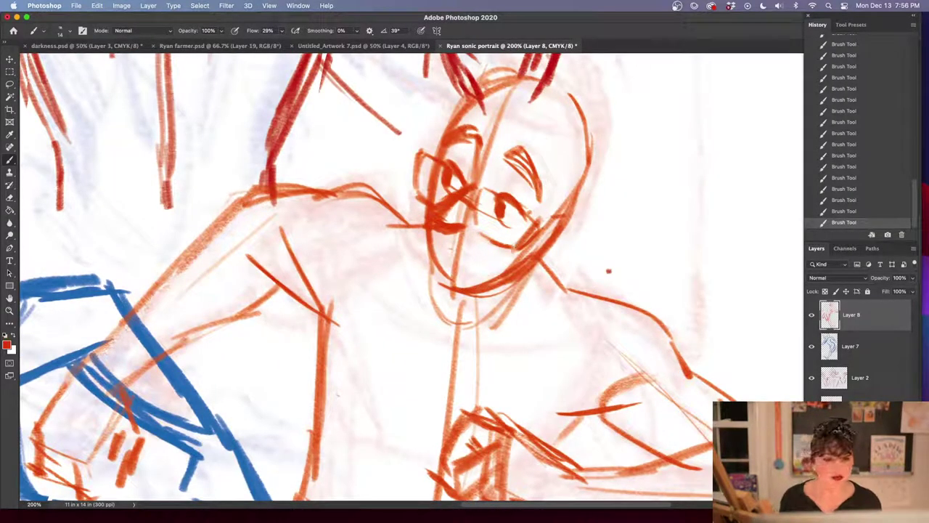
{"action": "key", "text": "shift+Tab"}
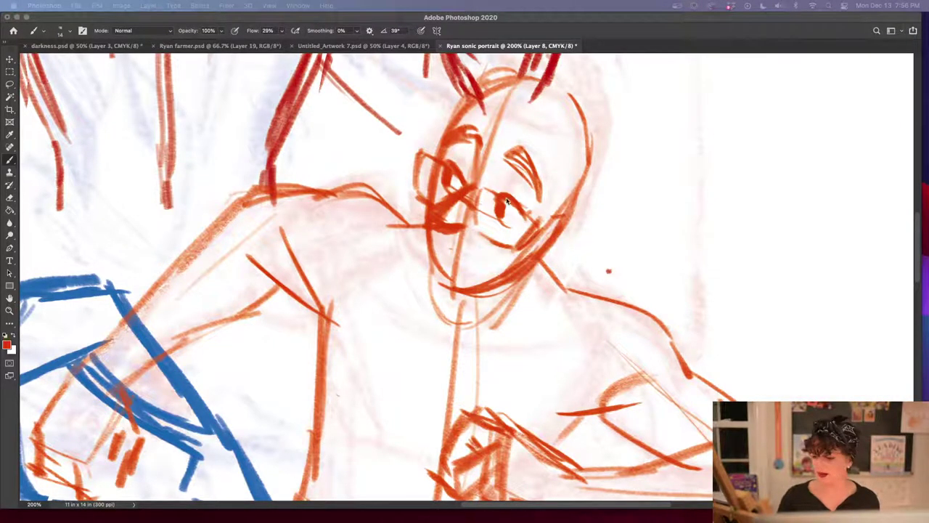
{"action": "key", "text": "shift+Tab"}
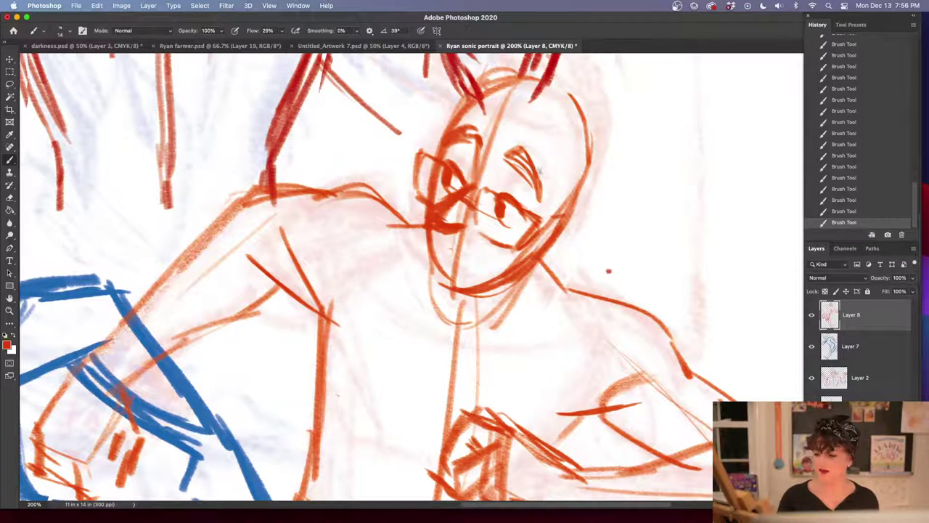
Sketch a moustache beneath the nose, one wing extending past the face edge and the other across the cheek
{"action": "left_click_drag", "start_coordinate": [426, 229], "coordinate": [396, 242]}
{"action": "left_click_drag", "start_coordinate": [403, 209], "coordinate": [398, 233]}
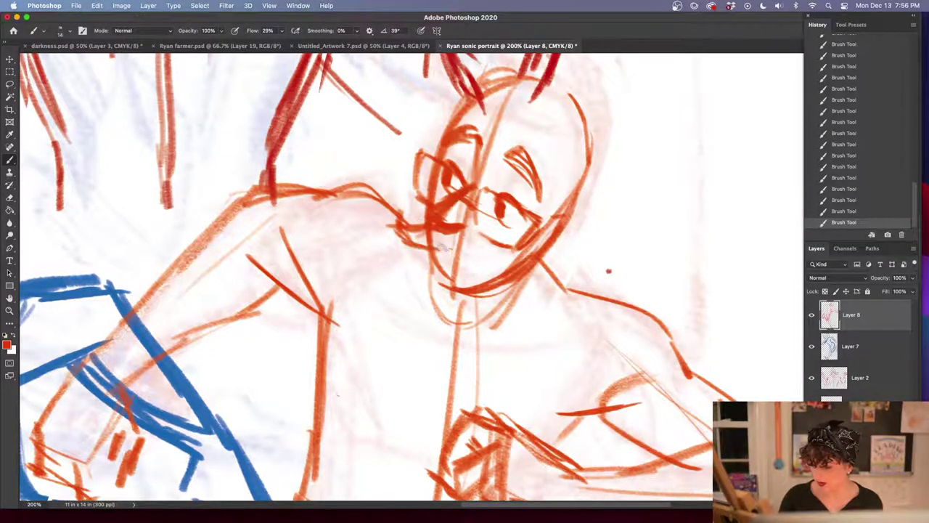
{"action": "mouse_move", "coordinate": [448, 251]}
{"action": "left_mouse_down"}
{"action": "mouse_move", "coordinate": [421, 244]}
{"action": "mouse_move", "coordinate": [488, 268]}
{"action": "left_mouse_up"}
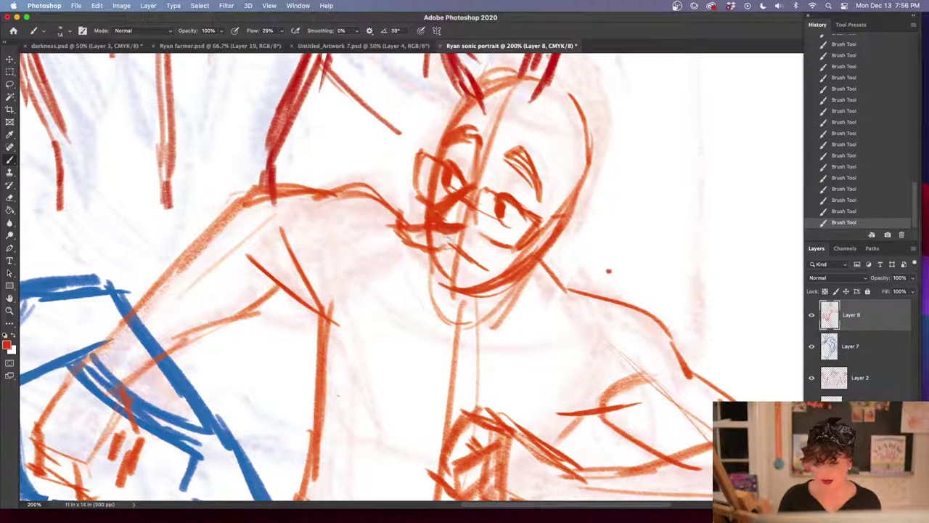
{"action": "left_click_drag", "start_coordinate": [425, 231], "coordinate": [395, 251]}
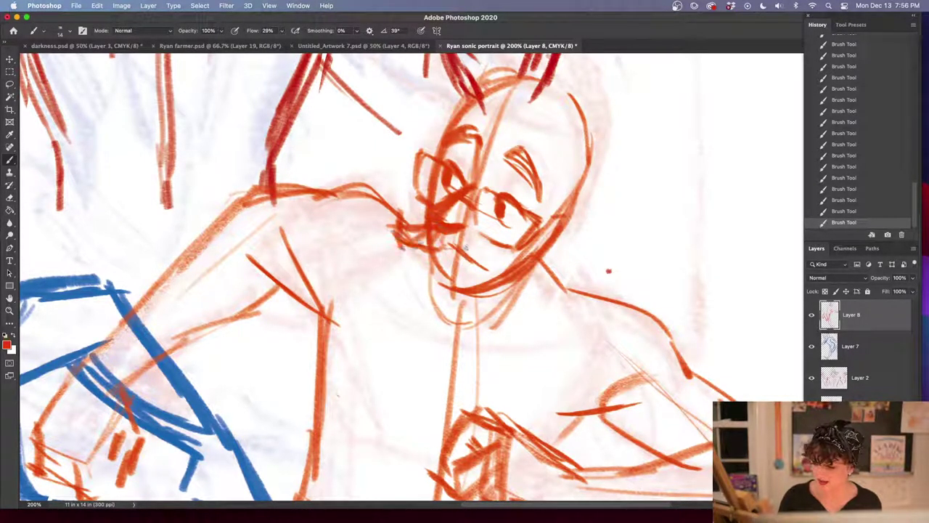
{"action": "mouse_move", "coordinate": [476, 240]}
{"action": "left_mouse_down"}
{"action": "mouse_move", "coordinate": [436, 251]}
{"action": "mouse_move", "coordinate": [501, 273]}
{"action": "mouse_move", "coordinate": [501, 284]}
{"action": "left_mouse_up"}
{"action": "mouse_move", "coordinate": [456, 251]}
{"action": "left_mouse_down"}
{"action": "mouse_move", "coordinate": [491, 279]}
{"action": "mouse_move", "coordinate": [480, 278]}
{"action": "left_mouse_up"}
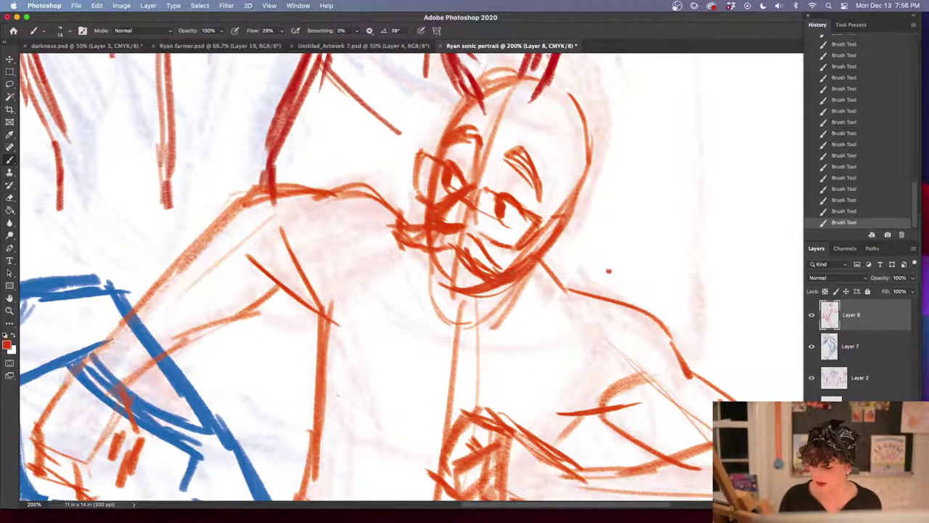
Curl the end of the moustache, thicken the beard line around the jaw and chin, and darken the face's far edge
{"action": "left_click_drag", "start_coordinate": [521, 256], "coordinate": [509, 274]}
{"action": "left_click_drag", "start_coordinate": [500, 253], "coordinate": [517, 261]}
{"action": "left_click_drag", "start_coordinate": [403, 229], "coordinate": [416, 236]}
{"action": "left_click_drag", "start_coordinate": [403, 215], "coordinate": [418, 206]}
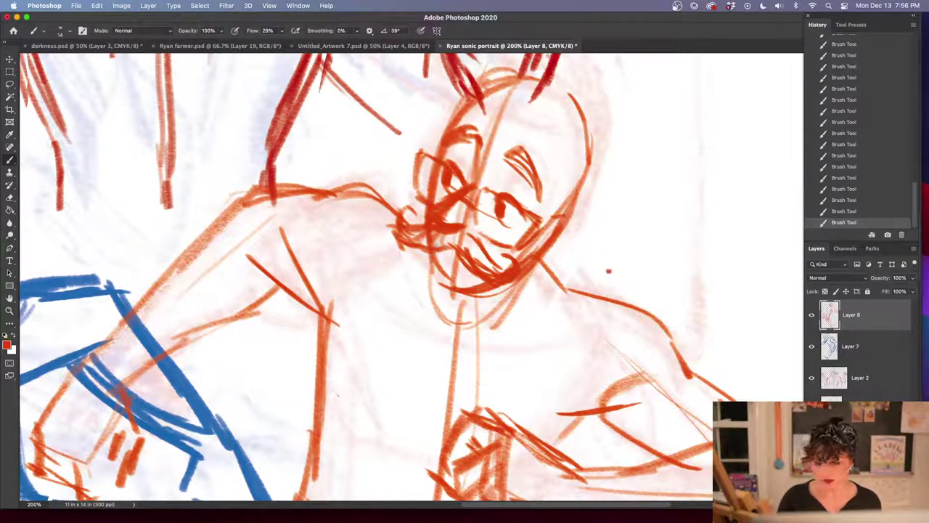
{"action": "mouse_move", "coordinate": [431, 245]}
{"action": "left_mouse_down"}
{"action": "mouse_move", "coordinate": [435, 276]}
{"action": "mouse_move", "coordinate": [463, 294]}
{"action": "mouse_move", "coordinate": [442, 282]}
{"action": "mouse_move", "coordinate": [549, 264]}
{"action": "mouse_move", "coordinate": [566, 222]}
{"action": "left_mouse_up"}
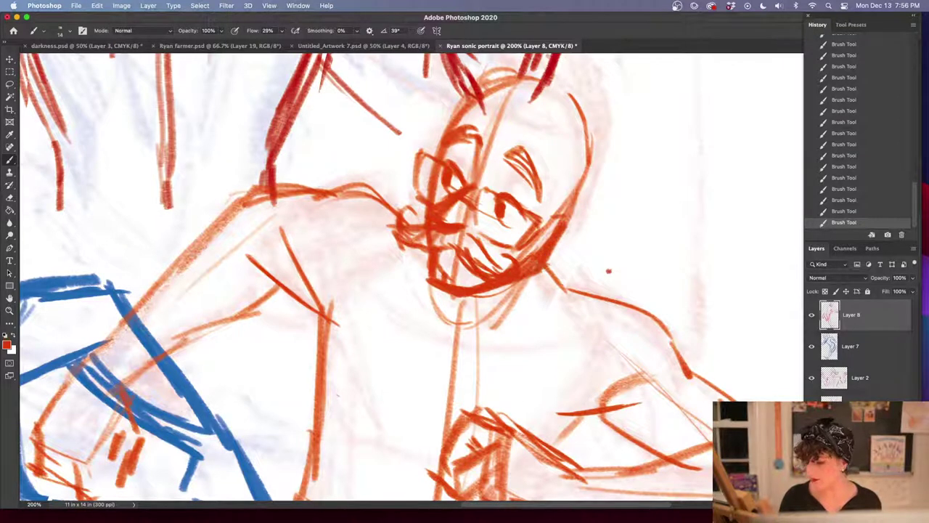
{"action": "left_click_drag", "start_coordinate": [428, 164], "coordinate": [434, 204]}
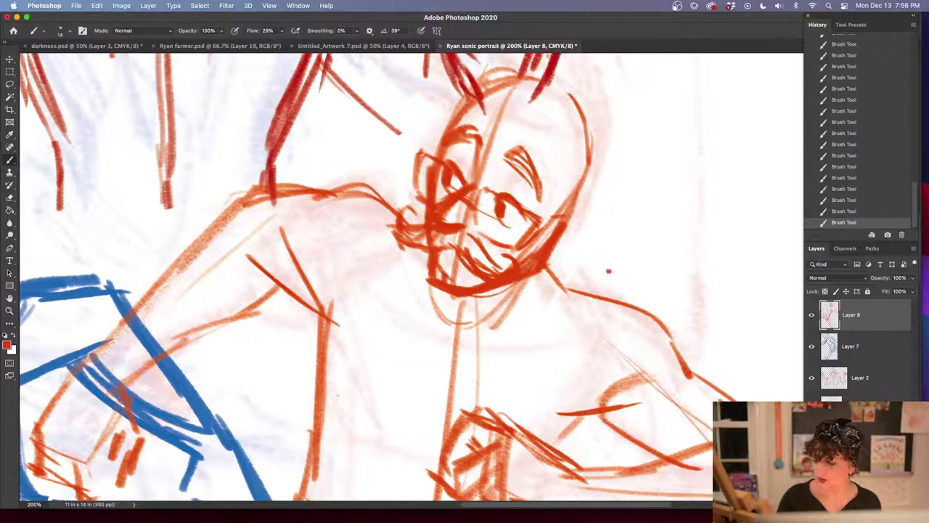
Sketch the hairline across the forehead and temple and draw the ear at the side of the orange-red figure's head
{"action": "key", "text": "super+minus"}
{"action": "left_click_drag", "start_coordinate": [581, 312], "coordinate": [600, 286]}
{"action": "key", "text": "super+plus"}
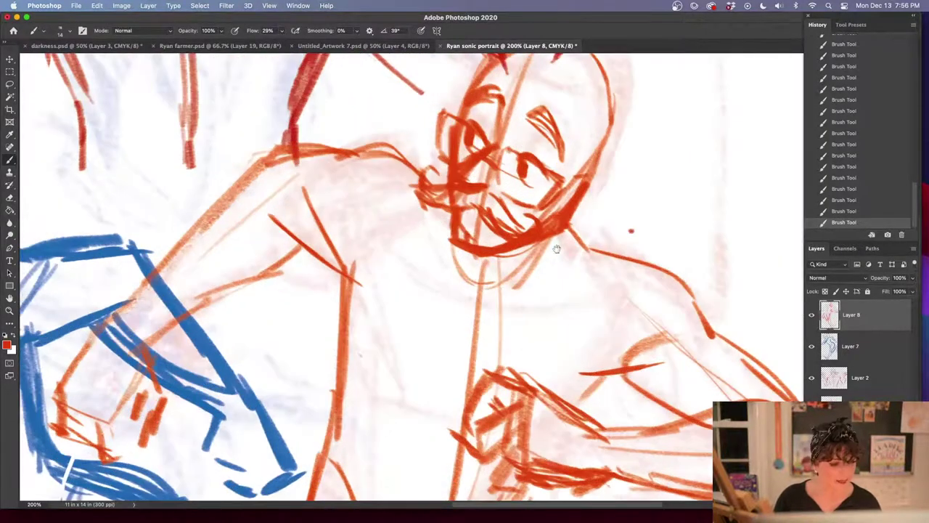
{"action": "left_click_drag", "start_coordinate": [531, 192], "coordinate": [502, 351]}
{"action": "mouse_move", "coordinate": [440, 241]}
{"action": "left_mouse_down"}
{"action": "mouse_move", "coordinate": [430, 274]}
{"action": "mouse_move", "coordinate": [447, 234]}
{"action": "mouse_move", "coordinate": [508, 196]}
{"action": "mouse_move", "coordinate": [521, 231]}
{"action": "mouse_move", "coordinate": [534, 234]}
{"action": "mouse_move", "coordinate": [562, 282]}
{"action": "left_mouse_up"}
{"action": "left_click_drag", "start_coordinate": [554, 243], "coordinate": [567, 284]}
{"action": "mouse_move", "coordinate": [552, 257]}
{"action": "left_mouse_down"}
{"action": "mouse_move", "coordinate": [562, 295]}
{"action": "mouse_move", "coordinate": [543, 359]}
{"action": "left_mouse_up"}
{"action": "mouse_move", "coordinate": [569, 312]}
{"action": "left_mouse_down"}
{"action": "mouse_move", "coordinate": [546, 370]}
{"action": "mouse_move", "coordinate": [564, 343]}
{"action": "left_mouse_up"}
{"action": "key", "text": "super+minus"}
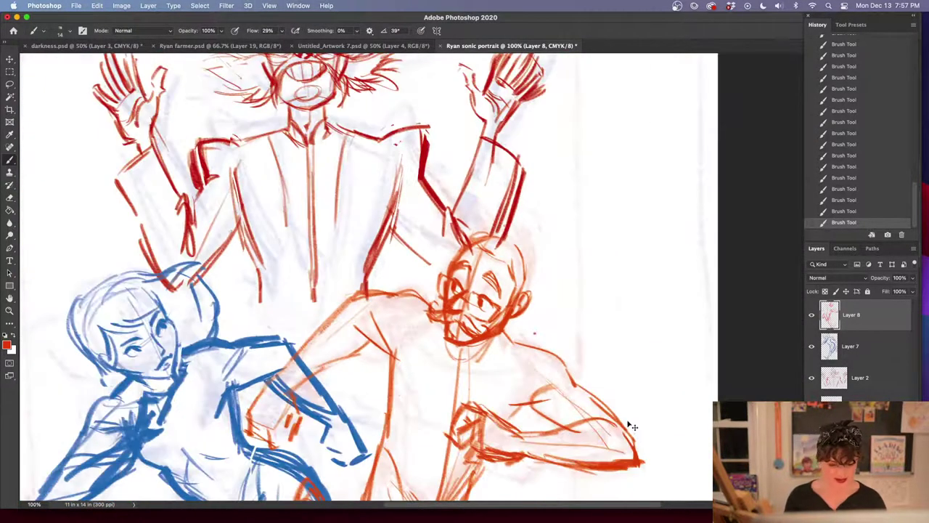
{"action": "key", "text": "super+plus"}
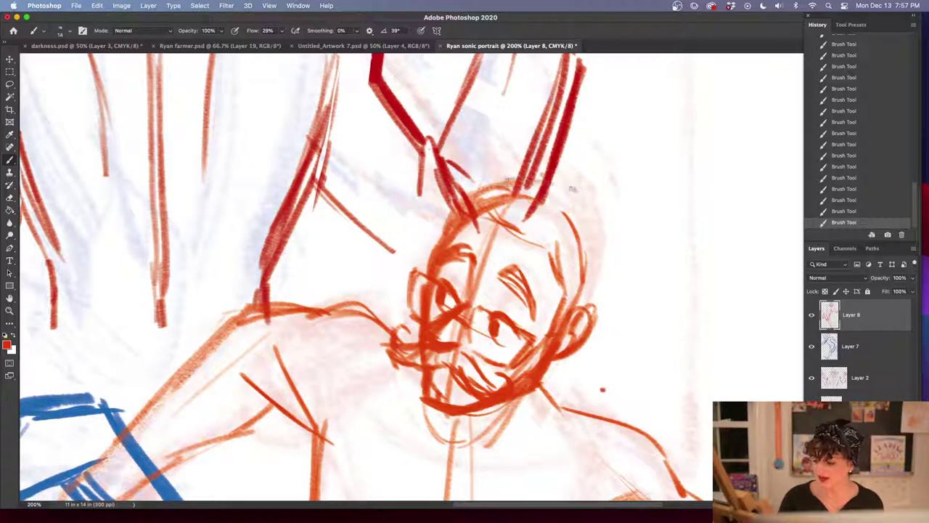
Sketch the hair's outer contour over the crown and behind the ear, with a curl at the forehead
{"action": "left_click_drag", "start_coordinate": [607, 241], "coordinate": [591, 335]}
{"action": "left_click_drag", "start_coordinate": [614, 263], "coordinate": [587, 324]}
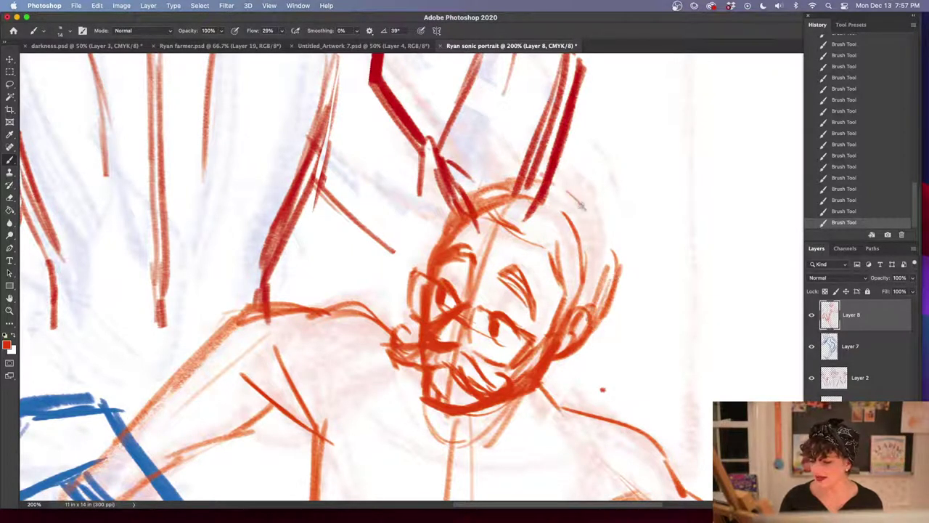
{"action": "mouse_move", "coordinate": [565, 217]}
{"action": "left_mouse_down"}
{"action": "mouse_move", "coordinate": [550, 248]}
{"action": "mouse_move", "coordinate": [521, 244]}
{"action": "mouse_move", "coordinate": [537, 259]}
{"action": "mouse_move", "coordinate": [484, 233]}
{"action": "mouse_move", "coordinate": [503, 239]}
{"action": "left_mouse_up"}
{"action": "left_click_drag", "start_coordinate": [484, 207], "coordinate": [506, 223]}
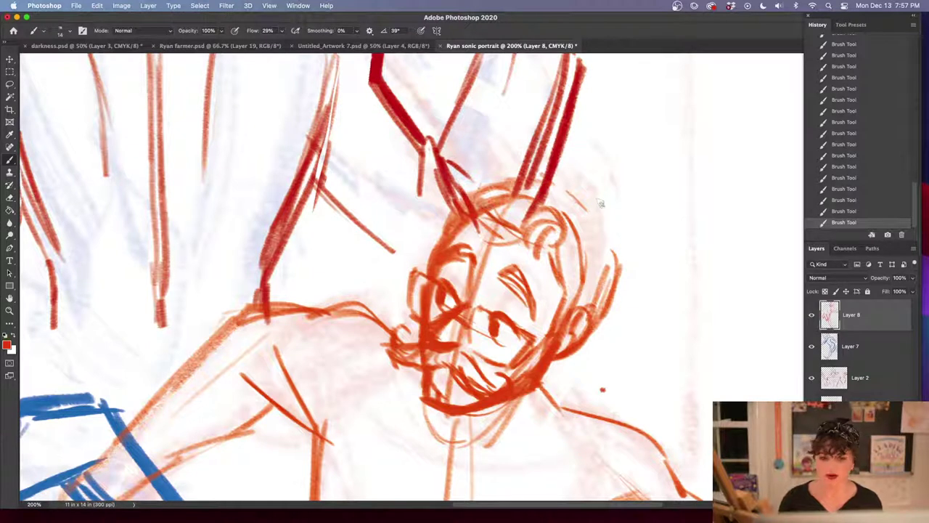
{"action": "left_click_drag", "start_coordinate": [601, 204], "coordinate": [618, 250]}
{"action": "mouse_move", "coordinate": [552, 180]}
{"action": "left_mouse_down"}
{"action": "mouse_move", "coordinate": [617, 243]}
{"action": "mouse_move", "coordinate": [445, 211]}
{"action": "mouse_move", "coordinate": [434, 246]}
{"action": "mouse_move", "coordinate": [422, 240]}
{"action": "left_mouse_up"}
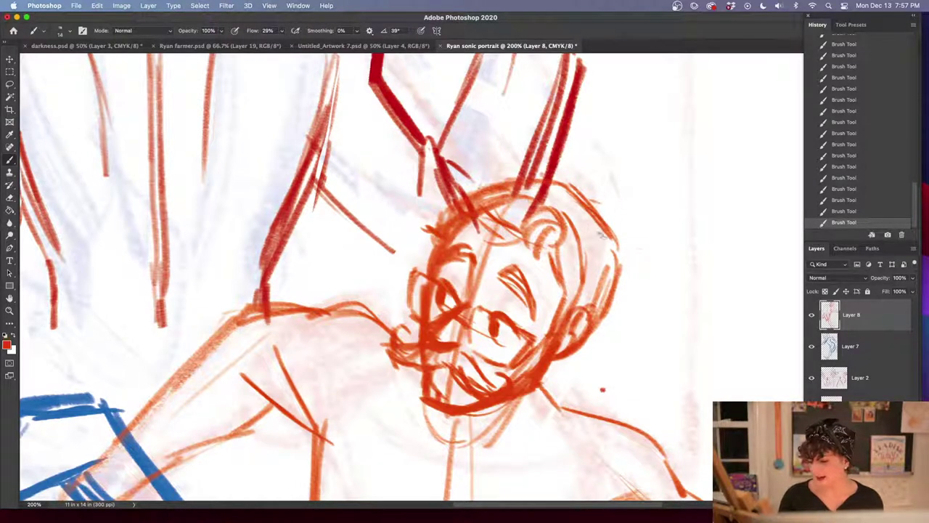
{"action": "left_click_drag", "start_coordinate": [607, 233], "coordinate": [587, 312]}
{"action": "left_click_drag", "start_coordinate": [615, 245], "coordinate": [589, 321]}
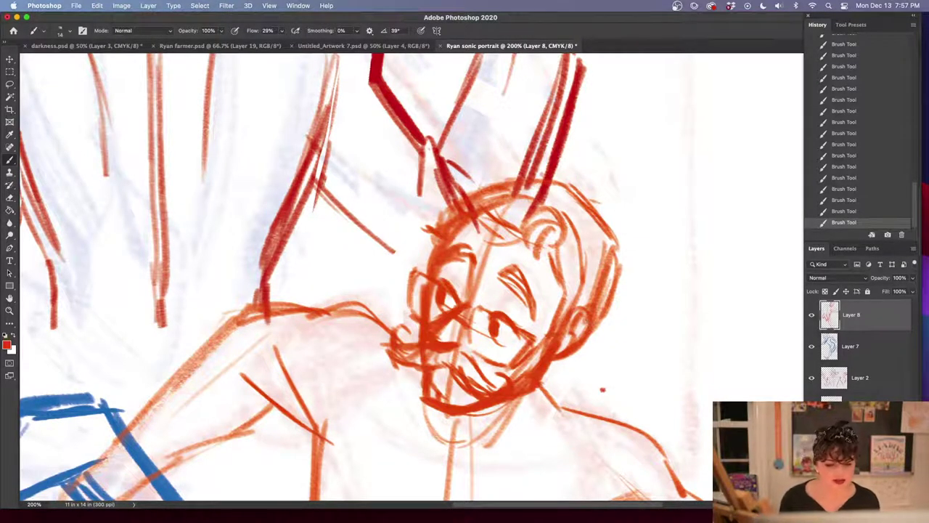
Fill out the hair with loose curls from the forehead over the crown to the nape and thicken both eyebrows
{"action": "key", "text": "shift+Tab"}
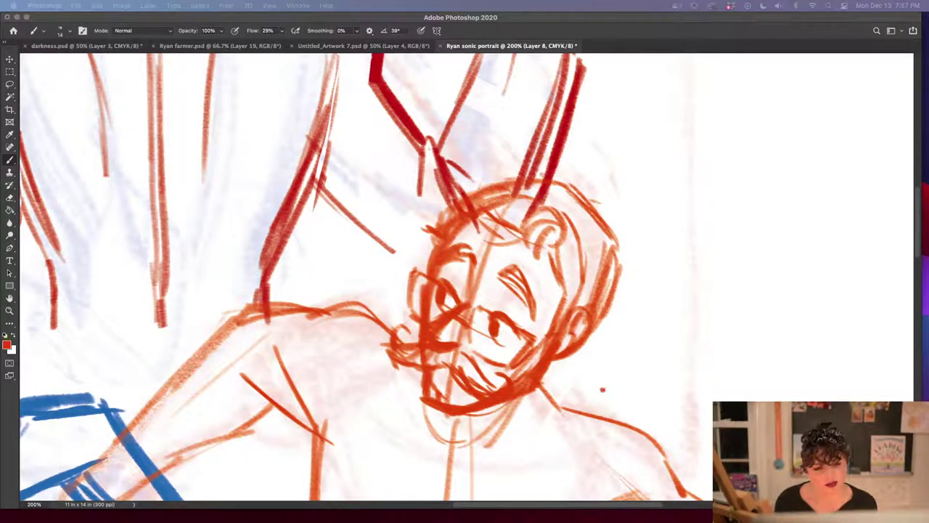
{"action": "key", "text": "shift+Tab"}
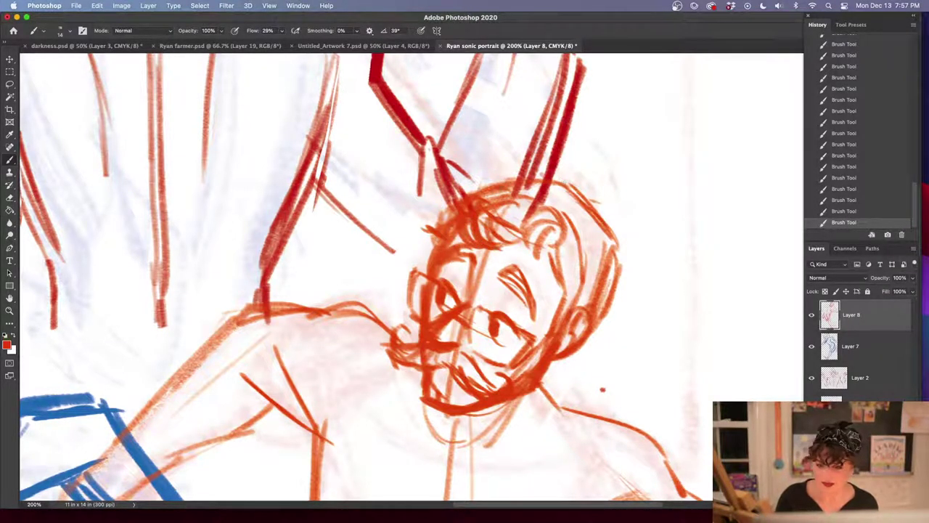
{"action": "mouse_move", "coordinate": [575, 190]}
{"action": "left_mouse_down"}
{"action": "mouse_move", "coordinate": [538, 168]}
{"action": "mouse_move", "coordinate": [508, 195]}
{"action": "mouse_move", "coordinate": [501, 182]}
{"action": "left_mouse_up"}
{"action": "mouse_move", "coordinate": [485, 157]}
{"action": "left_mouse_down"}
{"action": "mouse_move", "coordinate": [497, 184]}
{"action": "mouse_move", "coordinate": [446, 207]}
{"action": "mouse_move", "coordinate": [424, 258]}
{"action": "mouse_move", "coordinate": [421, 239]}
{"action": "left_mouse_up"}
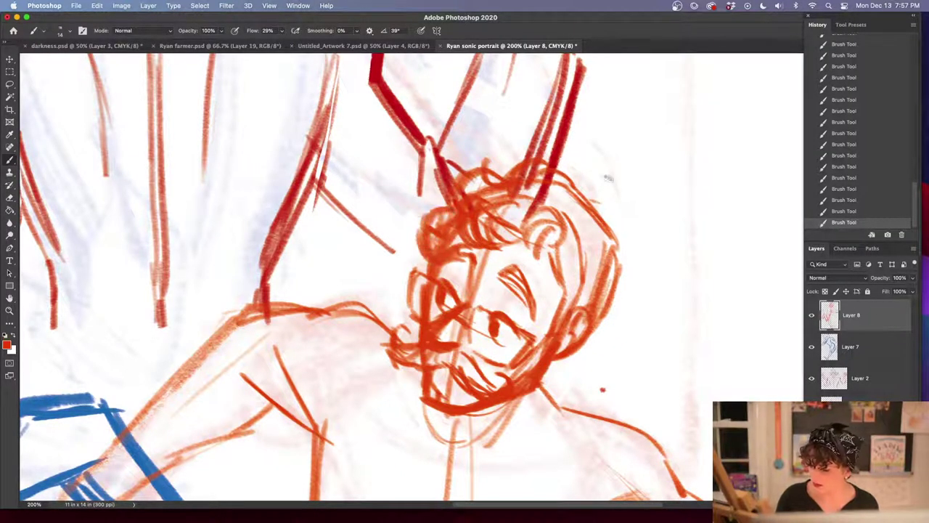
{"action": "mouse_move", "coordinate": [609, 177]}
{"action": "left_mouse_down"}
{"action": "mouse_move", "coordinate": [622, 234]}
{"action": "mouse_move", "coordinate": [619, 296]}
{"action": "mouse_move", "coordinate": [622, 243]}
{"action": "mouse_move", "coordinate": [628, 290]}
{"action": "mouse_move", "coordinate": [579, 347]}
{"action": "left_mouse_up"}
{"action": "left_click_drag", "start_coordinate": [444, 203], "coordinate": [418, 262]}
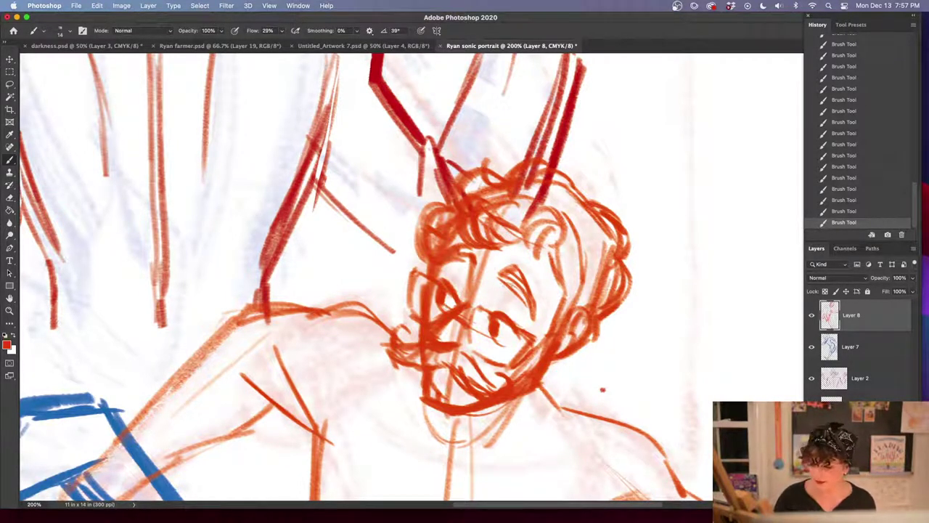
{"action": "mouse_move", "coordinate": [526, 280]}
{"action": "left_mouse_down"}
{"action": "mouse_move", "coordinate": [501, 308]}
{"action": "mouse_move", "coordinate": [536, 335]}
{"action": "left_mouse_up"}
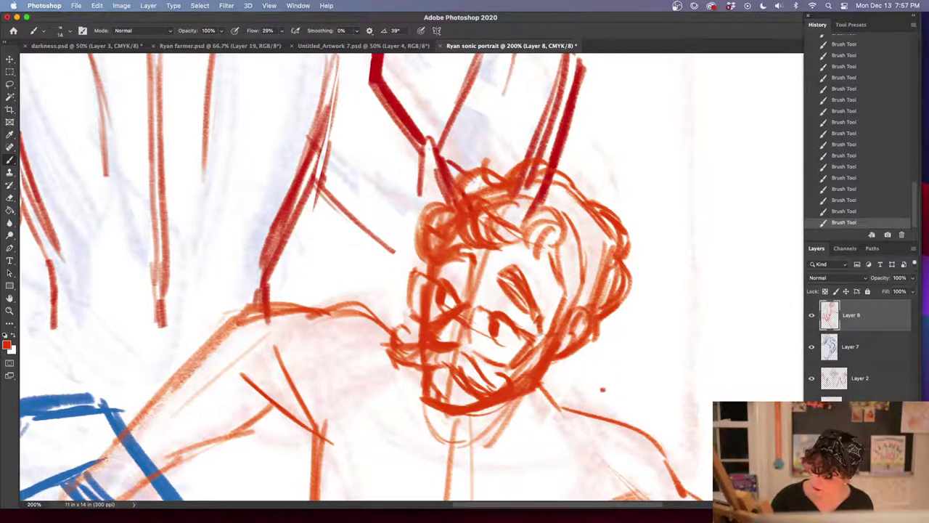
{"action": "left_click_drag", "start_coordinate": [469, 257], "coordinate": [437, 277]}
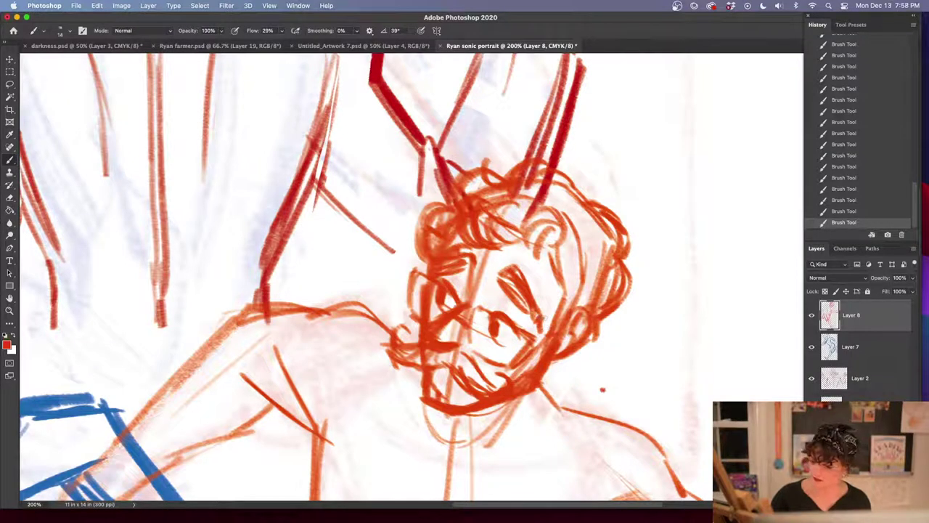
Lasso the eye nearer the ear, scale it to 93.80%, nudge it slightly up toward the eyebrow, and clear the selection
{"action": "key", "text": "e"}
{"action": "scroll", "coordinate": [649, 326], "scroll_direction": "down", "scroll_amount": 2}
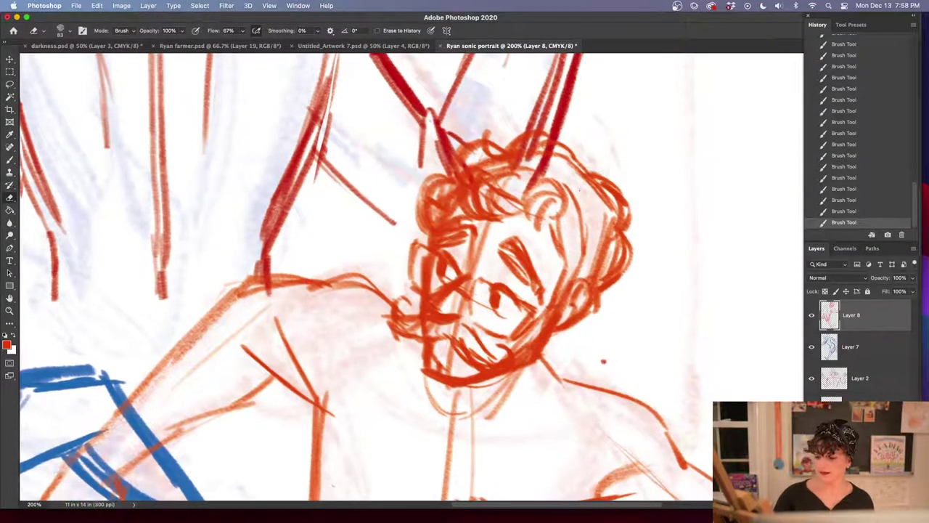
{"action": "key", "text": "l"}
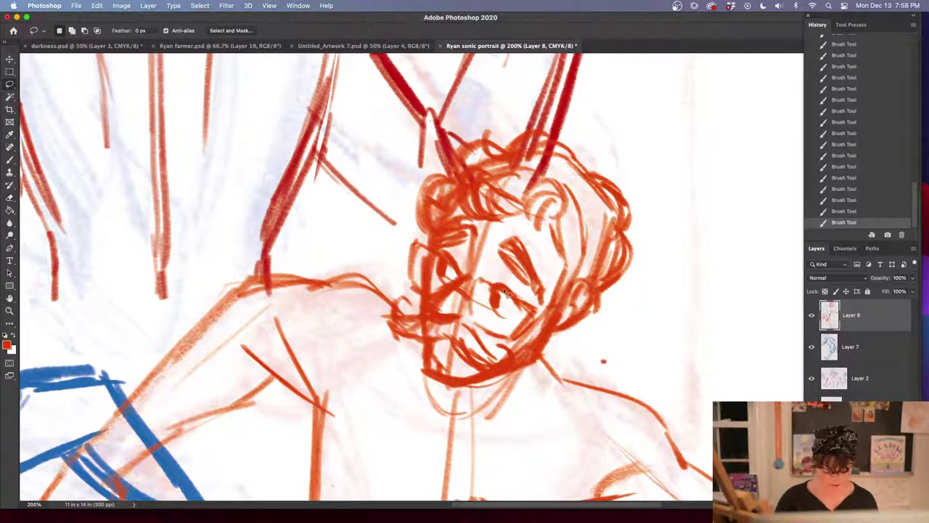
{"action": "mouse_move", "coordinate": [500, 276]}
{"action": "left_mouse_down"}
{"action": "mouse_move", "coordinate": [497, 320]}
{"action": "mouse_move", "coordinate": [520, 311]}
{"action": "mouse_move", "coordinate": [518, 321]}
{"action": "left_mouse_up"}
{"action": "key", "text": "ctrl+t"}
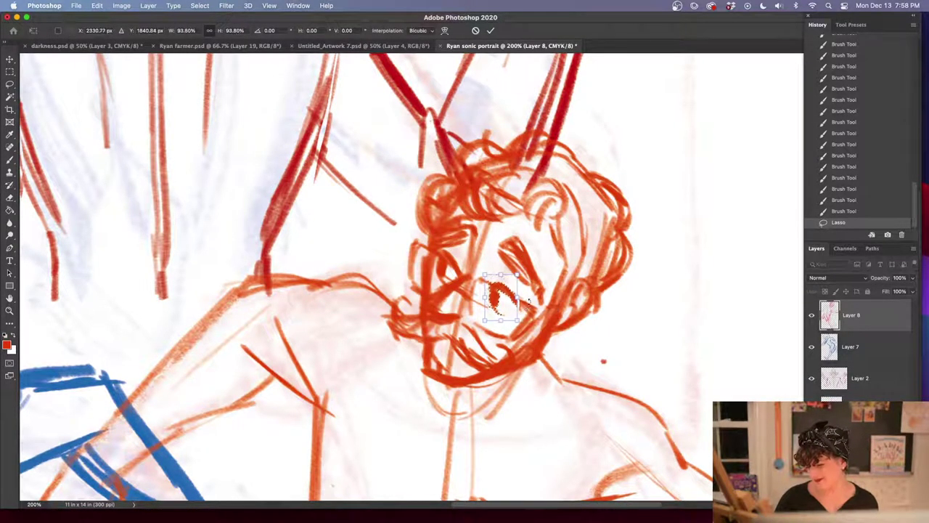
{"action": "key", "text": "Up"}
{"action": "key", "text": "Up"}
{"action": "key", "text": "Up"}
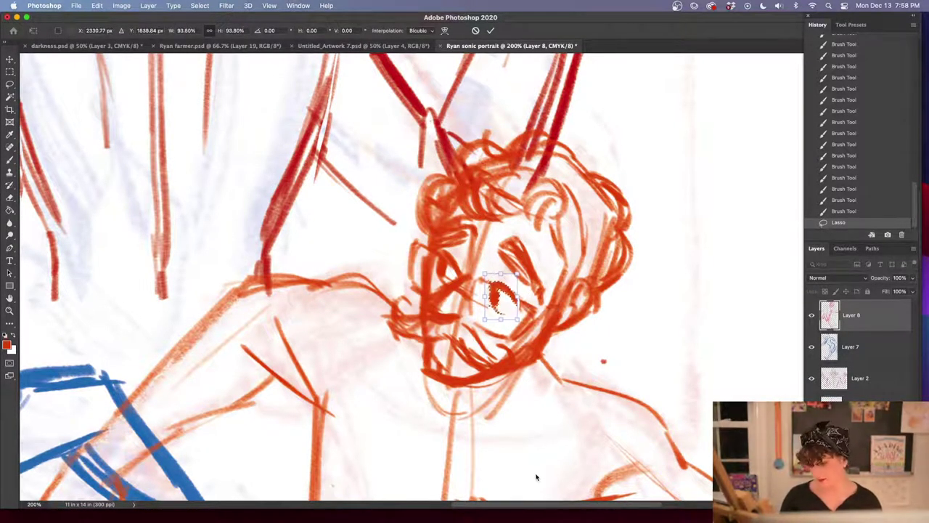
{"action": "key", "text": "Right"}
{"action": "key", "text": "Right"}
{"action": "key", "text": "Right"}
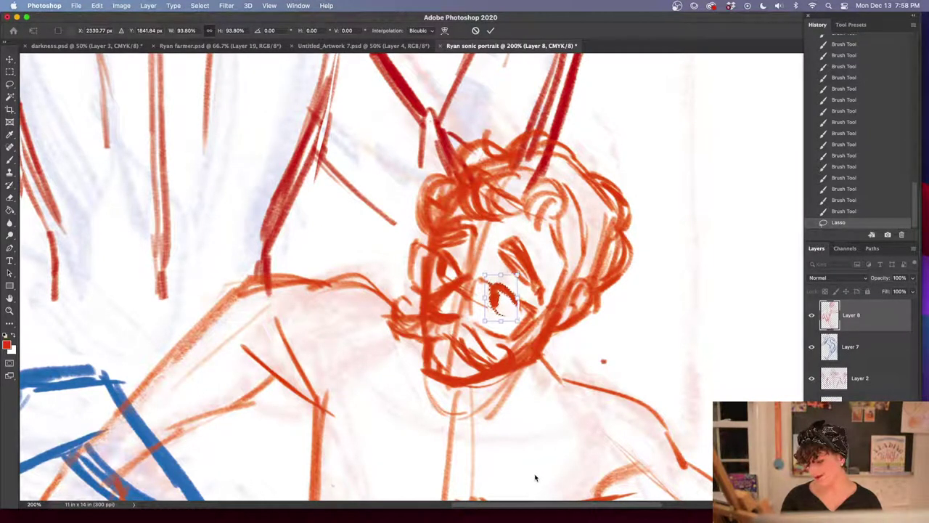
{"action": "key", "text": "Up"}
{"action": "key", "text": "Up"}
{"action": "key", "text": "Up"}
{"action": "key", "text": "Up"}
{"action": "key", "text": "Up"}
{"action": "key", "text": "Up"}
{"action": "key", "text": "Up"}
{"action": "key", "text": "Up"}
{"action": "key", "text": "Up"}
{"action": "key", "text": "Up"}
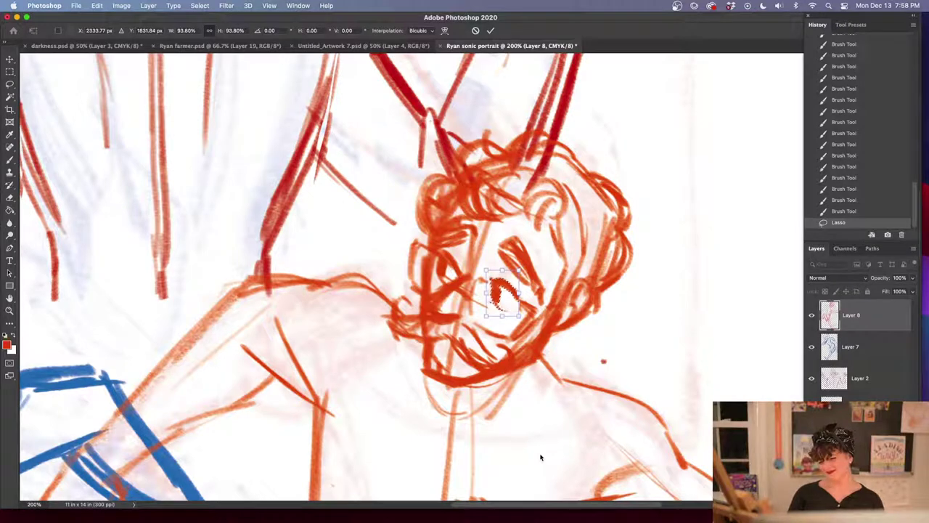
{"action": "key", "text": "Return"}
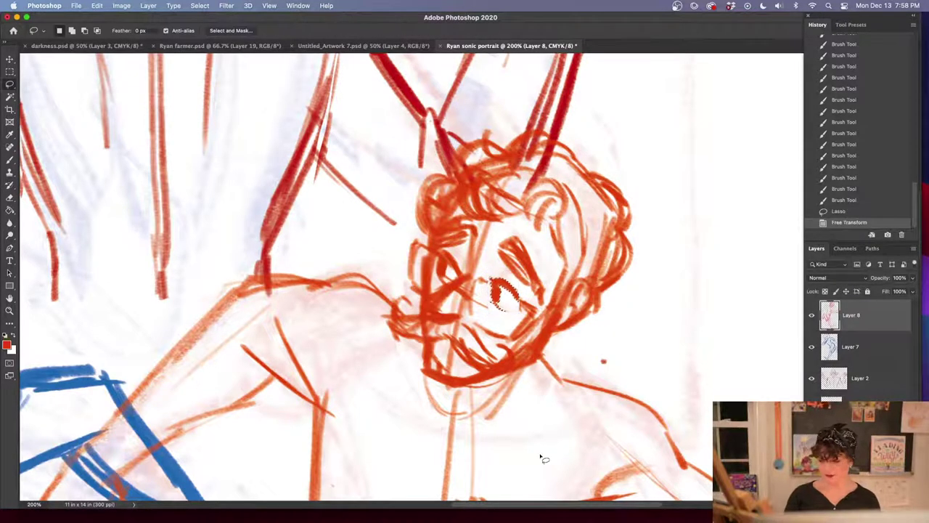
{"action": "key", "text": "super+d"}
{"action": "key", "text": "super+minus"}
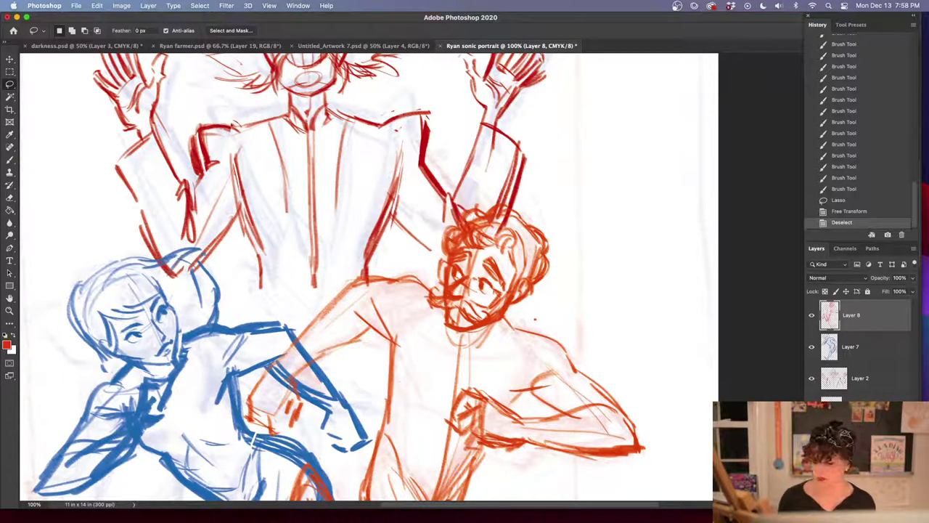
Erase the moustache curl extending past the face edge and redraw that wing shorter and darker beside the cheek
{"action": "key", "text": "super+plus"}
{"action": "key", "text": "e"}
{"action": "left_click_drag", "start_coordinate": [388, 307], "coordinate": [401, 328]}
{"action": "left_click_drag", "start_coordinate": [398, 307], "coordinate": [406, 330]}
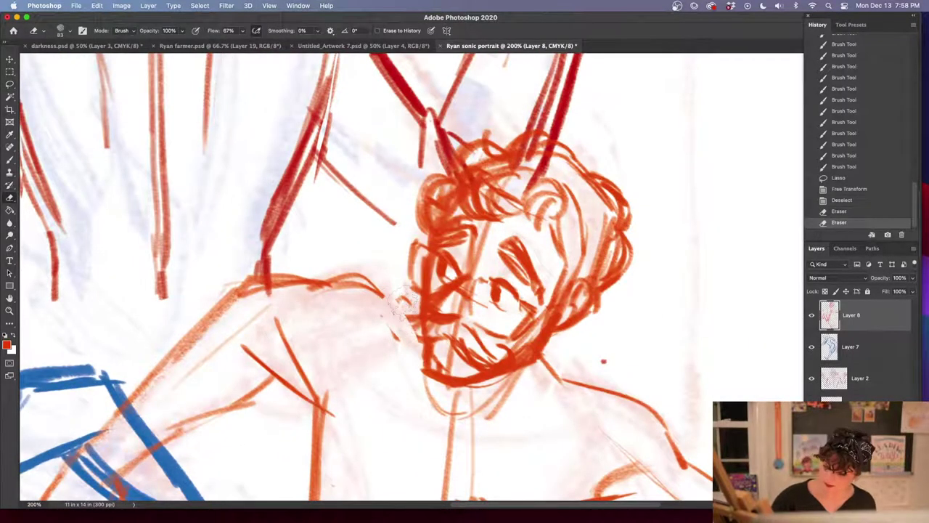
{"action": "key", "text": "b"}
{"action": "mouse_move", "coordinate": [399, 297]}
{"action": "left_mouse_down"}
{"action": "mouse_move", "coordinate": [421, 336]}
{"action": "mouse_move", "coordinate": [413, 325]}
{"action": "left_mouse_up"}
{"action": "left_click_drag", "start_coordinate": [406, 295], "coordinate": [420, 314]}
{"action": "left_click_drag", "start_coordinate": [485, 353], "coordinate": [509, 366]}
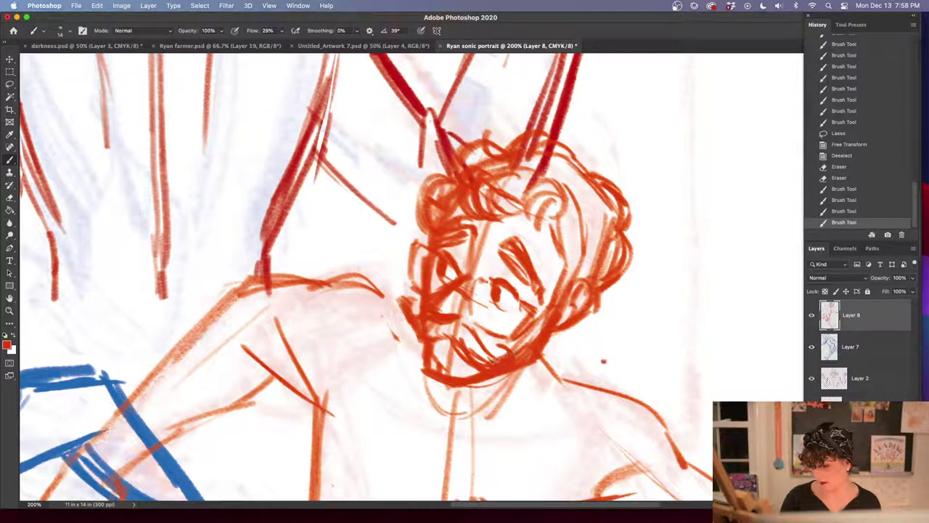
Redraw the shoulder line from the moustache tip across the top of the raised shoulder with darker strokes
{"action": "left_click_drag", "start_coordinate": [374, 287], "coordinate": [402, 322]}
{"action": "mouse_move", "coordinate": [394, 305]}
{"action": "left_mouse_down"}
{"action": "mouse_move", "coordinate": [414, 330]}
{"action": "mouse_move", "coordinate": [402, 311]}
{"action": "left_mouse_up"}
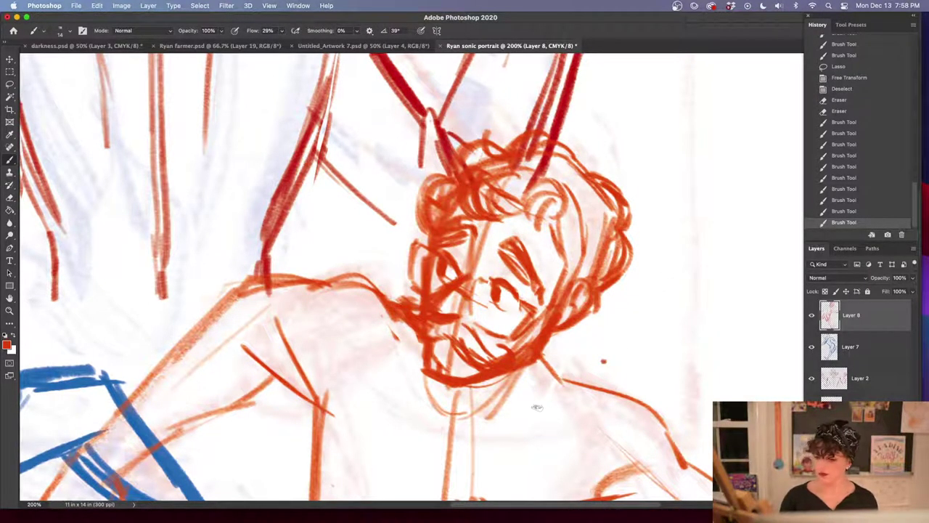
{"action": "left_click_drag", "start_coordinate": [392, 315], "coordinate": [341, 279]}
{"action": "left_click_drag", "start_coordinate": [344, 279], "coordinate": [271, 281]}
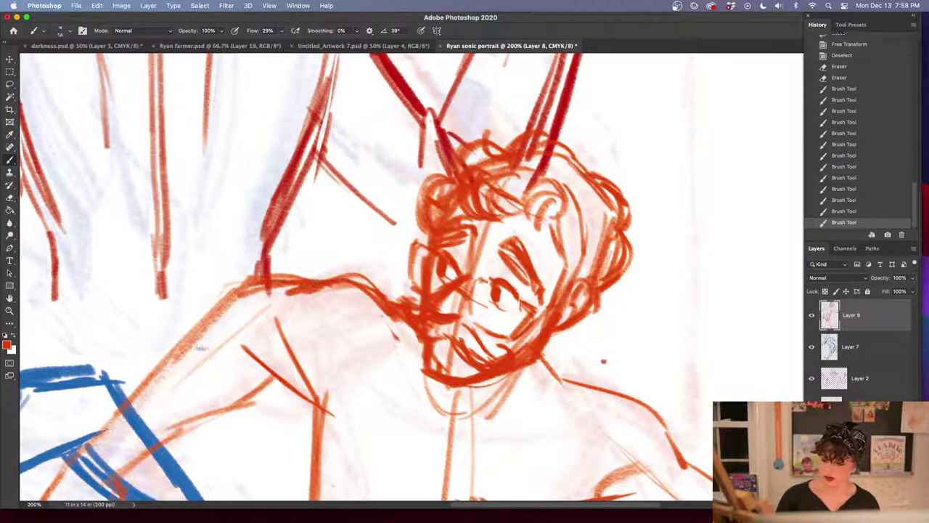
Add a dark neckline stroke below the beard and thicken the contour of the raised shoulder and upper arm
{"action": "key", "text": "super+minus"}
{"action": "key", "text": "super+minus"}
{"action": "key", "text": "super+minus"}
{"action": "key", "text": "super+minus"}
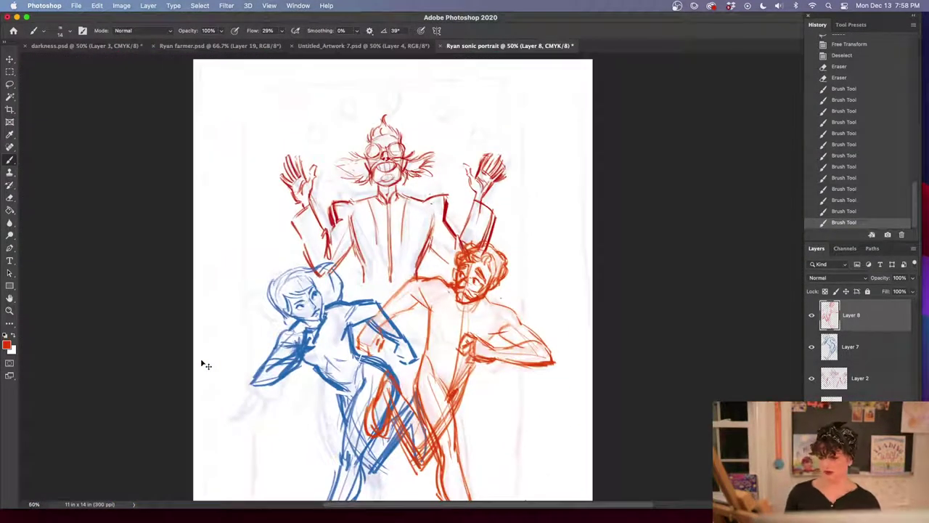
{"action": "key", "text": "super+plus"}
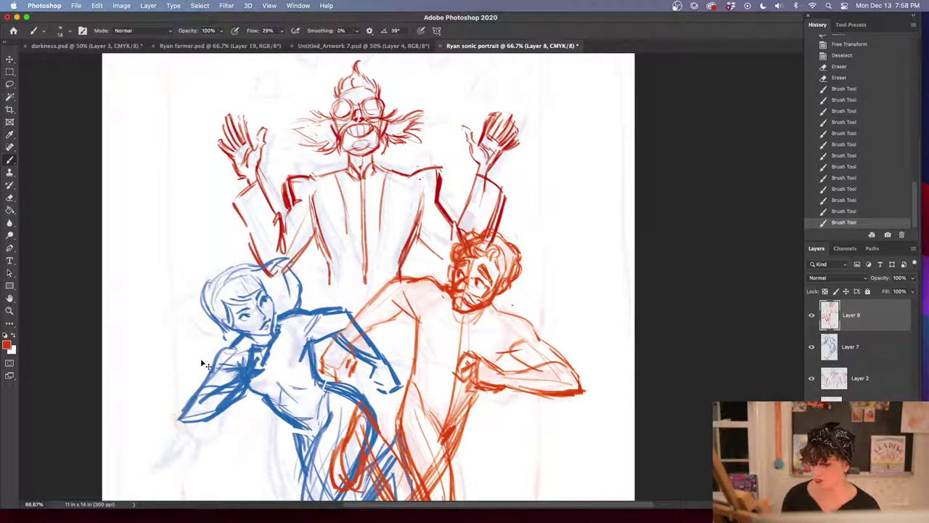
{"action": "key", "text": "super+plus"}
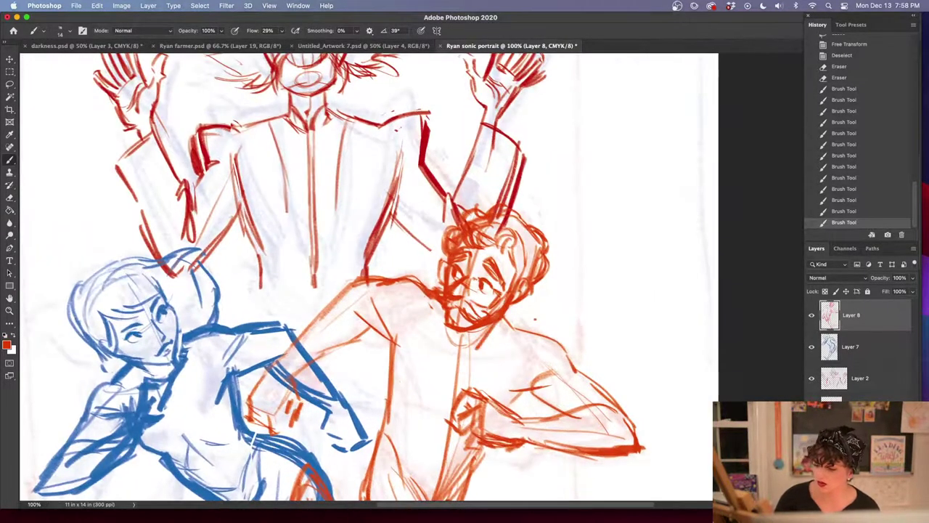
{"action": "mouse_move", "coordinate": [429, 301]}
{"action": "left_mouse_down"}
{"action": "mouse_move", "coordinate": [461, 347]}
{"action": "mouse_move", "coordinate": [511, 338]}
{"action": "left_mouse_up"}
{"action": "mouse_move", "coordinate": [431, 301]}
{"action": "left_mouse_down"}
{"action": "mouse_move", "coordinate": [389, 277]}
{"action": "mouse_move", "coordinate": [342, 284]}
{"action": "mouse_move", "coordinate": [302, 332]}
{"action": "left_mouse_up"}
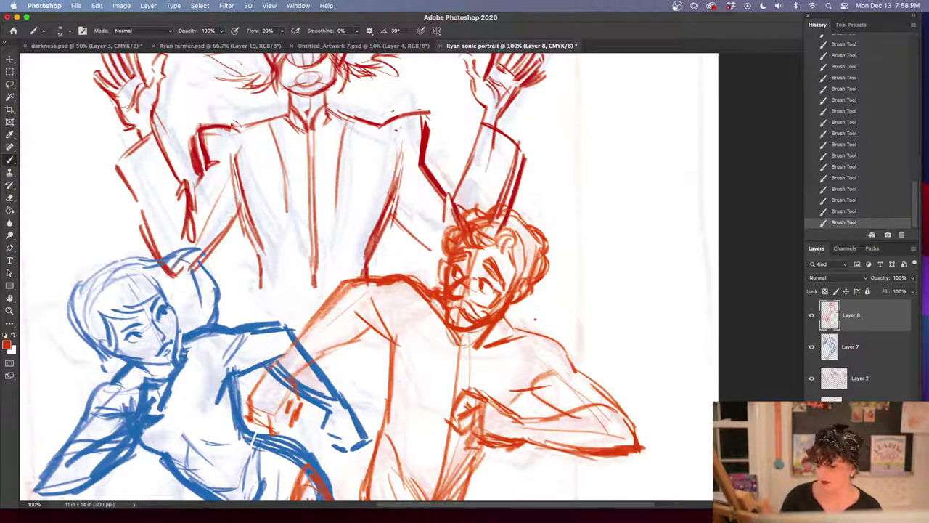
Lasso the orange-red arm overlapping the blue figure, shift it slightly down and away from the shoulder, and clear the selection
{"action": "mouse_move", "coordinate": [408, 282]}
{"action": "left_mouse_down"}
{"action": "mouse_move", "coordinate": [373, 298]}
{"action": "mouse_move", "coordinate": [430, 169]}
{"action": "mouse_move", "coordinate": [464, 140]}
{"action": "mouse_move", "coordinate": [491, 184]}
{"action": "mouse_move", "coordinate": [335, 305]}
{"action": "mouse_move", "coordinate": [430, 112]}
{"action": "left_mouse_up"}
{"action": "key", "text": "l"}
{"action": "left_click_drag", "start_coordinate": [461, 187], "coordinate": [449, 197]}
{"action": "key", "text": "super+d"}
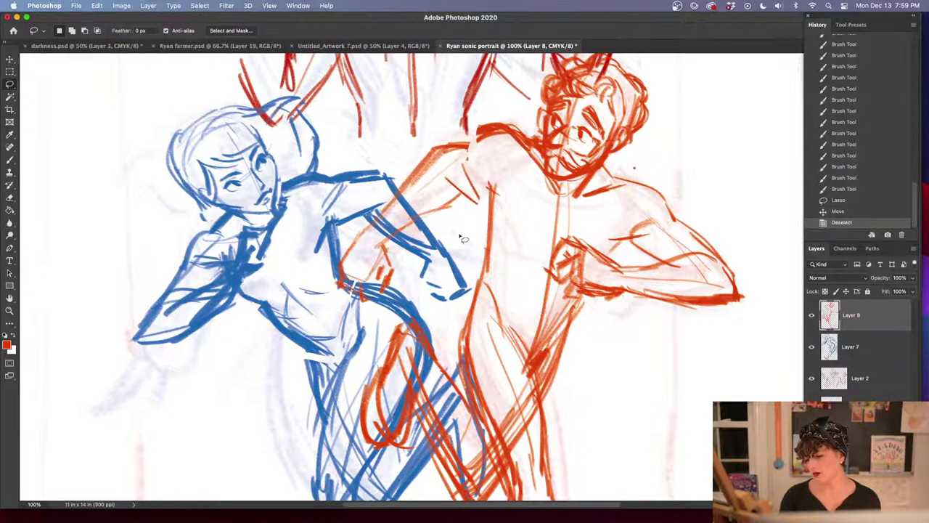
{"action": "left_click", "coordinate": [848, 210]}
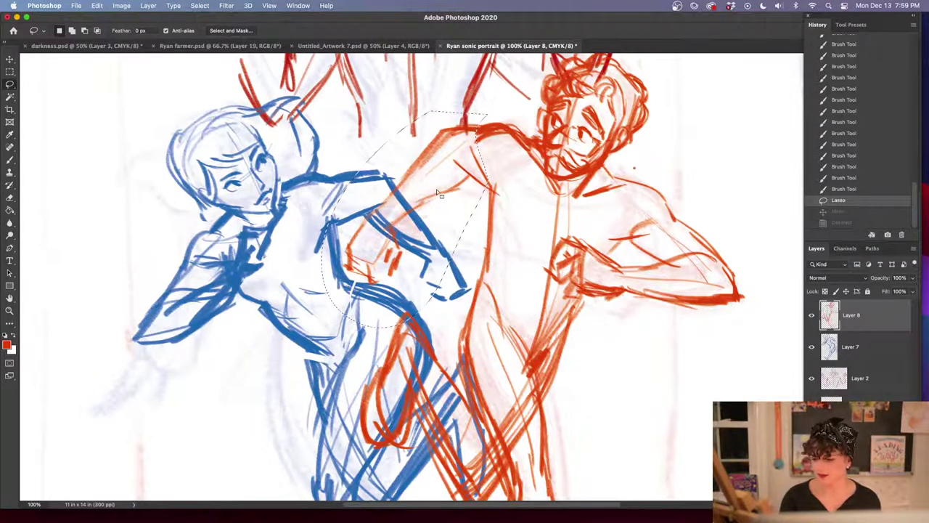
{"action": "left_click_drag", "start_coordinate": [441, 190], "coordinate": [436, 199]}
{"action": "key", "text": "ctrl+d"}
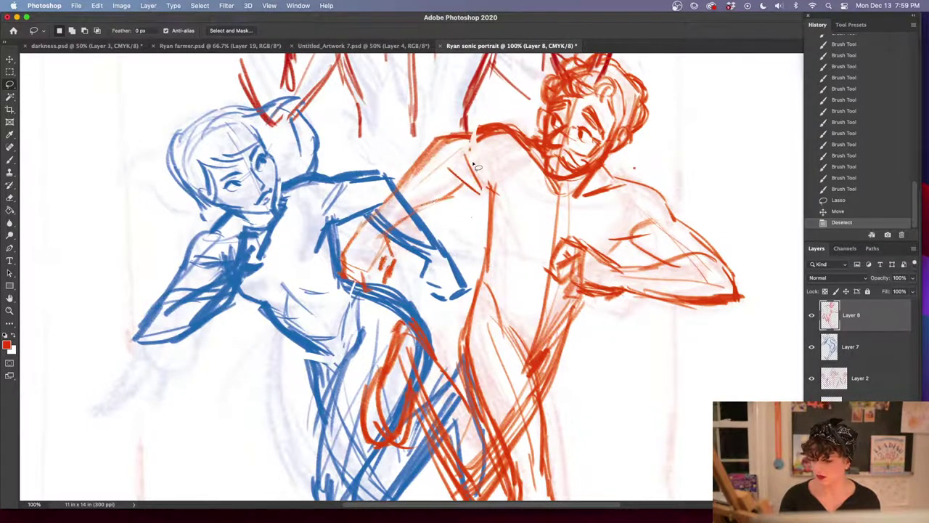
Erase and thin the heavy contour on top of the raised shoulder where the shifted arm meets the torso
{"action": "key", "text": "e"}
{"action": "left_click_drag", "start_coordinate": [516, 125], "coordinate": [413, 138]}
{"action": "left_click_drag", "start_coordinate": [477, 124], "coordinate": [404, 148]}
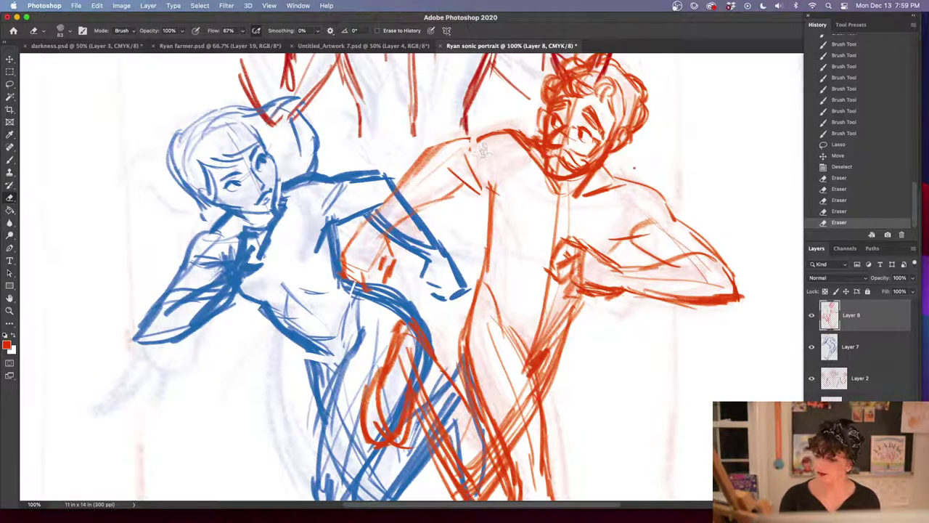
Reconnect the raised arm to the shoulder with orange-red strokes and fill in a dark shadow under the armpit
{"action": "key", "text": "b"}
{"action": "mouse_move", "coordinate": [479, 142]}
{"action": "left_mouse_down"}
{"action": "mouse_move", "coordinate": [430, 146]}
{"action": "mouse_move", "coordinate": [487, 184]}
{"action": "left_mouse_up"}
{"action": "left_click_drag", "start_coordinate": [445, 178], "coordinate": [491, 193]}
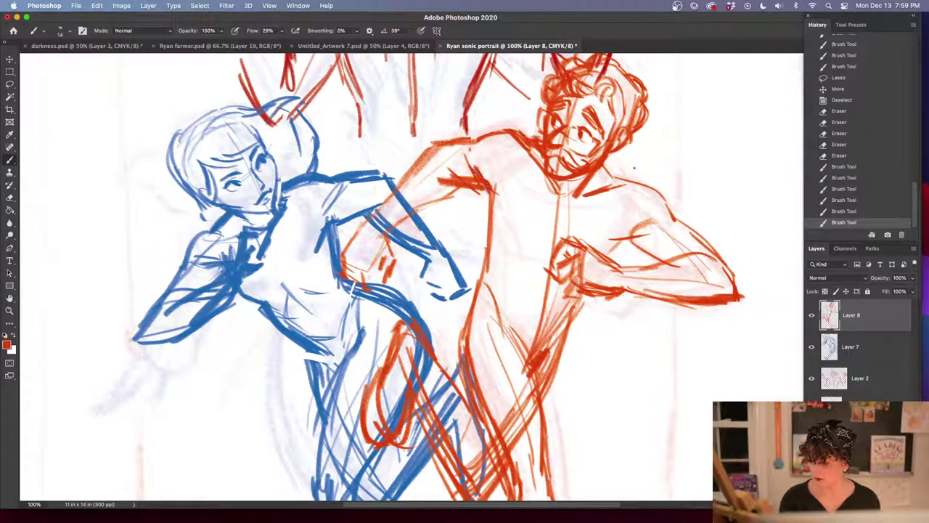
{"action": "mouse_move", "coordinate": [438, 153]}
{"action": "left_mouse_down"}
{"action": "mouse_move", "coordinate": [443, 178]}
{"action": "mouse_move", "coordinate": [481, 193]}
{"action": "mouse_move", "coordinate": [457, 180]}
{"action": "left_mouse_up"}
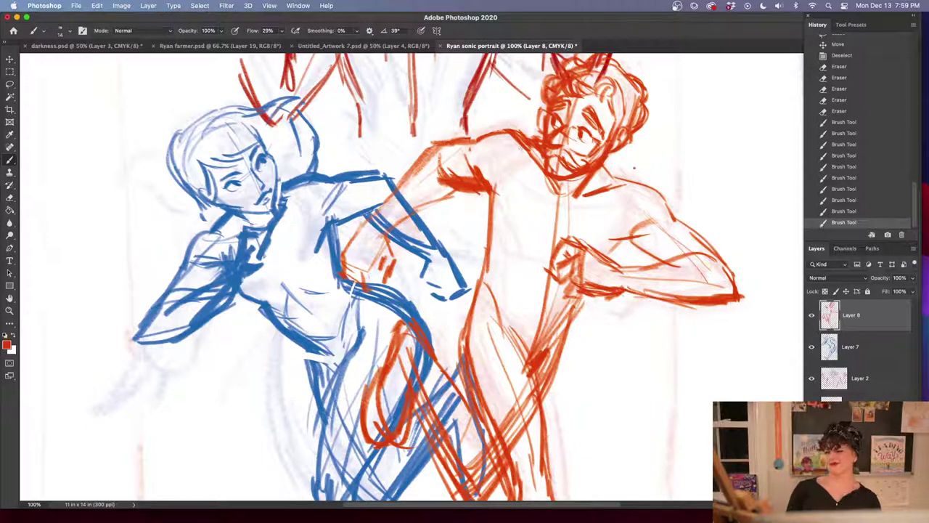
{"action": "mouse_move", "coordinate": [514, 133]}
{"action": "left_mouse_down"}
{"action": "mouse_move", "coordinate": [427, 146]}
{"action": "mouse_move", "coordinate": [384, 200]}
{"action": "left_mouse_up"}
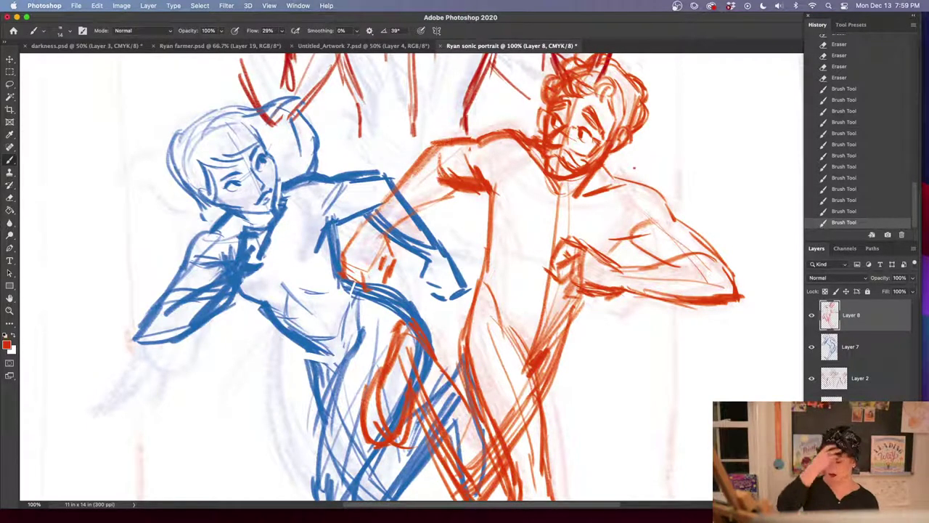
Review the torso, legs and raised arm of the orange-red figure, and check the whole three-figure composition at 50% zoom
{"action": "scroll", "coordinate": [611, 375], "scroll_direction": "down", "scroll_amount": 5}
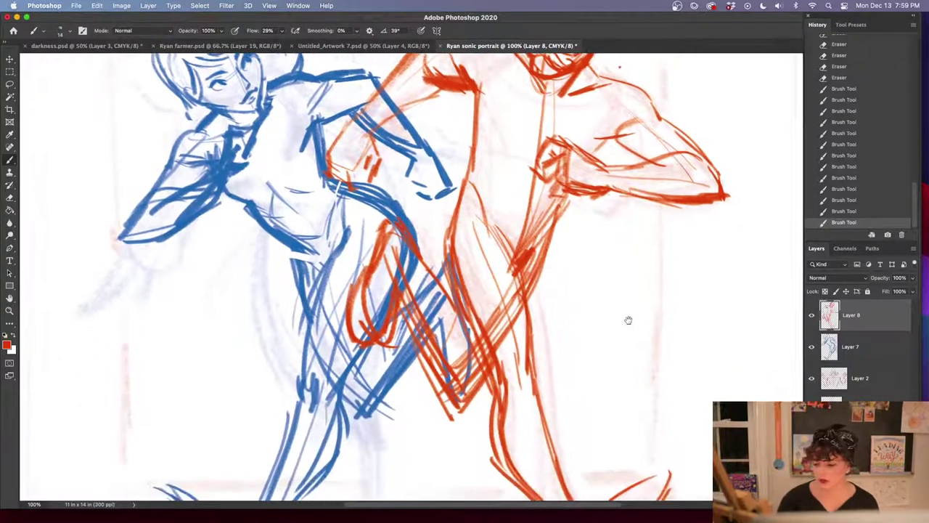
{"action": "key", "text": "shift+Tab"}
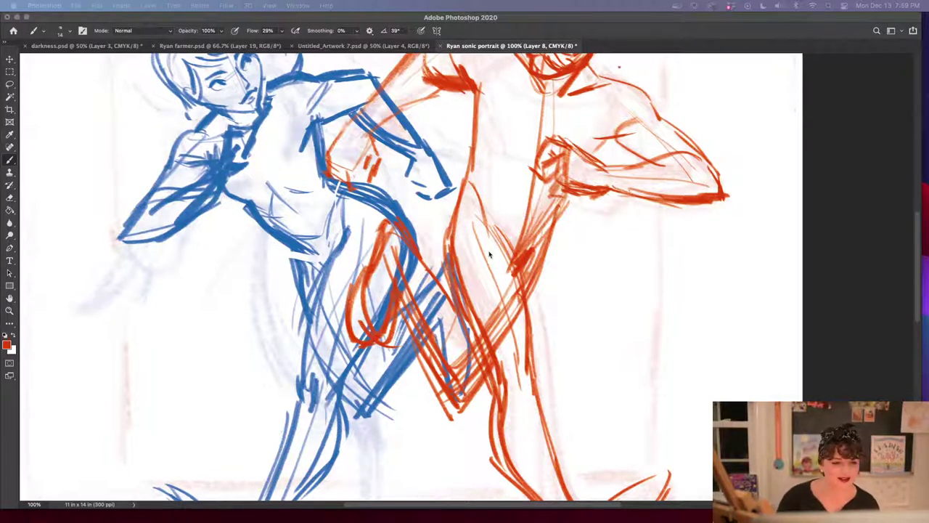
{"action": "key", "text": "shift+Tab"}
{"action": "left_click_drag", "start_coordinate": [509, 268], "coordinate": [479, 441]}
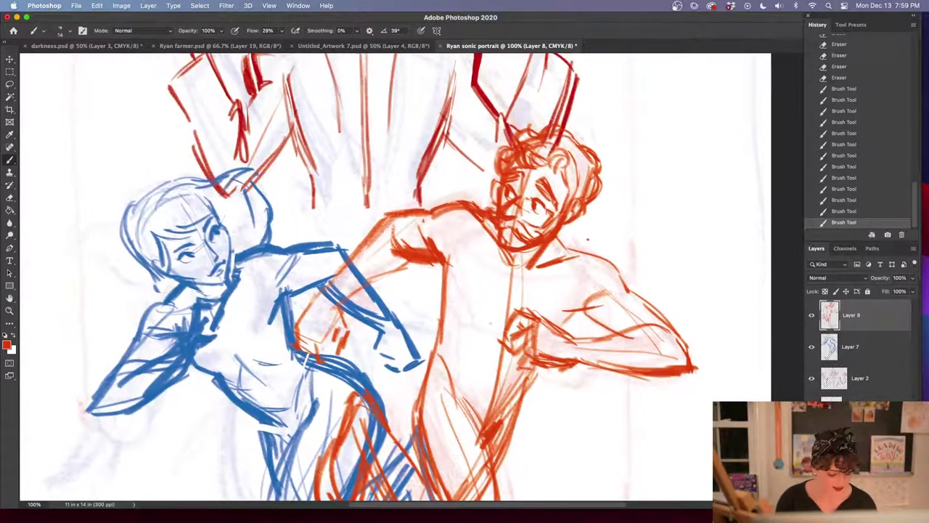
{"action": "mouse_move", "coordinate": [451, 333]}
{"action": "left_mouse_down"}
{"action": "mouse_move", "coordinate": [490, 402]}
{"action": "mouse_move", "coordinate": [494, 445]}
{"action": "mouse_move", "coordinate": [493, 385]}
{"action": "mouse_move", "coordinate": [517, 443]}
{"action": "mouse_move", "coordinate": [524, 381]}
{"action": "mouse_move", "coordinate": [468, 309]}
{"action": "mouse_move", "coordinate": [482, 312]}
{"action": "left_mouse_up"}
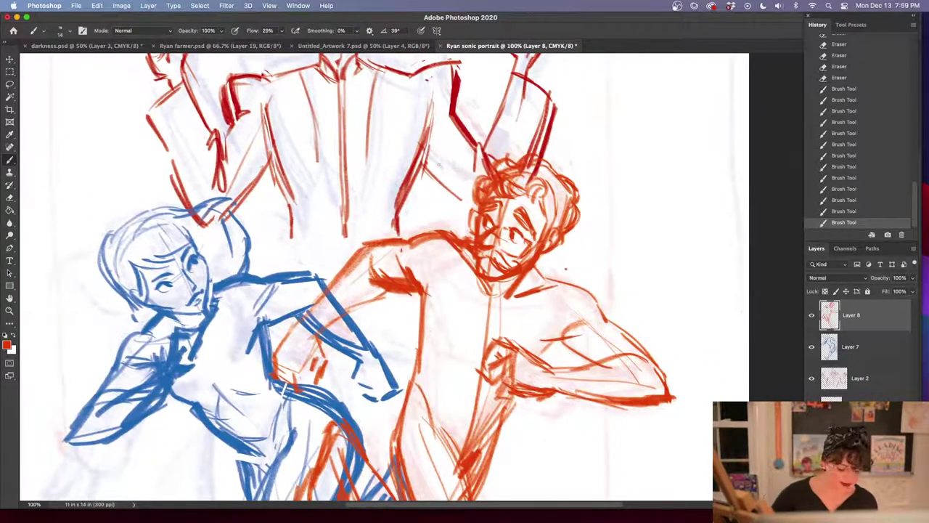
{"action": "left_click", "coordinate": [717, 344]}
{"action": "mouse_move", "coordinate": [640, 429]}
{"action": "left_mouse_down"}
{"action": "mouse_move", "coordinate": [658, 351]}
{"action": "mouse_move", "coordinate": [663, 396]}
{"action": "left_mouse_up"}
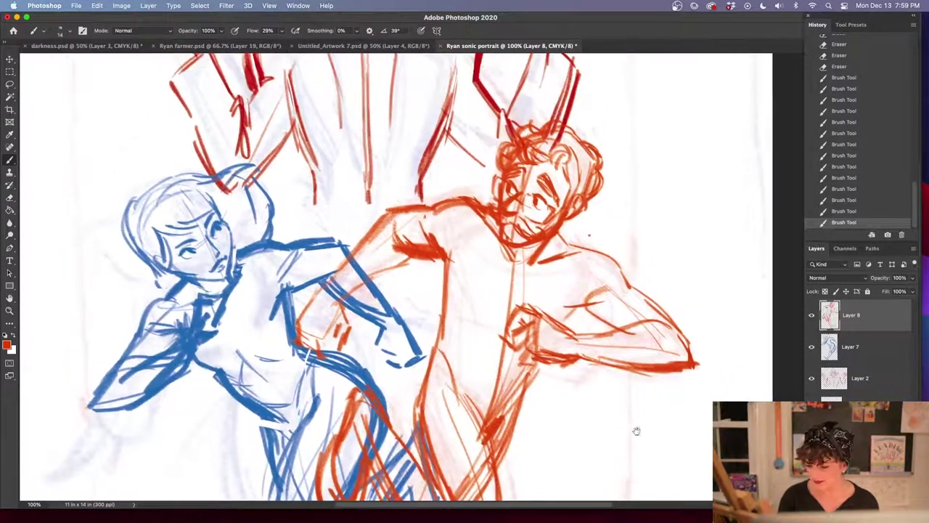
{"action": "key", "text": "super+minus"}
{"action": "key", "text": "super+minus"}
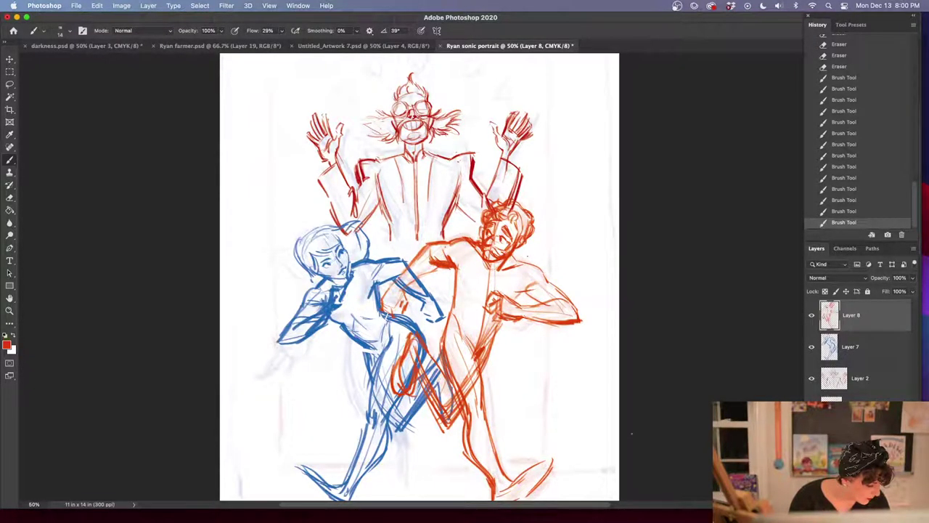
{"action": "left_click", "coordinate": [660, 228]}
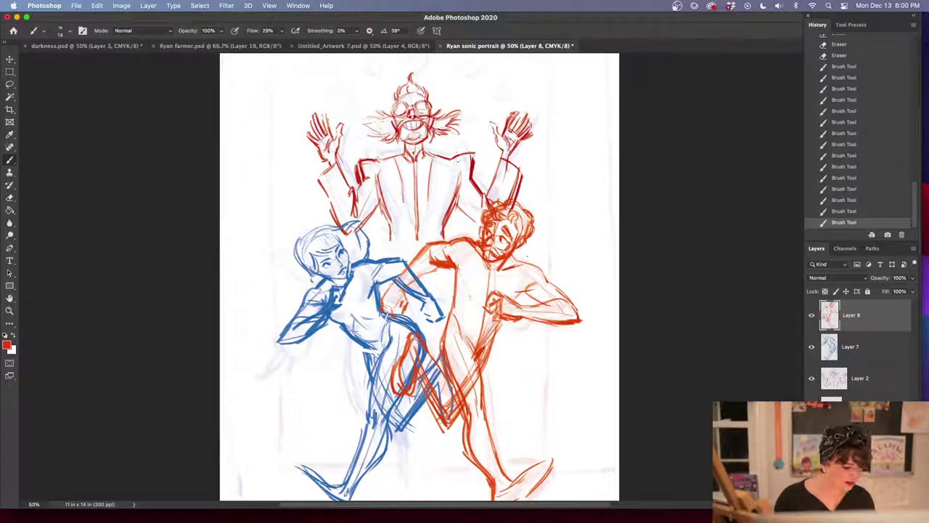
Add a new layer above Layer 8 and set up the Nr natural eraser brush at 428 px
{"action": "key", "text": "super+alt+shift+n"}
{"action": "scroll", "coordinate": [695, 350], "scroll_direction": "up", "scroll_amount": 3}
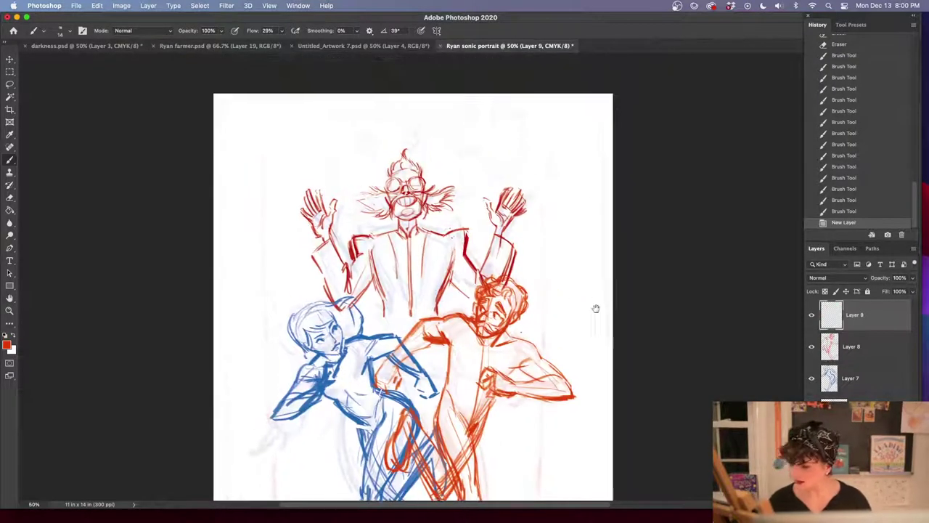
{"action": "scroll", "coordinate": [595, 307], "scroll_direction": "right", "scroll_amount": 5}
{"action": "scroll", "coordinate": [523, 287], "scroll_direction": "up", "scroll_amount": 1}
{"action": "key", "text": "super+plus"}
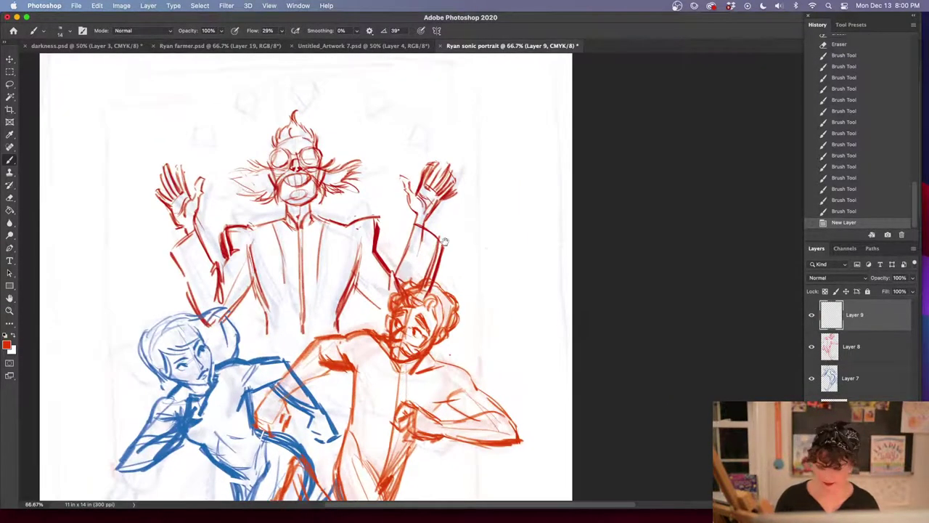
{"action": "left_click_drag", "start_coordinate": [400, 250], "coordinate": [506, 381]}
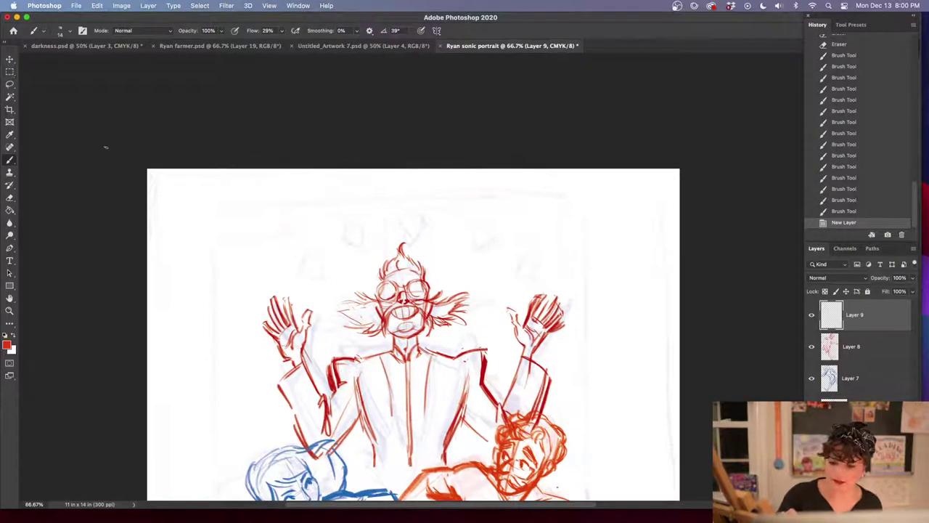
{"action": "right_click", "coordinate": [247, 140]}
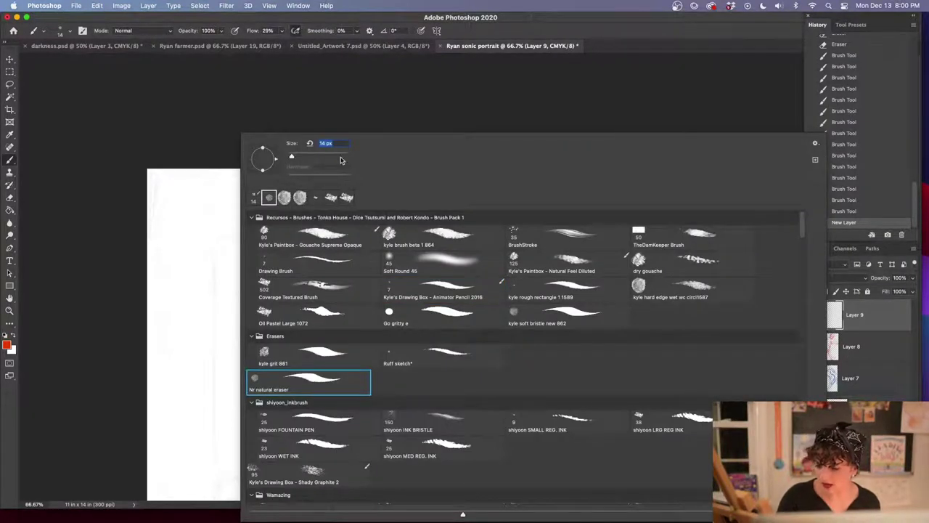
{"action": "type", "text": "428"}
{"action": "left_click", "coordinate": [355, 106]}
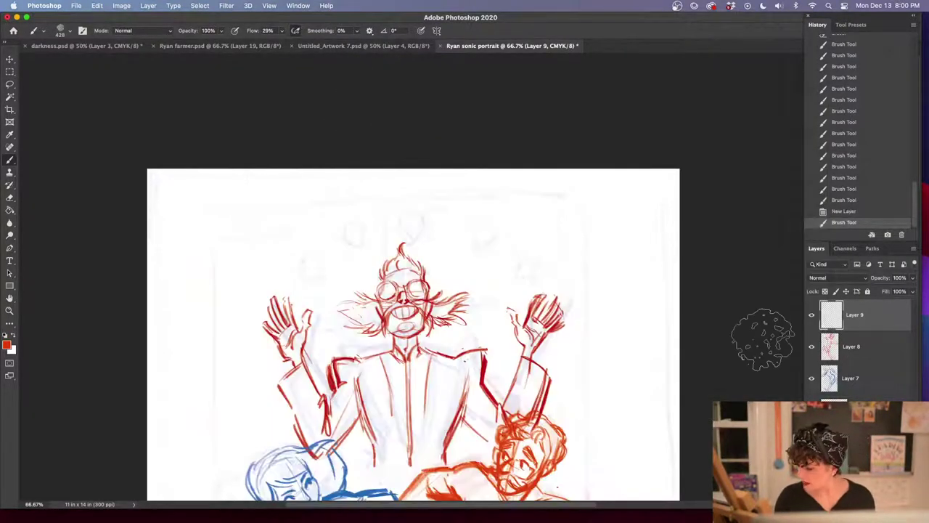
Set the foreground colour to black (#000000) and paint a solid band across the page's top edge
{"action": "left_click", "coordinate": [7, 345]}
{"action": "left_click", "coordinate": [448, 355]}
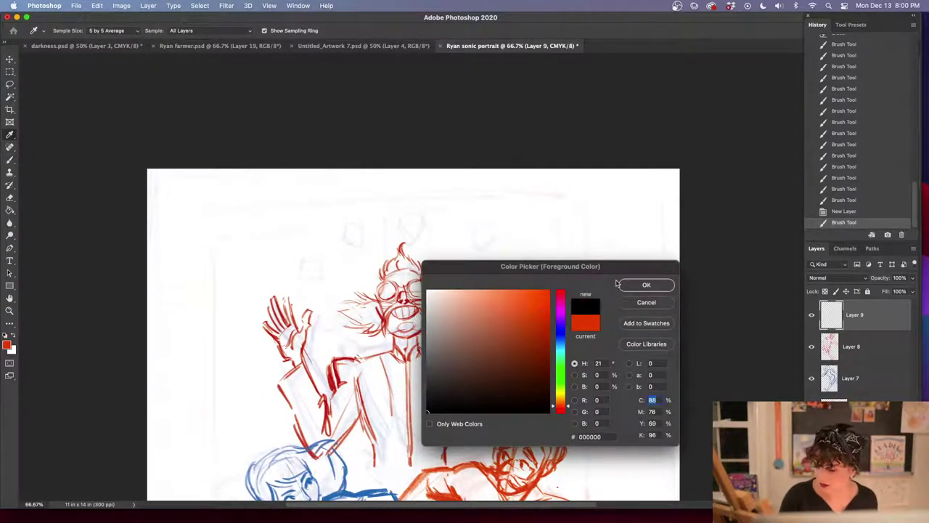
{"action": "left_click", "coordinate": [643, 285]}
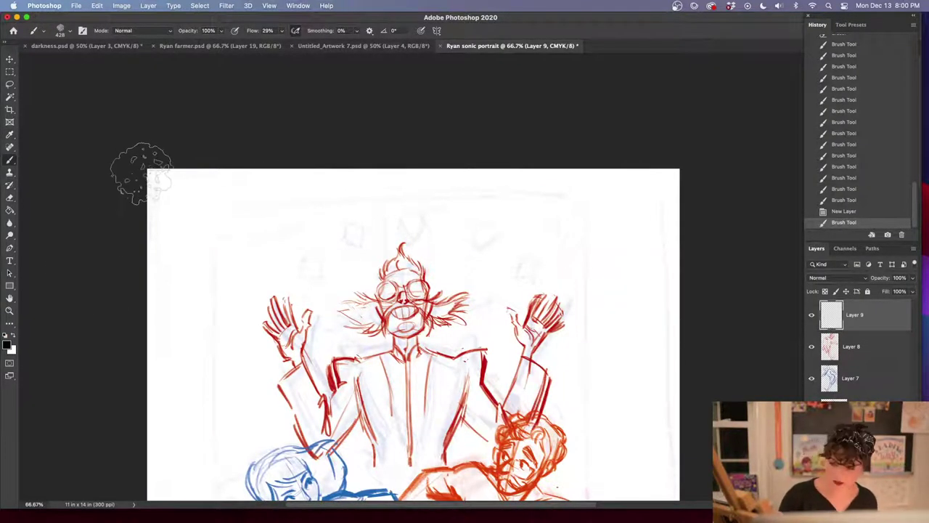
{"action": "mouse_move", "coordinate": [141, 166]}
{"action": "left_mouse_down"}
{"action": "mouse_move", "coordinate": [138, 174]}
{"action": "mouse_move", "coordinate": [442, 149]}
{"action": "mouse_move", "coordinate": [729, 173]}
{"action": "left_mouse_up"}
{"action": "left_click_drag", "start_coordinate": [491, 173], "coordinate": [18, 210]}
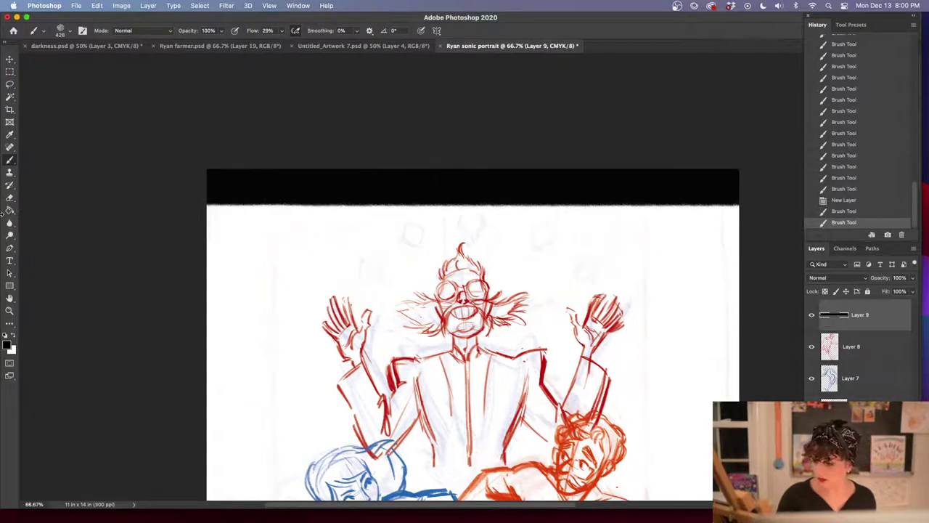
Lock the transparent pixels of the black band's layer and set the foreground colour to yellow #ffd015
{"action": "left_click", "coordinate": [825, 291]}
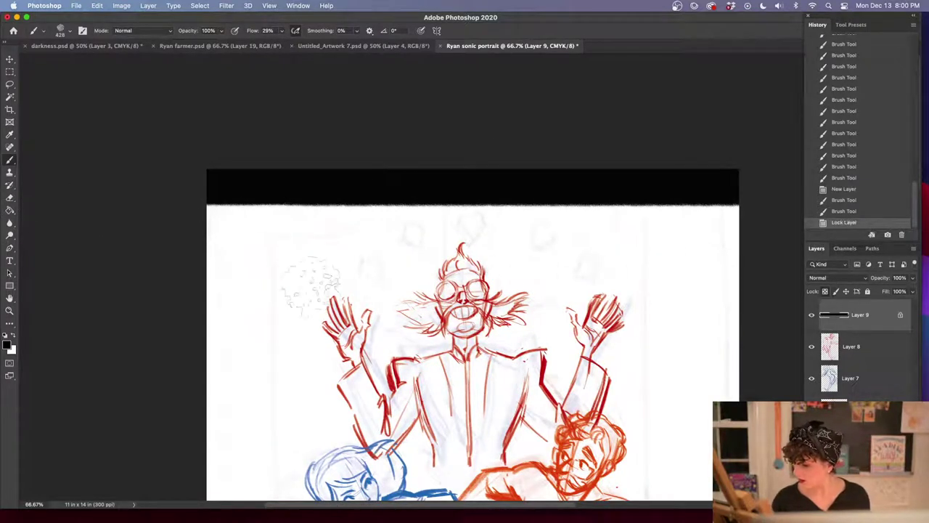
{"action": "left_click", "coordinate": [8, 344]}
{"action": "left_click", "coordinate": [566, 397]}
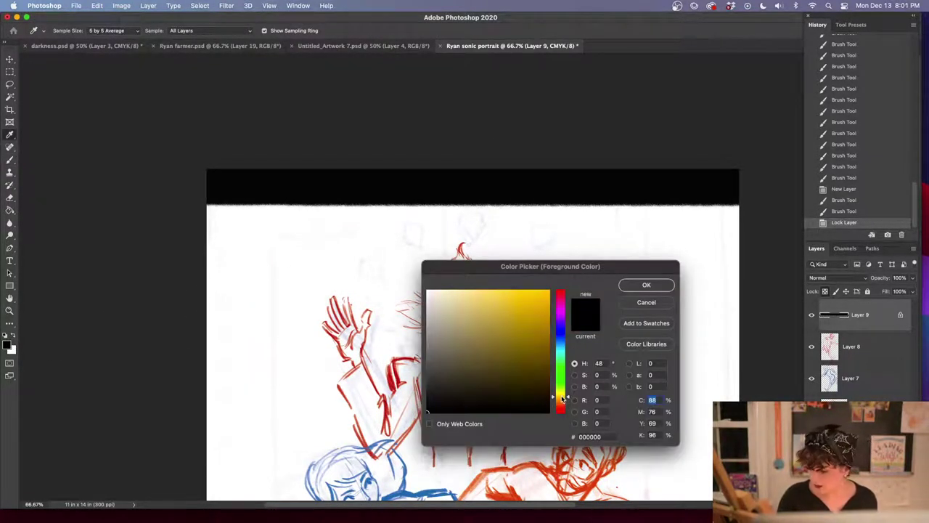
{"action": "left_click_drag", "start_coordinate": [503, 294], "coordinate": [506, 284]}
{"action": "left_click", "coordinate": [531, 293]}
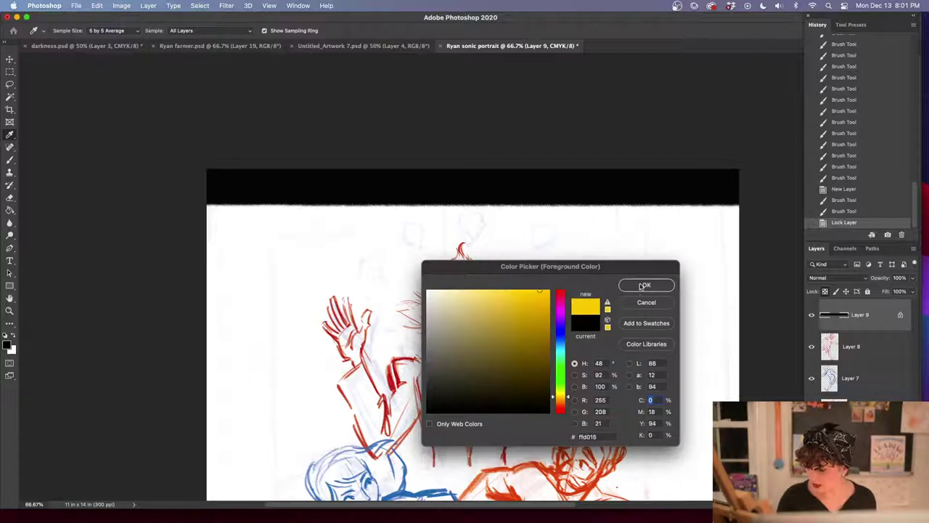
{"action": "left_click", "coordinate": [646, 284]}
Paint evenly spaced diagonal yellow stripes across the black band to make a hazard-tape pattern
{"action": "left_click_drag", "start_coordinate": [240, 225], "coordinate": [297, 149]}
{"action": "left_click_drag", "start_coordinate": [360, 221], "coordinate": [421, 153]}
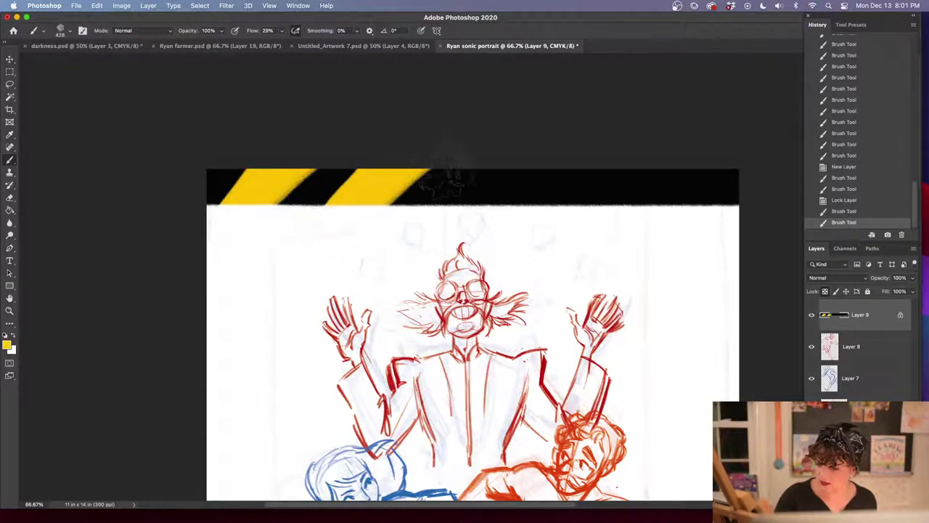
{"action": "left_click_drag", "start_coordinate": [475, 222], "coordinate": [552, 149]}
{"action": "left_click_drag", "start_coordinate": [595, 225], "coordinate": [657, 152]}
{"action": "left_click_drag", "start_coordinate": [708, 221], "coordinate": [752, 170]}
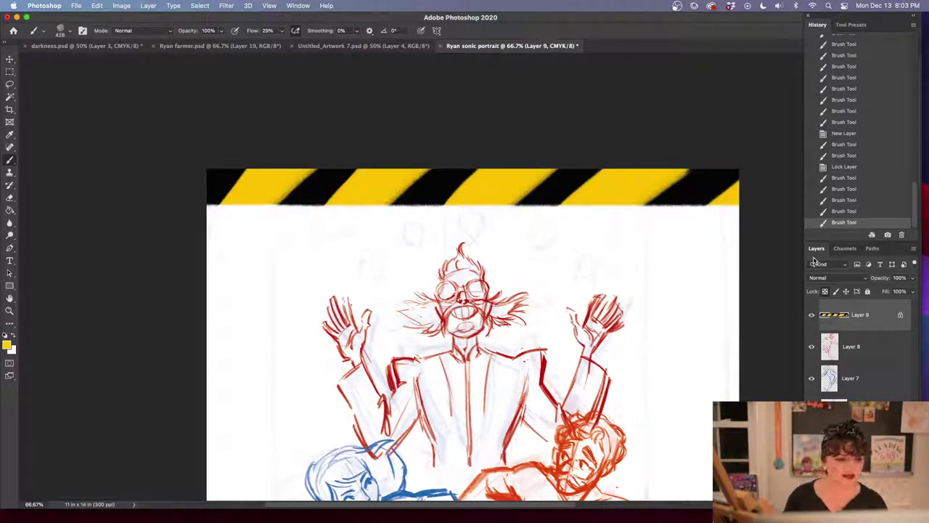
{"action": "left_click", "coordinate": [725, 238]}
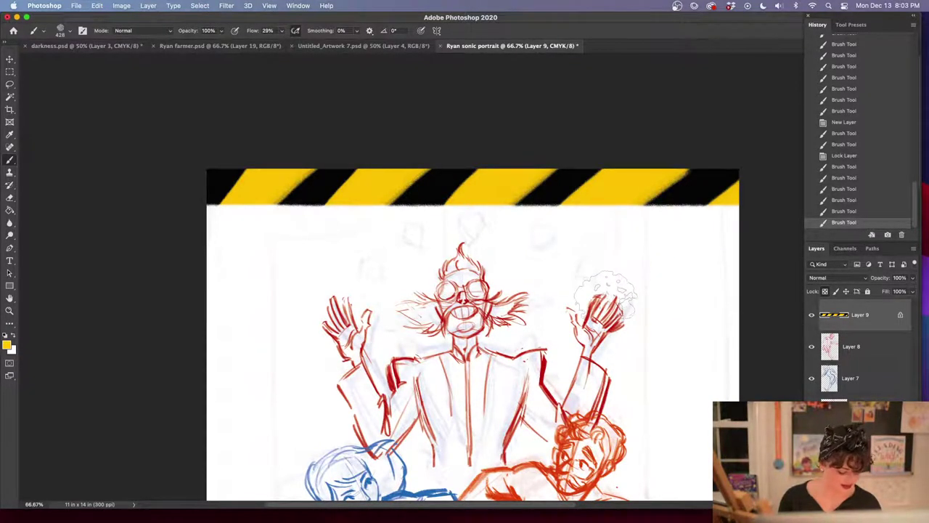
Hide the layer with the yellow and black striped band
{"action": "scroll", "coordinate": [598, 334], "scroll_direction": "down", "scroll_amount": 3}
{"action": "scroll", "coordinate": [597, 334], "scroll_direction": "down", "scroll_amount": 5}
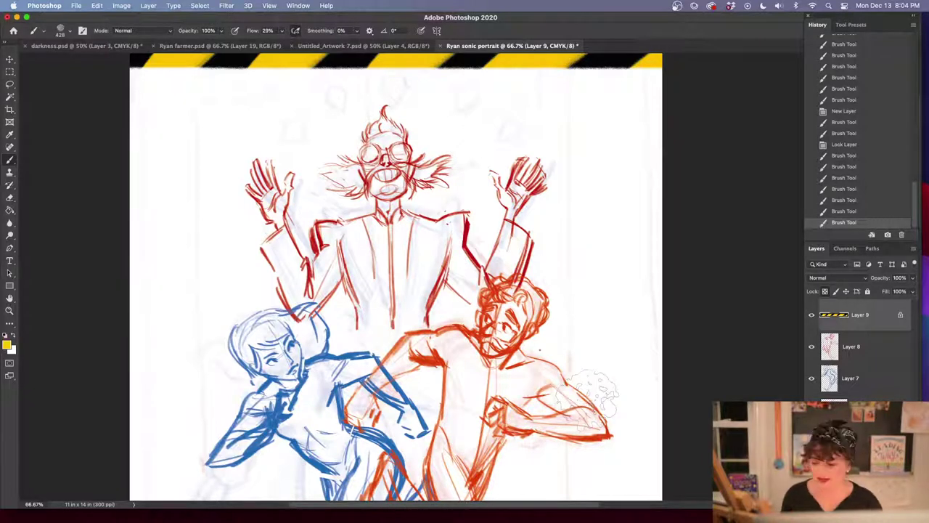
{"action": "left_click", "coordinate": [689, 402]}
{"action": "key", "text": "super+plus"}
{"action": "left_click_drag", "start_coordinate": [675, 423], "coordinate": [525, 348]}
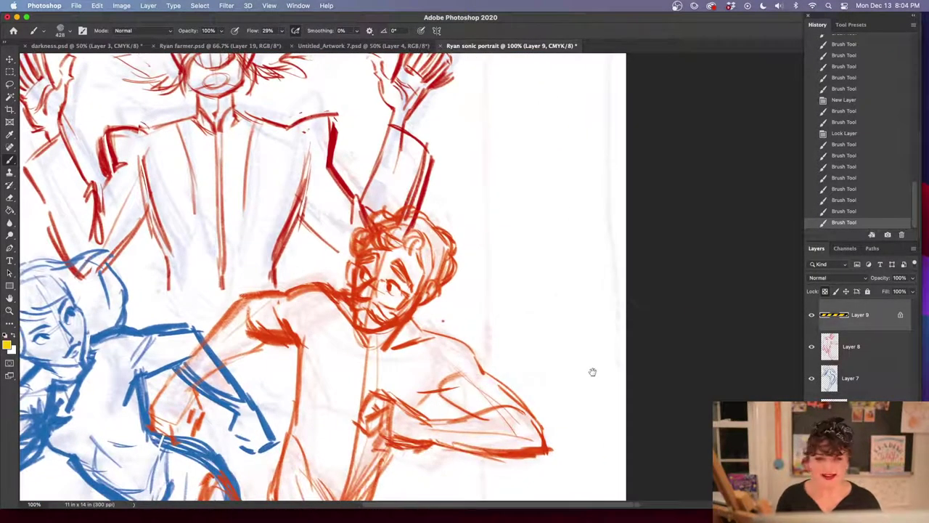
{"action": "left_click_drag", "start_coordinate": [597, 387], "coordinate": [574, 369]}
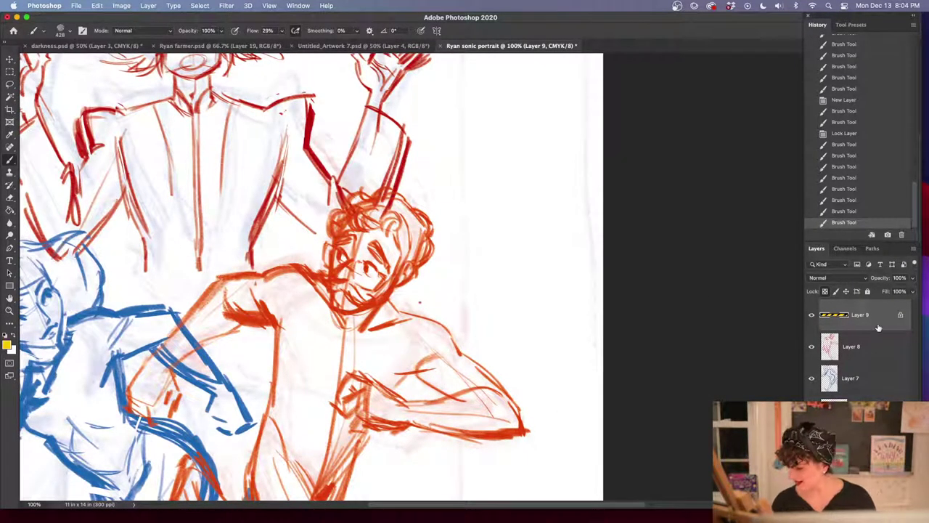
{"action": "scroll", "coordinate": [747, 301], "scroll_direction": "up", "scroll_amount": 5}
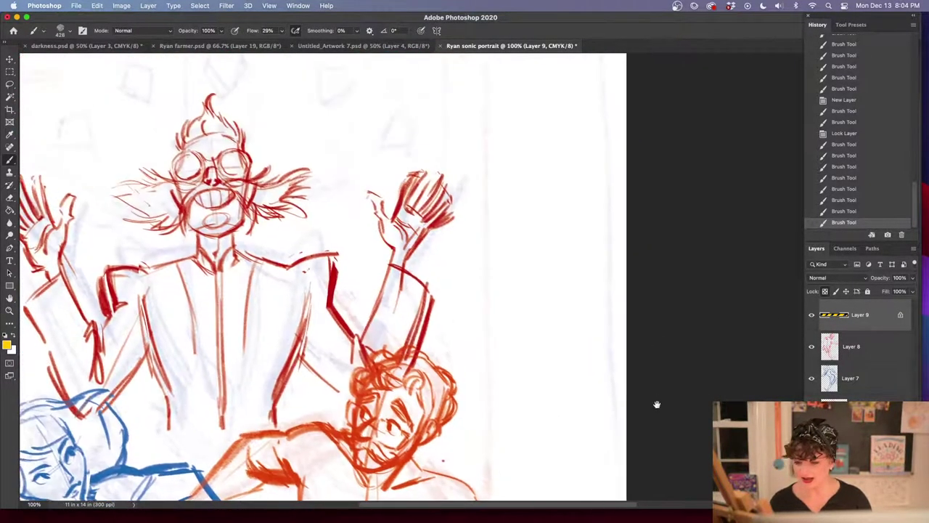
{"action": "left_click", "coordinate": [811, 315]}
Sample the blue of the running figure's linework as the foreground colour
{"action": "left_click_drag", "start_coordinate": [615, 378], "coordinate": [667, 249]}
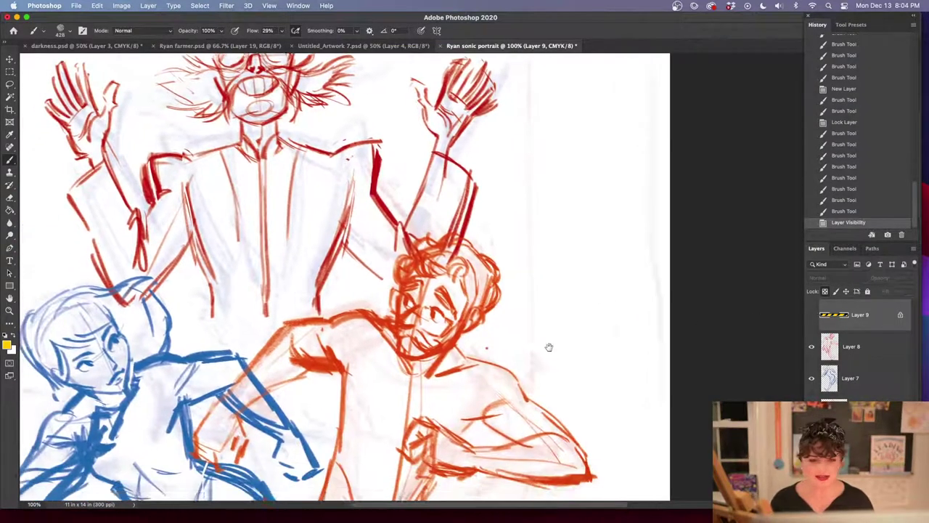
{"action": "left_click_drag", "start_coordinate": [549, 346], "coordinate": [579, 318]}
{"action": "left_click_drag", "start_coordinate": [498, 380], "coordinate": [416, 226]}
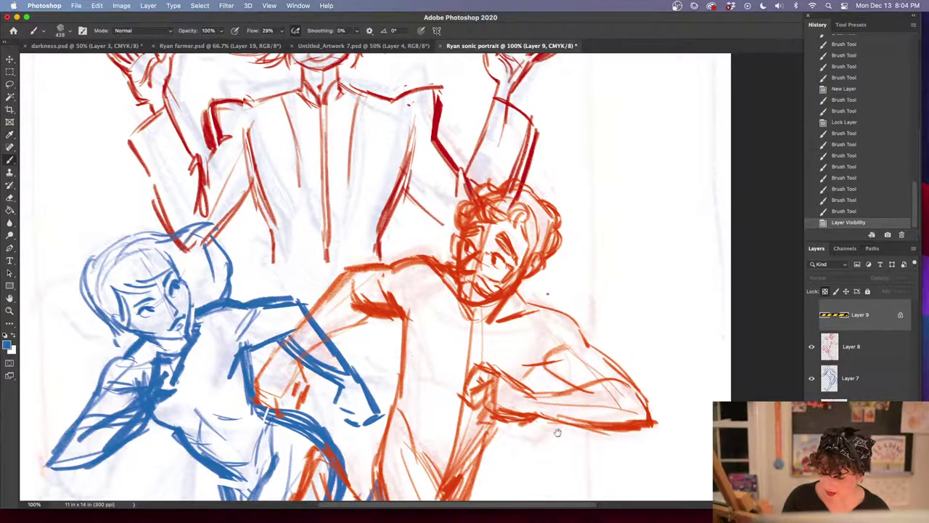
{"action": "scroll", "coordinate": [524, 320], "scroll_direction": "down", "scroll_amount": 5}
{"action": "scroll", "coordinate": [525, 320], "scroll_direction": "right", "scroll_amount": 2}
{"action": "scroll", "coordinate": [525, 320], "scroll_direction": "up", "scroll_amount": 4}
{"action": "scroll", "coordinate": [525, 321], "scroll_direction": "left", "scroll_amount": 1}
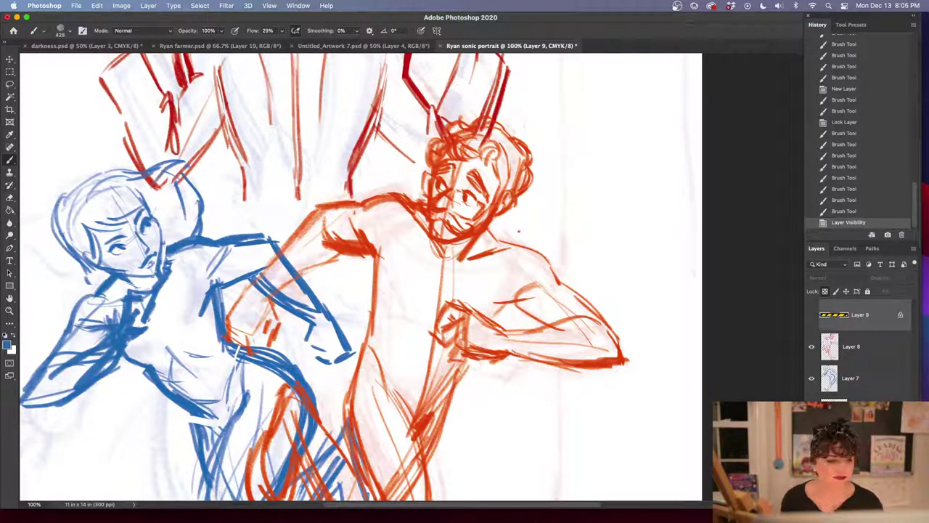
{"action": "key", "text": "shift+Tab"}
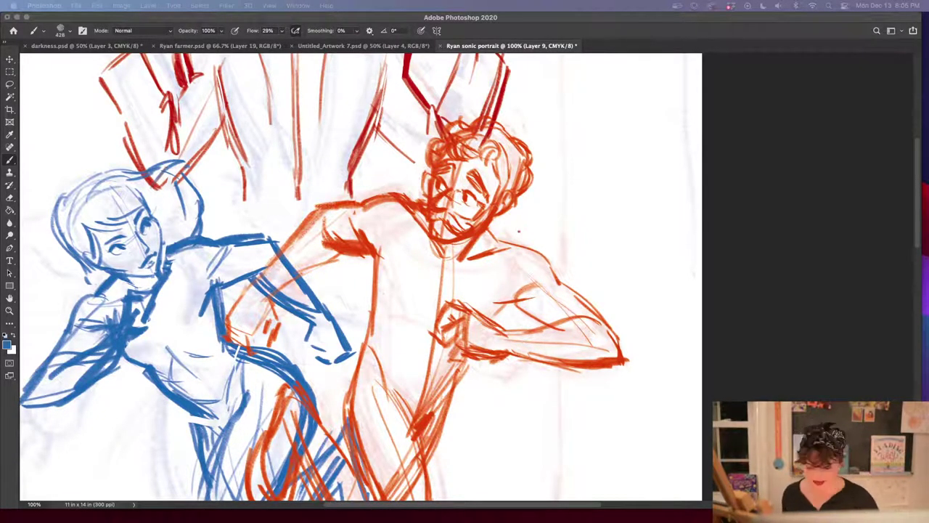
{"action": "left_click", "coordinate": [760, 355]}
{"action": "key", "text": "super+equal"}
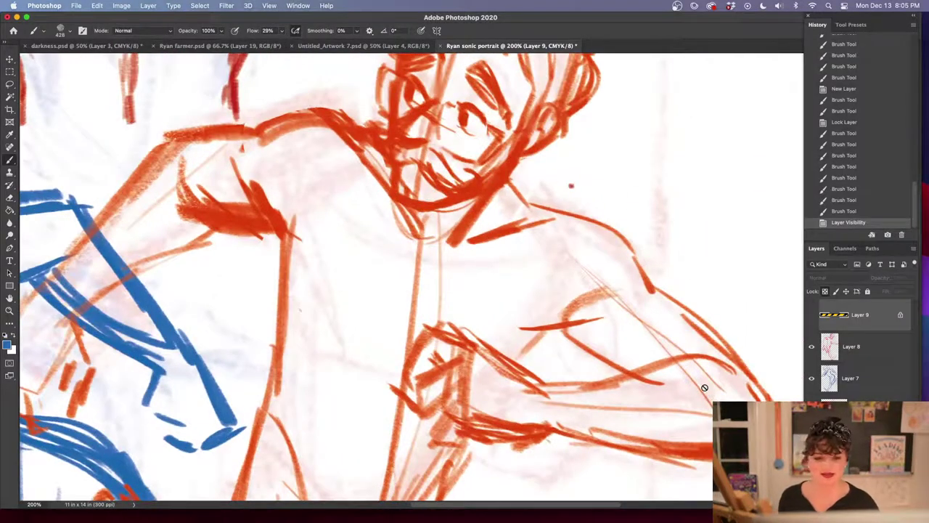
{"action": "key", "text": "super+minus"}
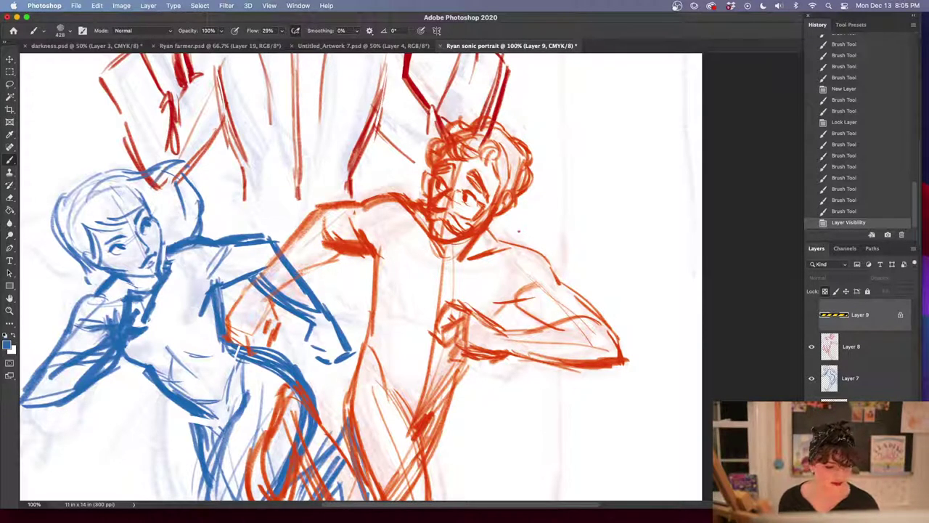
{"action": "key", "text": "super+Tab"}
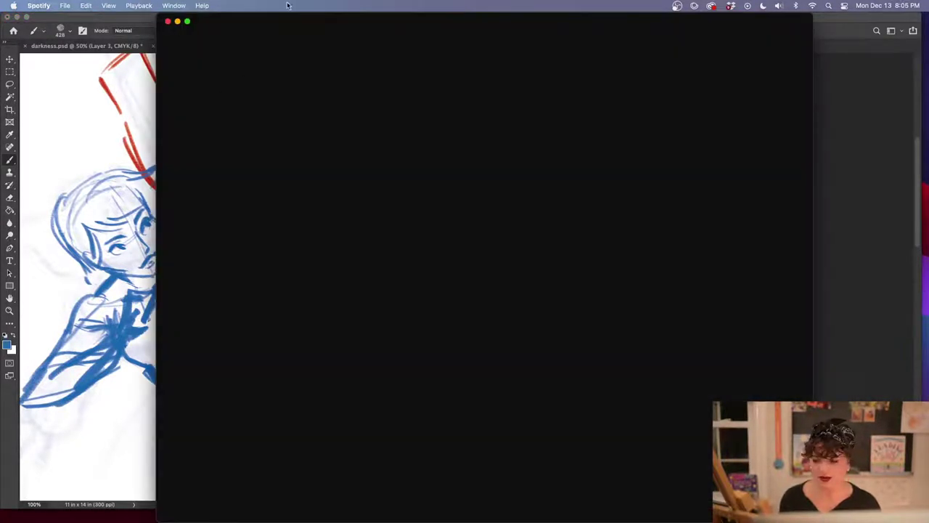
{"action": "left_click_drag", "start_coordinate": [282, 23], "coordinate": [0, 22]}
{"action": "key", "text": "super+Tab"}
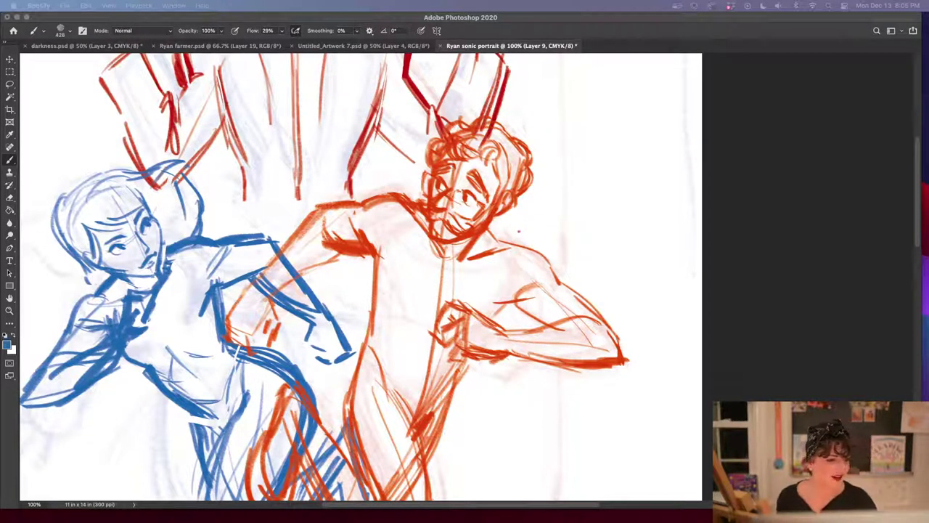
{"action": "left_click", "coordinate": [757, 358]}
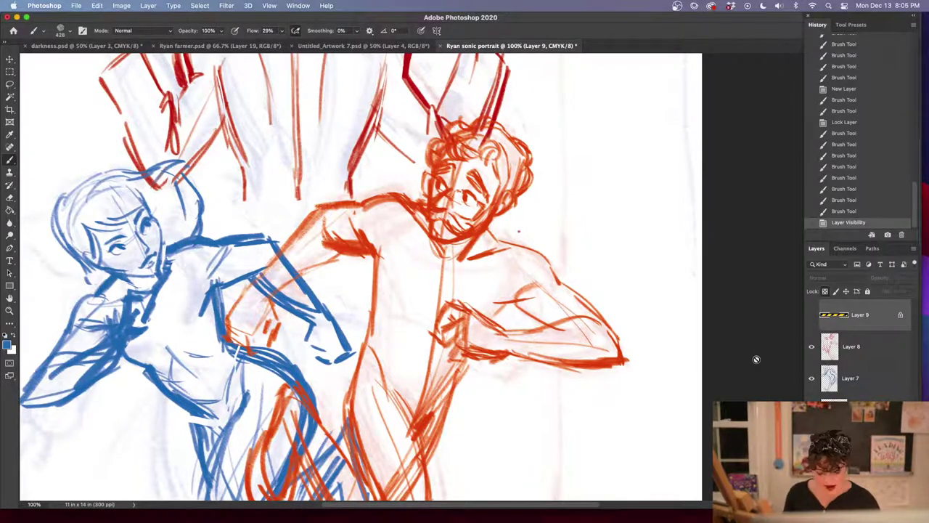
Add a new empty layer directly above Layer 8 for the costume details, keeping blue as the drawing colour
{"action": "key", "text": "super+equal"}
{"action": "left_click", "coordinate": [873, 352]}
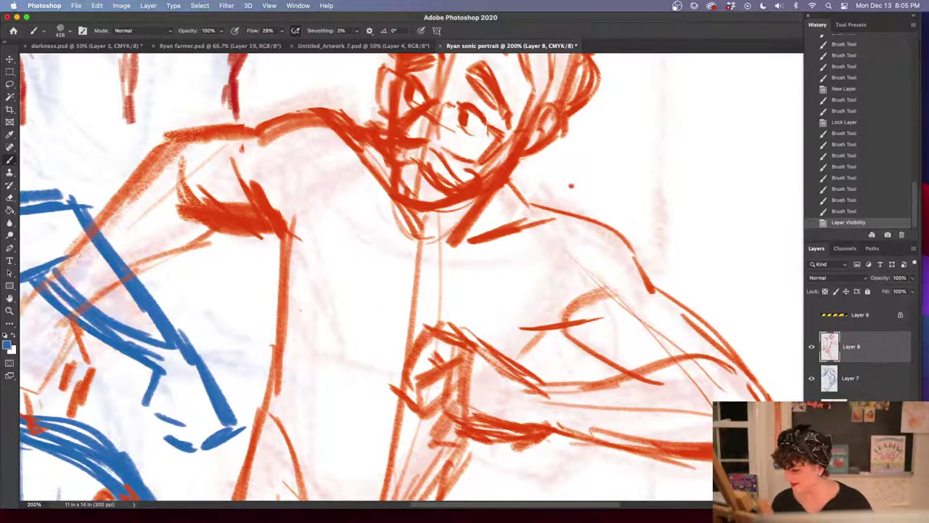
{"action": "left_click_drag", "start_coordinate": [616, 317], "coordinate": [585, 419]}
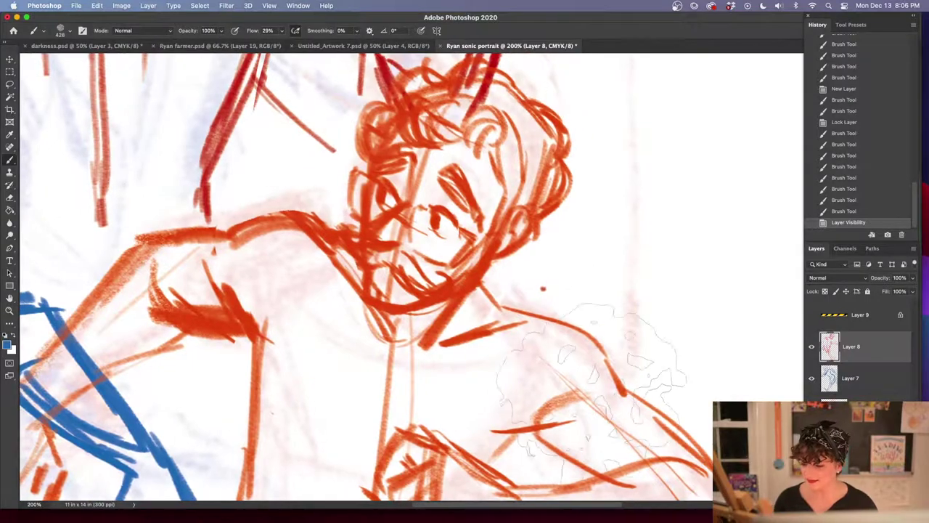
{"action": "key", "text": "super+minus"}
{"action": "key", "text": "super+minus"}
{"action": "key", "text": "super+minus"}
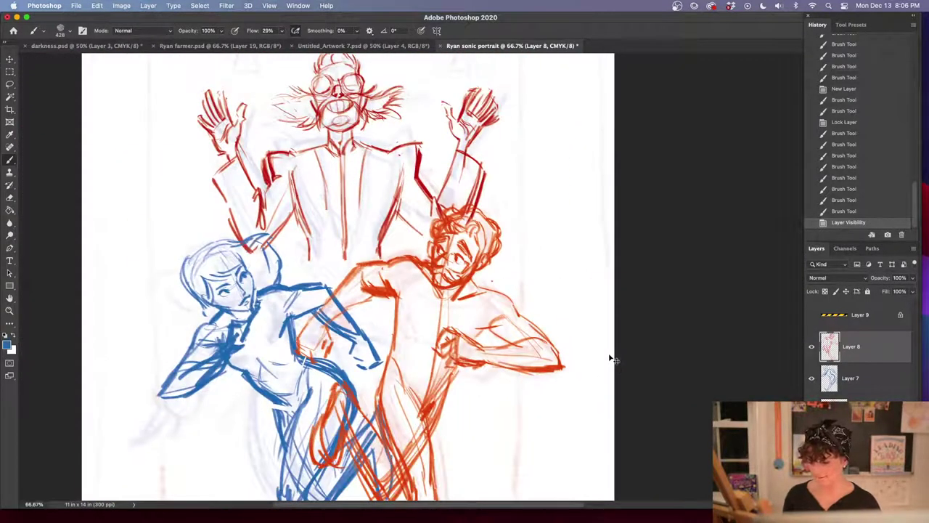
{"action": "key", "text": "super+plus"}
{"action": "left_click", "coordinate": [192, 291], "text": "alt"}
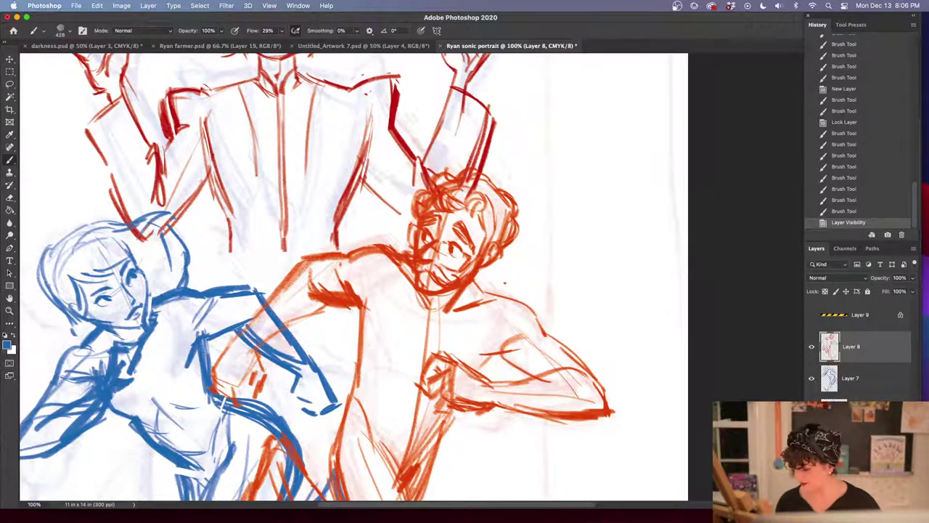
{"action": "key", "text": "super+shift+alt+n"}
{"action": "key", "text": "super+plus"}
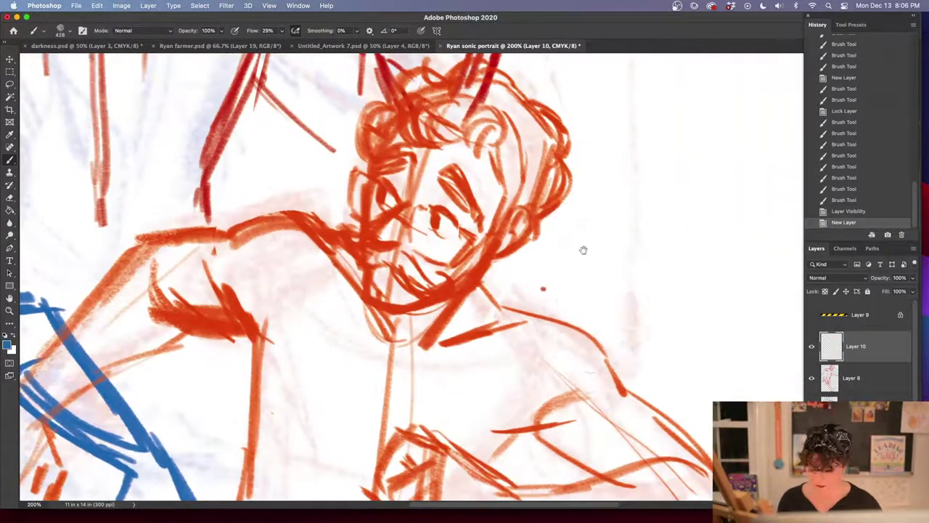
Choose the Kyle's Drawing Box - Animator Pencil 2016 brush for sketching
{"action": "right_click", "coordinate": [602, 214]}
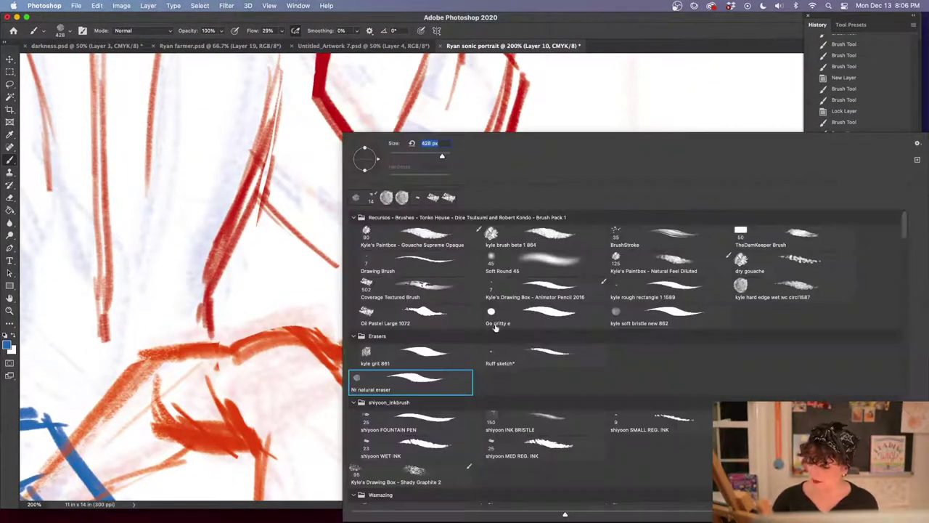
{"action": "left_click", "coordinate": [565, 290]}
{"action": "key", "text": "Return"}
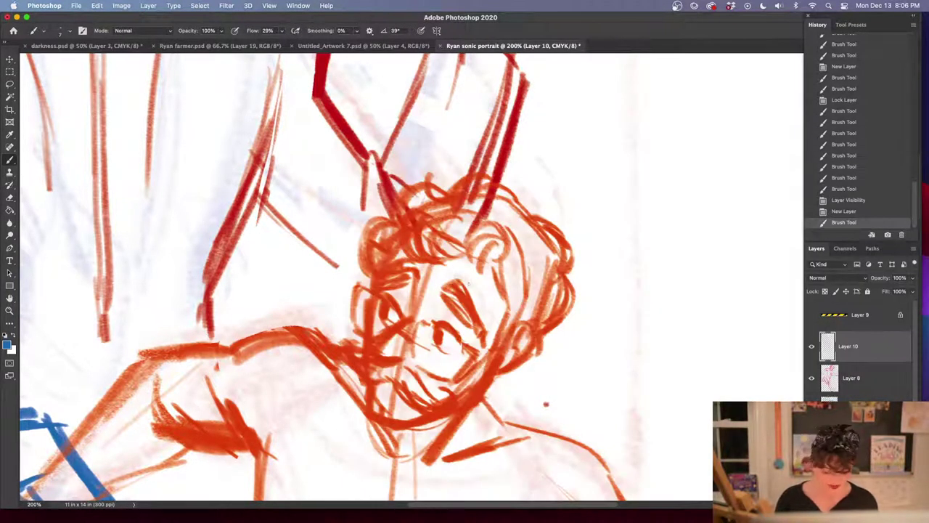
Sketch a blue headband curve over the orange-red figure's curly hair and a pointed animal ear on its right side
{"action": "left_click_drag", "start_coordinate": [590, 321], "coordinate": [571, 286]}
{"action": "mouse_move", "coordinate": [478, 187]}
{"action": "left_mouse_down"}
{"action": "mouse_move", "coordinate": [505, 268]}
{"action": "mouse_move", "coordinate": [497, 293]}
{"action": "left_mouse_up"}
{"action": "left_click_drag", "start_coordinate": [427, 167], "coordinate": [457, 174]}
{"action": "left_click_drag", "start_coordinate": [436, 168], "coordinate": [488, 197]}
{"action": "mouse_move", "coordinate": [482, 187]}
{"action": "left_mouse_down"}
{"action": "mouse_move", "coordinate": [537, 168]}
{"action": "mouse_move", "coordinate": [524, 171]}
{"action": "mouse_move", "coordinate": [505, 250]}
{"action": "left_mouse_up"}
{"action": "left_click_drag", "start_coordinate": [550, 175], "coordinate": [507, 257]}
{"action": "left_click_drag", "start_coordinate": [479, 188], "coordinate": [549, 175]}
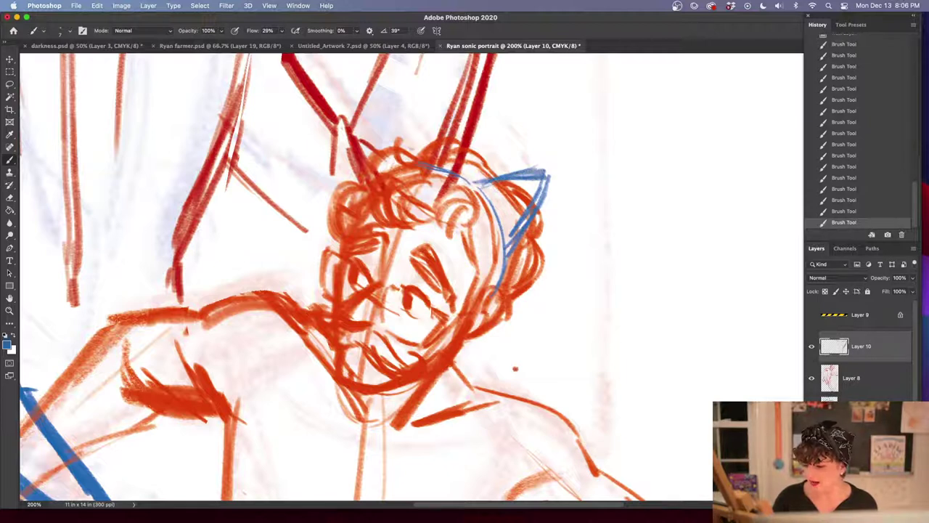
Sketch the matching pointed blue ear on top of the curly hair at the headband's left end
{"action": "left_click_drag", "start_coordinate": [414, 156], "coordinate": [384, 119]}
{"action": "left_click_drag", "start_coordinate": [411, 152], "coordinate": [387, 111]}
{"action": "mouse_move", "coordinate": [419, 156]}
{"action": "left_mouse_down"}
{"action": "mouse_move", "coordinate": [384, 106]}
{"action": "mouse_move", "coordinate": [365, 154]}
{"action": "left_mouse_up"}
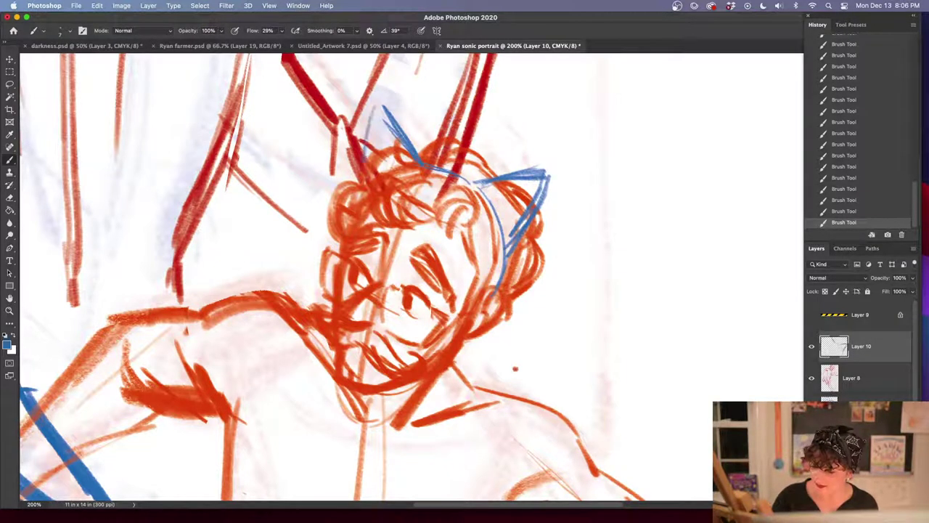
{"action": "mouse_move", "coordinate": [369, 109]}
{"action": "left_mouse_down"}
{"action": "mouse_move", "coordinate": [360, 180]}
{"action": "mouse_move", "coordinate": [382, 121]}
{"action": "mouse_move", "coordinate": [400, 134]}
{"action": "left_mouse_up"}
{"action": "left_click_drag", "start_coordinate": [405, 138], "coordinate": [425, 156]}
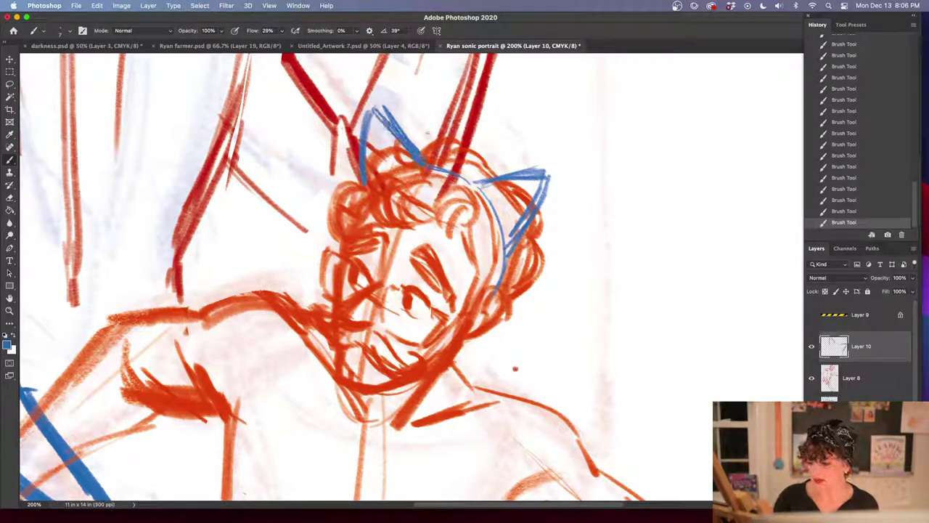
{"action": "mouse_move", "coordinate": [565, 135]}
{"action": "left_mouse_down"}
{"action": "mouse_move", "coordinate": [564, 120]}
{"action": "mouse_move", "coordinate": [613, 154]}
{"action": "mouse_move", "coordinate": [671, 258]}
{"action": "left_mouse_up"}
{"action": "left_click", "coordinate": [842, 210]}
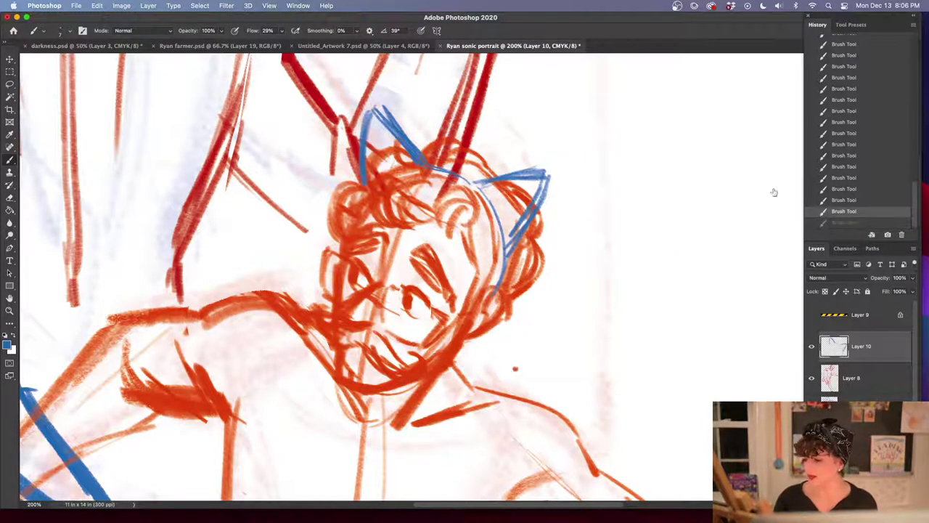
{"action": "mouse_move", "coordinate": [393, 108]}
{"action": "left_mouse_down"}
{"action": "mouse_move", "coordinate": [423, 151]}
{"action": "mouse_move", "coordinate": [365, 138]}
{"action": "mouse_move", "coordinate": [366, 158]}
{"action": "left_mouse_up"}
{"action": "left_click_drag", "start_coordinate": [383, 110], "coordinate": [394, 164]}
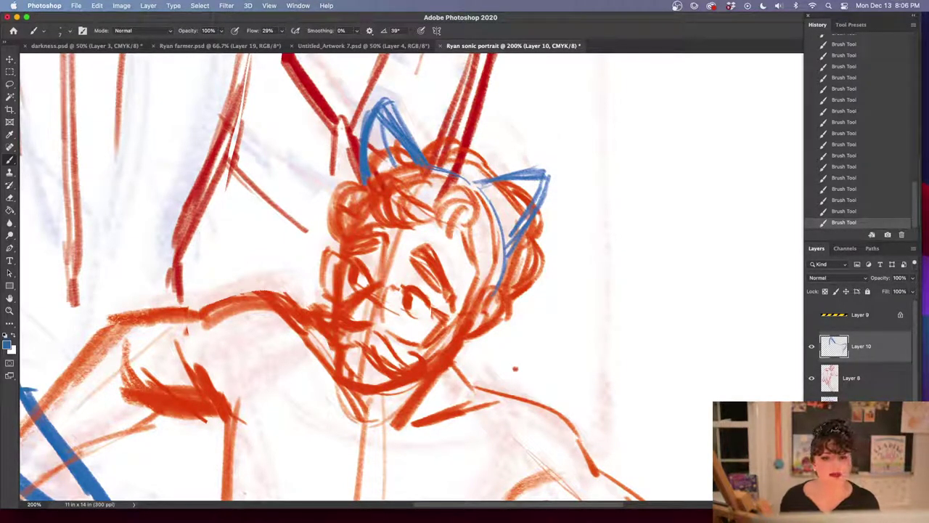
Lasso the left blue ear, scale it to about 140%, rotate it about 7.5° and reposition it on the hair
{"action": "key", "text": "shift+Tab"}
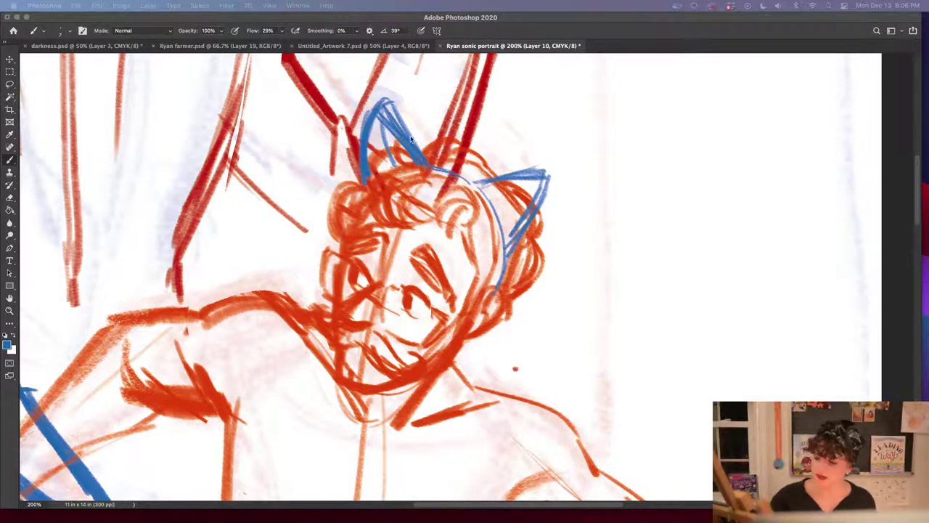
{"action": "key", "text": "shift+Tab"}
{"action": "key", "text": "l"}
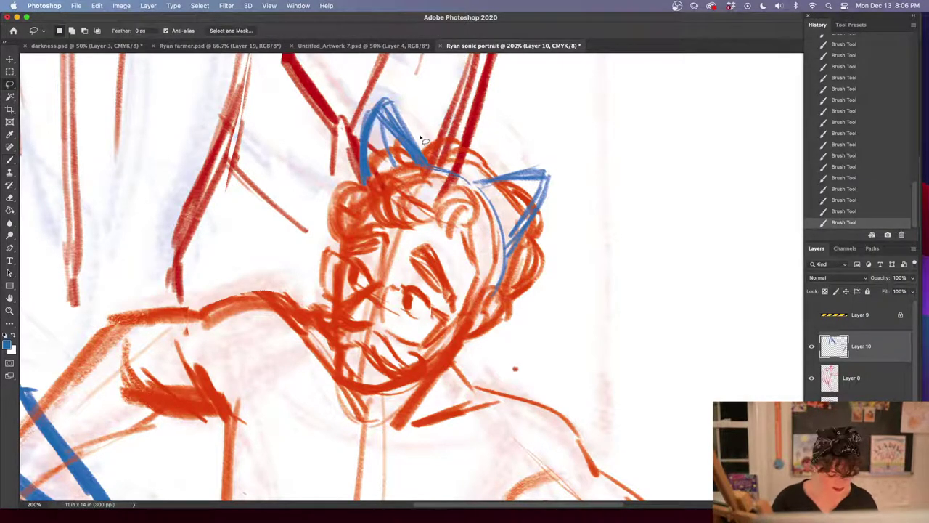
{"action": "mouse_move", "coordinate": [430, 142]}
{"action": "left_mouse_down"}
{"action": "mouse_move", "coordinate": [403, 194]}
{"action": "mouse_move", "coordinate": [376, 198]}
{"action": "mouse_move", "coordinate": [374, 177]}
{"action": "left_mouse_up"}
{"action": "key", "text": "super+t"}
{"action": "scroll", "coordinate": [474, 181], "scroll_direction": "up", "scroll_amount": 5}
{"action": "left_click_drag", "start_coordinate": [441, 232], "coordinate": [433, 247]}
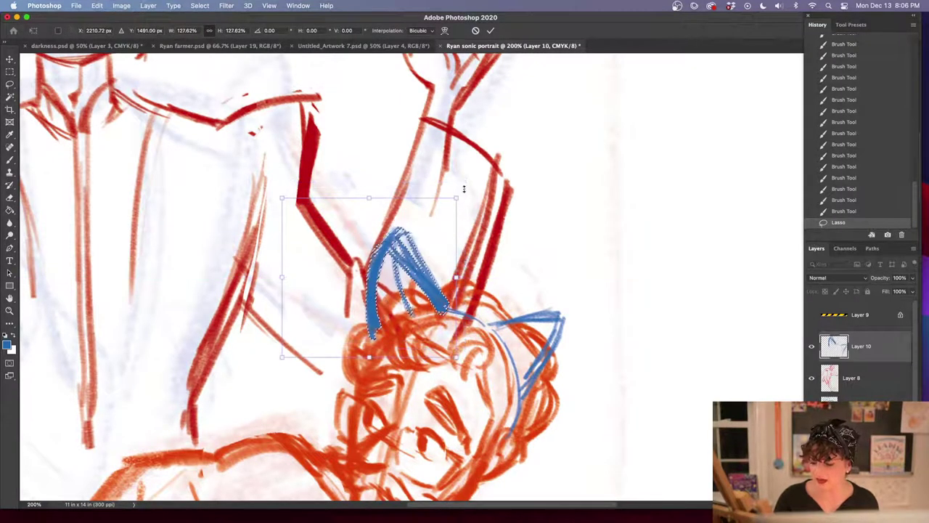
{"action": "left_click_drag", "start_coordinate": [465, 189], "coordinate": [472, 197]}
{"action": "left_click_drag", "start_coordinate": [370, 199], "coordinate": [375, 166]}
{"action": "left_click_drag", "start_coordinate": [372, 326], "coordinate": [370, 342]}
{"action": "left_click_drag", "start_coordinate": [482, 171], "coordinate": [487, 178]}
{"action": "left_click_drag", "start_coordinate": [434, 242], "coordinate": [446, 234]}
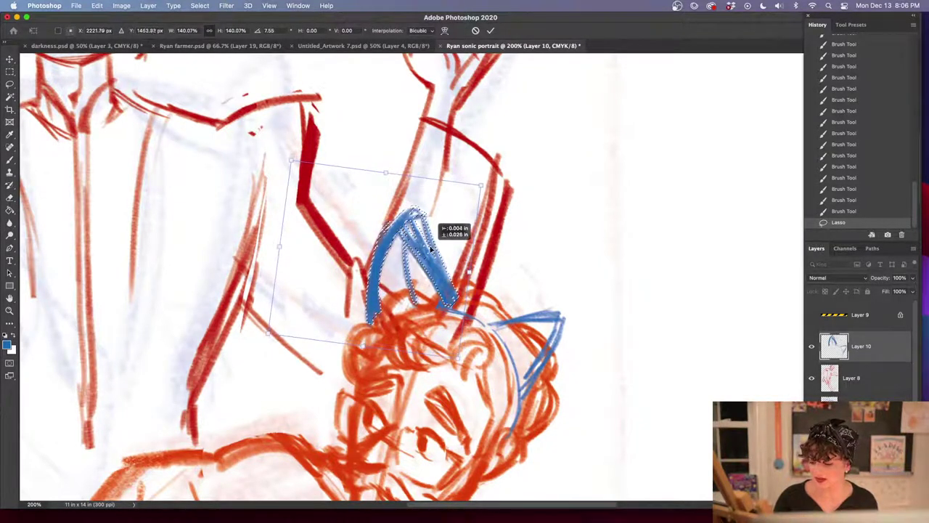
{"action": "key", "text": "Return"}
Lasso the right blue ear with its headband curve, scale it to about 145%, reposition it against the head and deselect
{"action": "mouse_move", "coordinate": [564, 286]}
{"action": "left_mouse_down"}
{"action": "mouse_move", "coordinate": [593, 326]}
{"action": "mouse_move", "coordinate": [555, 281]}
{"action": "left_mouse_up"}
{"action": "key", "text": "ctrl+t"}
{"action": "left_click_drag", "start_coordinate": [602, 368], "coordinate": [669, 369]}
{"action": "left_click_drag", "start_coordinate": [595, 339], "coordinate": [564, 351]}
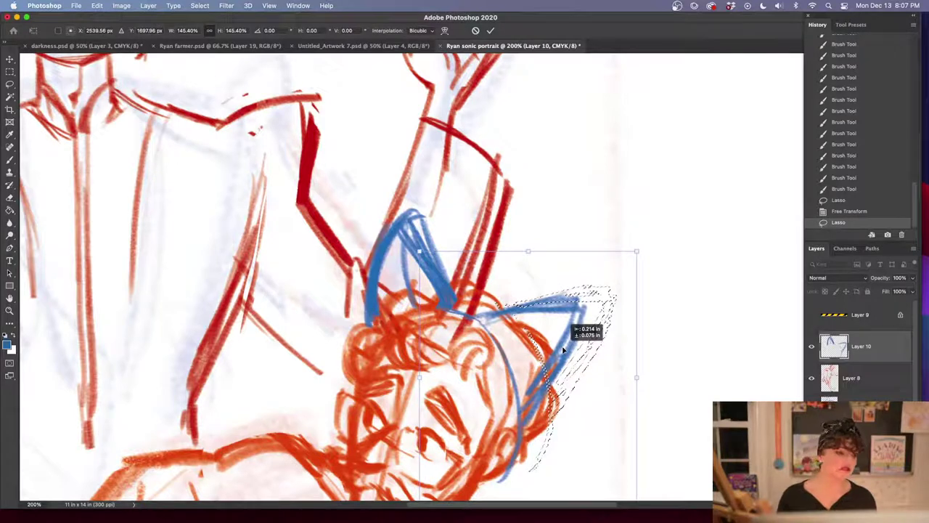
{"action": "key", "text": "Return"}
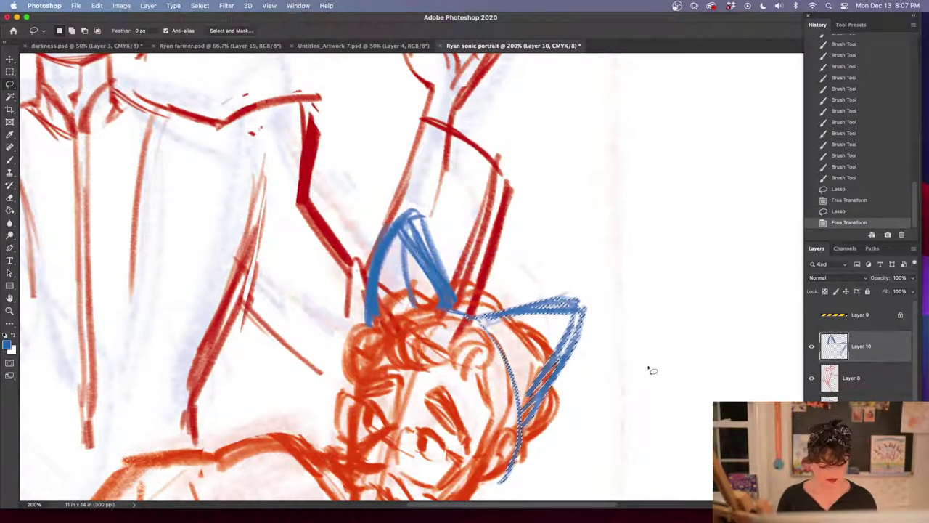
{"action": "key", "text": "ctrl+d"}
Erase the headband line extending below the right ear and redraw the end of the curve at the ear's base
{"action": "left_click_drag", "start_coordinate": [595, 424], "coordinate": [560, 331]}
{"action": "key", "text": "e"}
{"action": "mouse_move", "coordinate": [485, 304]}
{"action": "left_mouse_down"}
{"action": "mouse_move", "coordinate": [487, 363]}
{"action": "mouse_move", "coordinate": [467, 387]}
{"action": "left_mouse_up"}
{"action": "left_click_drag", "start_coordinate": [485, 309], "coordinate": [482, 341]}
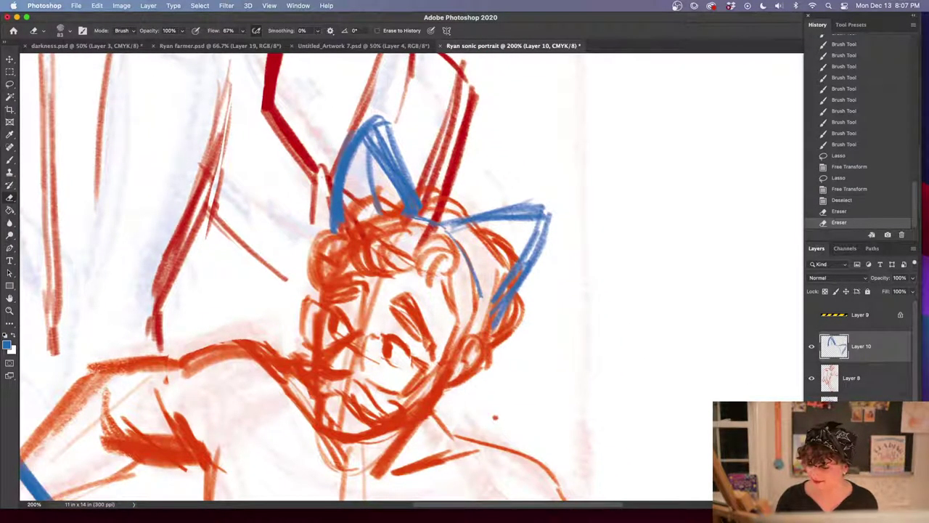
{"action": "key", "text": "b"}
{"action": "left_click_drag", "start_coordinate": [475, 281], "coordinate": [478, 293]}
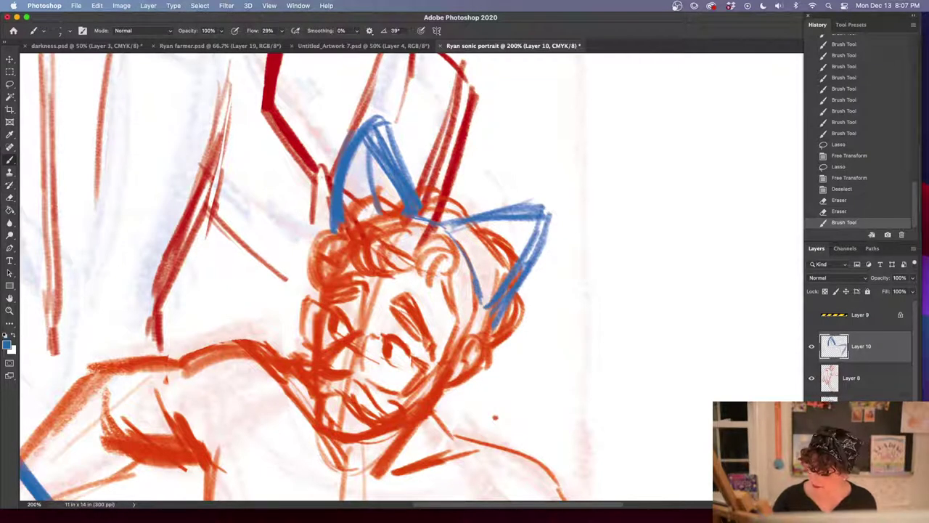
Draw the inner contours and base curves of both blue ears
{"action": "mouse_move", "coordinate": [375, 132]}
{"action": "left_mouse_down"}
{"action": "mouse_move", "coordinate": [397, 172]}
{"action": "mouse_move", "coordinate": [392, 156]}
{"action": "left_mouse_up"}
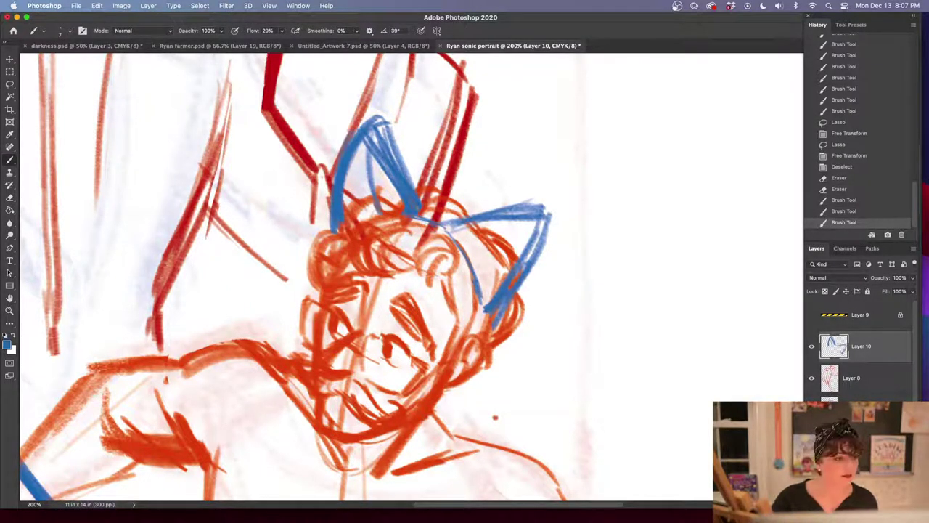
{"action": "left_click_drag", "start_coordinate": [344, 211], "coordinate": [395, 209]}
{"action": "left_click_drag", "start_coordinate": [370, 137], "coordinate": [389, 202]}
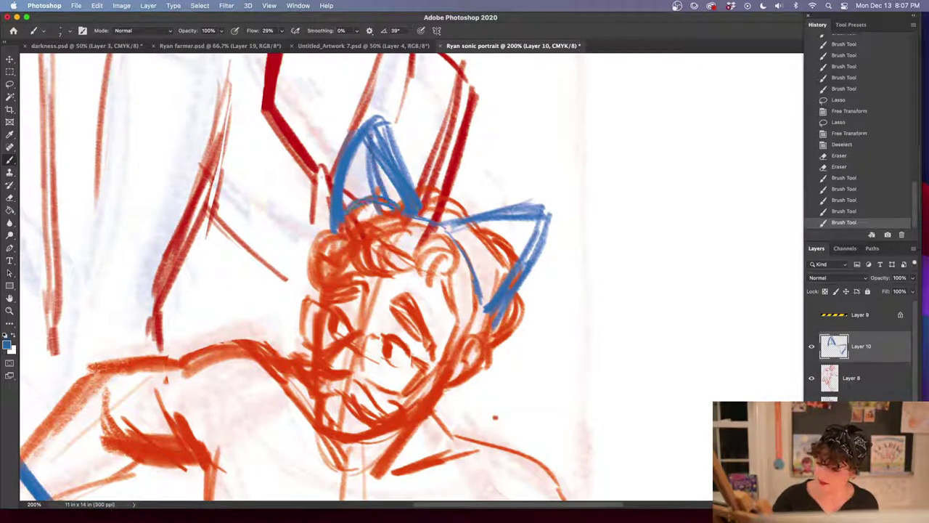
{"action": "mouse_move", "coordinate": [465, 241]}
{"action": "left_mouse_down"}
{"action": "mouse_move", "coordinate": [543, 219]}
{"action": "mouse_move", "coordinate": [511, 260]}
{"action": "left_mouse_up"}
{"action": "left_click_drag", "start_coordinate": [508, 263], "coordinate": [485, 301]}
{"action": "mouse_move", "coordinate": [484, 248]}
{"action": "left_mouse_down"}
{"action": "mouse_move", "coordinate": [461, 308]}
{"action": "mouse_move", "coordinate": [500, 276]}
{"action": "mouse_move", "coordinate": [489, 249]}
{"action": "left_mouse_up"}
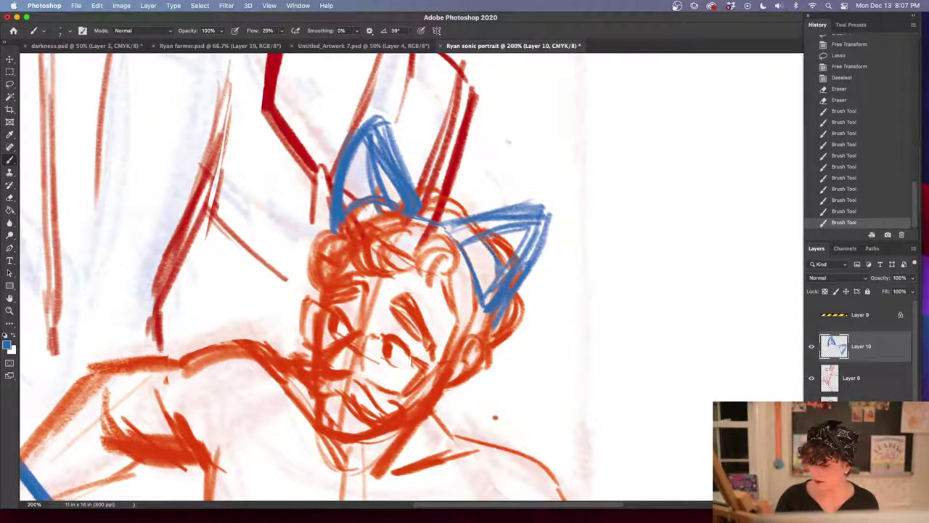
Sketch a rounded blue glove cuff around the wrist of the orange-red figure's right-hand bent arm and trace the hand's upper edge
{"action": "left_click_drag", "start_coordinate": [563, 352], "coordinate": [562, 298]}
{"action": "mouse_move", "coordinate": [414, 163]}
{"action": "left_mouse_down"}
{"action": "mouse_move", "coordinate": [471, 233]}
{"action": "mouse_move", "coordinate": [477, 280]}
{"action": "left_mouse_up"}
{"action": "left_click_drag", "start_coordinate": [550, 367], "coordinate": [581, 261]}
{"action": "left_click_drag", "start_coordinate": [550, 346], "coordinate": [556, 317]}
{"action": "left_click_drag", "start_coordinate": [438, 289], "coordinate": [566, 309]}
{"action": "scroll", "coordinate": [566, 309], "scroll_direction": "down", "scroll_amount": 6}
{"action": "scroll", "coordinate": [566, 308], "scroll_direction": "right", "scroll_amount": 4}
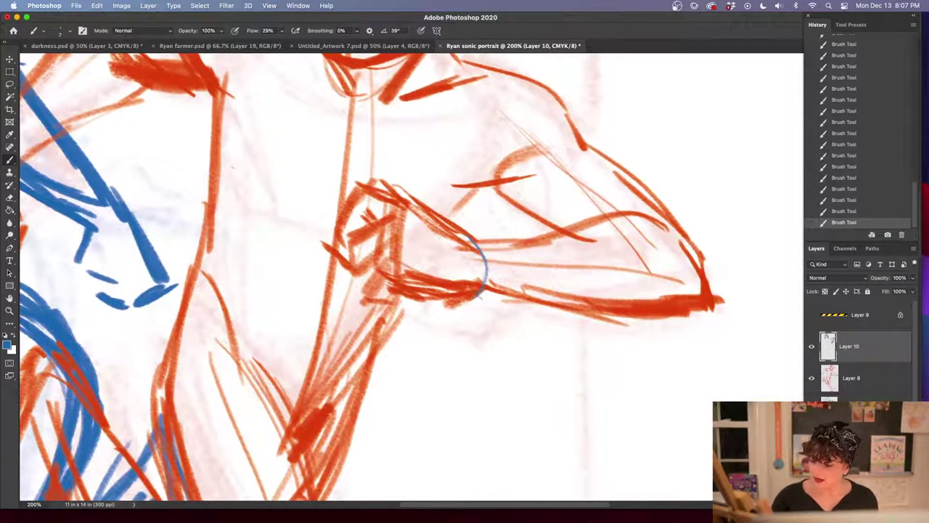
{"action": "left_click_drag", "start_coordinate": [474, 218], "coordinate": [515, 238]}
{"action": "mouse_move", "coordinate": [457, 231]}
{"action": "left_mouse_down"}
{"action": "mouse_move", "coordinate": [516, 240]}
{"action": "mouse_move", "coordinate": [530, 271]}
{"action": "mouse_move", "coordinate": [514, 308]}
{"action": "mouse_move", "coordinate": [481, 311]}
{"action": "mouse_move", "coordinate": [518, 306]}
{"action": "mouse_move", "coordinate": [408, 193]}
{"action": "left_mouse_up"}
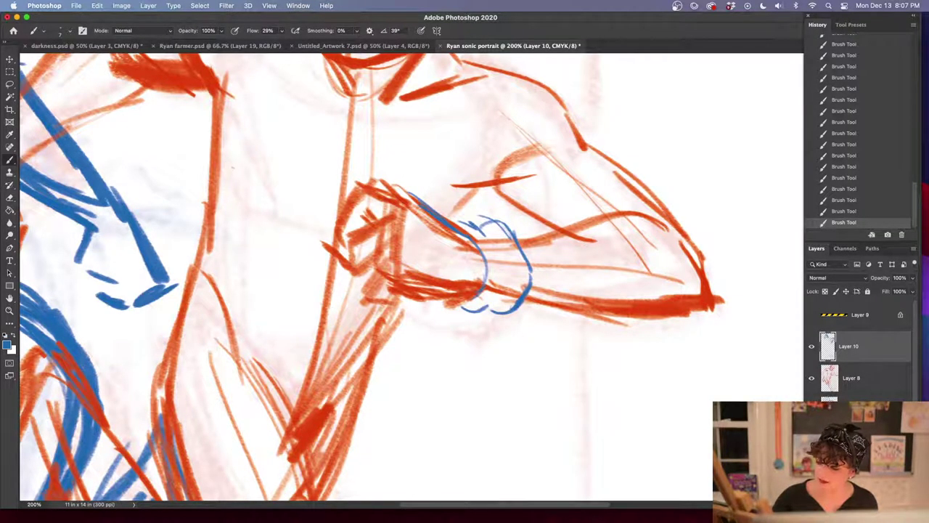
Outline the gloved fist in blue, including its lower edge, knuckles and curled fingers
{"action": "scroll", "coordinate": [373, 277], "scroll_direction": "down", "scroll_amount": 2}
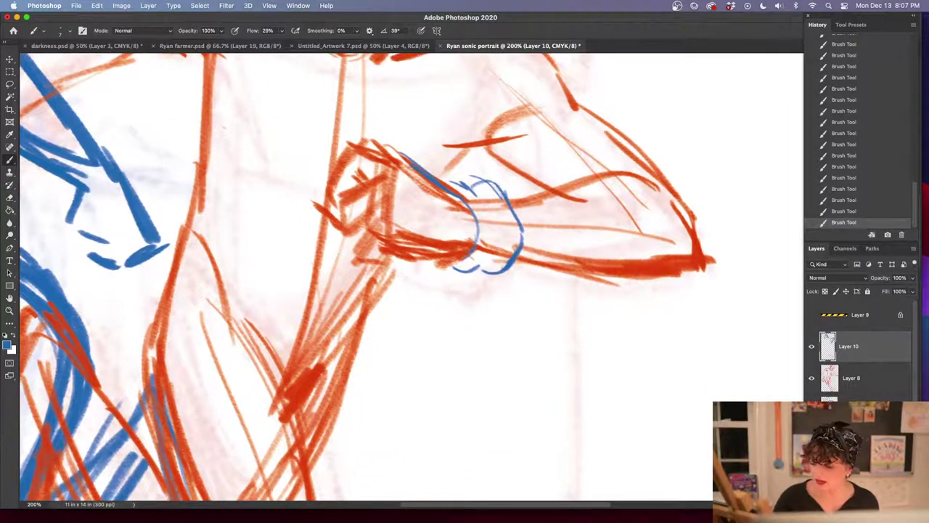
{"action": "mouse_move", "coordinate": [400, 245]}
{"action": "left_mouse_down"}
{"action": "mouse_move", "coordinate": [460, 262]}
{"action": "mouse_move", "coordinate": [470, 251]}
{"action": "left_mouse_up"}
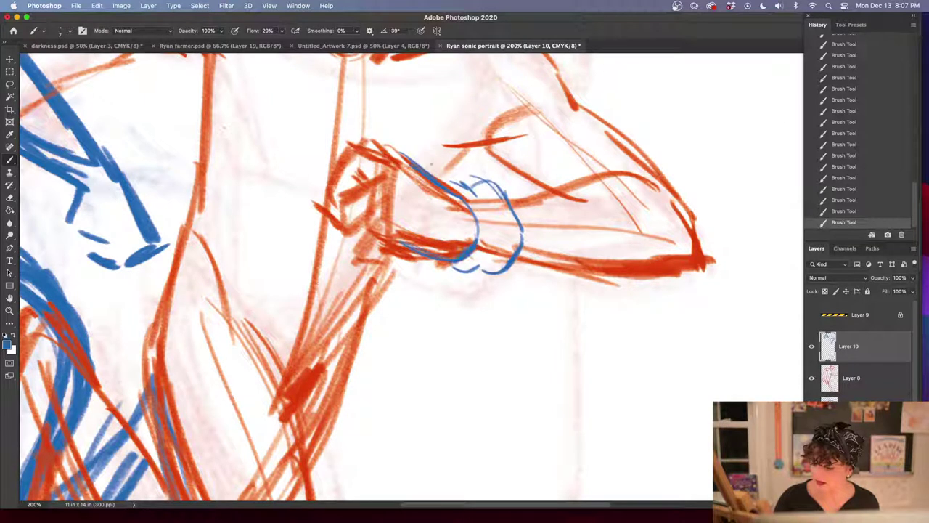
{"action": "mouse_move", "coordinate": [392, 151]}
{"action": "left_mouse_down"}
{"action": "mouse_move", "coordinate": [405, 155]}
{"action": "mouse_move", "coordinate": [351, 138]}
{"action": "mouse_move", "coordinate": [345, 145]}
{"action": "mouse_move", "coordinate": [330, 181]}
{"action": "mouse_move", "coordinate": [377, 177]}
{"action": "mouse_move", "coordinate": [333, 221]}
{"action": "left_mouse_up"}
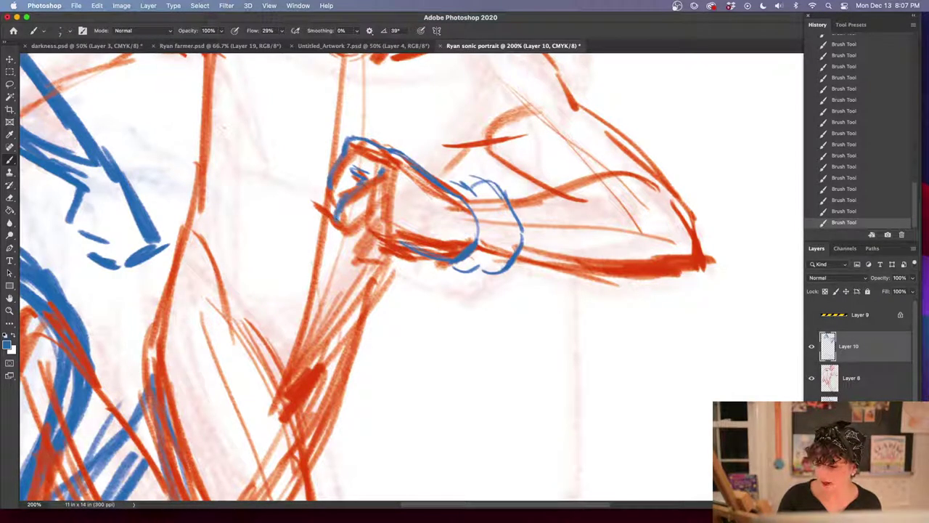
{"action": "left_click_drag", "start_coordinate": [386, 187], "coordinate": [374, 206]}
{"action": "mouse_move", "coordinate": [367, 218]}
{"action": "left_mouse_down"}
{"action": "mouse_move", "coordinate": [350, 238]}
{"action": "mouse_move", "coordinate": [368, 260]}
{"action": "mouse_move", "coordinate": [407, 267]}
{"action": "mouse_move", "coordinate": [376, 241]}
{"action": "left_mouse_up"}
{"action": "mouse_move", "coordinate": [398, 253]}
{"action": "left_mouse_down"}
{"action": "mouse_move", "coordinate": [387, 258]}
{"action": "mouse_move", "coordinate": [404, 268]}
{"action": "mouse_move", "coordinate": [346, 260]}
{"action": "mouse_move", "coordinate": [353, 247]}
{"action": "left_mouse_up"}
{"action": "mouse_move", "coordinate": [331, 196]}
{"action": "left_mouse_down"}
{"action": "mouse_move", "coordinate": [339, 209]}
{"action": "mouse_move", "coordinate": [360, 178]}
{"action": "left_mouse_up"}
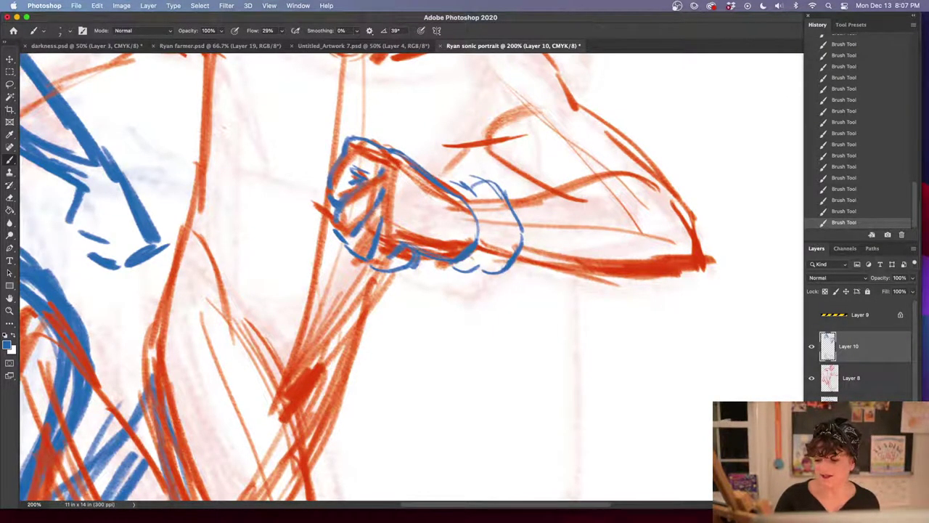
Add small puffy contour strokes along the upper and lower edges of the blue glove cuff
{"action": "left_click_drag", "start_coordinate": [488, 347], "coordinate": [426, 306]}
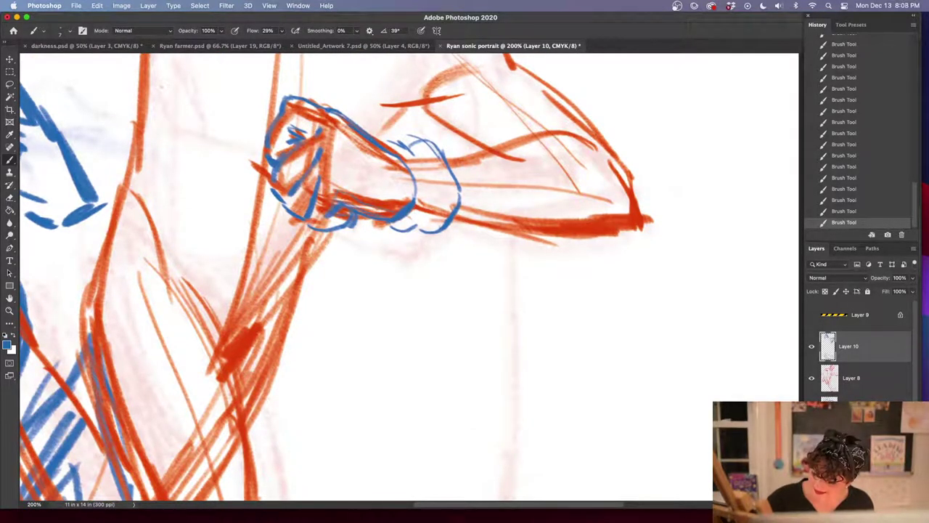
{"action": "left_click_drag", "start_coordinate": [422, 251], "coordinate": [470, 282]}
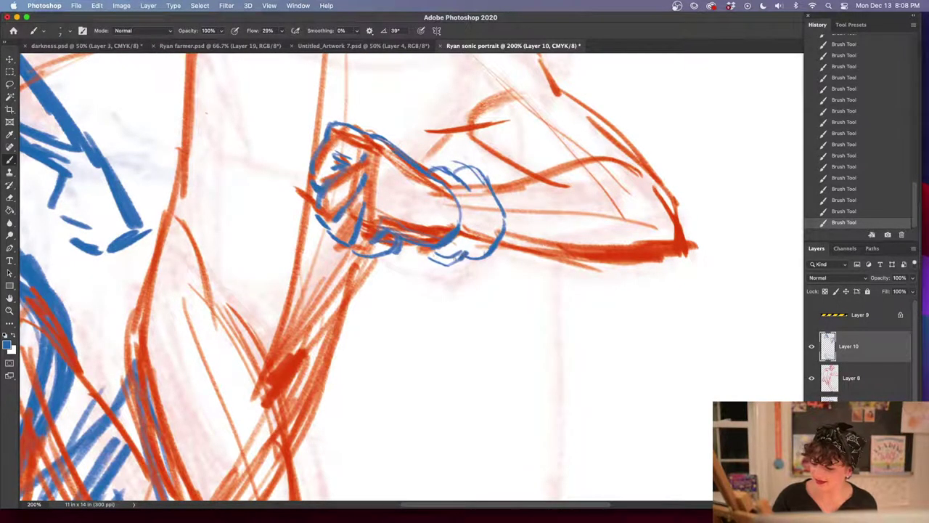
{"action": "left_click_drag", "start_coordinate": [426, 312], "coordinate": [555, 362]}
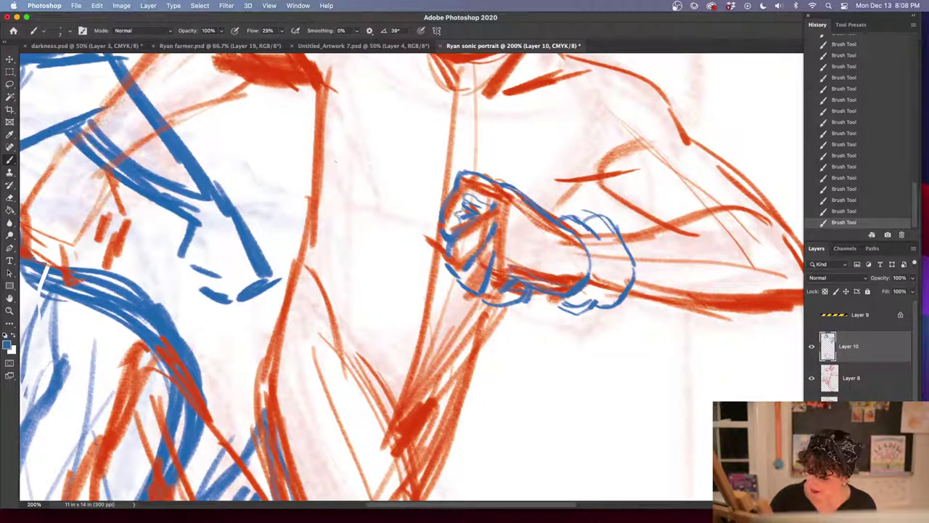
Sketch a rounded blue glove cuff around the wrist of the orange-red figure's arm that overlaps the blue figure
{"action": "left_click_drag", "start_coordinate": [525, 339], "coordinate": [724, 407]}
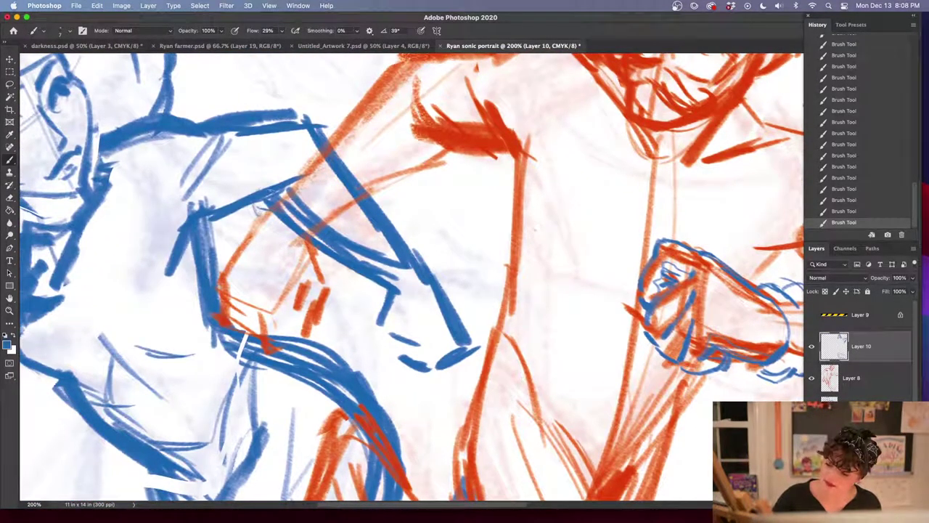
{"action": "left_click_drag", "start_coordinate": [289, 193], "coordinate": [309, 165]}
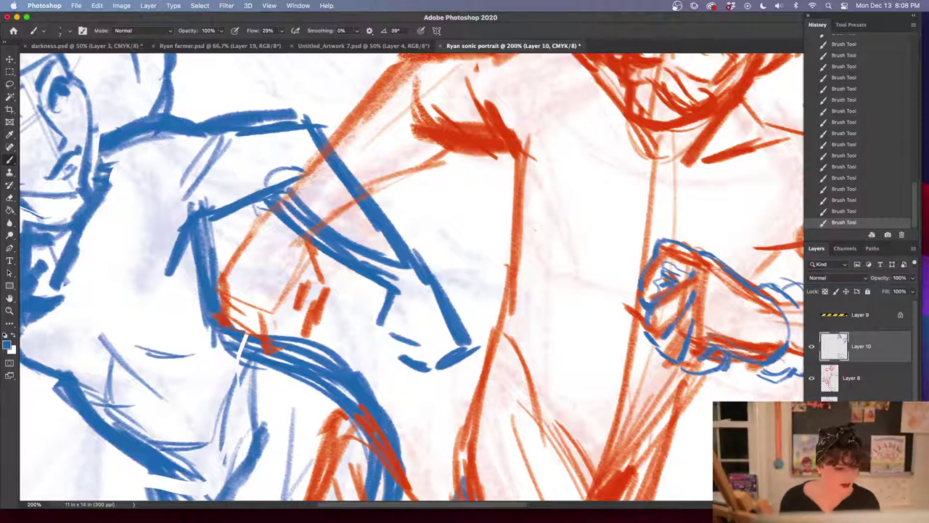
{"action": "key", "text": "shift+Tab"}
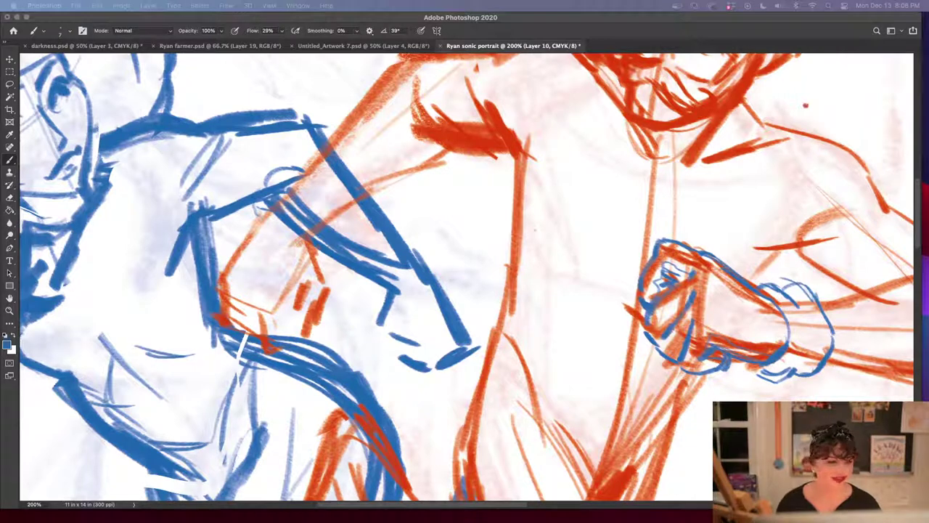
{"action": "left_click", "coordinate": [519, 299]}
{"action": "mouse_move", "coordinate": [308, 173]}
{"action": "left_mouse_down"}
{"action": "mouse_move", "coordinate": [346, 218]}
{"action": "mouse_move", "coordinate": [345, 236]}
{"action": "left_mouse_up"}
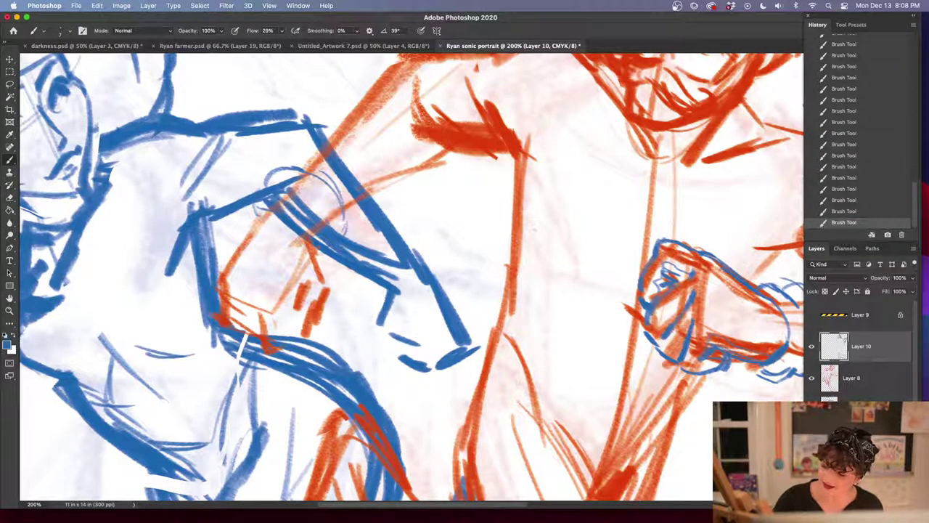
{"action": "left_click_drag", "start_coordinate": [254, 209], "coordinate": [225, 270]}
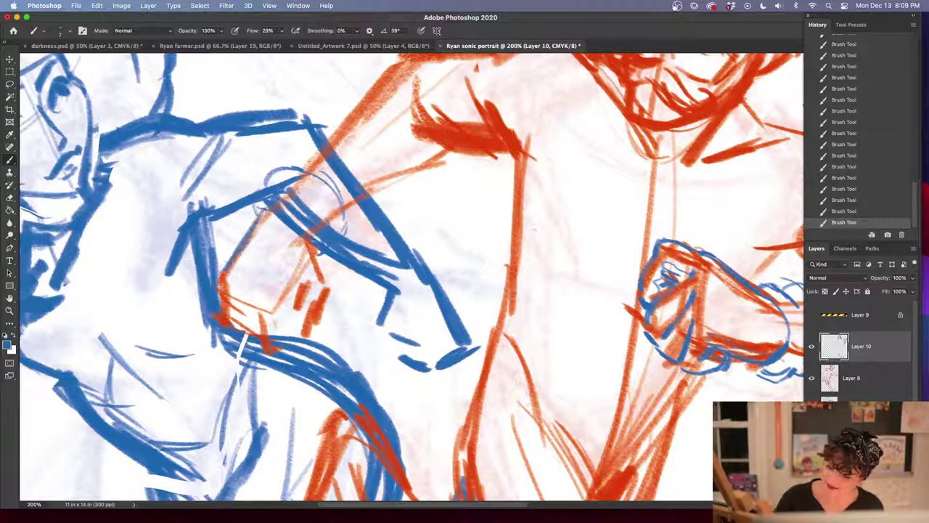
Outline the second gloved fist in blue over the orange-red hand, adding its knuckles and curled fingers
{"action": "mouse_move", "coordinate": [320, 250]}
{"action": "left_mouse_down"}
{"action": "mouse_move", "coordinate": [332, 280]}
{"action": "mouse_move", "coordinate": [325, 312]}
{"action": "mouse_move", "coordinate": [260, 321]}
{"action": "mouse_move", "coordinate": [264, 334]}
{"action": "left_mouse_up"}
{"action": "left_click_drag", "start_coordinate": [302, 309], "coordinate": [296, 324]}
{"action": "mouse_move", "coordinate": [301, 318]}
{"action": "left_mouse_down"}
{"action": "mouse_move", "coordinate": [289, 334]}
{"action": "mouse_move", "coordinate": [304, 341]}
{"action": "mouse_move", "coordinate": [320, 327]}
{"action": "left_mouse_up"}
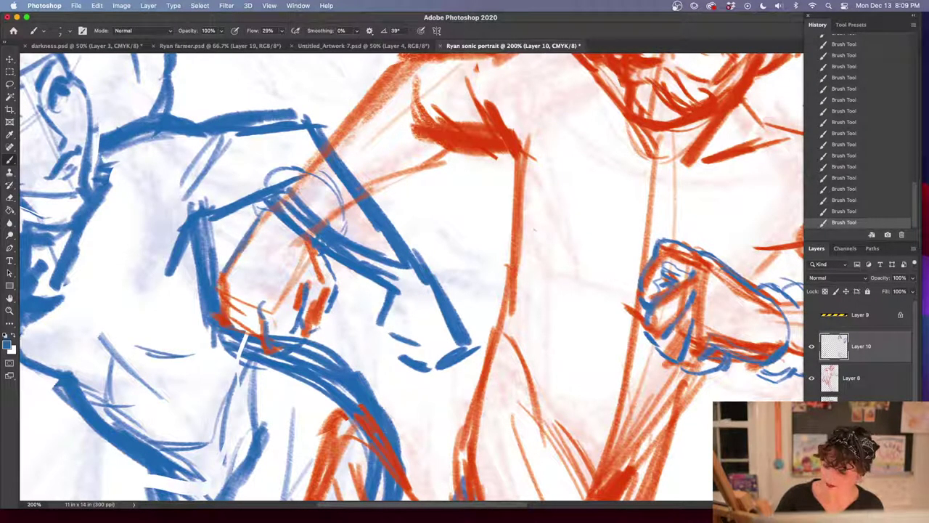
{"action": "left_click_drag", "start_coordinate": [415, 345], "coordinate": [428, 315]}
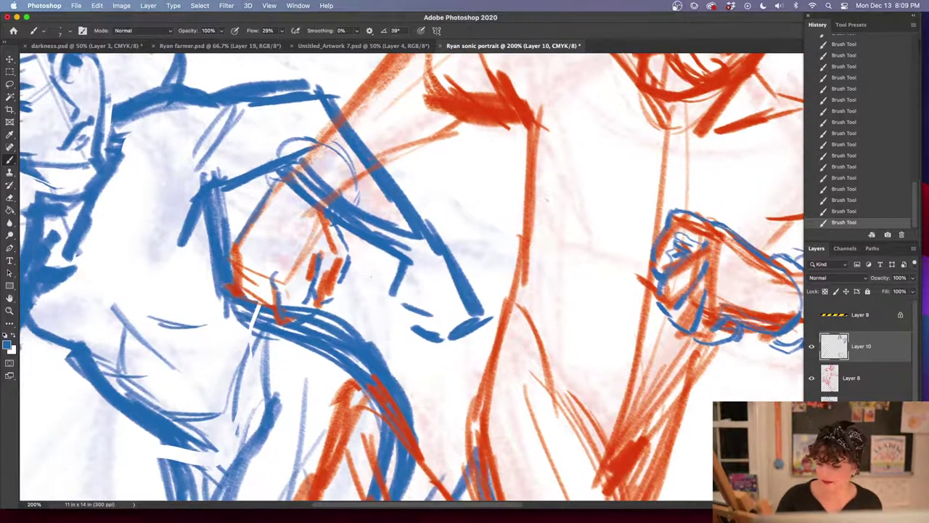
{"action": "mouse_move", "coordinate": [322, 305]}
{"action": "left_mouse_down"}
{"action": "mouse_move", "coordinate": [339, 294]}
{"action": "mouse_move", "coordinate": [345, 271]}
{"action": "left_mouse_up"}
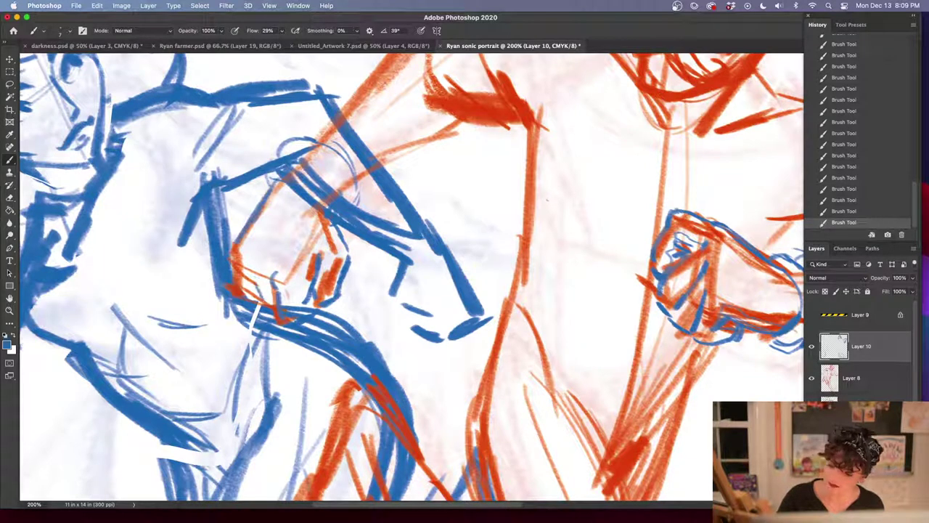
{"action": "mouse_move", "coordinate": [249, 272]}
{"action": "left_mouse_down"}
{"action": "mouse_move", "coordinate": [259, 249]}
{"action": "mouse_move", "coordinate": [238, 234]}
{"action": "left_mouse_up"}
{"action": "mouse_move", "coordinate": [243, 279]}
{"action": "left_mouse_down"}
{"action": "mouse_move", "coordinate": [252, 300]}
{"action": "mouse_move", "coordinate": [273, 309]}
{"action": "left_mouse_up"}
{"action": "left_click_drag", "start_coordinate": [249, 298], "coordinate": [245, 287]}
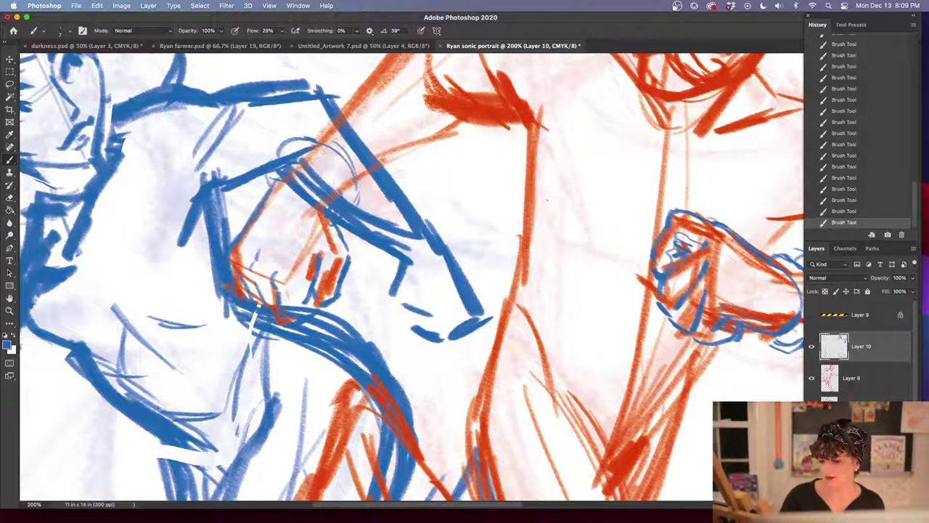
{"action": "left_click_drag", "start_coordinate": [304, 280], "coordinate": [300, 298]}
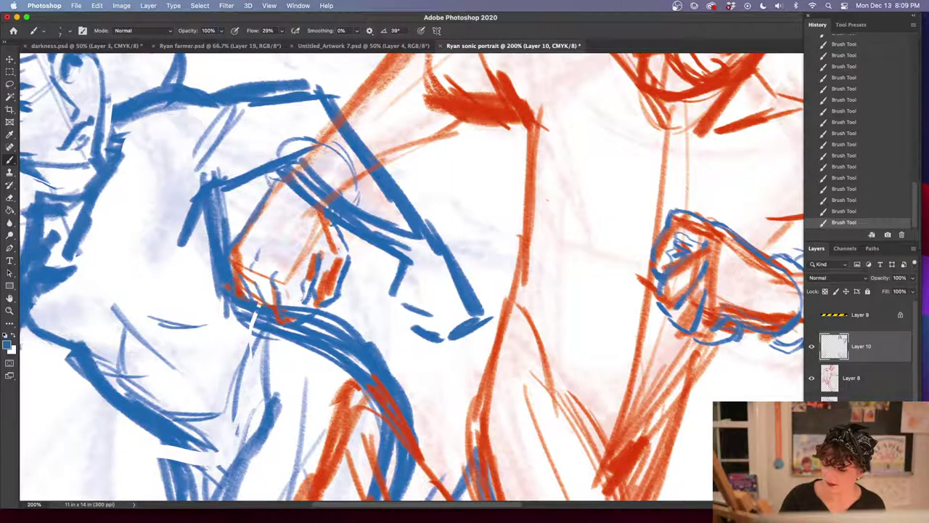
{"action": "key", "text": "super+minus"}
{"action": "key", "text": "super+minus"}
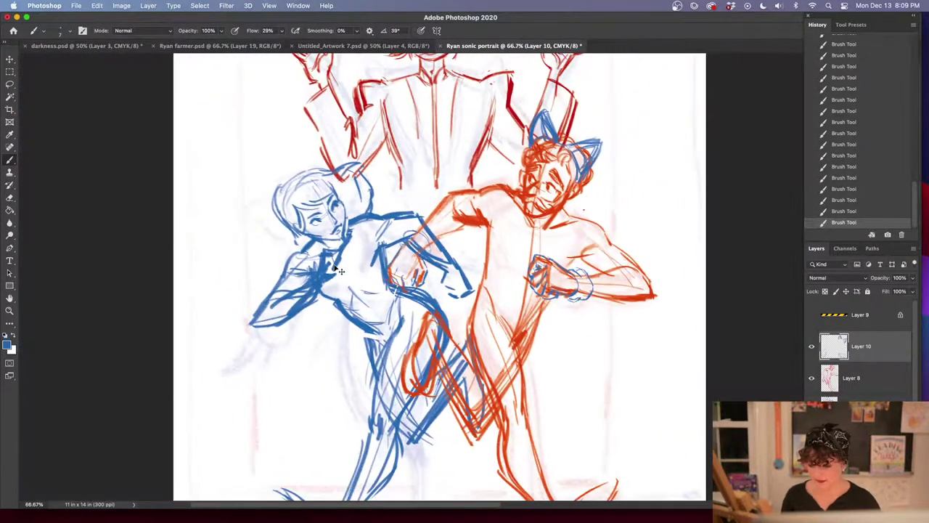
{"action": "key", "text": "super+plus"}
{"action": "left_click_drag", "start_coordinate": [632, 418], "coordinate": [540, 421]}
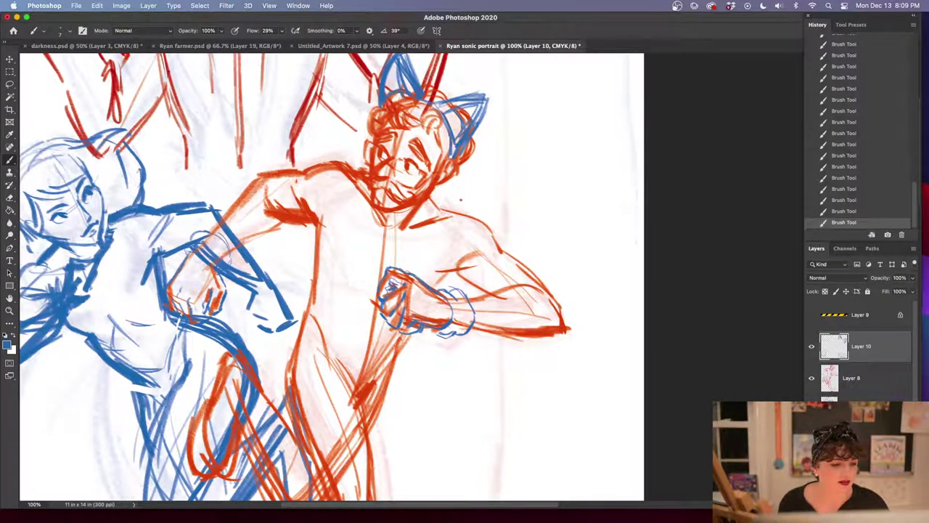
{"action": "key", "text": "shift+Tab"}
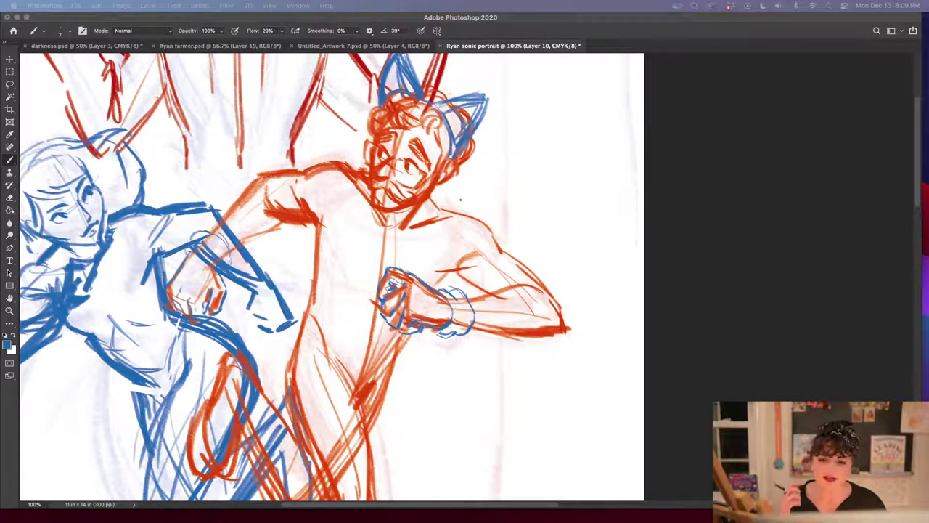
{"action": "key", "text": "Tab"}
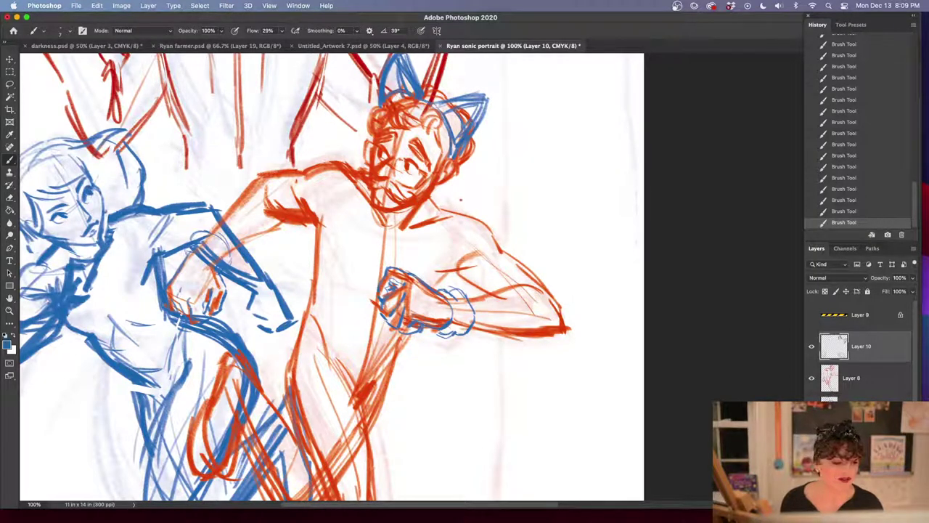
{"action": "key", "text": "shift+Tab"}
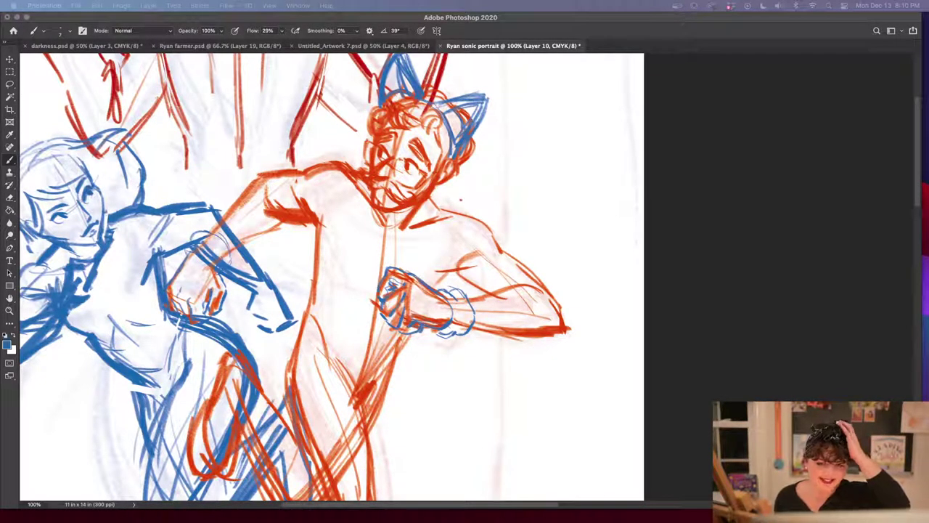
{"action": "key", "text": "shift+Tab"}
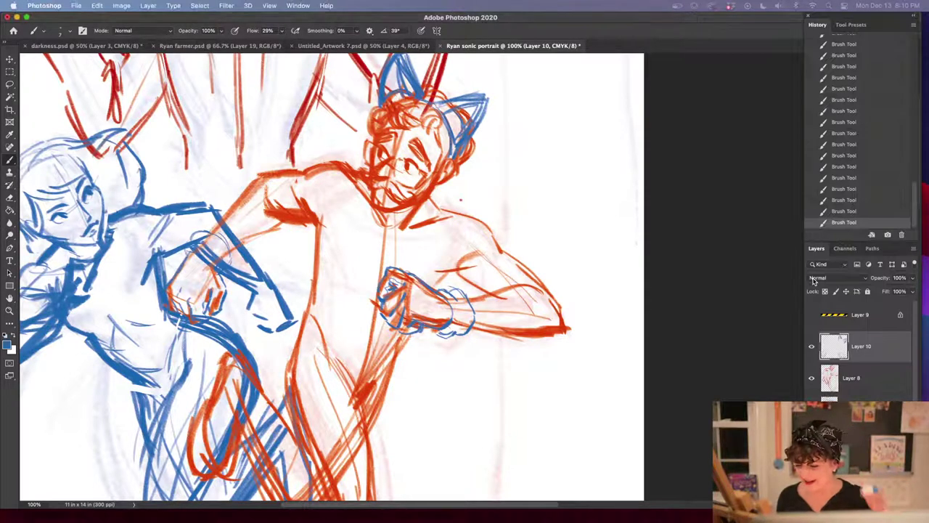
Draw a blue arc across the orange-red figure's front shin and trace both sides of the lower leg to the ankle
{"action": "scroll", "coordinate": [521, 346], "scroll_direction": "down", "scroll_amount": 3}
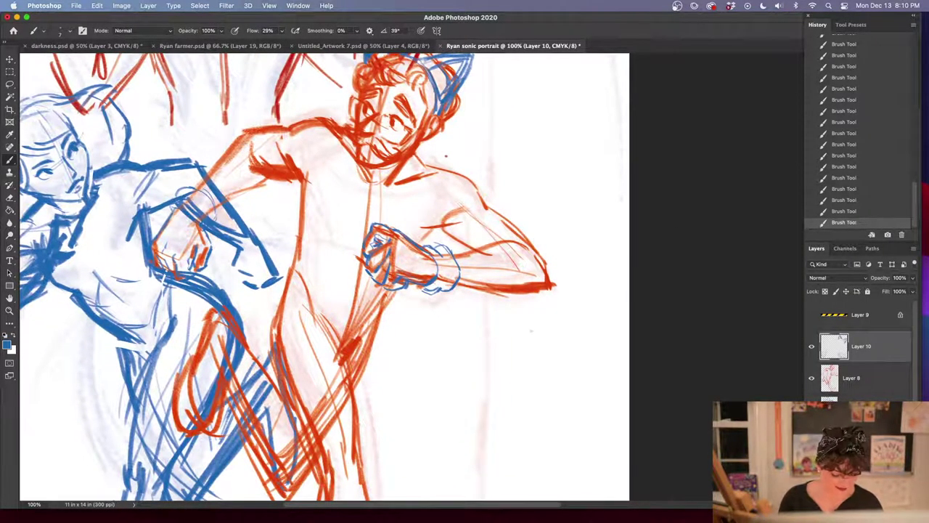
{"action": "scroll", "coordinate": [540, 315], "scroll_direction": "down", "scroll_amount": 10}
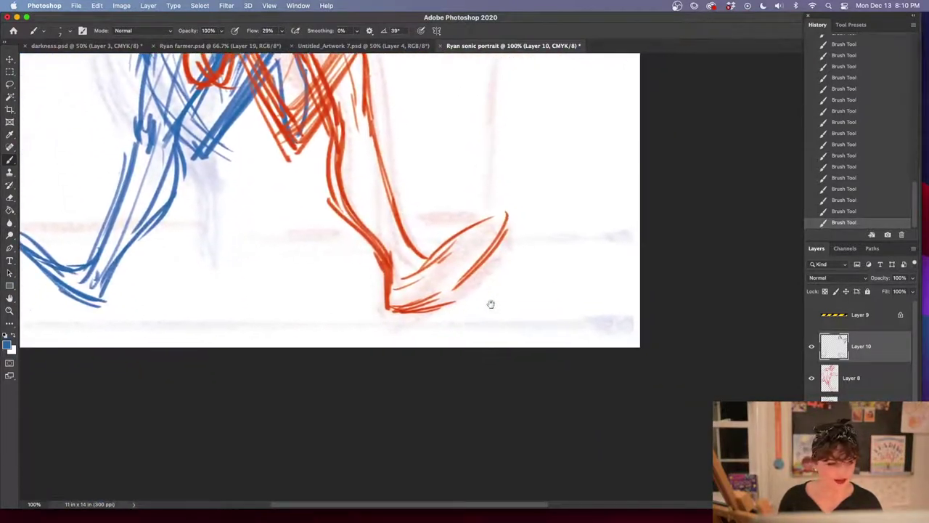
{"action": "left_click_drag", "start_coordinate": [491, 304], "coordinate": [487, 359]}
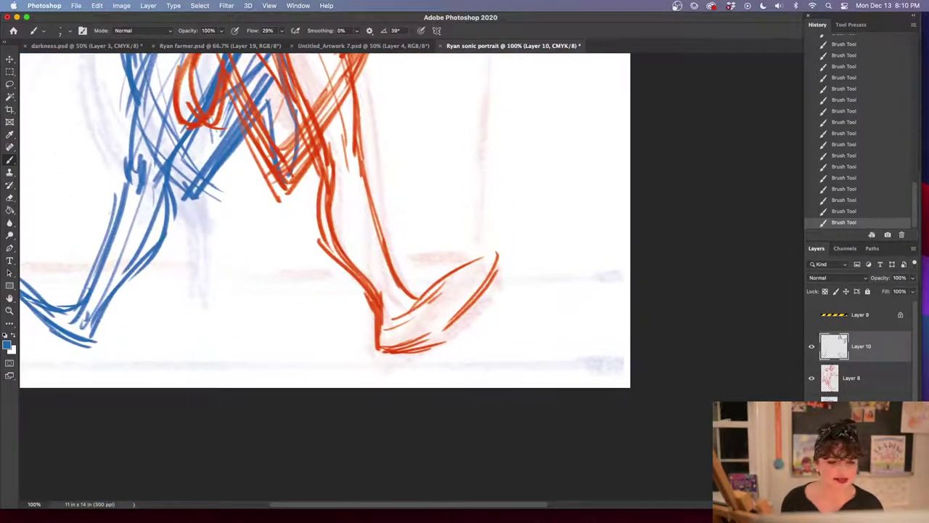
{"action": "key", "text": "shift+Tab"}
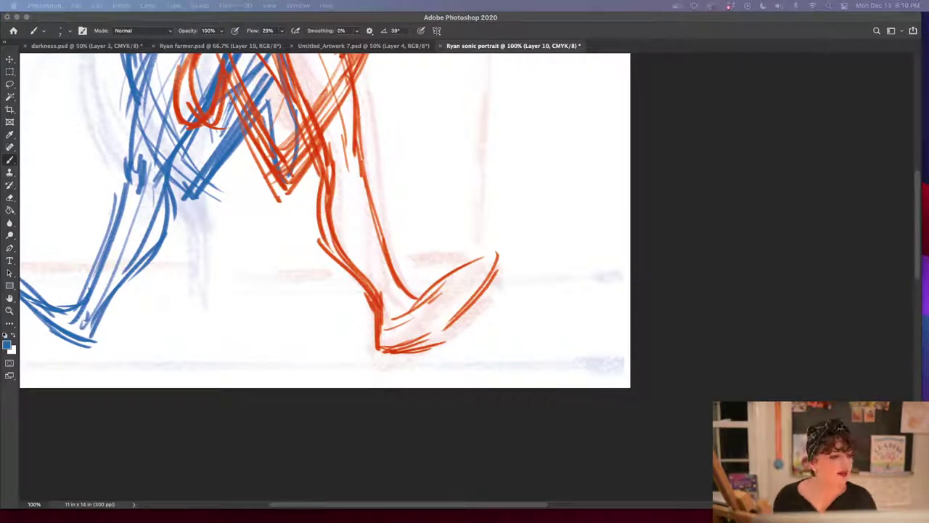
{"action": "key", "text": "shift+Tab"}
{"action": "left_click_drag", "start_coordinate": [338, 237], "coordinate": [385, 218]}
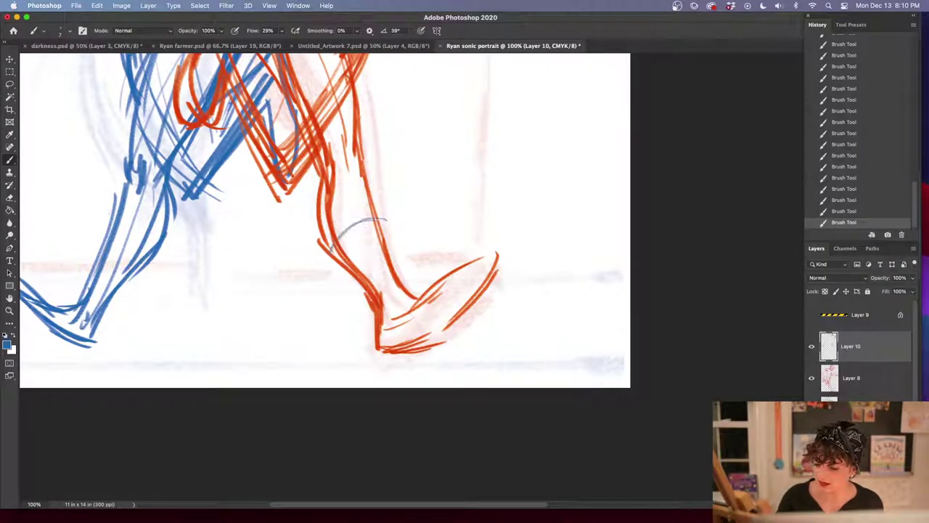
{"action": "left_click_drag", "start_coordinate": [334, 255], "coordinate": [368, 287]}
{"action": "left_click_drag", "start_coordinate": [324, 225], "coordinate": [347, 265]}
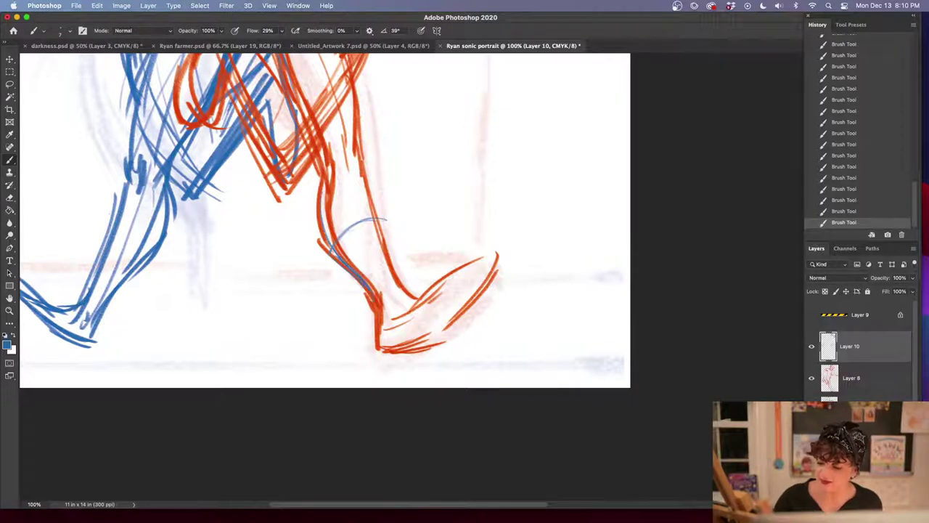
{"action": "mouse_move", "coordinate": [381, 220]}
{"action": "left_mouse_down"}
{"action": "mouse_move", "coordinate": [408, 289]}
{"action": "mouse_move", "coordinate": [386, 249]}
{"action": "left_mouse_up"}
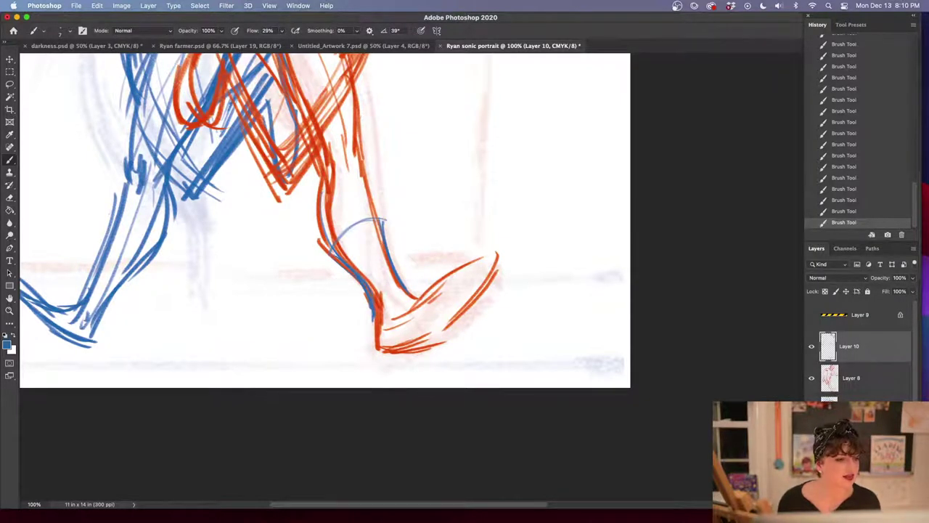
{"action": "key", "text": "shift+Tab"}
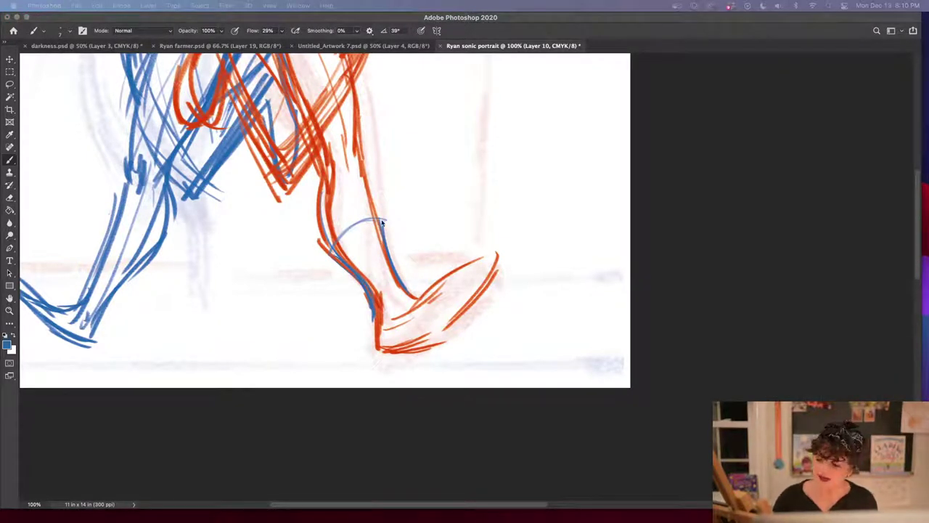
{"action": "key", "text": "shift+Tab"}
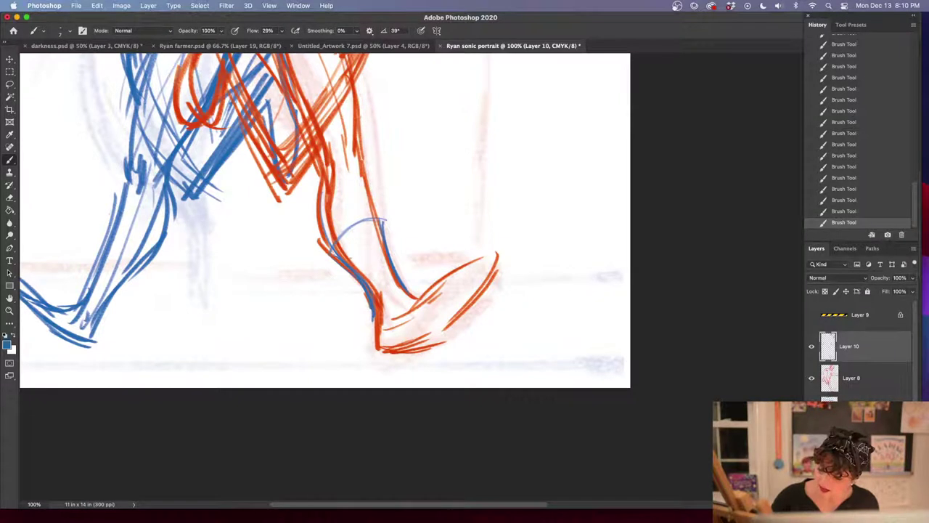
Sketch a puffy blue cuff around the front ankle and trace the back of the heel
{"action": "left_click_drag", "start_coordinate": [361, 291], "coordinate": [370, 309]}
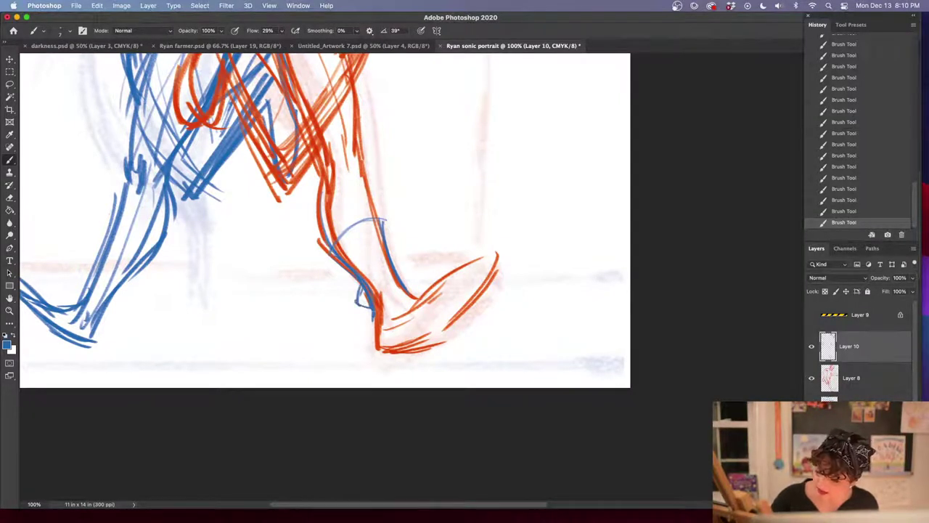
{"action": "mouse_move", "coordinate": [398, 270]}
{"action": "left_mouse_down"}
{"action": "mouse_move", "coordinate": [412, 295]}
{"action": "mouse_move", "coordinate": [411, 266]}
{"action": "left_mouse_up"}
{"action": "mouse_move", "coordinate": [363, 300]}
{"action": "left_mouse_down"}
{"action": "mouse_move", "coordinate": [407, 295]}
{"action": "mouse_move", "coordinate": [379, 354]}
{"action": "left_mouse_up"}
Outline the blue shoe on the front foot, including the sole, rounded toe and curved inner contours
{"action": "left_click_drag", "start_coordinate": [477, 362], "coordinate": [467, 353]}
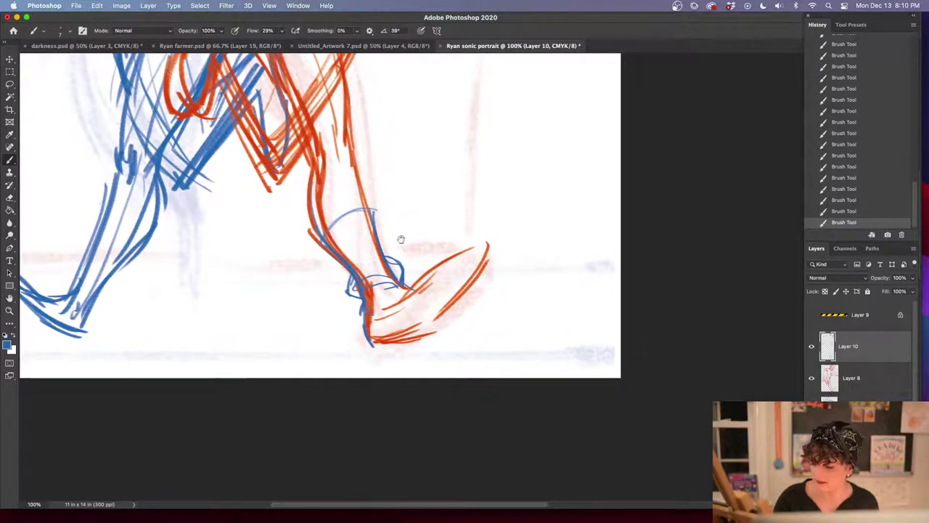
{"action": "mouse_move", "coordinate": [364, 312]}
{"action": "left_mouse_down"}
{"action": "mouse_move", "coordinate": [383, 356]}
{"action": "mouse_move", "coordinate": [449, 329]}
{"action": "mouse_move", "coordinate": [475, 287]}
{"action": "mouse_move", "coordinate": [462, 260]}
{"action": "left_mouse_up"}
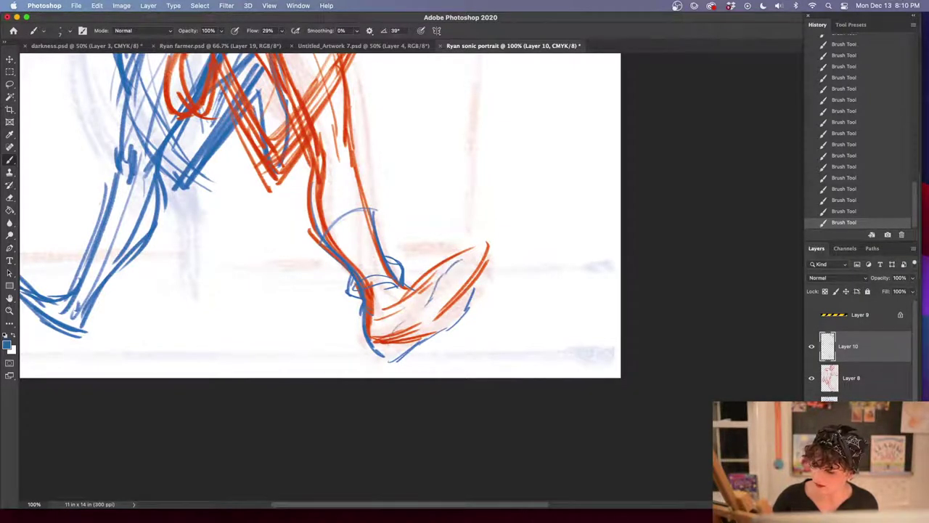
{"action": "mouse_move", "coordinate": [421, 289]}
{"action": "left_mouse_down"}
{"action": "mouse_move", "coordinate": [450, 260]}
{"action": "mouse_move", "coordinate": [477, 257]}
{"action": "mouse_move", "coordinate": [468, 312]}
{"action": "left_mouse_up"}
{"action": "mouse_move", "coordinate": [483, 268]}
{"action": "left_mouse_down"}
{"action": "mouse_move", "coordinate": [446, 332]}
{"action": "mouse_move", "coordinate": [398, 362]}
{"action": "mouse_move", "coordinate": [384, 360]}
{"action": "mouse_move", "coordinate": [407, 359]}
{"action": "left_mouse_up"}
{"action": "left_click_drag", "start_coordinate": [396, 327], "coordinate": [417, 313]}
{"action": "left_click_drag", "start_coordinate": [431, 302], "coordinate": [439, 289]}
{"action": "left_click_drag", "start_coordinate": [476, 256], "coordinate": [427, 309]}
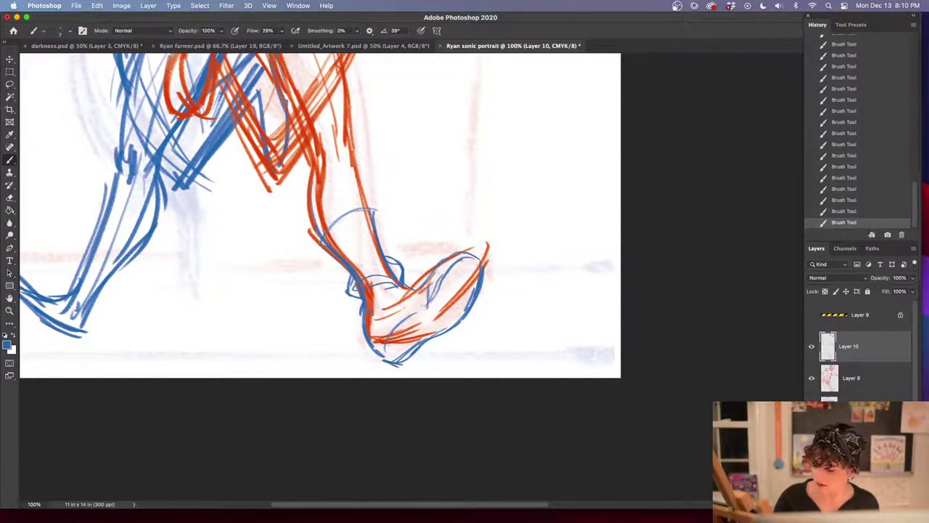
Add short blue contour strokes around the knee of the orange-red figure's front leg
{"action": "left_click_drag", "start_coordinate": [576, 345], "coordinate": [569, 453]}
{"action": "left_click_drag", "start_coordinate": [323, 261], "coordinate": [335, 279]}
{"action": "left_click_drag", "start_coordinate": [450, 260], "coordinate": [442, 279]}
{"action": "left_click_drag", "start_coordinate": [445, 312], "coordinate": [448, 283]}
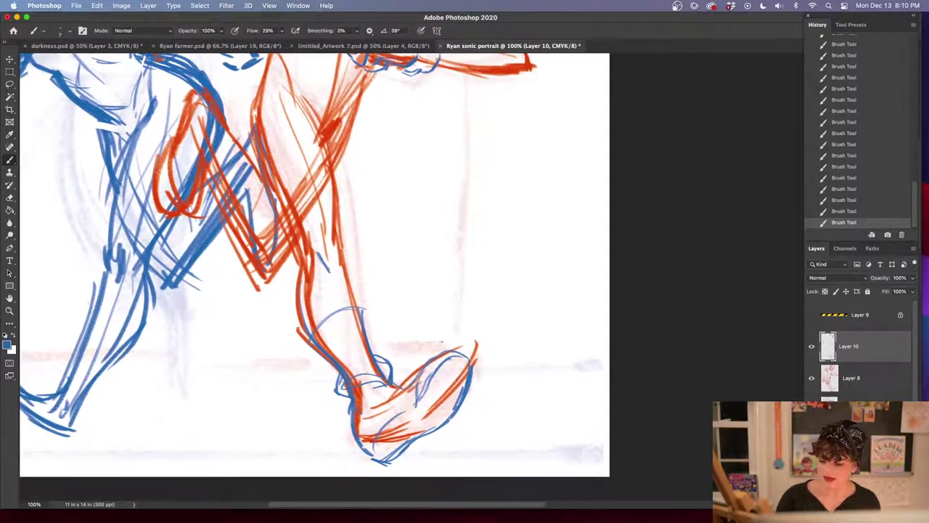
Lasso the blue shoe and ankle cuff sketch, move it slightly up the front leg, and clear the selection
{"action": "key", "text": "super+minus"}
{"action": "key", "text": "super+minus"}
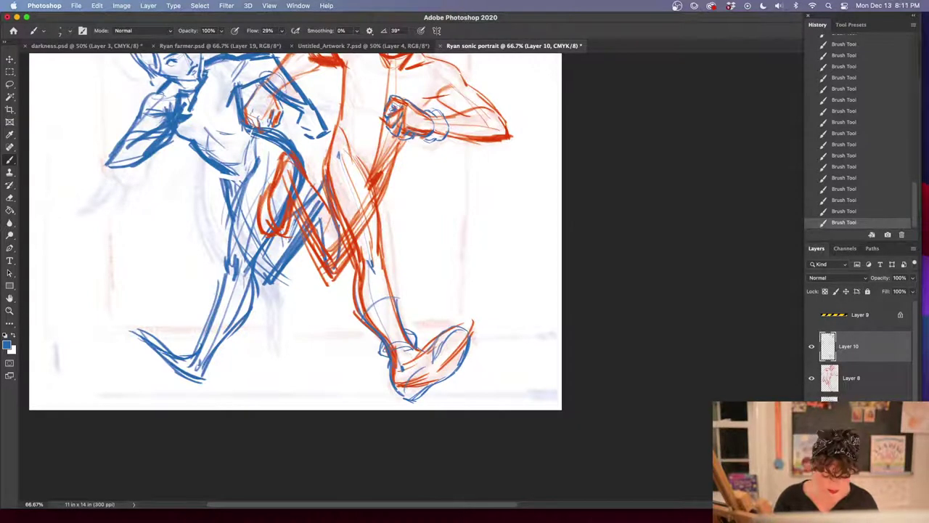
{"action": "key", "text": "l"}
{"action": "left_click_drag", "start_coordinate": [404, 284], "coordinate": [411, 291]}
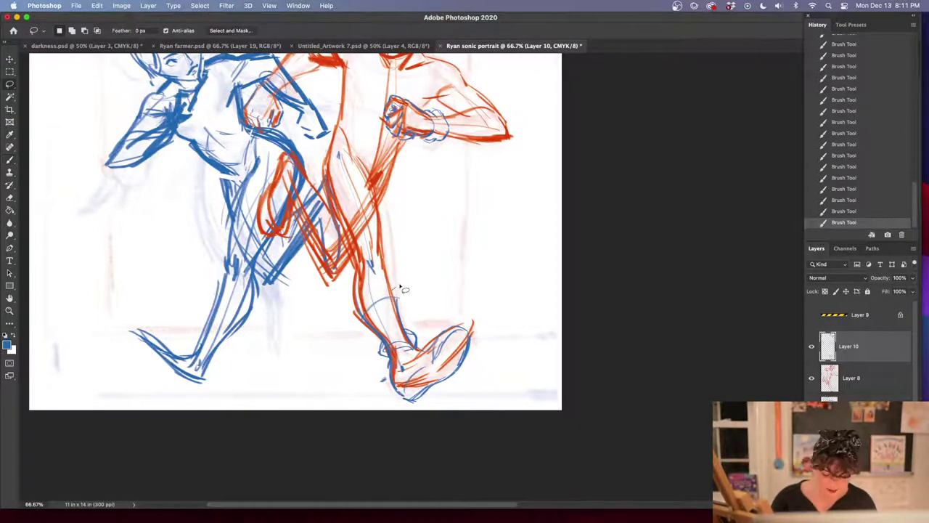
{"action": "key", "text": "super+minus"}
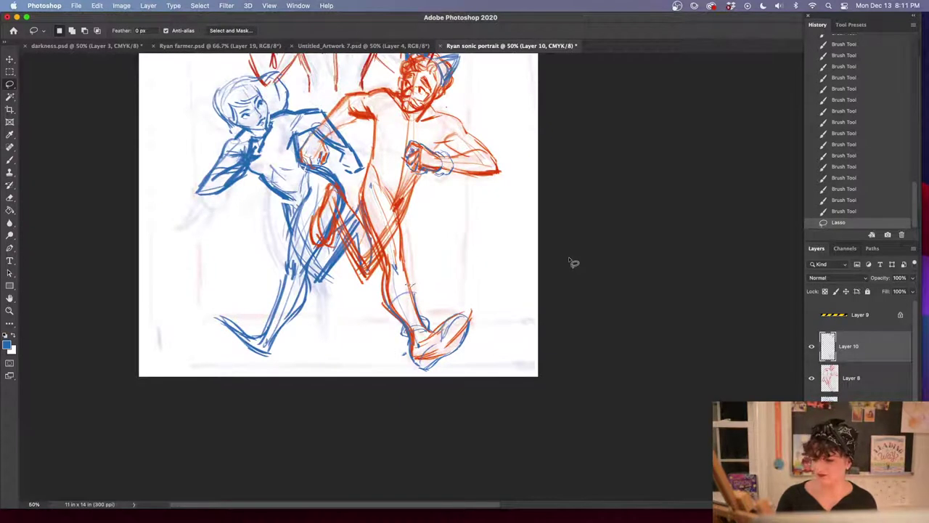
{"action": "mouse_move", "coordinate": [419, 284]}
{"action": "left_mouse_down"}
{"action": "mouse_move", "coordinate": [396, 292]}
{"action": "mouse_move", "coordinate": [401, 338]}
{"action": "mouse_move", "coordinate": [432, 382]}
{"action": "mouse_move", "coordinate": [436, 276]}
{"action": "left_mouse_up"}
{"action": "left_click_drag", "start_coordinate": [456, 337], "coordinate": [452, 323]}
{"action": "key", "text": "super+d"}
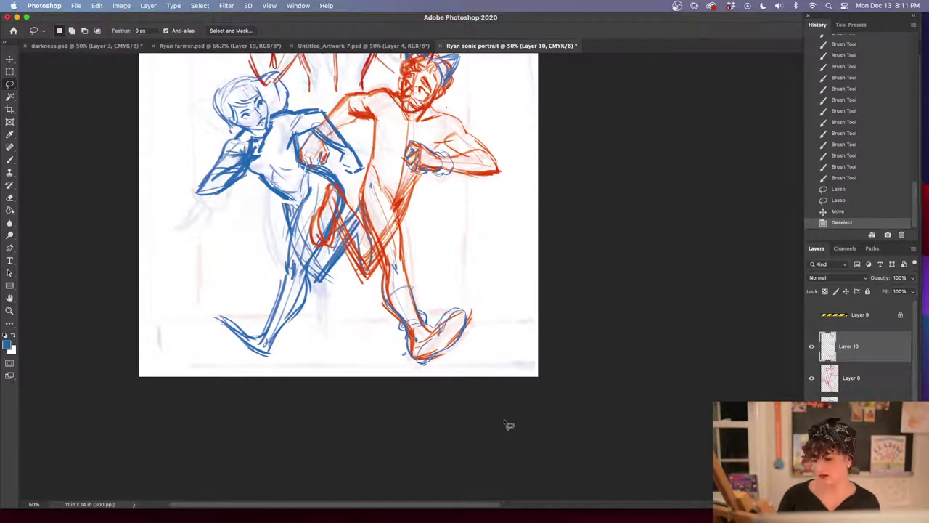
{"action": "key", "text": "super+equal"}
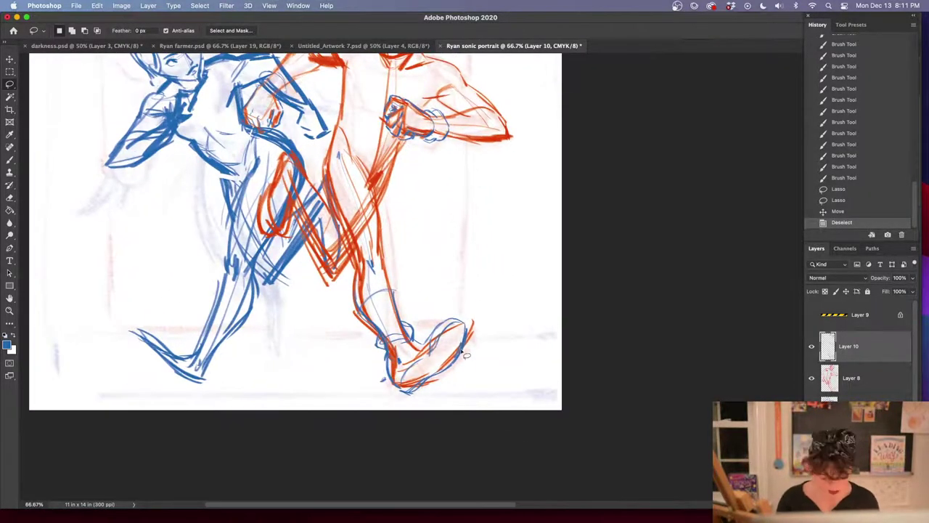
Reinforce the toe, inner contour and sole edge of the front shoe with blue brush strokes
{"action": "key", "text": "b"}
{"action": "left_click_drag", "start_coordinate": [437, 347], "coordinate": [458, 337]}
{"action": "left_click_drag", "start_coordinate": [440, 346], "coordinate": [465, 346]}
{"action": "left_click_drag", "start_coordinate": [466, 334], "coordinate": [435, 376]}
{"action": "left_click_drag", "start_coordinate": [448, 369], "coordinate": [427, 381]}
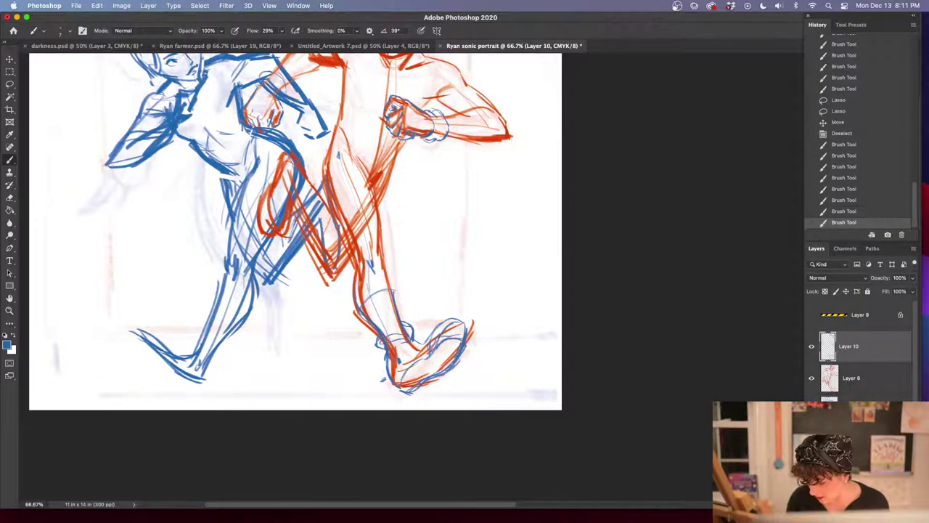
Erase the blue toe and most of the sole from the front shoe sketch
{"action": "left_click_drag", "start_coordinate": [427, 344], "coordinate": [464, 335]}
{"action": "mouse_move", "coordinate": [408, 342]}
{"action": "left_mouse_down"}
{"action": "mouse_move", "coordinate": [463, 332]}
{"action": "mouse_move", "coordinate": [472, 369]}
{"action": "left_mouse_up"}
{"action": "mouse_move", "coordinate": [431, 334]}
{"action": "left_mouse_down"}
{"action": "mouse_move", "coordinate": [463, 341]}
{"action": "mouse_move", "coordinate": [438, 372]}
{"action": "mouse_move", "coordinate": [458, 341]}
{"action": "mouse_move", "coordinate": [475, 358]}
{"action": "left_mouse_up"}
{"action": "key", "text": "e"}
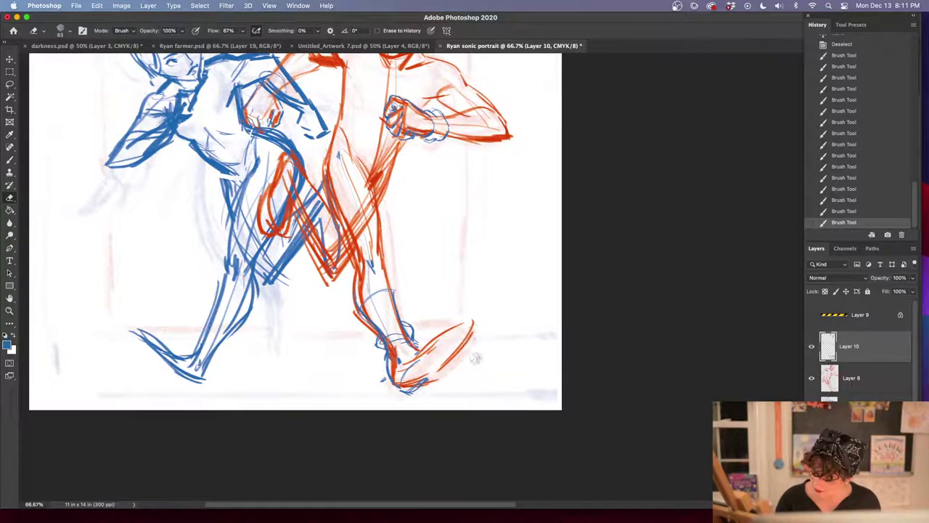
Redraw the front shoe in blue, with a rounded heel, the upper contour, the toe and the sole edge
{"action": "key", "text": "b"}
{"action": "left_click_drag", "start_coordinate": [384, 357], "coordinate": [386, 372]}
{"action": "left_click_drag", "start_coordinate": [385, 372], "coordinate": [400, 393]}
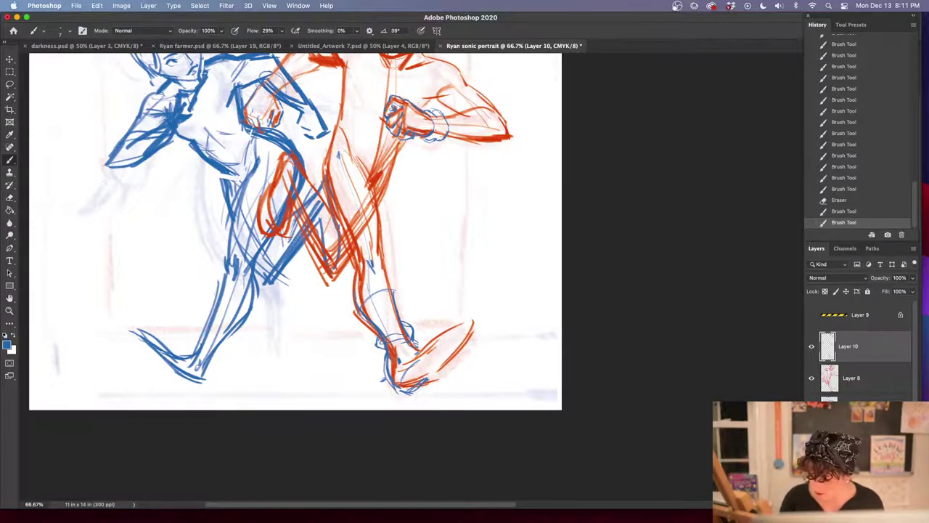
{"action": "mouse_move", "coordinate": [412, 343]}
{"action": "left_mouse_down"}
{"action": "mouse_move", "coordinate": [432, 339]}
{"action": "mouse_move", "coordinate": [399, 356]}
{"action": "mouse_move", "coordinate": [472, 322]}
{"action": "mouse_move", "coordinate": [434, 357]}
{"action": "mouse_move", "coordinate": [460, 354]}
{"action": "left_mouse_up"}
{"action": "mouse_move", "coordinate": [468, 342]}
{"action": "left_mouse_down"}
{"action": "mouse_move", "coordinate": [455, 357]}
{"action": "mouse_move", "coordinate": [414, 369]}
{"action": "mouse_move", "coordinate": [403, 395]}
{"action": "mouse_move", "coordinate": [412, 394]}
{"action": "left_mouse_up"}
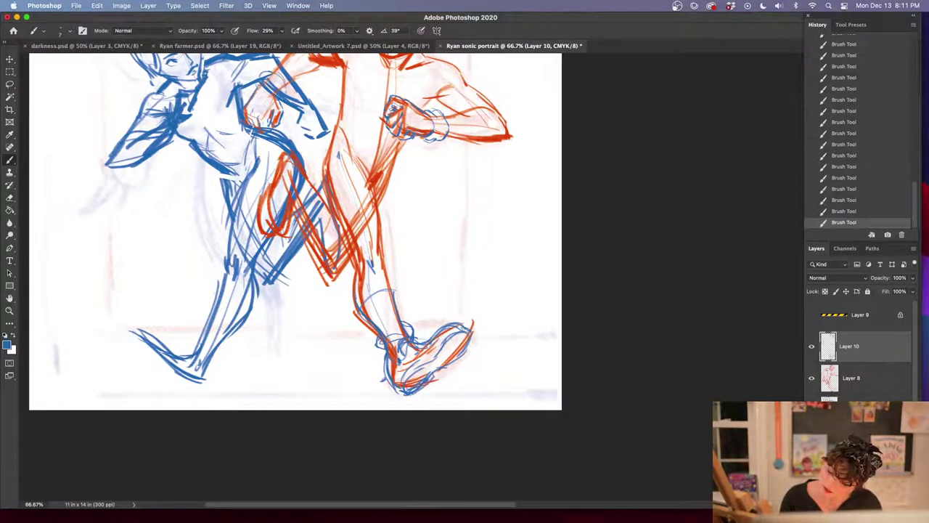
Add blue strokes along the front shoe's sole edge and inner contour, and strengthen the top of the toe
{"action": "left_click_drag", "start_coordinate": [444, 363], "coordinate": [433, 371]}
{"action": "left_click_drag", "start_coordinate": [457, 355], "coordinate": [438, 366]}
{"action": "left_click_drag", "start_coordinate": [468, 328], "coordinate": [430, 359]}
{"action": "left_click_drag", "start_coordinate": [436, 356], "coordinate": [406, 379]}
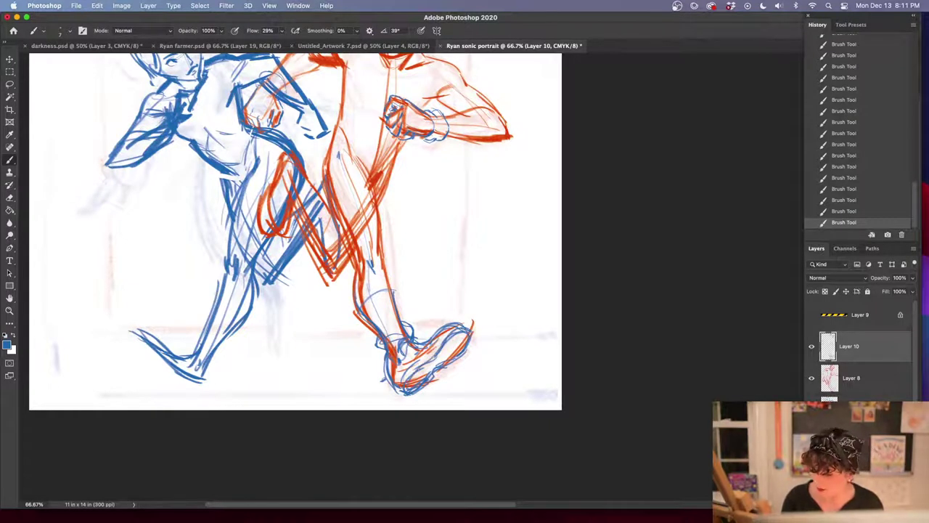
{"action": "mouse_move", "coordinate": [426, 344]}
{"action": "left_mouse_down"}
{"action": "mouse_move", "coordinate": [459, 319]}
{"action": "mouse_move", "coordinate": [433, 334]}
{"action": "mouse_move", "coordinate": [446, 329]}
{"action": "left_mouse_up"}
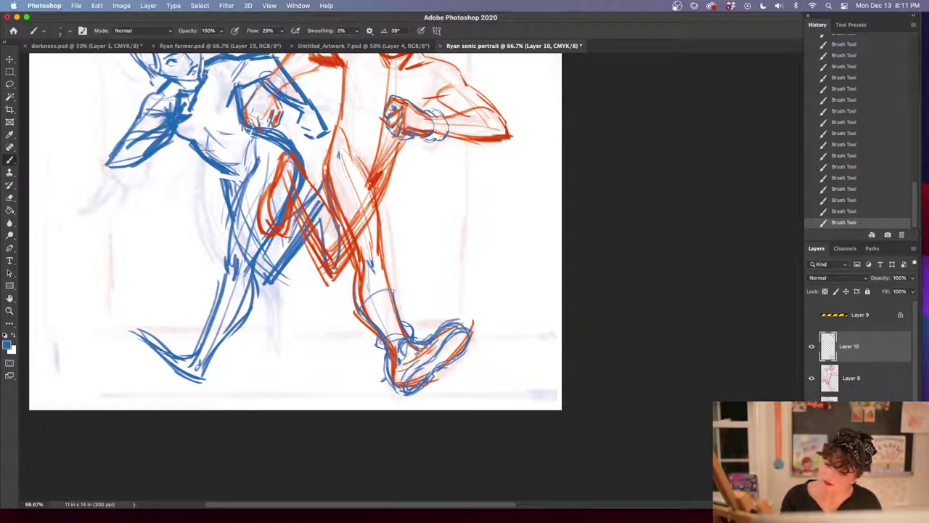
Thicken the blue heel and underside of the front shoe, and erase the excess lines below the heel
{"action": "left_click_drag", "start_coordinate": [384, 371], "coordinate": [396, 392]}
{"action": "left_click_drag", "start_coordinate": [434, 367], "coordinate": [416, 383]}
{"action": "mouse_move", "coordinate": [395, 353]}
{"action": "left_mouse_down"}
{"action": "mouse_move", "coordinate": [385, 378]}
{"action": "mouse_move", "coordinate": [408, 391]}
{"action": "mouse_move", "coordinate": [395, 395]}
{"action": "left_mouse_up"}
{"action": "key", "text": "e"}
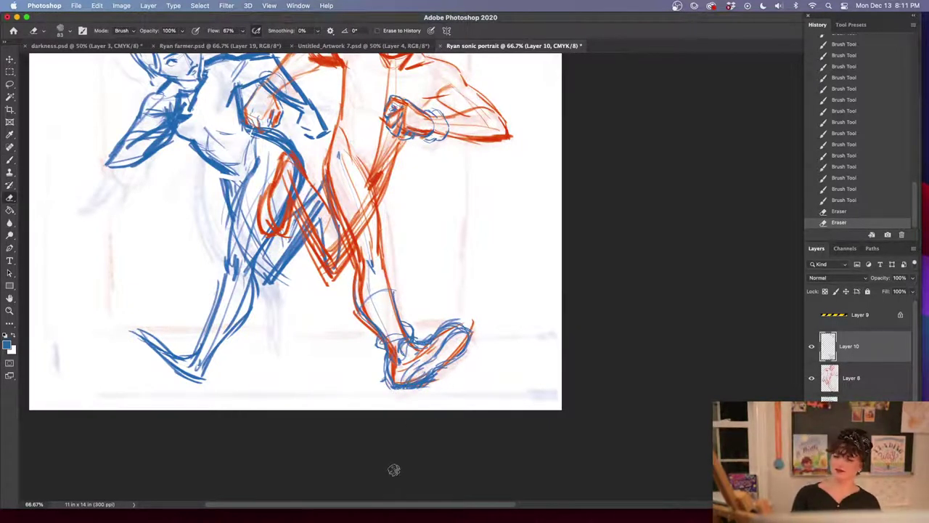
{"action": "left_click_drag", "start_coordinate": [496, 342], "coordinate": [503, 403]}
{"action": "key", "text": "super+minus"}
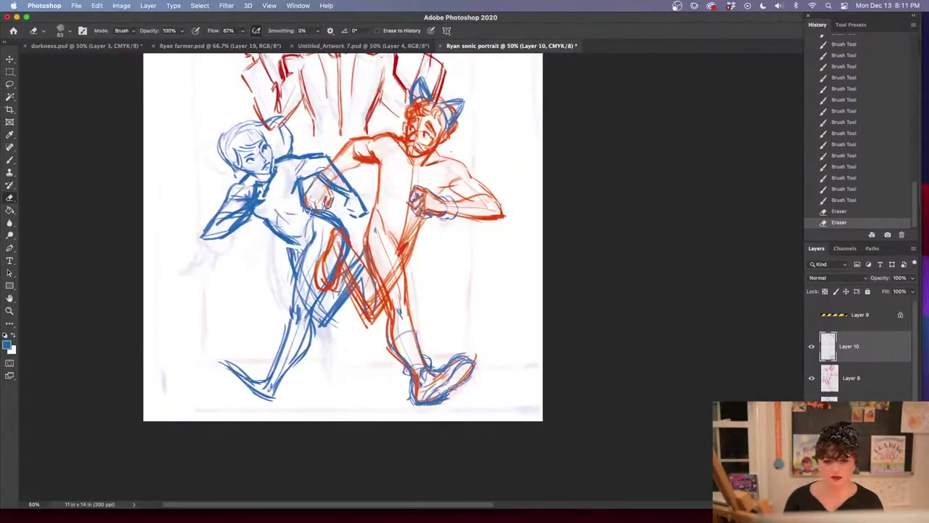
{"action": "key", "text": "shift+Tab"}
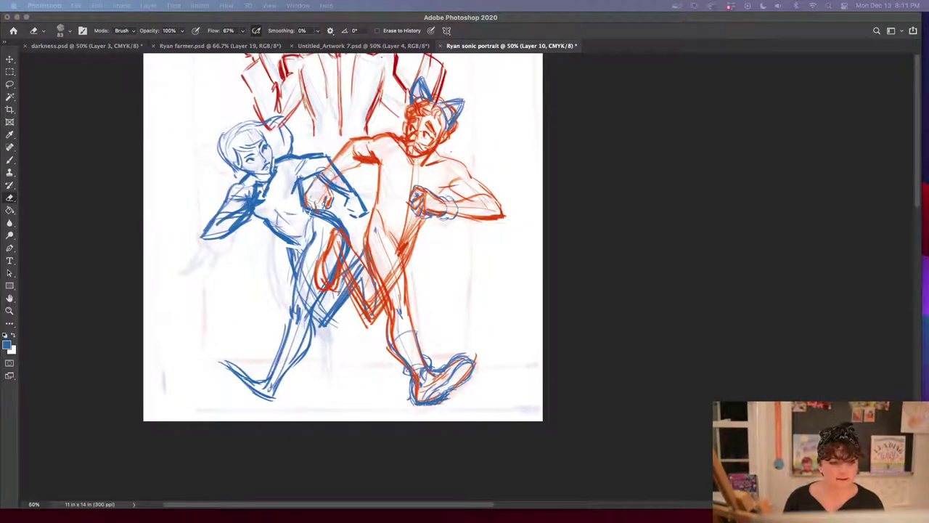
{"action": "key", "text": "shift+Tab"}
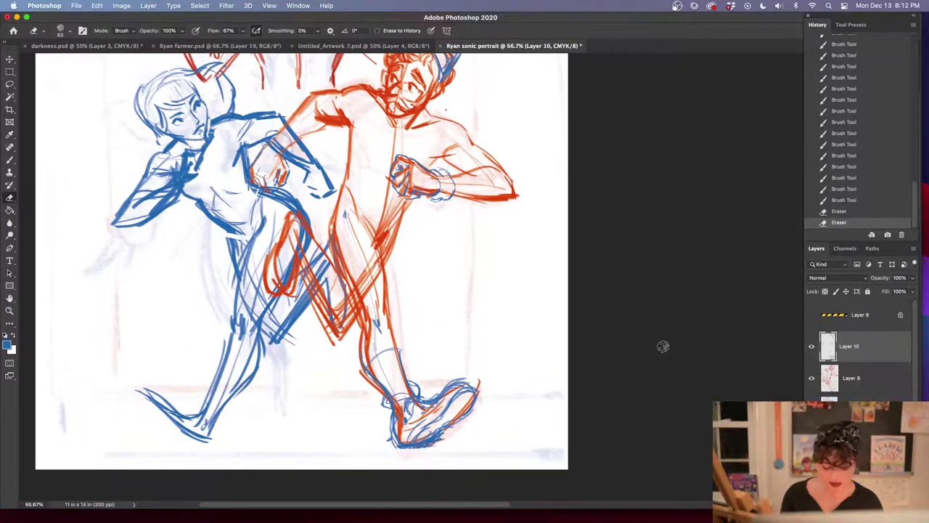
{"action": "key", "text": "super+1"}
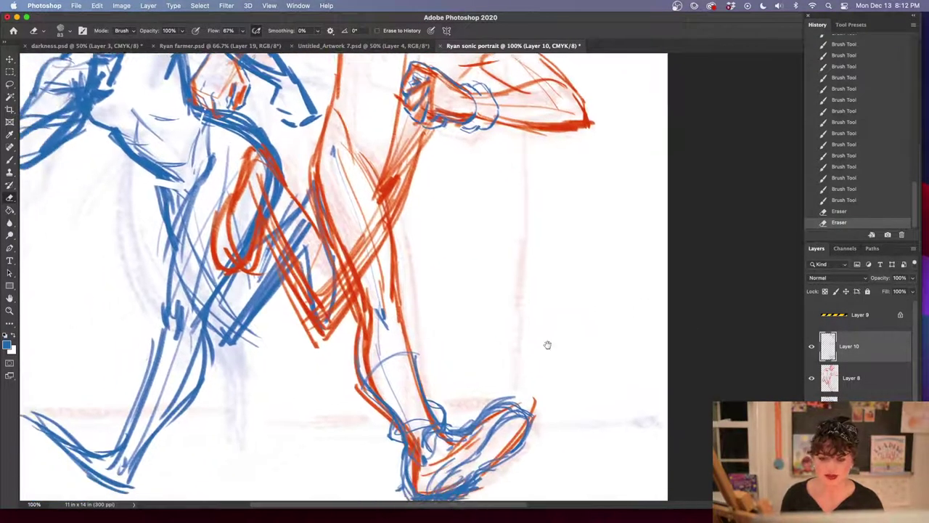
{"action": "left_click_drag", "start_coordinate": [547, 344], "coordinate": [564, 327]}
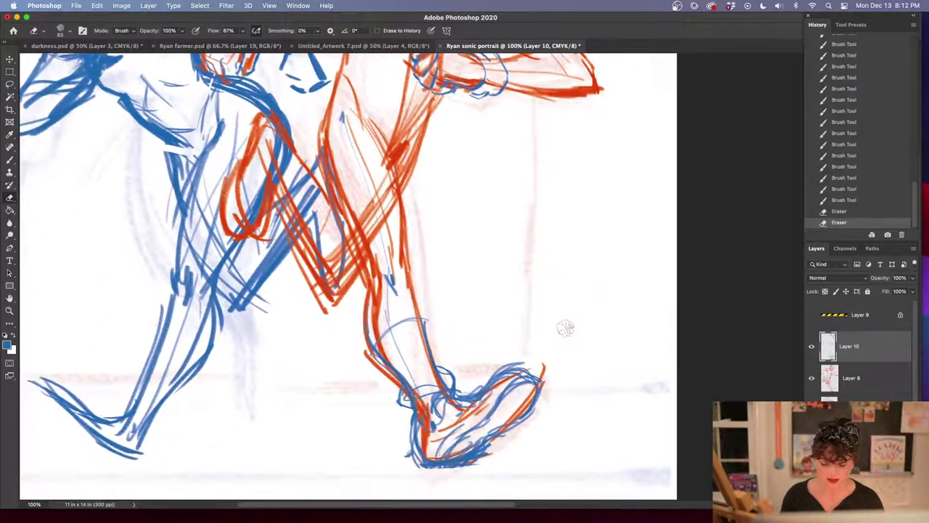
{"action": "key", "text": "b"}
{"action": "key", "text": "super+minus"}
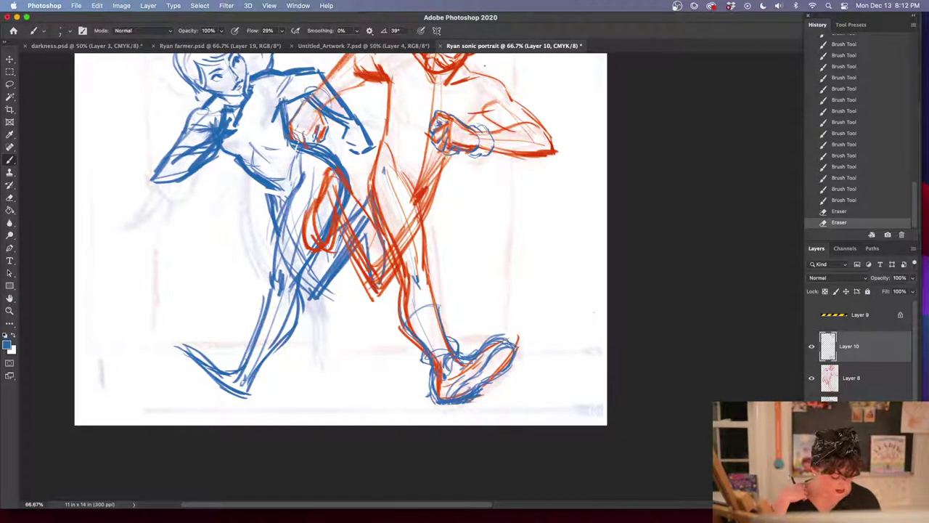
{"action": "left_click", "coordinate": [649, 359]}
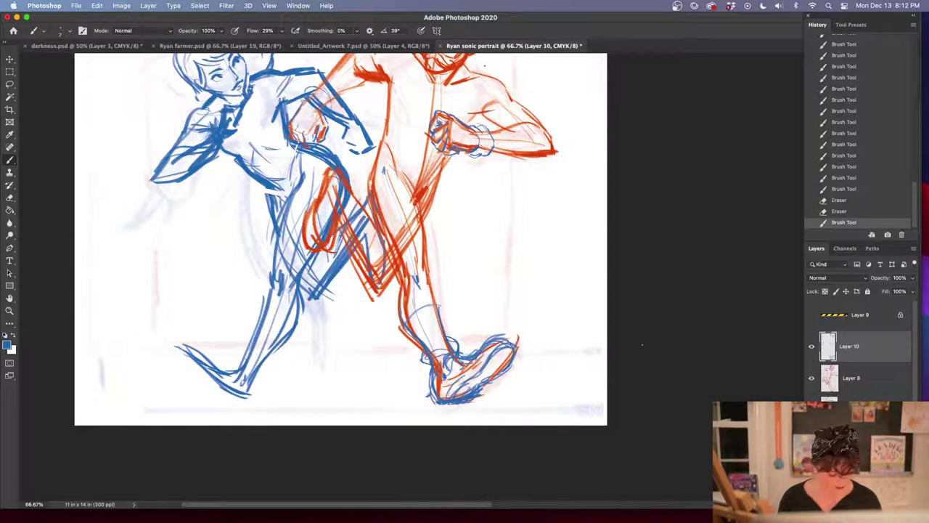
{"action": "key", "text": "super+equal"}
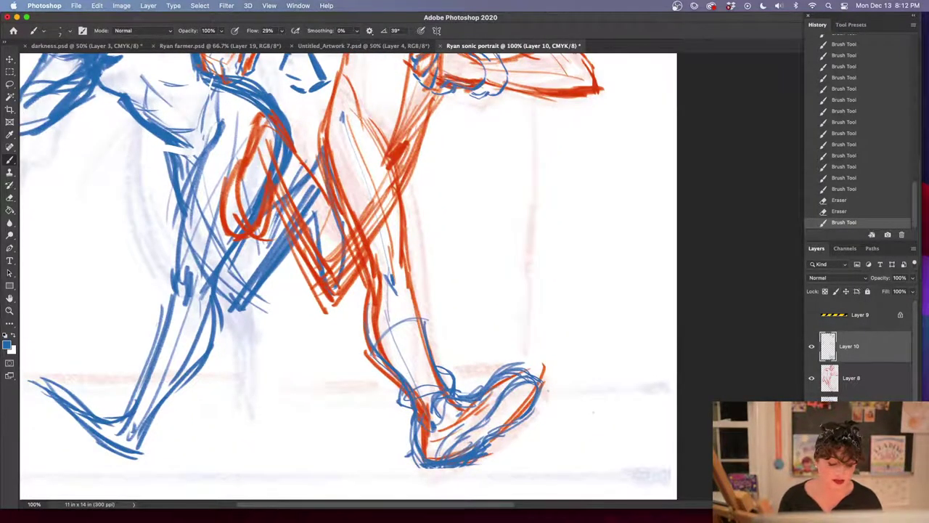
Erase the front shoe's blue sole, toe tip and inner contours, and begin redrawing the underside near the heel
{"action": "scroll", "coordinate": [349, 275], "scroll_direction": "down", "scroll_amount": 3}
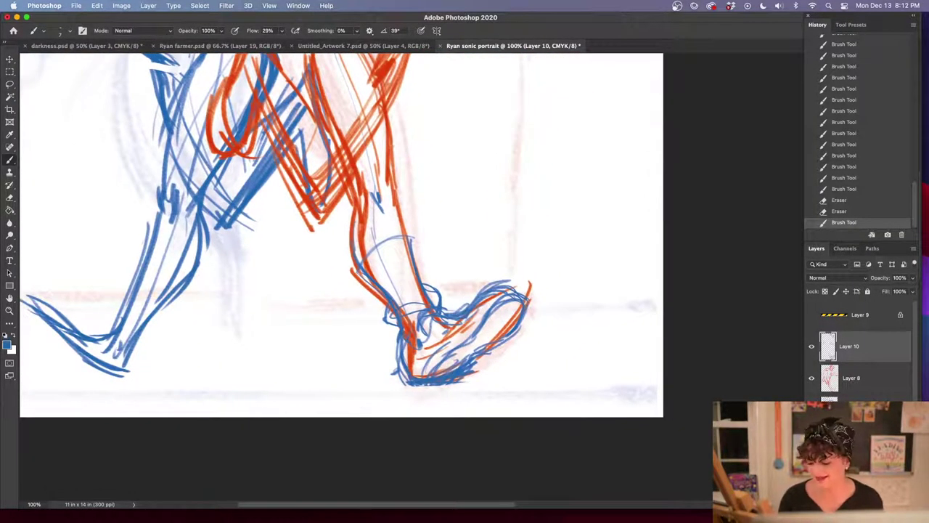
{"action": "key", "text": "e"}
{"action": "mouse_move", "coordinate": [407, 377]}
{"action": "left_mouse_down"}
{"action": "mouse_move", "coordinate": [475, 359]}
{"action": "mouse_move", "coordinate": [523, 319]}
{"action": "mouse_move", "coordinate": [512, 300]}
{"action": "mouse_move", "coordinate": [439, 355]}
{"action": "mouse_move", "coordinate": [491, 310]}
{"action": "mouse_move", "coordinate": [484, 312]}
{"action": "left_mouse_up"}
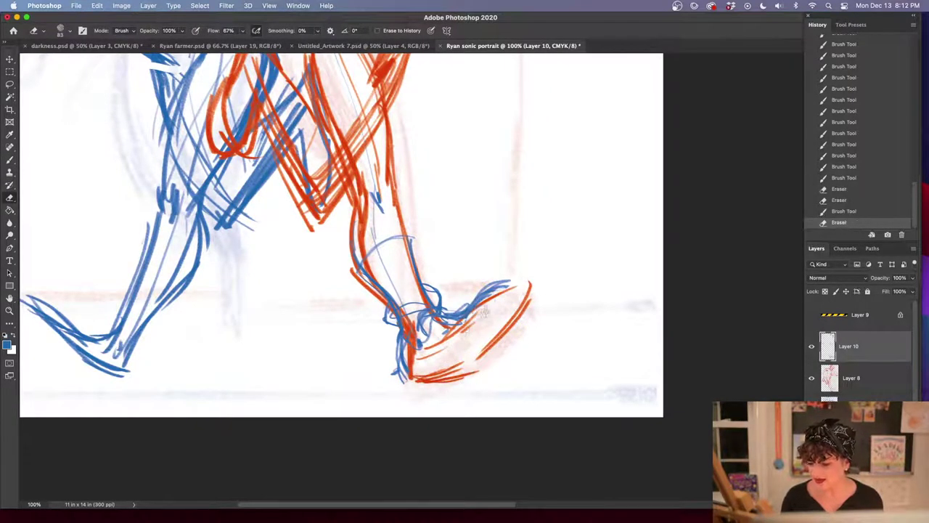
{"action": "key", "text": "b"}
{"action": "left_click_drag", "start_coordinate": [440, 377], "coordinate": [462, 372]}
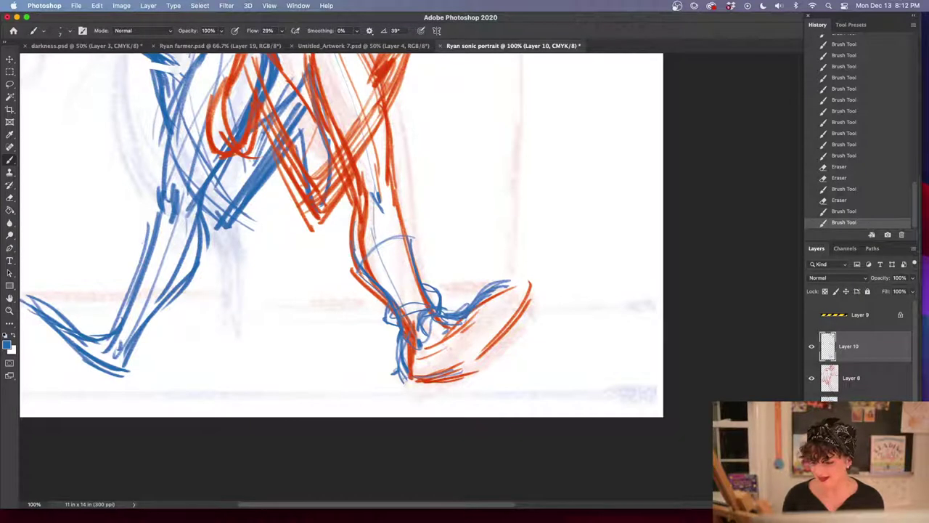
Sketch a blue shoe outline with toe, sole and heel over the orange figure's forward foot
{"action": "mouse_move", "coordinate": [482, 293]}
{"action": "left_mouse_down"}
{"action": "mouse_move", "coordinate": [510, 281]}
{"action": "mouse_move", "coordinate": [529, 286]}
{"action": "left_mouse_up"}
{"action": "mouse_move", "coordinate": [533, 284]}
{"action": "left_mouse_down"}
{"action": "mouse_move", "coordinate": [537, 313]}
{"action": "mouse_move", "coordinate": [514, 339]}
{"action": "left_mouse_up"}
{"action": "mouse_move", "coordinate": [525, 284]}
{"action": "left_mouse_down"}
{"action": "mouse_move", "coordinate": [533, 303]}
{"action": "mouse_move", "coordinate": [540, 297]}
{"action": "mouse_move", "coordinate": [517, 336]}
{"action": "left_mouse_up"}
{"action": "mouse_move", "coordinate": [539, 305]}
{"action": "left_mouse_down"}
{"action": "mouse_move", "coordinate": [493, 359]}
{"action": "mouse_move", "coordinate": [463, 374]}
{"action": "left_mouse_up"}
{"action": "mouse_move", "coordinate": [474, 368]}
{"action": "left_mouse_down"}
{"action": "mouse_move", "coordinate": [425, 381]}
{"action": "mouse_move", "coordinate": [440, 379]}
{"action": "left_mouse_up"}
{"action": "left_click_drag", "start_coordinate": [525, 292], "coordinate": [481, 333]}
{"action": "left_click_drag", "start_coordinate": [498, 318], "coordinate": [449, 364]}
{"action": "left_click_drag", "start_coordinate": [463, 355], "coordinate": [411, 379]}
{"action": "mouse_move", "coordinate": [410, 380]}
{"action": "left_mouse_down"}
{"action": "mouse_move", "coordinate": [475, 349]}
{"action": "mouse_move", "coordinate": [534, 291]}
{"action": "mouse_move", "coordinate": [414, 371]}
{"action": "left_mouse_up"}
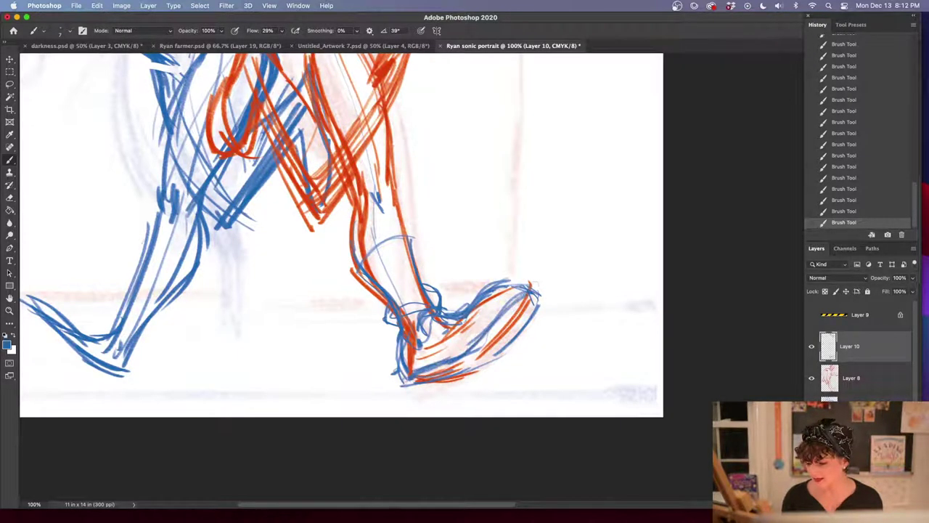
{"action": "left_click_drag", "start_coordinate": [513, 337], "coordinate": [414, 386]}
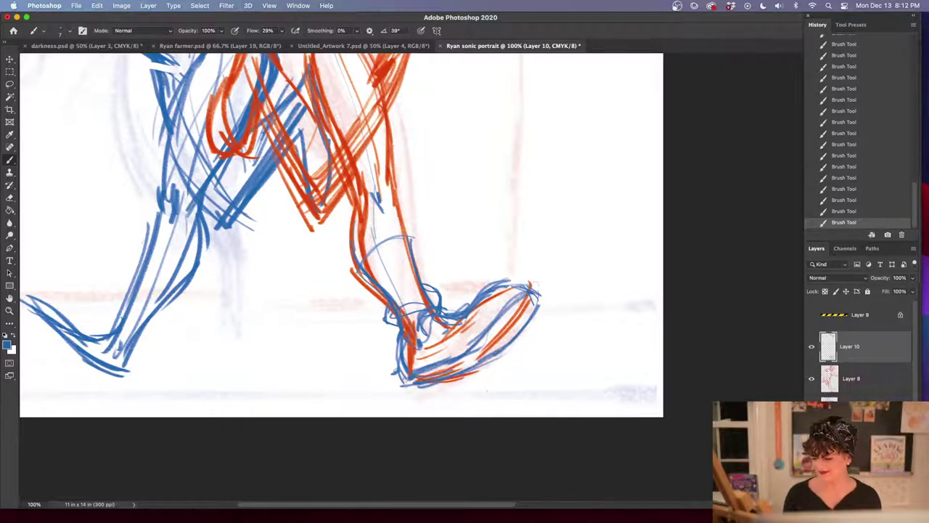
Erase the blue toe and sole strokes from the orange figure's forward foot
{"action": "key", "text": "super+minus"}
{"action": "key", "text": "super+minus"}
{"action": "key", "text": "super+minus"}
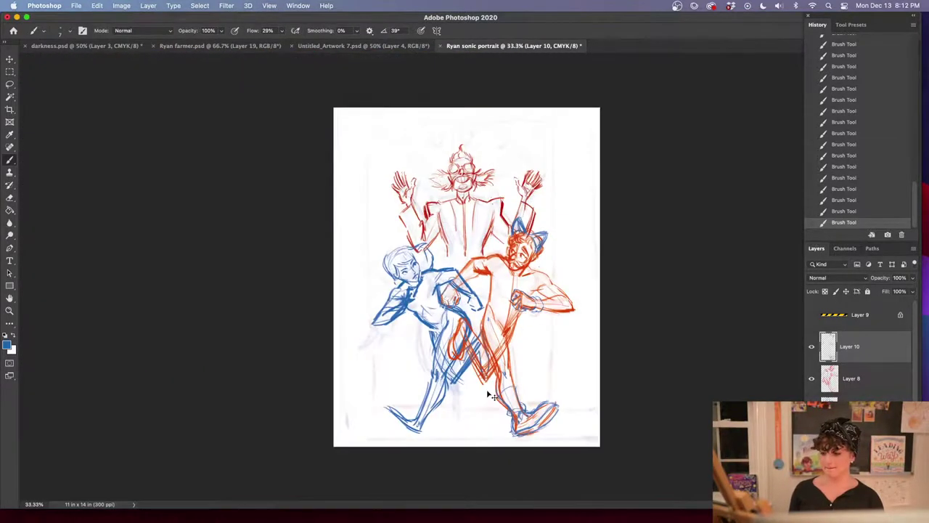
{"action": "key", "text": "super+plus"}
{"action": "key", "text": "super+plus"}
{"action": "scroll", "coordinate": [587, 245], "scroll_direction": "down", "scroll_amount": 5}
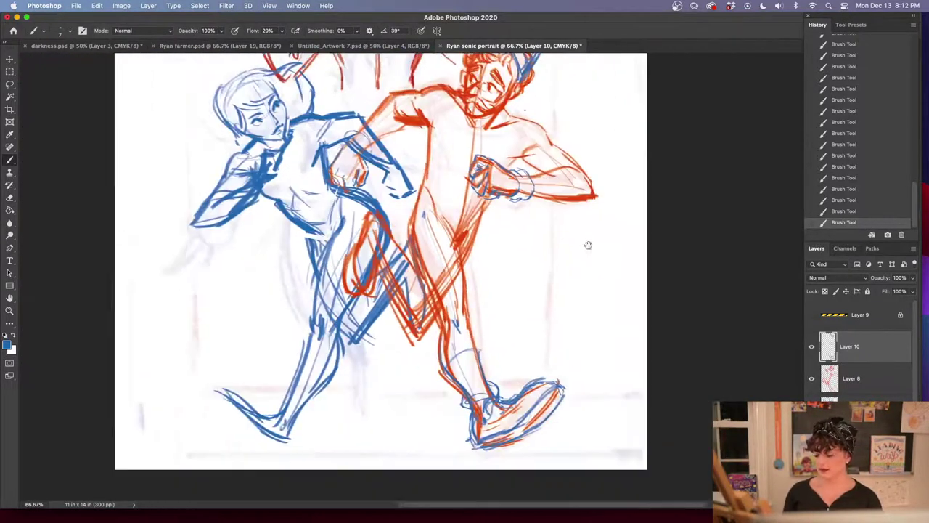
{"action": "key", "text": "e"}
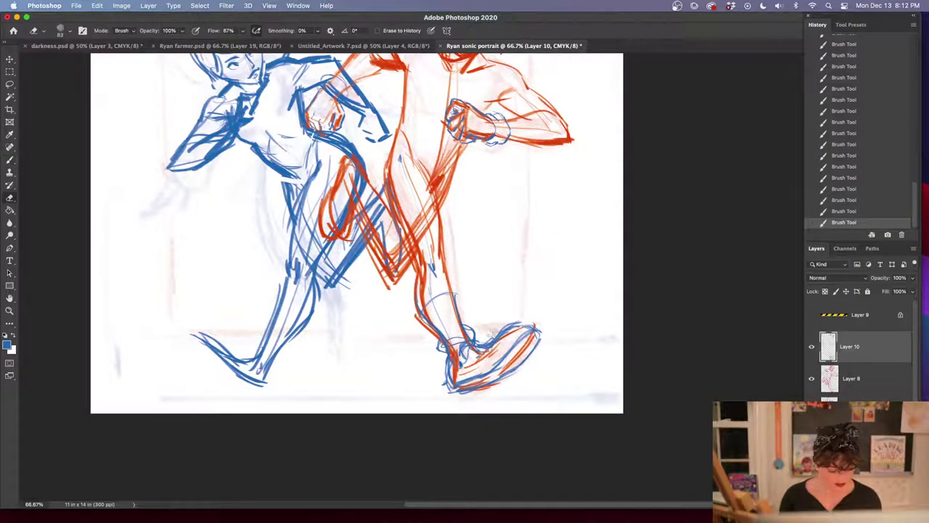
{"action": "mouse_move", "coordinate": [494, 340]}
{"action": "left_mouse_down"}
{"action": "mouse_move", "coordinate": [462, 380]}
{"action": "mouse_move", "coordinate": [543, 349]}
{"action": "mouse_move", "coordinate": [509, 333]}
{"action": "mouse_move", "coordinate": [522, 358]}
{"action": "left_mouse_up"}
{"action": "left_click_drag", "start_coordinate": [467, 381], "coordinate": [472, 382]}
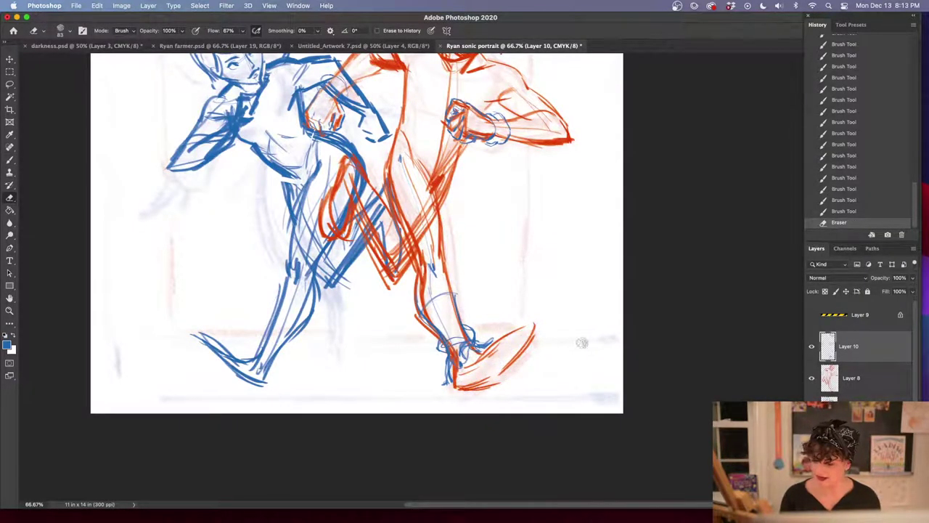
Sketch short blue strokes for the front of the ankle where the shoe's upper begins
{"action": "left_click_drag", "start_coordinate": [573, 366], "coordinate": [540, 346]}
{"action": "key", "text": "b"}
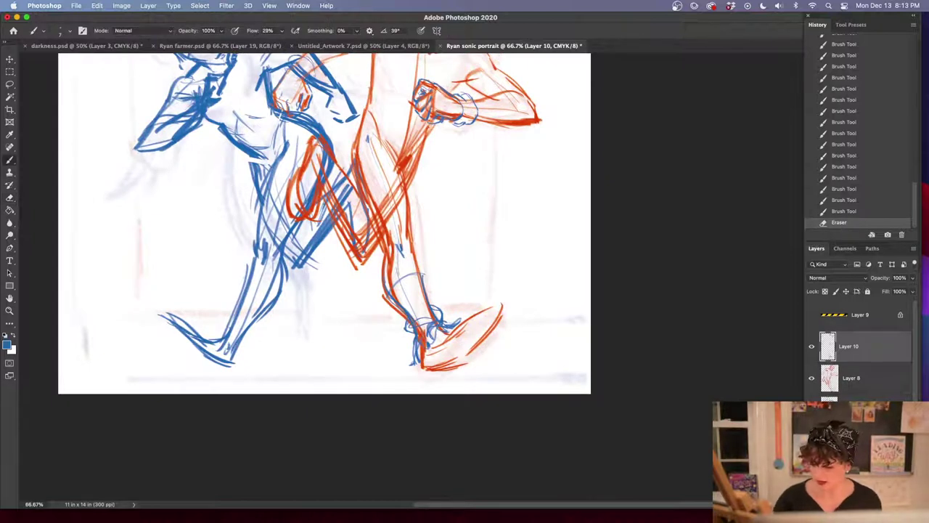
{"action": "left_click_drag", "start_coordinate": [436, 320], "coordinate": [448, 331]}
{"action": "left_click_drag", "start_coordinate": [441, 326], "coordinate": [459, 322]}
{"action": "mouse_move", "coordinate": [450, 328]}
{"action": "left_mouse_down"}
{"action": "mouse_move", "coordinate": [461, 319]}
{"action": "mouse_move", "coordinate": [429, 343]}
{"action": "left_mouse_up"}
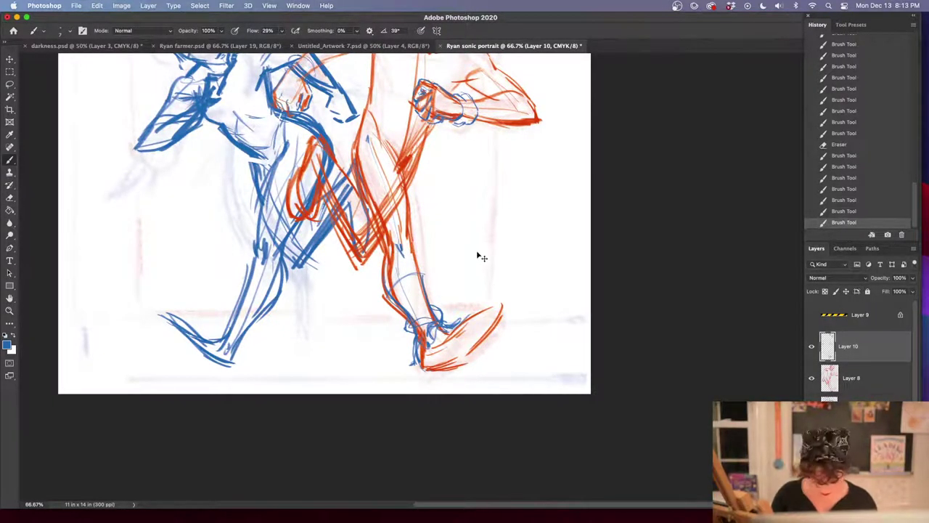
Rough in blue construction curves for the ankle, heel and instep of the orange figure's forward foot
{"action": "key", "text": "super+plus"}
{"action": "left_click_drag", "start_coordinate": [442, 259], "coordinate": [423, 166]}
{"action": "key", "text": "super+plus"}
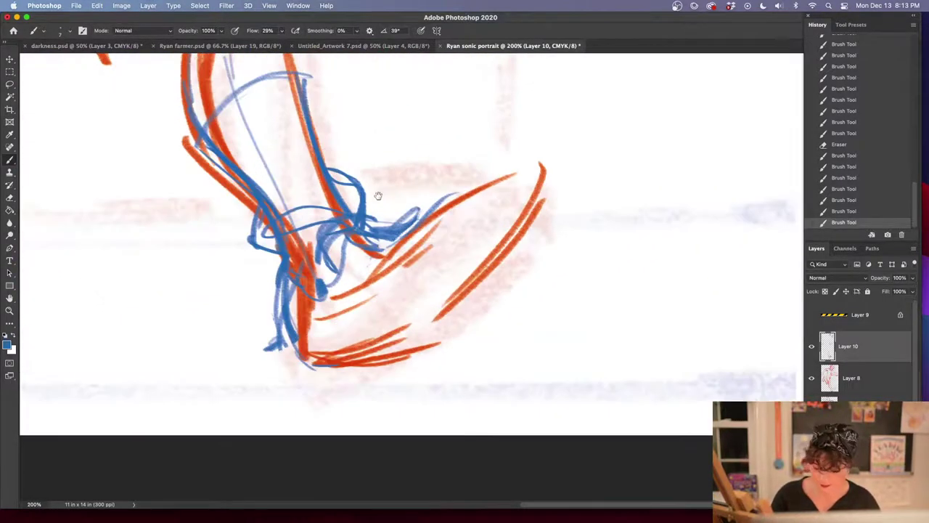
{"action": "left_click_drag", "start_coordinate": [378, 196], "coordinate": [423, 264]}
{"action": "left_click_drag", "start_coordinate": [291, 82], "coordinate": [368, 311]}
{"action": "mouse_move", "coordinate": [394, 372]}
{"action": "left_mouse_down"}
{"action": "mouse_move", "coordinate": [396, 437]}
{"action": "mouse_move", "coordinate": [439, 396]}
{"action": "left_mouse_up"}
{"action": "mouse_move", "coordinate": [354, 384]}
{"action": "left_mouse_down"}
{"action": "mouse_move", "coordinate": [363, 457]}
{"action": "mouse_move", "coordinate": [399, 471]}
{"action": "left_mouse_up"}
{"action": "left_click_drag", "start_coordinate": [426, 344], "coordinate": [445, 351]}
{"action": "left_click_drag", "start_coordinate": [389, 373], "coordinate": [401, 404]}
{"action": "left_click_drag", "start_coordinate": [391, 393], "coordinate": [408, 407]}
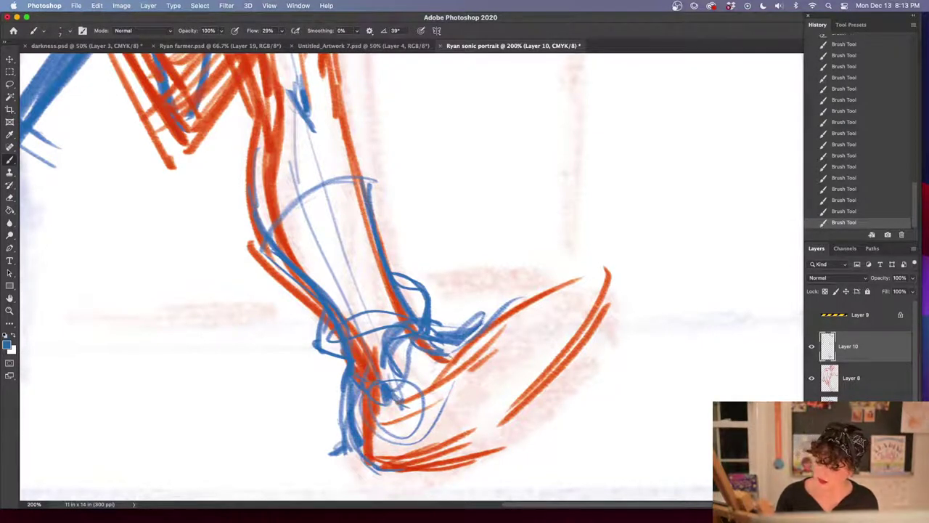
Draw the forward shoe's heel, arched sole and rounded toe in blue
{"action": "mouse_move", "coordinate": [376, 456]}
{"action": "left_mouse_down"}
{"action": "mouse_move", "coordinate": [436, 421]}
{"action": "mouse_move", "coordinate": [447, 437]}
{"action": "mouse_move", "coordinate": [462, 433]}
{"action": "mouse_move", "coordinate": [430, 428]}
{"action": "mouse_move", "coordinate": [498, 376]}
{"action": "mouse_move", "coordinate": [534, 298]}
{"action": "mouse_move", "coordinate": [508, 363]}
{"action": "mouse_move", "coordinate": [507, 311]}
{"action": "mouse_move", "coordinate": [578, 325]}
{"action": "mouse_move", "coordinate": [566, 363]}
{"action": "mouse_move", "coordinate": [543, 386]}
{"action": "mouse_move", "coordinate": [457, 427]}
{"action": "mouse_move", "coordinate": [433, 459]}
{"action": "mouse_move", "coordinate": [387, 476]}
{"action": "left_mouse_up"}
{"action": "left_click_drag", "start_coordinate": [426, 444], "coordinate": [472, 429]}
{"action": "left_click_drag", "start_coordinate": [417, 434], "coordinate": [391, 454]}
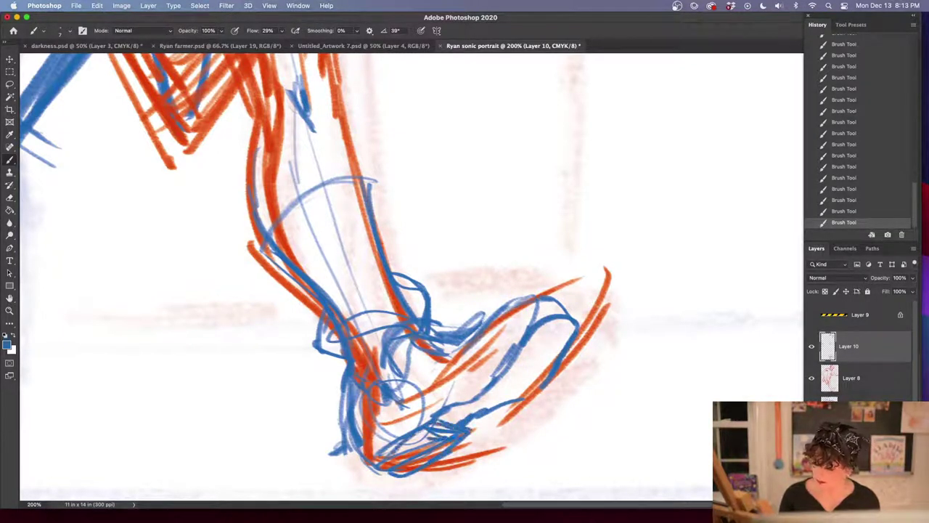
{"action": "left_click_drag", "start_coordinate": [433, 419], "coordinate": [461, 440]}
{"action": "left_click_drag", "start_coordinate": [380, 472], "coordinate": [393, 478]}
{"action": "mouse_move", "coordinate": [568, 334]}
{"action": "left_mouse_down"}
{"action": "mouse_move", "coordinate": [509, 405]}
{"action": "mouse_move", "coordinate": [531, 383]}
{"action": "left_mouse_up"}
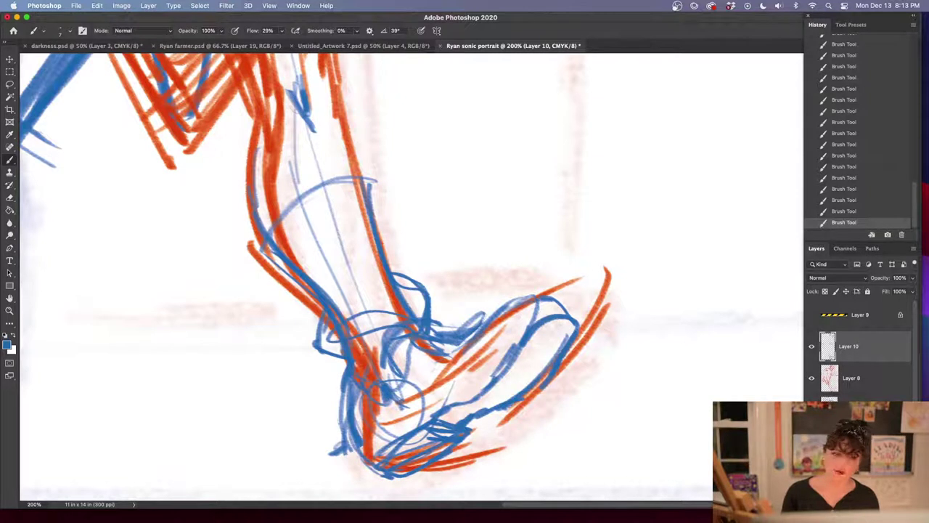
Reinforce the forward shoe's upper and sole edges in blue and add the toe seam and heel corner
{"action": "left_click_drag", "start_coordinate": [595, 429], "coordinate": [575, 405]}
{"action": "mouse_move", "coordinate": [453, 301]}
{"action": "left_mouse_down"}
{"action": "mouse_move", "coordinate": [500, 270]}
{"action": "mouse_move", "coordinate": [566, 267]}
{"action": "mouse_move", "coordinate": [574, 293]}
{"action": "left_mouse_up"}
{"action": "mouse_move", "coordinate": [478, 276]}
{"action": "left_mouse_down"}
{"action": "mouse_move", "coordinate": [525, 265]}
{"action": "mouse_move", "coordinate": [514, 363]}
{"action": "left_mouse_up"}
{"action": "left_click_drag", "start_coordinate": [568, 288], "coordinate": [557, 305]}
{"action": "mouse_move", "coordinate": [507, 266]}
{"action": "left_mouse_down"}
{"action": "mouse_move", "coordinate": [449, 350]}
{"action": "mouse_move", "coordinate": [467, 362]}
{"action": "mouse_move", "coordinate": [423, 396]}
{"action": "left_mouse_up"}
{"action": "mouse_move", "coordinate": [462, 362]}
{"action": "left_mouse_down"}
{"action": "mouse_move", "coordinate": [413, 392]}
{"action": "mouse_move", "coordinate": [494, 339]}
{"action": "mouse_move", "coordinate": [531, 291]}
{"action": "mouse_move", "coordinate": [562, 306]}
{"action": "mouse_move", "coordinate": [499, 378]}
{"action": "mouse_move", "coordinate": [440, 399]}
{"action": "mouse_move", "coordinate": [414, 444]}
{"action": "left_mouse_up"}
{"action": "mouse_move", "coordinate": [338, 424]}
{"action": "left_mouse_down"}
{"action": "mouse_move", "coordinate": [366, 464]}
{"action": "mouse_move", "coordinate": [406, 437]}
{"action": "left_mouse_up"}
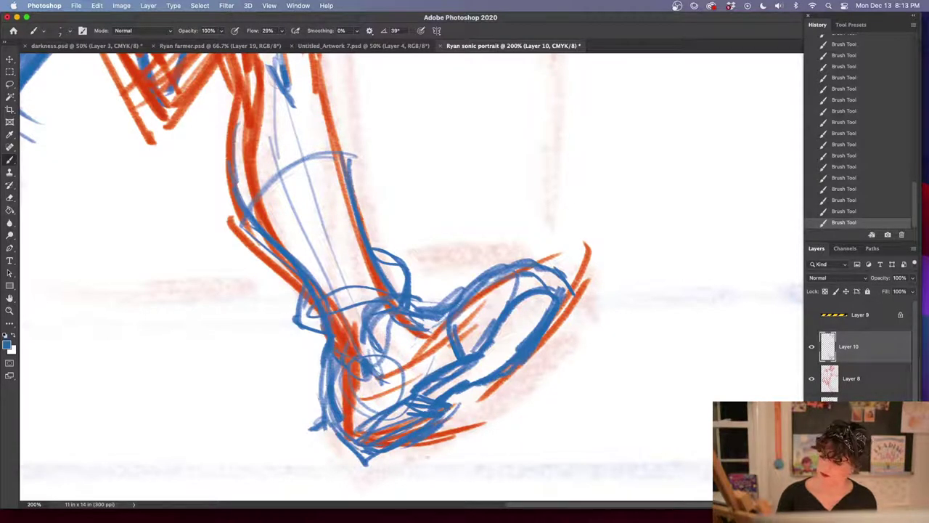
Check the redrawn forward shoe against the whole three-figure composition
{"action": "key", "text": "super+minus"}
{"action": "key", "text": "super+minus"}
{"action": "key", "text": "super+minus"}
{"action": "key", "text": "super+minus"}
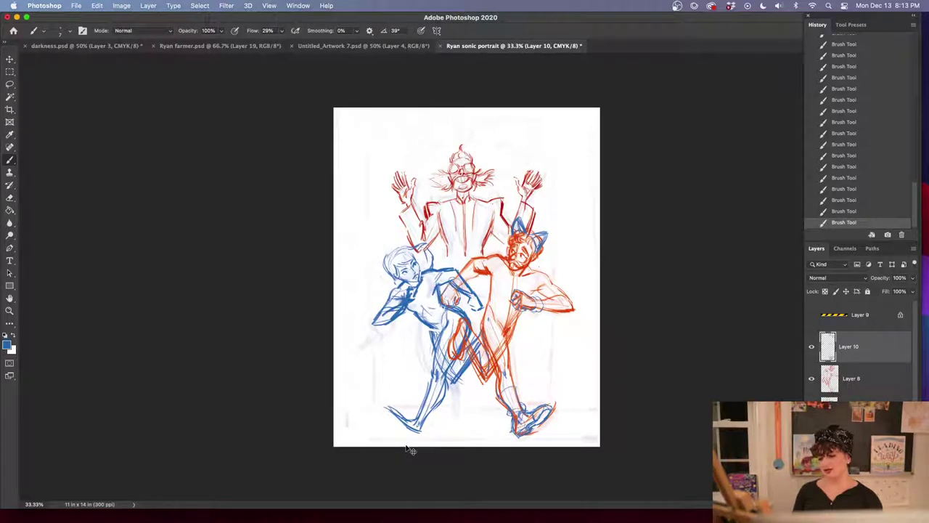
{"action": "key", "text": "super+plus"}
{"action": "key", "text": "super+plus"}
{"action": "left_click_drag", "start_coordinate": [657, 377], "coordinate": [594, 294]}
{"action": "scroll", "coordinate": [598, 470], "scroll_direction": "down", "scroll_amount": 2}
{"action": "scroll", "coordinate": [598, 470], "scroll_direction": "right", "scroll_amount": 2}
{"action": "key", "text": "super+minus"}
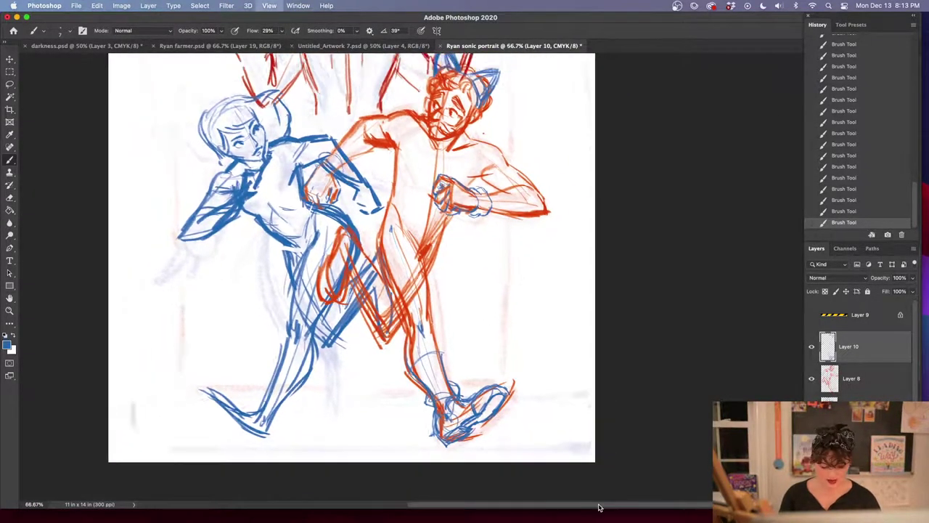
{"action": "key", "text": "super+minus"}
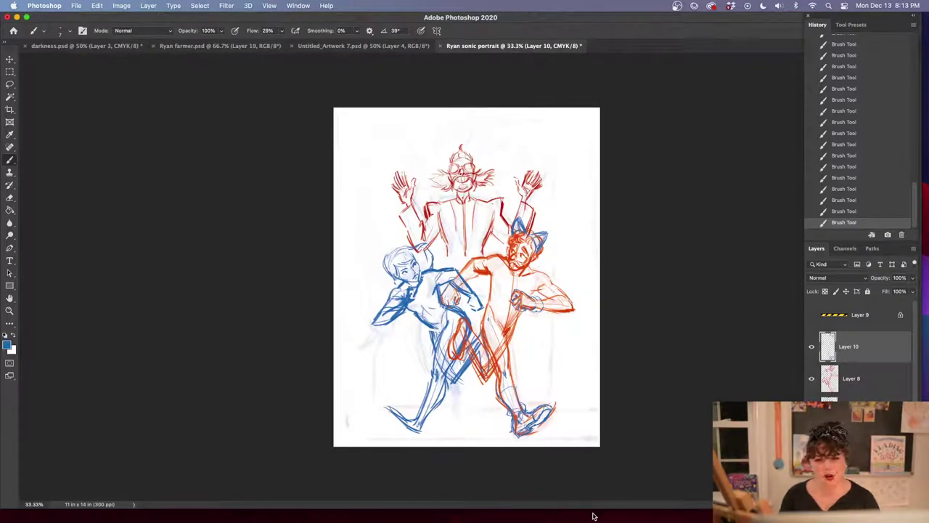
Lasso the blue lower leg and shoe sketch, scale it to 108.97%, and reposition it over the orange leg
{"action": "key", "text": "super+plus"}
{"action": "key", "text": "super+plus"}
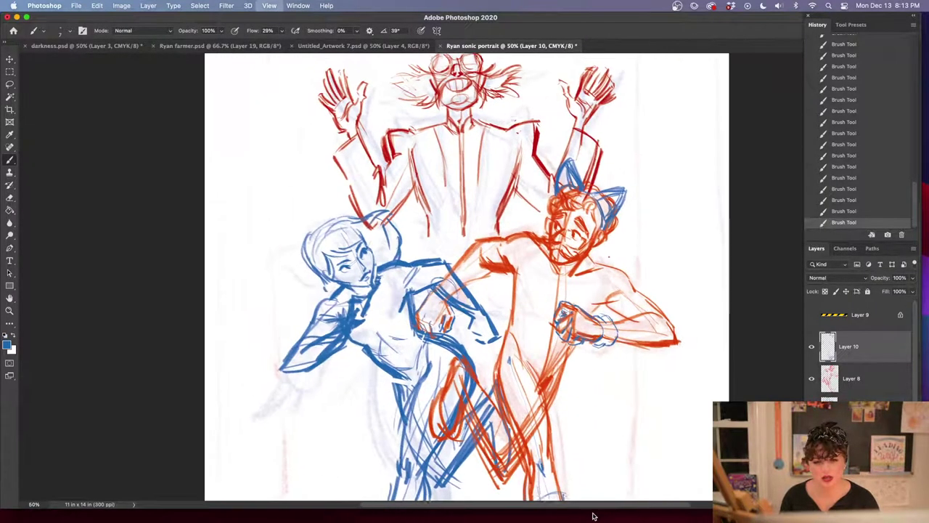
{"action": "scroll", "coordinate": [575, 380], "scroll_direction": "down", "scroll_amount": 3}
{"action": "scroll", "coordinate": [575, 380], "scroll_direction": "right", "scroll_amount": 2}
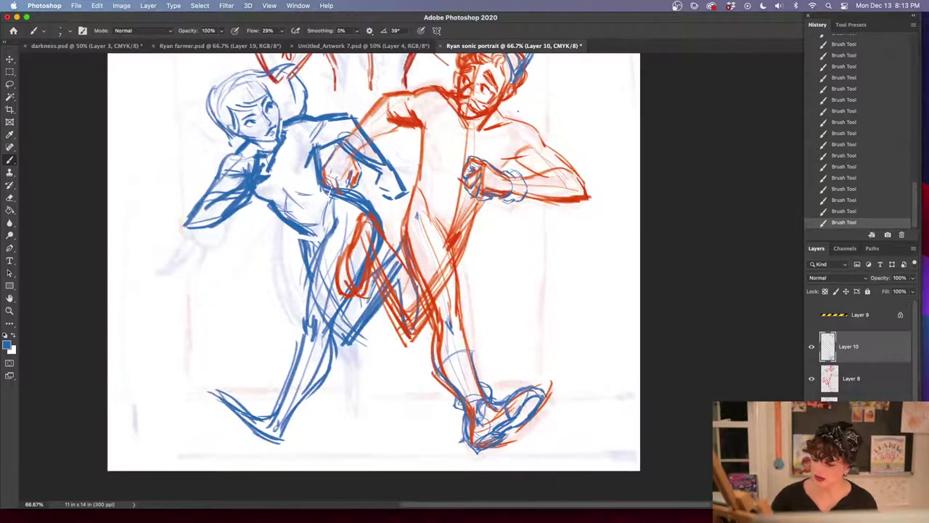
{"action": "key", "text": "l"}
{"action": "mouse_move", "coordinate": [472, 318]}
{"action": "left_mouse_down"}
{"action": "mouse_move", "coordinate": [429, 442]}
{"action": "mouse_move", "coordinate": [518, 326]}
{"action": "mouse_move", "coordinate": [479, 319]}
{"action": "left_mouse_up"}
{"action": "key", "text": "super+t"}
{"action": "left_click_drag", "start_coordinate": [577, 393], "coordinate": [588, 392]}
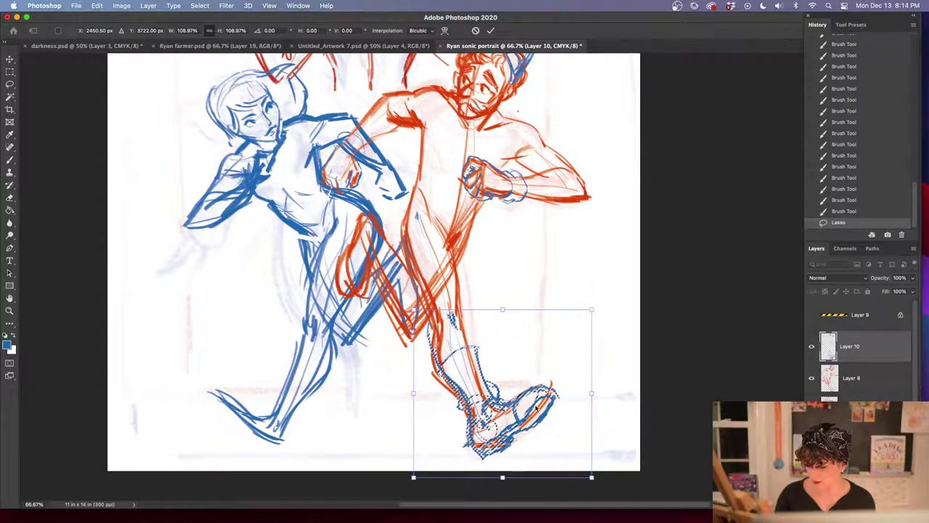
{"action": "mouse_move", "coordinate": [535, 408]}
{"action": "left_mouse_down"}
{"action": "mouse_move", "coordinate": [529, 403]}
{"action": "mouse_move", "coordinate": [543, 383]}
{"action": "left_mouse_up"}
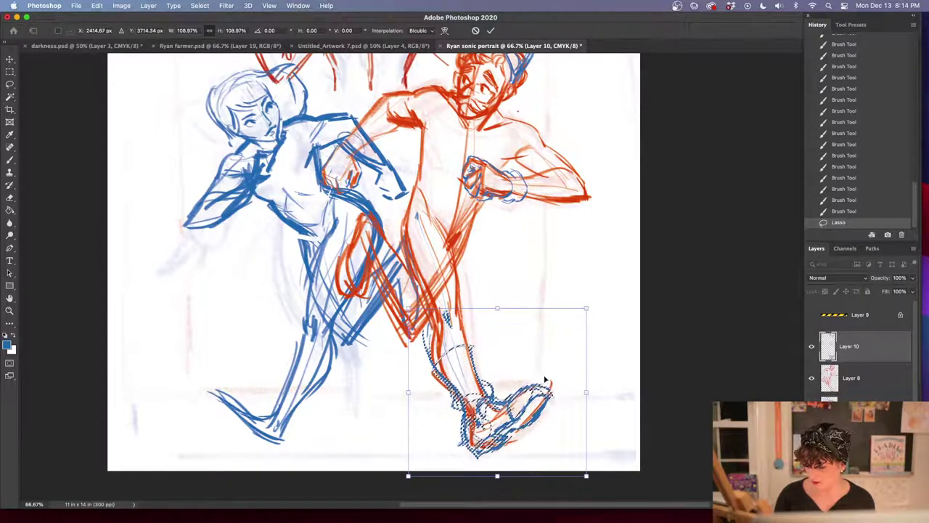
{"action": "key", "text": "Return"}
{"action": "key", "text": "super+d"}
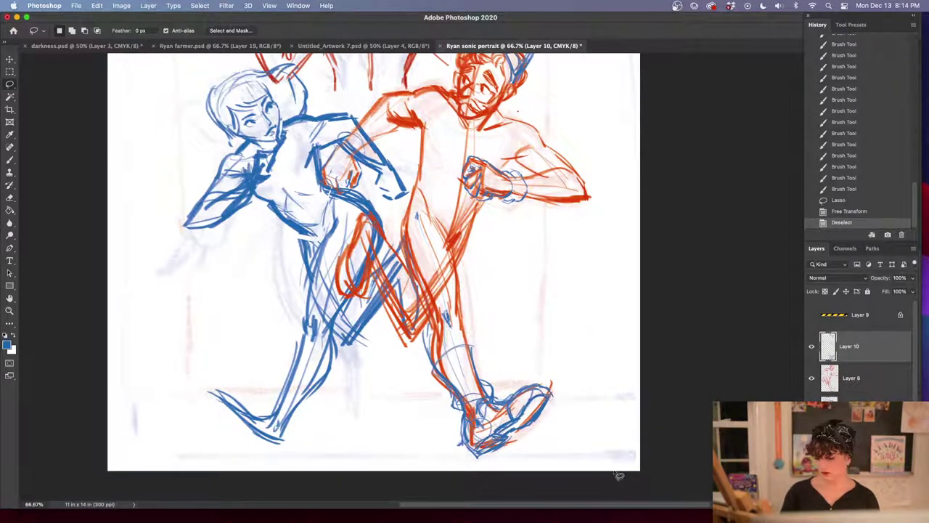
Make Layer 7 active and sample the orange-red line colour from the orange figure's arm
{"action": "left_click_drag", "start_coordinate": [559, 319], "coordinate": [573, 305]}
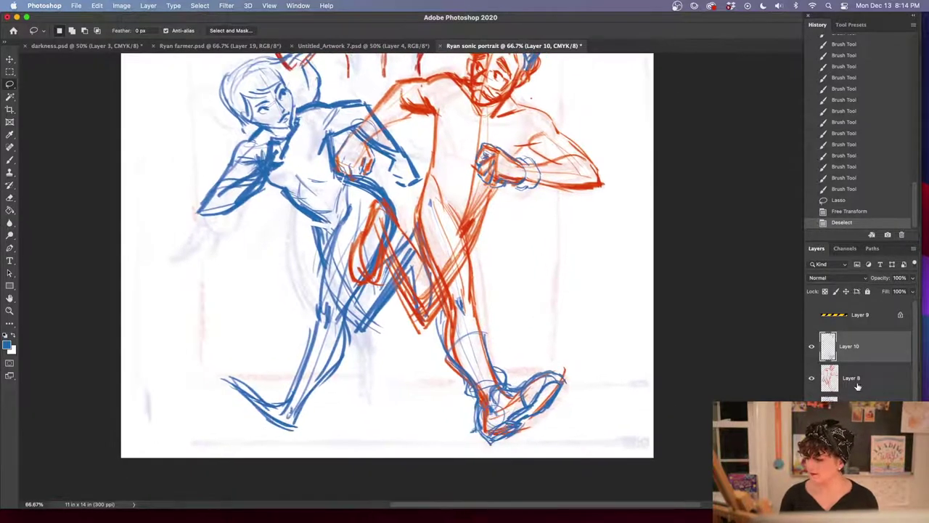
{"action": "left_click", "coordinate": [851, 408]}
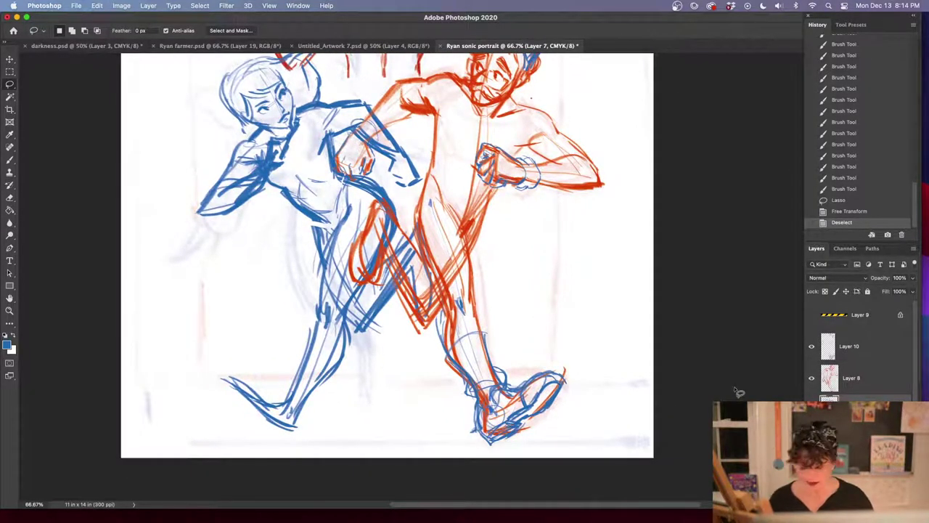
{"action": "key", "text": "i"}
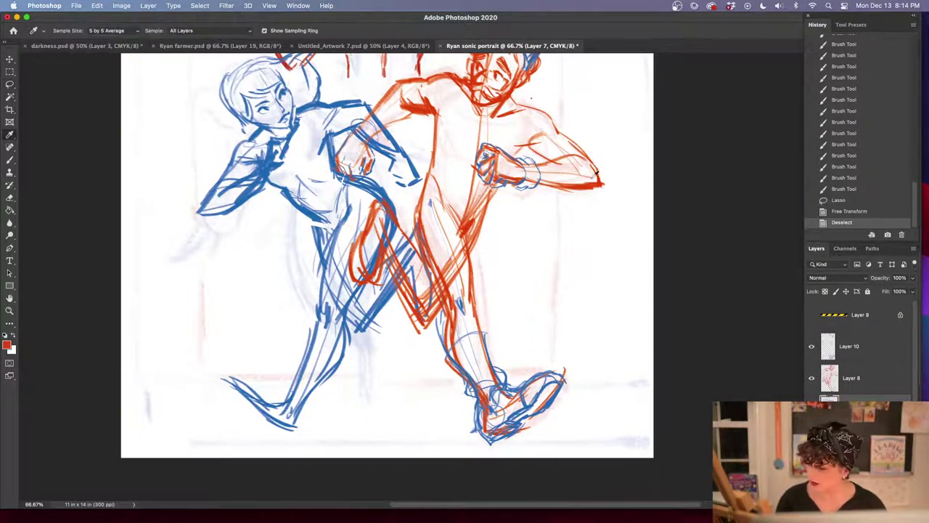
Sketch an orange sock band and the front of the ankle cuff on the blue figure's outer leg
{"action": "key", "text": "l"}
{"action": "key", "text": "super+plus"}
{"action": "key", "text": "super+plus"}
{"action": "left_click_drag", "start_coordinate": [390, 382], "coordinate": [559, 338]}
{"action": "scroll", "coordinate": [470, 397], "scroll_direction": "down", "scroll_amount": 10}
{"action": "scroll", "coordinate": [470, 397], "scroll_direction": "left", "scroll_amount": 10}
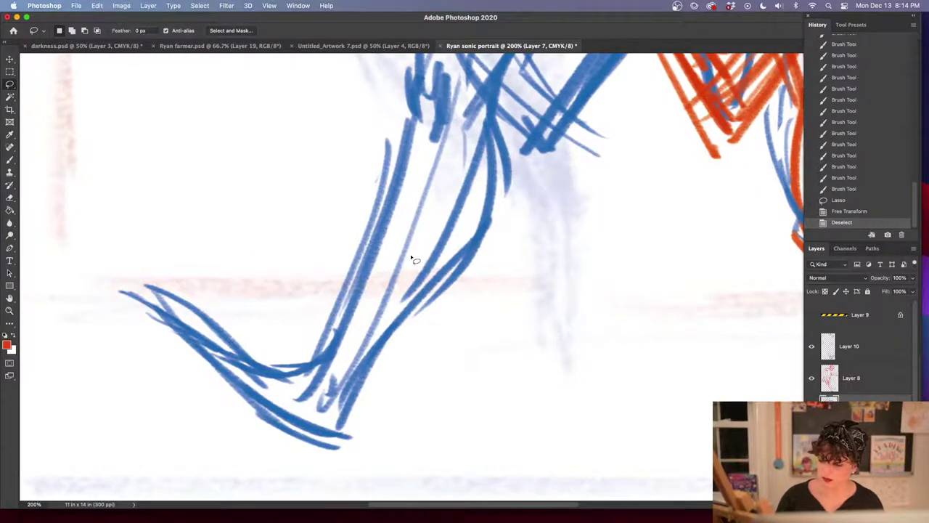
{"action": "scroll", "coordinate": [411, 258], "scroll_direction": "down", "scroll_amount": 3}
{"action": "key", "text": "b"}
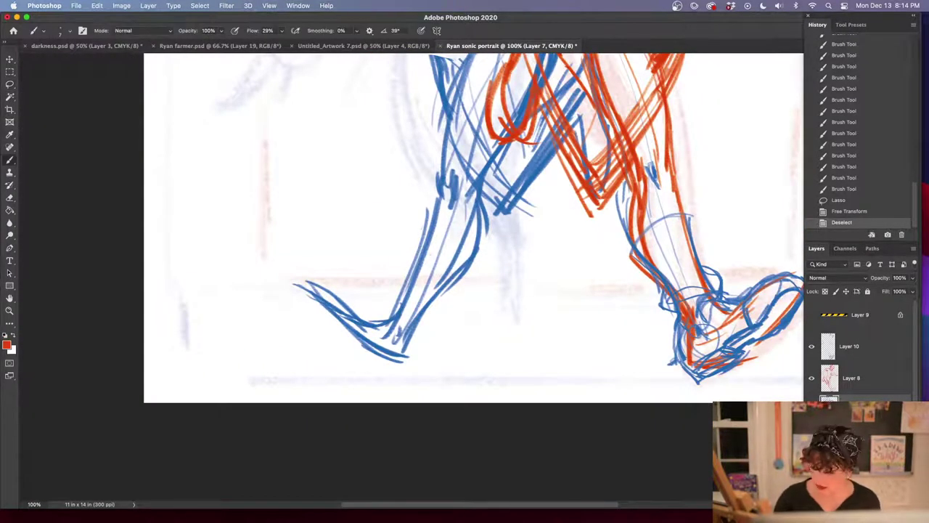
{"action": "left_click_drag", "start_coordinate": [413, 257], "coordinate": [426, 254]}
{"action": "left_click_drag", "start_coordinate": [426, 254], "coordinate": [458, 282]}
{"action": "left_click_drag", "start_coordinate": [415, 257], "coordinate": [402, 291]}
{"action": "left_click_drag", "start_coordinate": [402, 292], "coordinate": [392, 318]}
{"action": "left_click_drag", "start_coordinate": [394, 308], "coordinate": [410, 319]}
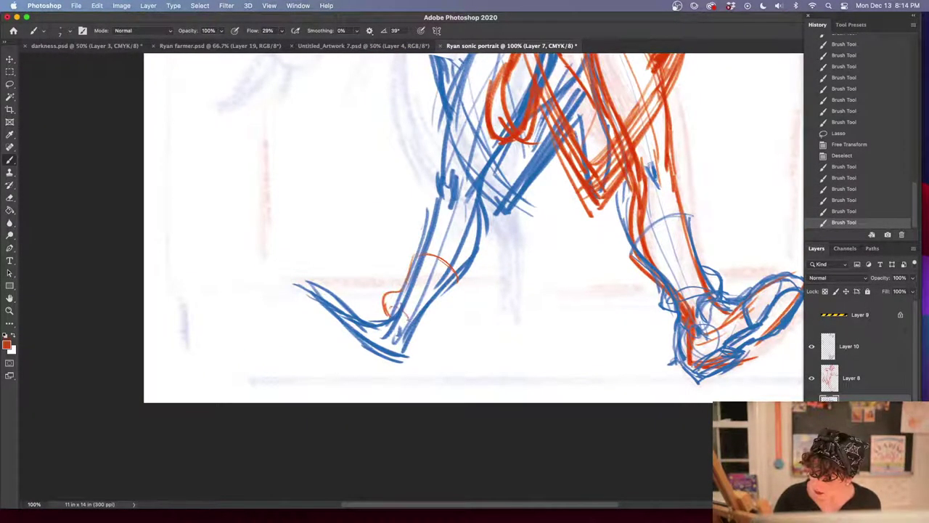
Add the back of the cuff, heel, instep folds and shin guideline in orange on the blue figure's leg
{"action": "mouse_move", "coordinate": [451, 283]}
{"action": "left_mouse_down"}
{"action": "mouse_move", "coordinate": [436, 306]}
{"action": "mouse_move", "coordinate": [409, 329]}
{"action": "mouse_move", "coordinate": [407, 358]}
{"action": "left_mouse_up"}
{"action": "mouse_move", "coordinate": [407, 325]}
{"action": "left_mouse_down"}
{"action": "mouse_move", "coordinate": [398, 341]}
{"action": "mouse_move", "coordinate": [409, 345]}
{"action": "left_mouse_up"}
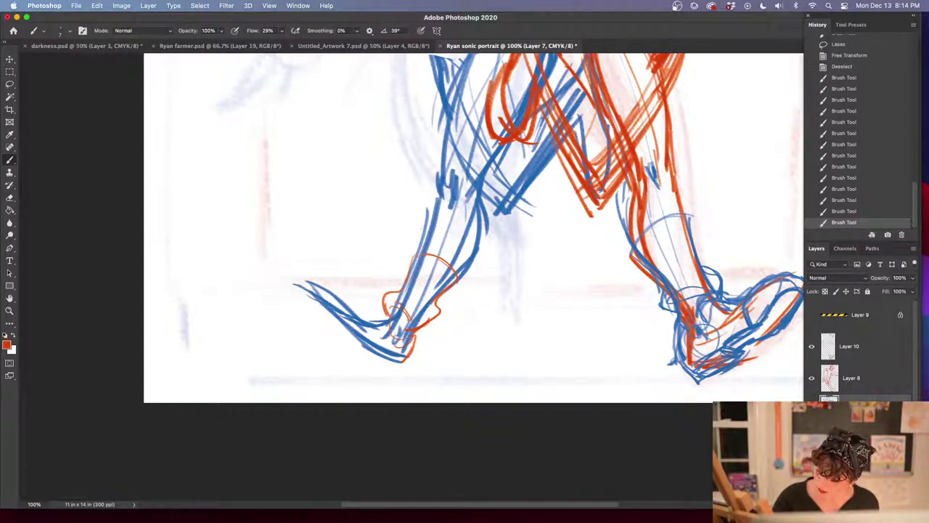
{"action": "mouse_move", "coordinate": [375, 312]}
{"action": "left_mouse_down"}
{"action": "mouse_move", "coordinate": [376, 324]}
{"action": "mouse_move", "coordinate": [388, 316]}
{"action": "left_mouse_up"}
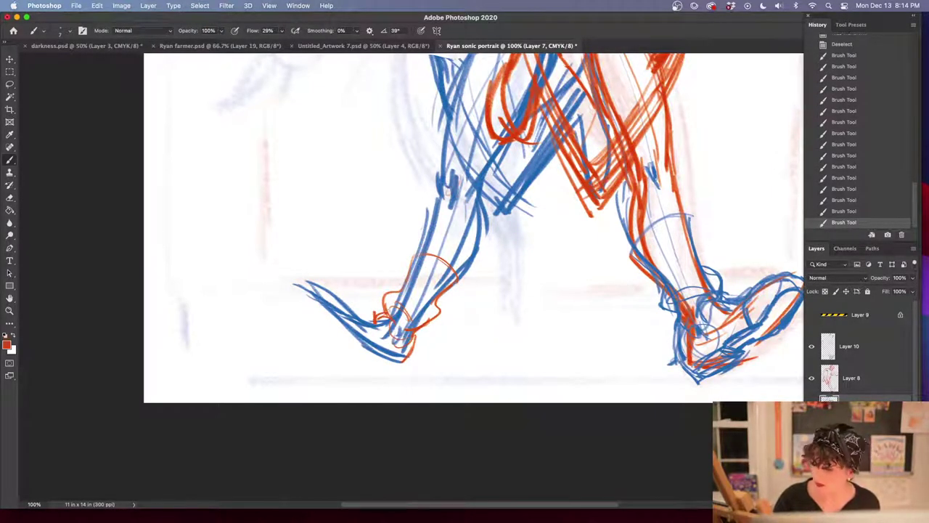
{"action": "left_click_drag", "start_coordinate": [461, 191], "coordinate": [398, 336]}
Lasso the blue figure's lower leg and heel, move them slightly up and inward, and deselect
{"action": "key", "text": "l"}
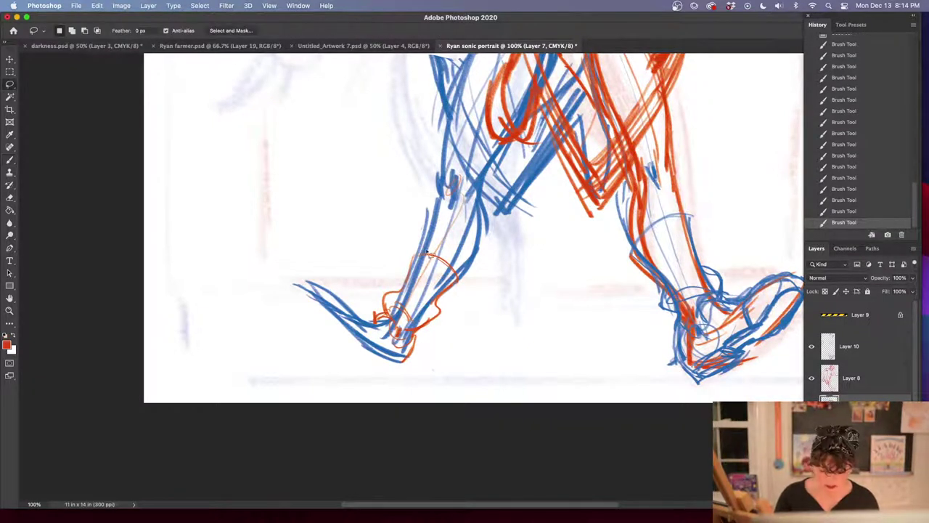
{"action": "mouse_move", "coordinate": [432, 250]}
{"action": "left_mouse_down"}
{"action": "mouse_move", "coordinate": [380, 369]}
{"action": "mouse_move", "coordinate": [468, 258]}
{"action": "mouse_move", "coordinate": [451, 271]}
{"action": "left_mouse_up"}
{"action": "key", "text": "super+d"}
Draw the blue figure's outer shoe in orange, outlining the heel, sole, toe and upper
{"action": "key", "text": "b"}
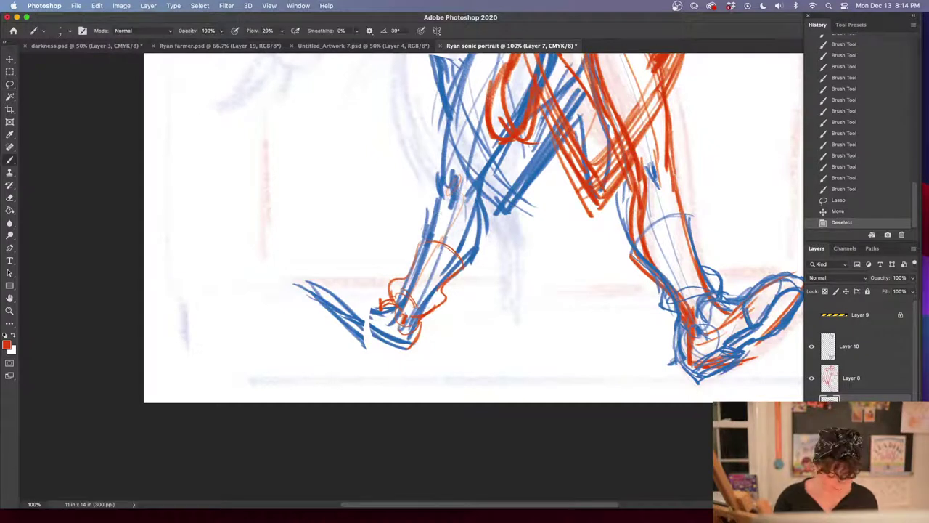
{"action": "left_click_drag", "start_coordinate": [421, 330], "coordinate": [404, 357]}
{"action": "left_click_drag", "start_coordinate": [414, 343], "coordinate": [400, 360]}
{"action": "mouse_move", "coordinate": [394, 302]}
{"action": "left_mouse_down"}
{"action": "mouse_move", "coordinate": [375, 304]}
{"action": "mouse_move", "coordinate": [312, 275]}
{"action": "mouse_move", "coordinate": [357, 344]}
{"action": "left_mouse_up"}
{"action": "mouse_move", "coordinate": [307, 276]}
{"action": "left_mouse_down"}
{"action": "mouse_move", "coordinate": [403, 359]}
{"action": "mouse_move", "coordinate": [373, 365]}
{"action": "mouse_move", "coordinate": [313, 299]}
{"action": "mouse_move", "coordinate": [399, 364]}
{"action": "left_mouse_up"}
{"action": "mouse_move", "coordinate": [333, 287]}
{"action": "left_mouse_down"}
{"action": "mouse_move", "coordinate": [403, 348]}
{"action": "mouse_move", "coordinate": [398, 361]}
{"action": "left_mouse_up"}
{"action": "mouse_move", "coordinate": [378, 309]}
{"action": "left_mouse_down"}
{"action": "mouse_move", "coordinate": [314, 269]}
{"action": "mouse_move", "coordinate": [378, 307]}
{"action": "mouse_move", "coordinate": [406, 364]}
{"action": "mouse_move", "coordinate": [398, 367]}
{"action": "left_mouse_up"}
Compare both figures' shoes within the whole composition
{"action": "mouse_move", "coordinate": [601, 314]}
{"action": "left_mouse_down"}
{"action": "mouse_move", "coordinate": [602, 430]}
{"action": "mouse_move", "coordinate": [591, 417]}
{"action": "mouse_move", "coordinate": [573, 428]}
{"action": "left_mouse_up"}
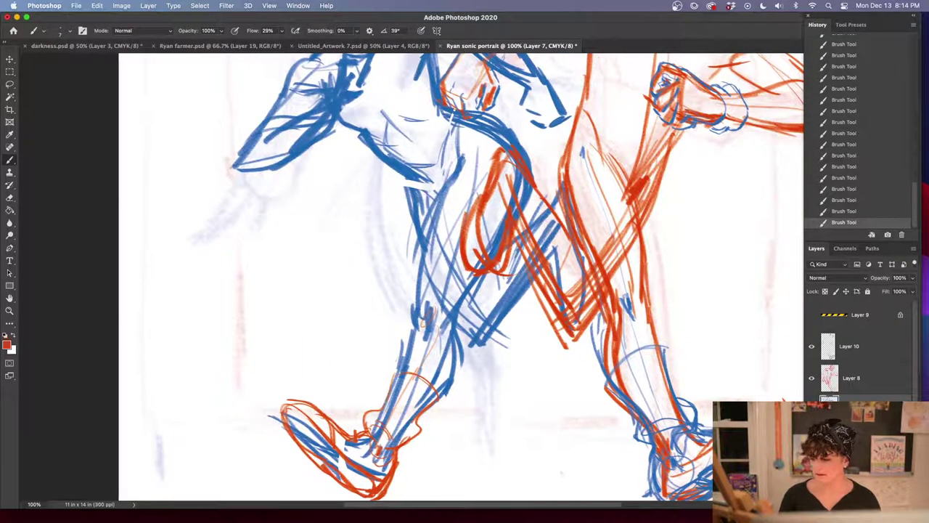
{"action": "key", "text": "super+minus"}
{"action": "key", "text": "super+minus"}
{"action": "key", "text": "super+minus"}
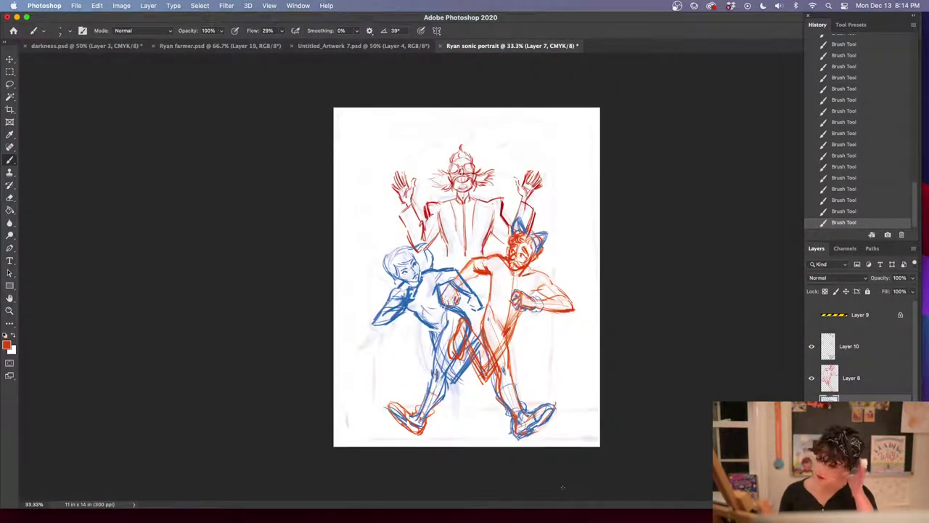
{"action": "key", "text": "super+plus"}
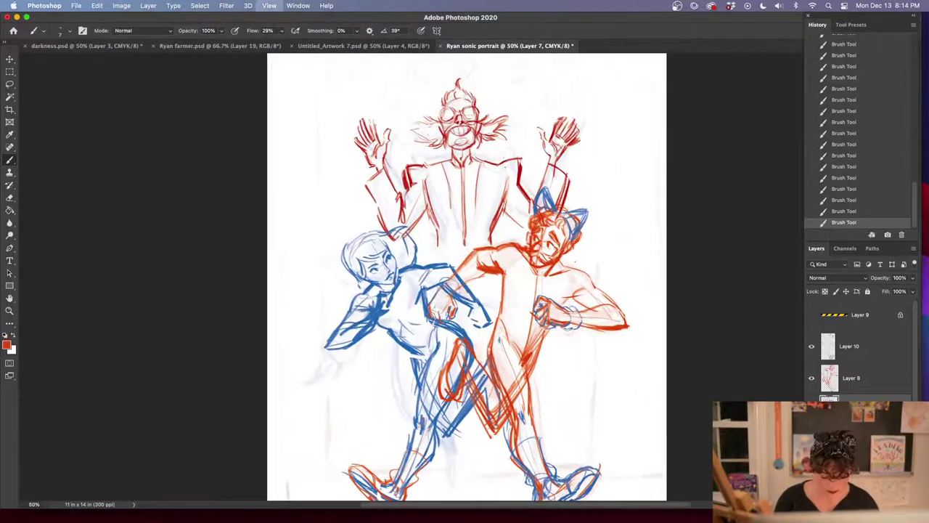
{"action": "scroll", "coordinate": [465, 232], "scroll_direction": "down", "scroll_amount": 5}
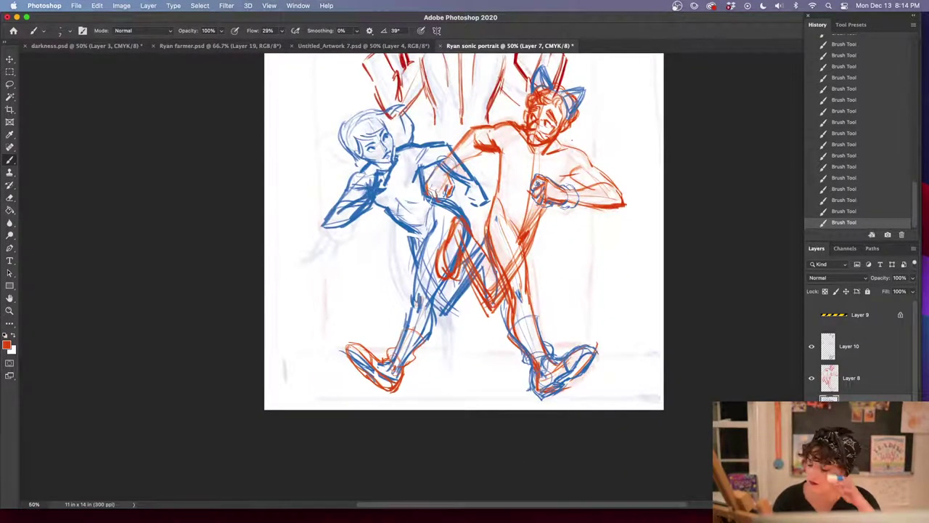
Reinforce the blue figure's calf and shoe sole and the orange figure's heel with orange strokes
{"action": "left_click_drag", "start_coordinate": [439, 313], "coordinate": [400, 390]}
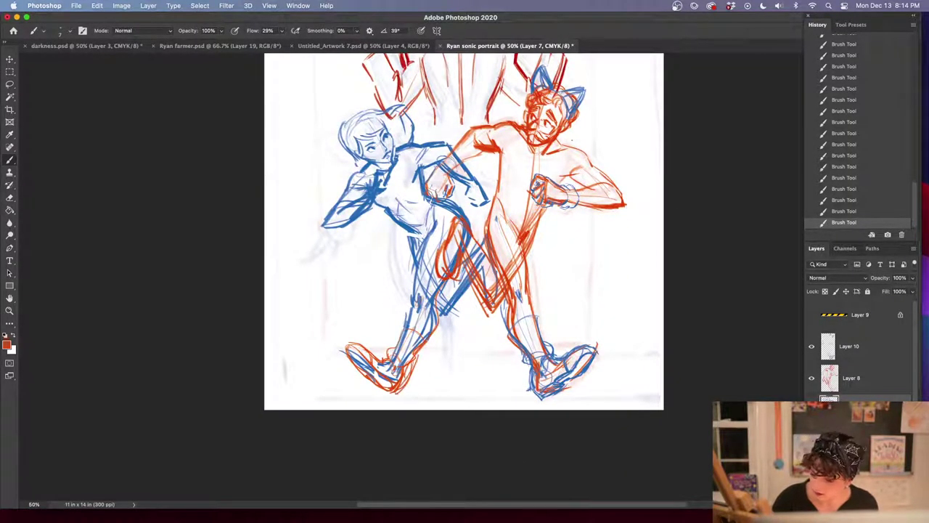
{"action": "mouse_move", "coordinate": [353, 363]}
{"action": "left_mouse_down"}
{"action": "mouse_move", "coordinate": [390, 390]}
{"action": "mouse_move", "coordinate": [379, 385]}
{"action": "left_mouse_up"}
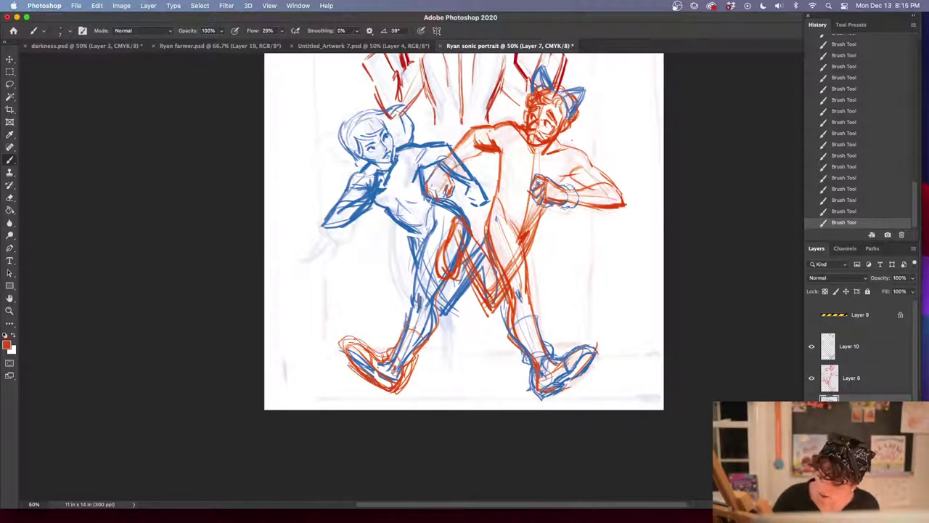
{"action": "left_click_drag", "start_coordinate": [527, 357], "coordinate": [536, 396]}
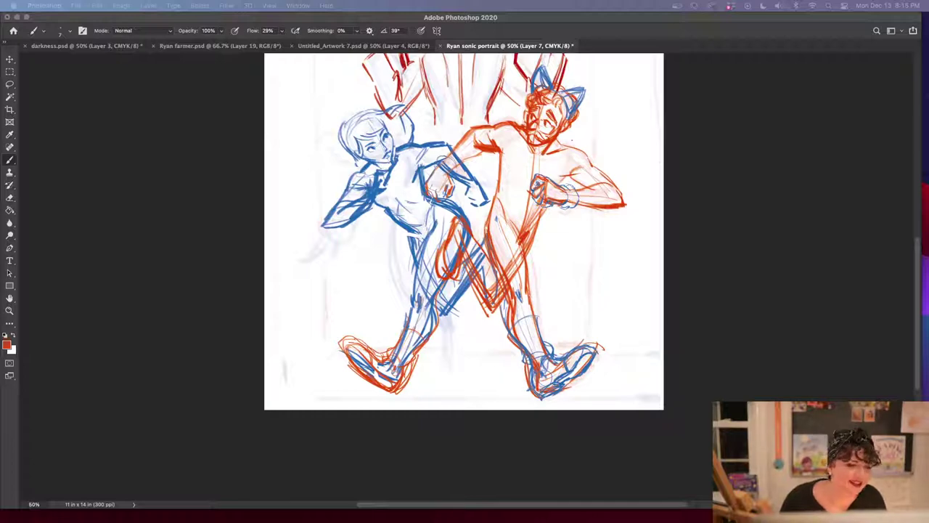
Open the Sonic costume reference photo IMG_6252 in Preview, examine the costume, and return to the Photoshop sketch
{"action": "left_click_drag", "start_coordinate": [1, 44], "coordinate": [106, 125]}
{"action": "double_click", "coordinate": [146, 155]}
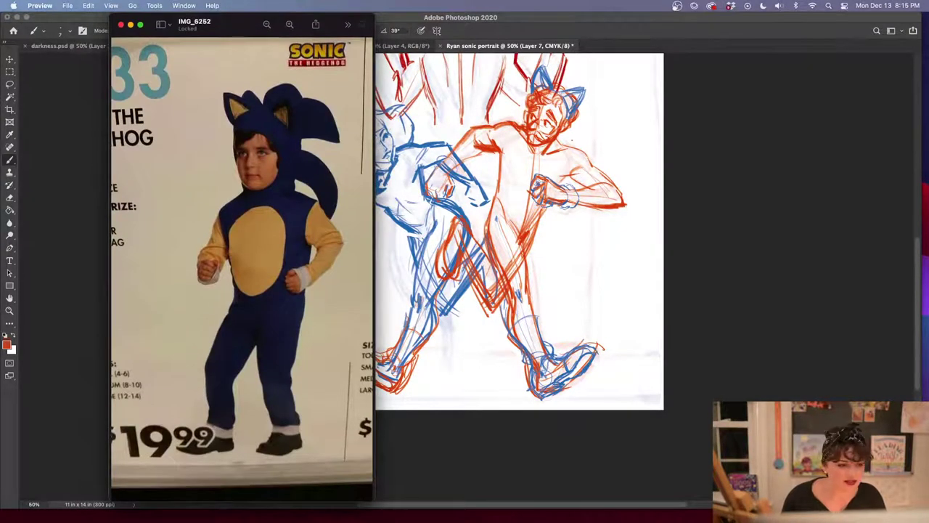
{"action": "key", "text": "super+Tab"}
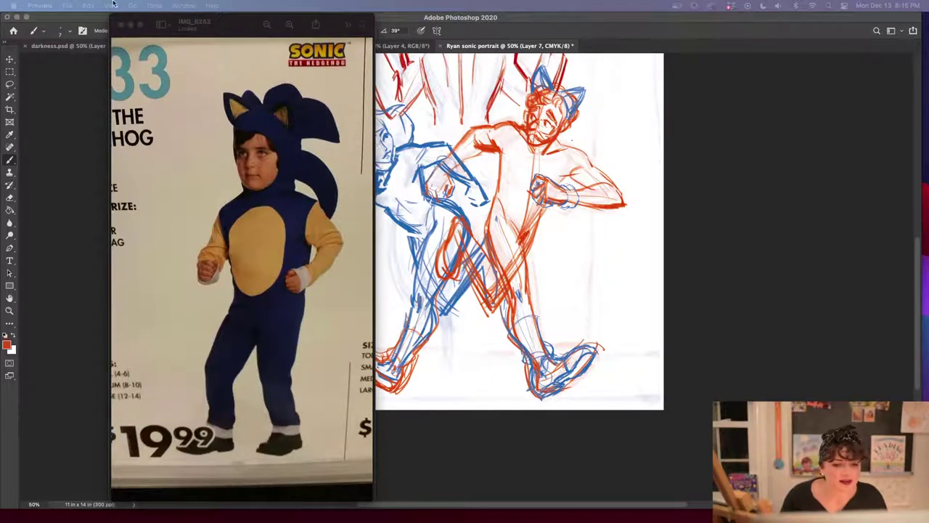
{"action": "left_click", "coordinate": [161, 20]}
{"action": "key", "text": "super+w"}
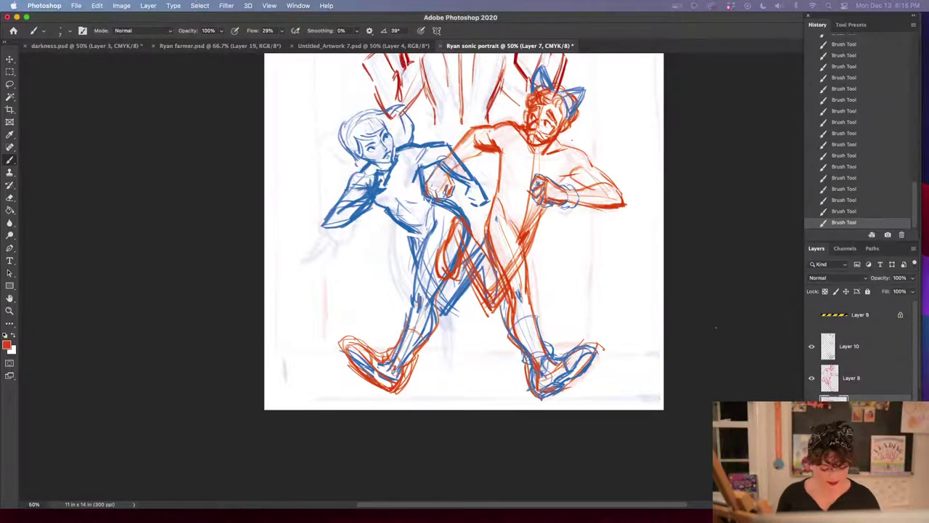
Sample the sketch's blue and outline a pointed ear on the outer side of the blue figure's head
{"action": "key", "text": "super+equal"}
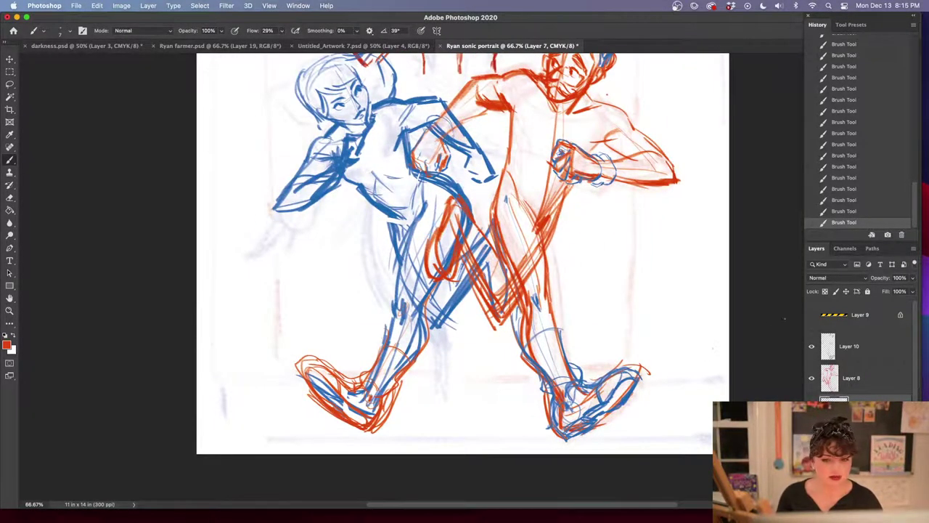
{"action": "key", "text": "super+equal"}
{"action": "left_click_drag", "start_coordinate": [435, 222], "coordinate": [526, 466]}
{"action": "key", "text": "super+equal"}
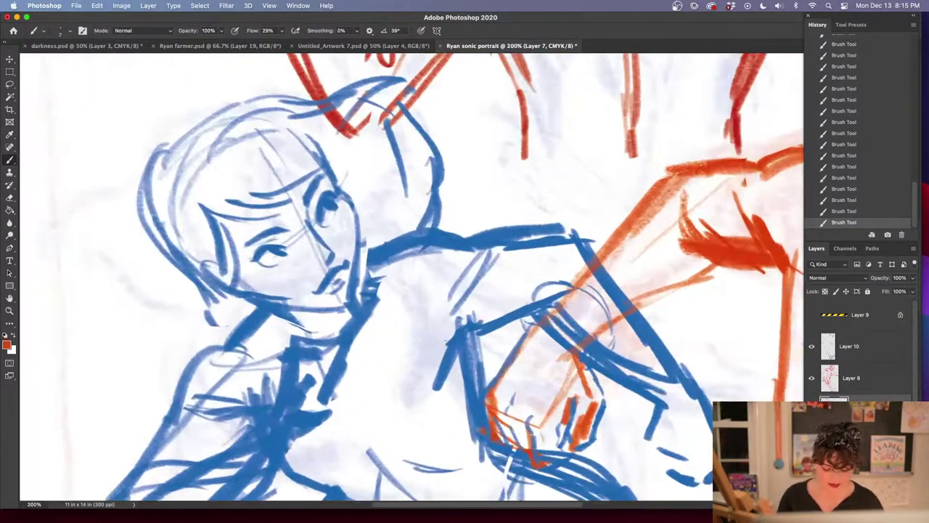
{"action": "left_click_drag", "start_coordinate": [505, 258], "coordinate": [586, 315]}
{"action": "left_click", "coordinate": [576, 298], "text": "alt"}
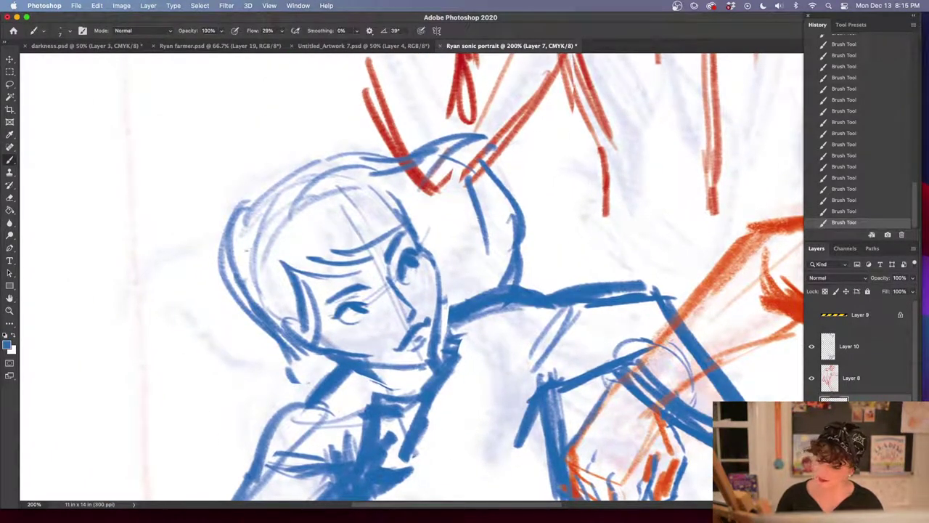
{"action": "mouse_move", "coordinate": [240, 283]}
{"action": "left_mouse_down"}
{"action": "mouse_move", "coordinate": [204, 228]}
{"action": "mouse_move", "coordinate": [235, 274]}
{"action": "left_mouse_up"}
{"action": "mouse_move", "coordinate": [185, 212]}
{"action": "left_mouse_down"}
{"action": "mouse_move", "coordinate": [282, 219]}
{"action": "mouse_move", "coordinate": [166, 212]}
{"action": "mouse_move", "coordinate": [254, 295]}
{"action": "mouse_move", "coordinate": [239, 288]}
{"action": "left_mouse_up"}
{"action": "mouse_move", "coordinate": [166, 210]}
{"action": "left_mouse_down"}
{"action": "mouse_move", "coordinate": [241, 291]}
{"action": "mouse_move", "coordinate": [269, 197]}
{"action": "mouse_move", "coordinate": [279, 206]}
{"action": "left_mouse_up"}
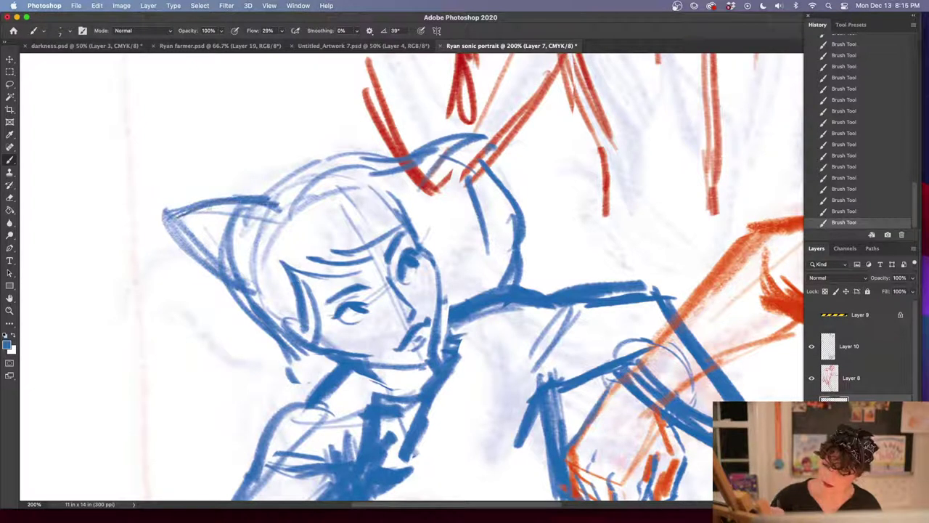
Thicken the blue figure's outer ear and add its inner contour lines
{"action": "left_click_drag", "start_coordinate": [179, 231], "coordinate": [224, 202]}
{"action": "mouse_move", "coordinate": [180, 229]}
{"action": "left_mouse_down"}
{"action": "mouse_move", "coordinate": [238, 283]}
{"action": "mouse_move", "coordinate": [218, 270]}
{"action": "left_mouse_up"}
{"action": "mouse_move", "coordinate": [187, 237]}
{"action": "left_mouse_down"}
{"action": "mouse_move", "coordinate": [246, 295]}
{"action": "mouse_move", "coordinate": [264, 206]}
{"action": "left_mouse_up"}
{"action": "mouse_move", "coordinate": [188, 227]}
{"action": "left_mouse_down"}
{"action": "mouse_move", "coordinate": [263, 206]}
{"action": "mouse_move", "coordinate": [240, 207]}
{"action": "mouse_move", "coordinate": [242, 270]}
{"action": "left_mouse_up"}
{"action": "left_click_drag", "start_coordinate": [218, 234], "coordinate": [248, 283]}
{"action": "mouse_move", "coordinate": [208, 228]}
{"action": "left_mouse_down"}
{"action": "mouse_move", "coordinate": [246, 272]}
{"action": "mouse_move", "coordinate": [259, 218]}
{"action": "left_mouse_up"}
{"action": "left_click_drag", "start_coordinate": [238, 225], "coordinate": [271, 212]}
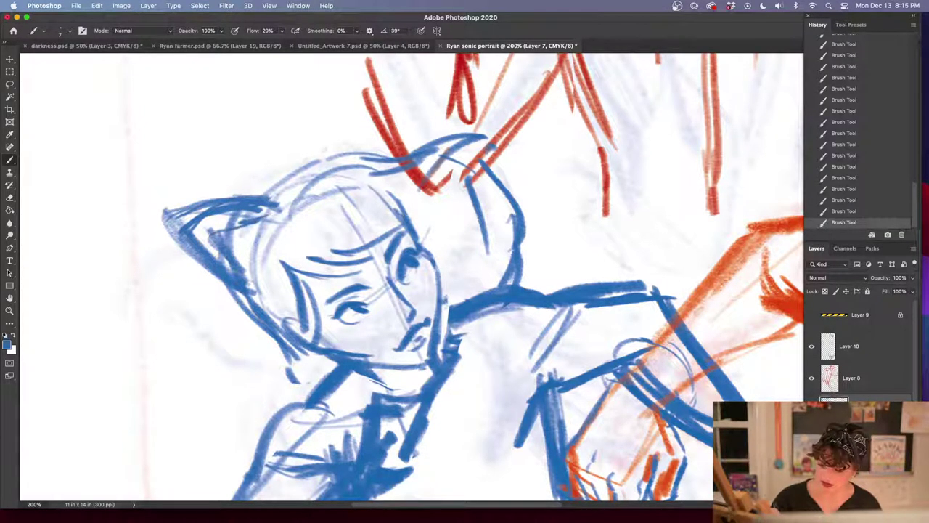
Draw the second pointed ear with its inner triangle on top of the blue figure's head
{"action": "left_click_drag", "start_coordinate": [325, 129], "coordinate": [323, 187]}
{"action": "left_click_drag", "start_coordinate": [345, 103], "coordinate": [312, 178]}
{"action": "left_click_drag", "start_coordinate": [360, 83], "coordinate": [311, 186]}
{"action": "mouse_move", "coordinate": [372, 106]}
{"action": "left_mouse_down"}
{"action": "mouse_move", "coordinate": [397, 200]}
{"action": "mouse_move", "coordinate": [305, 190]}
{"action": "mouse_move", "coordinate": [321, 134]}
{"action": "mouse_move", "coordinate": [328, 184]}
{"action": "mouse_move", "coordinate": [375, 177]}
{"action": "left_mouse_up"}
{"action": "left_click_drag", "start_coordinate": [355, 125], "coordinate": [376, 183]}
Connect the two ears across the blue figure's crown and strengthen the hood contour around the head
{"action": "mouse_move", "coordinate": [621, 284]}
{"action": "left_mouse_down"}
{"action": "mouse_move", "coordinate": [134, 385]}
{"action": "mouse_move", "coordinate": [669, 312]}
{"action": "left_mouse_up"}
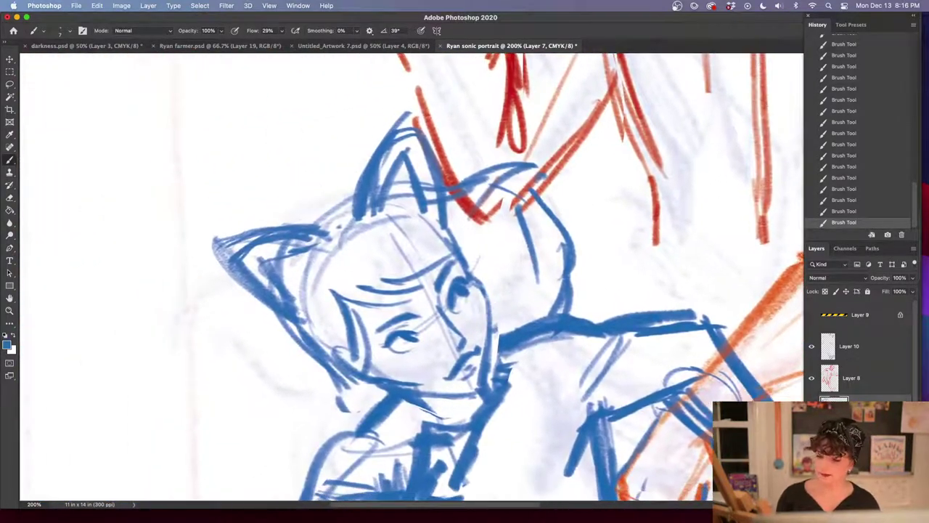
{"action": "left_click_drag", "start_coordinate": [354, 212], "coordinate": [328, 231]}
{"action": "left_click_drag", "start_coordinate": [307, 223], "coordinate": [357, 192]}
{"action": "left_click_drag", "start_coordinate": [342, 194], "coordinate": [305, 225]}
{"action": "left_click_drag", "start_coordinate": [289, 323], "coordinate": [332, 377]}
{"action": "mouse_move", "coordinate": [382, 222]}
{"action": "left_mouse_down"}
{"action": "mouse_move", "coordinate": [350, 236]}
{"action": "mouse_move", "coordinate": [309, 305]}
{"action": "left_mouse_up"}
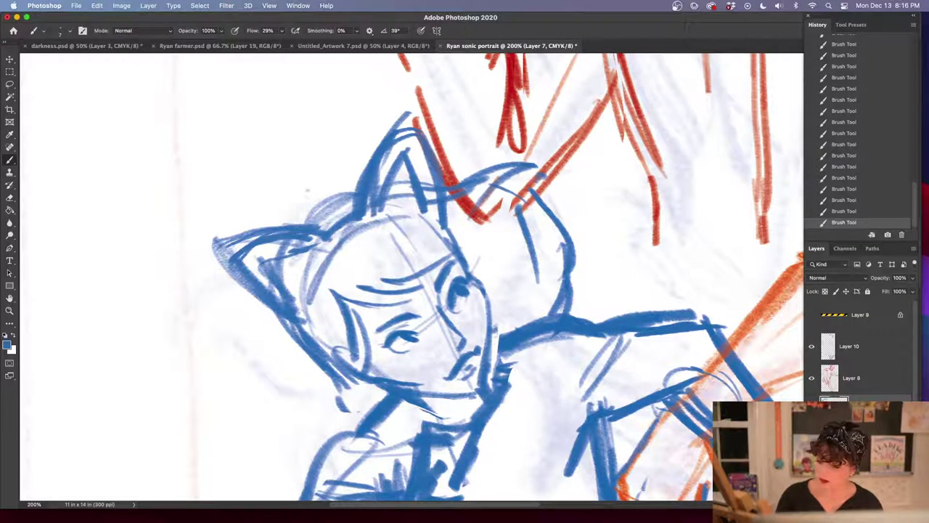
Sketch tall curved spikes in blue rising from the blue figure's head between and behind the ears
{"action": "left_click_drag", "start_coordinate": [274, 184], "coordinate": [299, 223]}
{"action": "mouse_move", "coordinate": [277, 94]}
{"action": "left_mouse_down"}
{"action": "mouse_move", "coordinate": [269, 138]}
{"action": "mouse_move", "coordinate": [298, 222]}
{"action": "left_mouse_up"}
{"action": "left_click_drag", "start_coordinate": [290, 96], "coordinate": [355, 192]}
{"action": "mouse_move", "coordinate": [287, 99]}
{"action": "left_mouse_down"}
{"action": "mouse_move", "coordinate": [355, 185]}
{"action": "mouse_move", "coordinate": [299, 223]}
{"action": "left_mouse_up"}
{"action": "left_click_drag", "start_coordinate": [347, 182], "coordinate": [344, 116]}
{"action": "mouse_move", "coordinate": [347, 163]}
{"action": "left_mouse_down"}
{"action": "mouse_move", "coordinate": [353, 100]}
{"action": "mouse_move", "coordinate": [379, 148]}
{"action": "left_mouse_up"}
{"action": "left_click_drag", "start_coordinate": [359, 111], "coordinate": [377, 145]}
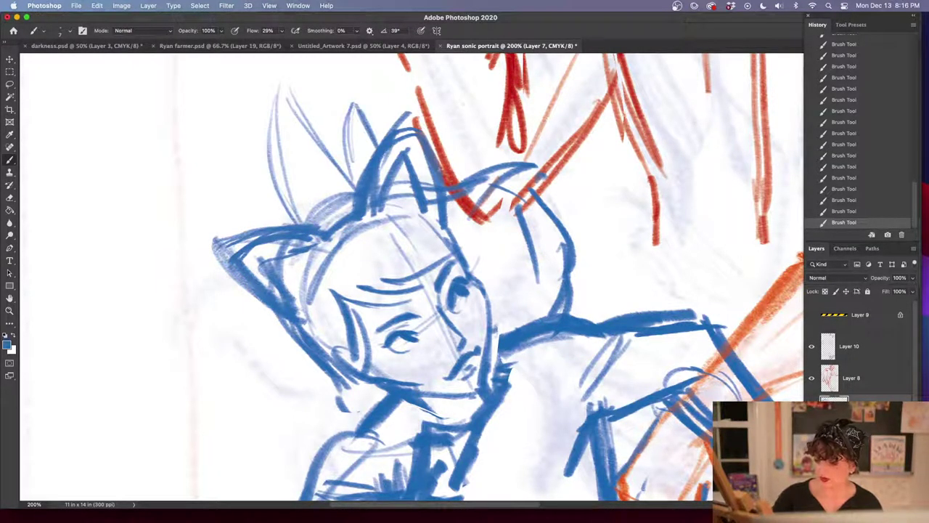
{"action": "mouse_move", "coordinate": [357, 179]}
{"action": "left_mouse_down"}
{"action": "mouse_move", "coordinate": [383, 82]}
{"action": "mouse_move", "coordinate": [395, 87]}
{"action": "left_mouse_up"}
{"action": "mouse_move", "coordinate": [353, 188]}
{"action": "left_mouse_down"}
{"action": "mouse_move", "coordinate": [369, 89]}
{"action": "mouse_move", "coordinate": [371, 154]}
{"action": "left_mouse_up"}
{"action": "left_click_drag", "start_coordinate": [386, 90], "coordinate": [374, 151]}
Add a spike behind the blue figure's upper ear and darken the outlines of the tall head spikes
{"action": "left_click_drag", "start_coordinate": [447, 137], "coordinate": [496, 142]}
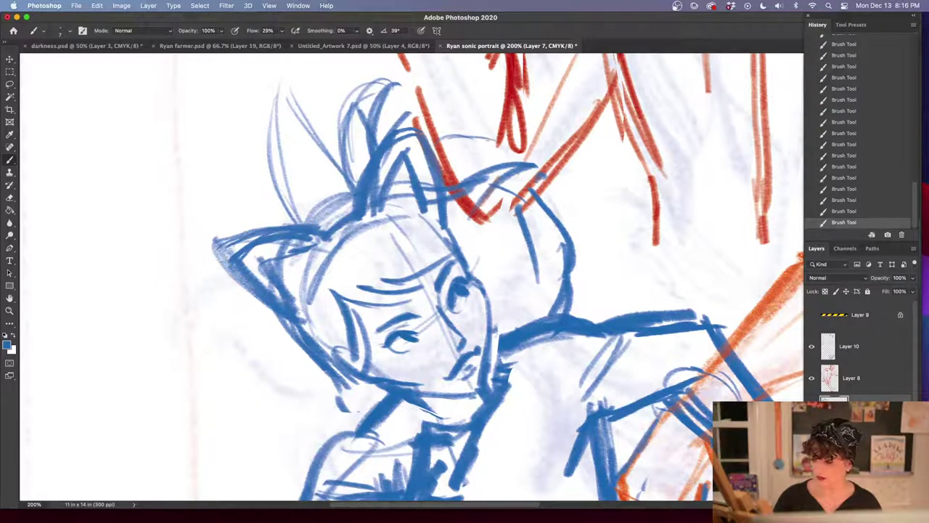
{"action": "mouse_move", "coordinate": [444, 154]}
{"action": "left_mouse_down"}
{"action": "mouse_move", "coordinate": [495, 138]}
{"action": "mouse_move", "coordinate": [467, 196]}
{"action": "left_mouse_up"}
{"action": "left_click_drag", "start_coordinate": [486, 138], "coordinate": [471, 169]}
{"action": "left_click_drag", "start_coordinate": [400, 84], "coordinate": [392, 144]}
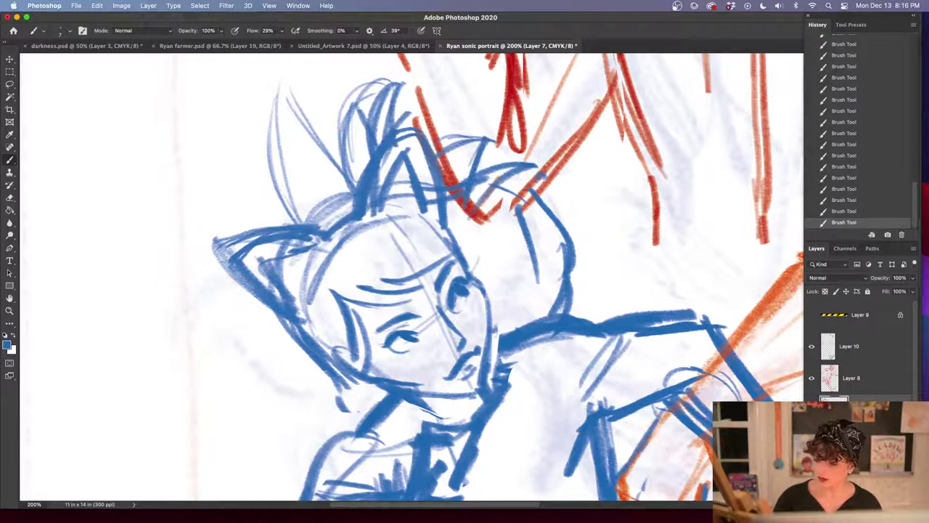
{"action": "left_click_drag", "start_coordinate": [389, 69], "coordinate": [347, 182]}
{"action": "left_click_drag", "start_coordinate": [339, 69], "coordinate": [290, 170]}
{"action": "mouse_move", "coordinate": [287, 64]}
{"action": "left_mouse_down"}
{"action": "mouse_move", "coordinate": [271, 117]}
{"action": "mouse_move", "coordinate": [294, 222]}
{"action": "left_mouse_up"}
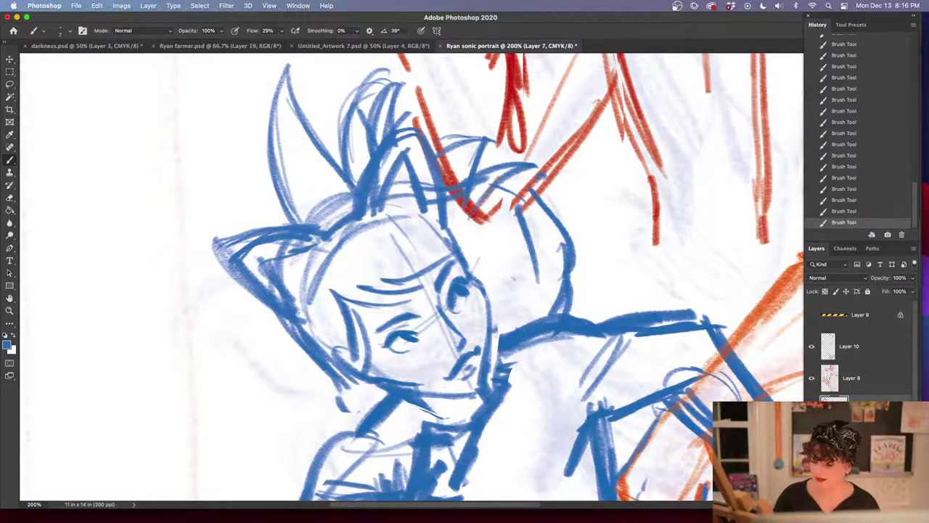
Toggle the sketch layer's visibility to check its contents, then shift the blue figure left, away from the orange figure
{"action": "key", "text": "super+minus"}
{"action": "key", "text": "super+minus"}
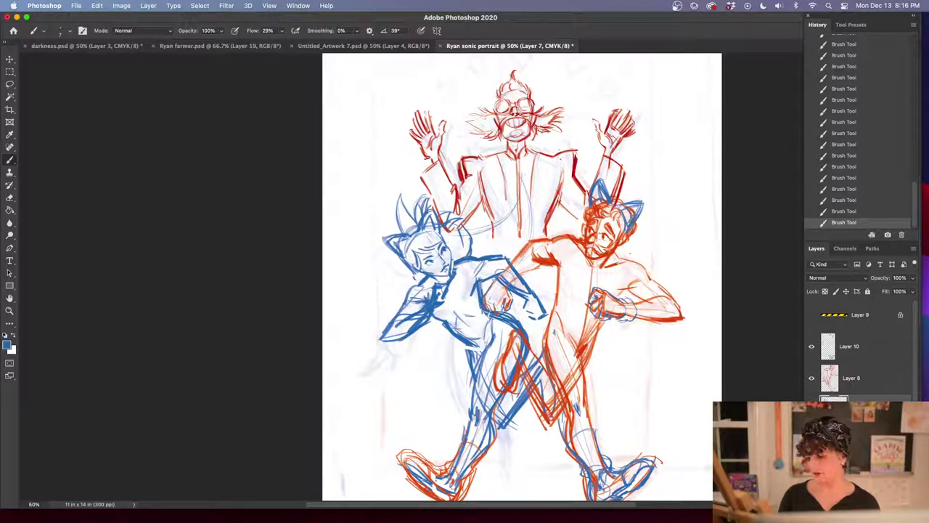
{"action": "mouse_move", "coordinate": [602, 363]}
{"action": "left_mouse_down"}
{"action": "mouse_move", "coordinate": [591, 317]}
{"action": "mouse_move", "coordinate": [579, 317]}
{"action": "left_mouse_up"}
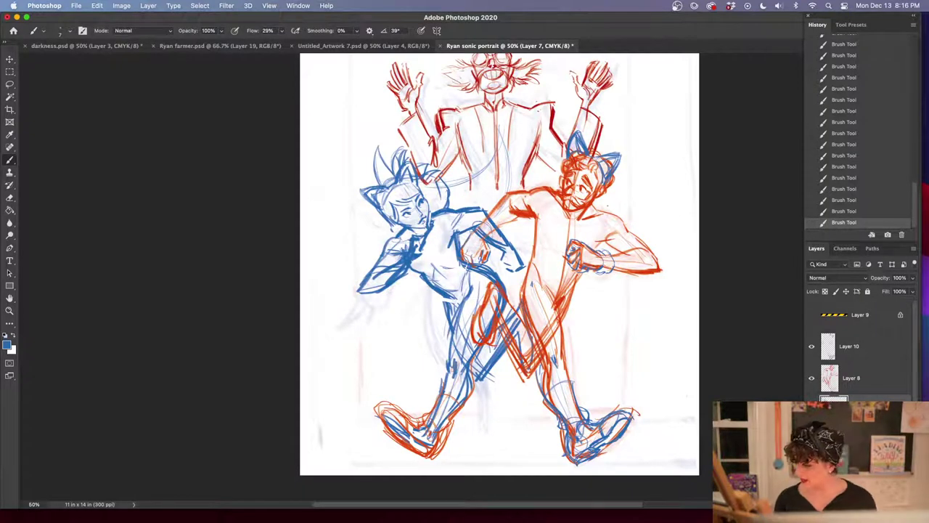
{"action": "left_click", "coordinate": [812, 409]}
{"action": "key", "text": "super+comma"}
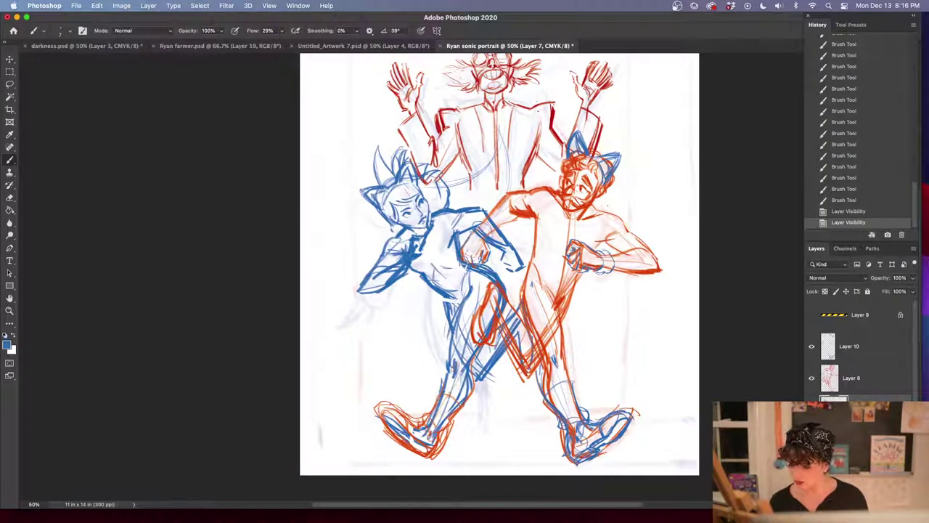
{"action": "left_click_drag", "start_coordinate": [494, 300], "coordinate": [468, 310]}
{"action": "left_click", "coordinate": [859, 390]}
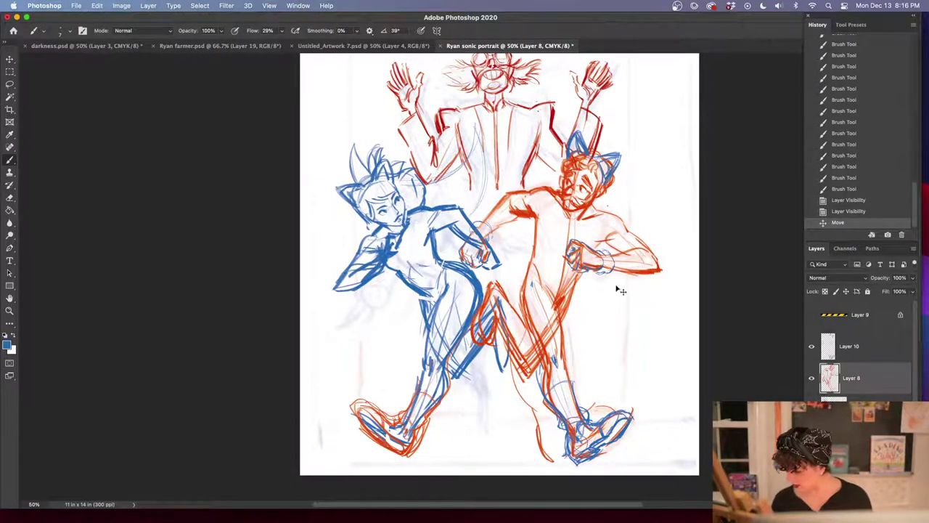
{"action": "mouse_move", "coordinate": [573, 267]}
{"action": "left_mouse_down"}
{"action": "mouse_move", "coordinate": [581, 250]}
{"action": "mouse_move", "coordinate": [574, 265]}
{"action": "left_mouse_up"}
{"action": "left_click", "coordinate": [842, 212]}
Merge Layer 10 down into Layer 8 and shift the combined orange figure right, away from the blue figure
{"action": "left_click", "coordinate": [861, 351]}
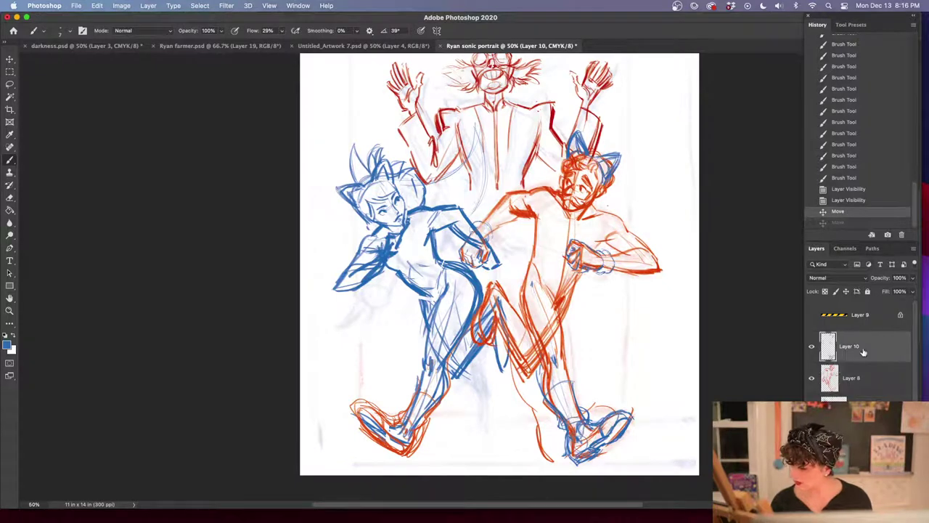
{"action": "right_click", "coordinate": [861, 351]}
{"action": "left_click", "coordinate": [778, 370]}
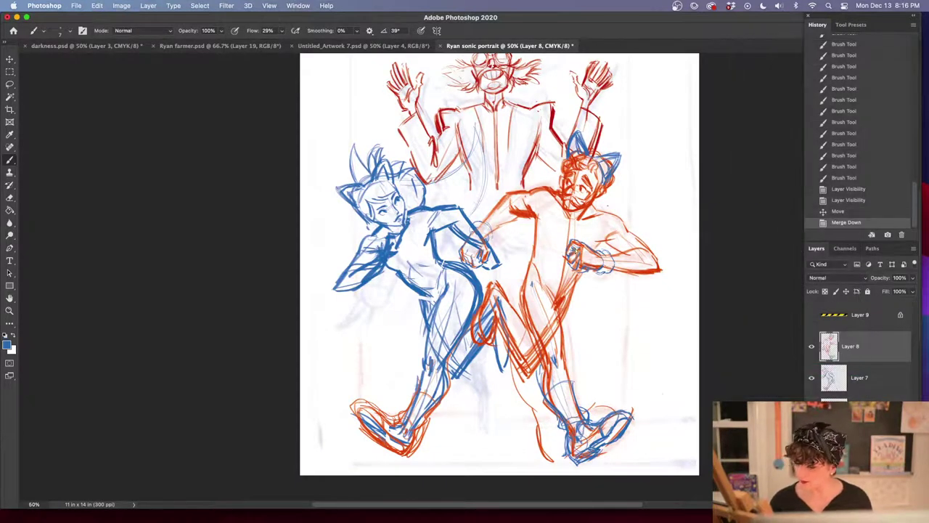
{"action": "left_click_drag", "start_coordinate": [573, 247], "coordinate": [599, 245]}
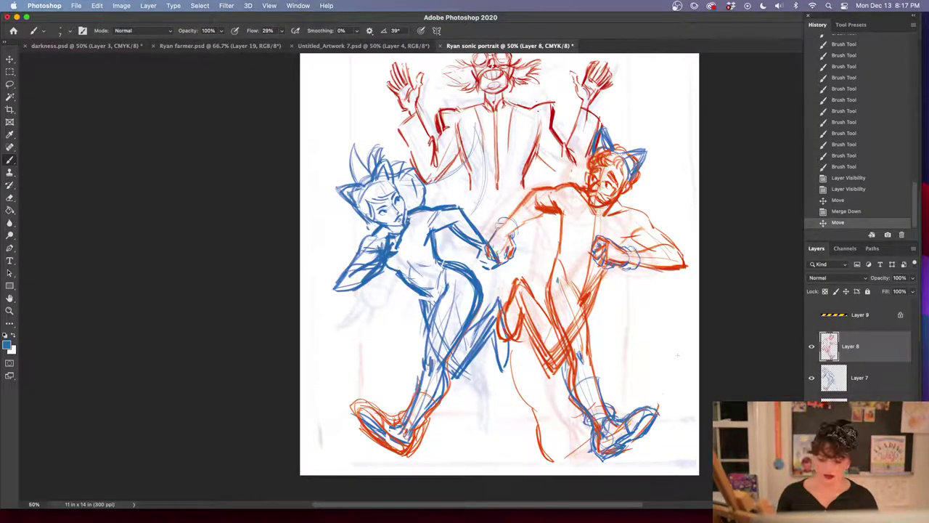
Sample the orange-red line colour and sketch light curved guidelines above and below the figures' meeting fists
{"action": "key", "text": "super+plus"}
{"action": "key", "text": "super+plus"}
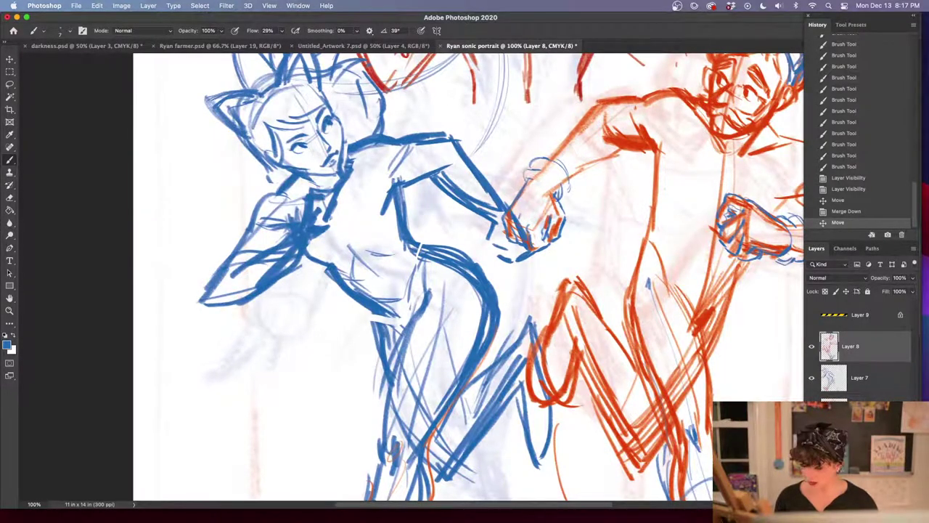
{"action": "left_click_drag", "start_coordinate": [720, 328], "coordinate": [575, 255]}
{"action": "key", "text": "i"}
{"action": "left_click", "coordinate": [609, 59]}
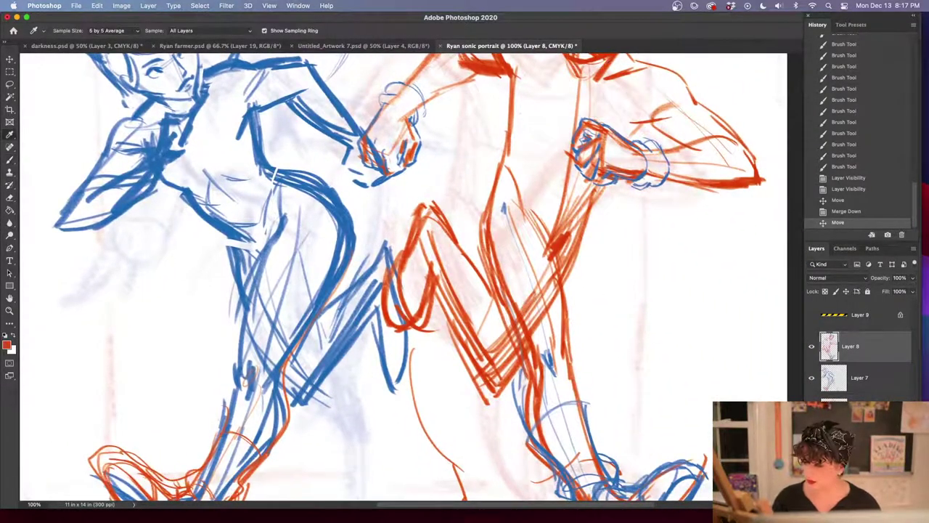
{"action": "key", "text": "b"}
{"action": "scroll", "coordinate": [428, 280], "scroll_direction": "up", "scroll_amount": 3}
{"action": "scroll", "coordinate": [428, 279], "scroll_direction": "left", "scroll_amount": 1}
{"action": "mouse_move", "coordinate": [428, 279]}
{"action": "left_mouse_down"}
{"action": "mouse_move", "coordinate": [517, 331]}
{"action": "mouse_move", "coordinate": [464, 328]}
{"action": "left_mouse_up"}
{"action": "left_click_drag", "start_coordinate": [377, 165], "coordinate": [412, 193]}
{"action": "left_click_drag", "start_coordinate": [362, 151], "coordinate": [424, 170]}
{"action": "left_click_drag", "start_coordinate": [375, 143], "coordinate": [431, 166]}
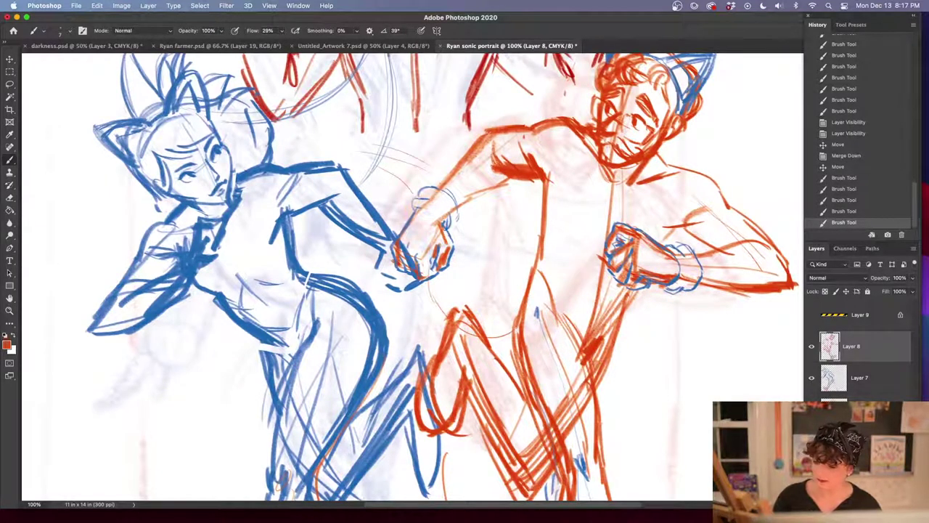
Extend the faint orange guidelines into a large rounded form around the space between the two running figures
{"action": "scroll", "coordinate": [411, 277], "scroll_direction": "down", "scroll_amount": 5}
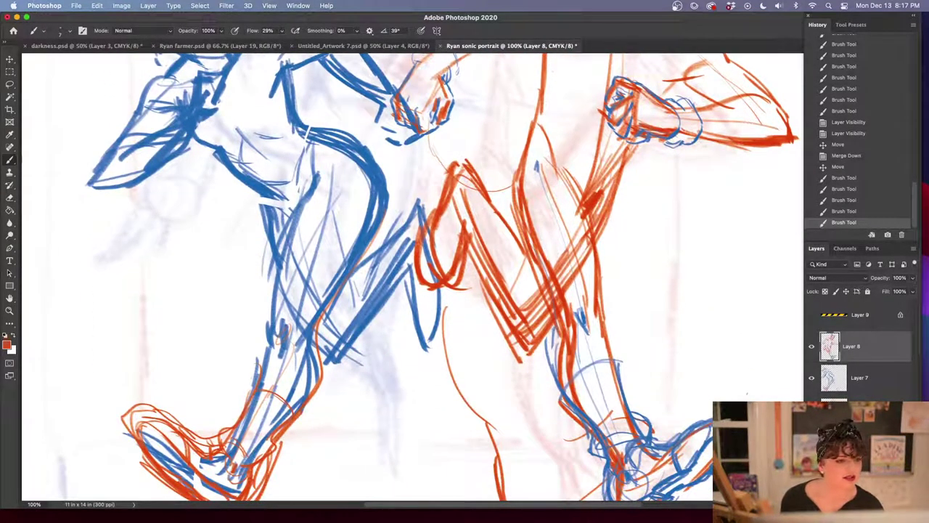
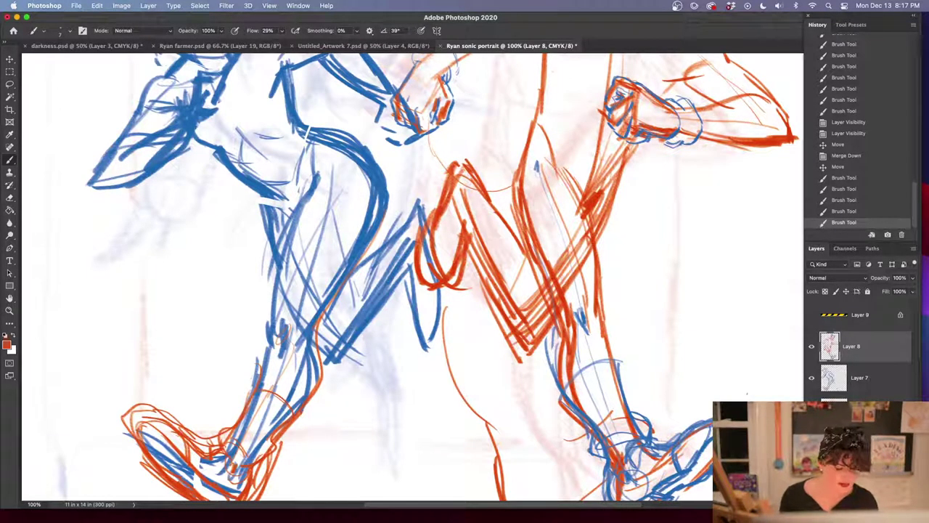
{"action": "scroll", "coordinate": [414, 279], "scroll_direction": "up", "scroll_amount": 10}
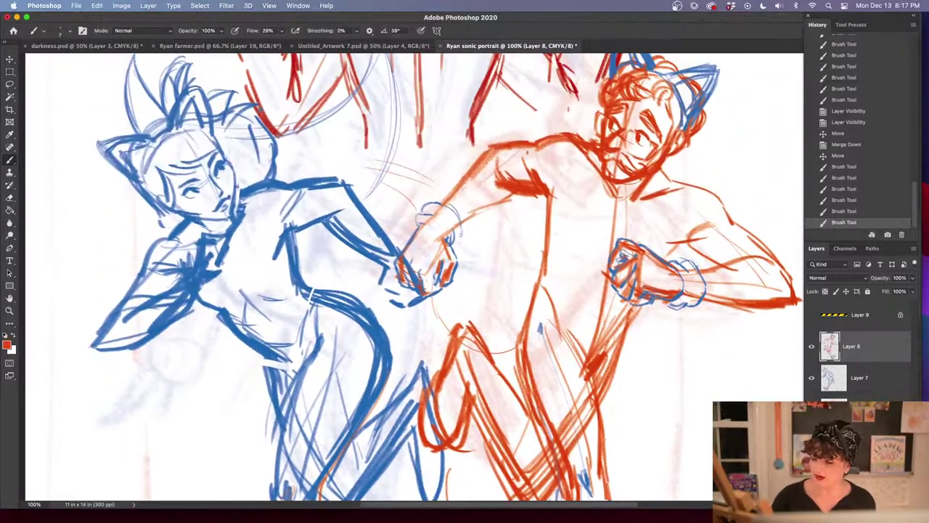
{"action": "mouse_move", "coordinate": [520, 347]}
{"action": "left_mouse_down"}
{"action": "mouse_move", "coordinate": [517, 247]}
{"action": "mouse_move", "coordinate": [440, 364]}
{"action": "left_mouse_up"}
{"action": "left_click_drag", "start_coordinate": [402, 330], "coordinate": [442, 364]}
{"action": "mouse_move", "coordinate": [403, 331]}
{"action": "left_mouse_down"}
{"action": "mouse_move", "coordinate": [440, 363]}
{"action": "mouse_move", "coordinate": [408, 356]}
{"action": "left_mouse_up"}
{"action": "left_click_drag", "start_coordinate": [363, 264], "coordinate": [357, 305]}
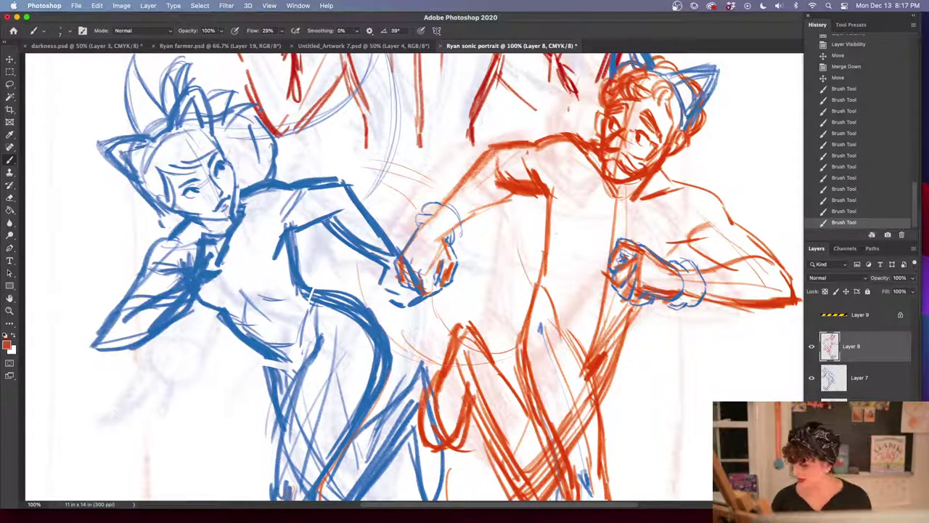
Add a new layer above Layer 2 and rough in the lower curve of the rounded form in orange
{"action": "left_click", "coordinate": [860, 409]}
{"action": "key", "text": "super+minus"}
{"action": "key", "text": "super+minus"}
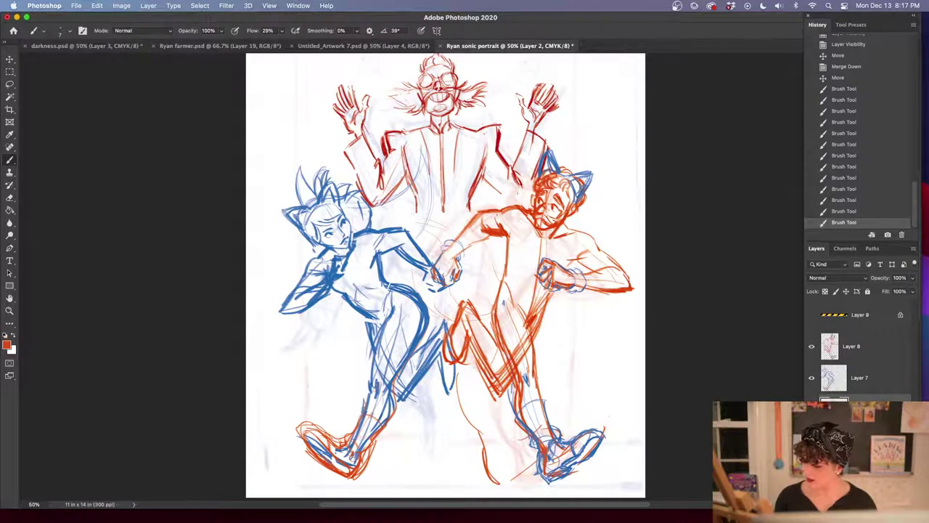
{"action": "key", "text": "super+alt+shift+n"}
{"action": "left_click_drag", "start_coordinate": [413, 265], "coordinate": [440, 315]}
{"action": "left_click_drag", "start_coordinate": [427, 304], "coordinate": [472, 323]}
{"action": "left_click_drag", "start_coordinate": [449, 280], "coordinate": [473, 312]}
{"action": "left_click_drag", "start_coordinate": [464, 282], "coordinate": [494, 317]}
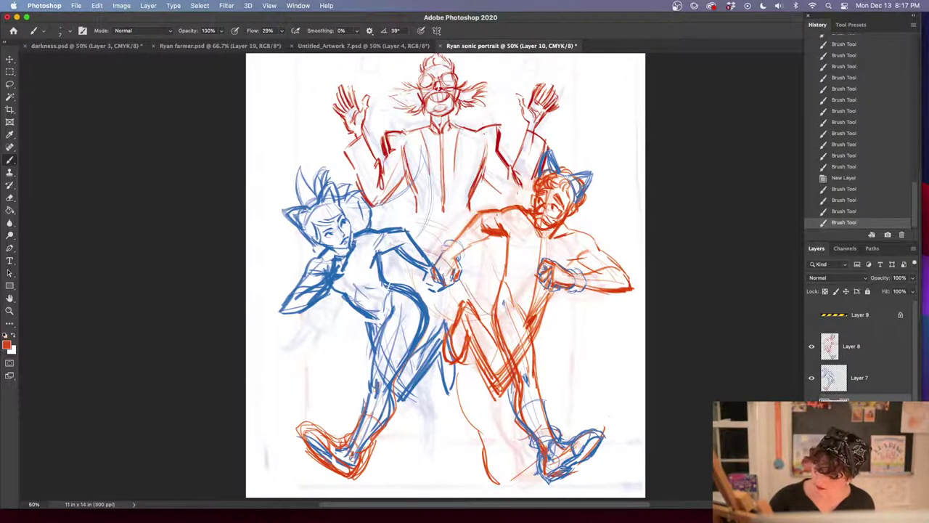
Build up the rounded form between the figures with orange contours along its base, sides and upper edge
{"action": "left_click_drag", "start_coordinate": [433, 312], "coordinate": [479, 325]}
{"action": "left_click_drag", "start_coordinate": [456, 327], "coordinate": [494, 320]}
{"action": "left_click_drag", "start_coordinate": [495, 251], "coordinate": [471, 305]}
{"action": "left_click_drag", "start_coordinate": [436, 222], "coordinate": [476, 260]}
{"action": "mouse_move", "coordinate": [425, 209]}
{"action": "left_mouse_down"}
{"action": "mouse_move", "coordinate": [470, 221]}
{"action": "mouse_move", "coordinate": [512, 270]}
{"action": "mouse_move", "coordinate": [479, 234]}
{"action": "left_mouse_up"}
{"action": "mouse_move", "coordinate": [442, 215]}
{"action": "left_mouse_down"}
{"action": "mouse_move", "coordinate": [490, 309]}
{"action": "mouse_move", "coordinate": [514, 259]}
{"action": "mouse_move", "coordinate": [472, 277]}
{"action": "mouse_move", "coordinate": [495, 318]}
{"action": "left_mouse_up"}
{"action": "left_click_drag", "start_coordinate": [405, 255], "coordinate": [421, 323]}
{"action": "left_click_drag", "start_coordinate": [466, 254], "coordinate": [492, 237]}
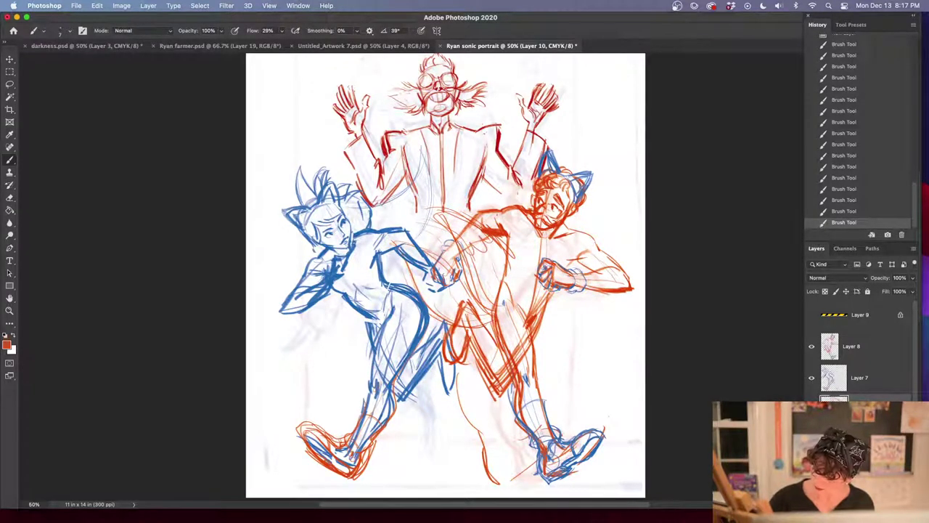
{"action": "mouse_move", "coordinate": [428, 274]}
{"action": "left_mouse_down"}
{"action": "mouse_move", "coordinate": [414, 293]}
{"action": "mouse_move", "coordinate": [443, 257]}
{"action": "left_mouse_up"}
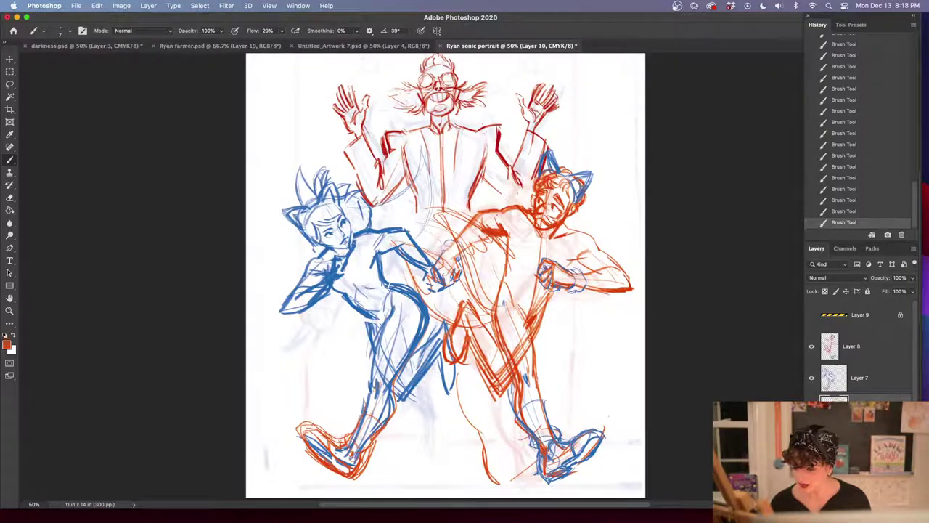
Hide the faint underlying rough sketch behind the coloured figure drawings
{"action": "left_click", "coordinate": [811, 440]}
{"action": "left_click", "coordinate": [812, 441]}
{"action": "key", "text": "super+comma"}
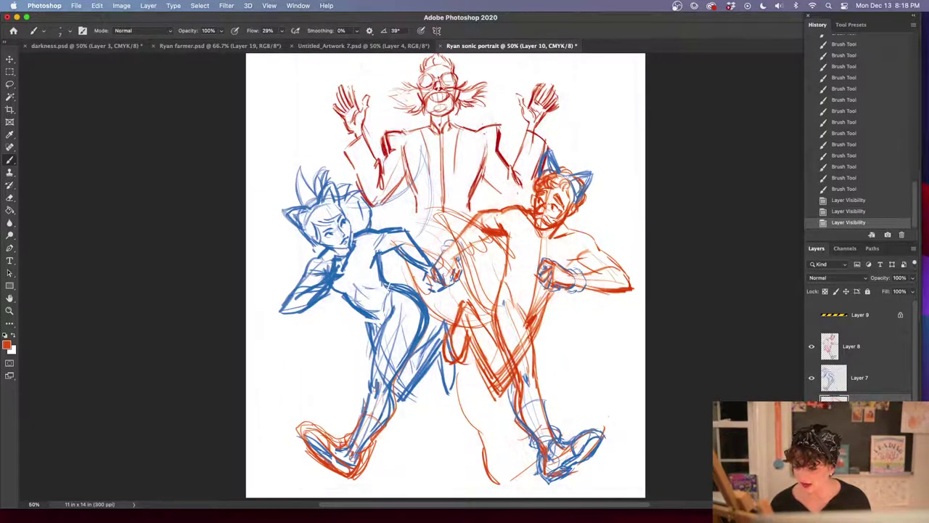
Select all the coloured sketch layers, shift them slightly up and left on the canvas, and group them
{"action": "key", "text": "super+minus"}
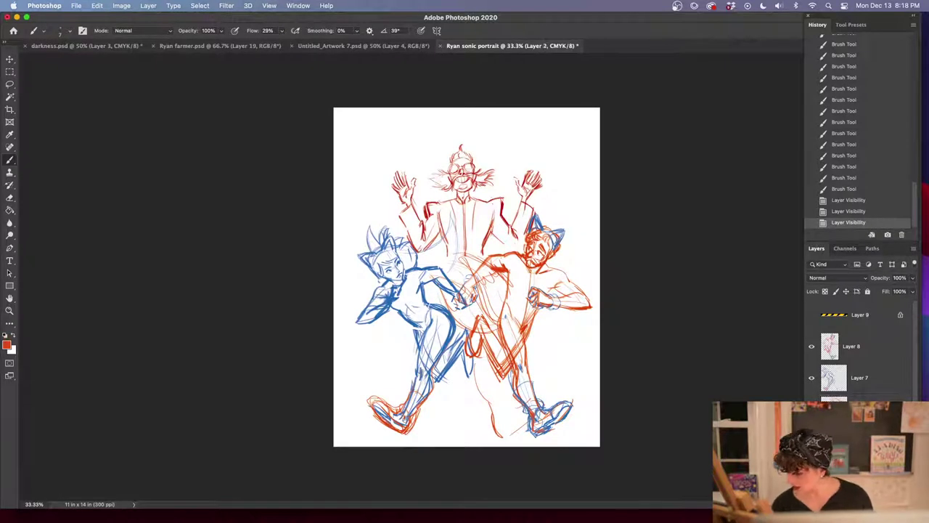
{"action": "left_click", "coordinate": [864, 346], "text": "shift"}
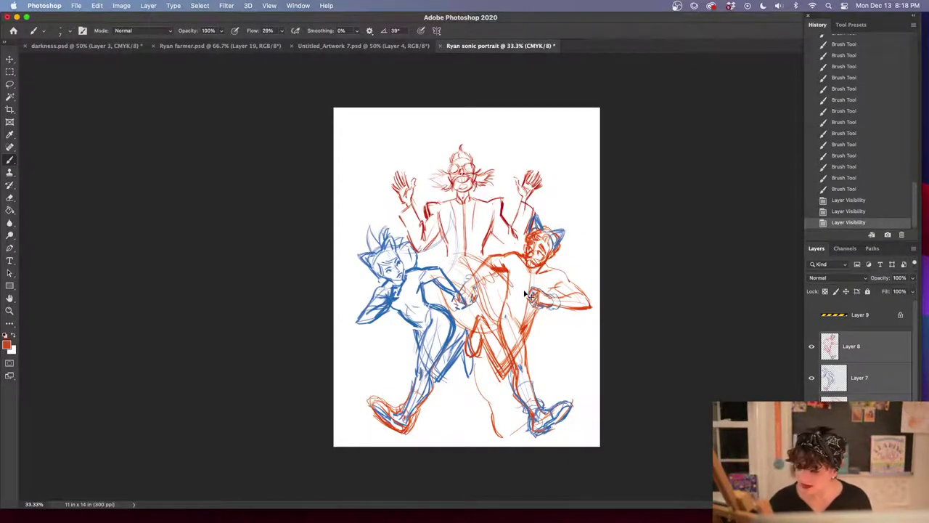
{"action": "left_click_drag", "start_coordinate": [530, 300], "coordinate": [527, 287]}
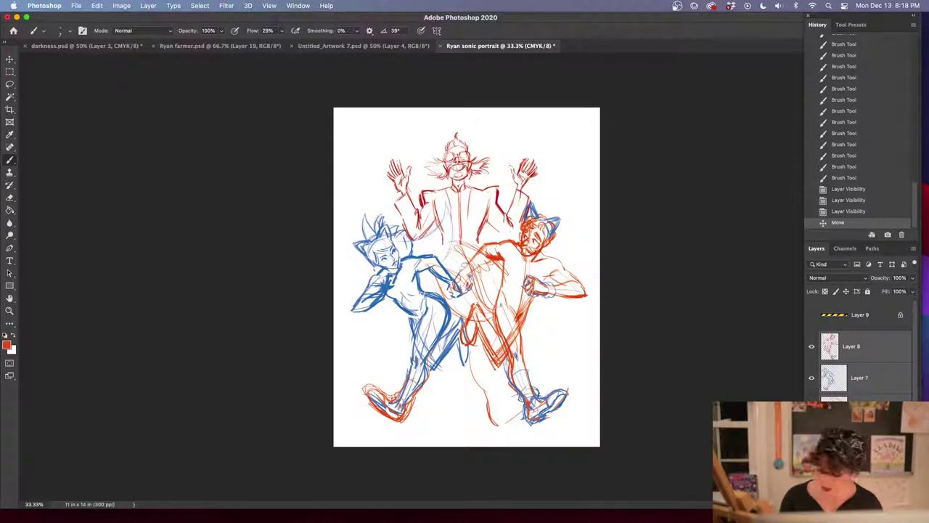
{"action": "key", "text": "super+g"}
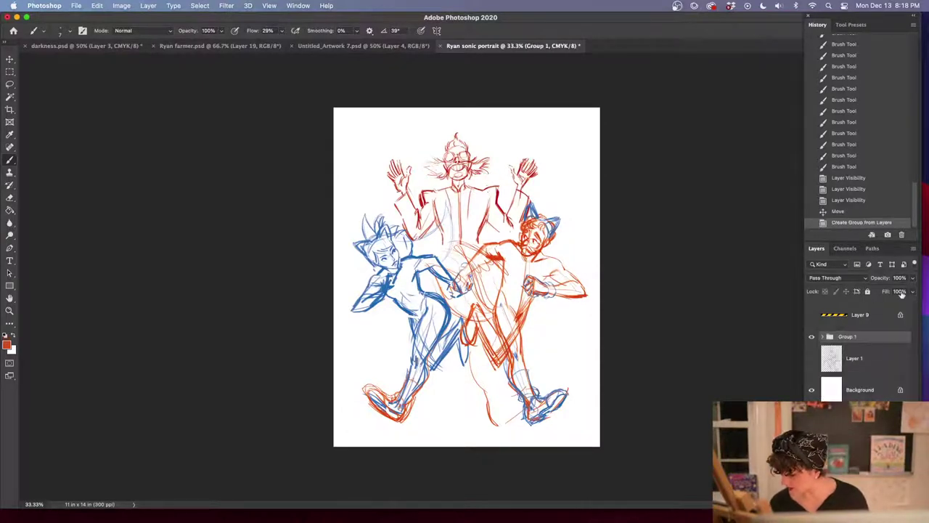
Lower the sketch group's opacity to 53% and flip the canvas horizontally
{"action": "left_click", "coordinate": [912, 278]}
{"action": "mouse_move", "coordinate": [908, 293]}
{"action": "left_mouse_down"}
{"action": "mouse_move", "coordinate": [883, 292]}
{"action": "mouse_move", "coordinate": [891, 292]}
{"action": "left_mouse_up"}
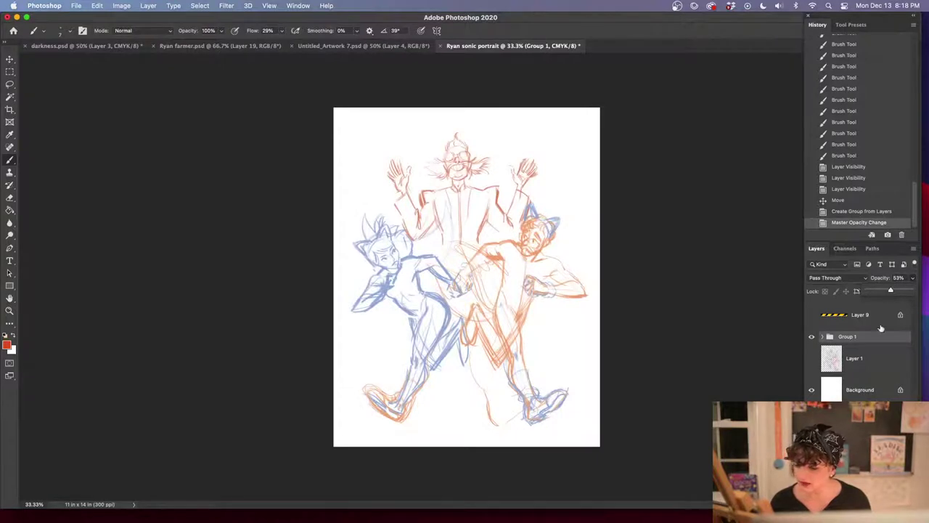
{"action": "left_click", "coordinate": [121, 6]}
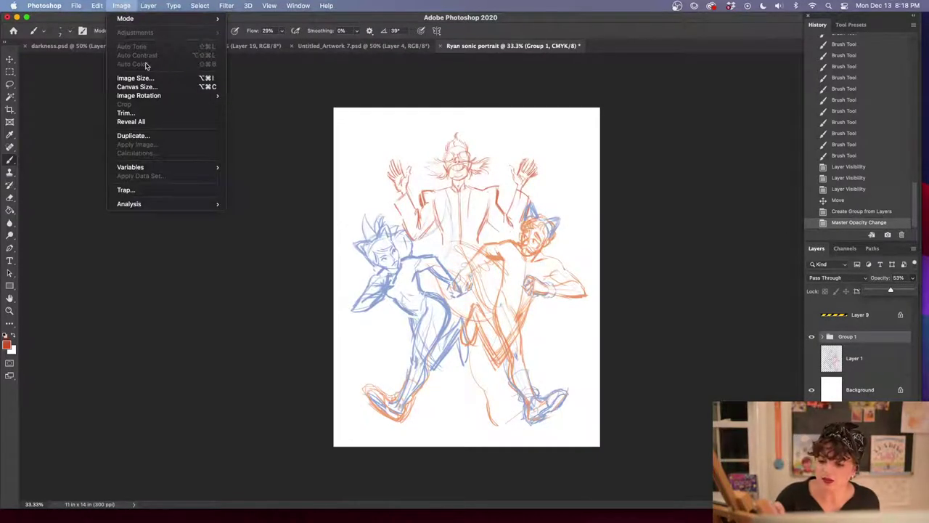
{"action": "mouse_move", "coordinate": [156, 95]}
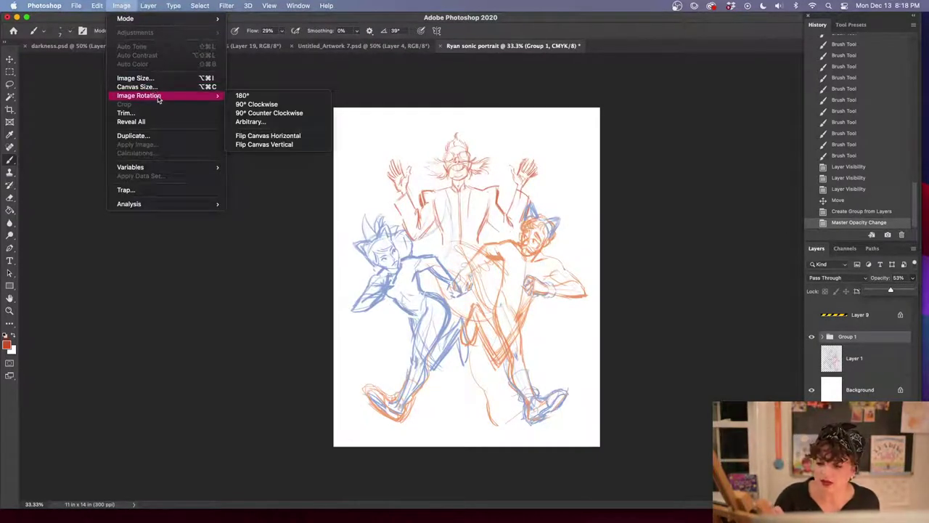
{"action": "left_click", "coordinate": [288, 136]}
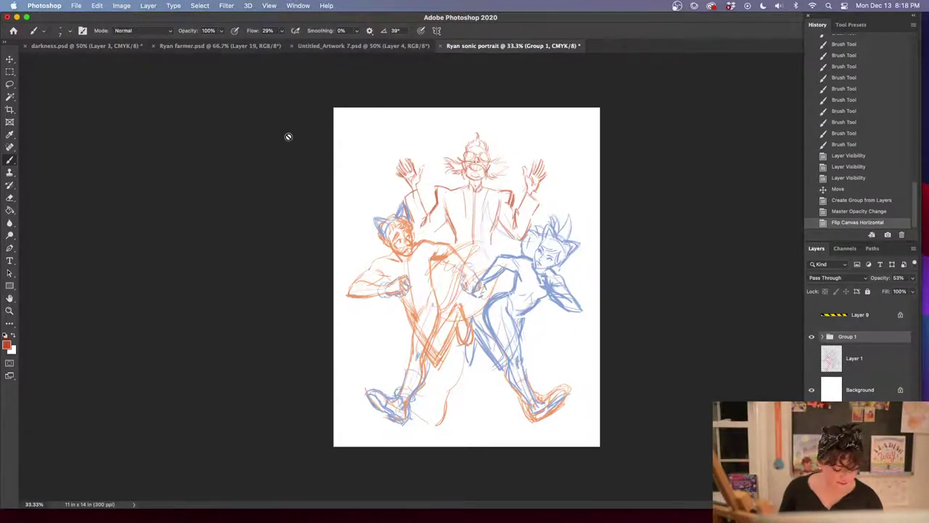
{"action": "left_click", "coordinate": [660, 360]}
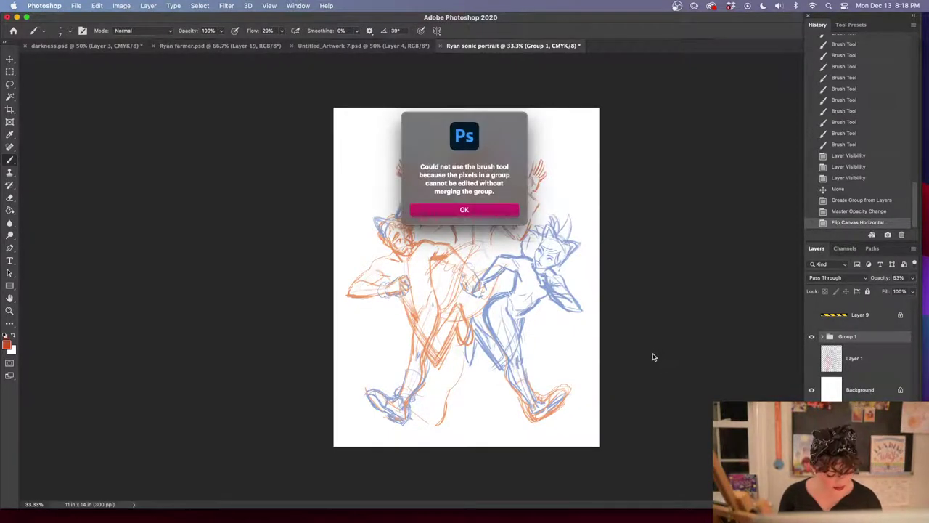
{"action": "left_click", "coordinate": [494, 210]}
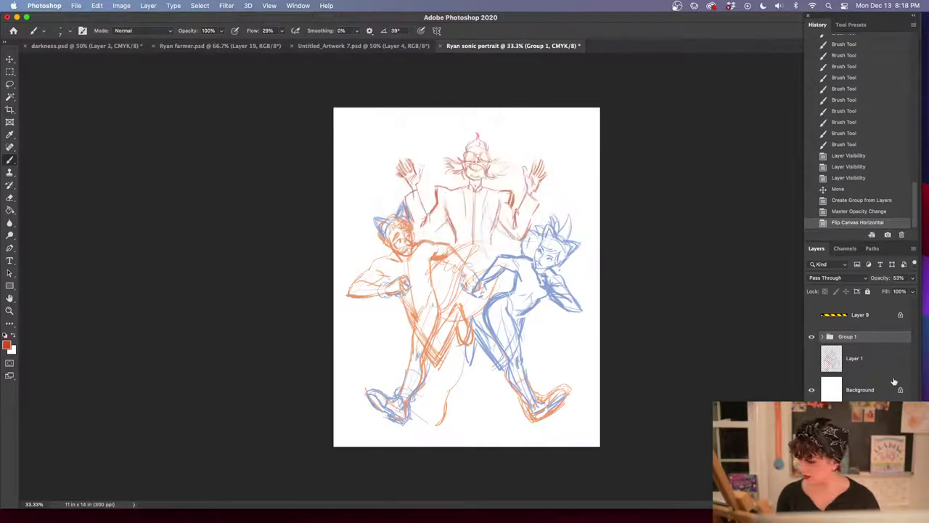
Add a new layer above Group 1 and fade the sketch group to 11% opacity
{"action": "left_click", "coordinate": [874, 352]}
{"action": "left_click", "coordinate": [869, 339]}
{"action": "left_click", "coordinate": [888, 504]}
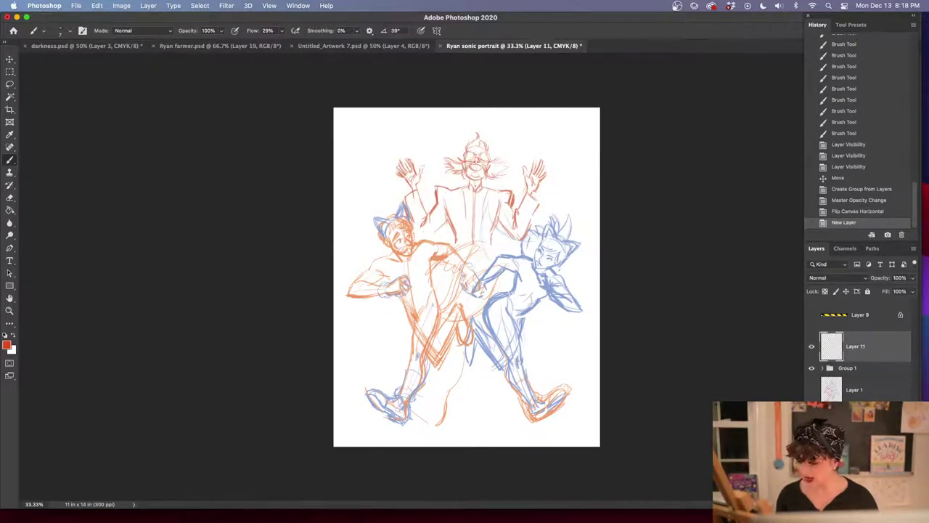
{"action": "key", "text": "super+plus"}
{"action": "key", "text": "super+plus"}
{"action": "mouse_move", "coordinate": [563, 371]}
{"action": "left_mouse_down"}
{"action": "mouse_move", "coordinate": [547, 360]}
{"action": "mouse_move", "coordinate": [546, 376]}
{"action": "left_mouse_up"}
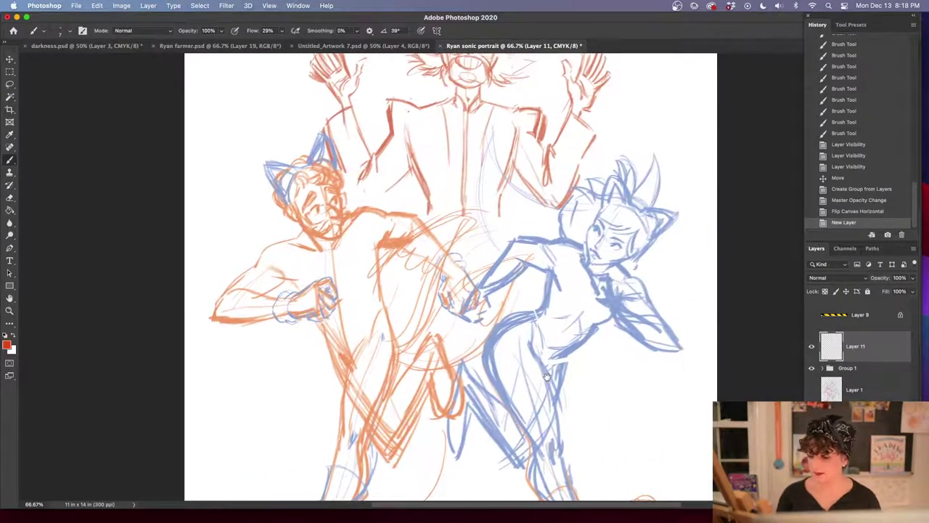
{"action": "left_click", "coordinate": [864, 370]}
{"action": "left_click", "coordinate": [912, 278]}
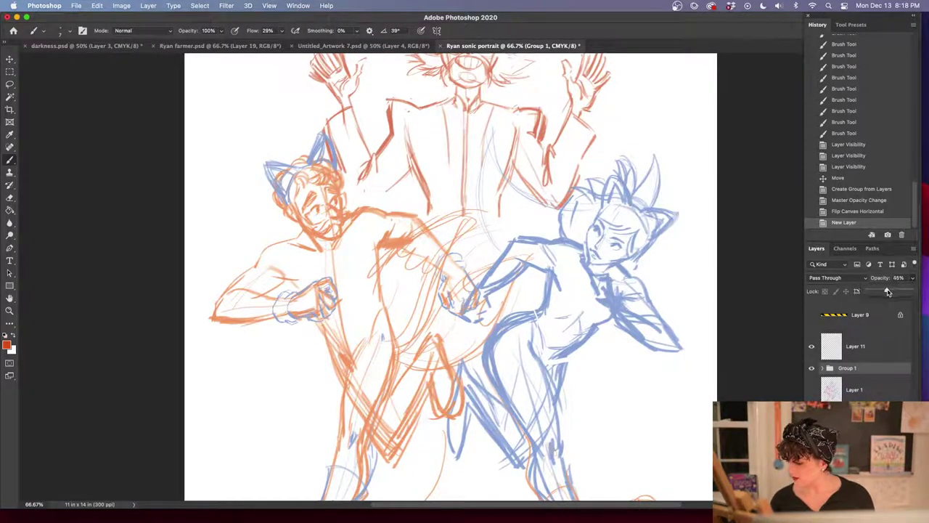
{"action": "left_click_drag", "start_coordinate": [888, 291], "coordinate": [873, 291]}
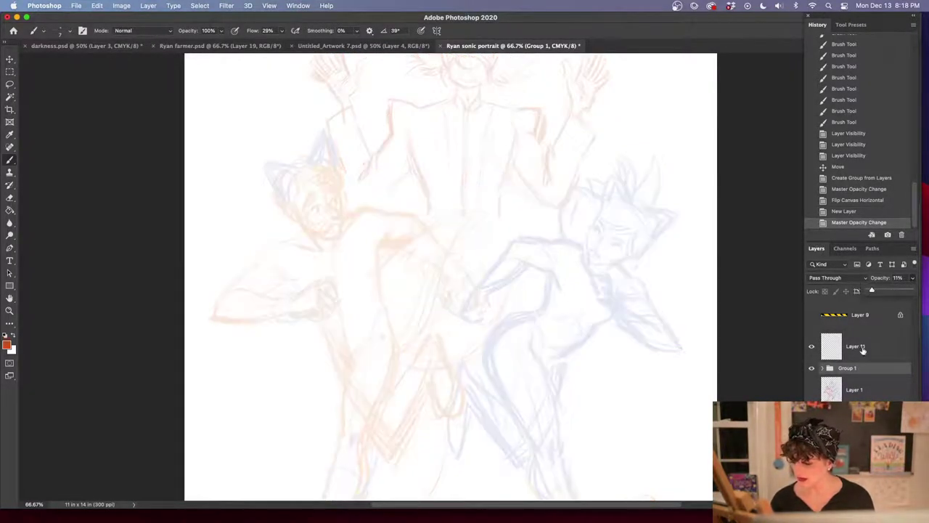
{"action": "left_click", "coordinate": [861, 349]}
Change the foreground colour to a deep blue with hue 229, saturation 84% and brightness 73%
{"action": "key", "text": "super+equal"}
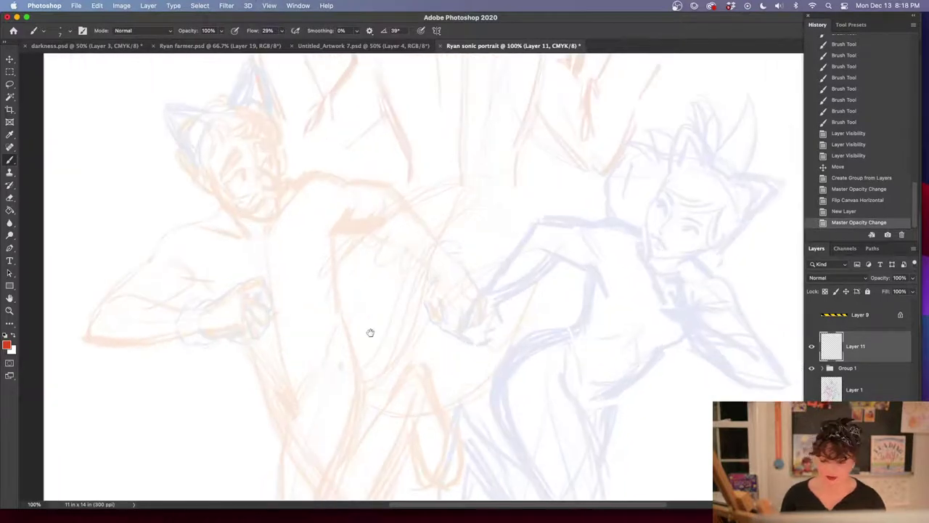
{"action": "left_click_drag", "start_coordinate": [370, 332], "coordinate": [444, 319]}
{"action": "left_click", "coordinate": [9, 347]}
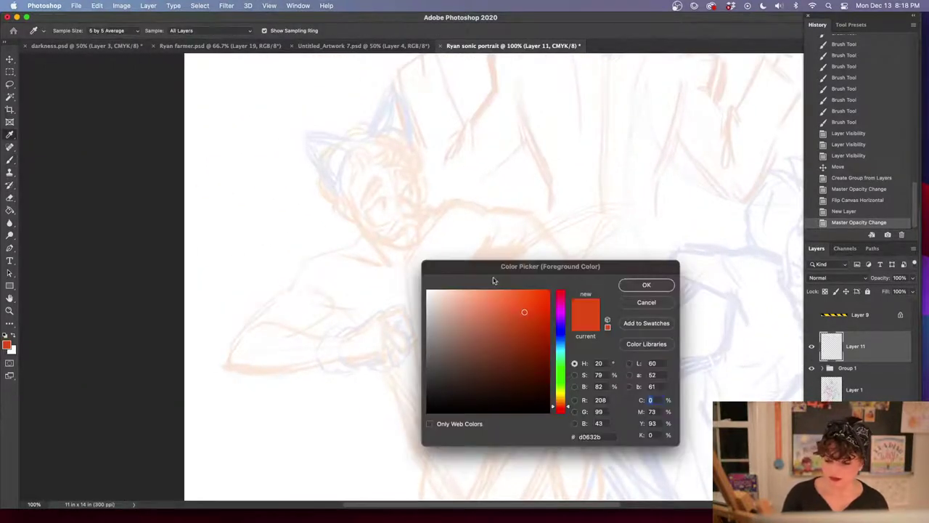
{"action": "left_click", "coordinate": [562, 334]}
{"action": "left_click", "coordinate": [529, 322]}
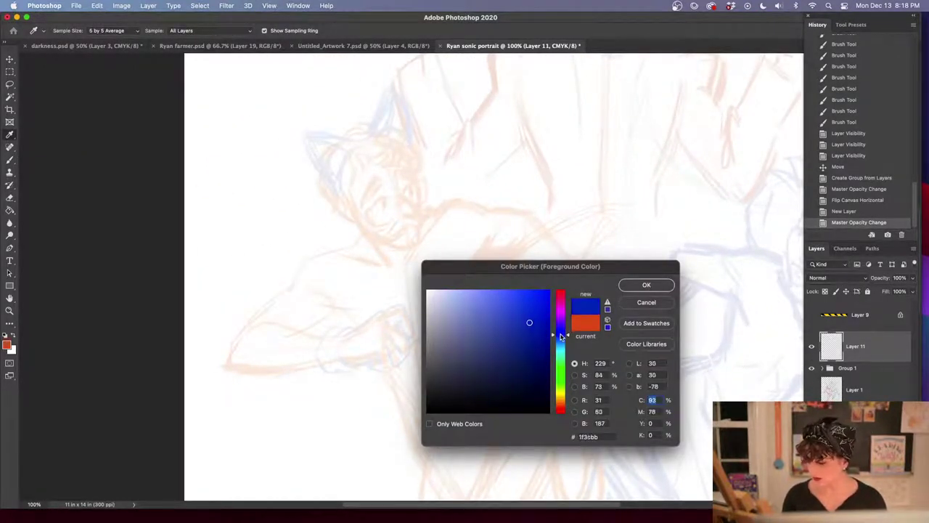
{"action": "left_click", "coordinate": [640, 287]}
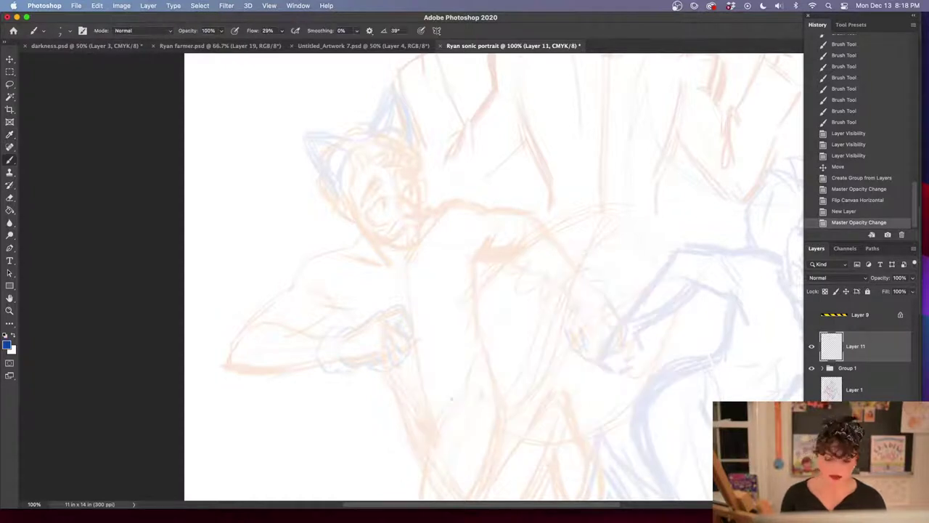
Ink the orange figure's ear and both eyes in blue on Layer 11, following the faded sketch
{"action": "key", "text": "super+plus"}
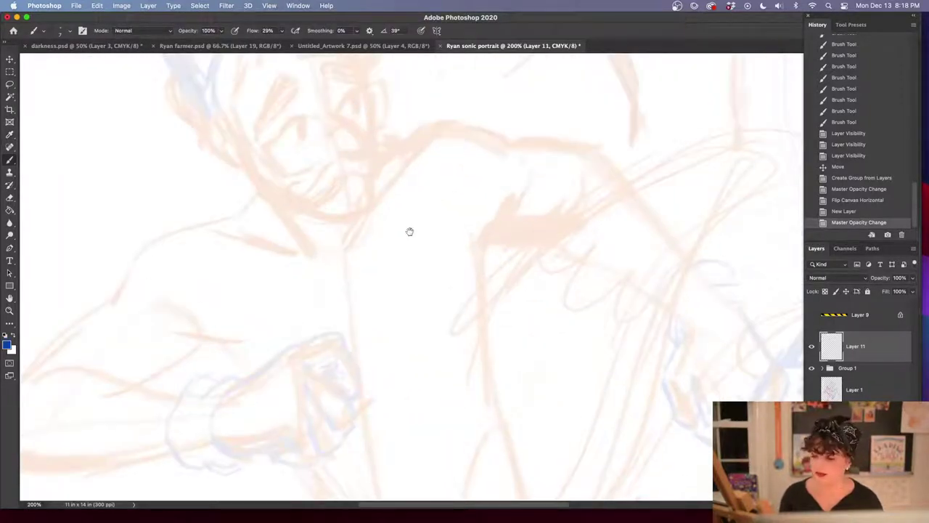
{"action": "left_click_drag", "start_coordinate": [410, 232], "coordinate": [472, 334]}
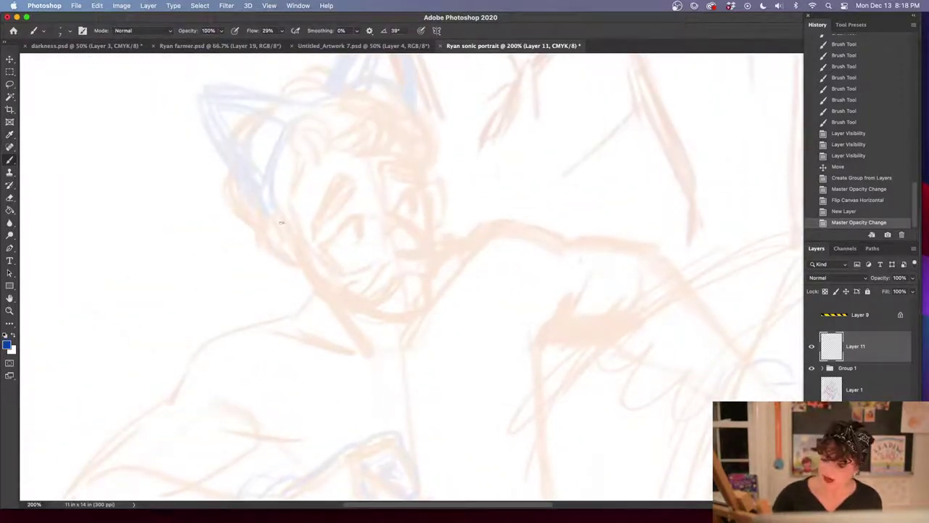
{"action": "mouse_move", "coordinate": [279, 214]}
{"action": "left_mouse_down"}
{"action": "mouse_move", "coordinate": [291, 267]}
{"action": "mouse_move", "coordinate": [305, 269]}
{"action": "left_mouse_up"}
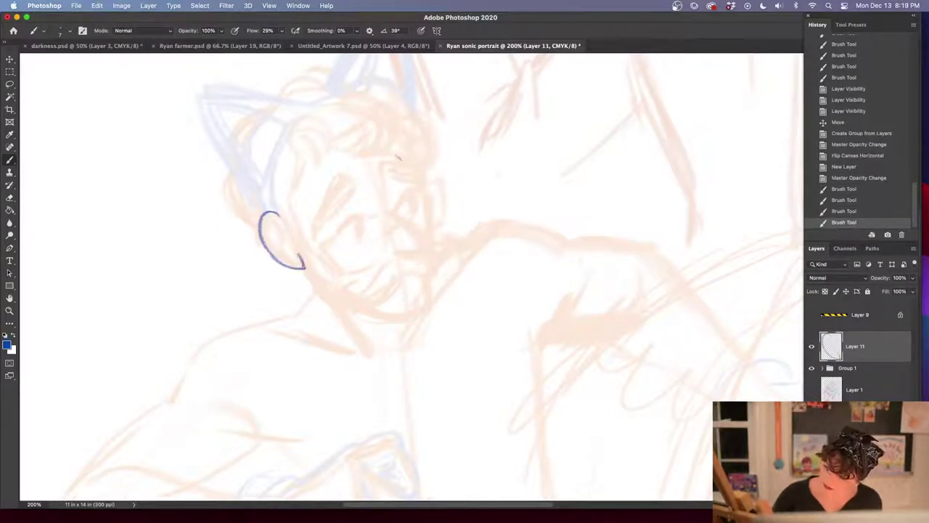
{"action": "left_click_drag", "start_coordinate": [342, 230], "coordinate": [364, 218]}
{"action": "mouse_move", "coordinate": [414, 190]}
{"action": "left_mouse_down"}
{"action": "mouse_move", "coordinate": [392, 211]}
{"action": "mouse_move", "coordinate": [415, 209]}
{"action": "left_mouse_up"}
{"action": "left_click_drag", "start_coordinate": [356, 223], "coordinate": [368, 239]}
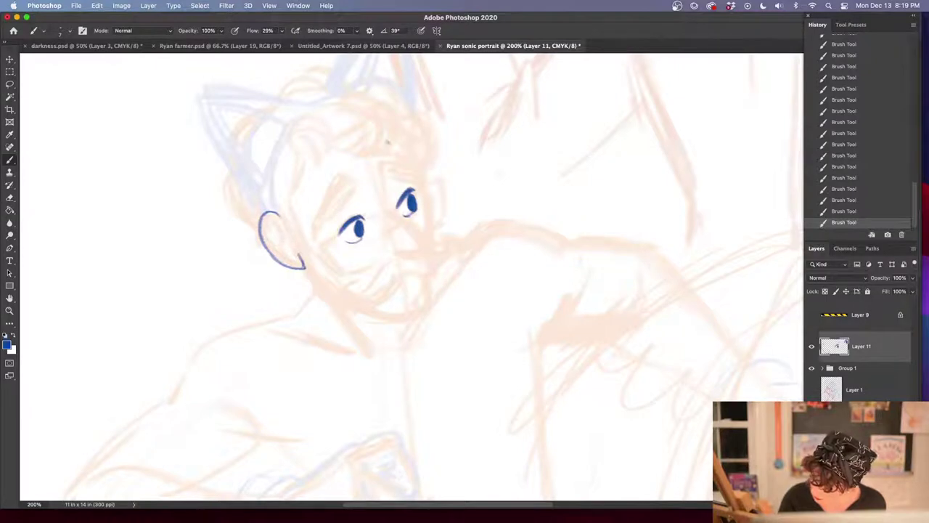
Draw the orange figure's eyebrows, nose, far side of the face, chin and jawline in blue
{"action": "mouse_move", "coordinate": [385, 176]}
{"action": "left_mouse_down"}
{"action": "mouse_move", "coordinate": [389, 202]}
{"action": "mouse_move", "coordinate": [427, 246]}
{"action": "mouse_move", "coordinate": [397, 250]}
{"action": "mouse_move", "coordinate": [429, 247]}
{"action": "mouse_move", "coordinate": [390, 249]}
{"action": "mouse_move", "coordinate": [427, 254]}
{"action": "mouse_move", "coordinate": [393, 161]}
{"action": "mouse_move", "coordinate": [426, 185]}
{"action": "mouse_move", "coordinate": [347, 176]}
{"action": "mouse_move", "coordinate": [326, 190]}
{"action": "mouse_move", "coordinate": [318, 230]}
{"action": "left_mouse_up"}
{"action": "left_click", "coordinate": [862, 201]}
{"action": "left_click_drag", "start_coordinate": [363, 187], "coordinate": [320, 231]}
{"action": "mouse_move", "coordinate": [391, 175]}
{"action": "left_mouse_down"}
{"action": "mouse_move", "coordinate": [424, 182]}
{"action": "mouse_move", "coordinate": [428, 299]}
{"action": "left_mouse_up"}
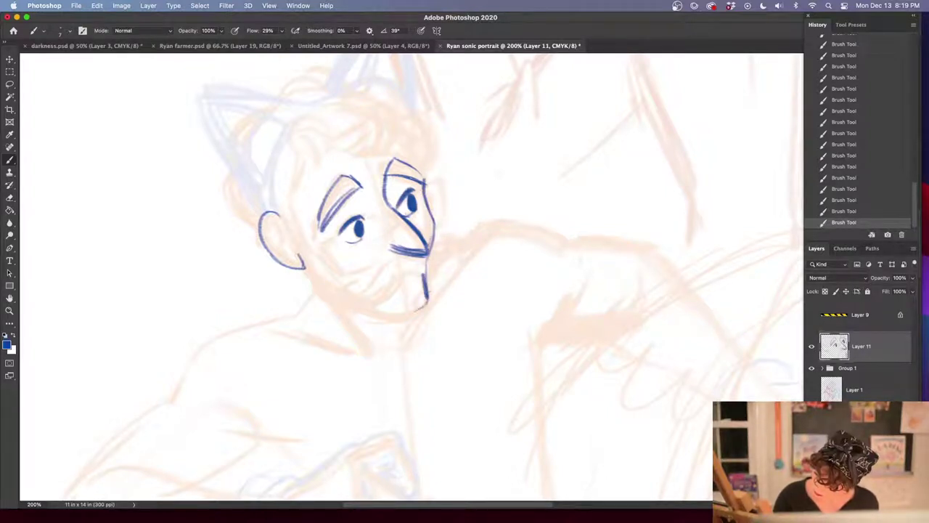
{"action": "mouse_move", "coordinate": [301, 251]}
{"action": "left_mouse_down"}
{"action": "mouse_move", "coordinate": [324, 286]}
{"action": "mouse_move", "coordinate": [405, 317]}
{"action": "mouse_move", "coordinate": [423, 305]}
{"action": "mouse_move", "coordinate": [413, 304]}
{"action": "left_mouse_up"}
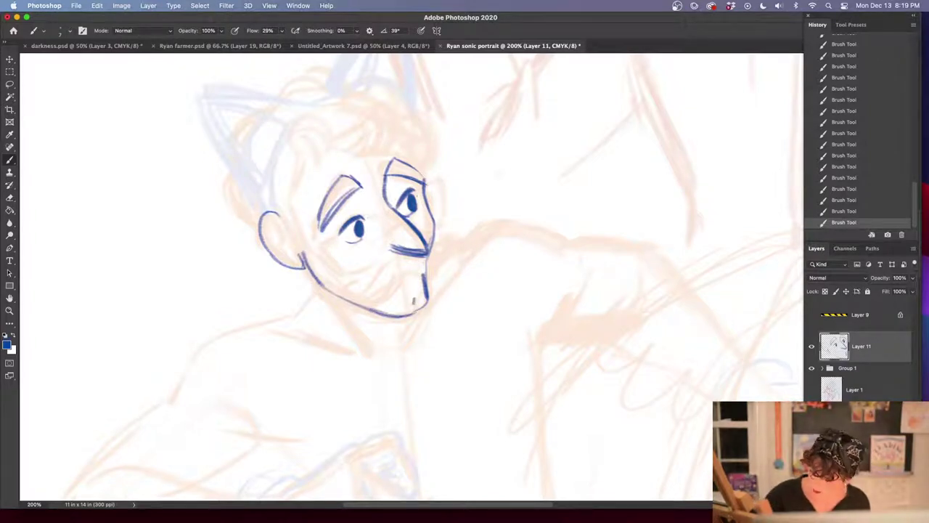
Draw the curled moustache and mouth line on the orange figure's face, adding hair strokes to the near side
{"action": "left_click_drag", "start_coordinate": [392, 259], "coordinate": [354, 289]}
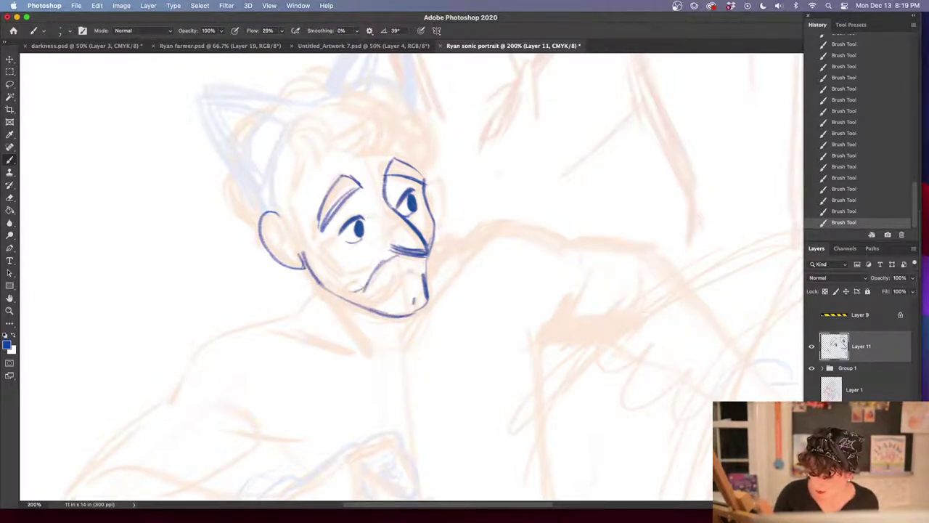
{"action": "mouse_move", "coordinate": [440, 238]}
{"action": "left_mouse_down"}
{"action": "mouse_move", "coordinate": [437, 254]}
{"action": "mouse_move", "coordinate": [449, 264]}
{"action": "mouse_move", "coordinate": [433, 272]}
{"action": "left_mouse_up"}
{"action": "left_click_drag", "start_coordinate": [408, 276], "coordinate": [427, 275]}
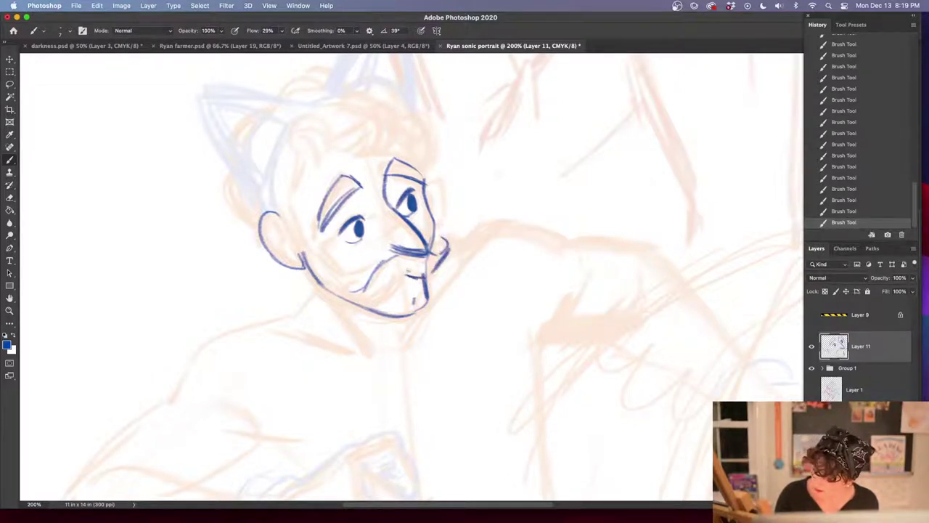
{"action": "left_click_drag", "start_coordinate": [409, 271], "coordinate": [375, 299]}
{"action": "left_click_drag", "start_coordinate": [365, 300], "coordinate": [346, 282]}
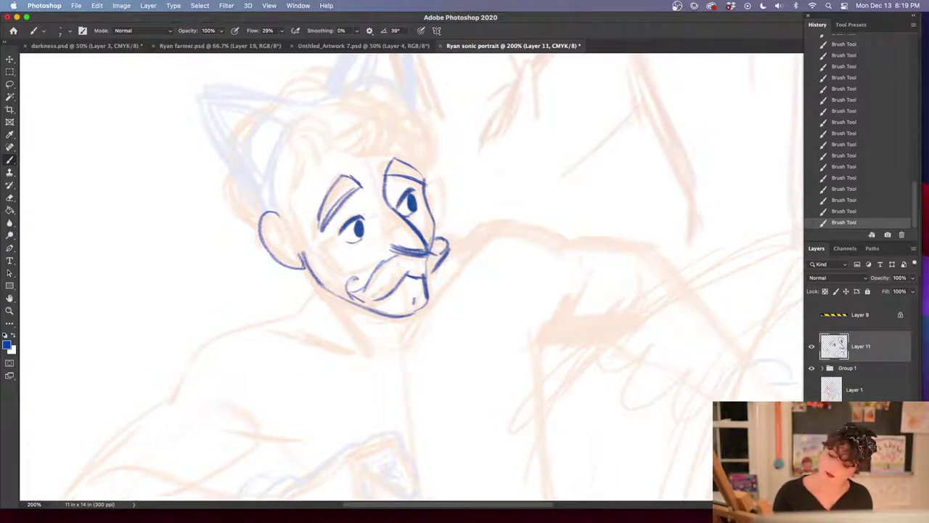
{"action": "mouse_move", "coordinate": [406, 254]}
{"action": "left_mouse_down"}
{"action": "mouse_move", "coordinate": [397, 282]}
{"action": "mouse_move", "coordinate": [370, 305]}
{"action": "left_mouse_up"}
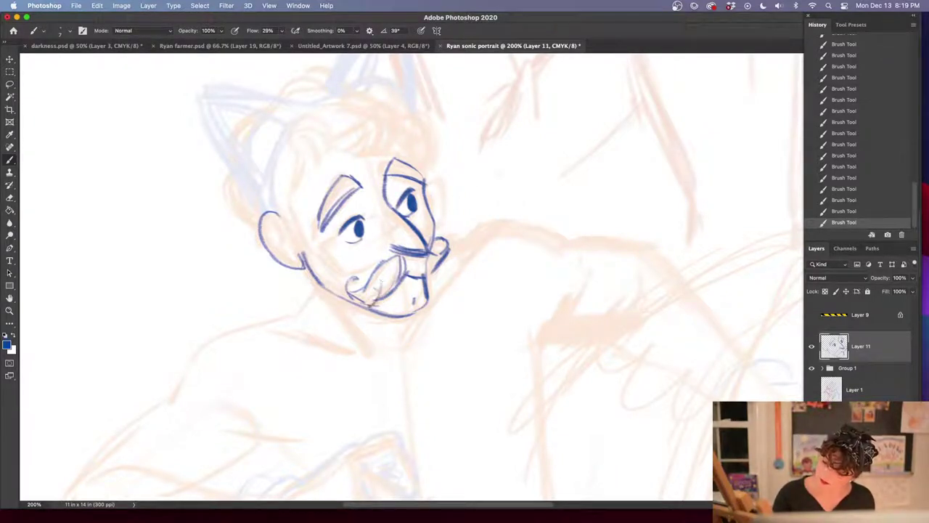
Try short hair strokes above the lip on the far side of the moustache and undo them
{"action": "left_click_drag", "start_coordinate": [419, 263], "coordinate": [428, 277]}
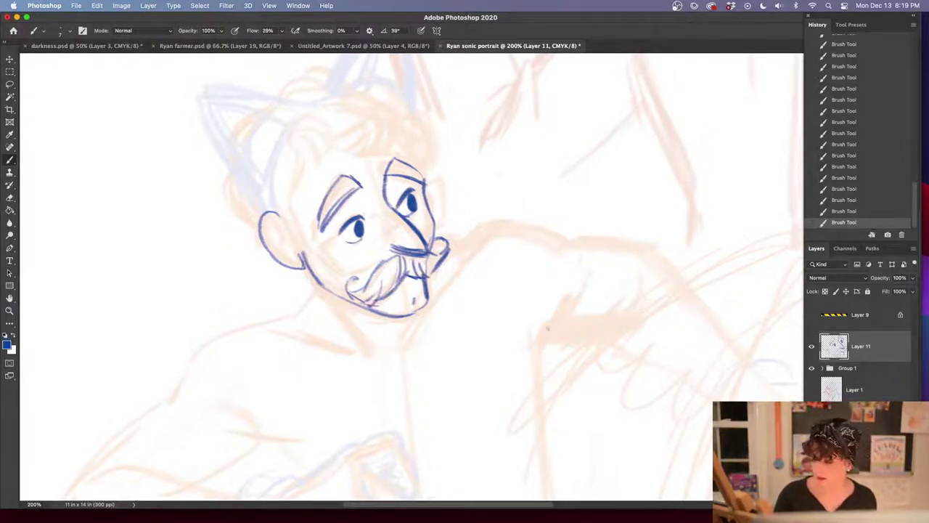
{"action": "left_click", "coordinate": [851, 201]}
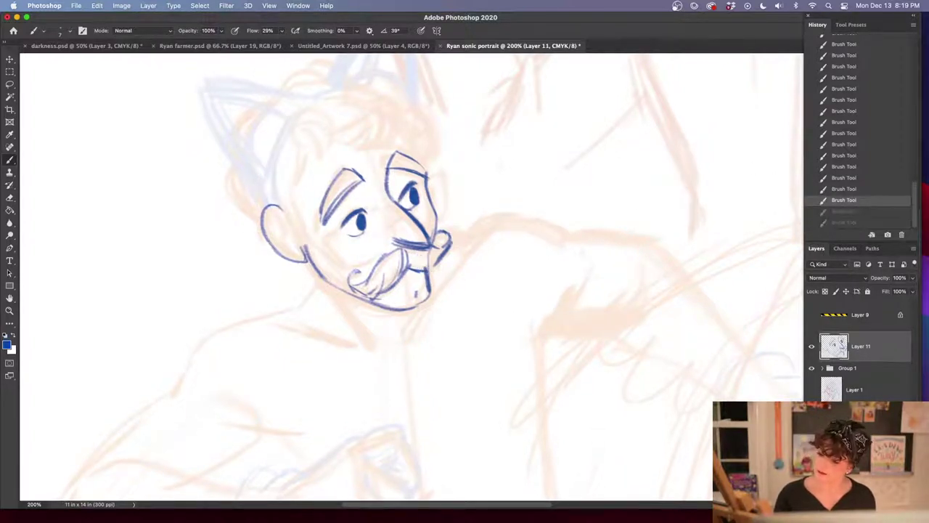
{"action": "left_click_drag", "start_coordinate": [416, 261], "coordinate": [427, 272]}
{"action": "scroll", "coordinate": [523, 350], "scroll_direction": "down", "scroll_amount": 2}
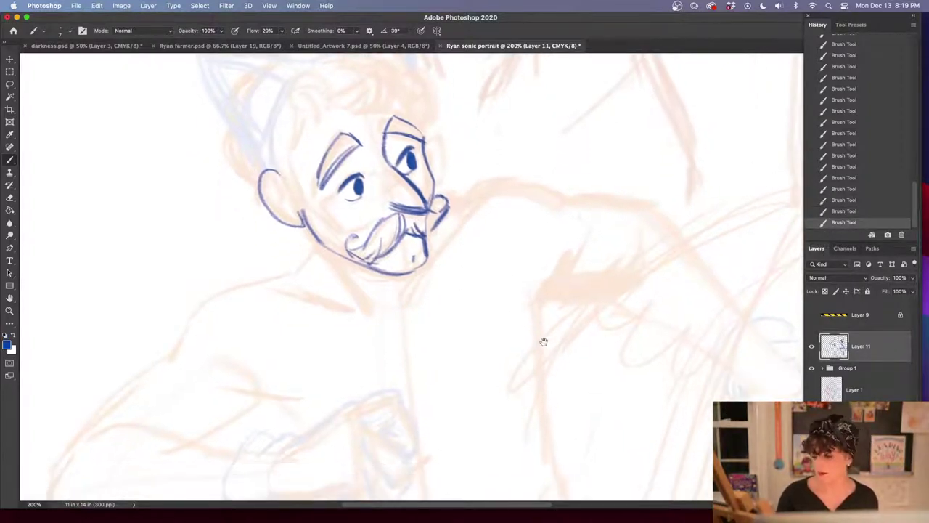
{"action": "left_click", "coordinate": [855, 200]}
Ink the moustached figure's neck, near shoulder and collarbones, and begin the far shoulder line
{"action": "scroll", "coordinate": [498, 249], "scroll_direction": "down", "scroll_amount": 3}
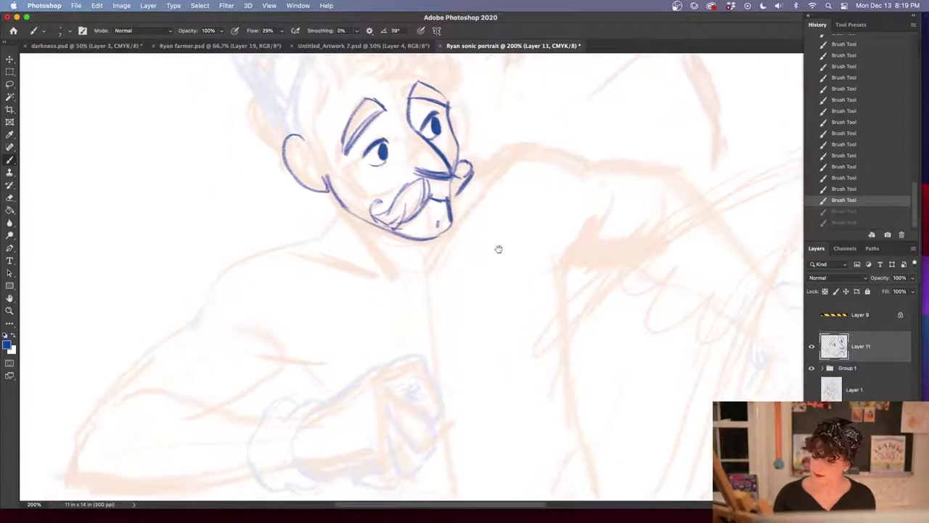
{"action": "left_click_drag", "start_coordinate": [352, 177], "coordinate": [400, 245]}
{"action": "mouse_move", "coordinate": [354, 183]}
{"action": "left_mouse_down"}
{"action": "mouse_move", "coordinate": [328, 216]}
{"action": "mouse_move", "coordinate": [214, 284]}
{"action": "left_mouse_up"}
{"action": "left_click_drag", "start_coordinate": [535, 245], "coordinate": [446, 326]}
{"action": "mouse_move", "coordinate": [379, 230]}
{"action": "left_mouse_down"}
{"action": "mouse_move", "coordinate": [446, 206]}
{"action": "mouse_move", "coordinate": [468, 209]}
{"action": "mouse_move", "coordinate": [426, 218]}
{"action": "mouse_move", "coordinate": [485, 214]}
{"action": "left_mouse_up"}
{"action": "key", "text": "super+z"}
{"action": "left_click", "coordinate": [847, 200]}
{"action": "left_click_drag", "start_coordinate": [406, 266], "coordinate": [327, 346]}
{"action": "left_click_drag", "start_coordinate": [324, 349], "coordinate": [267, 329]}
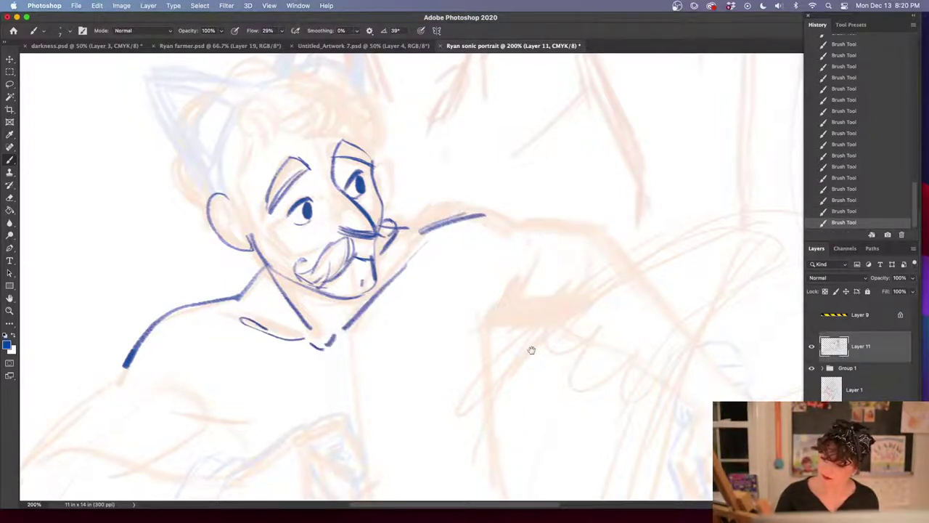
Extend the far shoulder outline and draw the armpit crease with the upper and lower contours of the outstretched upper arm
{"action": "left_click_drag", "start_coordinate": [531, 350], "coordinate": [519, 341]}
{"action": "mouse_move", "coordinate": [411, 224]}
{"action": "left_mouse_down"}
{"action": "mouse_move", "coordinate": [470, 210]}
{"action": "mouse_move", "coordinate": [412, 226]}
{"action": "left_mouse_up"}
{"action": "left_click_drag", "start_coordinate": [460, 209], "coordinate": [525, 224]}
{"action": "left_click_drag", "start_coordinate": [654, 290], "coordinate": [694, 221]}
{"action": "mouse_move", "coordinate": [519, 254]}
{"action": "left_mouse_down"}
{"action": "mouse_move", "coordinate": [566, 193]}
{"action": "mouse_move", "coordinate": [508, 268]}
{"action": "mouse_move", "coordinate": [624, 198]}
{"action": "left_mouse_up"}
{"action": "left_click_drag", "start_coordinate": [633, 145], "coordinate": [556, 151]}
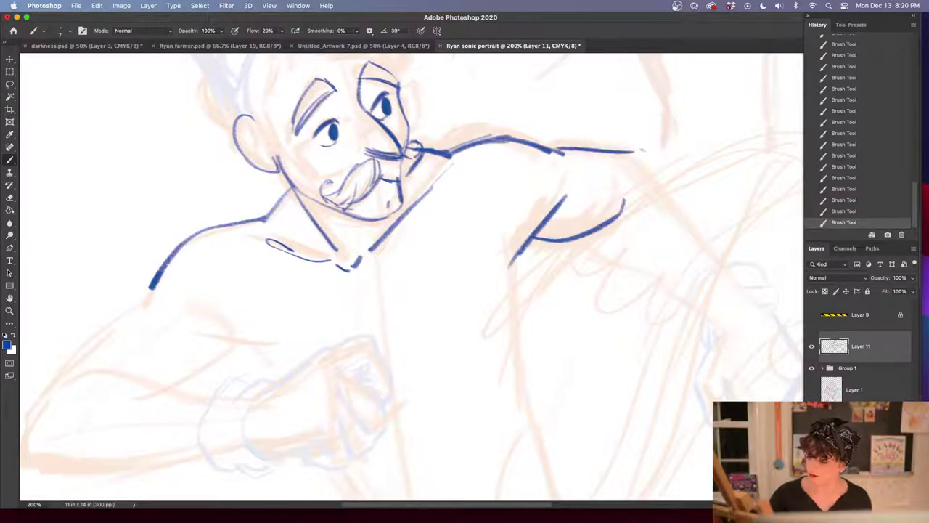
Draw the upper and lower contours of the moustached figure's outstretched forearm to the wrist and erase the excess at the lower line's end
{"action": "left_click_drag", "start_coordinate": [636, 149], "coordinate": [732, 265]}
{"action": "left_click_drag", "start_coordinate": [715, 306], "coordinate": [523, 302]}
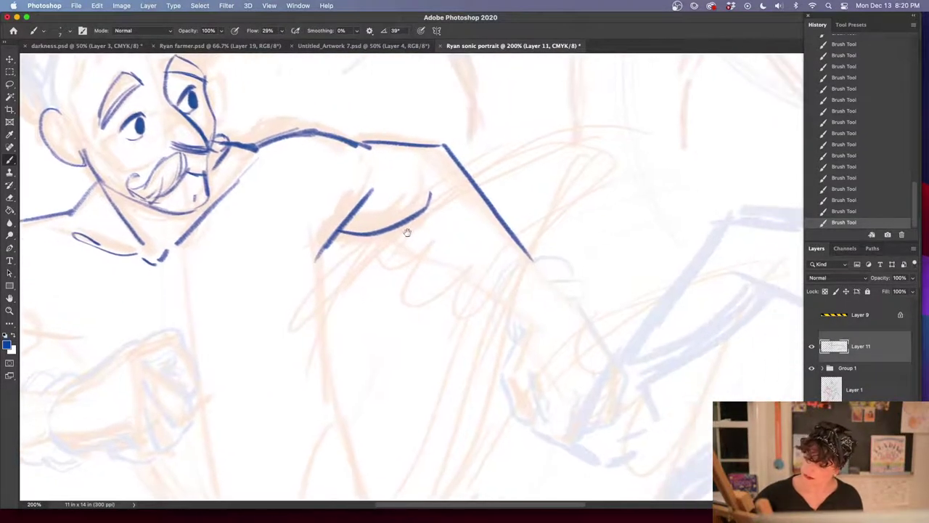
{"action": "mouse_move", "coordinate": [398, 231]}
{"action": "left_mouse_down"}
{"action": "mouse_move", "coordinate": [479, 280]}
{"action": "mouse_move", "coordinate": [548, 337]}
{"action": "left_mouse_up"}
{"action": "mouse_move", "coordinate": [518, 240]}
{"action": "left_mouse_down"}
{"action": "mouse_move", "coordinate": [578, 303]}
{"action": "mouse_move", "coordinate": [553, 270]}
{"action": "left_mouse_up"}
{"action": "key", "text": "e"}
{"action": "mouse_move", "coordinate": [508, 243]}
{"action": "left_mouse_down"}
{"action": "mouse_move", "coordinate": [465, 261]}
{"action": "mouse_move", "coordinate": [523, 304]}
{"action": "mouse_move", "coordinate": [532, 270]}
{"action": "left_mouse_up"}
{"action": "key", "text": "b"}
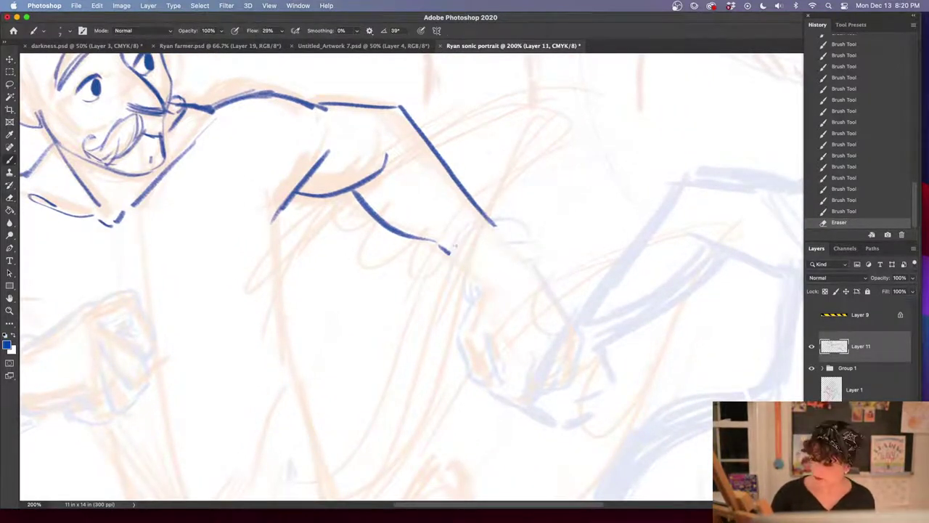
Draw the scrunched glove cuff around the outstretched wrist and the outer edge of the back of the hand
{"action": "mouse_move", "coordinate": [475, 229]}
{"action": "left_mouse_down"}
{"action": "mouse_move", "coordinate": [451, 264]}
{"action": "mouse_move", "coordinate": [473, 302]}
{"action": "left_mouse_up"}
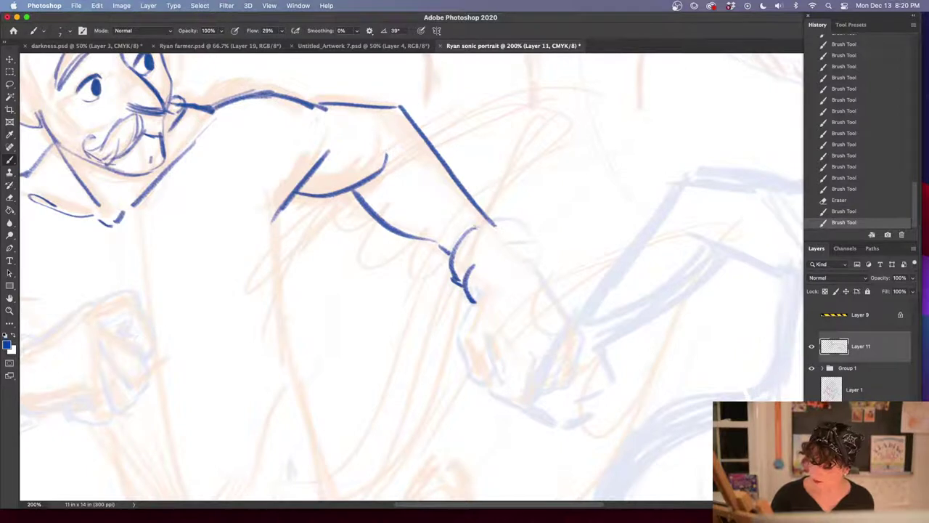
{"action": "mouse_move", "coordinate": [470, 231]}
{"action": "left_mouse_down"}
{"action": "mouse_move", "coordinate": [528, 228]}
{"action": "mouse_move", "coordinate": [532, 244]}
{"action": "left_mouse_up"}
{"action": "mouse_move", "coordinate": [510, 237]}
{"action": "left_mouse_down"}
{"action": "mouse_move", "coordinate": [541, 273]}
{"action": "mouse_move", "coordinate": [495, 280]}
{"action": "mouse_move", "coordinate": [505, 274]}
{"action": "left_mouse_up"}
{"action": "mouse_move", "coordinate": [522, 266]}
{"action": "left_mouse_down"}
{"action": "mouse_move", "coordinate": [488, 279]}
{"action": "mouse_move", "coordinate": [575, 324]}
{"action": "left_mouse_up"}
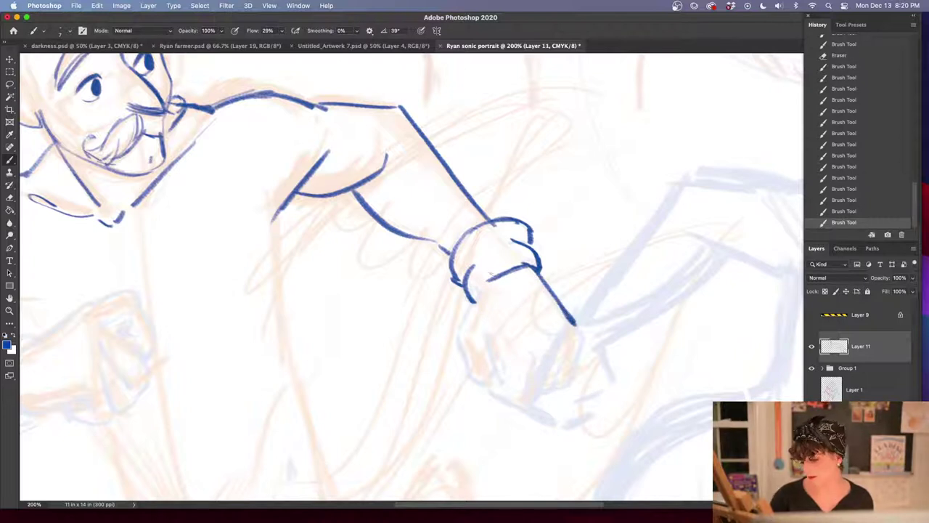
Outline the thumb side of the outstretched fist, stepping back in the history to redraw the inner thumb line with a curled tip
{"action": "mouse_move", "coordinate": [482, 286]}
{"action": "left_mouse_down"}
{"action": "mouse_move", "coordinate": [457, 338]}
{"action": "mouse_move", "coordinate": [472, 375]}
{"action": "left_mouse_up"}
{"action": "left_click_drag", "start_coordinate": [561, 363], "coordinate": [541, 265]}
{"action": "mouse_move", "coordinate": [455, 236]}
{"action": "left_mouse_down"}
{"action": "mouse_move", "coordinate": [483, 285]}
{"action": "mouse_move", "coordinate": [469, 287]}
{"action": "left_mouse_up"}
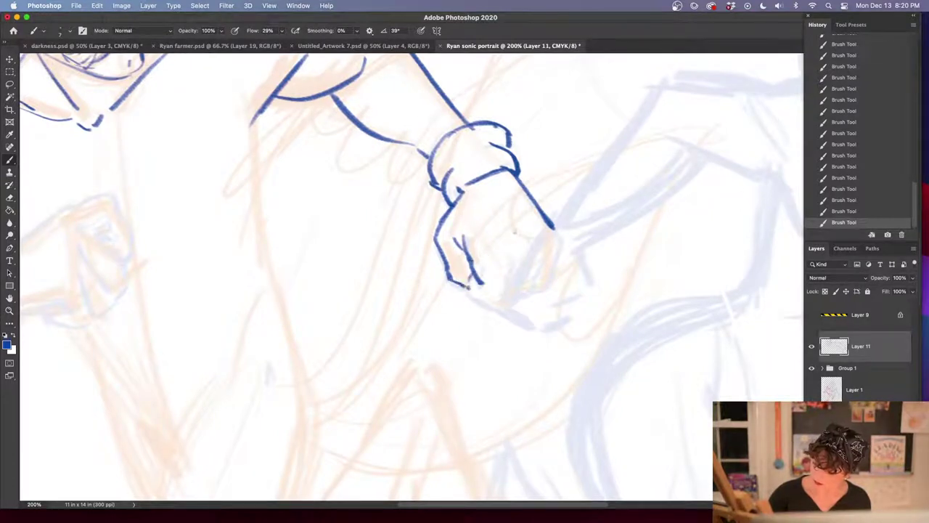
{"action": "left_click", "coordinate": [856, 189]}
{"action": "left_click", "coordinate": [857, 167]}
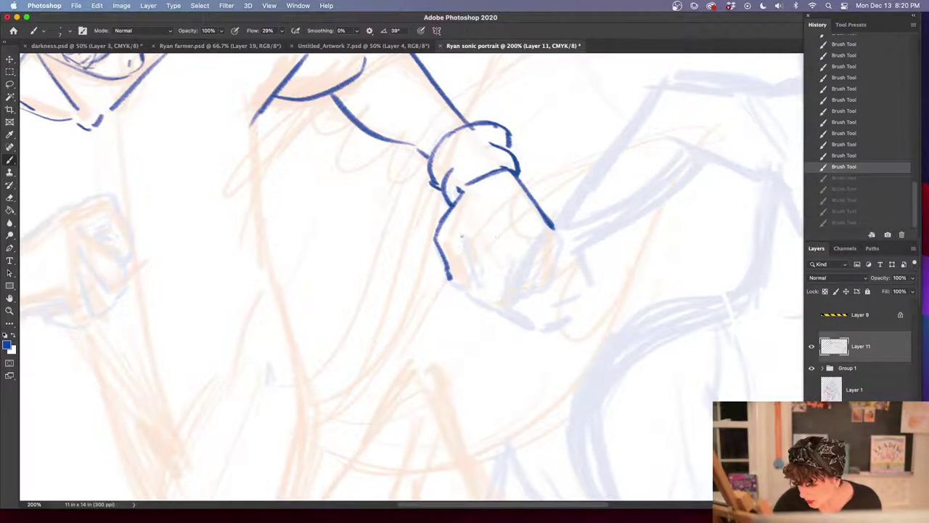
{"action": "mouse_move", "coordinate": [460, 234]}
{"action": "left_mouse_down"}
{"action": "mouse_move", "coordinate": [483, 286]}
{"action": "mouse_move", "coordinate": [468, 292]}
{"action": "left_mouse_up"}
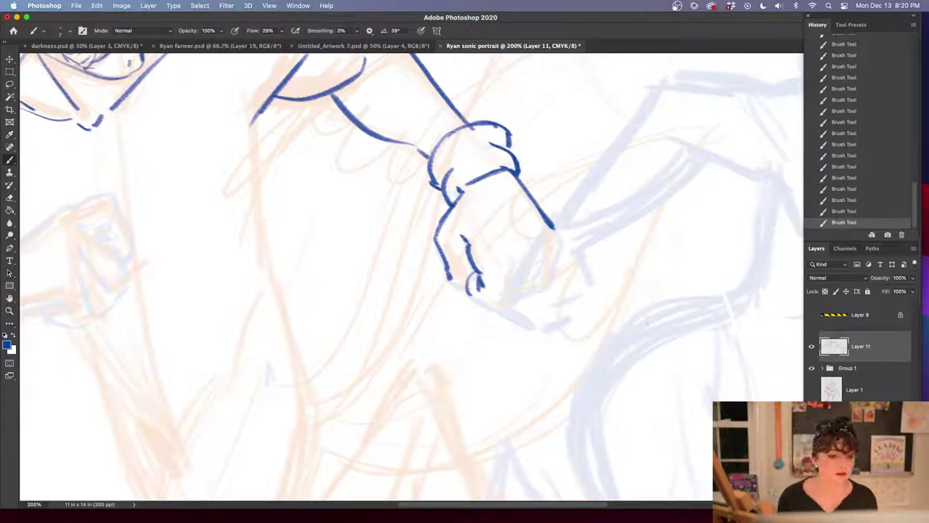
{"action": "key", "text": "shift+Tab"}
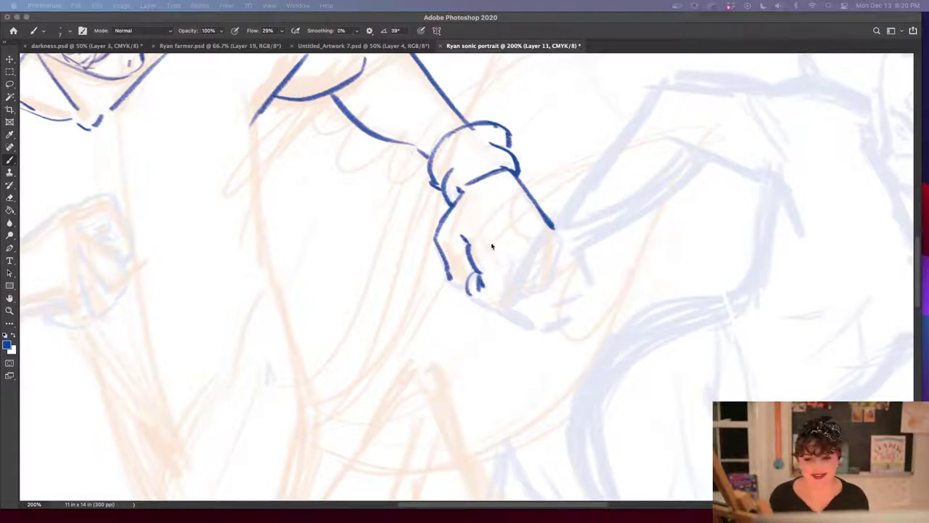
{"action": "key", "text": "shift+Tab"}
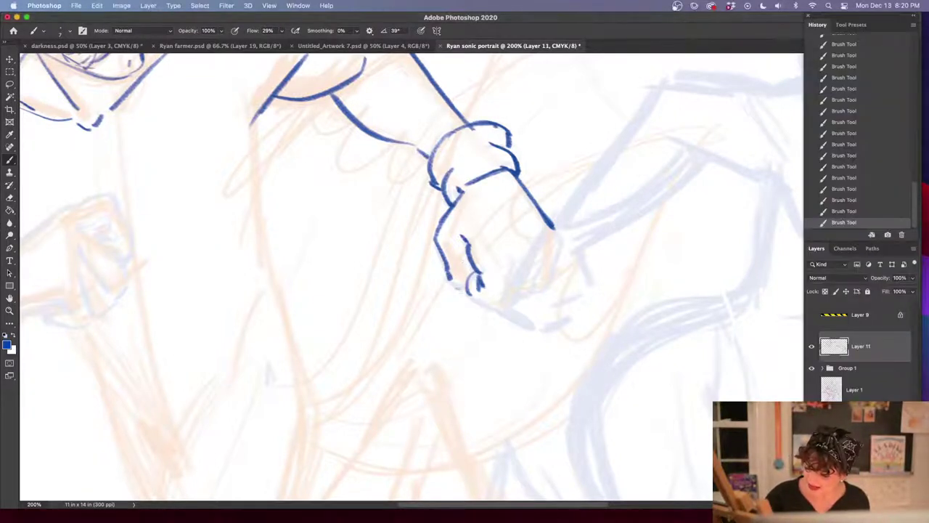
Ink the outstretched fist's lower edge and finger lines, step back past the outer finger strokes and clean up that area with the Eraser
{"action": "left_click_drag", "start_coordinate": [448, 279], "coordinate": [501, 309]}
{"action": "mouse_move", "coordinate": [513, 253]}
{"action": "left_mouse_down"}
{"action": "mouse_move", "coordinate": [499, 308]}
{"action": "mouse_move", "coordinate": [532, 253]}
{"action": "mouse_move", "coordinate": [536, 283]}
{"action": "mouse_move", "coordinate": [513, 300]}
{"action": "mouse_move", "coordinate": [550, 283]}
{"action": "left_mouse_up"}
{"action": "mouse_move", "coordinate": [550, 225]}
{"action": "left_mouse_down"}
{"action": "mouse_move", "coordinate": [563, 238]}
{"action": "mouse_move", "coordinate": [529, 259]}
{"action": "left_mouse_up"}
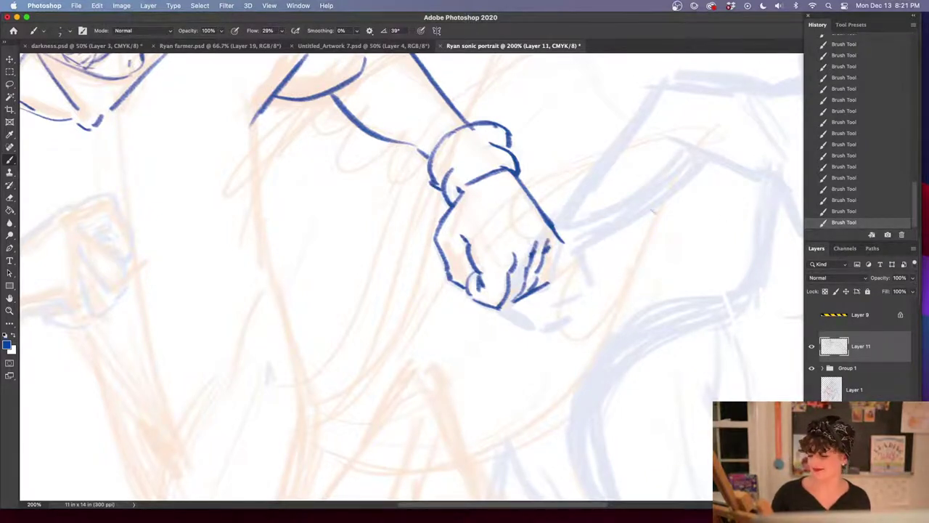
{"action": "left_click", "coordinate": [867, 166]}
{"action": "key", "text": "e"}
{"action": "left_click_drag", "start_coordinate": [544, 252], "coordinate": [530, 294]}
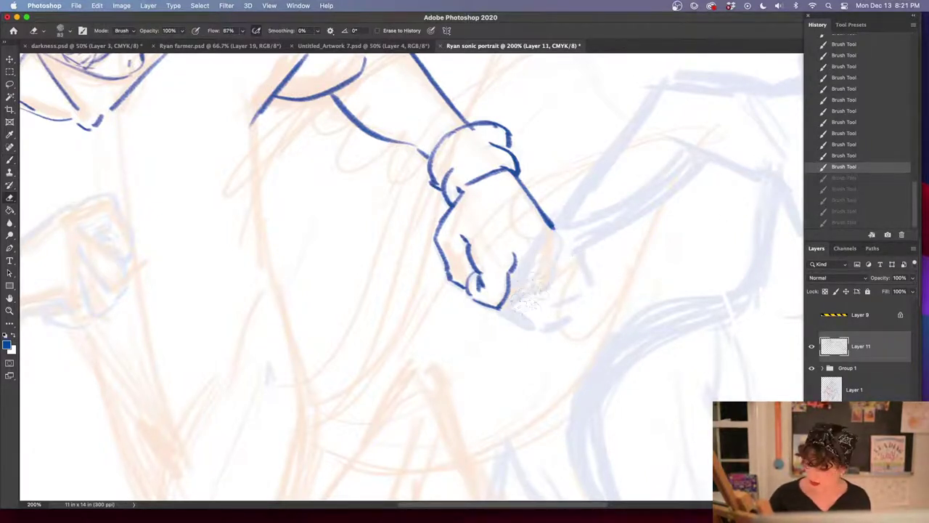
Draw the remaining curled fingers and close the outer knuckle contour of the outstretched fist
{"action": "key", "text": "b"}
{"action": "left_click_drag", "start_coordinate": [535, 248], "coordinate": [533, 259]}
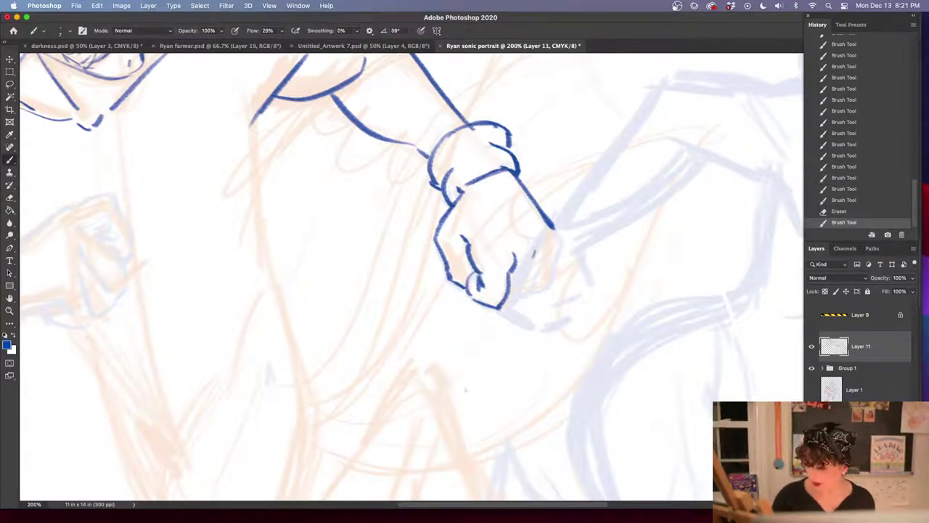
{"action": "left_click_drag", "start_coordinate": [593, 325], "coordinate": [549, 296]}
{"action": "mouse_move", "coordinate": [494, 221]}
{"action": "left_mouse_down"}
{"action": "mouse_move", "coordinate": [474, 270]}
{"action": "mouse_move", "coordinate": [501, 224]}
{"action": "mouse_move", "coordinate": [479, 270]}
{"action": "left_mouse_up"}
{"action": "left_click_drag", "start_coordinate": [512, 199], "coordinate": [514, 240]}
{"action": "left_click_drag", "start_coordinate": [514, 228], "coordinate": [504, 253]}
{"action": "left_click_drag", "start_coordinate": [508, 250], "coordinate": [489, 260]}
{"action": "mouse_move", "coordinate": [596, 337]}
{"action": "left_mouse_down"}
{"action": "mouse_move", "coordinate": [615, 420]}
{"action": "mouse_move", "coordinate": [600, 303]}
{"action": "mouse_move", "coordinate": [607, 251]}
{"action": "left_mouse_up"}
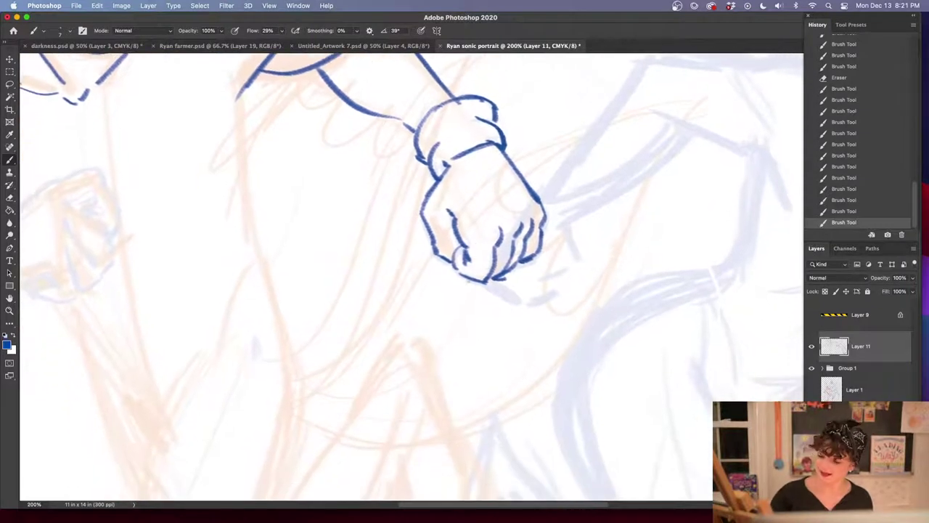
Try an extra pointed contour beneath the outstretched fist and undo it
{"action": "left_click_drag", "start_coordinate": [446, 263], "coordinate": [465, 279]}
{"action": "mouse_move", "coordinate": [467, 279]}
{"action": "left_mouse_down"}
{"action": "mouse_move", "coordinate": [483, 295]}
{"action": "mouse_move", "coordinate": [499, 282]}
{"action": "left_mouse_up"}
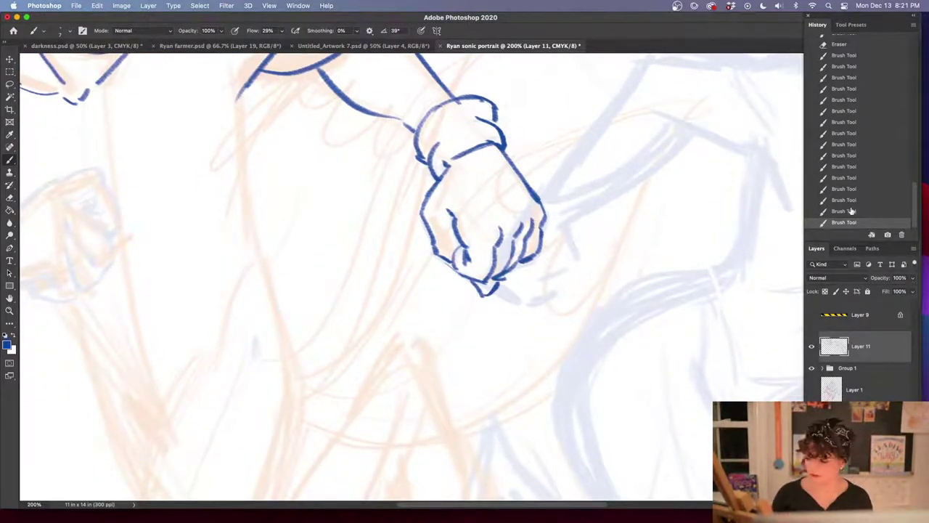
{"action": "key", "text": "super+z"}
{"action": "key", "text": "super+z"}
{"action": "key", "text": "super+z"}
Erase and redraw the lower thumb-side edge and the inner thumb crease of the outstretched fist
{"action": "key", "text": "e"}
{"action": "left_click_drag", "start_coordinate": [437, 254], "coordinate": [450, 267]}
{"action": "key", "text": "b"}
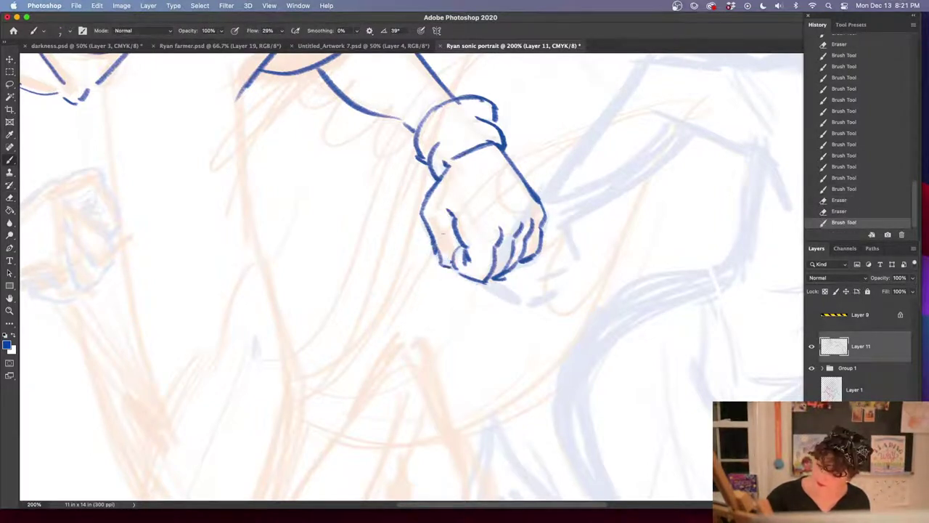
{"action": "mouse_move", "coordinate": [438, 217]}
{"action": "left_mouse_down"}
{"action": "mouse_move", "coordinate": [450, 227]}
{"action": "mouse_move", "coordinate": [472, 194]}
{"action": "mouse_move", "coordinate": [451, 227]}
{"action": "mouse_move", "coordinate": [466, 244]}
{"action": "left_mouse_up"}
{"action": "key", "text": "e"}
{"action": "key", "text": "b"}
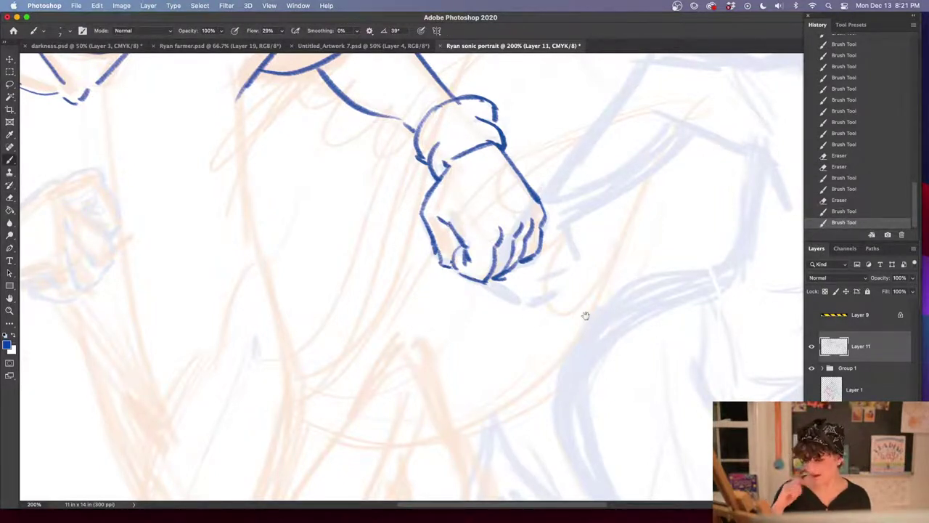
Try another contour along the underside of the outstretched fist and step back in the history to remove it
{"action": "left_click_drag", "start_coordinate": [586, 315], "coordinate": [646, 375]}
{"action": "mouse_move", "coordinate": [510, 227]}
{"action": "left_mouse_down"}
{"action": "mouse_move", "coordinate": [485, 278]}
{"action": "mouse_move", "coordinate": [496, 321]}
{"action": "mouse_move", "coordinate": [534, 349]}
{"action": "left_mouse_up"}
{"action": "left_click_drag", "start_coordinate": [528, 350], "coordinate": [546, 343]}
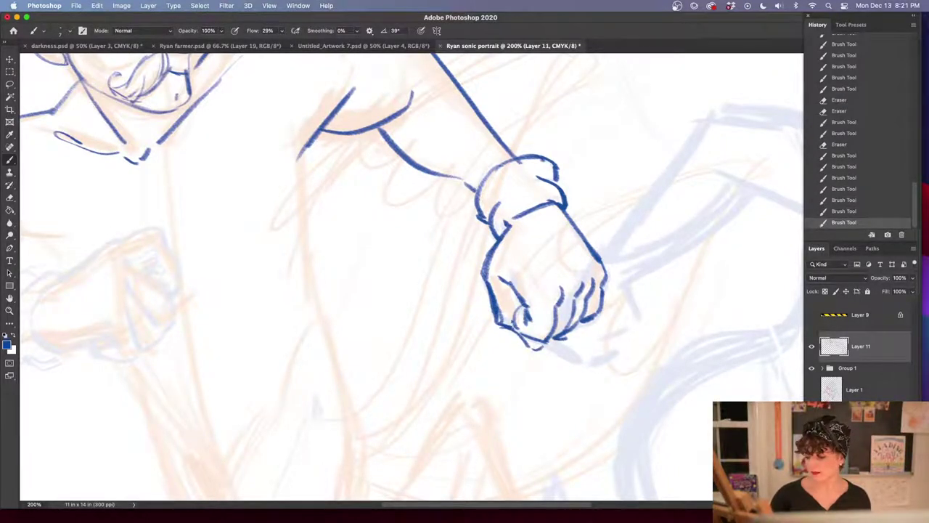
{"action": "mouse_move", "coordinate": [686, 368]}
{"action": "left_mouse_down"}
{"action": "mouse_move", "coordinate": [689, 424]}
{"action": "mouse_move", "coordinate": [687, 417]}
{"action": "left_mouse_up"}
{"action": "left_click", "coordinate": [869, 178]}
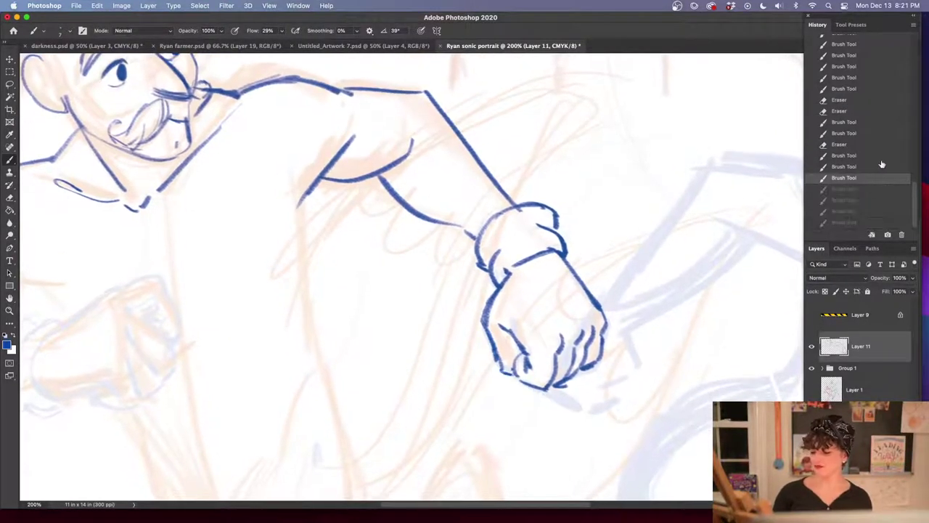
{"action": "left_click", "coordinate": [882, 158]}
Draw the outer contour of the bent near arm from the shoulder down to the elbow, with a short crease below the shoulder
{"action": "left_click_drag", "start_coordinate": [557, 357], "coordinate": [659, 416]}
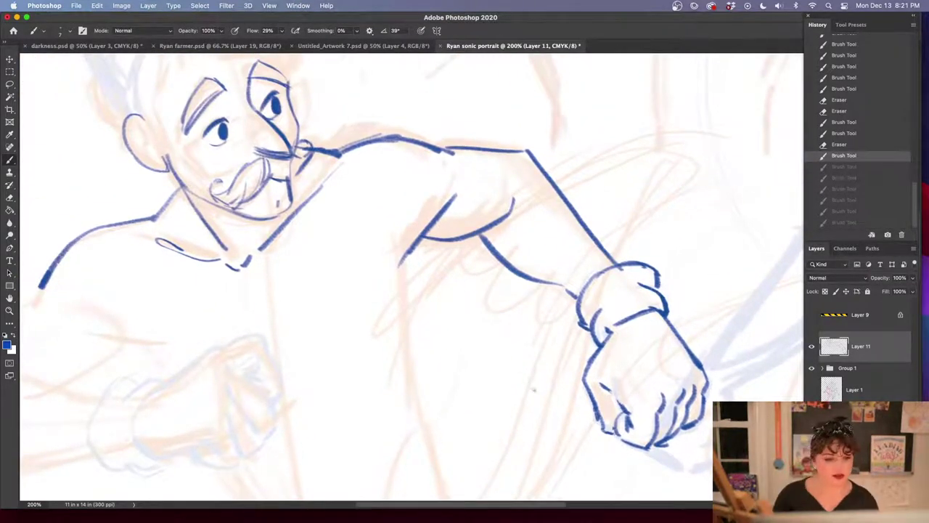
{"action": "left_click", "coordinate": [535, 392]}
{"action": "left_click_drag", "start_coordinate": [542, 396], "coordinate": [564, 267]}
{"action": "key", "text": "super+minus"}
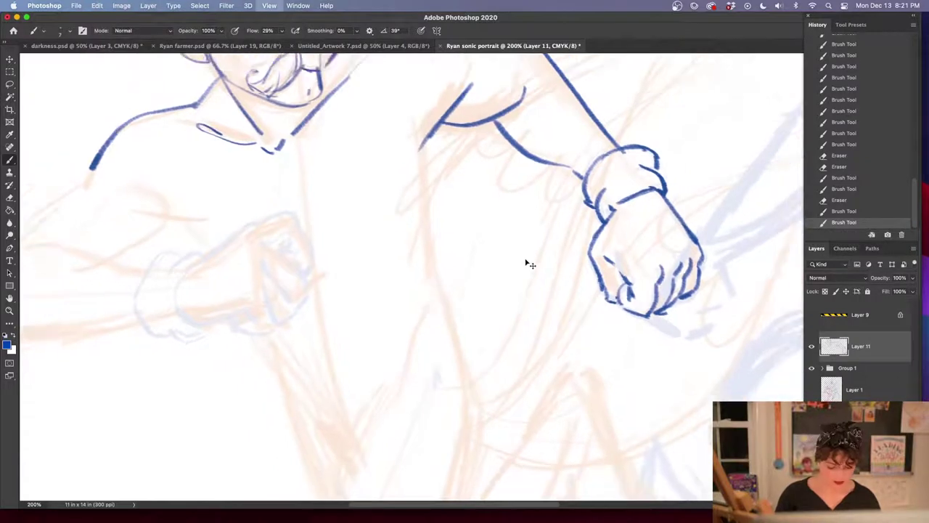
{"action": "key", "text": "super+minus"}
{"action": "mouse_move", "coordinate": [508, 312]}
{"action": "left_mouse_down"}
{"action": "mouse_move", "coordinate": [641, 289]}
{"action": "mouse_move", "coordinate": [602, 307]}
{"action": "mouse_move", "coordinate": [721, 346]}
{"action": "left_mouse_up"}
{"action": "key", "text": "super+plus"}
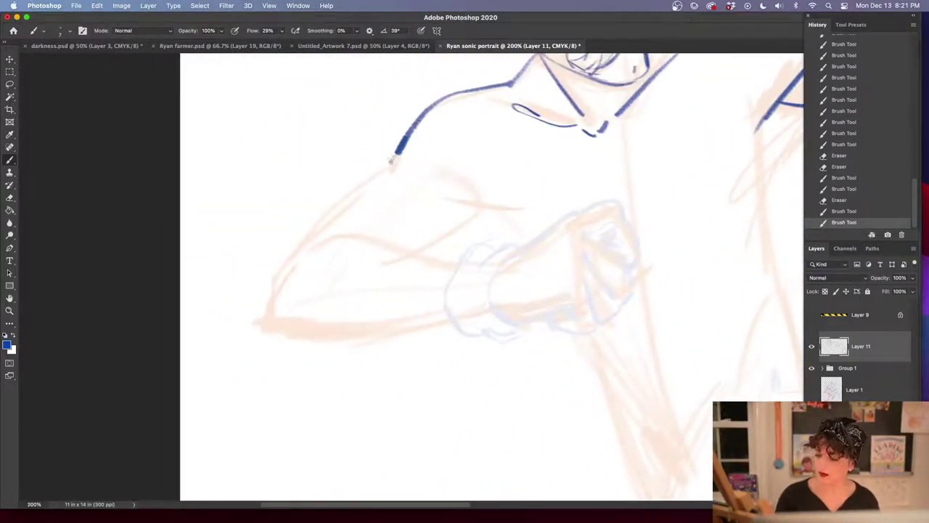
{"action": "mouse_move", "coordinate": [394, 158]}
{"action": "left_mouse_down"}
{"action": "mouse_move", "coordinate": [426, 160]}
{"action": "mouse_move", "coordinate": [301, 240]}
{"action": "mouse_move", "coordinate": [270, 315]}
{"action": "left_mouse_up"}
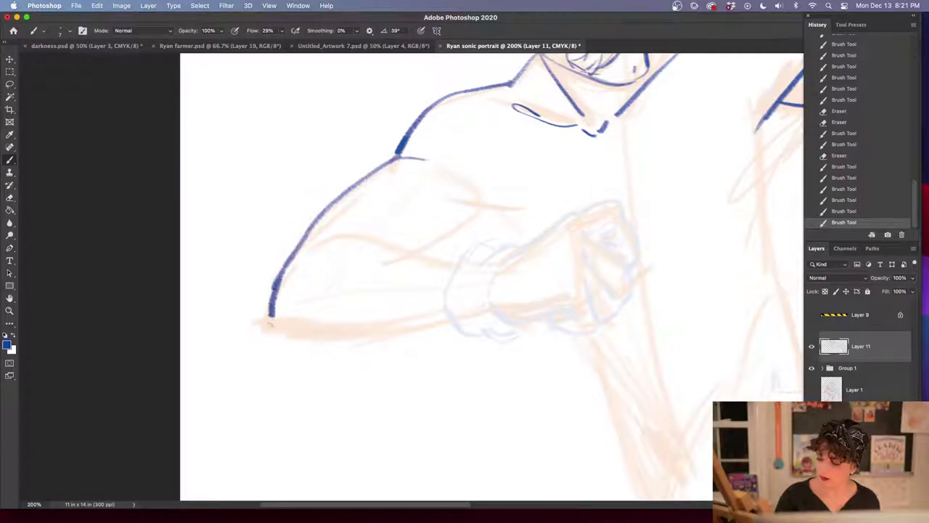
Draw the underside of the bent arm's biceps and the upper and lower contours of its forearm to the wrist
{"action": "left_click_drag", "start_coordinate": [416, 254], "coordinate": [485, 220]}
{"action": "left_click_drag", "start_coordinate": [477, 218], "coordinate": [492, 206]}
{"action": "mouse_move", "coordinate": [303, 251]}
{"action": "left_mouse_down"}
{"action": "mouse_move", "coordinate": [370, 228]}
{"action": "mouse_move", "coordinate": [432, 255]}
{"action": "left_mouse_up"}
{"action": "left_click_drag", "start_coordinate": [425, 254], "coordinate": [472, 262]}
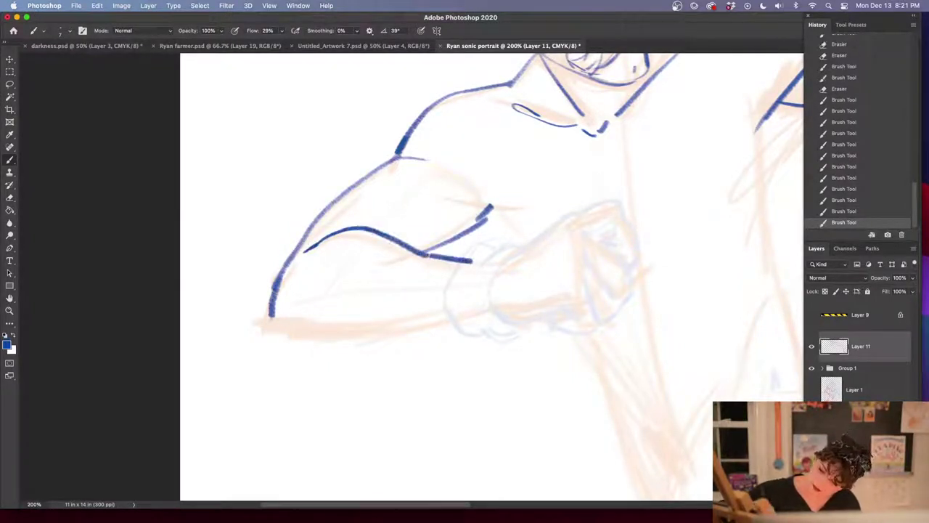
{"action": "left_click_drag", "start_coordinate": [267, 316], "coordinate": [447, 321]}
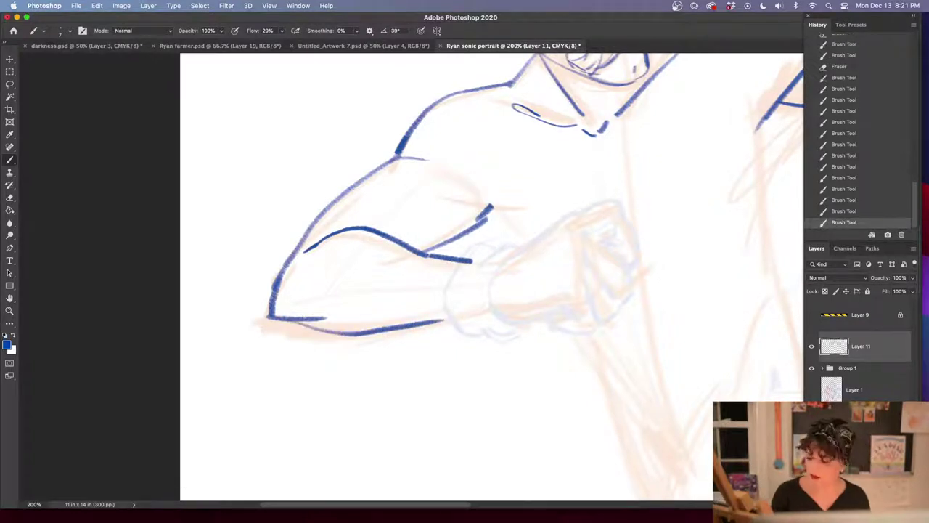
Draw the puffy glove cuff around the bent arm's wrist
{"action": "mouse_move", "coordinate": [490, 246]}
{"action": "left_mouse_down"}
{"action": "mouse_move", "coordinate": [450, 285]}
{"action": "mouse_move", "coordinate": [468, 336]}
{"action": "left_mouse_up"}
{"action": "mouse_move", "coordinate": [482, 263]}
{"action": "left_mouse_down"}
{"action": "mouse_move", "coordinate": [511, 244]}
{"action": "mouse_move", "coordinate": [521, 253]}
{"action": "left_mouse_up"}
{"action": "left_click_drag", "start_coordinate": [469, 334], "coordinate": [514, 325]}
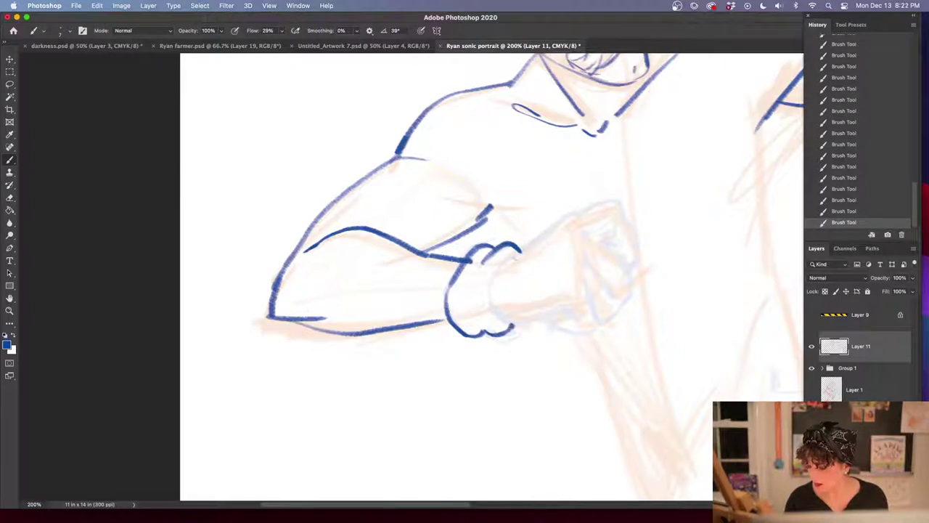
Ink the bent arm's clenched fist with its hand outline, curled fingers, small finger creases and the cuff-side edge of the palm
{"action": "mouse_move", "coordinate": [505, 259]}
{"action": "left_mouse_down"}
{"action": "mouse_move", "coordinate": [568, 214]}
{"action": "mouse_move", "coordinate": [619, 200]}
{"action": "mouse_move", "coordinate": [639, 244]}
{"action": "mouse_move", "coordinate": [635, 260]}
{"action": "mouse_move", "coordinate": [617, 235]}
{"action": "mouse_move", "coordinate": [631, 291]}
{"action": "left_mouse_up"}
{"action": "left_click_drag", "start_coordinate": [585, 247], "coordinate": [617, 309]}
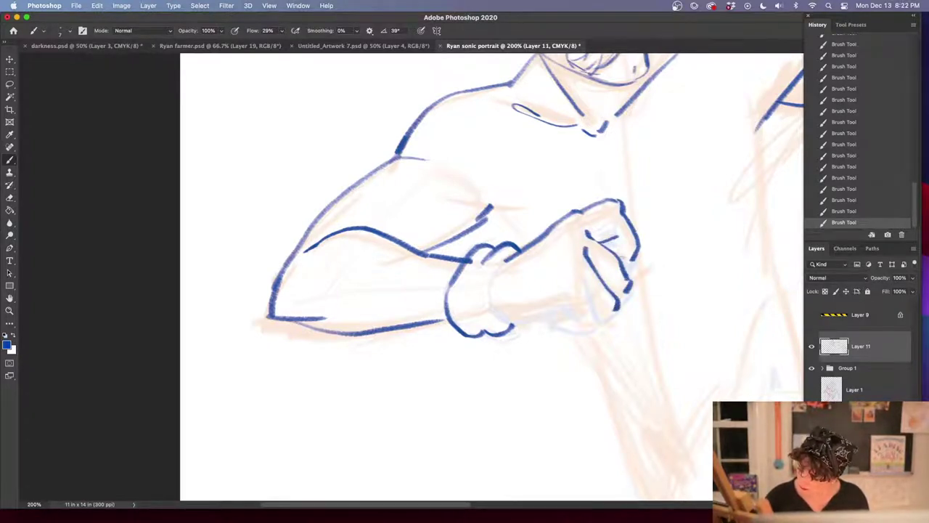
{"action": "left_click_drag", "start_coordinate": [584, 276], "coordinate": [581, 296]}
{"action": "mouse_move", "coordinate": [601, 293]}
{"action": "left_mouse_down"}
{"action": "mouse_move", "coordinate": [597, 323]}
{"action": "mouse_move", "coordinate": [570, 320]}
{"action": "mouse_move", "coordinate": [573, 332]}
{"action": "mouse_move", "coordinate": [600, 324]}
{"action": "mouse_move", "coordinate": [623, 298]}
{"action": "left_mouse_up"}
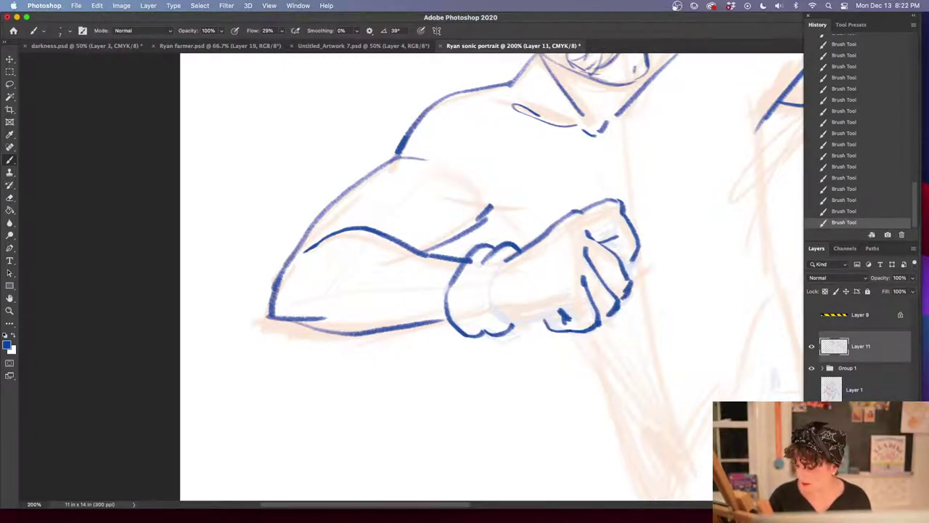
{"action": "left_click_drag", "start_coordinate": [636, 258], "coordinate": [629, 268]}
{"action": "left_click_drag", "start_coordinate": [588, 235], "coordinate": [616, 226]}
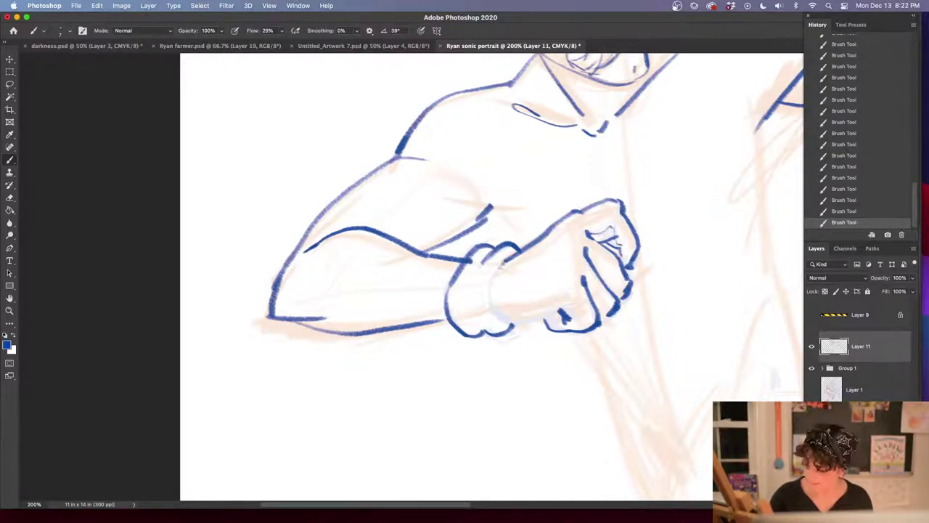
{"action": "mouse_move", "coordinate": [503, 264]}
{"action": "left_mouse_down"}
{"action": "mouse_move", "coordinate": [508, 326]}
{"action": "mouse_move", "coordinate": [560, 312]}
{"action": "mouse_move", "coordinate": [562, 296]}
{"action": "mouse_move", "coordinate": [572, 320]}
{"action": "left_mouse_up"}
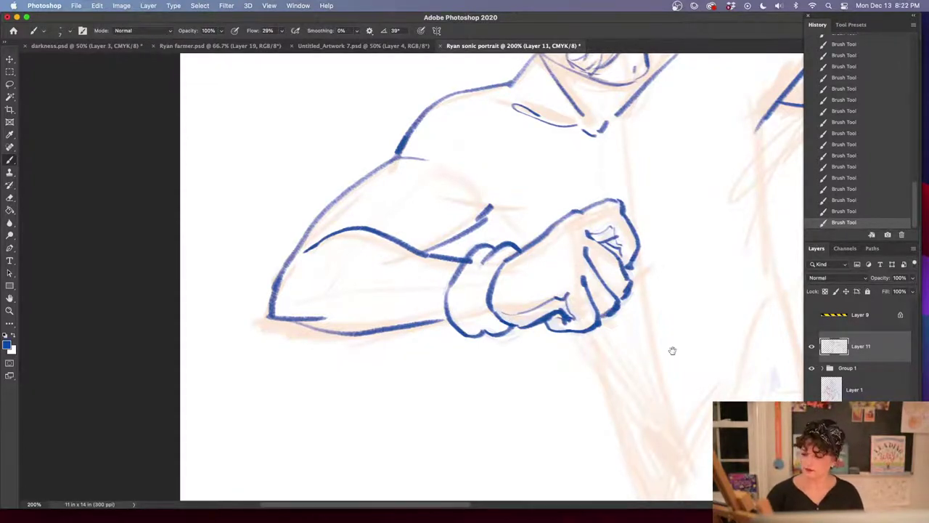
Draw the chest crease and side line beside the bent arm, and extend the far armpit line into the chest contour
{"action": "left_click_drag", "start_coordinate": [670, 351], "coordinate": [508, 418]}
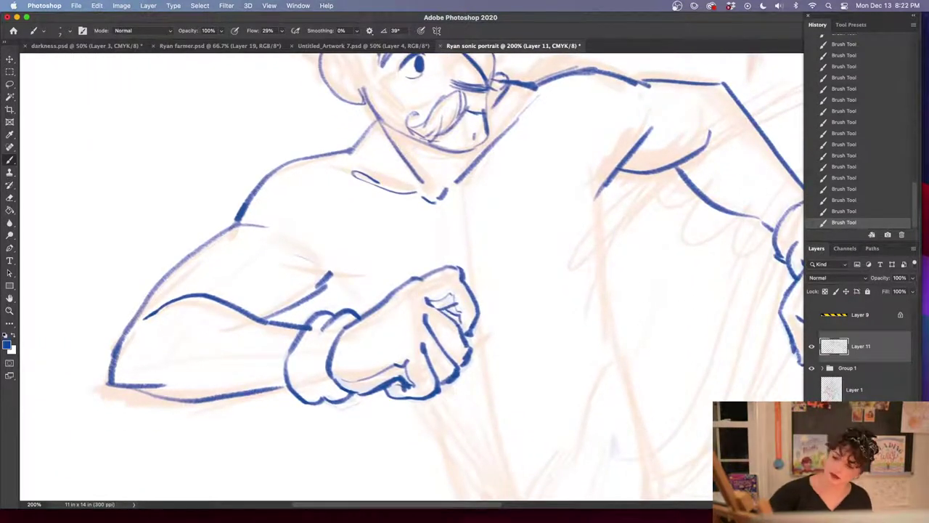
{"action": "mouse_move", "coordinate": [287, 245]}
{"action": "left_mouse_down"}
{"action": "mouse_move", "coordinate": [356, 276]}
{"action": "mouse_move", "coordinate": [369, 312]}
{"action": "left_mouse_up"}
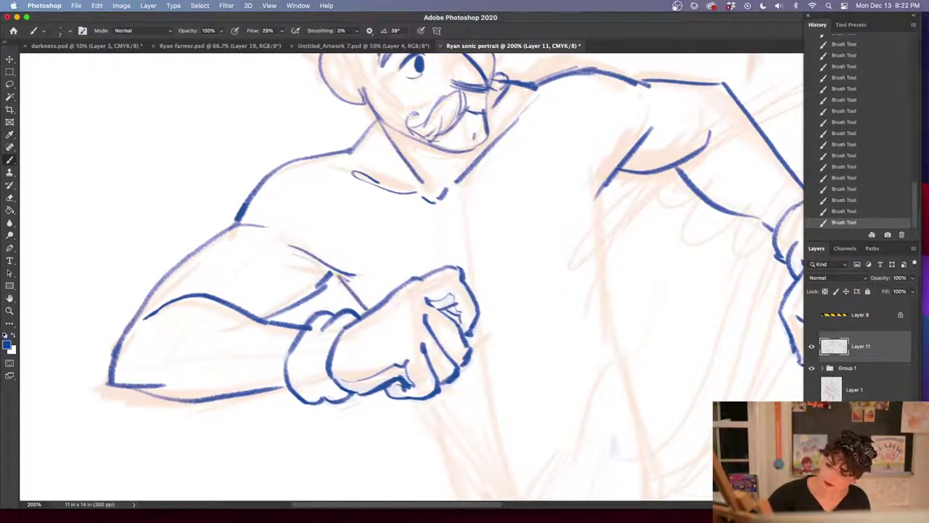
{"action": "left_click_drag", "start_coordinate": [339, 277], "coordinate": [373, 302]}
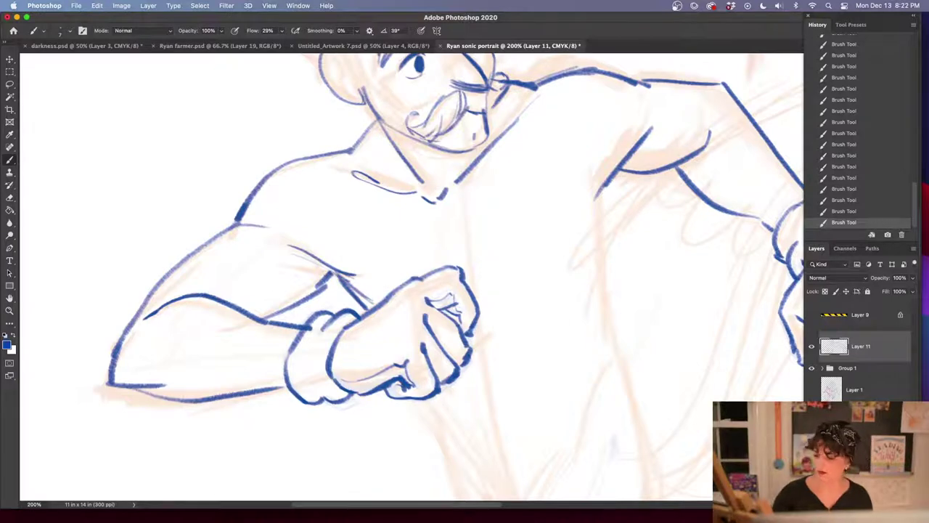
{"action": "left_click_drag", "start_coordinate": [617, 176], "coordinate": [568, 254]}
{"action": "left_click_drag", "start_coordinate": [606, 206], "coordinate": [545, 284]}
Draw the far side of the torso from the armpit to the waist and continue the line down past the hip
{"action": "key", "text": "super+0"}
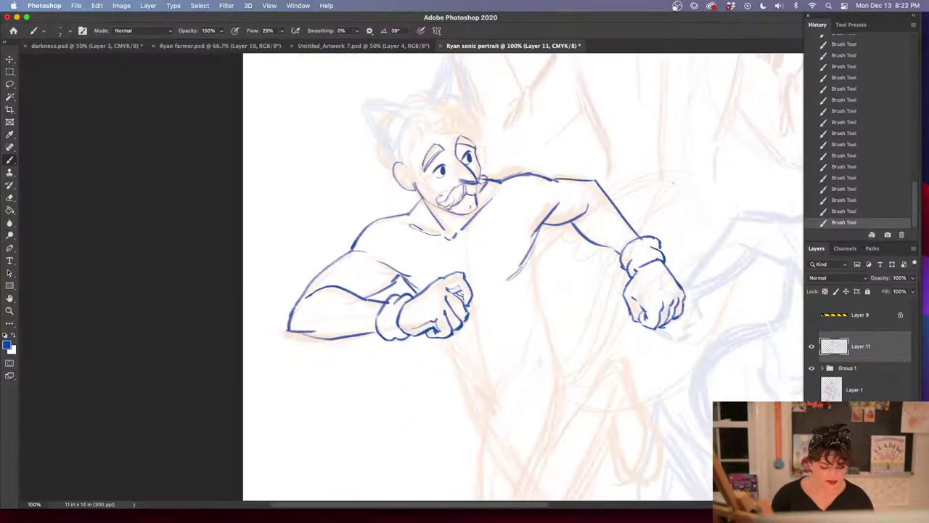
{"action": "key", "text": "super+1"}
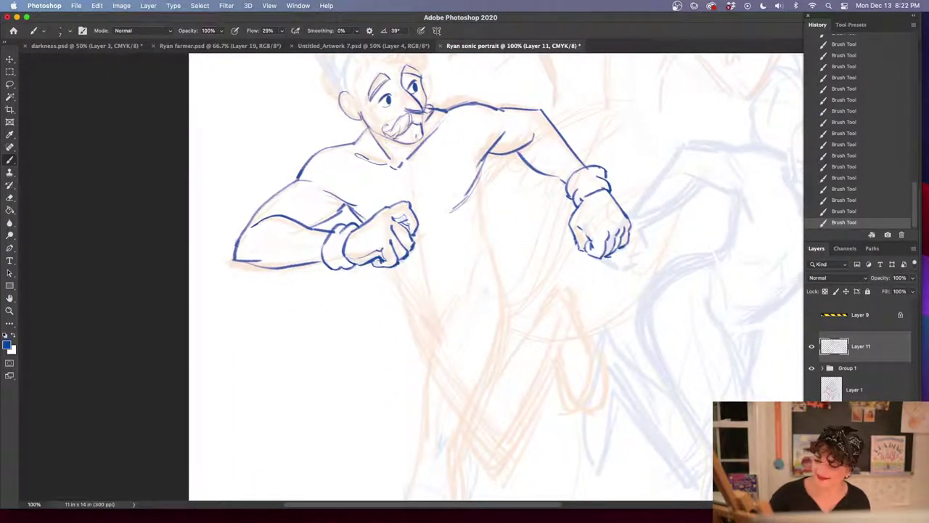
{"action": "mouse_move", "coordinate": [482, 160]}
{"action": "left_mouse_down"}
{"action": "mouse_move", "coordinate": [506, 298]}
{"action": "mouse_move", "coordinate": [488, 234]}
{"action": "mouse_move", "coordinate": [501, 279]}
{"action": "mouse_move", "coordinate": [487, 392]}
{"action": "left_mouse_up"}
{"action": "left_click_drag", "start_coordinate": [506, 338], "coordinate": [467, 429]}
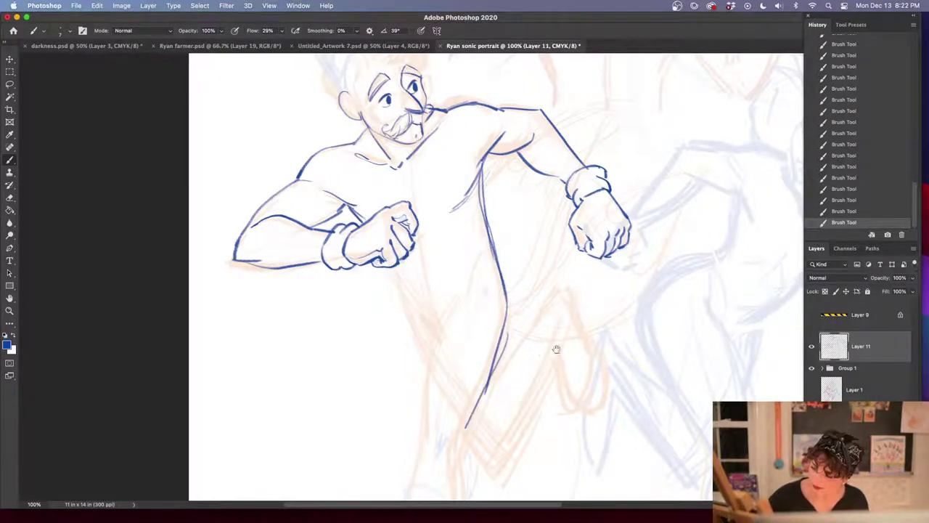
Roll back the far torso side line and redraw it as a smoother curve from the armpit to the hip
{"action": "left_click_drag", "start_coordinate": [556, 348], "coordinate": [562, 340]}
{"action": "left_click", "coordinate": [879, 180]}
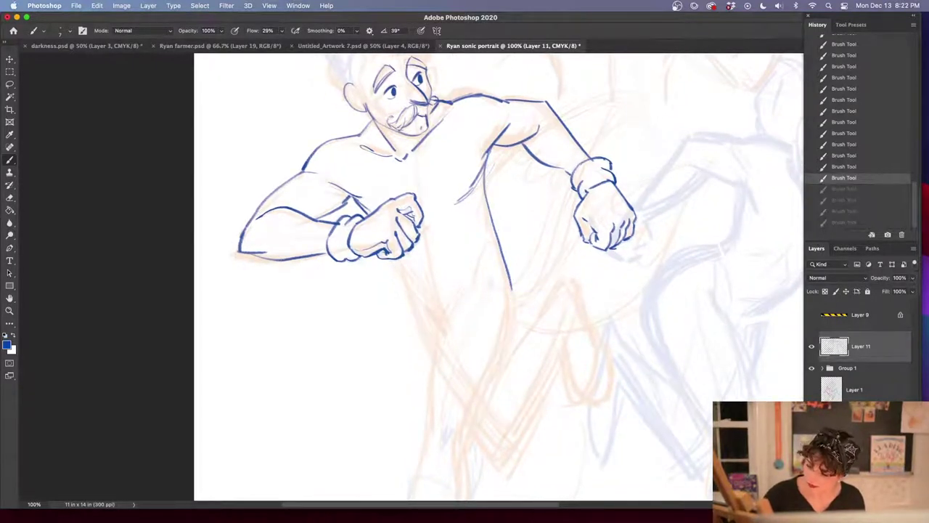
{"action": "left_click_drag", "start_coordinate": [494, 147], "coordinate": [487, 217]}
{"action": "left_click", "coordinate": [880, 166]}
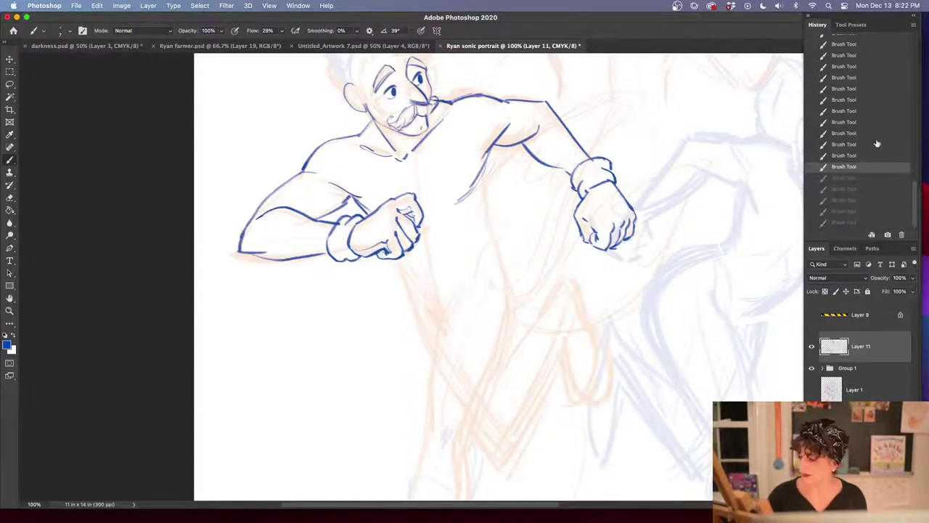
{"action": "left_click", "coordinate": [875, 145]}
{"action": "left_click", "coordinate": [874, 167]}
{"action": "mouse_move", "coordinate": [494, 147]}
{"action": "left_mouse_down"}
{"action": "mouse_move", "coordinate": [490, 231]}
{"action": "mouse_move", "coordinate": [506, 310]}
{"action": "left_mouse_up"}
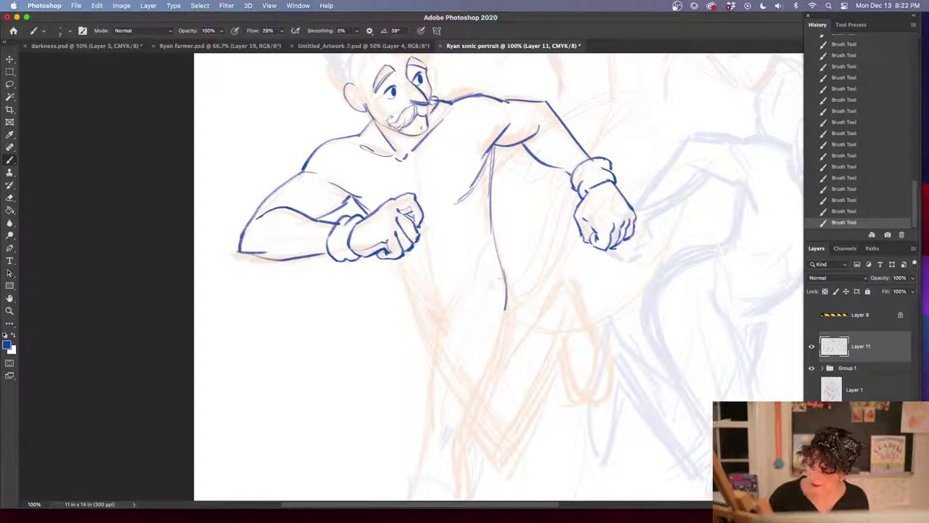
Draw the near waist lines below the bent arm's fist and the hip crease leading into the forward thigh's front edge
{"action": "left_click_drag", "start_coordinate": [399, 259], "coordinate": [429, 313]}
{"action": "left_click_drag", "start_coordinate": [399, 260], "coordinate": [426, 353]}
{"action": "mouse_move", "coordinate": [487, 239]}
{"action": "left_mouse_down"}
{"action": "mouse_move", "coordinate": [478, 285]}
{"action": "mouse_move", "coordinate": [429, 371]}
{"action": "left_mouse_up"}
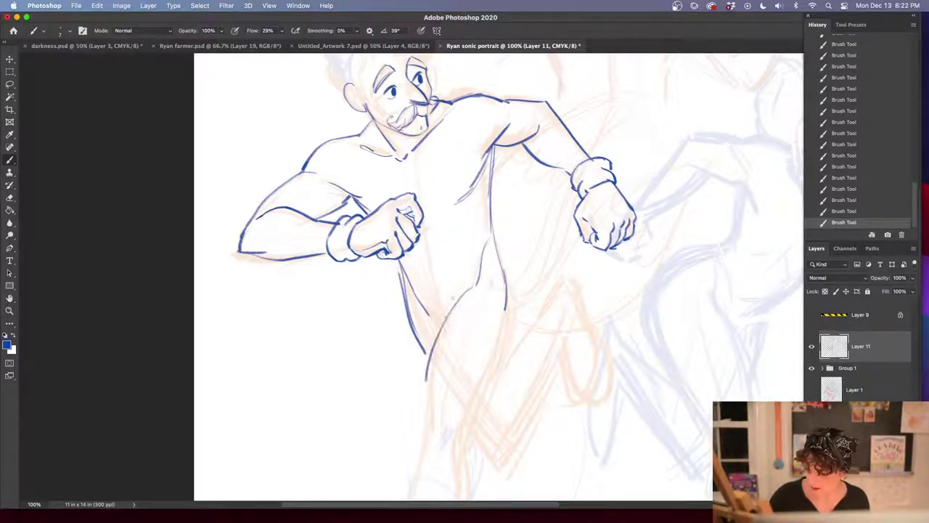
{"action": "left_click_drag", "start_coordinate": [452, 301], "coordinate": [429, 393]}
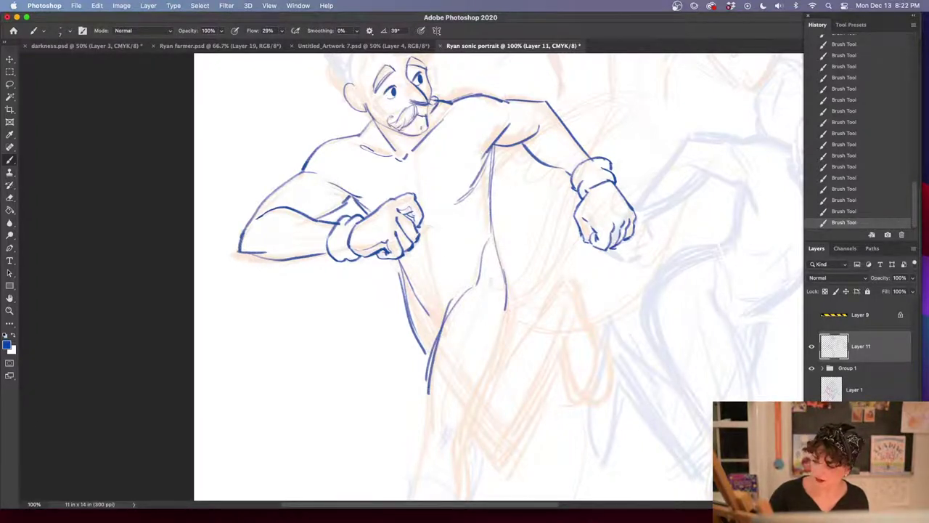
Ink the forward leg's front and back contours from the thigh past the knee down to the ankle
{"action": "scroll", "coordinate": [501, 276], "scroll_direction": "down", "scroll_amount": 5}
{"action": "mouse_move", "coordinate": [500, 169]}
{"action": "left_mouse_down"}
{"action": "mouse_move", "coordinate": [510, 228]}
{"action": "mouse_move", "coordinate": [455, 368]}
{"action": "left_mouse_up"}
{"action": "left_click_drag", "start_coordinate": [426, 289], "coordinate": [429, 376]}
{"action": "mouse_move", "coordinate": [510, 374]}
{"action": "left_mouse_down"}
{"action": "mouse_move", "coordinate": [529, 276]}
{"action": "mouse_move", "coordinate": [493, 226]}
{"action": "mouse_move", "coordinate": [484, 302]}
{"action": "mouse_move", "coordinate": [459, 337]}
{"action": "left_mouse_up"}
{"action": "left_click_drag", "start_coordinate": [451, 231], "coordinate": [429, 316]}
{"action": "mouse_move", "coordinate": [439, 262]}
{"action": "left_mouse_down"}
{"action": "mouse_move", "coordinate": [418, 338]}
{"action": "mouse_move", "coordinate": [403, 359]}
{"action": "left_mouse_up"}
{"action": "left_click_drag", "start_coordinate": [597, 341], "coordinate": [593, 412]}
{"action": "key", "text": "super+minus"}
{"action": "key", "text": "super+minus"}
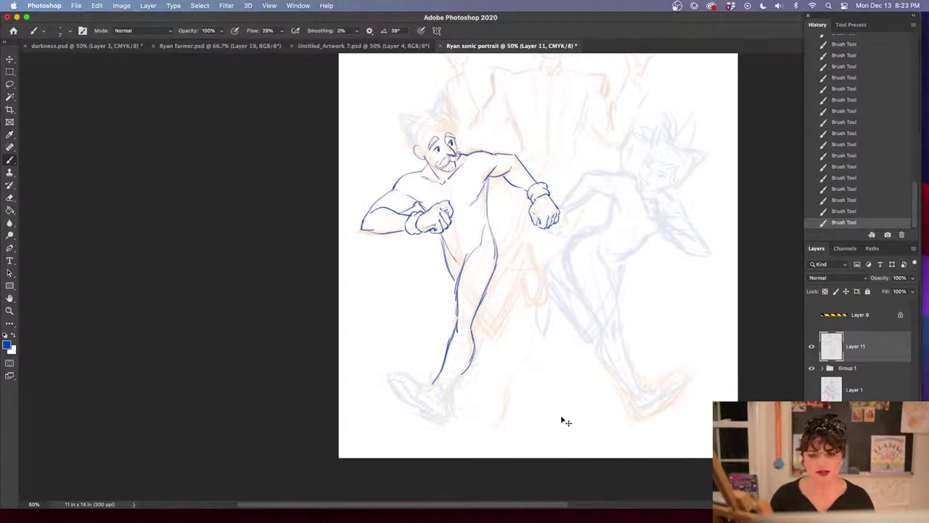
Reinforce the forward leg's rear contour along the outer hip, back of the thigh and calf
{"action": "key", "text": "super+plus"}
{"action": "left_click_drag", "start_coordinate": [510, 218], "coordinate": [488, 305]}
{"action": "left_click_drag", "start_coordinate": [508, 259], "coordinate": [482, 331]}
{"action": "left_click_drag", "start_coordinate": [505, 285], "coordinate": [456, 419]}
{"action": "left_click_drag", "start_coordinate": [479, 389], "coordinate": [455, 421]}
{"action": "left_click_drag", "start_coordinate": [510, 408], "coordinate": [517, 341]}
Erase the excess lines behind the forward knee and calf, and redraw the calf's back edge down to the ankle
{"action": "key", "text": "e"}
{"action": "left_click_drag", "start_coordinate": [477, 268], "coordinate": [471, 293]}
{"action": "mouse_move", "coordinate": [506, 174]}
{"action": "left_mouse_down"}
{"action": "mouse_move", "coordinate": [503, 211]}
{"action": "mouse_move", "coordinate": [479, 267]}
{"action": "left_mouse_up"}
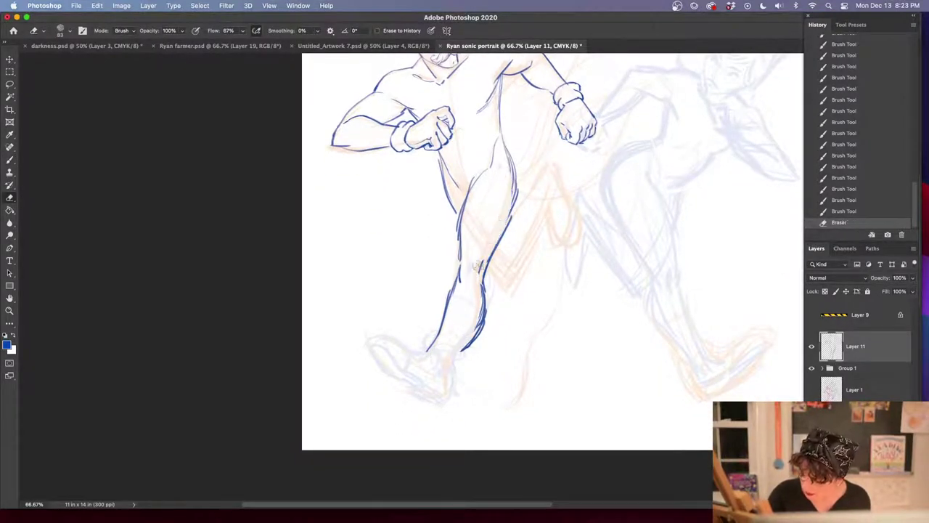
{"action": "mouse_move", "coordinate": [504, 218]}
{"action": "left_mouse_down"}
{"action": "mouse_move", "coordinate": [479, 262]}
{"action": "mouse_move", "coordinate": [456, 360]}
{"action": "left_mouse_up"}
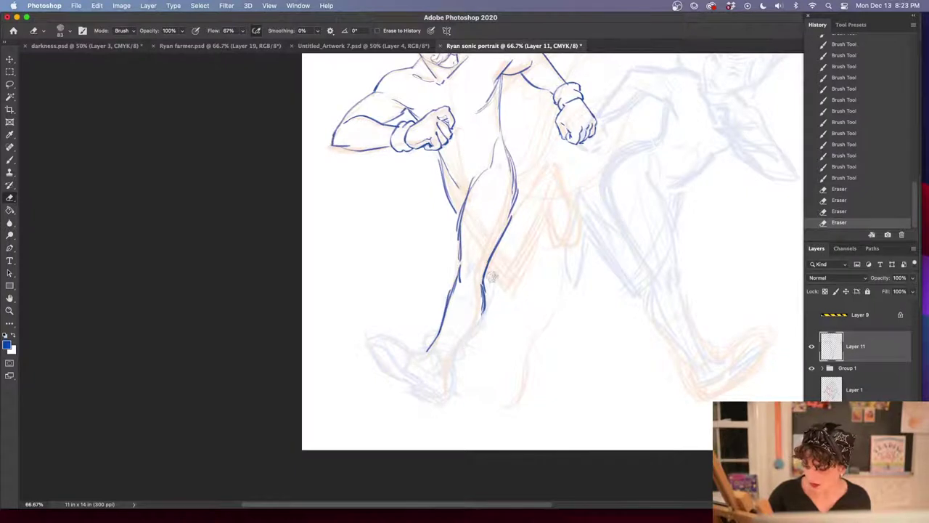
{"action": "key", "text": "b"}
{"action": "left_click_drag", "start_coordinate": [488, 269], "coordinate": [479, 325]}
{"action": "left_click_drag", "start_coordinate": [486, 313], "coordinate": [460, 361]}
Draw the raised rear leg's thigh underside, bent knee and shin behind the forward leg
{"action": "left_click_drag", "start_coordinate": [593, 372], "coordinate": [592, 422]}
{"action": "left_click_drag", "start_coordinate": [489, 320], "coordinate": [507, 342]}
{"action": "left_click_drag", "start_coordinate": [490, 321], "coordinate": [512, 344]}
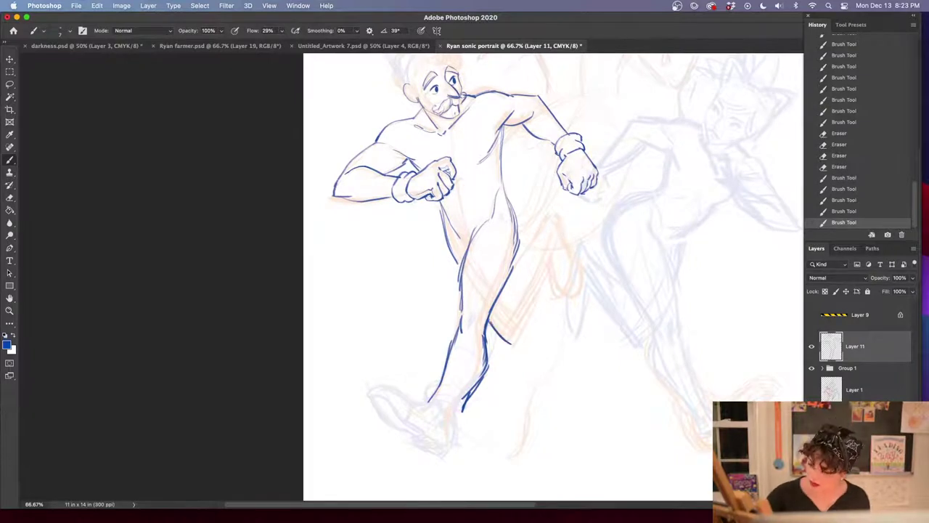
{"action": "left_click_drag", "start_coordinate": [508, 281], "coordinate": [511, 300]}
{"action": "mouse_move", "coordinate": [501, 334]}
{"action": "left_mouse_down"}
{"action": "mouse_move", "coordinate": [517, 341]}
{"action": "mouse_move", "coordinate": [521, 330]}
{"action": "left_mouse_up"}
{"action": "mouse_move", "coordinate": [546, 267]}
{"action": "left_mouse_down"}
{"action": "mouse_move", "coordinate": [523, 322]}
{"action": "mouse_move", "coordinate": [510, 273]}
{"action": "left_mouse_up"}
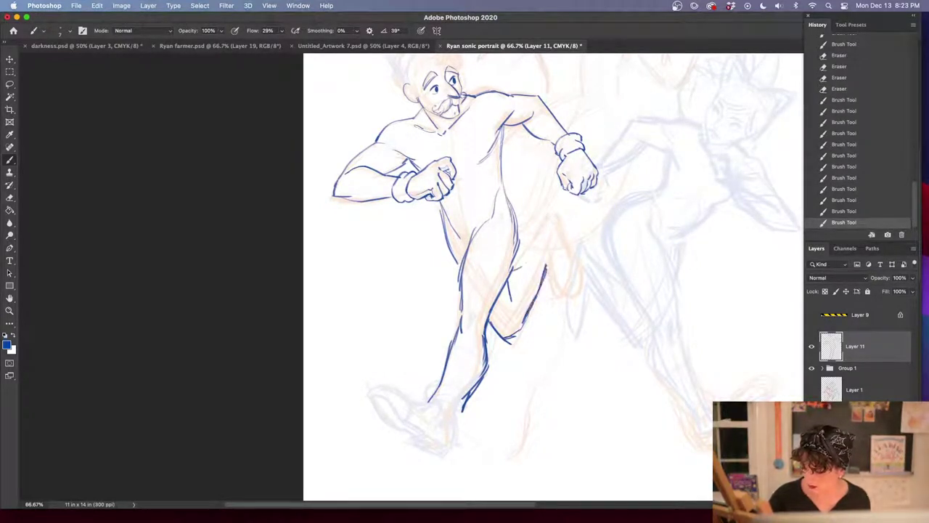
Draw the rear leg's calf up to the heel and outline the raised foot with a curved line across it
{"action": "left_click_drag", "start_coordinate": [537, 240], "coordinate": [519, 268]}
{"action": "left_click_drag", "start_coordinate": [548, 217], "coordinate": [531, 250]}
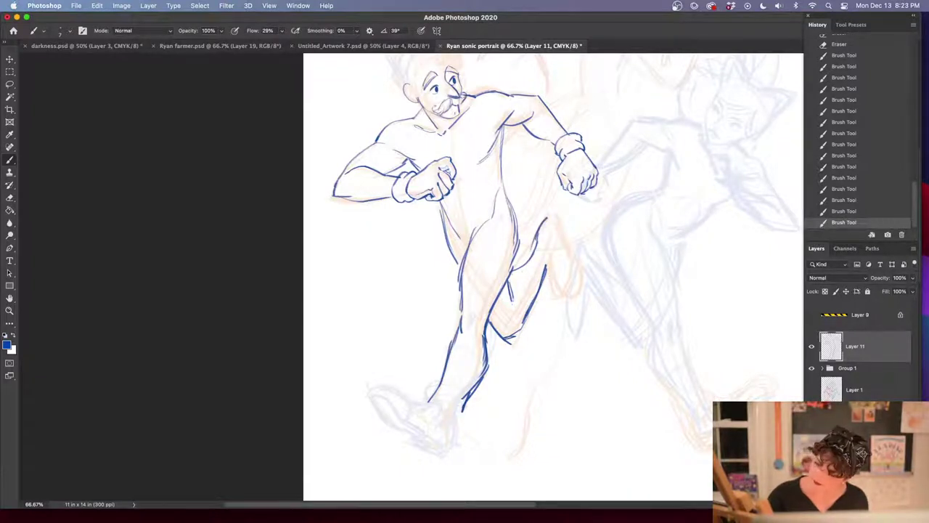
{"action": "left_click_drag", "start_coordinate": [509, 284], "coordinate": [513, 301]}
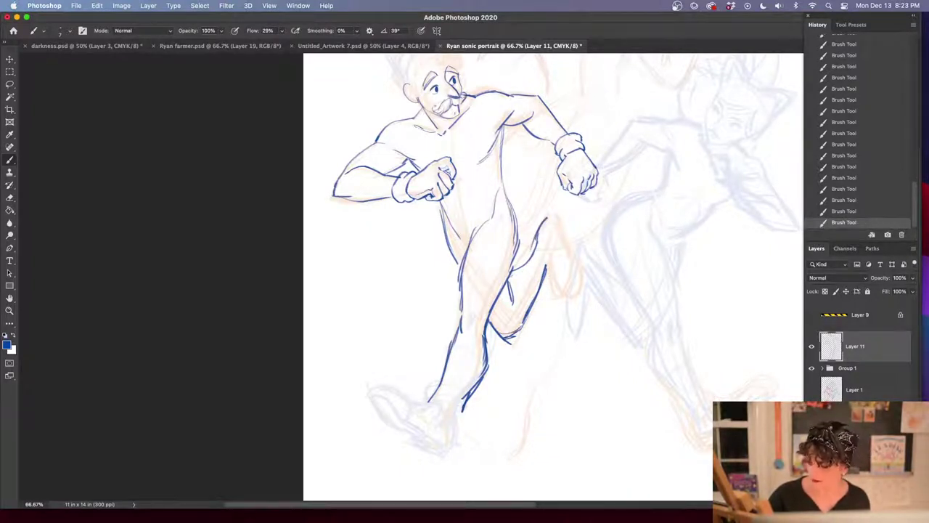
{"action": "mouse_move", "coordinate": [549, 217]}
{"action": "left_mouse_down"}
{"action": "mouse_move", "coordinate": [580, 270]}
{"action": "mouse_move", "coordinate": [556, 283]}
{"action": "mouse_move", "coordinate": [567, 293]}
{"action": "left_mouse_up"}
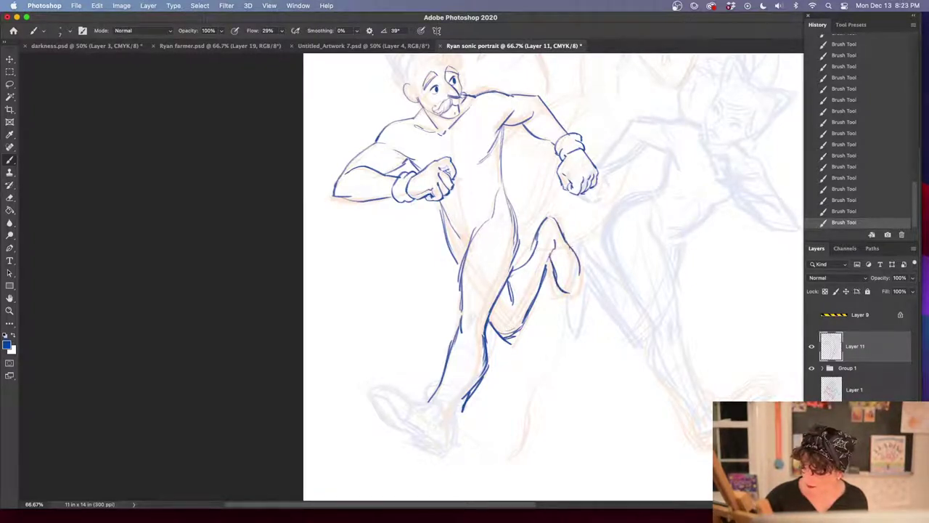
{"action": "mouse_move", "coordinate": [570, 250]}
{"action": "left_mouse_down"}
{"action": "mouse_move", "coordinate": [575, 293]}
{"action": "mouse_move", "coordinate": [574, 257]}
{"action": "left_mouse_up"}
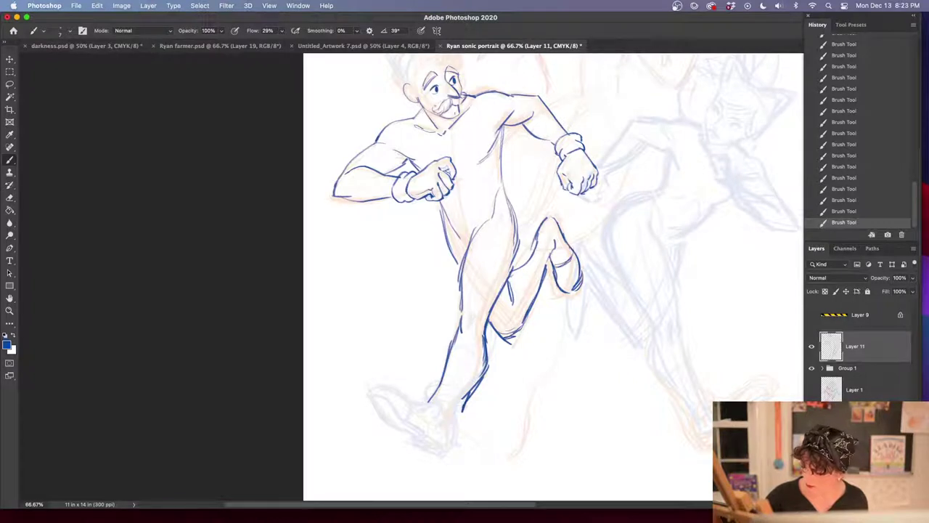
Outline the forward foot's shoe with its heel, long sole, toe and top edge up to the ankle
{"action": "left_click_drag", "start_coordinate": [650, 361], "coordinate": [676, 272]}
{"action": "left_click_drag", "start_coordinate": [495, 307], "coordinate": [474, 361]}
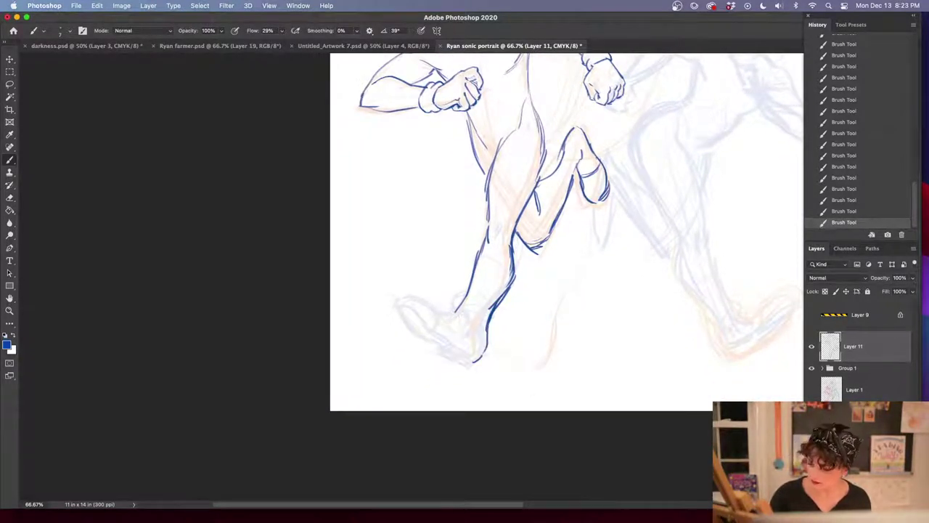
{"action": "mouse_move", "coordinate": [480, 260]}
{"action": "left_mouse_down"}
{"action": "mouse_move", "coordinate": [457, 312]}
{"action": "mouse_move", "coordinate": [410, 288]}
{"action": "mouse_move", "coordinate": [401, 310]}
{"action": "mouse_move", "coordinate": [439, 347]}
{"action": "mouse_move", "coordinate": [469, 358]}
{"action": "left_mouse_up"}
{"action": "mouse_move", "coordinate": [428, 294]}
{"action": "left_mouse_down"}
{"action": "mouse_move", "coordinate": [427, 330]}
{"action": "mouse_move", "coordinate": [466, 359]}
{"action": "left_mouse_up"}
{"action": "left_click_drag", "start_coordinate": [656, 334], "coordinate": [664, 373]}
{"action": "left_click_drag", "start_coordinate": [504, 347], "coordinate": [497, 388]}
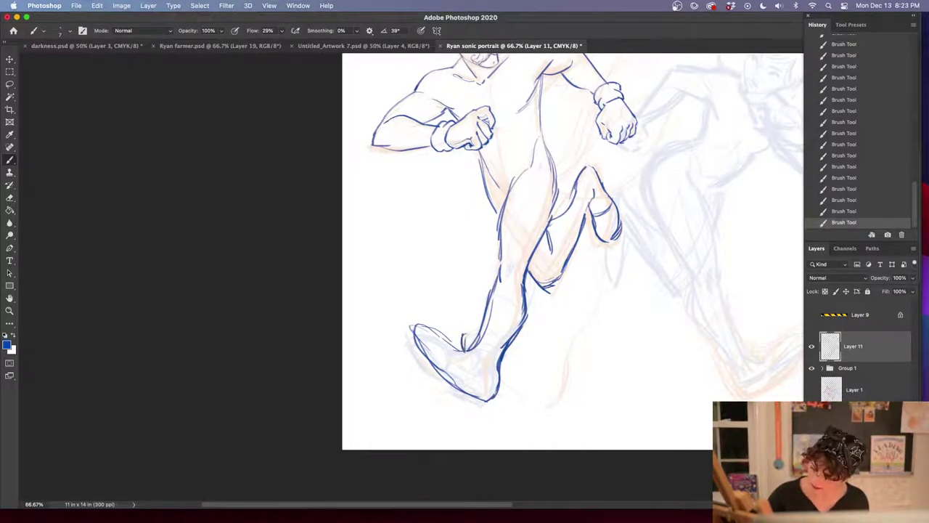
Draw the bunched sock cuff around the forward ankle and roll back the last strokes on the shoe's top
{"action": "mouse_move", "coordinate": [463, 339]}
{"action": "left_mouse_down"}
{"action": "mouse_move", "coordinate": [486, 341]}
{"action": "mouse_move", "coordinate": [484, 369]}
{"action": "mouse_move", "coordinate": [499, 392]}
{"action": "left_mouse_up"}
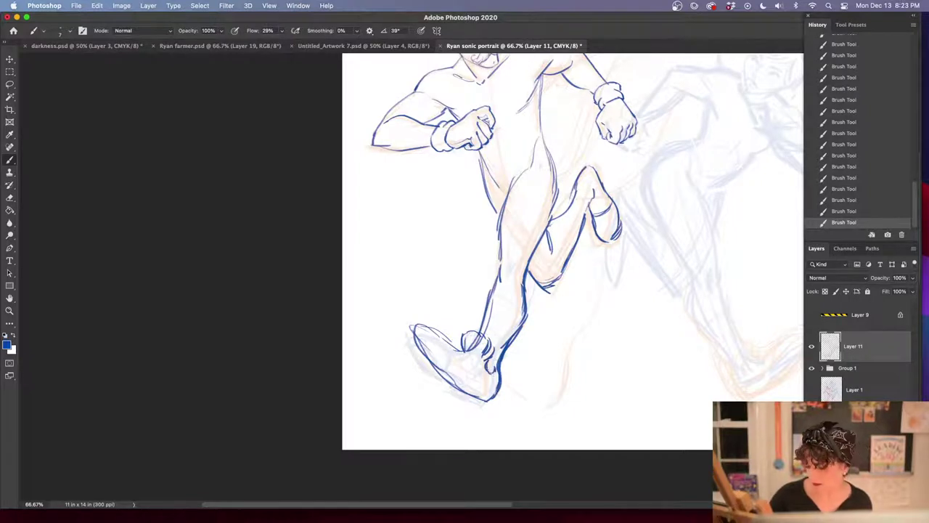
{"action": "left_click_drag", "start_coordinate": [456, 347], "coordinate": [476, 366]}
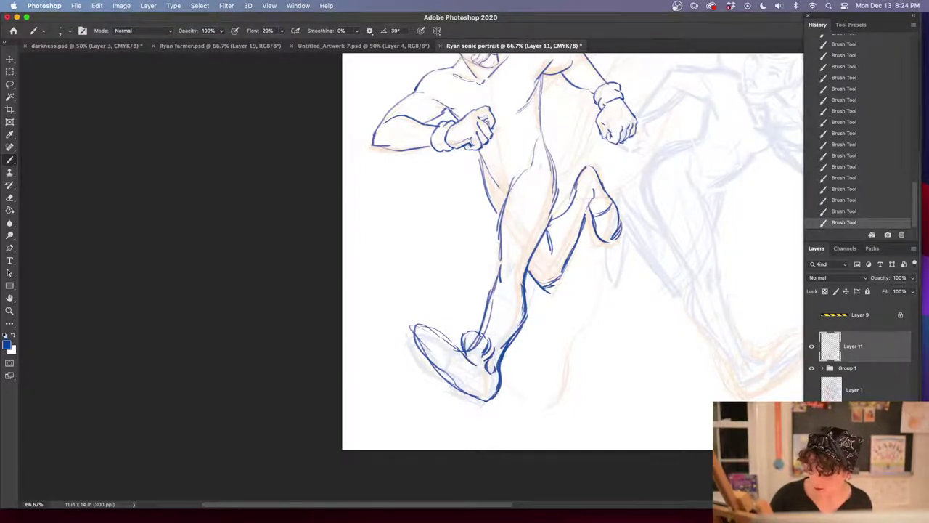
{"action": "left_click", "coordinate": [880, 189]}
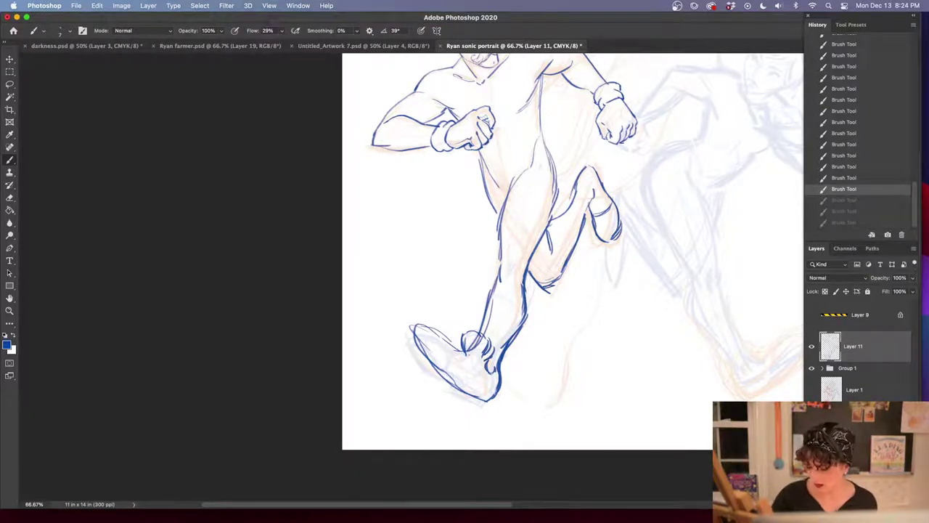
Redraw the forward shoe with a lower, rounder toe and fuller sole, and erase the old toe outline
{"action": "mouse_move", "coordinate": [456, 348]}
{"action": "left_mouse_down"}
{"action": "mouse_move", "coordinate": [468, 354]}
{"action": "mouse_move", "coordinate": [415, 356]}
{"action": "mouse_move", "coordinate": [471, 397]}
{"action": "left_mouse_up"}
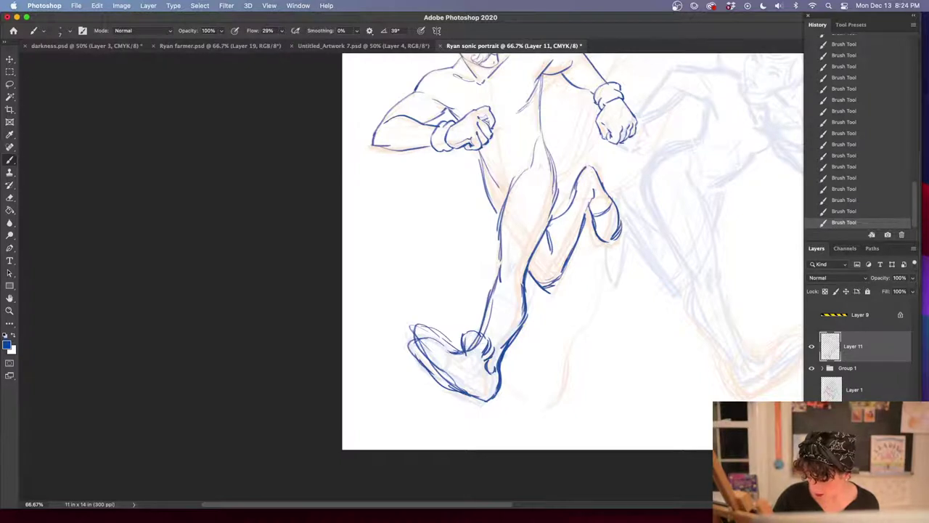
{"action": "left_click_drag", "start_coordinate": [432, 370], "coordinate": [486, 399]}
{"action": "key", "text": "e"}
{"action": "mouse_move", "coordinate": [410, 331]}
{"action": "left_mouse_down"}
{"action": "mouse_move", "coordinate": [457, 333]}
{"action": "mouse_move", "coordinate": [449, 370]}
{"action": "mouse_move", "coordinate": [443, 363]}
{"action": "mouse_move", "coordinate": [490, 393]}
{"action": "left_mouse_up"}
Draw the curved band across the forward shoe's instep, darken the sole near the heel, and clean the sole edge
{"action": "key", "text": "b"}
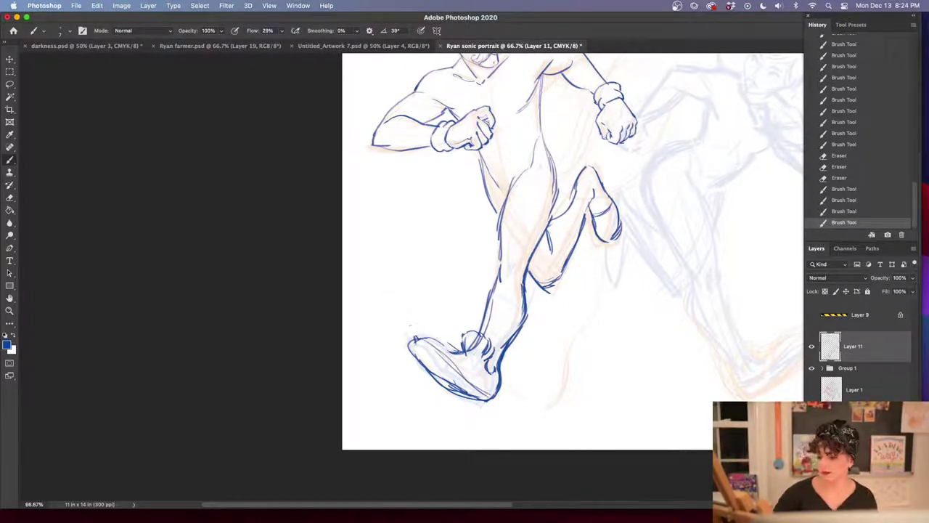
{"action": "left_click_drag", "start_coordinate": [445, 344], "coordinate": [466, 377]}
{"action": "mouse_move", "coordinate": [455, 352]}
{"action": "left_mouse_down"}
{"action": "mouse_move", "coordinate": [467, 378]}
{"action": "mouse_move", "coordinate": [464, 368]}
{"action": "mouse_move", "coordinate": [461, 391]}
{"action": "left_mouse_up"}
{"action": "left_click_drag", "start_coordinate": [465, 390], "coordinate": [486, 400]}
{"action": "key", "text": "e"}
{"action": "left_click_drag", "start_coordinate": [432, 379], "coordinate": [482, 402]}
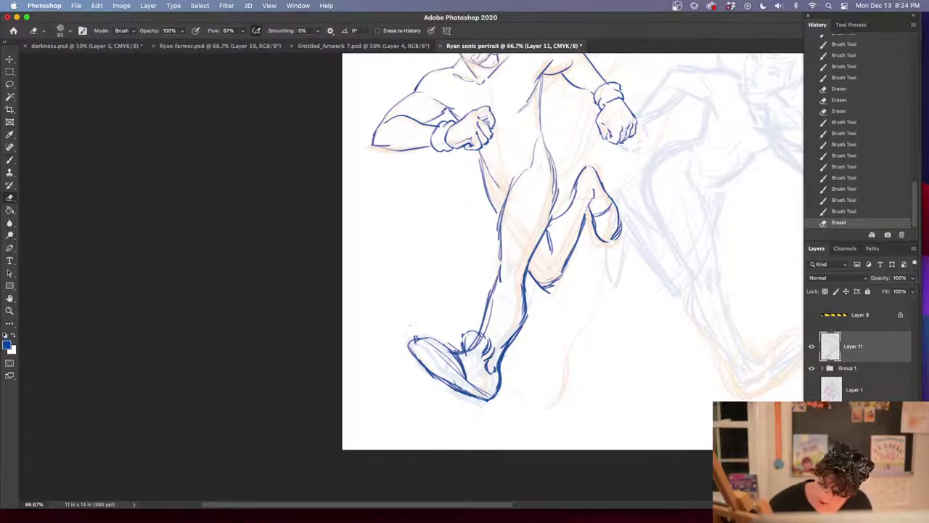
Add contour and hatching lines over the forward shoe's front, and thicken its toe and sole outline
{"action": "key", "text": "b"}
{"action": "left_click_drag", "start_coordinate": [416, 348], "coordinate": [472, 385]}
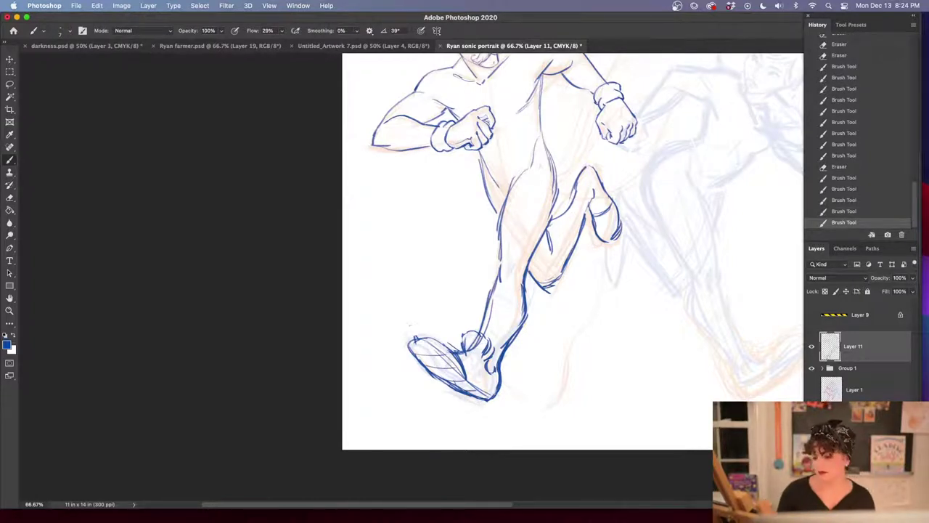
{"action": "left_click_drag", "start_coordinate": [440, 340], "coordinate": [459, 353]}
{"action": "left_click_drag", "start_coordinate": [408, 333], "coordinate": [455, 350]}
{"action": "left_click_drag", "start_coordinate": [450, 343], "coordinate": [456, 383]}
{"action": "left_click_drag", "start_coordinate": [445, 375], "coordinate": [463, 390]}
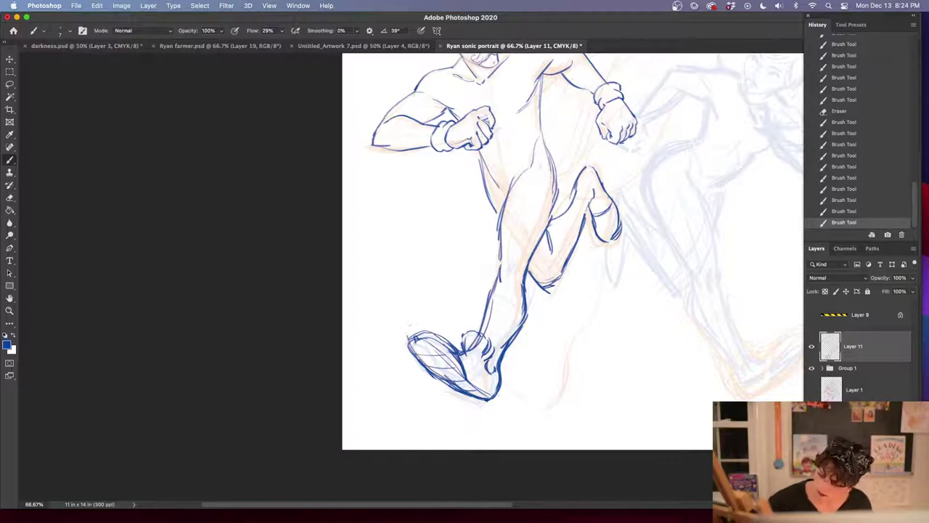
{"action": "left_click_drag", "start_coordinate": [420, 357], "coordinate": [472, 393]}
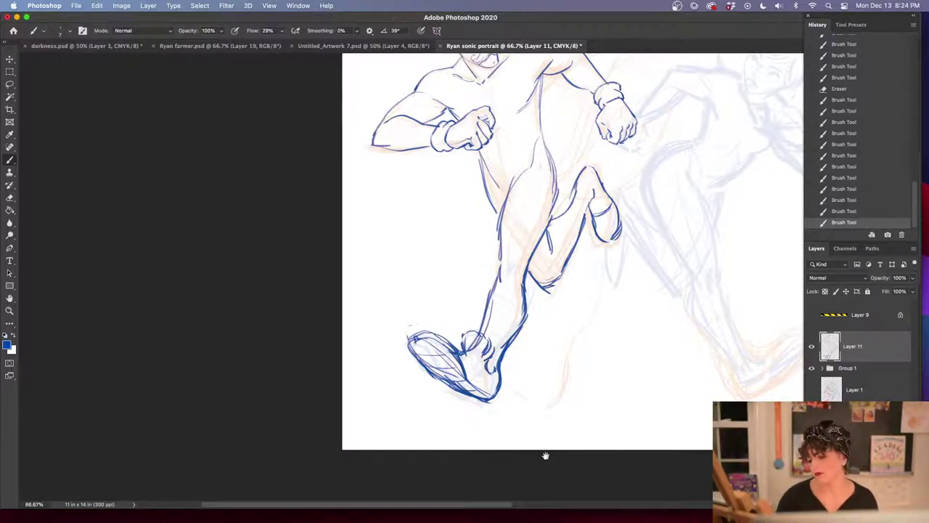
{"action": "left_click_drag", "start_coordinate": [641, 357], "coordinate": [625, 385]}
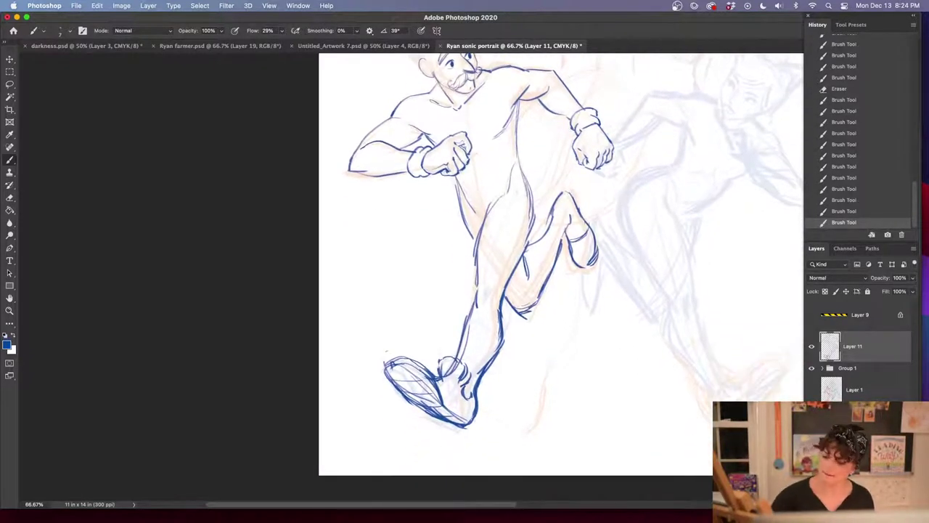
{"action": "mouse_move", "coordinate": [387, 357]}
{"action": "left_mouse_down"}
{"action": "mouse_move", "coordinate": [420, 363]}
{"action": "mouse_move", "coordinate": [405, 355]}
{"action": "mouse_move", "coordinate": [422, 405]}
{"action": "left_mouse_up"}
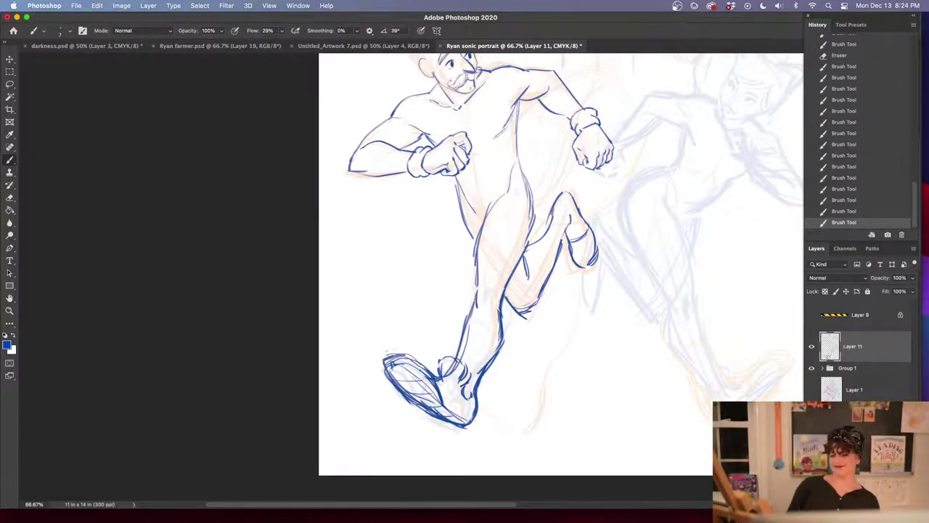
Ink the moustached man's wavy fringe along the forehead, with curled locks and a rounded tuft at the far temple
{"action": "left_click_drag", "start_coordinate": [612, 363], "coordinate": [600, 388]}
{"action": "key", "text": "super+plus"}
{"action": "key", "text": "super+plus"}
{"action": "key", "text": "super+plus"}
{"action": "left_click_drag", "start_coordinate": [450, 138], "coordinate": [632, 399]}
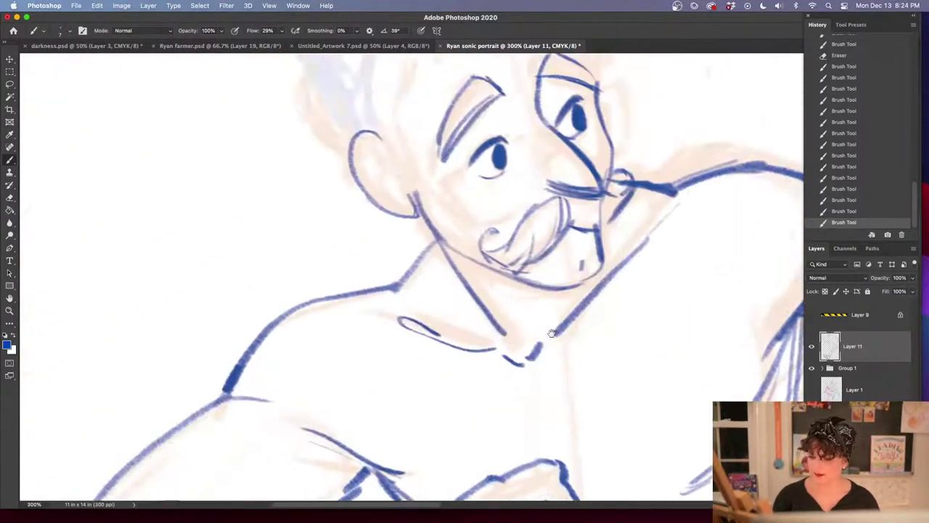
{"action": "left_click_drag", "start_coordinate": [559, 196], "coordinate": [535, 406]}
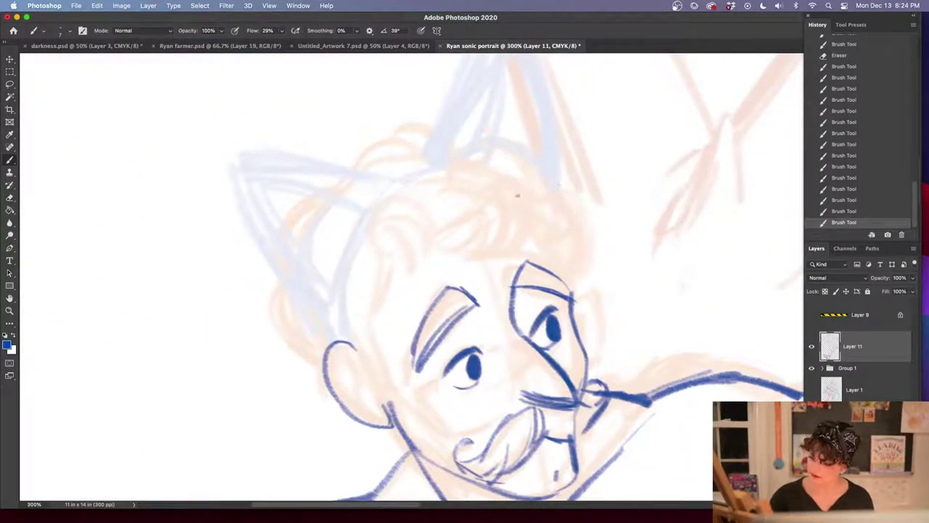
{"action": "left_click_drag", "start_coordinate": [517, 186], "coordinate": [477, 254]}
{"action": "mouse_move", "coordinate": [390, 256]}
{"action": "left_mouse_down"}
{"action": "mouse_move", "coordinate": [412, 215]}
{"action": "mouse_move", "coordinate": [423, 231]}
{"action": "mouse_move", "coordinate": [488, 252]}
{"action": "mouse_move", "coordinate": [496, 221]}
{"action": "mouse_move", "coordinate": [466, 244]}
{"action": "left_mouse_up"}
{"action": "mouse_move", "coordinate": [522, 187]}
{"action": "left_mouse_down"}
{"action": "mouse_move", "coordinate": [536, 210]}
{"action": "mouse_move", "coordinate": [489, 256]}
{"action": "left_mouse_up"}
{"action": "mouse_move", "coordinate": [512, 198]}
{"action": "left_mouse_down"}
{"action": "mouse_move", "coordinate": [510, 244]}
{"action": "mouse_move", "coordinate": [487, 252]}
{"action": "left_mouse_up"}
{"action": "mouse_move", "coordinate": [540, 187]}
{"action": "left_mouse_down"}
{"action": "mouse_move", "coordinate": [541, 237]}
{"action": "mouse_move", "coordinate": [570, 284]}
{"action": "left_mouse_up"}
{"action": "mouse_move", "coordinate": [537, 231]}
{"action": "left_mouse_down"}
{"action": "mouse_move", "coordinate": [572, 294]}
{"action": "mouse_move", "coordinate": [581, 205]}
{"action": "mouse_move", "coordinate": [593, 251]}
{"action": "left_mouse_up"}
{"action": "mouse_move", "coordinate": [591, 210]}
{"action": "left_mouse_down"}
{"action": "mouse_move", "coordinate": [569, 270]}
{"action": "mouse_move", "coordinate": [582, 254]}
{"action": "left_mouse_up"}
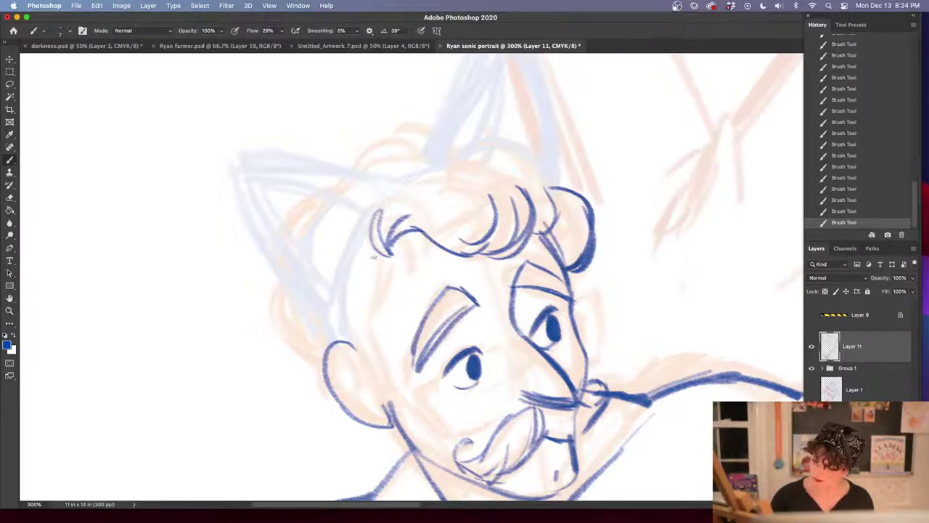
Draw the hair curling down the near temple to the ear and the sideburn's edge toward the jaw
{"action": "mouse_move", "coordinate": [375, 256]}
{"action": "left_mouse_down"}
{"action": "mouse_move", "coordinate": [367, 305]}
{"action": "mouse_move", "coordinate": [347, 314]}
{"action": "left_mouse_up"}
{"action": "mouse_move", "coordinate": [385, 280]}
{"action": "left_mouse_down"}
{"action": "mouse_move", "coordinate": [338, 327]}
{"action": "mouse_move", "coordinate": [361, 378]}
{"action": "left_mouse_up"}
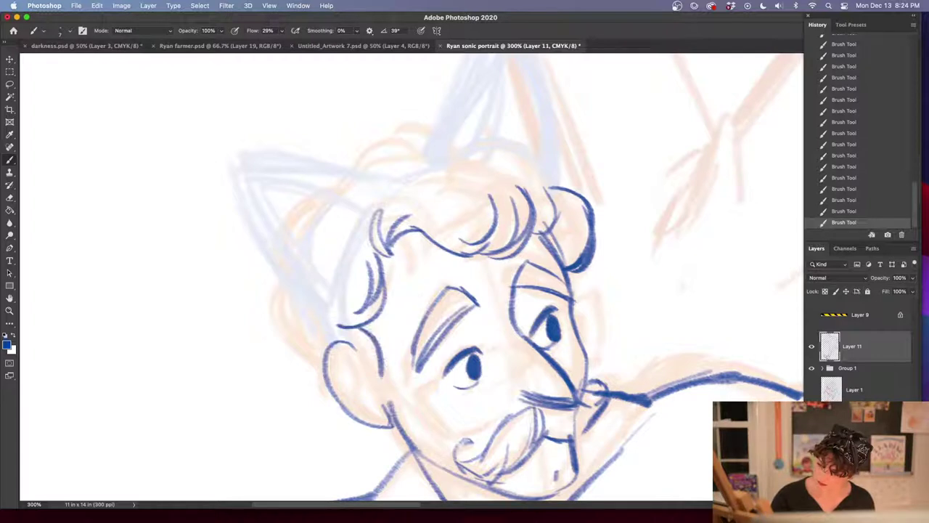
{"action": "left_click_drag", "start_coordinate": [371, 331], "coordinate": [395, 403]}
{"action": "left_click_drag", "start_coordinate": [385, 370], "coordinate": [415, 427]}
{"action": "left_click_drag", "start_coordinate": [392, 385], "coordinate": [430, 437]}
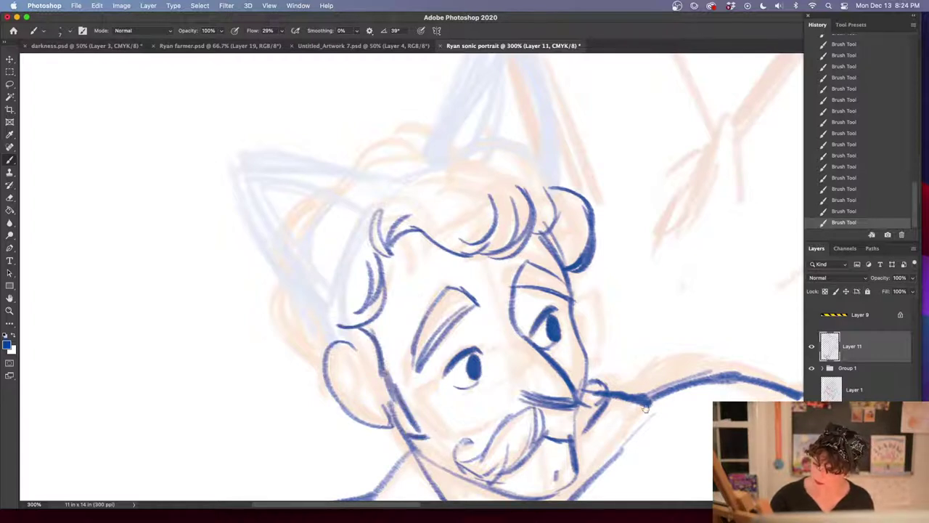
Thicken the near sideburn with strands from above the ear down to the jawline
{"action": "left_click_drag", "start_coordinate": [645, 408], "coordinate": [610, 277]}
{"action": "mouse_move", "coordinate": [326, 172]}
{"action": "left_mouse_down"}
{"action": "mouse_move", "coordinate": [350, 194]}
{"action": "mouse_move", "coordinate": [348, 236]}
{"action": "left_mouse_up"}
{"action": "left_click_drag", "start_coordinate": [331, 167], "coordinate": [392, 305]}
{"action": "left_click_drag", "start_coordinate": [312, 203], "coordinate": [364, 292]}
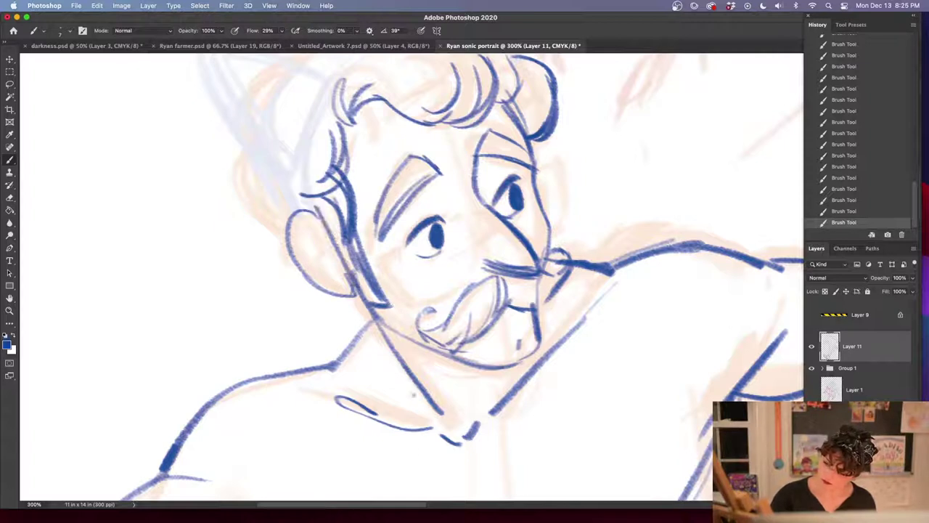
{"action": "left_click_drag", "start_coordinate": [296, 199], "coordinate": [375, 305]}
{"action": "left_click_drag", "start_coordinate": [355, 245], "coordinate": [407, 321]}
{"action": "left_click_drag", "start_coordinate": [373, 271], "coordinate": [408, 323]}
{"action": "left_click_drag", "start_coordinate": [410, 326], "coordinate": [418, 330]}
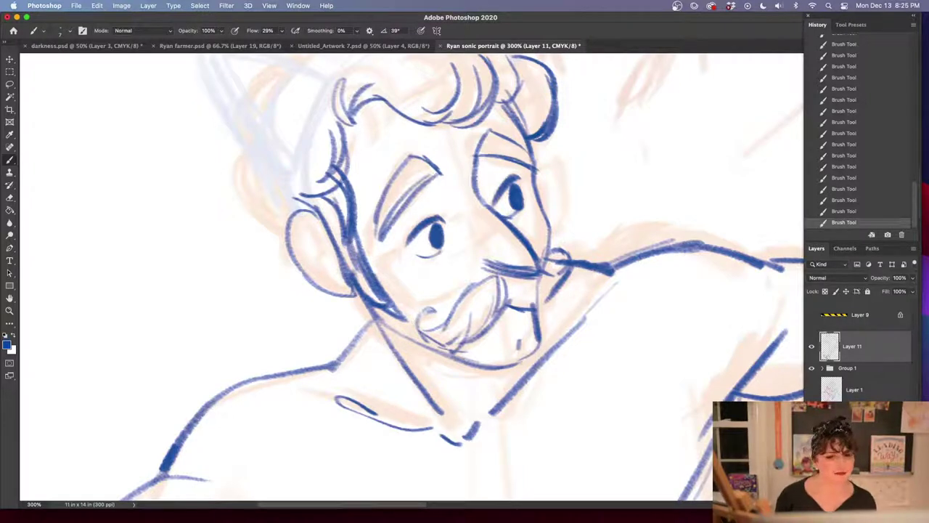
{"action": "key", "text": "shift+Tab"}
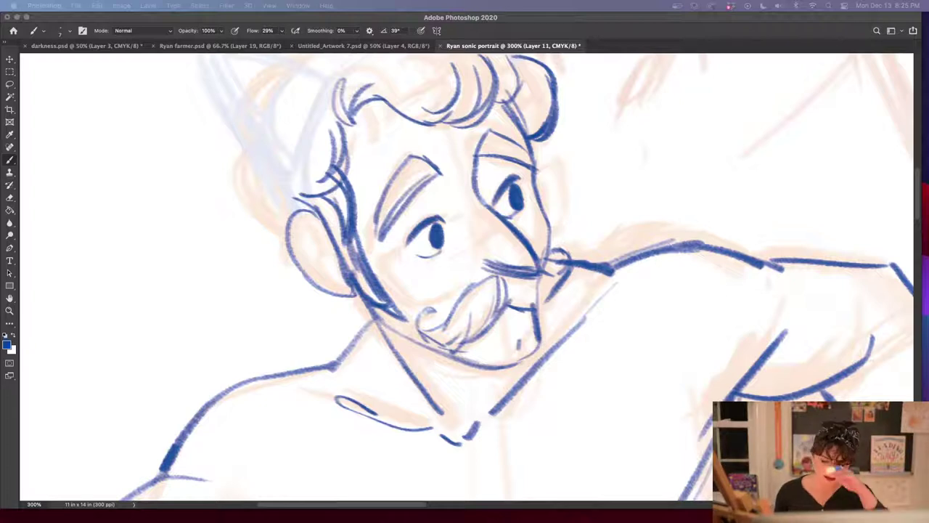
Ink the rounded hair tuft behind the moustached man's near ear and outline the near pointed costume ear
{"action": "left_click", "coordinate": [509, 310]}
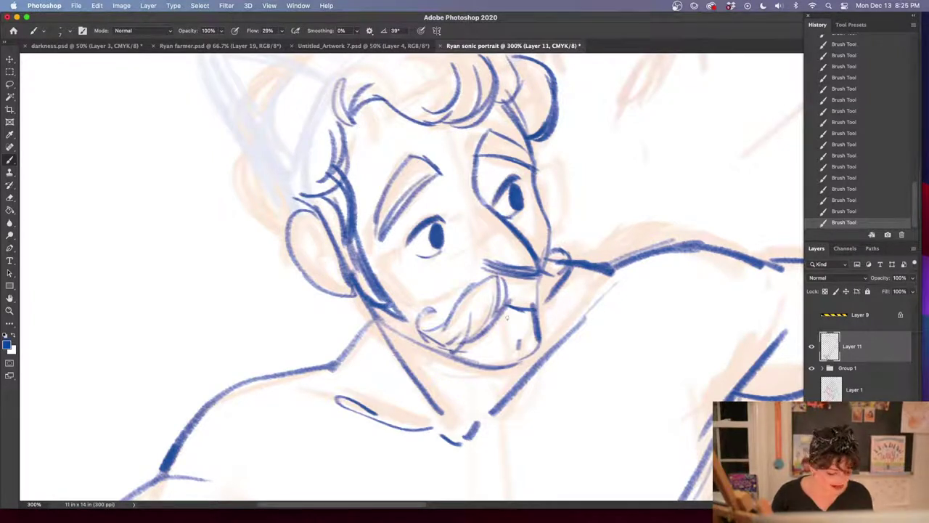
{"action": "mouse_move", "coordinate": [251, 149]}
{"action": "left_mouse_down"}
{"action": "mouse_move", "coordinate": [236, 208]}
{"action": "mouse_move", "coordinate": [282, 237]}
{"action": "left_mouse_up"}
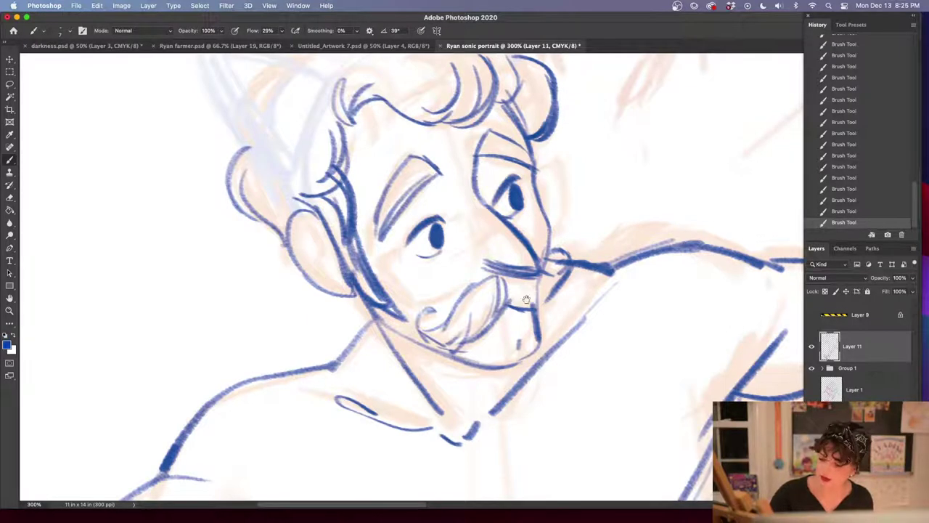
{"action": "left_click_drag", "start_coordinate": [538, 274], "coordinate": [593, 437]}
{"action": "mouse_move", "coordinate": [255, 189]}
{"action": "left_mouse_down"}
{"action": "mouse_move", "coordinate": [294, 290]}
{"action": "mouse_move", "coordinate": [336, 347]}
{"action": "mouse_move", "coordinate": [263, 220]}
{"action": "mouse_move", "coordinate": [417, 215]}
{"action": "mouse_move", "coordinate": [376, 212]}
{"action": "left_mouse_up"}
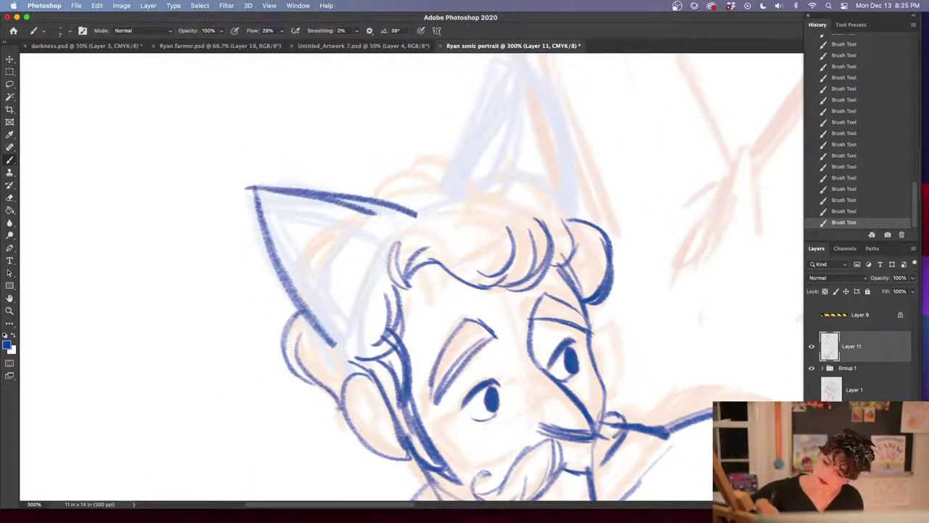
Outline the far pointed costume ear and connect both ear bases with a line across the top of the head
{"action": "left_click_drag", "start_coordinate": [530, 183], "coordinate": [457, 304]}
{"action": "mouse_move", "coordinate": [383, 313]}
{"action": "left_mouse_down"}
{"action": "mouse_move", "coordinate": [445, 191]}
{"action": "mouse_move", "coordinate": [501, 340]}
{"action": "left_mouse_up"}
{"action": "left_click_drag", "start_coordinate": [343, 333], "coordinate": [383, 313]}
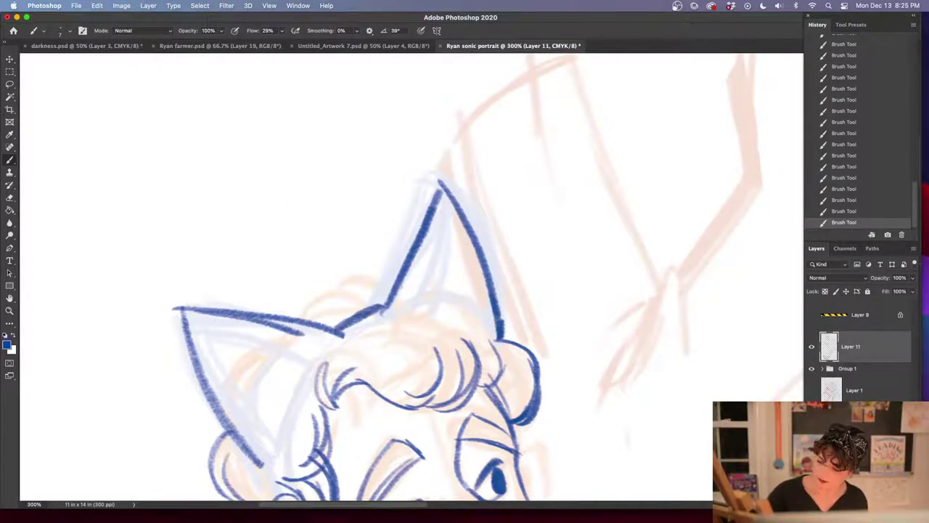
Draw the hair's upper outline from the near temple across the crown, with curl lines and a small tuft by the far costume ear
{"action": "mouse_move", "coordinate": [515, 314]}
{"action": "left_mouse_down"}
{"action": "mouse_move", "coordinate": [562, 152]}
{"action": "mouse_move", "coordinate": [520, 165]}
{"action": "mouse_move", "coordinate": [496, 152]}
{"action": "left_mouse_up"}
{"action": "mouse_move", "coordinate": [434, 158]}
{"action": "left_mouse_down"}
{"action": "mouse_move", "coordinate": [465, 148]}
{"action": "mouse_move", "coordinate": [500, 159]}
{"action": "mouse_move", "coordinate": [502, 180]}
{"action": "mouse_move", "coordinate": [400, 180]}
{"action": "mouse_move", "coordinate": [363, 199]}
{"action": "mouse_move", "coordinate": [341, 225]}
{"action": "mouse_move", "coordinate": [353, 257]}
{"action": "mouse_move", "coordinate": [324, 307]}
{"action": "left_mouse_up"}
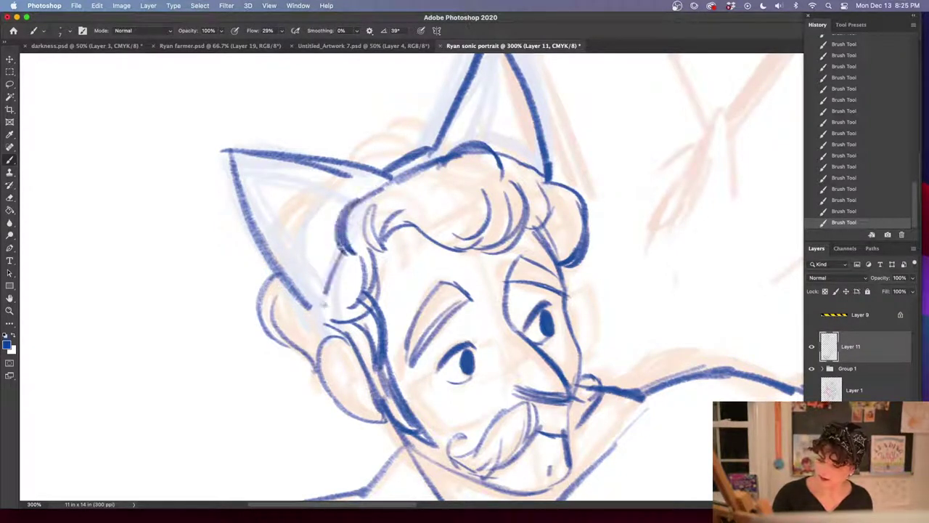
{"action": "left_click_drag", "start_coordinate": [355, 248], "coordinate": [328, 321]}
{"action": "left_click_drag", "start_coordinate": [357, 199], "coordinate": [421, 178]}
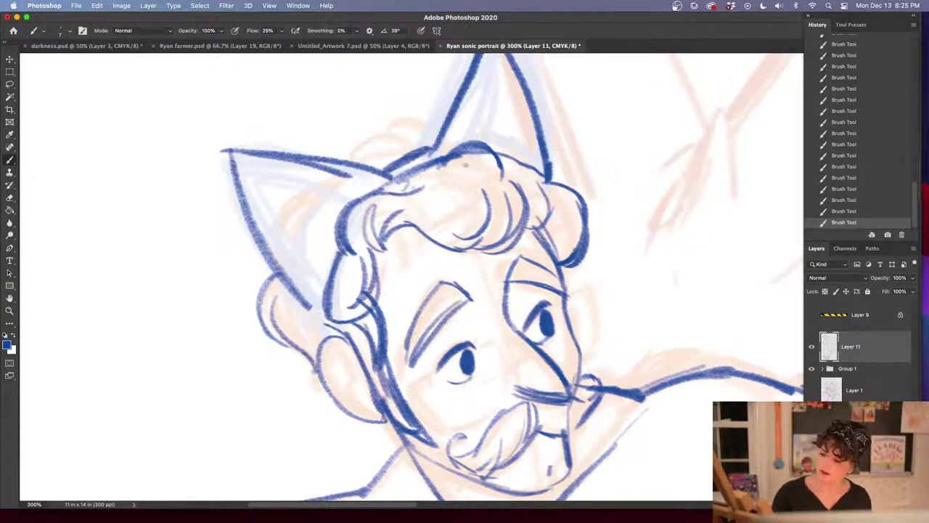
{"action": "mouse_move", "coordinate": [496, 154]}
{"action": "left_mouse_down"}
{"action": "mouse_move", "coordinate": [511, 149]}
{"action": "mouse_move", "coordinate": [507, 129]}
{"action": "mouse_move", "coordinate": [506, 166]}
{"action": "left_mouse_up"}
{"action": "left_click_drag", "start_coordinate": [520, 132], "coordinate": [511, 168]}
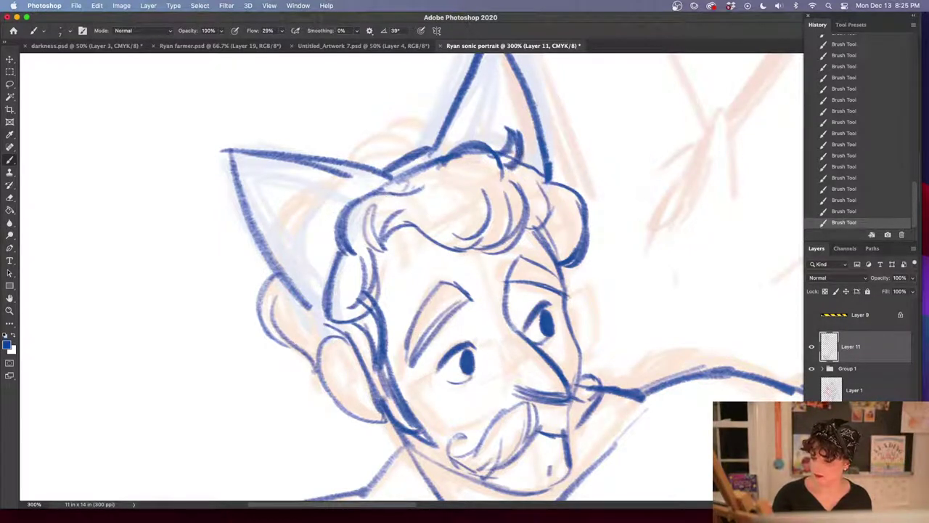
Draw the near costume ear's inner triangular contour and thicken its lower edge down to the hair
{"action": "left_click_drag", "start_coordinate": [256, 173], "coordinate": [351, 202]}
{"action": "left_click_drag", "start_coordinate": [257, 170], "coordinate": [362, 197]}
{"action": "left_click_drag", "start_coordinate": [257, 171], "coordinate": [319, 291]}
{"action": "mouse_move", "coordinate": [269, 209]}
{"action": "left_mouse_down"}
{"action": "mouse_move", "coordinate": [313, 278]}
{"action": "mouse_move", "coordinate": [323, 340]}
{"action": "left_mouse_up"}
{"action": "left_click_drag", "start_coordinate": [308, 305], "coordinate": [329, 337]}
{"action": "left_click_drag", "start_coordinate": [328, 292], "coordinate": [333, 319]}
Draw the far costume ear's inner contour, thicken its outer edge, and add a curved line inside each ear
{"action": "left_click_drag", "start_coordinate": [488, 107], "coordinate": [478, 237]}
{"action": "left_click_drag", "start_coordinate": [450, 267], "coordinate": [483, 177]}
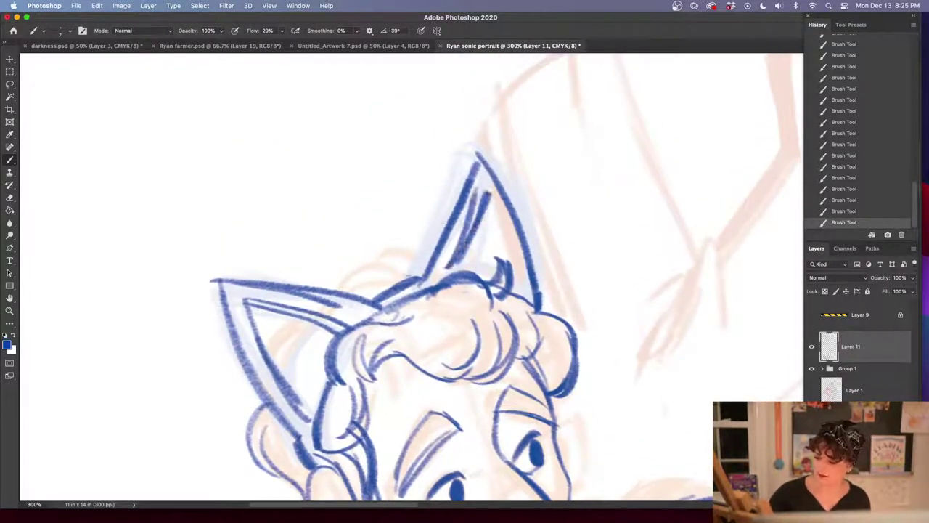
{"action": "left_click_drag", "start_coordinate": [406, 278], "coordinate": [468, 160]}
{"action": "mouse_move", "coordinate": [434, 230]}
{"action": "left_mouse_down"}
{"action": "mouse_move", "coordinate": [475, 151]}
{"action": "mouse_move", "coordinate": [537, 287]}
{"action": "left_mouse_up"}
{"action": "left_click_drag", "start_coordinate": [485, 187], "coordinate": [523, 286]}
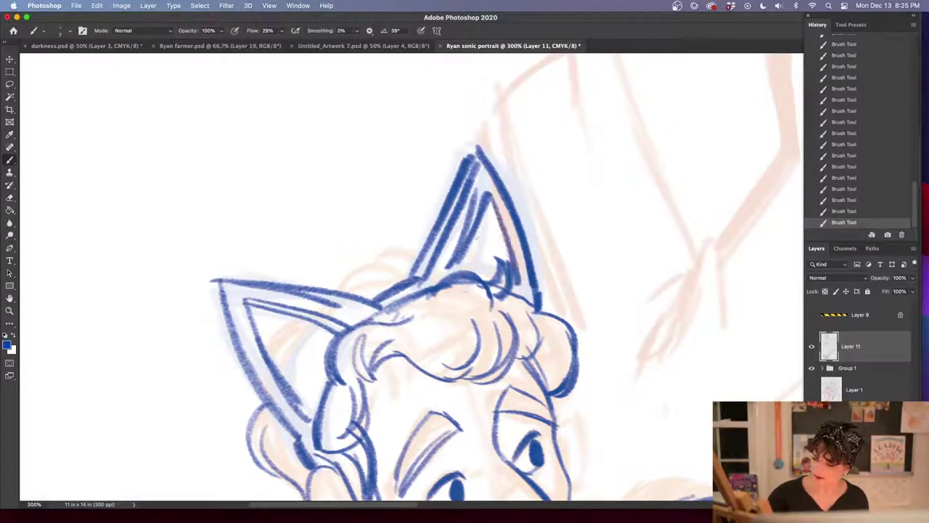
{"action": "left_click_drag", "start_coordinate": [472, 240], "coordinate": [512, 257]}
{"action": "left_click_drag", "start_coordinate": [320, 323], "coordinate": [289, 363]}
{"action": "left_click_drag", "start_coordinate": [308, 338], "coordinate": [283, 385]}
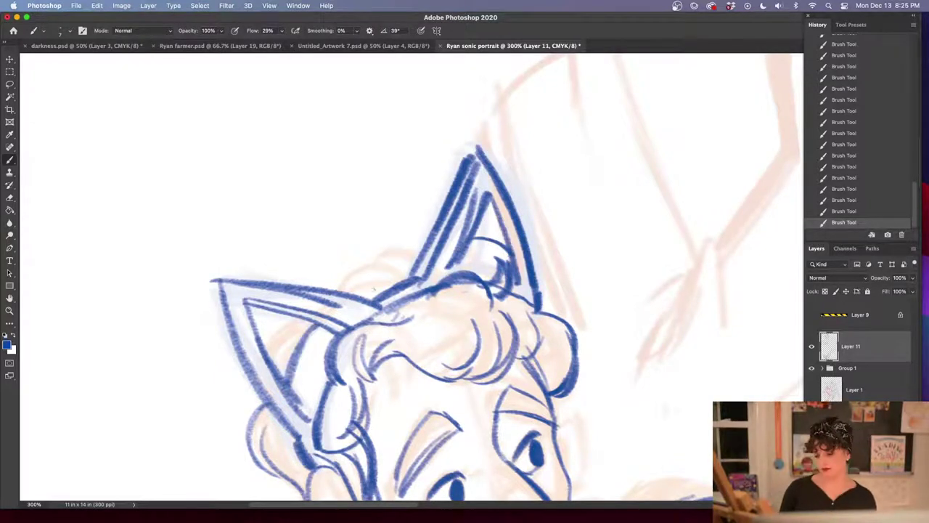
Thicken the far costume ear's side edges with heavier blue strokes
{"action": "key", "text": "super+minus"}
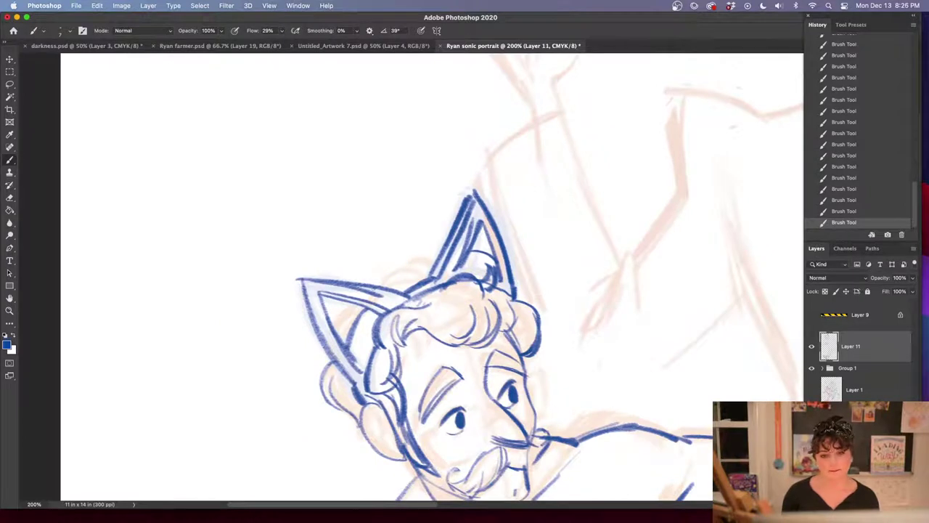
{"action": "key", "text": "shift+Tab"}
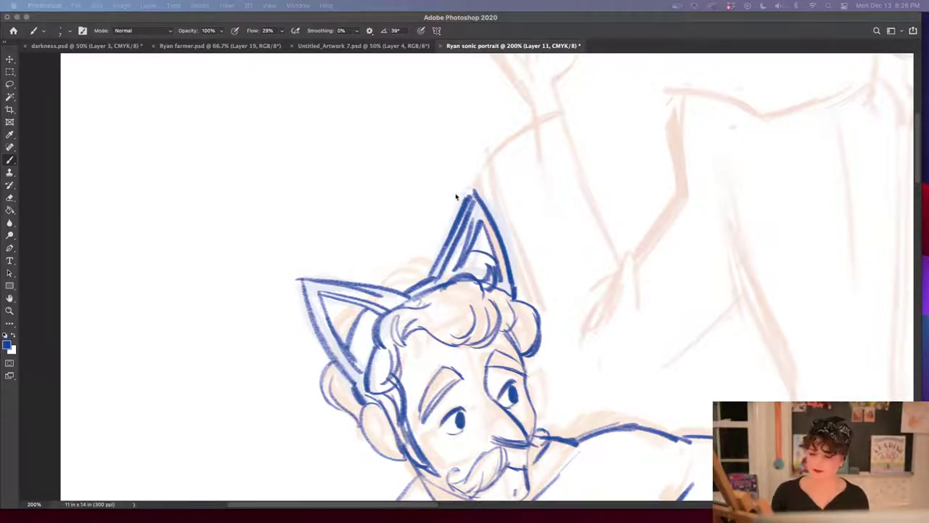
{"action": "key", "text": "shift+Tab"}
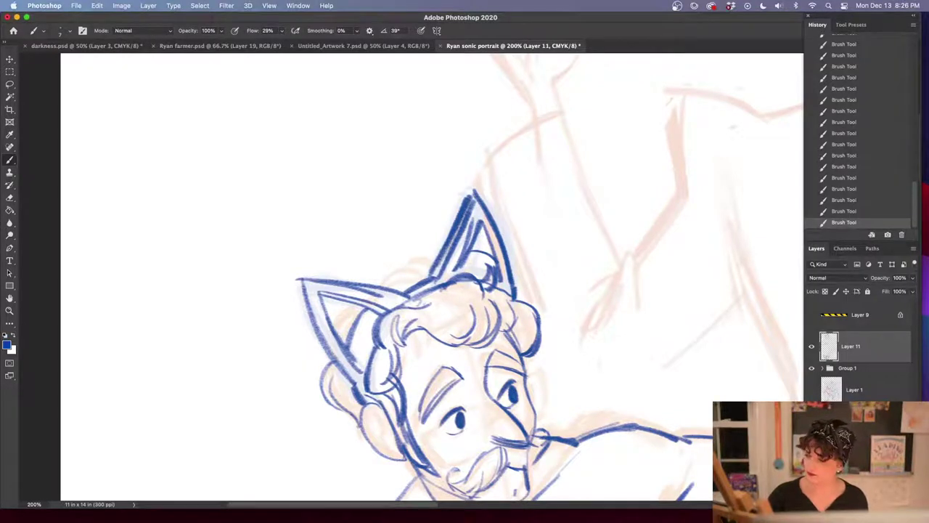
{"action": "mouse_move", "coordinate": [476, 206]}
{"action": "left_mouse_down"}
{"action": "mouse_move", "coordinate": [434, 276]}
{"action": "mouse_move", "coordinate": [512, 282]}
{"action": "mouse_move", "coordinate": [514, 294]}
{"action": "left_mouse_up"}
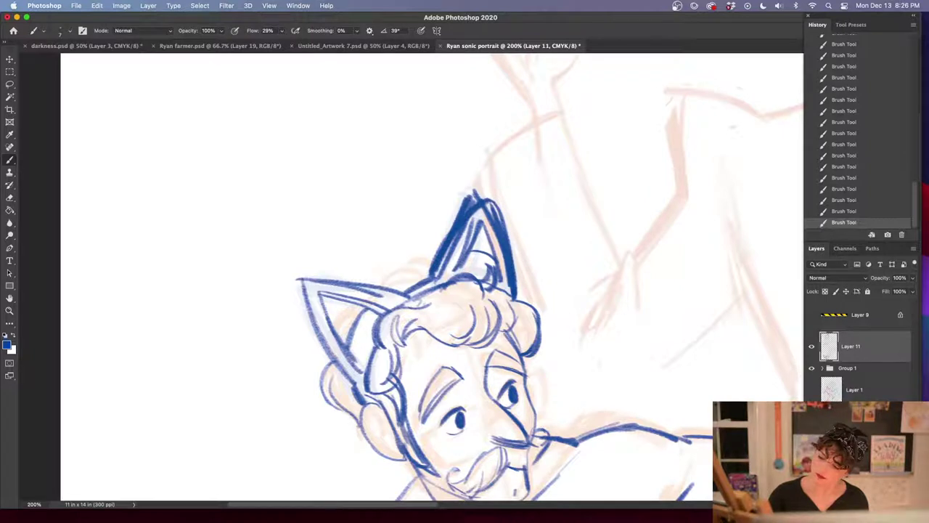
Shorten the far costume ear by erasing its tip, and redraw its edge to a lower point
{"action": "key", "text": "e"}
{"action": "mouse_move", "coordinate": [472, 183]}
{"action": "left_mouse_down"}
{"action": "mouse_move", "coordinate": [457, 199]}
{"action": "mouse_move", "coordinate": [471, 190]}
{"action": "left_mouse_up"}
{"action": "left_click_drag", "start_coordinate": [642, 406], "coordinate": [647, 294]}
{"action": "mouse_move", "coordinate": [470, 98]}
{"action": "left_mouse_down"}
{"action": "mouse_move", "coordinate": [413, 155]}
{"action": "mouse_move", "coordinate": [501, 84]}
{"action": "left_mouse_up"}
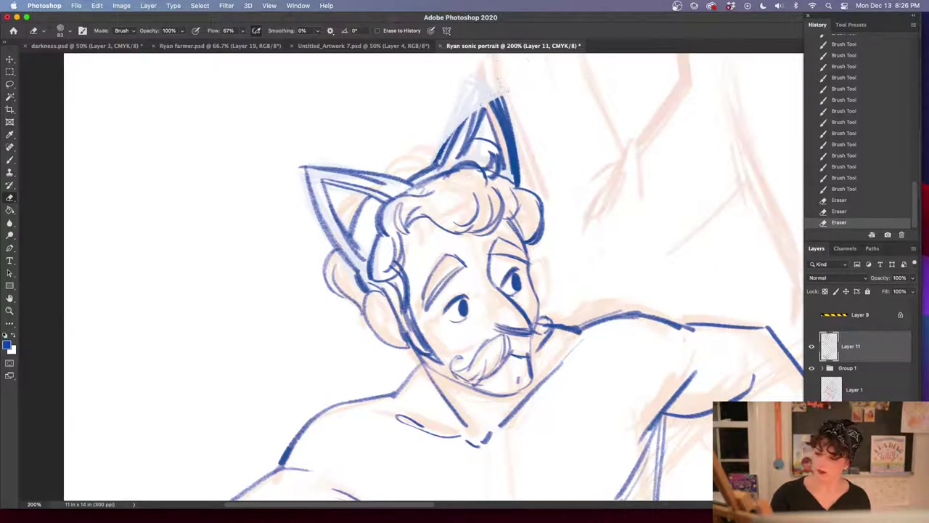
{"action": "key", "text": "b"}
{"action": "left_click_drag", "start_coordinate": [435, 155], "coordinate": [495, 96]}
{"action": "left_click_drag", "start_coordinate": [464, 124], "coordinate": [498, 102]}
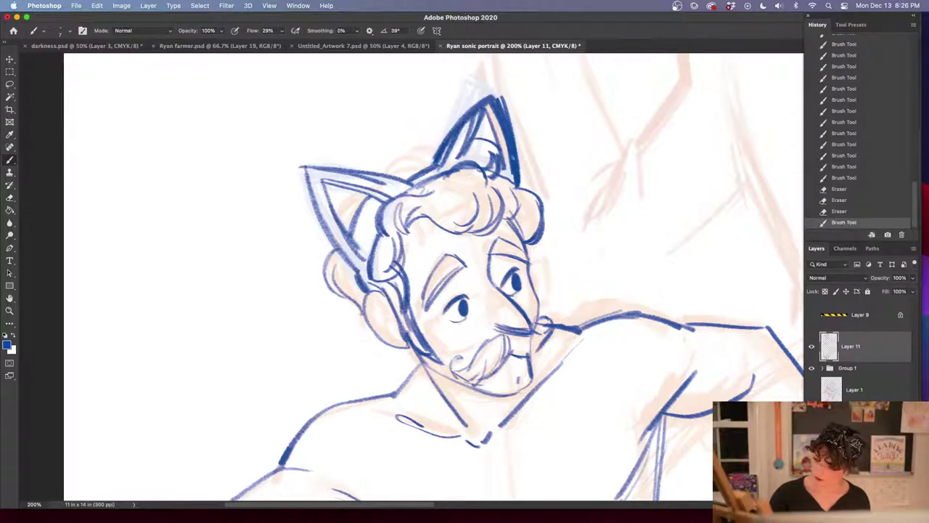
Ink small rounded hair curls rising behind the head between the two costume ears
{"action": "left_click_drag", "start_coordinate": [654, 272], "coordinate": [645, 294]}
{"action": "scroll", "coordinate": [645, 293], "scroll_direction": "down", "scroll_amount": 3}
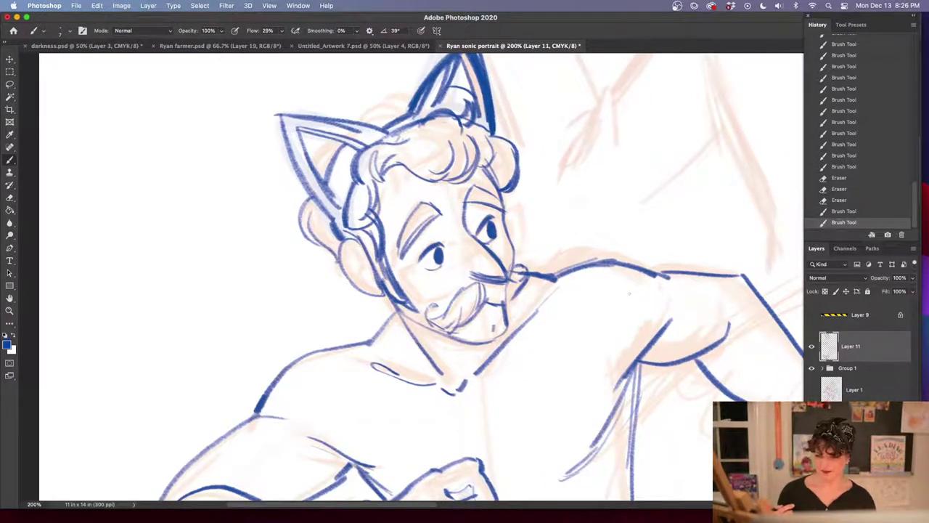
{"action": "left_click_drag", "start_coordinate": [360, 119], "coordinate": [385, 104]}
{"action": "mouse_move", "coordinate": [380, 104]}
{"action": "left_mouse_down"}
{"action": "mouse_move", "coordinate": [402, 110]}
{"action": "mouse_move", "coordinate": [397, 104]}
{"action": "left_mouse_up"}
{"action": "left_click_drag", "start_coordinate": [388, 99], "coordinate": [413, 100]}
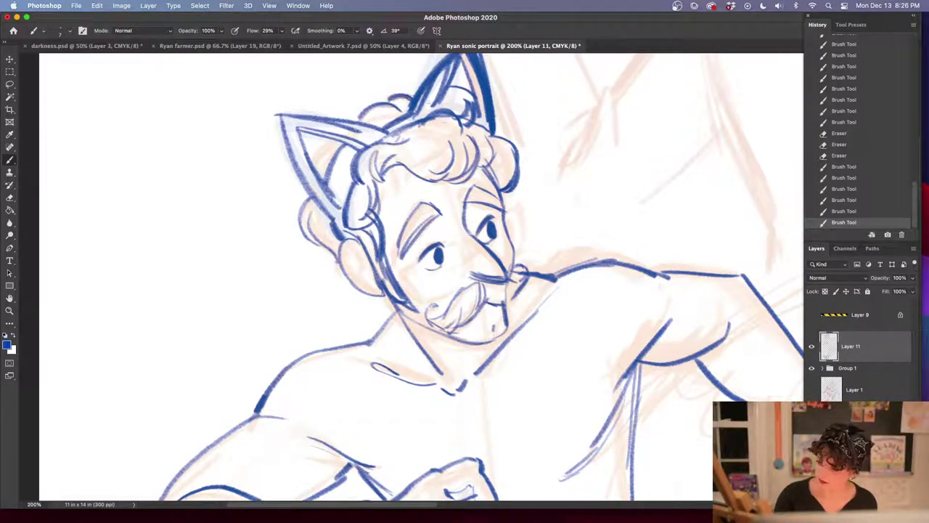
Erase and redraw the curls between the costume ears, and reinforce the edge of the tuft behind the near ear
{"action": "scroll", "coordinate": [662, 315], "scroll_direction": "up", "scroll_amount": 3}
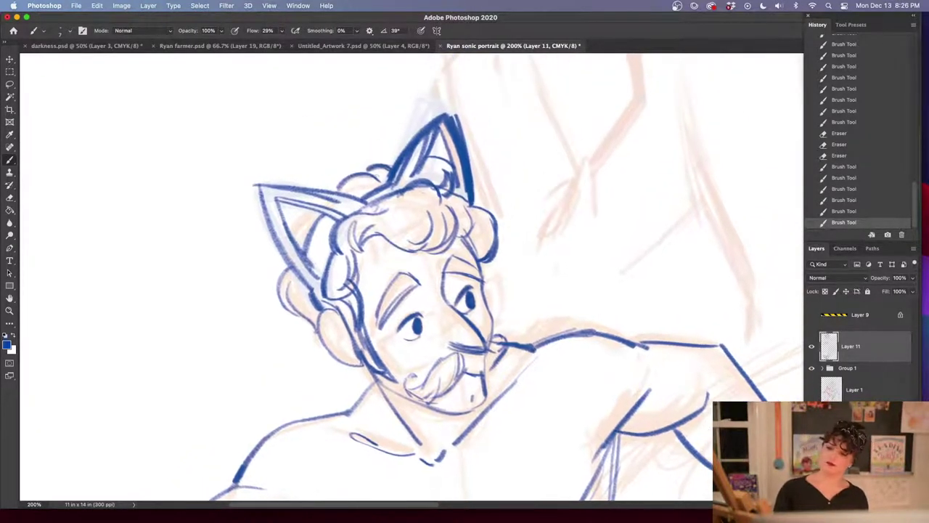
{"action": "key", "text": "e"}
{"action": "mouse_move", "coordinate": [368, 170]}
{"action": "left_mouse_down"}
{"action": "mouse_move", "coordinate": [392, 167]}
{"action": "mouse_move", "coordinate": [397, 177]}
{"action": "mouse_move", "coordinate": [339, 191]}
{"action": "left_mouse_up"}
{"action": "key", "text": "b"}
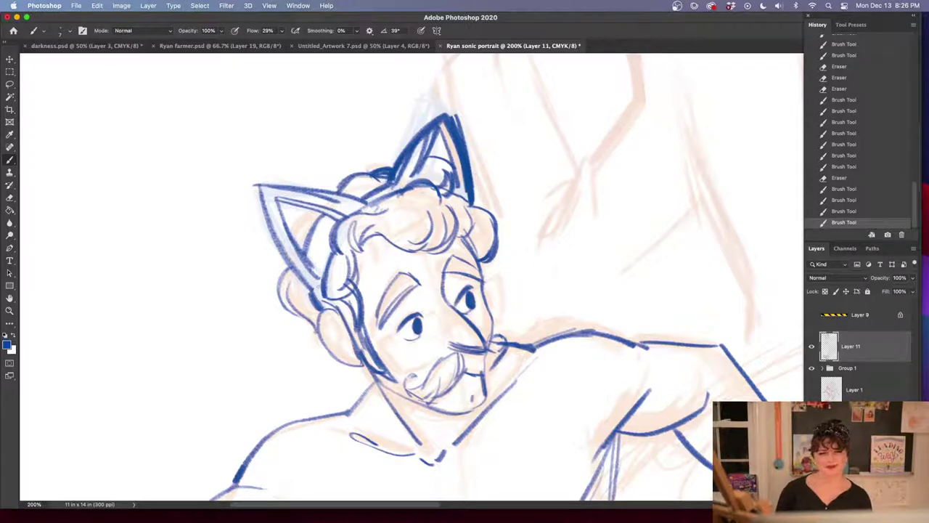
{"action": "left_click_drag", "start_coordinate": [289, 266], "coordinate": [279, 290]}
Review the whole inked figure and examine the Sonic costume reference photo IMG_6252 in Preview
{"action": "mouse_move", "coordinate": [664, 497]}
{"action": "left_mouse_down"}
{"action": "mouse_move", "coordinate": [640, 465]}
{"action": "mouse_move", "coordinate": [607, 289]}
{"action": "left_mouse_up"}
{"action": "key", "text": "super+minus"}
{"action": "key", "text": "super+minus"}
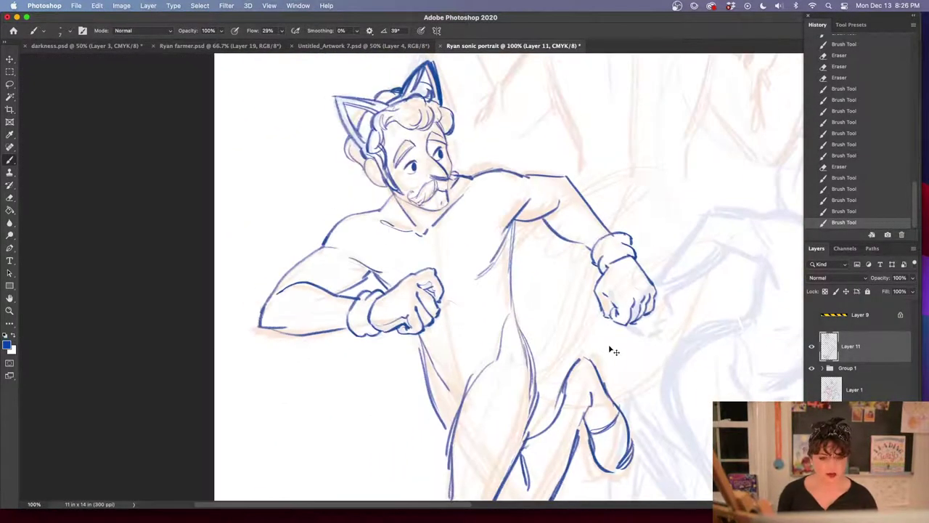
{"action": "key", "text": "super+minus"}
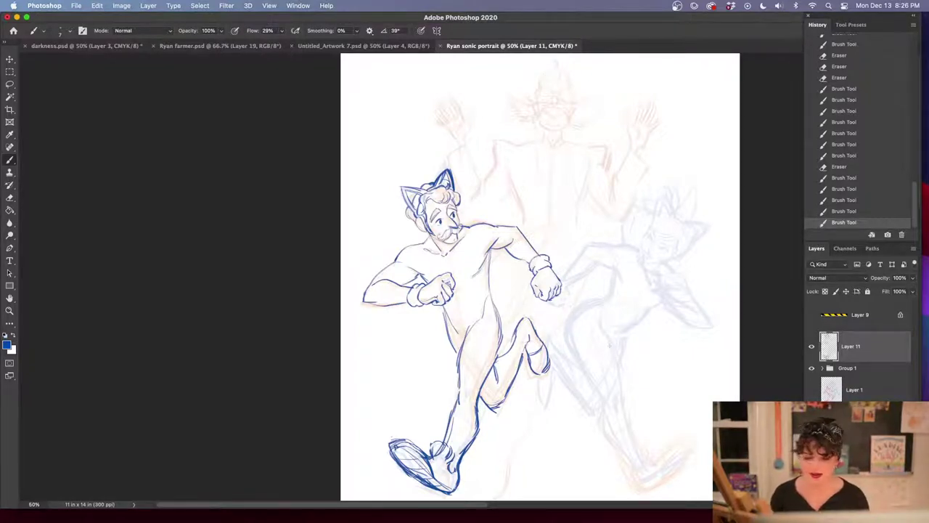
{"action": "key", "text": "shift+Tab"}
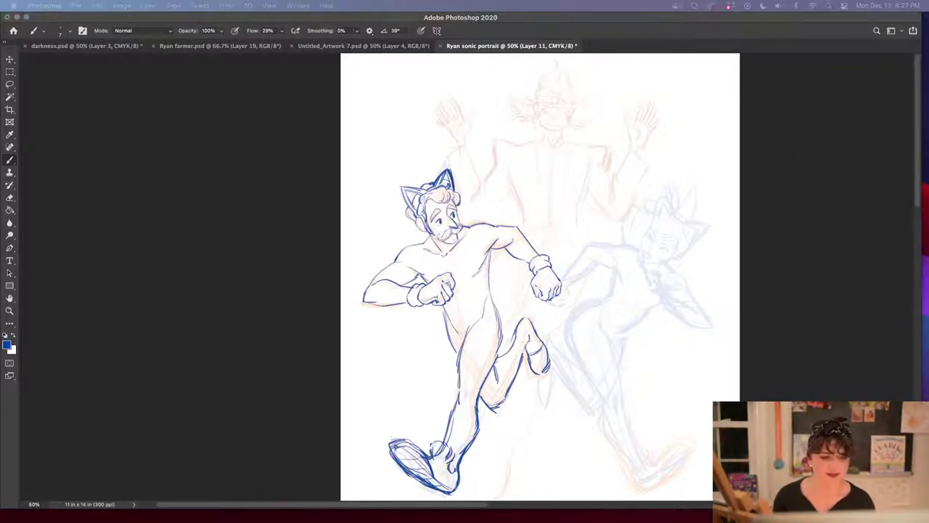
{"action": "left_click_drag", "start_coordinate": [2, 15], "coordinate": [333, 16]}
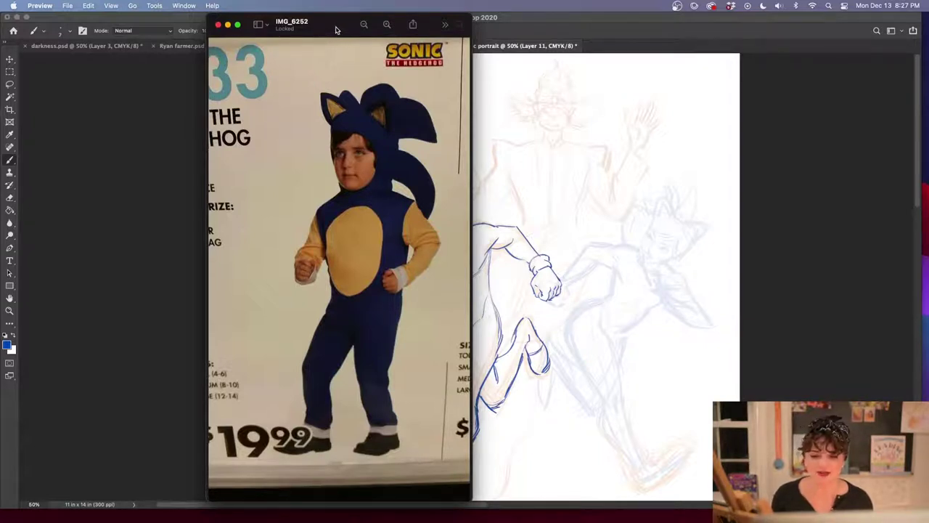
{"action": "left_click_drag", "start_coordinate": [336, 30], "coordinate": [0, 30]}
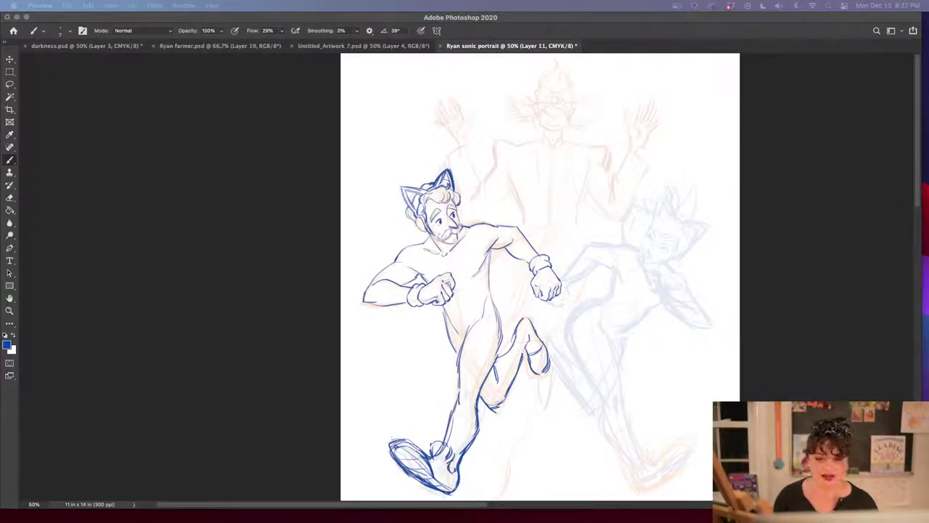
Return to the portrait in Photoshop and add a new layer above Layer 11 for the second running figure
{"action": "left_click", "coordinate": [765, 301]}
{"action": "key", "text": "super+equal"}
{"action": "key", "text": "super+equal"}
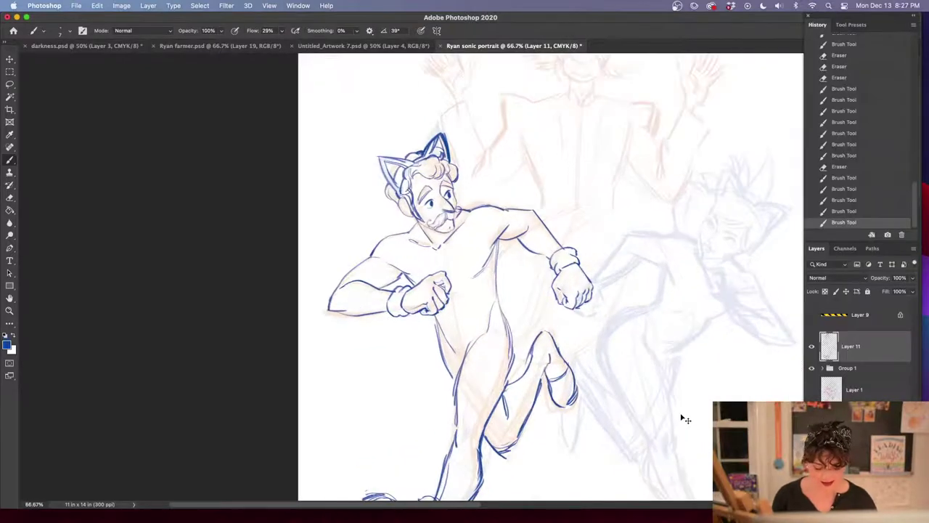
{"action": "left_click_drag", "start_coordinate": [677, 364], "coordinate": [491, 355]}
{"action": "scroll", "coordinate": [490, 354], "scroll_direction": "right", "scroll_amount": 3}
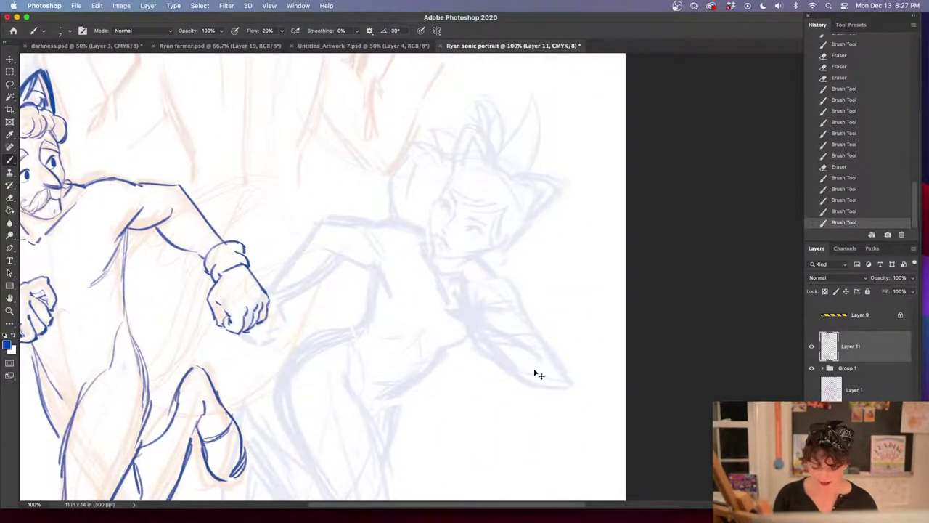
{"action": "key", "text": "super+equal"}
{"action": "left_click", "coordinate": [889, 501]}
Ink the second figure's face contour from the hairline past the brow and down the cheek to the chin
{"action": "left_click_drag", "start_coordinate": [587, 278], "coordinate": [531, 374]}
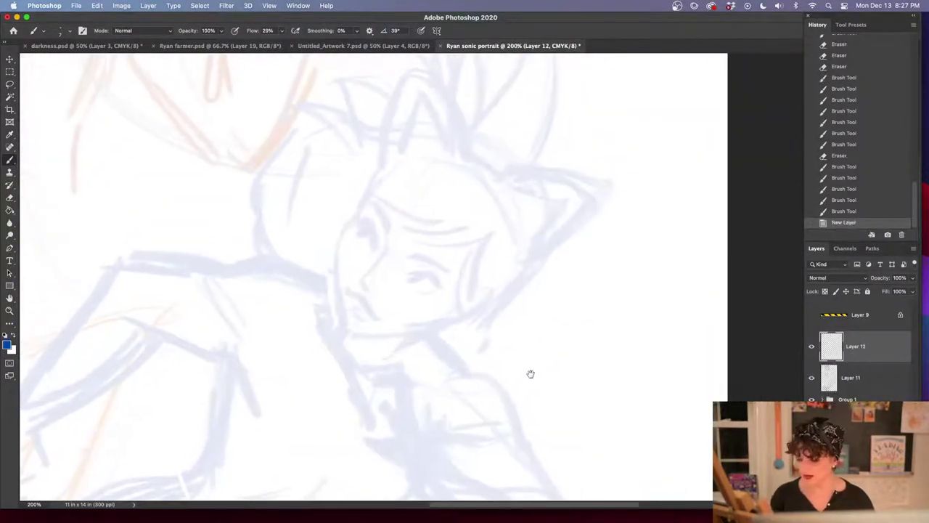
{"action": "scroll", "coordinate": [407, 299], "scroll_direction": "up", "scroll_amount": 3}
{"action": "scroll", "coordinate": [407, 298], "scroll_direction": "right", "scroll_amount": 1}
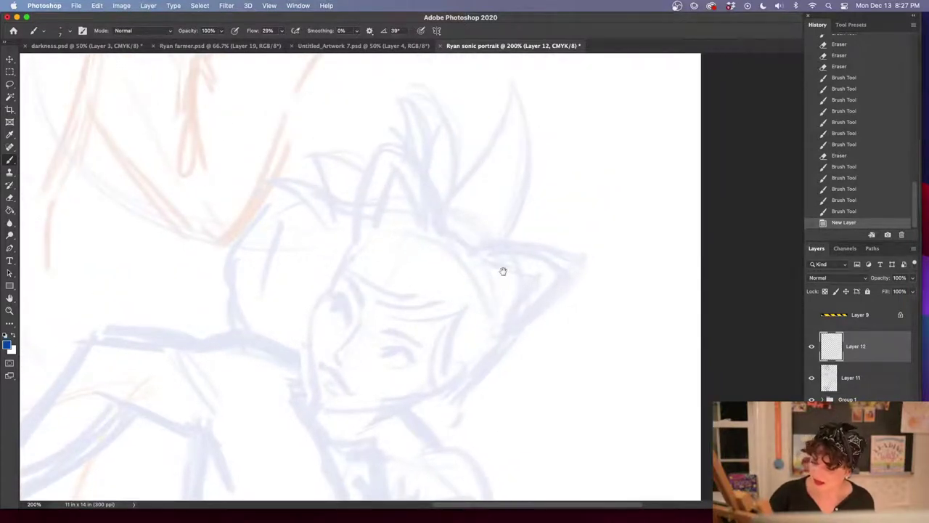
{"action": "left_click_drag", "start_coordinate": [503, 271], "coordinate": [552, 177]}
{"action": "key", "text": "super+equal"}
{"action": "left_click_drag", "start_coordinate": [494, 348], "coordinate": [558, 257]}
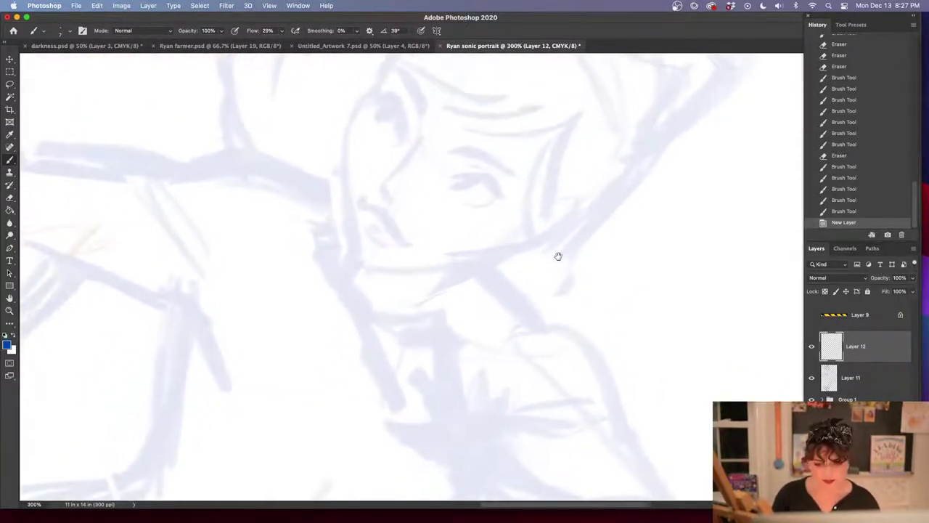
{"action": "scroll", "coordinate": [558, 256], "scroll_direction": "down", "scroll_amount": 2}
{"action": "scroll", "coordinate": [558, 256], "scroll_direction": "left", "scroll_amount": 2}
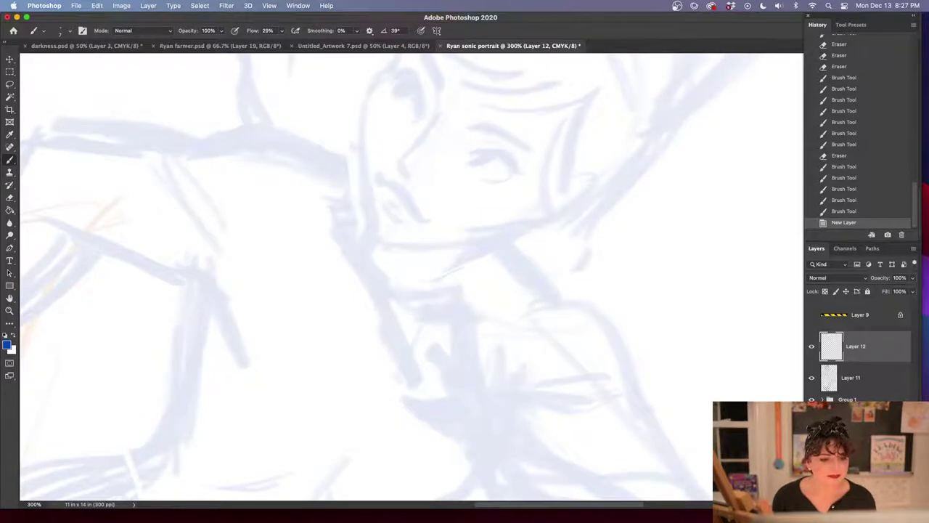
{"action": "key", "text": "shift+Tab"}
{"action": "key", "text": "shift+Tab"}
{"action": "scroll", "coordinate": [523, 245], "scroll_direction": "up", "scroll_amount": 3}
{"action": "scroll", "coordinate": [523, 244], "scroll_direction": "left", "scroll_amount": 1}
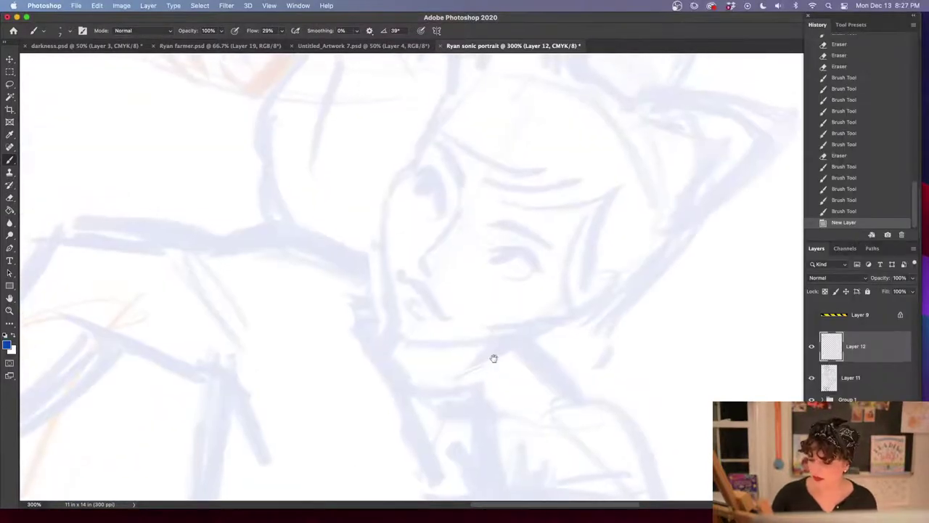
{"action": "mouse_move", "coordinate": [458, 85]}
{"action": "left_mouse_down"}
{"action": "mouse_move", "coordinate": [381, 212]}
{"action": "mouse_move", "coordinate": [390, 315]}
{"action": "left_mouse_up"}
{"action": "left_click_drag", "start_coordinate": [379, 233], "coordinate": [389, 333]}
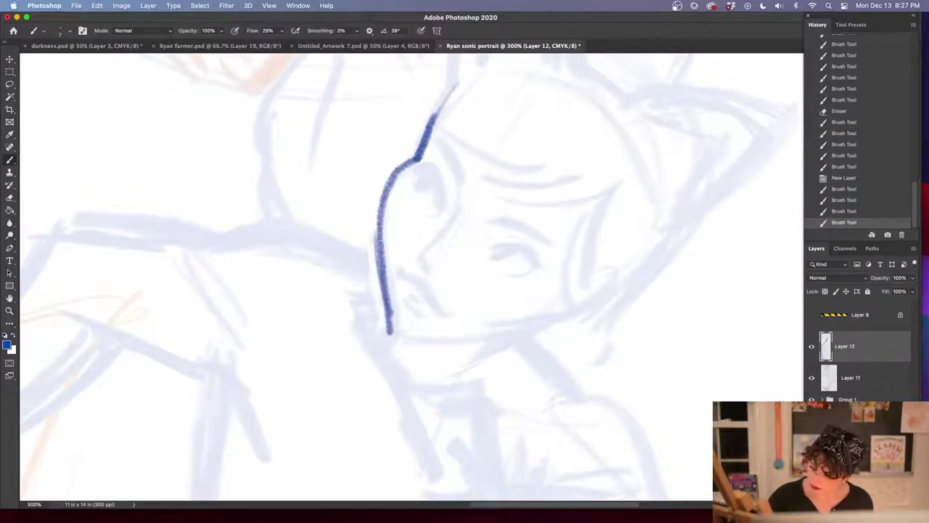
Revert the second figure's face contour to its first stroke at the hairline
{"action": "left_click_drag", "start_coordinate": [543, 347], "coordinate": [577, 290]}
{"action": "left_click", "coordinate": [871, 209]}
{"action": "left_click", "coordinate": [872, 188]}
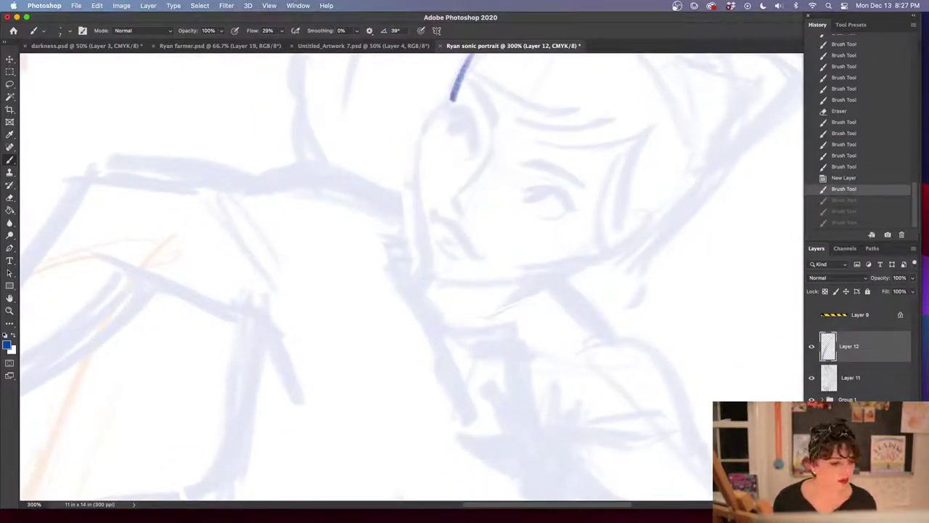
{"action": "key", "text": "shift+Tab"}
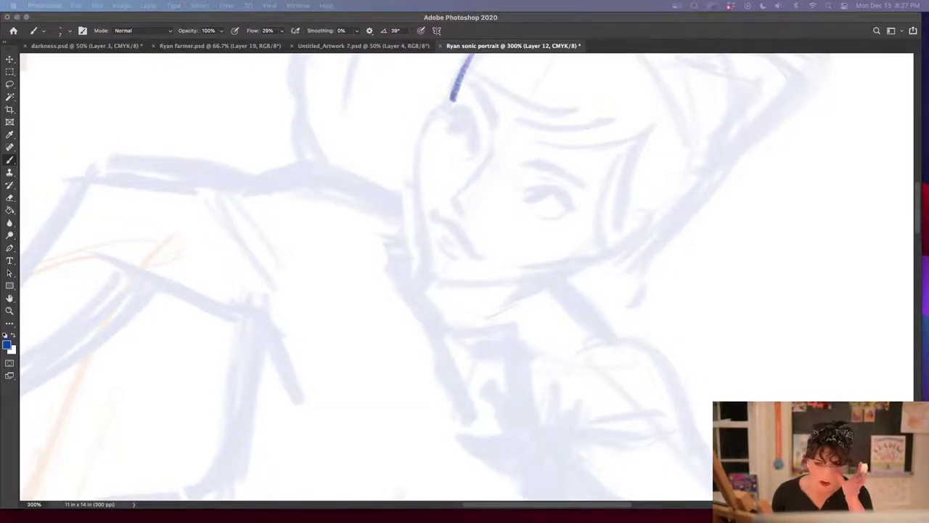
Ink the second figure's face contour from the hairline down the cheek and around the chin to the far end of the jaw
{"action": "key", "text": "shift+Tab"}
{"action": "scroll", "coordinate": [503, 237], "scroll_direction": "up", "scroll_amount": 3}
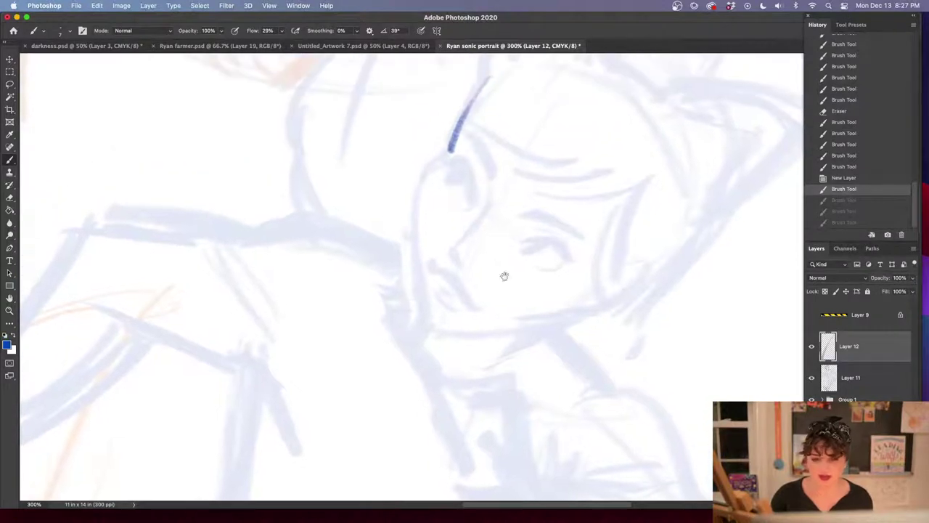
{"action": "mouse_move", "coordinate": [478, 95]}
{"action": "left_mouse_down"}
{"action": "mouse_move", "coordinate": [439, 163]}
{"action": "mouse_move", "coordinate": [421, 175]}
{"action": "mouse_move", "coordinate": [414, 283]}
{"action": "left_mouse_up"}
{"action": "mouse_move", "coordinate": [412, 239]}
{"action": "left_mouse_down"}
{"action": "mouse_move", "coordinate": [413, 323]}
{"action": "mouse_move", "coordinate": [444, 350]}
{"action": "mouse_move", "coordinate": [555, 338]}
{"action": "mouse_move", "coordinate": [606, 292]}
{"action": "left_mouse_up"}
{"action": "left_click_drag", "start_coordinate": [479, 347], "coordinate": [553, 337]}
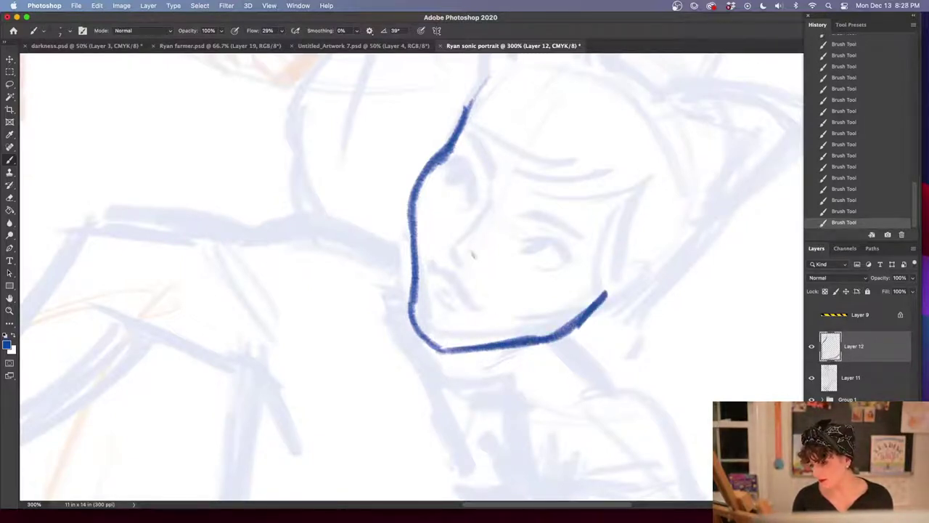
Thicken and smooth the second figure's cheek and jaw contour with extra brush strokes
{"action": "mouse_move", "coordinate": [414, 207]}
{"action": "left_mouse_down"}
{"action": "mouse_move", "coordinate": [412, 310]}
{"action": "mouse_move", "coordinate": [430, 338]}
{"action": "left_mouse_up"}
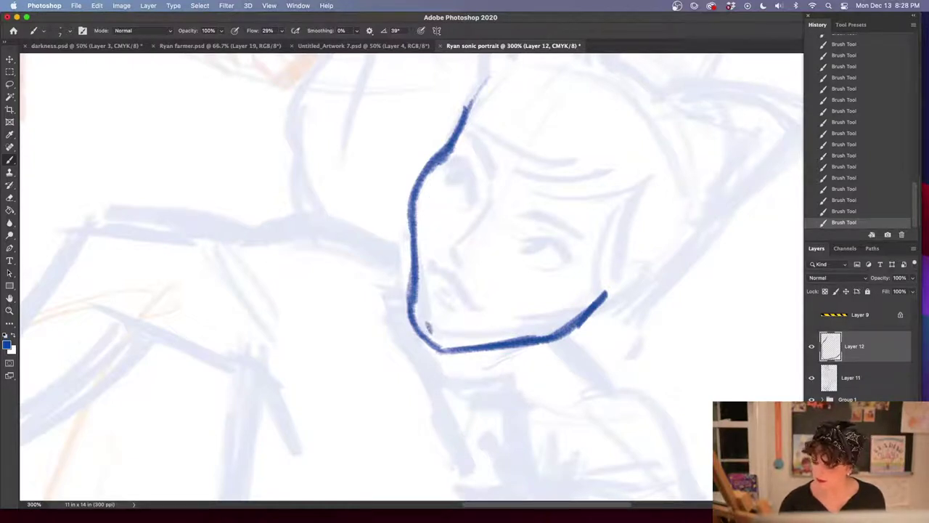
{"action": "left_click", "coordinate": [864, 201]}
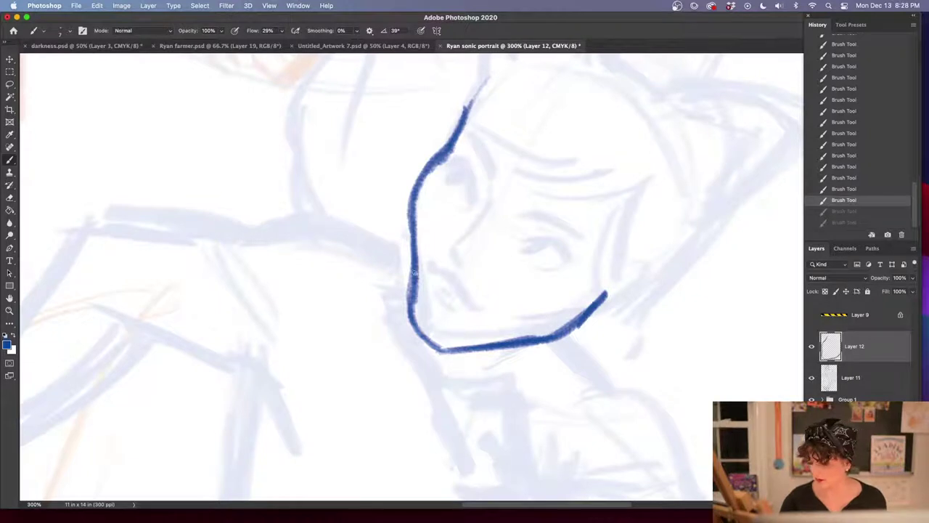
{"action": "key", "text": "super+shift+z"}
{"action": "key", "text": "super+shift+z"}
{"action": "mouse_move", "coordinate": [439, 344]}
{"action": "left_mouse_down"}
{"action": "mouse_move", "coordinate": [558, 335]}
{"action": "mouse_move", "coordinate": [614, 288]}
{"action": "left_mouse_up"}
{"action": "left_click_drag", "start_coordinate": [550, 369], "coordinate": [465, 406]}
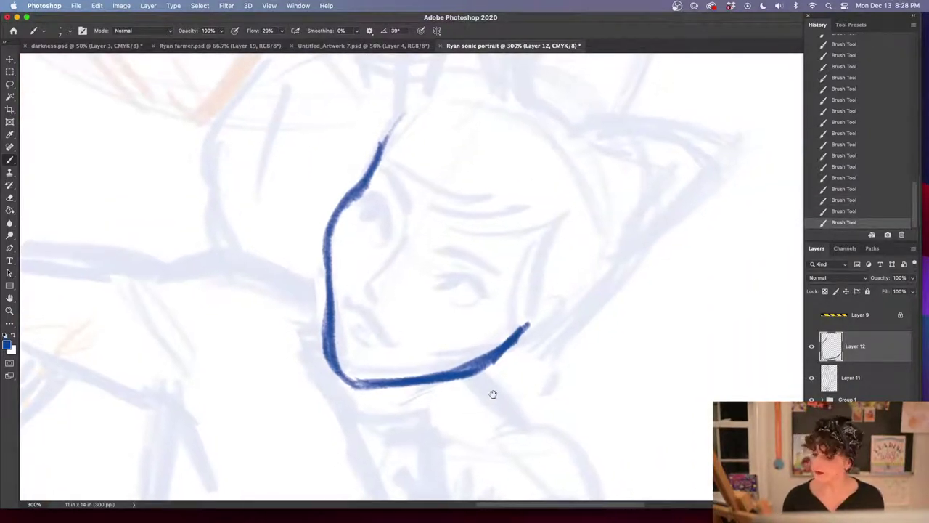
{"action": "left_click_drag", "start_coordinate": [336, 217], "coordinate": [330, 299]}
{"action": "left_click_drag", "start_coordinate": [520, 312], "coordinate": [520, 297]}
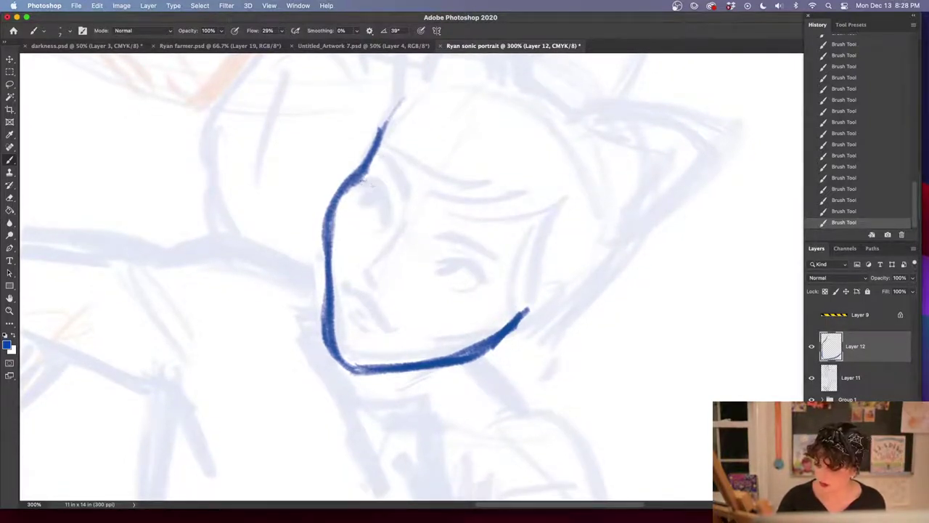
Ink the upper lids of both eyes on the second figure and start the iris of the far eye
{"action": "left_click_drag", "start_coordinate": [363, 177], "coordinate": [387, 220]}
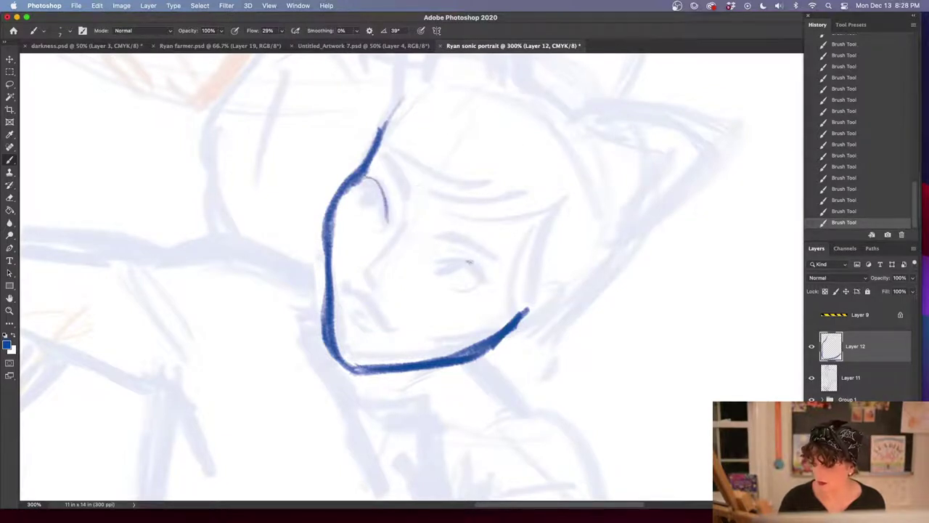
{"action": "mouse_move", "coordinate": [436, 260]}
{"action": "left_mouse_down"}
{"action": "mouse_move", "coordinate": [468, 260]}
{"action": "mouse_move", "coordinate": [456, 259]}
{"action": "mouse_move", "coordinate": [488, 288]}
{"action": "left_mouse_up"}
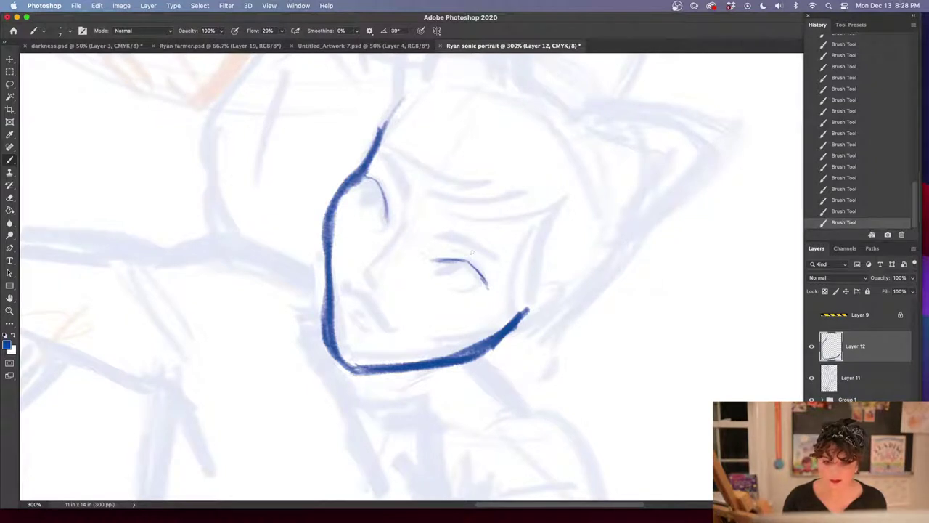
{"action": "key", "text": "shift+Tab"}
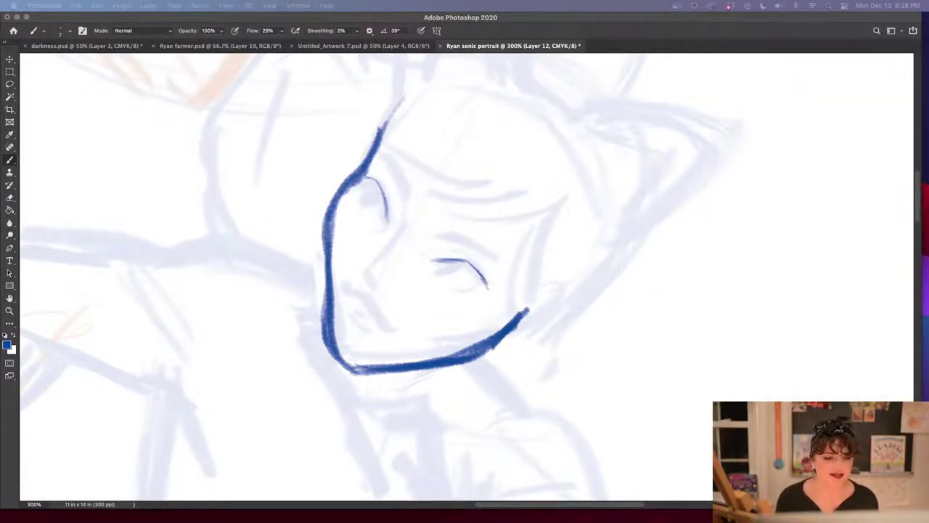
{"action": "key", "text": "shift+Tab"}
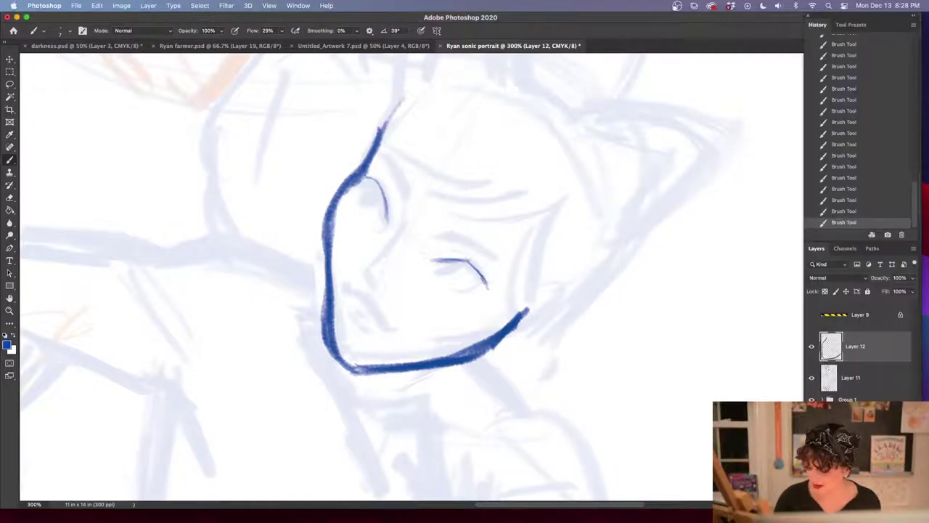
{"action": "left_click_drag", "start_coordinate": [465, 259], "coordinate": [491, 287]}
{"action": "mouse_move", "coordinate": [364, 175]}
{"action": "left_mouse_down"}
{"action": "mouse_move", "coordinate": [382, 193]}
{"action": "mouse_move", "coordinate": [387, 220]}
{"action": "left_mouse_up"}
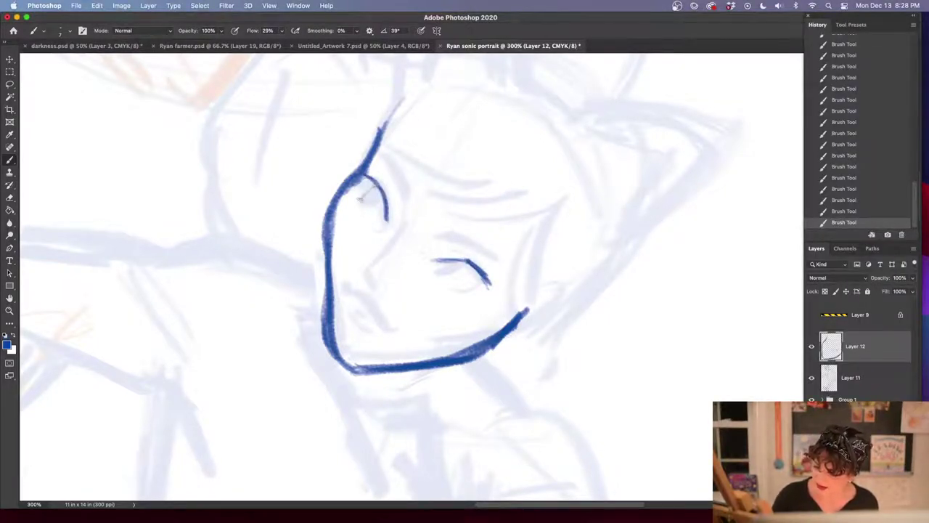
{"action": "left_click_drag", "start_coordinate": [371, 185], "coordinate": [365, 202]}
{"action": "scroll", "coordinate": [599, 290], "scroll_direction": "down", "scroll_amount": 2}
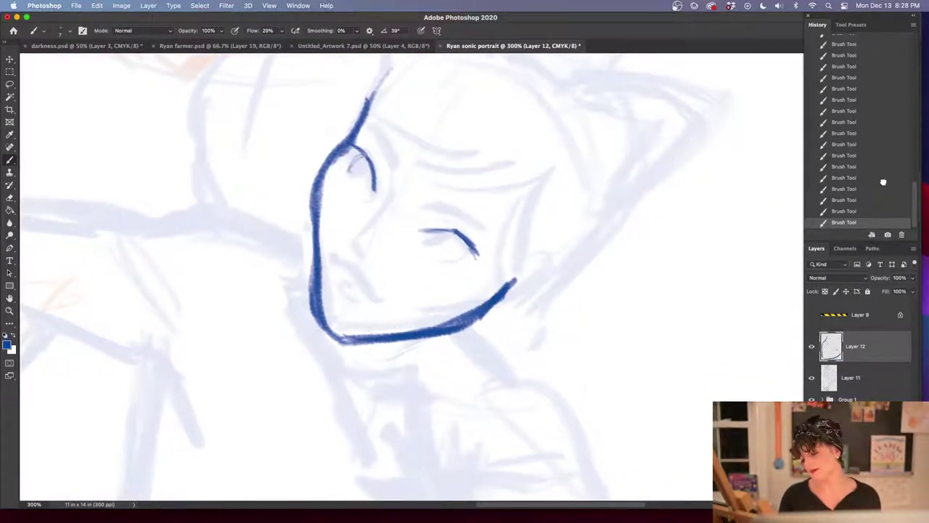
Step back through the eye strokes to the earliest thin upper-lid lines
{"action": "left_click", "coordinate": [884, 178]}
{"action": "left_click", "coordinate": [888, 156]}
{"action": "left_click", "coordinate": [888, 133]}
{"action": "left_click", "coordinate": [876, 111]}
{"action": "left_click", "coordinate": [871, 99]}
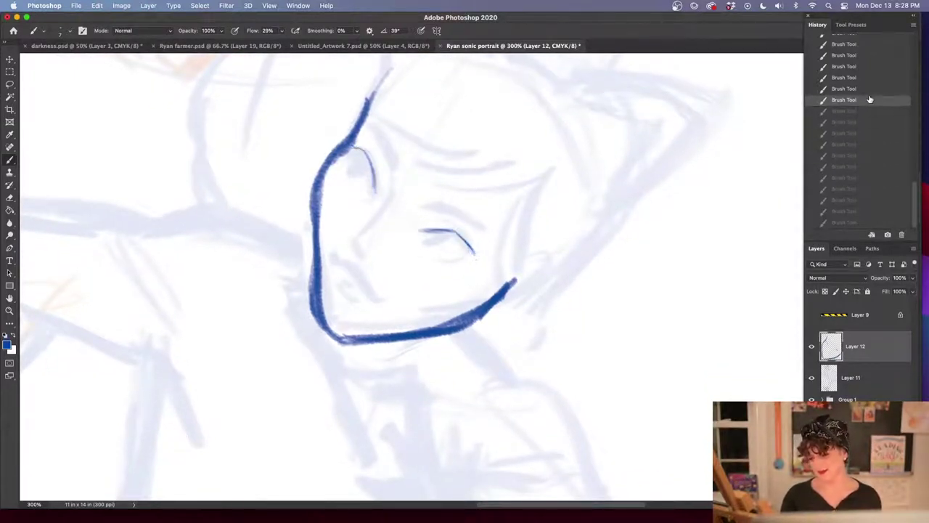
{"action": "left_click", "coordinate": [862, 66]}
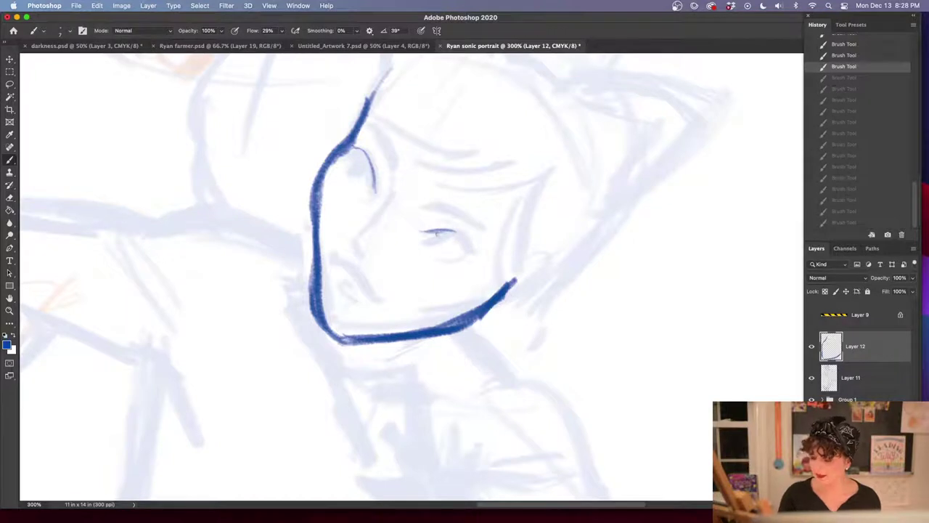
Redraw both upper lids with thicker curves and add the iris edge in the far eye
{"action": "mouse_move", "coordinate": [430, 231]}
{"action": "left_mouse_down"}
{"action": "mouse_move", "coordinate": [463, 237]}
{"action": "mouse_move", "coordinate": [480, 252]}
{"action": "left_mouse_up"}
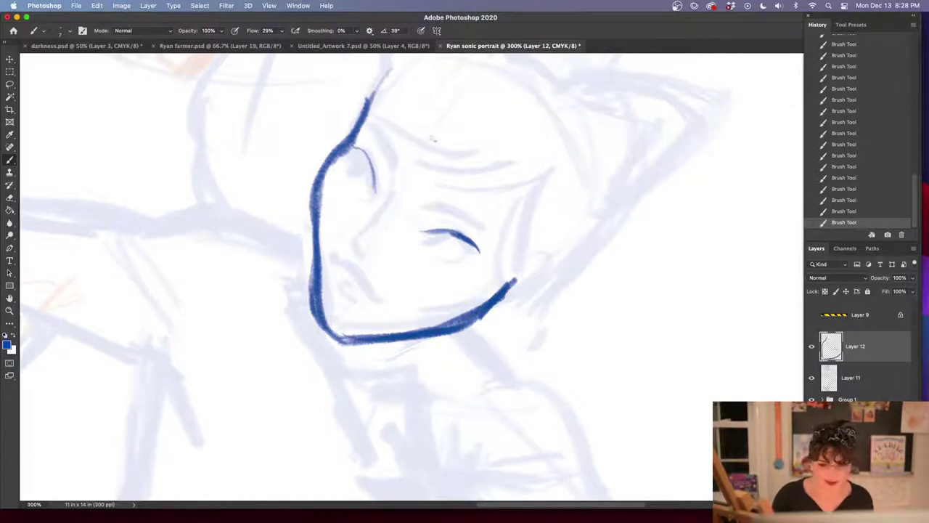
{"action": "mouse_move", "coordinate": [354, 148]}
{"action": "left_mouse_down"}
{"action": "mouse_move", "coordinate": [372, 155]}
{"action": "mouse_move", "coordinate": [377, 191]}
{"action": "left_mouse_up"}
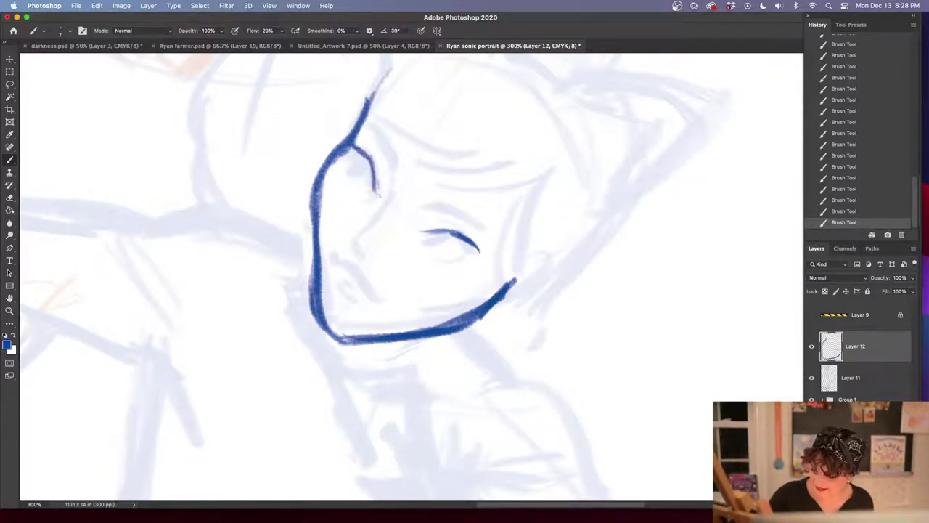
{"action": "mouse_move", "coordinate": [423, 230]}
{"action": "left_mouse_down"}
{"action": "mouse_move", "coordinate": [470, 236]}
{"action": "mouse_move", "coordinate": [485, 252]}
{"action": "left_mouse_up"}
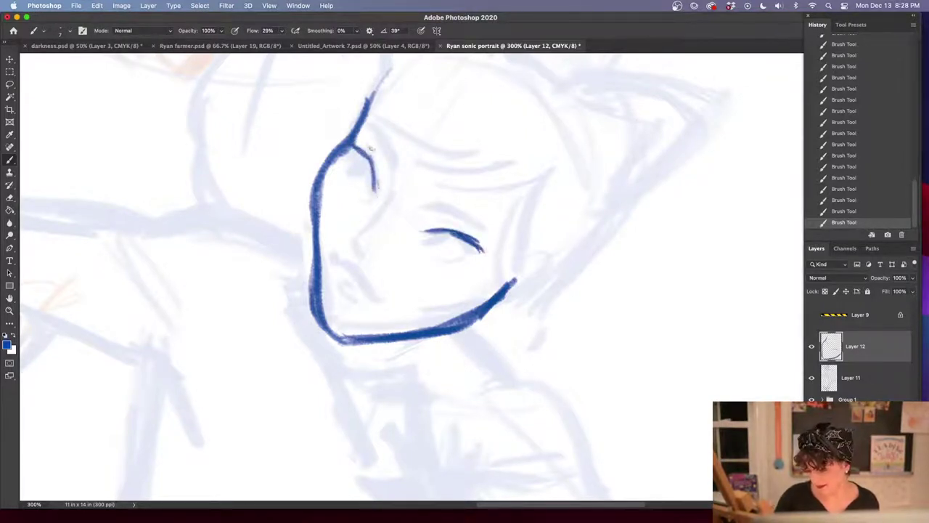
{"action": "mouse_move", "coordinate": [341, 135]}
{"action": "left_mouse_down"}
{"action": "mouse_move", "coordinate": [370, 162]}
{"action": "mouse_move", "coordinate": [375, 193]}
{"action": "left_mouse_up"}
{"action": "left_click_drag", "start_coordinate": [350, 156], "coordinate": [355, 188]}
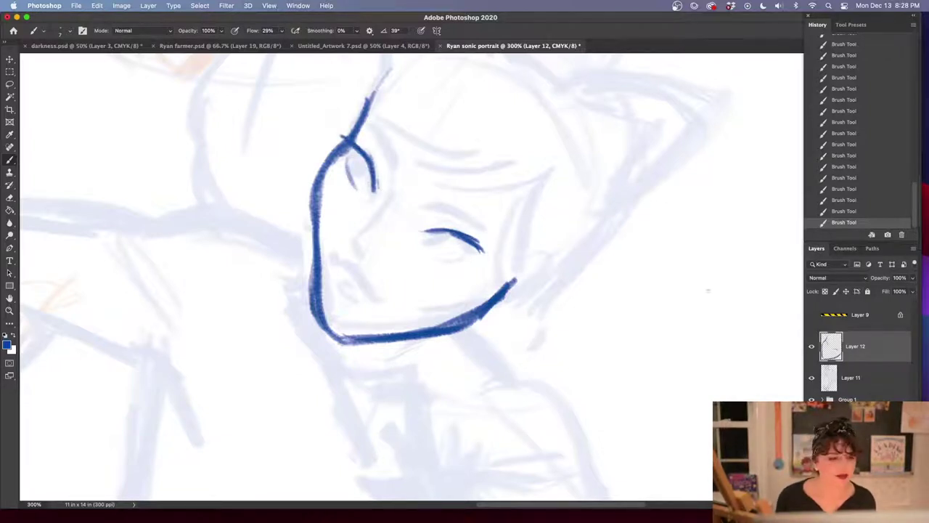
{"action": "key", "text": "shift+Tab"}
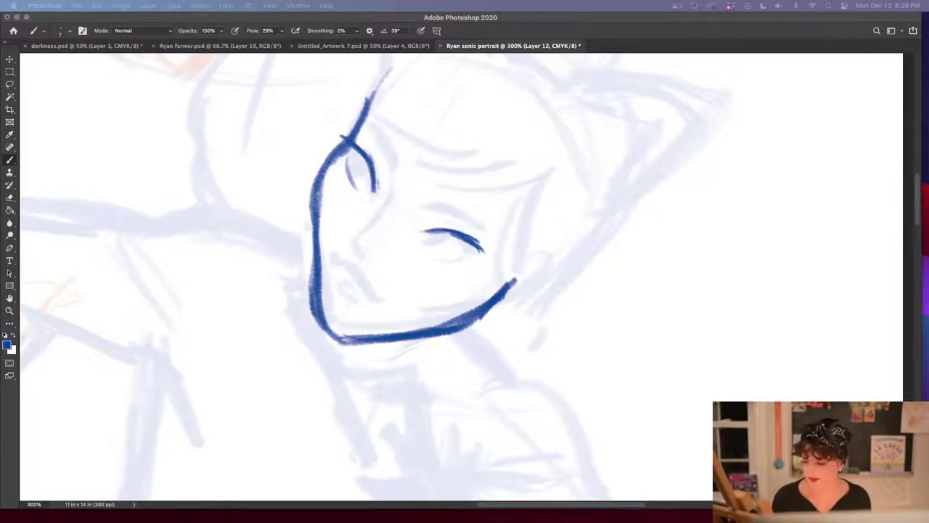
{"action": "key", "text": "Tab"}
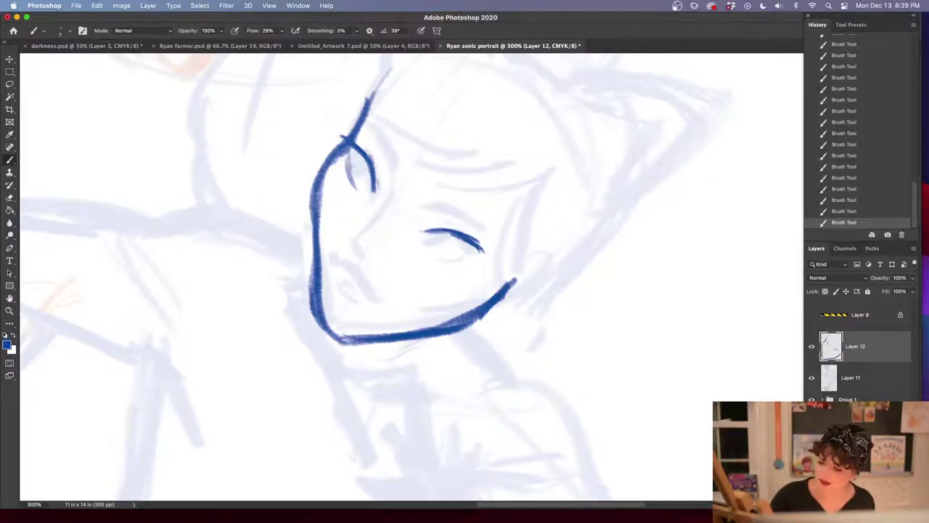
Outline the near eye's lower lid, then try filling the far eye's iris and revert that fill
{"action": "mouse_move", "coordinate": [429, 246]}
{"action": "left_mouse_down"}
{"action": "mouse_move", "coordinate": [467, 259]}
{"action": "mouse_move", "coordinate": [458, 262]}
{"action": "mouse_move", "coordinate": [492, 264]}
{"action": "left_mouse_up"}
{"action": "mouse_move", "coordinate": [456, 233]}
{"action": "left_mouse_down"}
{"action": "mouse_move", "coordinate": [488, 260]}
{"action": "mouse_move", "coordinate": [456, 264]}
{"action": "left_mouse_up"}
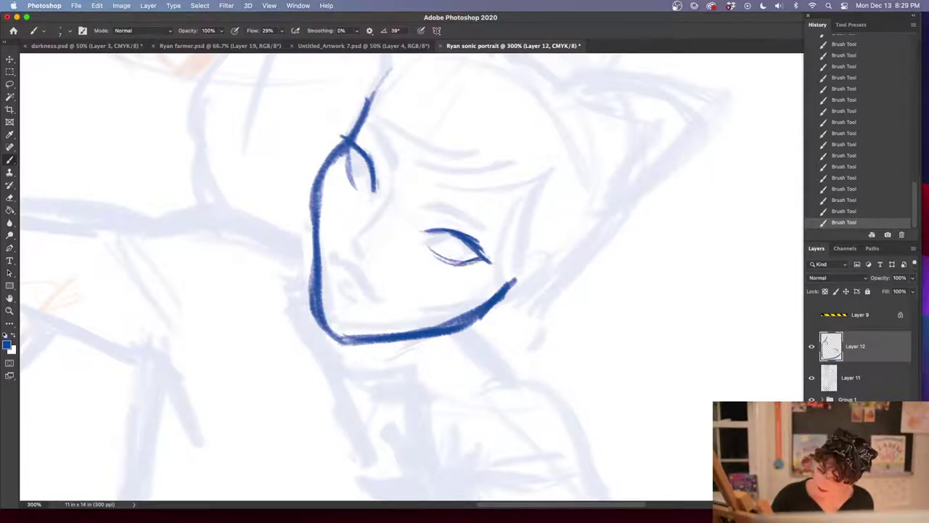
{"action": "left_click_drag", "start_coordinate": [343, 149], "coordinate": [360, 190]}
{"action": "mouse_move", "coordinate": [351, 152]}
{"action": "left_mouse_down"}
{"action": "mouse_move", "coordinate": [349, 167]}
{"action": "mouse_move", "coordinate": [355, 152]}
{"action": "left_mouse_up"}
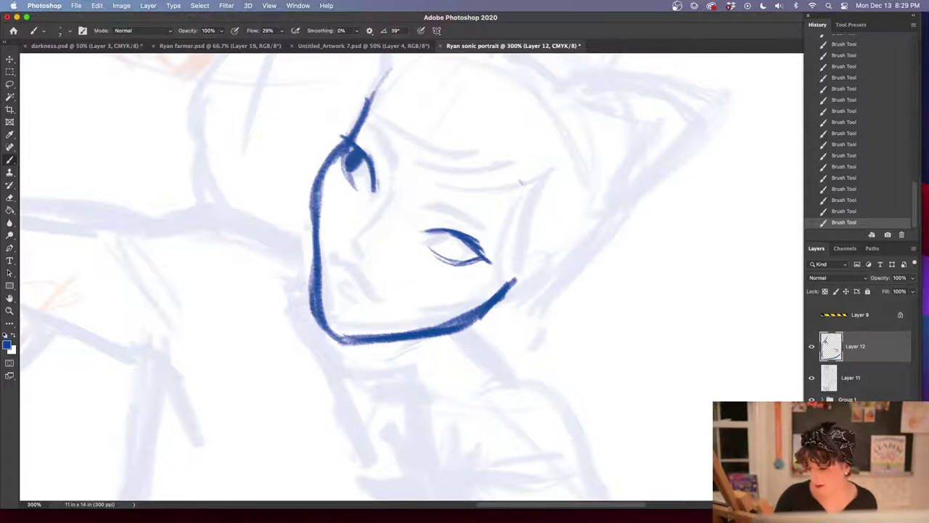
{"action": "left_click", "coordinate": [871, 200]}
{"action": "left_click", "coordinate": [876, 178]}
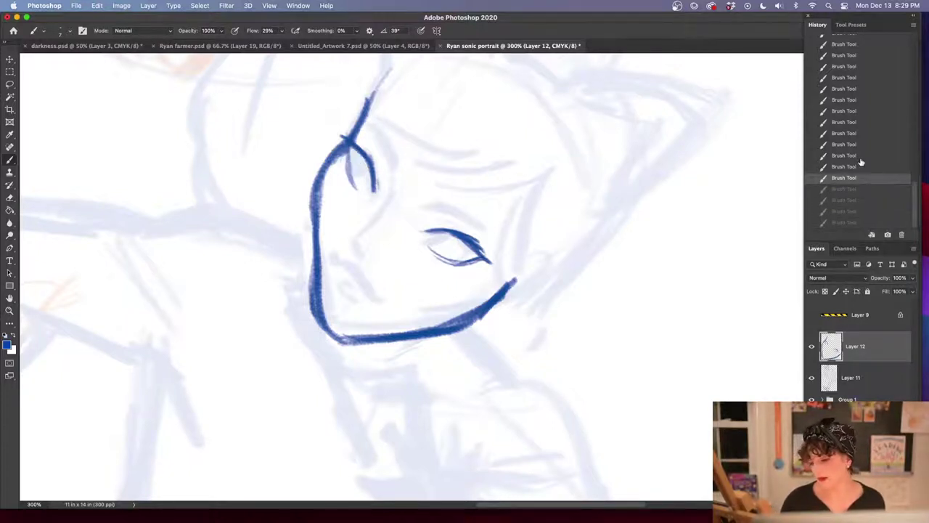
Fill in dark irises beneath the upper lids of both eyes
{"action": "left_click_drag", "start_coordinate": [360, 154], "coordinate": [356, 174]}
{"action": "mouse_move", "coordinate": [437, 235]}
{"action": "left_mouse_down"}
{"action": "mouse_move", "coordinate": [443, 255]}
{"action": "mouse_move", "coordinate": [457, 244]}
{"action": "mouse_move", "coordinate": [429, 247]}
{"action": "left_mouse_up"}
{"action": "mouse_move", "coordinate": [361, 154]}
{"action": "left_mouse_down"}
{"action": "mouse_move", "coordinate": [351, 180]}
{"action": "mouse_move", "coordinate": [363, 169]}
{"action": "left_mouse_up"}
{"action": "left_click_drag", "start_coordinate": [590, 345], "coordinate": [651, 395]}
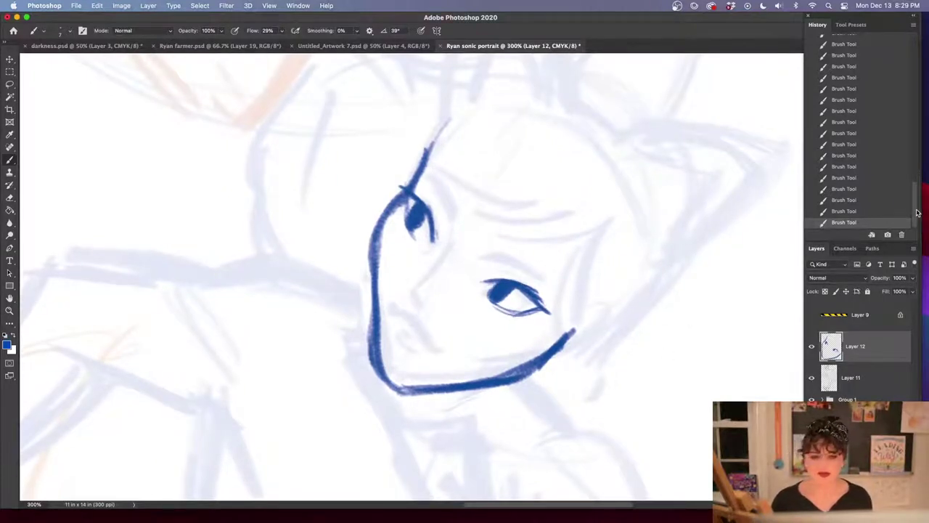
Remove both inked eyes by stepping back through their strokes and erasing the remaining lid lines
{"action": "left_click", "coordinate": [856, 189]}
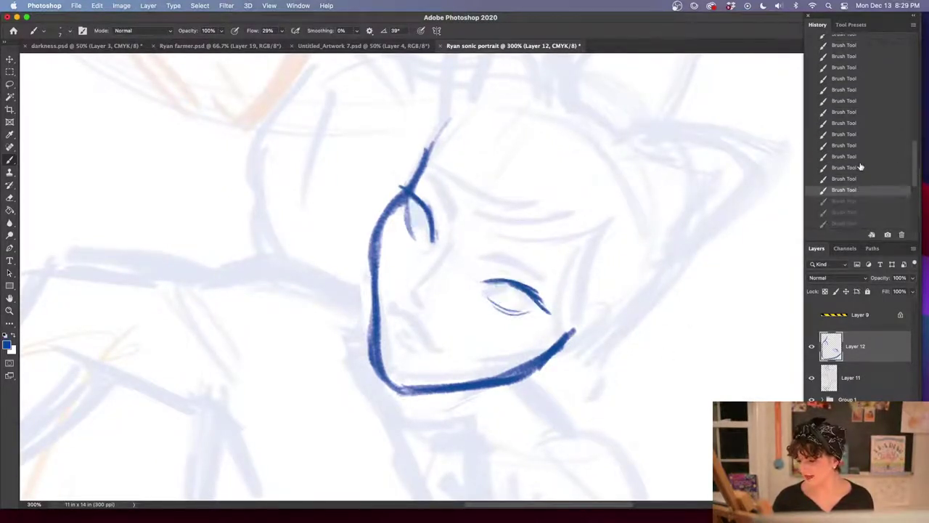
{"action": "left_click", "coordinate": [859, 156]}
{"action": "left_click", "coordinate": [859, 135]}
{"action": "left_click", "coordinate": [857, 112]}
{"action": "left_click", "coordinate": [859, 90]}
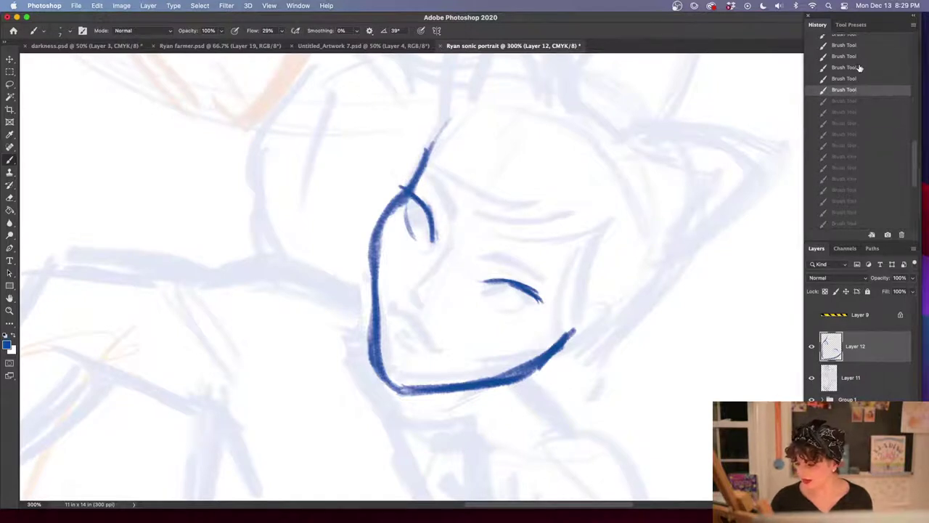
{"action": "left_click", "coordinate": [859, 68]}
{"action": "left_click_drag", "start_coordinate": [873, 135], "coordinate": [862, 53]}
{"action": "key", "text": "e"}
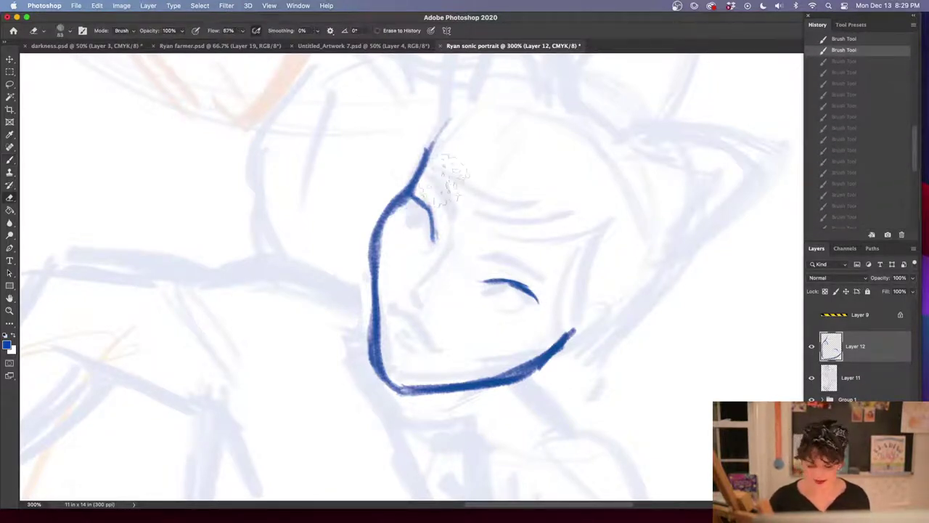
{"action": "mouse_move", "coordinate": [445, 186]}
{"action": "left_mouse_down"}
{"action": "mouse_move", "coordinate": [462, 222]}
{"action": "mouse_move", "coordinate": [512, 292]}
{"action": "mouse_move", "coordinate": [567, 340]}
{"action": "left_mouse_up"}
{"action": "key", "text": "b"}
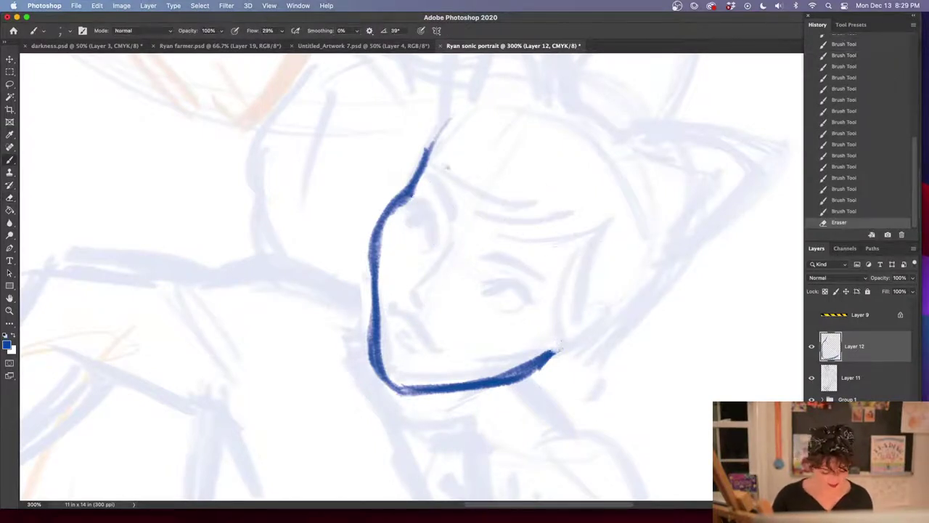
Ink the far eye's upper lid with short strokes curving inward from the face contour
{"action": "left_click_drag", "start_coordinate": [410, 204], "coordinate": [421, 207]}
{"action": "left_click_drag", "start_coordinate": [411, 204], "coordinate": [427, 206]}
{"action": "mouse_move", "coordinate": [412, 200]}
{"action": "left_mouse_down"}
{"action": "mouse_move", "coordinate": [428, 207]}
{"action": "mouse_move", "coordinate": [420, 204]}
{"action": "left_mouse_up"}
{"action": "left_click_drag", "start_coordinate": [412, 198], "coordinate": [428, 206]}
{"action": "mouse_move", "coordinate": [419, 201]}
{"action": "left_mouse_down"}
{"action": "mouse_move", "coordinate": [441, 243]}
{"action": "mouse_move", "coordinate": [441, 222]}
{"action": "left_mouse_up"}
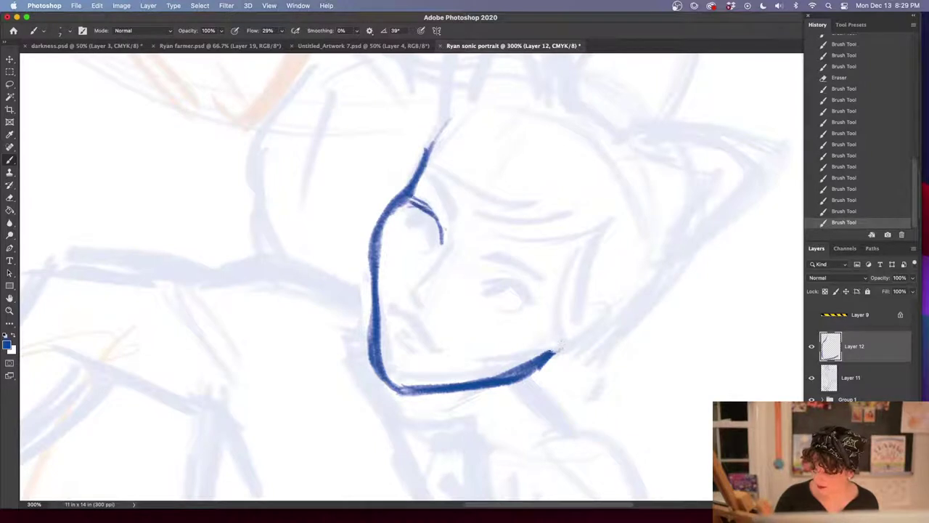
Ink the near eye's upper lid and build up heavy lids and dark irises on both eyes
{"action": "mouse_move", "coordinate": [484, 277]}
{"action": "left_mouse_down"}
{"action": "mouse_move", "coordinate": [513, 280]}
{"action": "mouse_move", "coordinate": [498, 278]}
{"action": "mouse_move", "coordinate": [507, 273]}
{"action": "mouse_move", "coordinate": [539, 301]}
{"action": "left_mouse_up"}
{"action": "left_click_drag", "start_coordinate": [628, 276], "coordinate": [629, 177]}
{"action": "left_click_drag", "start_coordinate": [496, 177], "coordinate": [531, 195]}
{"action": "left_click_drag", "start_coordinate": [498, 168], "coordinate": [543, 205]}
{"action": "mouse_move", "coordinate": [412, 103]}
{"action": "left_mouse_down"}
{"action": "mouse_move", "coordinate": [450, 142]}
{"action": "mouse_move", "coordinate": [425, 129]}
{"action": "mouse_move", "coordinate": [434, 135]}
{"action": "left_mouse_up"}
{"action": "left_click_drag", "start_coordinate": [493, 171], "coordinate": [508, 195]}
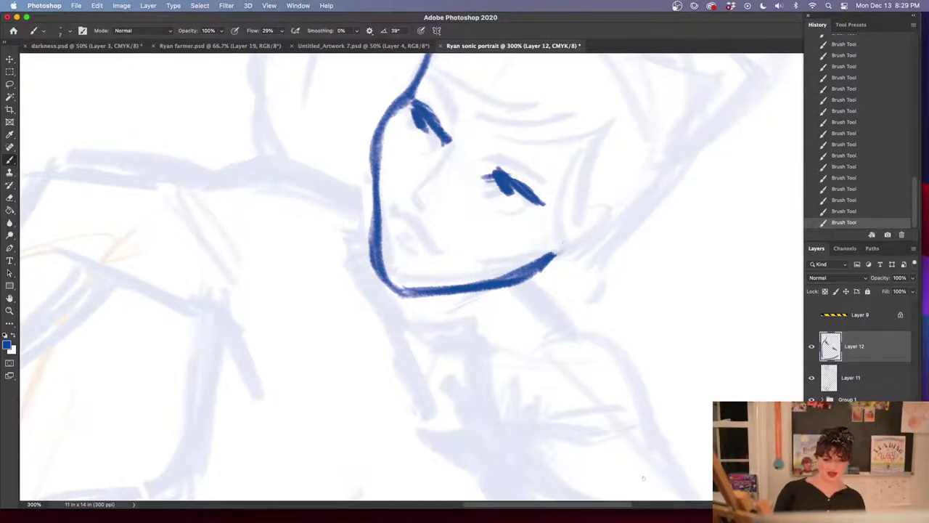
Erase both eyes from the second figure's face and return to the Brush tool
{"action": "left_click_drag", "start_coordinate": [580, 310], "coordinate": [549, 420]}
{"action": "key", "text": "e"}
{"action": "mouse_move", "coordinate": [409, 219]}
{"action": "left_mouse_down"}
{"action": "mouse_move", "coordinate": [395, 229]}
{"action": "mouse_move", "coordinate": [456, 264]}
{"action": "mouse_move", "coordinate": [514, 341]}
{"action": "left_mouse_up"}
{"action": "key", "text": "b"}
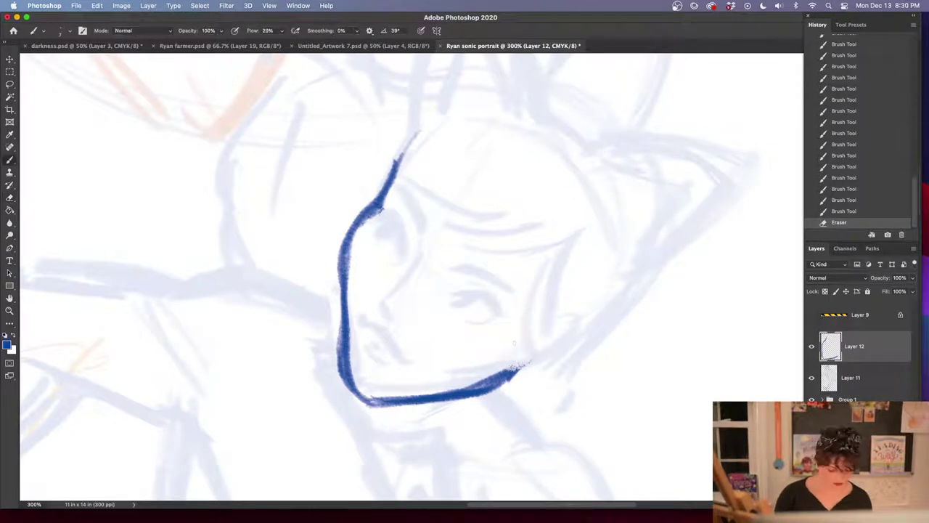
Ink clean curved upper lids for both eyes and thicken the far one
{"action": "mouse_move", "coordinate": [377, 210]}
{"action": "left_mouse_down"}
{"action": "mouse_move", "coordinate": [403, 221]}
{"action": "mouse_move", "coordinate": [411, 251]}
{"action": "left_mouse_up"}
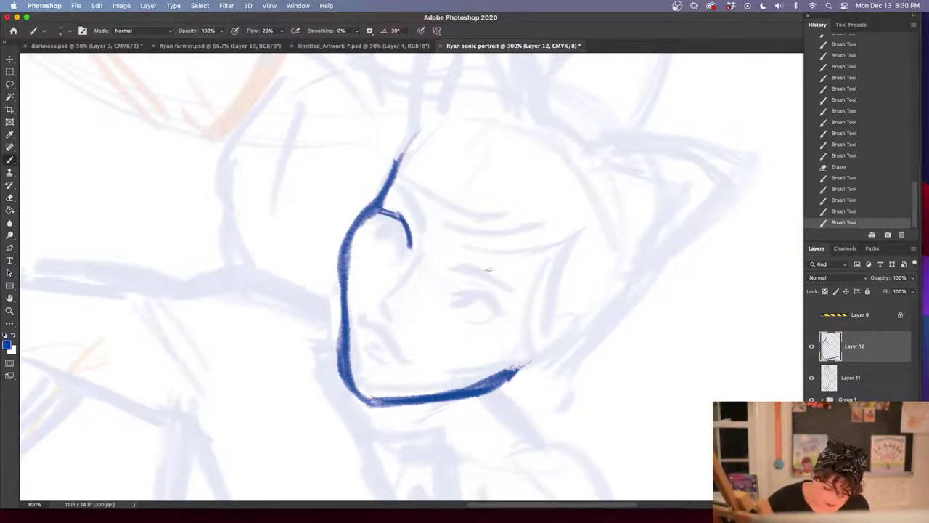
{"action": "mouse_move", "coordinate": [456, 292]}
{"action": "left_mouse_down"}
{"action": "mouse_move", "coordinate": [487, 295]}
{"action": "mouse_move", "coordinate": [506, 319]}
{"action": "left_mouse_up"}
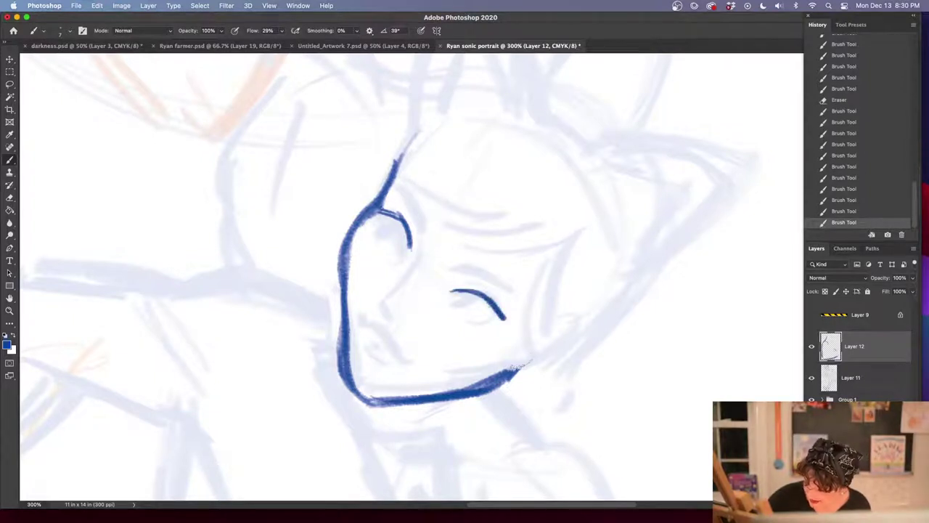
{"action": "mouse_move", "coordinate": [383, 211]}
{"action": "left_mouse_down"}
{"action": "mouse_move", "coordinate": [403, 220]}
{"action": "mouse_move", "coordinate": [412, 250]}
{"action": "left_mouse_up"}
Revert the latest lid strokes so that only the far eye's upper lid is kept
{"action": "scroll", "coordinate": [567, 299], "scroll_direction": "down", "scroll_amount": 3}
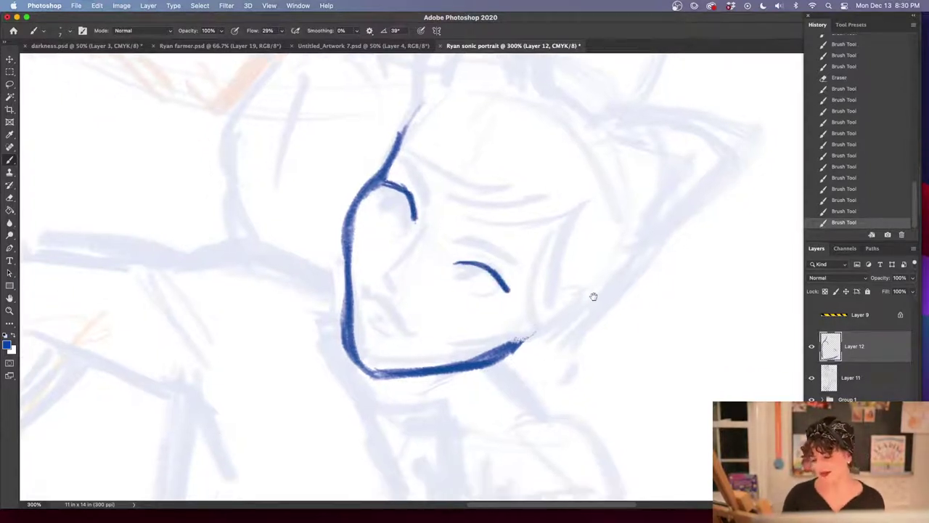
{"action": "left_click", "coordinate": [882, 178]}
{"action": "left_click", "coordinate": [881, 156]}
{"action": "left_click", "coordinate": [887, 143]}
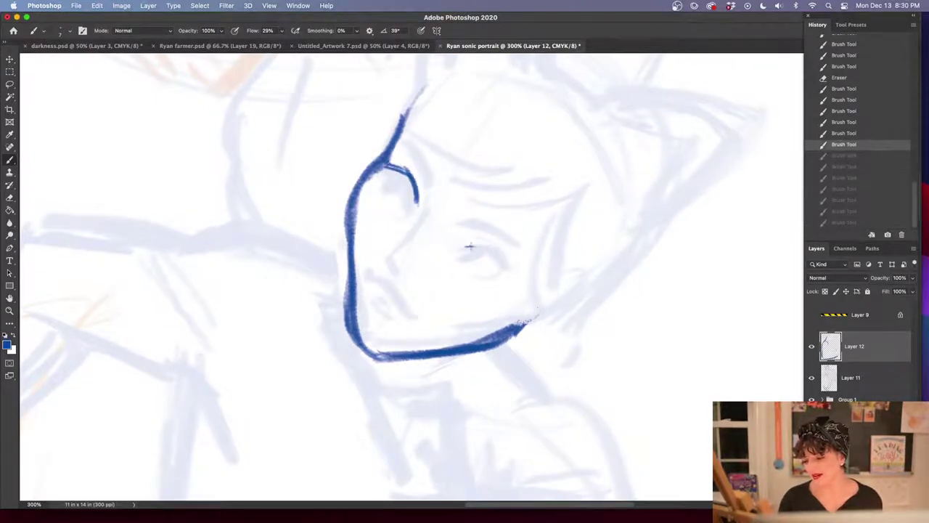
Ink curved upper lids on both of the second figure's eyes and trim the far lid's thick inner edge with the eraser
{"action": "mouse_move", "coordinate": [457, 249]}
{"action": "left_mouse_down"}
{"action": "mouse_move", "coordinate": [494, 247]}
{"action": "mouse_move", "coordinate": [514, 273]}
{"action": "mouse_move", "coordinate": [485, 244]}
{"action": "left_mouse_up"}
{"action": "left_click_drag", "start_coordinate": [388, 165], "coordinate": [418, 193]}
{"action": "mouse_move", "coordinate": [402, 172]}
{"action": "left_mouse_down"}
{"action": "mouse_move", "coordinate": [418, 191]}
{"action": "mouse_move", "coordinate": [416, 212]}
{"action": "left_mouse_up"}
{"action": "key", "text": "e"}
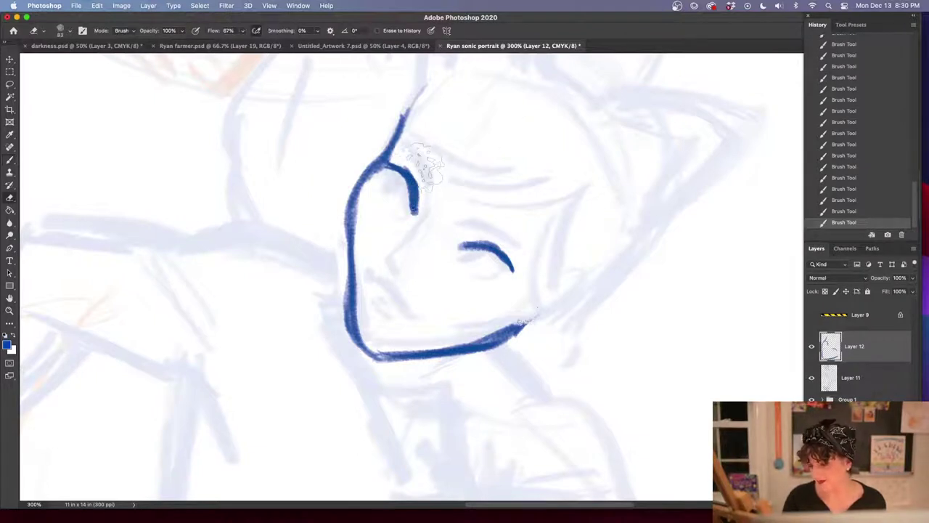
{"action": "left_click_drag", "start_coordinate": [424, 162], "coordinate": [446, 226]}
{"action": "key", "text": "b"}
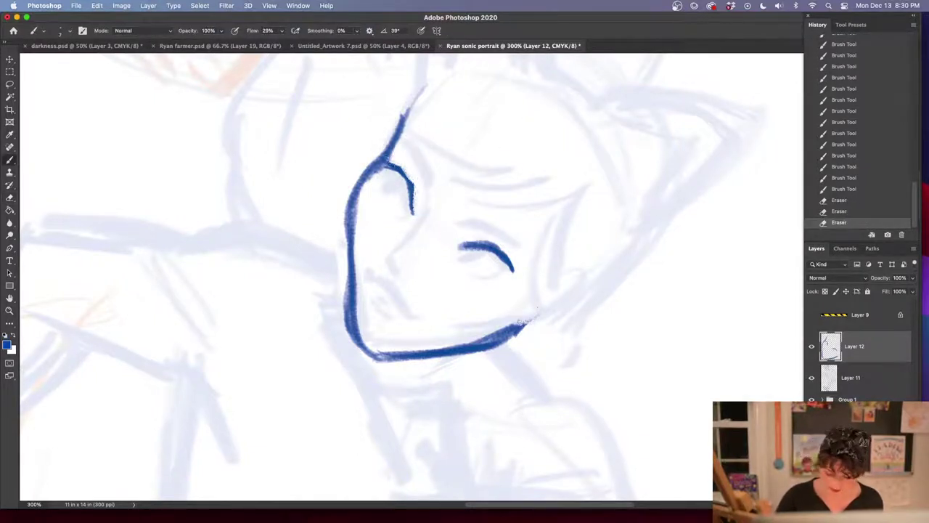
Re-ink the far eye's upper lid as a smooth curve and thicken the start of the near eye's lid
{"action": "left_click_drag", "start_coordinate": [391, 161], "coordinate": [413, 201]}
{"action": "left_click_drag", "start_coordinate": [412, 189], "coordinate": [414, 212]}
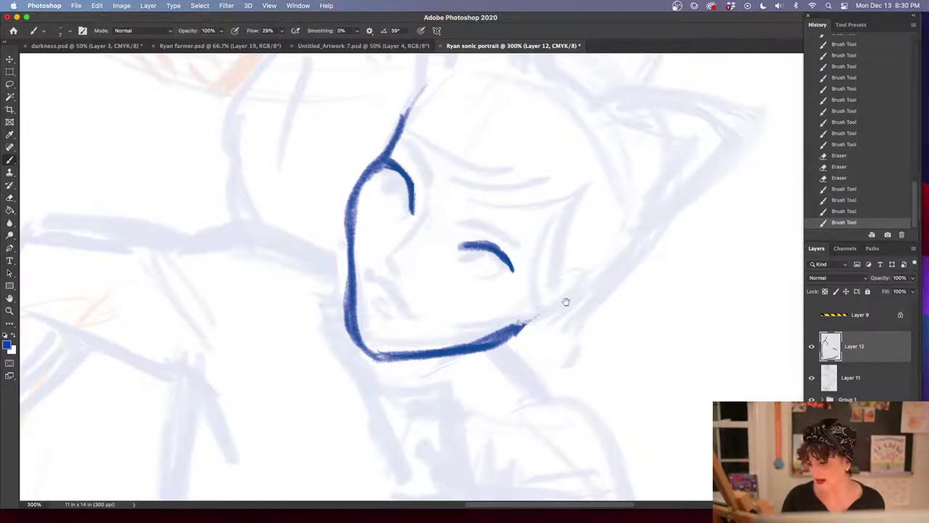
{"action": "left_click_drag", "start_coordinate": [566, 302], "coordinate": [594, 212]}
{"action": "left_click_drag", "start_coordinate": [501, 154], "coordinate": [489, 163]}
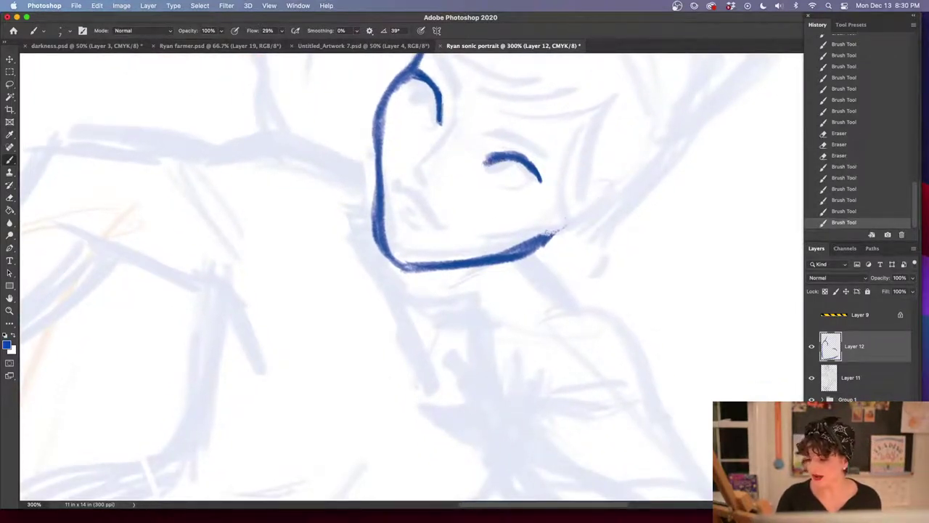
Reduce the eraser to 27 px and clean the edge of the far eye's upper lid
{"action": "key", "text": "e"}
{"action": "right_click", "coordinate": [468, 148]}
{"action": "left_click", "coordinate": [399, 136]}
{"action": "left_click", "coordinate": [482, 89]}
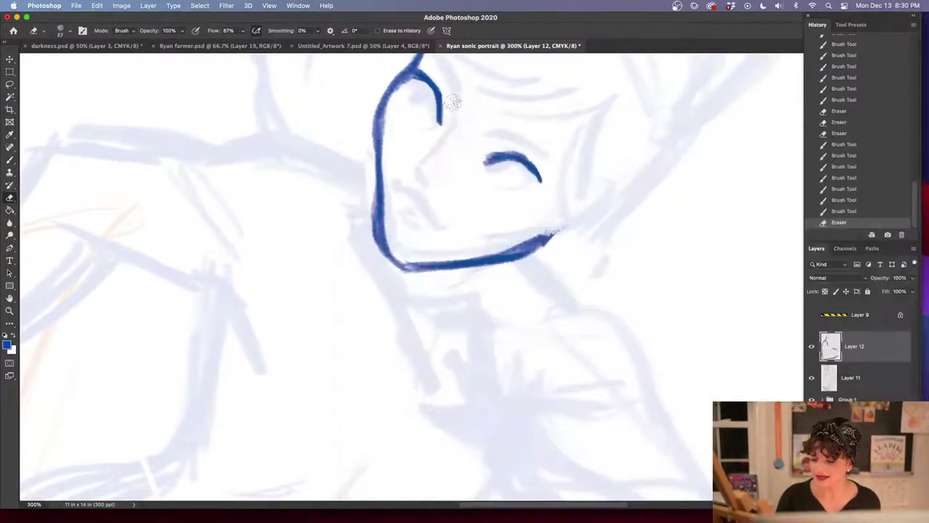
{"action": "left_click_drag", "start_coordinate": [450, 87], "coordinate": [445, 114]}
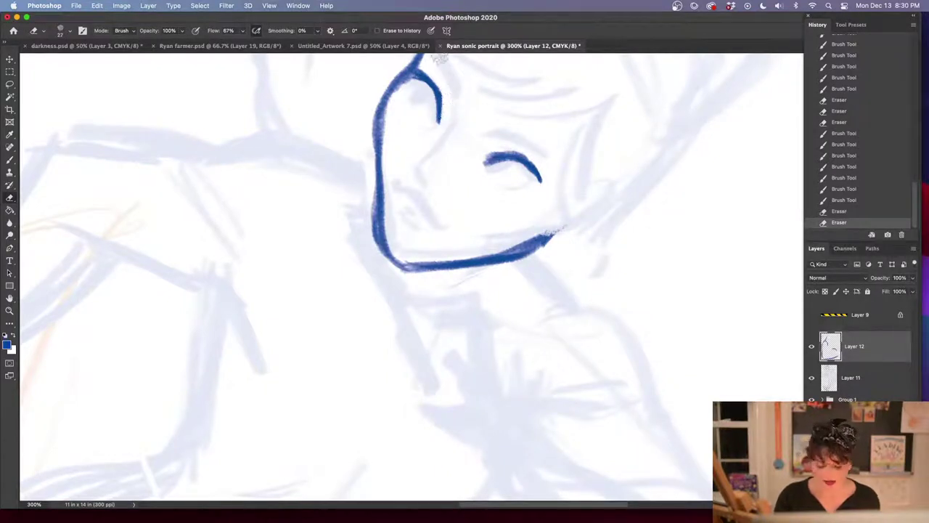
Draw dark irises beneath the upper lids of both eyes
{"action": "key", "text": "b"}
{"action": "left_click_drag", "start_coordinate": [423, 85], "coordinate": [416, 91]}
{"action": "left_click_drag", "start_coordinate": [417, 86], "coordinate": [419, 103]}
{"action": "left_click_drag", "start_coordinate": [422, 85], "coordinate": [430, 104]}
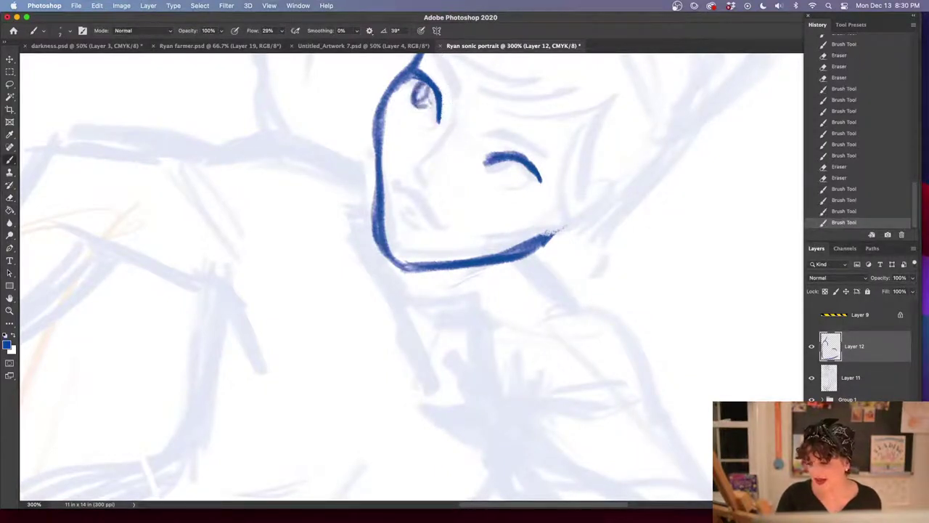
{"action": "mouse_move", "coordinate": [505, 161]}
{"action": "left_mouse_down"}
{"action": "mouse_move", "coordinate": [498, 175]}
{"action": "mouse_move", "coordinate": [511, 160]}
{"action": "mouse_move", "coordinate": [504, 166]}
{"action": "left_mouse_up"}
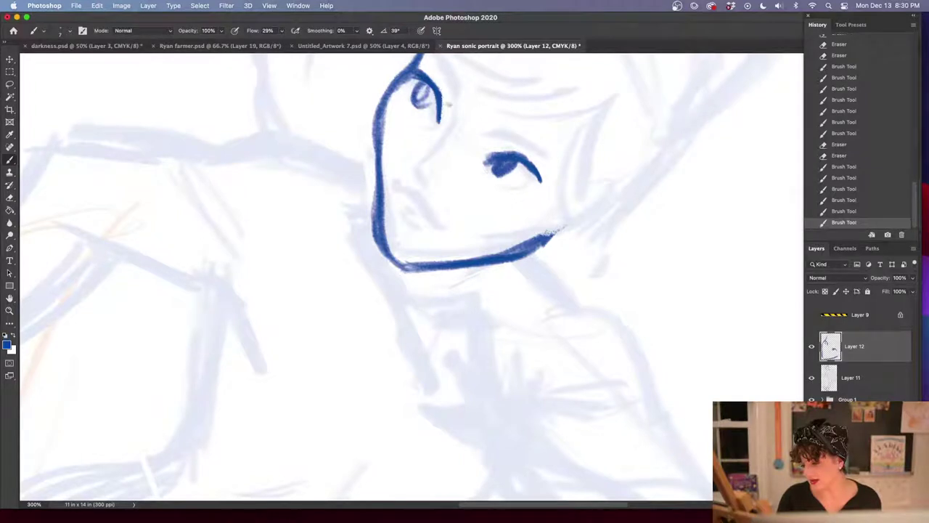
{"action": "mouse_move", "coordinate": [428, 84]}
{"action": "left_mouse_down"}
{"action": "mouse_move", "coordinate": [417, 98]}
{"action": "mouse_move", "coordinate": [427, 89]}
{"action": "left_mouse_up"}
{"action": "left_click_drag", "start_coordinate": [526, 251], "coordinate": [534, 333]}
Lasso both inked eyes on the second figure's face and clear them, keeping the face contour
{"action": "key", "text": "r"}
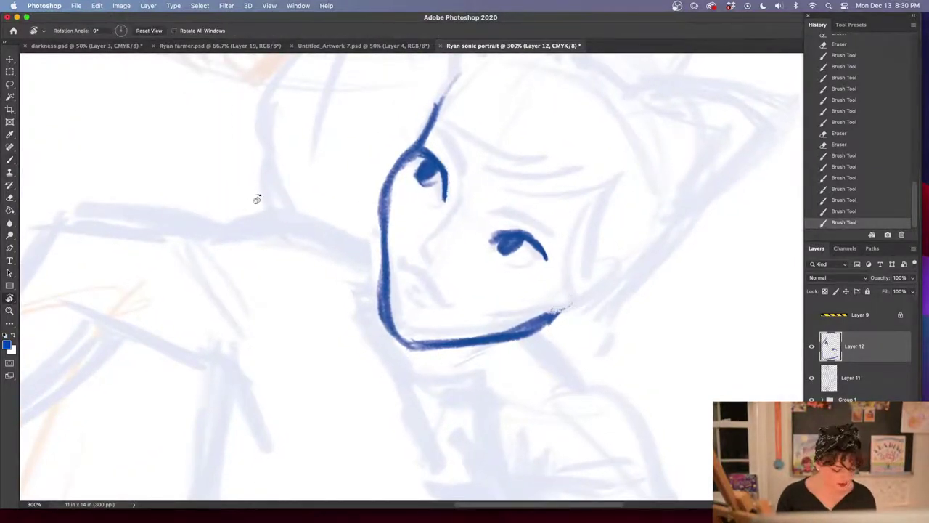
{"action": "left_click_drag", "start_coordinate": [257, 197], "coordinate": [312, 400]}
{"action": "left_click_drag", "start_coordinate": [606, 336], "coordinate": [367, 356]}
{"action": "key", "text": "l"}
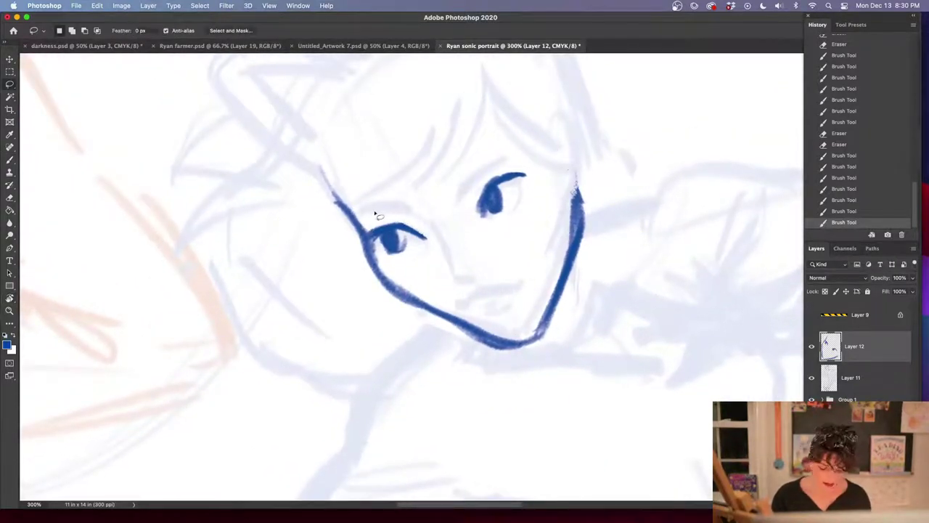
{"action": "mouse_move", "coordinate": [364, 217]}
{"action": "left_mouse_down"}
{"action": "mouse_move", "coordinate": [376, 252]}
{"action": "mouse_move", "coordinate": [487, 282]}
{"action": "mouse_move", "coordinate": [482, 114]}
{"action": "left_mouse_up"}
{"action": "key", "text": "Delete"}
{"action": "left_click", "coordinate": [583, 355]}
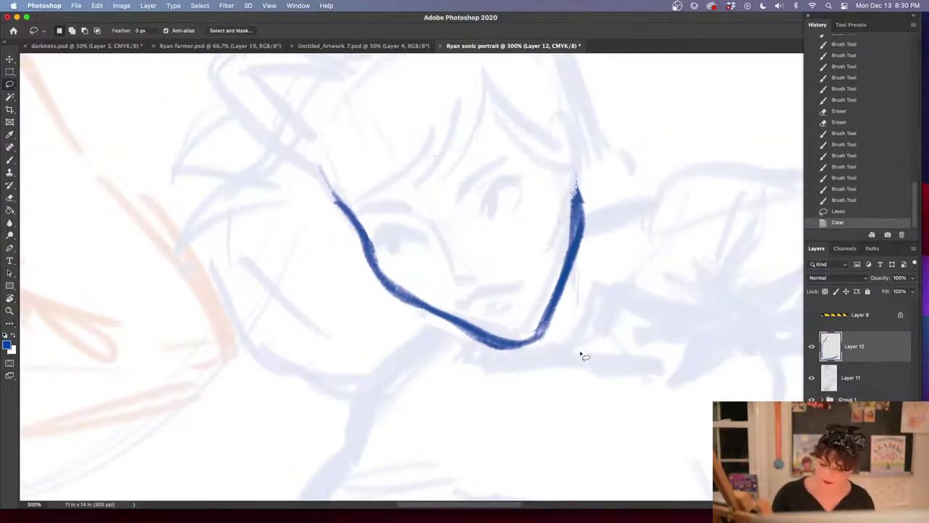
{"action": "left_click", "coordinate": [491, 191]}
Sketch a guideline across the eye level and rough in the skull's curve above the left side of the face
{"action": "key", "text": "b"}
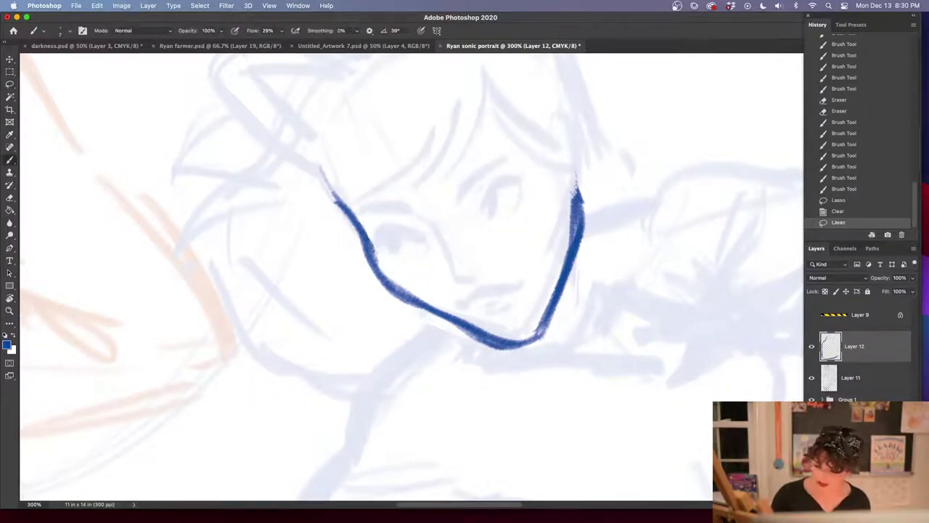
{"action": "mouse_move", "coordinate": [404, 244]}
{"action": "left_mouse_down"}
{"action": "mouse_move", "coordinate": [439, 234]}
{"action": "mouse_move", "coordinate": [498, 187]}
{"action": "left_mouse_up"}
{"action": "left_click_drag", "start_coordinate": [529, 232], "coordinate": [489, 344]}
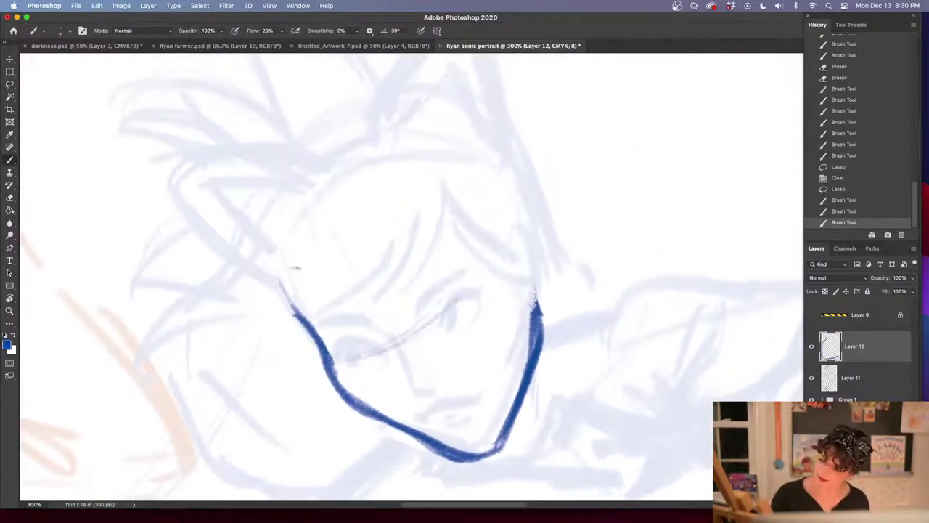
{"action": "mouse_move", "coordinate": [294, 304]}
{"action": "left_mouse_down"}
{"action": "mouse_move", "coordinate": [276, 194]}
{"action": "mouse_move", "coordinate": [319, 142]}
{"action": "mouse_move", "coordinate": [476, 131]}
{"action": "left_mouse_up"}
{"action": "left_click_drag", "start_coordinate": [418, 100], "coordinate": [277, 290]}
{"action": "mouse_move", "coordinate": [482, 148]}
{"action": "left_mouse_down"}
{"action": "mouse_move", "coordinate": [378, 133]}
{"action": "mouse_move", "coordinate": [293, 318]}
{"action": "left_mouse_up"}
{"action": "left_click_drag", "start_coordinate": [309, 168], "coordinate": [297, 310]}
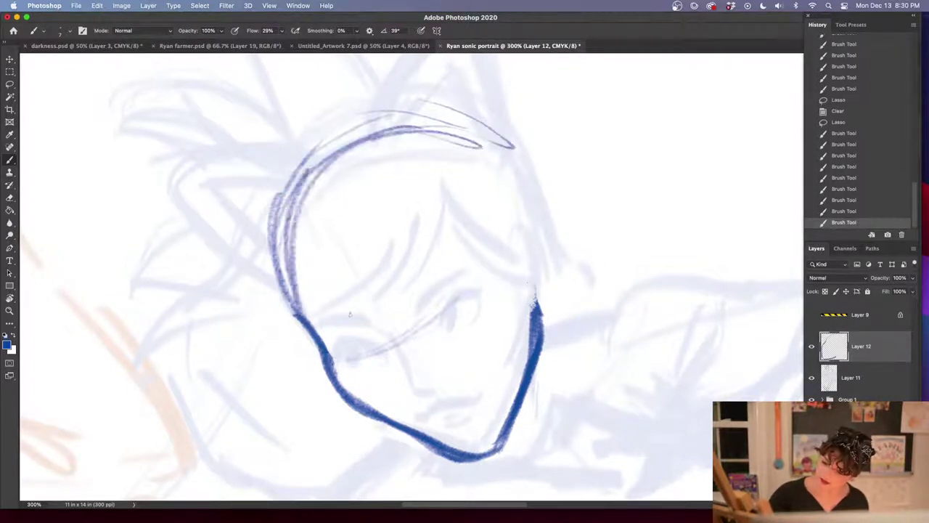
Extend the eye guideline to both sides of the face and close the head outline down its right side to the jaw
{"action": "mouse_move", "coordinate": [332, 359]}
{"action": "left_mouse_down"}
{"action": "mouse_move", "coordinate": [387, 351]}
{"action": "mouse_move", "coordinate": [489, 304]}
{"action": "mouse_move", "coordinate": [504, 283]}
{"action": "left_mouse_up"}
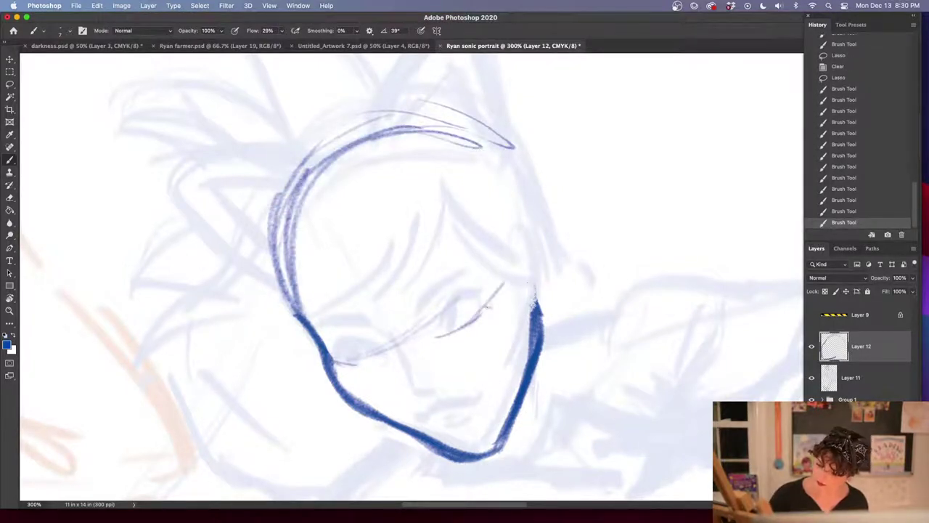
{"action": "mouse_move", "coordinate": [427, 127]}
{"action": "left_mouse_down"}
{"action": "mouse_move", "coordinate": [481, 149]}
{"action": "mouse_move", "coordinate": [525, 255]}
{"action": "left_mouse_up"}
{"action": "left_click_drag", "start_coordinate": [513, 181], "coordinate": [540, 331]}
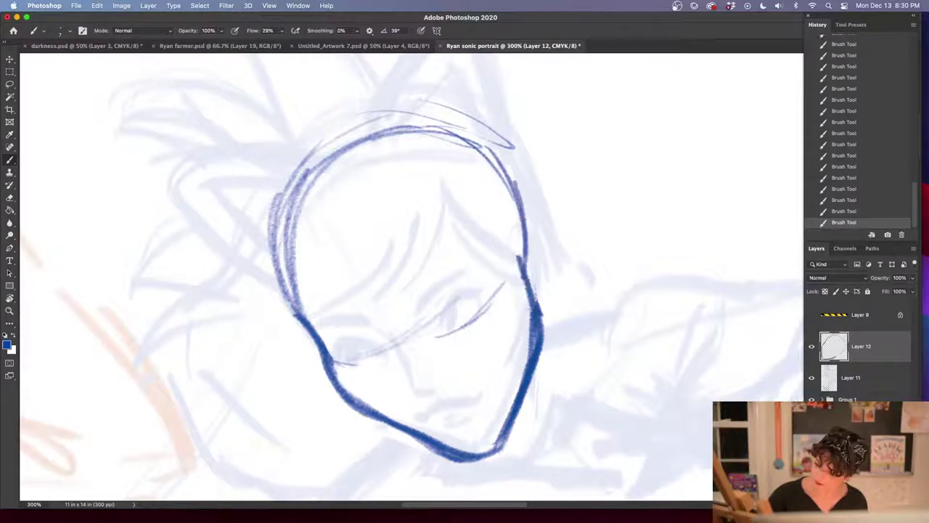
{"action": "left_click_drag", "start_coordinate": [517, 263], "coordinate": [535, 324]}
{"action": "left_click_drag", "start_coordinate": [524, 264], "coordinate": [537, 369]}
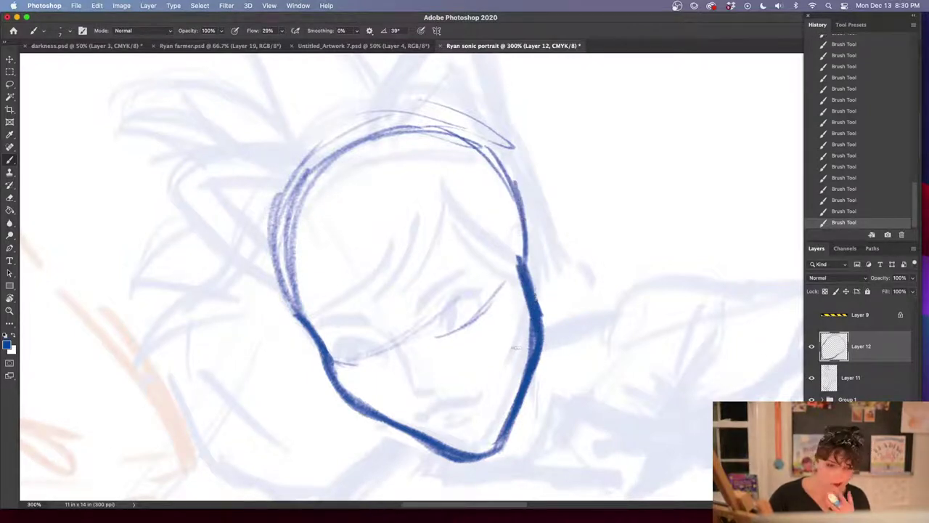
Thicken the chin contour and sketch a vertical centreline and a curved eye line across the face
{"action": "left_click_drag", "start_coordinate": [568, 312], "coordinate": [582, 235]}
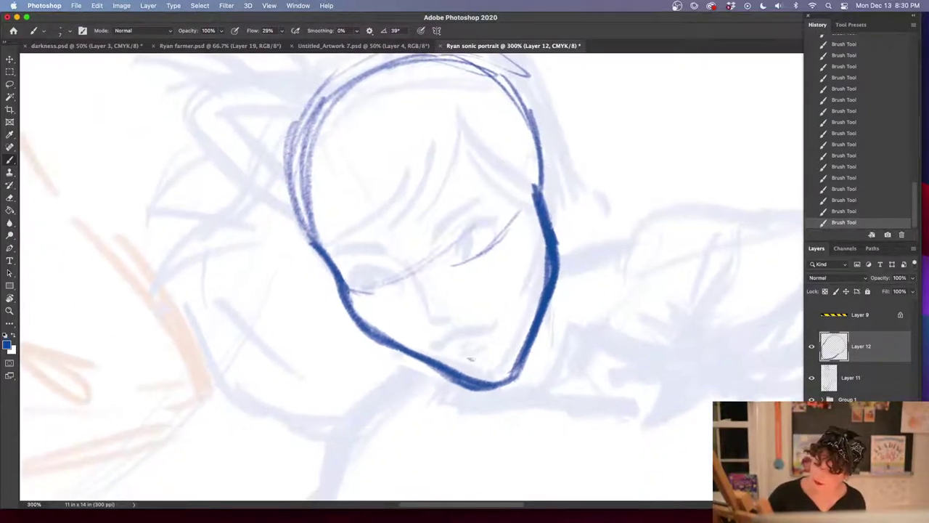
{"action": "left_click_drag", "start_coordinate": [395, 351], "coordinate": [463, 393]}
{"action": "left_click_drag", "start_coordinate": [426, 367], "coordinate": [502, 388]}
{"action": "mouse_move", "coordinate": [363, 72]}
{"action": "left_mouse_down"}
{"action": "mouse_move", "coordinate": [357, 162]}
{"action": "mouse_move", "coordinate": [467, 349]}
{"action": "mouse_move", "coordinate": [489, 367]}
{"action": "left_mouse_up"}
{"action": "mouse_move", "coordinate": [353, 293]}
{"action": "left_mouse_down"}
{"action": "mouse_move", "coordinate": [394, 295]}
{"action": "mouse_move", "coordinate": [465, 267]}
{"action": "mouse_move", "coordinate": [527, 190]}
{"action": "left_mouse_up"}
Sketch oval eye shapes with upper-lid curves on both ends of the eye line
{"action": "left_click_drag", "start_coordinate": [353, 273], "coordinate": [396, 294]}
{"action": "mouse_move", "coordinate": [469, 220]}
{"action": "left_mouse_down"}
{"action": "mouse_move", "coordinate": [462, 224]}
{"action": "mouse_move", "coordinate": [495, 223]}
{"action": "mouse_move", "coordinate": [476, 209]}
{"action": "left_mouse_up"}
{"action": "mouse_move", "coordinate": [377, 263]}
{"action": "left_mouse_down"}
{"action": "mouse_move", "coordinate": [394, 267]}
{"action": "mouse_move", "coordinate": [404, 289]}
{"action": "mouse_move", "coordinate": [363, 260]}
{"action": "mouse_move", "coordinate": [361, 274]}
{"action": "mouse_move", "coordinate": [408, 291]}
{"action": "left_mouse_up"}
{"action": "mouse_move", "coordinate": [459, 231]}
{"action": "left_mouse_down"}
{"action": "mouse_move", "coordinate": [456, 266]}
{"action": "mouse_move", "coordinate": [469, 218]}
{"action": "mouse_move", "coordinate": [455, 250]}
{"action": "left_mouse_up"}
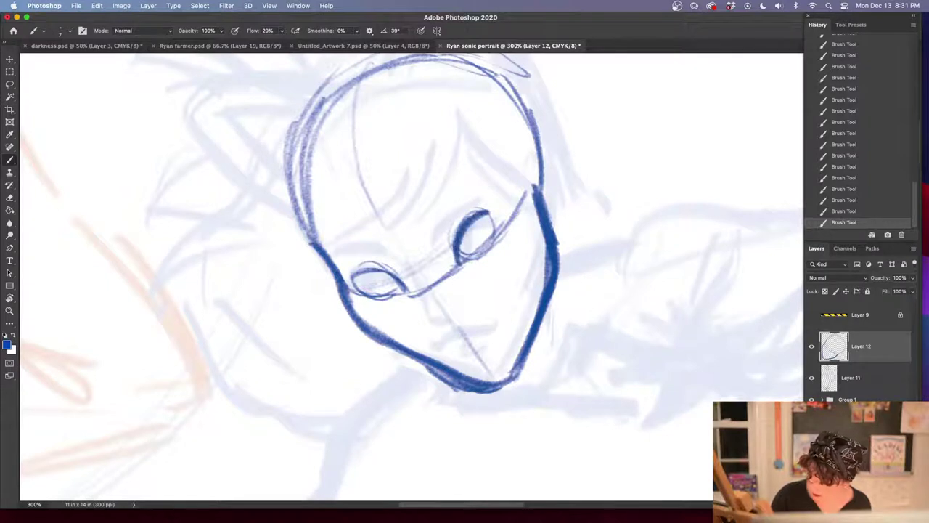
Try heavier lids and dark irises on both eyes, then revert those strokes
{"action": "left_click_drag", "start_coordinate": [464, 212], "coordinate": [491, 231]}
{"action": "mouse_move", "coordinate": [350, 276]}
{"action": "left_mouse_down"}
{"action": "mouse_move", "coordinate": [387, 272]}
{"action": "mouse_move", "coordinate": [408, 291]}
{"action": "mouse_move", "coordinate": [350, 282]}
{"action": "mouse_move", "coordinate": [363, 278]}
{"action": "left_mouse_up"}
{"action": "mouse_move", "coordinate": [456, 250]}
{"action": "left_mouse_down"}
{"action": "mouse_move", "coordinate": [496, 221]}
{"action": "mouse_move", "coordinate": [452, 262]}
{"action": "mouse_move", "coordinate": [466, 254]}
{"action": "left_mouse_up"}
{"action": "left_click_drag", "start_coordinate": [362, 276], "coordinate": [380, 295]}
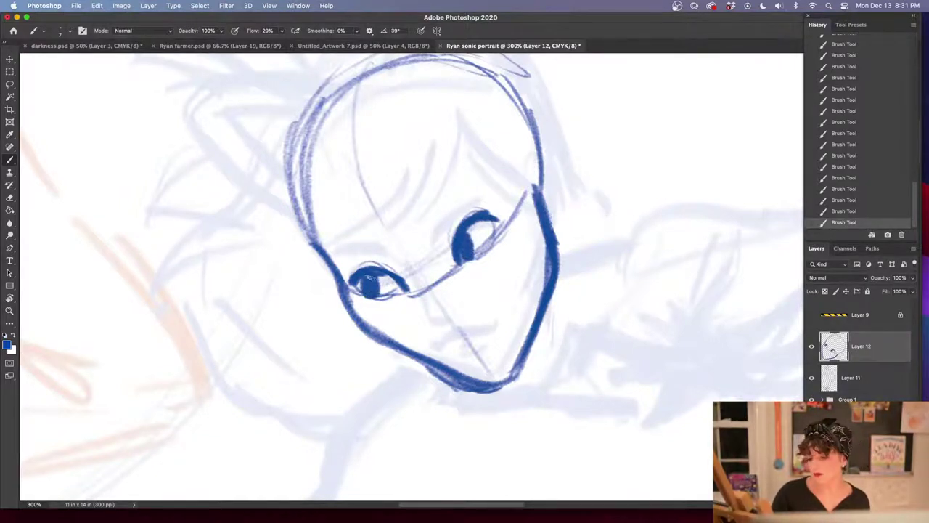
{"action": "left_click", "coordinate": [848, 156]}
Ink thick upper lids and fill in dark irises on both eyes
{"action": "mouse_move", "coordinate": [353, 278]}
{"action": "left_mouse_down"}
{"action": "mouse_move", "coordinate": [380, 272]}
{"action": "mouse_move", "coordinate": [407, 291]}
{"action": "left_mouse_up"}
{"action": "left_click_drag", "start_coordinate": [462, 239], "coordinate": [493, 218]}
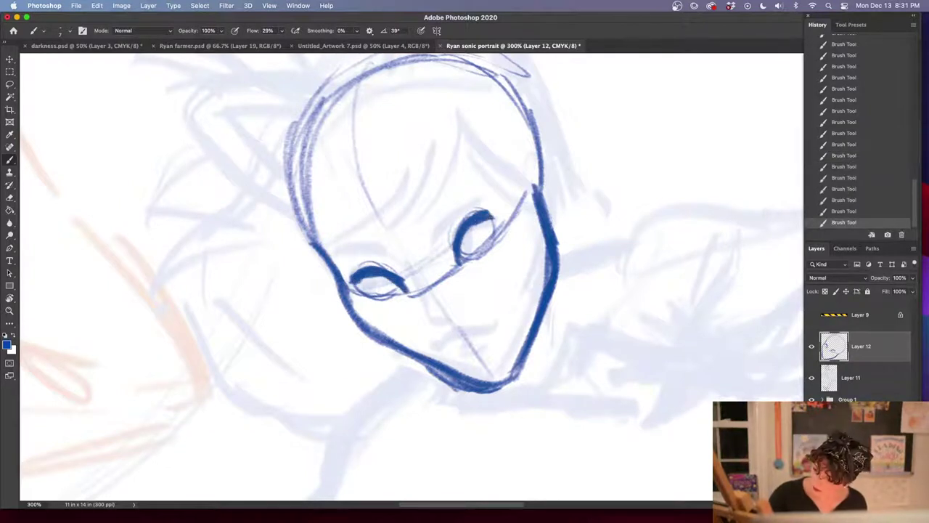
{"action": "left_click_drag", "start_coordinate": [361, 278], "coordinate": [373, 298]}
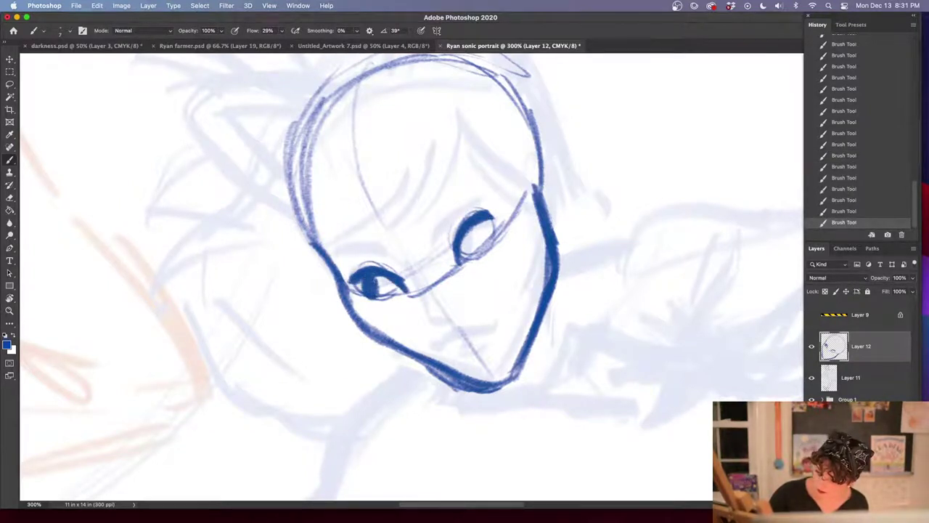
{"action": "left_click_drag", "start_coordinate": [468, 240], "coordinate": [467, 257]}
{"action": "left_click_drag", "start_coordinate": [364, 286], "coordinate": [376, 297]}
Draw arched eyebrows above both eyes
{"action": "left_click_drag", "start_coordinate": [433, 230], "coordinate": [465, 201]}
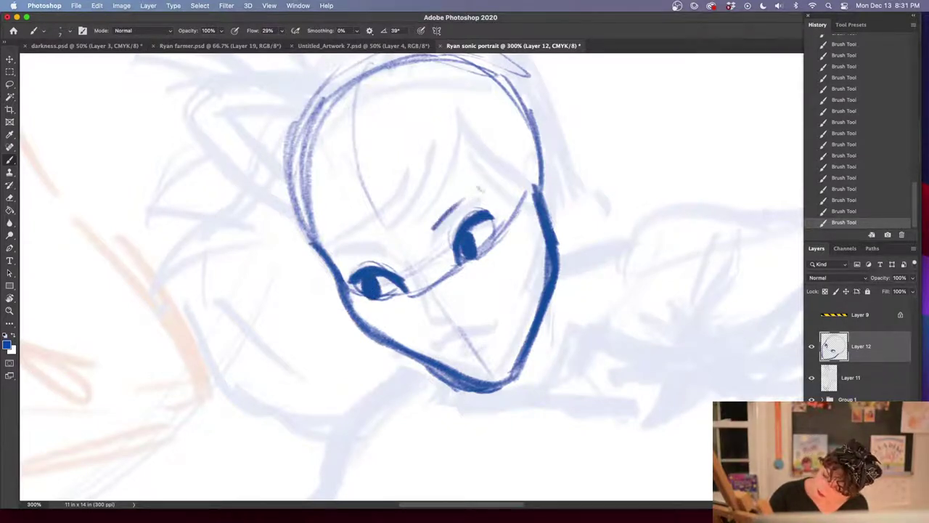
{"action": "mouse_move", "coordinate": [433, 231]}
{"action": "left_mouse_down"}
{"action": "mouse_move", "coordinate": [482, 189]}
{"action": "mouse_move", "coordinate": [508, 187]}
{"action": "left_mouse_up"}
{"action": "mouse_move", "coordinate": [334, 257]}
{"action": "left_mouse_down"}
{"action": "mouse_move", "coordinate": [386, 245]}
{"action": "mouse_move", "coordinate": [395, 253]}
{"action": "left_mouse_up"}
{"action": "mouse_move", "coordinate": [434, 224]}
{"action": "left_mouse_down"}
{"action": "mouse_move", "coordinate": [494, 181]}
{"action": "mouse_move", "coordinate": [473, 199]}
{"action": "left_mouse_up"}
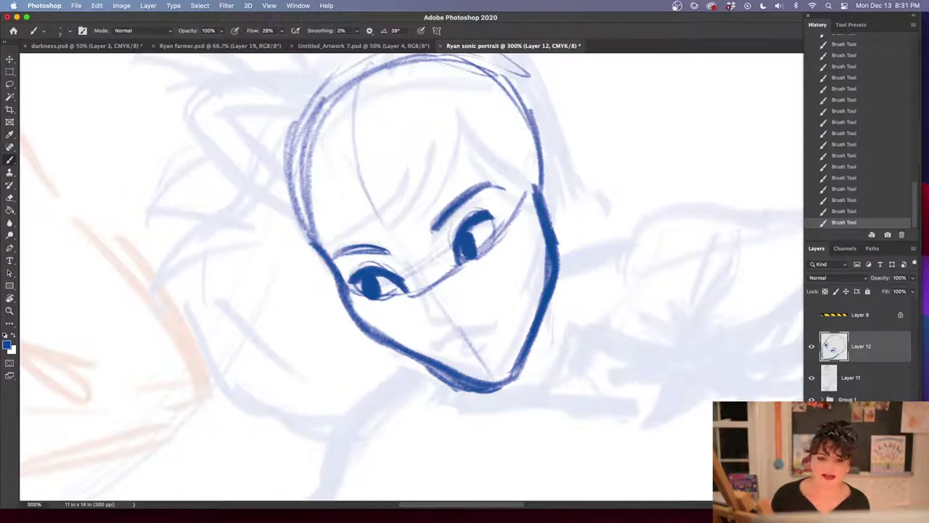
{"action": "key", "text": "shift+Tab"}
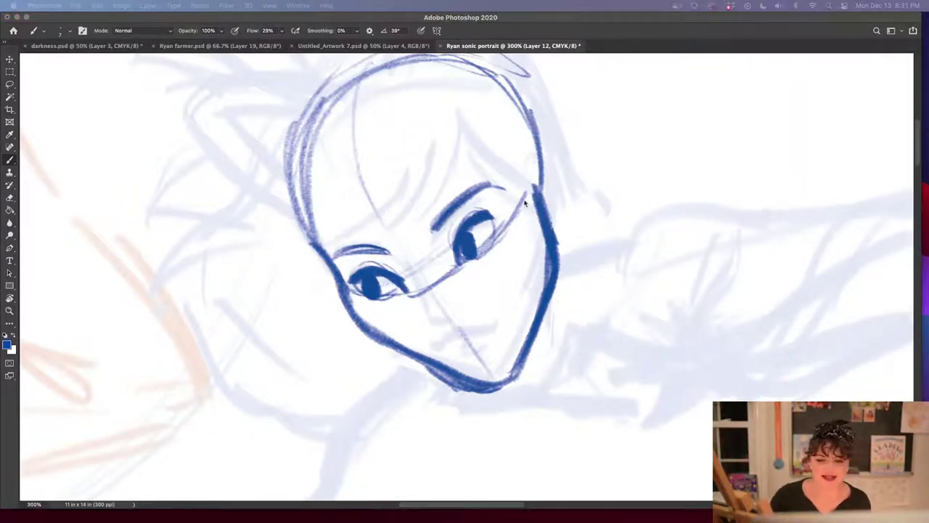
{"action": "key", "text": "shift+Tab"}
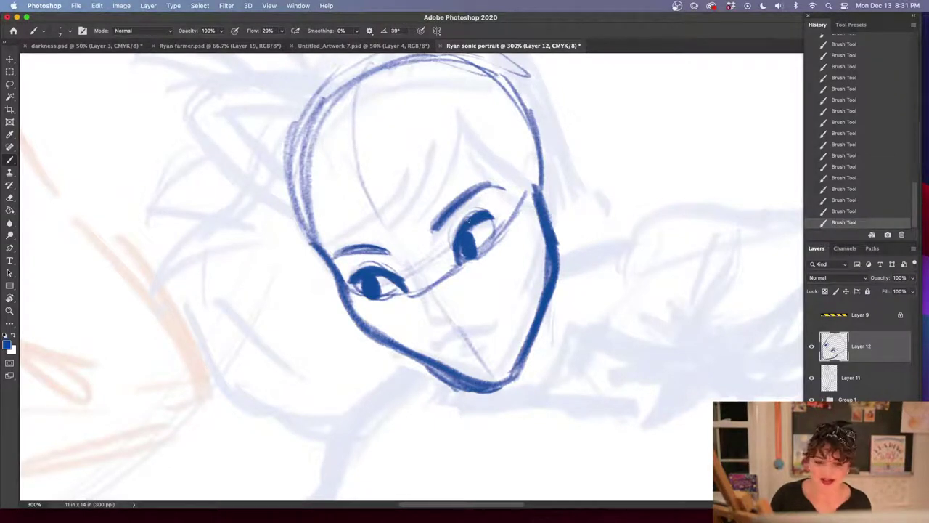
Extend the left eyebrow's inner end towards the nose bridge and fill out the irises of both eyes
{"action": "left_click_drag", "start_coordinate": [390, 253], "coordinate": [404, 269]}
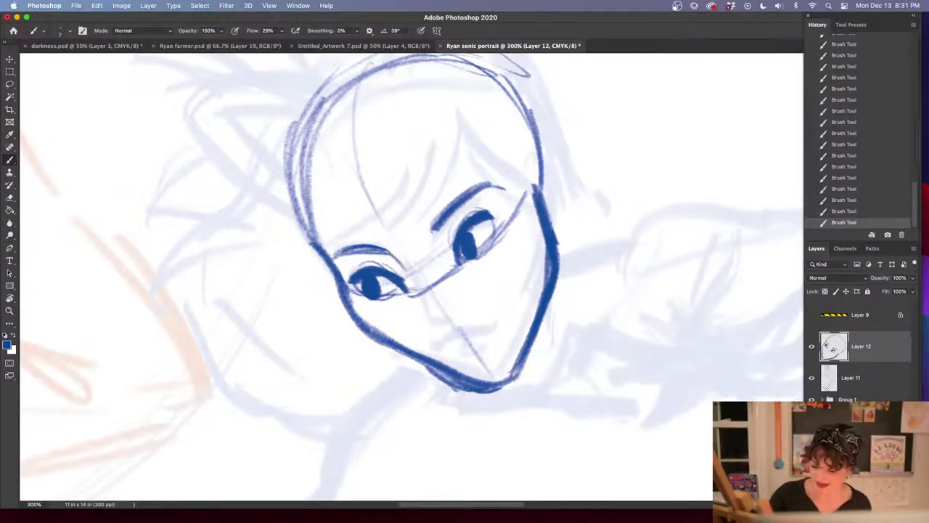
{"action": "scroll", "coordinate": [485, 290], "scroll_direction": "down", "scroll_amount": 3}
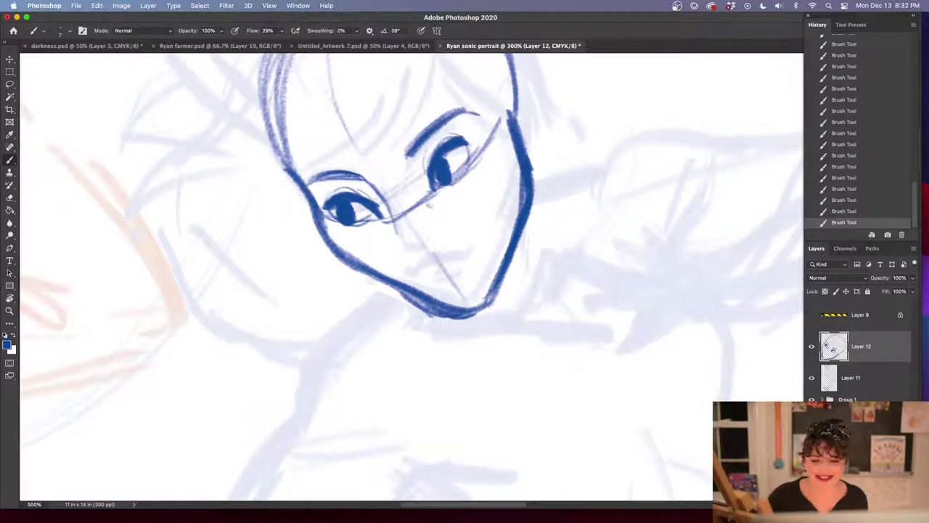
{"action": "left_click_drag", "start_coordinate": [340, 212], "coordinate": [356, 217]}
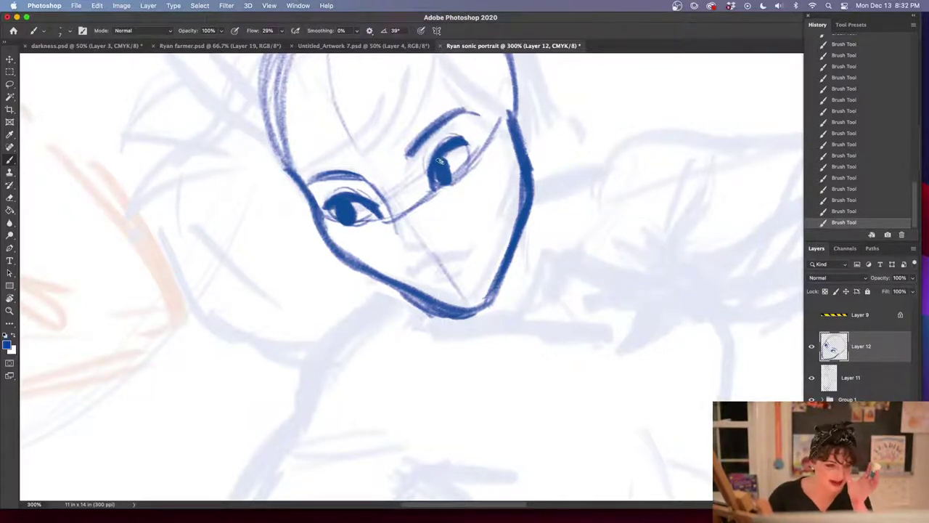
{"action": "mouse_move", "coordinate": [437, 165]}
{"action": "left_mouse_down"}
{"action": "mouse_move", "coordinate": [447, 171]}
{"action": "mouse_move", "coordinate": [450, 153]}
{"action": "left_mouse_up"}
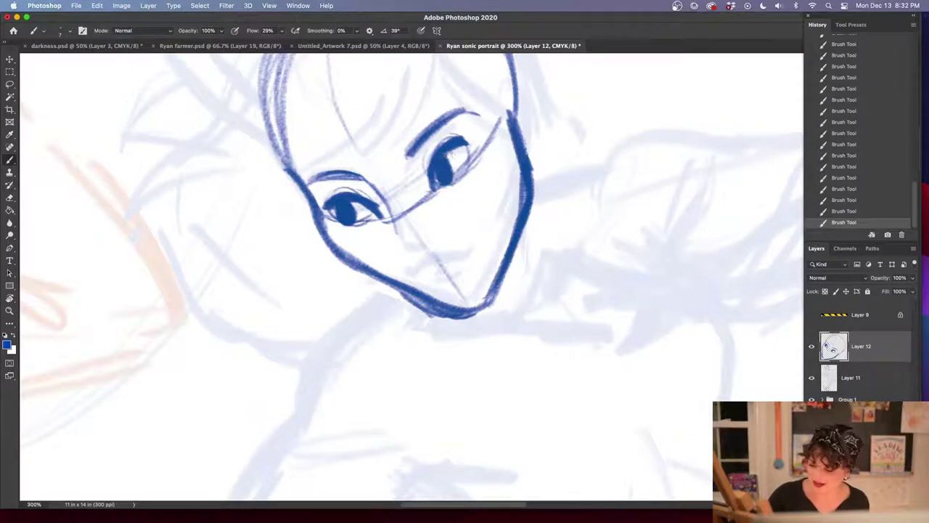
Erase the stray guideline and lid strokes around the inner corners of both eyes
{"action": "left_click_drag", "start_coordinate": [541, 299], "coordinate": [480, 308]}
{"action": "key", "text": "e"}
{"action": "mouse_move", "coordinate": [375, 210]}
{"action": "left_mouse_down"}
{"action": "mouse_move", "coordinate": [366, 198]}
{"action": "mouse_move", "coordinate": [373, 203]}
{"action": "left_mouse_up"}
{"action": "left_click_drag", "start_coordinate": [377, 204], "coordinate": [369, 206]}
{"action": "mouse_move", "coordinate": [318, 222]}
{"action": "left_mouse_down"}
{"action": "mouse_move", "coordinate": [326, 233]}
{"action": "mouse_move", "coordinate": [323, 223]}
{"action": "left_mouse_up"}
{"action": "left_click_drag", "start_coordinate": [322, 225], "coordinate": [316, 212]}
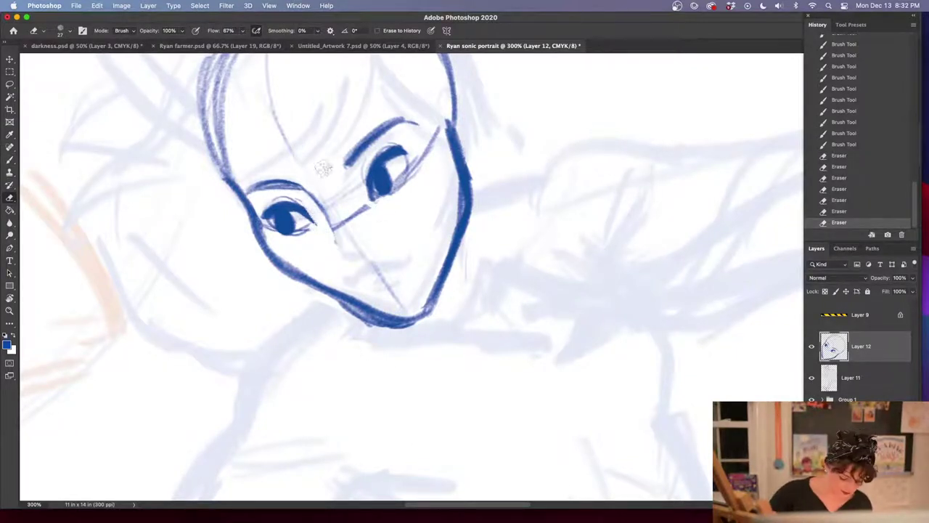
Lasso the left eye, nudge it slightly towards the nose and deselect it
{"action": "key", "text": "l"}
{"action": "mouse_move", "coordinate": [277, 196]}
{"action": "left_mouse_down"}
{"action": "mouse_move", "coordinate": [326, 240]}
{"action": "mouse_move", "coordinate": [279, 196]}
{"action": "mouse_move", "coordinate": [312, 219]}
{"action": "left_mouse_up"}
{"action": "key", "text": "ctrl+d"}
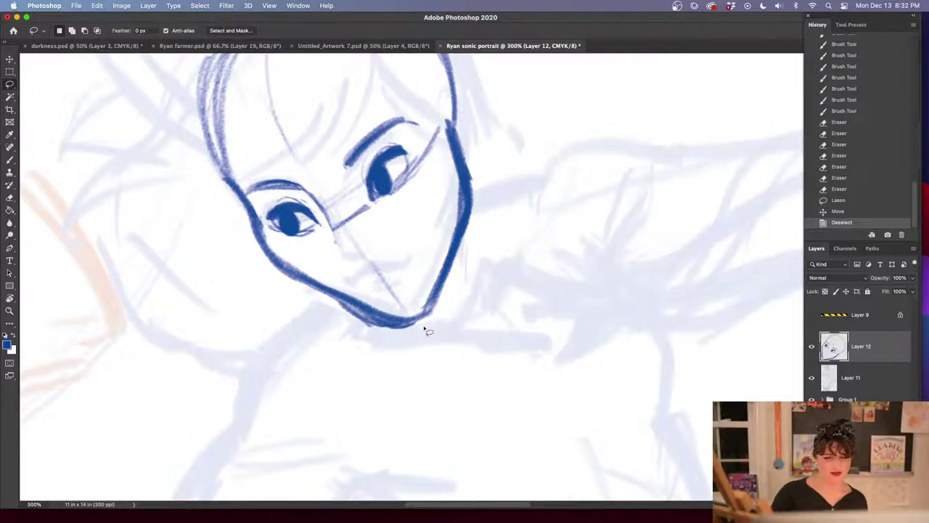
Build up the left eyebrow with extra arched strokes above its upper edge
{"action": "key", "text": "b"}
{"action": "mouse_move", "coordinate": [281, 208]}
{"action": "left_mouse_down"}
{"action": "mouse_move", "coordinate": [262, 220]}
{"action": "mouse_move", "coordinate": [288, 187]}
{"action": "mouse_move", "coordinate": [300, 193]}
{"action": "left_mouse_up"}
{"action": "left_click_drag", "start_coordinate": [272, 189], "coordinate": [308, 195]}
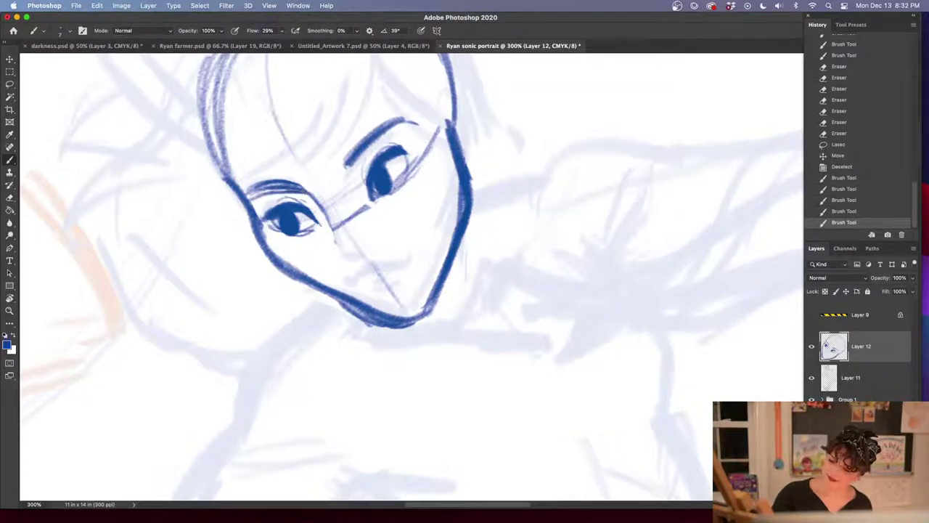
Thicken the right eyebrow and extend its outer end in a taper towards the temple
{"action": "left_click_drag", "start_coordinate": [381, 140], "coordinate": [339, 172]}
{"action": "left_click_drag", "start_coordinate": [382, 124], "coordinate": [339, 168]}
{"action": "mouse_move", "coordinate": [389, 124]}
{"action": "left_mouse_down"}
{"action": "mouse_move", "coordinate": [341, 165]}
{"action": "mouse_move", "coordinate": [357, 160]}
{"action": "left_mouse_up"}
{"action": "mouse_move", "coordinate": [395, 120]}
{"action": "left_mouse_down"}
{"action": "mouse_move", "coordinate": [363, 154]}
{"action": "mouse_move", "coordinate": [424, 119]}
{"action": "left_mouse_up"}
{"action": "left_click_drag", "start_coordinate": [388, 124], "coordinate": [424, 121]}
Thicken the left eyebrow from its outer end inward and revert the last brush stroke
{"action": "left_click_drag", "start_coordinate": [250, 193], "coordinate": [275, 186]}
{"action": "left_click_drag", "start_coordinate": [252, 196], "coordinate": [315, 186]}
{"action": "left_click", "coordinate": [823, 211]}
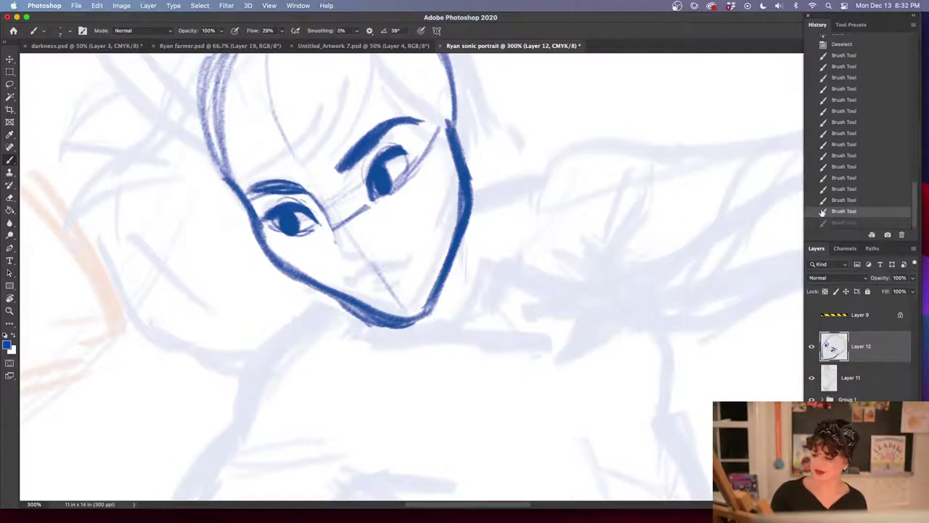
{"action": "key", "text": "super+minus"}
{"action": "key", "text": "super+minus"}
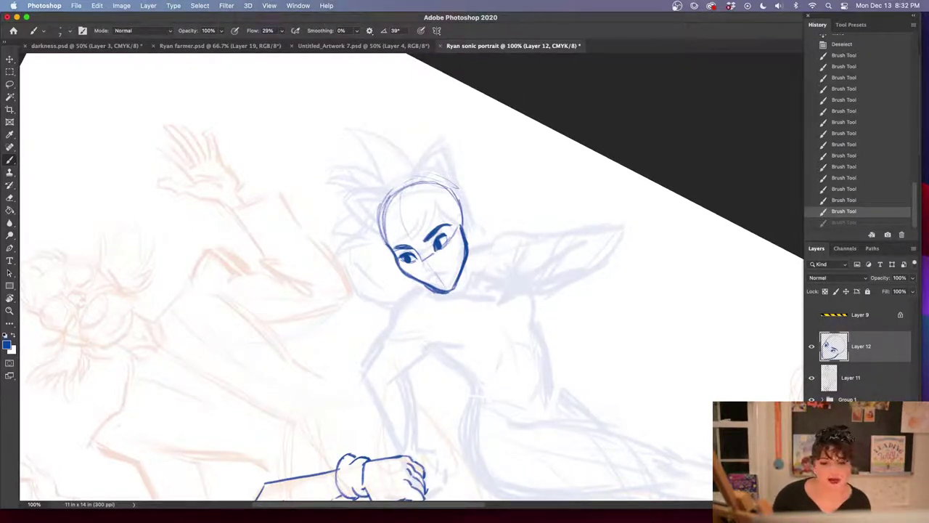
Strengthen the lower rims of both eyes with short brush strokes on Layer 12
{"action": "key", "text": "shift+Tab"}
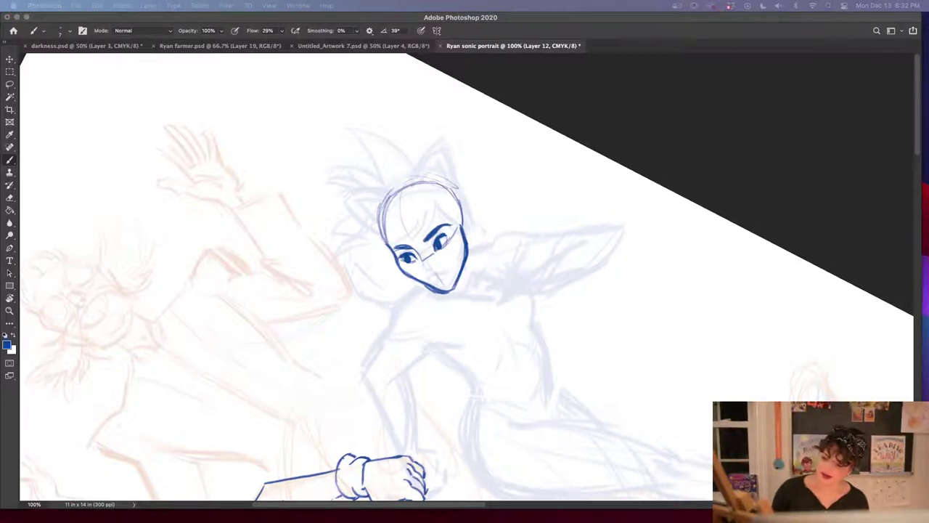
{"action": "key", "text": "shift+Tab"}
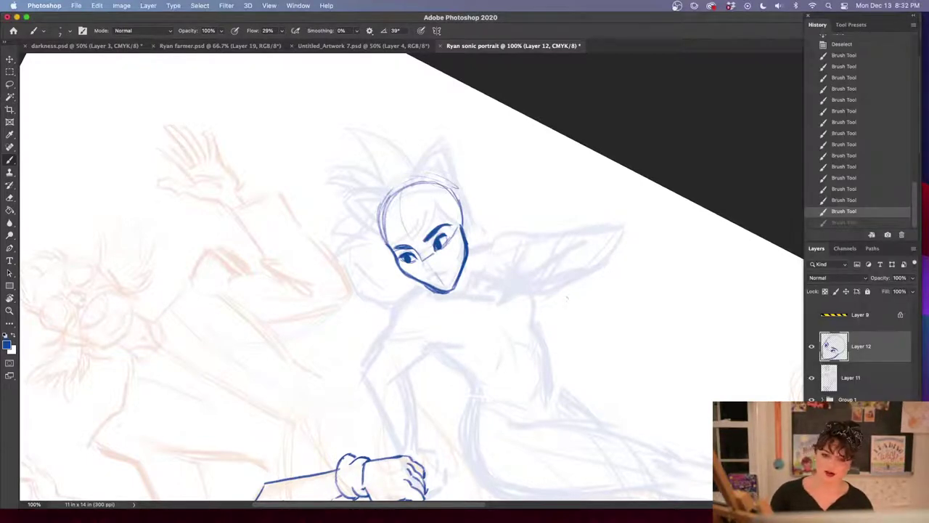
{"action": "key", "text": "super+equal"}
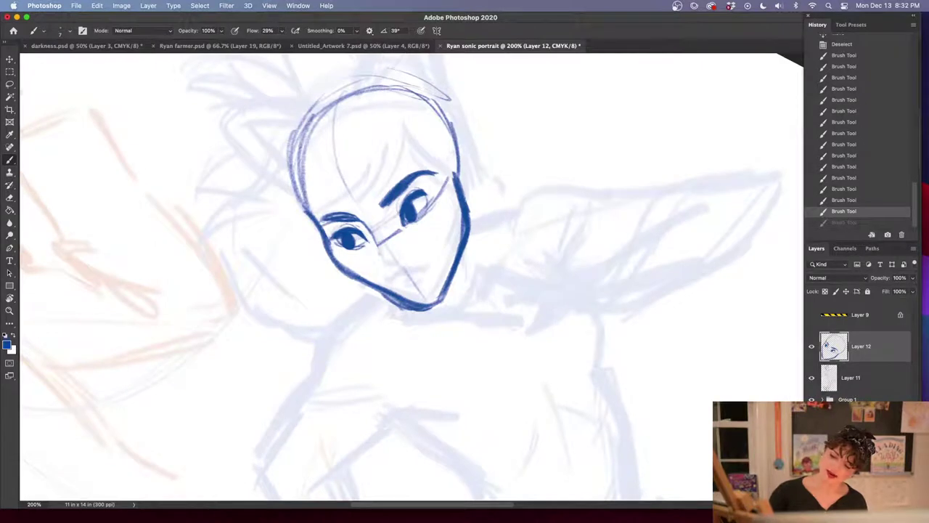
{"action": "left_click_drag", "start_coordinate": [430, 219], "coordinate": [430, 203]}
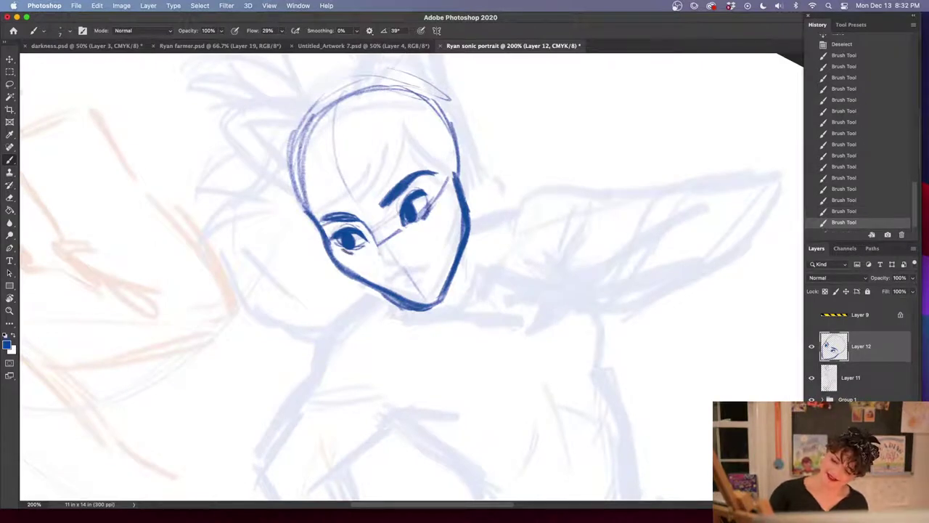
{"action": "left_click_drag", "start_coordinate": [341, 249], "coordinate": [365, 253]}
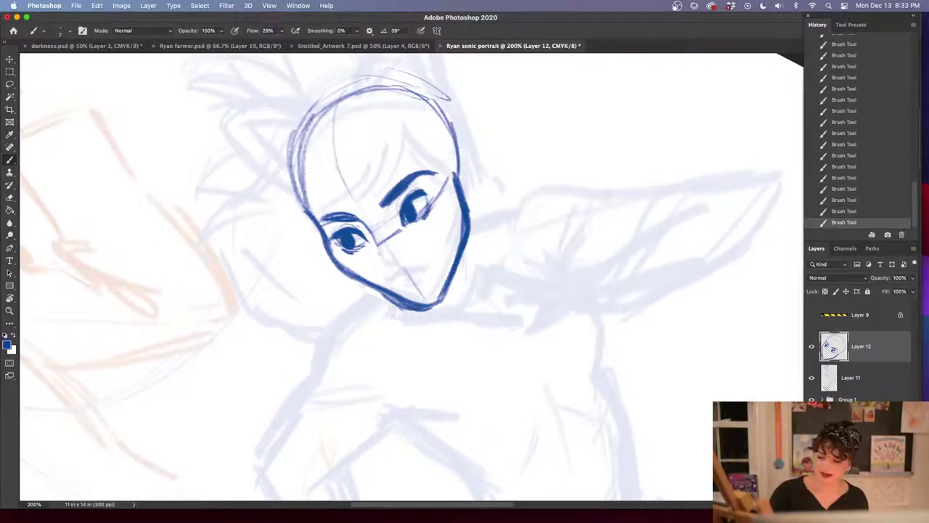
Examine the drawn face against the whole second figure at a reduced zoom
{"action": "key", "text": "l"}
{"action": "key", "text": "super+minus"}
{"action": "key", "text": "super+minus"}
{"action": "key", "text": "super+minus"}
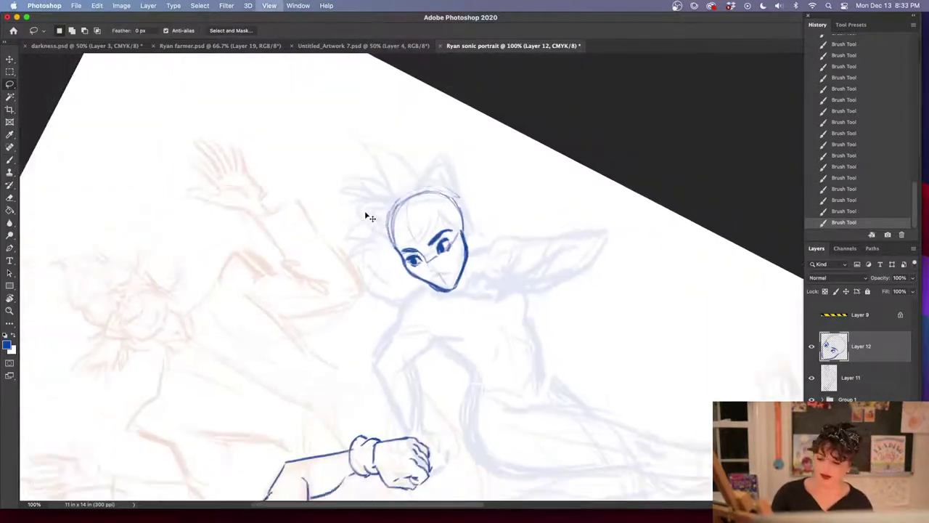
{"action": "key", "text": "super+equal"}
{"action": "scroll", "coordinate": [365, 216], "scroll_direction": "up", "scroll_amount": 3}
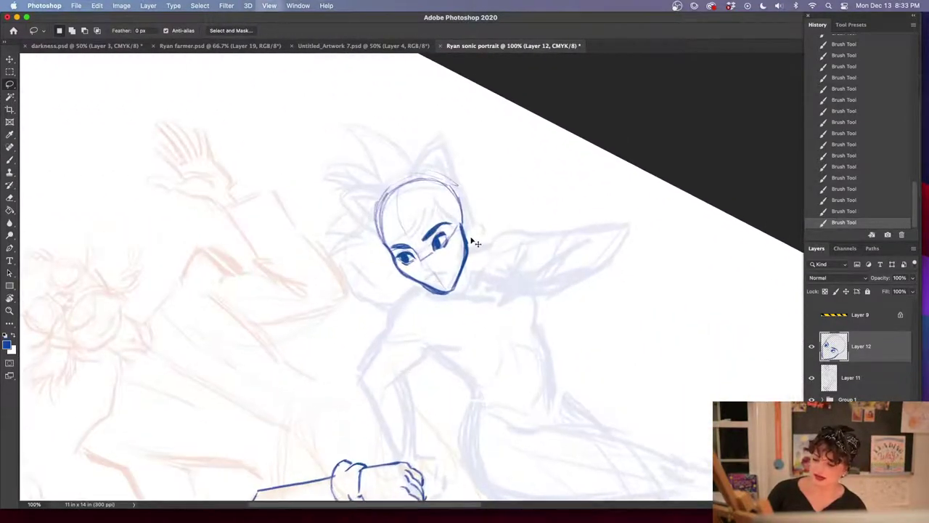
{"action": "scroll", "coordinate": [464, 217], "scroll_direction": "up", "scroll_amount": 3}
{"action": "key", "text": "b"}
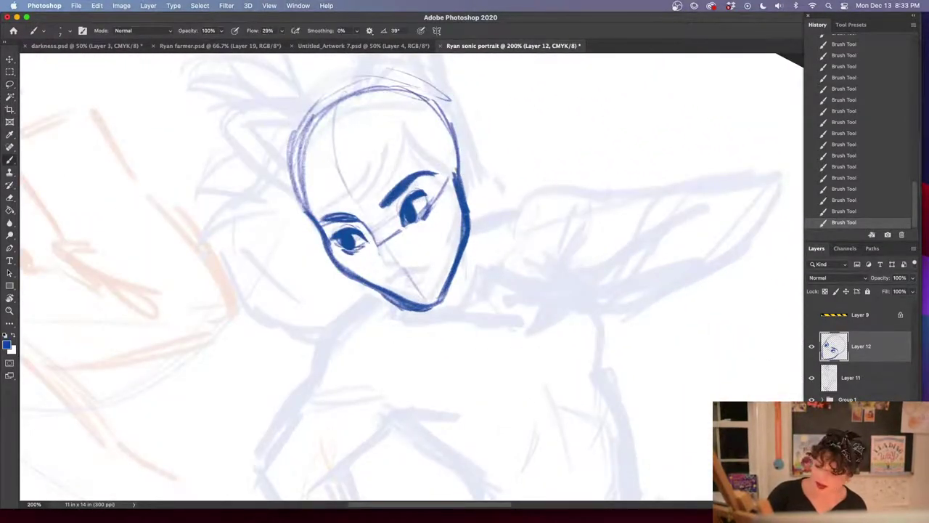
Erase part of the right eyebrow and redraw it as a thicker, more angular slanted shape
{"action": "left_click_drag", "start_coordinate": [380, 203], "coordinate": [418, 175]}
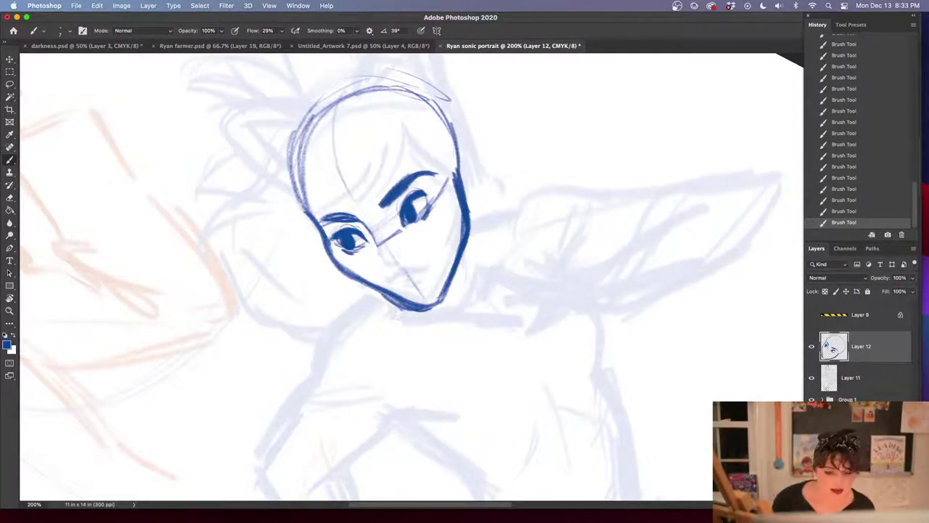
{"action": "key", "text": "shift+Tab"}
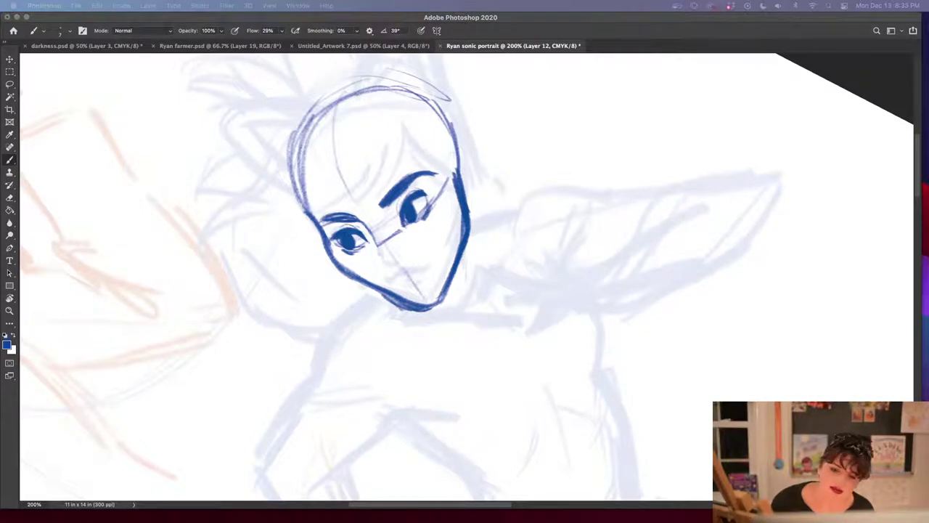
{"action": "key", "text": "shift+Tab"}
{"action": "key", "text": "e"}
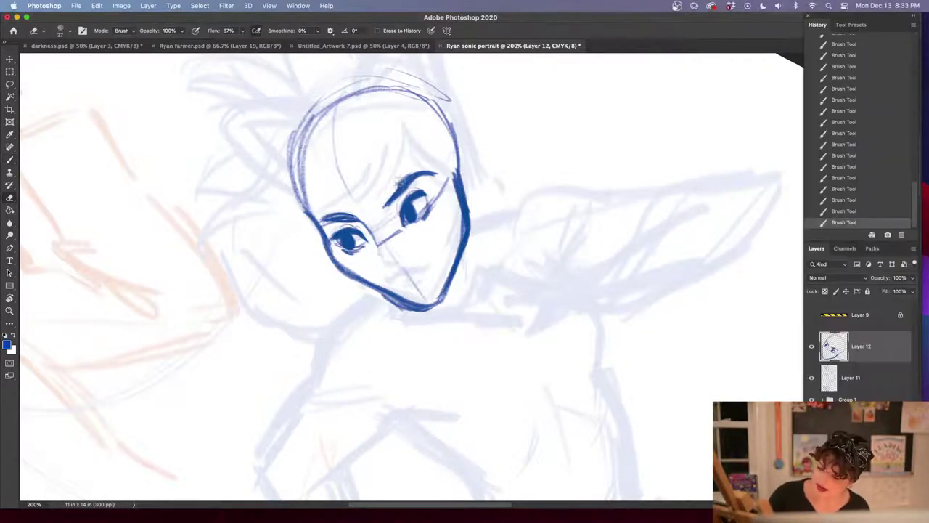
{"action": "mouse_move", "coordinate": [383, 206]}
{"action": "left_mouse_down"}
{"action": "mouse_move", "coordinate": [408, 182]}
{"action": "mouse_move", "coordinate": [435, 174]}
{"action": "mouse_move", "coordinate": [380, 202]}
{"action": "mouse_move", "coordinate": [417, 172]}
{"action": "left_mouse_up"}
{"action": "key", "text": "b"}
{"action": "left_click_drag", "start_coordinate": [385, 206], "coordinate": [427, 166]}
{"action": "left_click_drag", "start_coordinate": [414, 172], "coordinate": [435, 167]}
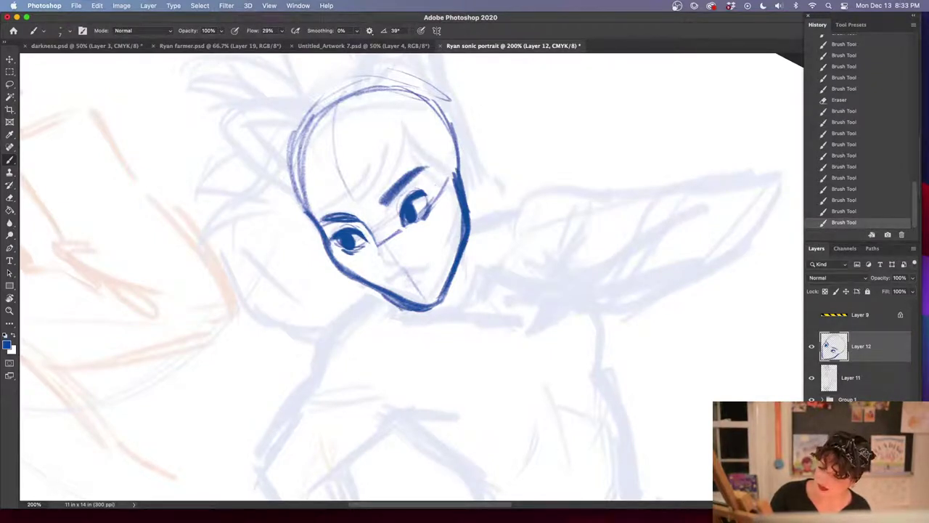
{"action": "left_click_drag", "start_coordinate": [386, 207], "coordinate": [420, 172]}
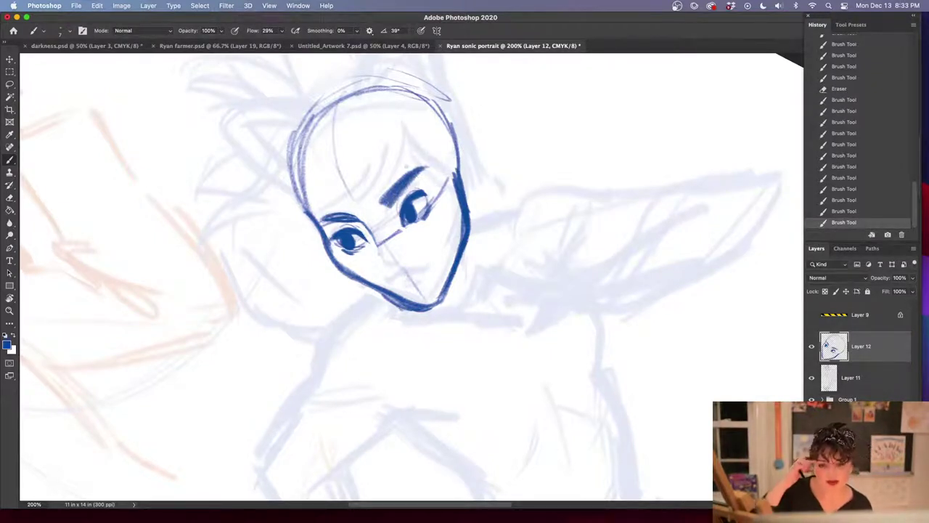
{"action": "left_click", "coordinate": [386, 201]}
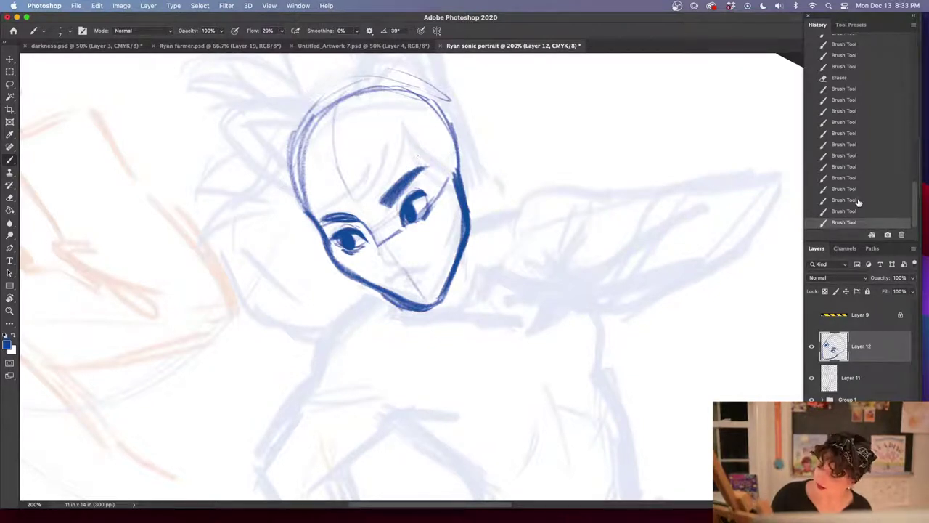
Step back and forth through the last right-eyebrow strokes and refine the contours of both eyebrows
{"action": "key", "text": "super+z"}
{"action": "key", "text": "super+z"}
{"action": "key", "text": "super+z"}
{"action": "key", "text": "super+z"}
{"action": "key", "text": "super+shift+z"}
{"action": "key", "text": "super+shift+z"}
{"action": "key", "text": "super+shift+z"}
{"action": "key", "text": "super+shift+z"}
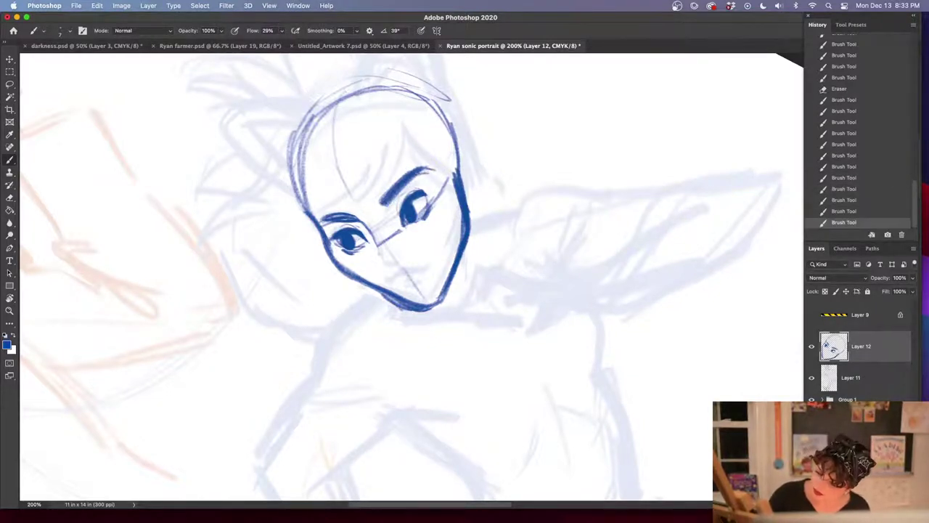
{"action": "left_click_drag", "start_coordinate": [322, 220], "coordinate": [358, 221]}
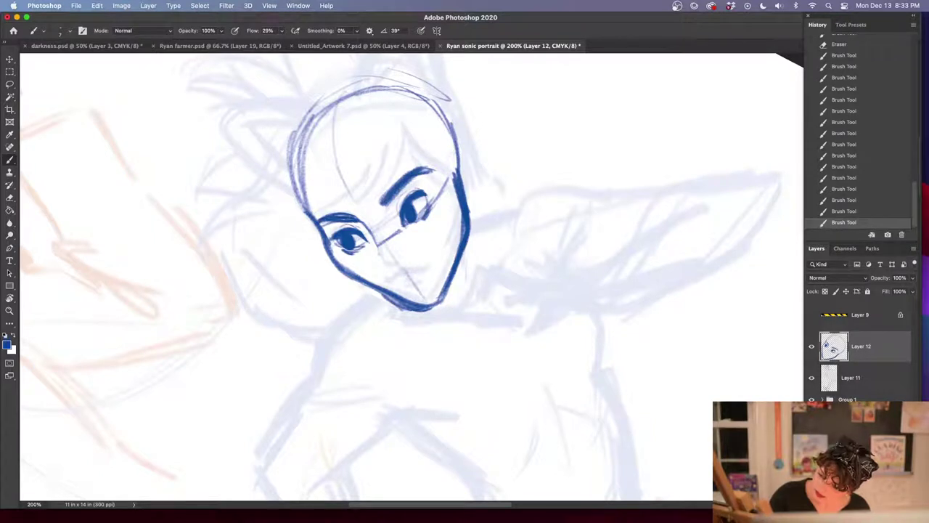
{"action": "left_click_drag", "start_coordinate": [430, 164], "coordinate": [436, 168]}
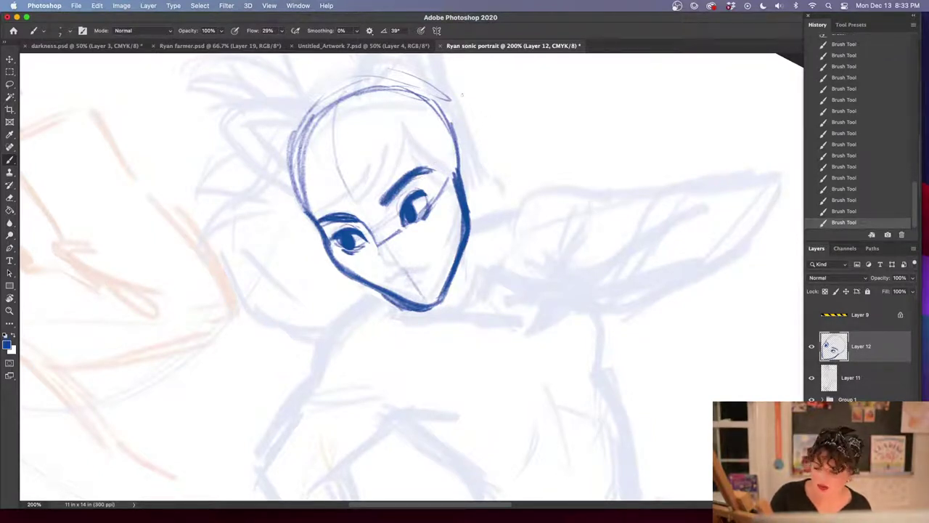
Draw a fringe guide line between the eyebrows and sketch the central bangs fanning across the forehead
{"action": "left_click_drag", "start_coordinate": [353, 215], "coordinate": [411, 178]}
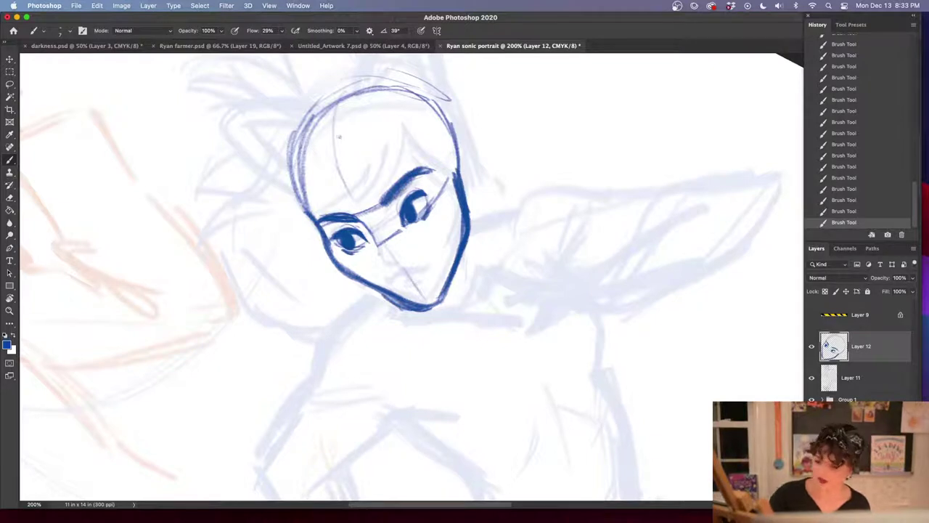
{"action": "mouse_move", "coordinate": [338, 135]}
{"action": "left_mouse_down"}
{"action": "mouse_move", "coordinate": [374, 201]}
{"action": "mouse_move", "coordinate": [385, 205]}
{"action": "mouse_move", "coordinate": [369, 151]}
{"action": "mouse_move", "coordinate": [418, 183]}
{"action": "mouse_move", "coordinate": [412, 175]}
{"action": "left_mouse_up"}
{"action": "left_click_drag", "start_coordinate": [353, 122], "coordinate": [443, 168]}
{"action": "left_click_drag", "start_coordinate": [413, 141], "coordinate": [441, 167]}
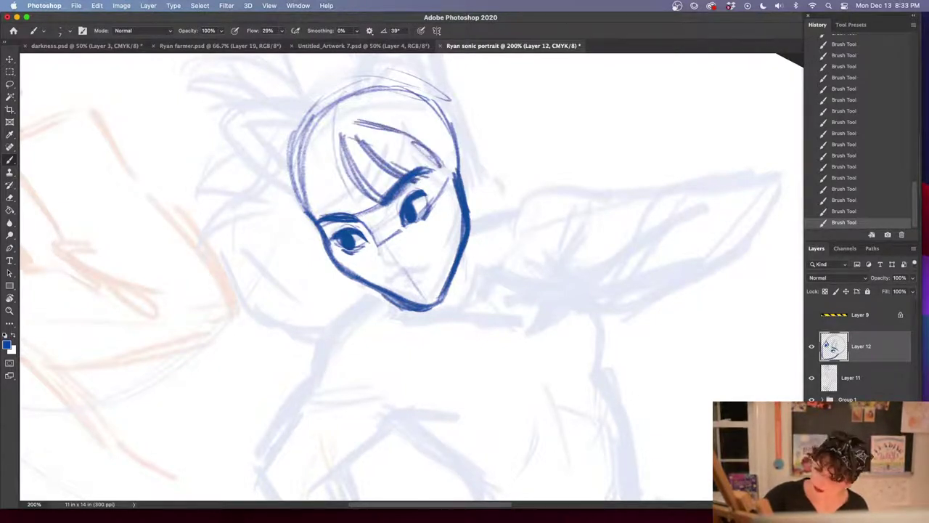
{"action": "left_click_drag", "start_coordinate": [341, 129], "coordinate": [312, 182]}
{"action": "mouse_move", "coordinate": [331, 135]}
{"action": "left_mouse_down"}
{"action": "mouse_move", "coordinate": [320, 202]}
{"action": "mouse_move", "coordinate": [329, 214]}
{"action": "mouse_move", "coordinate": [318, 186]}
{"action": "left_mouse_up"}
{"action": "left_click_drag", "start_coordinate": [369, 141], "coordinate": [336, 217]}
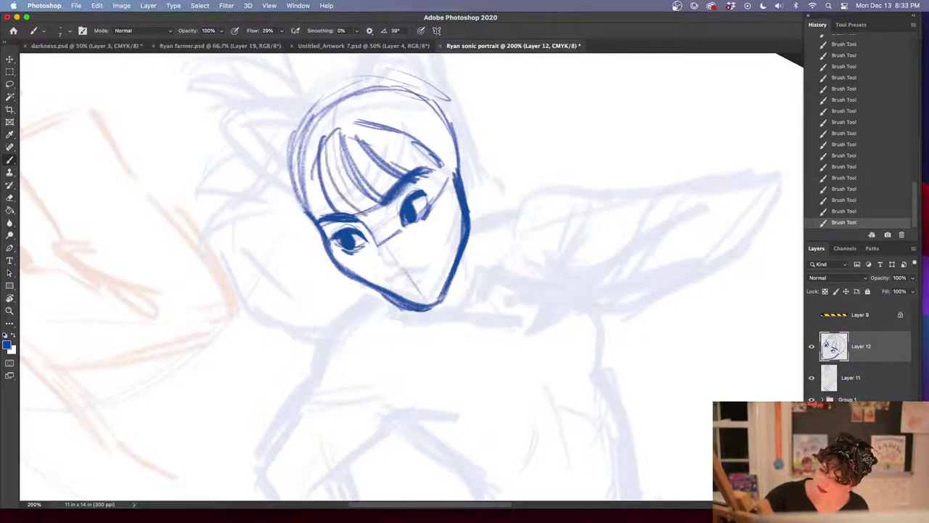
Sketch the swept hair strands from the left side of the forehead out past the temple
{"action": "left_click_drag", "start_coordinate": [332, 129], "coordinate": [300, 206]}
{"action": "mouse_move", "coordinate": [314, 162]}
{"action": "left_mouse_down"}
{"action": "mouse_move", "coordinate": [290, 224]}
{"action": "mouse_move", "coordinate": [284, 218]}
{"action": "mouse_move", "coordinate": [305, 226]}
{"action": "left_mouse_up"}
{"action": "mouse_move", "coordinate": [296, 135]}
{"action": "left_mouse_down"}
{"action": "mouse_move", "coordinate": [279, 214]}
{"action": "mouse_move", "coordinate": [259, 223]}
{"action": "left_mouse_up"}
{"action": "left_click_drag", "start_coordinate": [286, 155], "coordinate": [269, 231]}
{"action": "left_click_drag", "start_coordinate": [283, 199], "coordinate": [273, 230]}
{"action": "left_click_drag", "start_coordinate": [300, 172], "coordinate": [284, 225]}
{"action": "left_click_drag", "start_coordinate": [310, 218], "coordinate": [300, 223]}
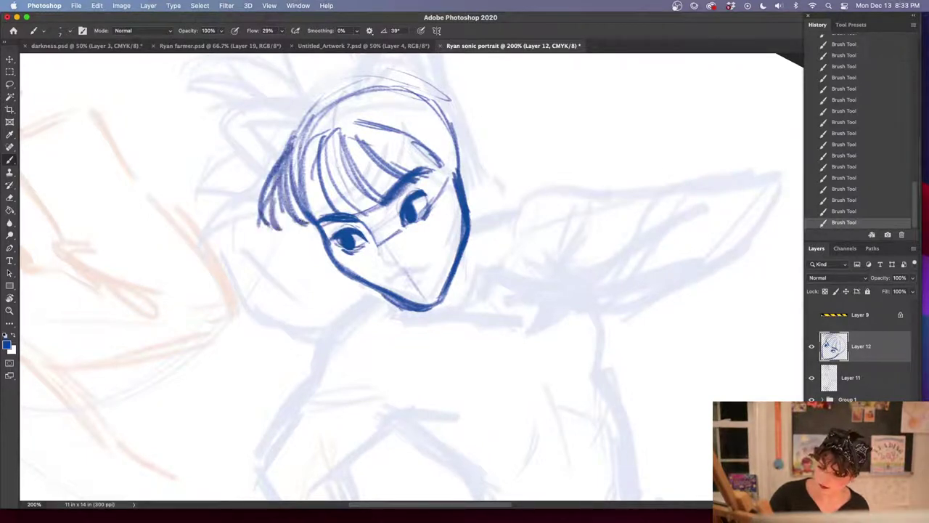
Darken and fill out the bangs with heavier strands, a flicked left tip and short pieces above the right eyebrow
{"action": "left_click_drag", "start_coordinate": [438, 159], "coordinate": [423, 177]}
{"action": "left_click_drag", "start_coordinate": [352, 139], "coordinate": [365, 160]}
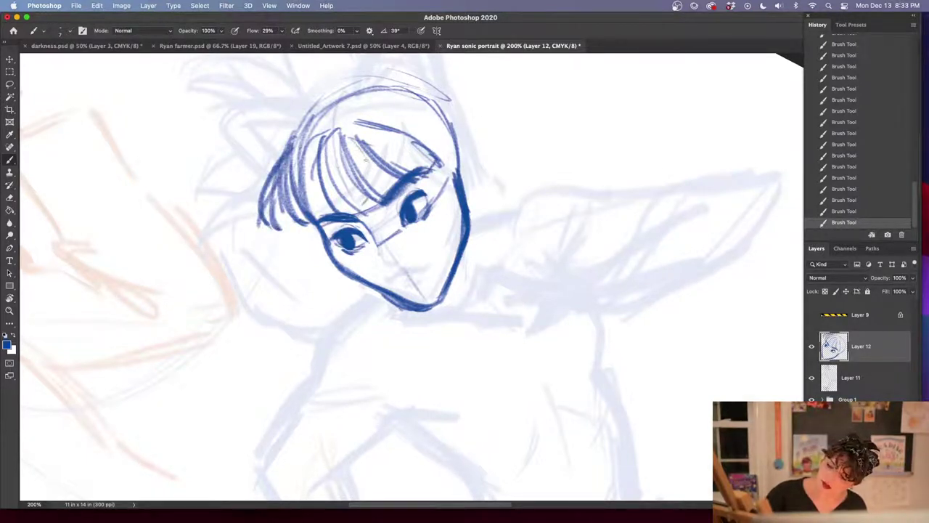
{"action": "mouse_move", "coordinate": [350, 125]}
{"action": "left_mouse_down"}
{"action": "mouse_move", "coordinate": [375, 200]}
{"action": "mouse_move", "coordinate": [369, 212]}
{"action": "left_mouse_up"}
{"action": "left_click_drag", "start_coordinate": [347, 148], "coordinate": [366, 211]}
{"action": "mouse_move", "coordinate": [350, 131]}
{"action": "left_mouse_down"}
{"action": "mouse_move", "coordinate": [323, 212]}
{"action": "mouse_move", "coordinate": [296, 215]}
{"action": "left_mouse_up"}
{"action": "mouse_move", "coordinate": [303, 135]}
{"action": "left_mouse_down"}
{"action": "mouse_move", "coordinate": [282, 212]}
{"action": "mouse_move", "coordinate": [246, 206]}
{"action": "mouse_move", "coordinate": [243, 219]}
{"action": "left_mouse_up"}
{"action": "left_click_drag", "start_coordinate": [293, 216], "coordinate": [268, 225]}
{"action": "left_click_drag", "start_coordinate": [373, 135], "coordinate": [407, 175]}
{"action": "mouse_move", "coordinate": [393, 138]}
{"action": "left_mouse_down"}
{"action": "mouse_move", "coordinate": [416, 170]}
{"action": "mouse_move", "coordinate": [441, 158]}
{"action": "left_mouse_up"}
{"action": "left_click_drag", "start_coordinate": [435, 144], "coordinate": [449, 164]}
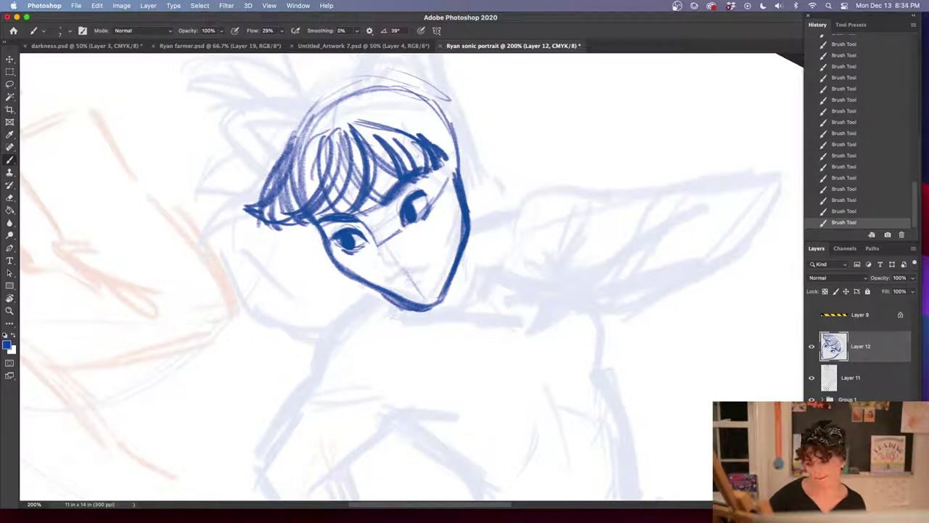
Lasso both eyes and eyebrows, nudge them slightly up and to the left, and deselect them
{"action": "key", "text": "l"}
{"action": "mouse_move", "coordinate": [354, 218]}
{"action": "left_mouse_down"}
{"action": "mouse_move", "coordinate": [320, 226]}
{"action": "mouse_move", "coordinate": [423, 249]}
{"action": "mouse_move", "coordinate": [430, 171]}
{"action": "mouse_move", "coordinate": [346, 216]}
{"action": "left_mouse_up"}
{"action": "left_click_drag", "start_coordinate": [418, 206], "coordinate": [415, 203]}
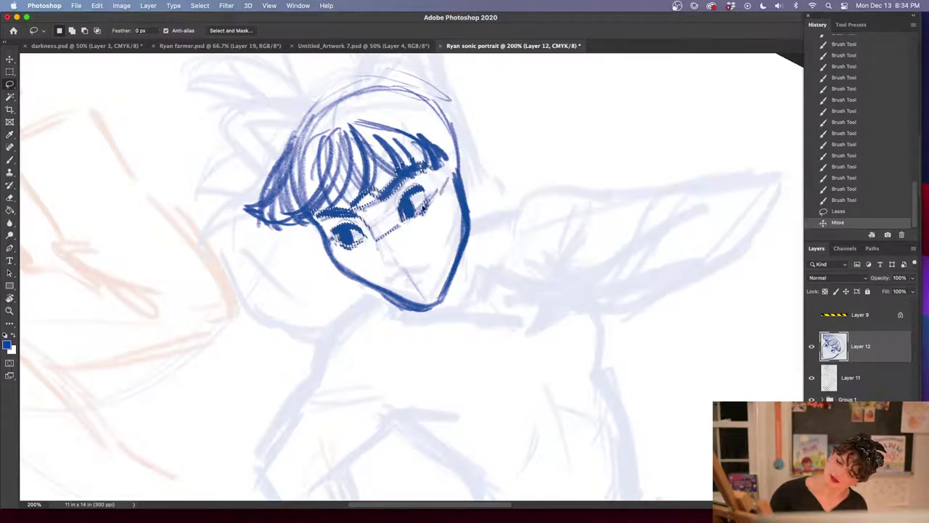
{"action": "key", "text": "super+d"}
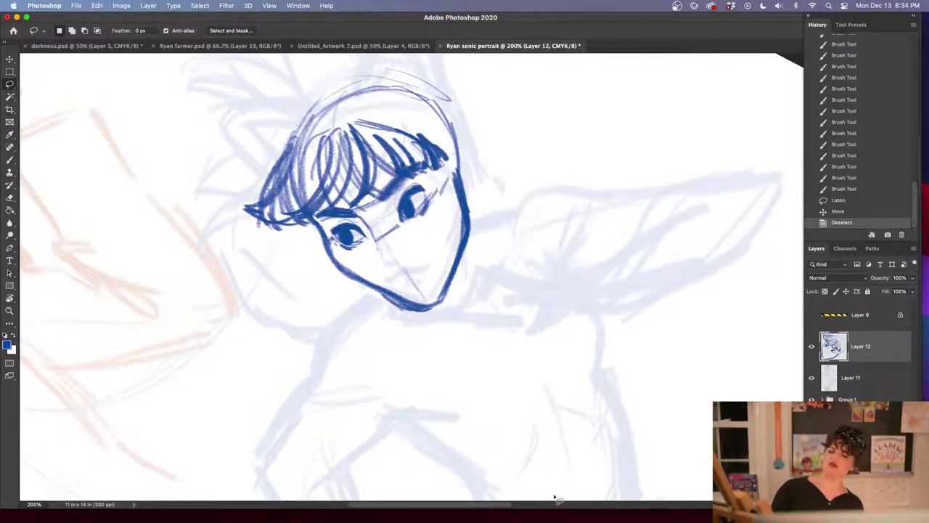
Erase stray face contour lines, redraw the right cheek and jaw edge, and add the ear beside the temple
{"action": "key", "text": "b"}
{"action": "mouse_move", "coordinate": [349, 263]}
{"action": "left_mouse_down"}
{"action": "mouse_move", "coordinate": [416, 297]}
{"action": "mouse_move", "coordinate": [445, 183]}
{"action": "mouse_move", "coordinate": [438, 296]}
{"action": "mouse_move", "coordinate": [468, 254]}
{"action": "left_mouse_up"}
{"action": "key", "text": "b"}
{"action": "mouse_move", "coordinate": [436, 304]}
{"action": "left_mouse_down"}
{"action": "mouse_move", "coordinate": [469, 240]}
{"action": "mouse_move", "coordinate": [462, 190]}
{"action": "left_mouse_up"}
{"action": "mouse_move", "coordinate": [454, 167]}
{"action": "left_mouse_down"}
{"action": "mouse_move", "coordinate": [452, 154]}
{"action": "mouse_move", "coordinate": [468, 196]}
{"action": "left_mouse_up"}
{"action": "mouse_move", "coordinate": [460, 133]}
{"action": "left_mouse_down"}
{"action": "mouse_move", "coordinate": [469, 195]}
{"action": "mouse_move", "coordinate": [429, 175]}
{"action": "left_mouse_up"}
{"action": "left_click_drag", "start_coordinate": [451, 263], "coordinate": [448, 344]}
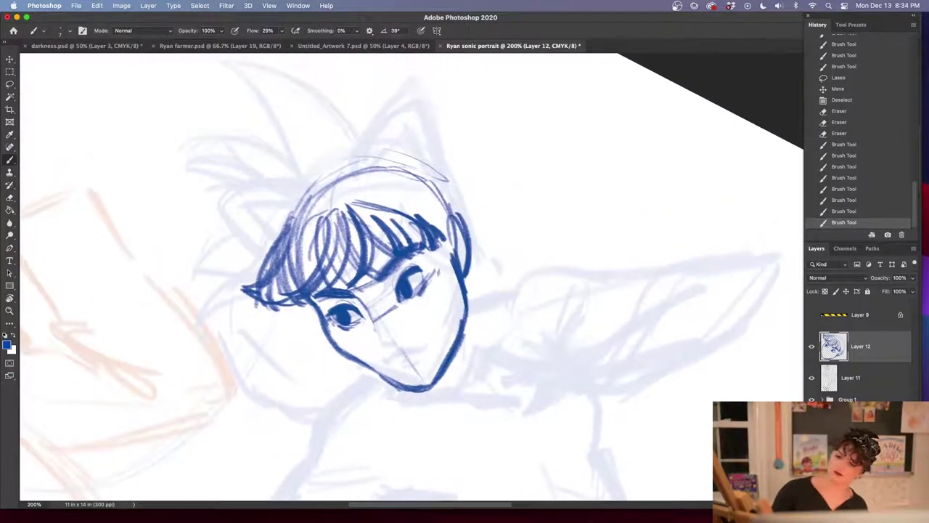
Draw the headband over the crown and outline two pointed cat ears on it
{"action": "mouse_move", "coordinate": [313, 182]}
{"action": "left_mouse_down"}
{"action": "mouse_move", "coordinate": [294, 224]}
{"action": "mouse_move", "coordinate": [347, 164]}
{"action": "mouse_move", "coordinate": [373, 151]}
{"action": "left_mouse_up"}
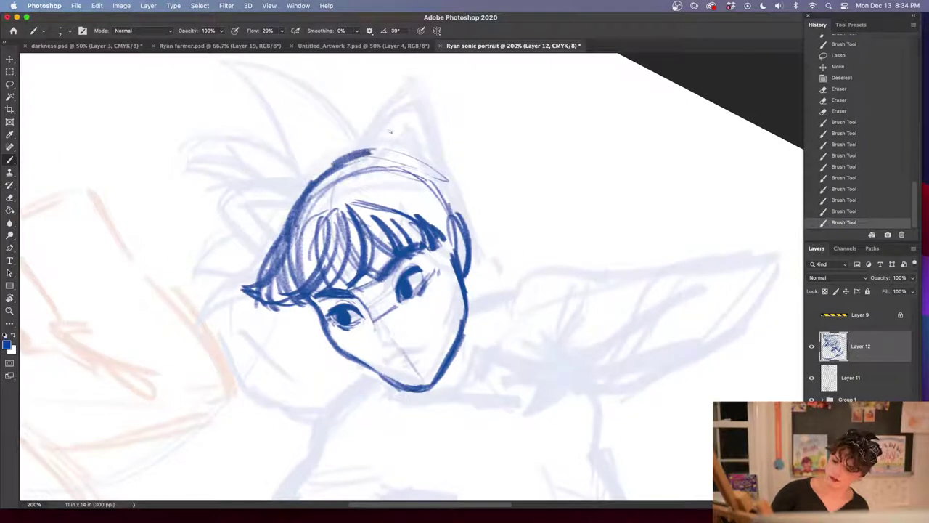
{"action": "mouse_move", "coordinate": [280, 250]}
{"action": "left_mouse_down"}
{"action": "mouse_move", "coordinate": [225, 193]}
{"action": "mouse_move", "coordinate": [308, 182]}
{"action": "left_mouse_up"}
{"action": "left_click_drag", "start_coordinate": [225, 188], "coordinate": [312, 177]}
{"action": "mouse_move", "coordinate": [270, 179]}
{"action": "left_mouse_down"}
{"action": "mouse_move", "coordinate": [315, 180]}
{"action": "mouse_move", "coordinate": [397, 121]}
{"action": "left_mouse_up"}
{"action": "mouse_move", "coordinate": [364, 171]}
{"action": "left_mouse_down"}
{"action": "mouse_move", "coordinate": [421, 100]}
{"action": "mouse_move", "coordinate": [434, 99]}
{"action": "mouse_move", "coordinate": [445, 204]}
{"action": "left_mouse_up"}
{"action": "left_click_drag", "start_coordinate": [383, 130], "coordinate": [362, 174]}
{"action": "left_click_drag", "start_coordinate": [315, 187], "coordinate": [359, 159]}
{"action": "left_click_drag", "start_coordinate": [316, 183], "coordinate": [363, 158]}
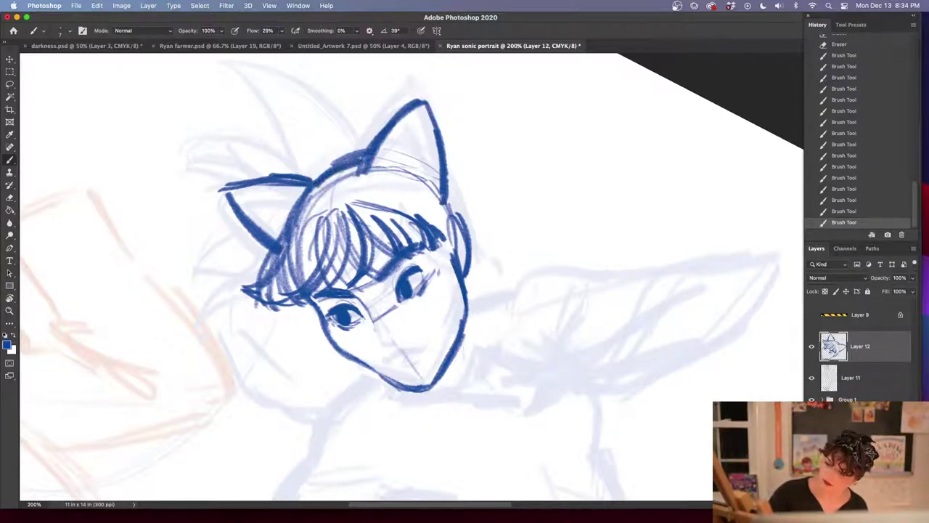
Add the headband's lower edge and the inner contour lines of both cat ears
{"action": "mouse_move", "coordinate": [311, 200]}
{"action": "left_mouse_down"}
{"action": "mouse_move", "coordinate": [364, 175]}
{"action": "mouse_move", "coordinate": [416, 118]}
{"action": "left_mouse_up"}
{"action": "left_click_drag", "start_coordinate": [381, 169], "coordinate": [421, 119]}
{"action": "left_click_drag", "start_coordinate": [419, 119], "coordinate": [432, 193]}
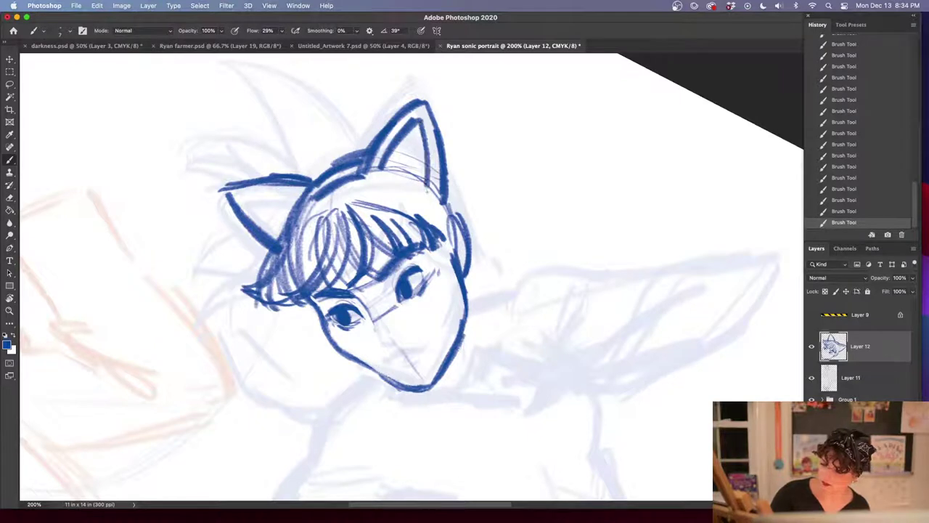
{"action": "left_click_drag", "start_coordinate": [425, 147], "coordinate": [434, 193]}
{"action": "mouse_move", "coordinate": [390, 157]}
{"action": "left_mouse_down"}
{"action": "mouse_move", "coordinate": [408, 153]}
{"action": "mouse_move", "coordinate": [436, 170]}
{"action": "left_mouse_up"}
{"action": "left_click_drag", "start_coordinate": [381, 177], "coordinate": [430, 192]}
{"action": "mouse_move", "coordinate": [287, 193]}
{"action": "left_mouse_down"}
{"action": "mouse_move", "coordinate": [265, 234]}
{"action": "mouse_move", "coordinate": [244, 241]}
{"action": "left_mouse_up"}
{"action": "left_click_drag", "start_coordinate": [237, 197], "coordinate": [296, 211]}
{"action": "left_click_drag", "start_coordinate": [236, 194], "coordinate": [294, 203]}
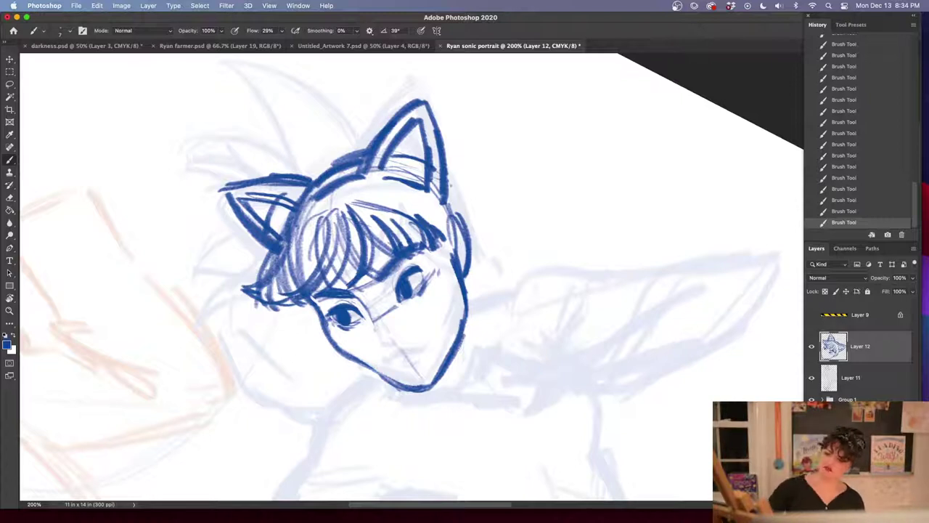
Draw the hair's outer curve sweeping down from the right cat ear, reverting the excess strokes and redrawing it
{"action": "left_click_drag", "start_coordinate": [452, 181], "coordinate": [495, 236]}
{"action": "left_click_drag", "start_coordinate": [453, 179], "coordinate": [504, 254]}
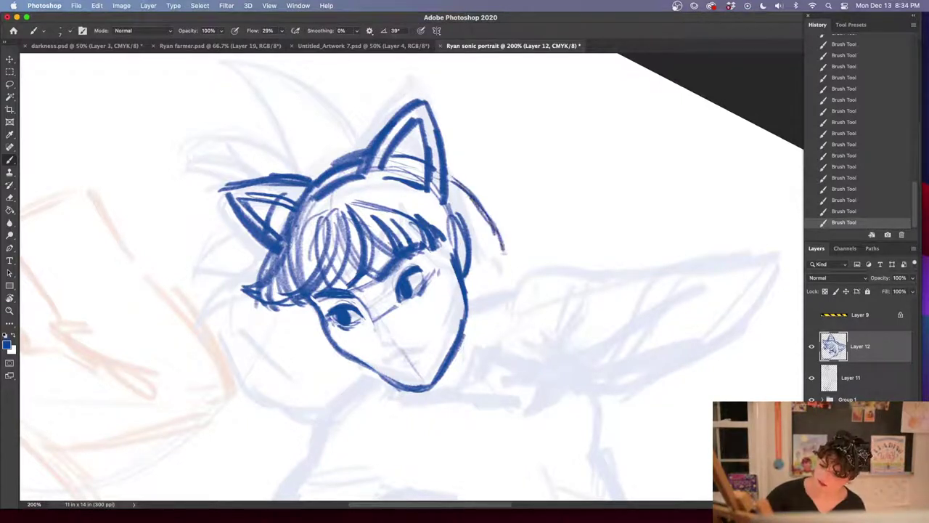
{"action": "left_click_drag", "start_coordinate": [476, 219], "coordinate": [502, 263]}
{"action": "left_click", "coordinate": [863, 179]}
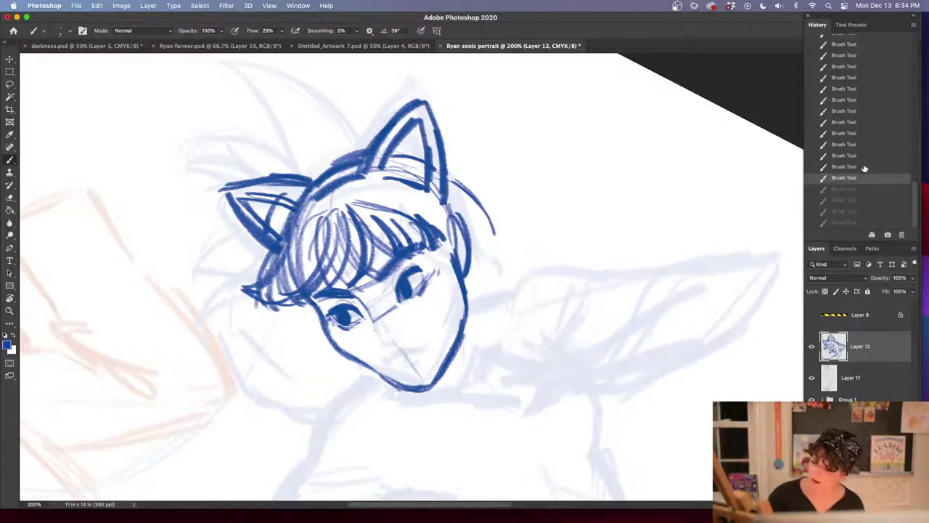
{"action": "left_click", "coordinate": [865, 157]}
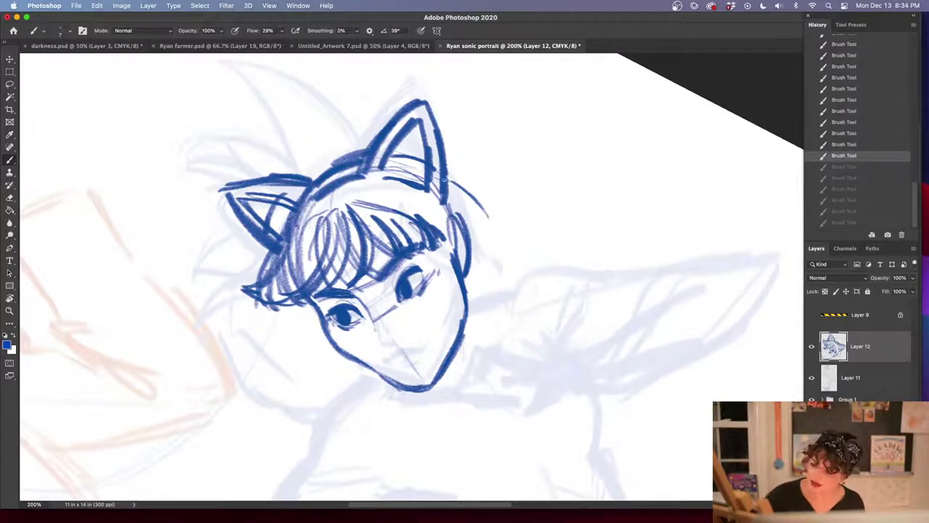
{"action": "mouse_move", "coordinate": [443, 178]}
{"action": "left_mouse_down"}
{"action": "mouse_move", "coordinate": [520, 254]}
{"action": "mouse_move", "coordinate": [492, 217]}
{"action": "left_mouse_up"}
{"action": "mouse_move", "coordinate": [491, 217]}
{"action": "left_mouse_down"}
{"action": "mouse_move", "coordinate": [523, 266]}
{"action": "mouse_move", "coordinate": [515, 298]}
{"action": "left_mouse_up"}
Sketch the loose hair locks below the left bangs and add a thin strand at the right hair tip
{"action": "mouse_move", "coordinate": [260, 271]}
{"action": "left_mouse_down"}
{"action": "mouse_move", "coordinate": [213, 335]}
{"action": "mouse_move", "coordinate": [271, 398]}
{"action": "left_mouse_up"}
{"action": "left_click_drag", "start_coordinate": [283, 340], "coordinate": [270, 402]}
{"action": "left_click_drag", "start_coordinate": [308, 305], "coordinate": [248, 390]}
{"action": "left_click_drag", "start_coordinate": [307, 325], "coordinate": [272, 401]}
{"action": "left_click_drag", "start_coordinate": [347, 367], "coordinate": [308, 426]}
{"action": "left_click_drag", "start_coordinate": [335, 388], "coordinate": [325, 411]}
{"action": "mouse_move", "coordinate": [261, 399]}
{"action": "left_mouse_down"}
{"action": "mouse_move", "coordinate": [324, 429]}
{"action": "mouse_move", "coordinate": [312, 427]}
{"action": "left_mouse_up"}
{"action": "mouse_move", "coordinate": [521, 244]}
{"action": "left_mouse_down"}
{"action": "mouse_move", "coordinate": [537, 293]}
{"action": "mouse_move", "coordinate": [525, 301]}
{"action": "left_mouse_up"}
Draw the nose from the bridge beside the left eye down to its tip and nostril
{"action": "mouse_move", "coordinate": [651, 383]}
{"action": "left_mouse_down"}
{"action": "mouse_move", "coordinate": [646, 303]}
{"action": "mouse_move", "coordinate": [662, 330]}
{"action": "left_mouse_up"}
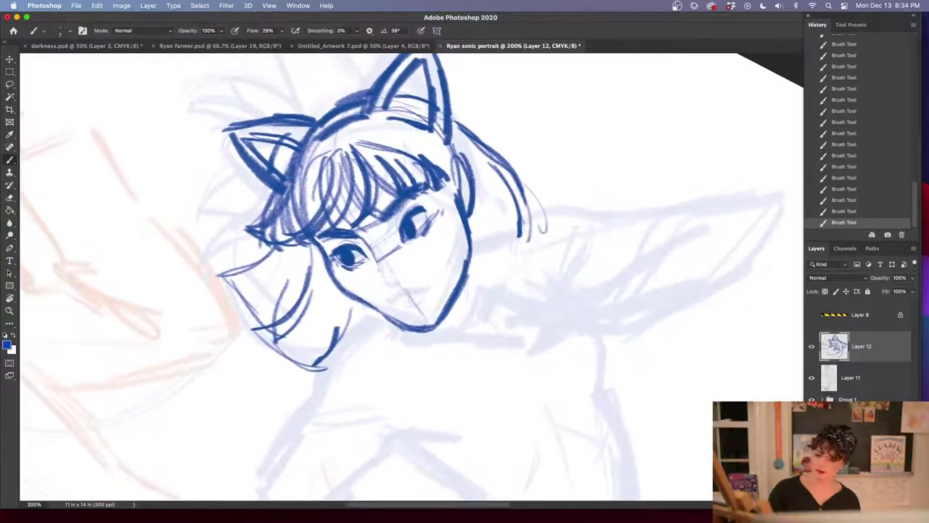
{"action": "mouse_move", "coordinate": [372, 252]}
{"action": "left_mouse_down"}
{"action": "mouse_move", "coordinate": [377, 283]}
{"action": "mouse_move", "coordinate": [404, 276]}
{"action": "left_mouse_up"}
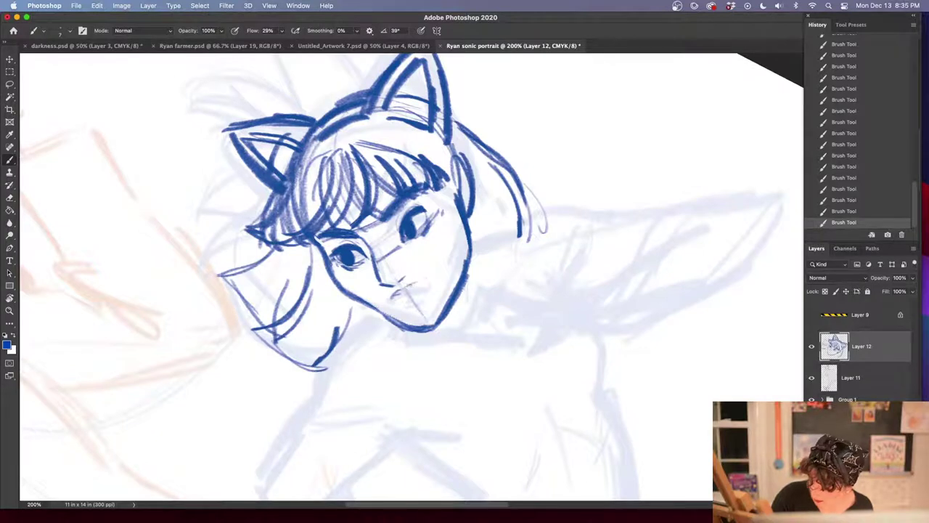
Draw the second figure's mouth below the nose, with the lip line and upper and lower lip shapes
{"action": "mouse_move", "coordinate": [399, 287]}
{"action": "left_mouse_down"}
{"action": "mouse_move", "coordinate": [427, 282]}
{"action": "mouse_move", "coordinate": [422, 303]}
{"action": "left_mouse_up"}
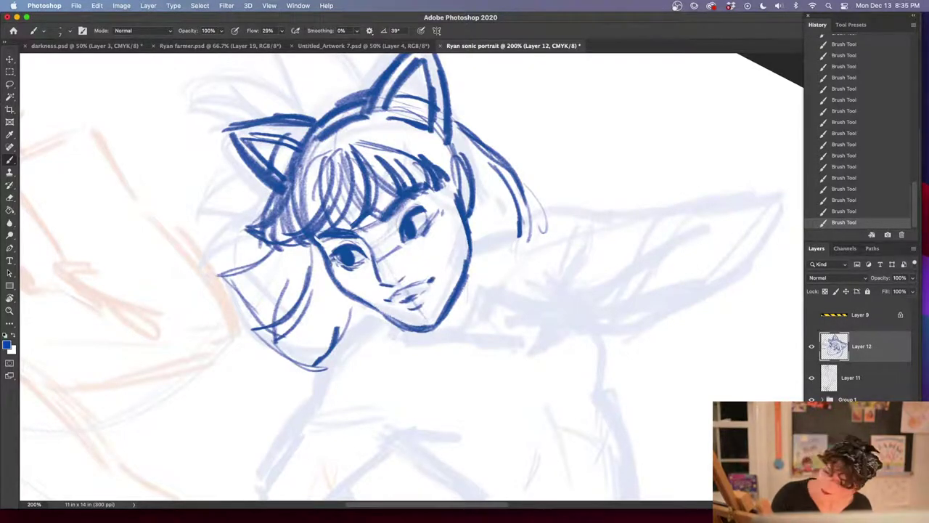
{"action": "key", "text": "super+minus"}
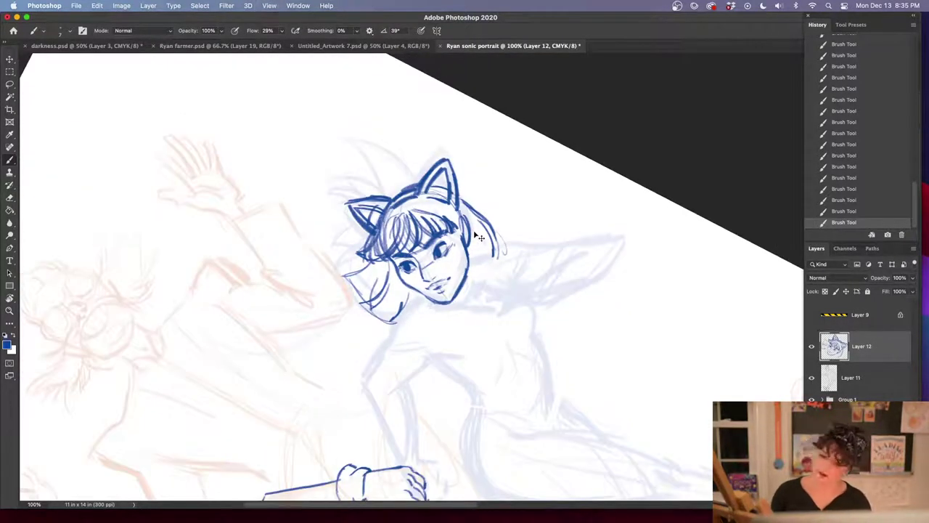
{"action": "key", "text": "super+plus"}
{"action": "key", "text": "super+minus"}
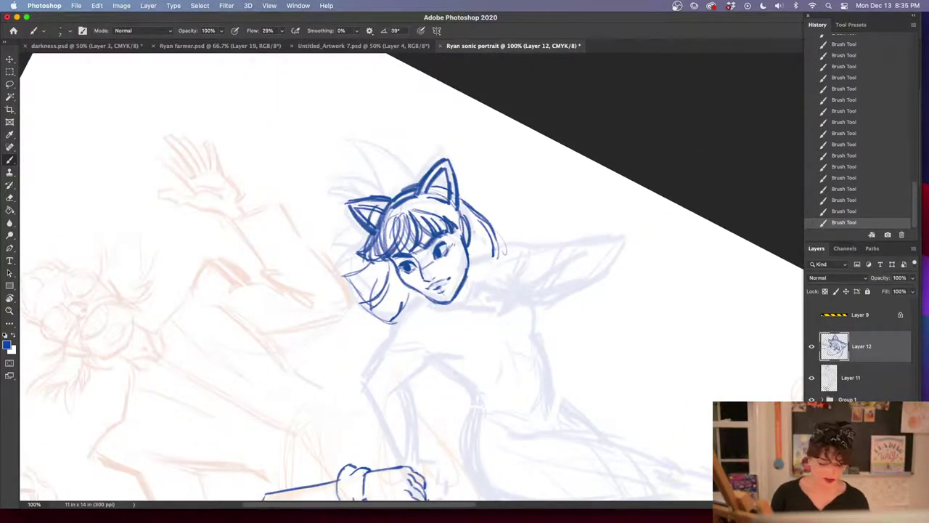
Lasso the second figure's head, scale it to about 92.6%, rotate it about -7.6°, and shift it slightly up over the sketch
{"action": "key", "text": "Escape"}
{"action": "key", "text": "l"}
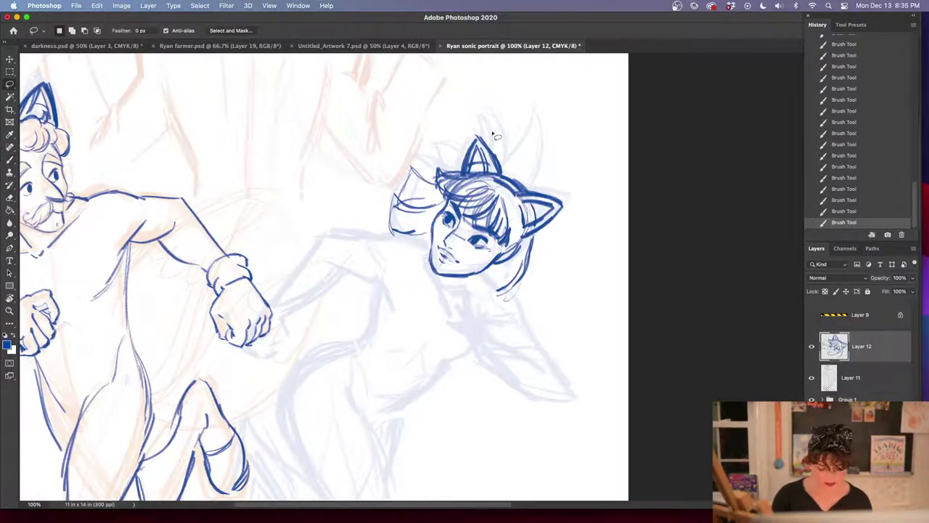
{"action": "mouse_move", "coordinate": [465, 111]}
{"action": "left_mouse_down"}
{"action": "mouse_move", "coordinate": [608, 252]}
{"action": "mouse_move", "coordinate": [570, 129]}
{"action": "mouse_move", "coordinate": [603, 116]}
{"action": "mouse_move", "coordinate": [593, 127]}
{"action": "left_mouse_up"}
{"action": "key", "text": "super+t"}
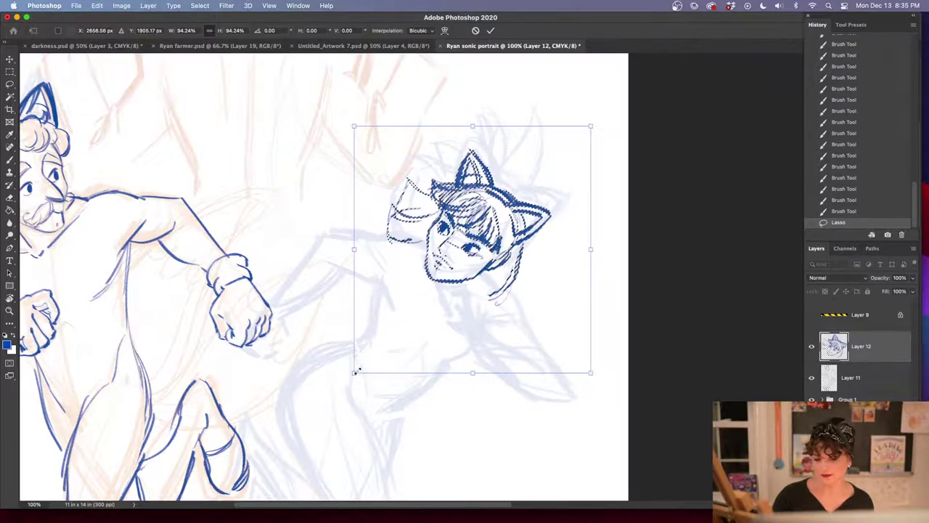
{"action": "left_click_drag", "start_coordinate": [355, 371], "coordinate": [358, 368]}
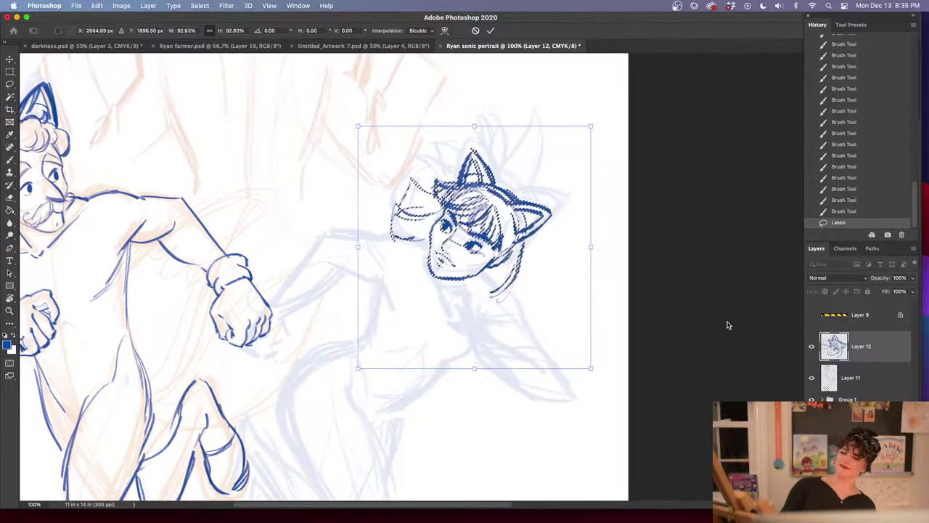
{"action": "mouse_move", "coordinate": [607, 203]}
{"action": "left_mouse_down"}
{"action": "mouse_move", "coordinate": [603, 189]}
{"action": "mouse_move", "coordinate": [615, 180]}
{"action": "left_mouse_up"}
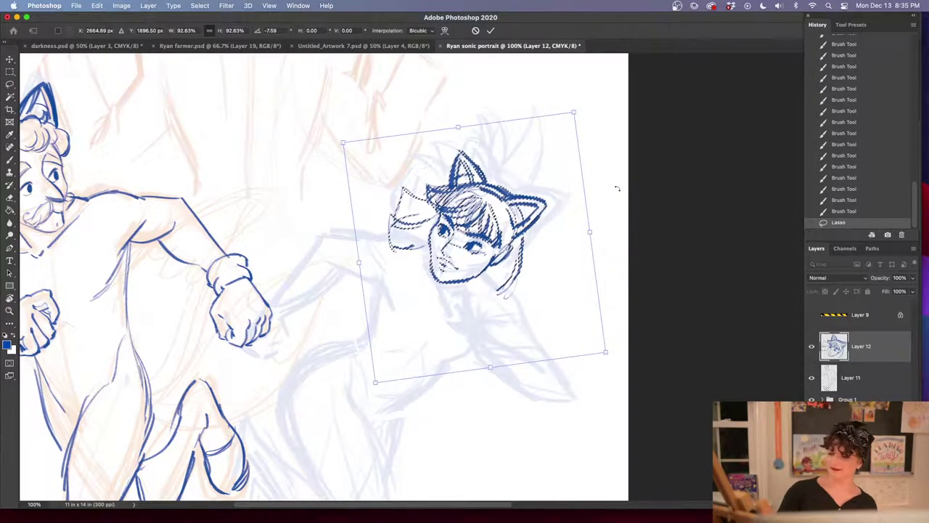
{"action": "mouse_move", "coordinate": [502, 250]}
{"action": "left_mouse_down"}
{"action": "mouse_move", "coordinate": [512, 218]}
{"action": "mouse_move", "coordinate": [537, 213]}
{"action": "left_mouse_up"}
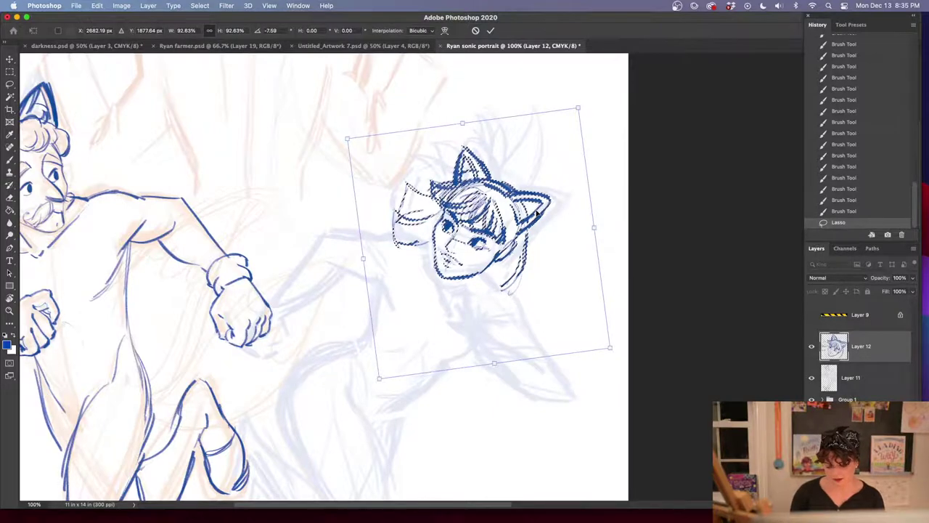
Nudge the selected head slightly up and to the left, and rotate it to about -11.6°
{"action": "key", "text": "super+minus"}
{"action": "key", "text": "super+minus"}
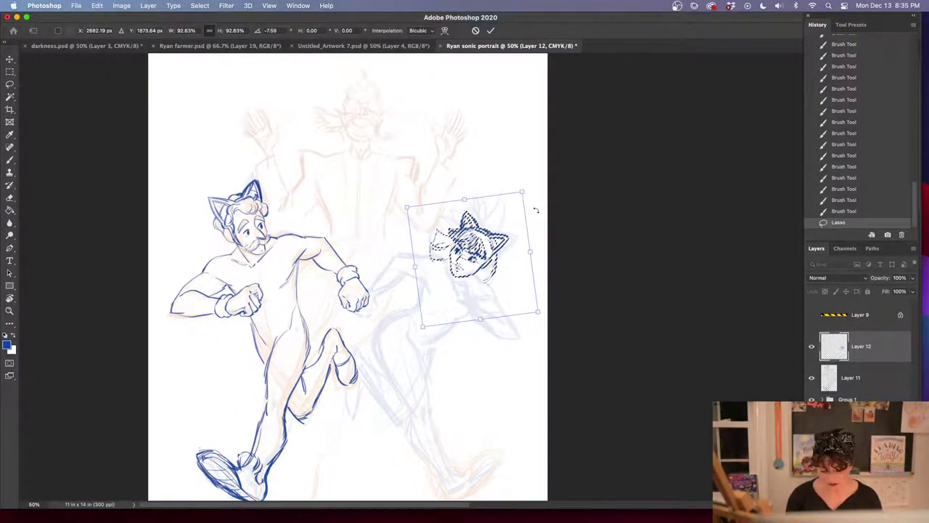
{"action": "key", "text": "Up"}
{"action": "key", "text": "Up"}
{"action": "key", "text": "Up"}
{"action": "key", "text": "Left"}
{"action": "key", "text": "Left"}
{"action": "key", "text": "Left"}
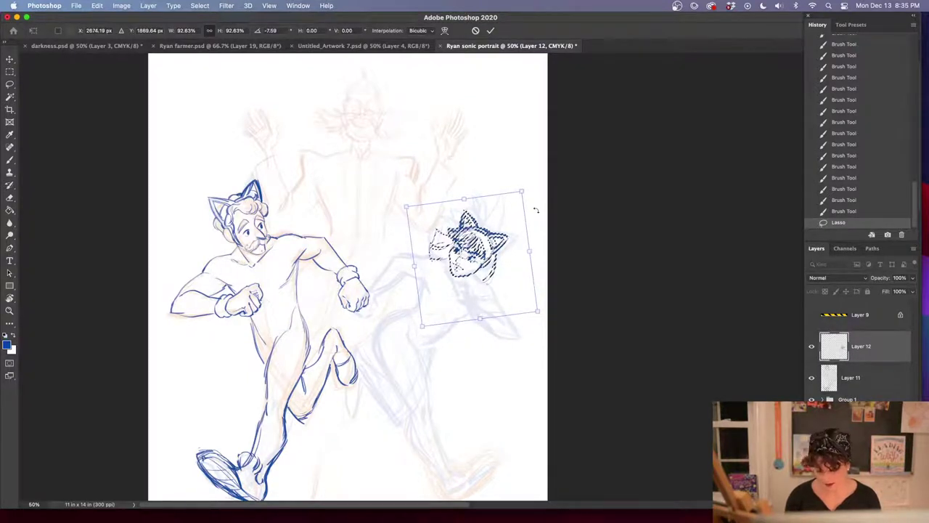
{"action": "key", "text": "Left"}
{"action": "key", "text": "Left"}
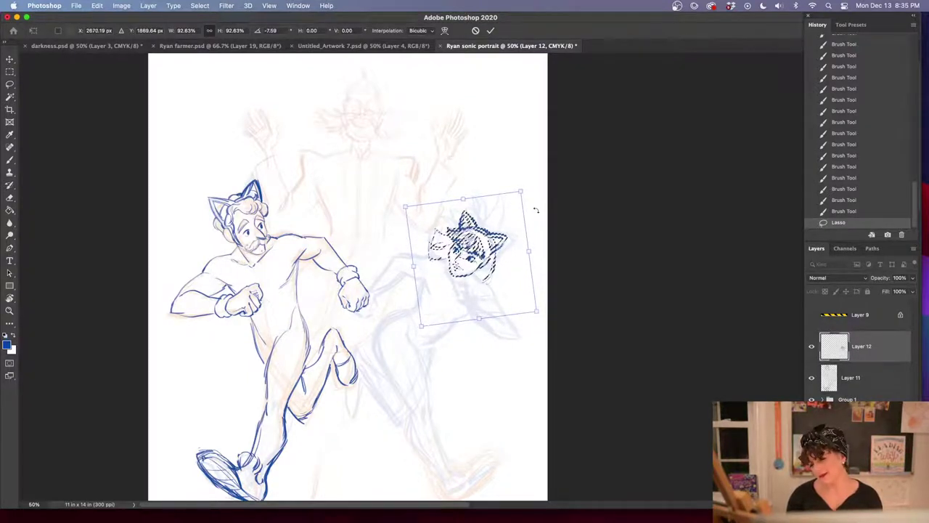
{"action": "left_click_drag", "start_coordinate": [545, 317], "coordinate": [549, 313]}
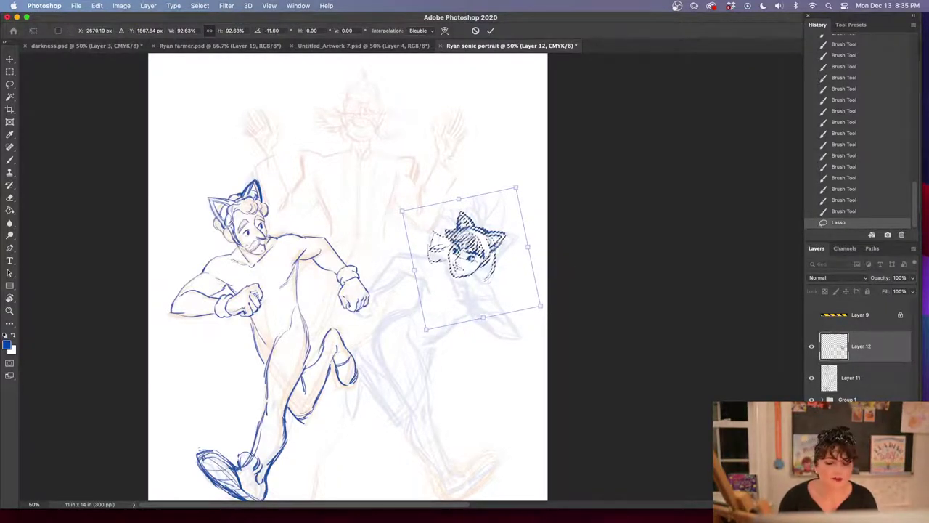
{"action": "key", "text": "shift+Tab"}
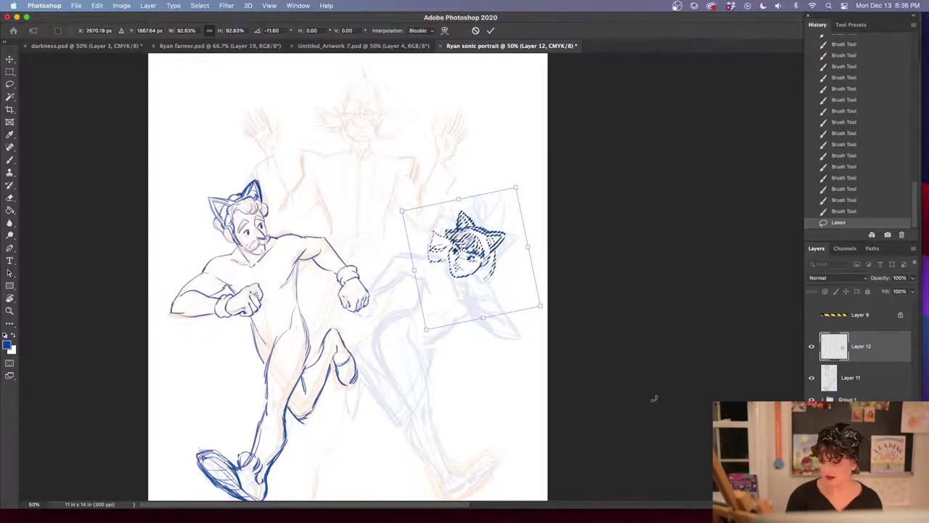
Fine-tune the head's position with small nudges left and up, then apply the transformation and deselect
{"action": "key", "text": "super+z"}
{"action": "key", "text": "Left"}
{"action": "key", "text": "Left"}
{"action": "key", "text": "Left"}
{"action": "key", "text": "Left"}
{"action": "key", "text": "Left"}
{"action": "key", "text": "Left"}
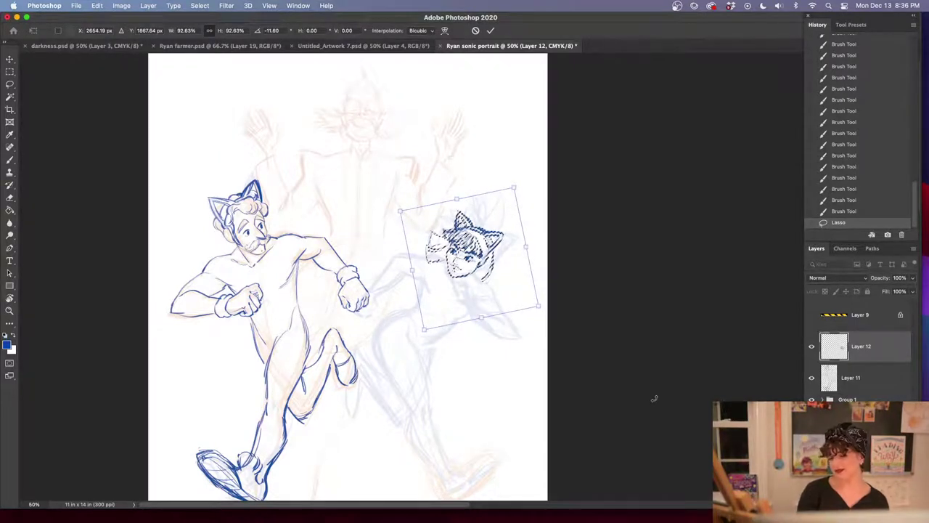
{"action": "key", "text": "Down"}
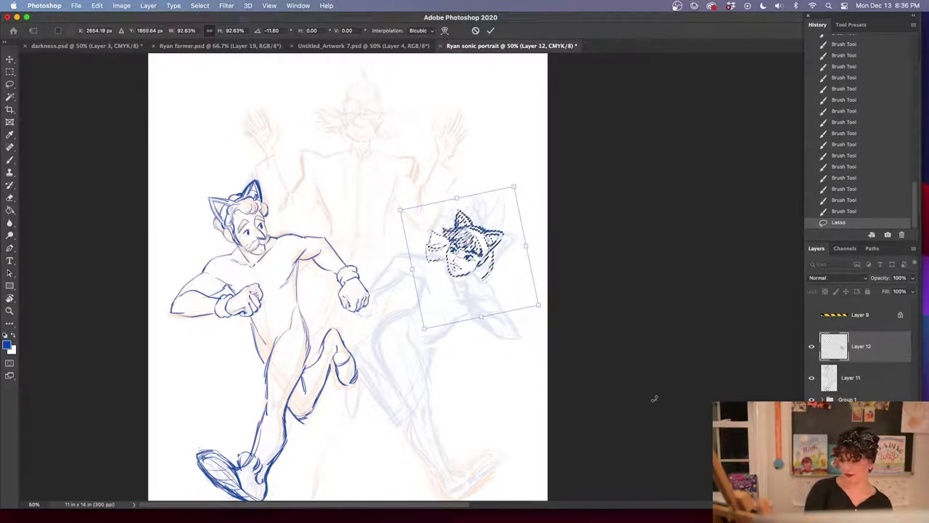
{"action": "key", "text": "Up"}
{"action": "key", "text": "Up"}
{"action": "key", "text": "Up"}
{"action": "key", "text": "Up"}
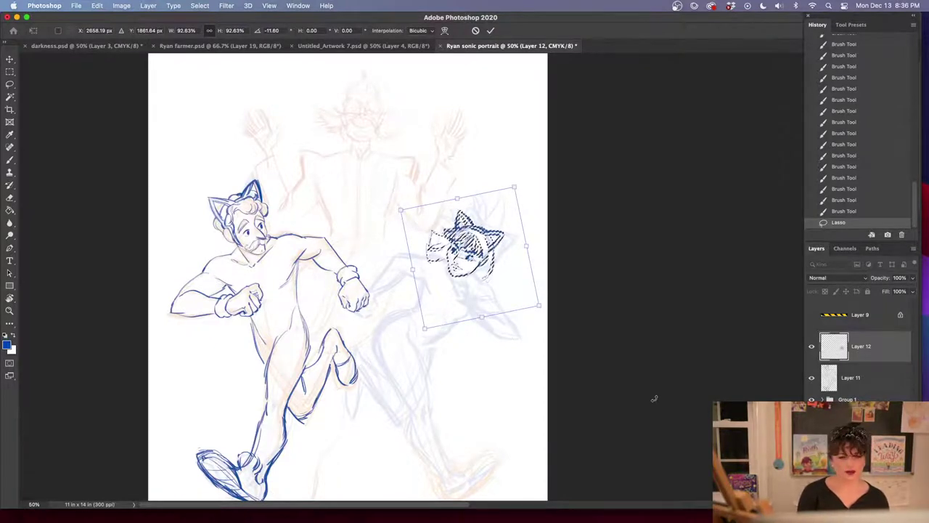
{"action": "key", "text": "Down"}
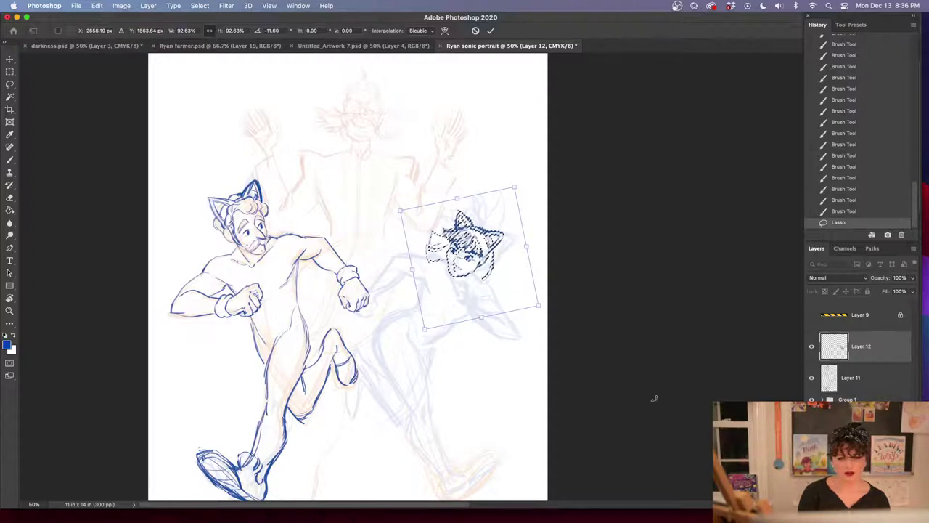
{"action": "key", "text": "Return"}
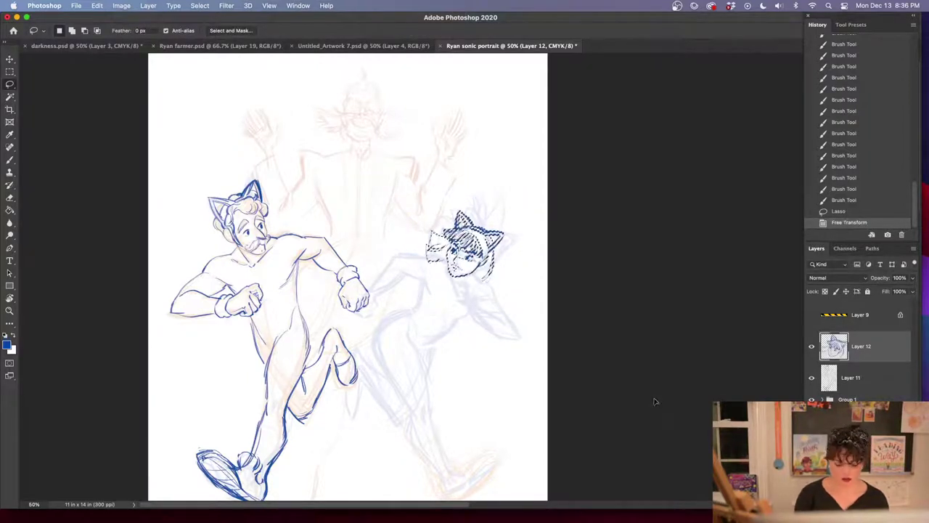
{"action": "key", "text": "super+d"}
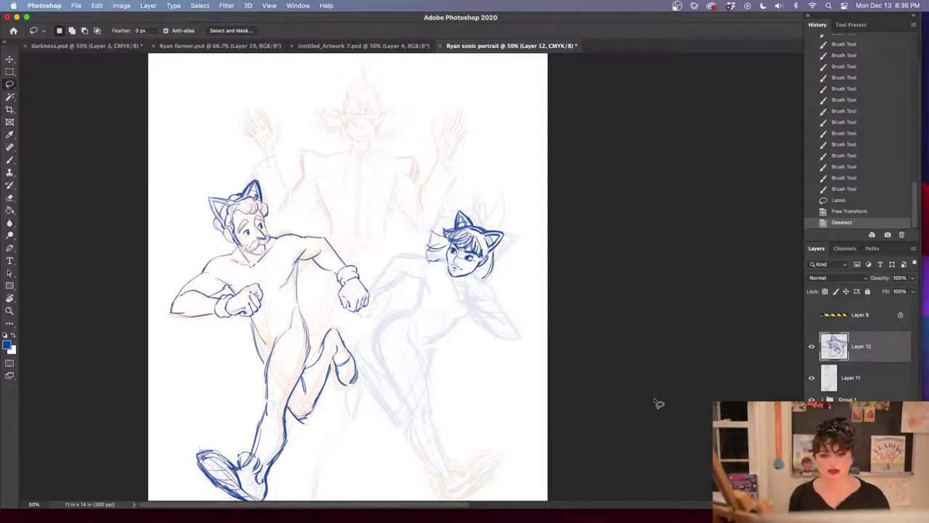
Draw the neck line below the jaw and the right shoulder contour running down the outer arm to the elbow
{"action": "key", "text": "super+plus"}
{"action": "key", "text": "super+plus"}
{"action": "key", "text": "super+plus"}
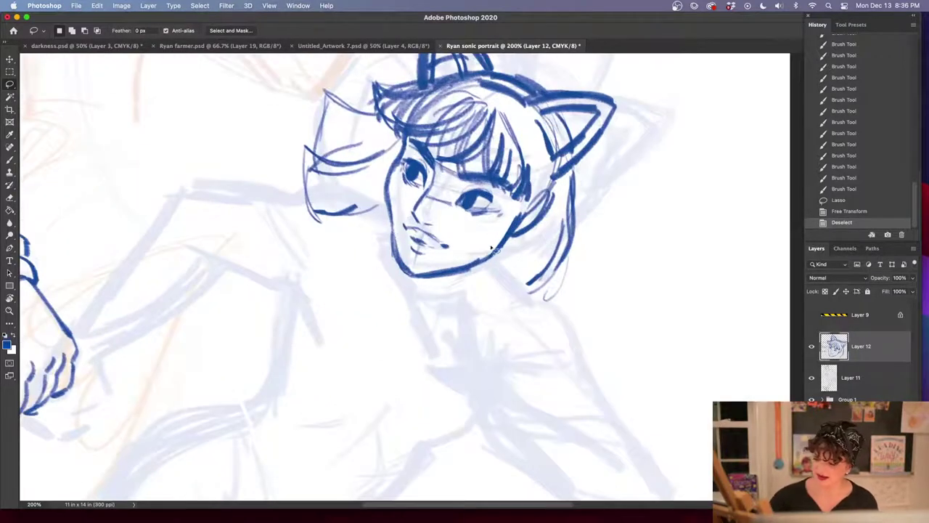
{"action": "key", "text": "b"}
{"action": "left_click_drag", "start_coordinate": [495, 254], "coordinate": [435, 320]}
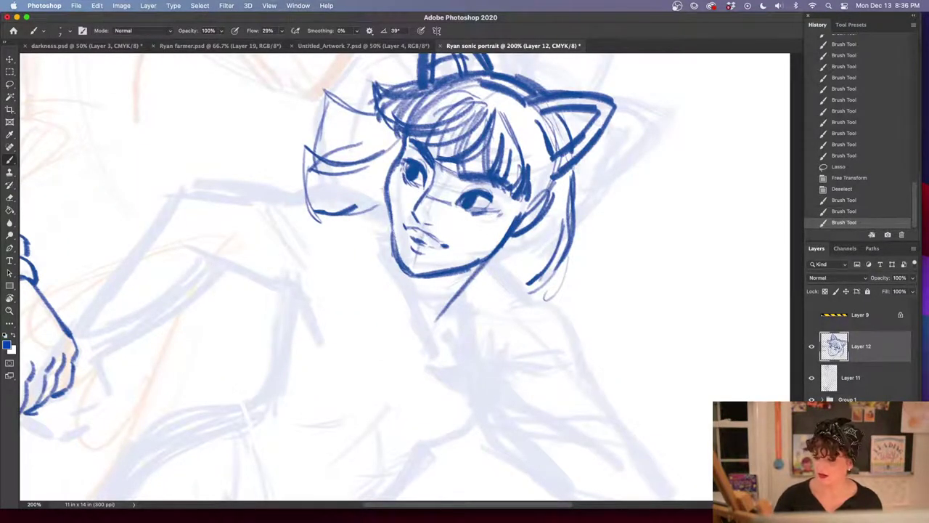
{"action": "mouse_move", "coordinate": [389, 226]}
{"action": "left_mouse_down"}
{"action": "mouse_move", "coordinate": [379, 222]}
{"action": "mouse_move", "coordinate": [388, 224]}
{"action": "left_mouse_up"}
{"action": "left_click_drag", "start_coordinate": [579, 351], "coordinate": [493, 235]}
{"action": "mouse_move", "coordinate": [407, 147]}
{"action": "left_mouse_down"}
{"action": "mouse_move", "coordinate": [440, 191]}
{"action": "mouse_move", "coordinate": [434, 178]}
{"action": "left_mouse_up"}
{"action": "mouse_move", "coordinate": [413, 153]}
{"action": "left_mouse_down"}
{"action": "mouse_move", "coordinate": [497, 236]}
{"action": "mouse_move", "coordinate": [594, 392]}
{"action": "left_mouse_up"}
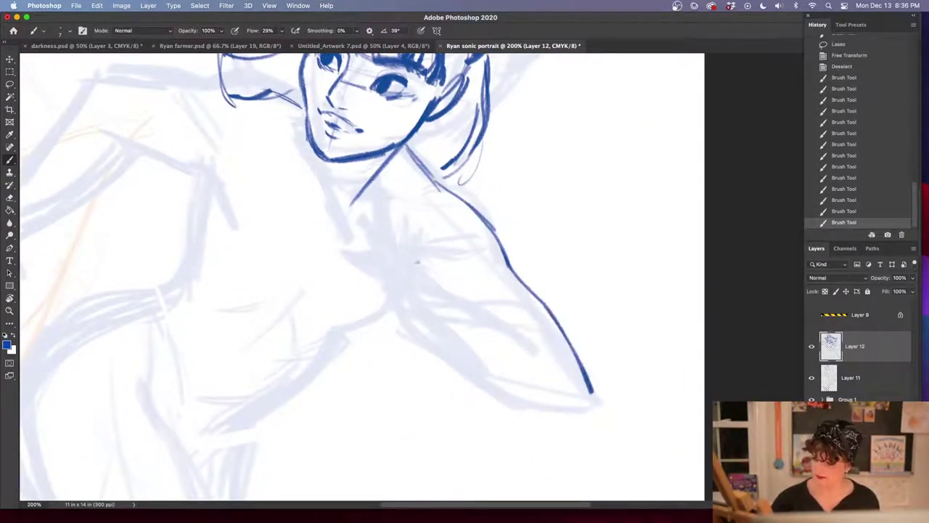
Draw the bent right arm's inner contour, its underside and the rounded elbow end
{"action": "mouse_move", "coordinate": [412, 257]}
{"action": "left_mouse_down"}
{"action": "mouse_move", "coordinate": [524, 324]}
{"action": "mouse_move", "coordinate": [557, 355]}
{"action": "left_mouse_up"}
{"action": "left_click_drag", "start_coordinate": [501, 314], "coordinate": [569, 361]}
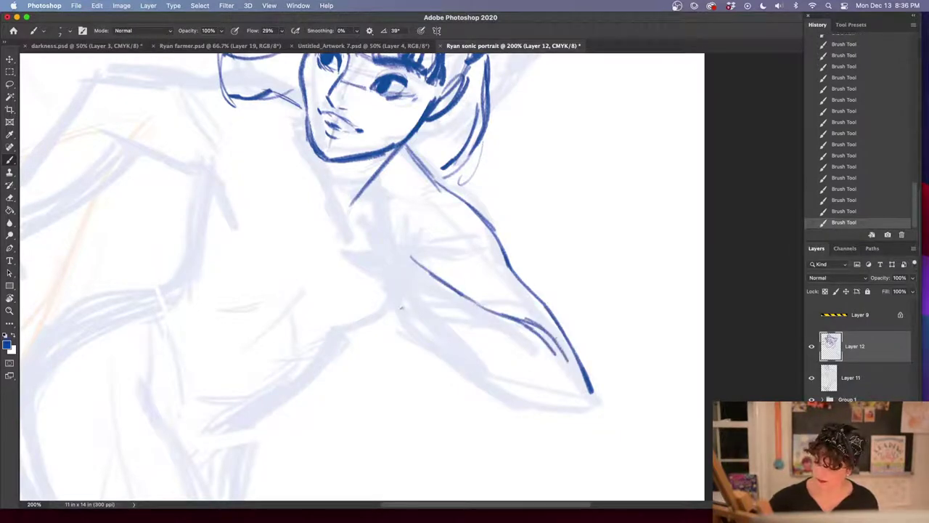
{"action": "left_click_drag", "start_coordinate": [401, 306], "coordinate": [510, 407]}
{"action": "mouse_move", "coordinate": [472, 369]}
{"action": "left_mouse_down"}
{"action": "mouse_move", "coordinate": [508, 405]}
{"action": "mouse_move", "coordinate": [589, 411]}
{"action": "left_mouse_up"}
{"action": "left_click_drag", "start_coordinate": [526, 402], "coordinate": [581, 408]}
{"action": "left_click_drag", "start_coordinate": [612, 320], "coordinate": [832, 357]}
Draw the left shoulder, both edges of the left arm, the armpit line and the side of the torso
{"action": "left_click_drag", "start_coordinate": [482, 129], "coordinate": [390, 114]}
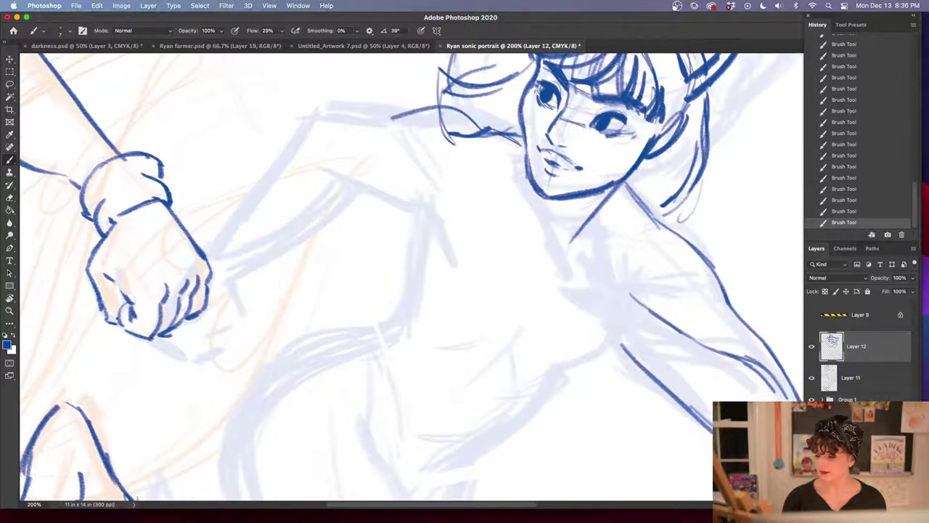
{"action": "left_click_drag", "start_coordinate": [453, 109], "coordinate": [396, 113]}
{"action": "mouse_move", "coordinate": [497, 134]}
{"action": "left_mouse_down"}
{"action": "mouse_move", "coordinate": [521, 141]}
{"action": "mouse_move", "coordinate": [399, 110]}
{"action": "mouse_move", "coordinate": [305, 111]}
{"action": "mouse_move", "coordinate": [206, 241]}
{"action": "left_mouse_up"}
{"action": "mouse_move", "coordinate": [327, 171]}
{"action": "left_mouse_down"}
{"action": "mouse_move", "coordinate": [414, 201]}
{"action": "mouse_move", "coordinate": [459, 279]}
{"action": "left_mouse_up"}
{"action": "mouse_move", "coordinate": [418, 194]}
{"action": "left_mouse_down"}
{"action": "mouse_move", "coordinate": [401, 319]}
{"action": "mouse_move", "coordinate": [385, 341]}
{"action": "left_mouse_up"}
{"action": "left_click_drag", "start_coordinate": [338, 178], "coordinate": [208, 310]}
{"action": "key", "text": "super+minus"}
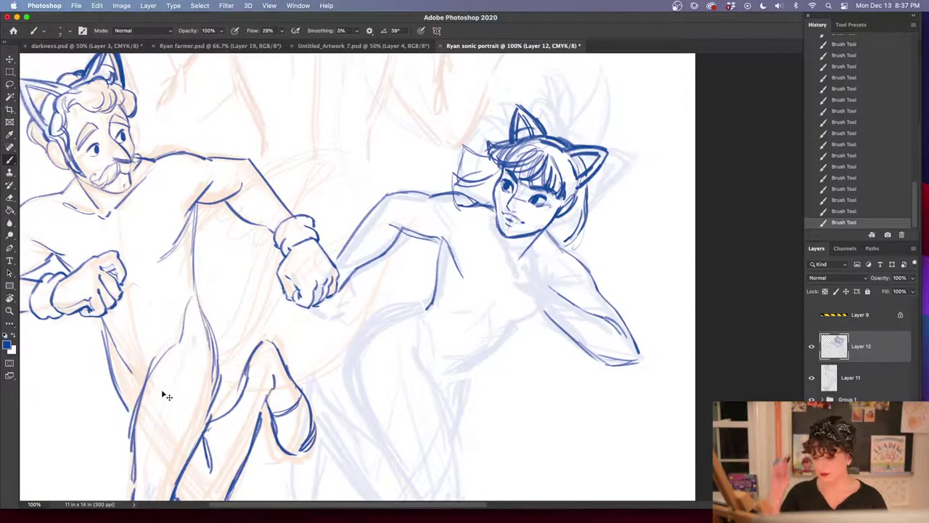
Block in a boxy fist at the end of the bent right arm, with side edges, a base and inner lines
{"action": "key", "text": "super+plus"}
{"action": "left_click_drag", "start_coordinate": [619, 378], "coordinate": [556, 336]}
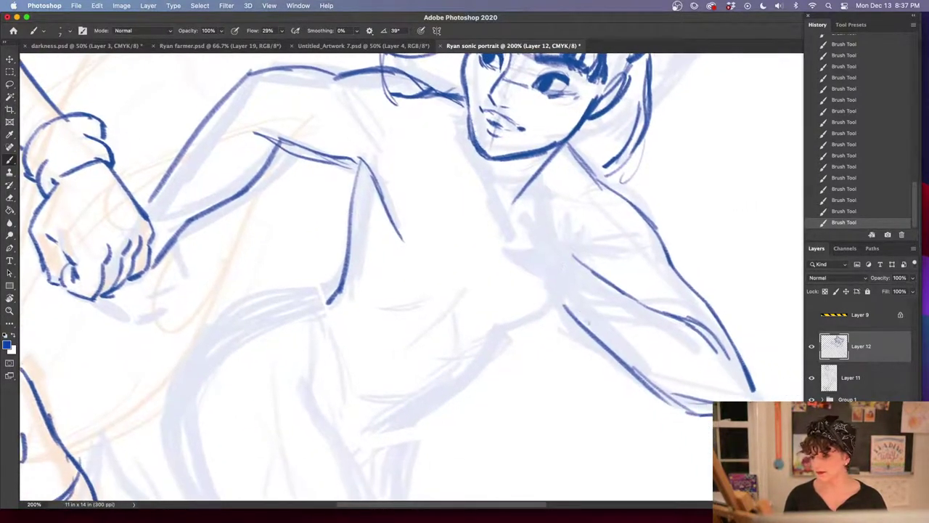
{"action": "left_click_drag", "start_coordinate": [525, 294], "coordinate": [571, 307]}
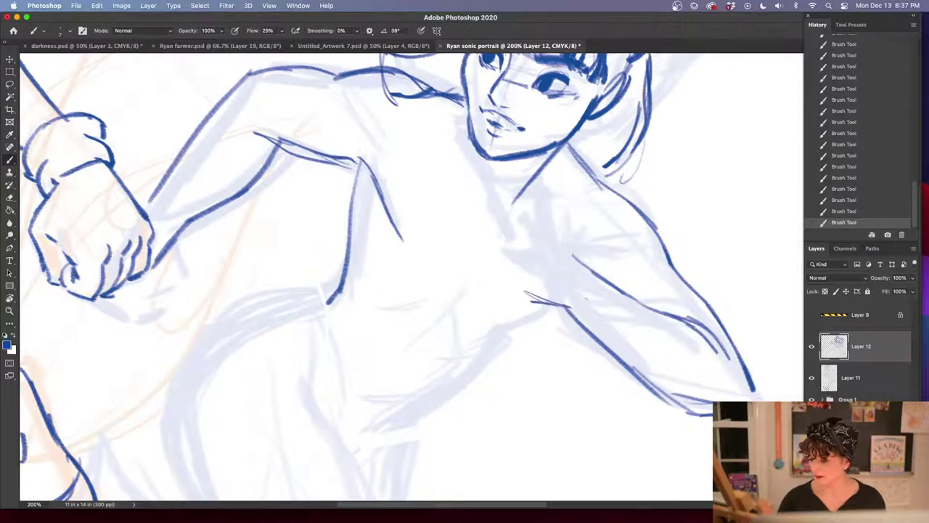
{"action": "left_click_drag", "start_coordinate": [583, 254], "coordinate": [581, 309]}
{"action": "left_click_drag", "start_coordinate": [521, 242], "coordinate": [523, 301]}
{"action": "scroll", "coordinate": [393, 275], "scroll_direction": "right", "scroll_amount": 4}
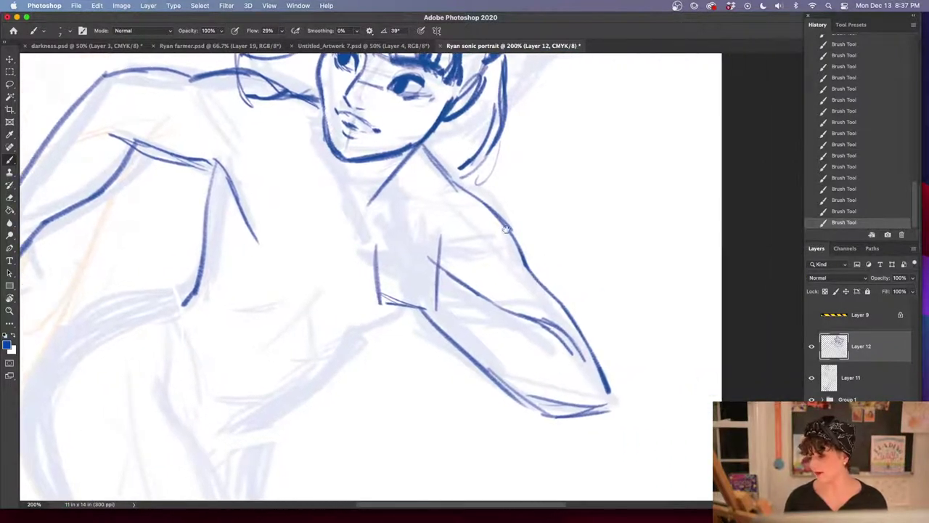
{"action": "mouse_move", "coordinate": [392, 314]}
{"action": "left_mouse_down"}
{"action": "mouse_move", "coordinate": [446, 317]}
{"action": "mouse_move", "coordinate": [449, 255]}
{"action": "left_mouse_up"}
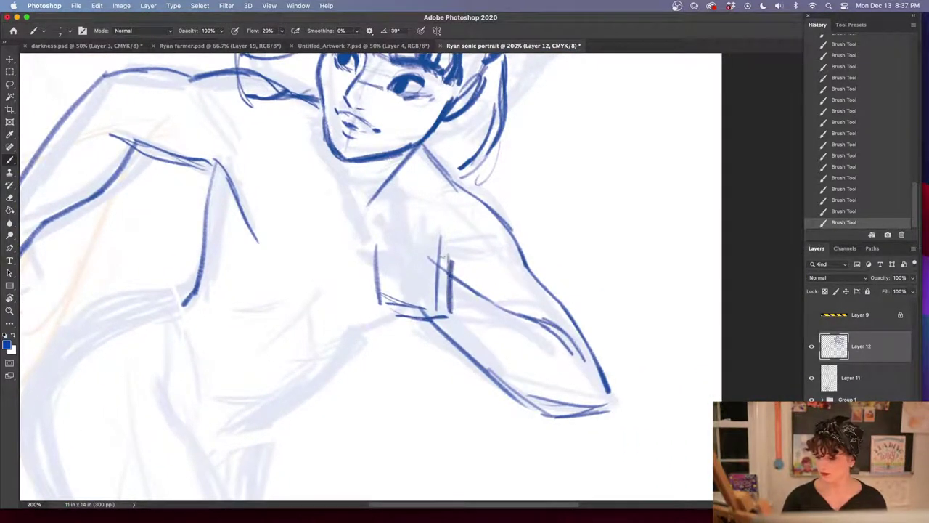
{"action": "left_click_drag", "start_coordinate": [384, 261], "coordinate": [400, 317]}
{"action": "left_click_drag", "start_coordinate": [418, 261], "coordinate": [414, 309]}
{"action": "left_click_drag", "start_coordinate": [429, 260], "coordinate": [425, 311]}
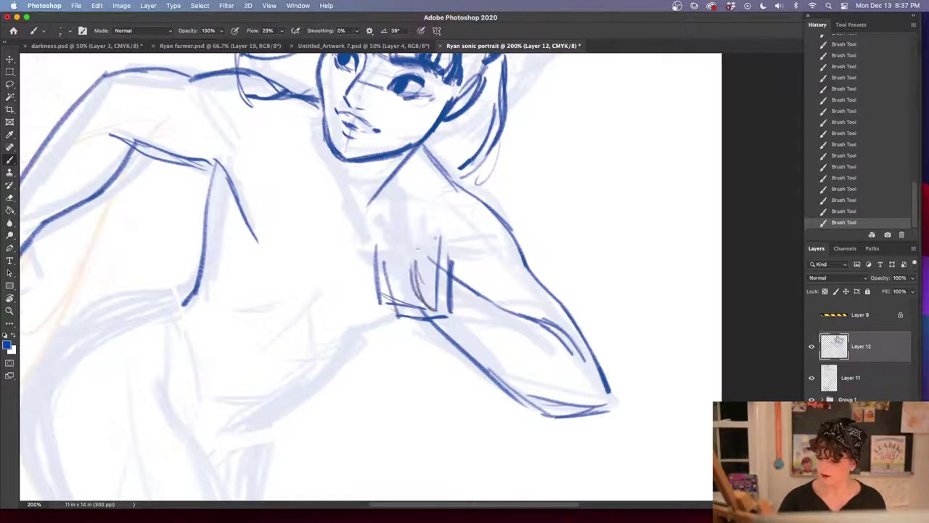
Sketch the fist's top edge, thumb and curled fingers, and thicken the outer side of the hand
{"action": "left_click_drag", "start_coordinate": [444, 226], "coordinate": [449, 262]}
{"action": "left_click_drag", "start_coordinate": [388, 247], "coordinate": [446, 240]}
{"action": "mouse_move", "coordinate": [395, 246]}
{"action": "left_mouse_down"}
{"action": "mouse_move", "coordinate": [440, 243]}
{"action": "mouse_move", "coordinate": [423, 219]}
{"action": "left_mouse_up"}
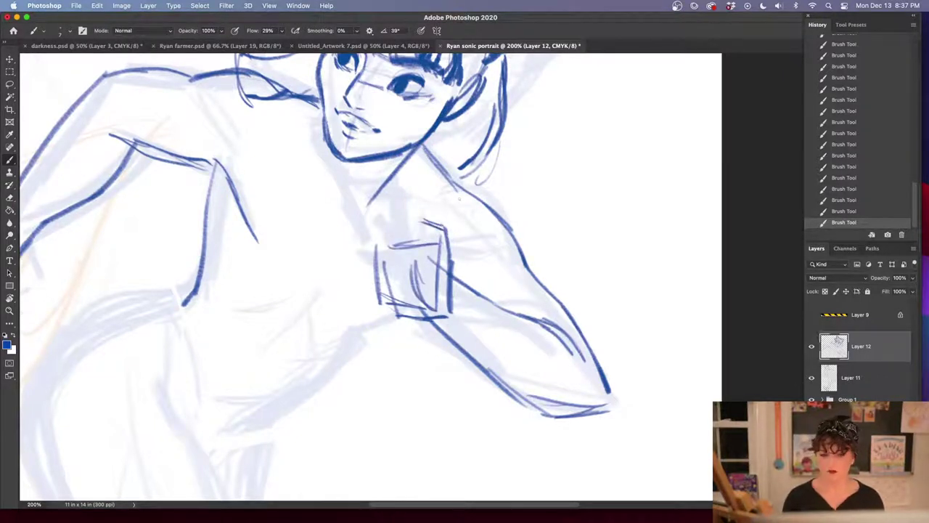
{"action": "mouse_move", "coordinate": [392, 317]}
{"action": "left_mouse_down"}
{"action": "mouse_move", "coordinate": [359, 268]}
{"action": "mouse_move", "coordinate": [376, 313]}
{"action": "left_mouse_up"}
{"action": "mouse_move", "coordinate": [367, 276]}
{"action": "left_mouse_down"}
{"action": "mouse_move", "coordinate": [378, 238]}
{"action": "mouse_move", "coordinate": [417, 258]}
{"action": "mouse_move", "coordinate": [418, 230]}
{"action": "left_mouse_up"}
{"action": "mouse_move", "coordinate": [416, 223]}
{"action": "left_mouse_down"}
{"action": "mouse_move", "coordinate": [420, 236]}
{"action": "mouse_move", "coordinate": [390, 267]}
{"action": "mouse_move", "coordinate": [404, 301]}
{"action": "left_mouse_up"}
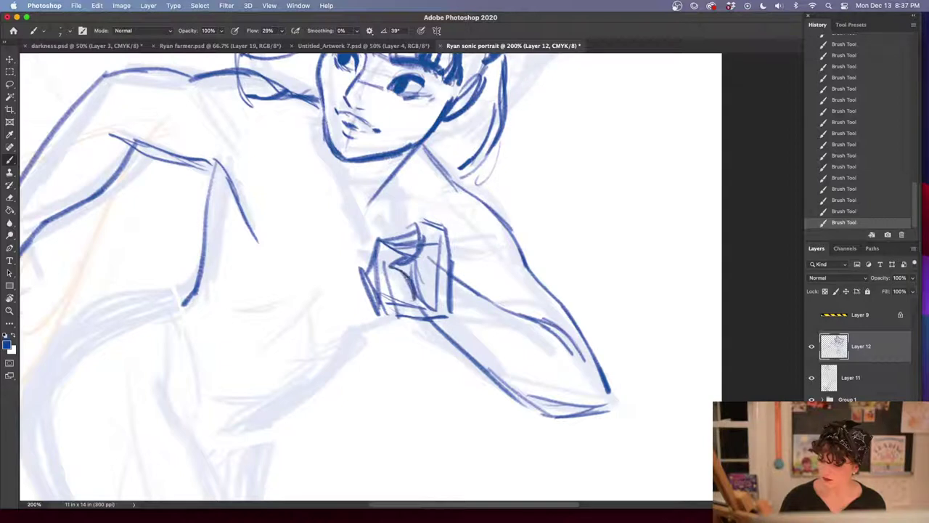
{"action": "mouse_move", "coordinate": [419, 218]}
{"action": "left_mouse_down"}
{"action": "mouse_move", "coordinate": [410, 240]}
{"action": "mouse_move", "coordinate": [433, 222]}
{"action": "mouse_move", "coordinate": [407, 212]}
{"action": "mouse_move", "coordinate": [392, 234]}
{"action": "mouse_move", "coordinate": [388, 219]}
{"action": "mouse_move", "coordinate": [379, 237]}
{"action": "mouse_move", "coordinate": [365, 234]}
{"action": "mouse_move", "coordinate": [368, 255]}
{"action": "left_mouse_up"}
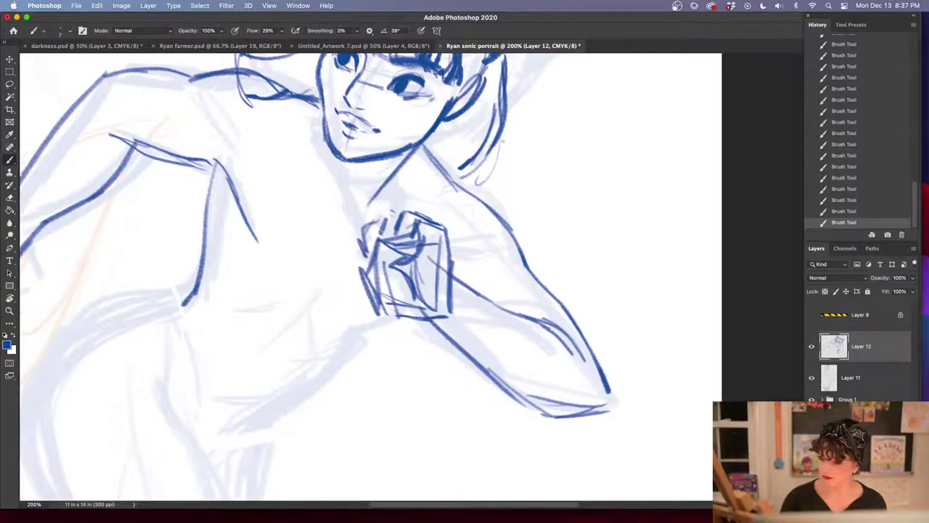
{"action": "left_click_drag", "start_coordinate": [479, 345], "coordinate": [485, 400]}
{"action": "mouse_move", "coordinate": [404, 265]}
{"action": "left_mouse_down"}
{"action": "mouse_move", "coordinate": [373, 289]}
{"action": "mouse_move", "coordinate": [370, 309]}
{"action": "mouse_move", "coordinate": [441, 294]}
{"action": "mouse_move", "coordinate": [457, 301]}
{"action": "mouse_move", "coordinate": [460, 341]}
{"action": "left_mouse_up"}
{"action": "left_click_drag", "start_coordinate": [459, 299], "coordinate": [459, 375]}
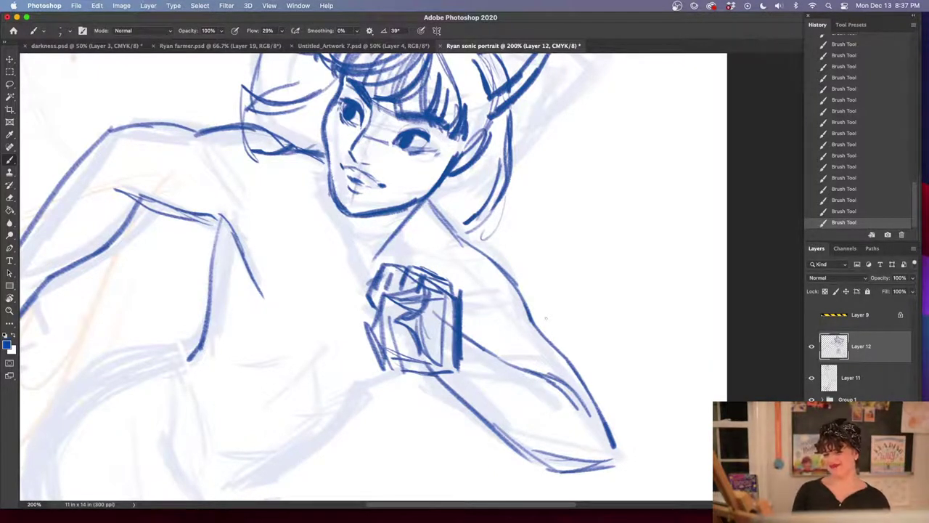
Lasso the sketched fist on the bent right arm and delete it
{"action": "key", "text": "l"}
{"action": "mouse_move", "coordinate": [465, 278]}
{"action": "left_mouse_down"}
{"action": "mouse_move", "coordinate": [467, 319]}
{"action": "mouse_move", "coordinate": [409, 386]}
{"action": "mouse_move", "coordinate": [420, 254]}
{"action": "mouse_move", "coordinate": [464, 279]}
{"action": "left_mouse_up"}
{"action": "key", "text": "Delete"}
{"action": "scroll", "coordinate": [612, 423], "scroll_direction": "down", "scroll_amount": 2}
{"action": "scroll", "coordinate": [612, 423], "scroll_direction": "right", "scroll_amount": 2}
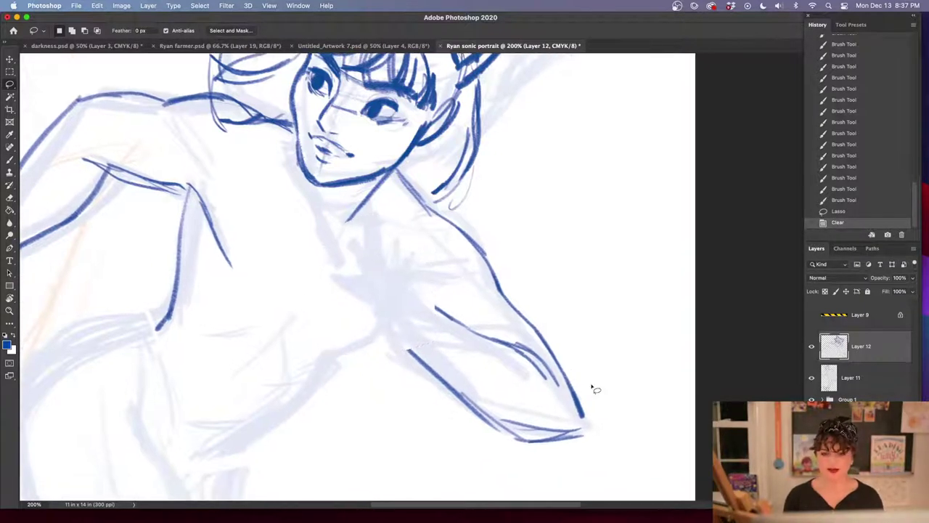
Clear the selection and brush light construction lines along the bent right forearm, with short curved guides at the wrist
{"action": "key", "text": "super+d"}
{"action": "key", "text": "super+minus"}
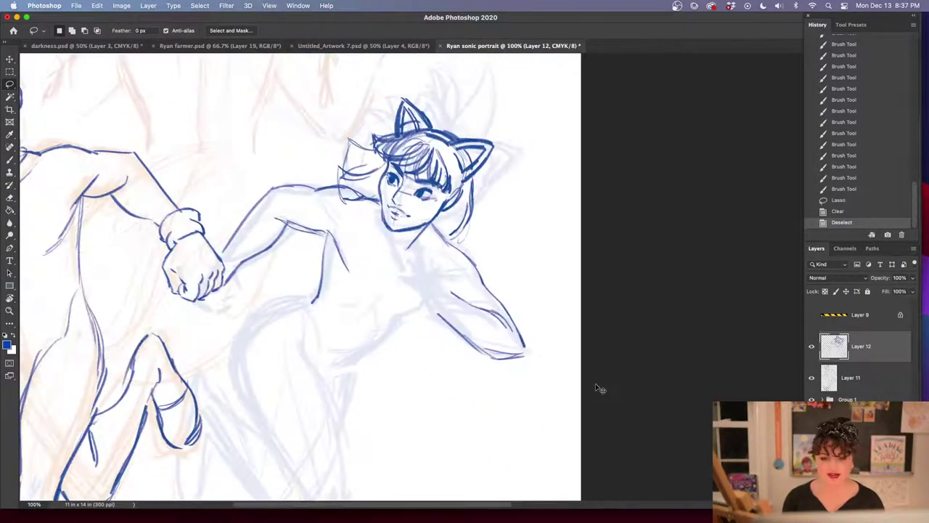
{"action": "key", "text": "b"}
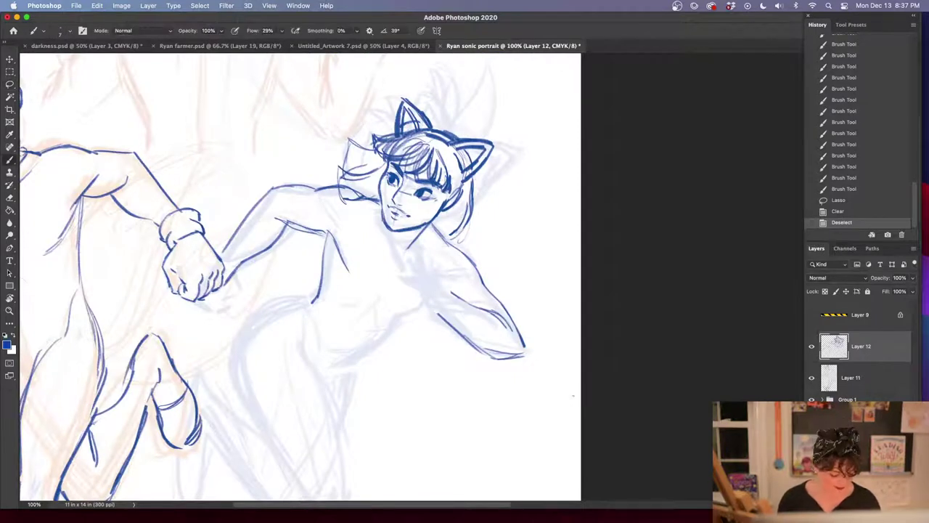
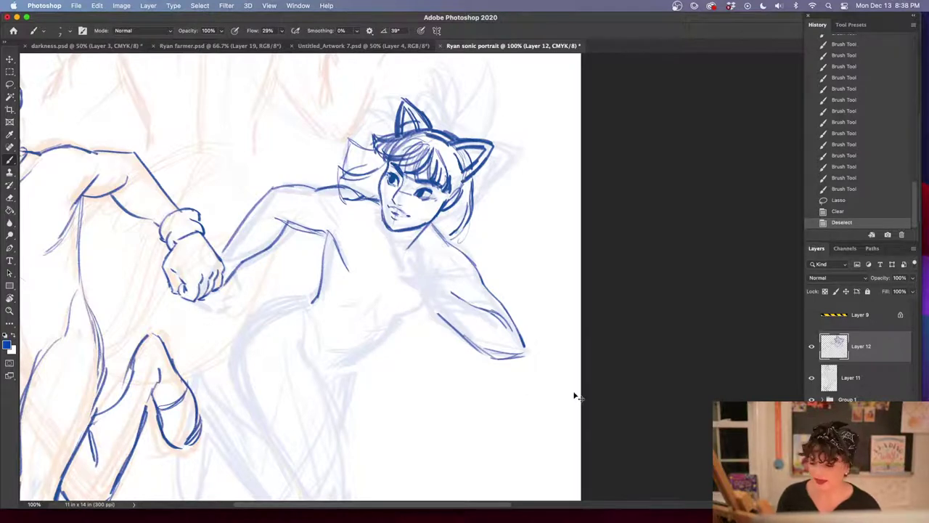
{"action": "key", "text": "super+equal"}
{"action": "left_click_drag", "start_coordinate": [582, 352], "coordinate": [582, 338]}
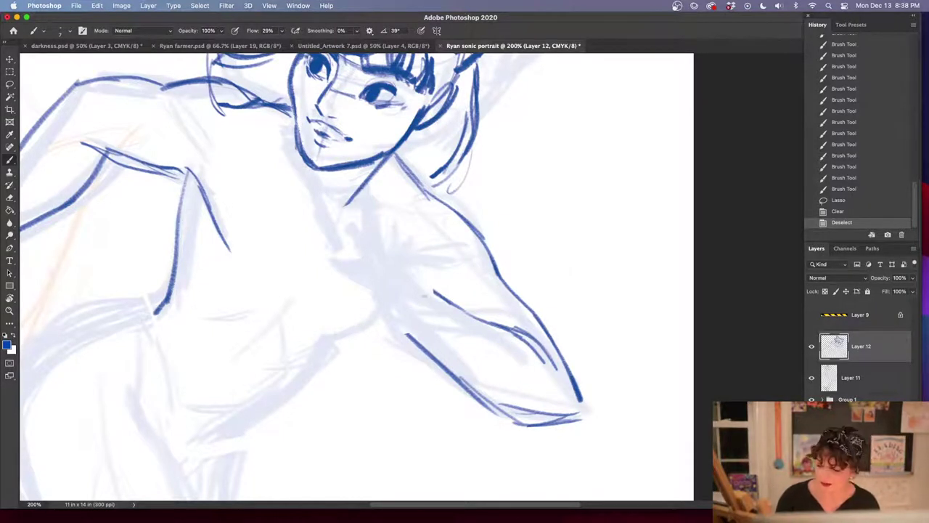
{"action": "left_click_drag", "start_coordinate": [425, 246], "coordinate": [550, 398]}
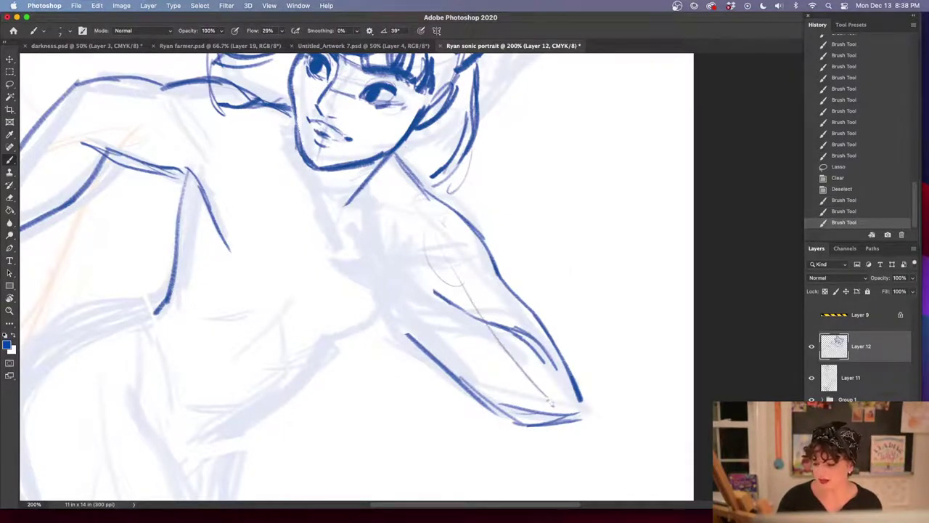
{"action": "left_click_drag", "start_coordinate": [498, 359], "coordinate": [552, 404]}
{"action": "left_click_drag", "start_coordinate": [509, 363], "coordinate": [550, 399]}
{"action": "left_click_drag", "start_coordinate": [417, 309], "coordinate": [369, 315]}
{"action": "left_click_drag", "start_coordinate": [411, 317], "coordinate": [371, 324]}
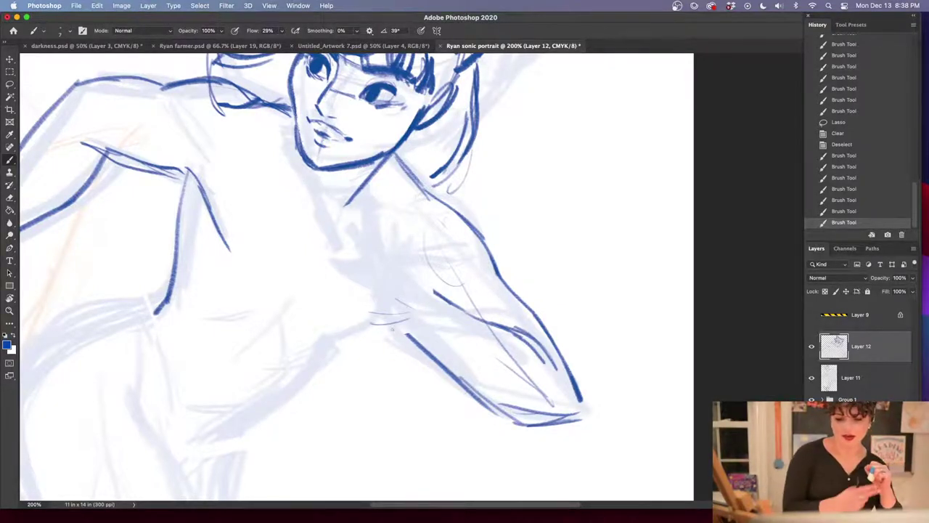
Draw the wrist line, the outer side and upper edge of the new hand, and short lines across its heel
{"action": "left_click_drag", "start_coordinate": [429, 294], "coordinate": [392, 329]}
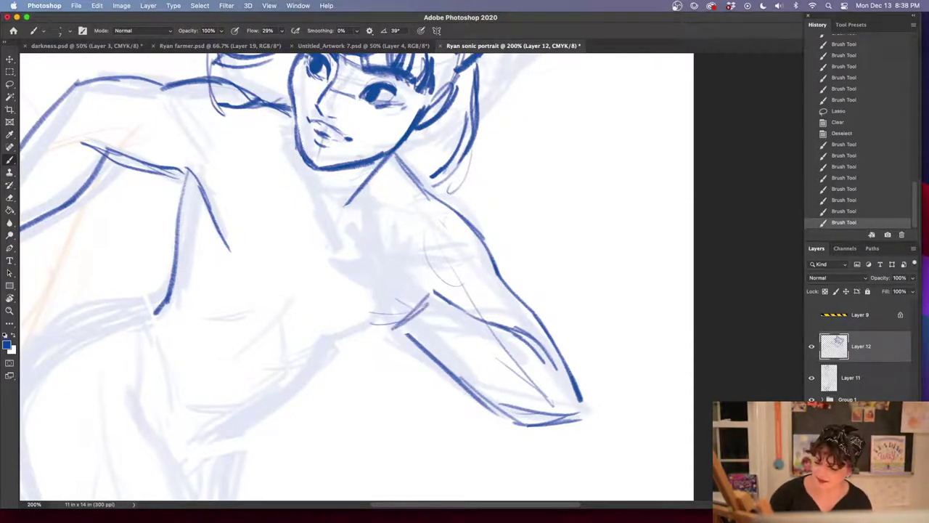
{"action": "left_click_drag", "start_coordinate": [407, 245], "coordinate": [437, 297]}
{"action": "left_click_drag", "start_coordinate": [406, 234], "coordinate": [435, 291]}
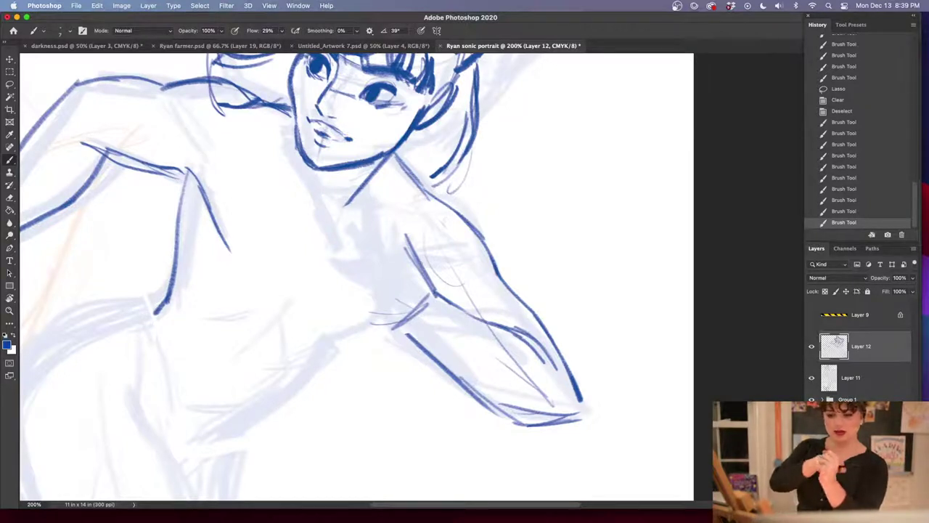
{"action": "mouse_move", "coordinate": [426, 227]}
{"action": "left_mouse_down"}
{"action": "mouse_move", "coordinate": [437, 295]}
{"action": "mouse_move", "coordinate": [433, 270]}
{"action": "left_mouse_up"}
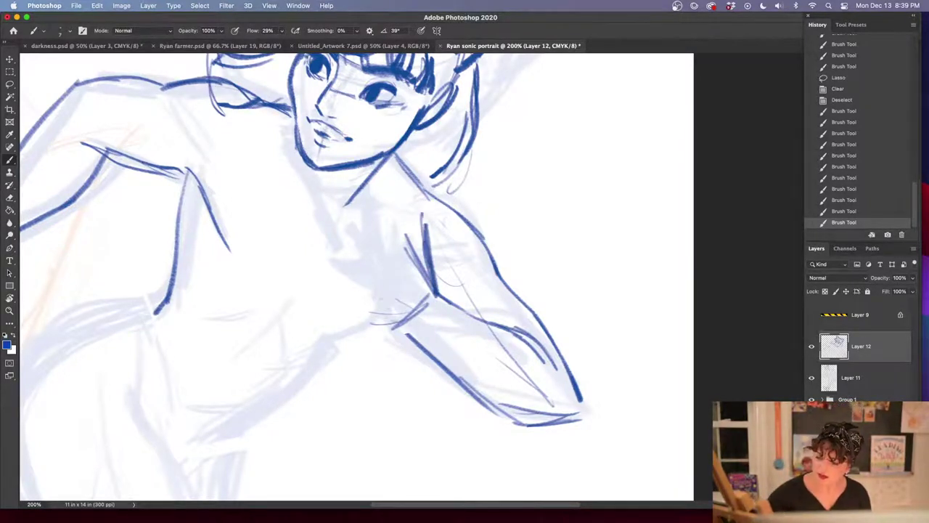
{"action": "mouse_move", "coordinate": [376, 291]}
{"action": "left_mouse_down"}
{"action": "mouse_move", "coordinate": [404, 332]}
{"action": "mouse_move", "coordinate": [431, 323]}
{"action": "left_mouse_up"}
{"action": "left_click_drag", "start_coordinate": [389, 275], "coordinate": [414, 310]}
{"action": "left_click_drag", "start_coordinate": [425, 215], "coordinate": [390, 201]}
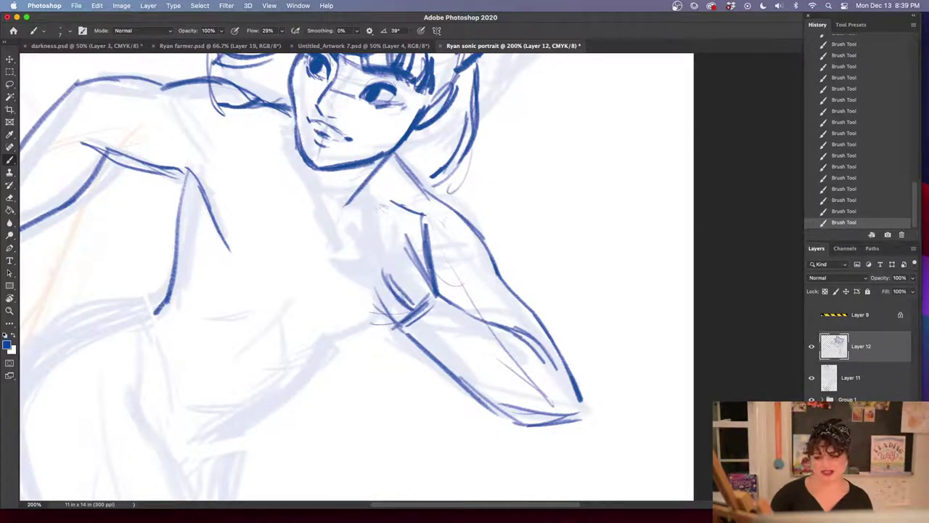
Block in the curled fingers and close the hand's outline with its inner side and base
{"action": "mouse_move", "coordinate": [382, 204]}
{"action": "left_mouse_down"}
{"action": "mouse_move", "coordinate": [371, 240]}
{"action": "mouse_move", "coordinate": [341, 241]}
{"action": "mouse_move", "coordinate": [359, 219]}
{"action": "mouse_move", "coordinate": [338, 243]}
{"action": "mouse_move", "coordinate": [346, 212]}
{"action": "mouse_move", "coordinate": [334, 245]}
{"action": "left_mouse_up"}
{"action": "mouse_move", "coordinate": [339, 210]}
{"action": "left_mouse_down"}
{"action": "mouse_move", "coordinate": [362, 211]}
{"action": "mouse_move", "coordinate": [327, 220]}
{"action": "mouse_move", "coordinate": [346, 277]}
{"action": "left_mouse_up"}
{"action": "left_click_drag", "start_coordinate": [372, 319], "coordinate": [402, 324]}
{"action": "left_click_drag", "start_coordinate": [338, 281], "coordinate": [366, 325]}
{"action": "mouse_move", "coordinate": [351, 248]}
{"action": "left_mouse_down"}
{"action": "mouse_move", "coordinate": [340, 281]}
{"action": "mouse_move", "coordinate": [335, 258]}
{"action": "left_mouse_up"}
{"action": "mouse_move", "coordinate": [367, 232]}
{"action": "left_mouse_down"}
{"action": "mouse_move", "coordinate": [373, 269]}
{"action": "mouse_move", "coordinate": [360, 271]}
{"action": "left_mouse_up"}
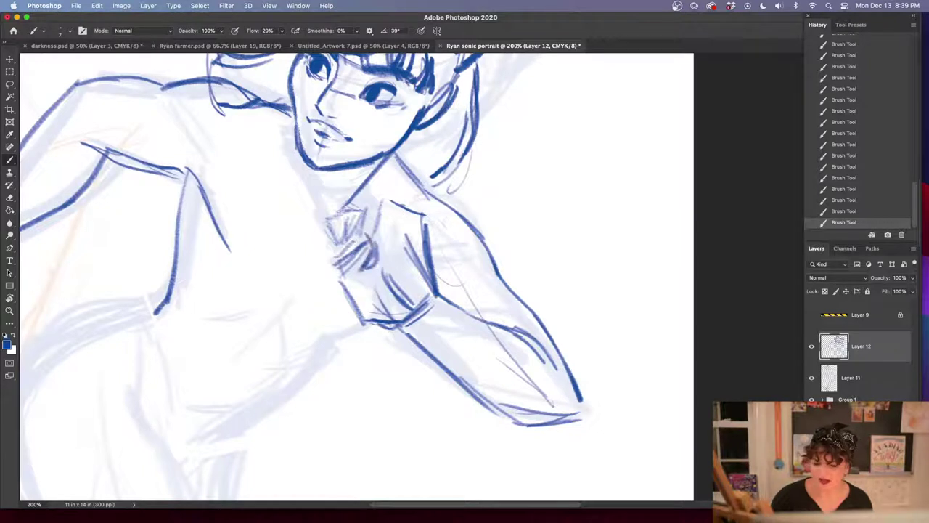
{"action": "left_click_drag", "start_coordinate": [382, 221], "coordinate": [377, 231]}
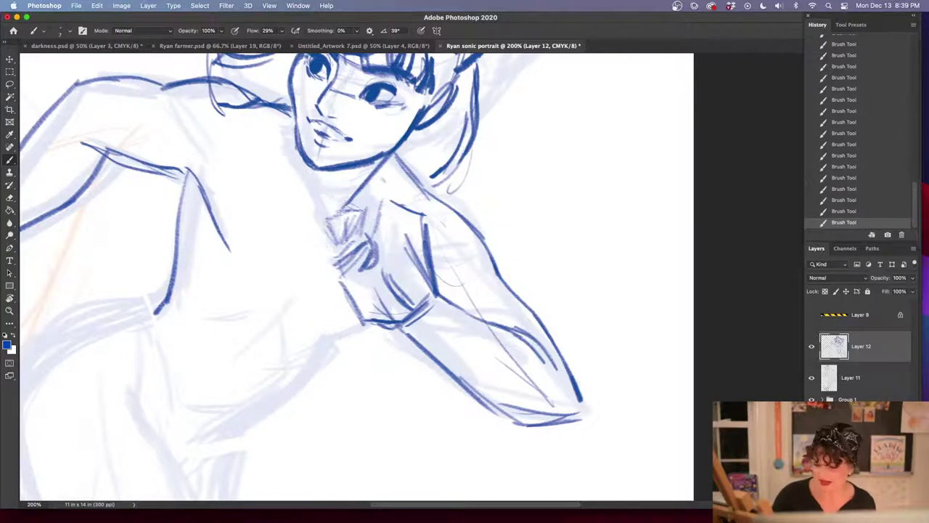
Add fold lines across the palm, separate the curled fingers with darker strokes and reinforce their upper edge
{"action": "left_click_drag", "start_coordinate": [364, 271], "coordinate": [389, 301]}
{"action": "left_click_drag", "start_coordinate": [363, 270], "coordinate": [389, 308]}
{"action": "mouse_move", "coordinate": [375, 246]}
{"action": "left_mouse_down"}
{"action": "mouse_move", "coordinate": [389, 248]}
{"action": "mouse_move", "coordinate": [396, 230]}
{"action": "mouse_move", "coordinate": [386, 248]}
{"action": "mouse_move", "coordinate": [414, 225]}
{"action": "mouse_move", "coordinate": [376, 244]}
{"action": "mouse_move", "coordinate": [414, 303]}
{"action": "left_mouse_up"}
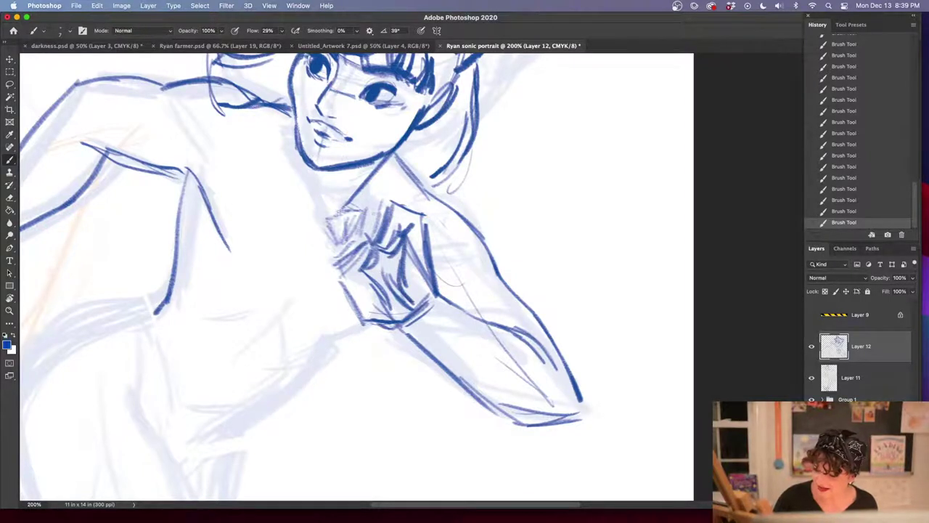
{"action": "left_click_drag", "start_coordinate": [373, 209], "coordinate": [360, 241]}
{"action": "left_click_drag", "start_coordinate": [372, 211], "coordinate": [390, 212]}
{"action": "left_click_drag", "start_coordinate": [375, 210], "coordinate": [347, 255]}
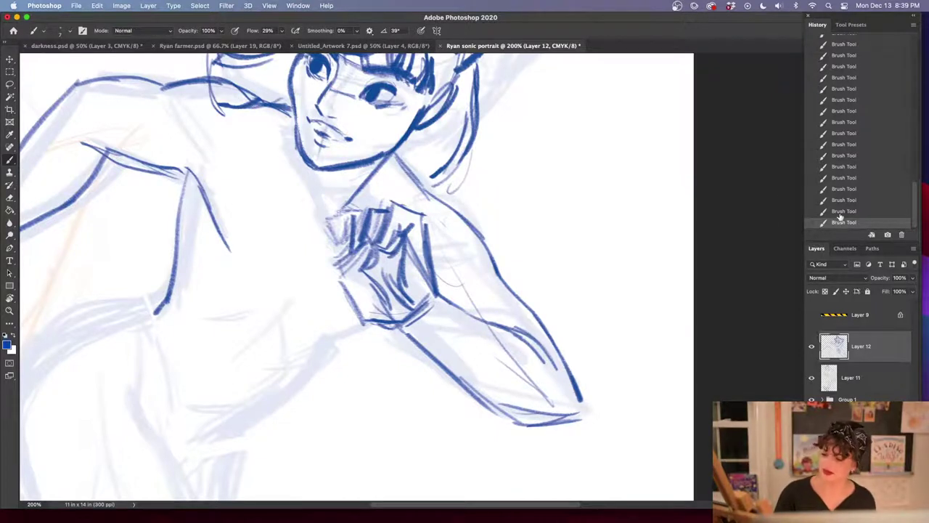
{"action": "mouse_move", "coordinate": [368, 211]}
{"action": "left_mouse_down"}
{"action": "mouse_move", "coordinate": [338, 214]}
{"action": "mouse_move", "coordinate": [316, 234]}
{"action": "mouse_move", "coordinate": [328, 226]}
{"action": "mouse_move", "coordinate": [319, 225]}
{"action": "left_mouse_up"}
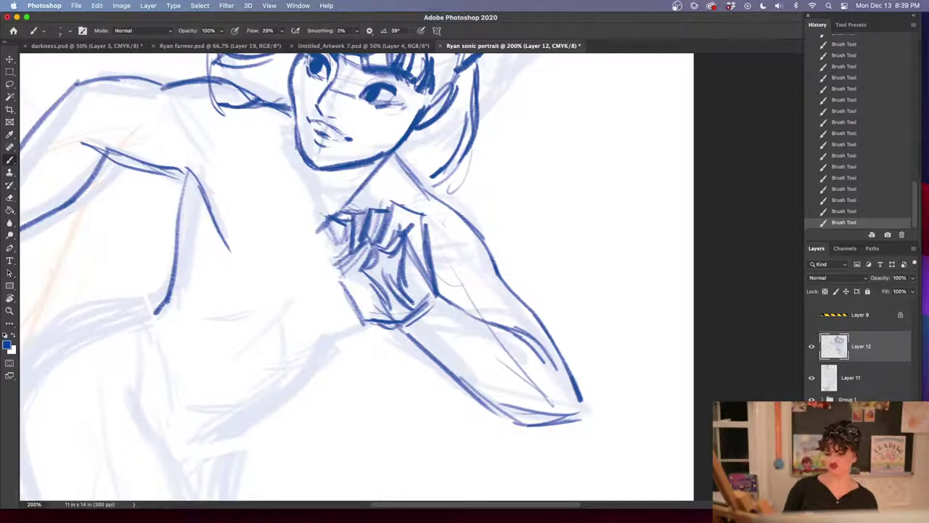
Switch to the Eraser for cleaning up the linework of the bent right arm and hand
{"action": "key", "text": "e"}
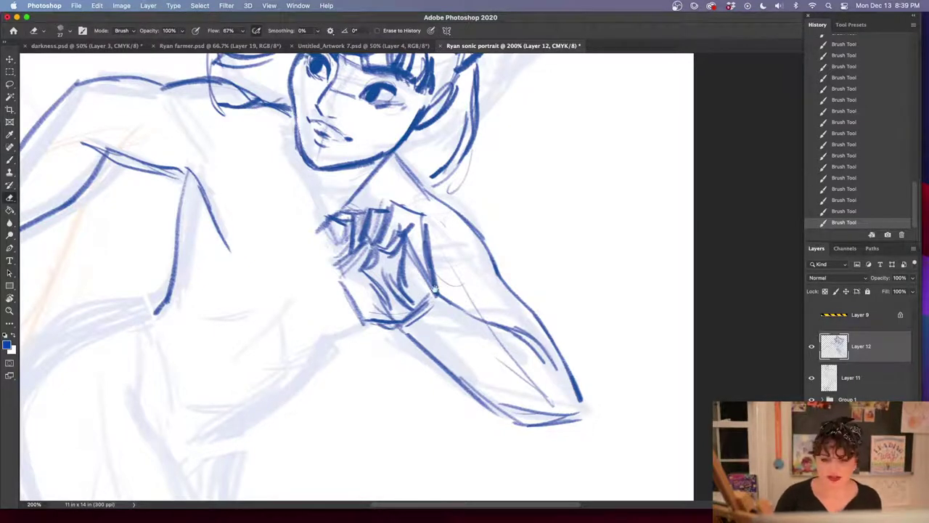
{"action": "left_click_drag", "start_coordinate": [466, 332], "coordinate": [447, 282]}
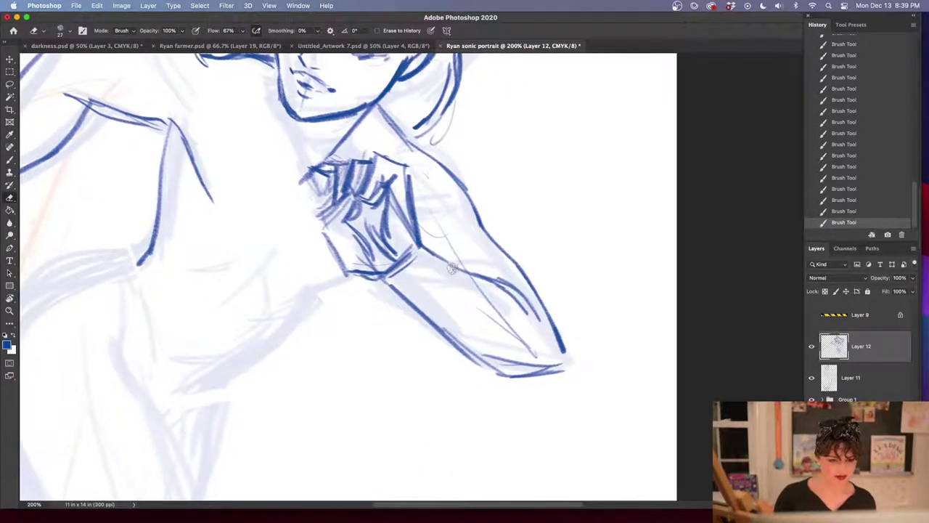
{"action": "scroll", "coordinate": [454, 330], "scroll_direction": "up", "scroll_amount": 5}
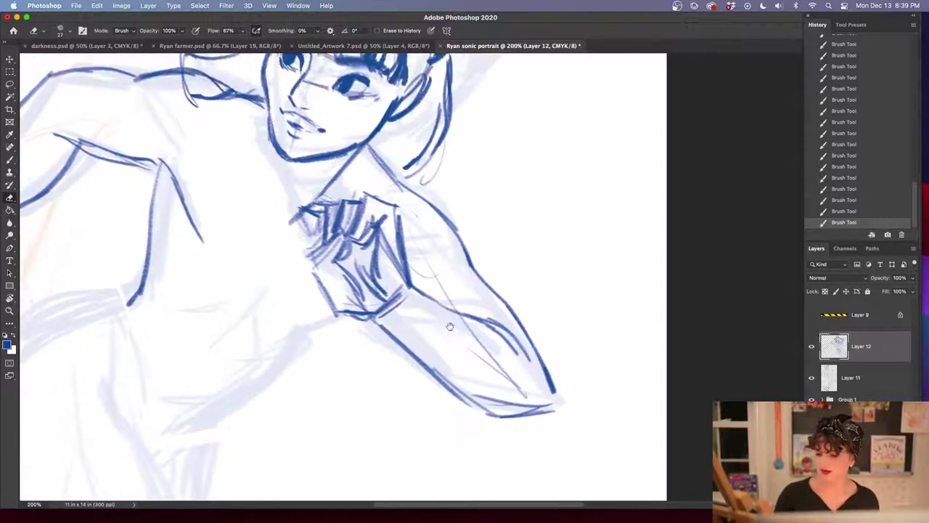
Erase the rough outer fingers of the fist below the chin and sketch new middle finger contours
{"action": "mouse_move", "coordinate": [451, 332]}
{"action": "left_mouse_down"}
{"action": "mouse_move", "coordinate": [457, 371]}
{"action": "mouse_move", "coordinate": [455, 339]}
{"action": "left_mouse_up"}
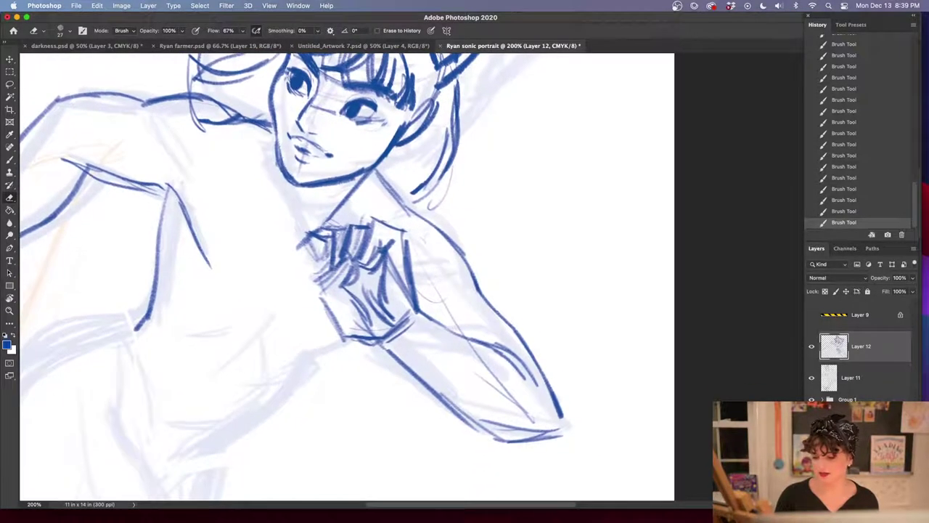
{"action": "mouse_move", "coordinate": [340, 236]}
{"action": "left_mouse_down"}
{"action": "mouse_move", "coordinate": [337, 247]}
{"action": "mouse_move", "coordinate": [348, 236]}
{"action": "mouse_move", "coordinate": [295, 255]}
{"action": "left_mouse_up"}
{"action": "key", "text": "b"}
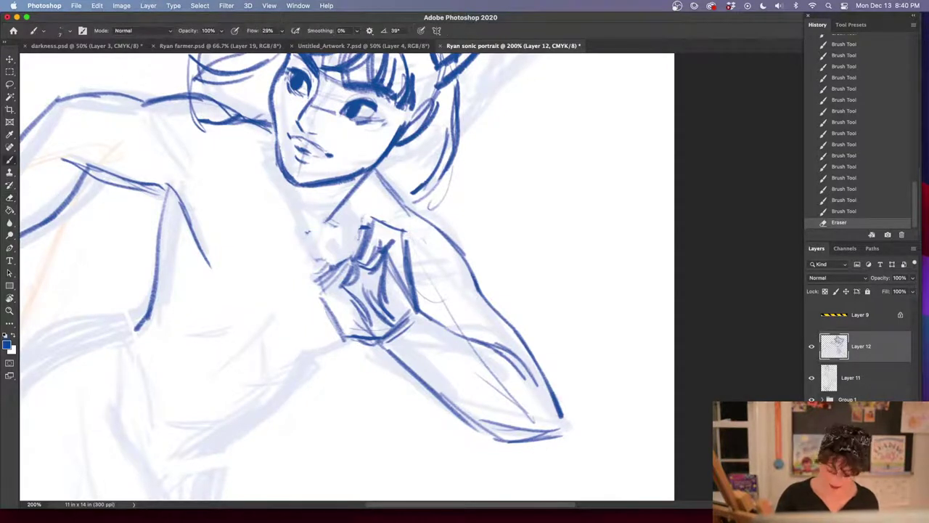
{"action": "left_click_drag", "start_coordinate": [364, 234], "coordinate": [346, 240]}
{"action": "left_click_drag", "start_coordinate": [347, 238], "coordinate": [360, 264]}
{"action": "left_click_drag", "start_coordinate": [348, 243], "coordinate": [361, 271]}
{"action": "left_click_drag", "start_coordinate": [347, 273], "coordinate": [362, 289]}
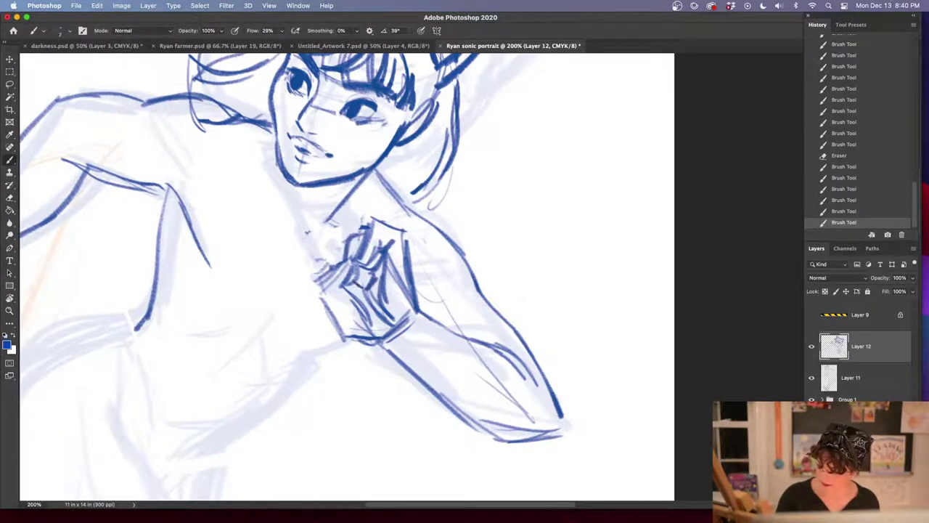
{"action": "left_click_drag", "start_coordinate": [345, 244], "coordinate": [331, 267]}
{"action": "left_click_drag", "start_coordinate": [362, 288], "coordinate": [350, 295]}
Clear the old knuckle lines along the fist's upper edge and redraw its index finger, knuckle line and outer fingers
{"action": "key", "text": "e"}
{"action": "mouse_move", "coordinate": [381, 221]}
{"action": "left_mouse_down"}
{"action": "mouse_move", "coordinate": [372, 252]}
{"action": "mouse_move", "coordinate": [365, 240]}
{"action": "mouse_move", "coordinate": [373, 249]}
{"action": "mouse_move", "coordinate": [383, 234]}
{"action": "mouse_move", "coordinate": [403, 238]}
{"action": "mouse_move", "coordinate": [364, 267]}
{"action": "left_mouse_up"}
{"action": "key", "text": "b"}
{"action": "left_click_drag", "start_coordinate": [365, 235], "coordinate": [364, 271]}
{"action": "left_click_drag", "start_coordinate": [362, 269], "coordinate": [379, 273]}
{"action": "mouse_move", "coordinate": [386, 257]}
{"action": "left_mouse_down"}
{"action": "mouse_move", "coordinate": [378, 273]}
{"action": "mouse_move", "coordinate": [385, 259]}
{"action": "left_mouse_up"}
{"action": "left_click_drag", "start_coordinate": [385, 257], "coordinate": [379, 272]}
{"action": "mouse_move", "coordinate": [380, 242]}
{"action": "left_mouse_down"}
{"action": "mouse_move", "coordinate": [386, 262]}
{"action": "mouse_move", "coordinate": [377, 275]}
{"action": "mouse_move", "coordinate": [360, 273]}
{"action": "mouse_move", "coordinate": [363, 286]}
{"action": "left_mouse_up"}
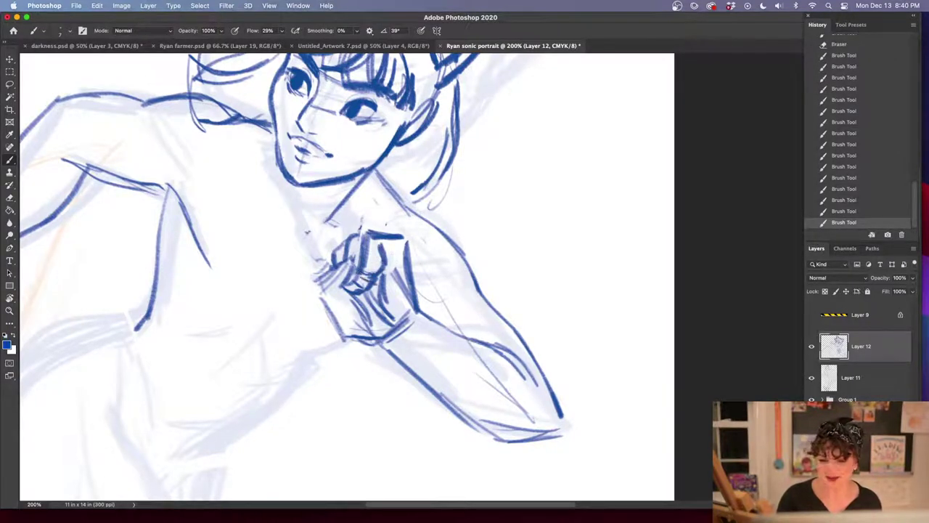
{"action": "left_click_drag", "start_coordinate": [397, 251], "coordinate": [379, 299]}
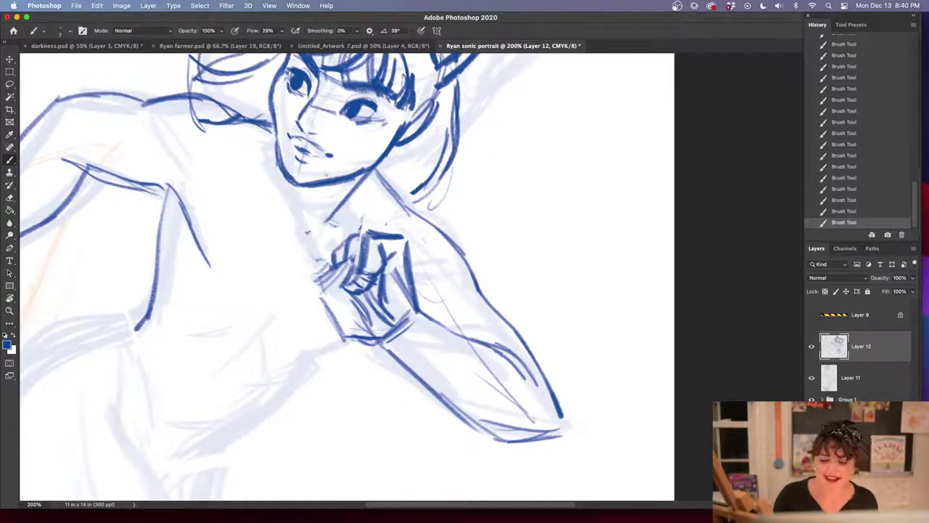
{"action": "mouse_move", "coordinate": [348, 237]}
{"action": "left_mouse_down"}
{"action": "mouse_move", "coordinate": [333, 261]}
{"action": "mouse_move", "coordinate": [360, 237]}
{"action": "mouse_move", "coordinate": [335, 263]}
{"action": "mouse_move", "coordinate": [311, 255]}
{"action": "mouse_move", "coordinate": [330, 242]}
{"action": "mouse_move", "coordinate": [301, 267]}
{"action": "left_mouse_up"}
{"action": "left_click_drag", "start_coordinate": [315, 263], "coordinate": [305, 278]}
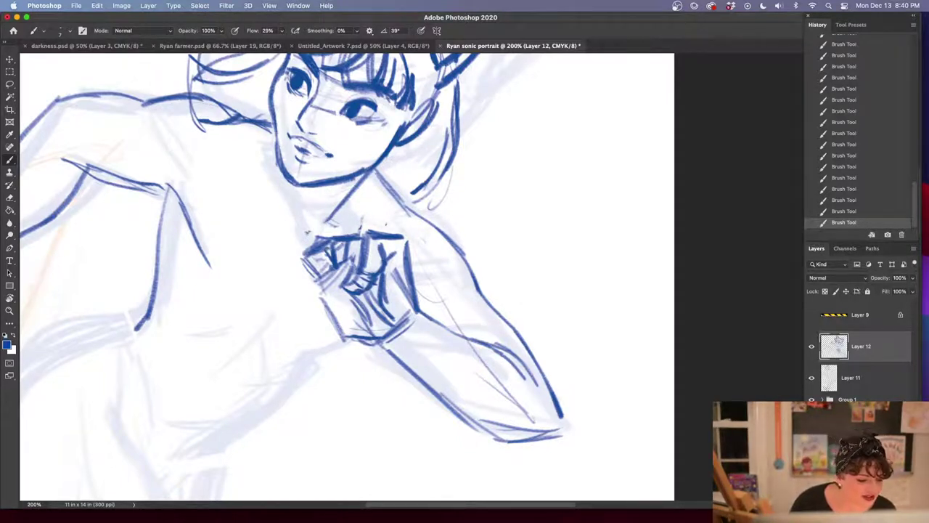
{"action": "key", "text": "shift+Tab"}
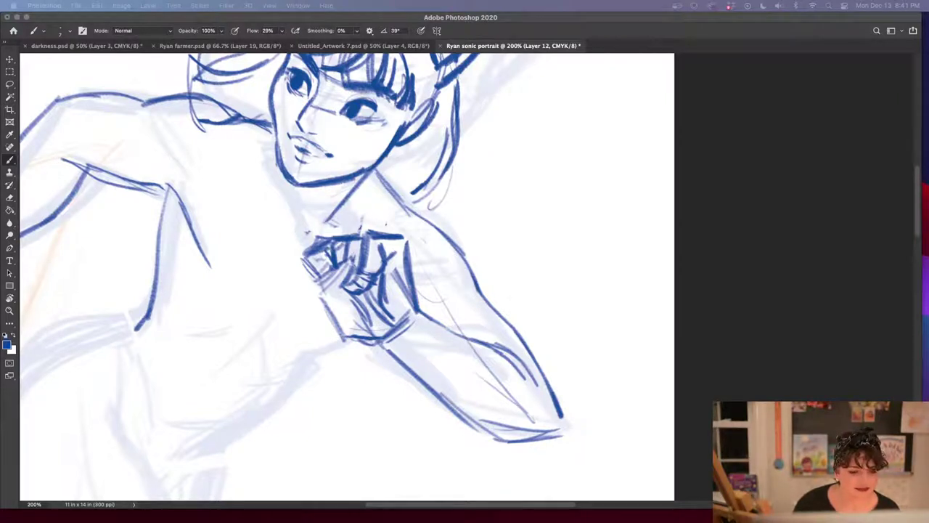
{"action": "left_click", "coordinate": [725, 369]}
Erase the face contour beside the far eye, redraw it from brow to cheek, and touch up that eye's outer corner
{"action": "left_click_drag", "start_coordinate": [487, 222], "coordinate": [529, 376]}
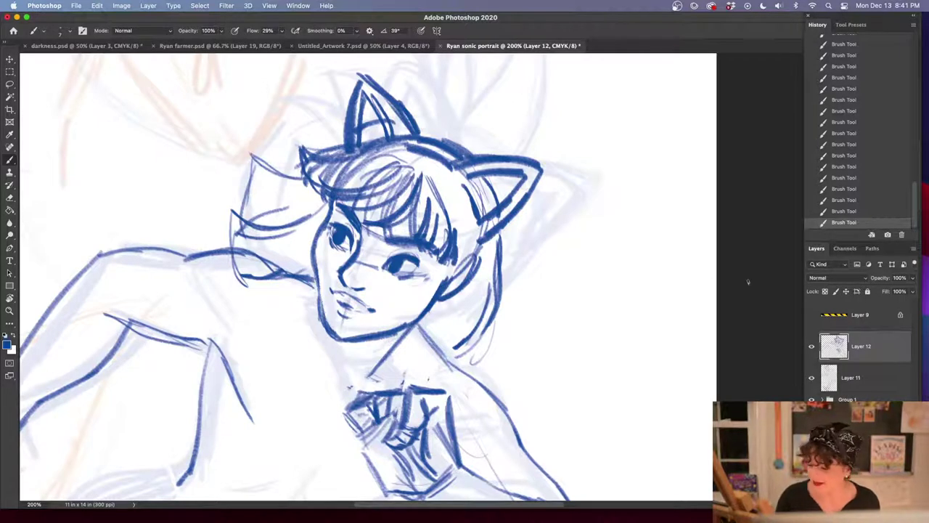
{"action": "mouse_move", "coordinate": [434, 361]}
{"action": "left_mouse_down"}
{"action": "mouse_move", "coordinate": [506, 348]}
{"action": "mouse_move", "coordinate": [503, 334]}
{"action": "left_mouse_up"}
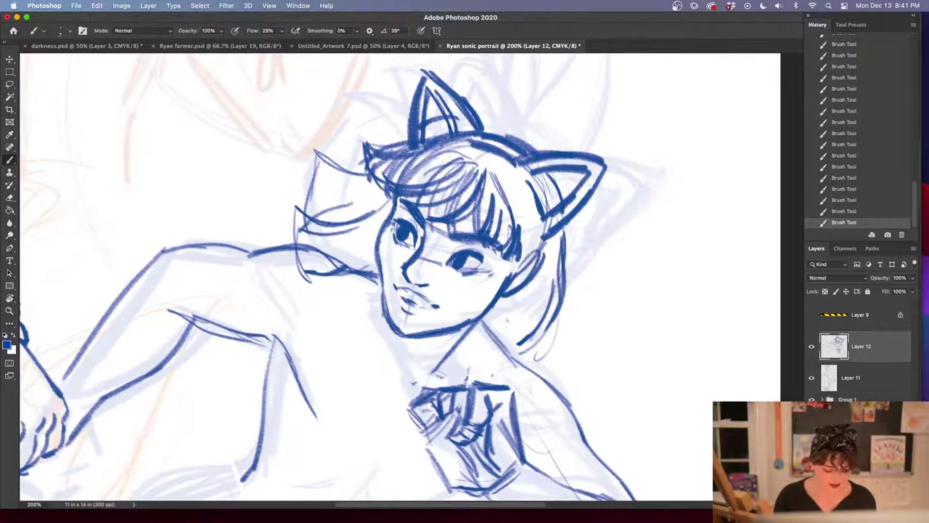
{"action": "scroll", "coordinate": [548, 378], "scroll_direction": "down", "scroll_amount": 3}
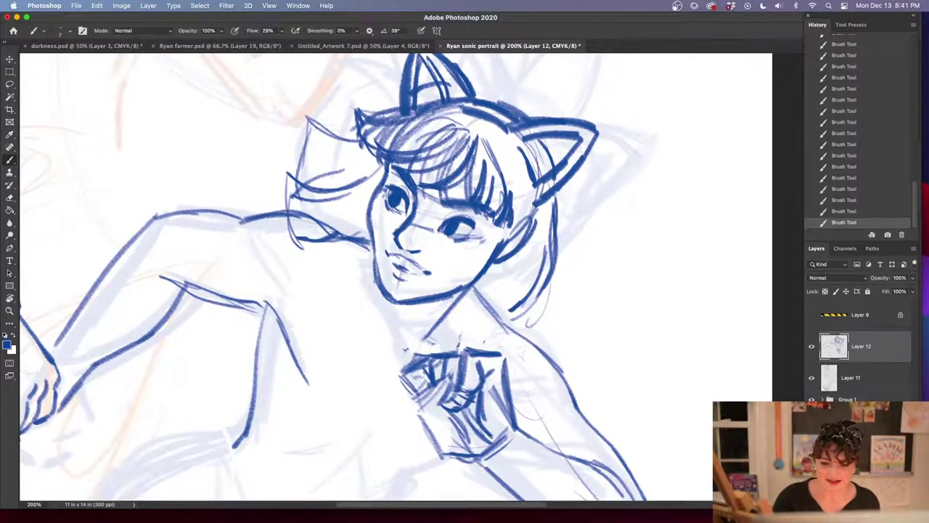
{"action": "key", "text": "super+minus"}
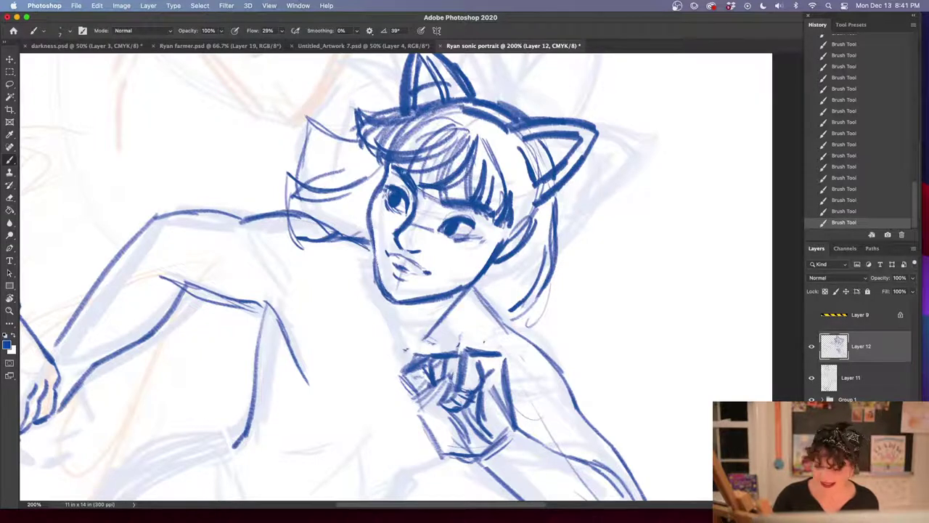
{"action": "key", "text": "super+equal"}
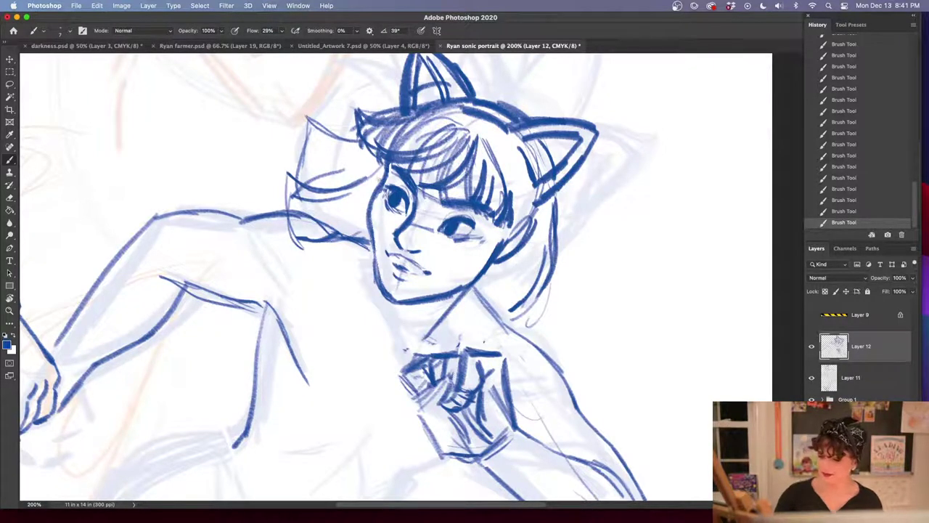
{"action": "key", "text": "e"}
{"action": "mouse_move", "coordinate": [379, 172]}
{"action": "left_mouse_down"}
{"action": "mouse_move", "coordinate": [374, 209]}
{"action": "mouse_move", "coordinate": [378, 197]}
{"action": "left_mouse_up"}
{"action": "left_click_drag", "start_coordinate": [380, 195], "coordinate": [382, 188]}
{"action": "key", "text": "b"}
{"action": "mouse_move", "coordinate": [386, 167]}
{"action": "left_mouse_down"}
{"action": "mouse_move", "coordinate": [379, 191]}
{"action": "mouse_move", "coordinate": [382, 182]}
{"action": "left_mouse_up"}
{"action": "left_click_drag", "start_coordinate": [385, 170], "coordinate": [376, 192]}
{"action": "left_click_drag", "start_coordinate": [385, 171], "coordinate": [368, 223]}
{"action": "left_click_drag", "start_coordinate": [368, 221], "coordinate": [373, 247]}
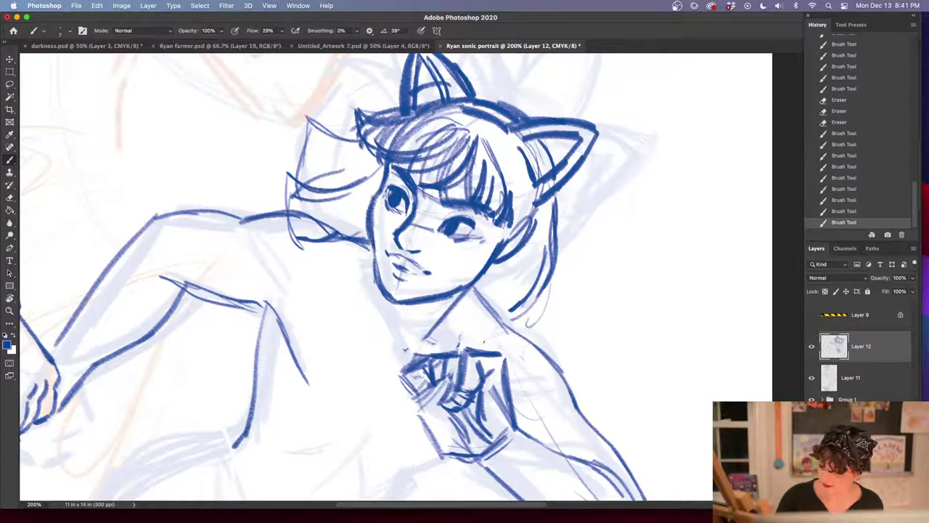
{"action": "left_click_drag", "start_coordinate": [379, 202], "coordinate": [367, 263]}
{"action": "mouse_move", "coordinate": [387, 191]}
{"action": "left_mouse_down"}
{"action": "mouse_move", "coordinate": [395, 186]}
{"action": "mouse_move", "coordinate": [399, 207]}
{"action": "mouse_move", "coordinate": [396, 190]}
{"action": "mouse_move", "coordinate": [388, 204]}
{"action": "left_mouse_up"}
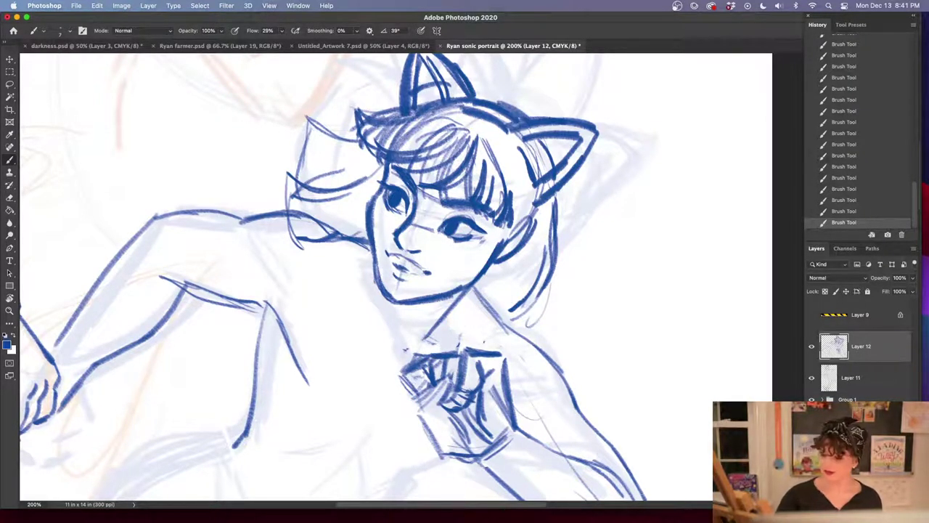
Erase excess marks at the near eye's inner corner and inside the far eye, and redraw the far eye's inner edge
{"action": "key", "text": "e"}
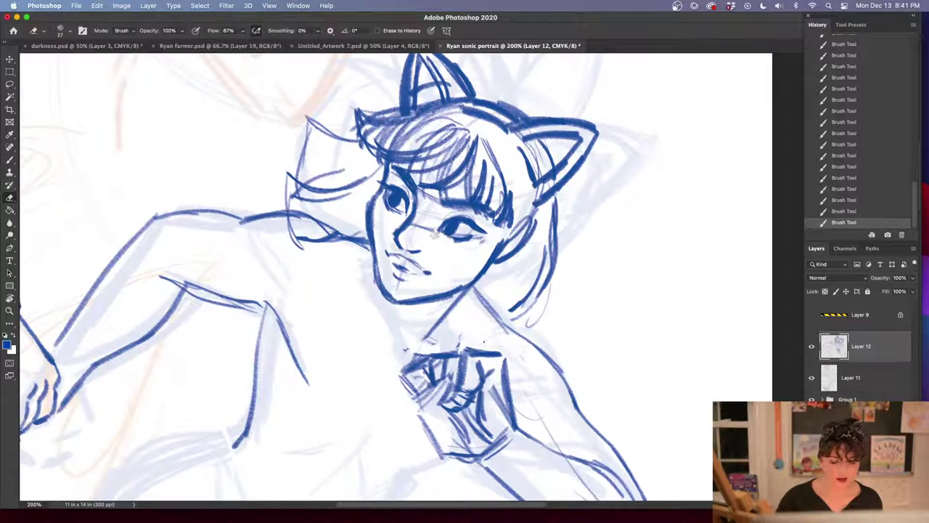
{"action": "left_click_drag", "start_coordinate": [435, 228], "coordinate": [455, 248]}
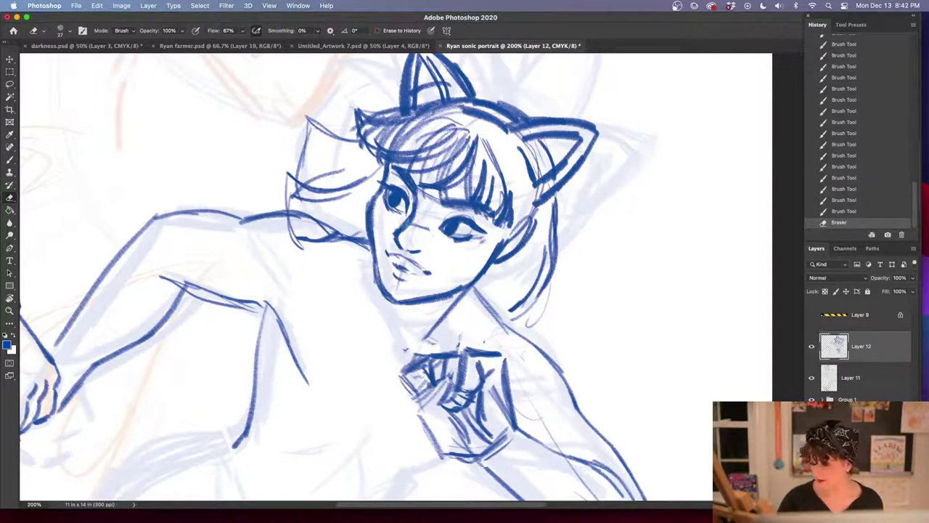
{"action": "left_click_drag", "start_coordinate": [407, 223], "coordinate": [392, 215]}
{"action": "left_click_drag", "start_coordinate": [404, 218], "coordinate": [395, 211]}
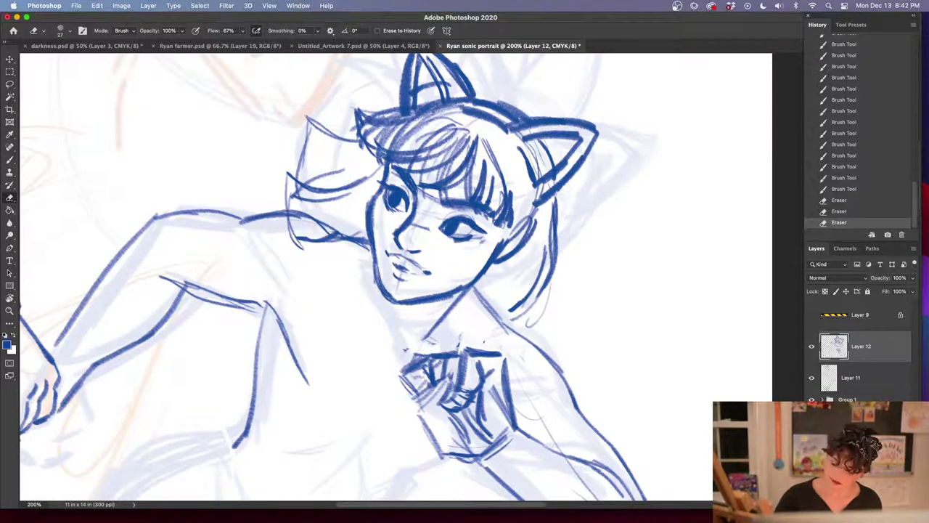
{"action": "key", "text": "b"}
{"action": "left_click_drag", "start_coordinate": [405, 196], "coordinate": [411, 214]}
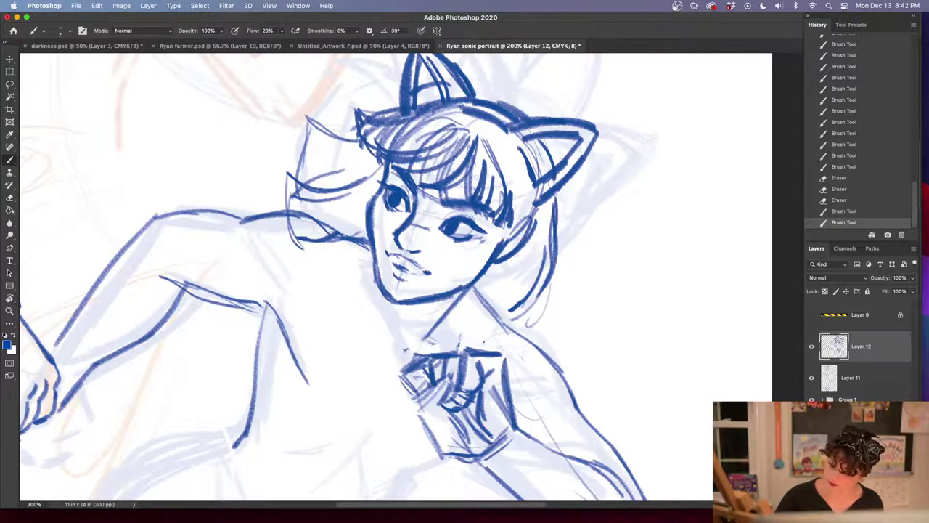
Darken the near eye's upper lid with brush strokes from the inner corner out to the outer corner
{"action": "left_click_drag", "start_coordinate": [441, 221], "coordinate": [452, 227]}
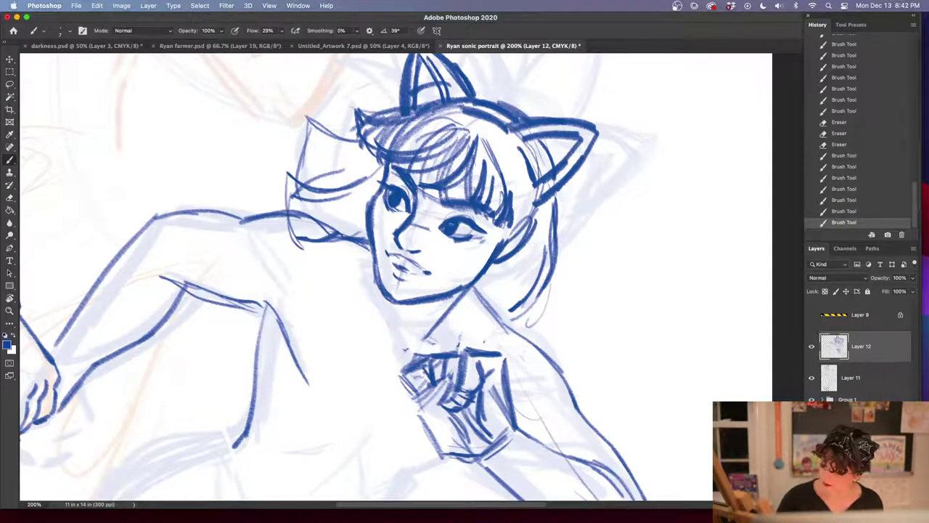
{"action": "left_click_drag", "start_coordinate": [441, 221], "coordinate": [462, 224]}
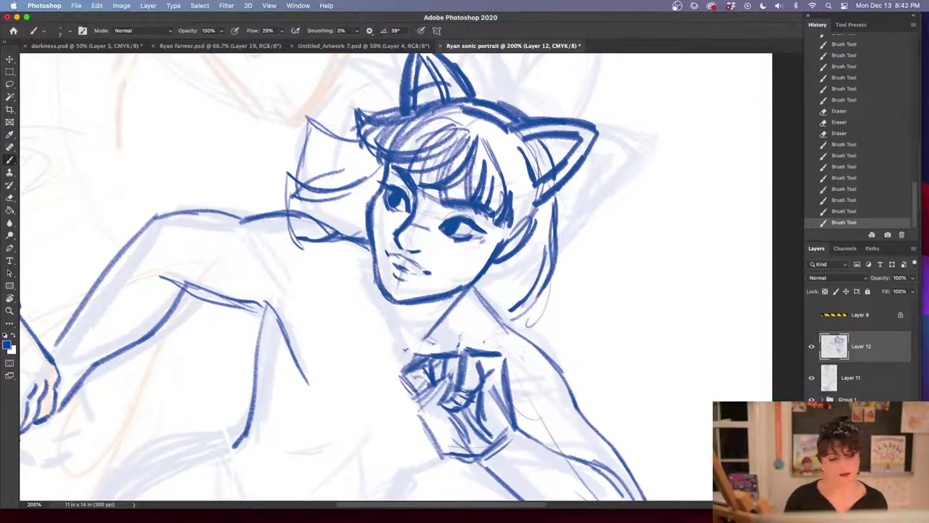
{"action": "left_click_drag", "start_coordinate": [445, 226], "coordinate": [488, 223]}
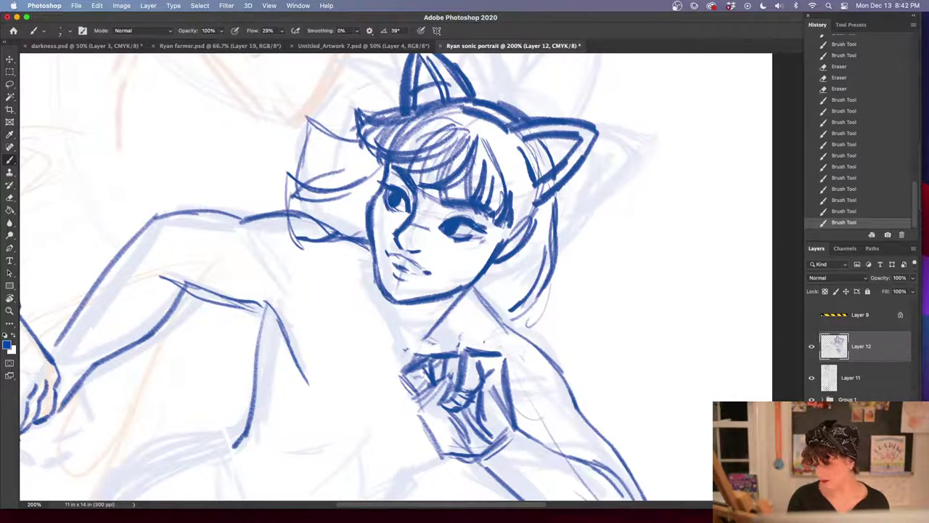
Erase the heavy lines above and below the near eye's outer corner to slim its shape
{"action": "key", "text": "e"}
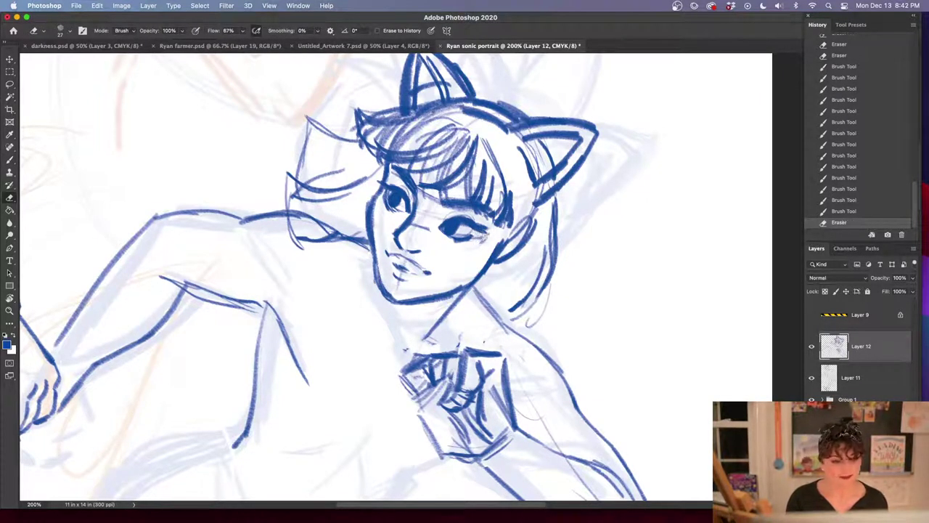
{"action": "left_click_drag", "start_coordinate": [473, 237], "coordinate": [488, 234]}
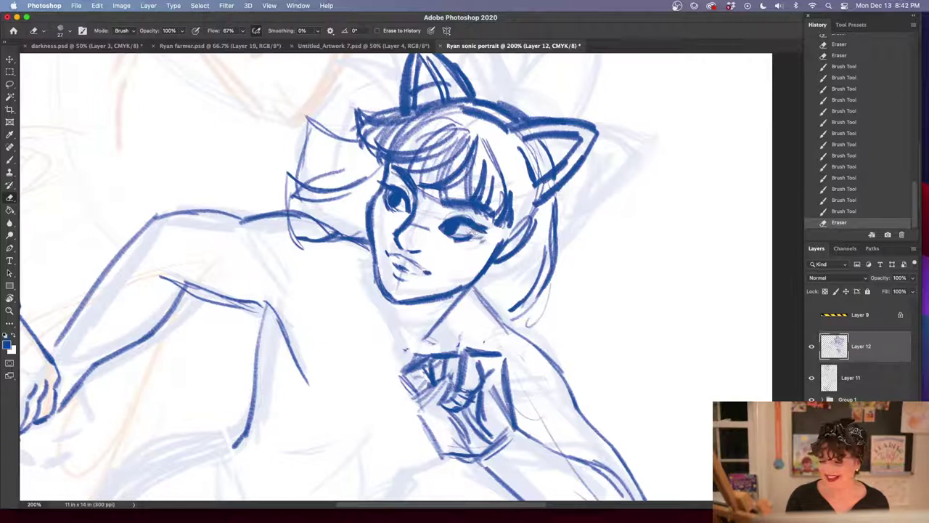
{"action": "left_click_drag", "start_coordinate": [470, 234], "coordinate": [492, 231]}
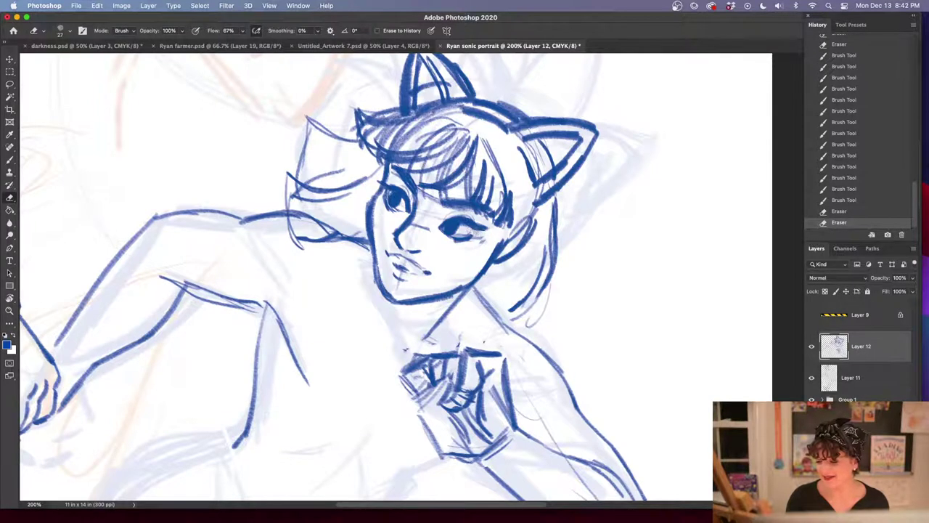
{"action": "left_click_drag", "start_coordinate": [472, 235], "coordinate": [491, 230]}
{"action": "mouse_move", "coordinate": [492, 236]}
{"action": "left_mouse_down"}
{"action": "mouse_move", "coordinate": [482, 227]}
{"action": "mouse_move", "coordinate": [496, 229]}
{"action": "left_mouse_up"}
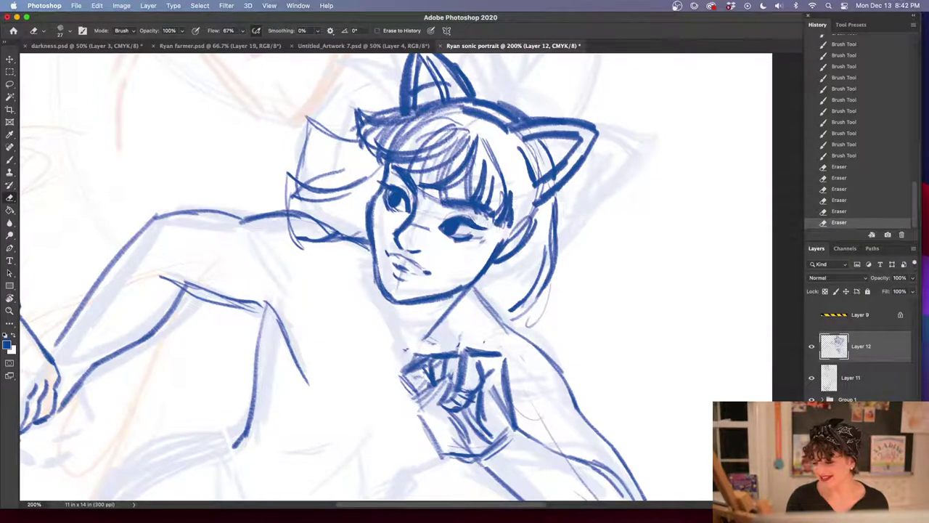
{"action": "left_click_drag", "start_coordinate": [464, 215], "coordinate": [487, 227]}
{"action": "left_click_drag", "start_coordinate": [469, 213], "coordinate": [492, 227]}
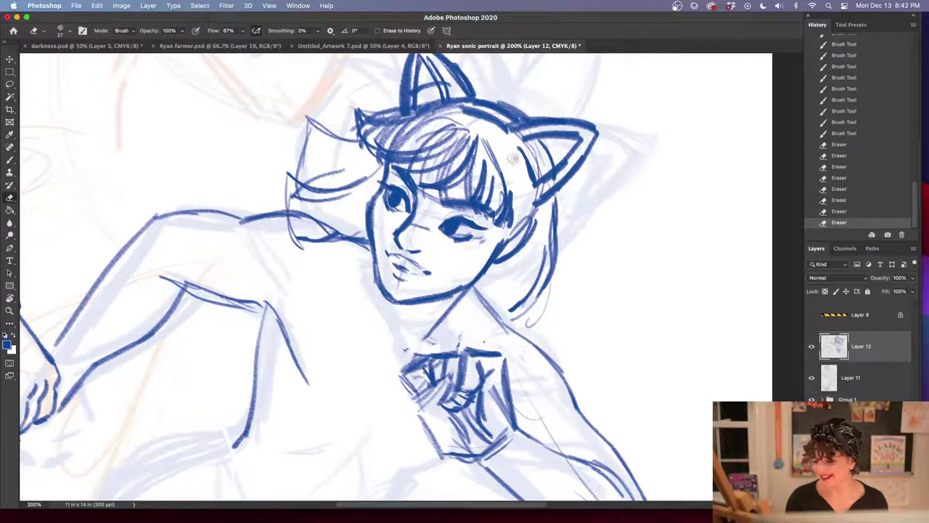
Redraw the near eye's upper lid toward its outer corner and strengthen the far eye's upper lash line
{"action": "key", "text": "b"}
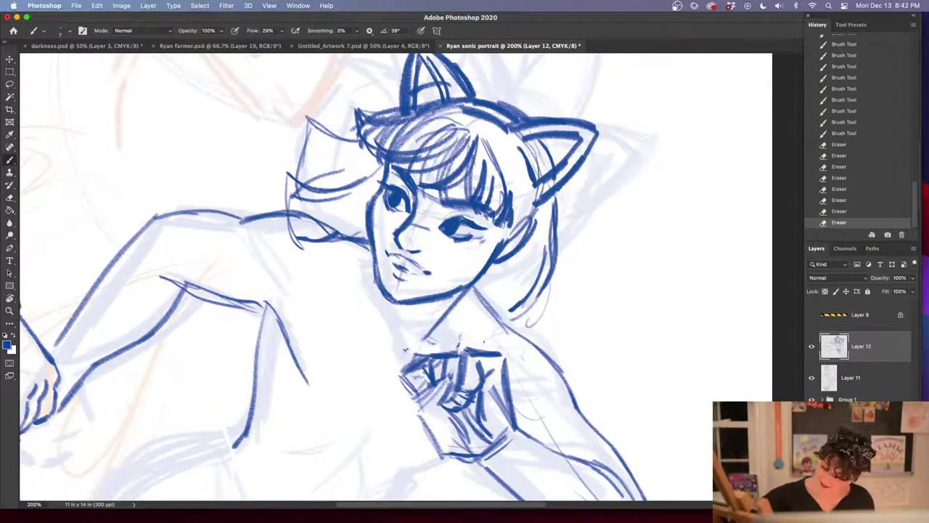
{"action": "left_click_drag", "start_coordinate": [460, 218], "coordinate": [470, 219]}
{"action": "left_click_drag", "start_coordinate": [462, 217], "coordinate": [481, 228]}
{"action": "left_click_drag", "start_coordinate": [475, 223], "coordinate": [487, 229]}
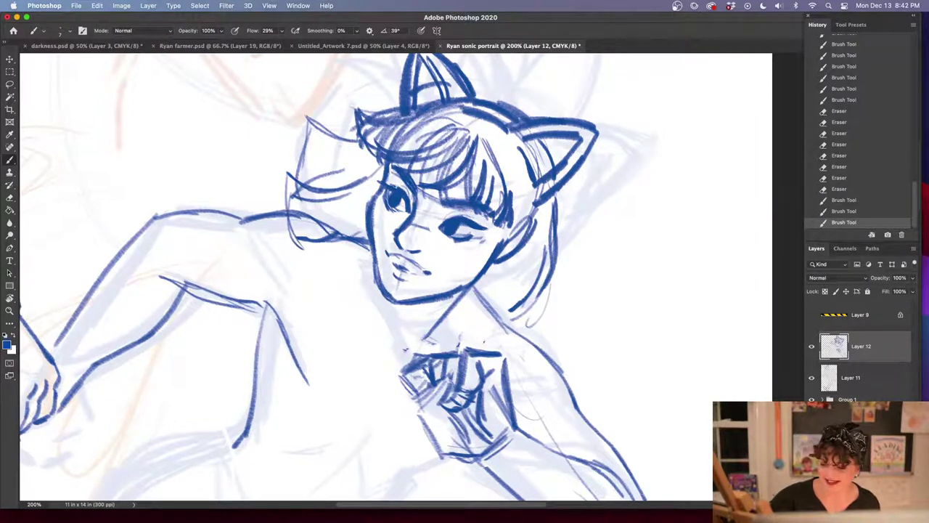
{"action": "left_click_drag", "start_coordinate": [398, 181], "coordinate": [374, 183]}
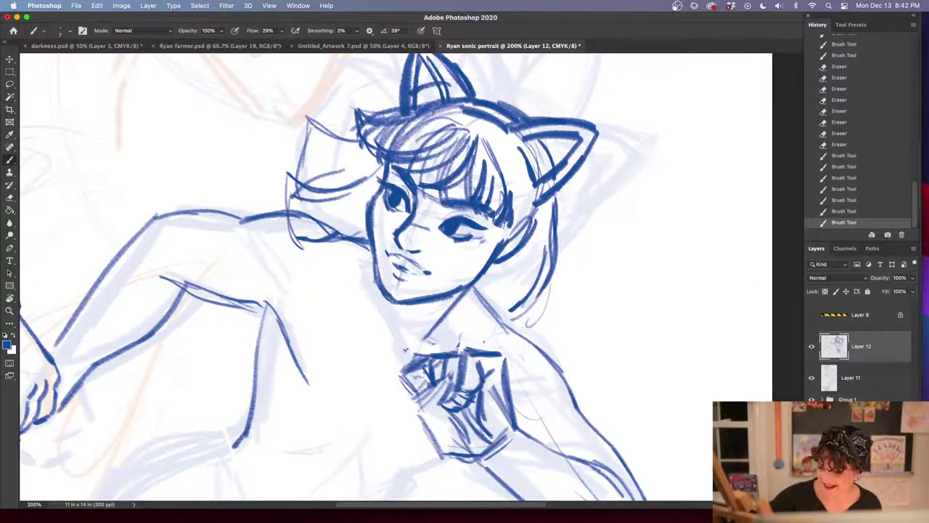
{"action": "left_click_drag", "start_coordinate": [380, 177], "coordinate": [389, 186]}
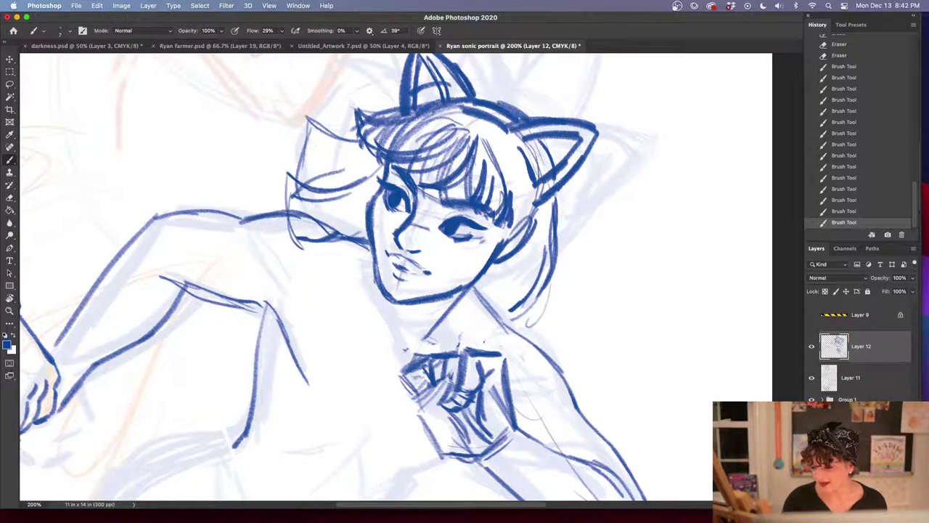
Erase the inner side of the near eye and a spot in the bangs above, and redraw the eye's inner corner and iris
{"action": "key", "text": "e"}
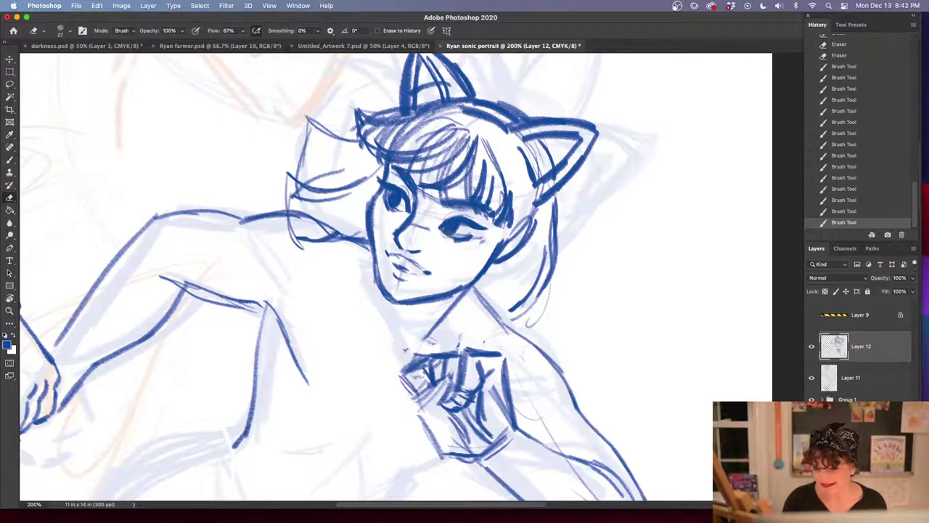
{"action": "left_click_drag", "start_coordinate": [442, 229], "coordinate": [453, 241]}
{"action": "left_click_drag", "start_coordinate": [443, 229], "coordinate": [455, 242]}
{"action": "left_click_drag", "start_coordinate": [454, 190], "coordinate": [463, 200]}
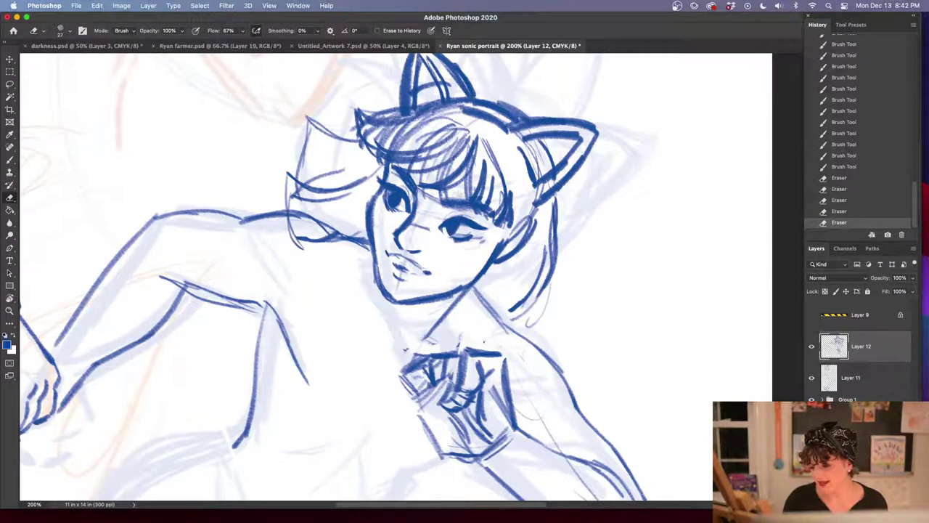
{"action": "key", "text": "b"}
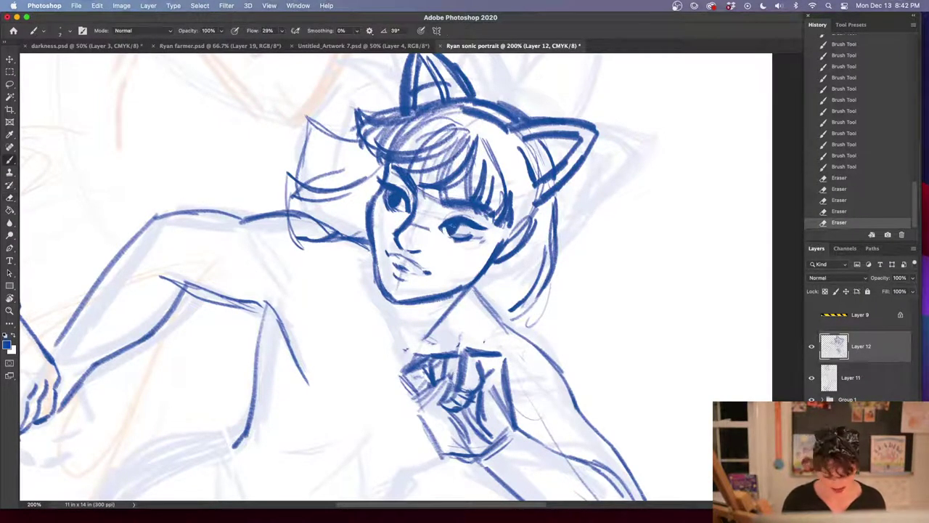
{"action": "left_click_drag", "start_coordinate": [442, 222], "coordinate": [456, 237]}
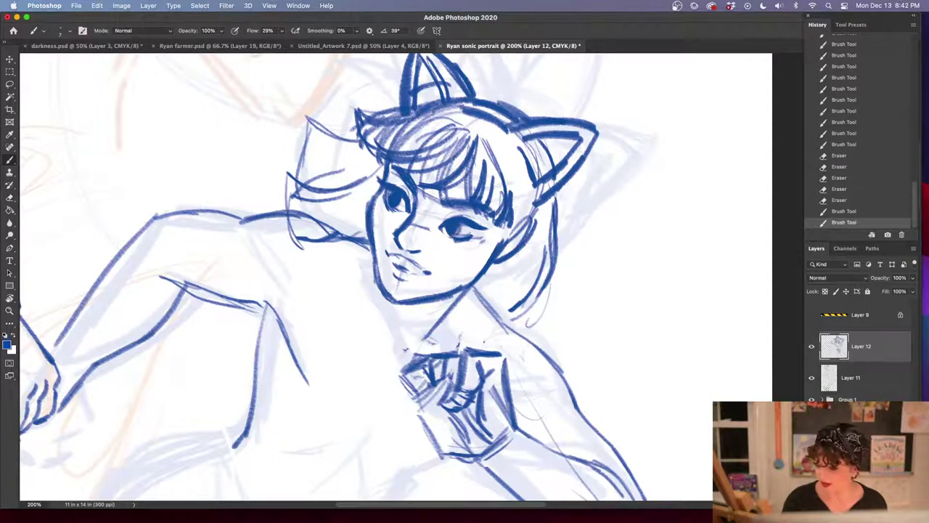
{"action": "left_click_drag", "start_coordinate": [456, 225], "coordinate": [460, 237]}
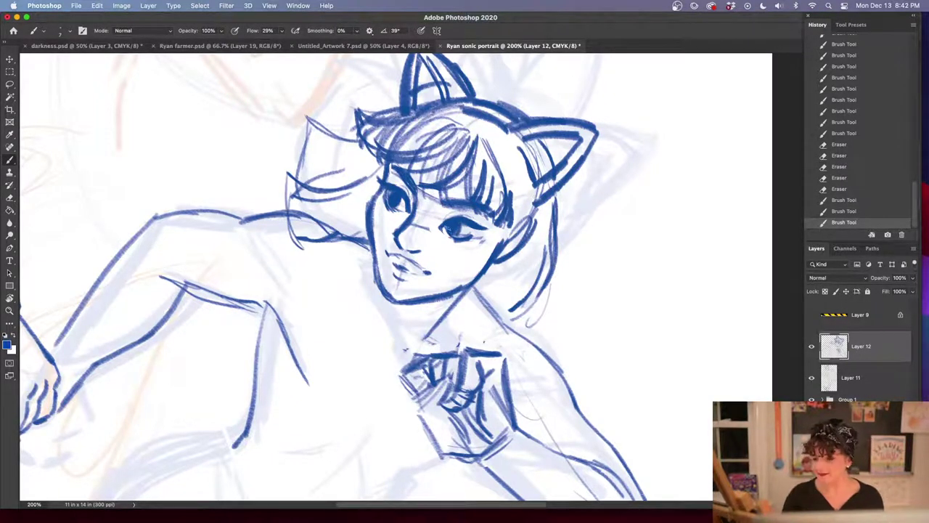
Try to darken the near eye's iris and inner lower edge with short brush strokes
{"action": "left_click_drag", "start_coordinate": [445, 225], "coordinate": [456, 236]}
{"action": "left_click_drag", "start_coordinate": [445, 225], "coordinate": [455, 238]}
{"action": "left_click_drag", "start_coordinate": [444, 227], "coordinate": [455, 236]}
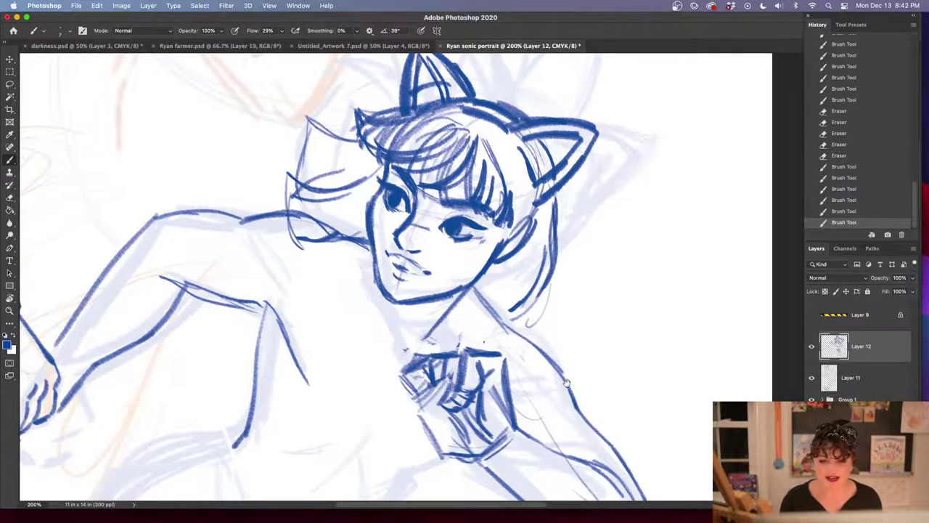
Step back through the history to remove the near eye's latest strokes, and redraw its lower edge
{"action": "scroll", "coordinate": [581, 392], "scroll_direction": "down", "scroll_amount": 2}
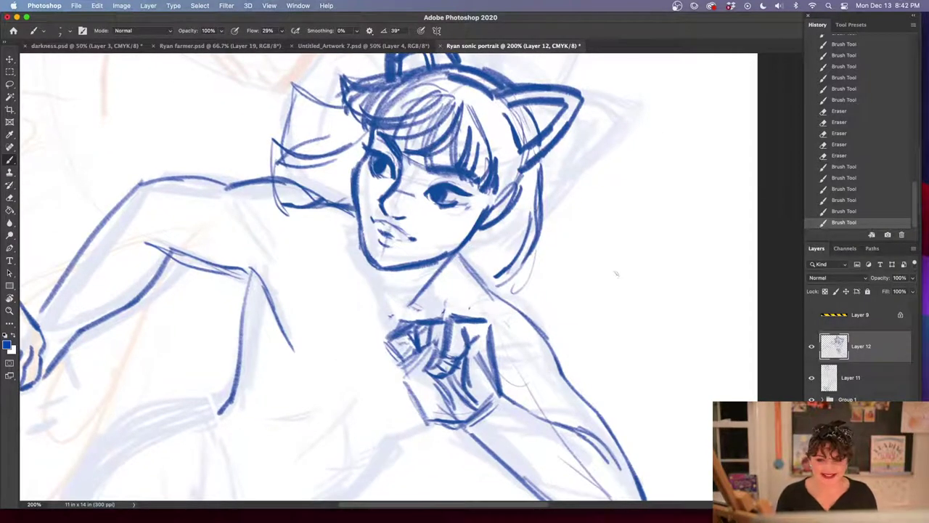
{"action": "scroll", "coordinate": [596, 405], "scroll_direction": "up", "scroll_amount": 1}
{"action": "left_click", "coordinate": [872, 212]}
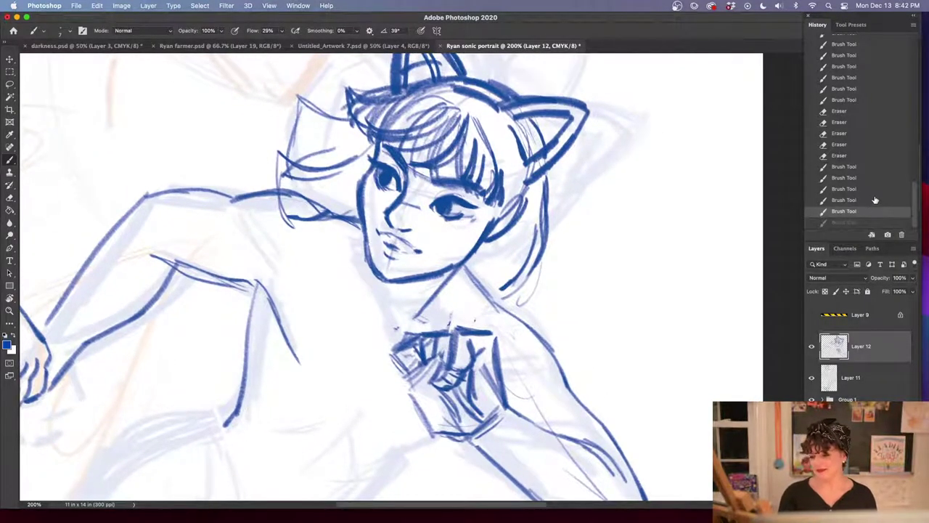
{"action": "left_click", "coordinate": [876, 187]}
{"action": "left_click", "coordinate": [874, 179]}
{"action": "left_click", "coordinate": [872, 146]}
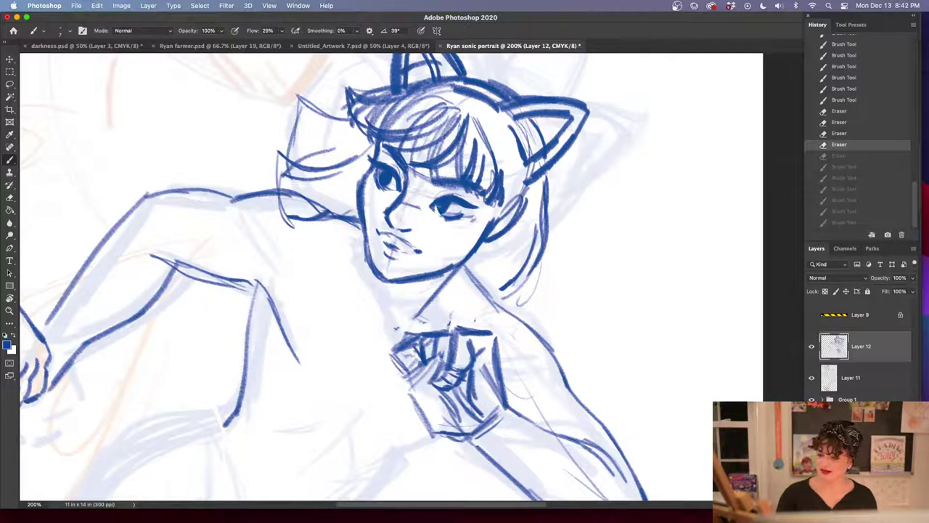
{"action": "left_click_drag", "start_coordinate": [444, 215], "coordinate": [460, 218]}
{"action": "left_click_drag", "start_coordinate": [443, 212], "coordinate": [452, 214]}
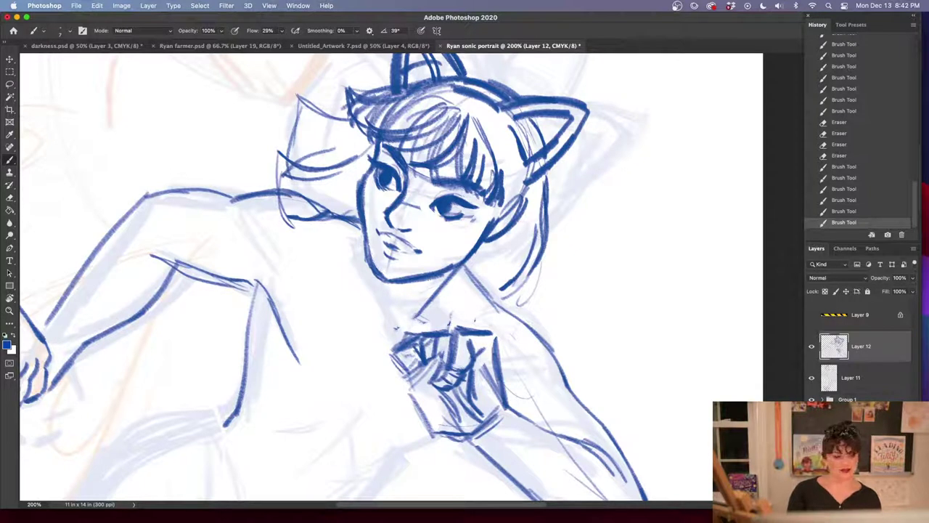
Strengthen the lip lines and add a stroke beside the near ear
{"action": "mouse_move", "coordinate": [378, 236]}
{"action": "left_mouse_down"}
{"action": "mouse_move", "coordinate": [421, 254]}
{"action": "mouse_move", "coordinate": [386, 257]}
{"action": "mouse_move", "coordinate": [396, 260]}
{"action": "left_mouse_up"}
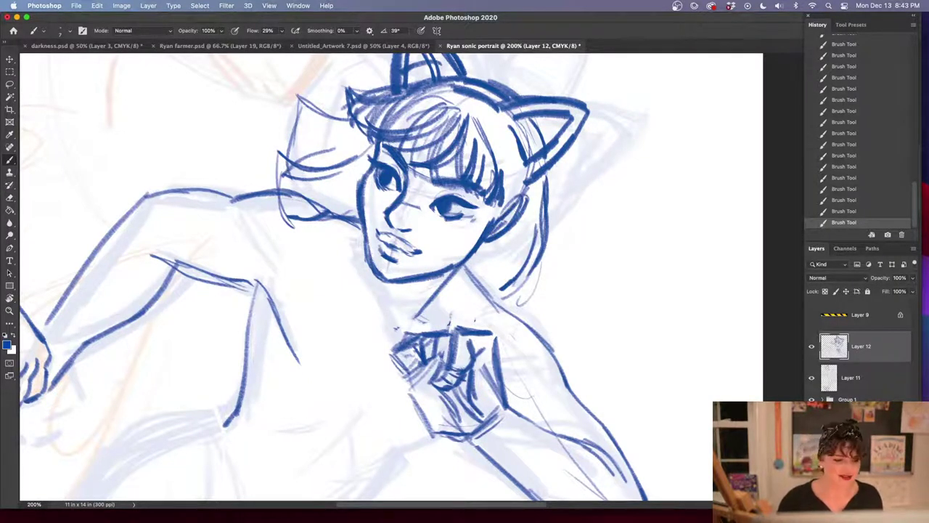
{"action": "mouse_move", "coordinate": [502, 202]}
{"action": "left_mouse_down"}
{"action": "mouse_move", "coordinate": [517, 236]}
{"action": "mouse_move", "coordinate": [512, 257]}
{"action": "left_mouse_up"}
{"action": "key", "text": "super+minus"}
{"action": "key", "text": "super+minus"}
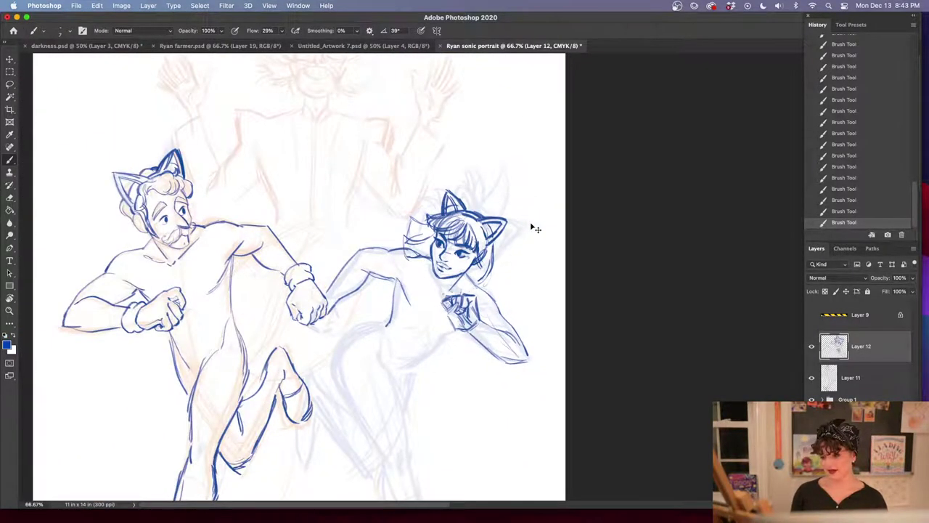
Draw the front of the cat-eared woman's torso from below her raised fist down to the waist
{"action": "key", "text": "super+plus"}
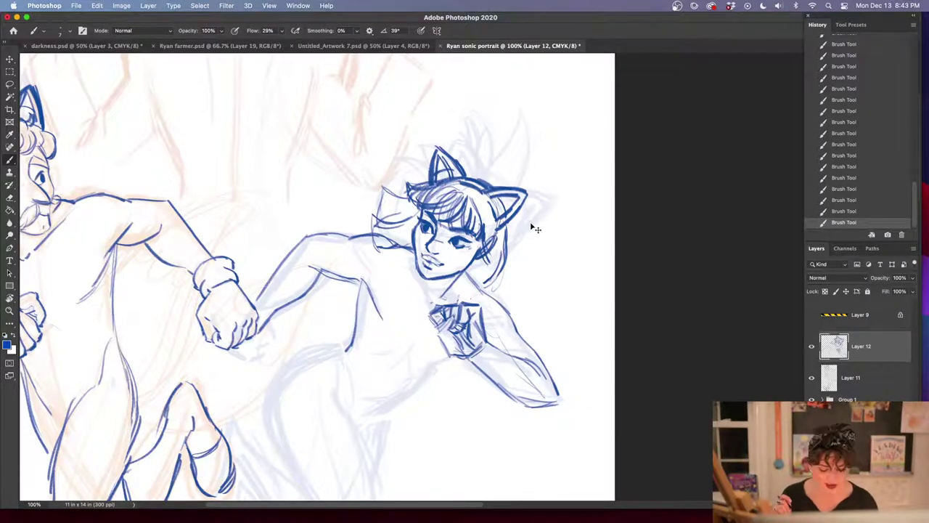
{"action": "mouse_move", "coordinate": [576, 421]}
{"action": "left_mouse_down"}
{"action": "mouse_move", "coordinate": [573, 305]}
{"action": "mouse_move", "coordinate": [624, 235]}
{"action": "left_mouse_up"}
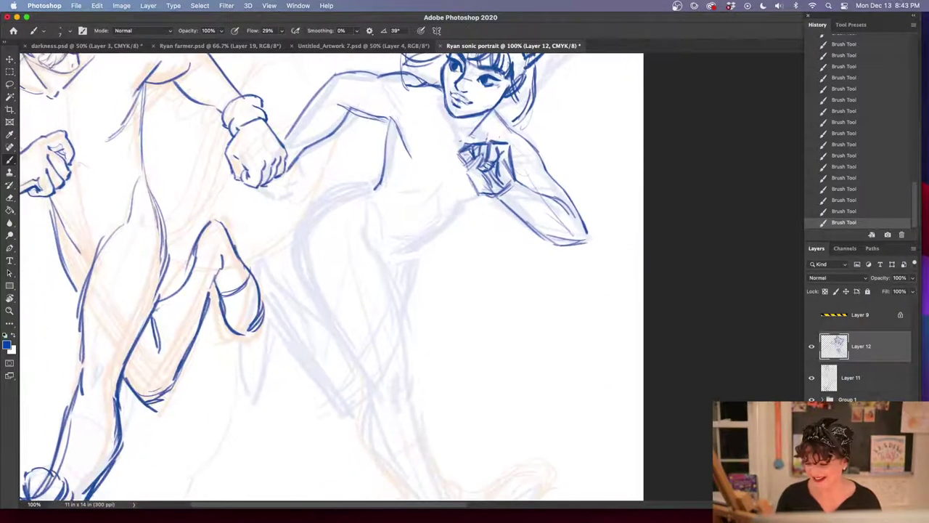
{"action": "left_click_drag", "start_coordinate": [461, 201], "coordinate": [405, 255]}
{"action": "left_click_drag", "start_coordinate": [450, 221], "coordinate": [394, 268]}
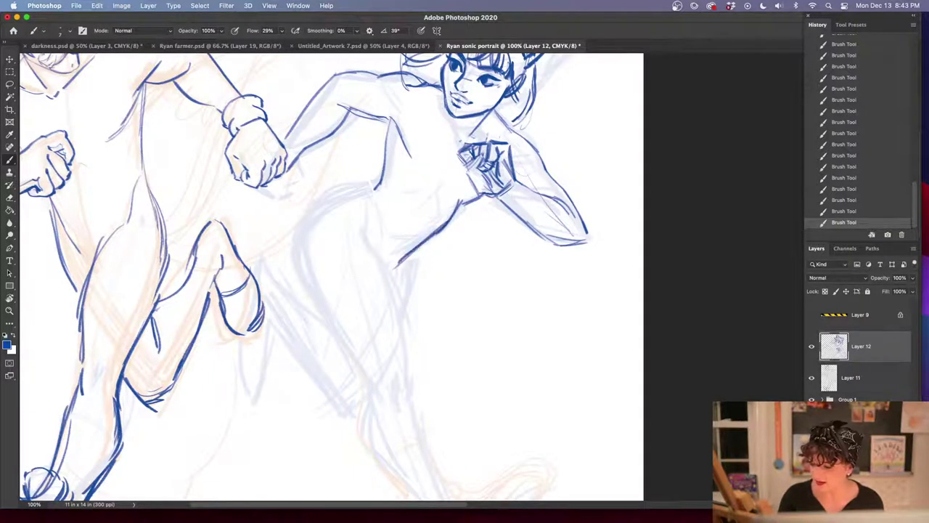
Draw the curve from her lower back around the hip and down the back of the near thigh
{"action": "left_click_drag", "start_coordinate": [379, 188], "coordinate": [313, 219]}
{"action": "left_click_drag", "start_coordinate": [353, 195], "coordinate": [299, 273]}
{"action": "left_click_drag", "start_coordinate": [314, 222], "coordinate": [324, 319]}
{"action": "left_click_drag", "start_coordinate": [302, 241], "coordinate": [328, 324]}
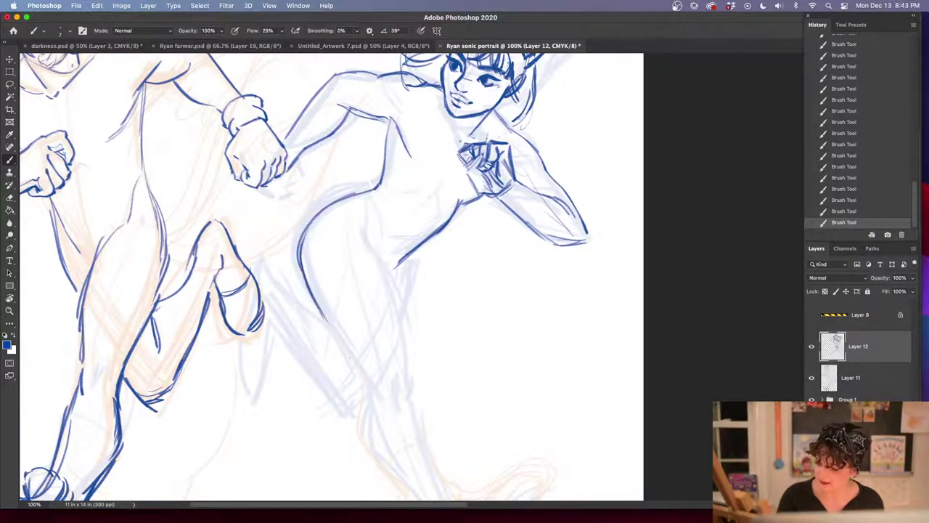
Draw the near thigh's front line from the hip crease and extend its back line to the knee
{"action": "left_click_drag", "start_coordinate": [507, 339], "coordinate": [505, 273]}
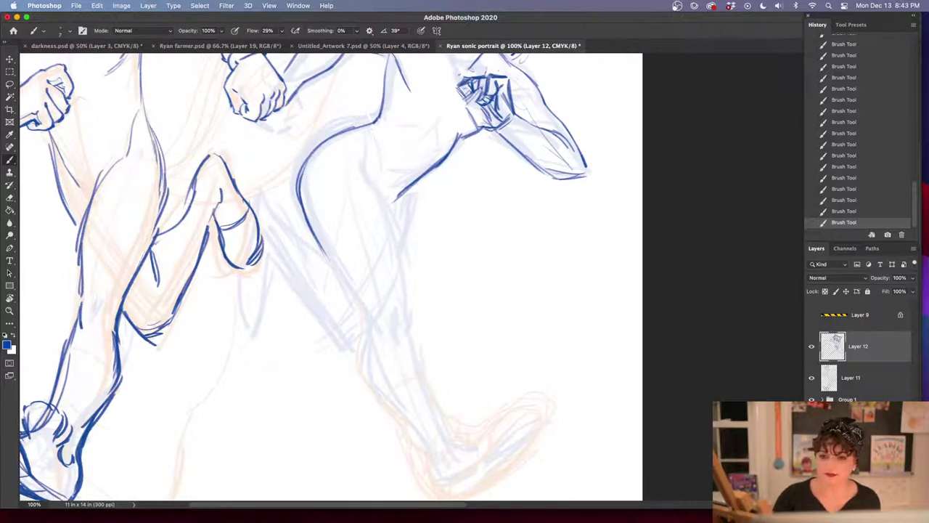
{"action": "mouse_move", "coordinate": [363, 150]}
{"action": "left_mouse_down"}
{"action": "mouse_move", "coordinate": [396, 243]}
{"action": "mouse_move", "coordinate": [405, 336]}
{"action": "left_mouse_up"}
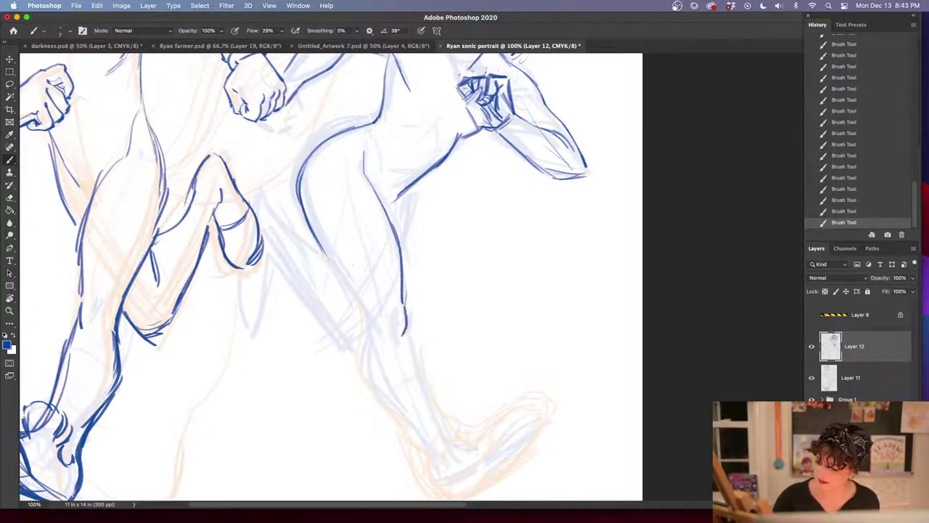
{"action": "left_click_drag", "start_coordinate": [309, 227], "coordinate": [377, 334]}
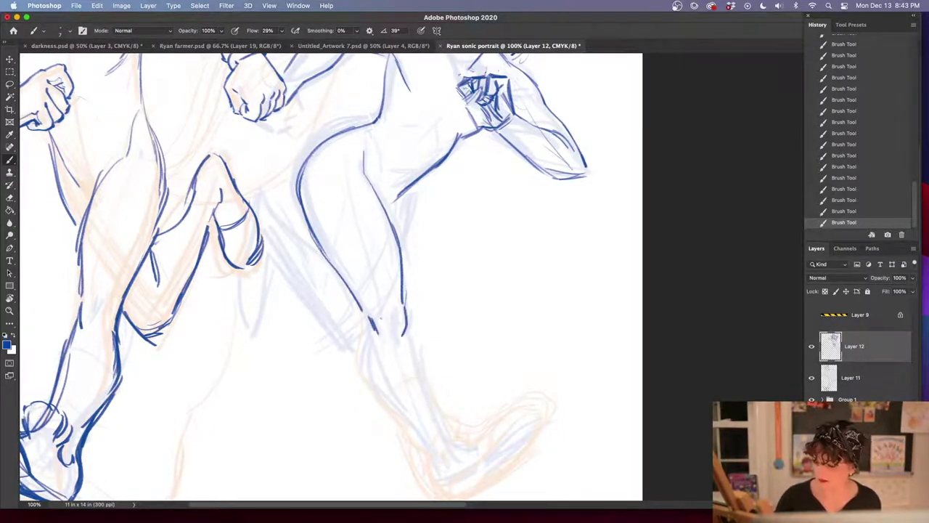
Draw the near lower leg's calf and shin lines from the knee to the ankle
{"action": "left_click_drag", "start_coordinate": [457, 357], "coordinate": [423, 245]}
{"action": "mouse_move", "coordinate": [334, 211]}
{"action": "left_mouse_down"}
{"action": "mouse_move", "coordinate": [331, 244]}
{"action": "mouse_move", "coordinate": [389, 345]}
{"action": "left_mouse_up"}
{"action": "left_click_drag", "start_coordinate": [373, 214], "coordinate": [415, 312]}
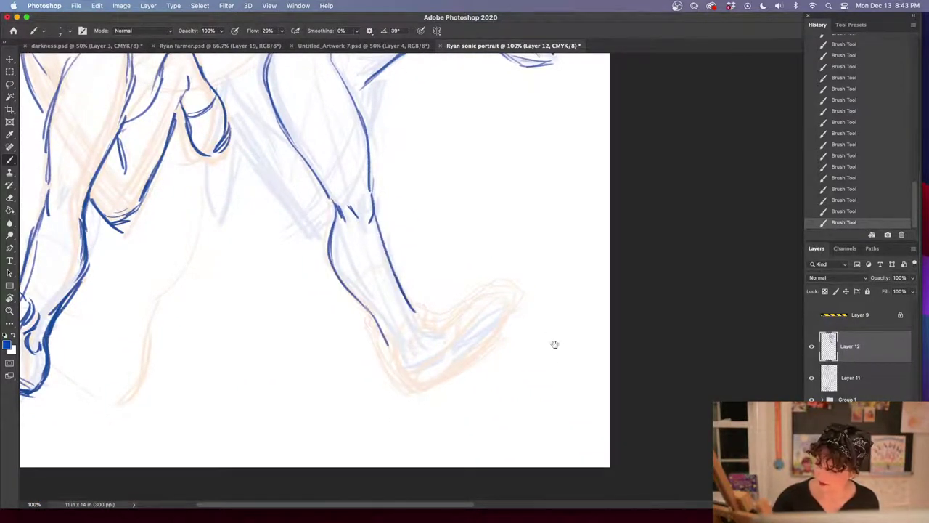
Reinforce the calf and outline the front shoe with its heel, raised toe, sole and ankle cuff
{"action": "mouse_move", "coordinate": [555, 344]}
{"action": "left_mouse_down"}
{"action": "mouse_move", "coordinate": [558, 382]}
{"action": "mouse_move", "coordinate": [553, 268]}
{"action": "left_mouse_up"}
{"action": "mouse_move", "coordinate": [333, 139]}
{"action": "left_mouse_down"}
{"action": "mouse_move", "coordinate": [329, 183]}
{"action": "mouse_move", "coordinate": [348, 216]}
{"action": "left_mouse_up"}
{"action": "left_click_drag", "start_coordinate": [359, 229], "coordinate": [408, 322]}
{"action": "mouse_move", "coordinate": [411, 234]}
{"action": "left_mouse_down"}
{"action": "mouse_move", "coordinate": [439, 245]}
{"action": "mouse_move", "coordinate": [482, 215]}
{"action": "mouse_move", "coordinate": [517, 217]}
{"action": "left_mouse_up"}
{"action": "mouse_move", "coordinate": [404, 319]}
{"action": "left_mouse_down"}
{"action": "mouse_move", "coordinate": [427, 315]}
{"action": "mouse_move", "coordinate": [479, 276]}
{"action": "mouse_move", "coordinate": [512, 216]}
{"action": "mouse_move", "coordinate": [407, 318]}
{"action": "mouse_move", "coordinate": [508, 216]}
{"action": "left_mouse_up"}
{"action": "left_click_drag", "start_coordinate": [476, 244], "coordinate": [515, 216]}
{"action": "mouse_move", "coordinate": [382, 283]}
{"action": "left_mouse_down"}
{"action": "mouse_move", "coordinate": [400, 279]}
{"action": "mouse_move", "coordinate": [414, 228]}
{"action": "mouse_move", "coordinate": [434, 242]}
{"action": "mouse_move", "coordinate": [407, 263]}
{"action": "mouse_move", "coordinate": [413, 232]}
{"action": "mouse_move", "coordinate": [432, 238]}
{"action": "mouse_move", "coordinate": [409, 250]}
{"action": "mouse_move", "coordinate": [431, 253]}
{"action": "left_mouse_up"}
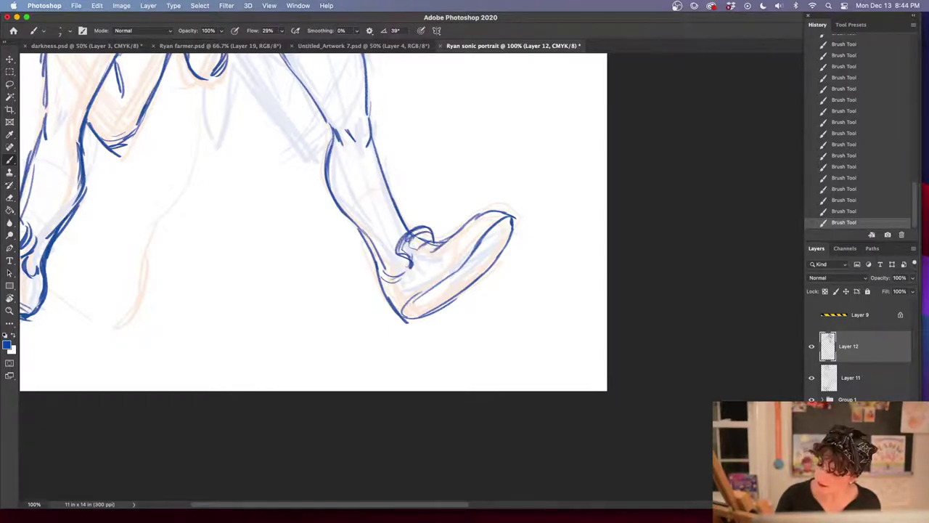
Draw the bent rear leg with its thigh edge, squared knee and both sides of the lower leg
{"action": "left_click_drag", "start_coordinate": [530, 323], "coordinate": [521, 412]}
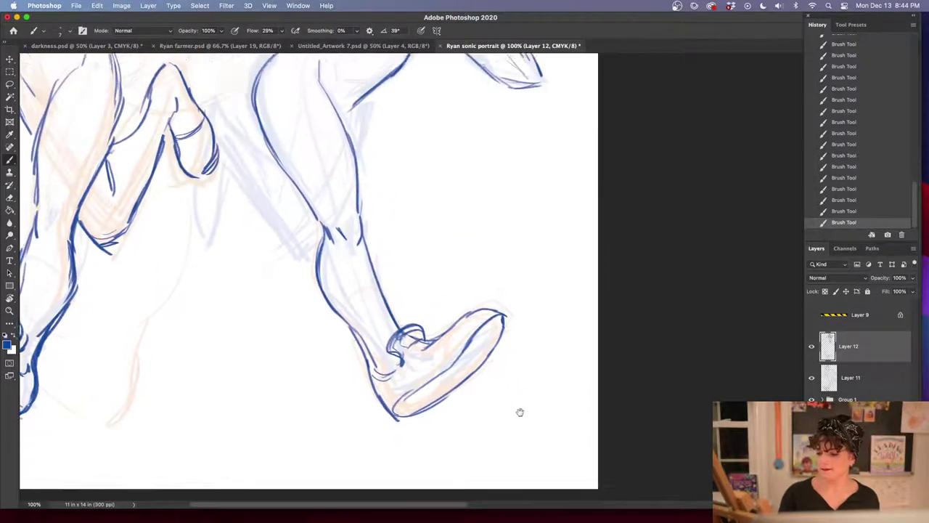
{"action": "mouse_move", "coordinate": [530, 351]}
{"action": "left_mouse_down"}
{"action": "mouse_move", "coordinate": [533, 418]}
{"action": "mouse_move", "coordinate": [546, 447]}
{"action": "left_mouse_up"}
{"action": "left_click_drag", "start_coordinate": [392, 182], "coordinate": [373, 258]}
{"action": "left_click_drag", "start_coordinate": [386, 213], "coordinate": [371, 262]}
{"action": "left_click_drag", "start_coordinate": [343, 308], "coordinate": [311, 337]}
{"action": "left_click_drag", "start_coordinate": [239, 243], "coordinate": [299, 328]}
{"action": "left_click_drag", "start_coordinate": [250, 264], "coordinate": [308, 337]}
{"action": "left_click_drag", "start_coordinate": [238, 209], "coordinate": [299, 259]}
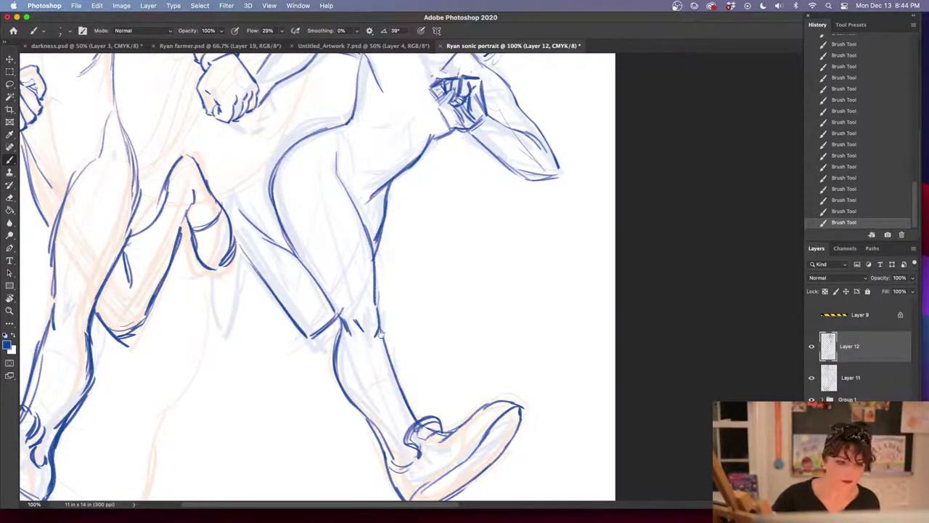
Close the rear leg's ankle end with a short curved stroke beside the man's raised shoe
{"action": "left_click_drag", "start_coordinate": [394, 352], "coordinate": [446, 298]}
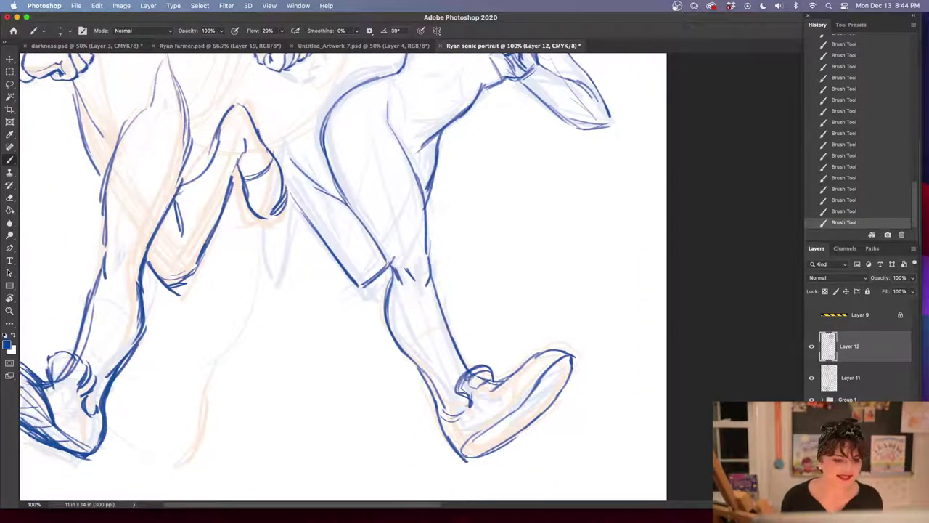
{"action": "key", "text": "shift+Tab"}
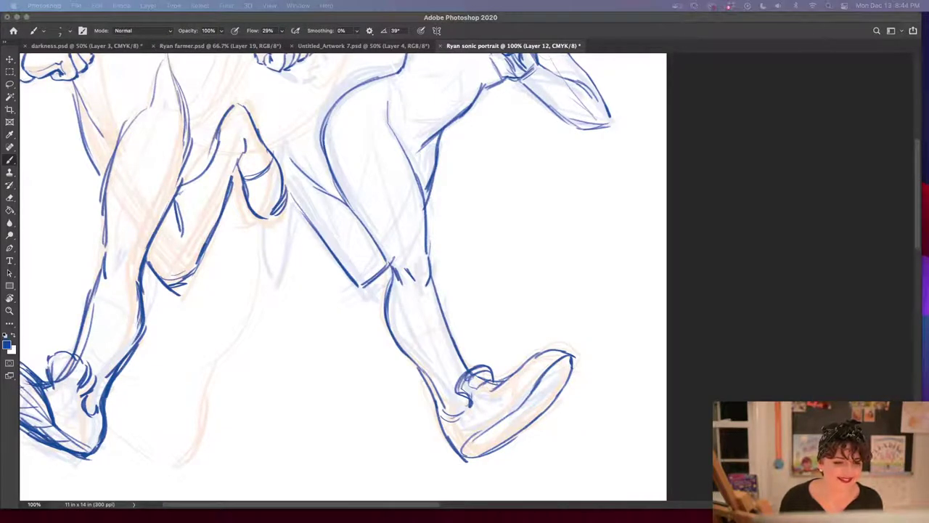
{"action": "left_click", "coordinate": [610, 346]}
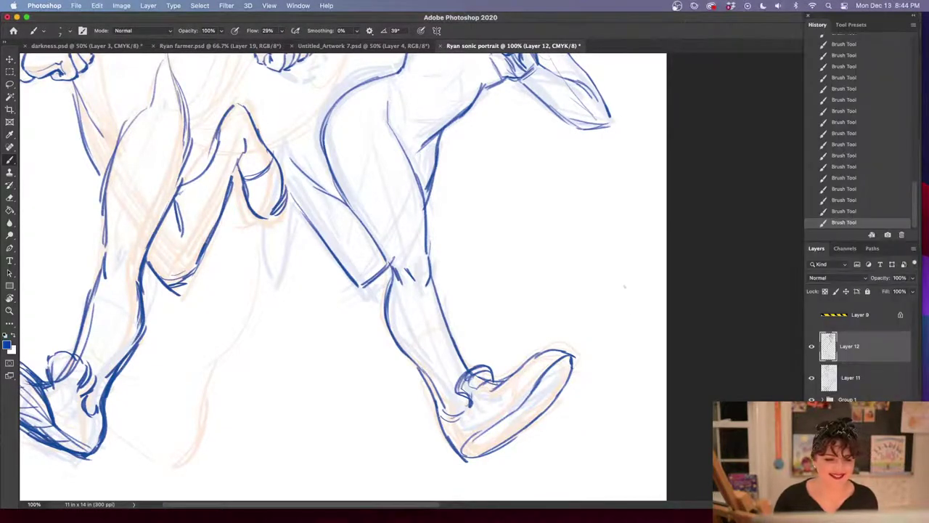
{"action": "left_click_drag", "start_coordinate": [516, 304], "coordinate": [538, 333]}
{"action": "mouse_move", "coordinate": [335, 226]}
{"action": "left_mouse_down"}
{"action": "mouse_move", "coordinate": [318, 216]}
{"action": "mouse_move", "coordinate": [337, 234]}
{"action": "mouse_move", "coordinate": [315, 223]}
{"action": "left_mouse_up"}
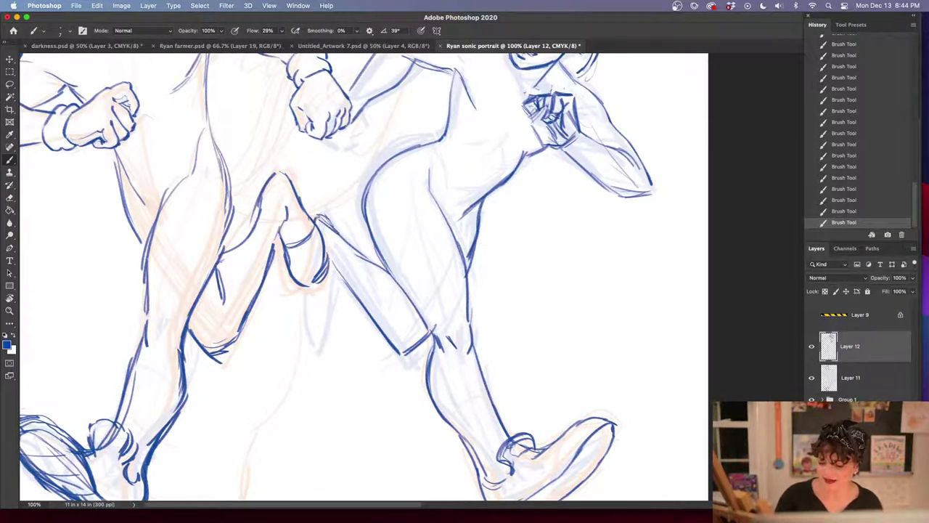
Try to outline the rear foot hanging below the man's raised shoe with a pointed toe
{"action": "mouse_move", "coordinate": [296, 289]}
{"action": "left_mouse_down"}
{"action": "mouse_move", "coordinate": [297, 327]}
{"action": "mouse_move", "coordinate": [293, 316]}
{"action": "left_mouse_up"}
{"action": "left_click_drag", "start_coordinate": [295, 319], "coordinate": [309, 335]}
{"action": "mouse_move", "coordinate": [341, 275]}
{"action": "left_mouse_down"}
{"action": "mouse_move", "coordinate": [340, 327]}
{"action": "mouse_move", "coordinate": [326, 340]}
{"action": "left_mouse_up"}
{"action": "left_click_drag", "start_coordinate": [320, 308], "coordinate": [318, 343]}
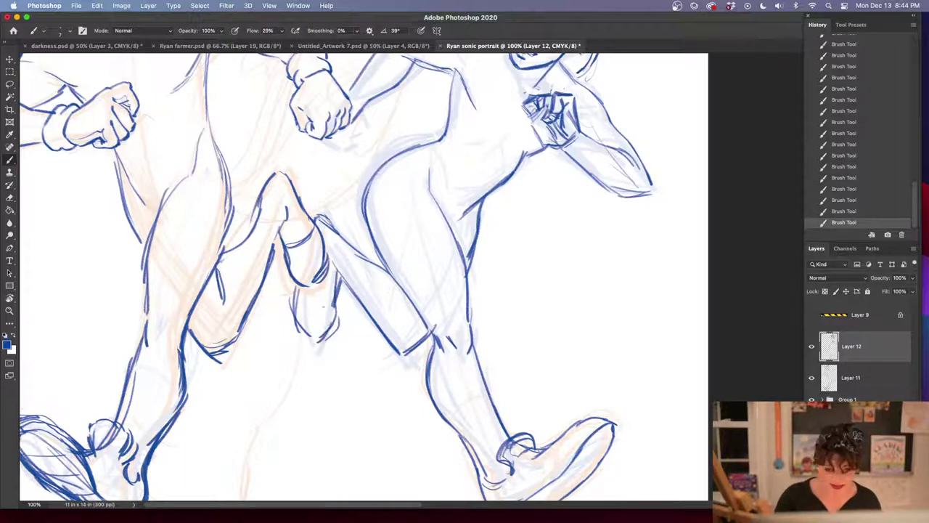
Enlarge the eraser to 62 px and erase the pointed outline of the rear foot
{"action": "scroll", "coordinate": [378, 379], "scroll_direction": "down", "scroll_amount": 2}
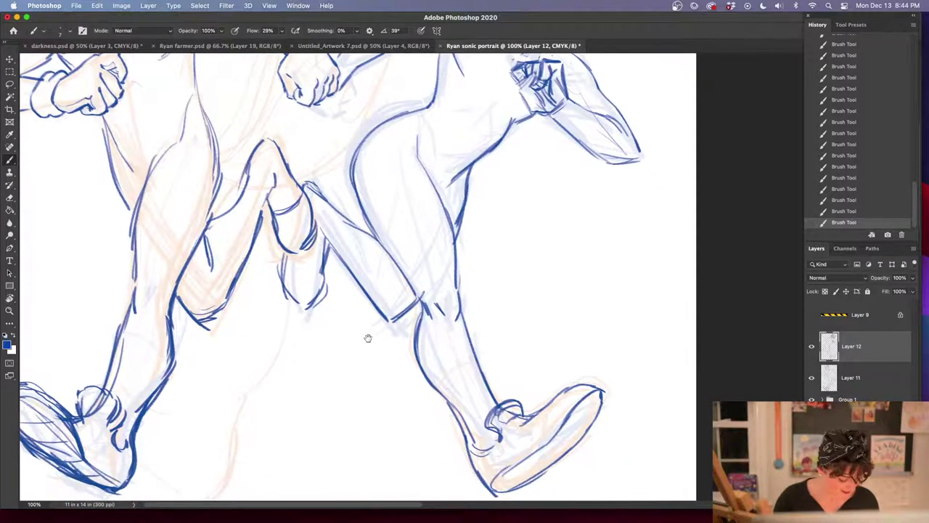
{"action": "left_click_drag", "start_coordinate": [378, 376], "coordinate": [405, 279]}
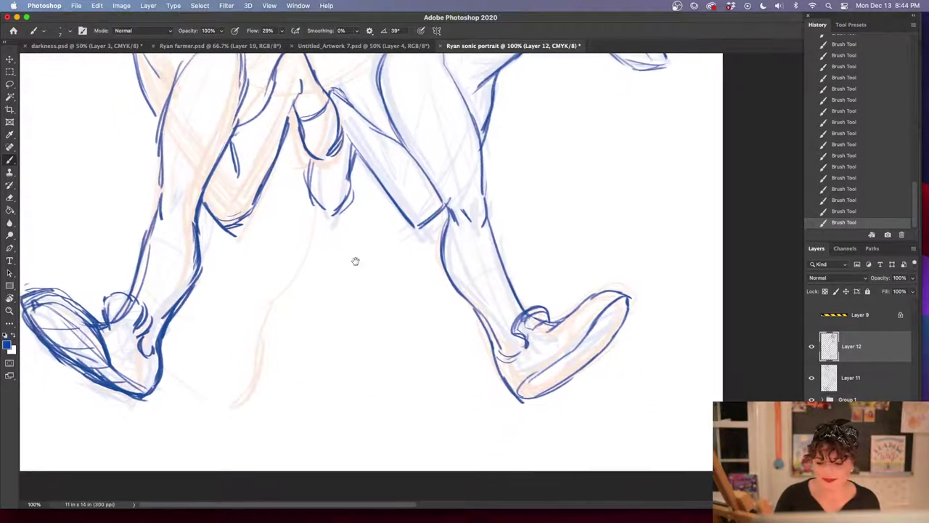
{"action": "left_click_drag", "start_coordinate": [355, 262], "coordinate": [332, 357]}
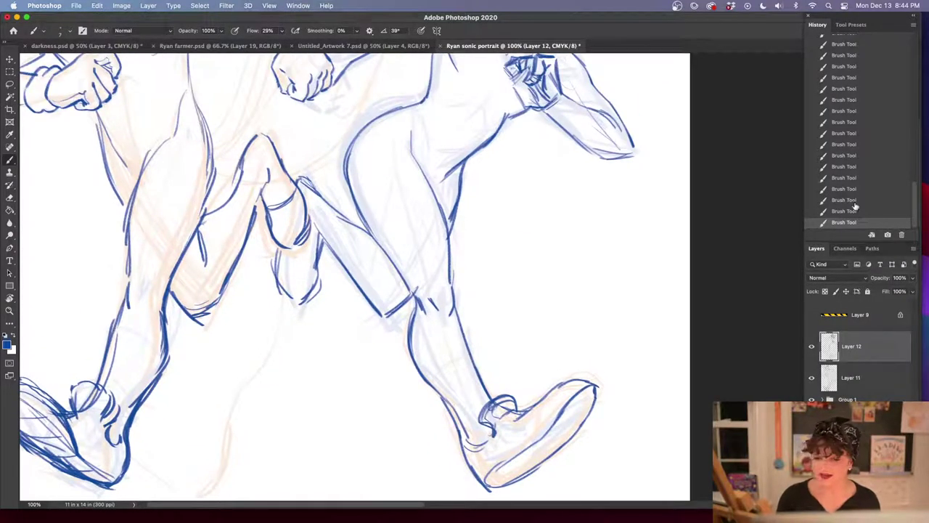
{"action": "key", "text": "e"}
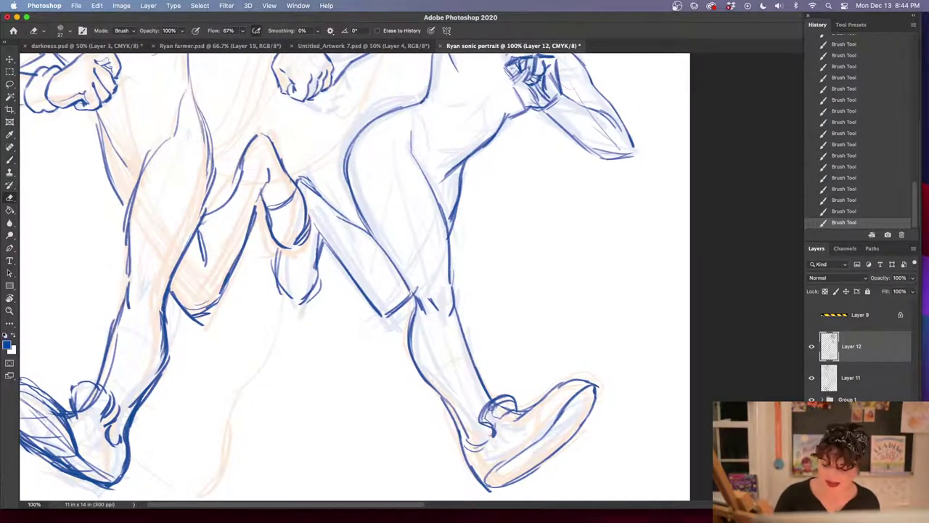
{"action": "mouse_move", "coordinate": [303, 260]}
{"action": "left_mouse_down"}
{"action": "mouse_move", "coordinate": [320, 285]}
{"action": "mouse_move", "coordinate": [310, 270]}
{"action": "left_mouse_up"}
{"action": "right_click", "coordinate": [310, 270]}
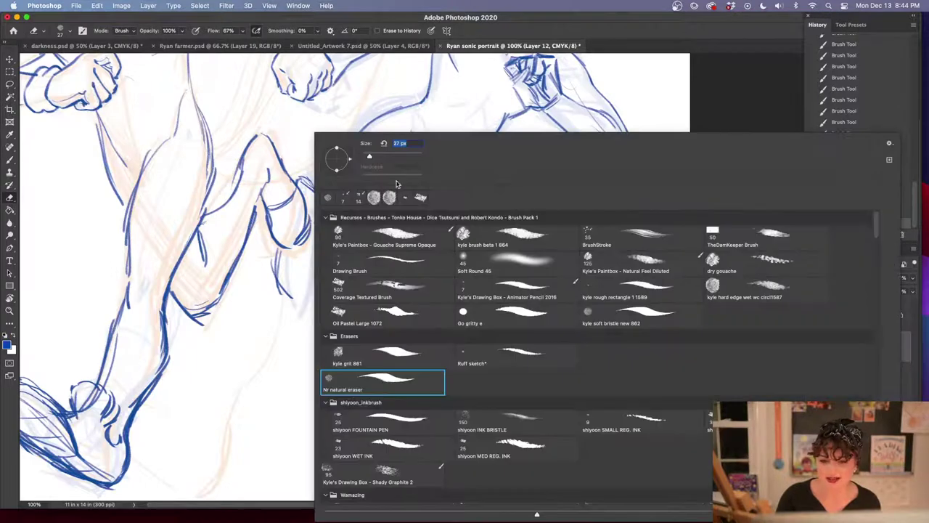
{"action": "left_click", "coordinate": [381, 155]}
{"action": "left_click_drag", "start_coordinate": [286, 306], "coordinate": [277, 256]}
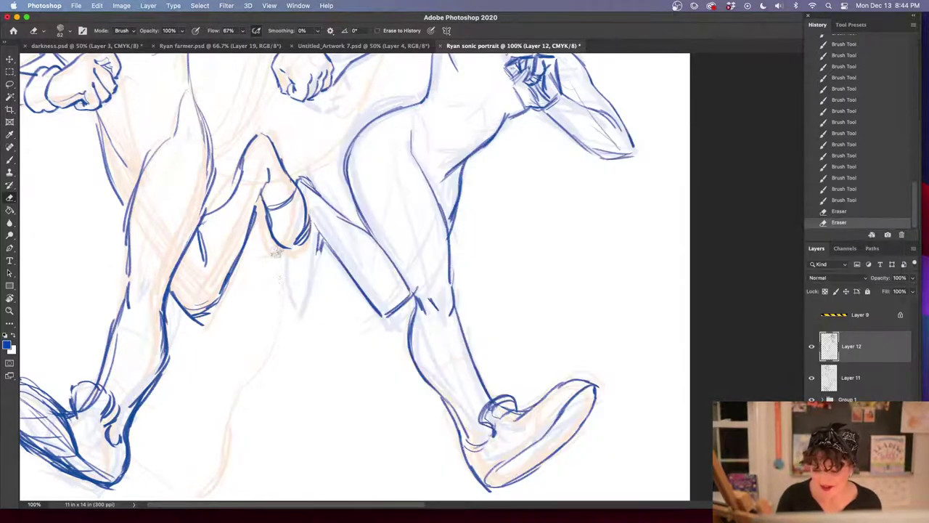
Redraw the rear foot with the brush as a rounded, elongated shoe sole below the man's raised shoe
{"action": "key", "text": "b"}
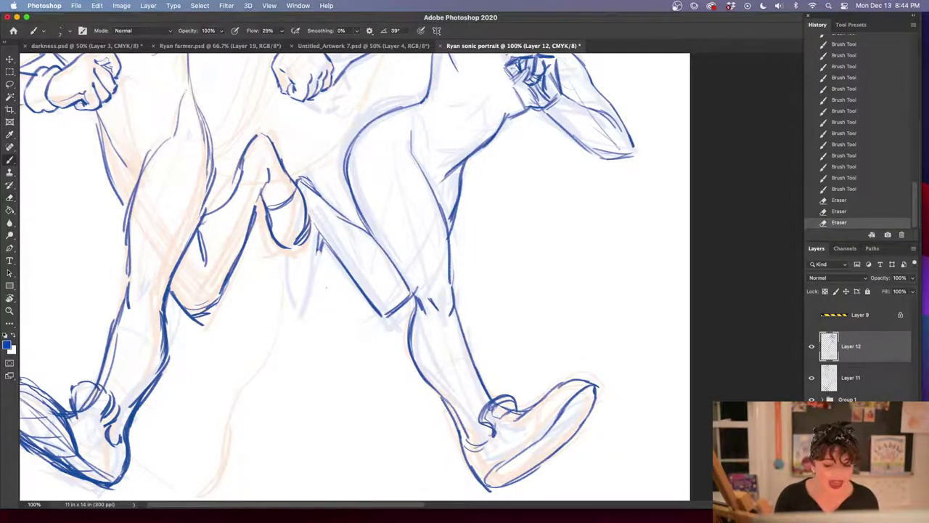
{"action": "scroll", "coordinate": [374, 378], "scroll_direction": "down", "scroll_amount": 2}
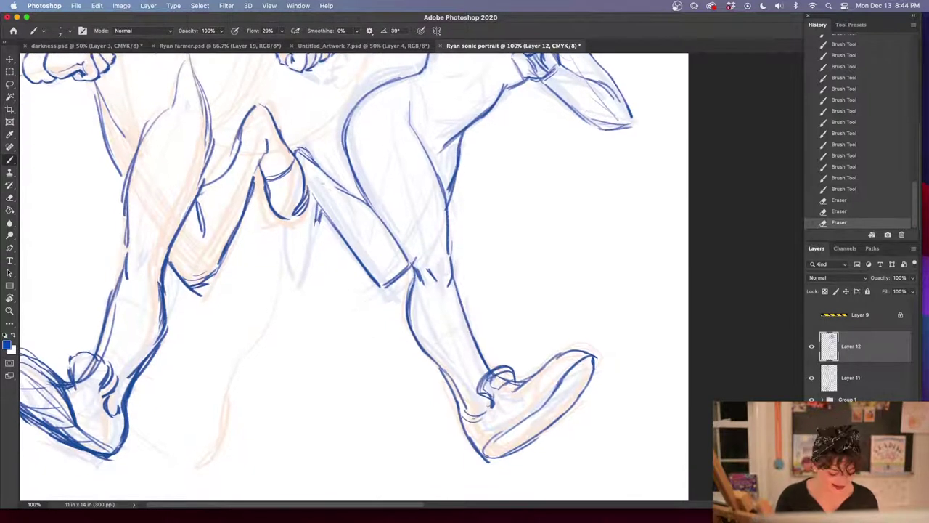
{"action": "left_click_drag", "start_coordinate": [287, 206], "coordinate": [276, 273]}
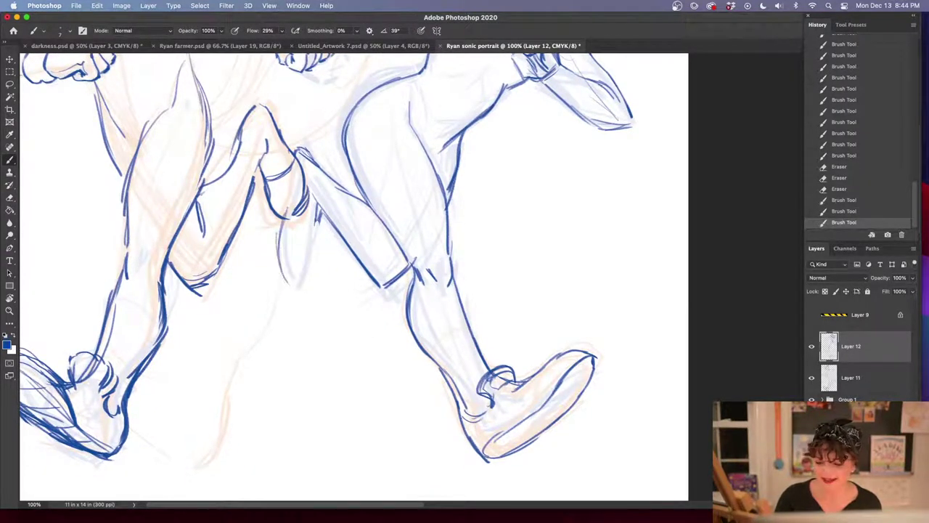
{"action": "left_click_drag", "start_coordinate": [277, 226], "coordinate": [275, 273]}
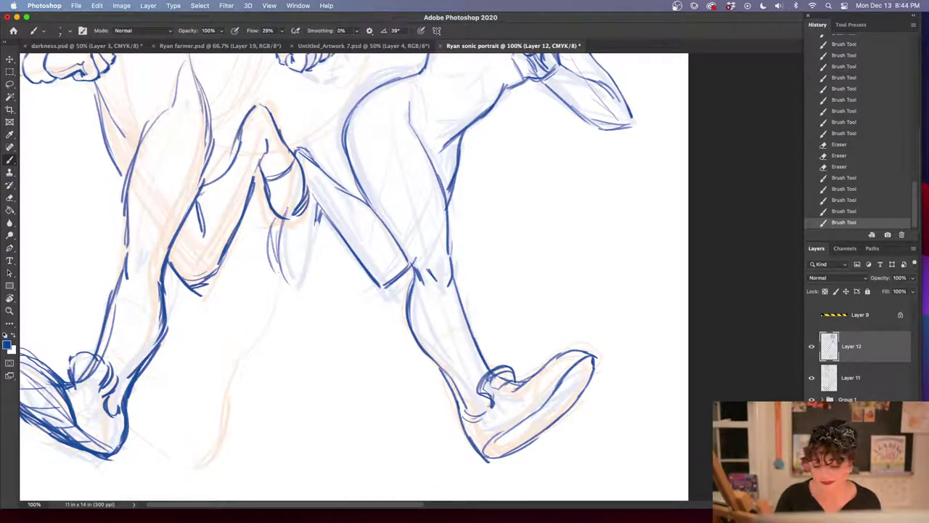
{"action": "mouse_move", "coordinate": [315, 222]}
{"action": "left_mouse_down"}
{"action": "mouse_move", "coordinate": [298, 285]}
{"action": "mouse_move", "coordinate": [308, 281]}
{"action": "left_mouse_up"}
{"action": "left_click_drag", "start_coordinate": [281, 213], "coordinate": [276, 283]}
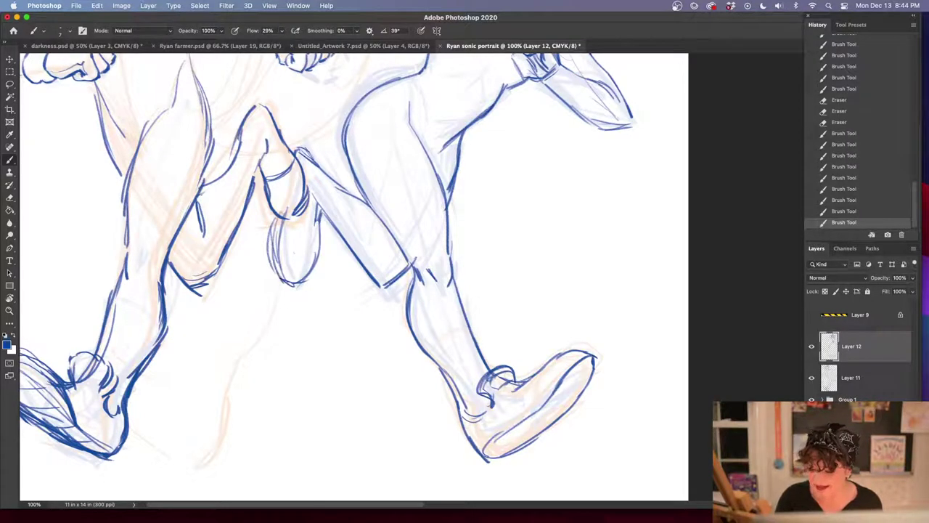
{"action": "key", "text": "super+minus"}
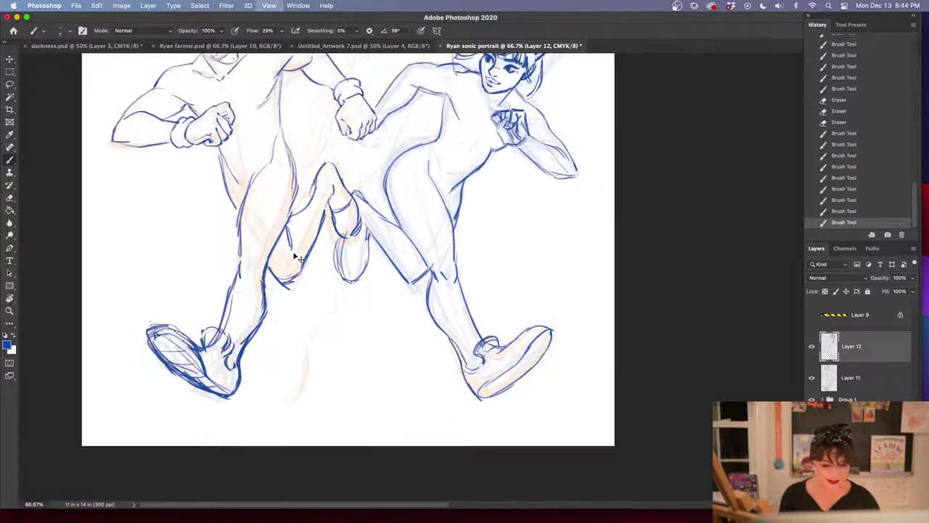
Darken the sides of the rear shoe hanging between the two runners and sharpen its lower tip with brush strokes
{"action": "key", "text": "super+equal"}
{"action": "key", "text": "super+minus"}
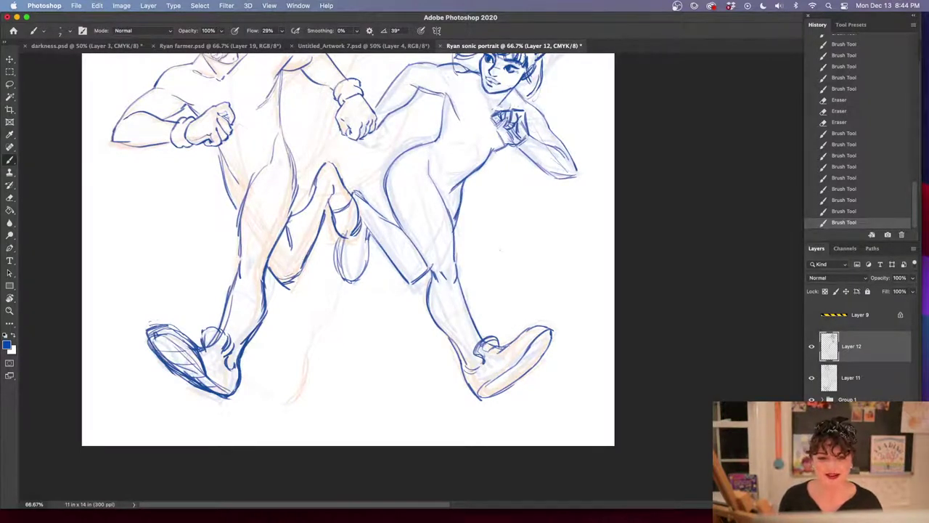
{"action": "left_click_drag", "start_coordinate": [486, 273], "coordinate": [534, 317]}
{"action": "left_click_drag", "start_coordinate": [383, 256], "coordinate": [394, 281]}
{"action": "left_click_drag", "start_coordinate": [394, 280], "coordinate": [405, 272]}
{"action": "left_click_drag", "start_coordinate": [384, 269], "coordinate": [392, 324]}
{"action": "left_click_drag", "start_coordinate": [417, 277], "coordinate": [398, 325]}
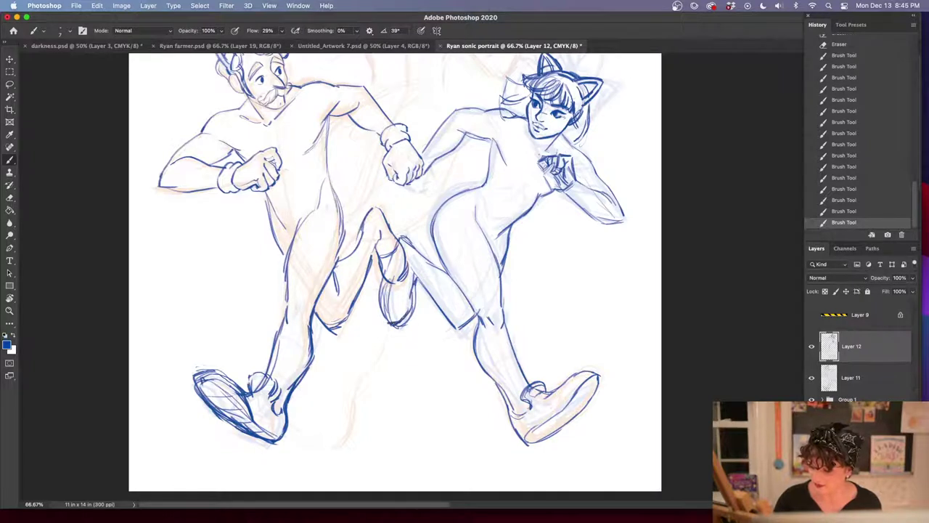
Trim the outer edge of the hanging rear shoe with the eraser and brush curved lines across its sole
{"action": "key", "text": "e"}
{"action": "left_click_drag", "start_coordinate": [419, 282], "coordinate": [403, 326]}
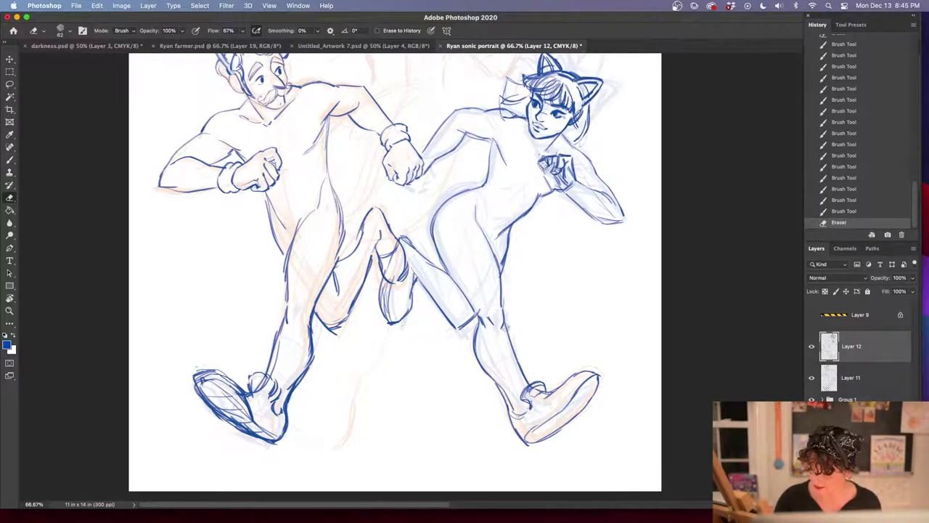
{"action": "key", "text": "b"}
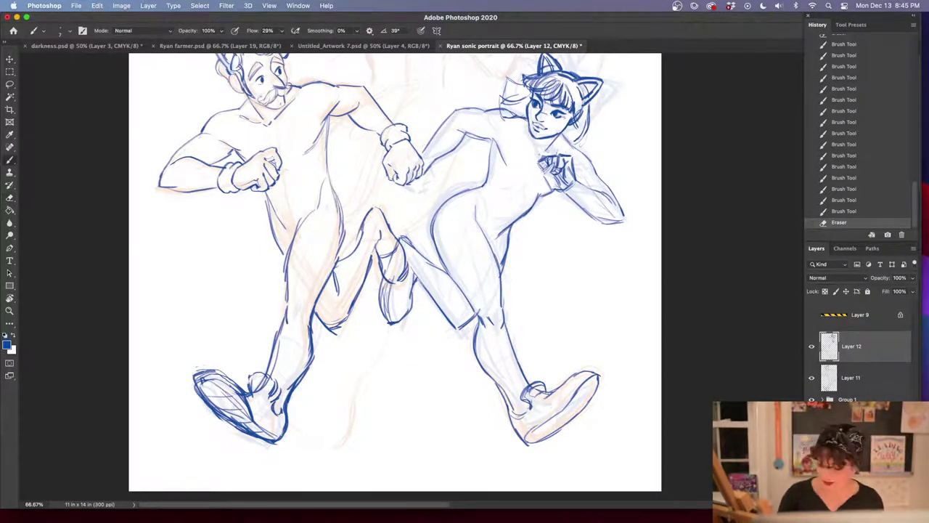
{"action": "left_click_drag", "start_coordinate": [383, 285], "coordinate": [412, 294]}
{"action": "left_click_drag", "start_coordinate": [384, 288], "coordinate": [411, 297]}
{"action": "left_click_drag", "start_coordinate": [385, 296], "coordinate": [411, 294]}
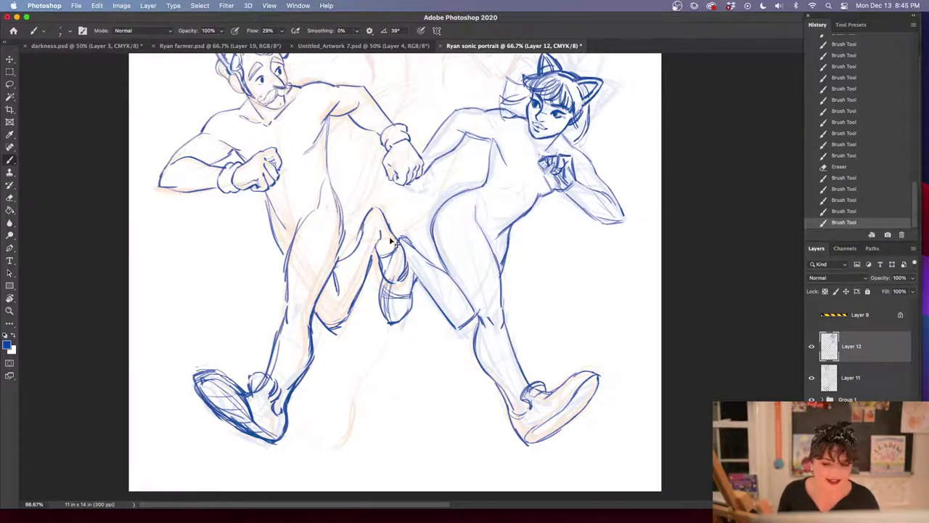
Reinforce the upper contour of the woman's rear leg where it starts beside the hanging shoe
{"action": "scroll", "coordinate": [392, 241], "scroll_direction": "down", "scroll_amount": 2}
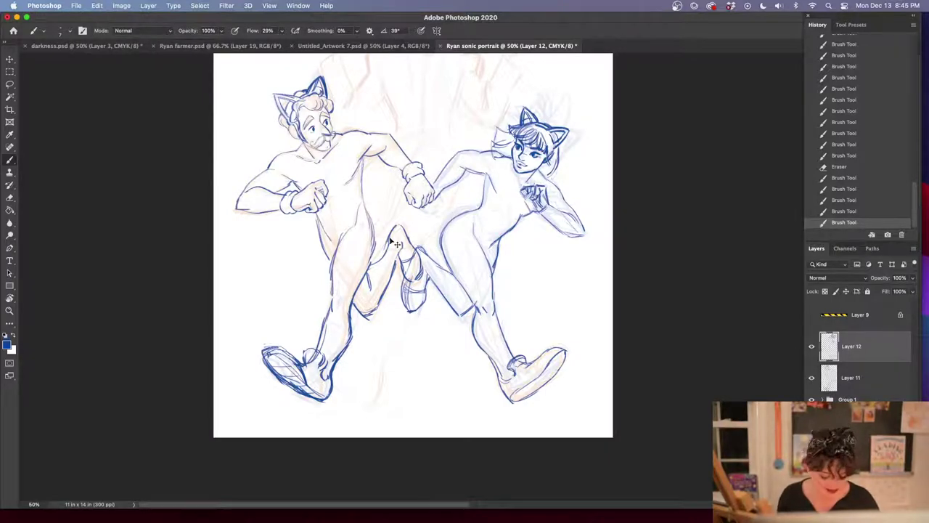
{"action": "scroll", "coordinate": [467, 276], "scroll_direction": "up", "scroll_amount": 2}
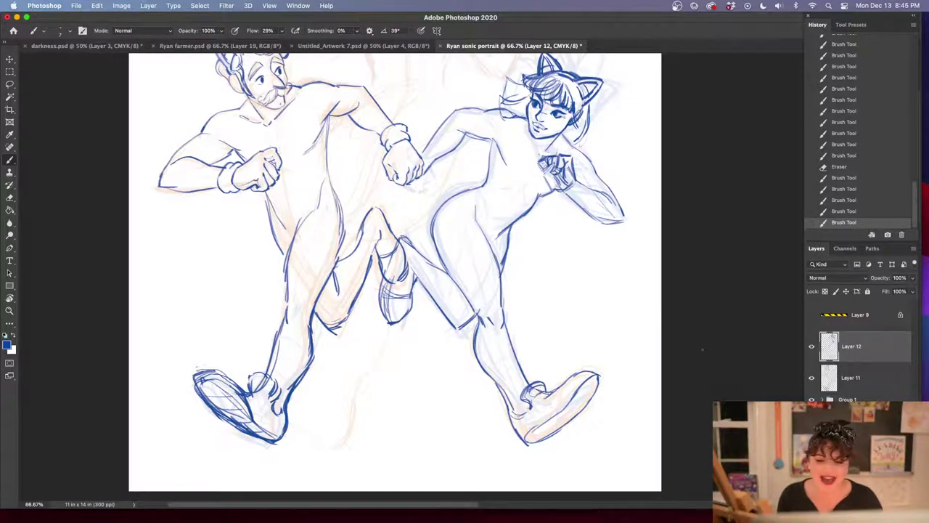
{"action": "left_click", "coordinate": [719, 373]}
{"action": "left_click_drag", "start_coordinate": [556, 346], "coordinate": [594, 336]}
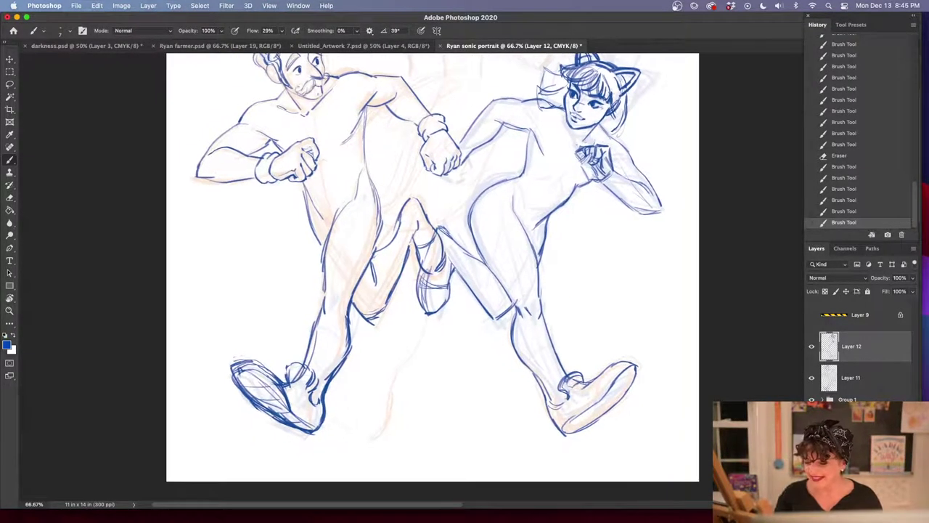
{"action": "left_click_drag", "start_coordinate": [443, 230], "coordinate": [463, 248]}
{"action": "left_click_drag", "start_coordinate": [441, 229], "coordinate": [472, 256]}
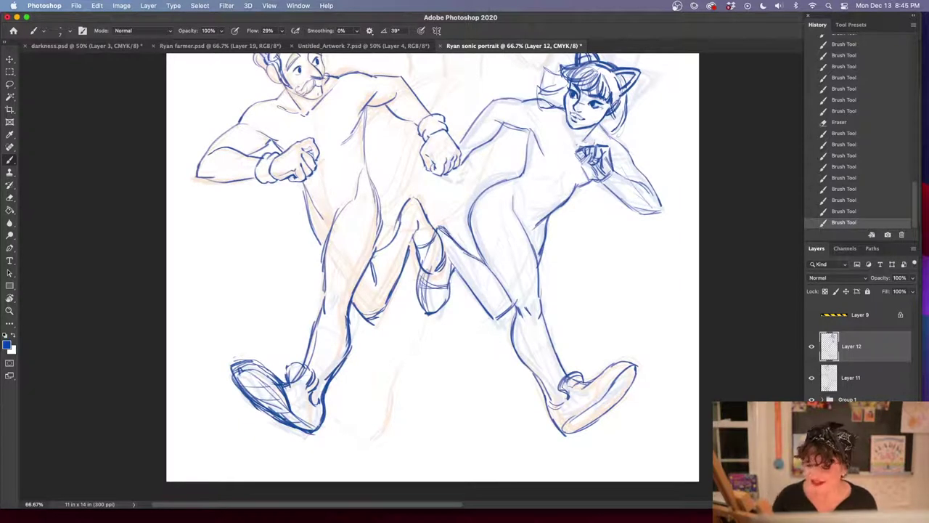
Switch to Layer 11 and darken the man's rear thigh line below his hip
{"action": "left_click", "coordinate": [851, 378]}
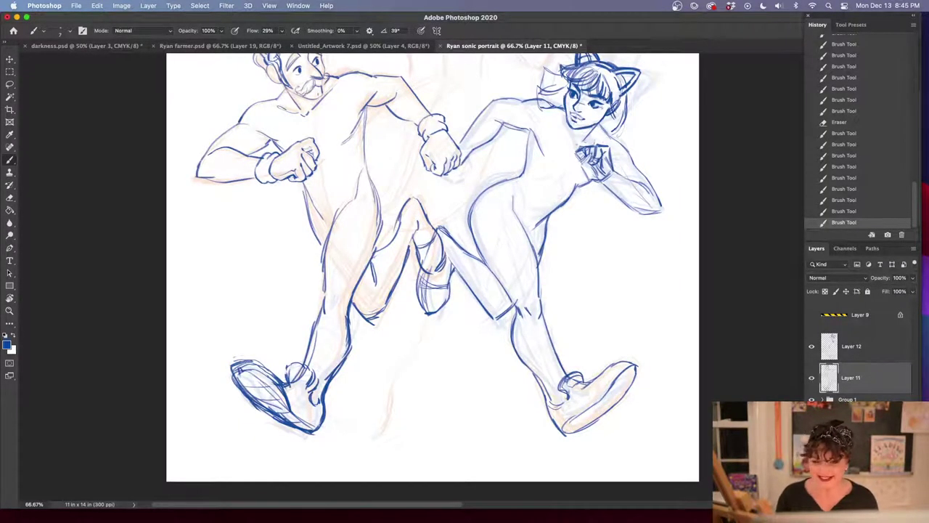
{"action": "mouse_move", "coordinate": [383, 222]}
{"action": "left_mouse_down"}
{"action": "mouse_move", "coordinate": [396, 243]}
{"action": "mouse_move", "coordinate": [375, 254]}
{"action": "mouse_move", "coordinate": [399, 226]}
{"action": "left_mouse_up"}
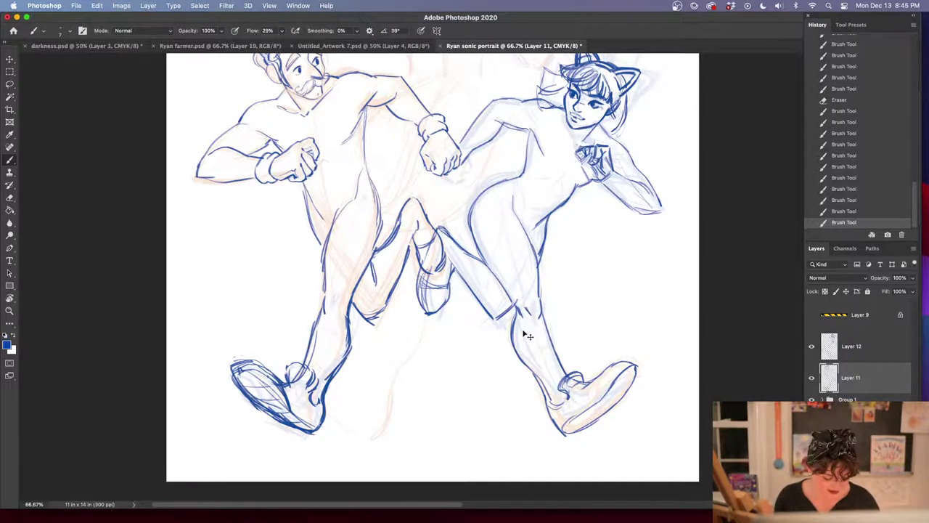
On Layer 12, rework the lower end of the woman's rear leg with brush strokes and erase overlapping lines beside her front thigh
{"action": "key", "text": "super+minus"}
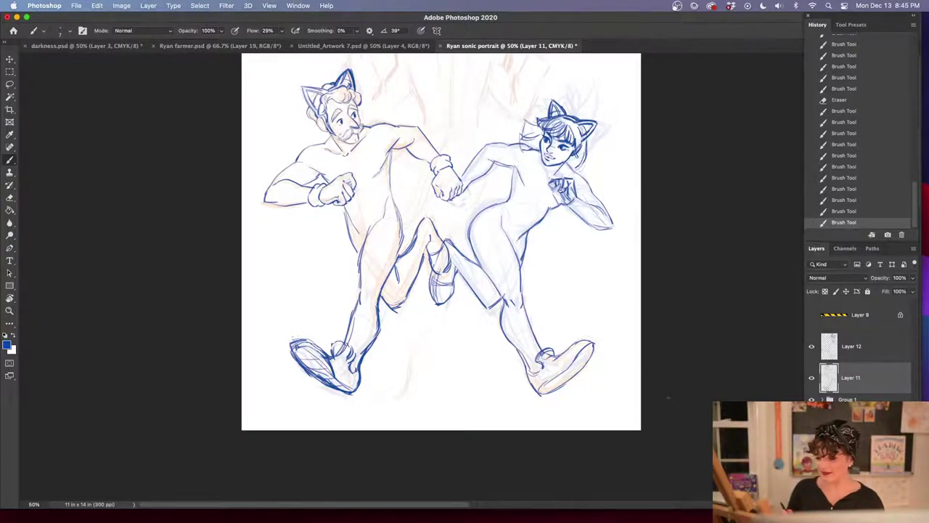
{"action": "key", "text": "alt+bracketright"}
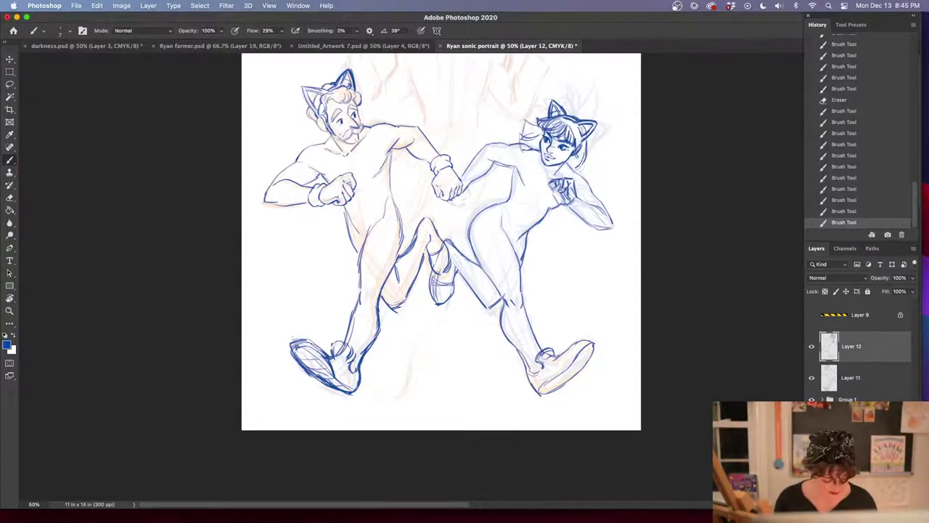
{"action": "mouse_move", "coordinate": [526, 236]}
{"action": "left_mouse_down"}
{"action": "mouse_move", "coordinate": [521, 261]}
{"action": "mouse_move", "coordinate": [485, 309]}
{"action": "left_mouse_up"}
{"action": "left_click_drag", "start_coordinate": [477, 264], "coordinate": [490, 285]}
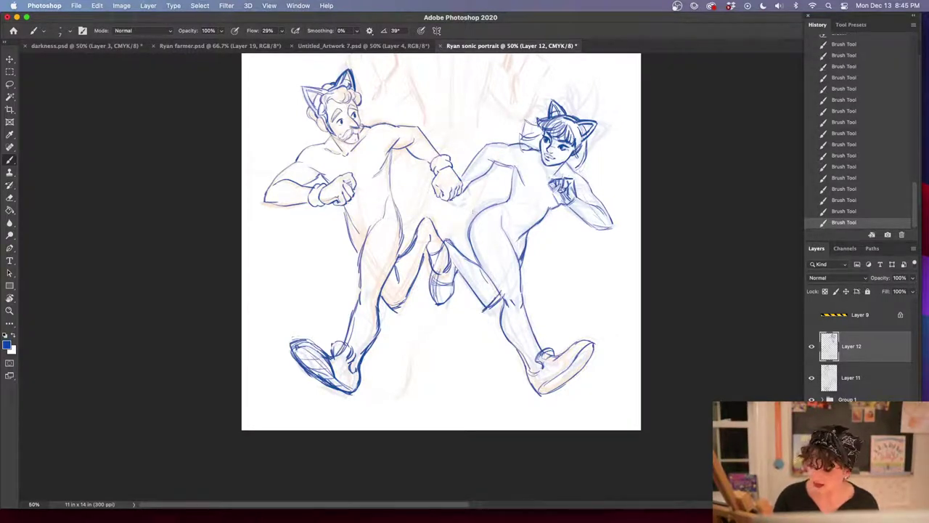
{"action": "key", "text": "e"}
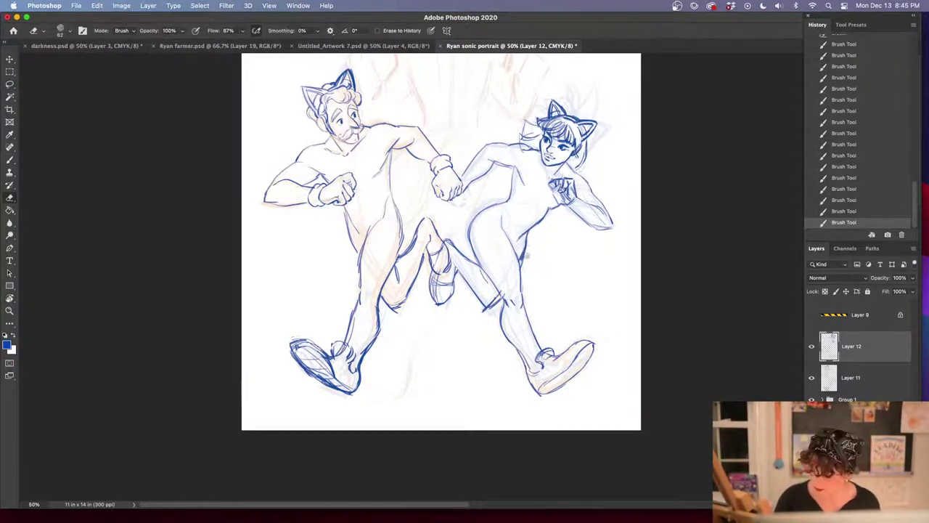
{"action": "mouse_move", "coordinate": [523, 261]}
{"action": "left_mouse_down"}
{"action": "mouse_move", "coordinate": [495, 302]}
{"action": "mouse_move", "coordinate": [413, 282]}
{"action": "mouse_move", "coordinate": [473, 259]}
{"action": "left_mouse_up"}
Lasso the hanging shoe and the woman's rear leg, shift them slightly toward the man, and deselect
{"action": "key", "text": "l"}
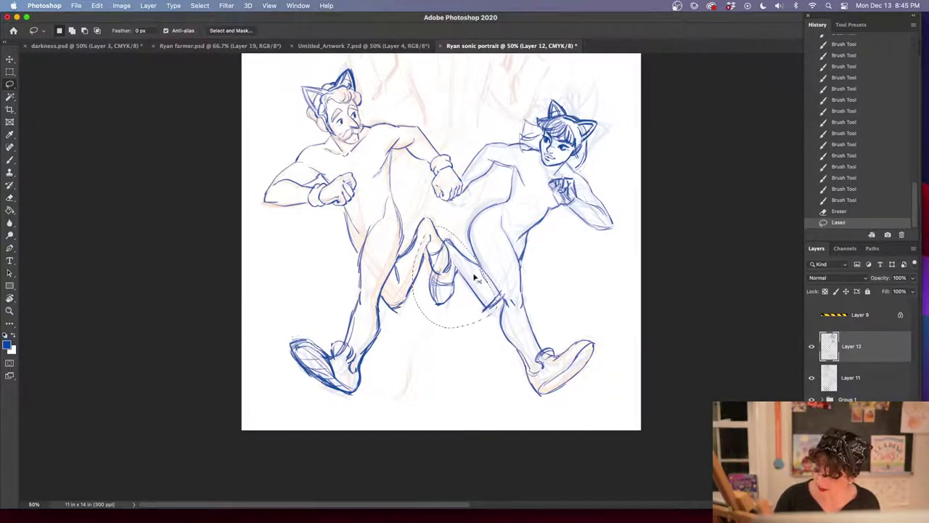
{"action": "left_click_drag", "start_coordinate": [481, 294], "coordinate": [481, 309]}
{"action": "key", "text": "super+d"}
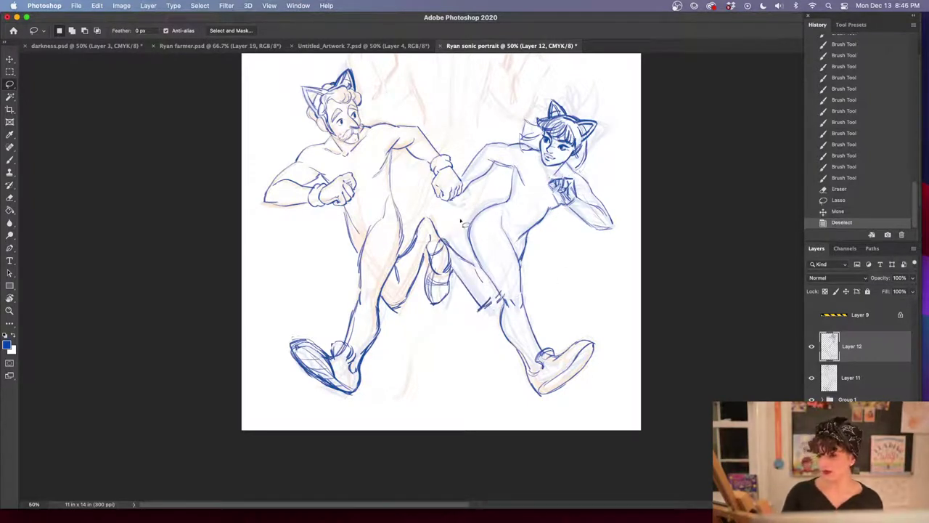
Reconnect the shifted rear leg to the woman's front thigh with short strokes and thicken the band across its lower end
{"action": "key", "text": "b"}
{"action": "mouse_move", "coordinate": [477, 267]}
{"action": "left_mouse_down"}
{"action": "mouse_move", "coordinate": [480, 281]}
{"action": "mouse_move", "coordinate": [480, 271]}
{"action": "left_mouse_up"}
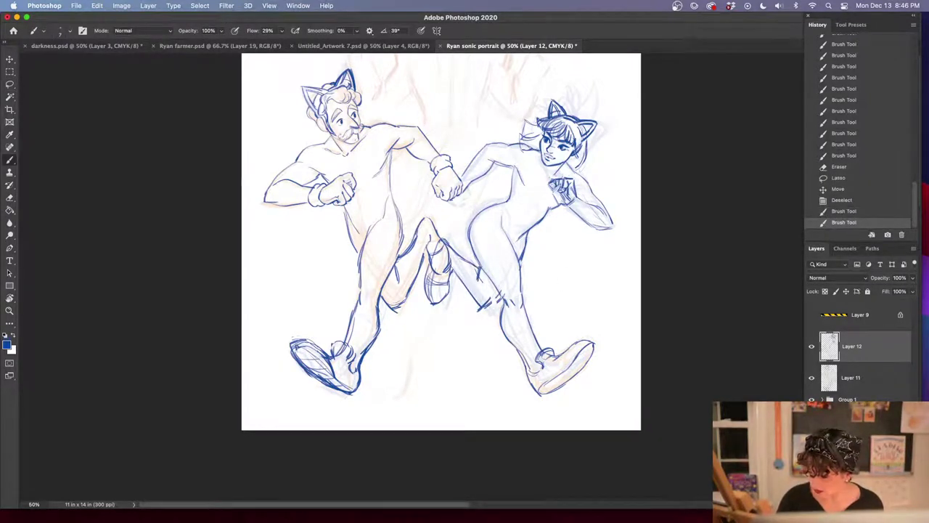
{"action": "left_click_drag", "start_coordinate": [488, 303], "coordinate": [500, 293]}
{"action": "left_click_drag", "start_coordinate": [501, 291], "coordinate": [483, 310]}
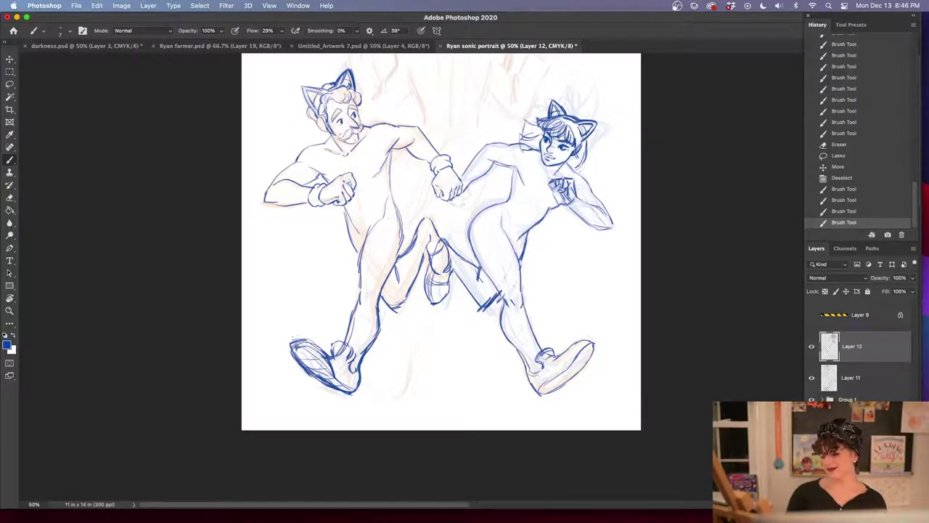
{"action": "left_click_drag", "start_coordinate": [504, 226], "coordinate": [517, 251]}
{"action": "left_click_drag", "start_coordinate": [469, 295], "coordinate": [477, 302]}
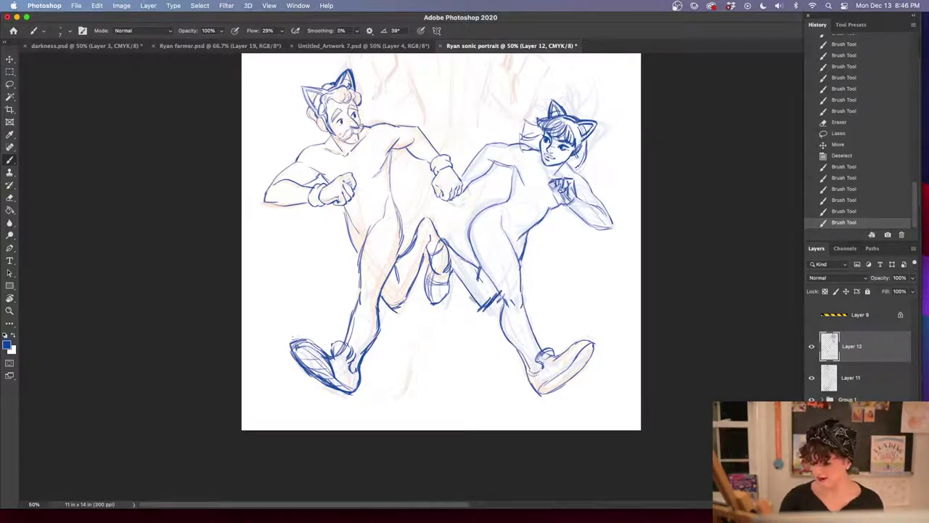
Draw the forehead arc of the mustached man in the background over his rough sketch
{"action": "scroll", "coordinate": [587, 275], "scroll_direction": "up", "scroll_amount": 5}
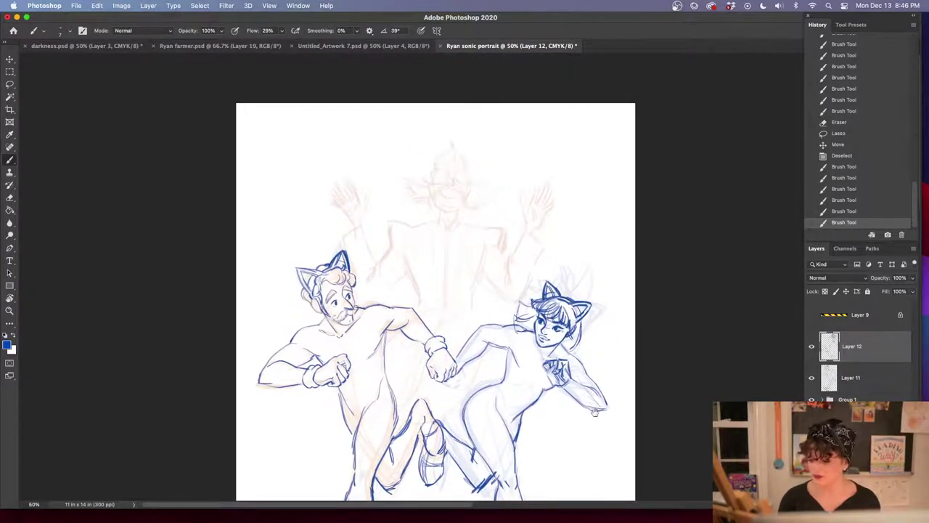
{"action": "key", "text": "super+plus"}
{"action": "key", "text": "super+plus"}
{"action": "left_click_drag", "start_coordinate": [484, 274], "coordinate": [525, 326]}
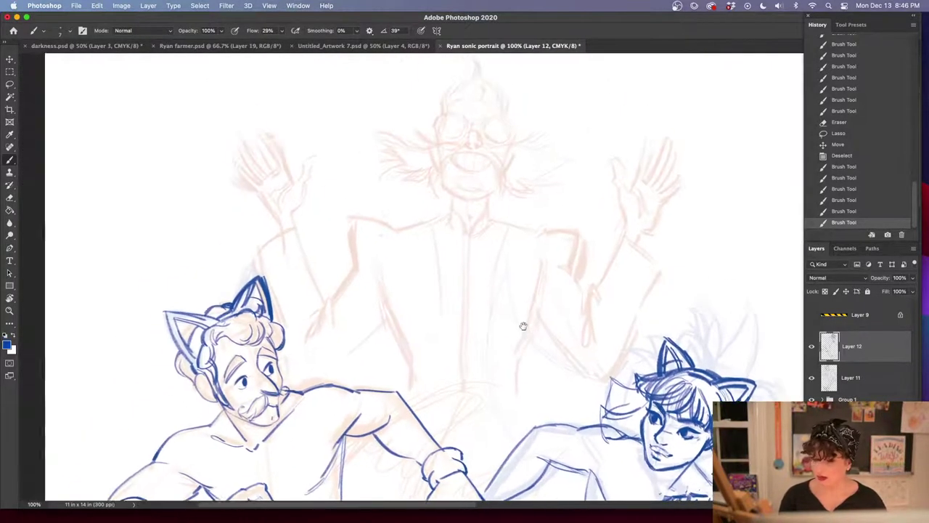
{"action": "key", "text": "super+plus"}
{"action": "scroll", "coordinate": [489, 440], "scroll_direction": "up", "scroll_amount": 3}
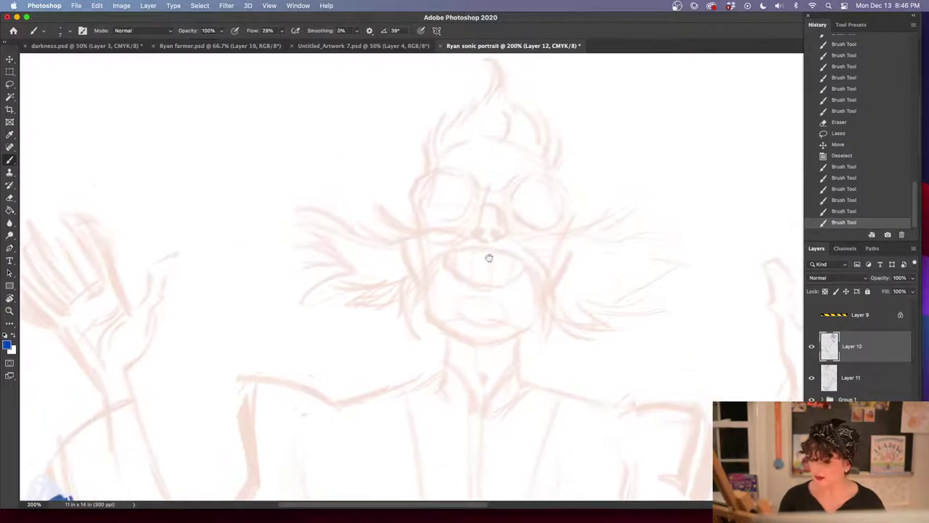
{"action": "mouse_move", "coordinate": [436, 154]}
{"action": "left_mouse_down"}
{"action": "mouse_move", "coordinate": [485, 138]}
{"action": "mouse_move", "coordinate": [546, 155]}
{"action": "left_mouse_up"}
{"action": "left_click_drag", "start_coordinate": [497, 137], "coordinate": [543, 158]}
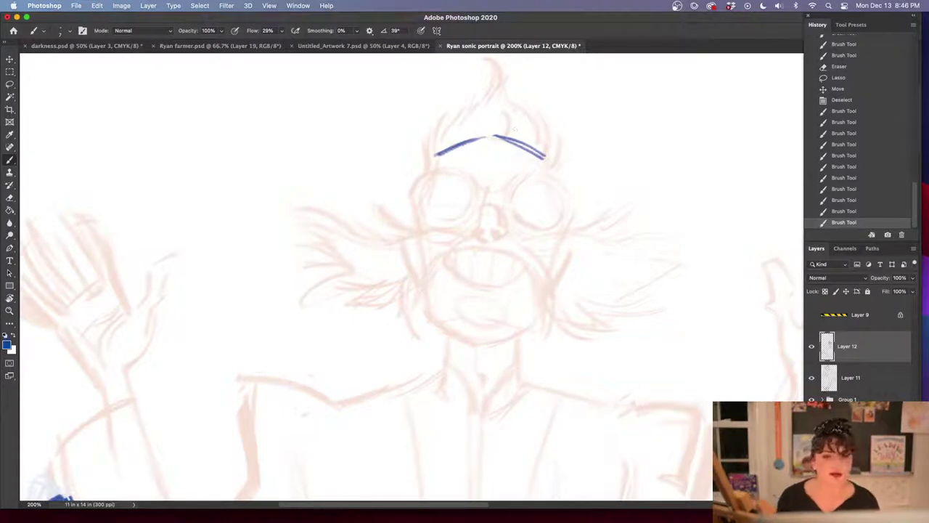
Draw short temple lines from both ends of the mustached man's forehead arc down to his goggles
{"action": "key", "text": "shift+Tab"}
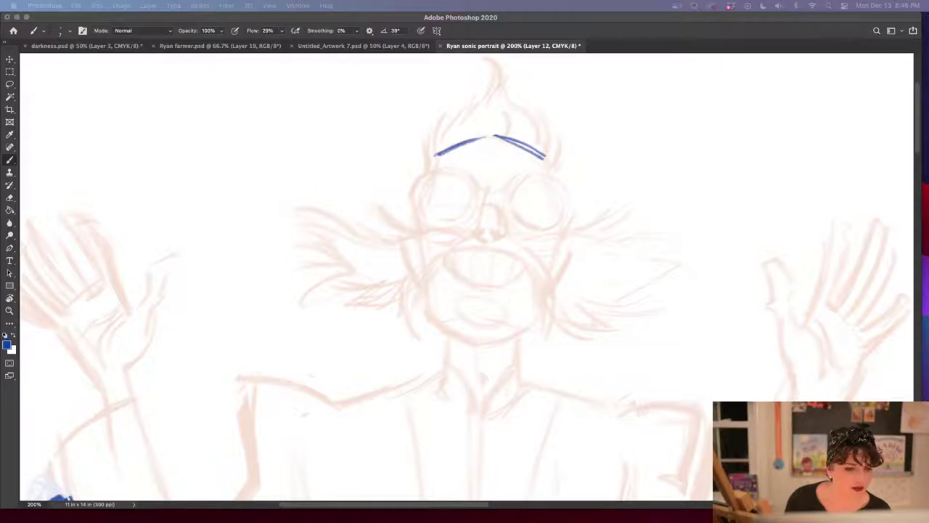
{"action": "left_click", "coordinate": [611, 387]}
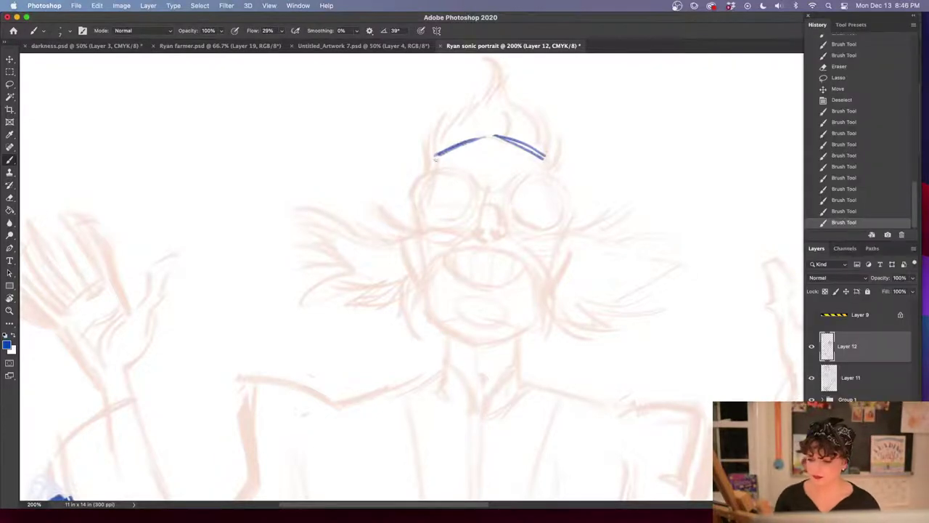
{"action": "left_click_drag", "start_coordinate": [436, 156], "coordinate": [429, 172]}
{"action": "left_click_drag", "start_coordinate": [545, 159], "coordinate": [551, 177]}
{"action": "left_click_drag", "start_coordinate": [546, 161], "coordinate": [551, 177]}
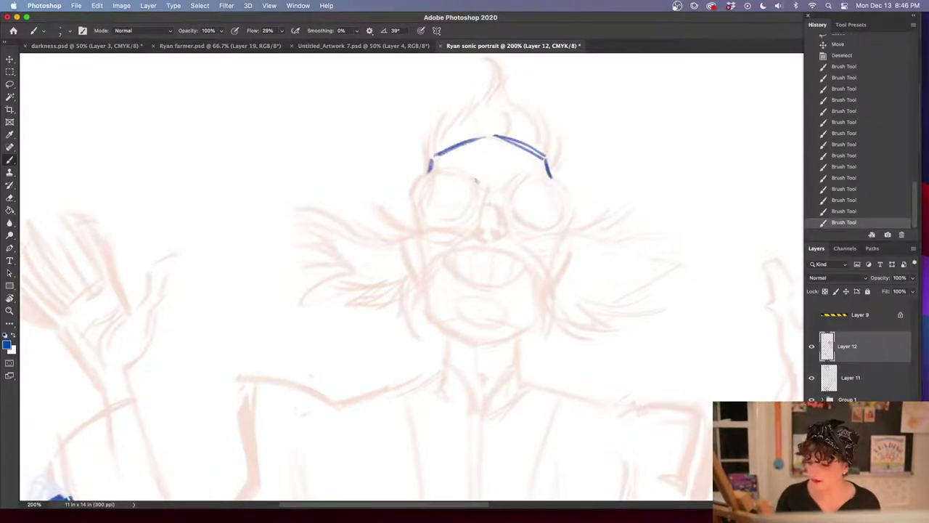
Outline the mustached man's round goggles with the brow dip between them, and draw his nose and nostrils
{"action": "mouse_move", "coordinate": [479, 183]}
{"action": "left_mouse_down"}
{"action": "mouse_move", "coordinate": [461, 170]}
{"action": "mouse_move", "coordinate": [433, 172]}
{"action": "left_mouse_up"}
{"action": "mouse_move", "coordinate": [432, 172]}
{"action": "left_mouse_down"}
{"action": "mouse_move", "coordinate": [410, 191]}
{"action": "mouse_move", "coordinate": [413, 219]}
{"action": "left_mouse_up"}
{"action": "mouse_move", "coordinate": [476, 181]}
{"action": "left_mouse_down"}
{"action": "mouse_move", "coordinate": [492, 192]}
{"action": "mouse_move", "coordinate": [502, 177]}
{"action": "mouse_move", "coordinate": [546, 170]}
{"action": "mouse_move", "coordinate": [571, 195]}
{"action": "mouse_move", "coordinate": [575, 222]}
{"action": "mouse_move", "coordinate": [557, 244]}
{"action": "left_mouse_up"}
{"action": "mouse_move", "coordinate": [410, 206]}
{"action": "left_mouse_down"}
{"action": "mouse_move", "coordinate": [426, 236]}
{"action": "mouse_move", "coordinate": [446, 238]}
{"action": "mouse_move", "coordinate": [498, 207]}
{"action": "mouse_move", "coordinate": [511, 232]}
{"action": "mouse_move", "coordinate": [550, 250]}
{"action": "mouse_move", "coordinate": [571, 227]}
{"action": "left_mouse_up"}
{"action": "mouse_move", "coordinate": [424, 234]}
{"action": "left_mouse_down"}
{"action": "mouse_move", "coordinate": [453, 239]}
{"action": "mouse_move", "coordinate": [486, 208]}
{"action": "mouse_move", "coordinate": [471, 230]}
{"action": "mouse_move", "coordinate": [485, 238]}
{"action": "mouse_move", "coordinate": [508, 233]}
{"action": "mouse_move", "coordinate": [504, 222]}
{"action": "mouse_move", "coordinate": [494, 238]}
{"action": "left_mouse_up"}
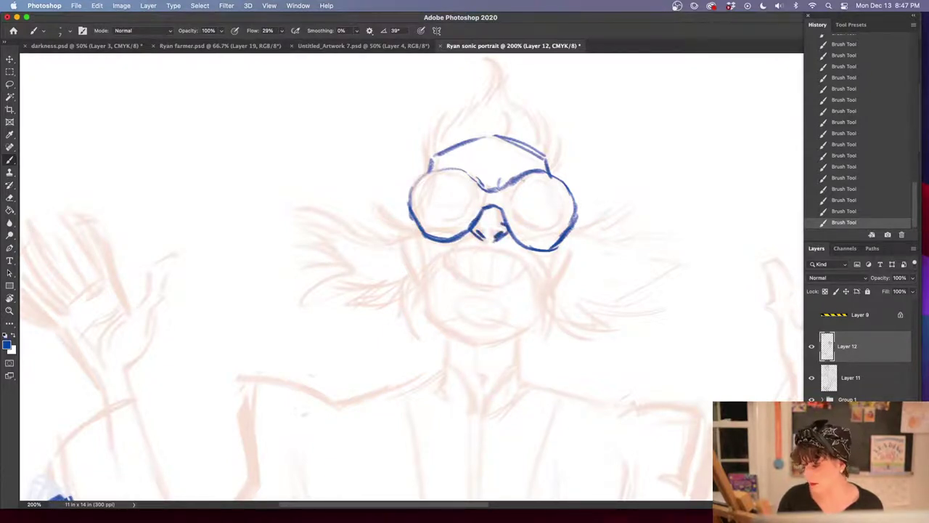
Draw an inner lens oval inside each round frame of the mustached man's goggles
{"action": "scroll", "coordinate": [479, 218], "scroll_direction": "down", "scroll_amount": 5}
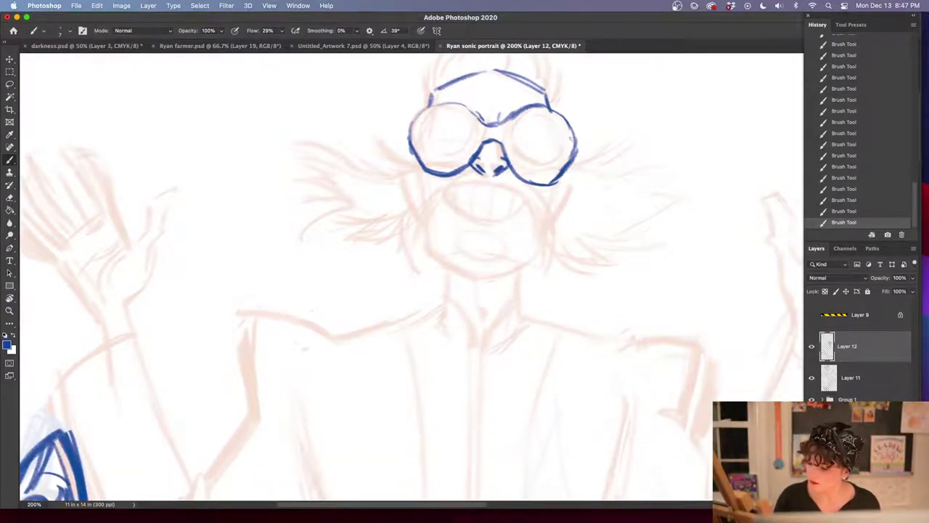
{"action": "mouse_move", "coordinate": [549, 113]}
{"action": "left_mouse_down"}
{"action": "mouse_move", "coordinate": [520, 116]}
{"action": "mouse_move", "coordinate": [517, 141]}
{"action": "mouse_move", "coordinate": [541, 158]}
{"action": "mouse_move", "coordinate": [531, 159]}
{"action": "mouse_move", "coordinate": [567, 134]}
{"action": "mouse_move", "coordinate": [563, 153]}
{"action": "mouse_move", "coordinate": [538, 159]}
{"action": "left_mouse_up"}
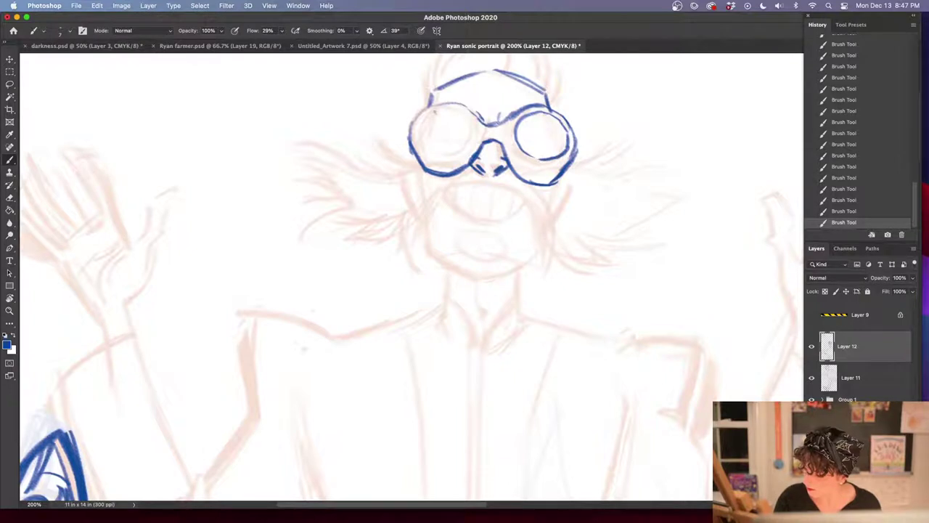
{"action": "mouse_move", "coordinate": [446, 106]}
{"action": "left_mouse_down"}
{"action": "mouse_move", "coordinate": [424, 119]}
{"action": "mouse_move", "coordinate": [420, 146]}
{"action": "mouse_move", "coordinate": [448, 154]}
{"action": "mouse_move", "coordinate": [466, 110]}
{"action": "mouse_move", "coordinate": [472, 136]}
{"action": "mouse_move", "coordinate": [450, 150]}
{"action": "left_mouse_up"}
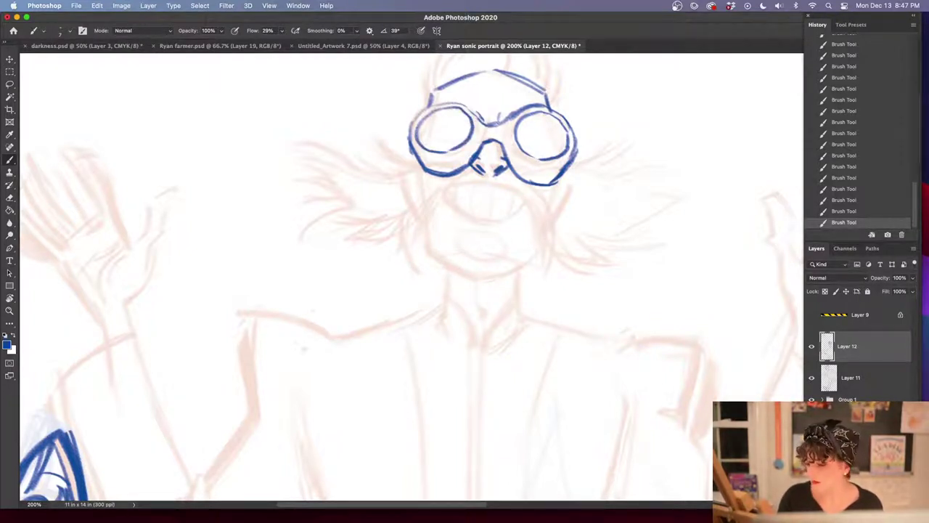
Erase part of the lower rim of the viewer's-right goggle frame and brush in lines beside the nose and under the lens
{"action": "mouse_move", "coordinate": [510, 161]}
{"action": "left_mouse_down"}
{"action": "mouse_move", "coordinate": [542, 183]}
{"action": "mouse_move", "coordinate": [571, 178]}
{"action": "mouse_move", "coordinate": [575, 168]}
{"action": "left_mouse_up"}
{"action": "key", "text": "e"}
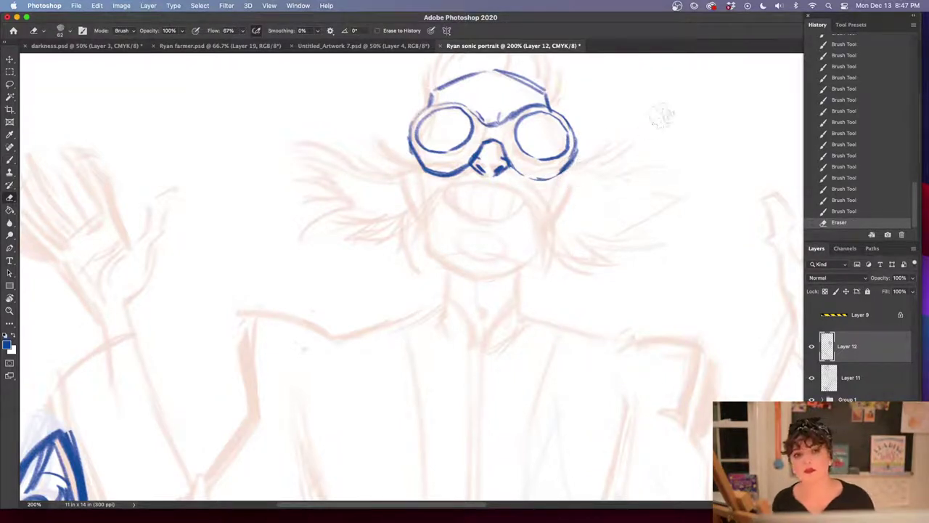
{"action": "key", "text": "shift+Tab"}
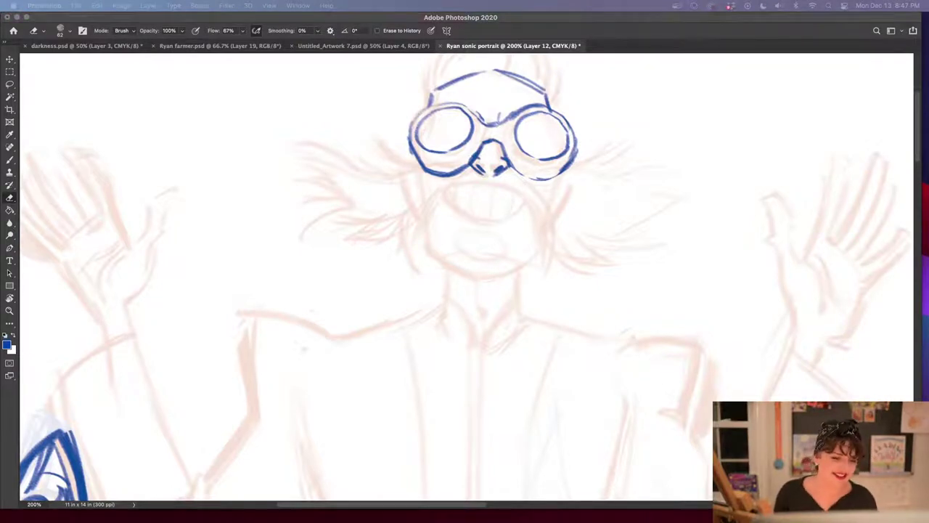
{"action": "left_click", "coordinate": [524, 196]}
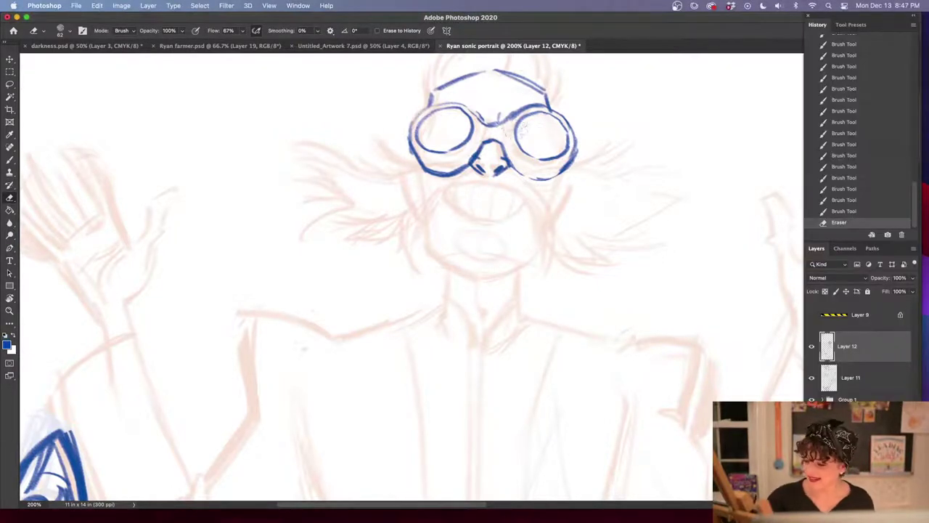
{"action": "key", "text": "b"}
{"action": "mouse_move", "coordinate": [513, 145]}
{"action": "left_mouse_down"}
{"action": "mouse_move", "coordinate": [549, 167]}
{"action": "mouse_move", "coordinate": [520, 164]}
{"action": "left_mouse_up"}
{"action": "mouse_move", "coordinate": [513, 150]}
{"action": "left_mouse_down"}
{"action": "mouse_move", "coordinate": [524, 169]}
{"action": "mouse_move", "coordinate": [515, 159]}
{"action": "left_mouse_up"}
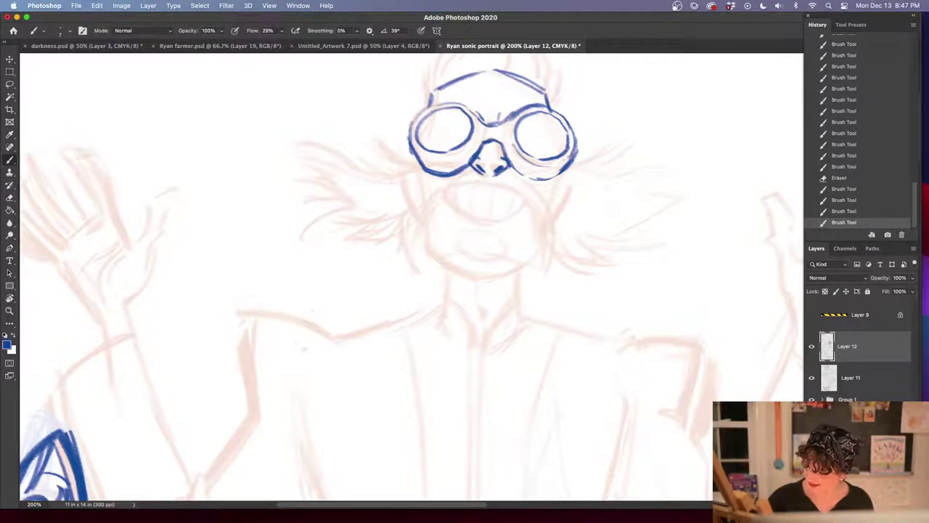
Thicken the inner lens rims of the mustached man's goggles and the lower rim of the viewer's-left frame
{"action": "left_click_drag", "start_coordinate": [511, 123], "coordinate": [511, 149]}
{"action": "left_click_drag", "start_coordinate": [563, 163], "coordinate": [575, 154]}
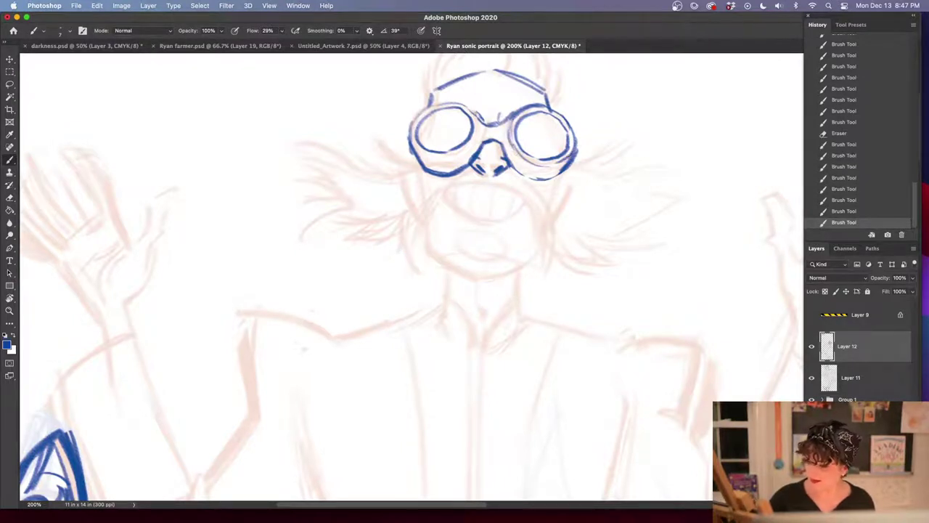
{"action": "left_click_drag", "start_coordinate": [473, 112], "coordinate": [479, 144]}
{"action": "mouse_move", "coordinate": [415, 149]}
{"action": "left_mouse_down"}
{"action": "mouse_move", "coordinate": [453, 160]}
{"action": "mouse_move", "coordinate": [472, 143]}
{"action": "left_mouse_up"}
{"action": "left_click_drag", "start_coordinate": [459, 154], "coordinate": [473, 143]}
{"action": "left_click_drag", "start_coordinate": [461, 153], "coordinate": [474, 142]}
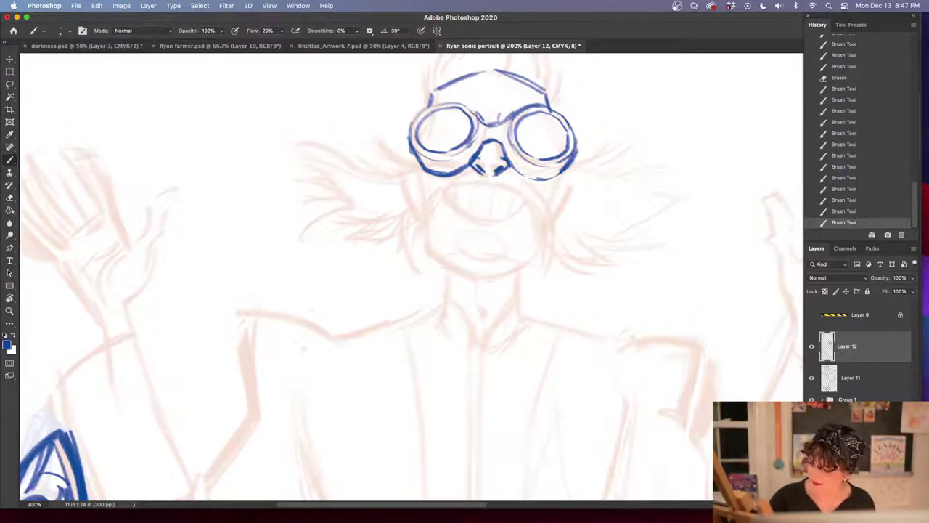
{"action": "left_click_drag", "start_coordinate": [424, 165], "coordinate": [438, 173]}
{"action": "left_click_drag", "start_coordinate": [427, 166], "coordinate": [440, 174]}
Outline the mustached man's open grin with an arched upper lip line and a curved lower line meeting in pointed corners
{"action": "left_click_drag", "start_coordinate": [573, 251], "coordinate": [589, 201]}
{"action": "left_click_drag", "start_coordinate": [513, 132], "coordinate": [460, 144]}
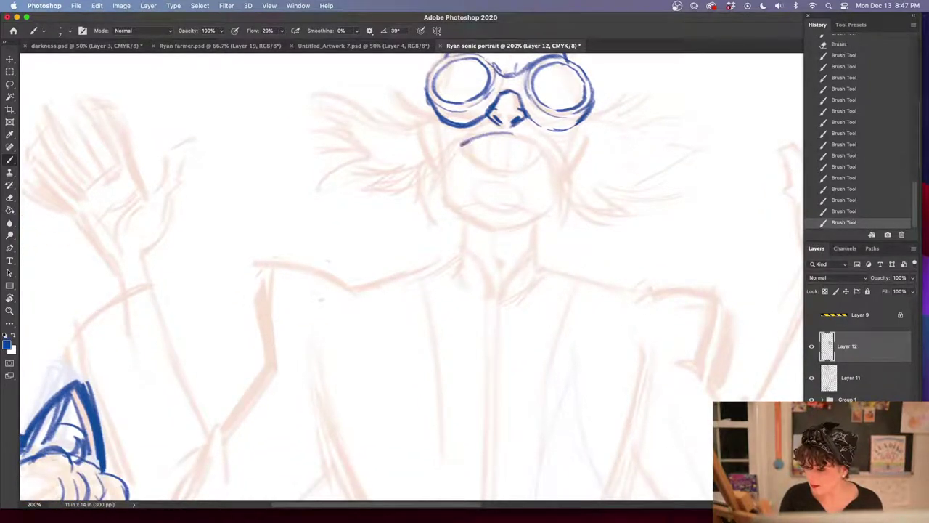
{"action": "left_click_drag", "start_coordinate": [513, 132], "coordinate": [543, 152]}
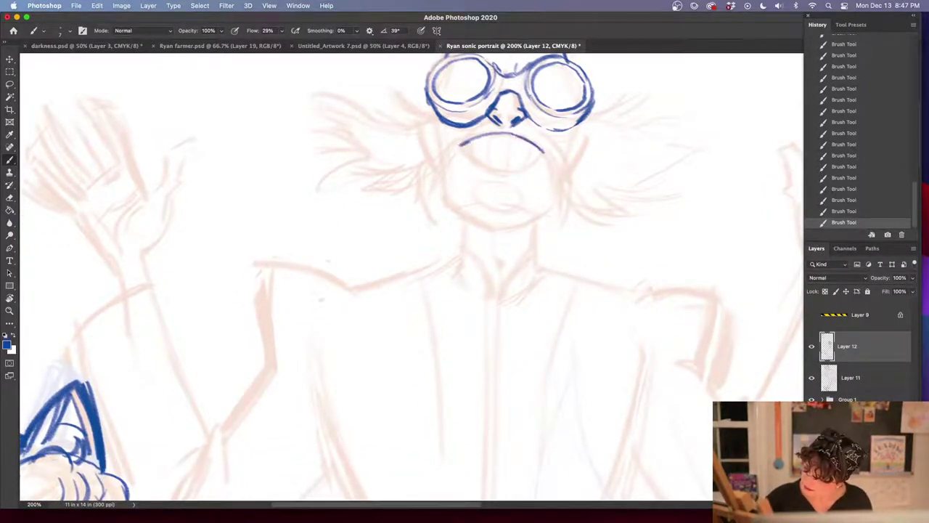
{"action": "mouse_move", "coordinate": [462, 145]}
{"action": "left_mouse_down"}
{"action": "mouse_move", "coordinate": [483, 164]}
{"action": "mouse_move", "coordinate": [529, 168]}
{"action": "mouse_move", "coordinate": [505, 171]}
{"action": "mouse_move", "coordinate": [545, 151]}
{"action": "left_mouse_up"}
{"action": "left_click_drag", "start_coordinate": [460, 145], "coordinate": [468, 142]}
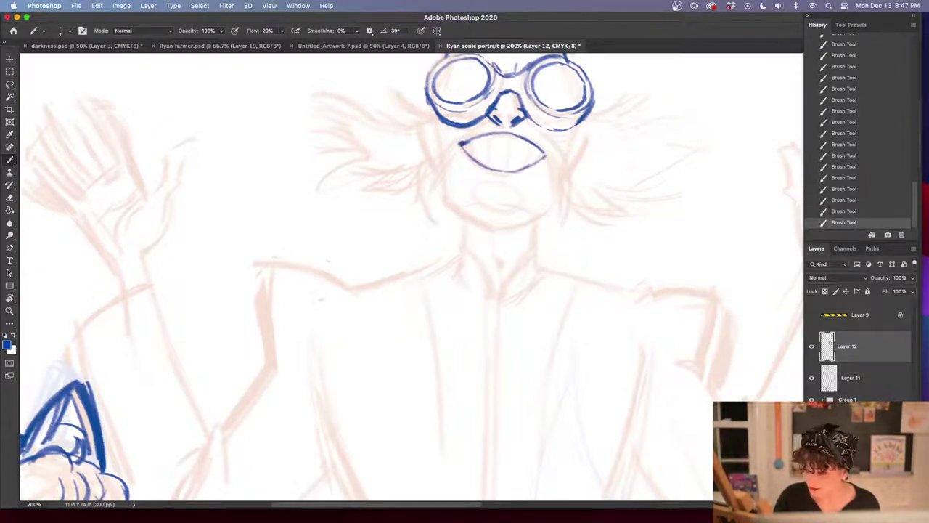
{"action": "left_click_drag", "start_coordinate": [539, 154], "coordinate": [548, 149]}
Draw vertical tooth divisions inside the mustached man's grin and darken both mouth corners
{"action": "mouse_move", "coordinate": [471, 138]}
{"action": "left_mouse_down"}
{"action": "mouse_move", "coordinate": [471, 160]}
{"action": "mouse_move", "coordinate": [488, 169]}
{"action": "left_mouse_up"}
{"action": "mouse_move", "coordinate": [509, 133]}
{"action": "left_mouse_down"}
{"action": "mouse_move", "coordinate": [508, 170]}
{"action": "mouse_move", "coordinate": [526, 168]}
{"action": "left_mouse_up"}
{"action": "mouse_move", "coordinate": [539, 146]}
{"action": "left_mouse_down"}
{"action": "mouse_move", "coordinate": [539, 162]}
{"action": "mouse_move", "coordinate": [543, 155]}
{"action": "left_mouse_up"}
{"action": "mouse_move", "coordinate": [465, 145]}
{"action": "left_mouse_down"}
{"action": "mouse_move", "coordinate": [468, 157]}
{"action": "mouse_move", "coordinate": [475, 150]}
{"action": "left_mouse_up"}
{"action": "left_click_drag", "start_coordinate": [601, 326], "coordinate": [593, 355]}
{"action": "left_click_drag", "start_coordinate": [568, 274], "coordinate": [589, 310]}
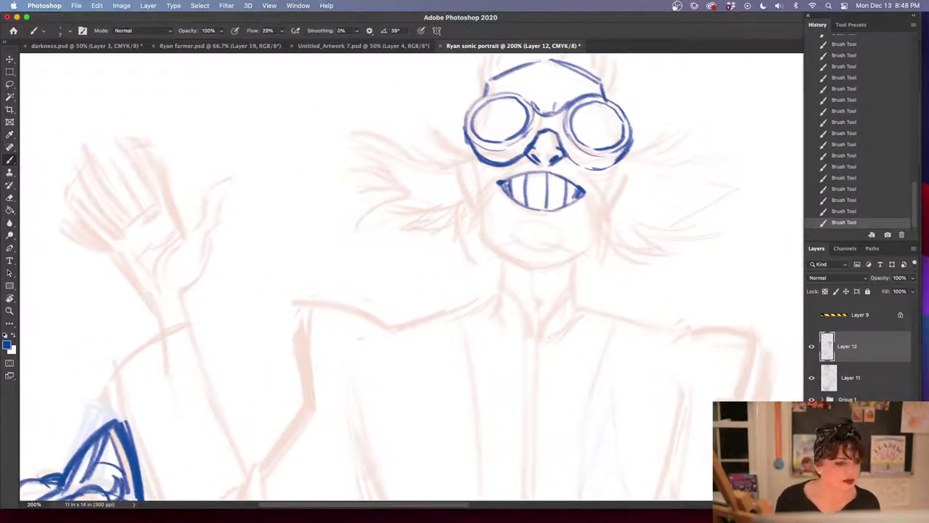
Lasso the mustached man's mouth, shift it slightly down away from the nose, and deselect
{"action": "key", "text": "shift+Tab"}
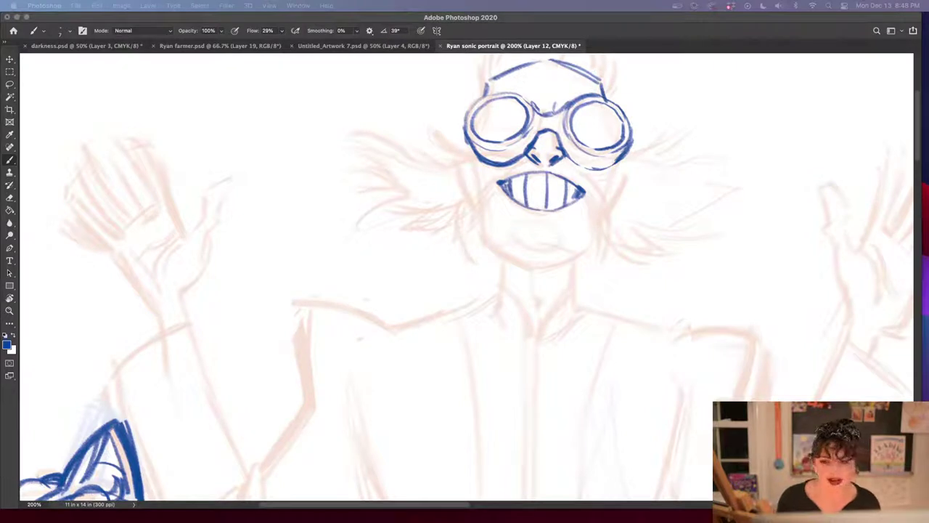
{"action": "key", "text": "Tab"}
{"action": "key", "text": "l"}
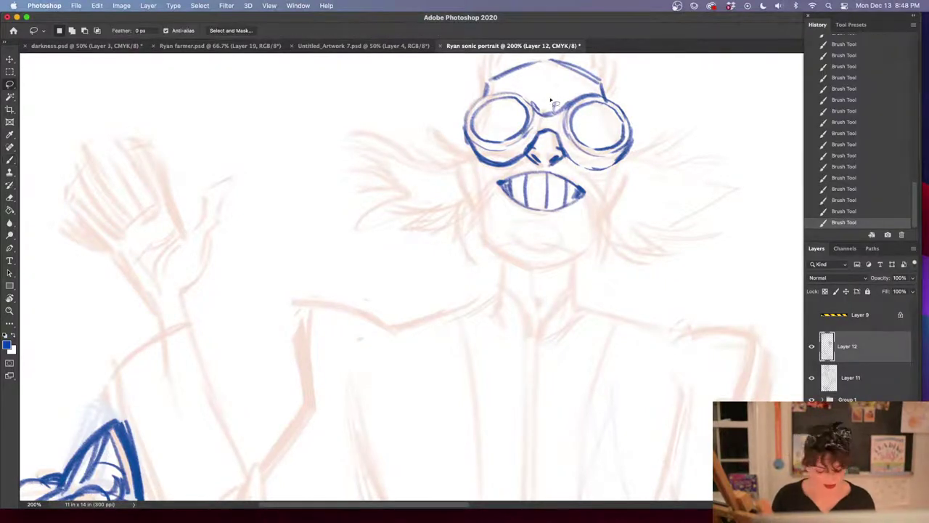
{"action": "mouse_move", "coordinate": [574, 173]}
{"action": "left_mouse_down"}
{"action": "mouse_move", "coordinate": [500, 220]}
{"action": "mouse_move", "coordinate": [598, 205]}
{"action": "mouse_move", "coordinate": [581, 193]}
{"action": "left_mouse_up"}
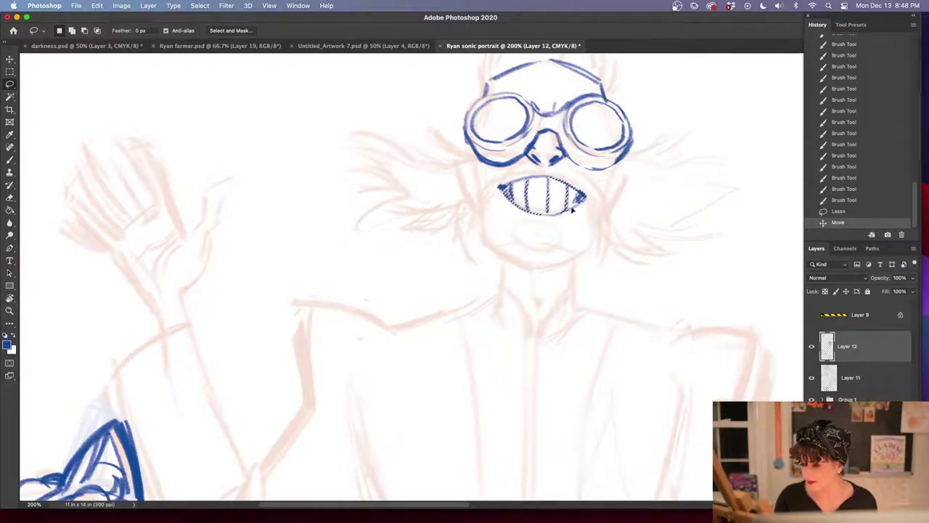
{"action": "key", "text": "super+d"}
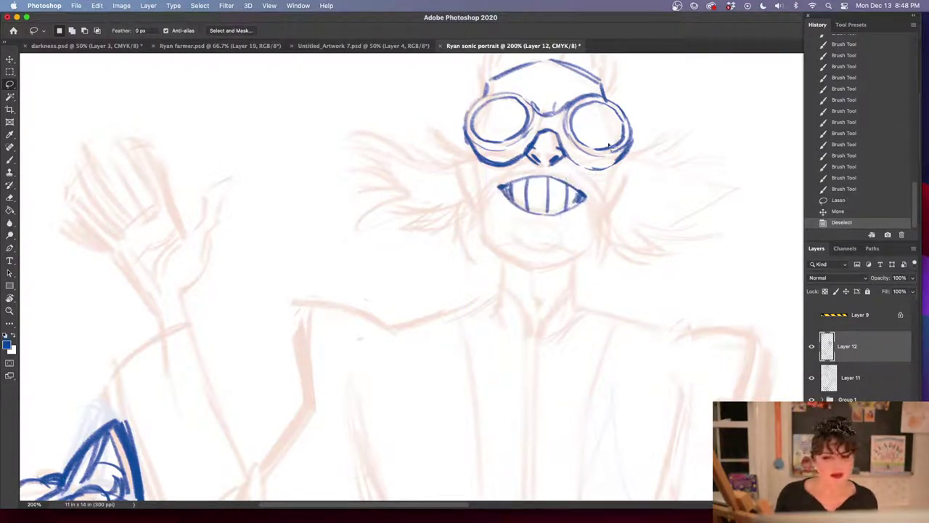
Brush in the viewer's-left half of the mustache with flaring hair strokes from under the nose to its outer tip
{"action": "key", "text": "shift+Tab"}
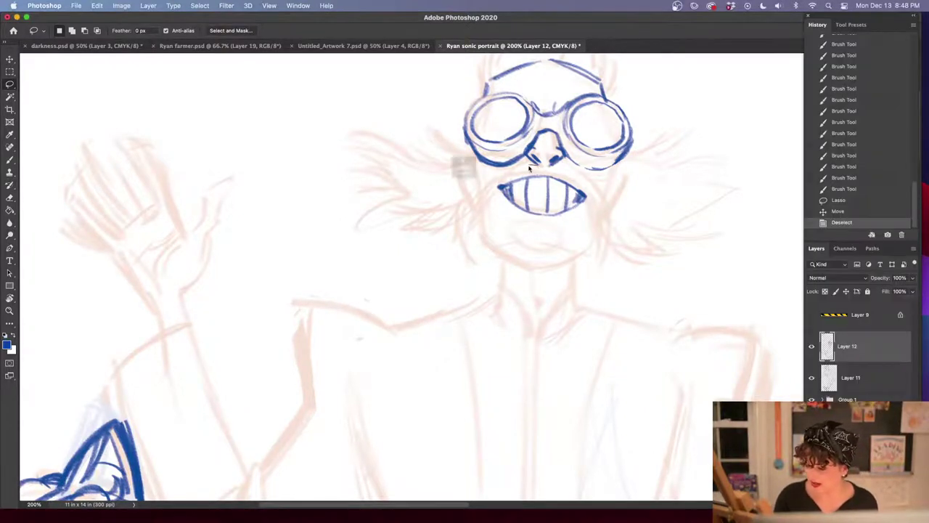
{"action": "left_click", "coordinate": [545, 168]}
{"action": "key", "text": "Return"}
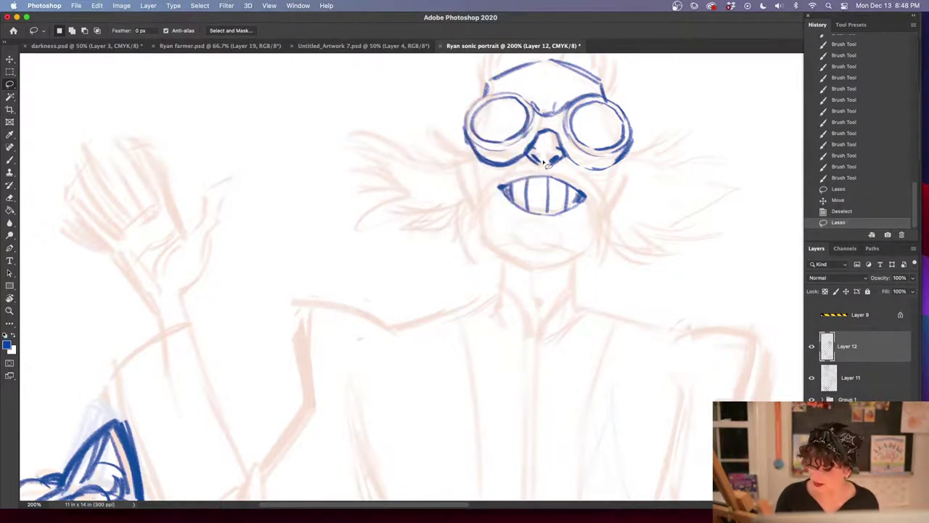
{"action": "key", "text": "b"}
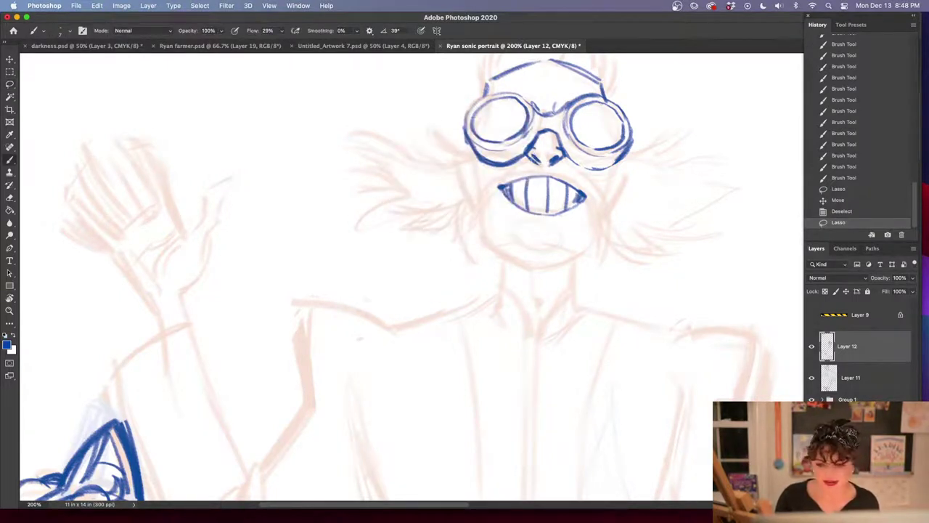
{"action": "left_click_drag", "start_coordinate": [533, 165], "coordinate": [516, 157]}
{"action": "key", "text": "super+d"}
{"action": "mouse_move", "coordinate": [485, 155]}
{"action": "left_mouse_down"}
{"action": "mouse_move", "coordinate": [596, 157]}
{"action": "mouse_move", "coordinate": [649, 174]}
{"action": "mouse_move", "coordinate": [662, 151]}
{"action": "mouse_move", "coordinate": [456, 165]}
{"action": "mouse_move", "coordinate": [438, 142]}
{"action": "mouse_move", "coordinate": [349, 141]}
{"action": "left_mouse_up"}
{"action": "mouse_move", "coordinate": [379, 169]}
{"action": "left_mouse_down"}
{"action": "mouse_move", "coordinate": [335, 192]}
{"action": "mouse_move", "coordinate": [343, 204]}
{"action": "mouse_move", "coordinate": [328, 245]}
{"action": "mouse_move", "coordinate": [444, 211]}
{"action": "mouse_move", "coordinate": [444, 251]}
{"action": "left_mouse_up"}
{"action": "left_click_drag", "start_coordinate": [539, 170], "coordinate": [504, 179]}
{"action": "left_click_drag", "start_coordinate": [506, 178], "coordinate": [485, 193]}
{"action": "left_click_drag", "start_coordinate": [542, 167], "coordinate": [501, 183]}
{"action": "left_click_drag", "start_coordinate": [498, 187], "coordinate": [485, 210]}
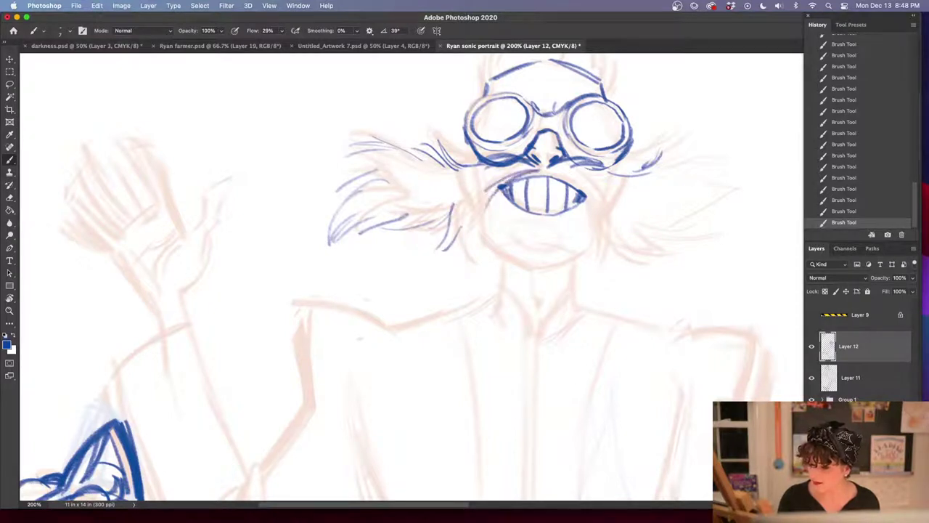
Brush in the viewer's-right half of the mustache, curving from under the nose to tufted outer tips
{"action": "mouse_move", "coordinate": [543, 171]}
{"action": "left_mouse_down"}
{"action": "mouse_move", "coordinate": [513, 179]}
{"action": "mouse_move", "coordinate": [601, 203]}
{"action": "mouse_move", "coordinate": [602, 246]}
{"action": "mouse_move", "coordinate": [613, 256]}
{"action": "left_mouse_up"}
{"action": "mouse_move", "coordinate": [610, 221]}
{"action": "left_mouse_down"}
{"action": "mouse_move", "coordinate": [640, 270]}
{"action": "mouse_move", "coordinate": [694, 253]}
{"action": "left_mouse_up"}
{"action": "mouse_move", "coordinate": [648, 224]}
{"action": "left_mouse_down"}
{"action": "mouse_move", "coordinate": [714, 234]}
{"action": "mouse_move", "coordinate": [730, 226]}
{"action": "left_mouse_up"}
{"action": "left_click_drag", "start_coordinate": [653, 171], "coordinate": [690, 153]}
{"action": "left_click_drag", "start_coordinate": [666, 169], "coordinate": [738, 156]}
{"action": "mouse_move", "coordinate": [722, 173]}
{"action": "left_mouse_down"}
{"action": "mouse_move", "coordinate": [755, 183]}
{"action": "mouse_move", "coordinate": [764, 228]}
{"action": "mouse_move", "coordinate": [777, 238]}
{"action": "left_mouse_up"}
Draw the mustache's inner edges down from the mouth corners and add hair strokes along the viewer's-right lower edge
{"action": "left_click_drag", "start_coordinate": [474, 211], "coordinate": [429, 248]}
{"action": "left_click_drag", "start_coordinate": [473, 218], "coordinate": [462, 231]}
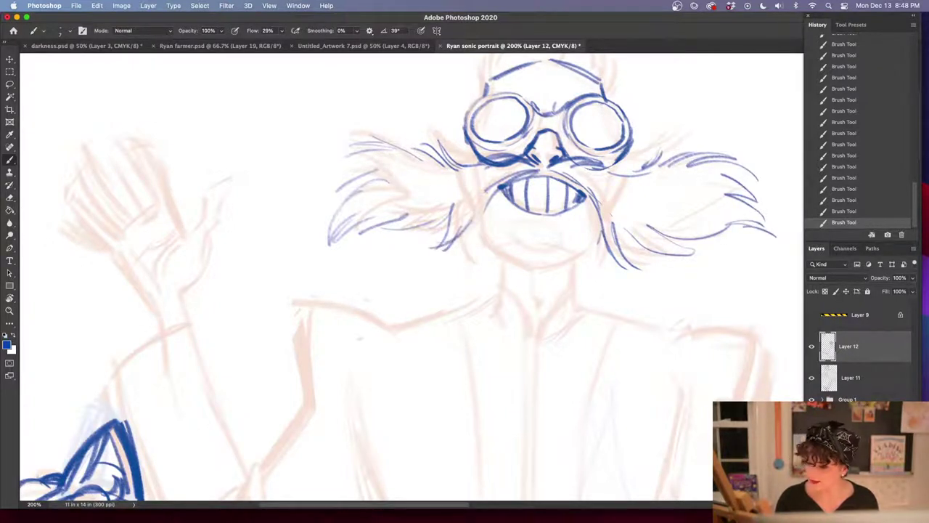
{"action": "mouse_move", "coordinate": [494, 189]}
{"action": "left_mouse_down"}
{"action": "mouse_move", "coordinate": [485, 209]}
{"action": "mouse_move", "coordinate": [435, 246]}
{"action": "left_mouse_up"}
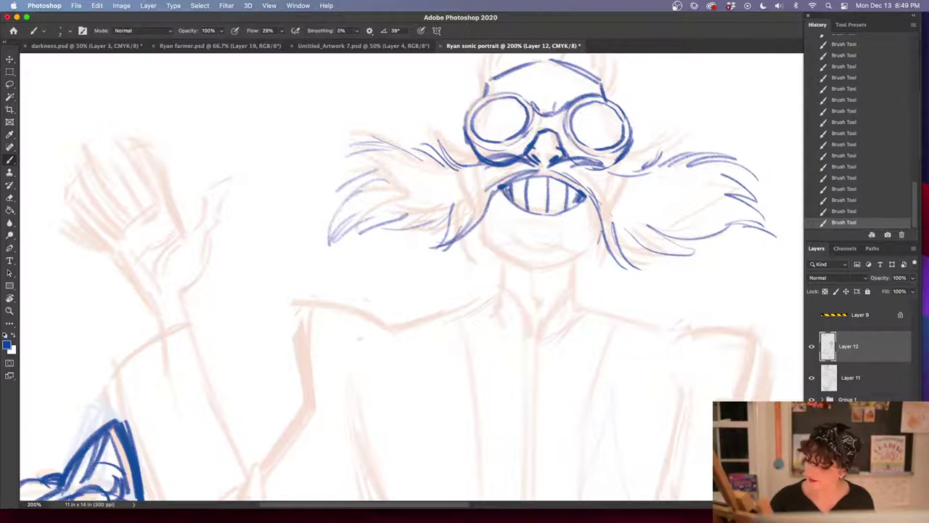
{"action": "left_click_drag", "start_coordinate": [589, 193], "coordinate": [622, 266]}
{"action": "left_click_drag", "start_coordinate": [620, 266], "coordinate": [642, 271]}
{"action": "left_click_drag", "start_coordinate": [617, 230], "coordinate": [664, 270]}
{"action": "mouse_move", "coordinate": [619, 228]}
{"action": "left_mouse_down"}
{"action": "mouse_move", "coordinate": [663, 265]}
{"action": "mouse_move", "coordinate": [690, 264]}
{"action": "left_mouse_up"}
{"action": "mouse_move", "coordinate": [680, 265]}
{"action": "left_mouse_down"}
{"action": "mouse_move", "coordinate": [716, 259]}
{"action": "mouse_move", "coordinate": [731, 237]}
{"action": "mouse_move", "coordinate": [769, 224]}
{"action": "left_mouse_up"}
Add layered hair strokes along the lower edge and outer tip of the mustache's viewer's-left half
{"action": "left_click_drag", "start_coordinate": [459, 206], "coordinate": [435, 236]}
{"action": "mouse_move", "coordinate": [446, 229]}
{"action": "left_mouse_down"}
{"action": "mouse_move", "coordinate": [374, 248]}
{"action": "mouse_move", "coordinate": [385, 245]}
{"action": "left_mouse_up"}
{"action": "left_click_drag", "start_coordinate": [388, 231], "coordinate": [324, 252]}
{"action": "left_click_drag", "start_coordinate": [340, 210], "coordinate": [320, 239]}
{"action": "left_click_drag", "start_coordinate": [375, 171], "coordinate": [302, 247]}
{"action": "left_click_drag", "start_coordinate": [301, 218], "coordinate": [289, 236]}
{"action": "left_click_drag", "start_coordinate": [386, 157], "coordinate": [353, 162]}
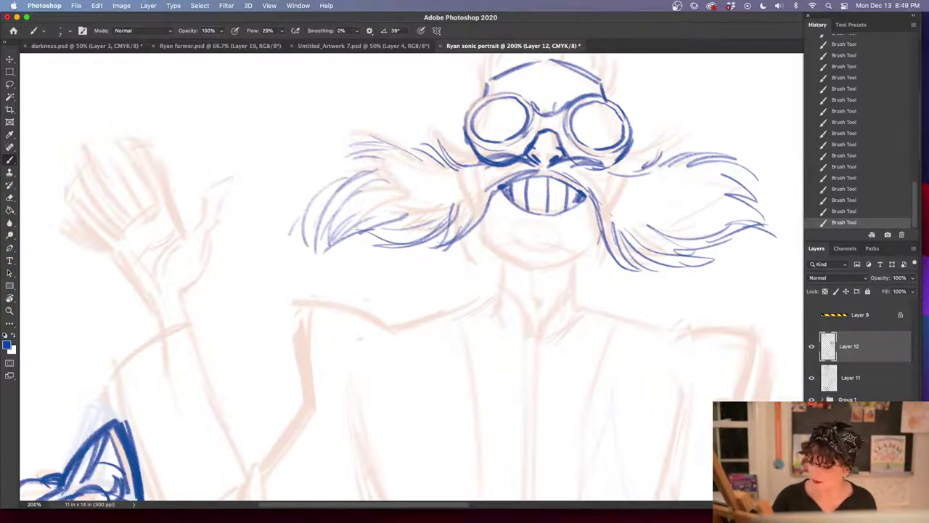
Draw short cheek lines below the mustached man's goggles and outline his jaw down to an angular chin
{"action": "left_click_drag", "start_coordinate": [591, 356], "coordinate": [525, 349]}
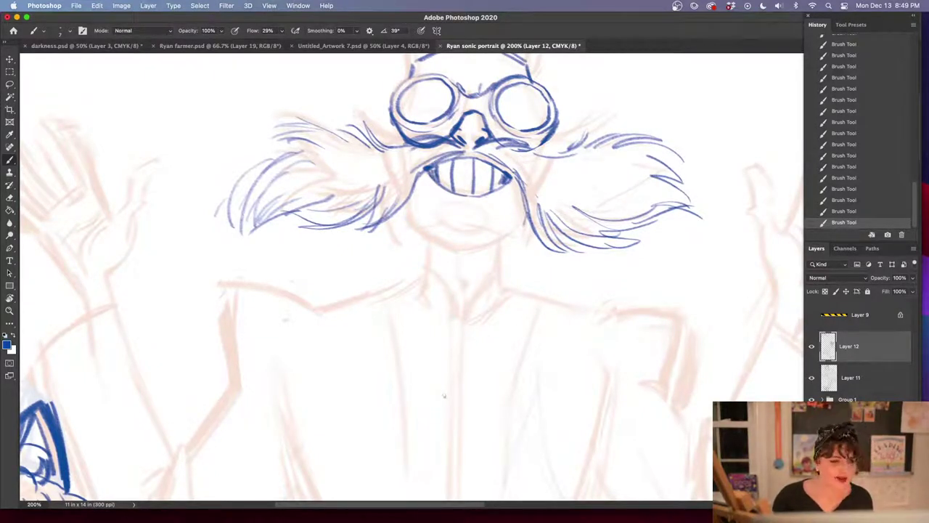
{"action": "mouse_move", "coordinate": [560, 408]}
{"action": "left_mouse_down"}
{"action": "mouse_move", "coordinate": [504, 351]}
{"action": "mouse_move", "coordinate": [563, 446]}
{"action": "left_mouse_up"}
{"action": "left_click_drag", "start_coordinate": [399, 176], "coordinate": [406, 197]}
{"action": "left_click_drag", "start_coordinate": [549, 192], "coordinate": [546, 207]}
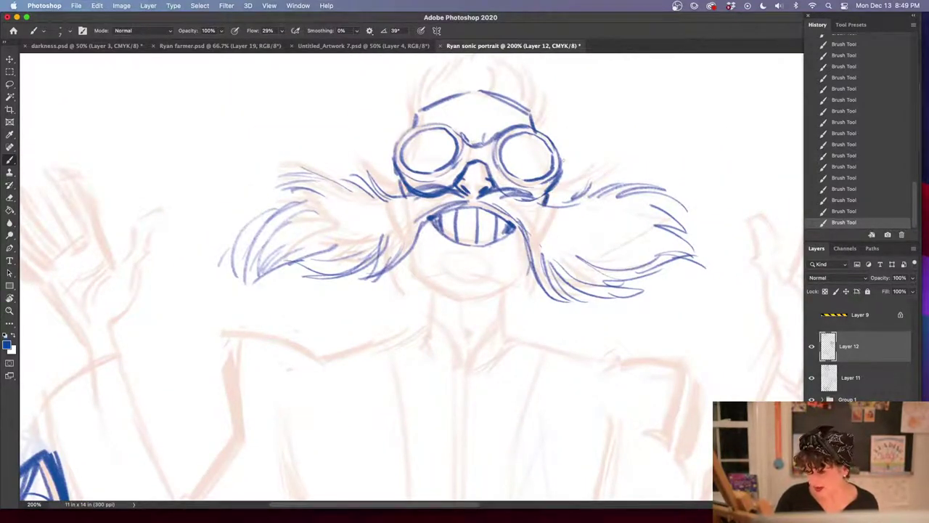
{"action": "left_click_drag", "start_coordinate": [411, 248], "coordinate": [415, 275]}
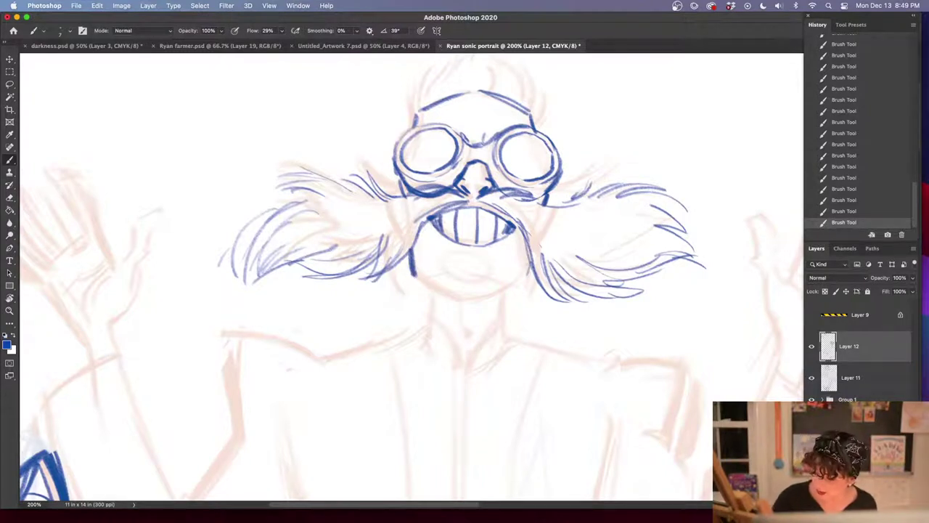
{"action": "mouse_move", "coordinate": [528, 258]}
{"action": "left_mouse_down"}
{"action": "mouse_move", "coordinate": [524, 284]}
{"action": "mouse_move", "coordinate": [479, 302]}
{"action": "left_mouse_up"}
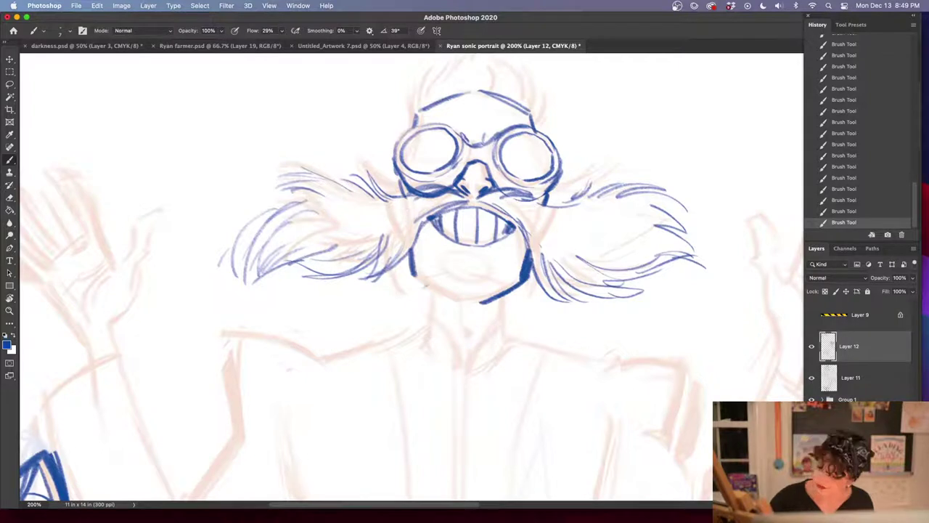
{"action": "left_click_drag", "start_coordinate": [412, 276], "coordinate": [474, 302]}
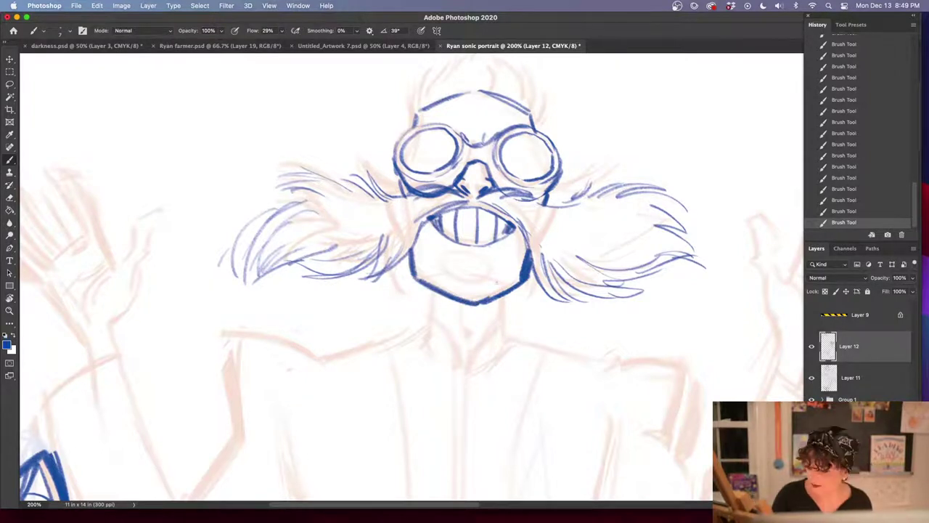
Erase the angular lower jaw line and redraw it as a smoother, thicker curve meeting at the chin
{"action": "key", "text": "shift+Tab"}
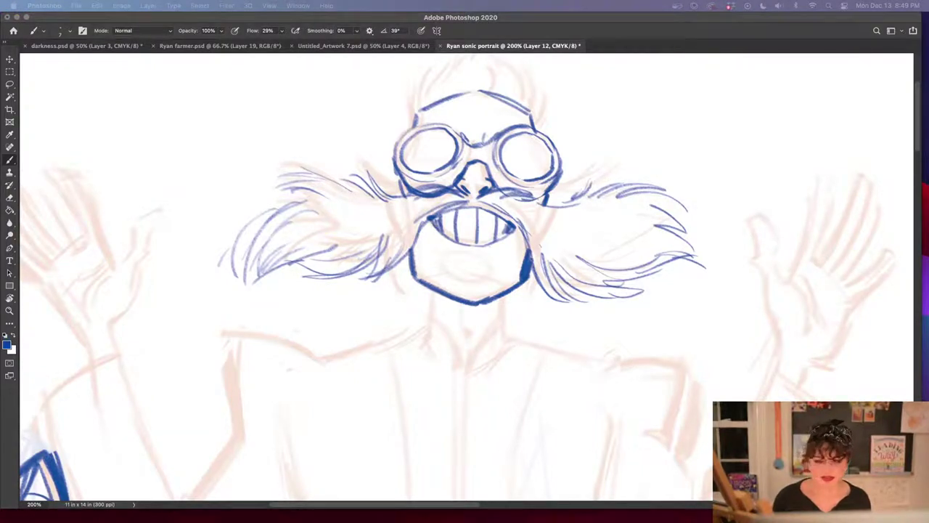
{"action": "key", "text": "Tab"}
{"action": "key", "text": "e"}
{"action": "mouse_move", "coordinate": [414, 279]}
{"action": "left_mouse_down"}
{"action": "mouse_move", "coordinate": [465, 305]}
{"action": "mouse_move", "coordinate": [514, 291]}
{"action": "mouse_move", "coordinate": [488, 298]}
{"action": "mouse_move", "coordinate": [429, 276]}
{"action": "mouse_move", "coordinate": [447, 292]}
{"action": "left_mouse_up"}
{"action": "key", "text": "b"}
{"action": "mouse_move", "coordinate": [414, 260]}
{"action": "left_mouse_down"}
{"action": "mouse_move", "coordinate": [455, 299]}
{"action": "mouse_move", "coordinate": [477, 300]}
{"action": "left_mouse_up"}
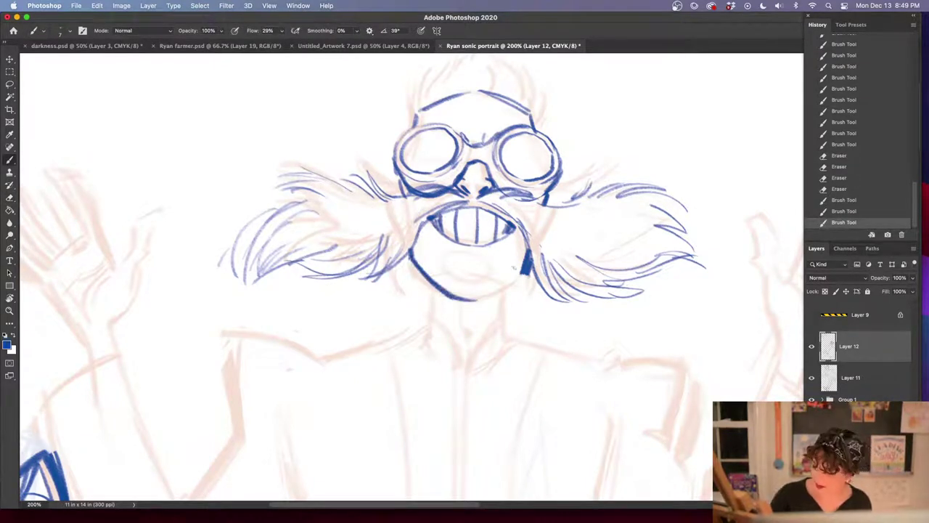
{"action": "left_click_drag", "start_coordinate": [514, 267], "coordinate": [501, 292]}
{"action": "mouse_move", "coordinate": [536, 256]}
{"action": "left_mouse_down"}
{"action": "mouse_move", "coordinate": [501, 294]}
{"action": "mouse_move", "coordinate": [465, 301]}
{"action": "left_mouse_up"}
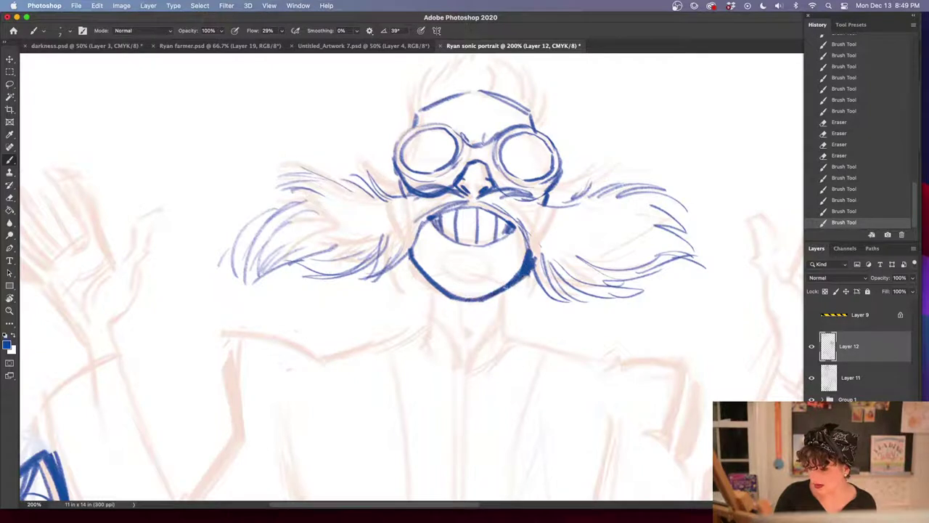
{"action": "left_click_drag", "start_coordinate": [524, 279], "coordinate": [469, 302]}
{"action": "left_click_drag", "start_coordinate": [514, 276], "coordinate": [495, 291]}
{"action": "left_click_drag", "start_coordinate": [537, 259], "coordinate": [478, 298]}
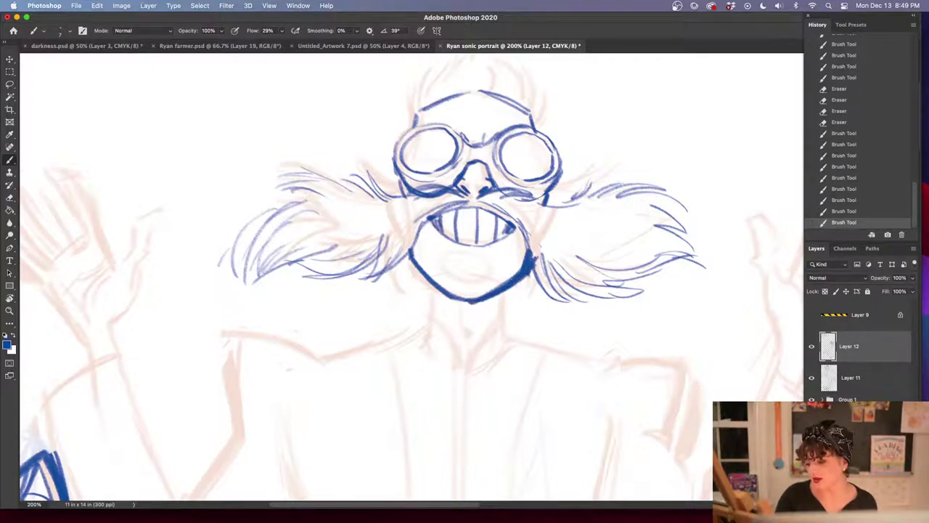
Draw a short lower-lip mark under the grin and thin the viewer's-right jaw line by erasing its outer edge
{"action": "left_click_drag", "start_coordinate": [464, 258], "coordinate": [470, 260]}
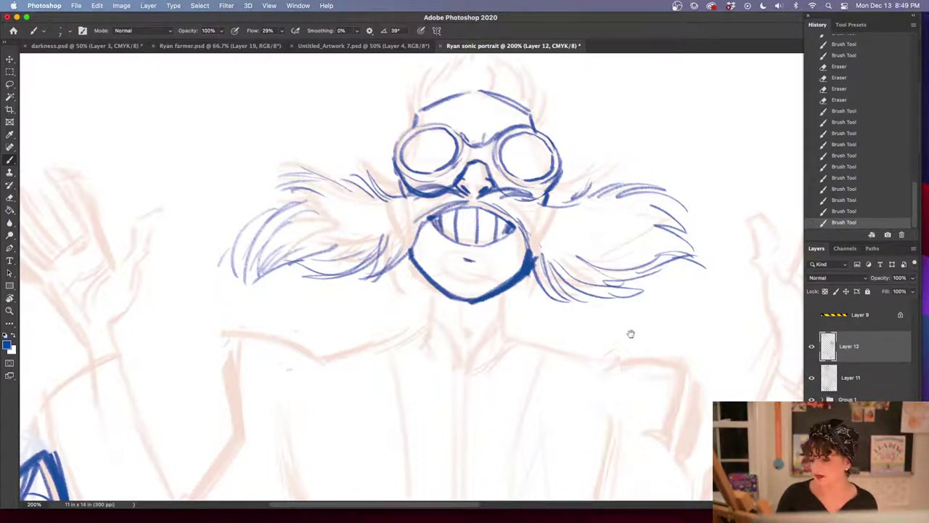
{"action": "scroll", "coordinate": [631, 334], "scroll_direction": "down", "scroll_amount": 3}
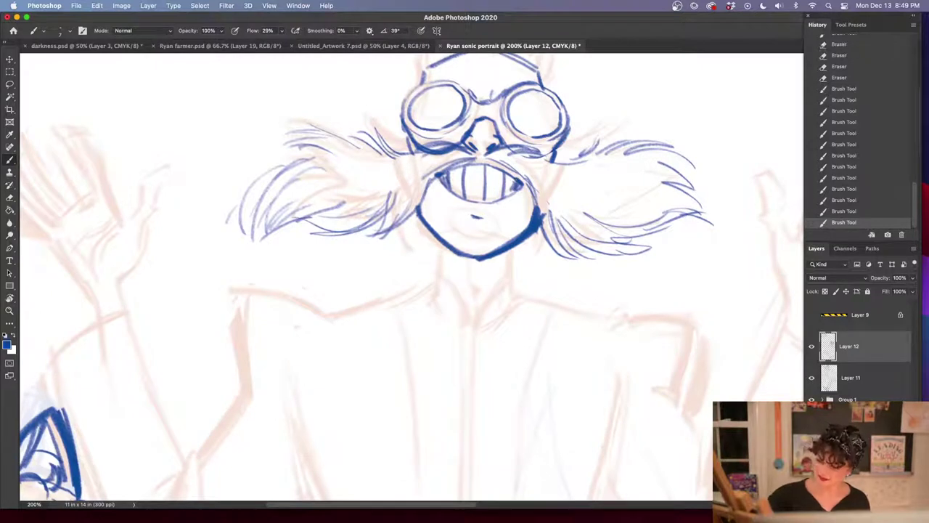
{"action": "key", "text": "e"}
{"action": "left_click_drag", "start_coordinate": [491, 267], "coordinate": [515, 256]}
{"action": "left_click_drag", "start_coordinate": [514, 257], "coordinate": [490, 269]}
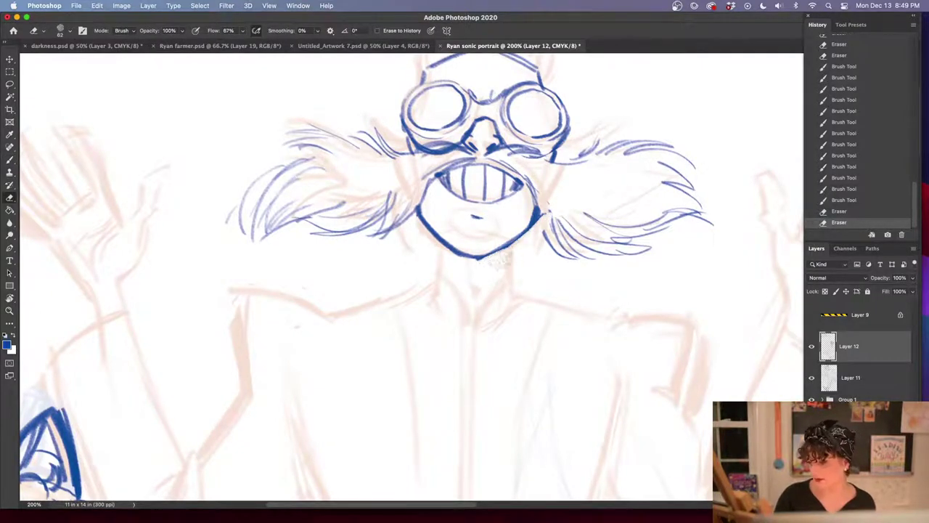
Draw both sides of the mustached man's neck from the jaw down to the collar
{"action": "key", "text": "b"}
{"action": "mouse_move", "coordinate": [530, 226]}
{"action": "left_mouse_down"}
{"action": "mouse_move", "coordinate": [515, 239]}
{"action": "mouse_move", "coordinate": [563, 254]}
{"action": "mouse_move", "coordinate": [555, 242]}
{"action": "mouse_move", "coordinate": [520, 297]}
{"action": "left_mouse_up"}
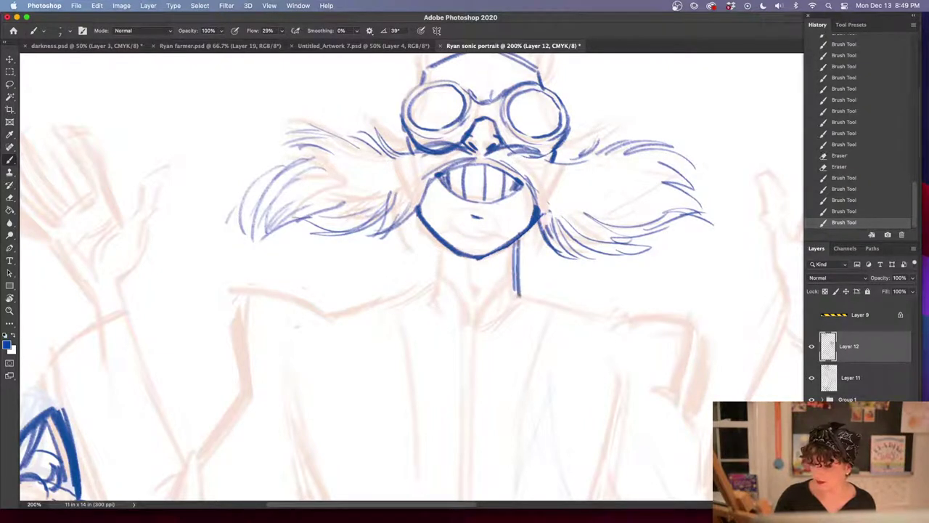
{"action": "key", "text": "shift+Tab"}
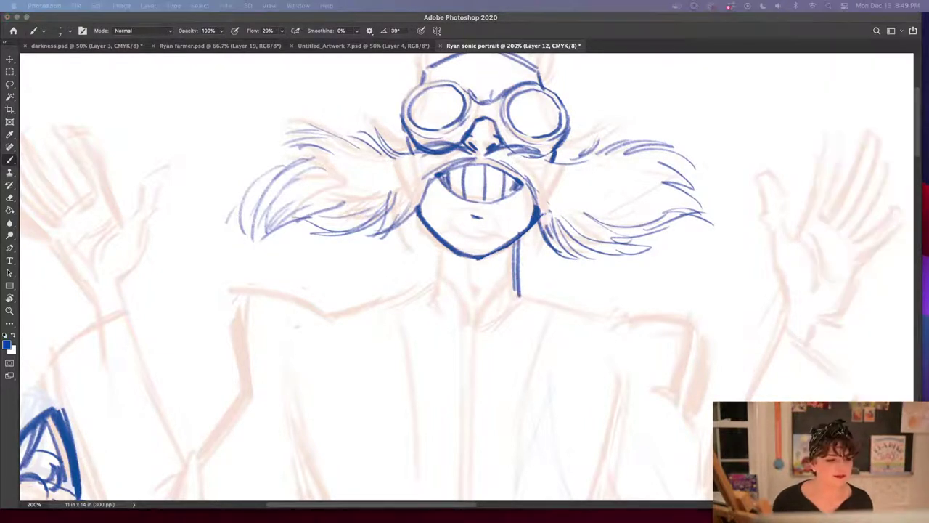
{"action": "key", "text": "shift+Tab"}
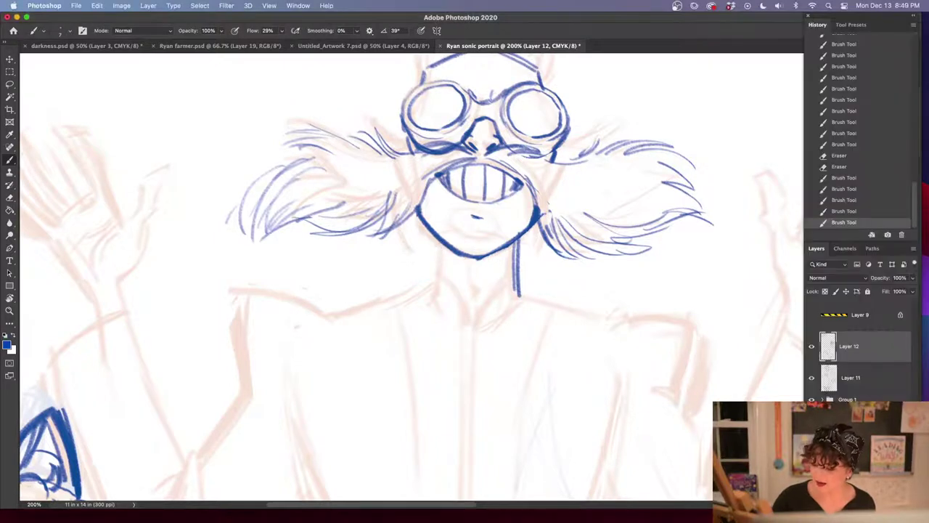
{"action": "left_click_drag", "start_coordinate": [439, 245], "coordinate": [439, 298]}
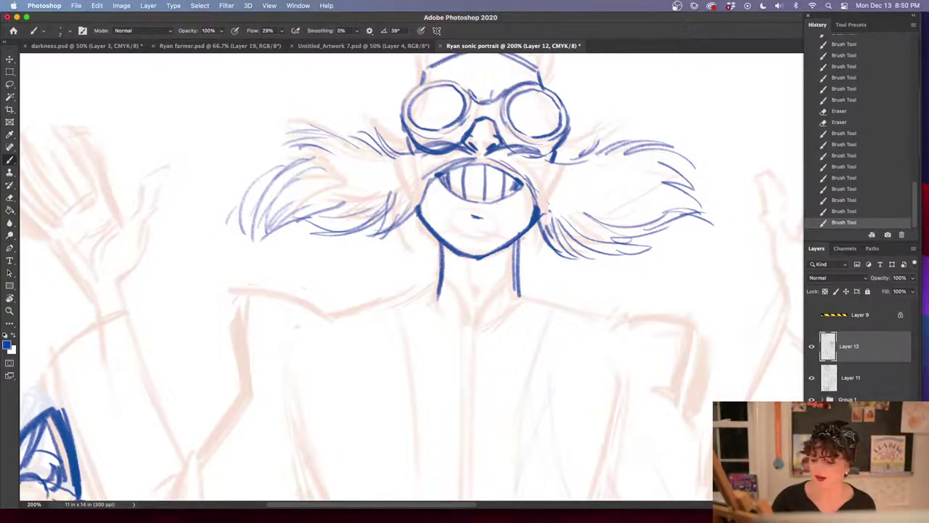
Draw the sloping shoulder lines on both sides of the neck and outline the viewer's-right shoulder cap and upper arm edge
{"action": "left_click_drag", "start_coordinate": [610, 377], "coordinate": [603, 288]}
{"action": "left_click_drag", "start_coordinate": [430, 193], "coordinate": [325, 223]}
{"action": "left_click_drag", "start_coordinate": [514, 197], "coordinate": [613, 231]}
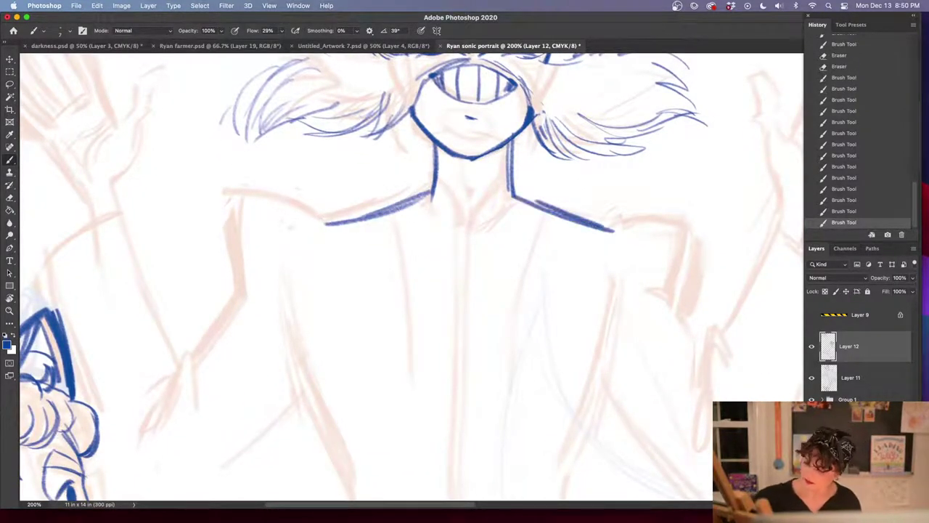
{"action": "key", "text": "super+minus"}
{"action": "mouse_move", "coordinate": [539, 254]}
{"action": "left_mouse_down"}
{"action": "mouse_move", "coordinate": [579, 251]}
{"action": "mouse_move", "coordinate": [577, 303]}
{"action": "left_mouse_up"}
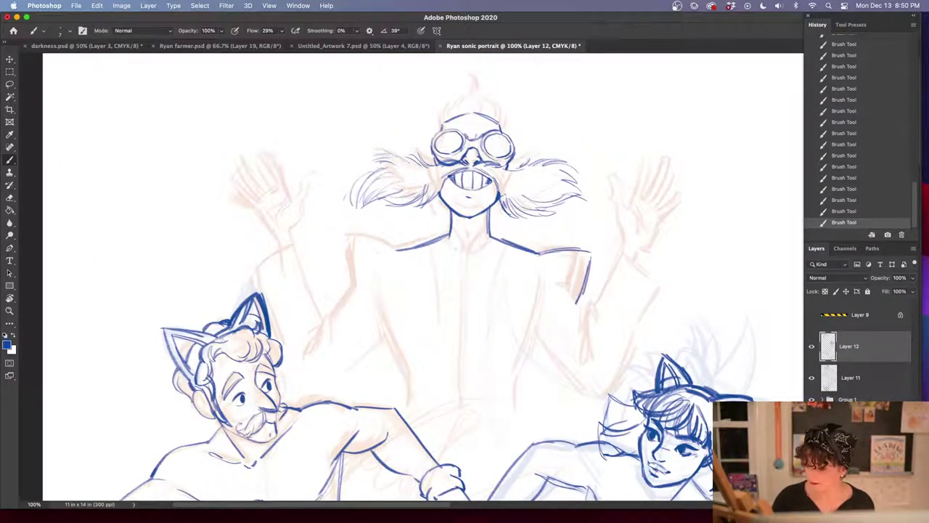
Outline the viewer's-left shoulder cap, upper arm and elbow folds, and extend the viewer's-right upper arm line toward the elbow
{"action": "mouse_move", "coordinate": [396, 251]}
{"action": "left_mouse_down"}
{"action": "mouse_move", "coordinate": [347, 231]}
{"action": "mouse_move", "coordinate": [342, 292]}
{"action": "mouse_move", "coordinate": [306, 337]}
{"action": "mouse_move", "coordinate": [321, 352]}
{"action": "mouse_move", "coordinate": [326, 330]}
{"action": "mouse_move", "coordinate": [337, 358]}
{"action": "left_mouse_up"}
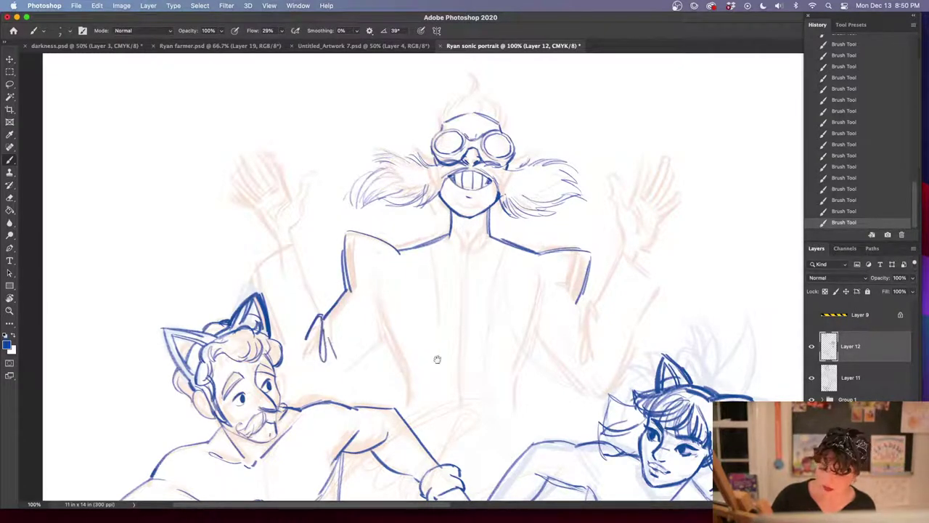
{"action": "left_click_drag", "start_coordinate": [467, 356], "coordinate": [458, 277]}
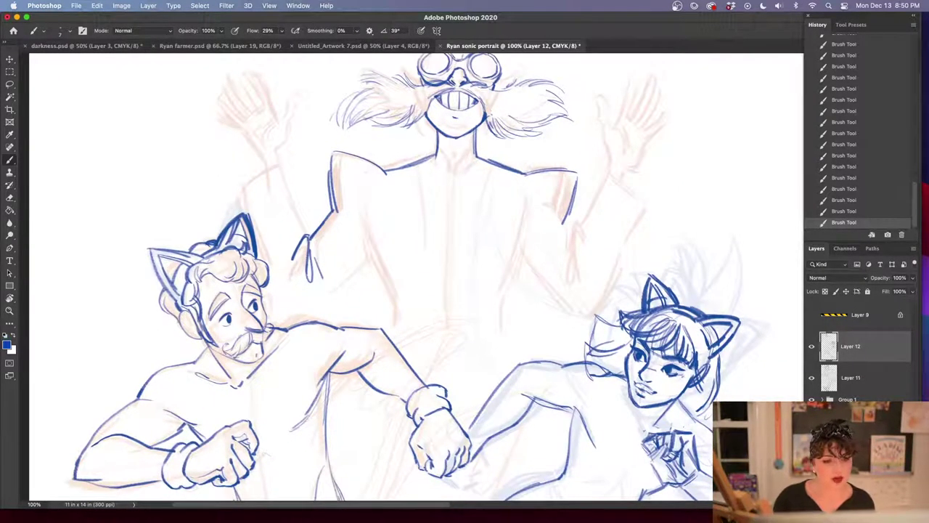
{"action": "left_click_drag", "start_coordinate": [562, 218], "coordinate": [574, 236]}
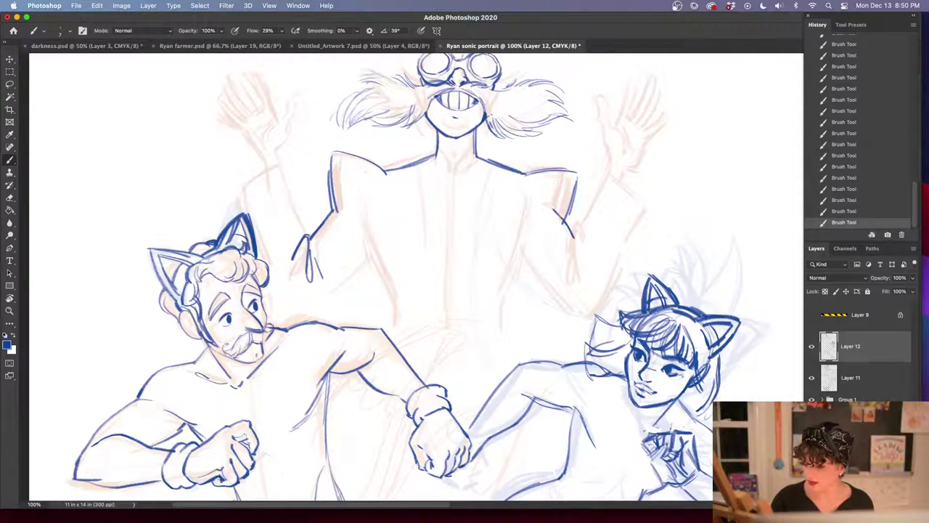
Draw both sides of the mustached man's torso tapering from the armpits down to the waist, thickening the viewer's-left side
{"action": "mouse_move", "coordinate": [344, 199]}
{"action": "left_mouse_down"}
{"action": "mouse_move", "coordinate": [327, 218]}
{"action": "mouse_move", "coordinate": [373, 262]}
{"action": "mouse_move", "coordinate": [392, 298]}
{"action": "left_mouse_up"}
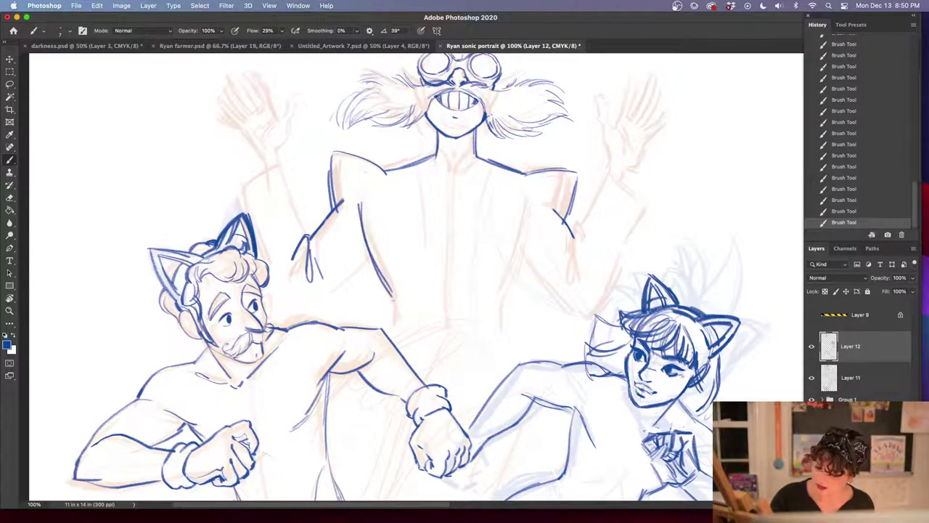
{"action": "left_click_drag", "start_coordinate": [533, 195], "coordinate": [503, 351]}
{"action": "left_click_drag", "start_coordinate": [365, 211], "coordinate": [393, 293]}
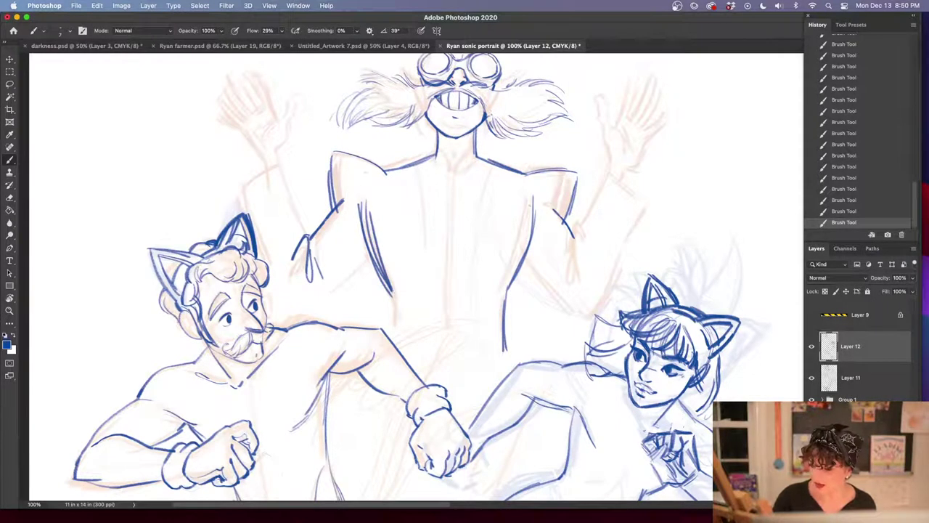
{"action": "mouse_move", "coordinate": [567, 351]}
{"action": "left_mouse_down"}
{"action": "mouse_move", "coordinate": [571, 438]}
{"action": "mouse_move", "coordinate": [568, 359]}
{"action": "left_mouse_up"}
{"action": "left_click_drag", "start_coordinate": [390, 298], "coordinate": [393, 338]}
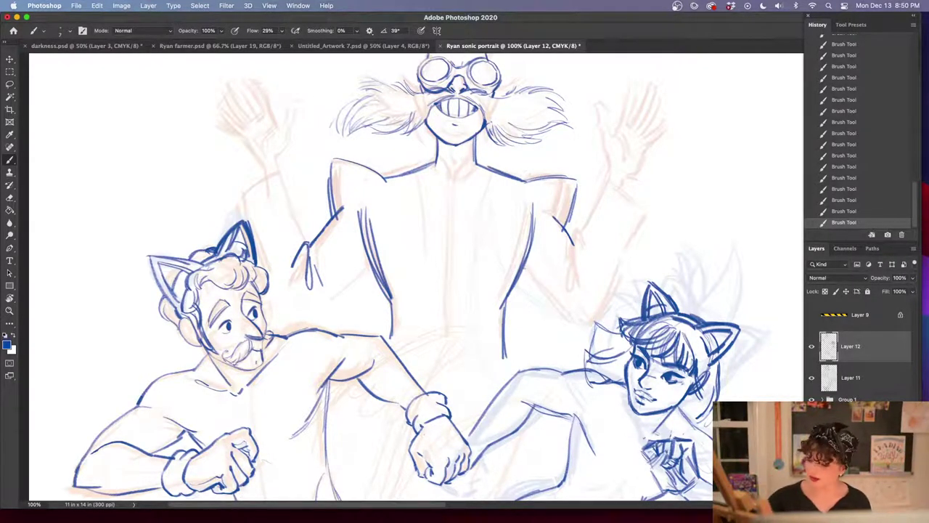
Draw the underside of the viewer's-right upper arm down to the elbow and compare by hiding and showing the sketch layer
{"action": "left_click_drag", "start_coordinate": [524, 269], "coordinate": [586, 328]}
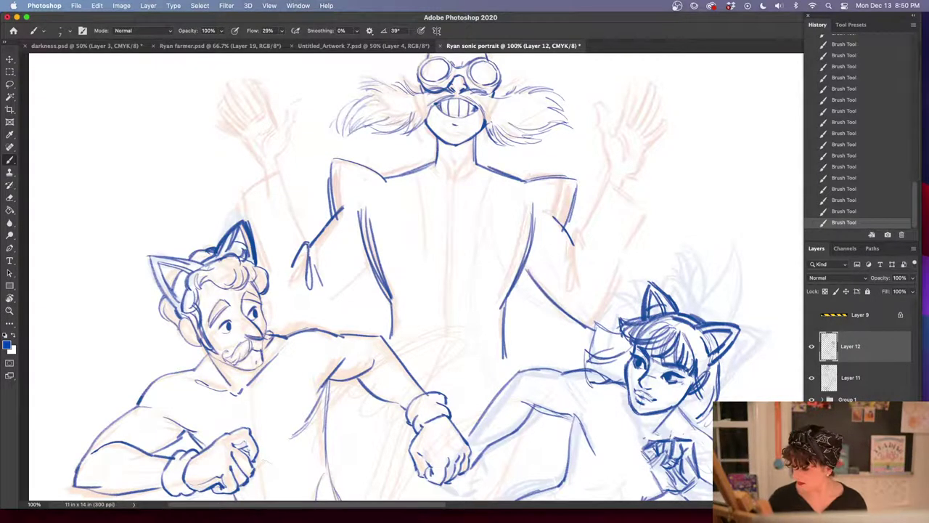
{"action": "left_click", "coordinate": [813, 347]}
{"action": "left_click", "coordinate": [813, 347]}
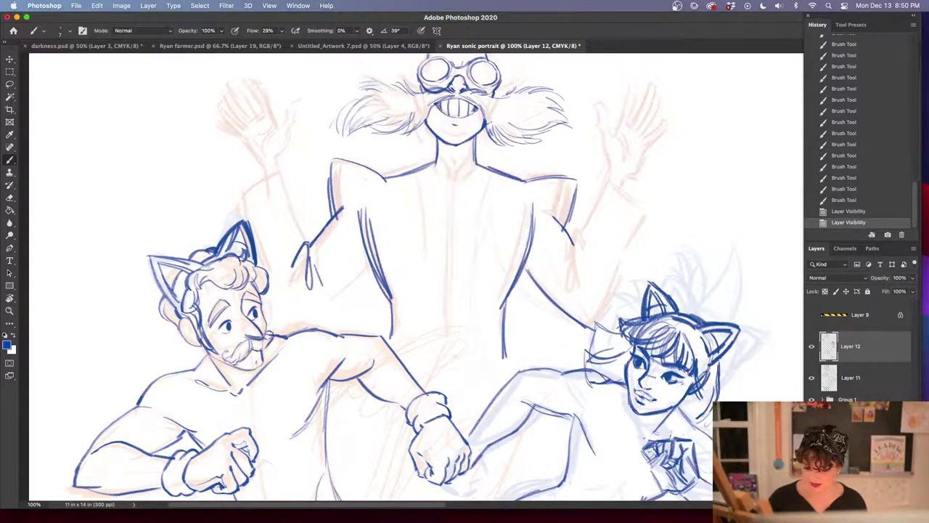
Lasso the mustached man's line work, cut it from the shared sketch layer and paste it in place on its own layer
{"action": "key", "text": "l"}
{"action": "mouse_move", "coordinate": [595, 320]}
{"action": "left_mouse_down"}
{"action": "mouse_move", "coordinate": [592, 346]}
{"action": "mouse_move", "coordinate": [501, 366]}
{"action": "mouse_move", "coordinate": [401, 349]}
{"action": "mouse_move", "coordinate": [326, 308]}
{"action": "mouse_move", "coordinate": [307, 85]}
{"action": "mouse_move", "coordinate": [650, 82]}
{"action": "mouse_move", "coordinate": [597, 280]}
{"action": "left_mouse_up"}
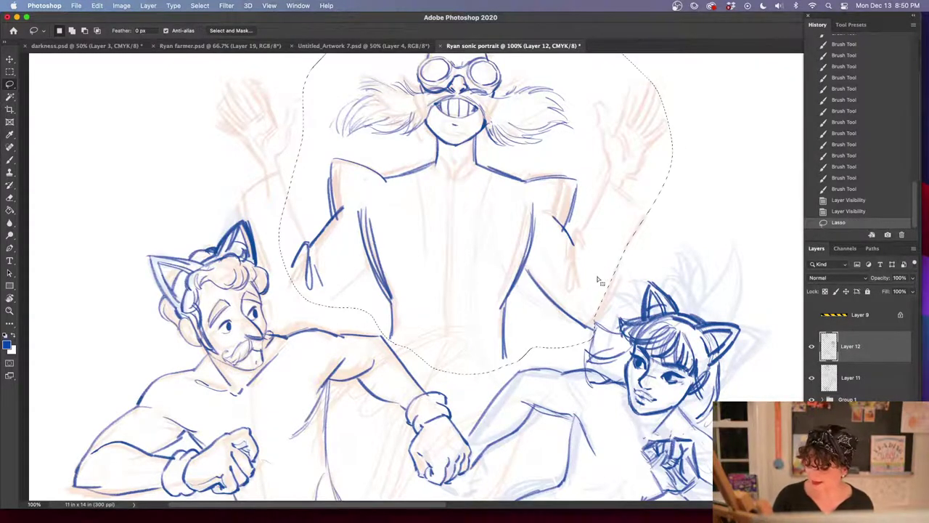
{"action": "key", "text": "super+minus"}
{"action": "key", "text": "super+t"}
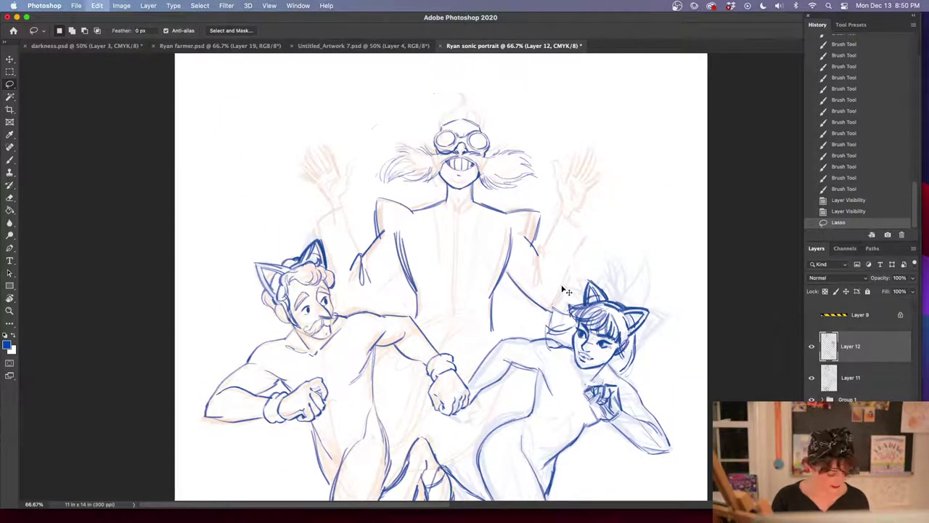
{"action": "key", "text": "super+x"}
{"action": "key", "text": "super+shift+v"}
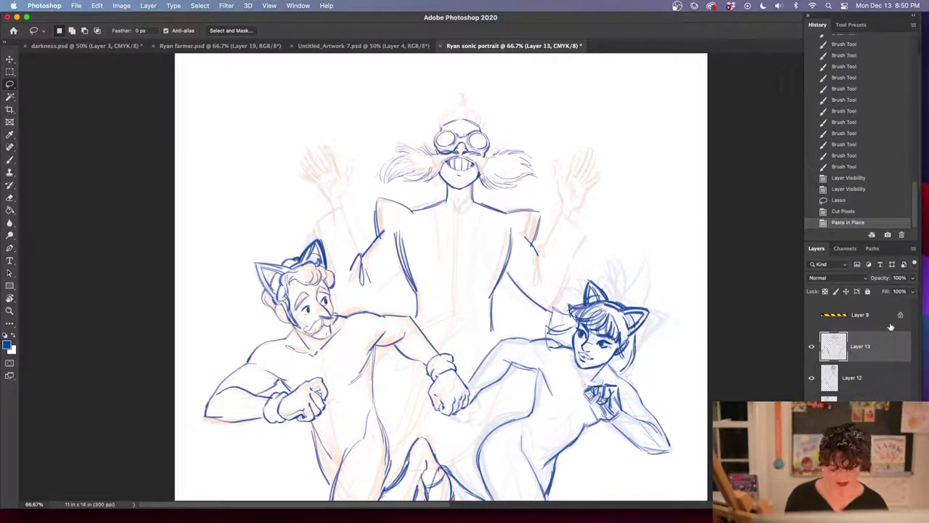
Draw the fabric folds at the viewer's-right elbow and outline the raised forearm sleeve from the elbow up to its cuff
{"action": "key", "text": "b"}
{"action": "key", "text": "super+plus"}
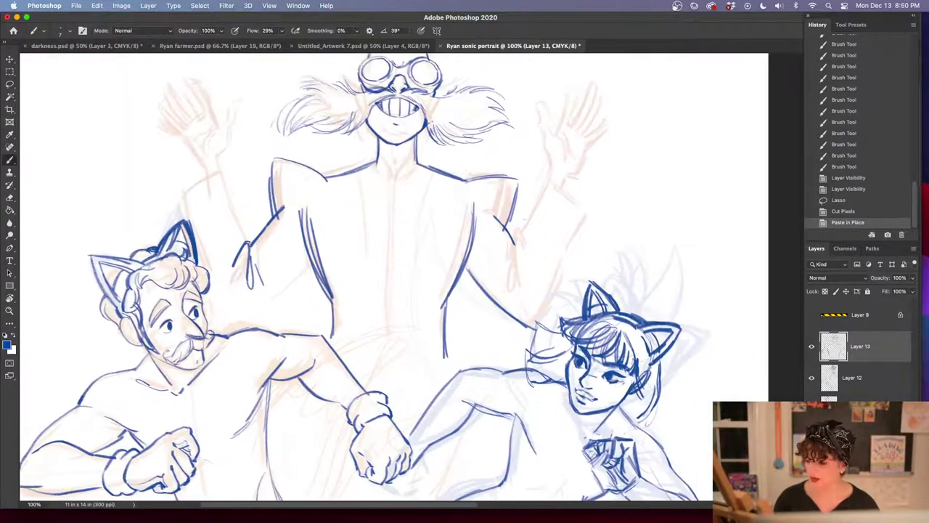
{"action": "left_click_drag", "start_coordinate": [530, 240], "coordinate": [512, 288]}
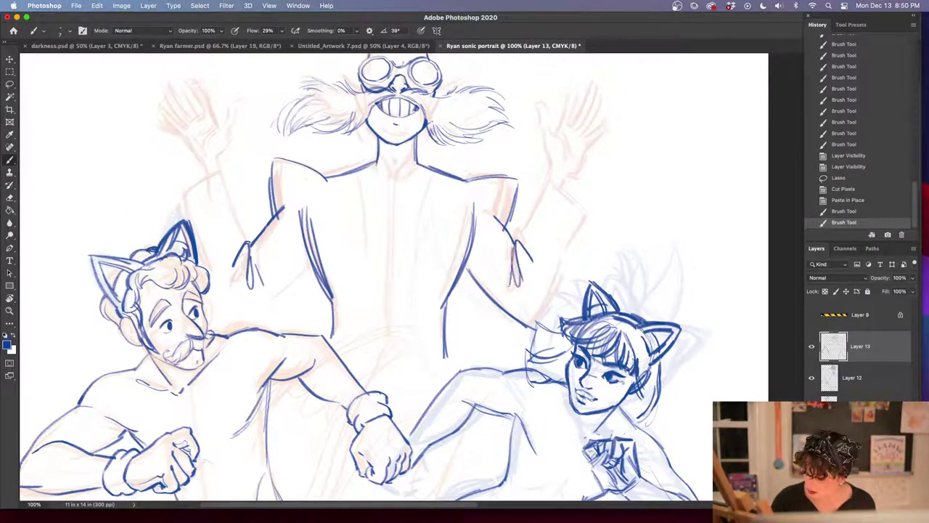
{"action": "mouse_move", "coordinate": [518, 243]}
{"action": "left_mouse_down"}
{"action": "mouse_move", "coordinate": [554, 172]}
{"action": "mouse_move", "coordinate": [559, 214]}
{"action": "mouse_move", "coordinate": [567, 194]}
{"action": "mouse_move", "coordinate": [581, 222]}
{"action": "left_mouse_up"}
{"action": "left_click", "coordinate": [528, 289]}
{"action": "left_click", "coordinate": [538, 257]}
{"action": "left_click", "coordinate": [612, 153]}
{"action": "mouse_move", "coordinate": [544, 197]}
{"action": "left_mouse_down"}
{"action": "mouse_move", "coordinate": [580, 226]}
{"action": "mouse_move", "coordinate": [534, 324]}
{"action": "left_mouse_up"}
{"action": "left_click_drag", "start_coordinate": [554, 295], "coordinate": [528, 328]}
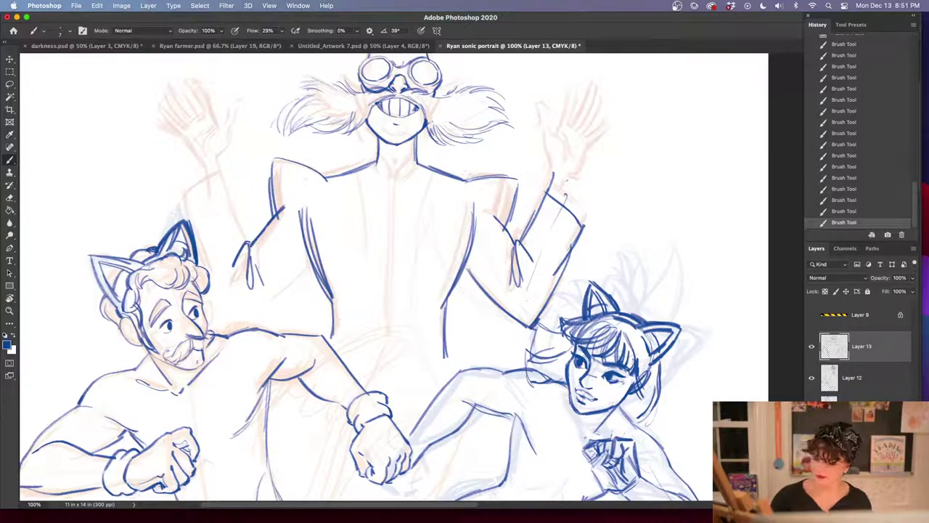
{"action": "left_click_drag", "start_coordinate": [579, 292], "coordinate": [561, 345]}
Erase the excess fold strokes inside the viewer's-right elbow and redraw the crease as a simple curve
{"action": "key", "text": "e"}
{"action": "mouse_move", "coordinate": [504, 304]}
{"action": "left_mouse_down"}
{"action": "mouse_move", "coordinate": [499, 331]}
{"action": "mouse_move", "coordinate": [511, 311]}
{"action": "mouse_move", "coordinate": [489, 349]}
{"action": "mouse_move", "coordinate": [493, 299]}
{"action": "left_mouse_up"}
{"action": "key", "text": "b"}
{"action": "left_click_drag", "start_coordinate": [588, 378], "coordinate": [619, 360]}
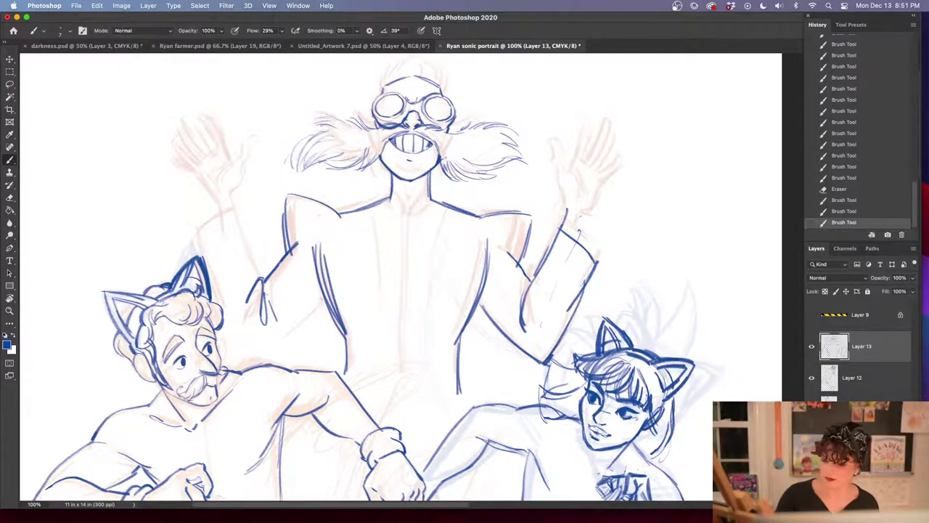
Erase the pointed folds at the viewer's-left elbow and redraw them as a curved, hooked sleeve crease
{"action": "key", "text": "e"}
{"action": "left_click_drag", "start_coordinate": [250, 289], "coordinate": [270, 325]}
{"action": "key", "text": "b"}
{"action": "left_click_drag", "start_coordinate": [262, 281], "coordinate": [260, 326]}
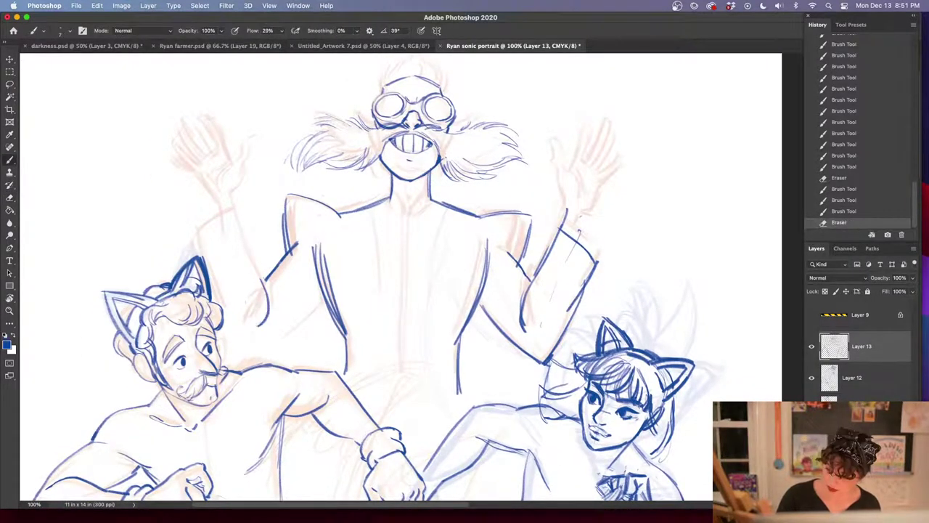
{"action": "left_click_drag", "start_coordinate": [264, 280], "coordinate": [276, 309]}
{"action": "mouse_move", "coordinate": [274, 294]}
{"action": "left_mouse_down"}
{"action": "mouse_move", "coordinate": [276, 314]}
{"action": "mouse_move", "coordinate": [257, 332]}
{"action": "mouse_move", "coordinate": [261, 325]}
{"action": "left_mouse_up"}
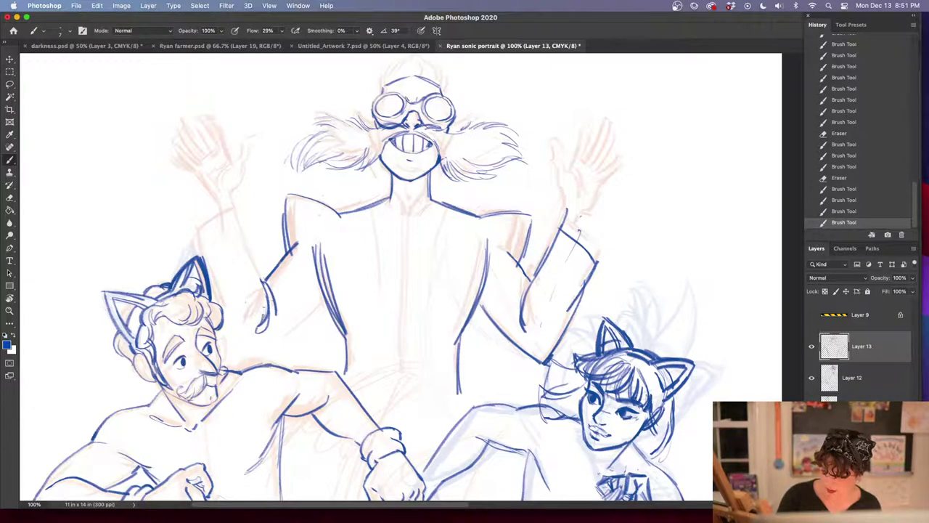
Add a matching hooked crease to the sleeve at the viewer's-right elbow
{"action": "left_click_drag", "start_coordinate": [553, 356], "coordinate": [561, 364]}
{"action": "mouse_move", "coordinate": [546, 277]}
{"action": "left_mouse_down"}
{"action": "mouse_move", "coordinate": [521, 231]}
{"action": "mouse_move", "coordinate": [486, 274]}
{"action": "mouse_move", "coordinate": [498, 272]}
{"action": "left_mouse_up"}
{"action": "left_click_drag", "start_coordinate": [502, 256], "coordinate": [508, 282]}
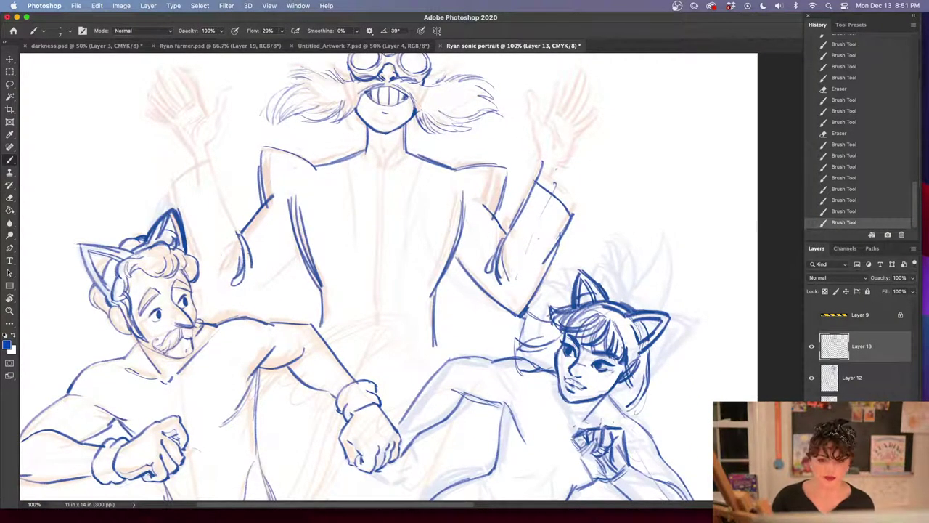
Erase the straight cuff edge at the end of the viewer's-right sleeve
{"action": "left_click_drag", "start_coordinate": [543, 382], "coordinate": [594, 361]}
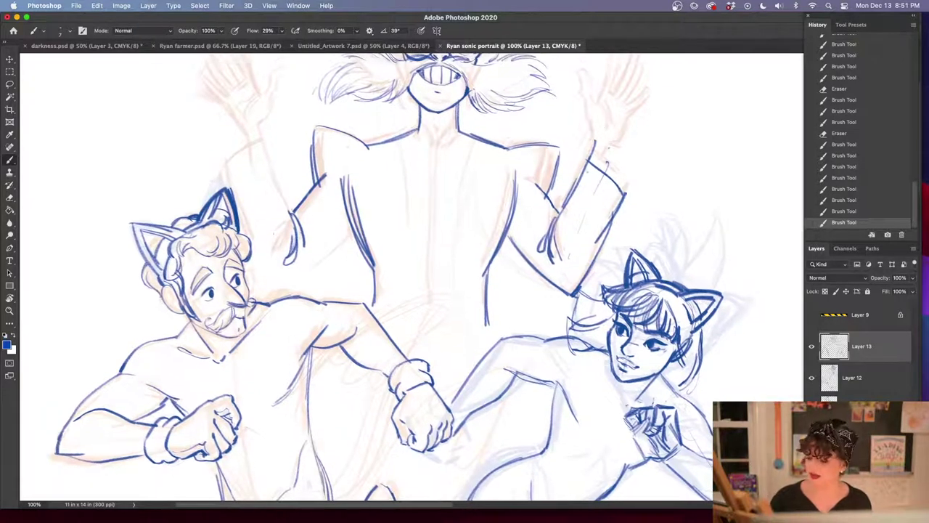
{"action": "key", "text": "e"}
{"action": "mouse_move", "coordinate": [595, 163]}
{"action": "left_mouse_down"}
{"action": "mouse_move", "coordinate": [621, 186]}
{"action": "mouse_move", "coordinate": [610, 178]}
{"action": "left_mouse_up"}
{"action": "left_click_drag", "start_coordinate": [611, 180], "coordinate": [608, 171]}
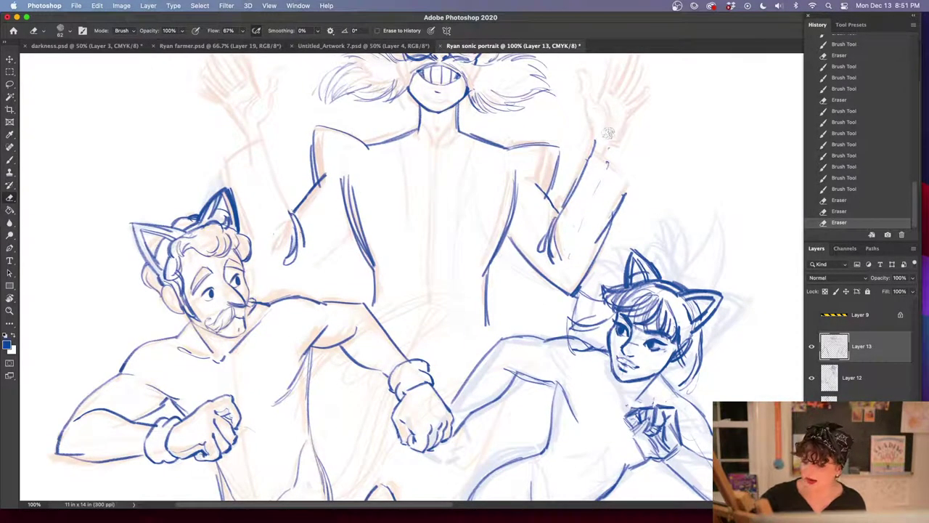
Sketch light construction lines along the viewer's-right upper arm and through the middle of its raised forearm
{"action": "key", "text": "b"}
{"action": "mouse_move", "coordinate": [594, 131]}
{"action": "left_mouse_down"}
{"action": "mouse_move", "coordinate": [514, 191]}
{"action": "mouse_move", "coordinate": [514, 225]}
{"action": "mouse_move", "coordinate": [529, 228]}
{"action": "left_mouse_up"}
{"action": "left_click_drag", "start_coordinate": [437, 252], "coordinate": [452, 280]}
{"action": "left_click_drag", "start_coordinate": [440, 261], "coordinate": [458, 289]}
{"action": "mouse_move", "coordinate": [454, 235]}
{"action": "left_mouse_down"}
{"action": "mouse_move", "coordinate": [468, 255]}
{"action": "mouse_move", "coordinate": [461, 292]}
{"action": "left_mouse_up"}
{"action": "left_click_drag", "start_coordinate": [442, 263], "coordinate": [491, 318]}
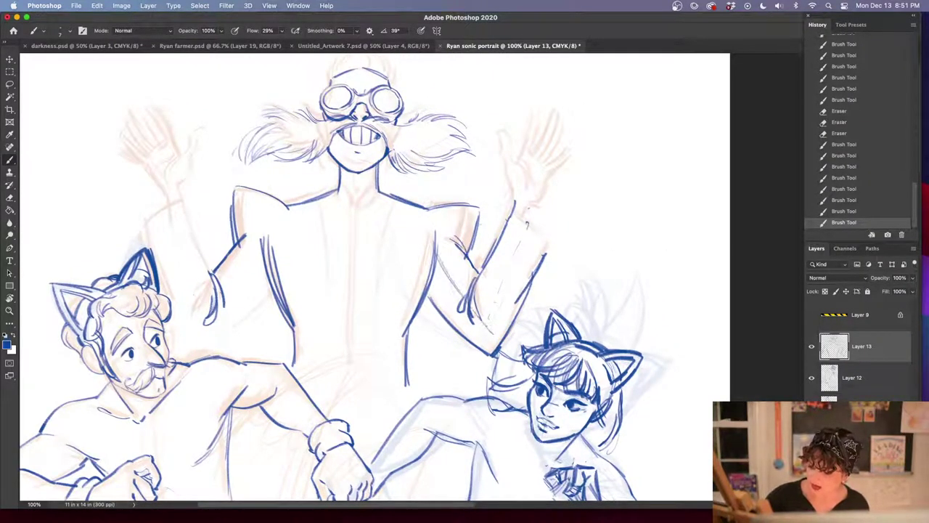
{"action": "left_click_drag", "start_coordinate": [526, 242], "coordinate": [511, 273]}
{"action": "left_click_drag", "start_coordinate": [517, 262], "coordinate": [498, 305]}
{"action": "mouse_move", "coordinate": [530, 233]}
{"action": "left_mouse_down"}
{"action": "mouse_move", "coordinate": [525, 248]}
{"action": "mouse_move", "coordinate": [476, 282]}
{"action": "left_mouse_up"}
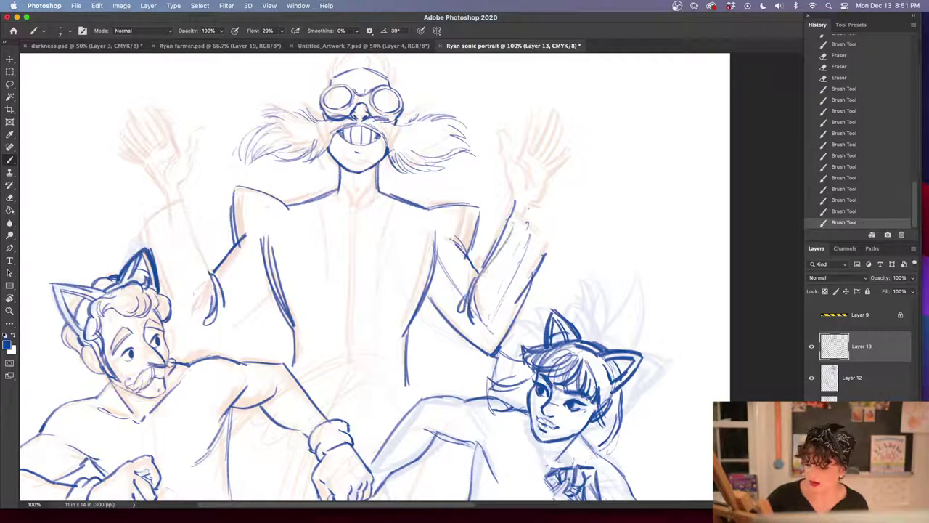
Redraw the inner edge of the viewer's-right forearm as a thicker line and erase the excess strokes outside it
{"action": "left_click_drag", "start_coordinate": [516, 218], "coordinate": [472, 286]}
{"action": "key", "text": "e"}
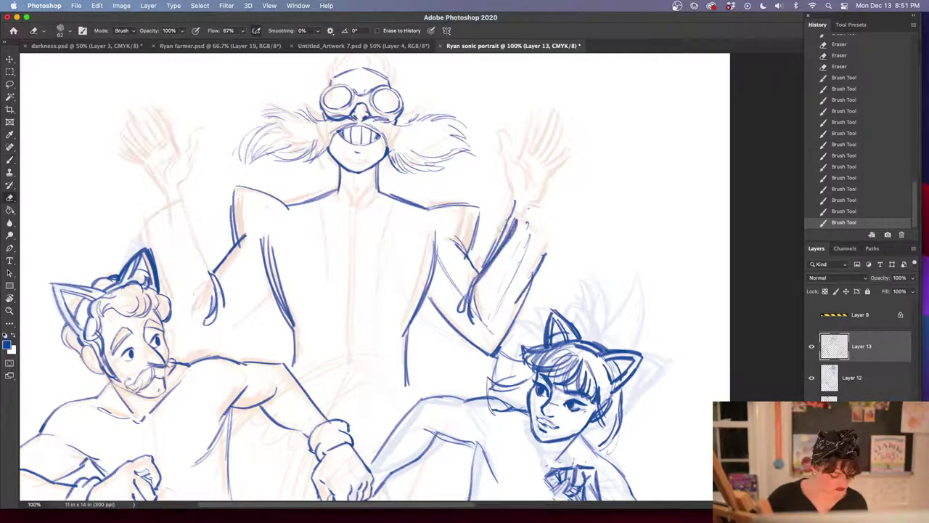
{"action": "left_click_drag", "start_coordinate": [512, 203], "coordinate": [482, 255]}
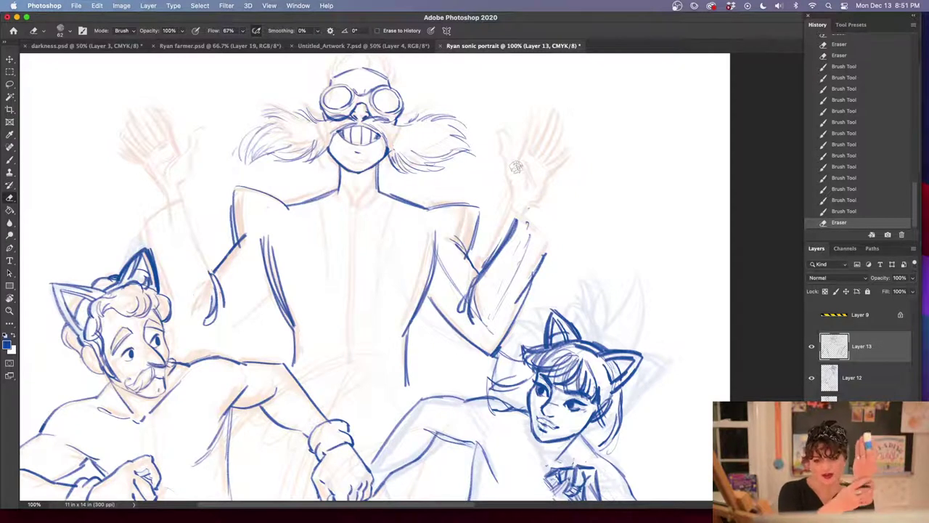
Sketch light ellipses at the viewer's-right elbow and sleeve end, and draw the rounded cuff edge across the forearm
{"action": "key", "text": "b"}
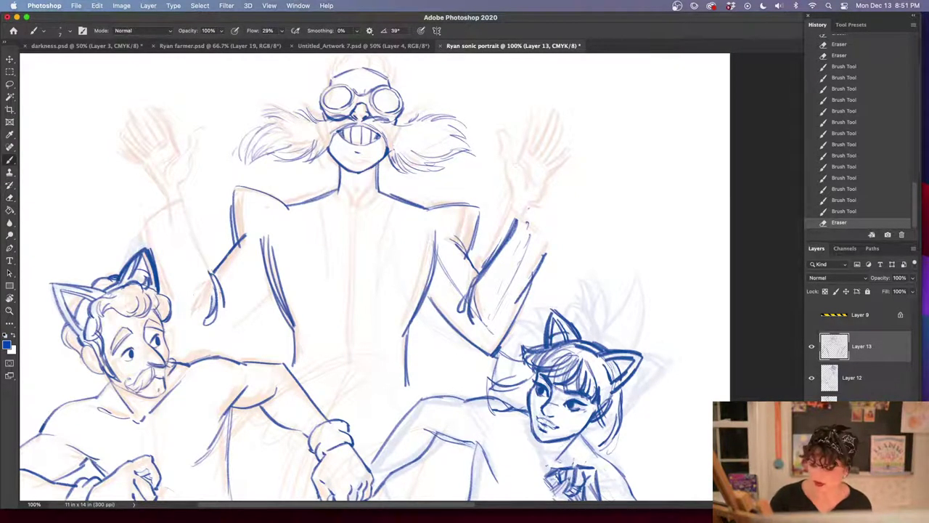
{"action": "mouse_move", "coordinate": [503, 322]}
{"action": "left_mouse_down"}
{"action": "mouse_move", "coordinate": [474, 334]}
{"action": "mouse_move", "coordinate": [506, 321]}
{"action": "mouse_move", "coordinate": [530, 234]}
{"action": "left_mouse_up"}
{"action": "mouse_move", "coordinate": [518, 226]}
{"action": "left_mouse_down"}
{"action": "mouse_move", "coordinate": [556, 242]}
{"action": "mouse_move", "coordinate": [520, 215]}
{"action": "left_mouse_up"}
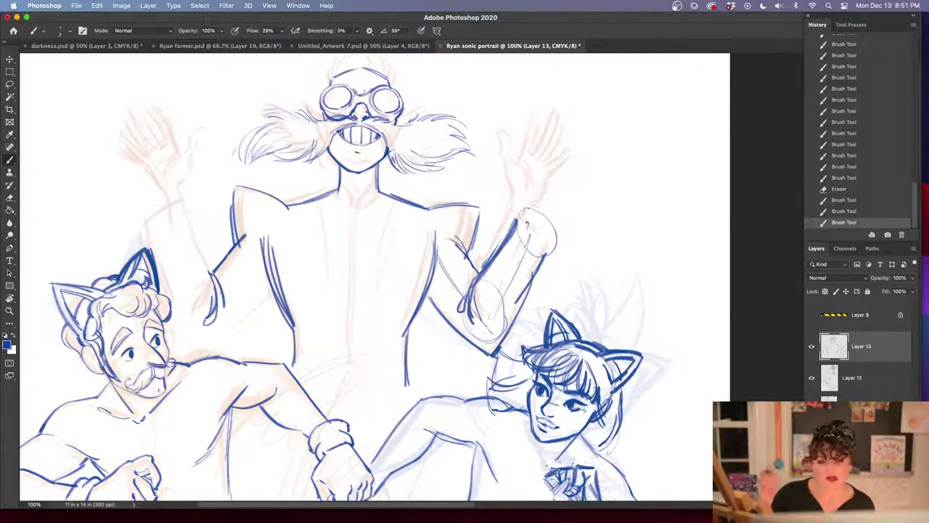
{"action": "mouse_move", "coordinate": [545, 231]}
{"action": "left_mouse_down"}
{"action": "mouse_move", "coordinate": [545, 258]}
{"action": "mouse_move", "coordinate": [529, 255]}
{"action": "left_mouse_up"}
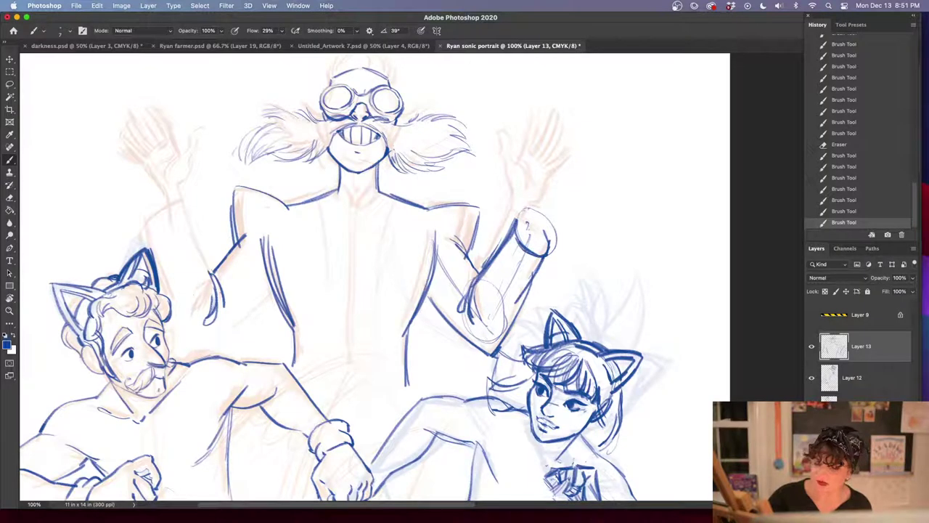
Outline the viewer's-left arm with the underside of the upper arm, both forearm sleeve edges and a curved cuff opening
{"action": "left_click_drag", "start_coordinate": [575, 339], "coordinate": [664, 298]}
{"action": "left_click_drag", "start_coordinate": [360, 250], "coordinate": [299, 306]}
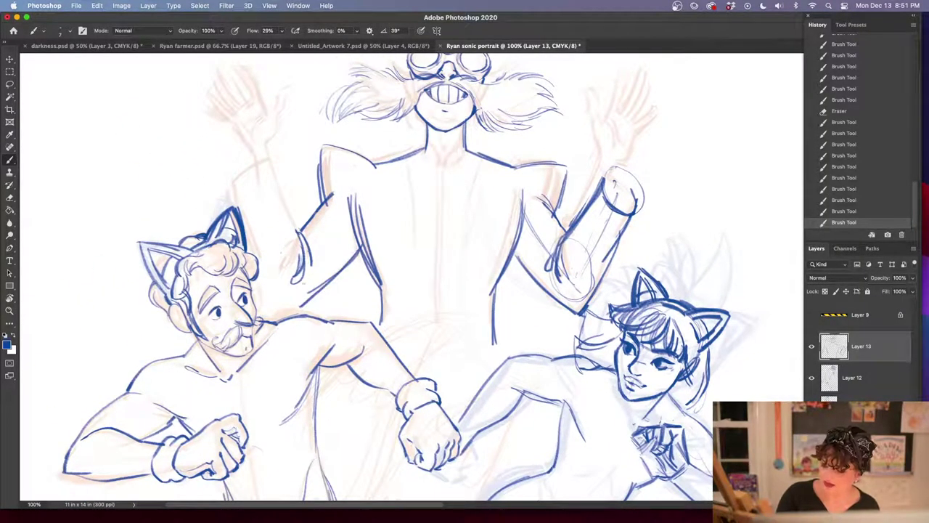
{"action": "left_click_drag", "start_coordinate": [272, 193], "coordinate": [296, 235]}
{"action": "mouse_move", "coordinate": [262, 173]}
{"action": "left_mouse_down"}
{"action": "mouse_move", "coordinate": [295, 233]}
{"action": "mouse_move", "coordinate": [227, 192]}
{"action": "mouse_move", "coordinate": [224, 206]}
{"action": "mouse_move", "coordinate": [249, 212]}
{"action": "left_mouse_up"}
{"action": "left_click_drag", "start_coordinate": [263, 185], "coordinate": [251, 215]}
{"action": "left_click_drag", "start_coordinate": [259, 268], "coordinate": [296, 306]}
{"action": "left_click_drag", "start_coordinate": [260, 271], "coordinate": [296, 307]}
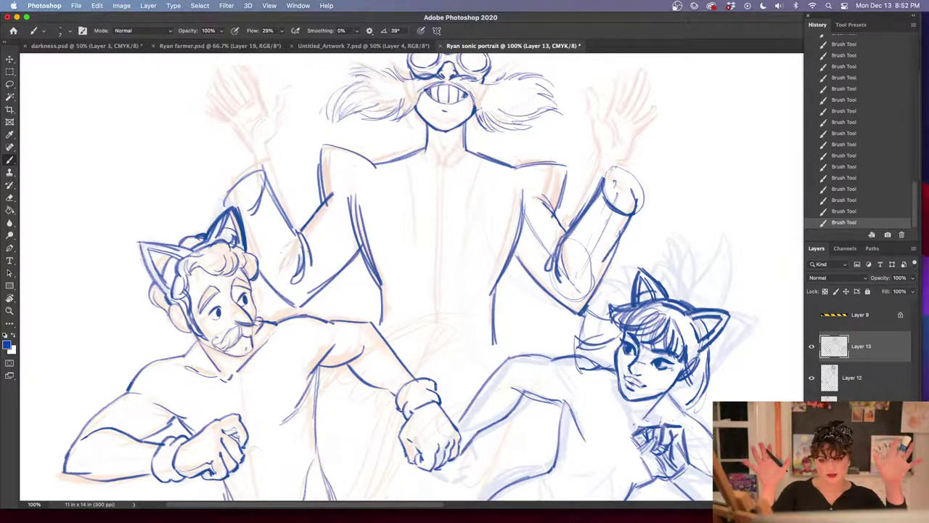
Sketch a flared glove cuff around the wrist above the viewer's-right sleeve
{"action": "mouse_move", "coordinate": [550, 181]}
{"action": "left_mouse_down"}
{"action": "mouse_move", "coordinate": [521, 226]}
{"action": "mouse_move", "coordinate": [551, 323]}
{"action": "left_mouse_up"}
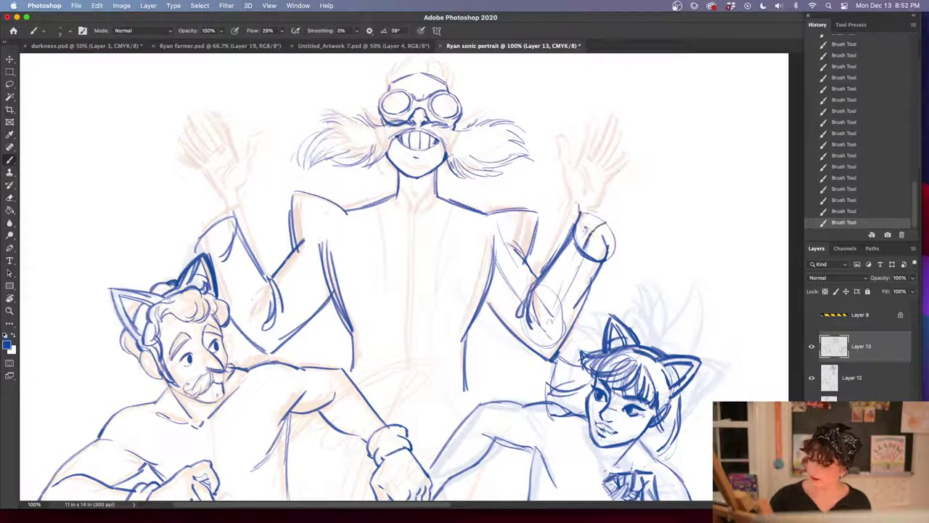
{"action": "mouse_move", "coordinate": [571, 192]}
{"action": "left_mouse_down"}
{"action": "mouse_move", "coordinate": [581, 213]}
{"action": "mouse_move", "coordinate": [616, 177]}
{"action": "mouse_move", "coordinate": [582, 208]}
{"action": "left_mouse_up"}
{"action": "left_click_drag", "start_coordinate": [584, 169], "coordinate": [618, 175]}
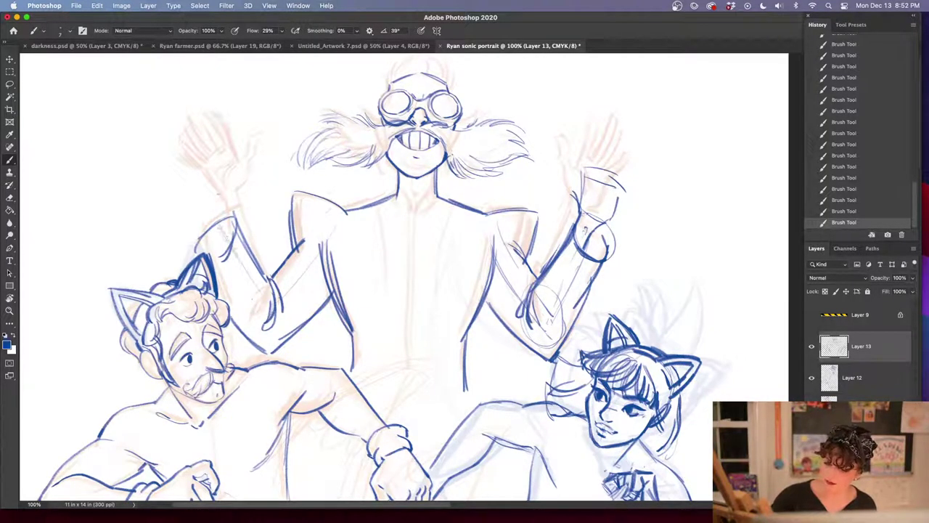
Sketch a round wrist form and glove cuff edges above the viewer's-left sleeve, and shade inside the sleeve opening
{"action": "mouse_move", "coordinate": [234, 196]}
{"action": "left_mouse_down"}
{"action": "mouse_move", "coordinate": [220, 231]}
{"action": "mouse_move", "coordinate": [219, 218]}
{"action": "mouse_move", "coordinate": [236, 220]}
{"action": "mouse_move", "coordinate": [212, 252]}
{"action": "mouse_move", "coordinate": [210, 231]}
{"action": "left_mouse_up"}
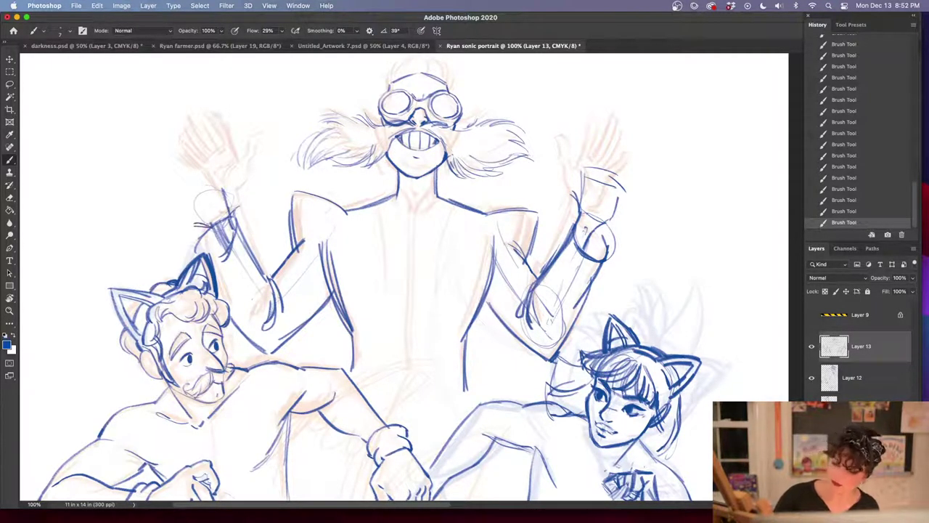
{"action": "left_click_drag", "start_coordinate": [238, 196], "coordinate": [232, 221]}
{"action": "left_click_drag", "start_coordinate": [243, 190], "coordinate": [237, 205]}
{"action": "left_click_drag", "start_coordinate": [243, 187], "coordinate": [238, 199]}
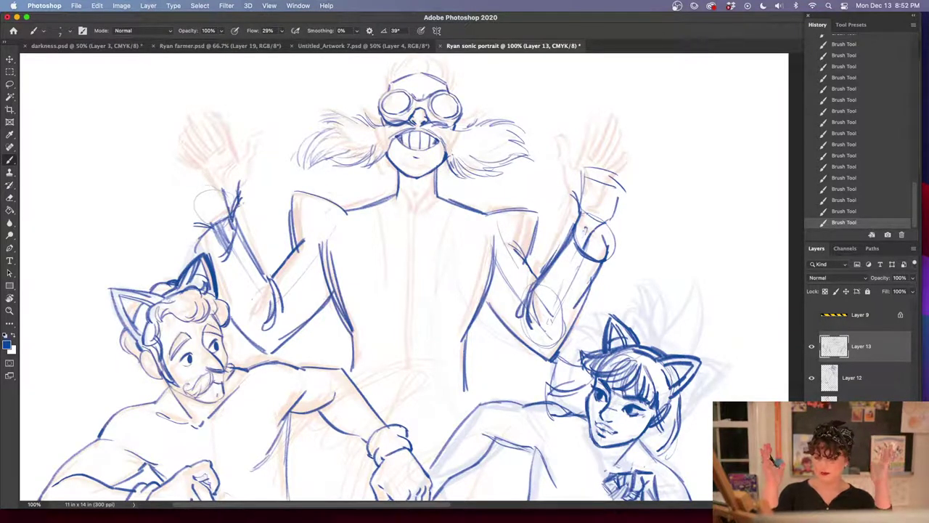
Erase the rough wrist strokes above the viewer's-left sleeve and redraw the glove cuff as an open, flared shape
{"action": "key", "text": "e"}
{"action": "left_click_drag", "start_coordinate": [241, 172], "coordinate": [220, 231]}
{"action": "key", "text": "b"}
{"action": "left_click_drag", "start_coordinate": [188, 195], "coordinate": [214, 223]}
{"action": "mouse_move", "coordinate": [243, 194]}
{"action": "left_mouse_down"}
{"action": "mouse_move", "coordinate": [229, 223]}
{"action": "mouse_move", "coordinate": [198, 179]}
{"action": "left_mouse_up"}
{"action": "left_click_drag", "start_coordinate": [227, 225], "coordinate": [208, 193]}
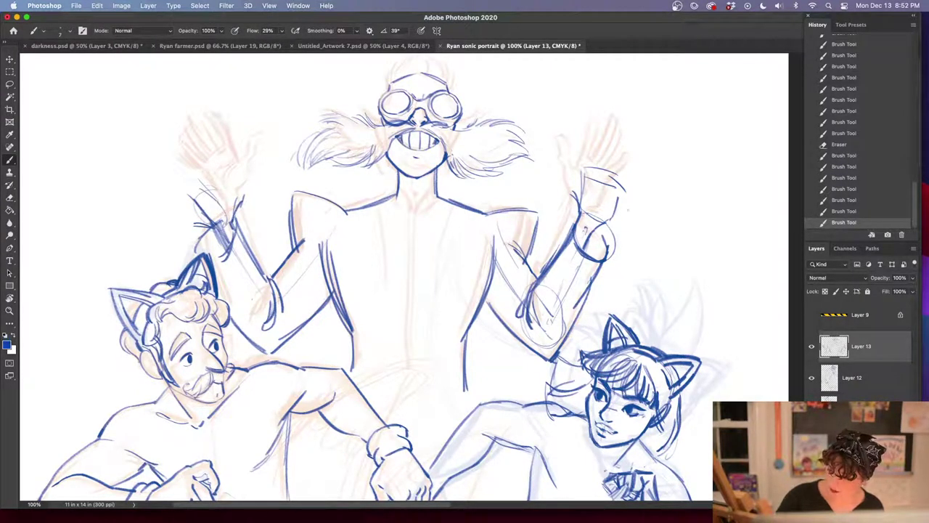
Erase the glove cuff sketched above the viewer's-right sleeve
{"action": "key", "text": "e"}
{"action": "mouse_move", "coordinate": [581, 181]}
{"action": "left_mouse_down"}
{"action": "mouse_move", "coordinate": [602, 174]}
{"action": "mouse_move", "coordinate": [630, 204]}
{"action": "left_mouse_up"}
{"action": "key", "text": "b"}
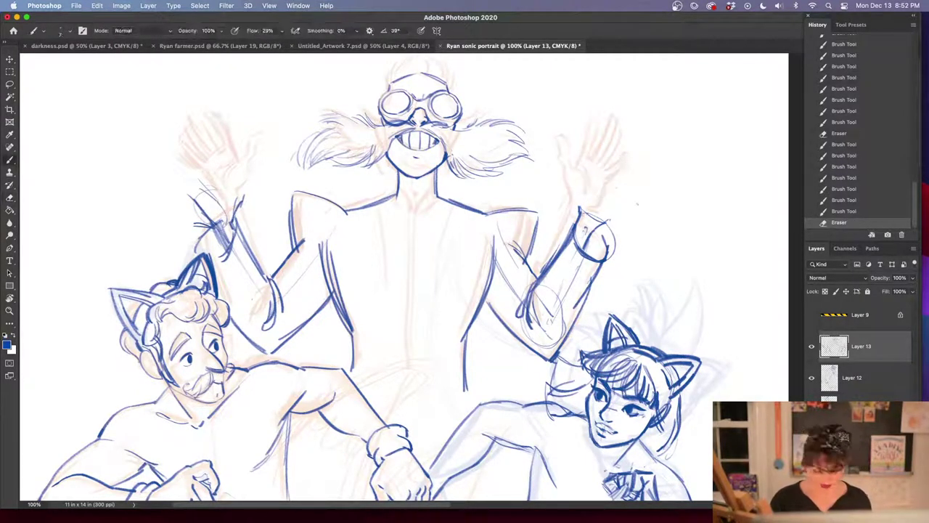
Sketch the palm of the raised hand above the viewer's-right sleeve as a boxy block widening from the wrist
{"action": "left_click_drag", "start_coordinate": [588, 245], "coordinate": [613, 220]}
{"action": "mouse_move", "coordinate": [585, 247]}
{"action": "left_mouse_down"}
{"action": "mouse_move", "coordinate": [622, 201]}
{"action": "mouse_move", "coordinate": [610, 215]}
{"action": "mouse_move", "coordinate": [578, 200]}
{"action": "mouse_move", "coordinate": [570, 182]}
{"action": "mouse_move", "coordinate": [614, 190]}
{"action": "mouse_move", "coordinate": [619, 207]}
{"action": "mouse_move", "coordinate": [633, 195]}
{"action": "left_mouse_up"}
{"action": "mouse_move", "coordinate": [604, 222]}
{"action": "left_mouse_down"}
{"action": "mouse_move", "coordinate": [636, 192]}
{"action": "mouse_move", "coordinate": [617, 209]}
{"action": "mouse_move", "coordinate": [597, 176]}
{"action": "mouse_move", "coordinate": [606, 173]}
{"action": "left_mouse_up"}
{"action": "mouse_move", "coordinate": [573, 208]}
{"action": "left_mouse_down"}
{"action": "mouse_move", "coordinate": [591, 177]}
{"action": "mouse_move", "coordinate": [584, 184]}
{"action": "left_mouse_up"}
{"action": "left_click_drag", "start_coordinate": [584, 191], "coordinate": [617, 175]}
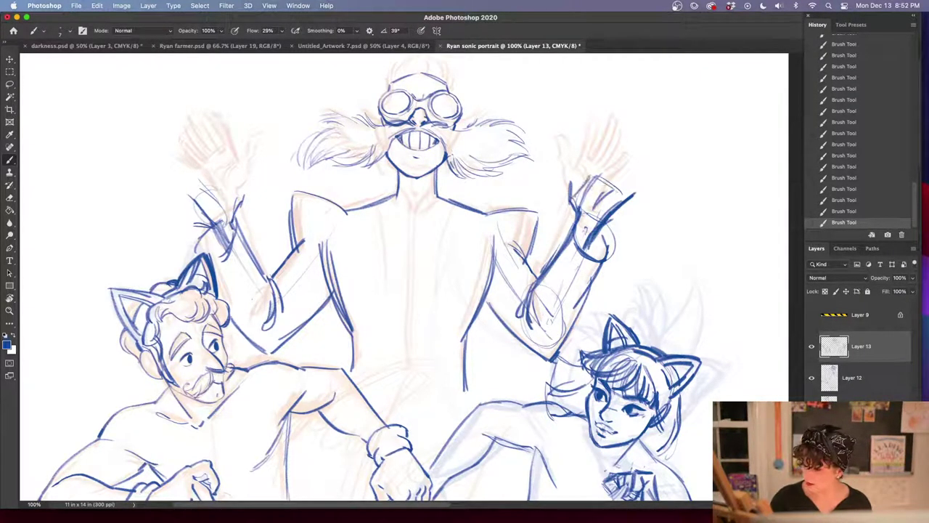
Sketch the boxy palm of the raised hand above the viewer's-left sleeve and reinforce its wrist and forearm edges
{"action": "left_click_drag", "start_coordinate": [218, 225], "coordinate": [243, 209]}
{"action": "left_click_drag", "start_coordinate": [233, 215], "coordinate": [246, 178]}
{"action": "left_click_drag", "start_coordinate": [195, 196], "coordinate": [231, 179]}
{"action": "left_click_drag", "start_coordinate": [193, 202], "coordinate": [230, 184]}
{"action": "left_click_drag", "start_coordinate": [233, 217], "coordinate": [254, 259]}
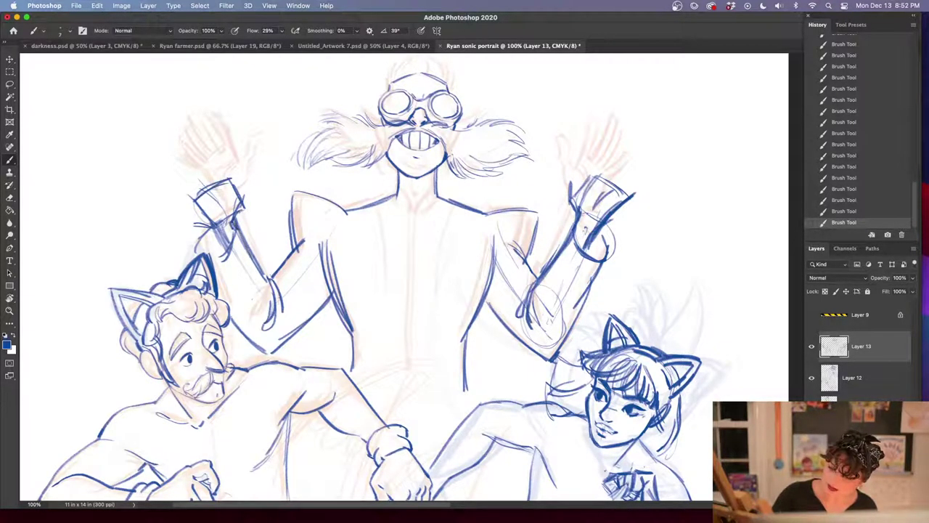
{"action": "left_click_drag", "start_coordinate": [197, 201], "coordinate": [225, 260]}
{"action": "left_click_drag", "start_coordinate": [196, 185], "coordinate": [210, 204]}
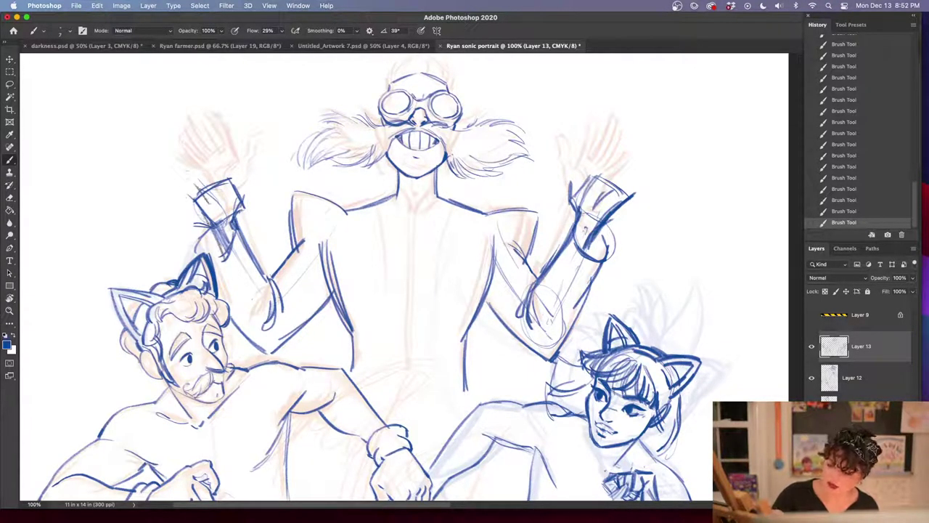
Sketch the viewer's-left hand's slanted little-finger edge, start the other hand's thumb, and erase the stray thumb strokes beside the viewer's-left palm
{"action": "left_click_drag", "start_coordinate": [167, 170], "coordinate": [197, 200]}
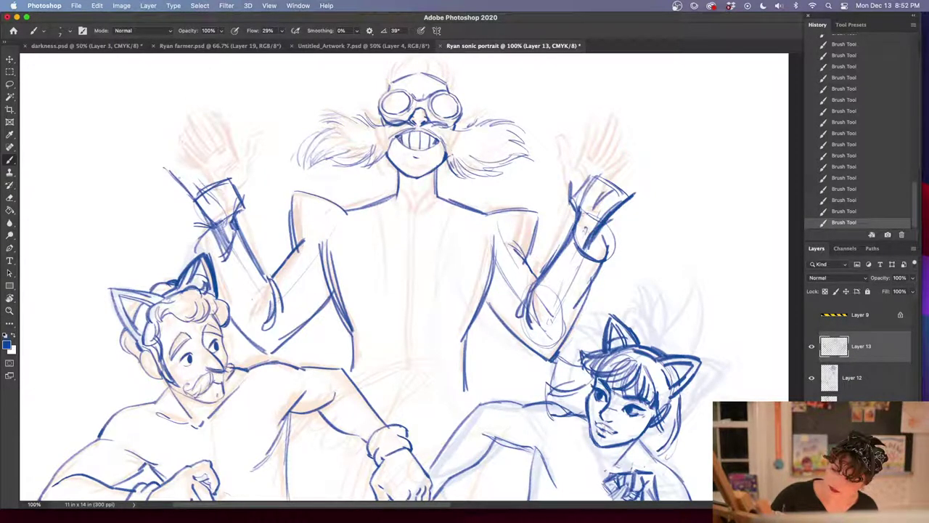
{"action": "left_click_drag", "start_coordinate": [165, 167], "coordinate": [231, 214]}
{"action": "left_click_drag", "start_coordinate": [227, 179], "coordinate": [235, 166]}
{"action": "mouse_move", "coordinate": [234, 218]}
{"action": "left_mouse_down"}
{"action": "mouse_move", "coordinate": [250, 180]}
{"action": "mouse_move", "coordinate": [251, 164]}
{"action": "mouse_move", "coordinate": [247, 181]}
{"action": "mouse_move", "coordinate": [237, 173]}
{"action": "mouse_move", "coordinate": [246, 151]}
{"action": "left_mouse_up"}
{"action": "left_click_drag", "start_coordinate": [578, 214], "coordinate": [558, 179]}
{"action": "key", "text": "e"}
{"action": "left_click_drag", "start_coordinate": [247, 196], "coordinate": [238, 157]}
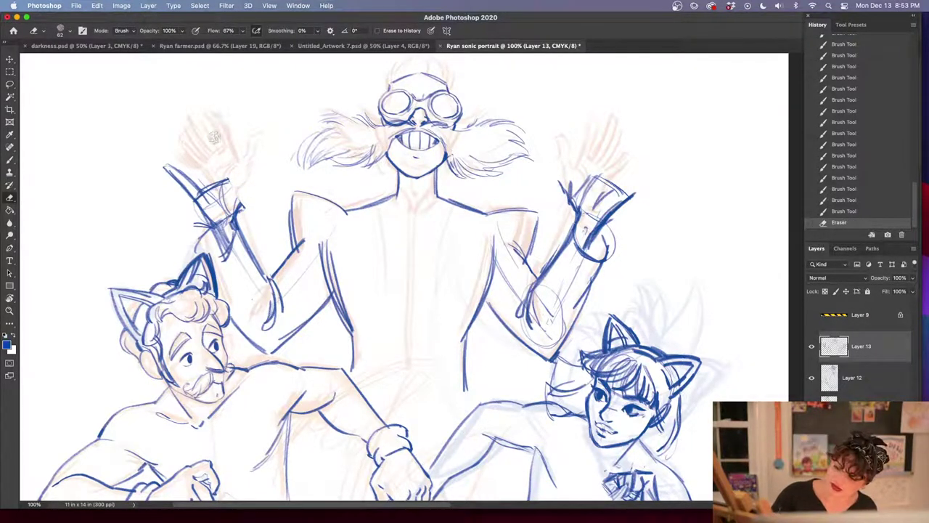
Sketch a short, outward-curving thumb on the viewer's-left hand
{"action": "key", "text": "b"}
{"action": "mouse_move", "coordinate": [238, 213]}
{"action": "left_mouse_down"}
{"action": "mouse_move", "coordinate": [253, 185]}
{"action": "mouse_move", "coordinate": [249, 202]}
{"action": "left_mouse_up"}
{"action": "mouse_move", "coordinate": [263, 168]}
{"action": "left_mouse_down"}
{"action": "mouse_move", "coordinate": [249, 206]}
{"action": "mouse_move", "coordinate": [238, 189]}
{"action": "left_mouse_up"}
{"action": "left_click_drag", "start_coordinate": [231, 183], "coordinate": [241, 192]}
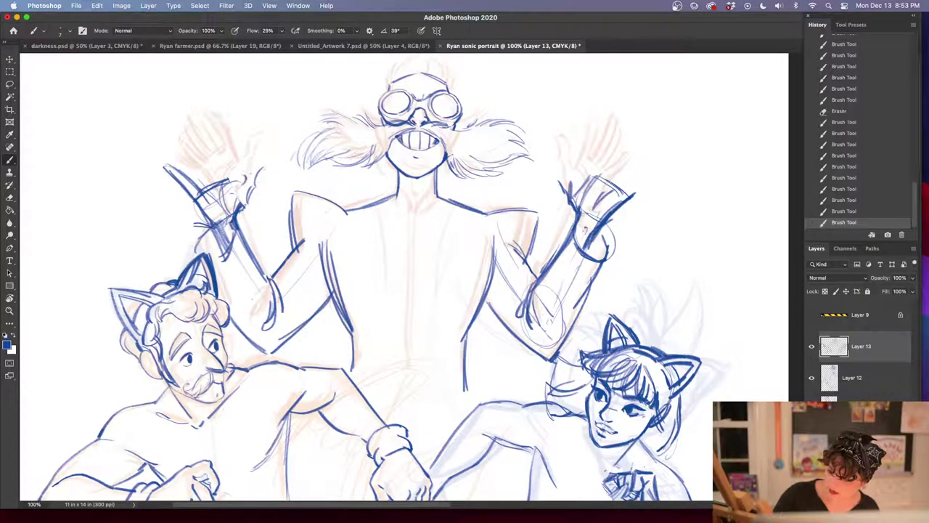
{"action": "left_click_drag", "start_coordinate": [246, 182], "coordinate": [254, 168]}
Sketch the first spread finger lines rising from the viewer's-left palm
{"action": "left_click_drag", "start_coordinate": [235, 183], "coordinate": [215, 145]}
{"action": "left_click_drag", "start_coordinate": [225, 162], "coordinate": [206, 139]}
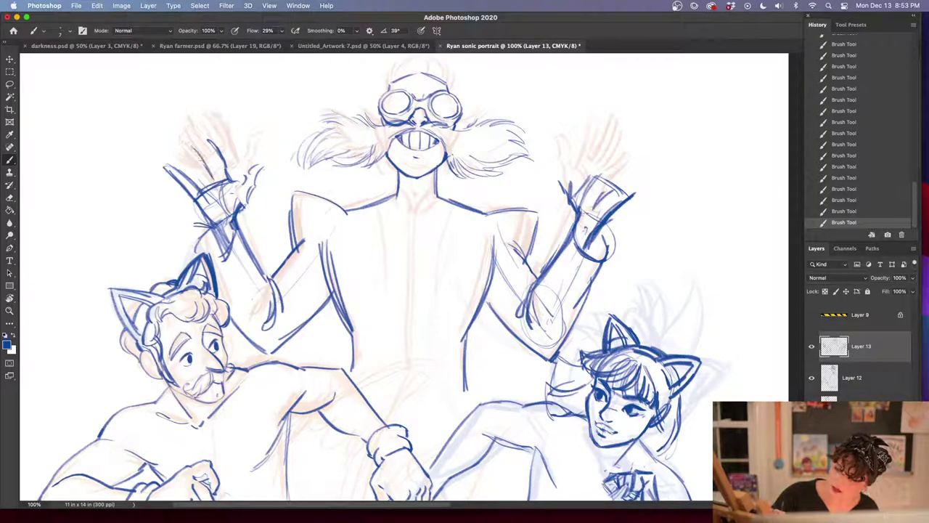
{"action": "left_click_drag", "start_coordinate": [177, 151], "coordinate": [198, 181]}
{"action": "left_click_drag", "start_coordinate": [193, 146], "coordinate": [205, 189]}
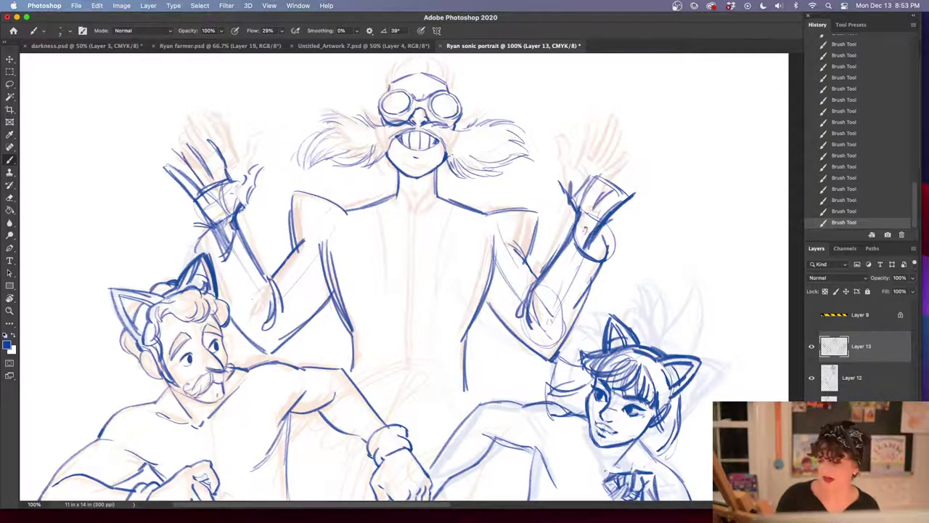
Sketch an upright thumb and the curved thumb base on the viewer's-right hand, cleaning up the overlapping wrist lines
{"action": "left_click_drag", "start_coordinate": [562, 166], "coordinate": [571, 196]}
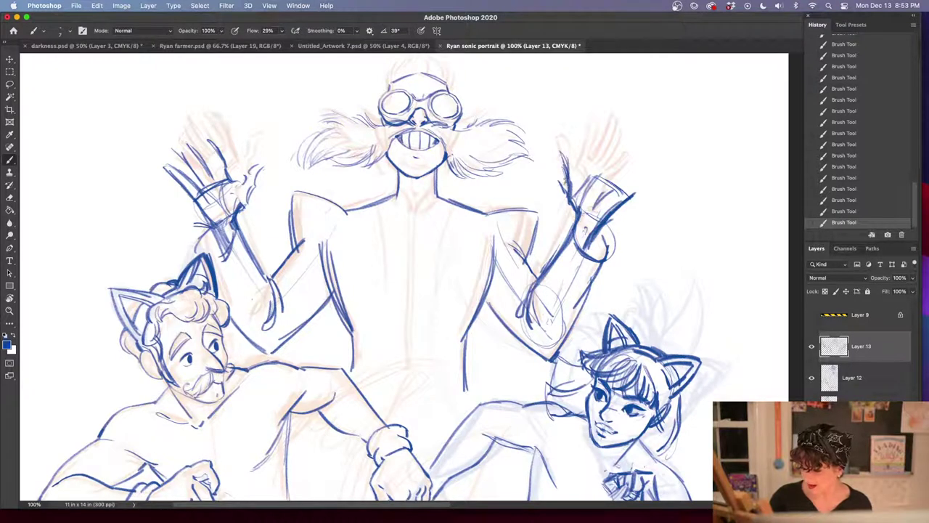
{"action": "left_click_drag", "start_coordinate": [562, 154], "coordinate": [573, 182]}
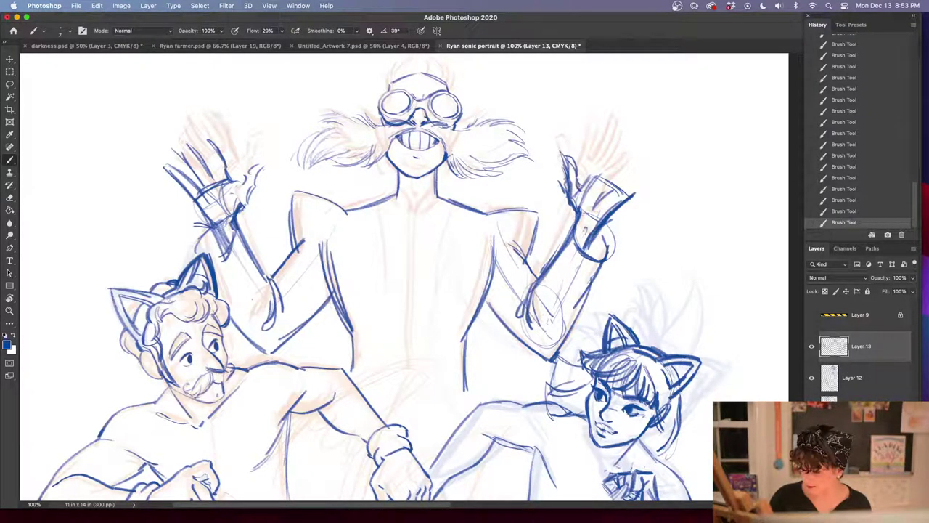
{"action": "left_click_drag", "start_coordinate": [574, 172], "coordinate": [592, 212]}
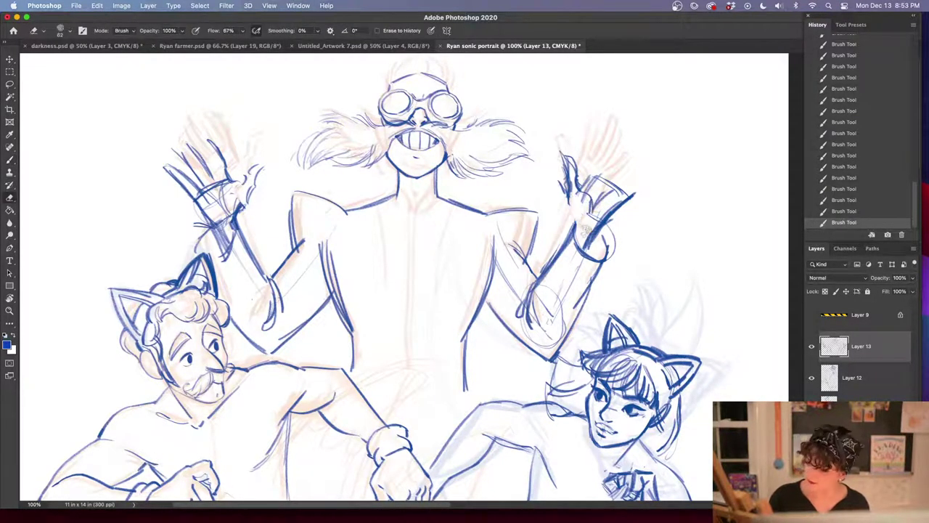
{"action": "left_click_drag", "start_coordinate": [581, 196], "coordinate": [590, 233]}
{"action": "left_click_drag", "start_coordinate": [578, 225], "coordinate": [566, 202]}
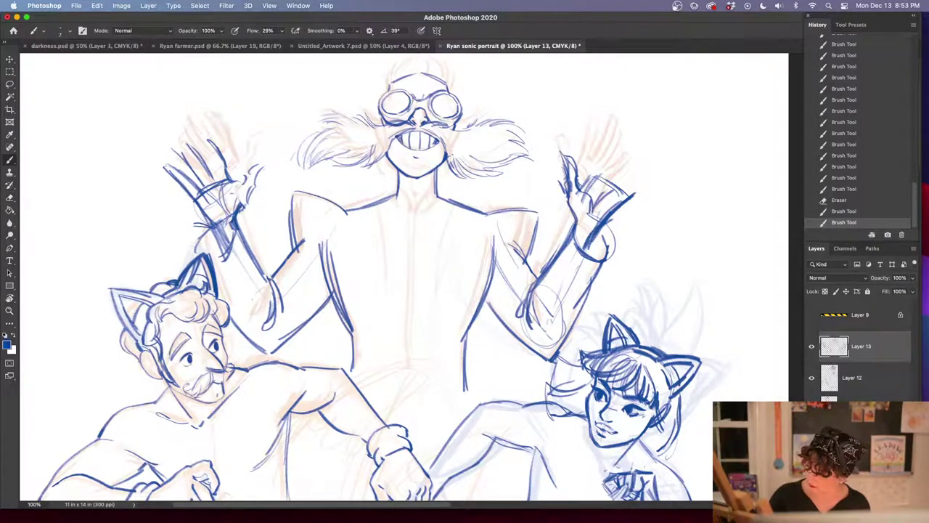
{"action": "left_click_drag", "start_coordinate": [566, 199], "coordinate": [561, 154]}
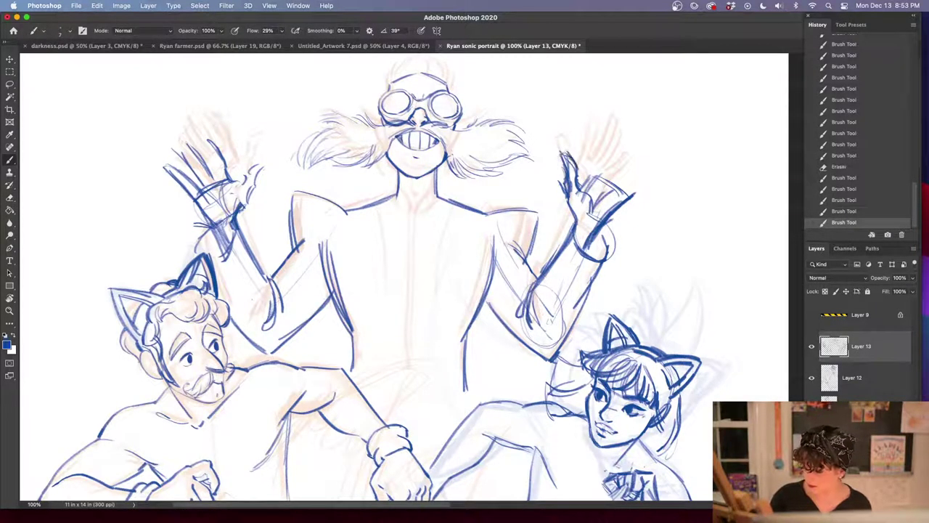
{"action": "left_click_drag", "start_coordinate": [572, 161], "coordinate": [579, 185]}
Sketch the slanted index finger lines extending from the viewer's-right palm
{"action": "left_click_drag", "start_coordinate": [582, 191], "coordinate": [592, 177]}
{"action": "left_click_drag", "start_coordinate": [582, 188], "coordinate": [615, 157]}
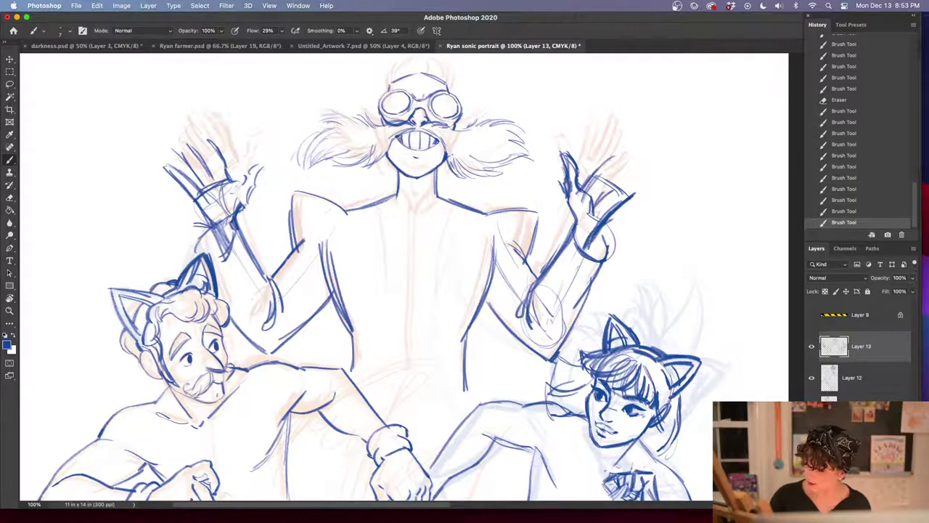
{"action": "left_click_drag", "start_coordinate": [595, 175], "coordinate": [612, 156]}
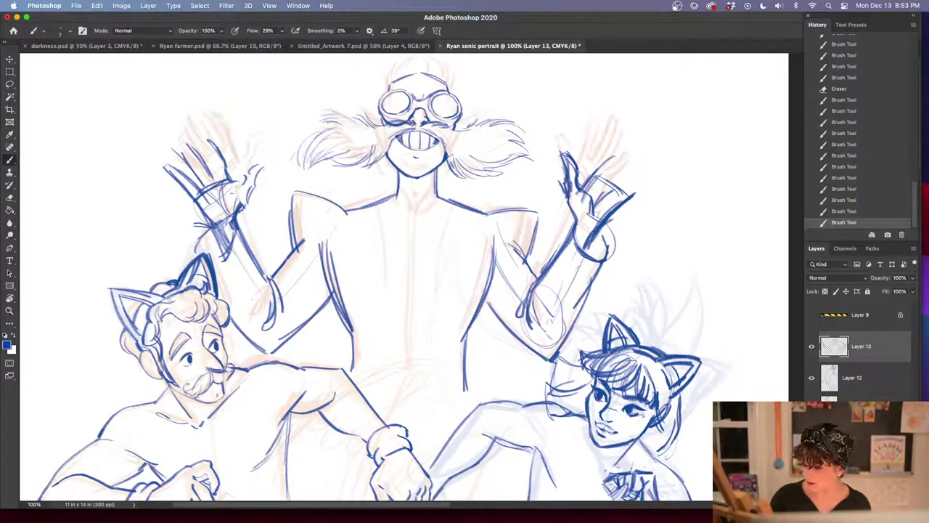
{"action": "left_click_drag", "start_coordinate": [596, 170], "coordinate": [612, 155]}
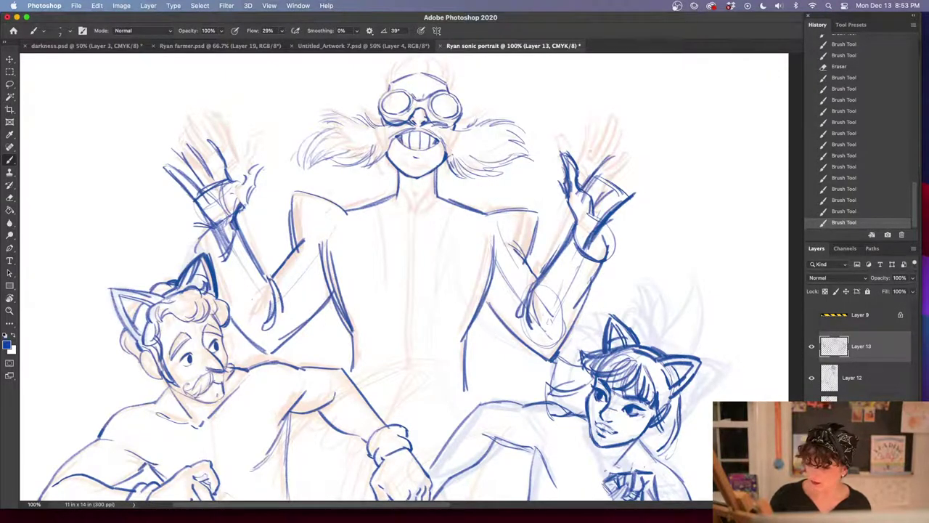
Erase the upright thumb on the viewer's-right hand
{"action": "key", "text": "e"}
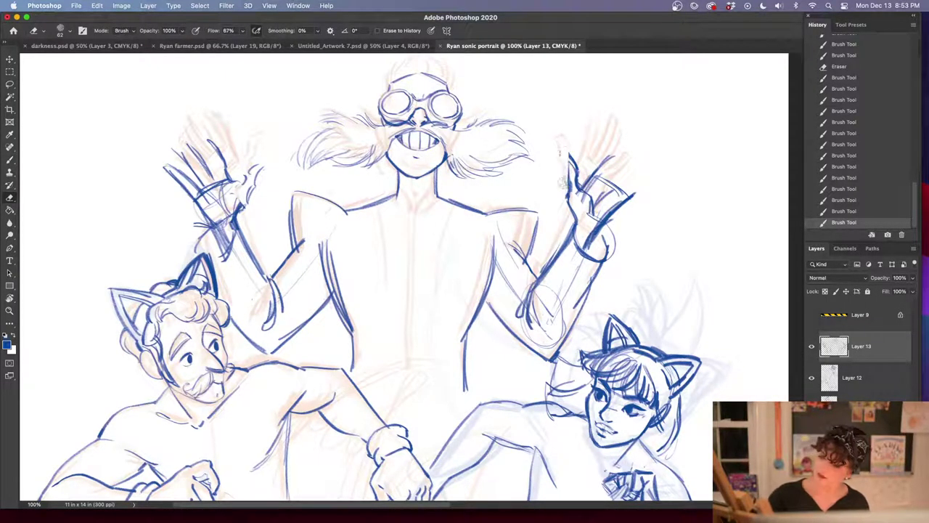
{"action": "left_click_drag", "start_coordinate": [560, 151], "coordinate": [578, 190]}
{"action": "key", "text": "b"}
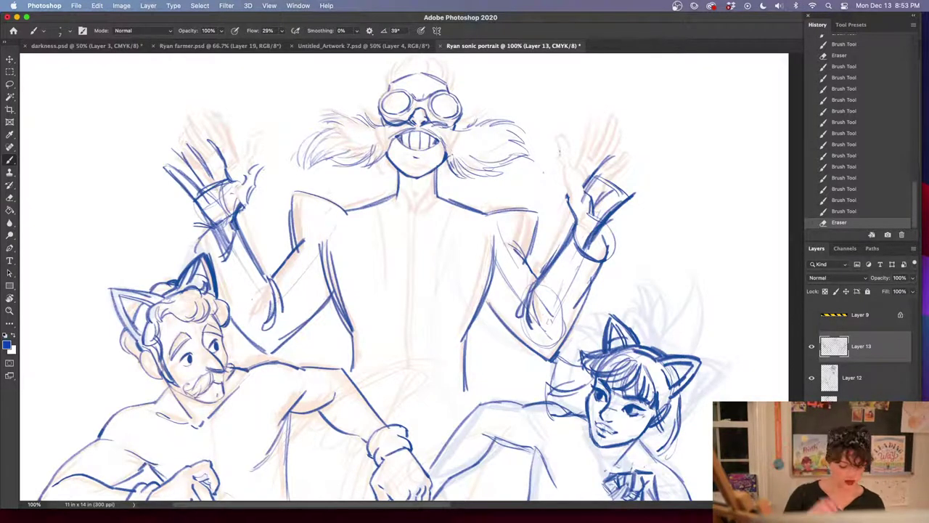
{"action": "key", "text": "e"}
{"action": "left_click", "coordinate": [568, 187]}
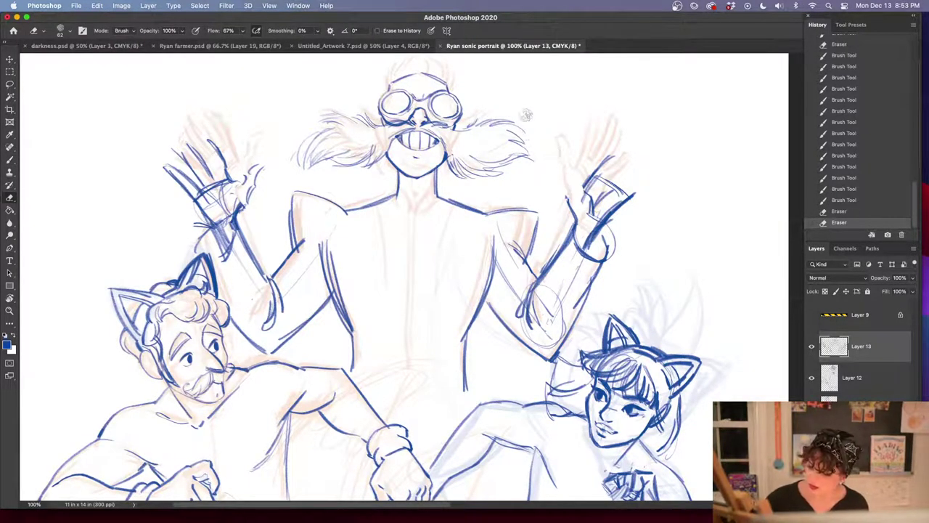
Redraw the viewer's-right hand's thumb bending outward toward the mustache, joined to the palm and wrist
{"action": "key", "text": "b"}
{"action": "left_click_drag", "start_coordinate": [574, 219], "coordinate": [547, 172]}
{"action": "left_click_drag", "start_coordinate": [546, 169], "coordinate": [563, 188]}
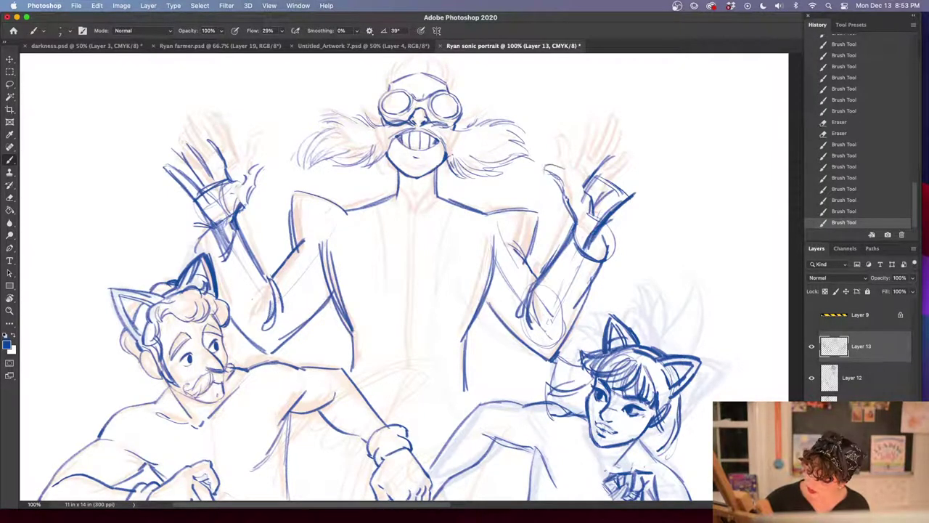
{"action": "left_click_drag", "start_coordinate": [546, 169], "coordinate": [572, 179]}
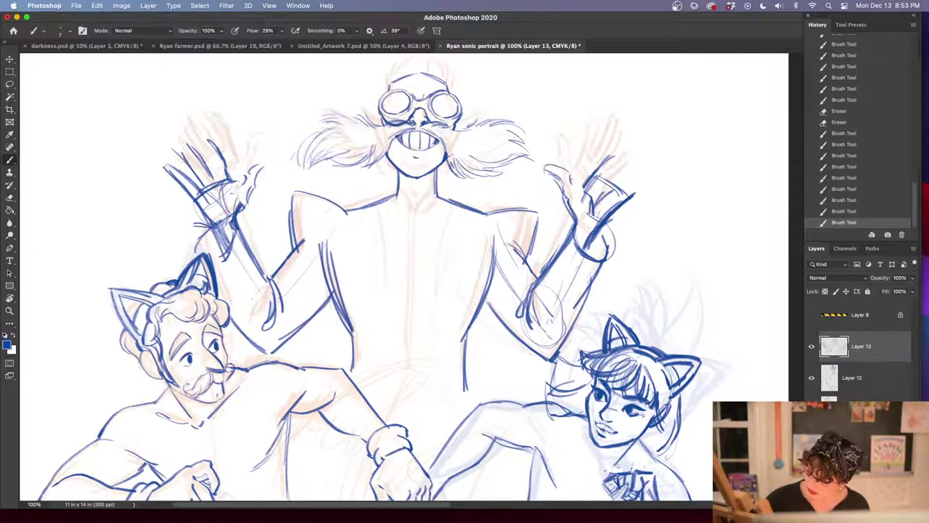
{"action": "left_click_drag", "start_coordinate": [571, 190], "coordinate": [579, 214]}
Refine the inner curve of the viewer's-left thumb and darken the outlines of both thumbs
{"action": "left_click_drag", "start_coordinate": [252, 186], "coordinate": [246, 170]}
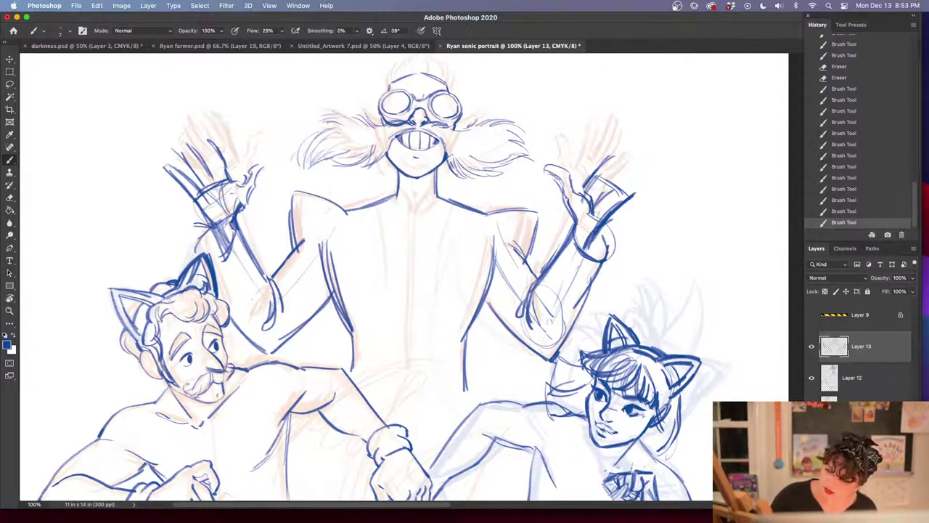
{"action": "mouse_move", "coordinate": [249, 178]}
{"action": "left_mouse_down"}
{"action": "mouse_move", "coordinate": [268, 164]}
{"action": "mouse_move", "coordinate": [245, 204]}
{"action": "left_mouse_up"}
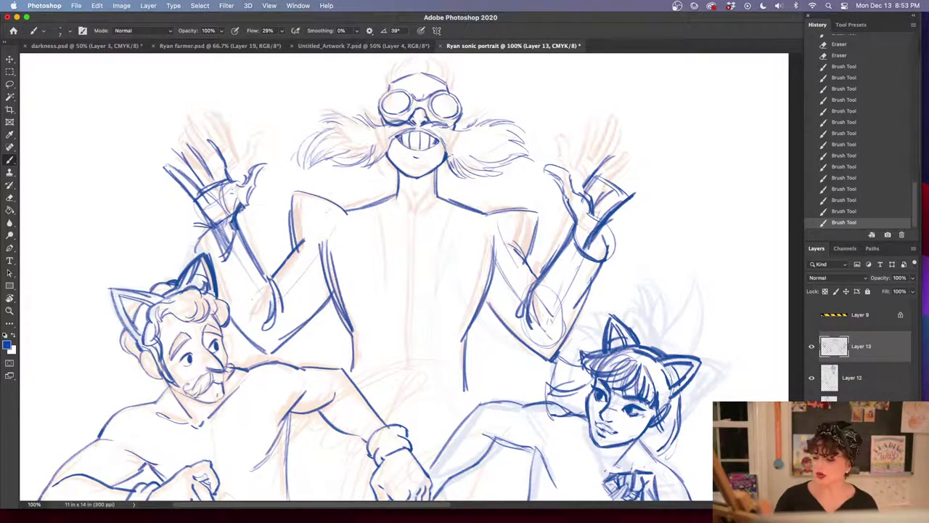
{"action": "left_click_drag", "start_coordinate": [547, 168], "coordinate": [566, 203]}
{"action": "left_click_drag", "start_coordinate": [550, 167], "coordinate": [573, 217]}
{"action": "mouse_move", "coordinate": [237, 216]}
{"action": "left_mouse_down"}
{"action": "mouse_move", "coordinate": [254, 204]}
{"action": "mouse_move", "coordinate": [266, 167]}
{"action": "mouse_move", "coordinate": [253, 184]}
{"action": "left_mouse_up"}
{"action": "mouse_move", "coordinate": [552, 167]}
{"action": "left_mouse_down"}
{"action": "mouse_move", "coordinate": [569, 162]}
{"action": "mouse_move", "coordinate": [579, 195]}
{"action": "mouse_move", "coordinate": [571, 193]}
{"action": "left_mouse_up"}
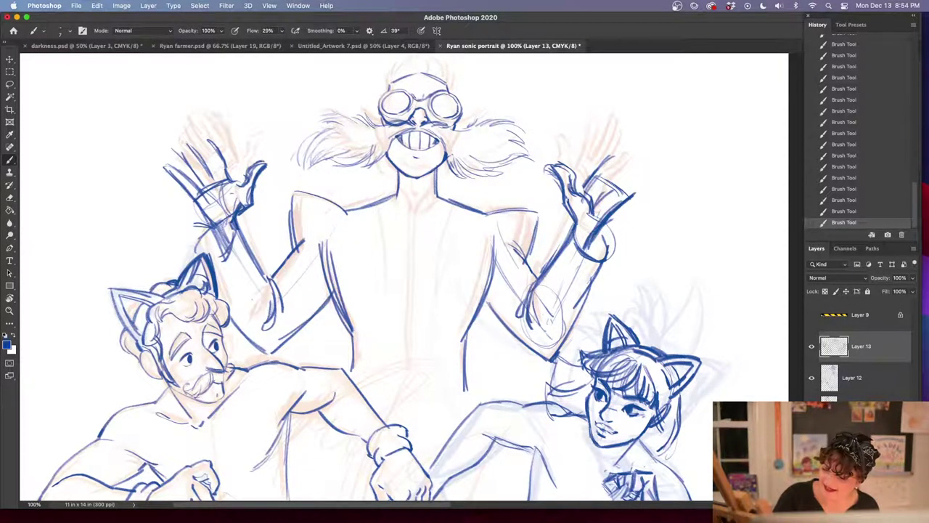
Fill in the viewer's-left hand's finger edges and round off the fingertips
{"action": "mouse_move", "coordinate": [173, 147]}
{"action": "left_mouse_down"}
{"action": "mouse_move", "coordinate": [212, 186]}
{"action": "mouse_move", "coordinate": [219, 181]}
{"action": "left_mouse_up"}
{"action": "left_click_drag", "start_coordinate": [206, 150], "coordinate": [223, 180]}
{"action": "left_click_drag", "start_coordinate": [202, 139], "coordinate": [207, 146]}
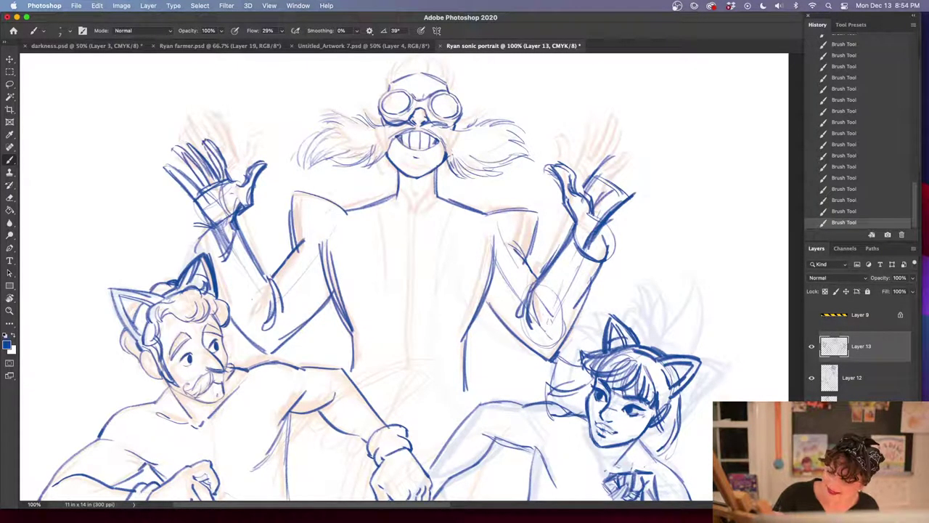
Sketch the remaining slanted fingers of the viewer's-right hand, rounding the fingertips and defining the palm's outer edge
{"action": "mouse_move", "coordinate": [586, 184]}
{"action": "left_mouse_down"}
{"action": "mouse_move", "coordinate": [616, 151]}
{"action": "mouse_move", "coordinate": [627, 149]}
{"action": "mouse_move", "coordinate": [612, 170]}
{"action": "mouse_move", "coordinate": [643, 154]}
{"action": "left_mouse_up"}
{"action": "mouse_move", "coordinate": [617, 188]}
{"action": "left_mouse_down"}
{"action": "mouse_move", "coordinate": [650, 158]}
{"action": "mouse_move", "coordinate": [616, 180]}
{"action": "mouse_move", "coordinate": [638, 160]}
{"action": "left_mouse_up"}
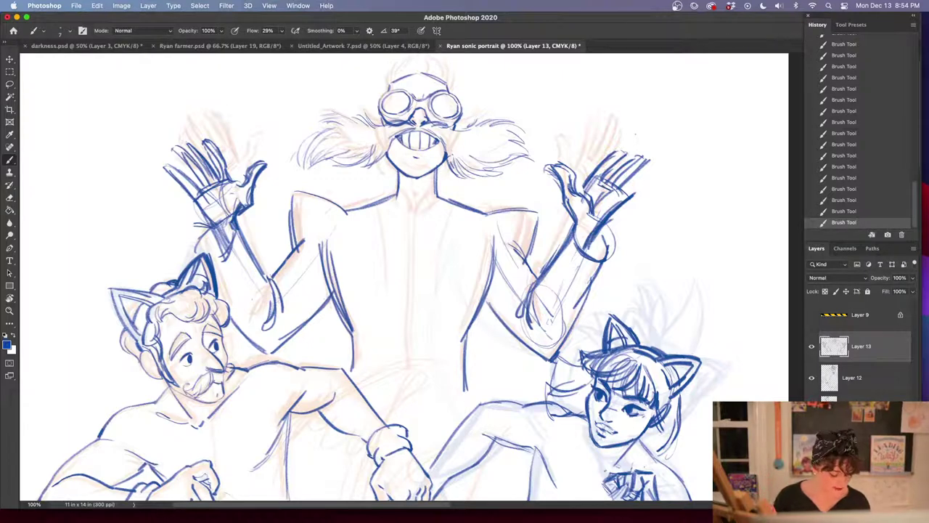
{"action": "mouse_move", "coordinate": [625, 201]}
{"action": "left_mouse_down"}
{"action": "mouse_move", "coordinate": [649, 164]}
{"action": "mouse_move", "coordinate": [624, 199]}
{"action": "left_mouse_up"}
{"action": "left_click_drag", "start_coordinate": [635, 170], "coordinate": [628, 184]}
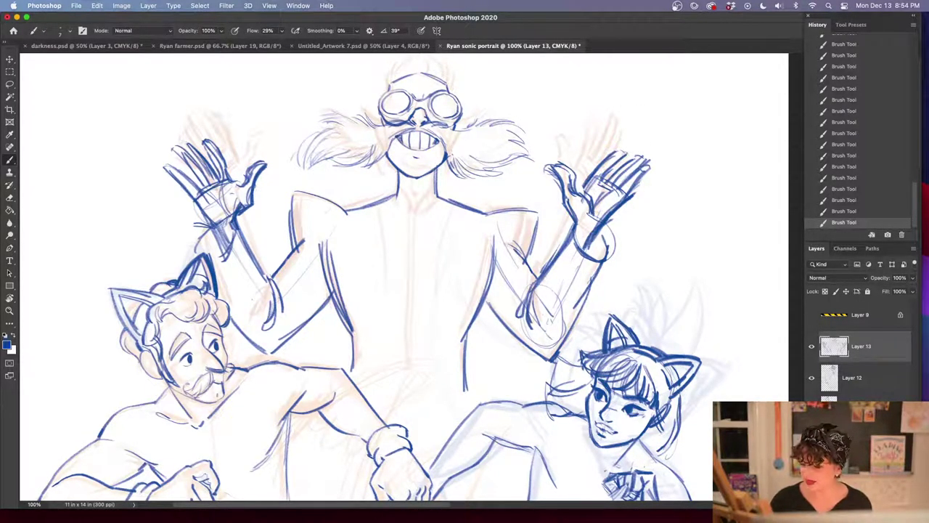
{"action": "mouse_move", "coordinate": [593, 218]}
{"action": "left_mouse_down"}
{"action": "mouse_move", "coordinate": [642, 168]}
{"action": "mouse_move", "coordinate": [636, 184]}
{"action": "left_mouse_up"}
{"action": "mouse_move", "coordinate": [636, 152]}
{"action": "left_mouse_down"}
{"action": "mouse_move", "coordinate": [648, 154]}
{"action": "mouse_move", "coordinate": [646, 165]}
{"action": "mouse_move", "coordinate": [626, 164]}
{"action": "left_mouse_up"}
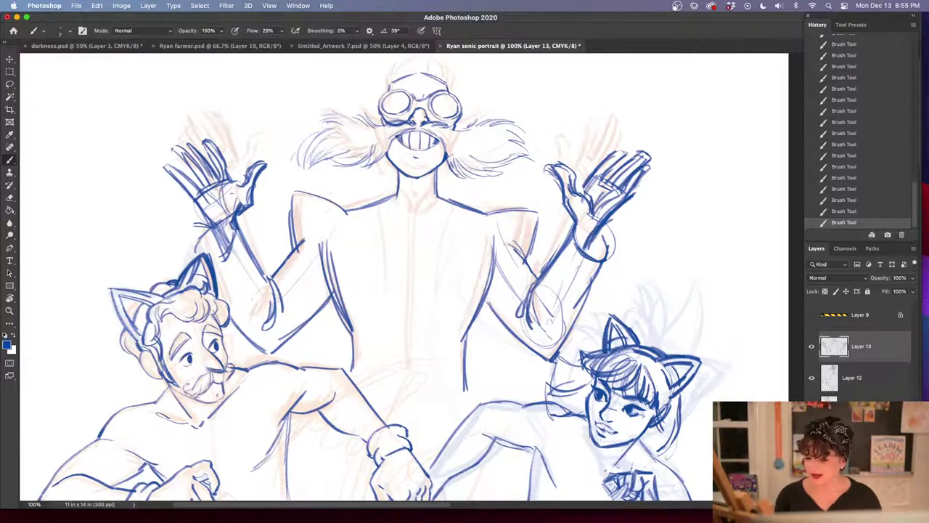
Define the wrists inside both sleeve openings and darken the viewer's-left hand's fingertips and thumb outline
{"action": "left_click_drag", "start_coordinate": [574, 245], "coordinate": [591, 224]}
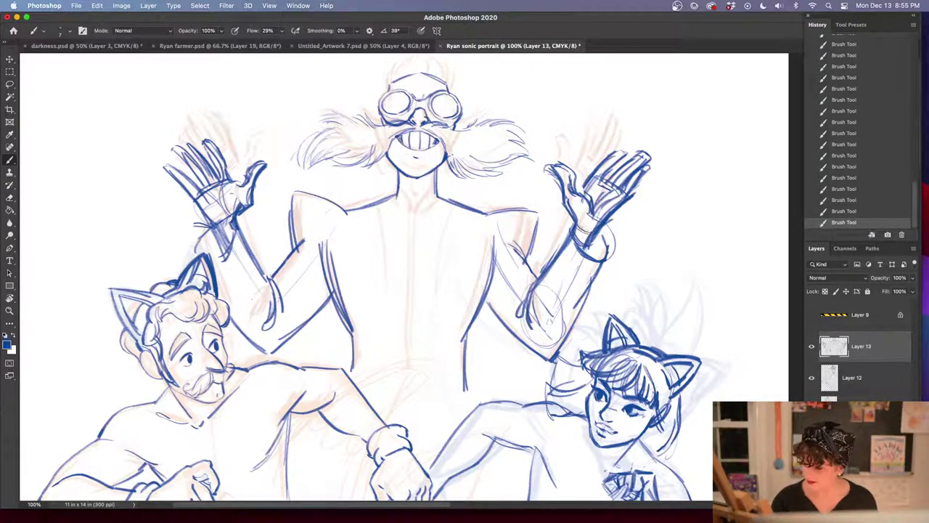
{"action": "mouse_move", "coordinate": [238, 228]}
{"action": "left_mouse_down"}
{"action": "mouse_move", "coordinate": [245, 241]}
{"action": "mouse_move", "coordinate": [228, 251]}
{"action": "left_mouse_up"}
{"action": "mouse_move", "coordinate": [165, 174]}
{"action": "left_mouse_down"}
{"action": "mouse_move", "coordinate": [194, 164]}
{"action": "mouse_move", "coordinate": [179, 155]}
{"action": "mouse_move", "coordinate": [184, 145]}
{"action": "left_mouse_up"}
{"action": "mouse_move", "coordinate": [187, 178]}
{"action": "left_mouse_down"}
{"action": "mouse_move", "coordinate": [196, 164]}
{"action": "mouse_move", "coordinate": [187, 141]}
{"action": "mouse_move", "coordinate": [212, 152]}
{"action": "mouse_move", "coordinate": [204, 165]}
{"action": "mouse_move", "coordinate": [218, 145]}
{"action": "mouse_move", "coordinate": [235, 180]}
{"action": "mouse_move", "coordinate": [251, 164]}
{"action": "left_mouse_up"}
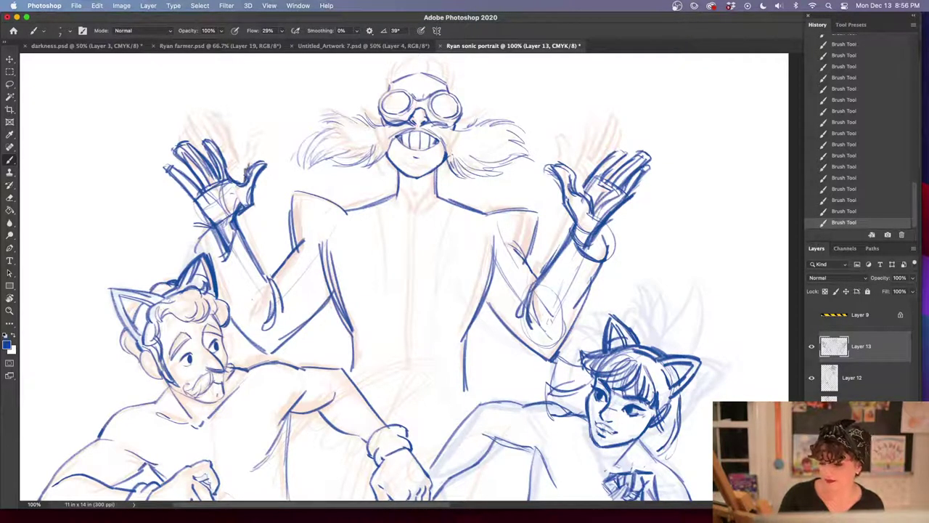
{"action": "mouse_move", "coordinate": [253, 202]}
{"action": "left_mouse_down"}
{"action": "mouse_move", "coordinate": [270, 158]}
{"action": "mouse_move", "coordinate": [247, 186]}
{"action": "left_mouse_up"}
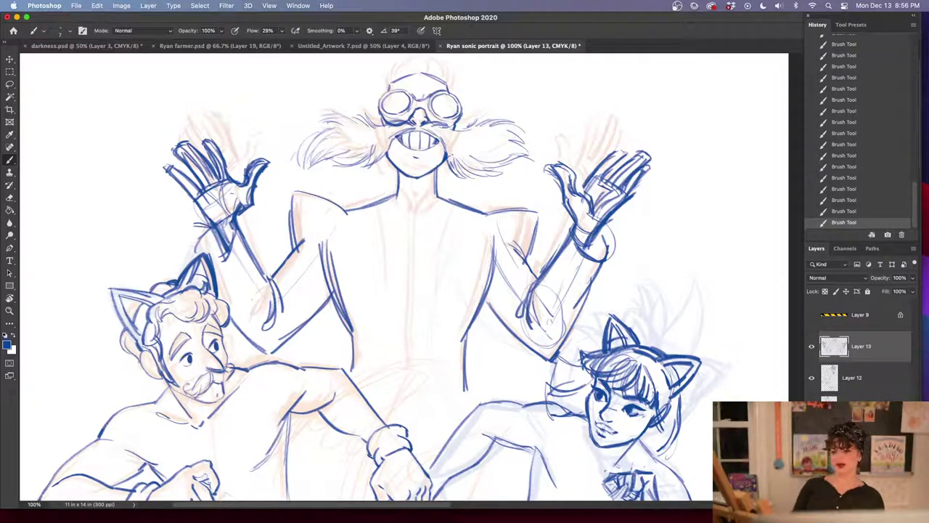
Hide and reshow Layer 13 to compare the blue linework with the rough sketch, and view the drawing at 50%
{"action": "left_click", "coordinate": [812, 346]}
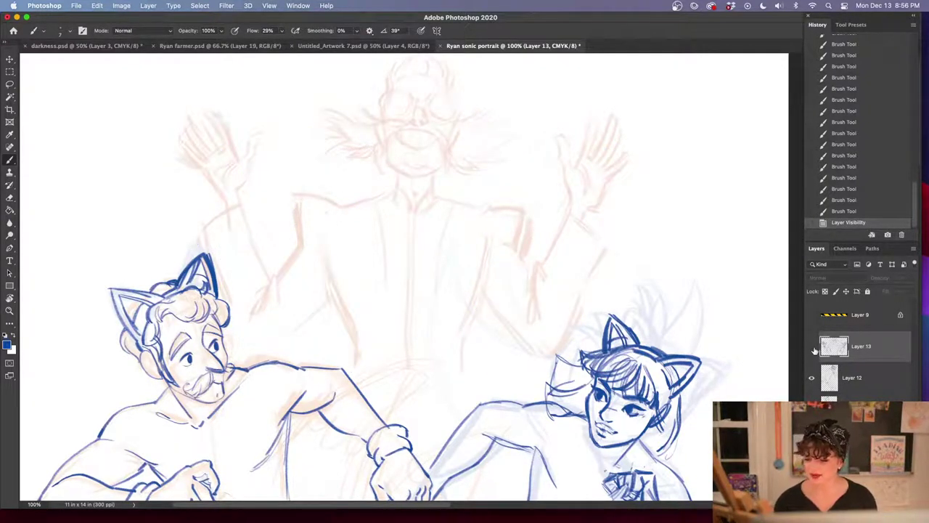
{"action": "left_click", "coordinate": [812, 347]}
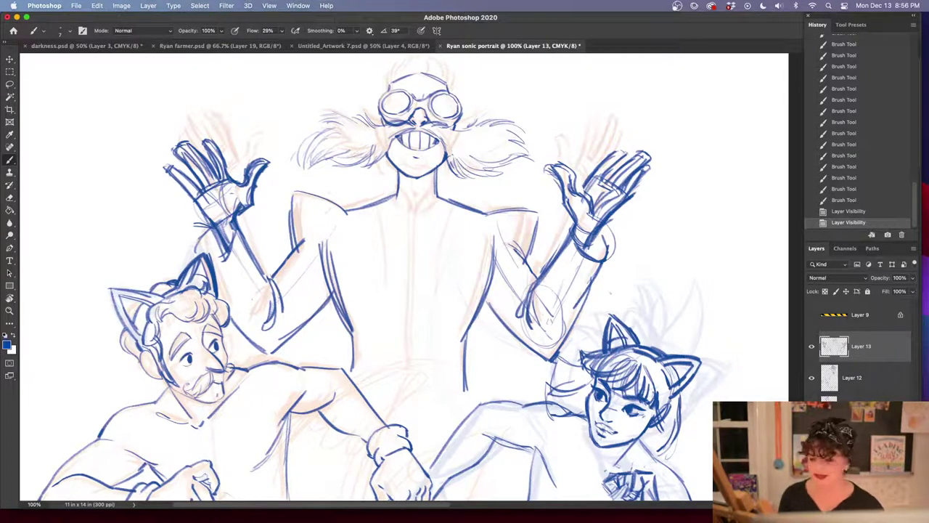
{"action": "left_click", "coordinate": [600, 292]}
{"action": "mouse_move", "coordinate": [601, 293]}
{"action": "left_mouse_down"}
{"action": "mouse_move", "coordinate": [612, 365]}
{"action": "mouse_move", "coordinate": [604, 316]}
{"action": "left_mouse_up"}
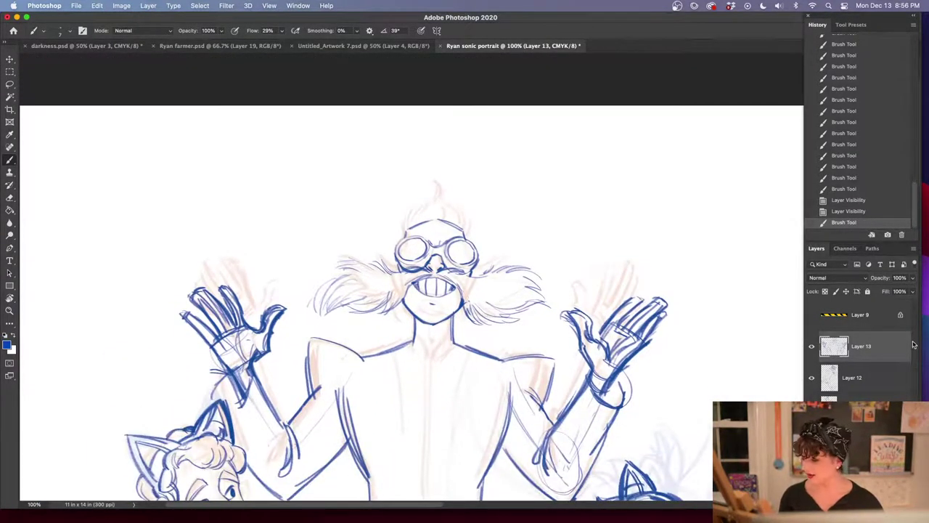
{"action": "key", "text": "super+minus"}
{"action": "key", "text": "super+minus"}
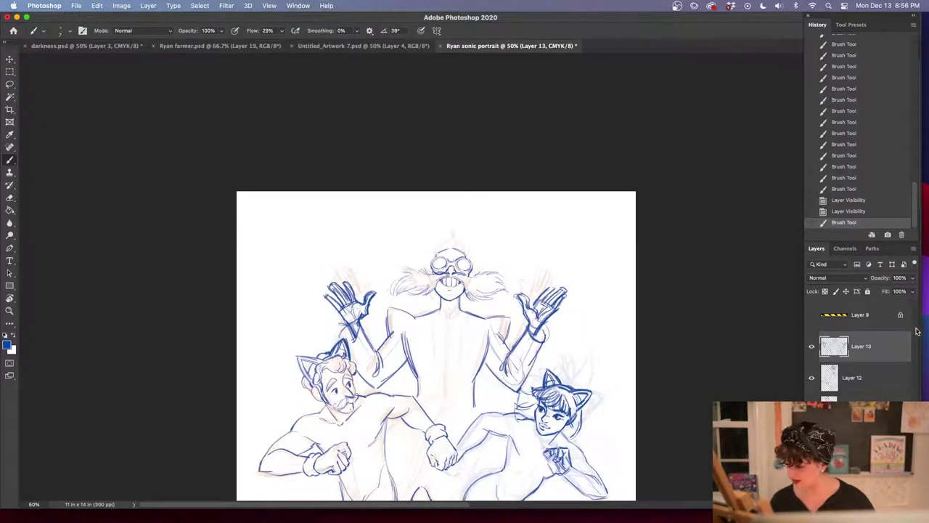
Briefly show and hide the rough sketch layer below Layer 12 to compare it with the blue linework
{"action": "left_click", "coordinate": [811, 441]}
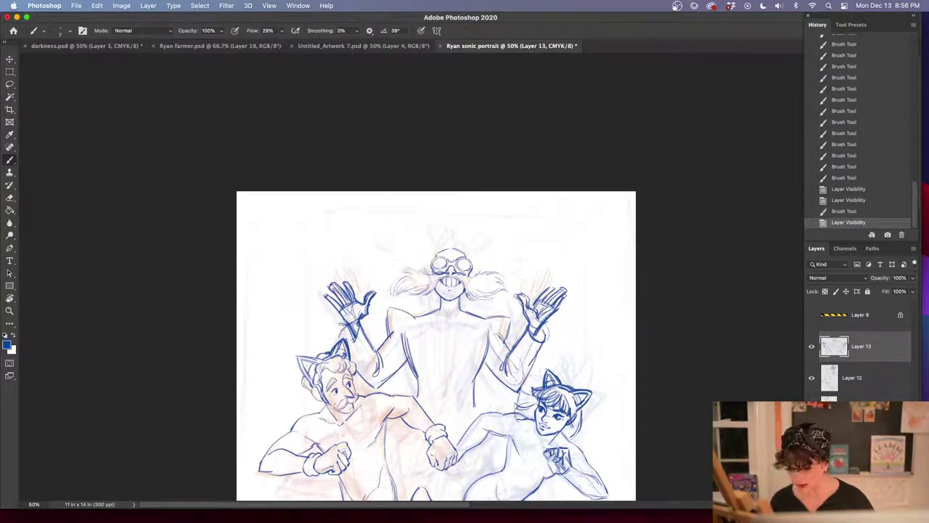
{"action": "left_click", "coordinate": [812, 408]}
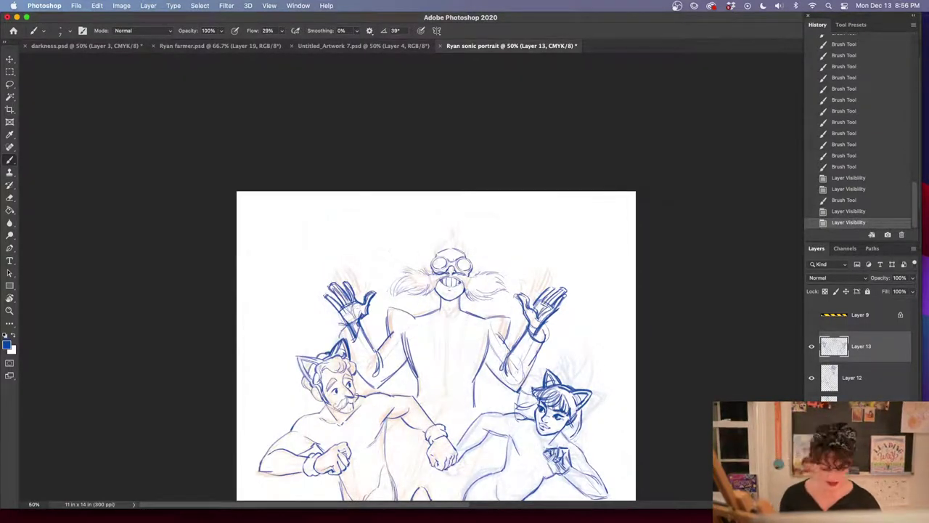
Outline the goggled man's hair with a pointed curl on top and short tufts down both sides of the head
{"action": "key", "text": "super+plus"}
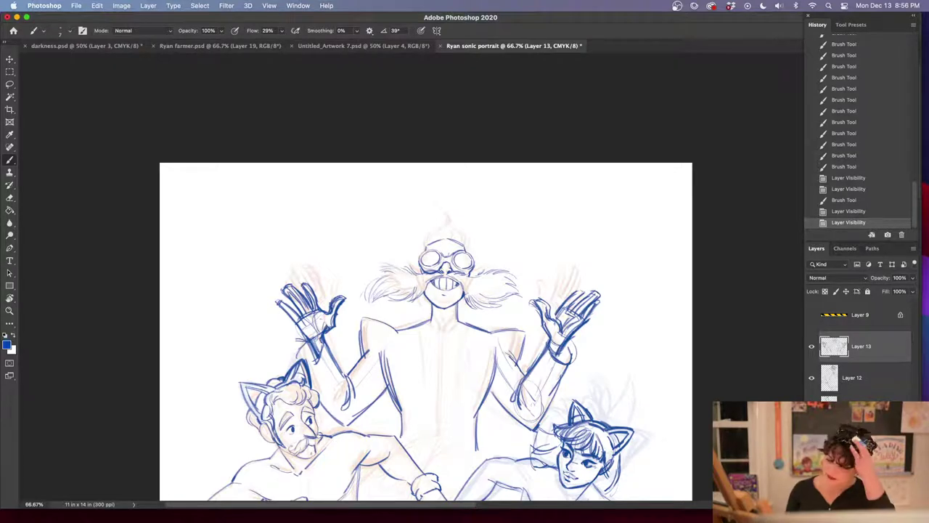
{"action": "key", "text": "super+plus"}
{"action": "key", "text": "super+plus"}
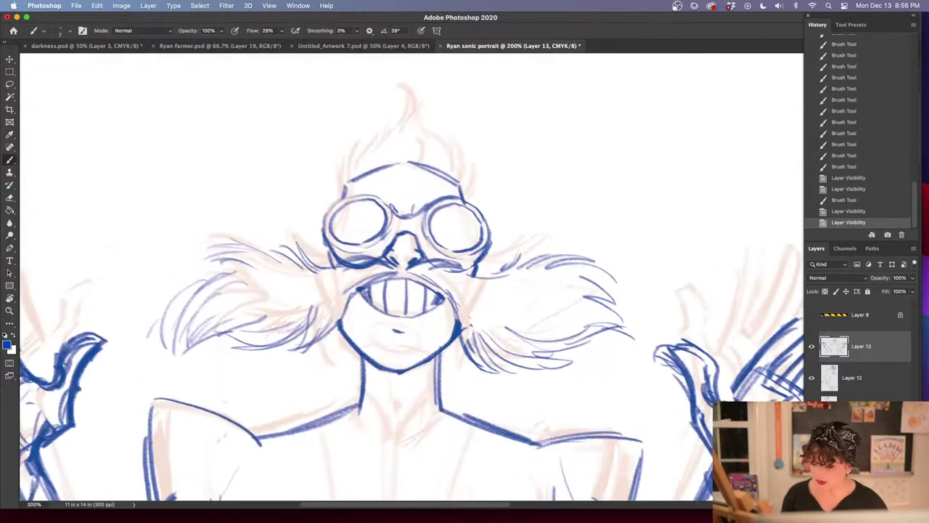
{"action": "left_click_drag", "start_coordinate": [338, 176], "coordinate": [340, 199]}
{"action": "left_click_drag", "start_coordinate": [344, 158], "coordinate": [336, 193]}
{"action": "mouse_move", "coordinate": [347, 152]}
{"action": "left_mouse_down"}
{"action": "mouse_move", "coordinate": [339, 178]}
{"action": "mouse_move", "coordinate": [405, 106]}
{"action": "mouse_move", "coordinate": [405, 83]}
{"action": "mouse_move", "coordinate": [423, 129]}
{"action": "mouse_move", "coordinate": [437, 111]}
{"action": "mouse_move", "coordinate": [464, 180]}
{"action": "left_mouse_up"}
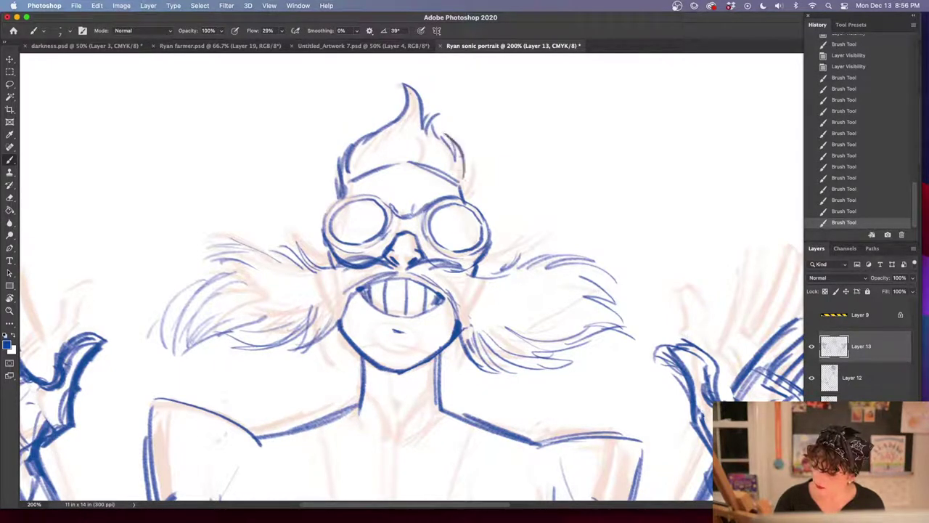
{"action": "left_click_drag", "start_coordinate": [461, 145], "coordinate": [471, 206]}
{"action": "left_click_drag", "start_coordinate": [476, 172], "coordinate": [472, 196]}
{"action": "left_click_drag", "start_coordinate": [338, 171], "coordinate": [335, 196]}
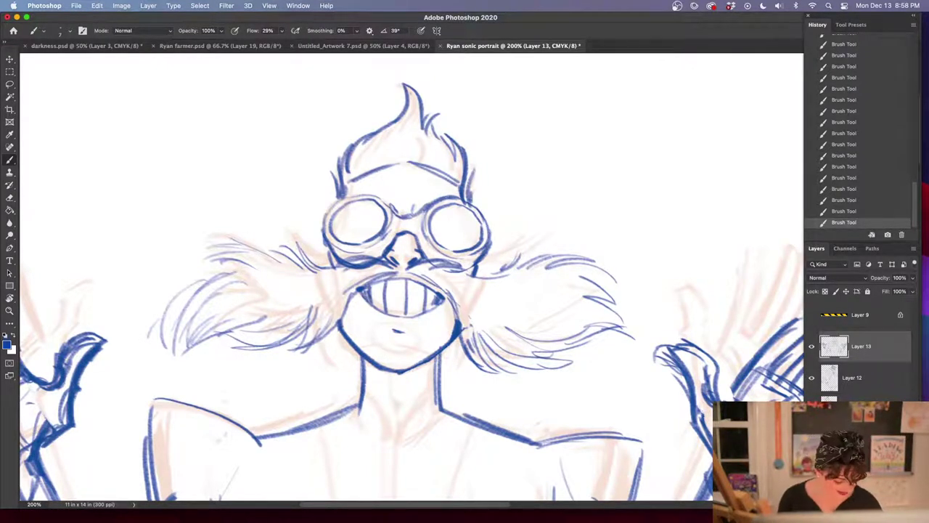
Add strands along the mustache's upper edges and draw a slanted line down the chest from the collar
{"action": "mouse_move", "coordinate": [488, 277]}
{"action": "left_mouse_down"}
{"action": "mouse_move", "coordinate": [522, 253]}
{"action": "mouse_move", "coordinate": [505, 270]}
{"action": "left_mouse_up"}
{"action": "mouse_move", "coordinate": [336, 250]}
{"action": "left_mouse_down"}
{"action": "mouse_move", "coordinate": [366, 253]}
{"action": "mouse_move", "coordinate": [289, 231]}
{"action": "mouse_move", "coordinate": [262, 241]}
{"action": "mouse_move", "coordinate": [222, 236]}
{"action": "left_mouse_up"}
{"action": "mouse_move", "coordinate": [621, 397]}
{"action": "left_mouse_down"}
{"action": "mouse_move", "coordinate": [593, 238]}
{"action": "mouse_move", "coordinate": [572, 184]}
{"action": "left_mouse_up"}
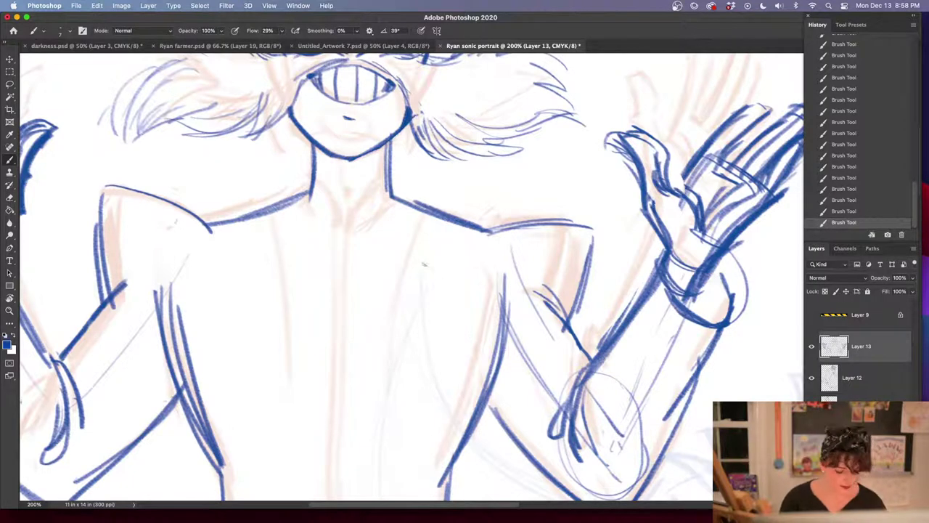
{"action": "left_click_drag", "start_coordinate": [355, 205], "coordinate": [385, 305]}
{"action": "scroll", "coordinate": [394, 315], "scroll_direction": "up", "scroll_amount": 5}
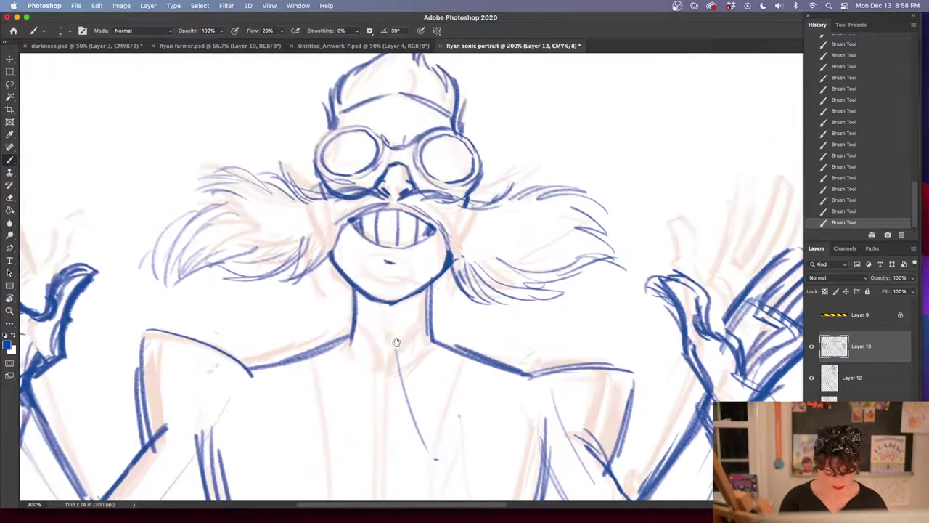
Sketch the man's furrowed brow and angled eyebrows, and add diagonal glare lines across both goggle lenses
{"action": "left_click_drag", "start_coordinate": [405, 167], "coordinate": [391, 183]}
{"action": "left_click_drag", "start_coordinate": [395, 166], "coordinate": [392, 181]}
{"action": "mouse_move", "coordinate": [362, 153]}
{"action": "left_mouse_down"}
{"action": "mouse_move", "coordinate": [412, 161]}
{"action": "mouse_move", "coordinate": [435, 151]}
{"action": "mouse_move", "coordinate": [470, 174]}
{"action": "left_mouse_up"}
{"action": "left_click_drag", "start_coordinate": [328, 170], "coordinate": [339, 157]}
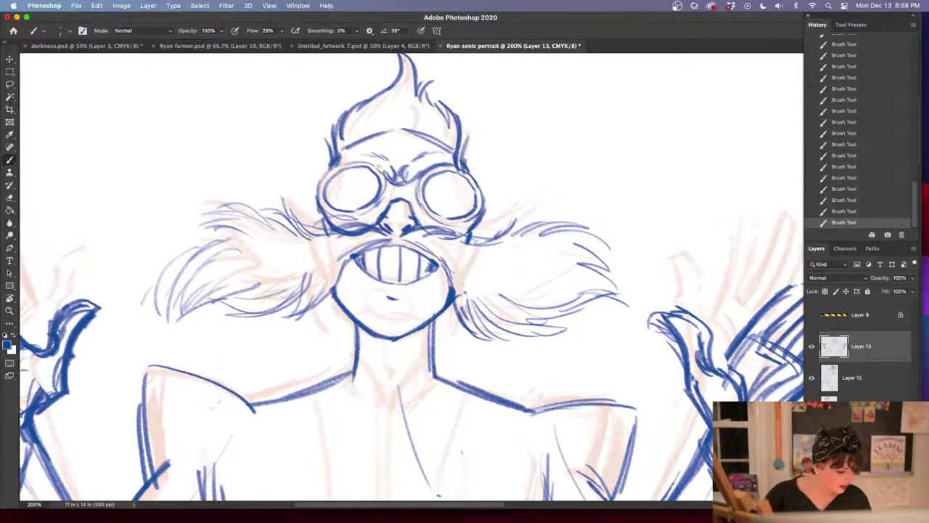
{"action": "left_click_drag", "start_coordinate": [338, 174], "coordinate": [371, 204]}
{"action": "left_click_drag", "start_coordinate": [431, 181], "coordinate": [459, 215]}
{"action": "left_click_drag", "start_coordinate": [436, 175], "coordinate": [466, 214]}
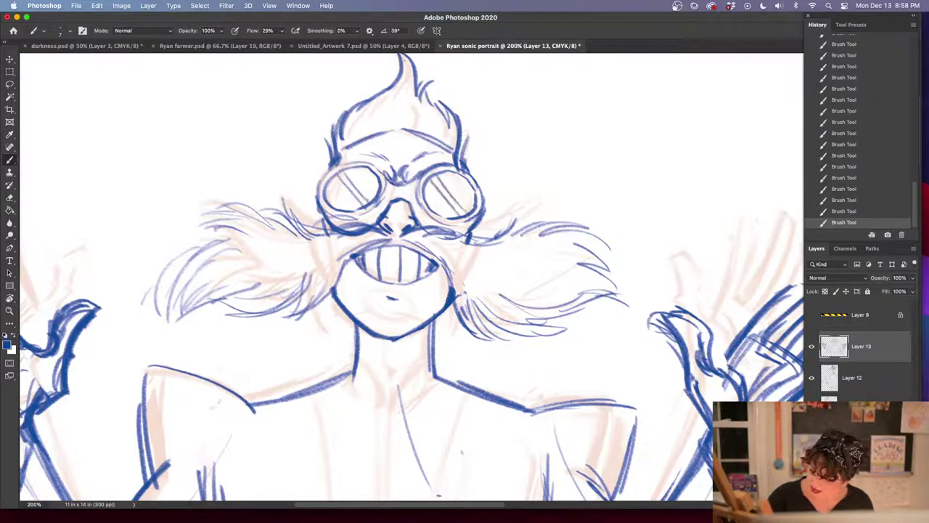
Draw a standing collar around the man's neck, with both sides curving into a V at the throat
{"action": "left_click_drag", "start_coordinate": [551, 339], "coordinate": [523, 200]}
{"action": "left_click_drag", "start_coordinate": [327, 210], "coordinate": [361, 256]}
{"action": "left_click_drag", "start_coordinate": [327, 231], "coordinate": [352, 254]}
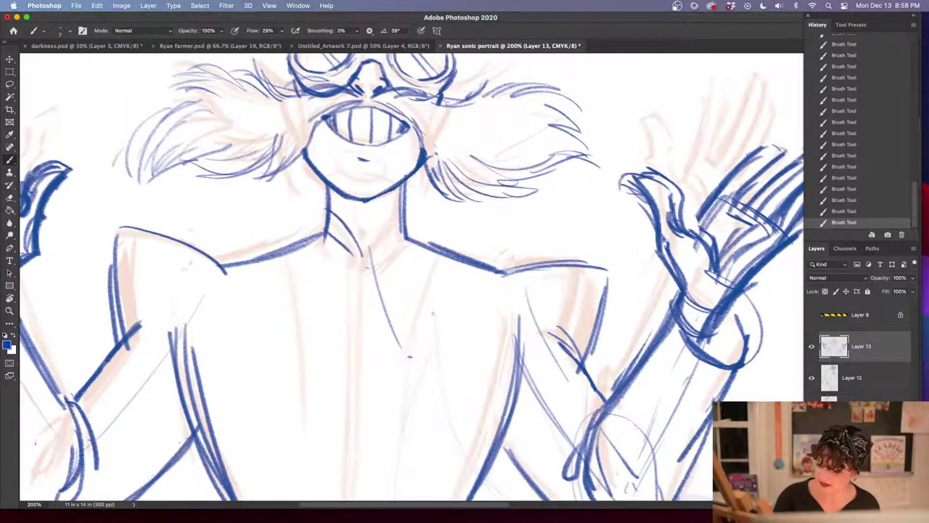
{"action": "left_click_drag", "start_coordinate": [400, 214], "coordinate": [363, 248]}
{"action": "left_click_drag", "start_coordinate": [408, 233], "coordinate": [374, 260]}
Draw the coat's narrow central placket as two vertical lines running from the collar down past the waist
{"action": "left_click_drag", "start_coordinate": [458, 354], "coordinate": [473, 217]}
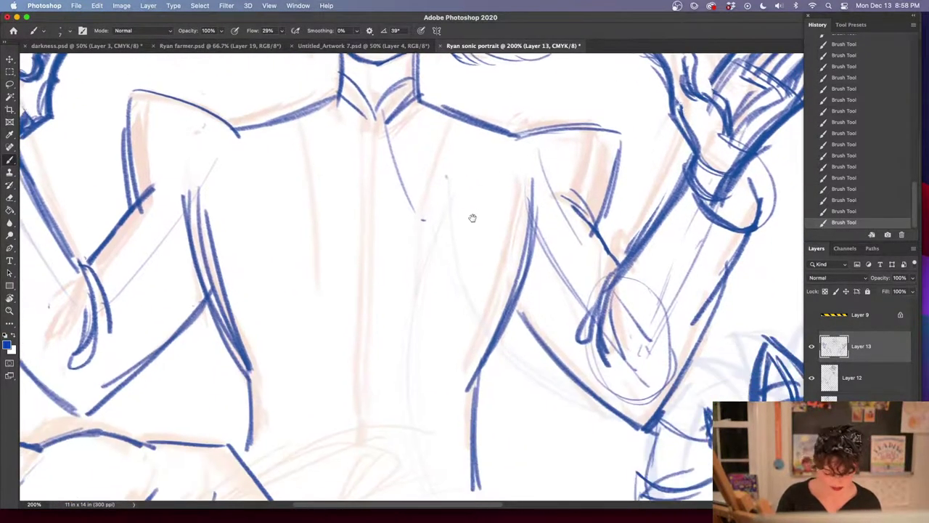
{"action": "key", "text": "super+minus"}
{"action": "left_click_drag", "start_coordinate": [416, 200], "coordinate": [411, 376]}
{"action": "left_click_drag", "start_coordinate": [413, 331], "coordinate": [409, 379]}
{"action": "left_click_drag", "start_coordinate": [423, 202], "coordinate": [422, 287]}
{"action": "left_click_drag", "start_coordinate": [423, 254], "coordinate": [418, 418]}
{"action": "left_click_drag", "start_coordinate": [428, 373], "coordinate": [424, 417]}
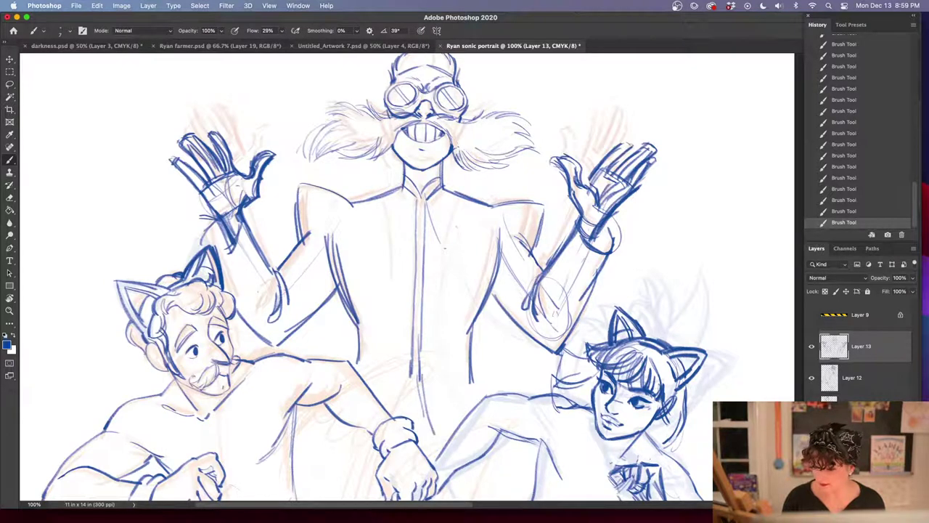
Extend the coat's side edge and sketch its front opening flaring apart below the waist, with fold lines inside
{"action": "left_click_drag", "start_coordinate": [479, 372], "coordinate": [473, 404]}
{"action": "left_click_drag", "start_coordinate": [433, 392], "coordinate": [420, 450]}
{"action": "left_click_drag", "start_coordinate": [457, 425], "coordinate": [438, 449]}
{"action": "left_click_drag", "start_coordinate": [413, 360], "coordinate": [409, 416]}
{"action": "left_click_drag", "start_coordinate": [411, 380], "coordinate": [408, 422]}
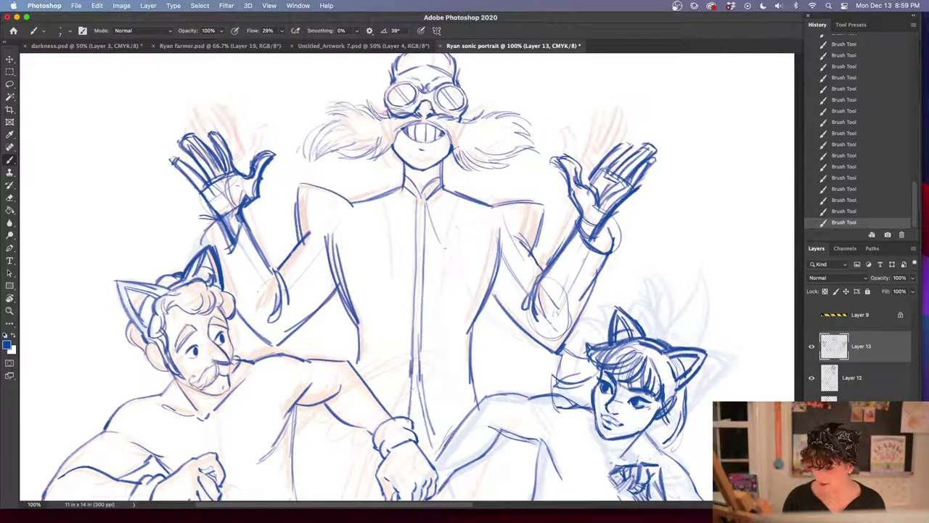
{"action": "mouse_move", "coordinate": [425, 379]}
{"action": "left_mouse_down"}
{"action": "mouse_move", "coordinate": [418, 452]}
{"action": "mouse_move", "coordinate": [412, 401]}
{"action": "left_mouse_up"}
{"action": "mouse_move", "coordinate": [427, 395]}
{"action": "left_mouse_down"}
{"action": "mouse_move", "coordinate": [418, 453]}
{"action": "mouse_move", "coordinate": [414, 410]}
{"action": "left_mouse_up"}
{"action": "left_click_drag", "start_coordinate": [414, 404], "coordinate": [411, 421]}
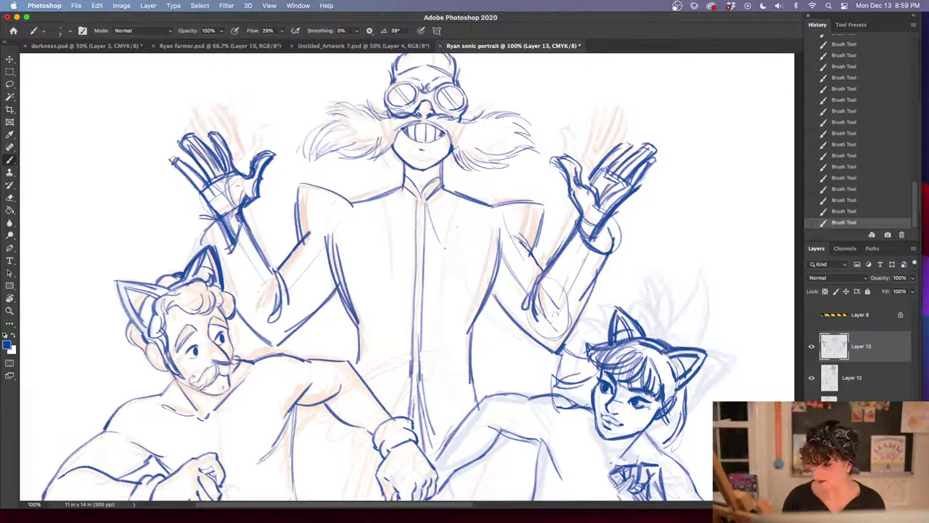
Fill the coat's central placket with a zigzag line and sketch four large round buttons, two on each side
{"action": "left_click_drag", "start_coordinate": [420, 204], "coordinate": [416, 370]}
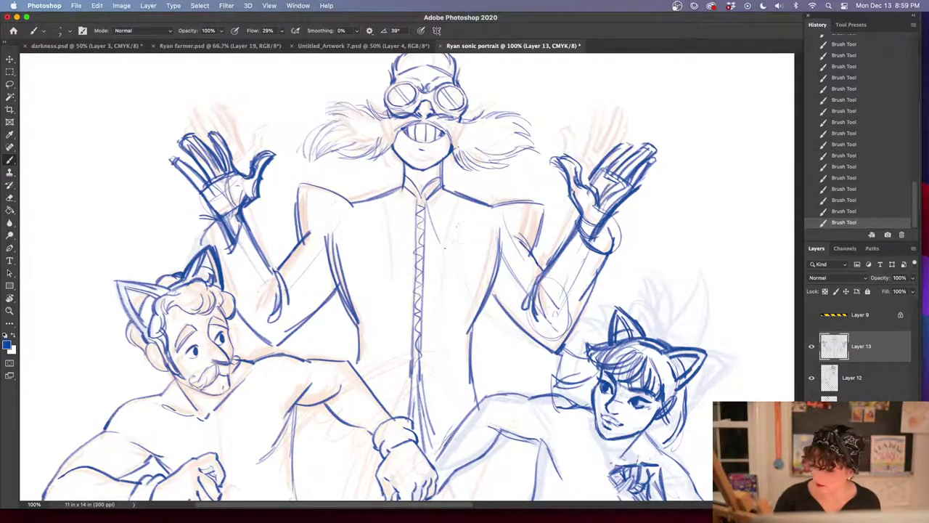
{"action": "left_click_drag", "start_coordinate": [464, 219], "coordinate": [476, 226]}
{"action": "left_click_drag", "start_coordinate": [367, 219], "coordinate": [377, 221]}
{"action": "left_click_drag", "start_coordinate": [461, 218], "coordinate": [465, 219]}
{"action": "mouse_move", "coordinate": [452, 273]}
{"action": "left_mouse_down"}
{"action": "mouse_move", "coordinate": [439, 299]}
{"action": "mouse_move", "coordinate": [468, 287]}
{"action": "mouse_move", "coordinate": [445, 276]}
{"action": "left_mouse_up"}
{"action": "mouse_move", "coordinate": [377, 276]}
{"action": "left_mouse_down"}
{"action": "mouse_move", "coordinate": [378, 307]}
{"action": "mouse_move", "coordinate": [396, 276]}
{"action": "left_mouse_up"}
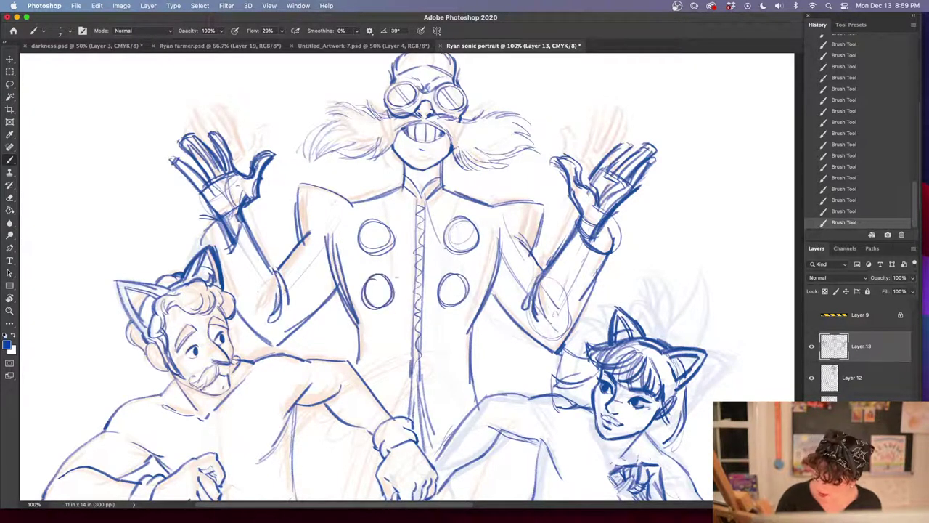
Draw double-lined straps connecting each of the four coat buttons to the sides of the torso
{"action": "mouse_move", "coordinate": [361, 231]}
{"action": "left_mouse_down"}
{"action": "mouse_move", "coordinate": [331, 260]}
{"action": "mouse_move", "coordinate": [335, 281]}
{"action": "left_mouse_up"}
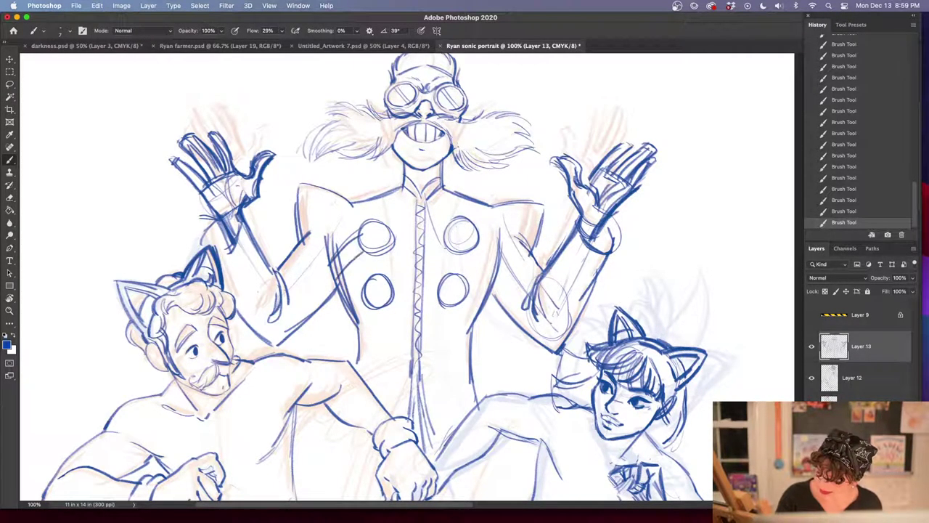
{"action": "mouse_move", "coordinate": [369, 251]}
{"action": "left_mouse_down"}
{"action": "mouse_move", "coordinate": [339, 277]}
{"action": "mouse_move", "coordinate": [353, 298]}
{"action": "mouse_move", "coordinate": [344, 309]}
{"action": "left_mouse_up"}
{"action": "mouse_move", "coordinate": [360, 297]}
{"action": "left_mouse_down"}
{"action": "mouse_move", "coordinate": [345, 310]}
{"action": "mouse_move", "coordinate": [356, 322]}
{"action": "left_mouse_up"}
{"action": "left_click_drag", "start_coordinate": [459, 304], "coordinate": [475, 324]}
{"action": "left_click_drag", "start_coordinate": [468, 288], "coordinate": [482, 302]}
{"action": "mouse_move", "coordinate": [470, 250]}
{"action": "left_mouse_down"}
{"action": "mouse_move", "coordinate": [492, 273]}
{"action": "mouse_move", "coordinate": [485, 276]}
{"action": "left_mouse_up"}
{"action": "mouse_move", "coordinate": [501, 233]}
{"action": "left_mouse_down"}
{"action": "mouse_move", "coordinate": [478, 254]}
{"action": "mouse_move", "coordinate": [483, 247]}
{"action": "left_mouse_up"}
{"action": "mouse_move", "coordinate": [505, 249]}
{"action": "left_mouse_down"}
{"action": "mouse_move", "coordinate": [499, 259]}
{"action": "mouse_move", "coordinate": [482, 253]}
{"action": "left_mouse_up"}
{"action": "left_click_drag", "start_coordinate": [479, 257], "coordinate": [476, 276]}
Darken and thicken the outlines of the four round coat buttons
{"action": "mouse_move", "coordinate": [444, 217]}
{"action": "left_mouse_down"}
{"action": "mouse_move", "coordinate": [476, 247]}
{"action": "mouse_move", "coordinate": [444, 252]}
{"action": "left_mouse_up"}
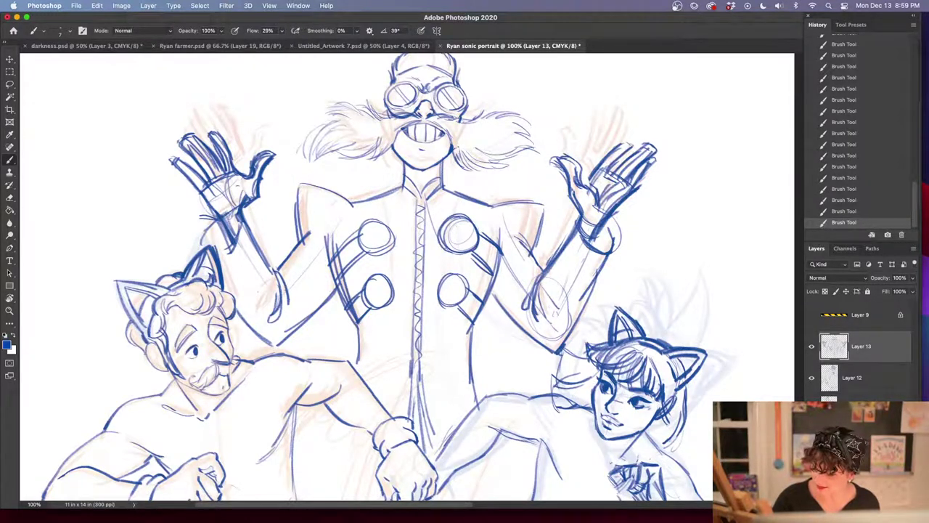
{"action": "left_click_drag", "start_coordinate": [374, 219], "coordinate": [363, 256]}
{"action": "mouse_move", "coordinate": [377, 218]}
{"action": "left_mouse_down"}
{"action": "mouse_move", "coordinate": [397, 246]}
{"action": "mouse_move", "coordinate": [361, 251]}
{"action": "mouse_move", "coordinate": [363, 304]}
{"action": "left_mouse_up"}
{"action": "left_click_drag", "start_coordinate": [377, 270], "coordinate": [397, 302]}
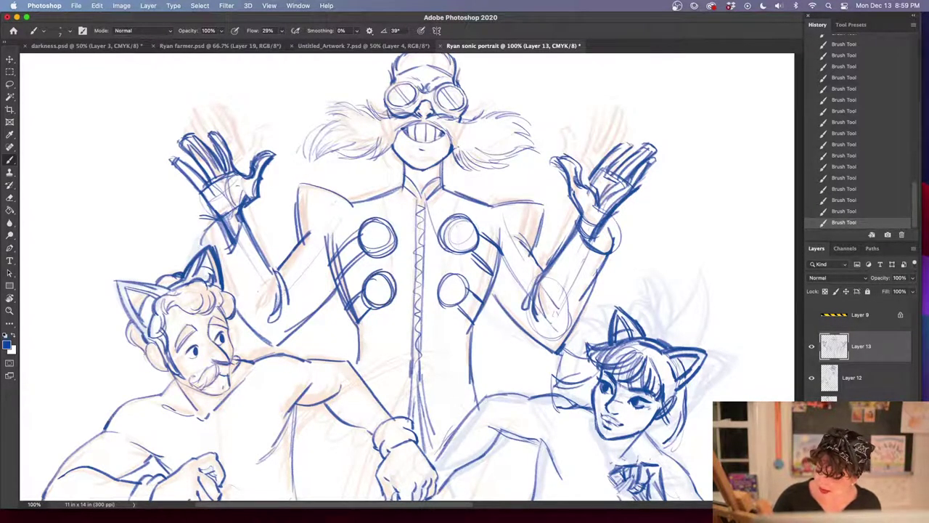
{"action": "left_click_drag", "start_coordinate": [447, 275], "coordinate": [435, 307]}
{"action": "mouse_move", "coordinate": [455, 273]}
{"action": "left_mouse_down"}
{"action": "mouse_move", "coordinate": [472, 305]}
{"action": "mouse_move", "coordinate": [445, 310]}
{"action": "left_mouse_up"}
{"action": "left_click_drag", "start_coordinate": [437, 277], "coordinate": [439, 301]}
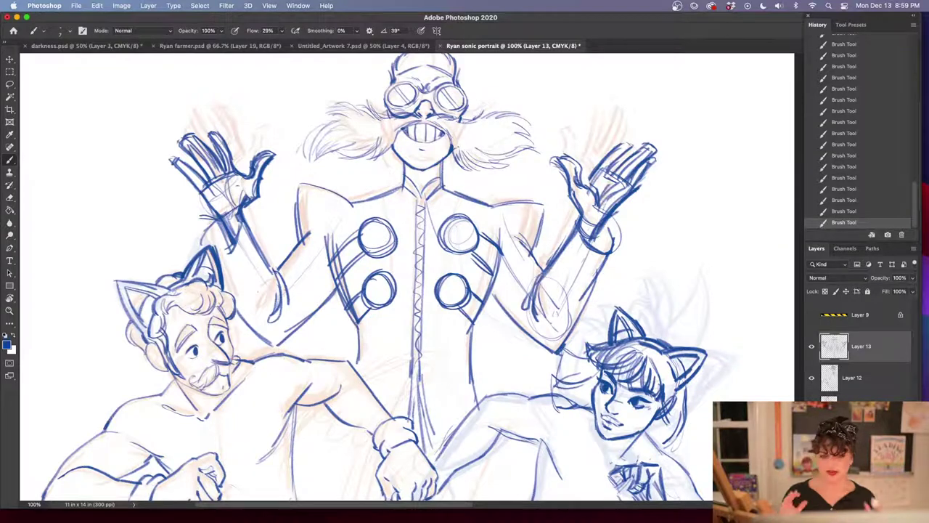
Toggle Layers 12 and 11 to check which linework each holds, and create a new layer beneath them
{"action": "key", "text": "super+minus"}
{"action": "key", "text": "super+minus"}
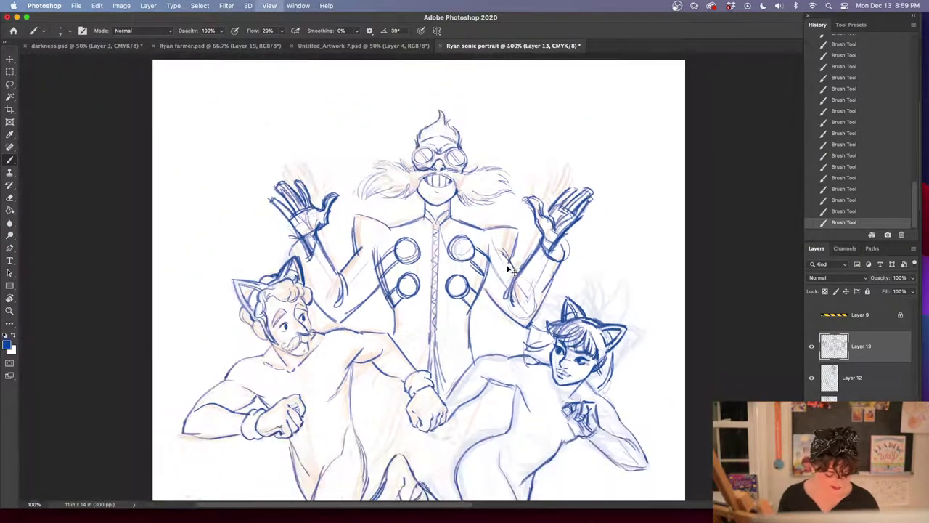
{"action": "key", "text": "super+plus"}
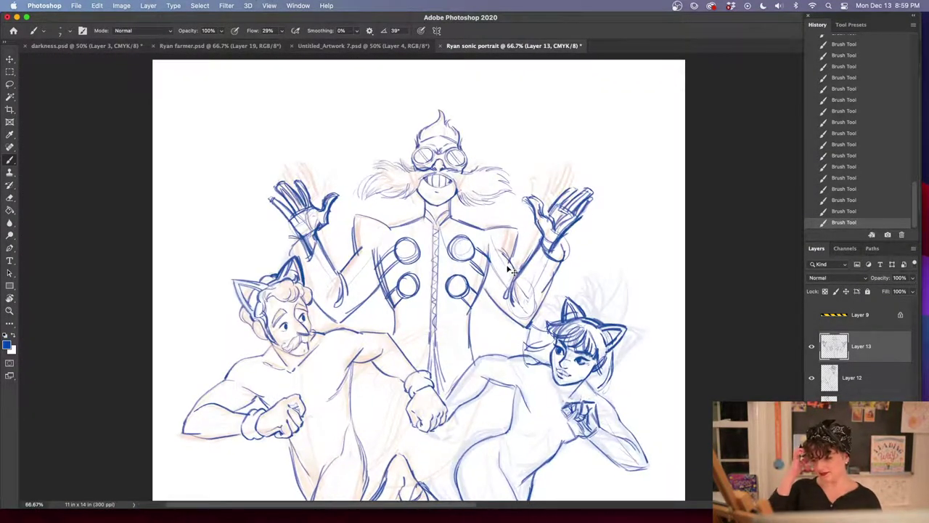
{"action": "left_click_drag", "start_coordinate": [612, 320], "coordinate": [620, 238]}
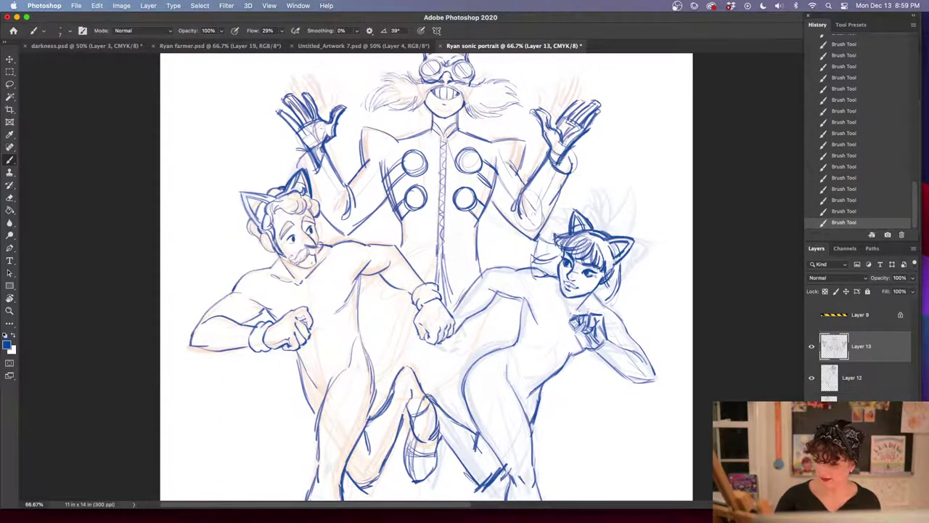
{"action": "left_click", "coordinate": [865, 382]}
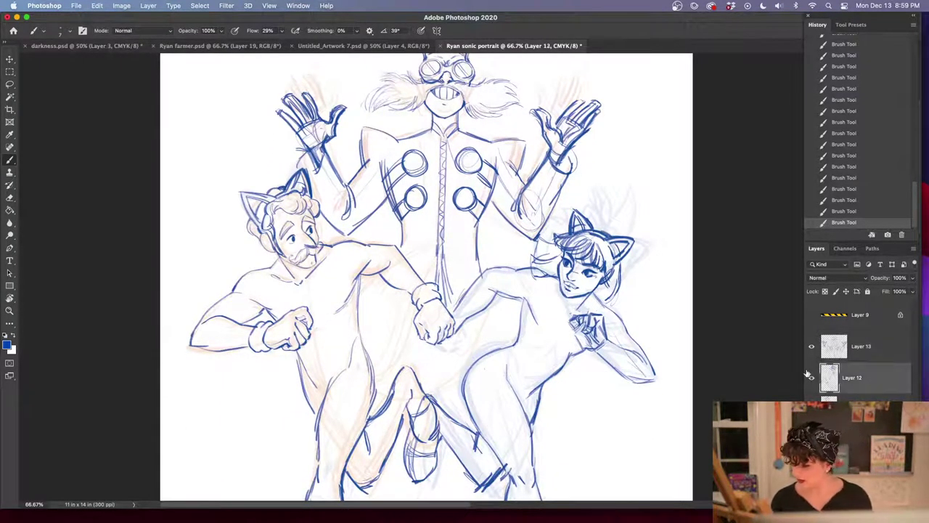
{"action": "left_click", "coordinate": [812, 378]}
{"action": "left_click", "coordinate": [812, 377]}
{"action": "left_click", "coordinate": [852, 408]}
{"action": "left_click", "coordinate": [812, 408]}
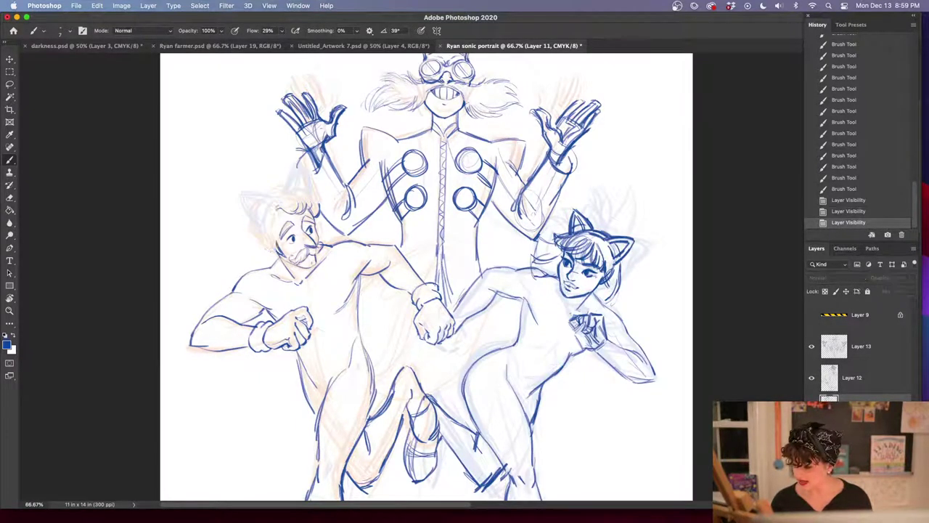
{"action": "left_click", "coordinate": [811, 408]}
{"action": "left_click", "coordinate": [852, 437]}
{"action": "left_click", "coordinate": [887, 504]}
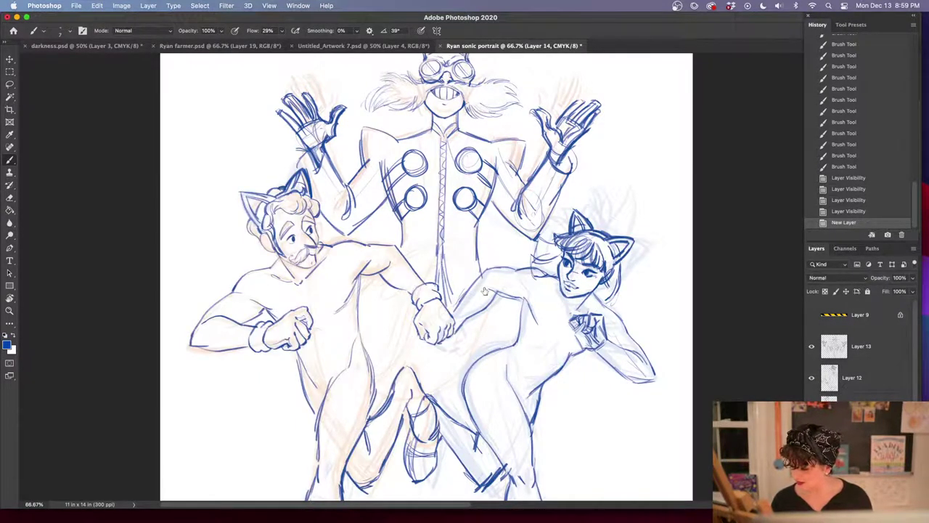
Sketch the goggled man's curved lower-body contours on the new layer, in the gap around the runners' joined hands
{"action": "mouse_move", "coordinate": [437, 247]}
{"action": "left_mouse_down"}
{"action": "mouse_move", "coordinate": [392, 266]}
{"action": "mouse_move", "coordinate": [358, 304]}
{"action": "mouse_move", "coordinate": [358, 331]}
{"action": "left_mouse_up"}
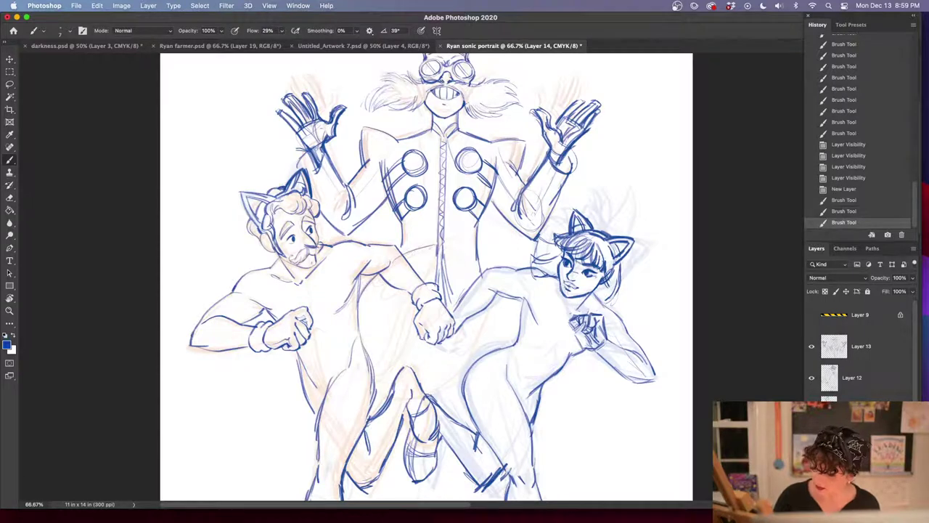
{"action": "mouse_move", "coordinate": [405, 254]}
{"action": "left_mouse_down"}
{"action": "mouse_move", "coordinate": [461, 246]}
{"action": "mouse_move", "coordinate": [437, 257]}
{"action": "mouse_move", "coordinate": [429, 278]}
{"action": "left_mouse_up"}
{"action": "mouse_move", "coordinate": [416, 308]}
{"action": "left_mouse_down"}
{"action": "mouse_move", "coordinate": [405, 351]}
{"action": "mouse_move", "coordinate": [373, 371]}
{"action": "left_mouse_up"}
{"action": "scroll", "coordinate": [425, 276], "scroll_direction": "down", "scroll_amount": 5}
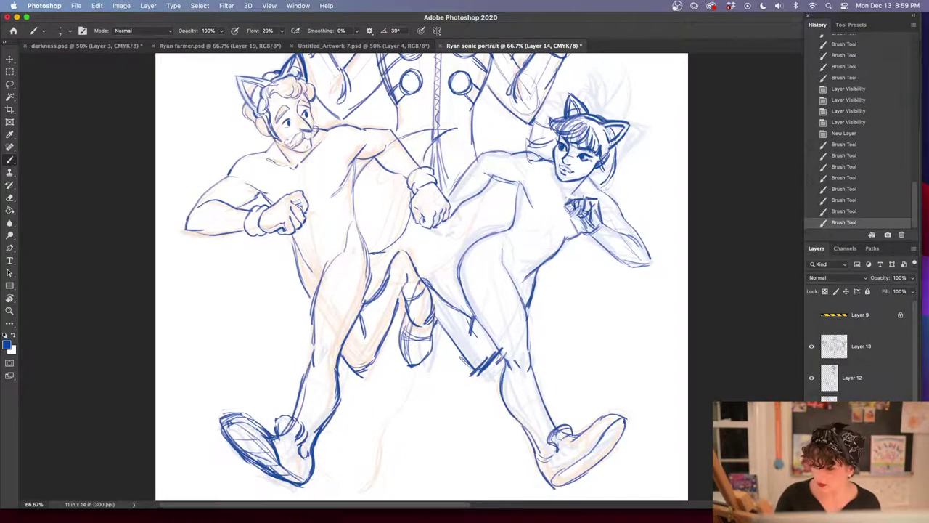
{"action": "left_click_drag", "start_coordinate": [370, 256], "coordinate": [409, 218]}
{"action": "left_click_drag", "start_coordinate": [386, 235], "coordinate": [417, 216]}
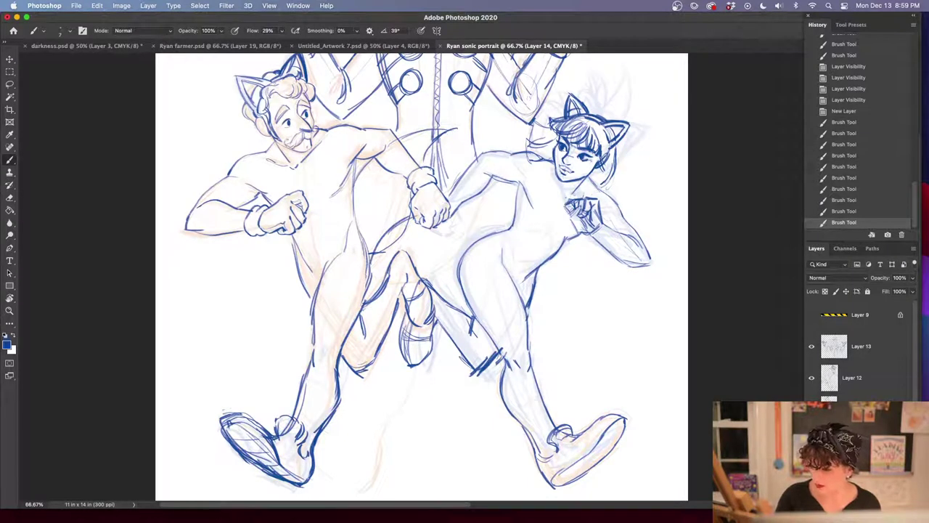
{"action": "left_click", "coordinate": [853, 200]}
{"action": "mouse_move", "coordinate": [372, 254]}
{"action": "left_mouse_down"}
{"action": "mouse_move", "coordinate": [456, 183]}
{"action": "mouse_move", "coordinate": [409, 210]}
{"action": "left_mouse_up"}
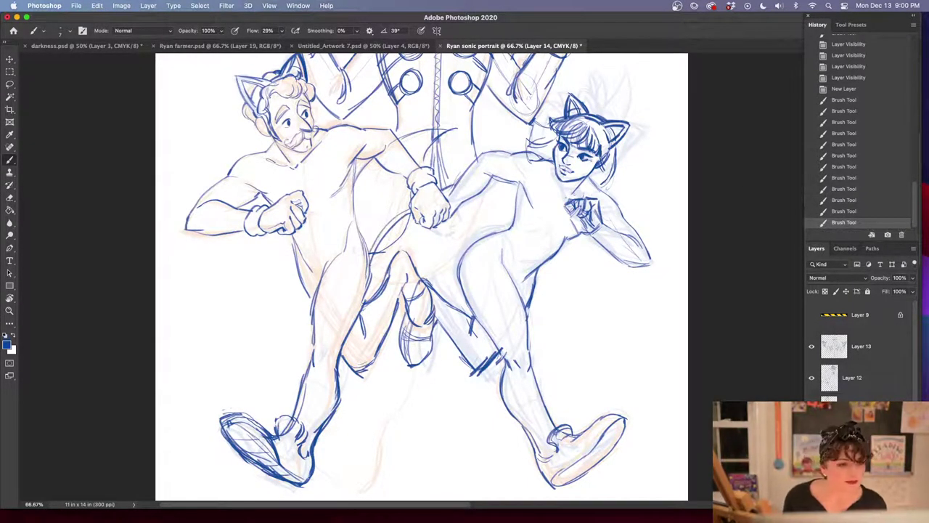
Switch to Messages, view the received photo of the drawing on a television, and close the preview
{"action": "key", "text": "super+Tab"}
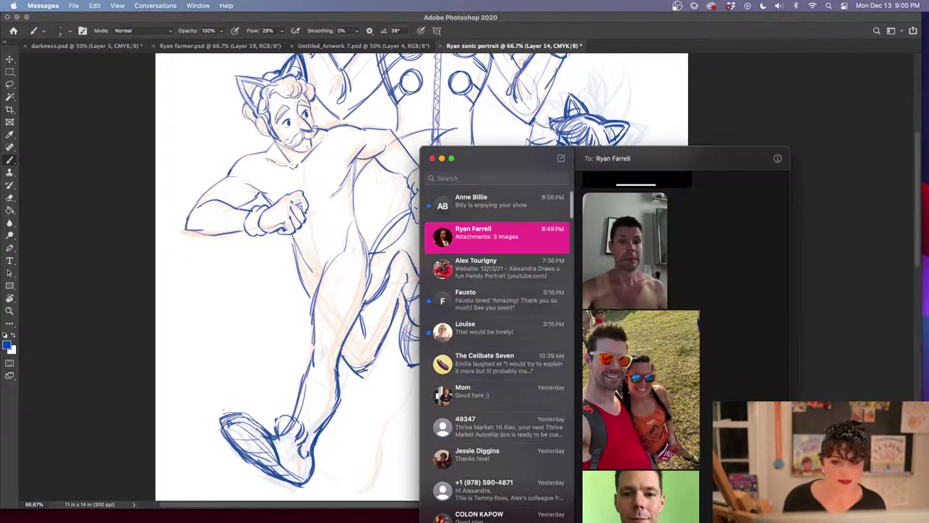
{"action": "left_click_drag", "start_coordinate": [508, 165], "coordinate": [465, 1]}
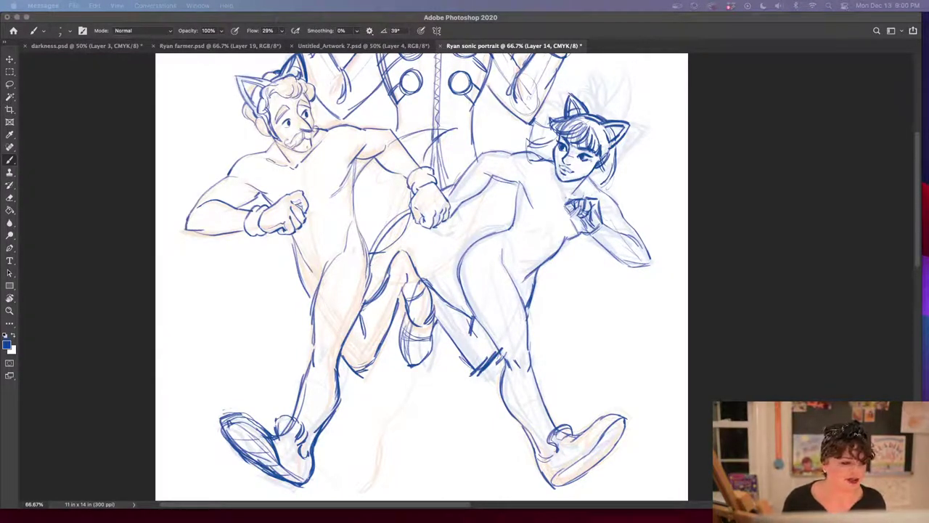
{"action": "left_click_drag", "start_coordinate": [0, 17], "coordinate": [465, 6]}
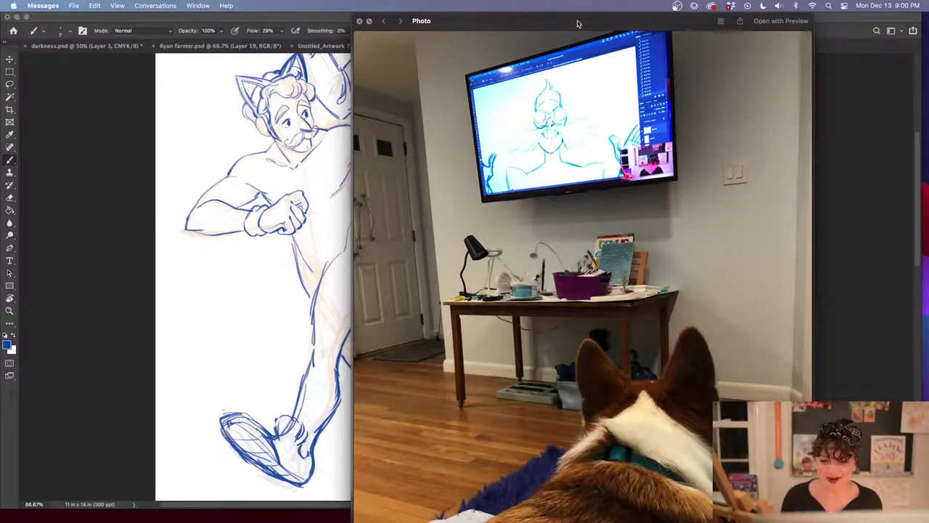
{"action": "key", "text": "space"}
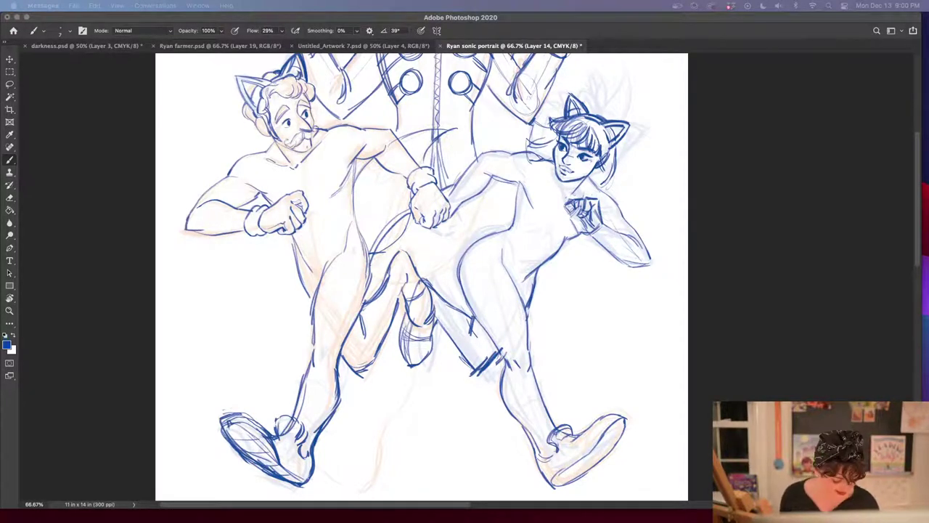
Return to Photoshop and sketch tread lines across the sole of the female runner's raised shoe
{"action": "left_click", "coordinate": [747, 350]}
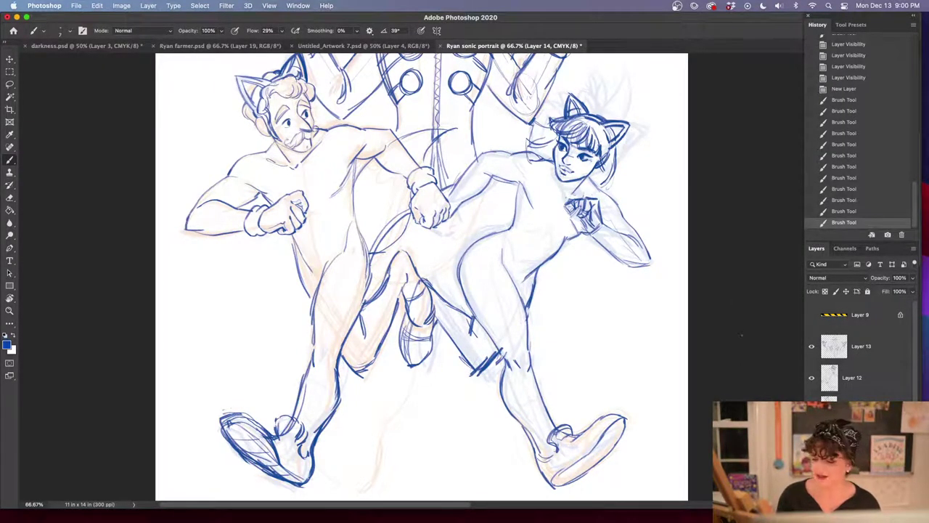
{"action": "left_click_drag", "start_coordinate": [658, 364], "coordinate": [638, 326]}
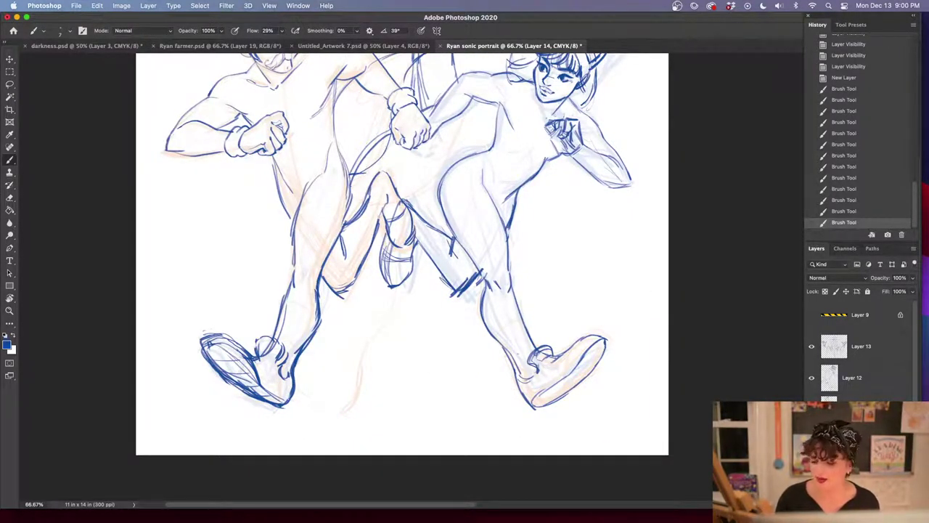
{"action": "left_click_drag", "start_coordinate": [638, 326], "coordinate": [581, 250]}
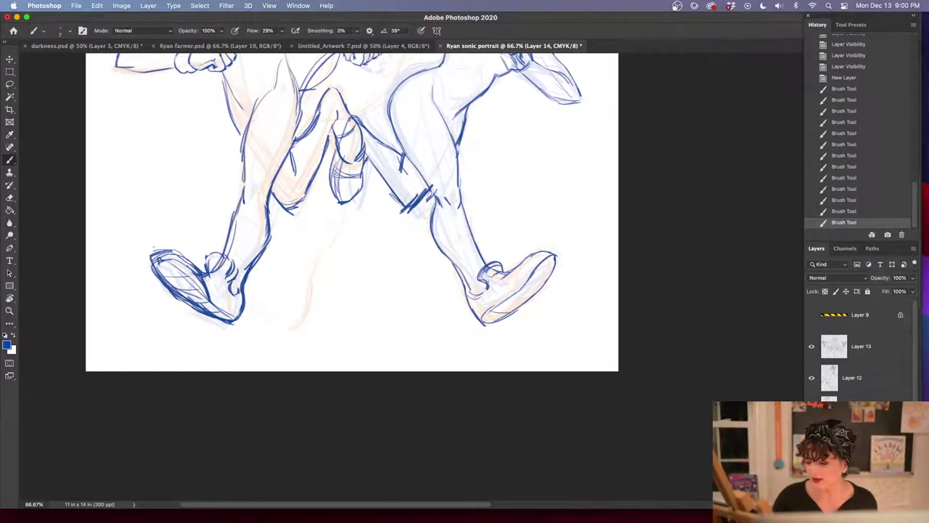
{"action": "left_click_drag", "start_coordinate": [492, 313], "coordinate": [506, 312]}
{"action": "mouse_move", "coordinate": [503, 304]}
{"action": "left_mouse_down"}
{"action": "mouse_move", "coordinate": [520, 306]}
{"action": "mouse_move", "coordinate": [552, 269]}
{"action": "left_mouse_up"}
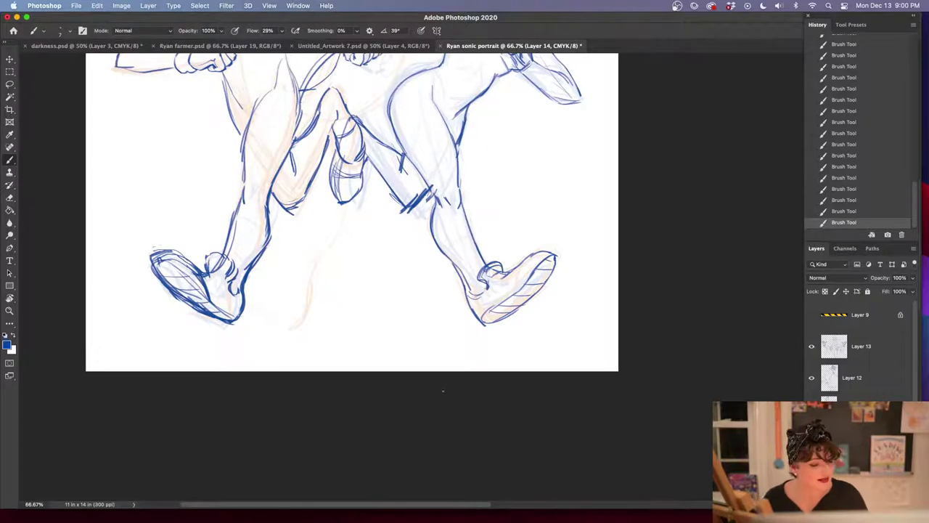
Add short crease lines to the female runner's torso and darken the lines of her raised fist
{"action": "left_click_drag", "start_coordinate": [380, 429], "coordinate": [336, 436]}
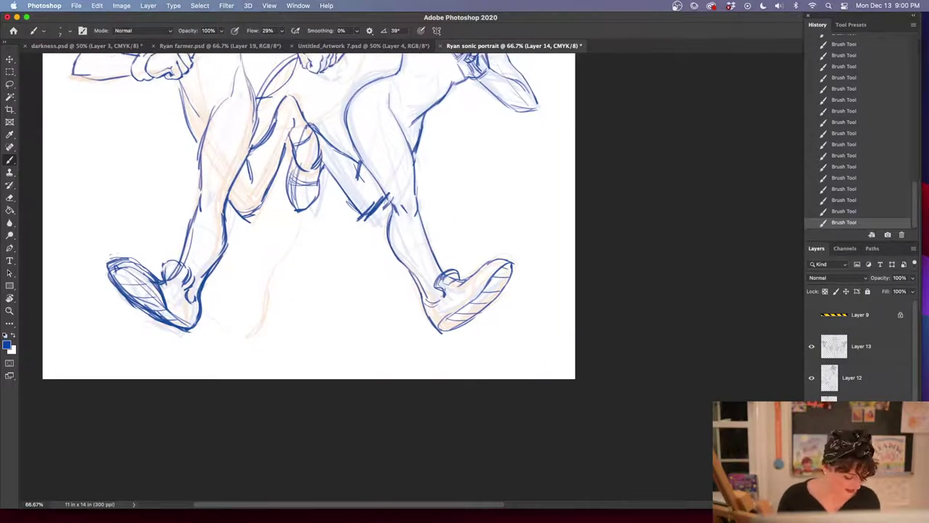
{"action": "left_click_drag", "start_coordinate": [414, 379], "coordinate": [518, 446]}
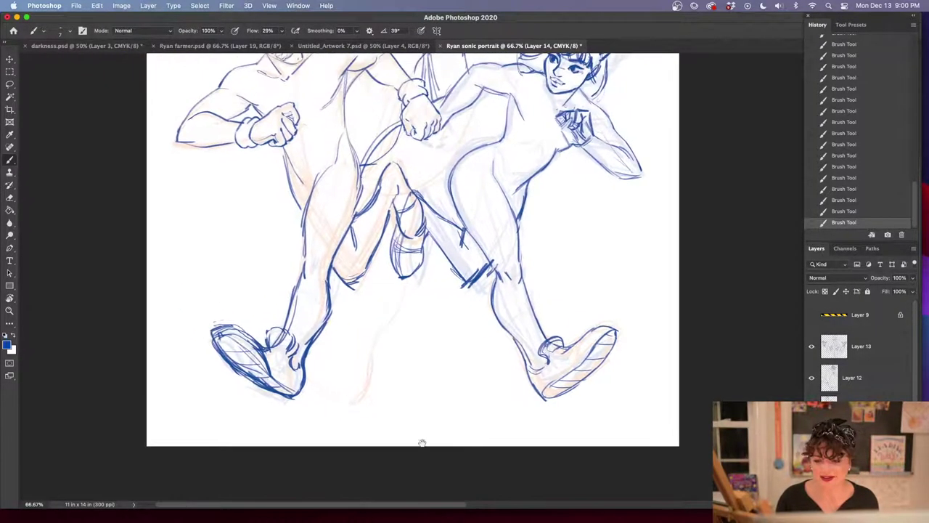
{"action": "left_click_drag", "start_coordinate": [581, 393], "coordinate": [535, 465]}
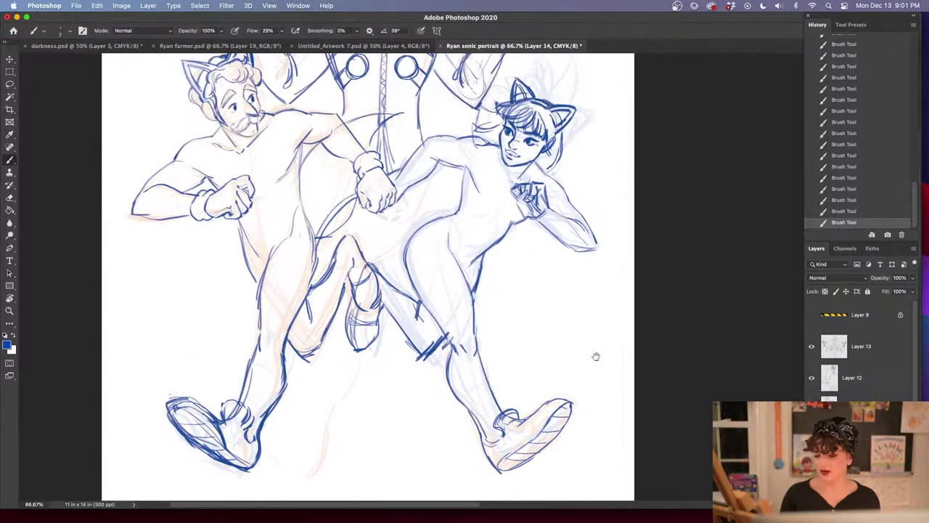
{"action": "left_click_drag", "start_coordinate": [502, 253], "coordinate": [504, 286]}
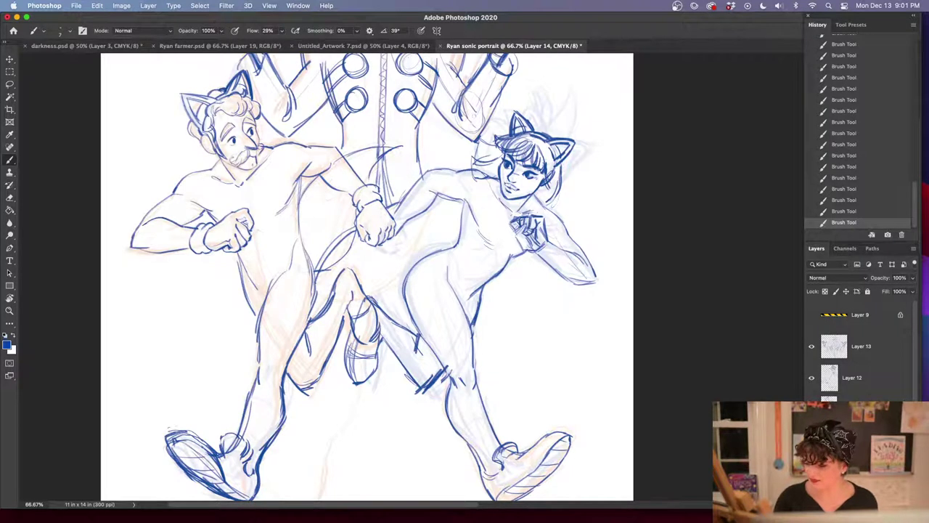
{"action": "mouse_move", "coordinate": [518, 219]}
{"action": "left_mouse_down"}
{"action": "mouse_move", "coordinate": [537, 219]}
{"action": "mouse_move", "coordinate": [522, 217]}
{"action": "mouse_move", "coordinate": [517, 230]}
{"action": "left_mouse_up"}
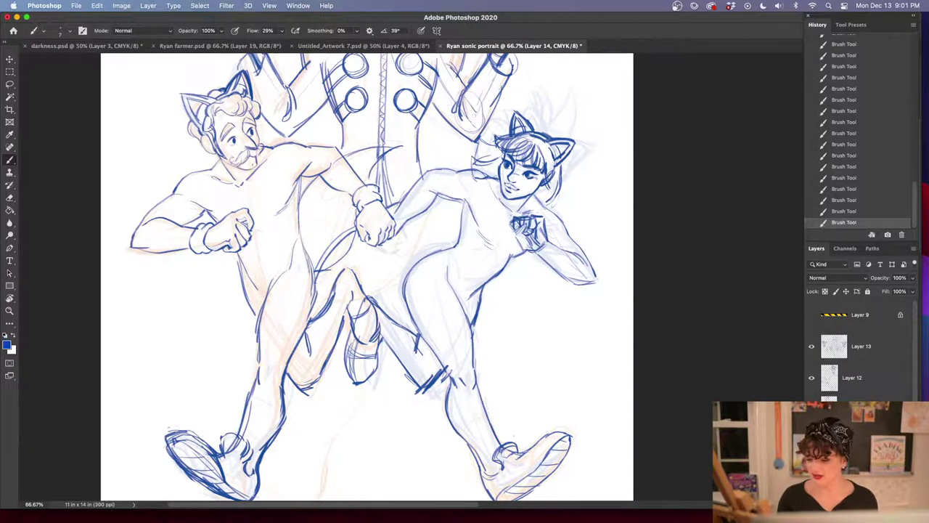
Sketch the goggled man's curved lower-body contours in the gap between the runners, below their joined hands
{"action": "left_click_drag", "start_coordinate": [547, 378], "coordinate": [579, 392]}
{"action": "left_click_drag", "start_coordinate": [385, 232], "coordinate": [350, 275]}
{"action": "left_click_drag", "start_coordinate": [434, 212], "coordinate": [411, 219]}
{"action": "mouse_move", "coordinate": [469, 217]}
{"action": "left_mouse_down"}
{"action": "mouse_move", "coordinate": [459, 252]}
{"action": "mouse_move", "coordinate": [466, 224]}
{"action": "left_mouse_up"}
{"action": "left_click_drag", "start_coordinate": [481, 215], "coordinate": [465, 221]}
{"action": "mouse_move", "coordinate": [488, 220]}
{"action": "left_mouse_down"}
{"action": "mouse_move", "coordinate": [450, 273]}
{"action": "mouse_move", "coordinate": [395, 305]}
{"action": "mouse_move", "coordinate": [345, 305]}
{"action": "mouse_move", "coordinate": [363, 302]}
{"action": "left_mouse_up"}
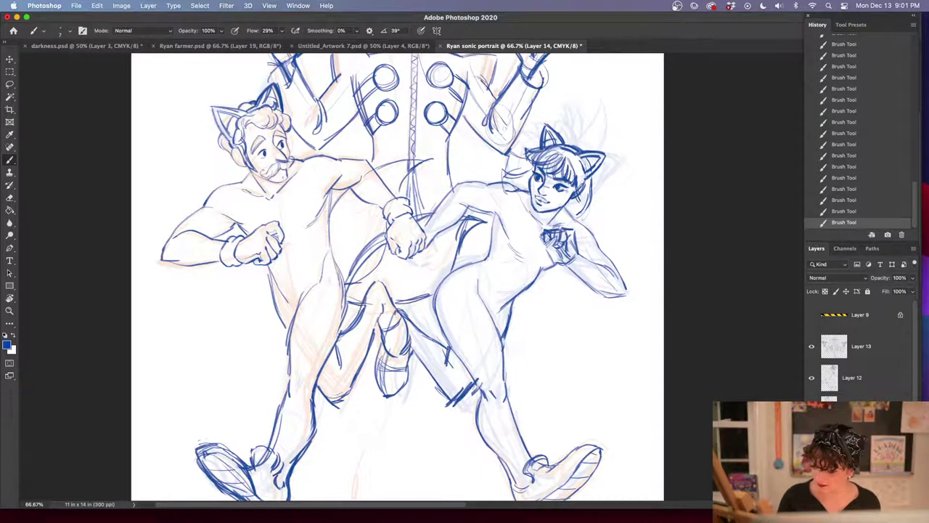
{"action": "left_click_drag", "start_coordinate": [433, 291], "coordinate": [410, 300]}
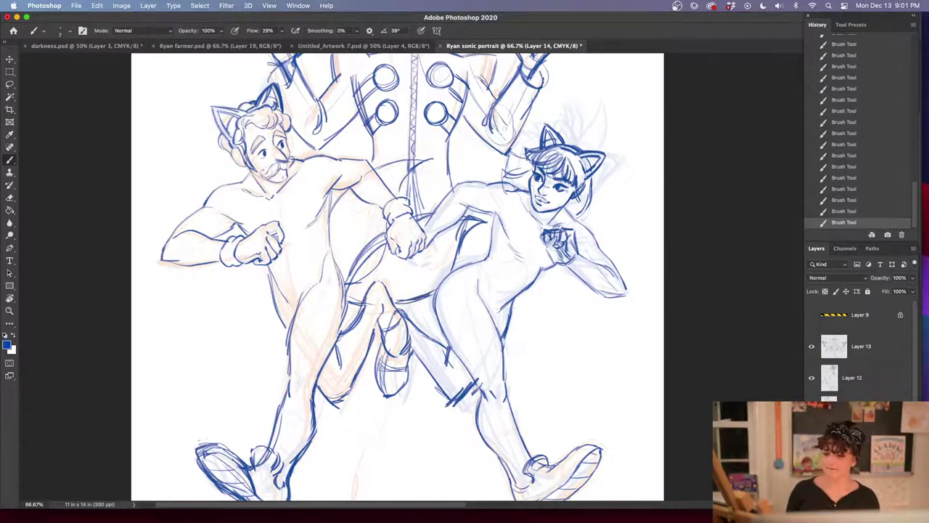
Select Layer 12 and toggle its visibility to check that it holds the female runner's linework
{"action": "key", "text": "super+plus"}
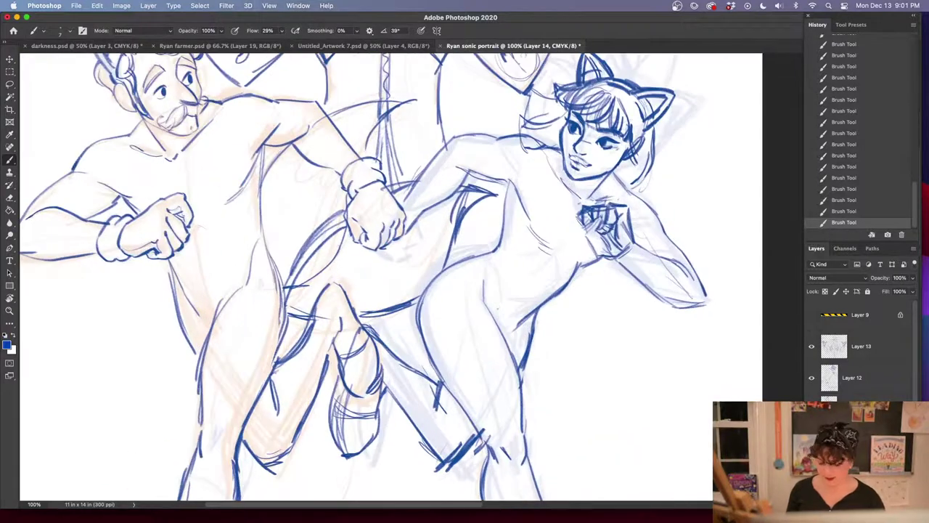
{"action": "left_click_drag", "start_coordinate": [635, 330], "coordinate": [501, 414]}
{"action": "left_click", "coordinate": [874, 382]}
{"action": "key", "text": "super+comma"}
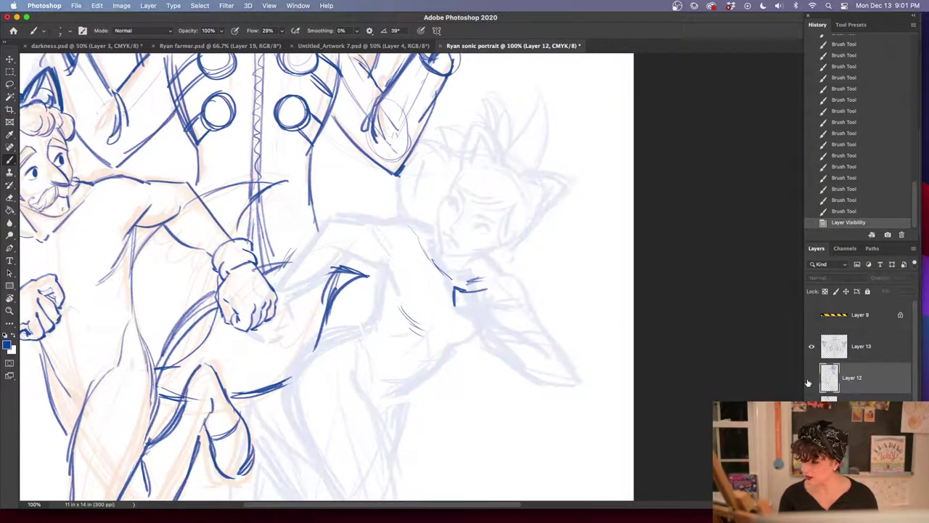
{"action": "key", "text": "super+comma"}
Sketch the first upswept, spiky hair strands behind the female runner's cat ears on Layer 12
{"action": "scroll", "coordinate": [525, 182], "scroll_direction": "up", "scroll_amount": 4}
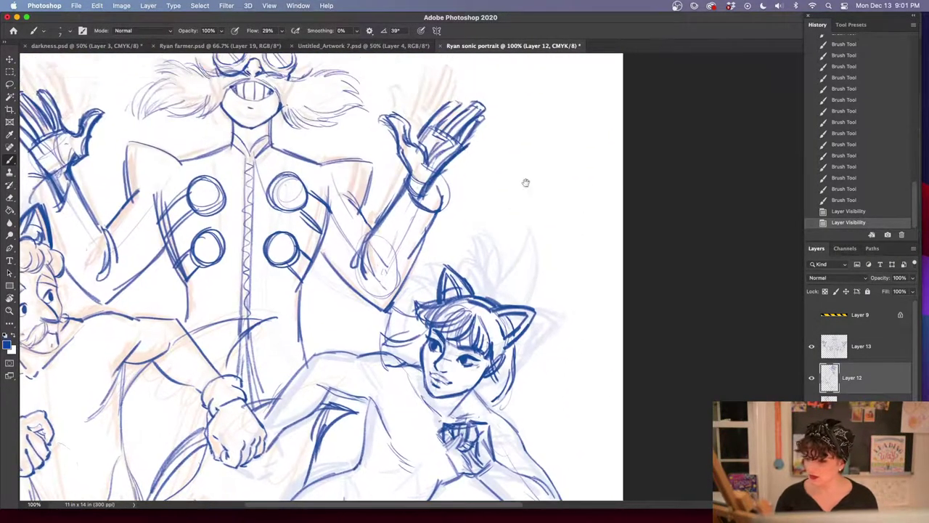
{"action": "mouse_move", "coordinate": [503, 294]}
{"action": "left_mouse_down"}
{"action": "mouse_move", "coordinate": [485, 253]}
{"action": "mouse_move", "coordinate": [515, 236]}
{"action": "left_mouse_up"}
{"action": "left_click_drag", "start_coordinate": [519, 240], "coordinate": [518, 231]}
{"action": "left_click_drag", "start_coordinate": [513, 298], "coordinate": [519, 233]}
{"action": "left_click_drag", "start_coordinate": [510, 305], "coordinate": [518, 263]}
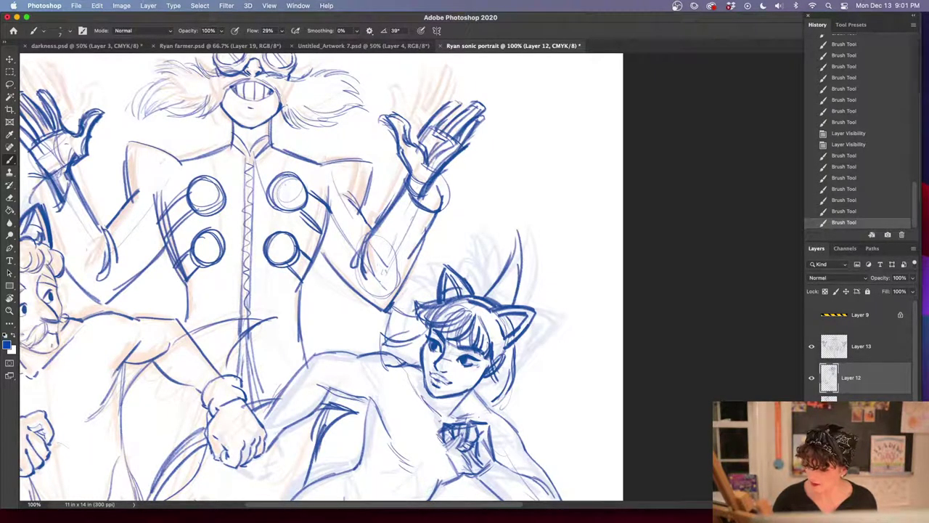
{"action": "mouse_move", "coordinate": [481, 290]}
{"action": "left_mouse_down"}
{"action": "mouse_move", "coordinate": [479, 247]}
{"action": "mouse_move", "coordinate": [465, 267]}
{"action": "mouse_move", "coordinate": [448, 259]}
{"action": "left_mouse_up"}
{"action": "mouse_move", "coordinate": [460, 265]}
{"action": "left_mouse_down"}
{"action": "mouse_move", "coordinate": [421, 255]}
{"action": "mouse_move", "coordinate": [435, 268]}
{"action": "left_mouse_up"}
{"action": "left_click_drag", "start_coordinate": [427, 261], "coordinate": [440, 279]}
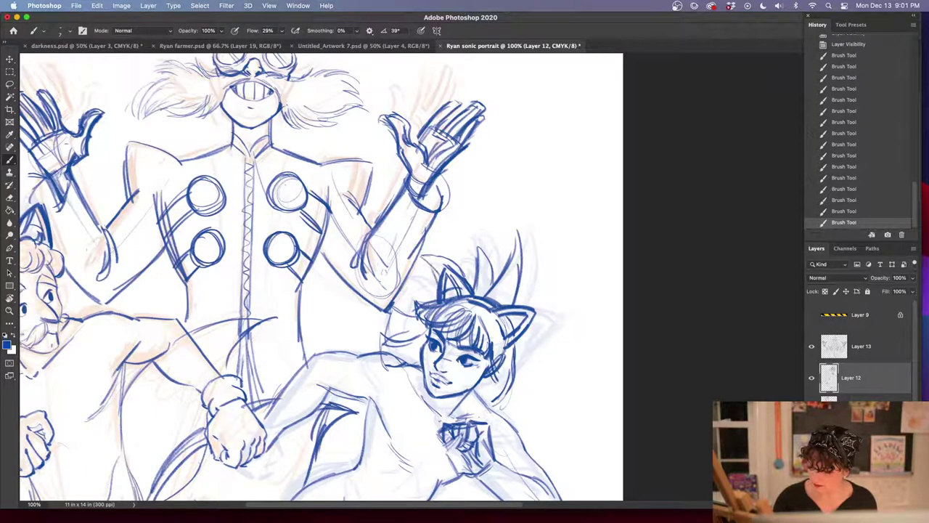
{"action": "mouse_move", "coordinate": [479, 256]}
{"action": "left_mouse_down"}
{"action": "mouse_move", "coordinate": [466, 241]}
{"action": "mouse_move", "coordinate": [492, 268]}
{"action": "mouse_move", "coordinate": [456, 235]}
{"action": "left_mouse_up"}
{"action": "left_click_drag", "start_coordinate": [475, 294], "coordinate": [473, 266]}
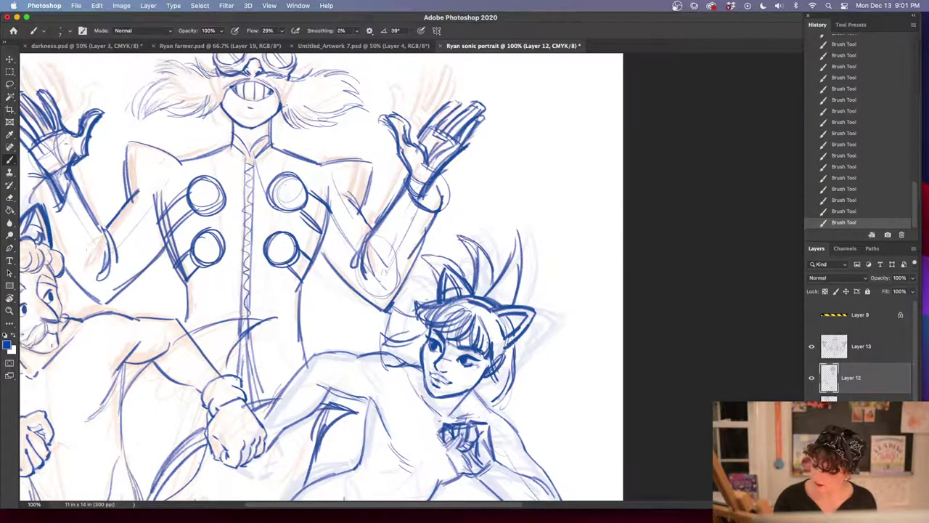
{"action": "mouse_move", "coordinate": [438, 294]}
{"action": "left_mouse_down"}
{"action": "mouse_move", "coordinate": [409, 285]}
{"action": "mouse_move", "coordinate": [421, 303]}
{"action": "left_mouse_up"}
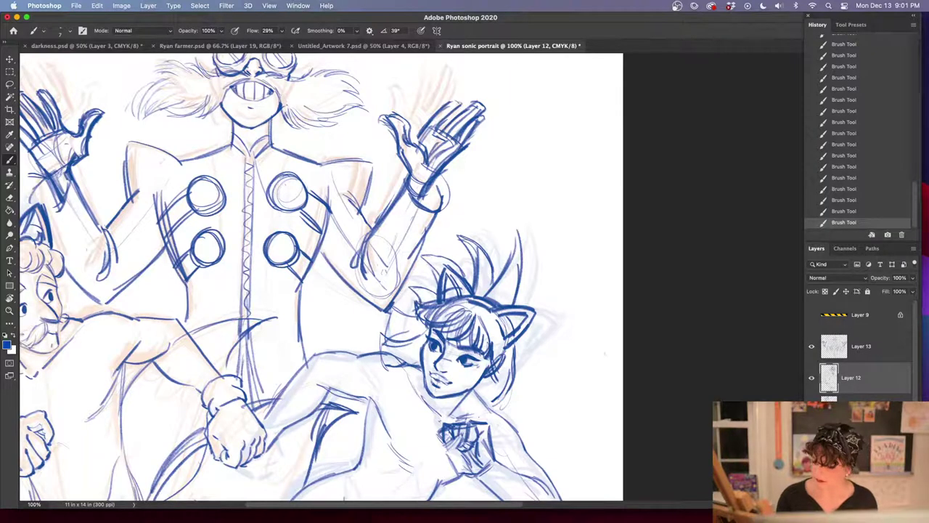
Build up the female runner's windblown hair with a wide outer arc, thicker inner strands and curls beside her head
{"action": "left_click_drag", "start_coordinate": [626, 401], "coordinate": [628, 379]}
{"action": "mouse_move", "coordinate": [519, 191]}
{"action": "left_mouse_down"}
{"action": "mouse_move", "coordinate": [514, 279]}
{"action": "mouse_move", "coordinate": [506, 252]}
{"action": "mouse_move", "coordinate": [498, 261]}
{"action": "left_mouse_up"}
{"action": "mouse_move", "coordinate": [517, 205]}
{"action": "left_mouse_down"}
{"action": "mouse_move", "coordinate": [485, 271]}
{"action": "mouse_move", "coordinate": [512, 187]}
{"action": "left_mouse_up"}
{"action": "left_click_drag", "start_coordinate": [511, 187], "coordinate": [491, 231]}
{"action": "left_click_drag", "start_coordinate": [429, 220], "coordinate": [404, 233]}
{"action": "mouse_move", "coordinate": [405, 232]}
{"action": "left_mouse_down"}
{"action": "mouse_move", "coordinate": [435, 234]}
{"action": "mouse_move", "coordinate": [470, 206]}
{"action": "mouse_move", "coordinate": [518, 241]}
{"action": "left_mouse_up"}
{"action": "left_click_drag", "start_coordinate": [453, 192], "coordinate": [517, 206]}
{"action": "left_click_drag", "start_coordinate": [408, 265], "coordinate": [404, 298]}
{"action": "left_click_drag", "start_coordinate": [410, 237], "coordinate": [404, 255]}
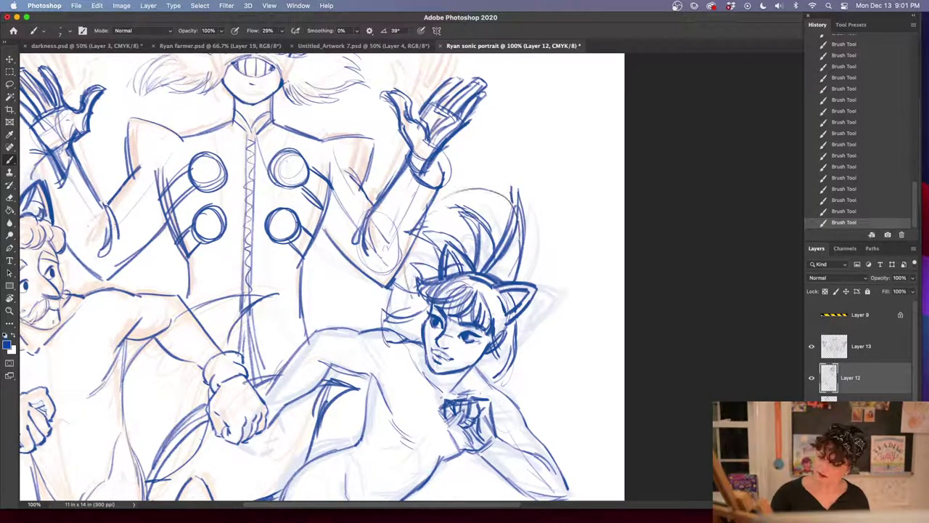
{"action": "left_click_drag", "start_coordinate": [464, 198], "coordinate": [430, 208]}
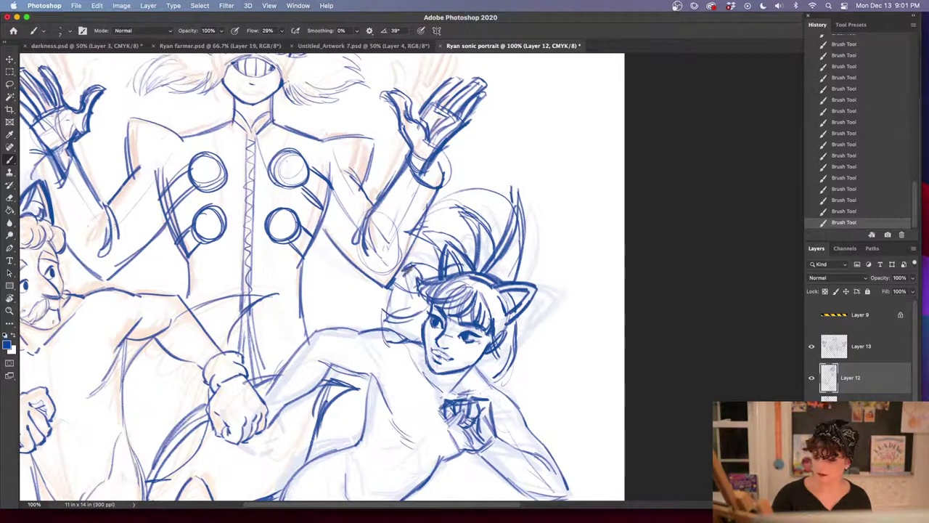
{"action": "mouse_move", "coordinate": [411, 232]}
{"action": "left_mouse_down"}
{"action": "mouse_move", "coordinate": [461, 245]}
{"action": "mouse_move", "coordinate": [441, 257]}
{"action": "left_mouse_up"}
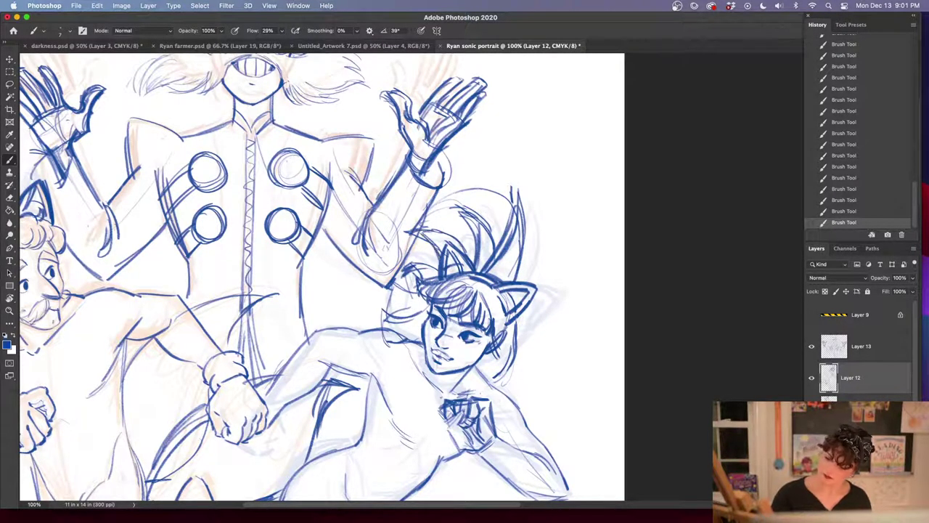
{"action": "mouse_move", "coordinate": [442, 203]}
{"action": "left_mouse_down"}
{"action": "mouse_move", "coordinate": [485, 220]}
{"action": "mouse_move", "coordinate": [493, 239]}
{"action": "left_mouse_up"}
{"action": "left_click_drag", "start_coordinate": [455, 207], "coordinate": [476, 247]}
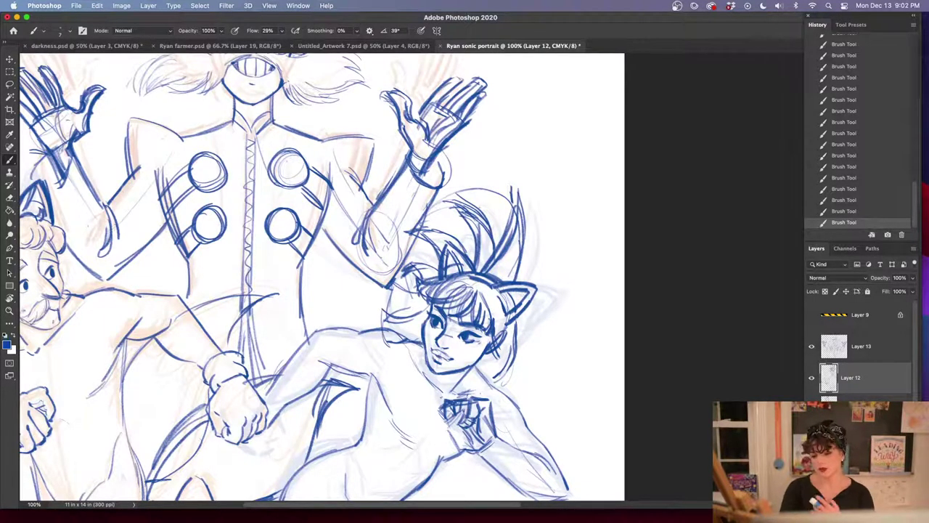
Select a layer below Layer 12 and create a new layer there
{"action": "scroll", "coordinate": [615, 269], "scroll_direction": "down", "scroll_amount": 5}
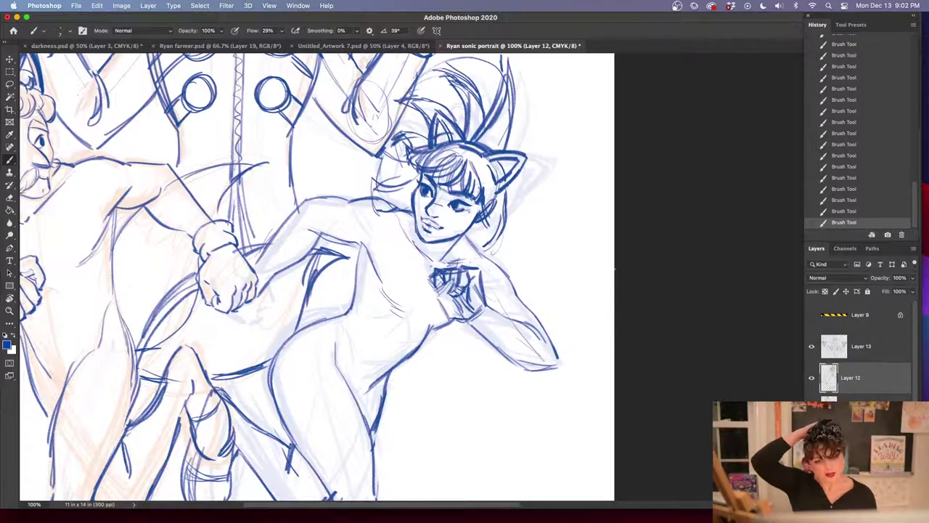
{"action": "key", "text": "super+minus"}
{"action": "key", "text": "super+minus"}
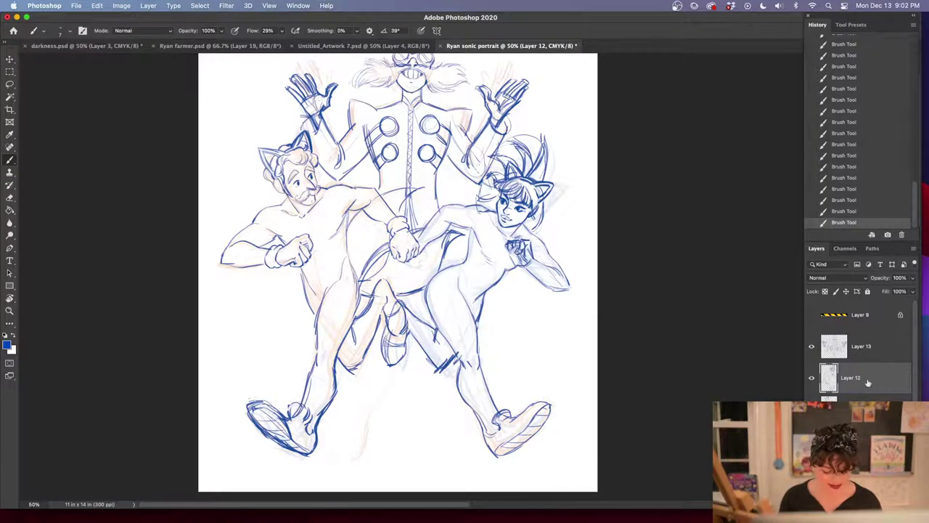
{"action": "left_click", "coordinate": [864, 443]}
{"action": "left_click", "coordinate": [888, 502]}
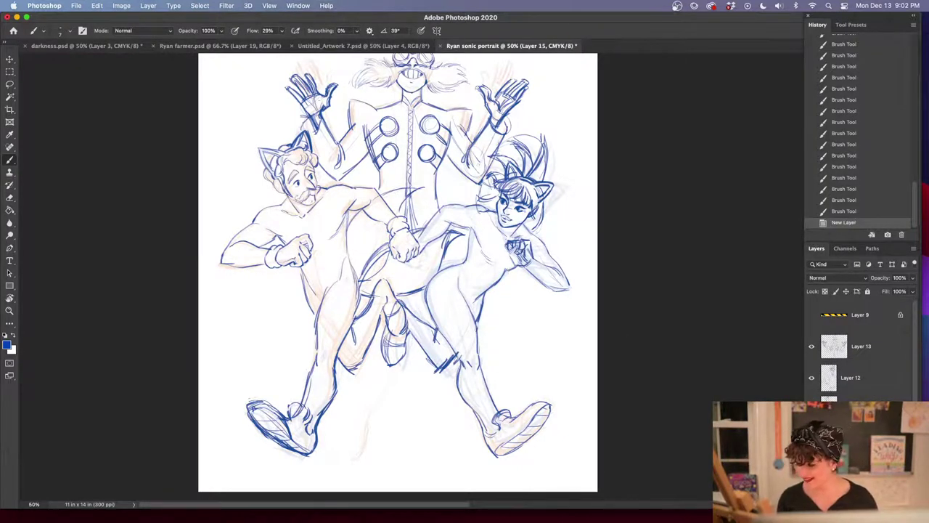
Sketch loose, cloud-like curves on the new layer, beneath the female runner's outer arm
{"action": "left_click_drag", "start_coordinate": [444, 248], "coordinate": [472, 242]}
{"action": "mouse_move", "coordinate": [462, 231]}
{"action": "left_mouse_down"}
{"action": "mouse_move", "coordinate": [492, 248]}
{"action": "mouse_move", "coordinate": [518, 297]}
{"action": "left_mouse_up"}
{"action": "mouse_move", "coordinate": [518, 294]}
{"action": "left_mouse_down"}
{"action": "mouse_move", "coordinate": [515, 308]}
{"action": "mouse_move", "coordinate": [566, 320]}
{"action": "left_mouse_up"}
{"action": "left_click_drag", "start_coordinate": [517, 342], "coordinate": [572, 324]}
{"action": "mouse_move", "coordinate": [530, 306]}
{"action": "left_mouse_down"}
{"action": "mouse_move", "coordinate": [572, 368]}
{"action": "mouse_move", "coordinate": [591, 376]}
{"action": "left_mouse_up"}
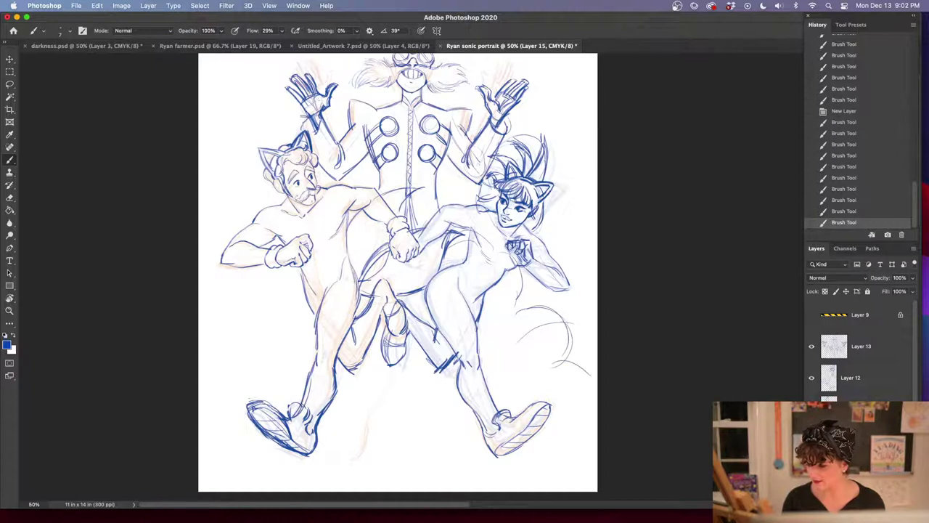
{"action": "mouse_move", "coordinate": [530, 268]}
{"action": "left_mouse_down"}
{"action": "mouse_move", "coordinate": [518, 313]}
{"action": "mouse_move", "coordinate": [573, 336]}
{"action": "left_mouse_up"}
{"action": "left_click_drag", "start_coordinate": [568, 318], "coordinate": [565, 357]}
{"action": "left_click_drag", "start_coordinate": [523, 312], "coordinate": [539, 306]}
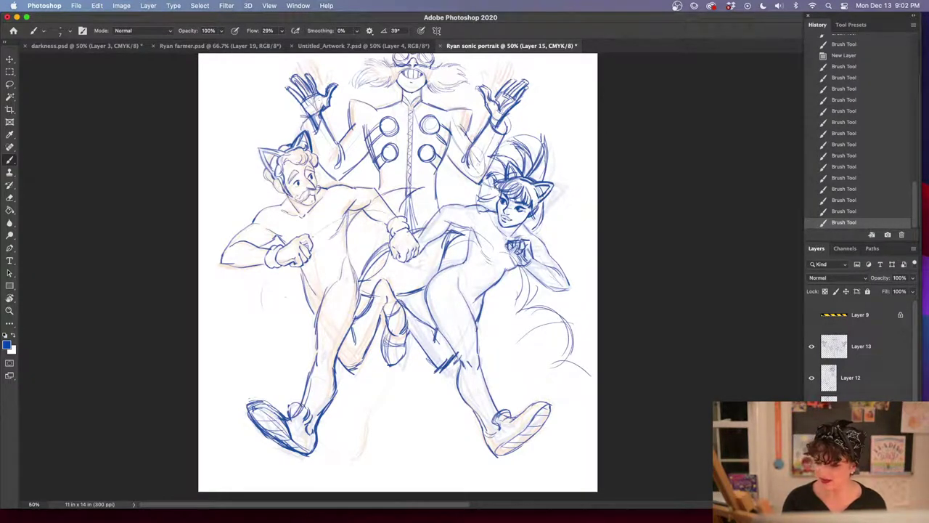
Sketch matching loose, cloud-like curves beneath the bearded runner's outer arm
{"action": "left_click_drag", "start_coordinate": [293, 265], "coordinate": [286, 310]}
{"action": "mouse_move", "coordinate": [285, 268]}
{"action": "left_mouse_down"}
{"action": "mouse_move", "coordinate": [284, 328]}
{"action": "mouse_move", "coordinate": [242, 336]}
{"action": "left_mouse_up"}
{"action": "left_click_drag", "start_coordinate": [286, 313], "coordinate": [219, 360]}
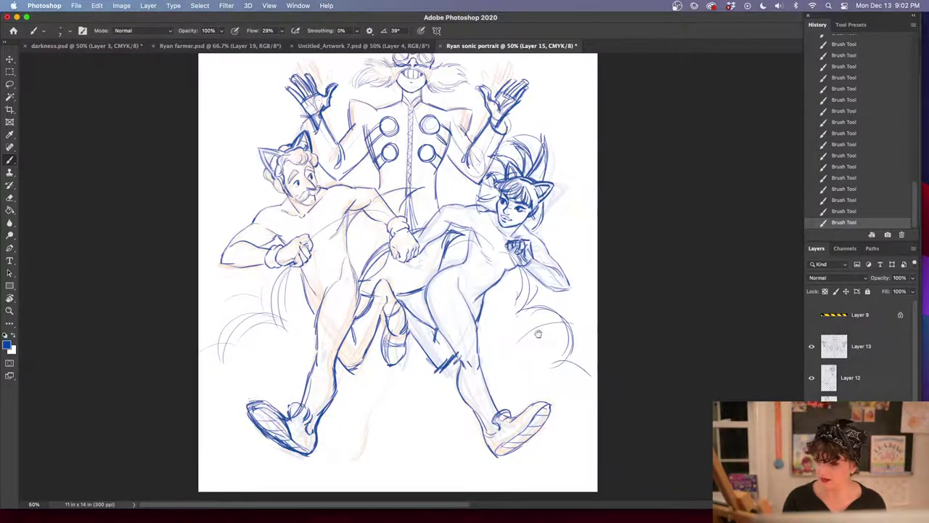
{"action": "left_click_drag", "start_coordinate": [541, 332], "coordinate": [565, 394]}
{"action": "left_click_drag", "start_coordinate": [555, 429], "coordinate": [549, 452]}
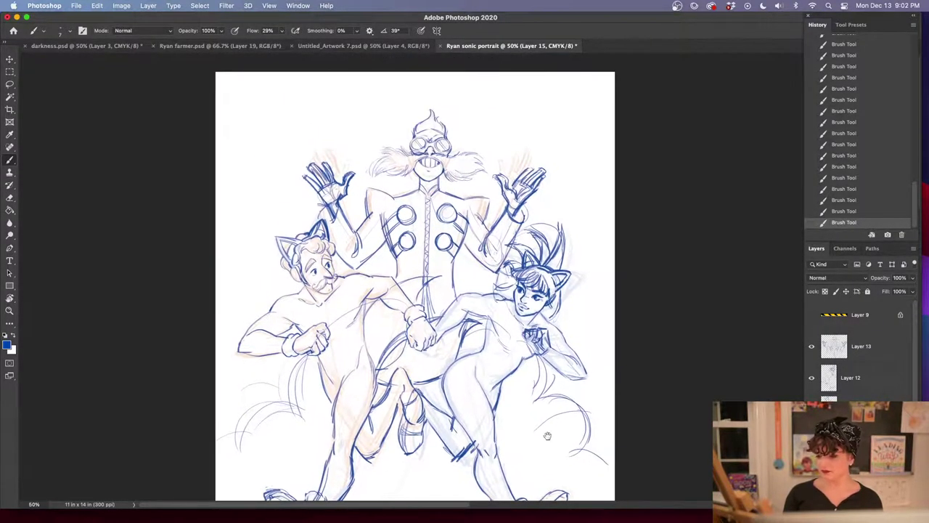
Select Layer 13, toggle it to check its linework, and move the goggled man's figure slightly upward
{"action": "left_click", "coordinate": [869, 357]}
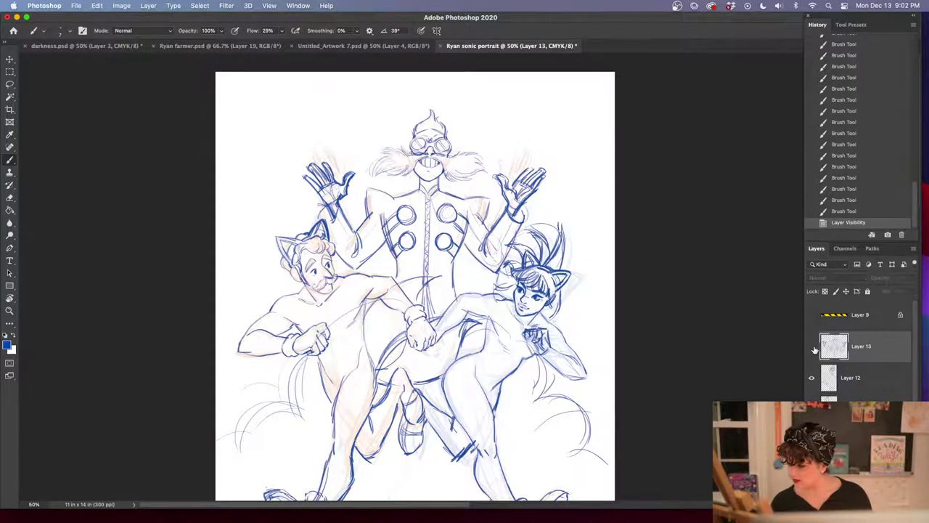
{"action": "left_click", "coordinate": [811, 347]}
{"action": "left_click", "coordinate": [812, 346]}
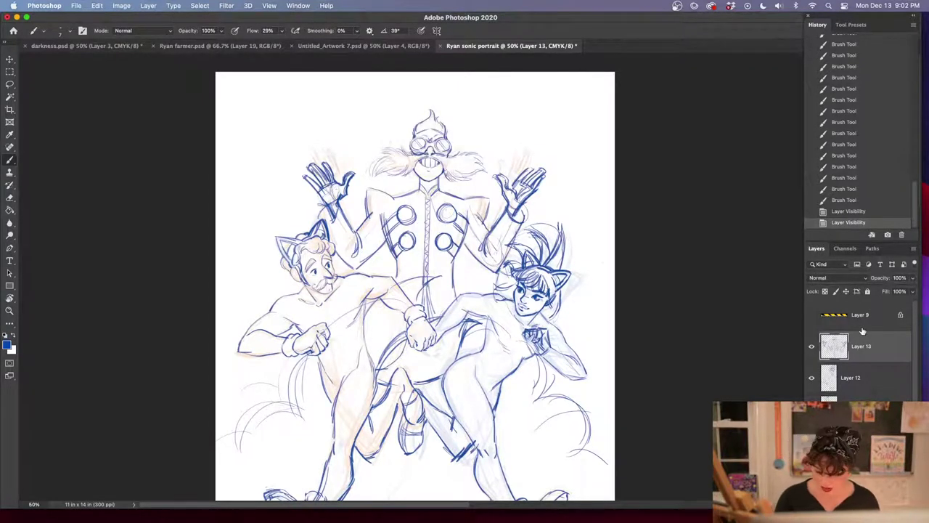
{"action": "mouse_move", "coordinate": [469, 250]}
{"action": "left_mouse_down"}
{"action": "mouse_move", "coordinate": [468, 224]}
{"action": "mouse_move", "coordinate": [498, 217]}
{"action": "left_mouse_up"}
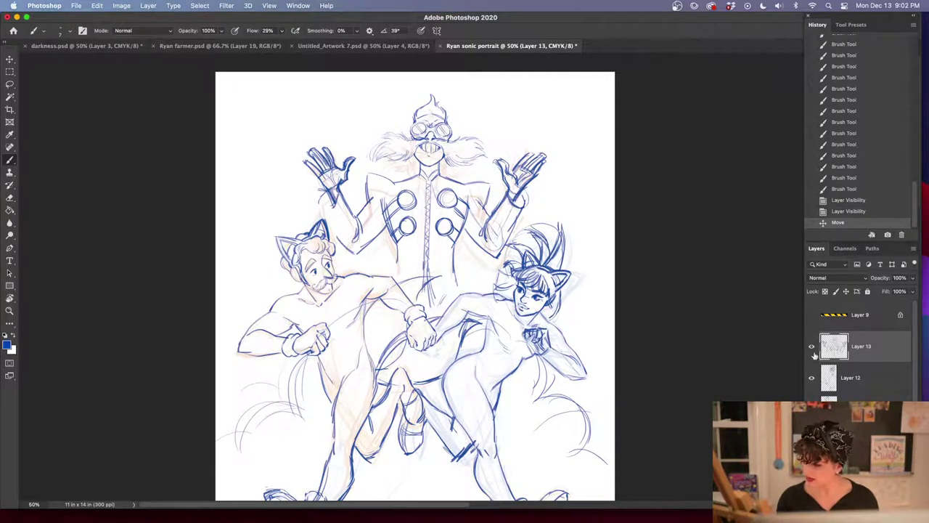
Sketch the cuff and forearm outline of the goggled man's raised arm above the bearded runner
{"action": "left_click_drag", "start_coordinate": [330, 193], "coordinate": [320, 203]}
{"action": "mouse_move", "coordinate": [319, 202]}
{"action": "left_mouse_down"}
{"action": "mouse_move", "coordinate": [323, 212]}
{"action": "mouse_move", "coordinate": [336, 208]}
{"action": "left_mouse_up"}
{"action": "left_click_drag", "start_coordinate": [320, 215], "coordinate": [351, 251]}
{"action": "left_click_drag", "start_coordinate": [335, 195], "coordinate": [339, 209]}
Extend both side contours of the goggled man's coat downward and add body lines beside the bearded runner's torso
{"action": "left_click_drag", "start_coordinate": [394, 261], "coordinate": [400, 286]}
{"action": "left_click_drag", "start_coordinate": [456, 241], "coordinate": [456, 289]}
{"action": "left_click_drag", "start_coordinate": [399, 253], "coordinate": [400, 273]}
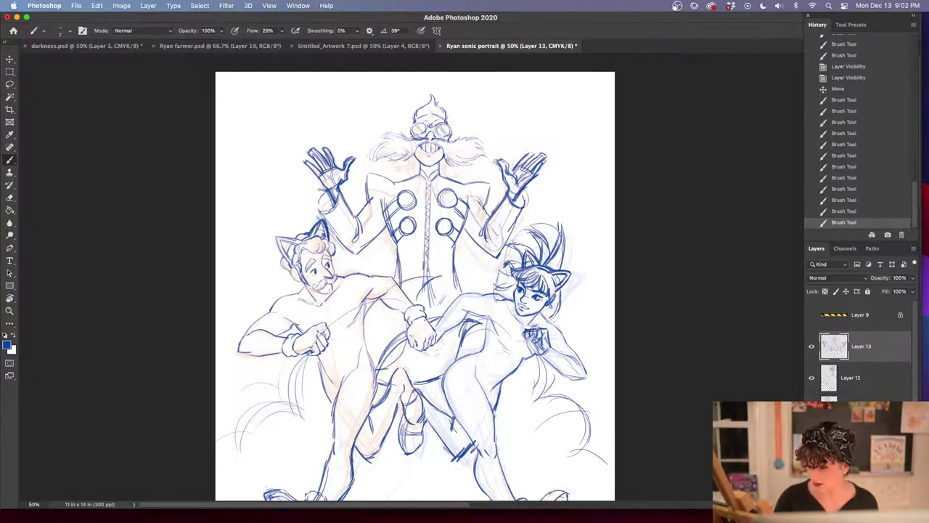
{"action": "left_click_drag", "start_coordinate": [384, 306], "coordinate": [381, 346]}
{"action": "left_click_drag", "start_coordinate": [628, 394], "coordinate": [632, 374]}
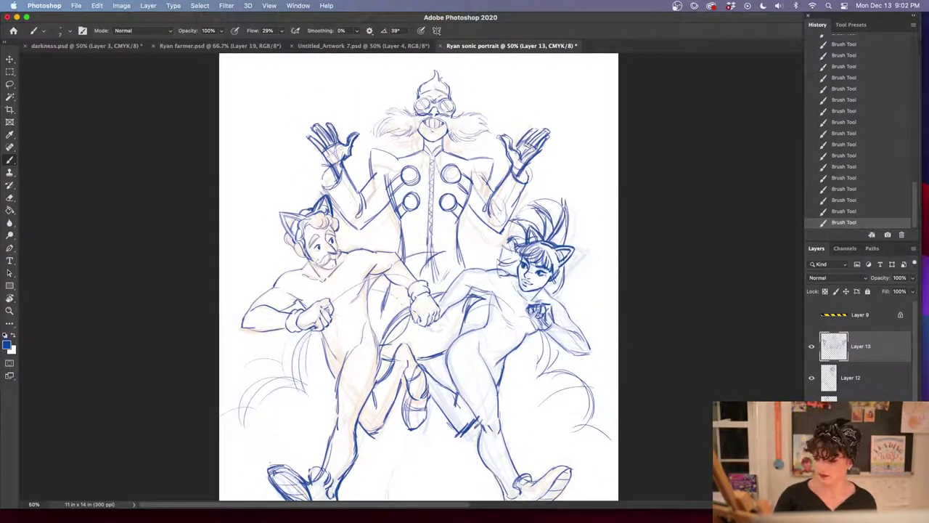
{"action": "scroll", "coordinate": [543, 367], "scroll_direction": "down", "scroll_amount": 2}
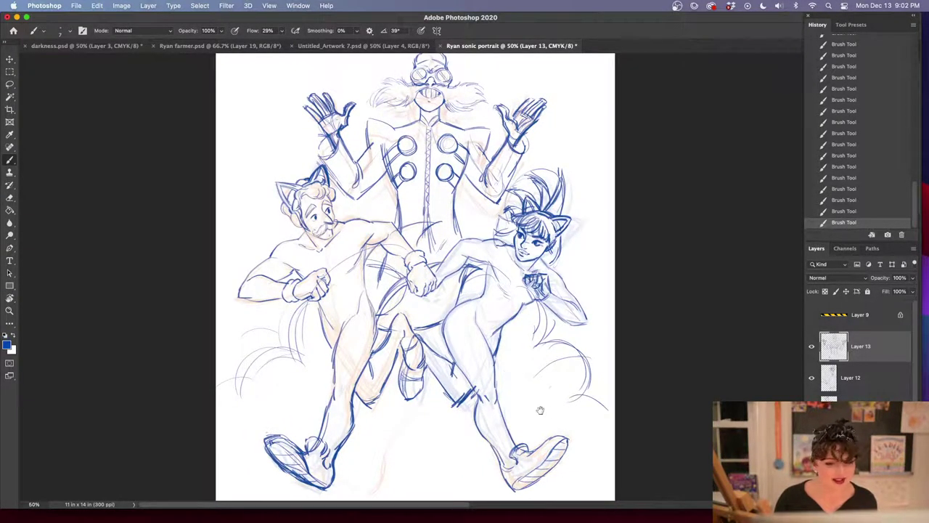
{"action": "mouse_move", "coordinate": [561, 417]}
{"action": "left_mouse_down"}
{"action": "mouse_move", "coordinate": [517, 389]}
{"action": "mouse_move", "coordinate": [550, 394]}
{"action": "mouse_move", "coordinate": [533, 354]}
{"action": "mouse_move", "coordinate": [537, 404]}
{"action": "left_mouse_up"}
{"action": "mouse_move", "coordinate": [578, 347]}
{"action": "left_mouse_down"}
{"action": "mouse_move", "coordinate": [576, 308]}
{"action": "mouse_move", "coordinate": [573, 346]}
{"action": "mouse_move", "coordinate": [575, 318]}
{"action": "left_mouse_up"}
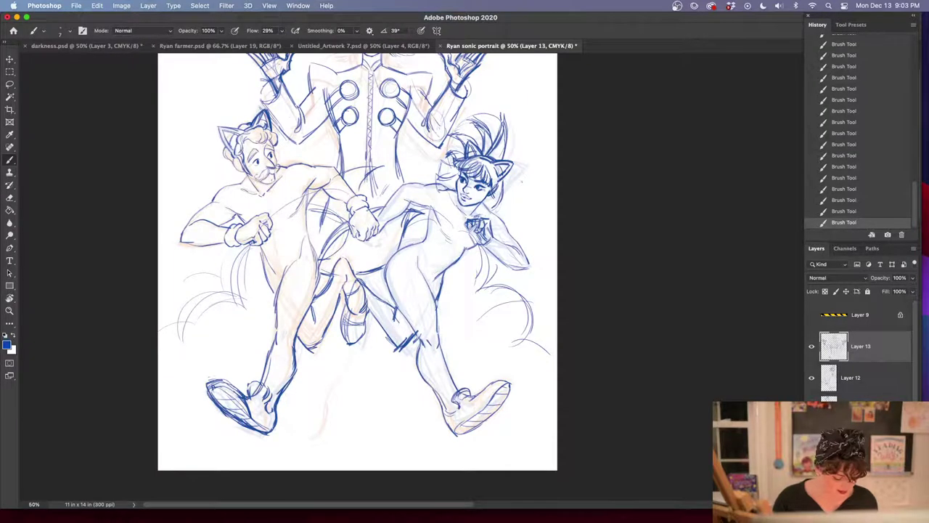
{"action": "left_click_drag", "start_coordinate": [513, 341], "coordinate": [510, 311]}
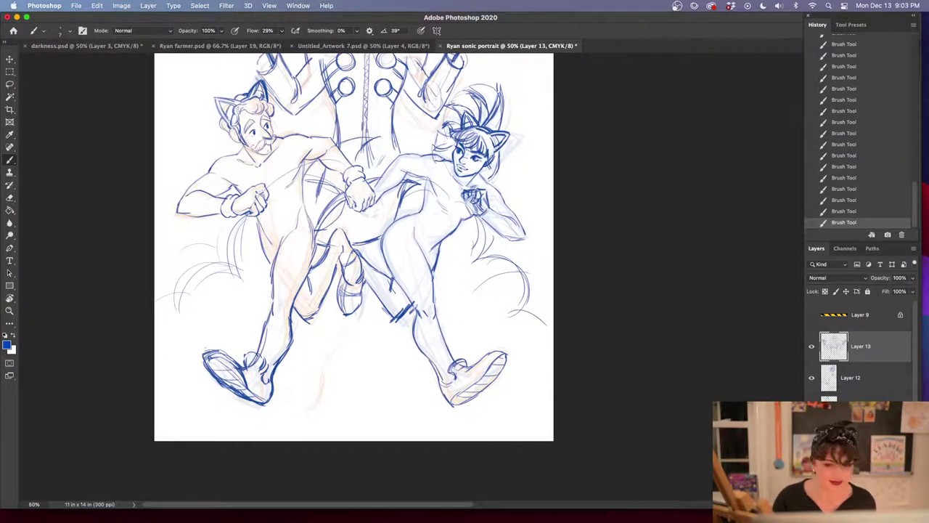
{"action": "scroll", "coordinate": [574, 352], "scroll_direction": "up", "scroll_amount": 3}
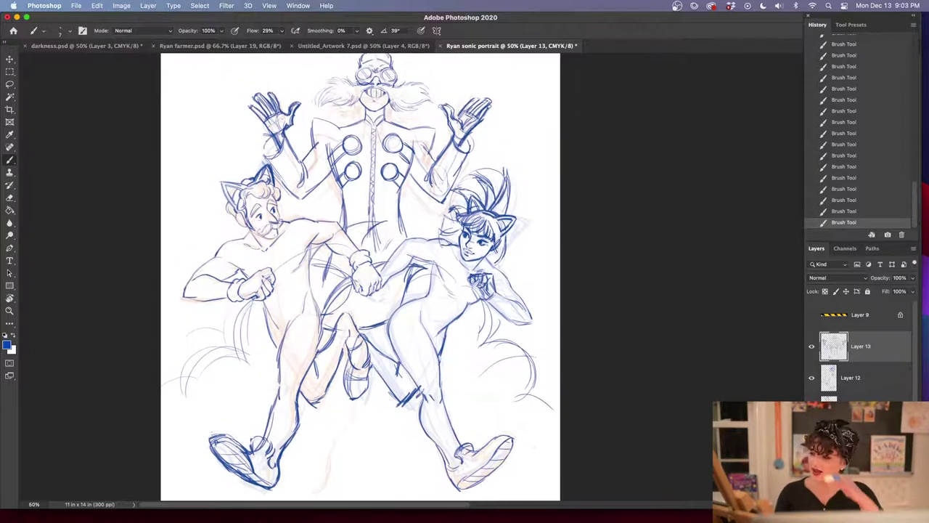
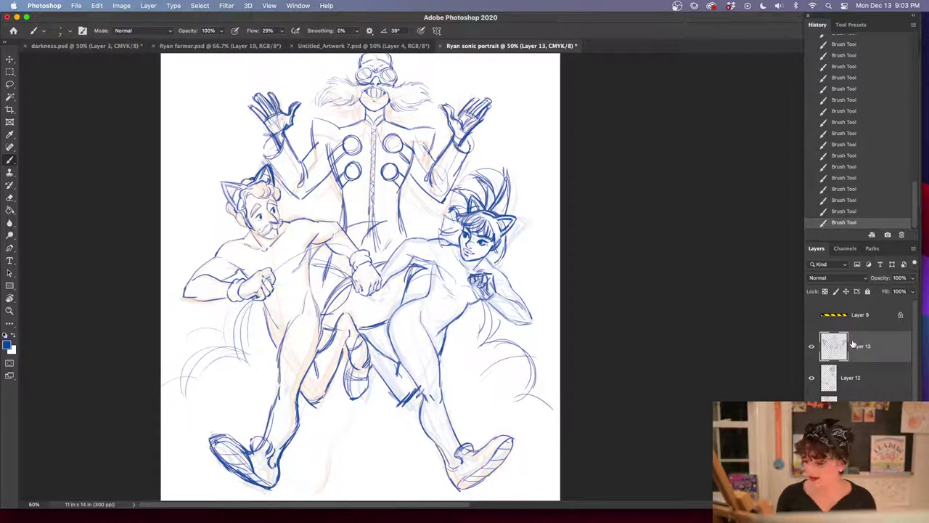
Flip the whole canvas horizontally to view the composition mirrored
{"action": "left_click", "coordinate": [122, 5]}
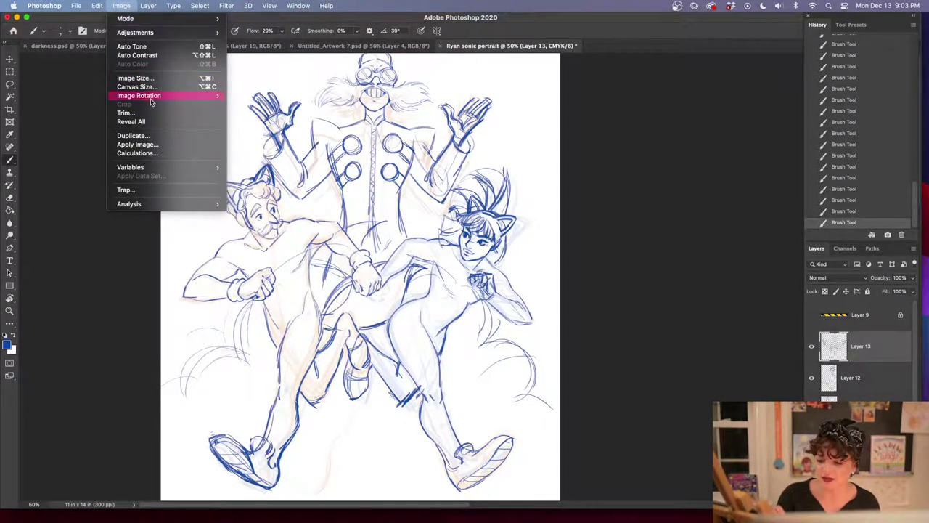
{"action": "mouse_move", "coordinate": [205, 95]}
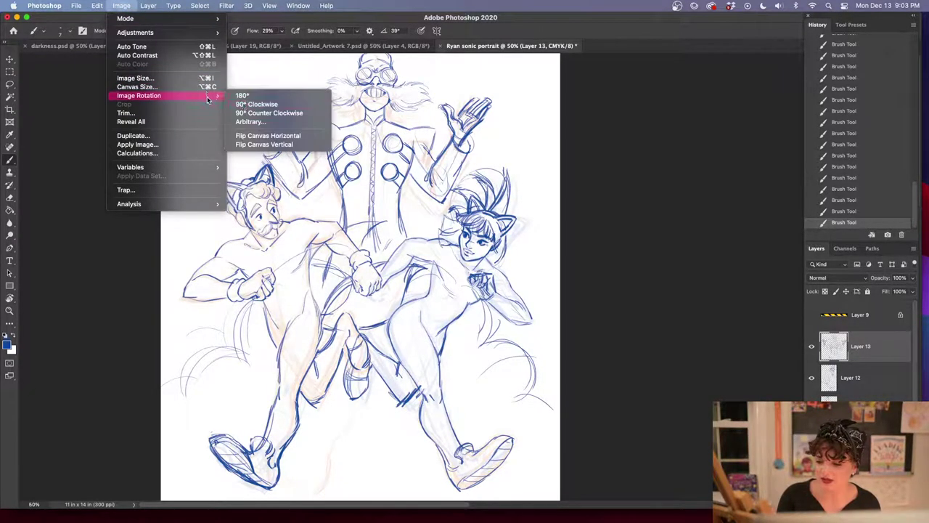
{"action": "left_click", "coordinate": [290, 136]}
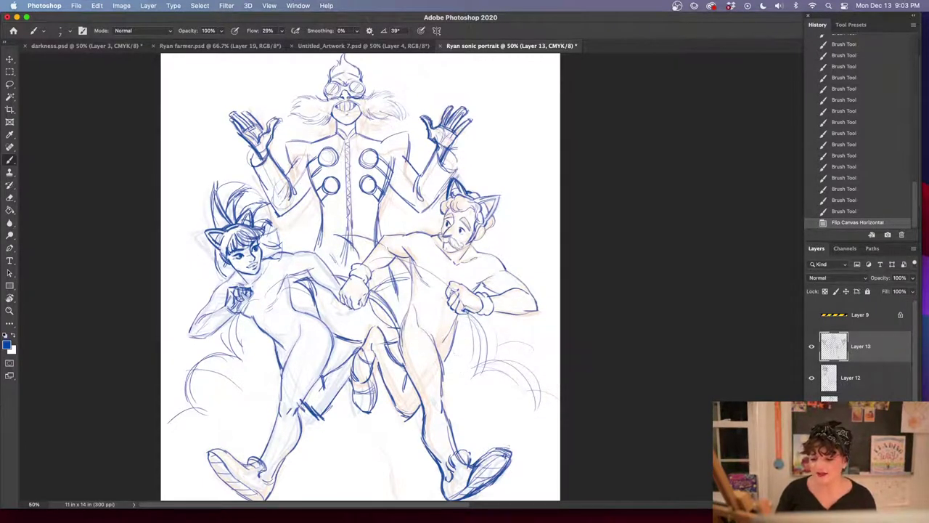
{"action": "scroll", "coordinate": [376, 277], "scroll_direction": "left", "scroll_amount": 2}
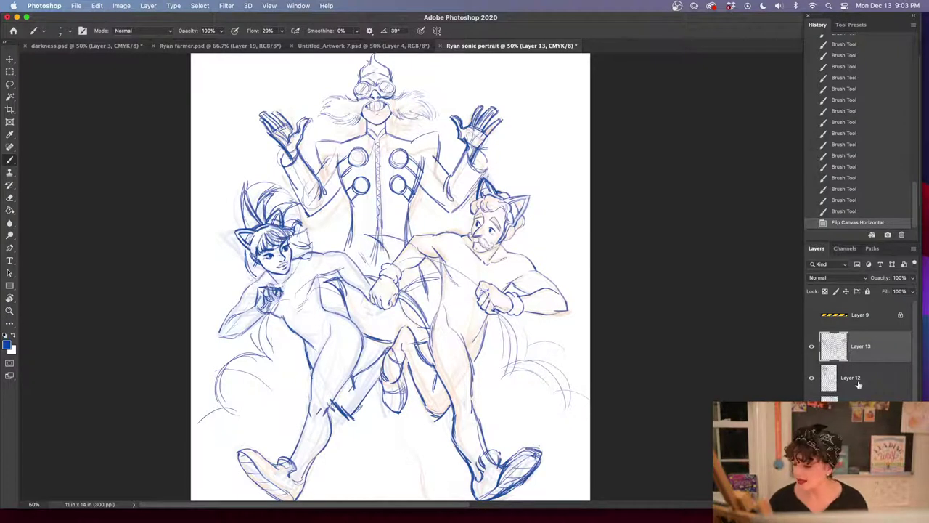
Toggle the orange underdrawing layer beneath Layer 14 to check it, leaving it hidden so only the blue linework shows
{"action": "scroll", "coordinate": [860, 348], "scroll_direction": "down", "scroll_amount": 2}
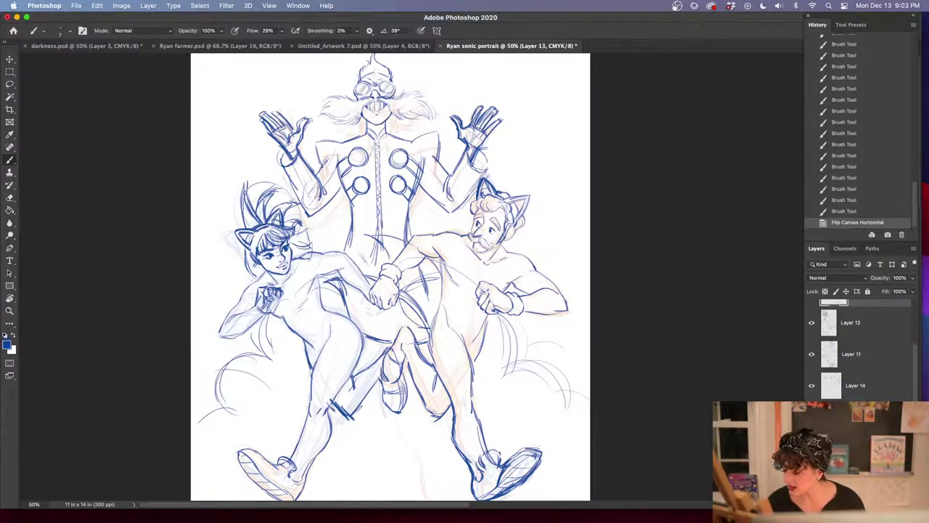
{"action": "left_click", "coordinate": [812, 417]}
{"action": "left_click", "coordinate": [812, 417]}
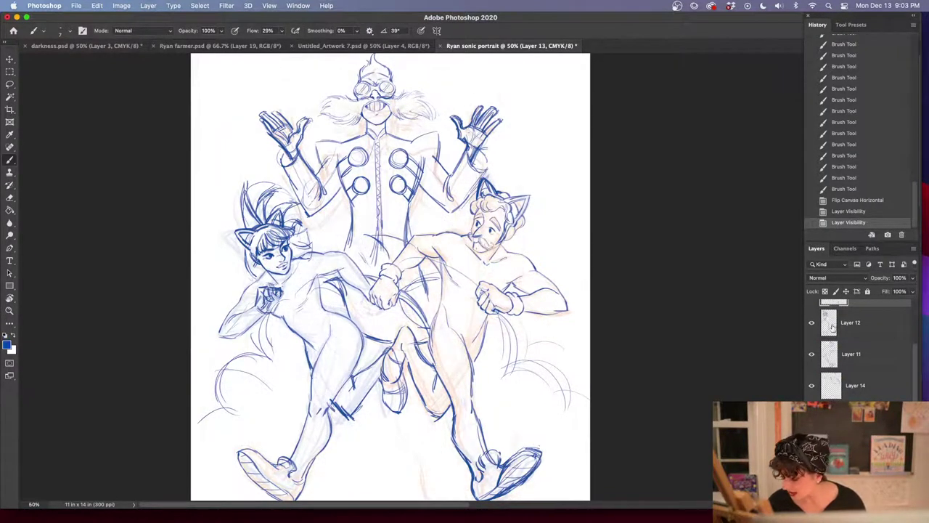
{"action": "left_click", "coordinate": [812, 417]}
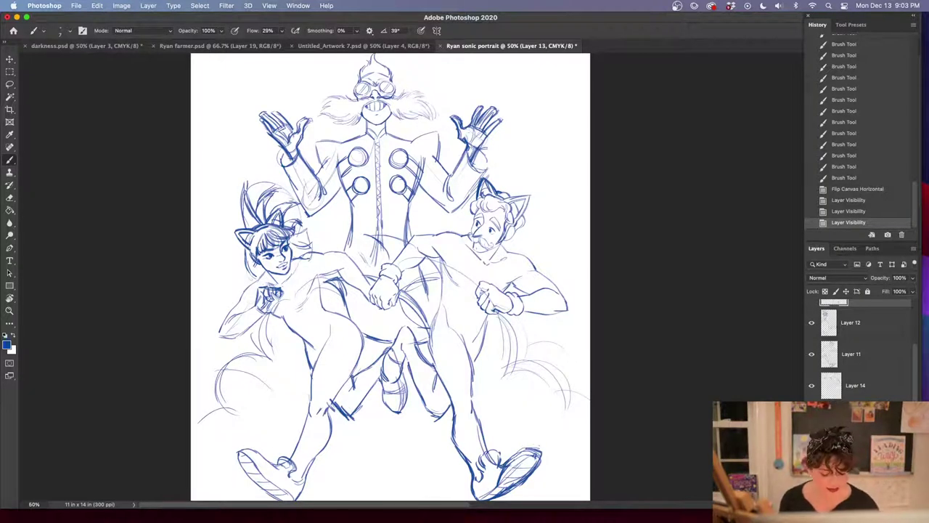
{"action": "left_click", "coordinate": [672, 382]}
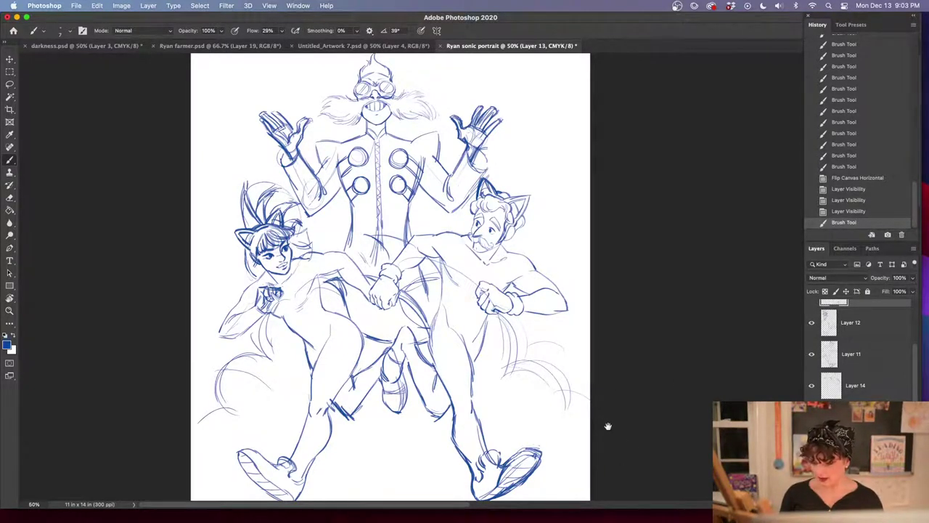
{"action": "scroll", "coordinate": [610, 417], "scroll_direction": "down", "scroll_amount": 2}
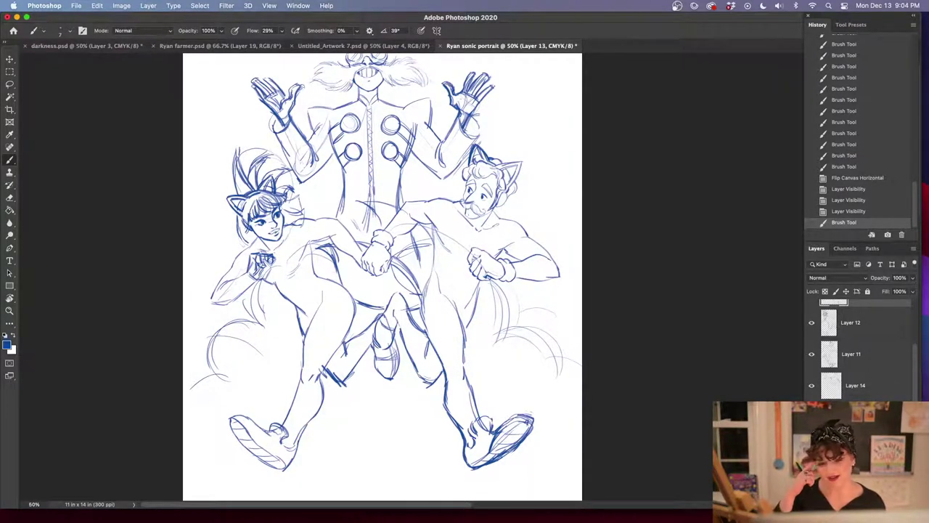
Toggle Layer 12 to identify its linework, select it and lower its opacity to 15%
{"action": "scroll", "coordinate": [870, 347], "scroll_direction": "up", "scroll_amount": 2}
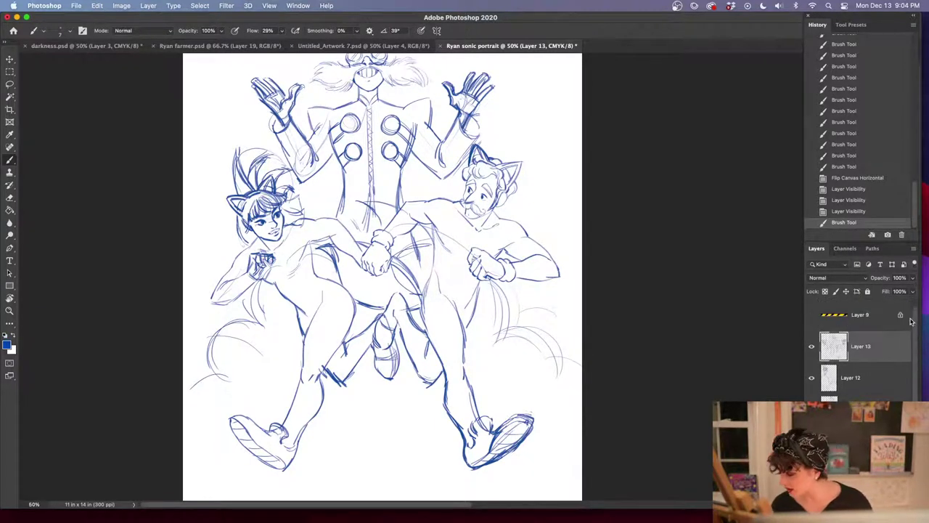
{"action": "left_click", "coordinate": [811, 379]}
{"action": "left_click", "coordinate": [811, 379]}
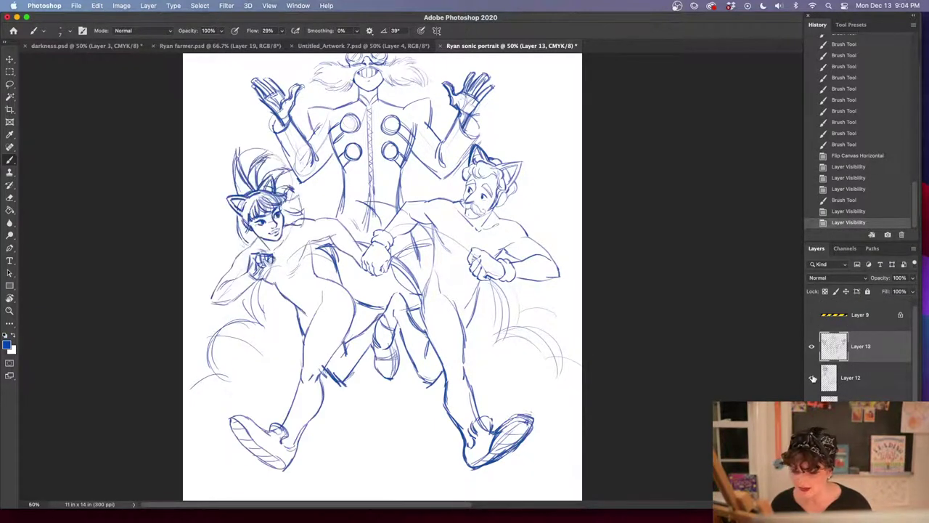
{"action": "left_click", "coordinate": [869, 382]}
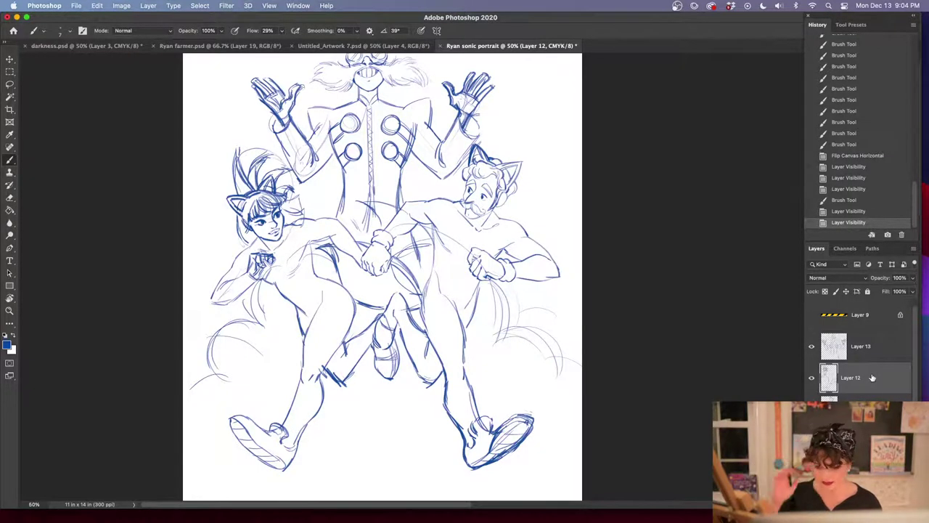
{"action": "key", "text": "super+equal"}
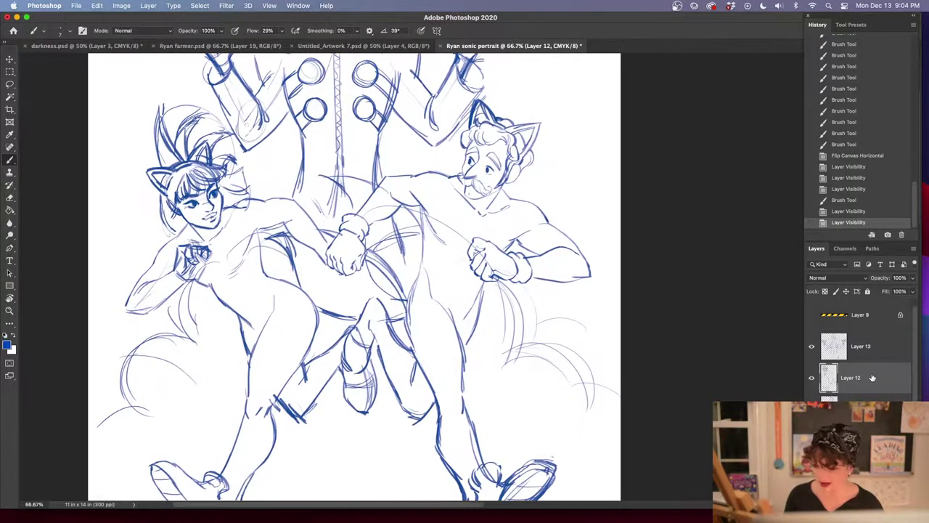
{"action": "left_click", "coordinate": [913, 278]}
{"action": "left_click_drag", "start_coordinate": [894, 290], "coordinate": [874, 292]}
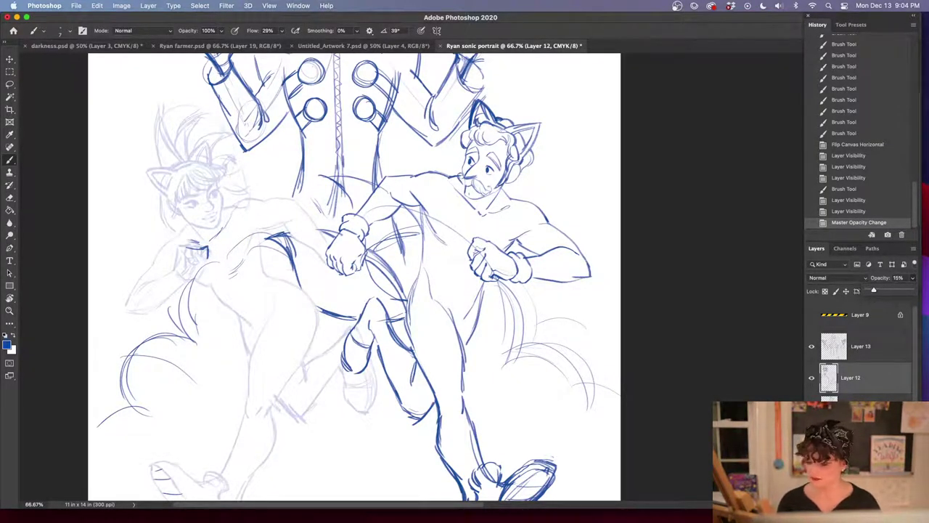
Add a new layer above the faded Layer 12 for redrawing the female runner's face
{"action": "left_click", "coordinate": [888, 503]}
{"action": "key", "text": "super+plus"}
{"action": "key", "text": "super+plus"}
{"action": "key", "text": "super+plus"}
{"action": "left_click_drag", "start_coordinate": [272, 291], "coordinate": [653, 385]}
{"action": "left_click_drag", "start_coordinate": [218, 189], "coordinate": [550, 293]}
{"action": "left_click_drag", "start_coordinate": [260, 256], "coordinate": [562, 331]}
{"action": "scroll", "coordinate": [562, 331], "scroll_direction": "up", "scroll_amount": 3}
{"action": "scroll", "coordinate": [562, 331], "scroll_direction": "left", "scroll_amount": 3}
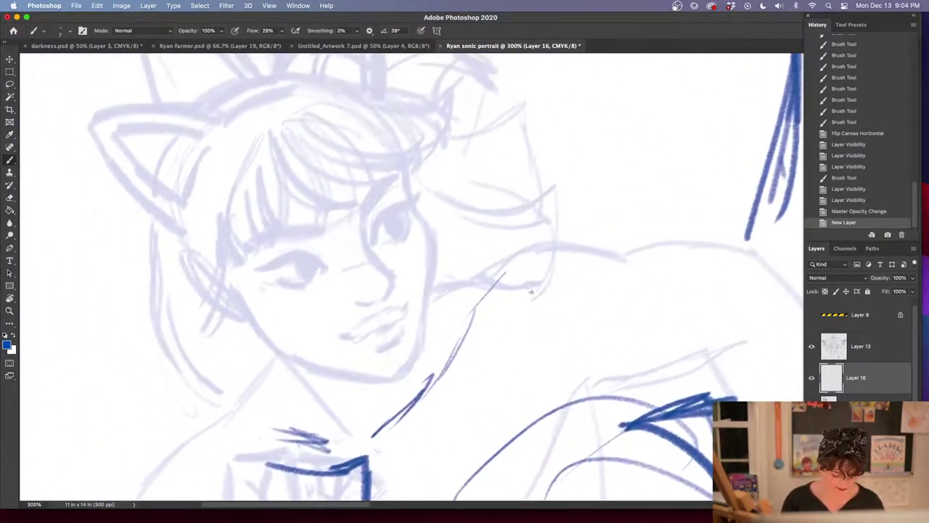
Trace the far-side contour of the female runner's face from the temple over the cheekbone down toward the chin
{"action": "mouse_move", "coordinate": [401, 157]}
{"action": "left_mouse_down"}
{"action": "mouse_move", "coordinate": [412, 207]}
{"action": "mouse_move", "coordinate": [428, 228]}
{"action": "left_mouse_up"}
{"action": "scroll", "coordinate": [429, 241], "scroll_direction": "down", "scroll_amount": 5}
{"action": "scroll", "coordinate": [429, 240], "scroll_direction": "down", "scroll_amount": 8}
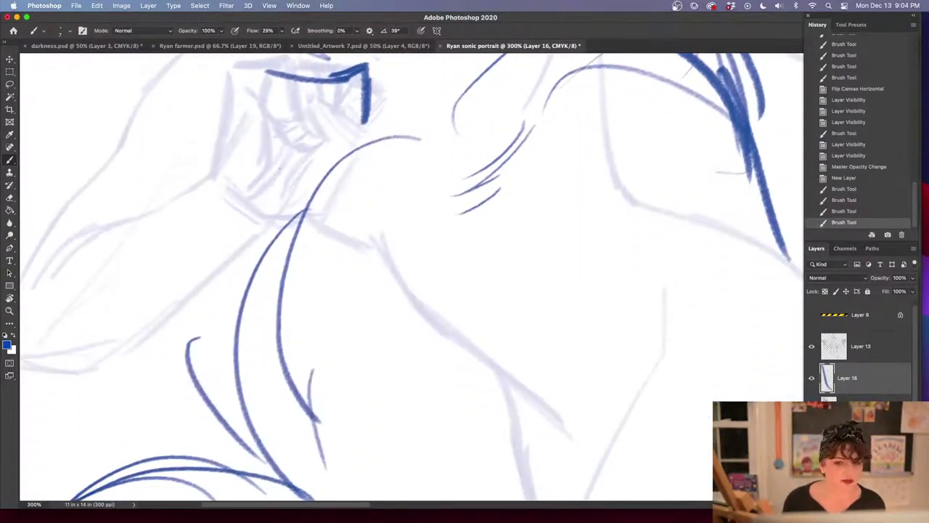
{"action": "scroll", "coordinate": [256, 171], "scroll_direction": "up", "scroll_amount": 12}
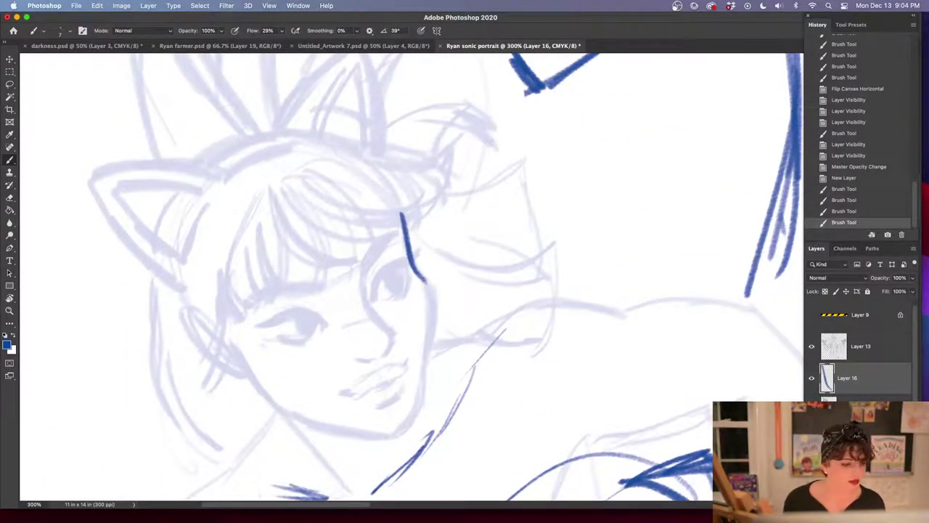
{"action": "key", "text": "shift+Tab"}
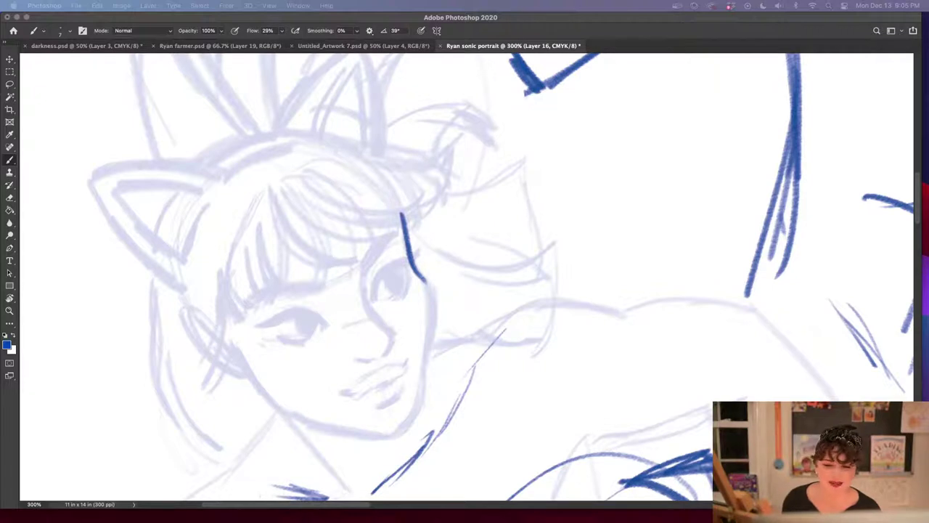
{"action": "key", "text": "Tab"}
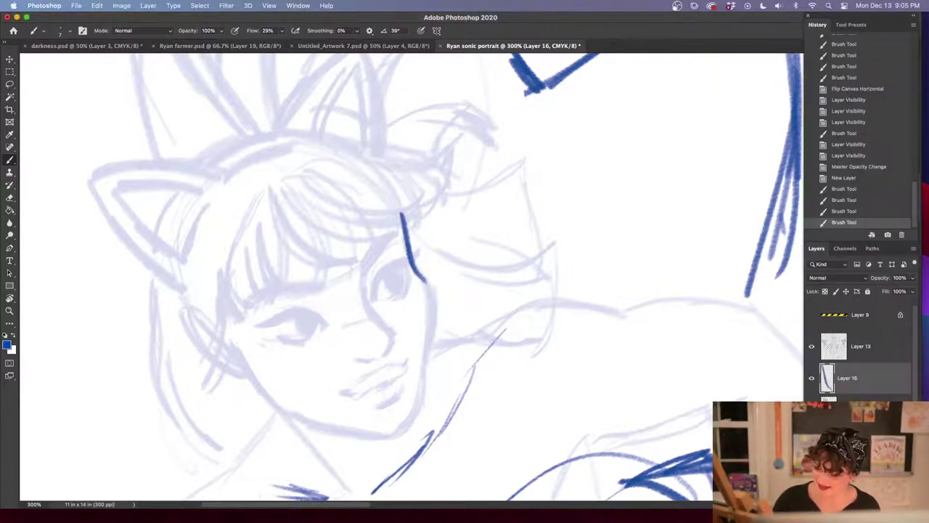
{"action": "left_click_drag", "start_coordinate": [462, 313], "coordinate": [450, 257]}
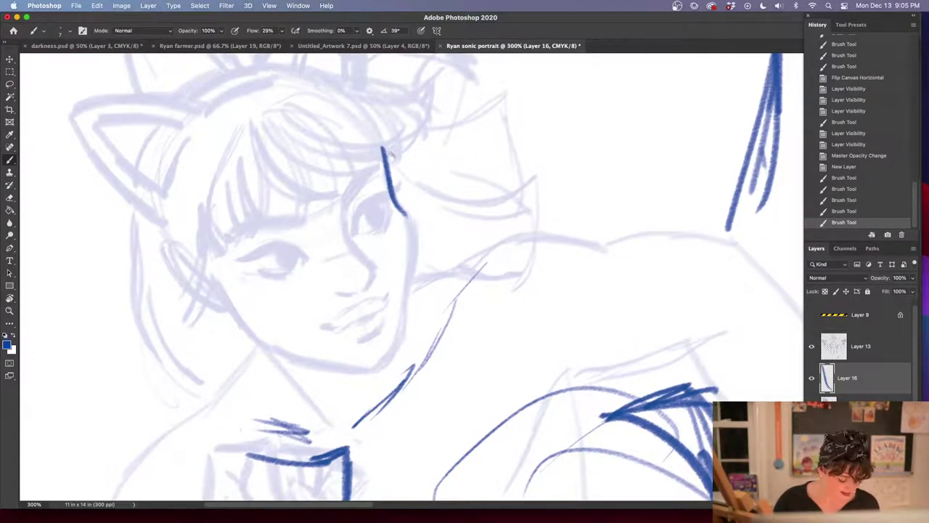
{"action": "mouse_move", "coordinate": [398, 207]}
{"action": "left_mouse_down"}
{"action": "mouse_move", "coordinate": [415, 234]}
{"action": "mouse_move", "coordinate": [411, 261]}
{"action": "left_mouse_up"}
{"action": "left_click_drag", "start_coordinate": [414, 223], "coordinate": [404, 300]}
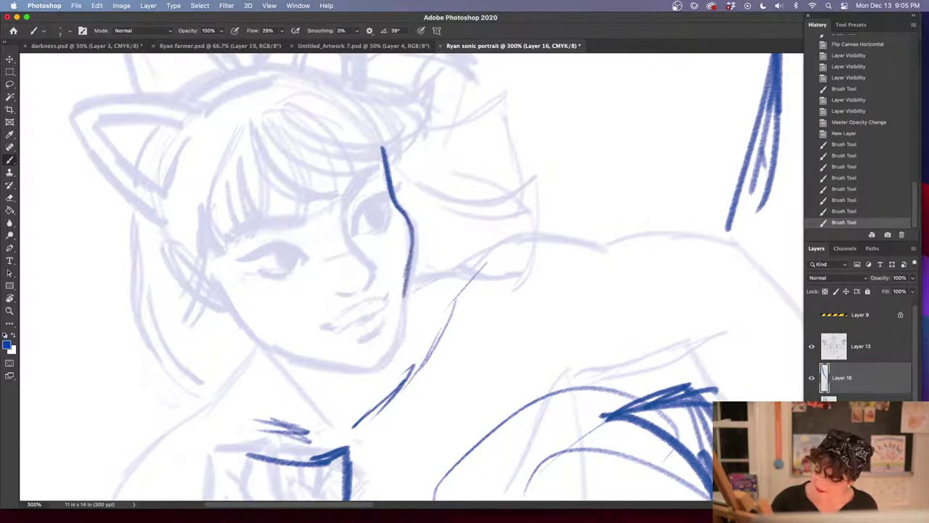
{"action": "left_click_drag", "start_coordinate": [414, 251], "coordinate": [401, 306]}
{"action": "left_click_drag", "start_coordinate": [411, 269], "coordinate": [401, 325]}
{"action": "left_click_drag", "start_coordinate": [405, 294], "coordinate": [398, 340]}
{"action": "left_click_drag", "start_coordinate": [452, 315], "coordinate": [489, 251]}
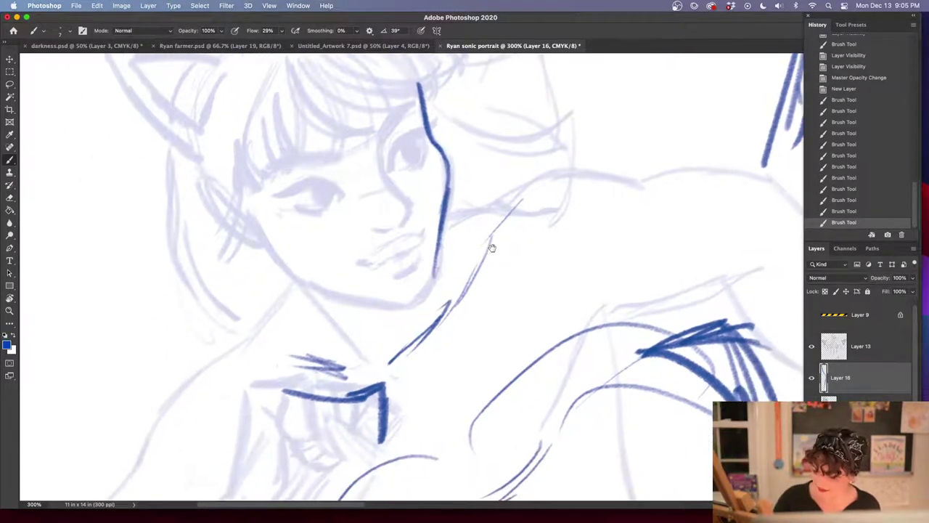
Trace the female runner's near jawline from below the ear around to the chin, closing the face outline
{"action": "left_click_drag", "start_coordinate": [257, 225], "coordinate": [304, 283]}
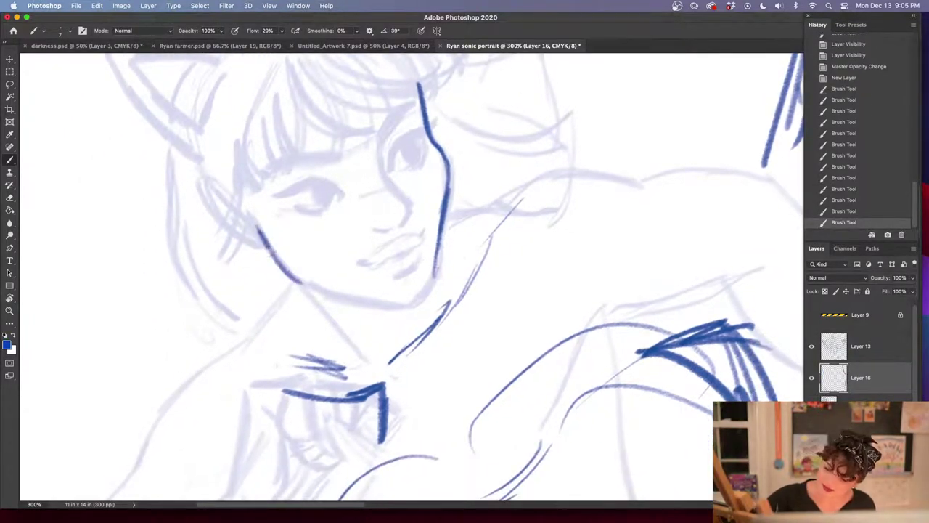
{"action": "mouse_move", "coordinate": [264, 244]}
{"action": "left_mouse_down"}
{"action": "mouse_move", "coordinate": [318, 289]}
{"action": "mouse_move", "coordinate": [378, 307]}
{"action": "left_mouse_up"}
{"action": "mouse_move", "coordinate": [310, 289]}
{"action": "left_mouse_down"}
{"action": "mouse_move", "coordinate": [408, 311]}
{"action": "mouse_move", "coordinate": [440, 267]}
{"action": "mouse_move", "coordinate": [429, 298]}
{"action": "mouse_move", "coordinate": [406, 308]}
{"action": "left_mouse_up"}
{"action": "left_click_drag", "start_coordinate": [488, 350], "coordinate": [496, 393]}
Trace the female runner's nose from the brow along the bridge to the tip and add the nostril mark
{"action": "mouse_move", "coordinate": [388, 173]}
{"action": "left_mouse_down"}
{"action": "mouse_move", "coordinate": [391, 222]}
{"action": "mouse_move", "coordinate": [417, 249]}
{"action": "mouse_move", "coordinate": [408, 267]}
{"action": "mouse_move", "coordinate": [414, 262]}
{"action": "left_mouse_up"}
{"action": "left_click_drag", "start_coordinate": [393, 269], "coordinate": [379, 272]}
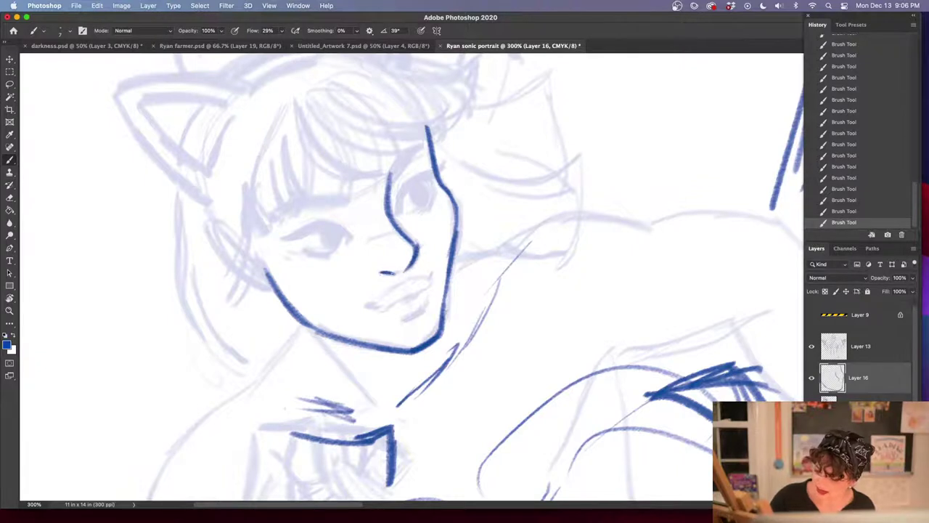
{"action": "left_click_drag", "start_coordinate": [478, 308], "coordinate": [472, 232]}
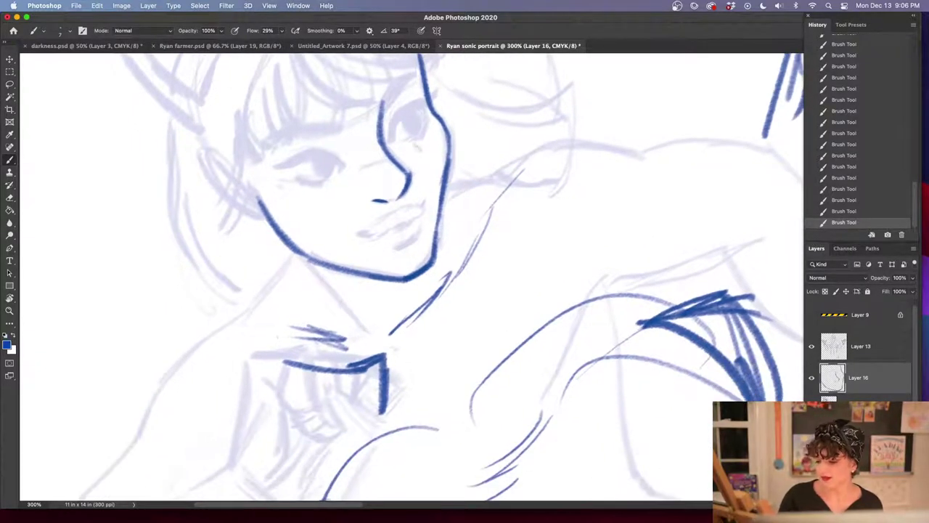
{"action": "left_click_drag", "start_coordinate": [440, 276], "coordinate": [413, 305]}
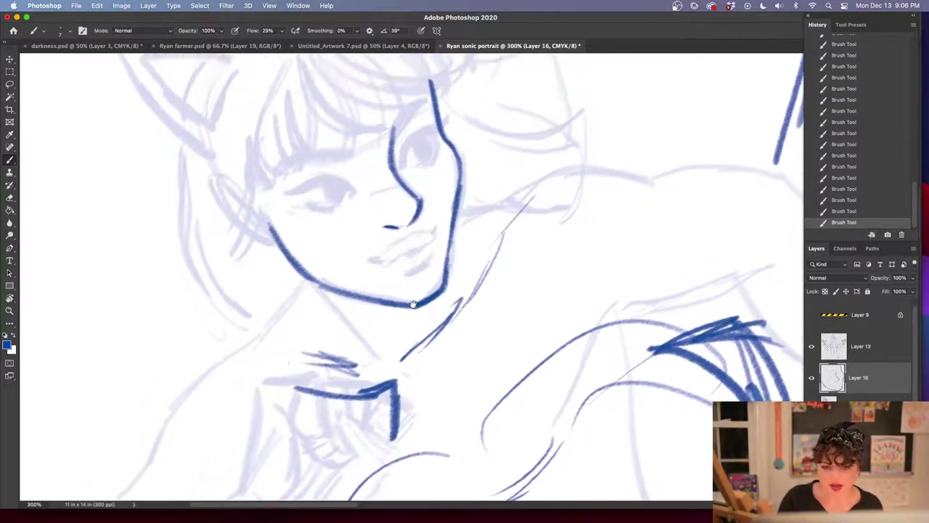
Try tracing the female runner's lips over the faded sketch, including the mouth line, corners and lower lip
{"action": "mouse_move", "coordinate": [434, 234]}
{"action": "left_mouse_down"}
{"action": "mouse_move", "coordinate": [414, 232]}
{"action": "mouse_move", "coordinate": [366, 263]}
{"action": "mouse_move", "coordinate": [418, 251]}
{"action": "mouse_move", "coordinate": [397, 258]}
{"action": "left_mouse_up"}
{"action": "left_click_drag", "start_coordinate": [433, 237], "coordinate": [437, 231]}
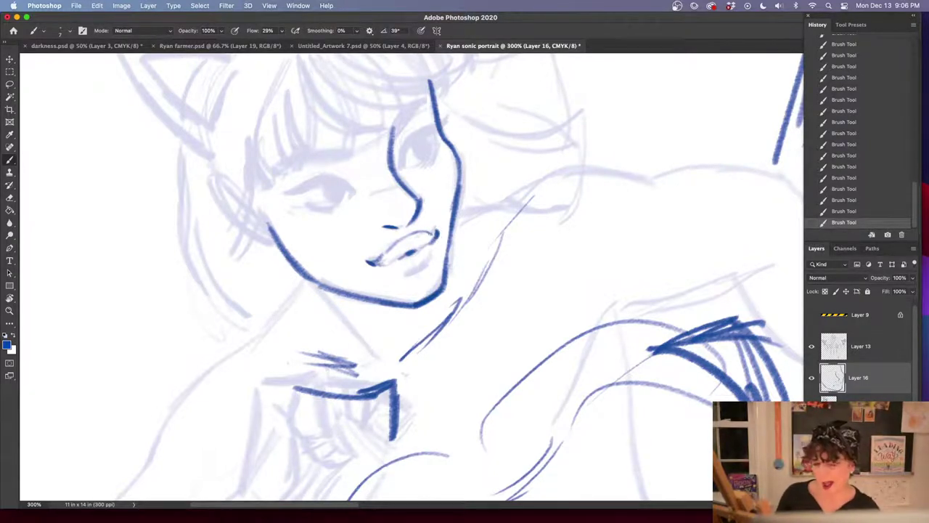
{"action": "mouse_move", "coordinate": [411, 274]}
{"action": "left_mouse_down"}
{"action": "mouse_move", "coordinate": [426, 268]}
{"action": "mouse_move", "coordinate": [406, 276]}
{"action": "left_mouse_up"}
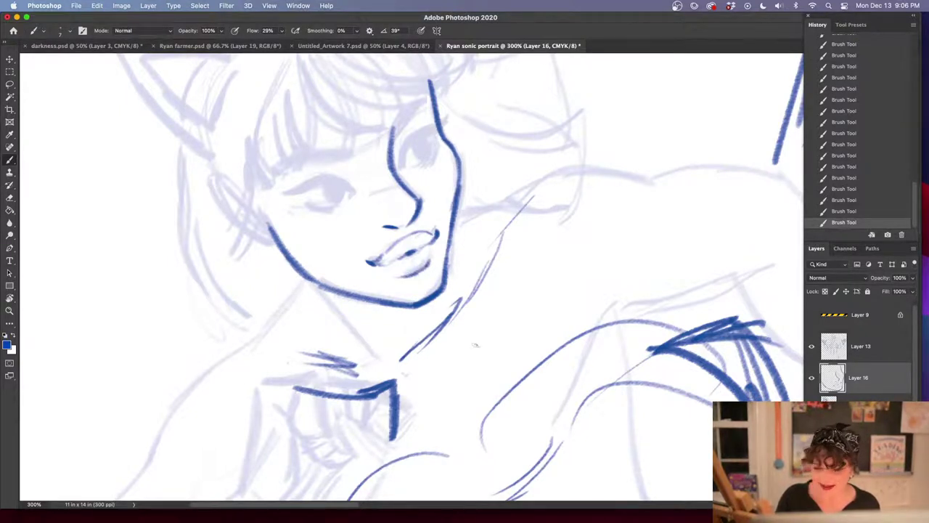
{"action": "left_click_drag", "start_coordinate": [477, 349], "coordinate": [457, 298]}
{"action": "left_click_drag", "start_coordinate": [451, 261], "coordinate": [465, 339]}
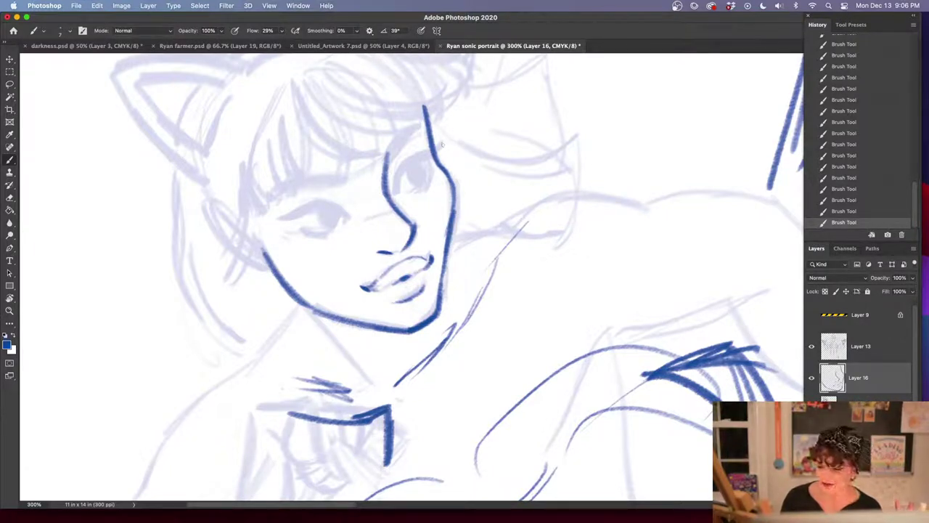
Erase the newly traced lip lines and return to the Brush tool
{"action": "key", "text": "e"}
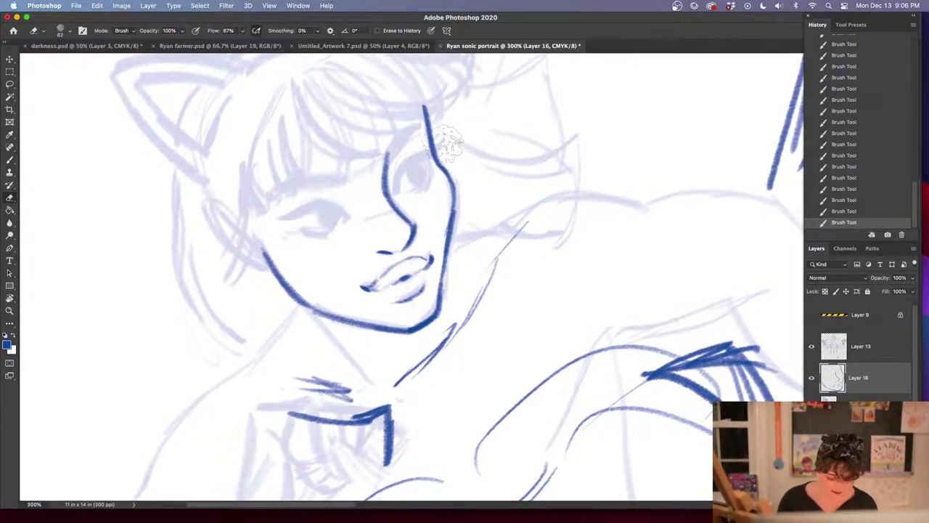
{"action": "mouse_move", "coordinate": [358, 290]}
{"action": "left_mouse_down"}
{"action": "mouse_move", "coordinate": [382, 292]}
{"action": "mouse_move", "coordinate": [429, 242]}
{"action": "mouse_move", "coordinate": [367, 197]}
{"action": "mouse_move", "coordinate": [385, 232]}
{"action": "mouse_move", "coordinate": [429, 273]}
{"action": "mouse_move", "coordinate": [408, 277]}
{"action": "mouse_move", "coordinate": [422, 257]}
{"action": "mouse_move", "coordinate": [400, 296]}
{"action": "left_mouse_up"}
{"action": "key", "text": "b"}
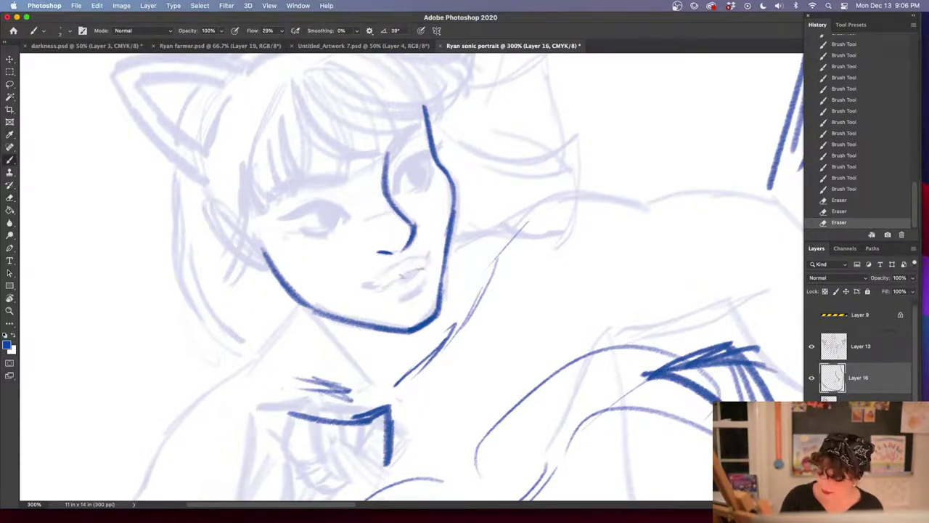
Try retracing the female runner's mouth line and lip corners over the faded sketch, then erase the strokes
{"action": "left_click_drag", "start_coordinate": [426, 266], "coordinate": [398, 278]}
{"action": "mouse_move", "coordinate": [402, 273]}
{"action": "left_mouse_down"}
{"action": "mouse_move", "coordinate": [367, 286]}
{"action": "mouse_move", "coordinate": [386, 287]}
{"action": "left_mouse_up"}
{"action": "left_click_drag", "start_coordinate": [416, 273], "coordinate": [427, 263]}
{"action": "mouse_move", "coordinate": [422, 268]}
{"action": "left_mouse_down"}
{"action": "mouse_move", "coordinate": [429, 256]}
{"action": "mouse_move", "coordinate": [373, 291]}
{"action": "mouse_move", "coordinate": [398, 219]}
{"action": "left_mouse_up"}
{"action": "key", "text": "e"}
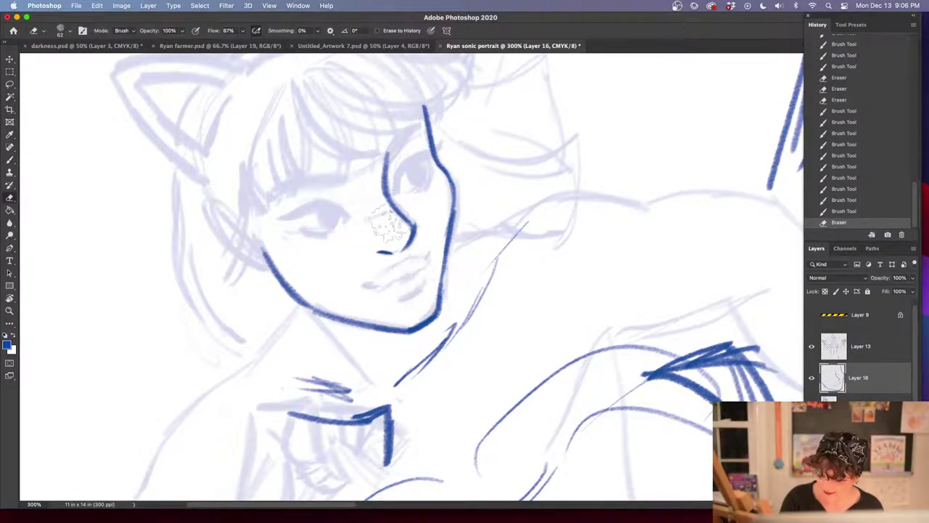
Try drawing the female runner's lips again with a mouth line, both corners and a lower-lip mark, then erase them
{"action": "key", "text": "b"}
{"action": "left_click_drag", "start_coordinate": [423, 261], "coordinate": [409, 274]}
{"action": "left_click_drag", "start_coordinate": [423, 264], "coordinate": [369, 289]}
{"action": "left_click_drag", "start_coordinate": [399, 278], "coordinate": [368, 289]}
{"action": "mouse_move", "coordinate": [425, 265]}
{"action": "left_mouse_down"}
{"action": "mouse_move", "coordinate": [416, 280]}
{"action": "mouse_move", "coordinate": [379, 291]}
{"action": "mouse_move", "coordinate": [408, 286]}
{"action": "left_mouse_up"}
{"action": "left_click_drag", "start_coordinate": [389, 286], "coordinate": [379, 290]}
{"action": "mouse_move", "coordinate": [424, 252]}
{"action": "left_mouse_down"}
{"action": "mouse_move", "coordinate": [357, 291]}
{"action": "mouse_move", "coordinate": [422, 260]}
{"action": "left_mouse_up"}
{"action": "key", "text": "e"}
{"action": "mouse_move", "coordinate": [415, 294]}
{"action": "left_mouse_down"}
{"action": "mouse_move", "coordinate": [420, 248]}
{"action": "mouse_move", "coordinate": [410, 270]}
{"action": "mouse_move", "coordinate": [376, 284]}
{"action": "mouse_move", "coordinate": [418, 268]}
{"action": "left_mouse_up"}
{"action": "key", "text": "b"}
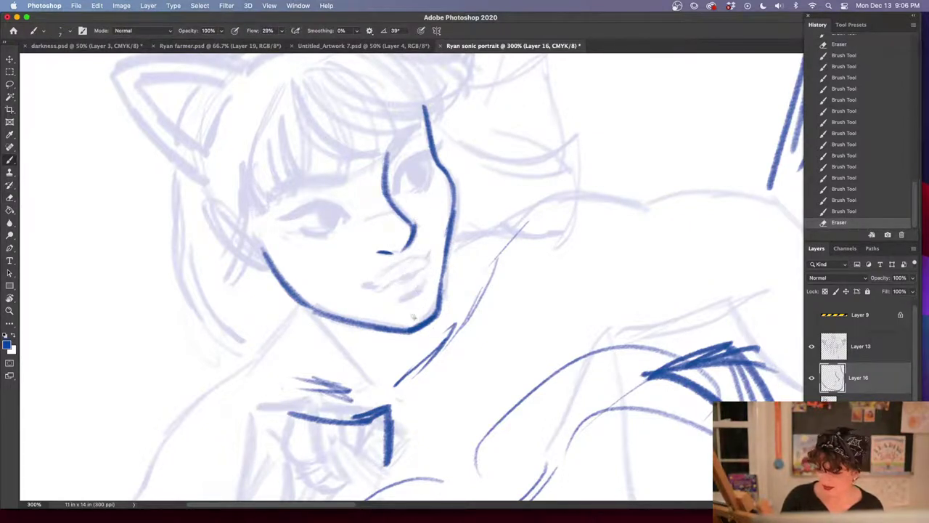
Try giving the female runner an open smiling mouth with a slanted upper lip, heavy far corner and curved lower lip
{"action": "left_click_drag", "start_coordinate": [441, 329], "coordinate": [428, 287]}
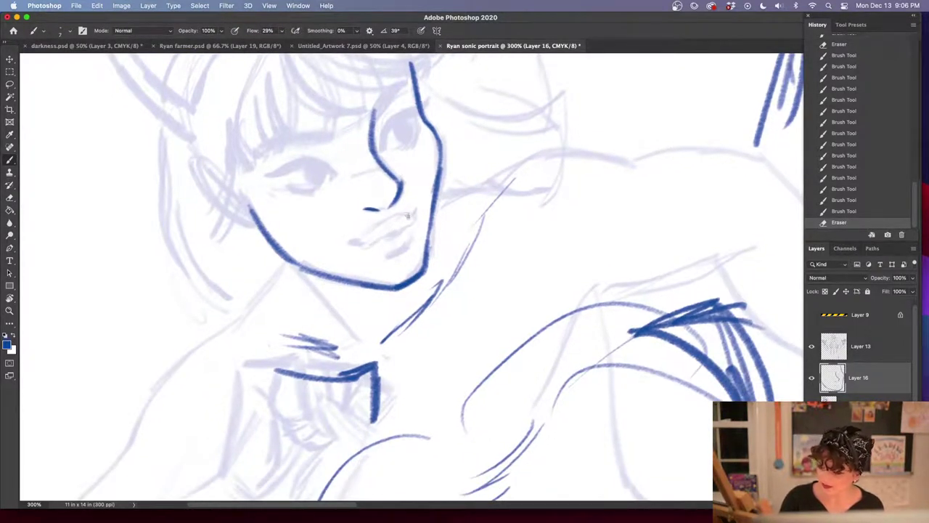
{"action": "left_click_drag", "start_coordinate": [410, 214], "coordinate": [398, 222]}
{"action": "left_click_drag", "start_coordinate": [408, 218], "coordinate": [351, 240]}
{"action": "left_click_drag", "start_coordinate": [372, 231], "coordinate": [344, 242]}
{"action": "left_click_drag", "start_coordinate": [361, 237], "coordinate": [346, 245]}
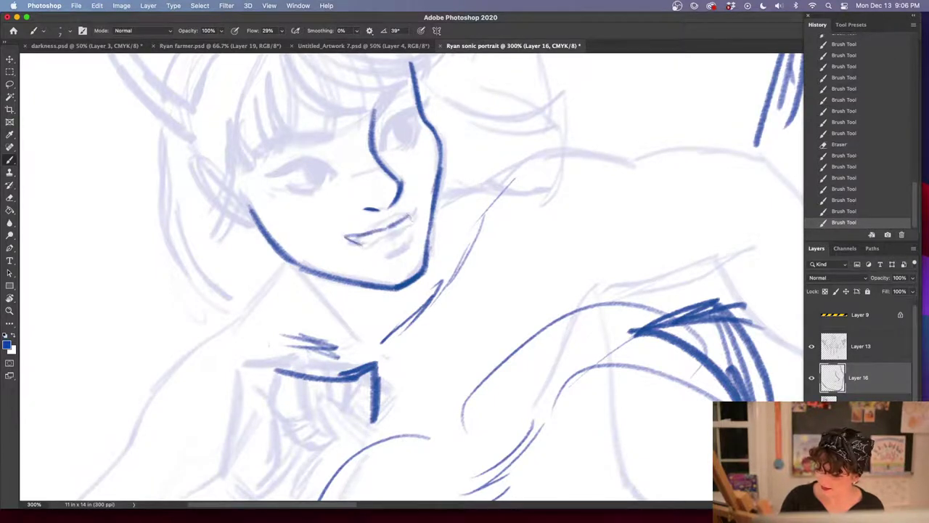
{"action": "mouse_move", "coordinate": [414, 205]}
{"action": "left_mouse_down"}
{"action": "mouse_move", "coordinate": [345, 251]}
{"action": "mouse_move", "coordinate": [403, 238]}
{"action": "mouse_move", "coordinate": [383, 231]}
{"action": "mouse_move", "coordinate": [343, 243]}
{"action": "left_mouse_up"}
{"action": "left_click_drag", "start_coordinate": [404, 239], "coordinate": [387, 253]}
{"action": "mouse_move", "coordinate": [417, 203]}
{"action": "left_mouse_down"}
{"action": "mouse_move", "coordinate": [408, 225]}
{"action": "mouse_move", "coordinate": [366, 230]}
{"action": "mouse_move", "coordinate": [347, 247]}
{"action": "left_mouse_up"}
{"action": "mouse_move", "coordinate": [360, 250]}
{"action": "left_mouse_down"}
{"action": "mouse_move", "coordinate": [375, 255]}
{"action": "mouse_move", "coordinate": [366, 254]}
{"action": "left_mouse_up"}
{"action": "left_click_drag", "start_coordinate": [363, 238], "coordinate": [342, 247]}
{"action": "mouse_move", "coordinate": [413, 219]}
{"action": "left_mouse_down"}
{"action": "mouse_move", "coordinate": [408, 245]}
{"action": "mouse_move", "coordinate": [411, 232]}
{"action": "left_mouse_up"}
{"action": "mouse_move", "coordinate": [417, 231]}
{"action": "left_mouse_down"}
{"action": "mouse_move", "coordinate": [385, 259]}
{"action": "mouse_move", "coordinate": [345, 247]}
{"action": "left_mouse_up"}
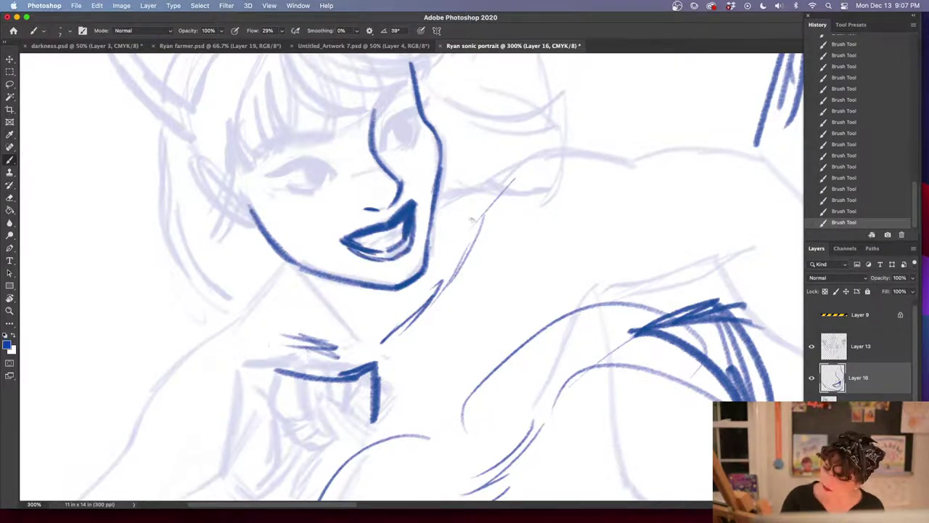
Compare the face with Layer 16 hidden and shown, both close up and from further out
{"action": "left_click_drag", "start_coordinate": [481, 353], "coordinate": [479, 405]}
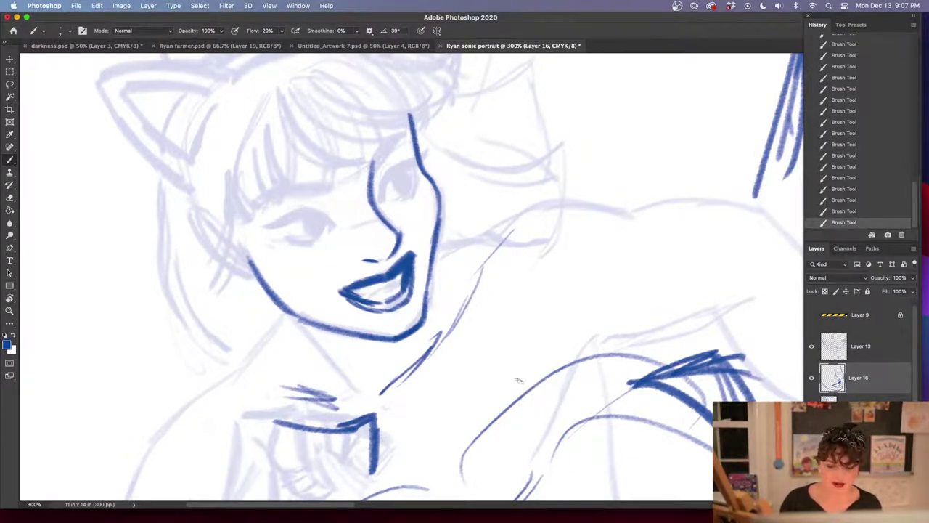
{"action": "left_click", "coordinate": [813, 378]}
{"action": "left_click", "coordinate": [813, 378]}
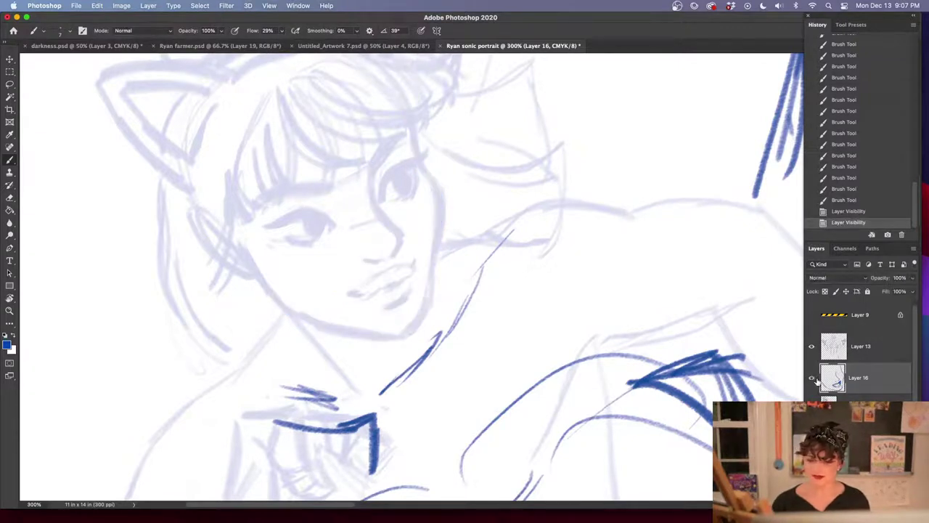
{"action": "left_click", "coordinate": [813, 378]}
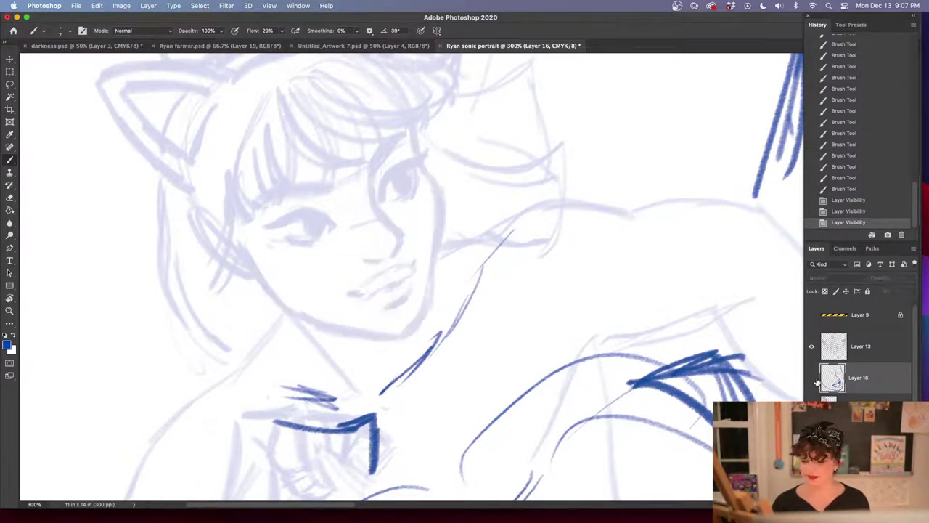
{"action": "left_click", "coordinate": [813, 379]}
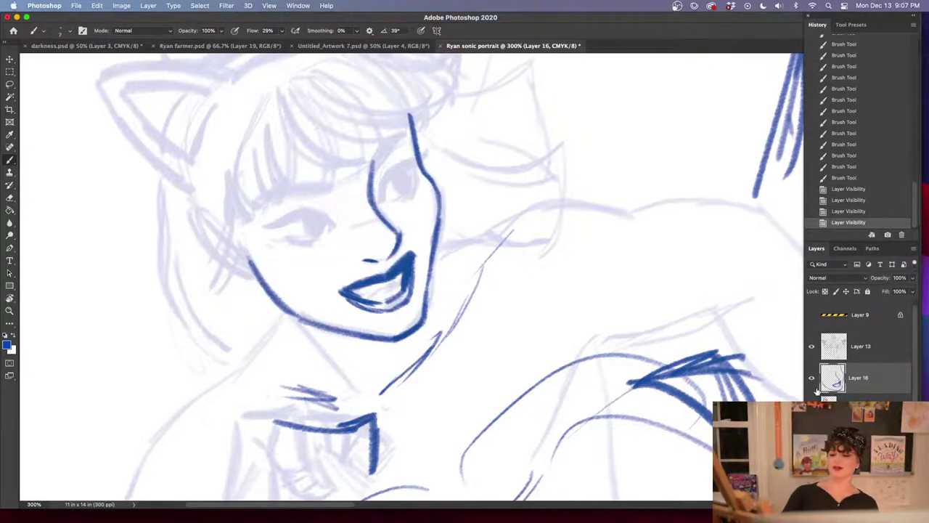
{"action": "left_click", "coordinate": [814, 379]}
{"action": "key", "text": "super+minus"}
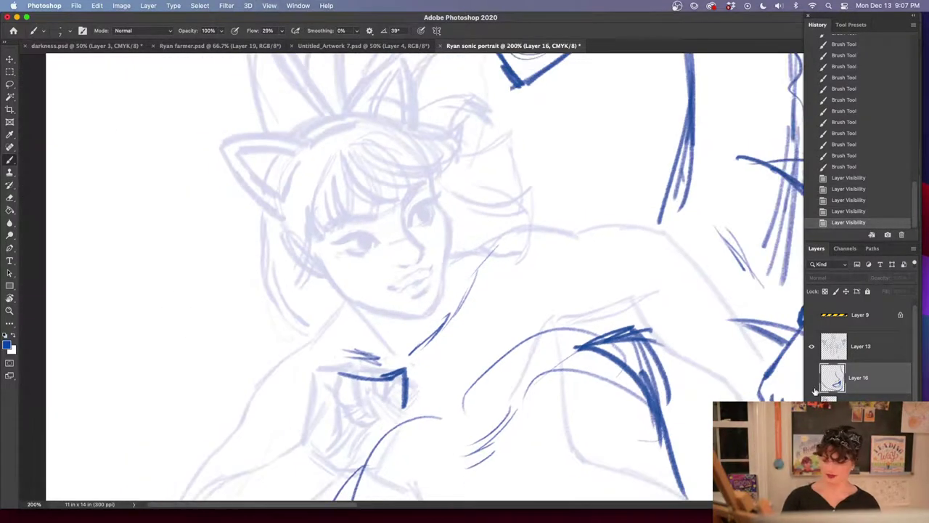
{"action": "left_click", "coordinate": [813, 380]}
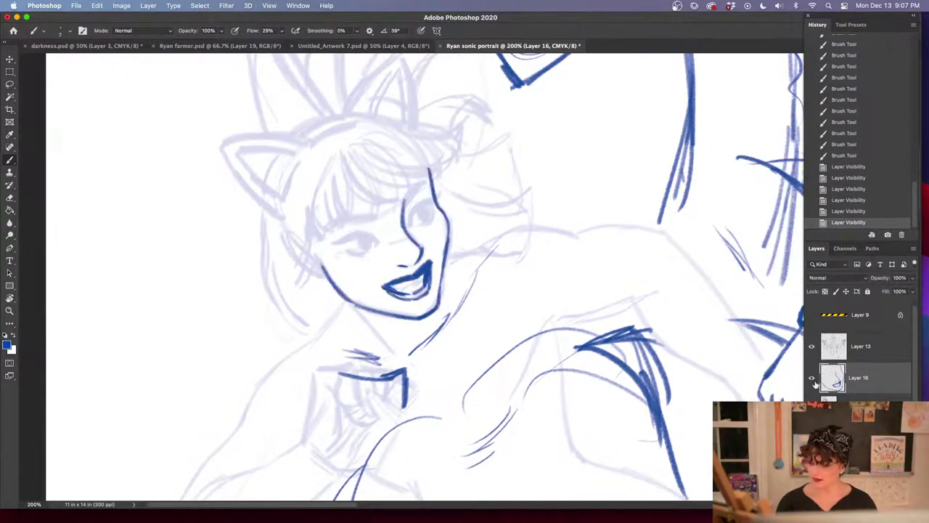
{"action": "key", "text": "super+minus"}
{"action": "key", "text": "super+plus"}
{"action": "key", "text": "super+plus"}
Erase the open smiling mouth and try a closed mouth line with an angled near corner
{"action": "key", "text": "e"}
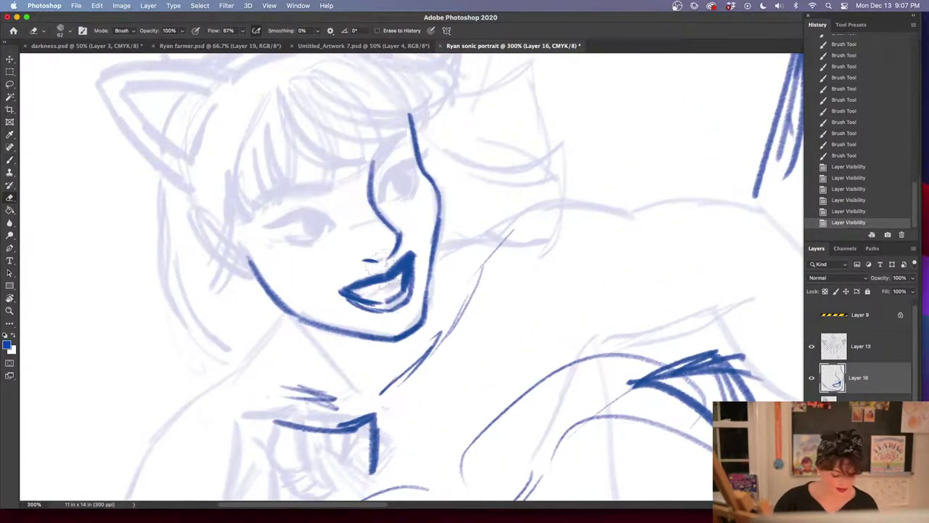
{"action": "mouse_move", "coordinate": [341, 290]}
{"action": "left_mouse_down"}
{"action": "mouse_move", "coordinate": [363, 301]}
{"action": "mouse_move", "coordinate": [406, 268]}
{"action": "mouse_move", "coordinate": [401, 286]}
{"action": "mouse_move", "coordinate": [408, 232]}
{"action": "left_mouse_up"}
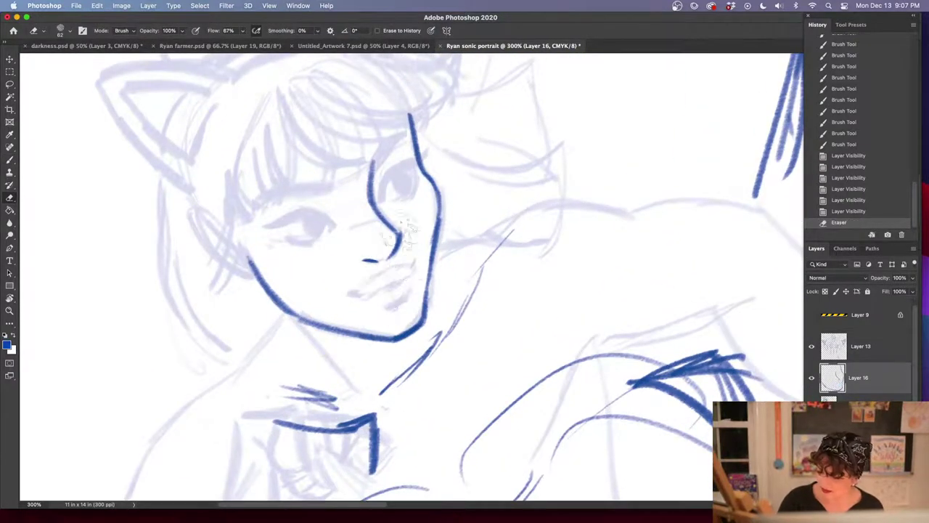
{"action": "key", "text": "b"}
{"action": "left_click_drag", "start_coordinate": [400, 281], "coordinate": [407, 272]}
{"action": "left_click_drag", "start_coordinate": [395, 281], "coordinate": [408, 269]}
{"action": "mouse_move", "coordinate": [405, 270]}
{"action": "left_mouse_down"}
{"action": "mouse_move", "coordinate": [393, 281]}
{"action": "mouse_move", "coordinate": [405, 269]}
{"action": "left_mouse_up"}
{"action": "mouse_move", "coordinate": [392, 283]}
{"action": "left_mouse_down"}
{"action": "mouse_move", "coordinate": [404, 270]}
{"action": "mouse_move", "coordinate": [375, 287]}
{"action": "left_mouse_up"}
{"action": "left_click_drag", "start_coordinate": [391, 280], "coordinate": [348, 293]}
{"action": "left_click_drag", "start_coordinate": [346, 289], "coordinate": [374, 305]}
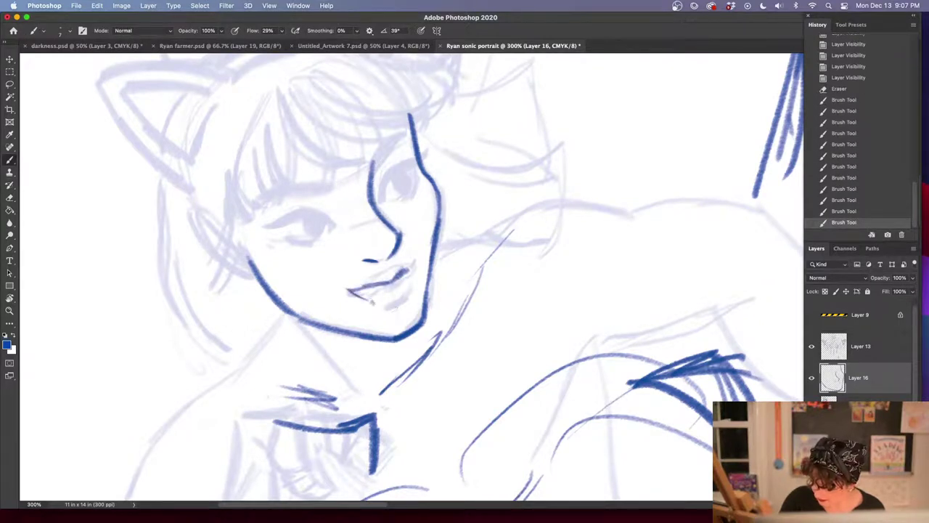
Try extending the closed mouth with an upper-lip contour, then erase the lip strokes
{"action": "left_click_drag", "start_coordinate": [410, 272], "coordinate": [403, 276]}
{"action": "left_click_drag", "start_coordinate": [412, 261], "coordinate": [391, 279]}
{"action": "left_click_drag", "start_coordinate": [400, 273], "coordinate": [358, 285]}
{"action": "mouse_move", "coordinate": [381, 281]}
{"action": "left_mouse_down"}
{"action": "mouse_move", "coordinate": [352, 289]}
{"action": "mouse_move", "coordinate": [363, 294]}
{"action": "left_mouse_up"}
{"action": "key", "text": "e"}
{"action": "left_click_drag", "start_coordinate": [411, 264], "coordinate": [363, 292]}
{"action": "key", "text": "b"}
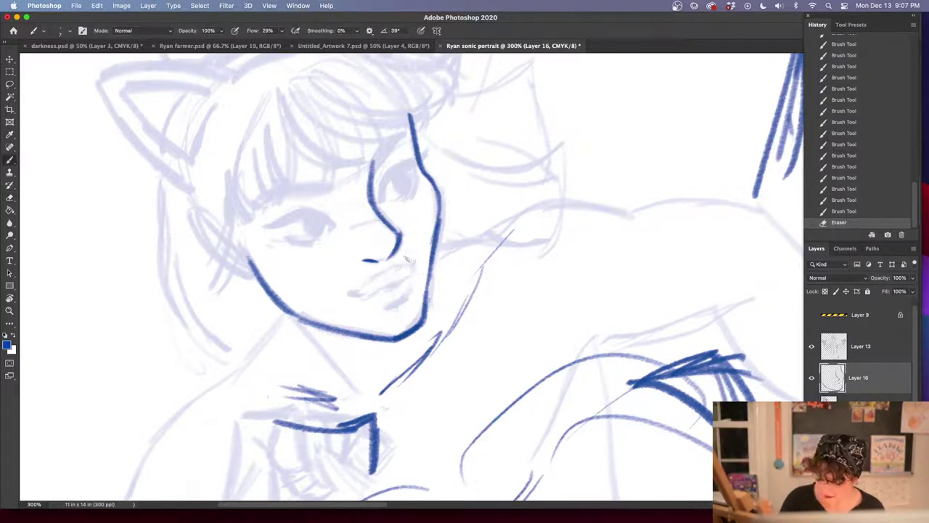
Try one long slanted line just below the nose as the mouth, then erase it and return to the Brush tool
{"action": "left_click_drag", "start_coordinate": [407, 261], "coordinate": [396, 272]}
{"action": "left_click_drag", "start_coordinate": [408, 261], "coordinate": [379, 279]}
{"action": "mouse_move", "coordinate": [392, 273]}
{"action": "left_mouse_down"}
{"action": "mouse_move", "coordinate": [344, 284]}
{"action": "mouse_move", "coordinate": [389, 275]}
{"action": "left_mouse_up"}
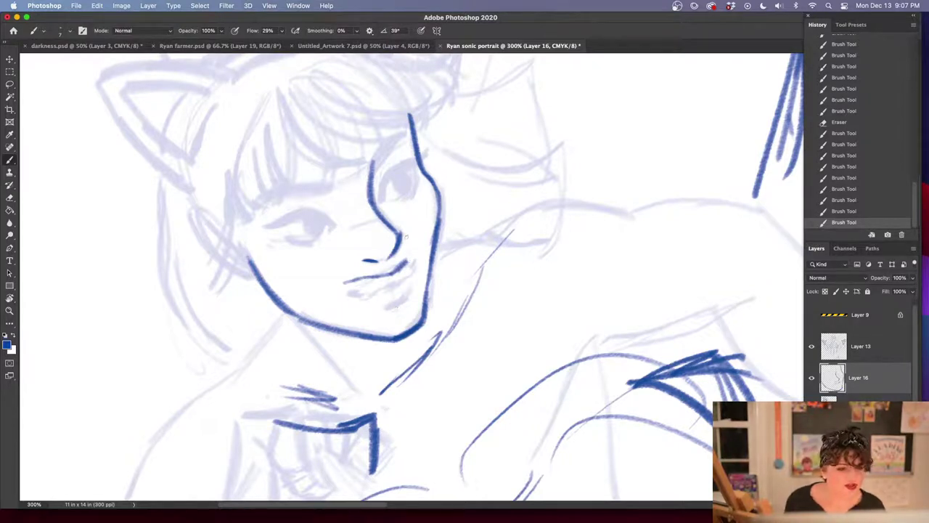
{"action": "key", "text": "e"}
{"action": "mouse_move", "coordinate": [403, 247]}
{"action": "left_mouse_down"}
{"action": "mouse_move", "coordinate": [363, 283]}
{"action": "mouse_move", "coordinate": [395, 272]}
{"action": "mouse_move", "coordinate": [377, 290]}
{"action": "left_mouse_up"}
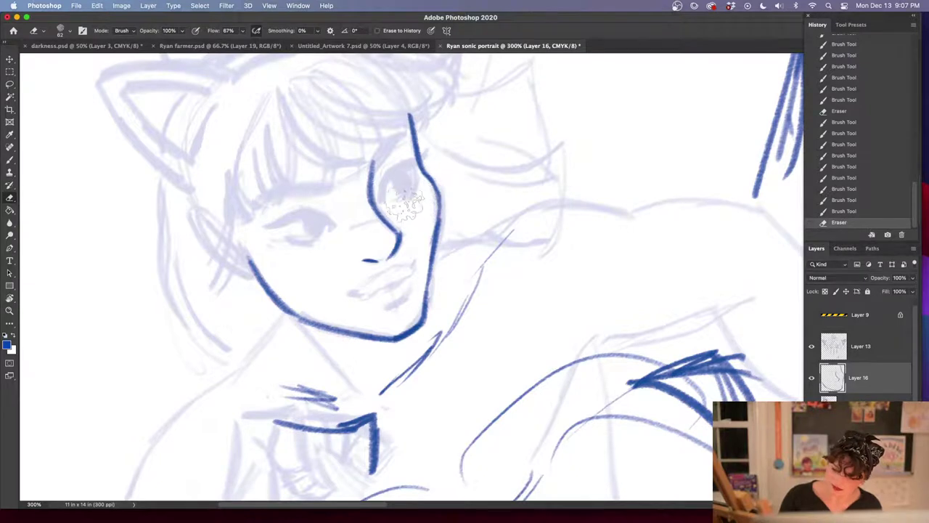
{"action": "key", "text": "b"}
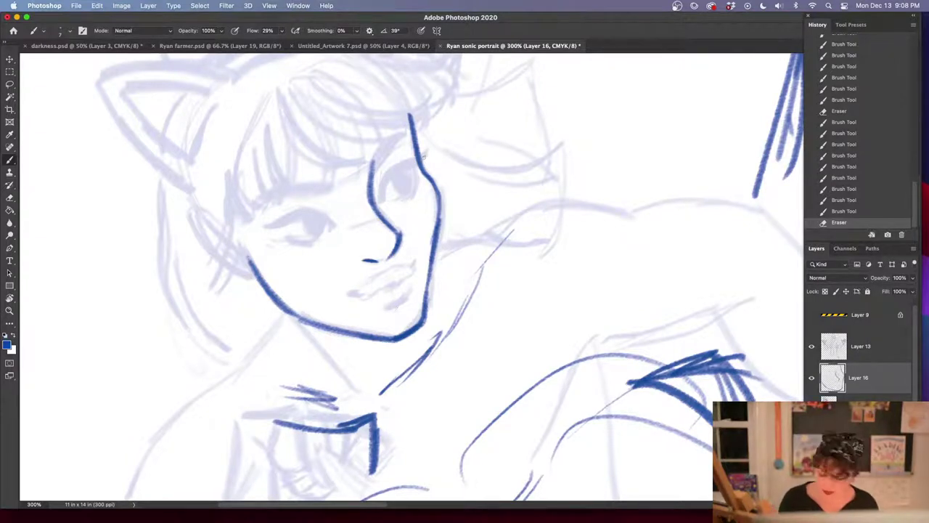
Check the face against the sketch beneath Layer 16 and try fuller lips with a thick far corner and shaded lower lip
{"action": "left_click", "coordinate": [813, 379]}
{"action": "left_click", "coordinate": [812, 379]}
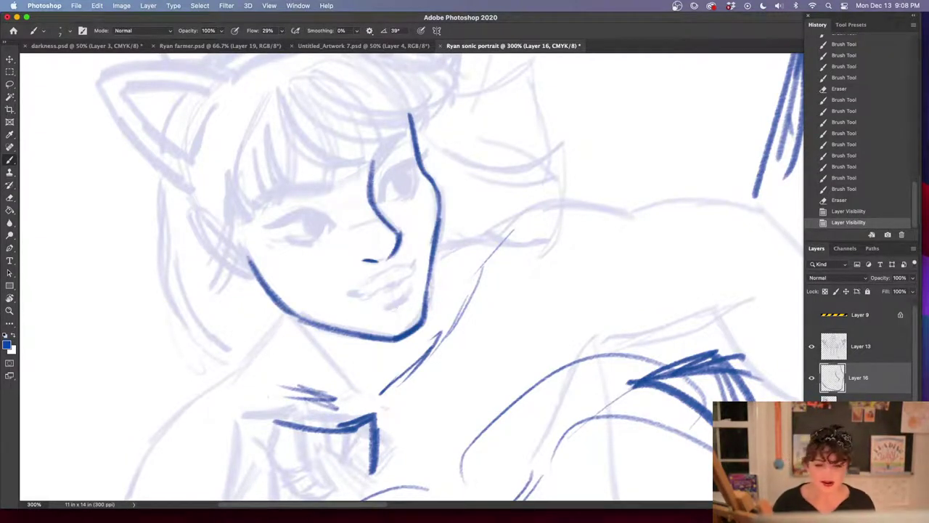
{"action": "scroll", "coordinate": [414, 319], "scroll_direction": "down", "scroll_amount": 2}
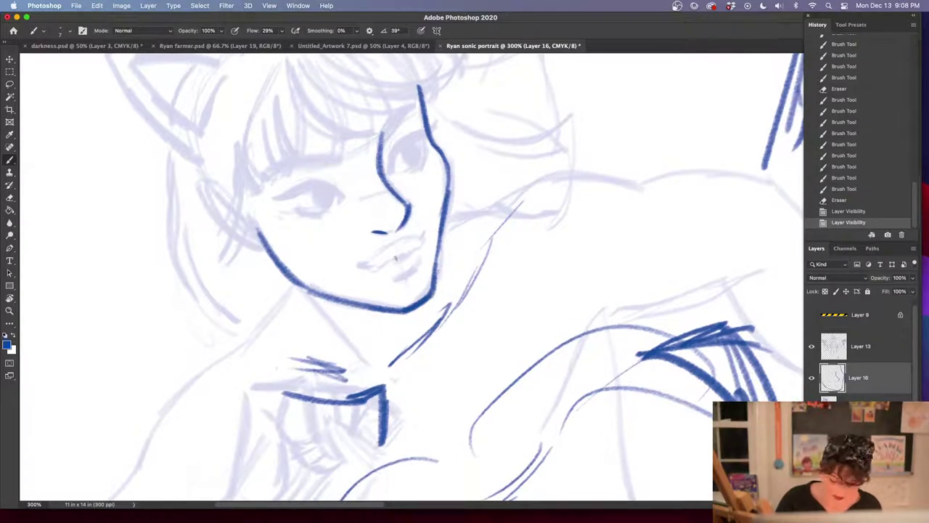
{"action": "left_click_drag", "start_coordinate": [417, 233], "coordinate": [404, 241]}
{"action": "left_click_drag", "start_coordinate": [416, 233], "coordinate": [402, 241]}
{"action": "left_click_drag", "start_coordinate": [407, 240], "coordinate": [368, 253]}
{"action": "mouse_move", "coordinate": [382, 250]}
{"action": "left_mouse_down"}
{"action": "mouse_move", "coordinate": [363, 255]}
{"action": "mouse_move", "coordinate": [363, 268]}
{"action": "left_mouse_up"}
{"action": "mouse_move", "coordinate": [417, 233]}
{"action": "left_mouse_down"}
{"action": "mouse_move", "coordinate": [407, 255]}
{"action": "mouse_move", "coordinate": [371, 250]}
{"action": "mouse_move", "coordinate": [344, 261]}
{"action": "mouse_move", "coordinate": [398, 276]}
{"action": "left_mouse_up"}
{"action": "mouse_move", "coordinate": [417, 237]}
{"action": "left_mouse_down"}
{"action": "mouse_move", "coordinate": [411, 257]}
{"action": "mouse_move", "coordinate": [394, 250]}
{"action": "mouse_move", "coordinate": [414, 237]}
{"action": "mouse_move", "coordinate": [408, 266]}
{"action": "mouse_move", "coordinate": [348, 262]}
{"action": "mouse_move", "coordinate": [379, 258]}
{"action": "left_mouse_up"}
{"action": "mouse_move", "coordinate": [414, 232]}
{"action": "left_mouse_down"}
{"action": "mouse_move", "coordinate": [392, 255]}
{"action": "mouse_move", "coordinate": [341, 263]}
{"action": "mouse_move", "coordinate": [408, 273]}
{"action": "mouse_move", "coordinate": [369, 283]}
{"action": "mouse_move", "coordinate": [390, 285]}
{"action": "mouse_move", "coordinate": [377, 283]}
{"action": "left_mouse_up"}
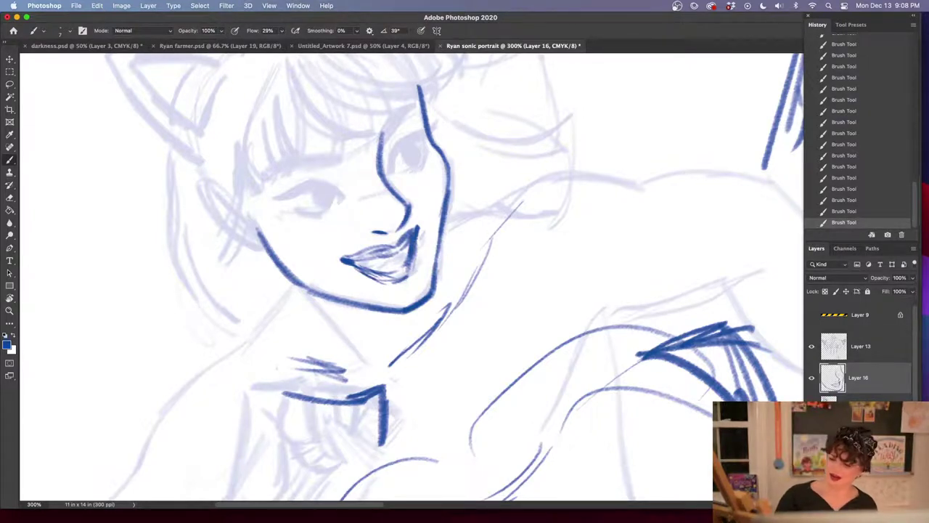
{"action": "left_click_drag", "start_coordinate": [416, 242], "coordinate": [411, 274]}
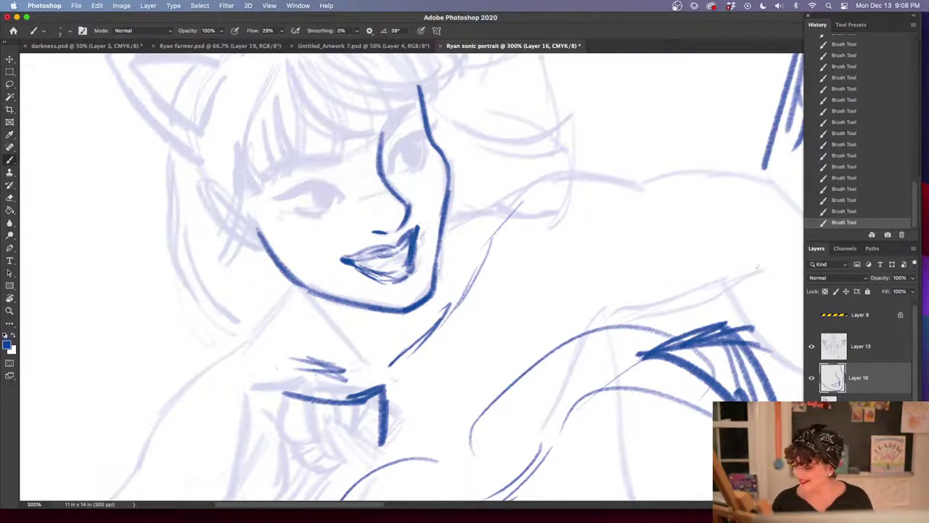
Lasso the newly drawn full lips and cut them from Layer 16
{"action": "key", "text": "l"}
{"action": "mouse_move", "coordinate": [423, 219]}
{"action": "left_mouse_down"}
{"action": "mouse_move", "coordinate": [360, 249]}
{"action": "mouse_move", "coordinate": [411, 293]}
{"action": "mouse_move", "coordinate": [421, 218]}
{"action": "left_mouse_up"}
{"action": "key", "text": "super+x"}
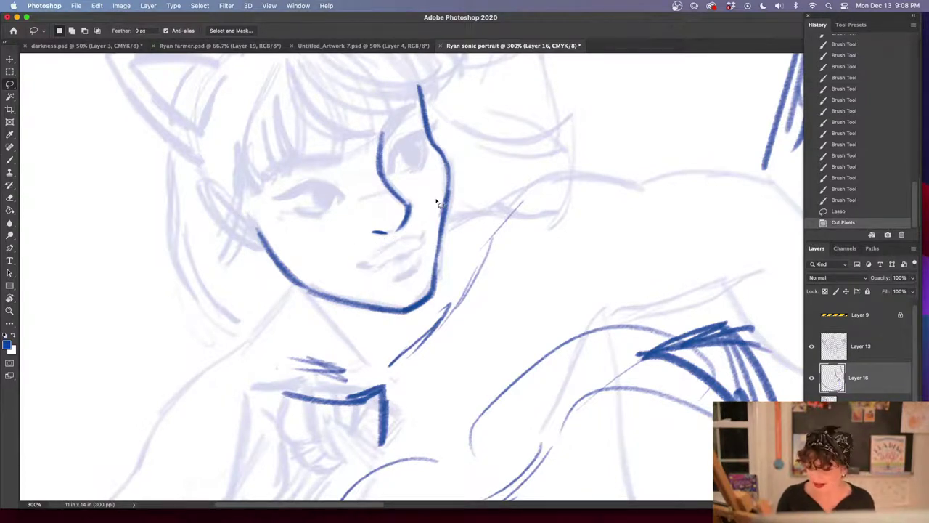
Trace the female runner's mouth line and corners along the faded sketch and add the short stroke under the lower lip
{"action": "key", "text": "b"}
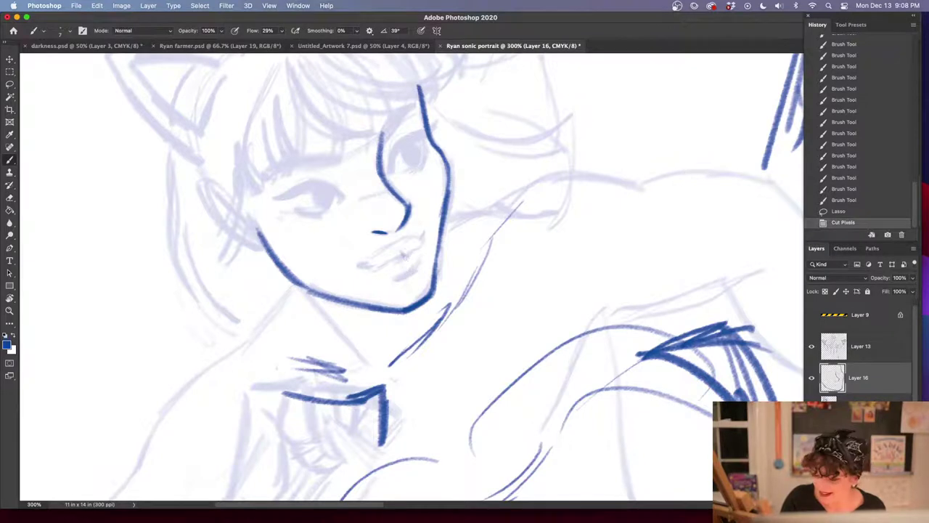
{"action": "mouse_move", "coordinate": [410, 251]}
{"action": "left_mouse_down"}
{"action": "mouse_move", "coordinate": [358, 267]}
{"action": "mouse_move", "coordinate": [421, 241]}
{"action": "mouse_move", "coordinate": [397, 243]}
{"action": "mouse_move", "coordinate": [404, 238]}
{"action": "mouse_move", "coordinate": [361, 268]}
{"action": "left_mouse_up"}
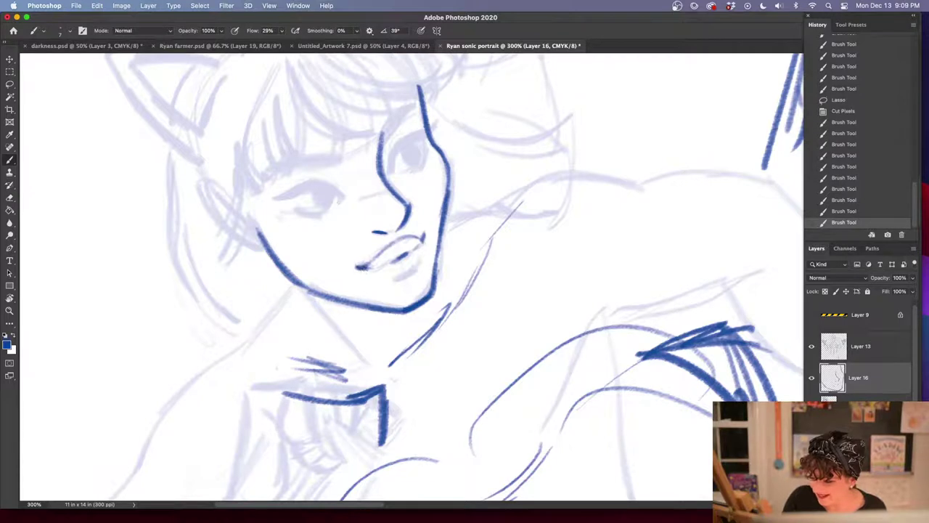
{"action": "mouse_move", "coordinate": [410, 252]}
{"action": "left_mouse_down"}
{"action": "mouse_move", "coordinate": [398, 259]}
{"action": "mouse_move", "coordinate": [406, 276]}
{"action": "mouse_move", "coordinate": [396, 279]}
{"action": "left_mouse_up"}
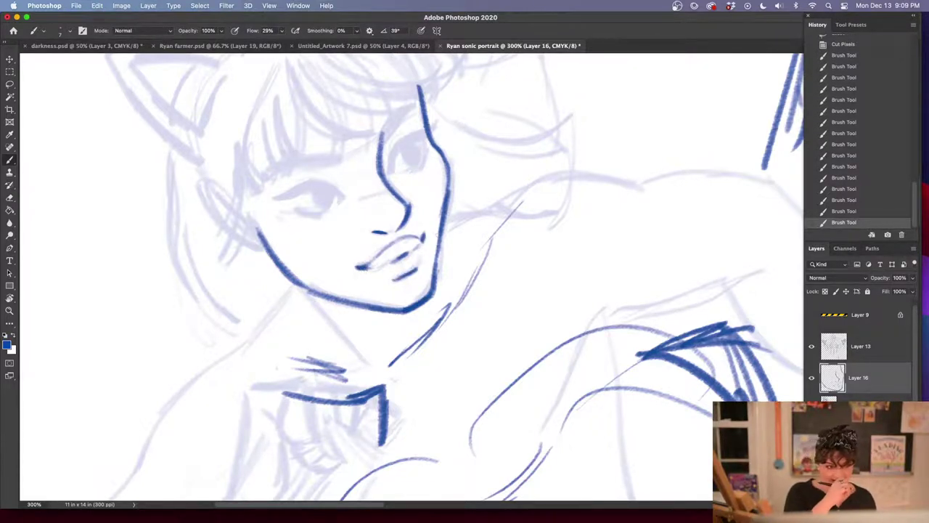
Try marking the centre of the female runner's upper lip with short strokes in the default black
{"action": "key", "text": "d"}
{"action": "mouse_move", "coordinate": [420, 235]}
{"action": "left_mouse_down"}
{"action": "mouse_move", "coordinate": [373, 255]}
{"action": "mouse_move", "coordinate": [380, 260]}
{"action": "mouse_move", "coordinate": [402, 242]}
{"action": "left_mouse_up"}
{"action": "left_click", "coordinate": [846, 213]}
{"action": "key", "text": "e"}
{"action": "key", "text": "b"}
{"action": "left_click_drag", "start_coordinate": [408, 239], "coordinate": [400, 244]}
{"action": "left_click_drag", "start_coordinate": [407, 240], "coordinate": [397, 245]}
{"action": "left_click_drag", "start_coordinate": [408, 238], "coordinate": [401, 242]}
Sample the blue of the sketch's collar line and trace the female runner's upper lip over the black marks
{"action": "key", "text": "i"}
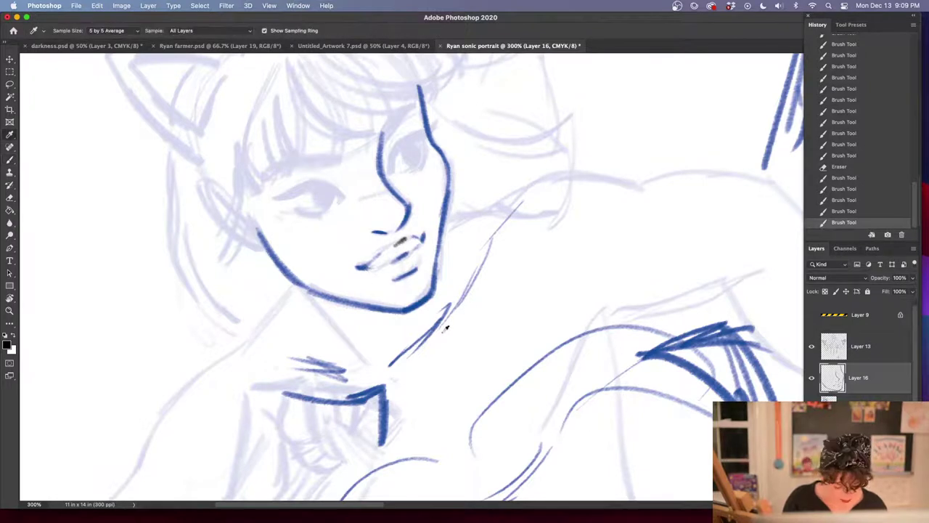
{"action": "left_click_drag", "start_coordinate": [375, 392], "coordinate": [378, 390]}
{"action": "key", "text": "b"}
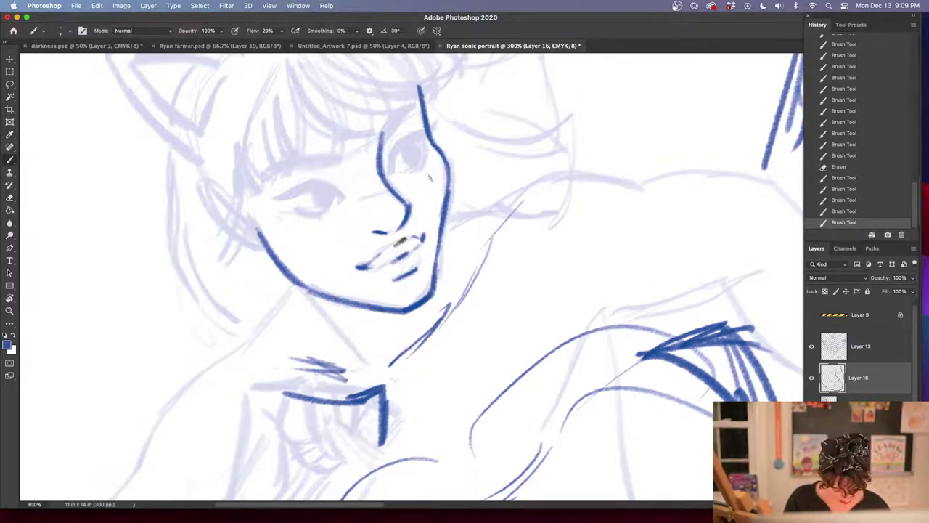
{"action": "mouse_move", "coordinate": [415, 238]}
{"action": "left_mouse_down"}
{"action": "mouse_move", "coordinate": [366, 270]}
{"action": "mouse_move", "coordinate": [399, 245]}
{"action": "mouse_move", "coordinate": [381, 258]}
{"action": "left_mouse_up"}
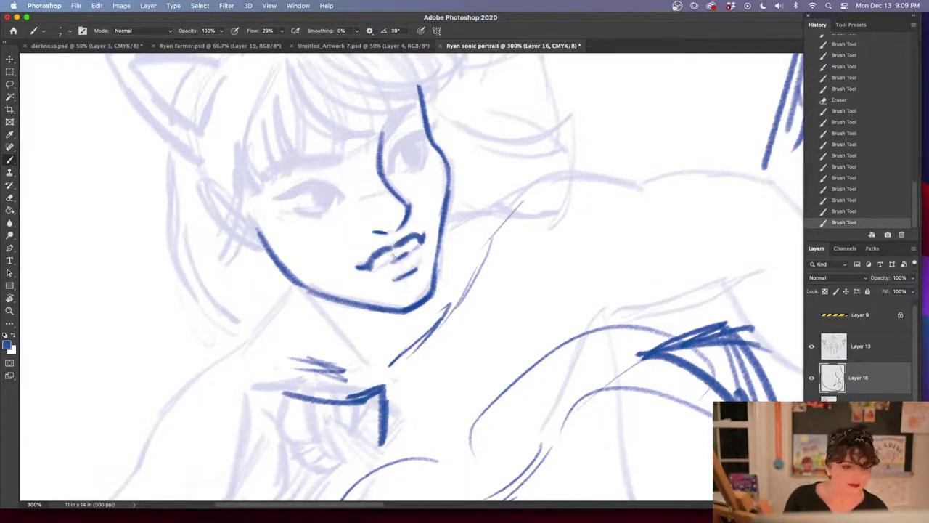
{"action": "left_click_drag", "start_coordinate": [426, 242], "coordinate": [415, 249]}
Erase part of the heavy lip lines and redraw the mouth line and upper-lip contour with thinner strokes
{"action": "key", "text": "e"}
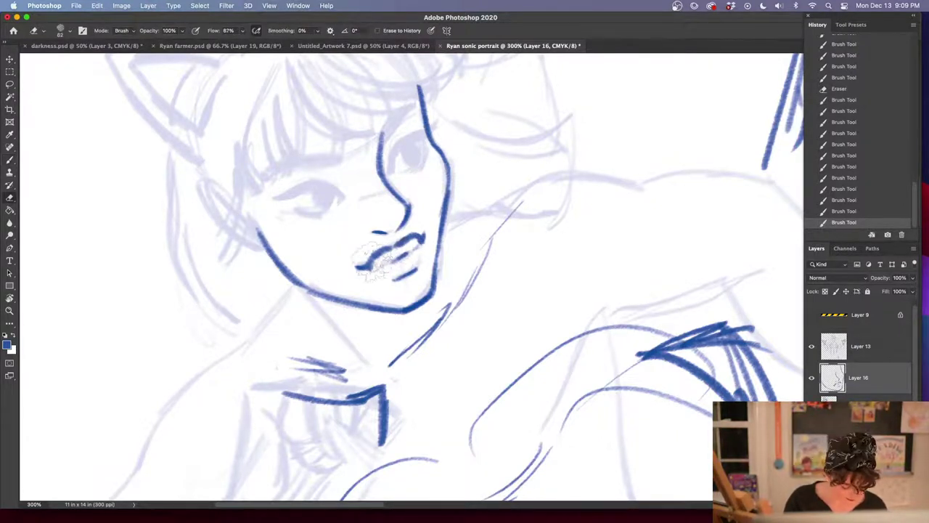
{"action": "mouse_move", "coordinate": [369, 268]}
{"action": "left_mouse_down"}
{"action": "mouse_move", "coordinate": [424, 242]}
{"action": "mouse_move", "coordinate": [396, 256]}
{"action": "left_mouse_up"}
{"action": "key", "text": "b"}
{"action": "left_click_drag", "start_coordinate": [409, 252], "coordinate": [388, 264]}
{"action": "mouse_move", "coordinate": [400, 257]}
{"action": "left_mouse_down"}
{"action": "mouse_move", "coordinate": [376, 268]}
{"action": "mouse_move", "coordinate": [420, 242]}
{"action": "mouse_move", "coordinate": [423, 250]}
{"action": "mouse_move", "coordinate": [365, 268]}
{"action": "mouse_move", "coordinate": [396, 246]}
{"action": "left_mouse_up"}
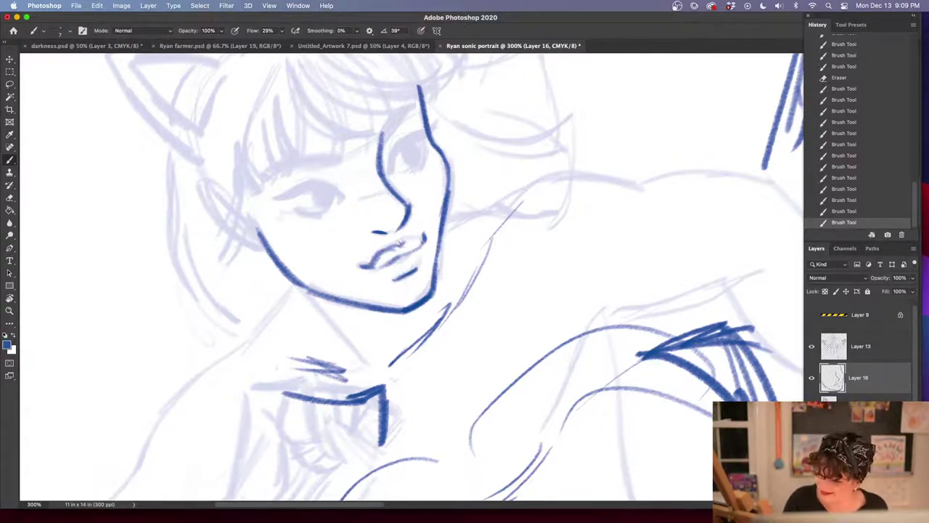
{"action": "left_click_drag", "start_coordinate": [400, 244], "coordinate": [417, 238]}
{"action": "mouse_move", "coordinate": [410, 238]}
{"action": "left_mouse_down"}
{"action": "mouse_move", "coordinate": [422, 242]}
{"action": "mouse_move", "coordinate": [399, 242]}
{"action": "left_mouse_up"}
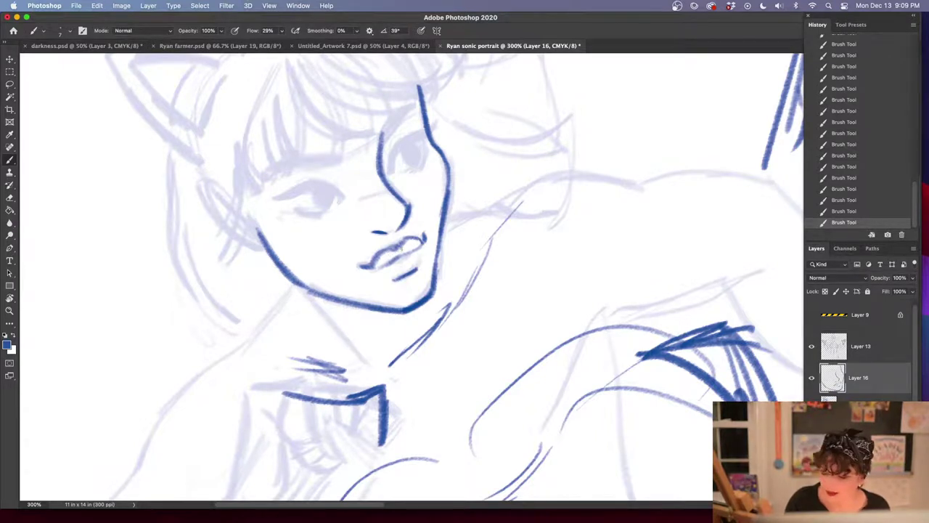
Reduce the eraser size to 20, trim the edge of the upper lip and return to the Brush tool
{"action": "key", "text": "e"}
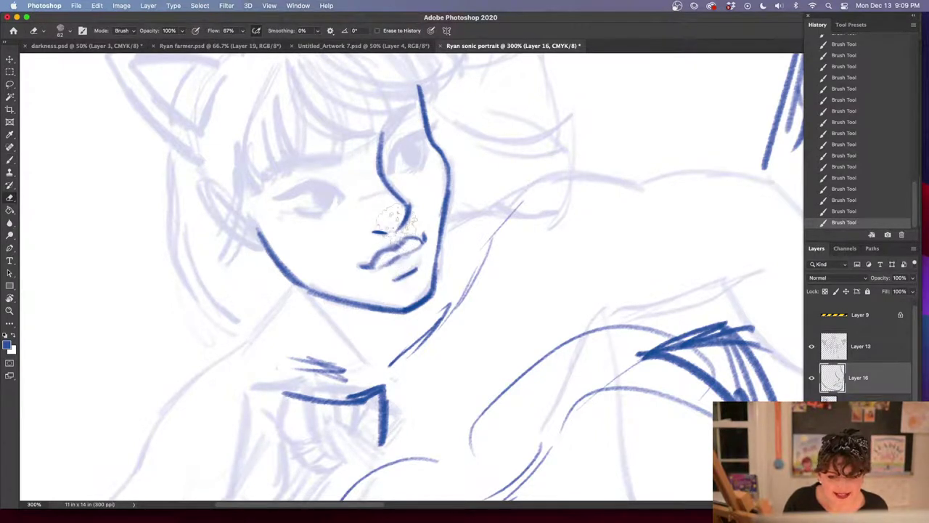
{"action": "right_click", "coordinate": [366, 247]}
{"action": "left_click", "coordinate": [397, 155]}
{"action": "left_click", "coordinate": [315, 272]}
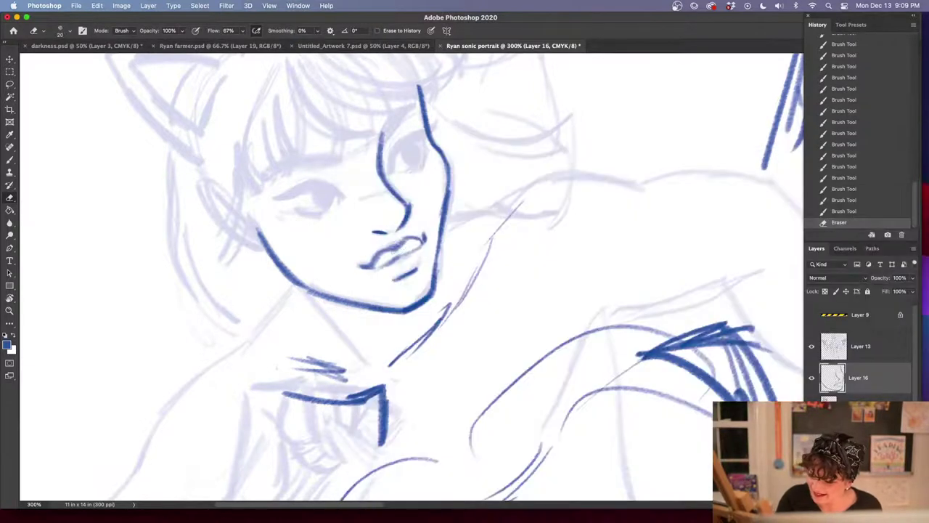
{"action": "left_click_drag", "start_coordinate": [370, 257], "coordinate": [416, 230]}
{"action": "key", "text": "b"}
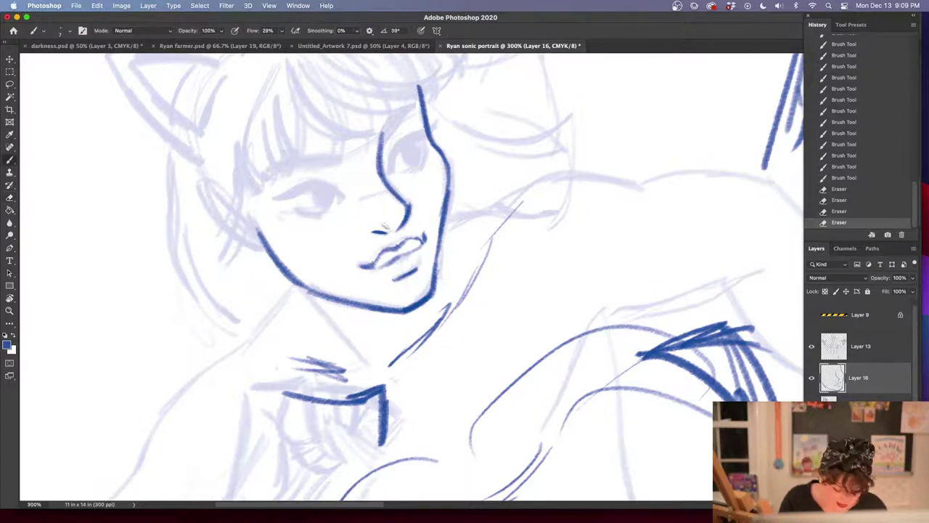
Go over the female runner's upper-lip contour with darker strokes, trim the mouth corner and redraw the lip line
{"action": "left_click_drag", "start_coordinate": [390, 244], "coordinate": [378, 254]}
{"action": "mouse_move", "coordinate": [381, 249]}
{"action": "left_mouse_down"}
{"action": "mouse_move", "coordinate": [372, 267]}
{"action": "mouse_move", "coordinate": [407, 242]}
{"action": "left_mouse_up"}
{"action": "mouse_move", "coordinate": [415, 237]}
{"action": "left_mouse_down"}
{"action": "mouse_move", "coordinate": [423, 243]}
{"action": "mouse_move", "coordinate": [417, 238]}
{"action": "left_mouse_up"}
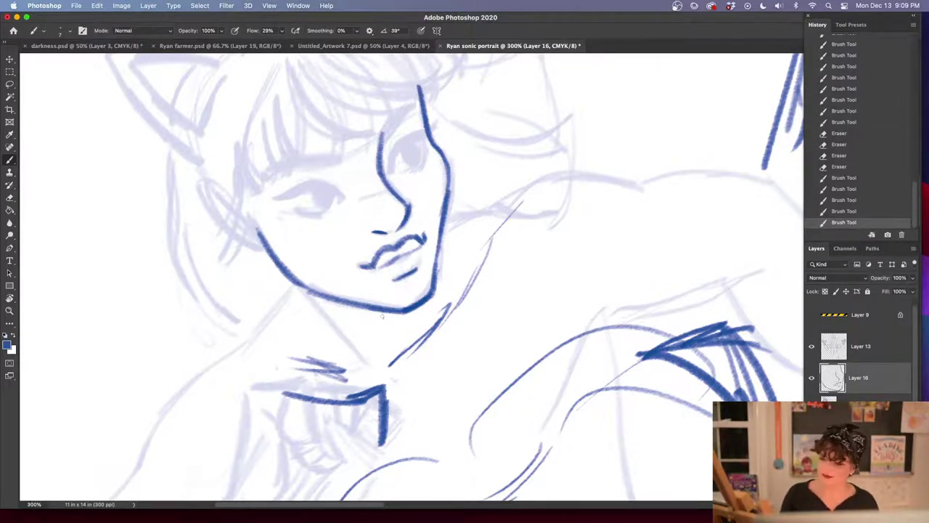
{"action": "key", "text": "e"}
{"action": "mouse_move", "coordinate": [363, 263]}
{"action": "left_mouse_down"}
{"action": "mouse_move", "coordinate": [406, 241]}
{"action": "mouse_move", "coordinate": [370, 265]}
{"action": "mouse_move", "coordinate": [396, 257]}
{"action": "mouse_move", "coordinate": [361, 268]}
{"action": "mouse_move", "coordinate": [388, 249]}
{"action": "mouse_move", "coordinate": [364, 265]}
{"action": "left_mouse_up"}
{"action": "key", "text": "b"}
{"action": "mouse_move", "coordinate": [364, 265]}
{"action": "left_mouse_down"}
{"action": "mouse_move", "coordinate": [421, 235]}
{"action": "mouse_move", "coordinate": [402, 243]}
{"action": "left_mouse_up"}
{"action": "left_click_drag", "start_coordinate": [413, 234], "coordinate": [375, 255]}
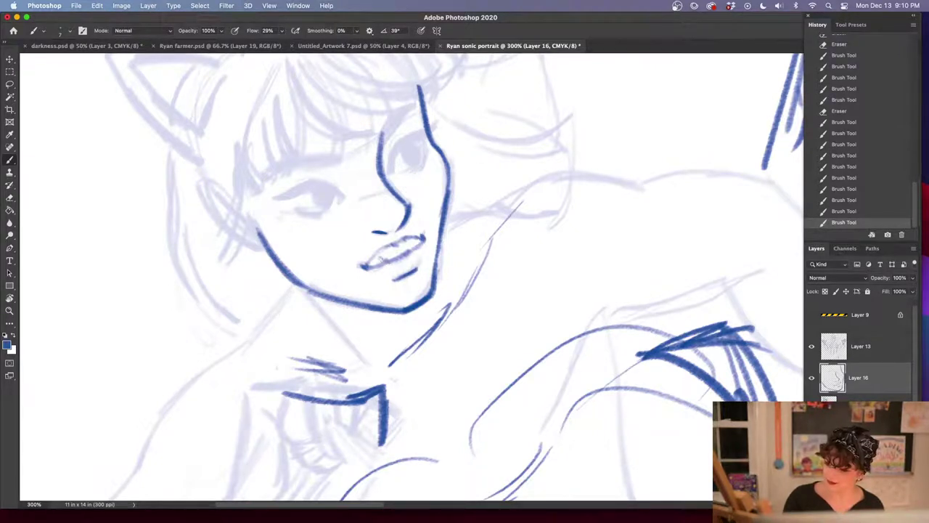
Erase the near end of the upper lip and redraw its outline, the mouth line and both mouth corners
{"action": "key", "text": "e"}
{"action": "mouse_move", "coordinate": [360, 264]}
{"action": "left_mouse_down"}
{"action": "mouse_move", "coordinate": [425, 236]}
{"action": "mouse_move", "coordinate": [393, 243]}
{"action": "mouse_move", "coordinate": [365, 267]}
{"action": "mouse_move", "coordinate": [379, 254]}
{"action": "left_mouse_up"}
{"action": "key", "text": "b"}
{"action": "left_click_drag", "start_coordinate": [396, 242], "coordinate": [417, 237]}
{"action": "mouse_move", "coordinate": [414, 236]}
{"action": "left_mouse_down"}
{"action": "mouse_move", "coordinate": [423, 238]}
{"action": "mouse_move", "coordinate": [416, 251]}
{"action": "left_mouse_up"}
{"action": "left_click_drag", "start_coordinate": [421, 245], "coordinate": [380, 265]}
{"action": "left_click_drag", "start_coordinate": [394, 260], "coordinate": [356, 274]}
{"action": "left_click_drag", "start_coordinate": [429, 233], "coordinate": [420, 244]}
{"action": "left_click_drag", "start_coordinate": [428, 236], "coordinate": [419, 251]}
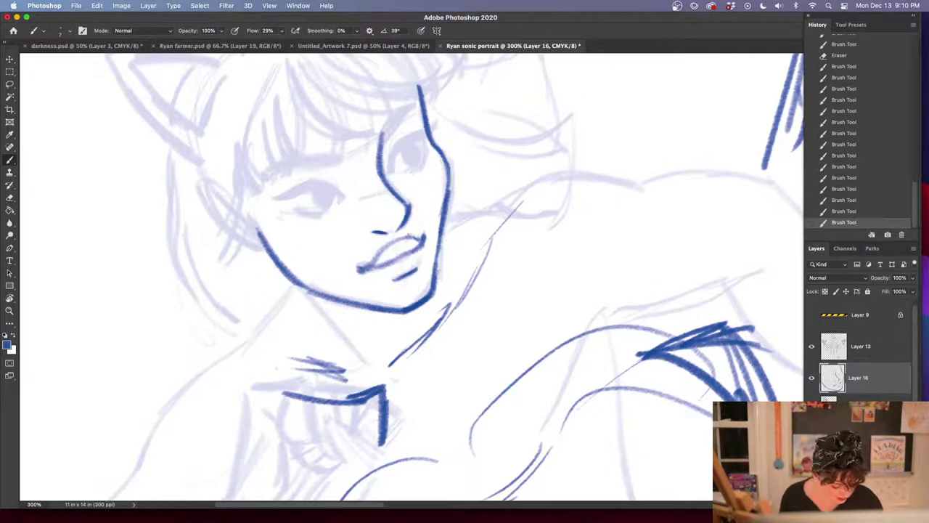
Draw the upper lash lines of both of the female runner's eyes and the lower lid of the nearer eye
{"action": "key", "text": "e"}
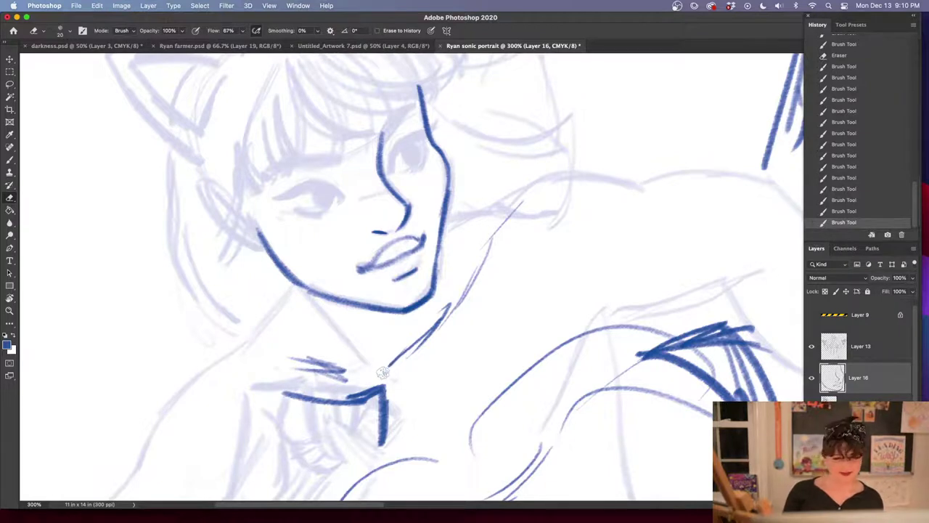
{"action": "key", "text": "b"}
{"action": "mouse_move", "coordinate": [390, 153]}
{"action": "left_mouse_down"}
{"action": "mouse_move", "coordinate": [388, 173]}
{"action": "mouse_move", "coordinate": [396, 142]}
{"action": "mouse_move", "coordinate": [436, 129]}
{"action": "left_mouse_up"}
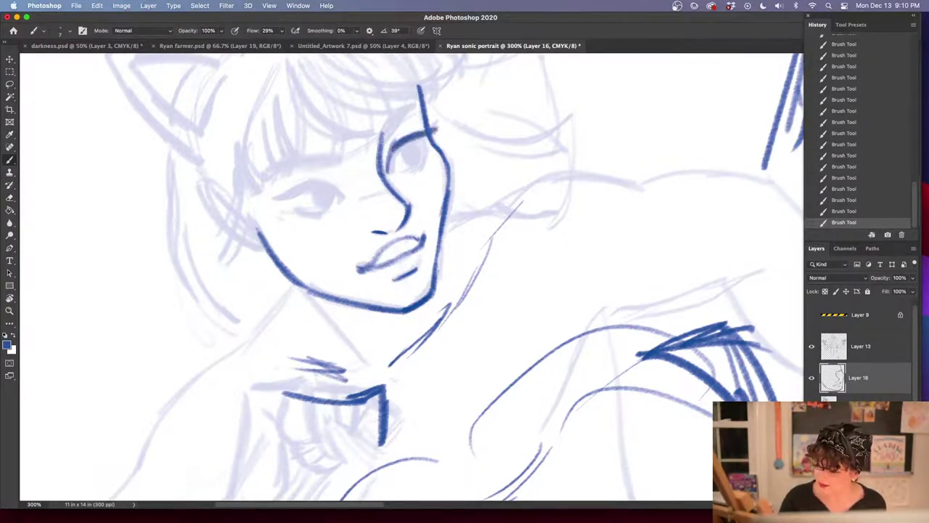
{"action": "mouse_move", "coordinate": [341, 193]}
{"action": "left_mouse_down"}
{"action": "mouse_move", "coordinate": [297, 187]}
{"action": "mouse_move", "coordinate": [272, 197]}
{"action": "left_mouse_up"}
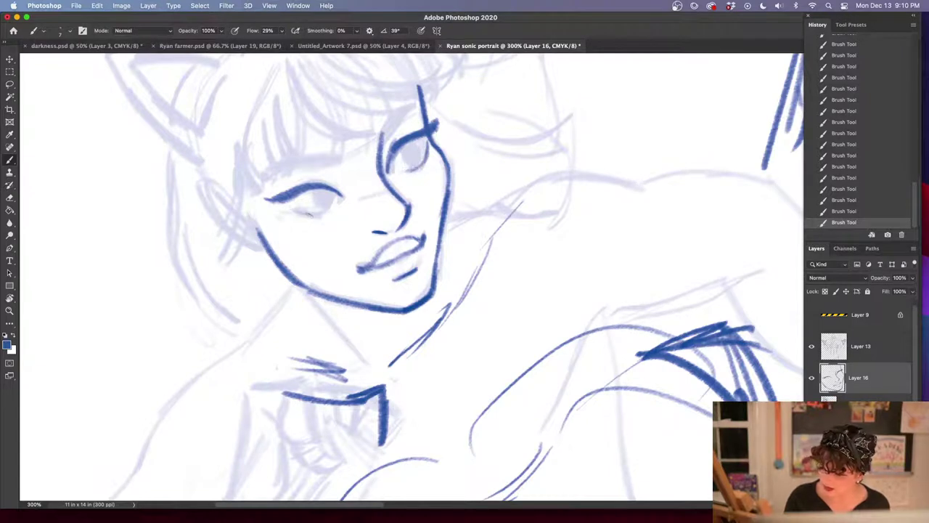
{"action": "left_click_drag", "start_coordinate": [290, 207], "coordinate": [327, 210]}
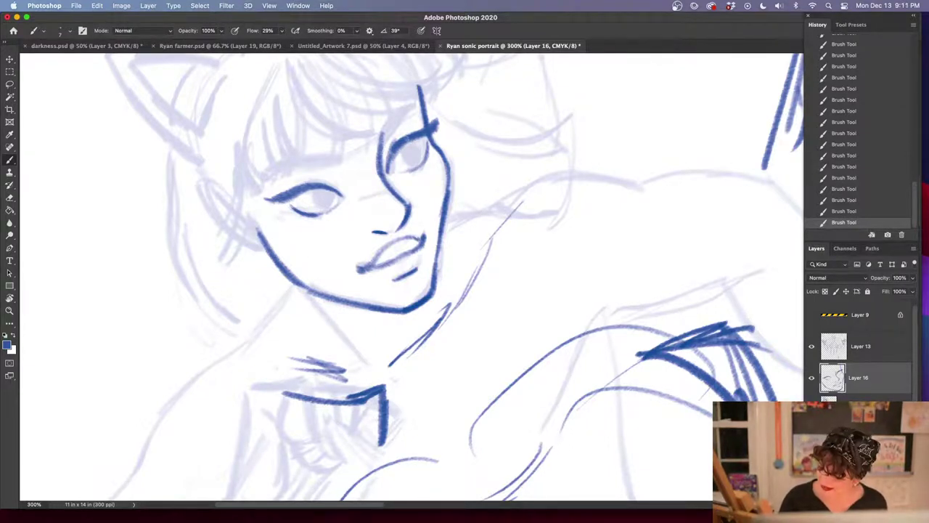
Trim the far eye's upper lid, redraw it as a rounder arch and thicken the nearer eye's lash line
{"action": "key", "text": "e"}
{"action": "mouse_move", "coordinate": [392, 138]}
{"action": "left_mouse_down"}
{"action": "mouse_move", "coordinate": [422, 133]}
{"action": "mouse_move", "coordinate": [392, 145]}
{"action": "mouse_move", "coordinate": [434, 153]}
{"action": "mouse_move", "coordinate": [398, 142]}
{"action": "left_mouse_up"}
{"action": "key", "text": "b"}
{"action": "mouse_move", "coordinate": [413, 130]}
{"action": "left_mouse_down"}
{"action": "mouse_move", "coordinate": [393, 152]}
{"action": "mouse_move", "coordinate": [425, 130]}
{"action": "left_mouse_up"}
{"action": "mouse_move", "coordinate": [405, 132]}
{"action": "left_mouse_down"}
{"action": "mouse_move", "coordinate": [425, 129]}
{"action": "mouse_move", "coordinate": [392, 154]}
{"action": "mouse_move", "coordinate": [427, 130]}
{"action": "mouse_move", "coordinate": [392, 157]}
{"action": "left_mouse_up"}
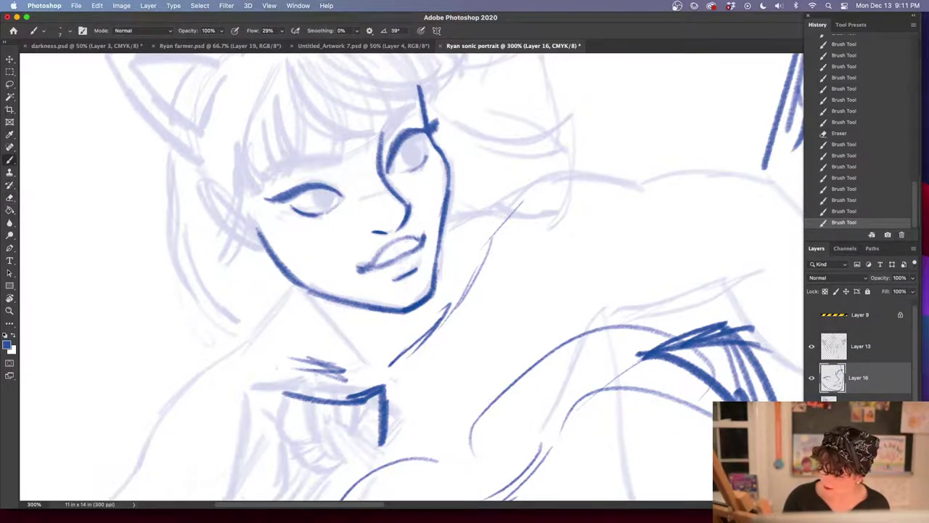
{"action": "mouse_move", "coordinate": [339, 192]}
{"action": "left_mouse_down"}
{"action": "mouse_move", "coordinate": [318, 183]}
{"action": "mouse_move", "coordinate": [274, 196]}
{"action": "left_mouse_up"}
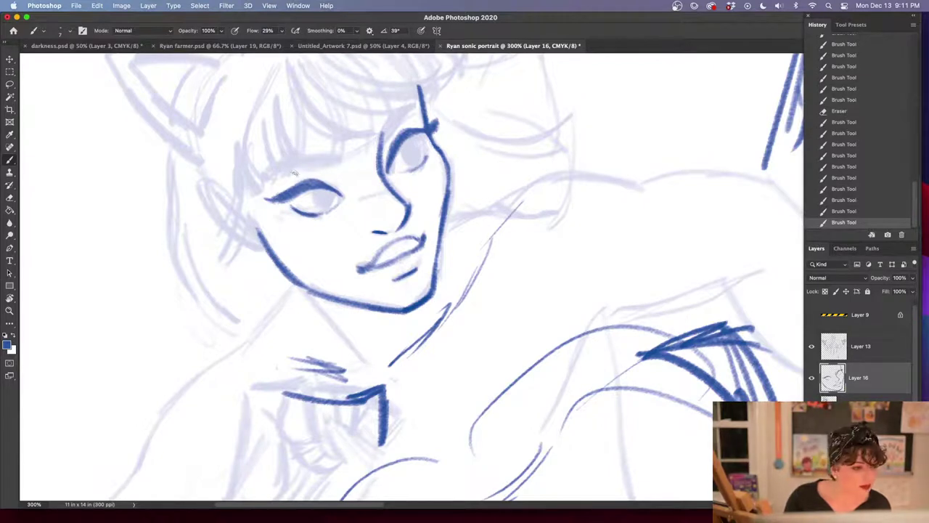
Thicken the far eye's upper lid and outer lash, and trim the heavy line with the eraser
{"action": "left_click_drag", "start_coordinate": [860, 181], "coordinate": [870, 118]}
{"action": "mouse_move", "coordinate": [403, 137]}
{"action": "left_mouse_down"}
{"action": "mouse_move", "coordinate": [429, 130]}
{"action": "mouse_move", "coordinate": [397, 153]}
{"action": "left_mouse_up"}
{"action": "mouse_move", "coordinate": [425, 134]}
{"action": "left_mouse_down"}
{"action": "mouse_move", "coordinate": [401, 148]}
{"action": "mouse_move", "coordinate": [391, 171]}
{"action": "mouse_move", "coordinate": [428, 129]}
{"action": "left_mouse_up"}
{"action": "mouse_move", "coordinate": [423, 131]}
{"action": "left_mouse_down"}
{"action": "mouse_move", "coordinate": [393, 151]}
{"action": "mouse_move", "coordinate": [436, 124]}
{"action": "mouse_move", "coordinate": [416, 135]}
{"action": "mouse_move", "coordinate": [392, 102]}
{"action": "left_mouse_up"}
{"action": "key", "text": "e"}
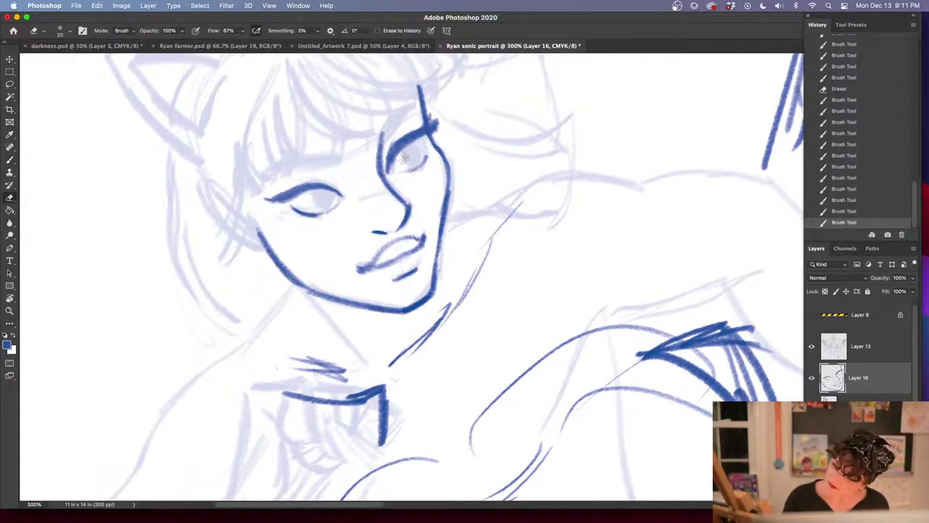
{"action": "mouse_move", "coordinate": [416, 146]}
{"action": "left_mouse_down"}
{"action": "mouse_move", "coordinate": [440, 124]}
{"action": "mouse_move", "coordinate": [394, 146]}
{"action": "left_mouse_up"}
{"action": "key", "text": "b"}
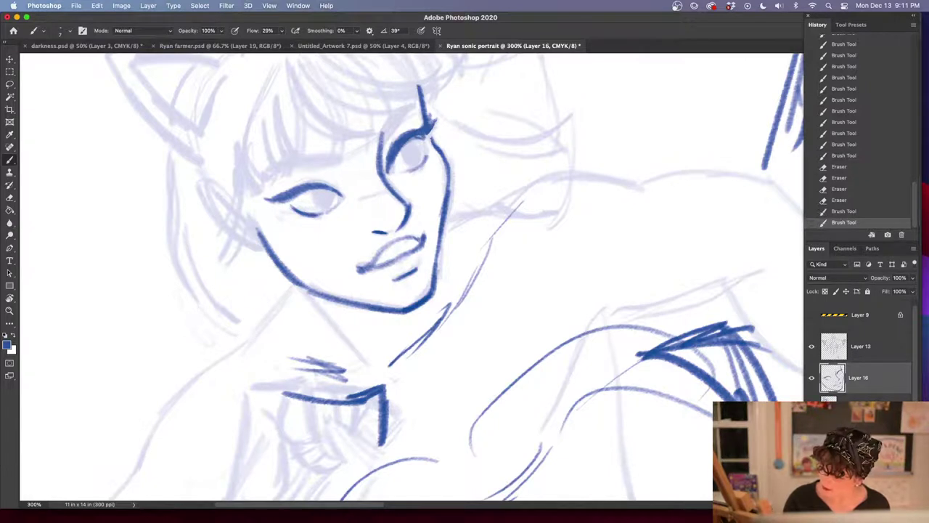
Draw the iris edge and reinforce the lower lid of the female runner's nearer eye
{"action": "left_click_drag", "start_coordinate": [315, 191], "coordinate": [318, 208]}
{"action": "left_click_drag", "start_coordinate": [317, 191], "coordinate": [318, 204]}
{"action": "mouse_move", "coordinate": [316, 190]}
{"action": "left_mouse_down"}
{"action": "mouse_move", "coordinate": [318, 204]}
{"action": "mouse_move", "coordinate": [335, 208]}
{"action": "mouse_move", "coordinate": [327, 218]}
{"action": "mouse_move", "coordinate": [294, 216]}
{"action": "mouse_move", "coordinate": [340, 211]}
{"action": "left_mouse_up"}
{"action": "key", "text": "e"}
{"action": "key", "text": "b"}
Clean up the inside of the far eye with the eraser and outline its iris with short curved strokes
{"action": "key", "text": "e"}
{"action": "mouse_move", "coordinate": [435, 150]}
{"action": "left_mouse_down"}
{"action": "mouse_move", "coordinate": [411, 176]}
{"action": "mouse_move", "coordinate": [403, 161]}
{"action": "left_mouse_up"}
{"action": "key", "text": "b"}
{"action": "mouse_move", "coordinate": [416, 149]}
{"action": "left_mouse_down"}
{"action": "mouse_move", "coordinate": [404, 163]}
{"action": "mouse_move", "coordinate": [417, 156]}
{"action": "mouse_move", "coordinate": [412, 167]}
{"action": "left_mouse_up"}
{"action": "left_click_drag", "start_coordinate": [424, 151], "coordinate": [411, 170]}
{"action": "left_click_drag", "start_coordinate": [421, 155], "coordinate": [415, 169]}
Draw the far eye's lower lid beneath the iris and darken the outer end of its upper lash line
{"action": "key", "text": "e"}
{"action": "key", "text": "b"}
{"action": "left_click_drag", "start_coordinate": [420, 158], "coordinate": [395, 174]}
{"action": "mouse_move", "coordinate": [411, 169]}
{"action": "left_mouse_down"}
{"action": "mouse_move", "coordinate": [400, 173]}
{"action": "mouse_move", "coordinate": [410, 171]}
{"action": "left_mouse_up"}
{"action": "left_click_drag", "start_coordinate": [421, 161], "coordinate": [412, 170]}
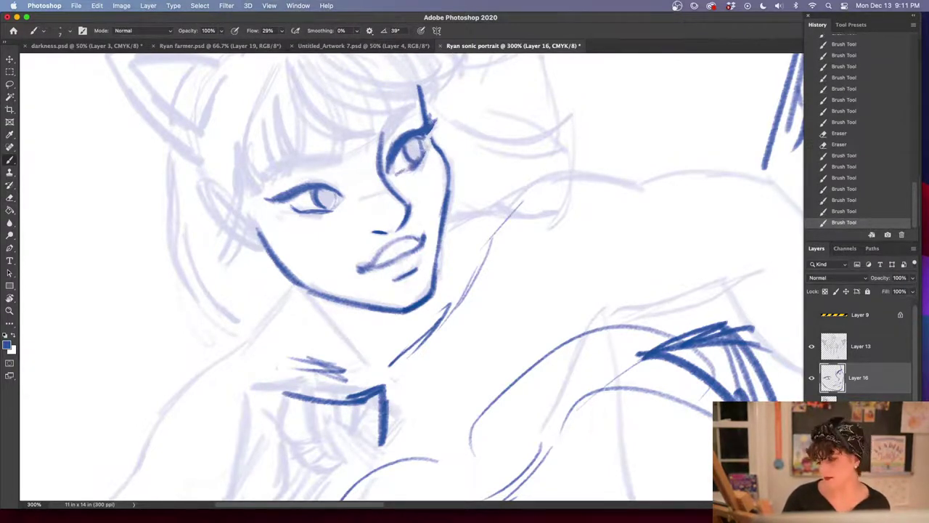
{"action": "left_click_drag", "start_coordinate": [428, 127], "coordinate": [421, 139]}
{"action": "left_click_drag", "start_coordinate": [427, 129], "coordinate": [419, 141]}
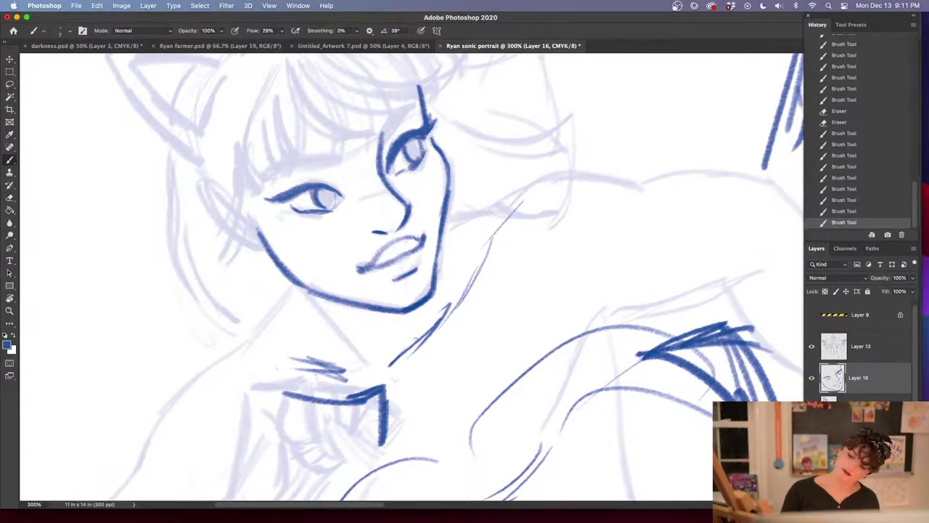
Shade the female runner's upper lip, trimming and restating its contour, and strengthen the shadow strokes under the lower lip
{"action": "left_click_drag", "start_coordinate": [423, 244], "coordinate": [406, 253]}
{"action": "left_click_drag", "start_coordinate": [415, 249], "coordinate": [354, 265]}
{"action": "key", "text": "e"}
{"action": "mouse_move", "coordinate": [401, 246]}
{"action": "left_mouse_down"}
{"action": "mouse_move", "coordinate": [354, 268]}
{"action": "mouse_move", "coordinate": [425, 236]}
{"action": "mouse_move", "coordinate": [391, 258]}
{"action": "left_mouse_up"}
{"action": "key", "text": "b"}
{"action": "mouse_move", "coordinate": [422, 240]}
{"action": "left_mouse_down"}
{"action": "mouse_move", "coordinate": [350, 268]}
{"action": "mouse_move", "coordinate": [397, 241]}
{"action": "mouse_move", "coordinate": [379, 250]}
{"action": "left_mouse_up"}
{"action": "mouse_move", "coordinate": [412, 237]}
{"action": "left_mouse_down"}
{"action": "mouse_move", "coordinate": [353, 266]}
{"action": "mouse_move", "coordinate": [412, 254]}
{"action": "mouse_move", "coordinate": [378, 252]}
{"action": "mouse_move", "coordinate": [362, 262]}
{"action": "left_mouse_up"}
{"action": "mouse_move", "coordinate": [393, 275]}
{"action": "left_mouse_down"}
{"action": "mouse_move", "coordinate": [408, 269]}
{"action": "mouse_move", "coordinate": [389, 276]}
{"action": "left_mouse_up"}
{"action": "mouse_move", "coordinate": [410, 272]}
{"action": "left_mouse_down"}
{"action": "mouse_move", "coordinate": [396, 278]}
{"action": "mouse_move", "coordinate": [389, 262]}
{"action": "left_mouse_up"}
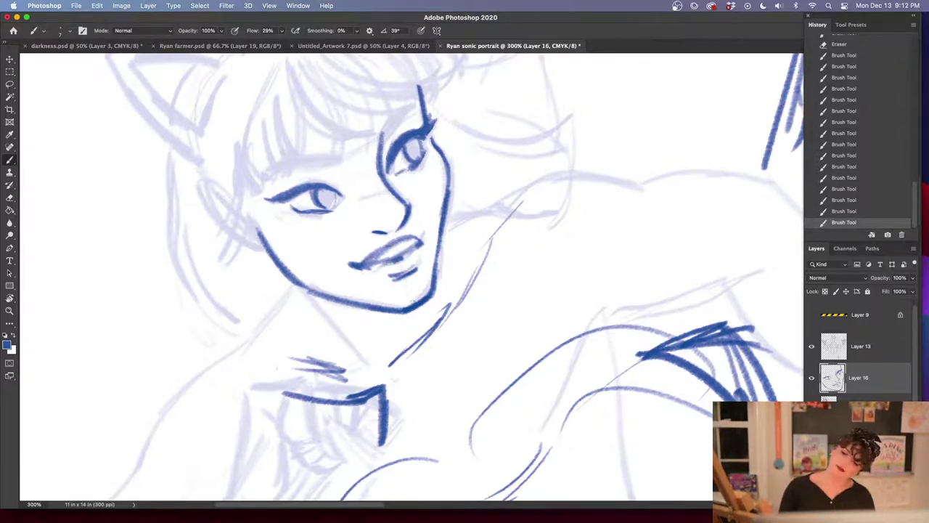
{"action": "scroll", "coordinate": [414, 302], "scroll_direction": "down", "scroll_amount": 6}
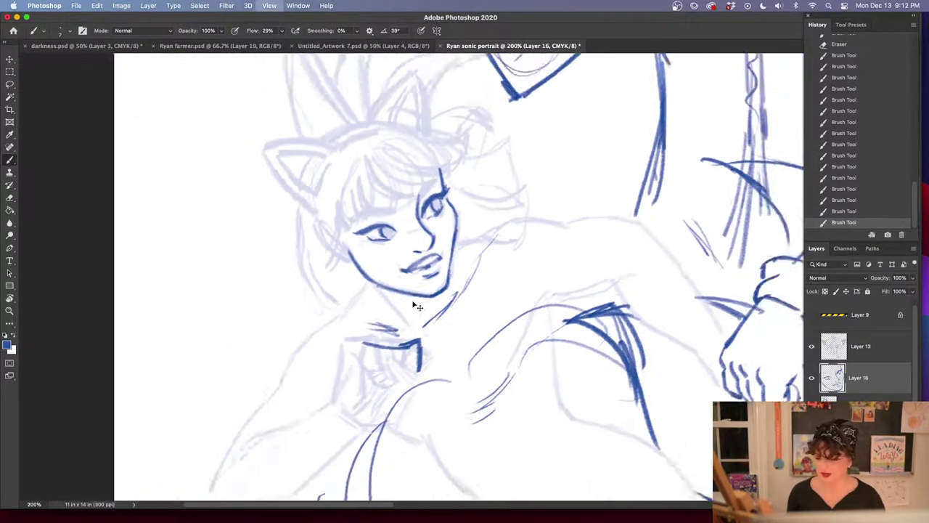
{"action": "scroll", "coordinate": [415, 306], "scroll_direction": "up", "scroll_amount": 3}
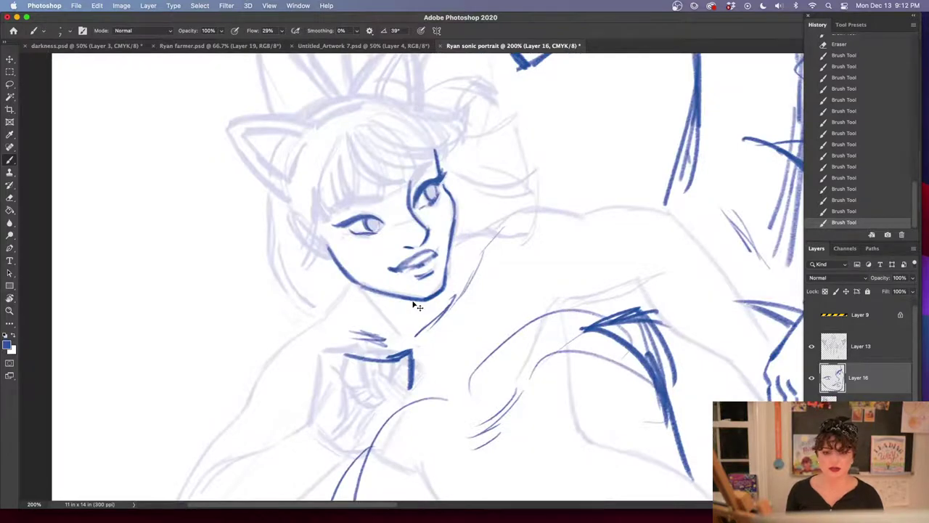
{"action": "scroll", "coordinate": [416, 306], "scroll_direction": "up", "scroll_amount": 1}
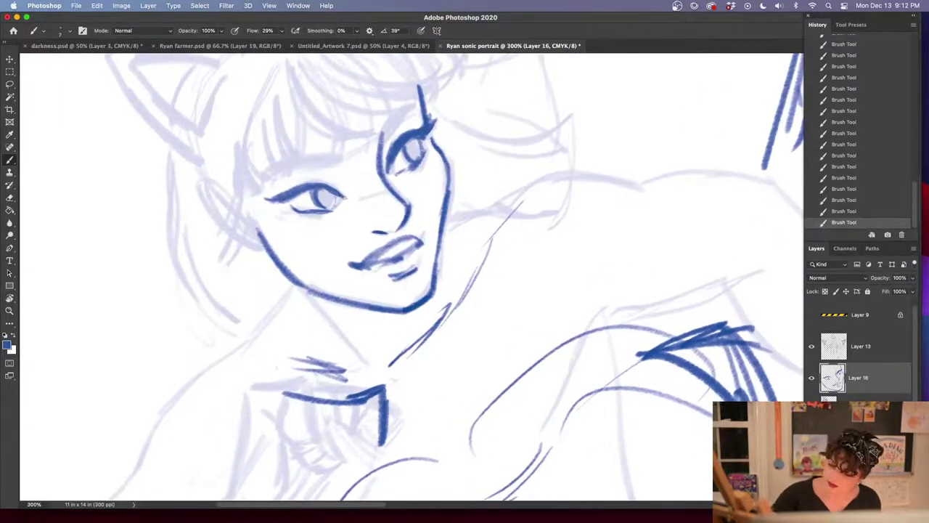
Compare the face linework with the rough sketch by toggling Layer 16's visibility, and shade the irises of both eyes
{"action": "left_click", "coordinate": [812, 377]}
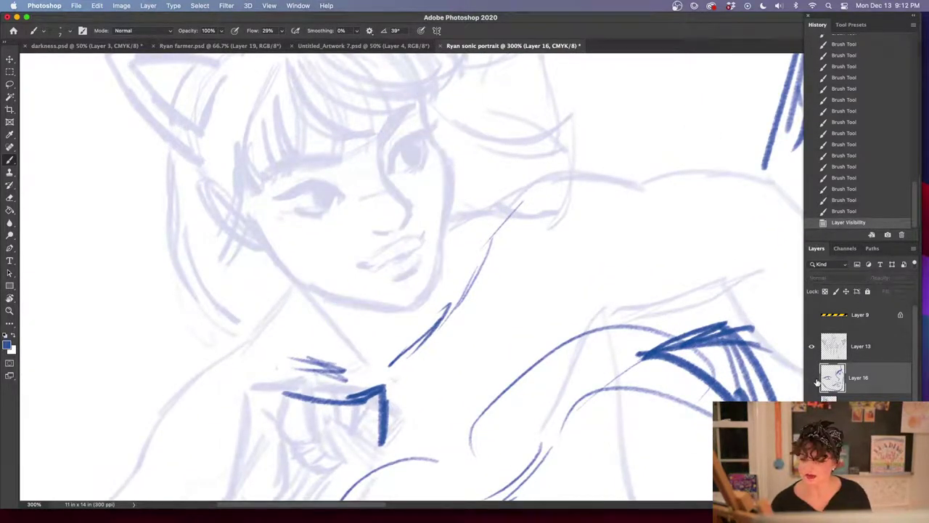
{"action": "left_click", "coordinate": [815, 378]}
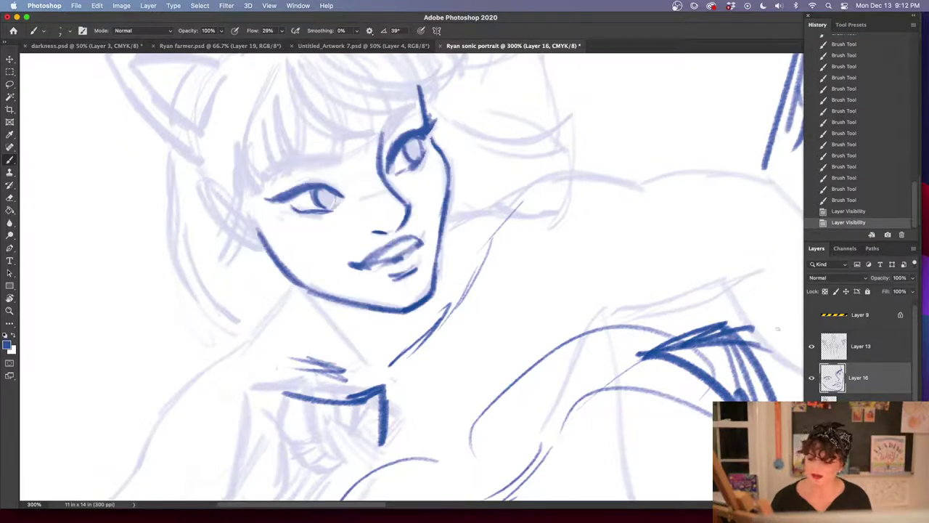
{"action": "mouse_move", "coordinate": [335, 195]}
{"action": "left_mouse_down"}
{"action": "mouse_move", "coordinate": [333, 206]}
{"action": "mouse_move", "coordinate": [322, 202]}
{"action": "mouse_move", "coordinate": [335, 207]}
{"action": "left_mouse_up"}
{"action": "mouse_move", "coordinate": [408, 145]}
{"action": "left_mouse_down"}
{"action": "mouse_move", "coordinate": [417, 160]}
{"action": "mouse_move", "coordinate": [421, 139]}
{"action": "left_mouse_up"}
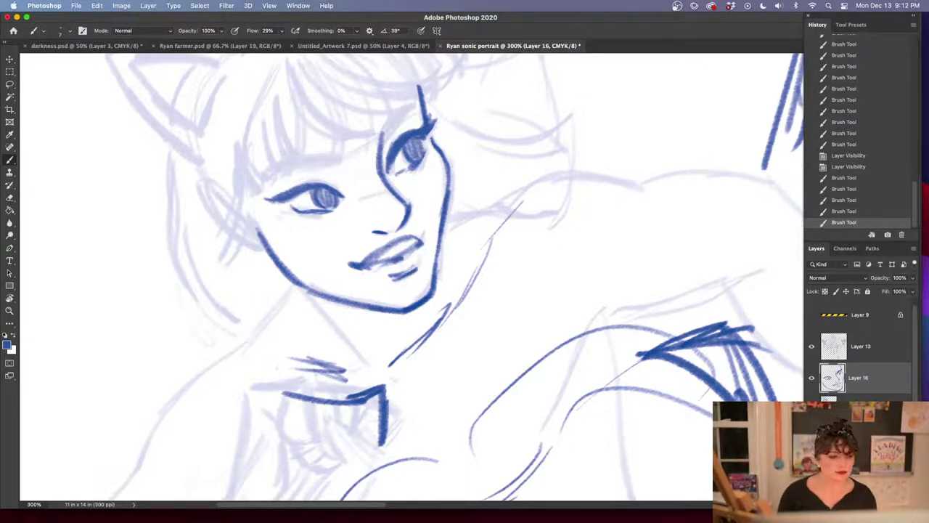
Brush the curved strands of the bangs across the forehead, following the rough sketch from the temple to the far eye
{"action": "key", "text": "shift+Tab"}
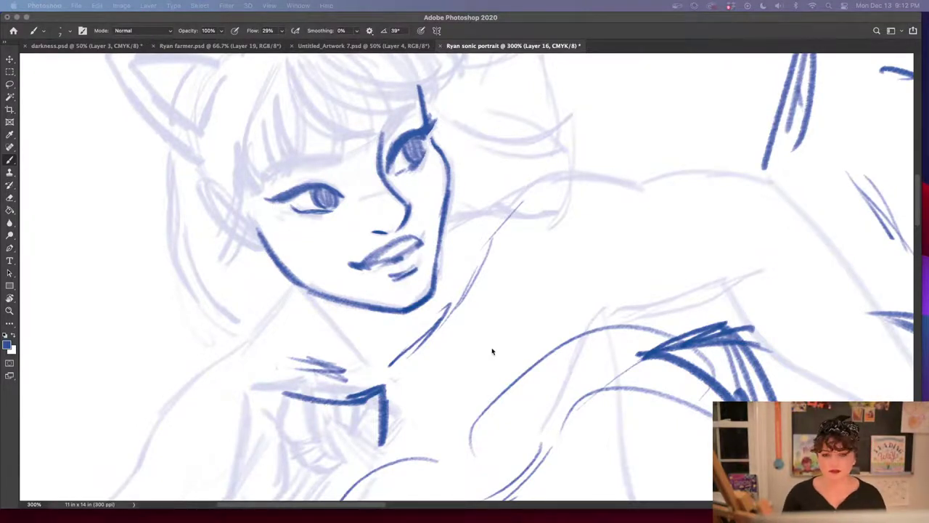
{"action": "key", "text": "shift+Tab"}
{"action": "scroll", "coordinate": [493, 351], "scroll_direction": "up", "scroll_amount": 3}
{"action": "left_click_drag", "start_coordinate": [243, 189], "coordinate": [256, 228]}
{"action": "left_click_drag", "start_coordinate": [243, 190], "coordinate": [260, 233]}
{"action": "mouse_move", "coordinate": [245, 207]}
{"action": "left_mouse_down"}
{"action": "mouse_move", "coordinate": [269, 234]}
{"action": "mouse_move", "coordinate": [281, 230]}
{"action": "left_mouse_up"}
{"action": "mouse_move", "coordinate": [261, 175]}
{"action": "left_mouse_down"}
{"action": "mouse_move", "coordinate": [293, 223]}
{"action": "mouse_move", "coordinate": [283, 218]}
{"action": "left_mouse_up"}
{"action": "mouse_move", "coordinate": [264, 180]}
{"action": "left_mouse_down"}
{"action": "mouse_move", "coordinate": [293, 224]}
{"action": "mouse_move", "coordinate": [320, 214]}
{"action": "left_mouse_up"}
{"action": "left_click_drag", "start_coordinate": [311, 214], "coordinate": [331, 210]}
{"action": "mouse_move", "coordinate": [281, 172]}
{"action": "left_mouse_down"}
{"action": "mouse_move", "coordinate": [331, 209]}
{"action": "mouse_move", "coordinate": [355, 198]}
{"action": "left_mouse_up"}
{"action": "left_click_drag", "start_coordinate": [334, 209], "coordinate": [355, 198]}
{"action": "left_click_drag", "start_coordinate": [302, 133], "coordinate": [367, 190]}
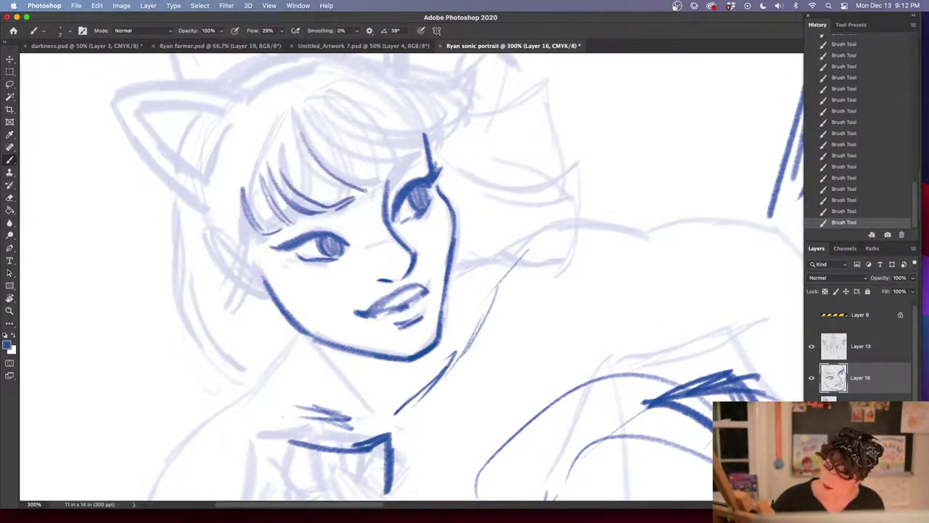
{"action": "mouse_move", "coordinate": [317, 157]}
{"action": "left_mouse_down"}
{"action": "mouse_move", "coordinate": [364, 188]}
{"action": "mouse_move", "coordinate": [324, 155]}
{"action": "mouse_move", "coordinate": [386, 164]}
{"action": "left_mouse_up"}
{"action": "mouse_move", "coordinate": [338, 162]}
{"action": "left_mouse_down"}
{"action": "mouse_move", "coordinate": [392, 162]}
{"action": "mouse_move", "coordinate": [389, 170]}
{"action": "left_mouse_up"}
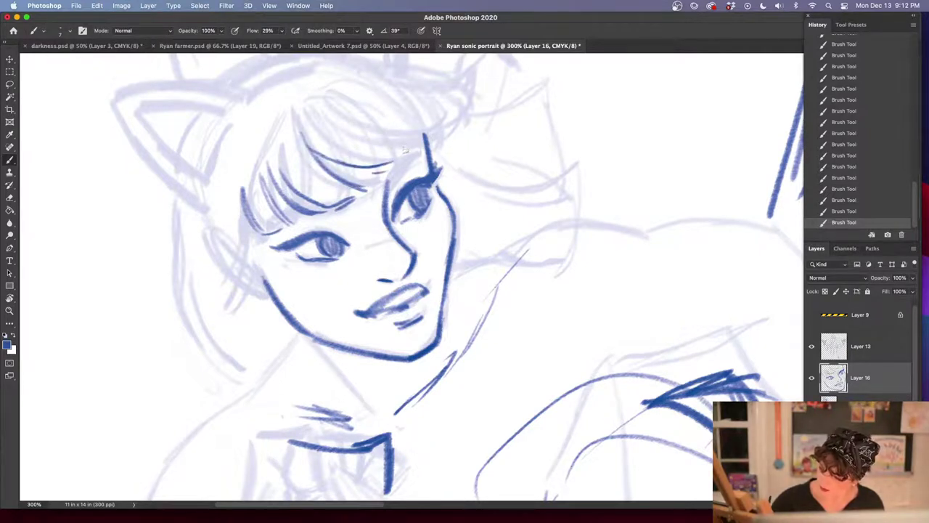
{"action": "left_click_drag", "start_coordinate": [331, 107], "coordinate": [418, 154]}
Draw thick, dark eyebrows above both of the woman's eyes, just under the bangs
{"action": "mouse_move", "coordinate": [367, 134]}
{"action": "left_mouse_down"}
{"action": "mouse_move", "coordinate": [424, 152]}
{"action": "mouse_move", "coordinate": [386, 186]}
{"action": "left_mouse_up"}
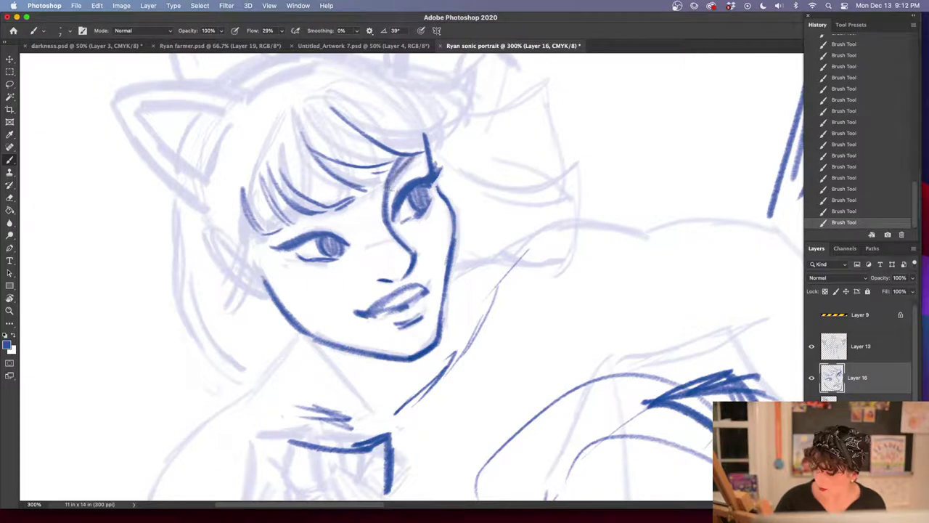
{"action": "left_click_drag", "start_coordinate": [433, 235], "coordinate": [506, 170]}
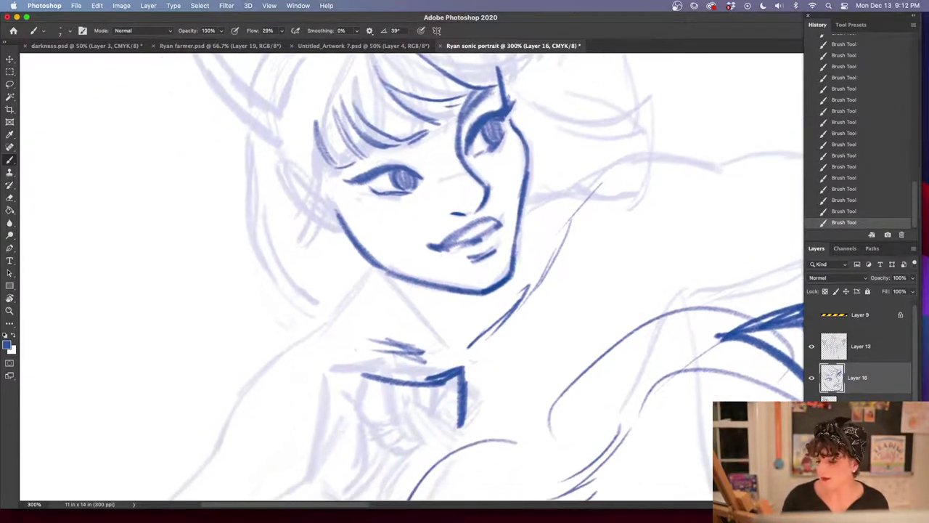
{"action": "mouse_move", "coordinate": [415, 142]}
{"action": "left_mouse_down"}
{"action": "mouse_move", "coordinate": [358, 150]}
{"action": "mouse_move", "coordinate": [333, 168]}
{"action": "mouse_move", "coordinate": [391, 141]}
{"action": "mouse_move", "coordinate": [424, 141]}
{"action": "mouse_move", "coordinate": [405, 145]}
{"action": "left_mouse_up"}
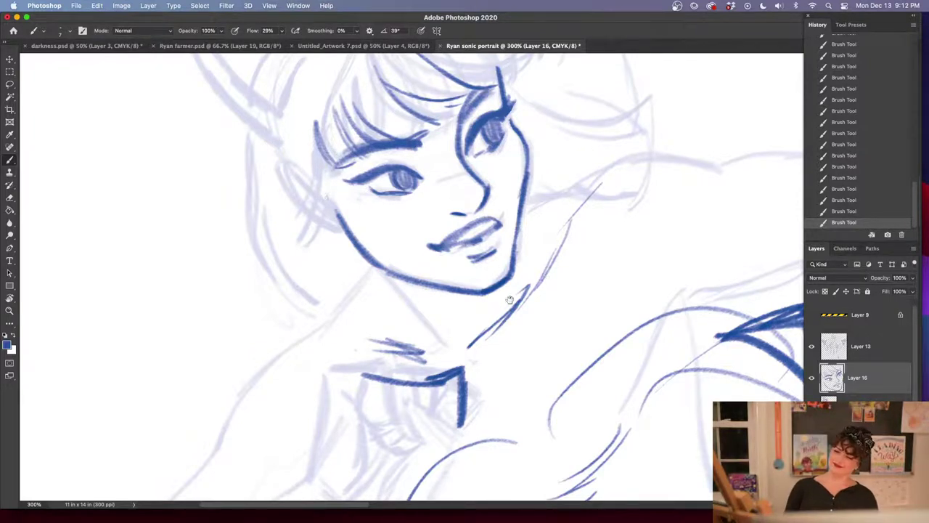
Draw the hair strands along the near temple and under the jaw, plus the outer contour of the hair behind the face
{"action": "left_click_drag", "start_coordinate": [298, 103], "coordinate": [320, 172]}
{"action": "mouse_move", "coordinate": [347, 219]}
{"action": "left_mouse_down"}
{"action": "mouse_move", "coordinate": [343, 299]}
{"action": "mouse_move", "coordinate": [411, 313]}
{"action": "left_mouse_up"}
{"action": "mouse_move", "coordinate": [357, 268]}
{"action": "left_mouse_down"}
{"action": "mouse_move", "coordinate": [451, 334]}
{"action": "mouse_move", "coordinate": [485, 386]}
{"action": "mouse_move", "coordinate": [434, 335]}
{"action": "mouse_move", "coordinate": [483, 390]}
{"action": "mouse_move", "coordinate": [499, 392]}
{"action": "left_mouse_up"}
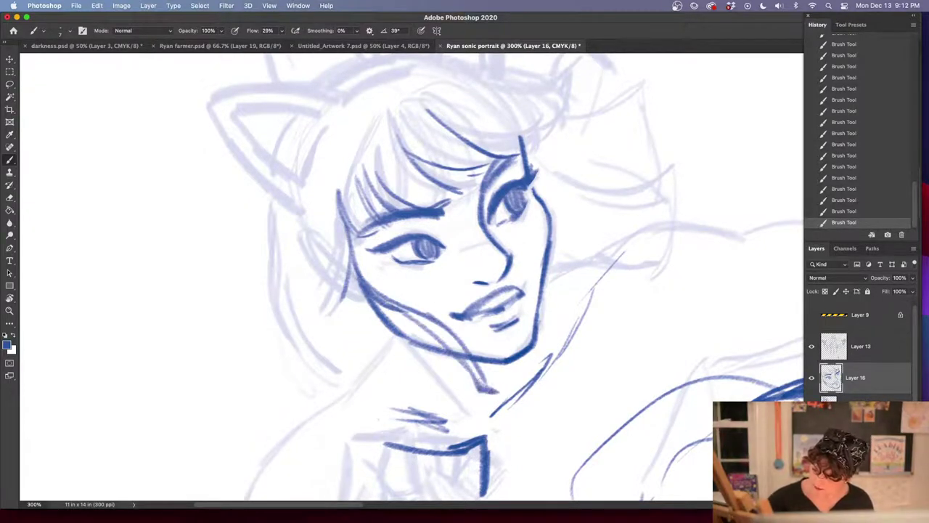
{"action": "left_click_drag", "start_coordinate": [466, 356], "coordinate": [513, 406]}
{"action": "left_click_drag", "start_coordinate": [549, 453], "coordinate": [534, 449]}
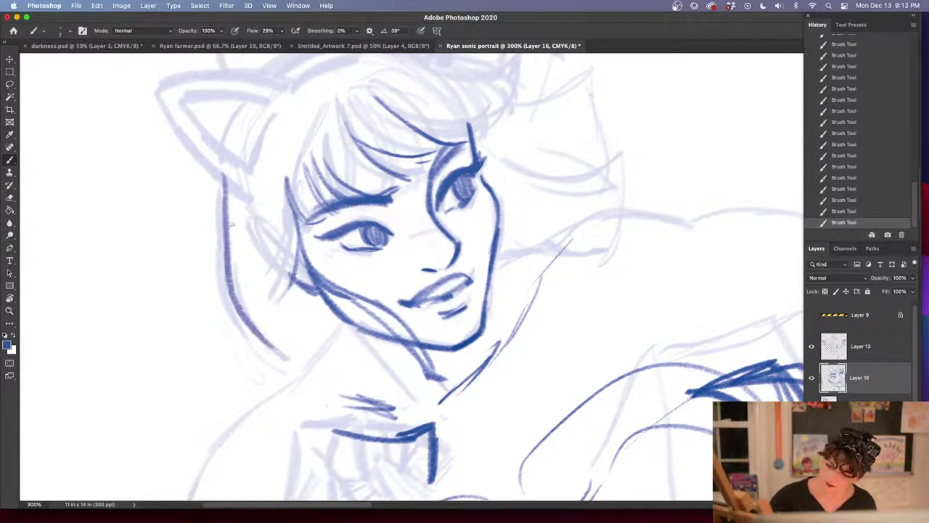
Draw the swept tuft of hair above the far eye, with its upper edge, pointed tip and inner strands
{"action": "left_click_drag", "start_coordinate": [468, 335], "coordinate": [429, 432]}
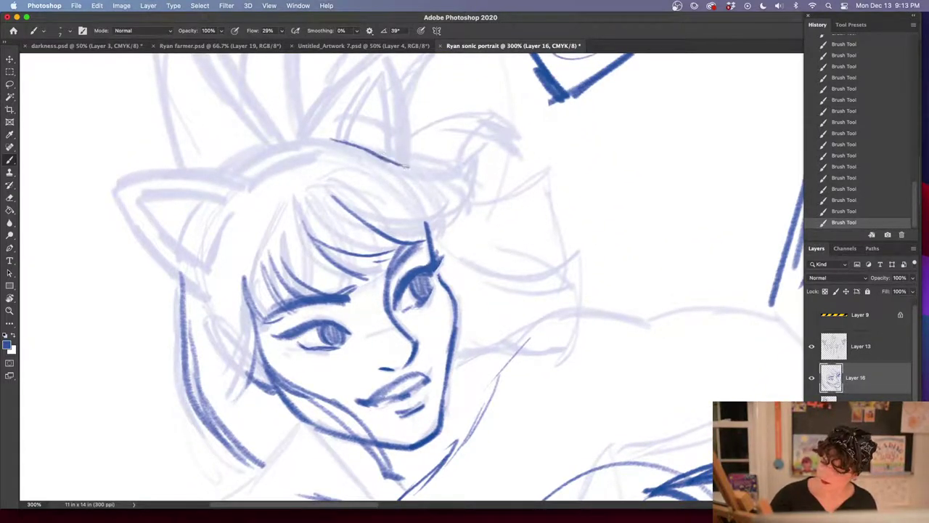
{"action": "left_click_drag", "start_coordinate": [331, 139], "coordinate": [443, 164]}
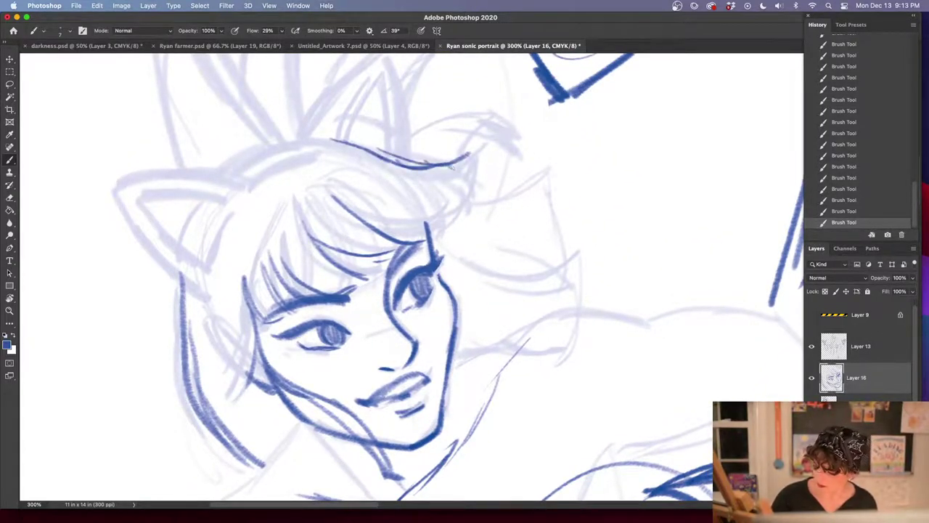
{"action": "left_click_drag", "start_coordinate": [378, 151], "coordinate": [480, 148]}
{"action": "left_click_drag", "start_coordinate": [458, 212], "coordinate": [382, 215]}
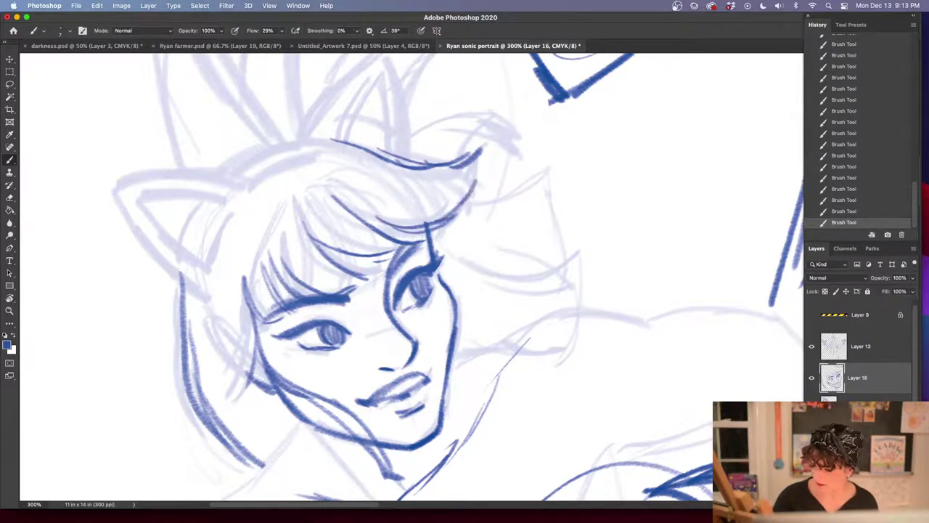
{"action": "left_click_drag", "start_coordinate": [436, 223], "coordinate": [479, 150]}
{"action": "left_click_drag", "start_coordinate": [389, 188], "coordinate": [428, 201]}
{"action": "left_click_drag", "start_coordinate": [389, 188], "coordinate": [450, 199]}
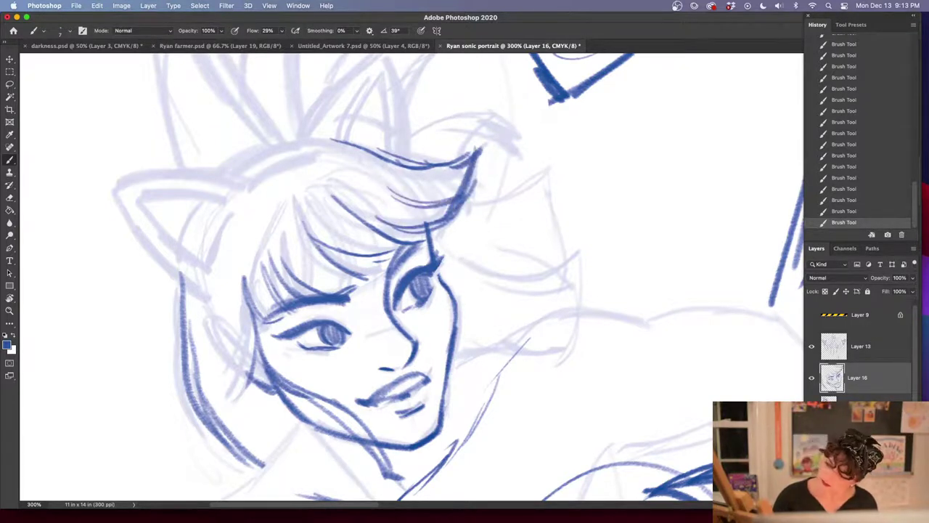
Erase the outer edge of the swept tuft and redraw it closer in, with darker inner strands
{"action": "key", "text": "e"}
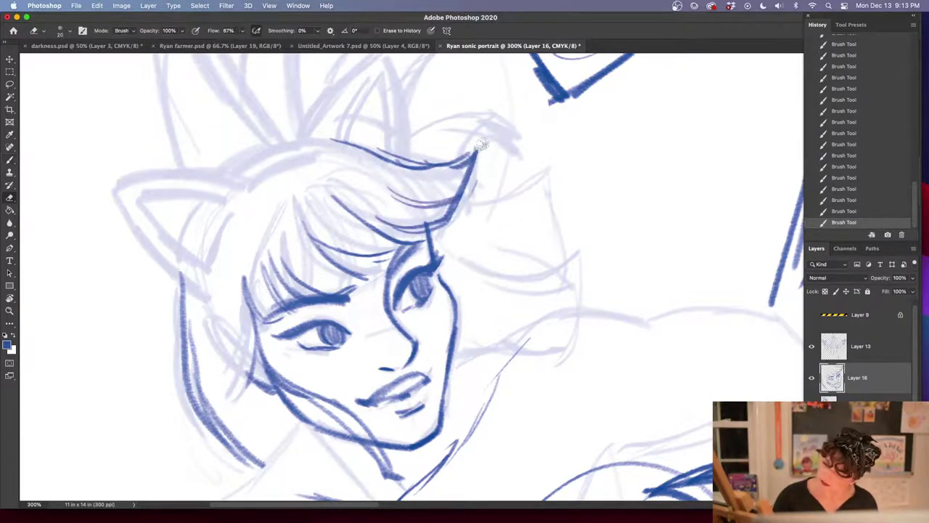
{"action": "left_click_drag", "start_coordinate": [476, 149], "coordinate": [466, 216]}
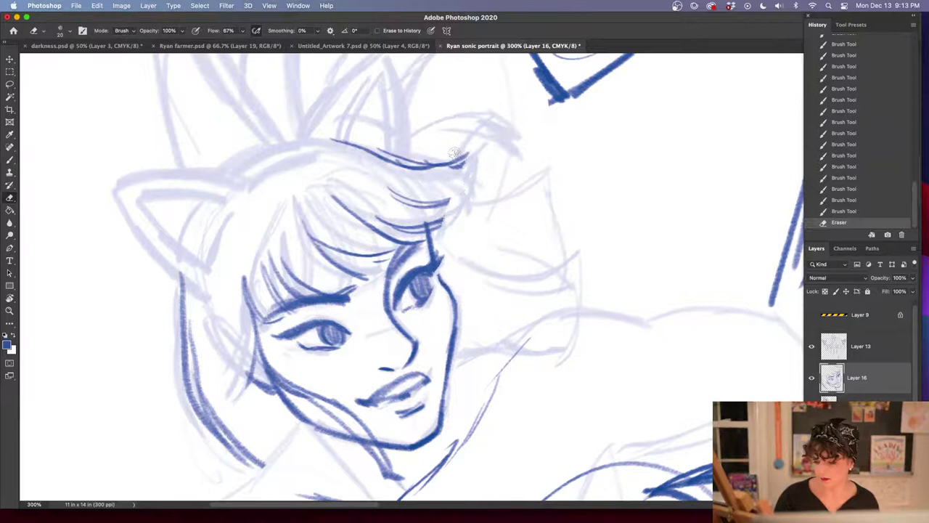
{"action": "key", "text": "b"}
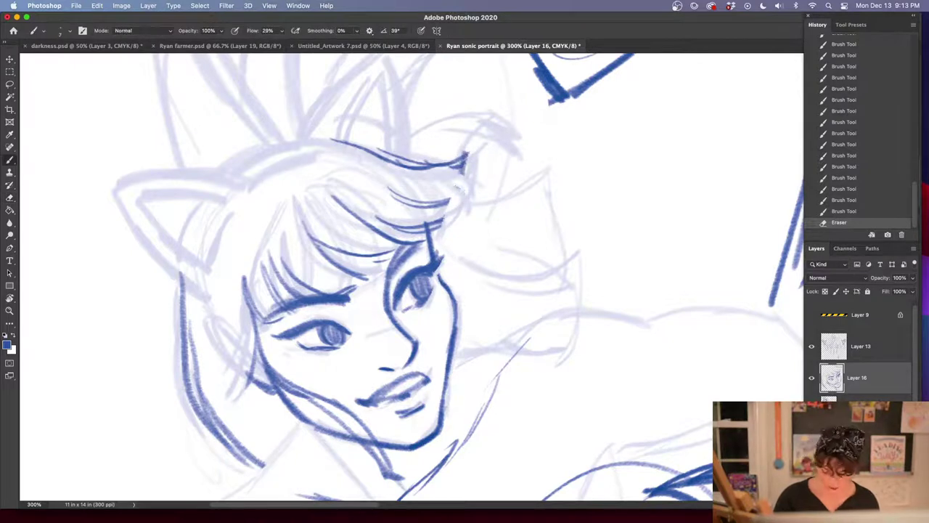
{"action": "left_click_drag", "start_coordinate": [467, 153], "coordinate": [436, 227]}
{"action": "left_click_drag", "start_coordinate": [403, 199], "coordinate": [446, 208]}
{"action": "left_click_drag", "start_coordinate": [390, 191], "coordinate": [457, 202]}
{"action": "left_click_drag", "start_coordinate": [408, 206], "coordinate": [461, 176]}
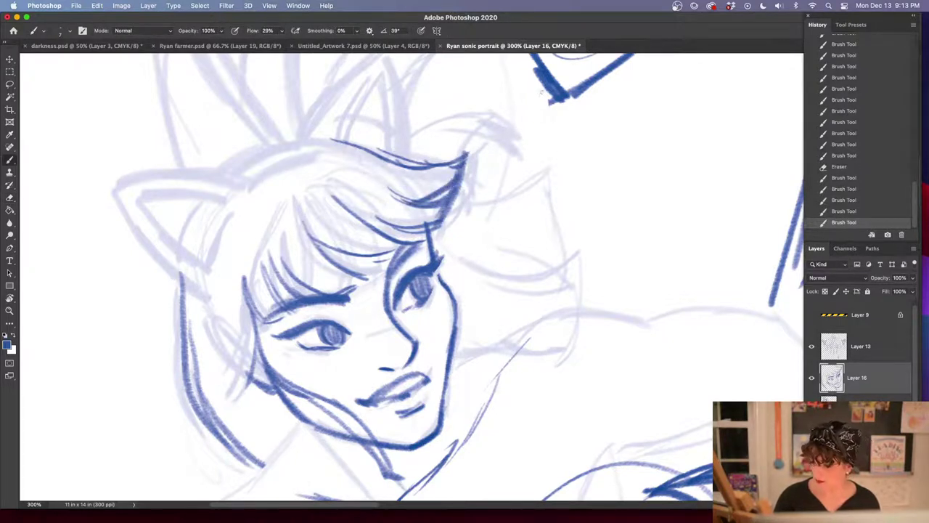
{"action": "left_click_drag", "start_coordinate": [390, 154], "coordinate": [464, 156]}
{"action": "left_click_drag", "start_coordinate": [388, 190], "coordinate": [463, 178]}
{"action": "left_click_drag", "start_coordinate": [549, 322], "coordinate": [503, 333]}
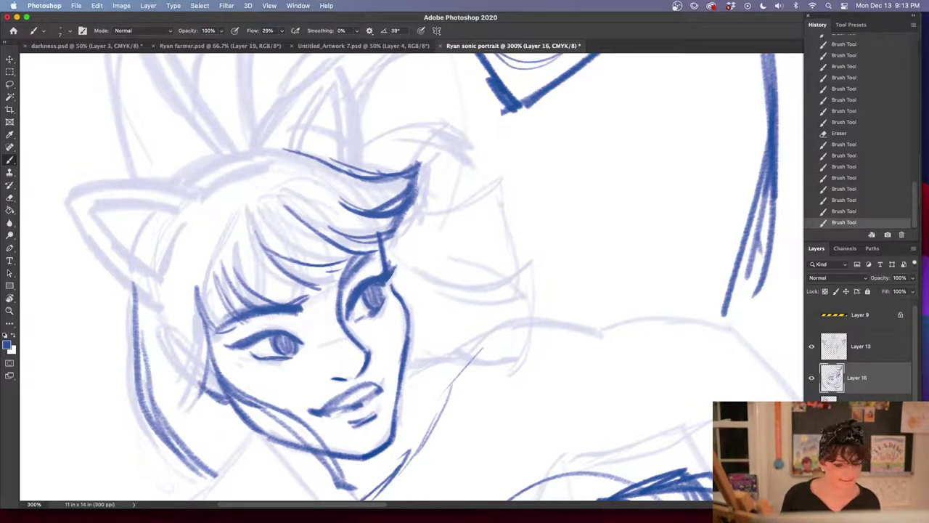
Examine the drawn face against the woman's body sketch and the surrounding figures at 100% zoom
{"action": "key", "text": "shift+Tab"}
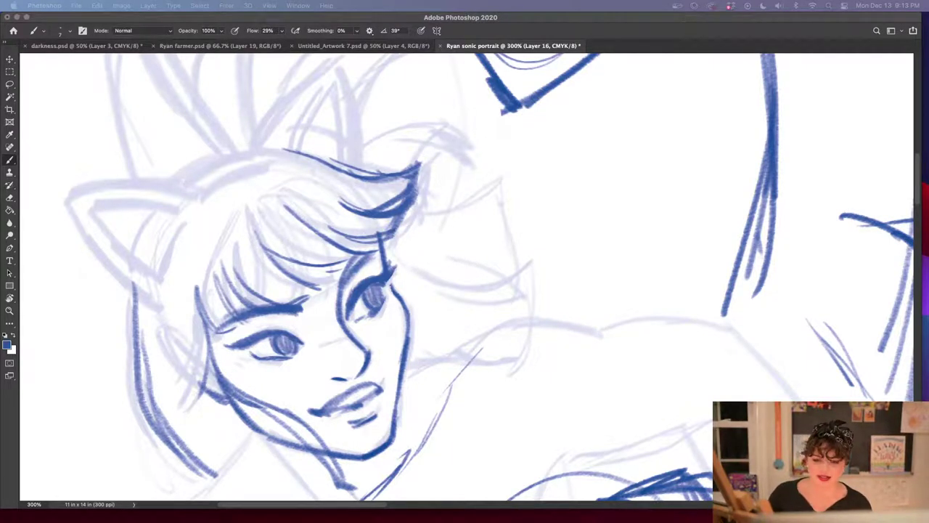
{"action": "left_click", "coordinate": [408, 325]}
{"action": "mouse_move", "coordinate": [508, 427]}
{"action": "left_mouse_down"}
{"action": "mouse_move", "coordinate": [479, 313]}
{"action": "mouse_move", "coordinate": [494, 429]}
{"action": "left_mouse_up"}
{"action": "key", "text": "super+minus"}
{"action": "key", "text": "super+minus"}
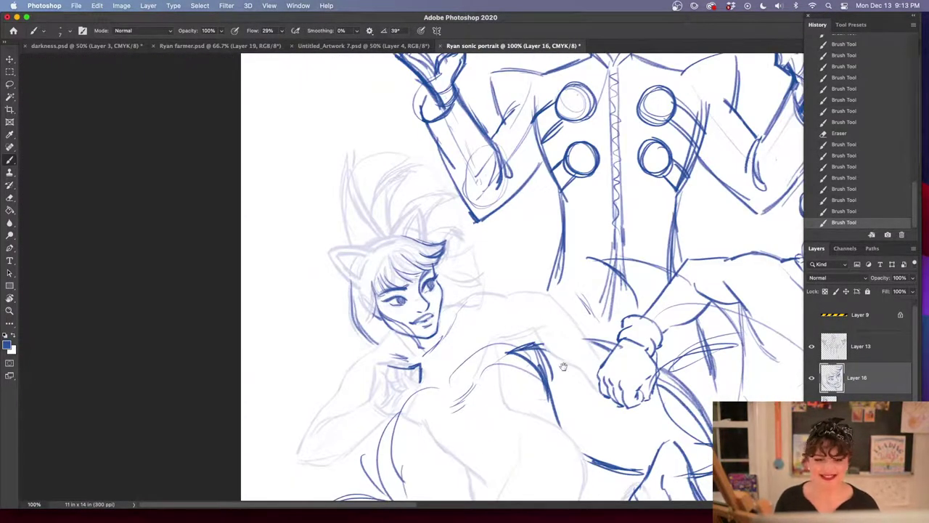
{"action": "left_click_drag", "start_coordinate": [565, 366], "coordinate": [545, 342]}
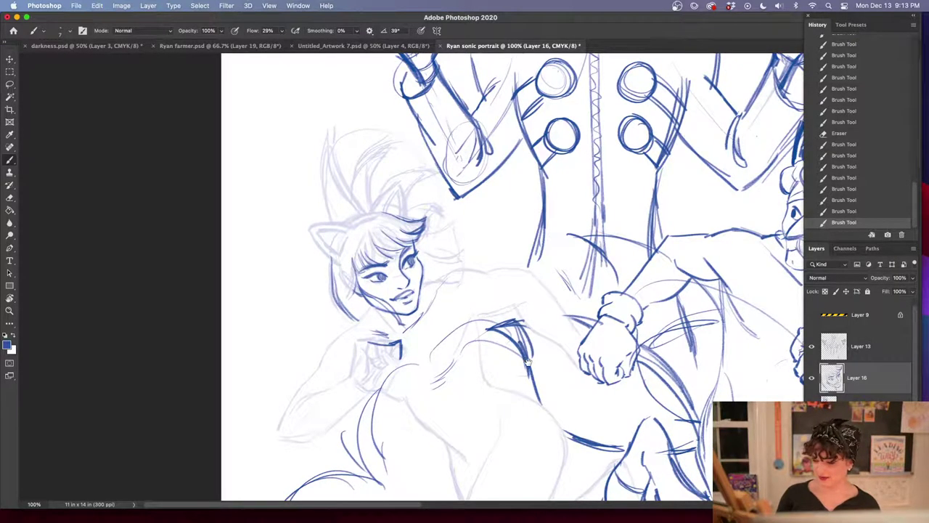
{"action": "left_click_drag", "start_coordinate": [517, 387], "coordinate": [539, 333]}
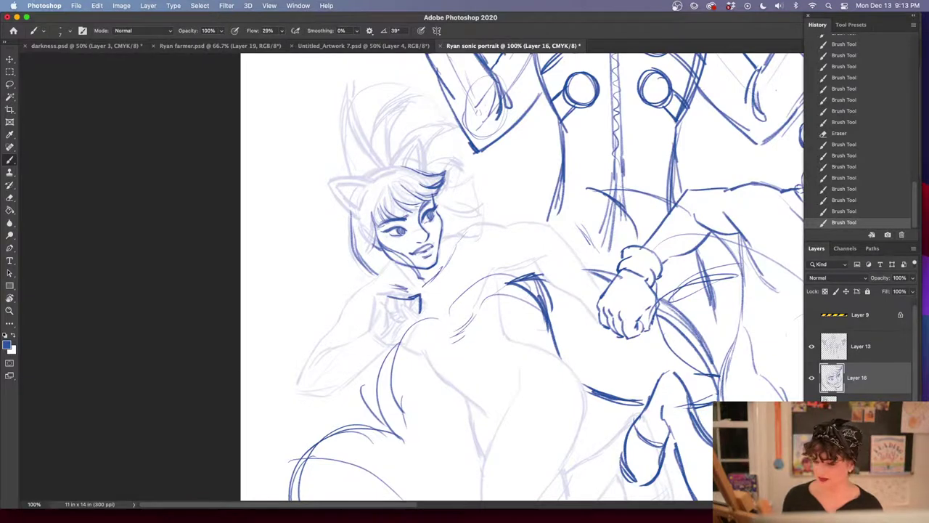
Outline the near cat ear as a bold triangle and draw the head contour from its base to the swept tuft
{"action": "key", "text": "super+plus"}
{"action": "key", "text": "super+plus"}
{"action": "mouse_move", "coordinate": [378, 204]}
{"action": "left_mouse_down"}
{"action": "mouse_move", "coordinate": [450, 331]}
{"action": "mouse_move", "coordinate": [570, 487]}
{"action": "left_mouse_up"}
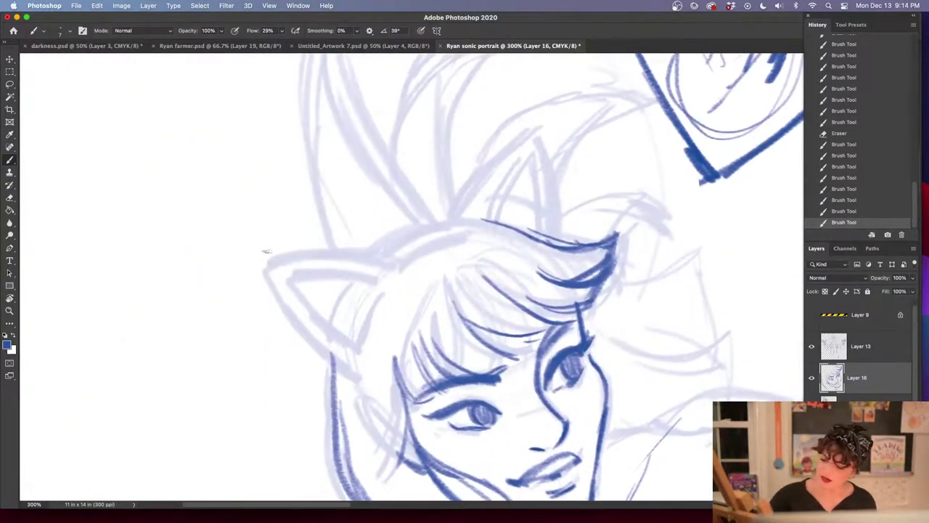
{"action": "left_click_drag", "start_coordinate": [265, 251], "coordinate": [351, 386]}
{"action": "mouse_move", "coordinate": [261, 253]}
{"action": "left_mouse_down"}
{"action": "mouse_move", "coordinate": [408, 270]}
{"action": "mouse_move", "coordinate": [305, 249]}
{"action": "left_mouse_up"}
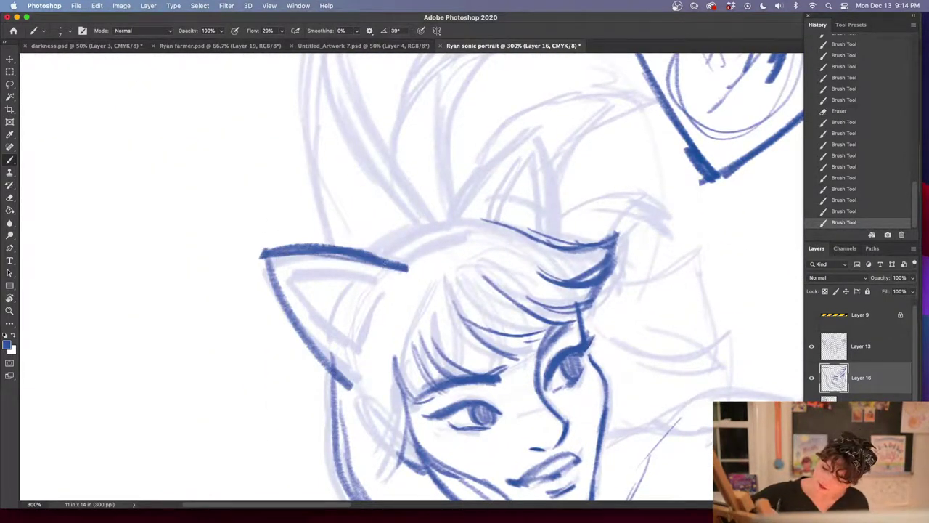
{"action": "mouse_move", "coordinate": [350, 379]}
{"action": "left_mouse_down"}
{"action": "mouse_move", "coordinate": [401, 273]}
{"action": "mouse_move", "coordinate": [440, 243]}
{"action": "mouse_move", "coordinate": [499, 222]}
{"action": "left_mouse_up"}
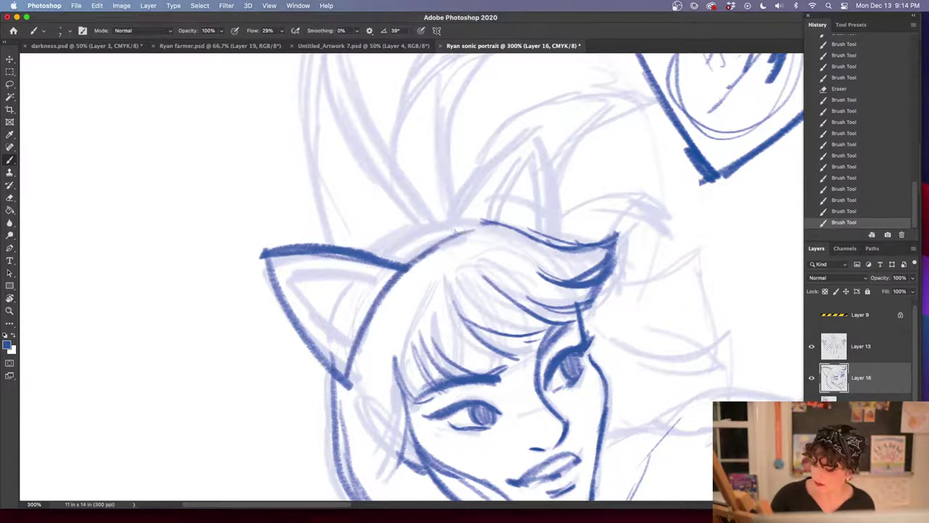
{"action": "left_click_drag", "start_coordinate": [405, 267], "coordinate": [482, 222]}
Erase the near ear's base line and the adjoining head contour, and redraw both as thicker, smoother curves
{"action": "key", "text": "e"}
{"action": "mouse_move", "coordinate": [351, 387]}
{"action": "left_mouse_down"}
{"action": "mouse_move", "coordinate": [405, 260]}
{"action": "mouse_move", "coordinate": [429, 252]}
{"action": "mouse_move", "coordinate": [380, 304]}
{"action": "left_mouse_up"}
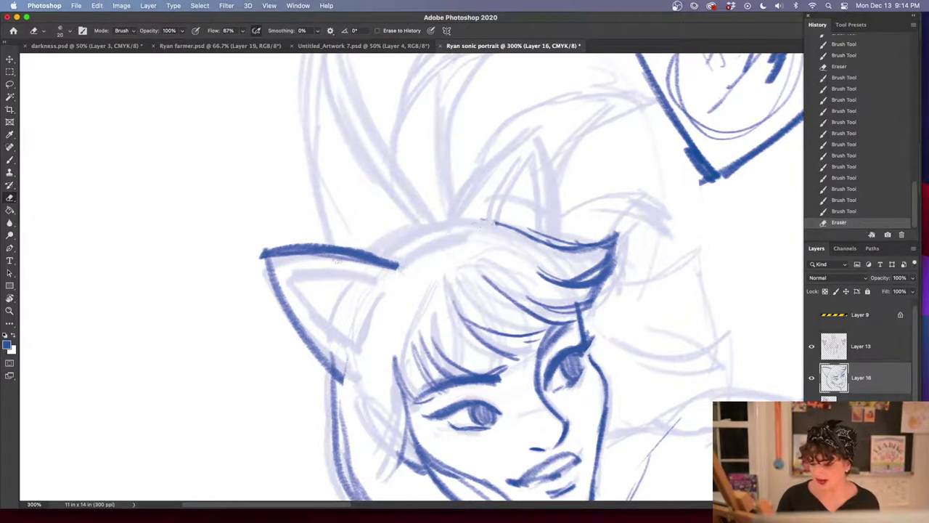
{"action": "key", "text": "b"}
{"action": "left_click_drag", "start_coordinate": [339, 371], "coordinate": [393, 266]}
{"action": "mouse_move", "coordinate": [394, 264]}
{"action": "left_mouse_down"}
{"action": "mouse_move", "coordinate": [494, 219]}
{"action": "mouse_move", "coordinate": [339, 364]}
{"action": "left_mouse_up"}
{"action": "left_click_drag", "start_coordinate": [365, 282], "coordinate": [345, 323]}
{"action": "left_click_drag", "start_coordinate": [515, 227], "coordinate": [408, 245]}
Draw the smaller inner triangle inside the near cat ear
{"action": "left_click_drag", "start_coordinate": [362, 270], "coordinate": [319, 338]}
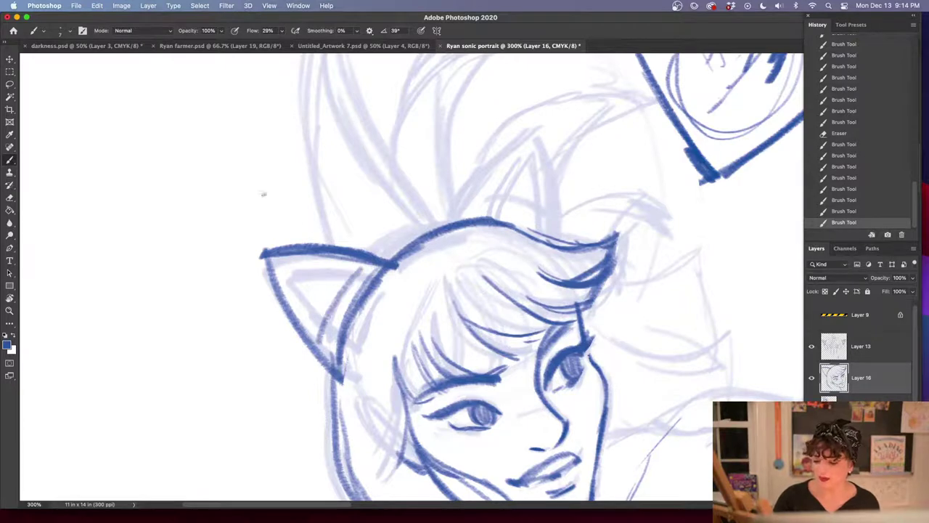
{"action": "left_click_drag", "start_coordinate": [284, 270], "coordinate": [325, 334]}
{"action": "left_click_drag", "start_coordinate": [286, 271], "coordinate": [361, 272]}
Draw the far cat ear with its outline and inner lines, and add a curved line inside the near ear
{"action": "left_click_drag", "start_coordinate": [517, 117], "coordinate": [465, 235]}
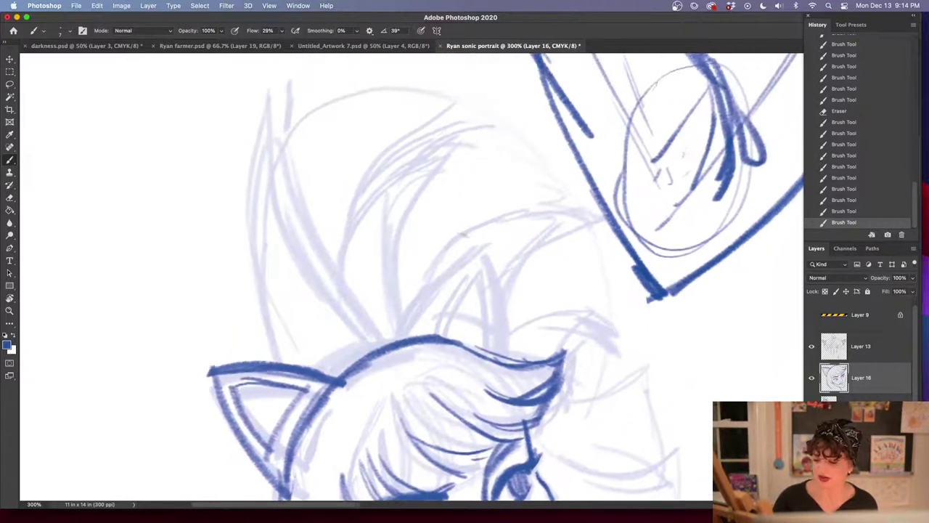
{"action": "left_click_drag", "start_coordinate": [400, 339], "coordinate": [489, 257]}
{"action": "left_click_drag", "start_coordinate": [484, 261], "coordinate": [494, 347]}
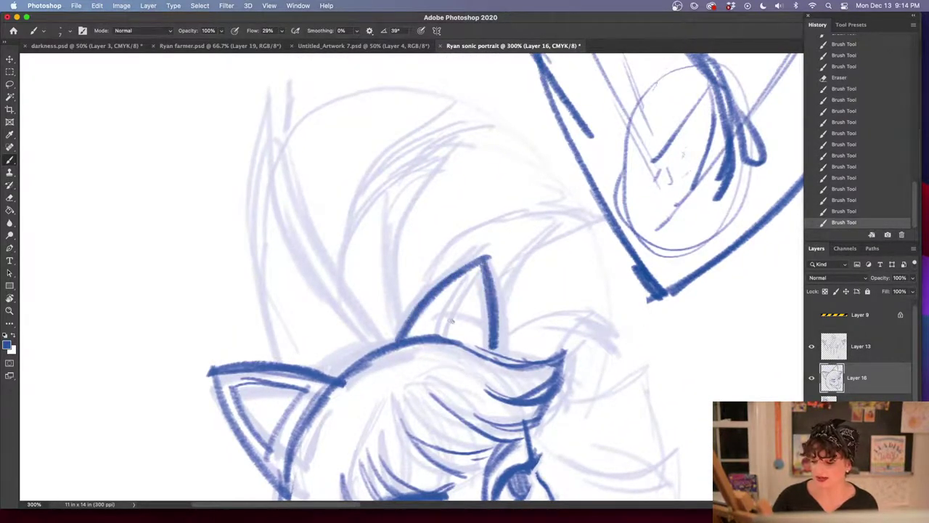
{"action": "mouse_move", "coordinate": [427, 335]}
{"action": "left_mouse_down"}
{"action": "mouse_move", "coordinate": [477, 279]}
{"action": "mouse_move", "coordinate": [421, 333]}
{"action": "left_mouse_up"}
{"action": "left_click_drag", "start_coordinate": [482, 279], "coordinate": [482, 352]}
{"action": "left_click_drag", "start_coordinate": [437, 314], "coordinate": [481, 330]}
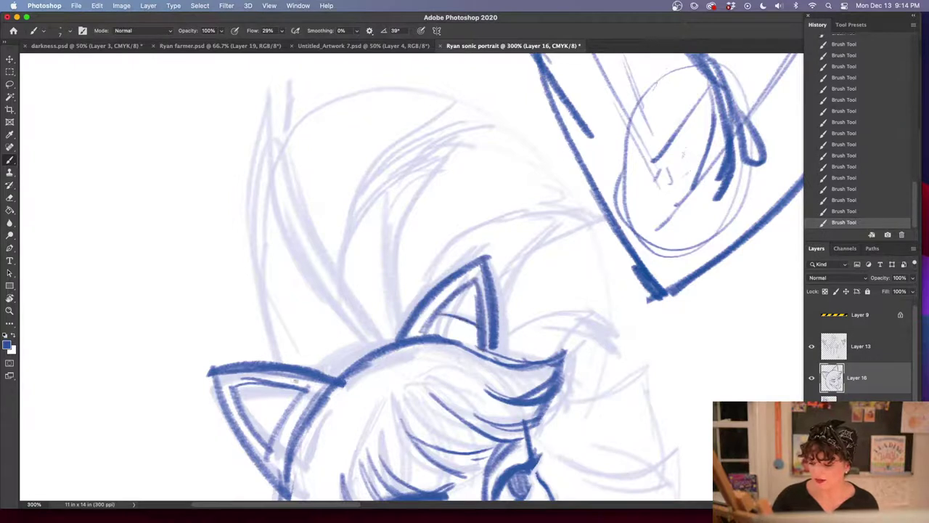
{"action": "left_click_drag", "start_coordinate": [284, 386], "coordinate": [251, 444]}
Draw two tall hair spikes rising between the cat ears, one upright and one curving toward the far side
{"action": "mouse_move", "coordinate": [286, 359]}
{"action": "left_mouse_down"}
{"action": "mouse_move", "coordinate": [270, 332]}
{"action": "mouse_move", "coordinate": [261, 221]}
{"action": "mouse_move", "coordinate": [270, 128]}
{"action": "left_mouse_up"}
{"action": "mouse_move", "coordinate": [255, 232]}
{"action": "left_mouse_down"}
{"action": "mouse_move", "coordinate": [285, 85]}
{"action": "mouse_move", "coordinate": [376, 329]}
{"action": "left_mouse_up"}
{"action": "left_click_drag", "start_coordinate": [315, 228], "coordinate": [385, 346]}
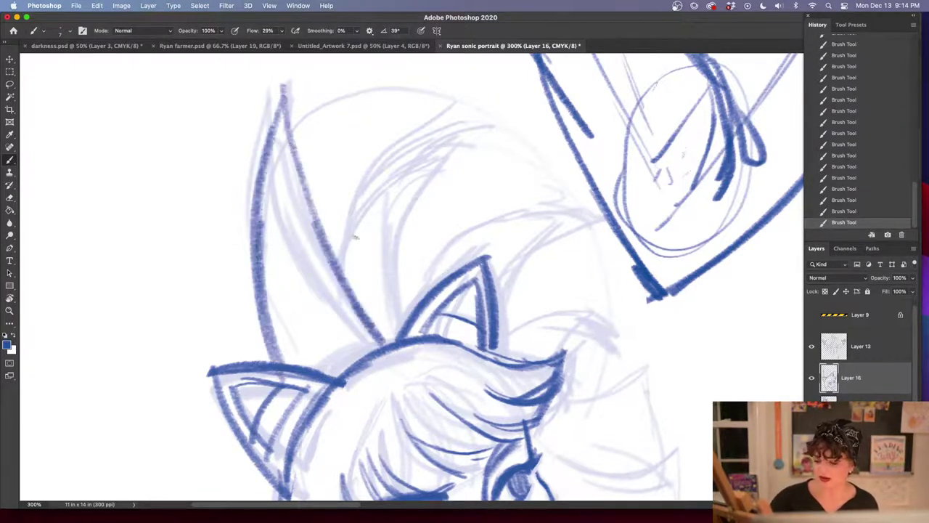
{"action": "left_click_drag", "start_coordinate": [339, 277], "coordinate": [426, 132]}
{"action": "left_click_drag", "start_coordinate": [341, 239], "coordinate": [479, 112]}
{"action": "mouse_move", "coordinate": [340, 288]}
{"action": "left_mouse_down"}
{"action": "mouse_move", "coordinate": [477, 106]}
{"action": "mouse_move", "coordinate": [404, 302]}
{"action": "left_mouse_up"}
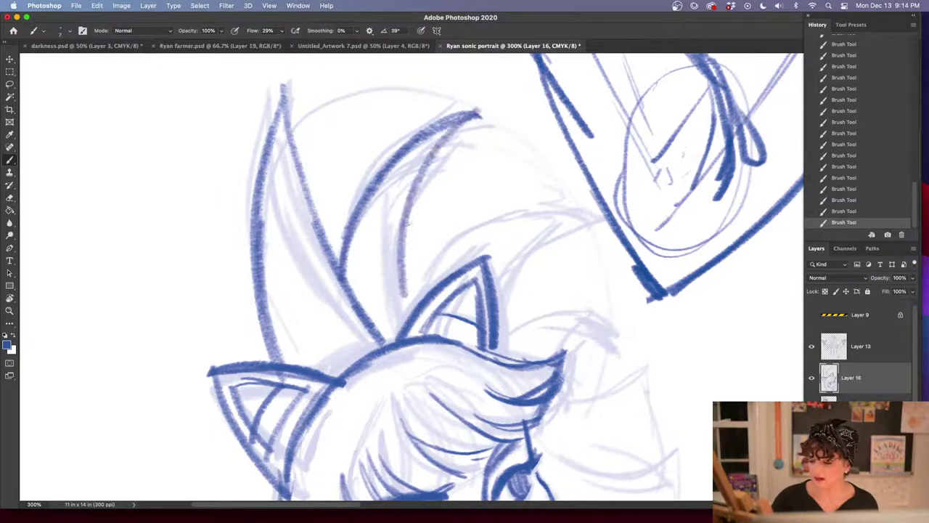
Draw the curved hair spikes sweeping back from behind the woman's far cat ear
{"action": "mouse_move", "coordinate": [414, 203]}
{"action": "left_mouse_down"}
{"action": "mouse_move", "coordinate": [405, 314]}
{"action": "mouse_move", "coordinate": [541, 195]}
{"action": "left_mouse_up"}
{"action": "left_click_drag", "start_coordinate": [479, 212], "coordinate": [581, 204]}
{"action": "mouse_move", "coordinate": [404, 303]}
{"action": "left_mouse_down"}
{"action": "mouse_move", "coordinate": [589, 216]}
{"action": "mouse_move", "coordinate": [496, 299]}
{"action": "left_mouse_up"}
{"action": "left_click_drag", "start_coordinate": [551, 233], "coordinate": [497, 312]}
{"action": "left_click_drag", "start_coordinate": [552, 325], "coordinate": [498, 209]}
{"action": "left_click_drag", "start_coordinate": [444, 223], "coordinate": [553, 198]}
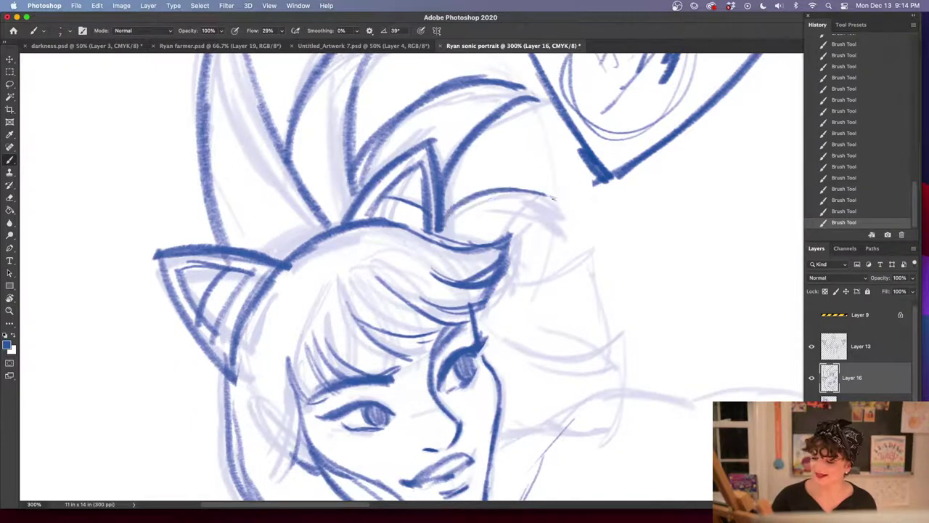
Draw the pointed hair tufts at the back of the head, stacked down behind the far side of the face
{"action": "mouse_move", "coordinate": [466, 212]}
{"action": "left_mouse_down"}
{"action": "mouse_move", "coordinate": [564, 210]}
{"action": "mouse_move", "coordinate": [511, 252]}
{"action": "left_mouse_up"}
{"action": "left_click_drag", "start_coordinate": [553, 219], "coordinate": [510, 265]}
{"action": "mouse_move", "coordinate": [601, 291]}
{"action": "left_mouse_down"}
{"action": "mouse_move", "coordinate": [597, 423]}
{"action": "mouse_move", "coordinate": [503, 144]}
{"action": "left_mouse_up"}
{"action": "mouse_move", "coordinate": [409, 164]}
{"action": "left_mouse_down"}
{"action": "mouse_move", "coordinate": [500, 131]}
{"action": "mouse_move", "coordinate": [516, 209]}
{"action": "mouse_move", "coordinate": [416, 220]}
{"action": "mouse_move", "coordinate": [512, 233]}
{"action": "left_mouse_up"}
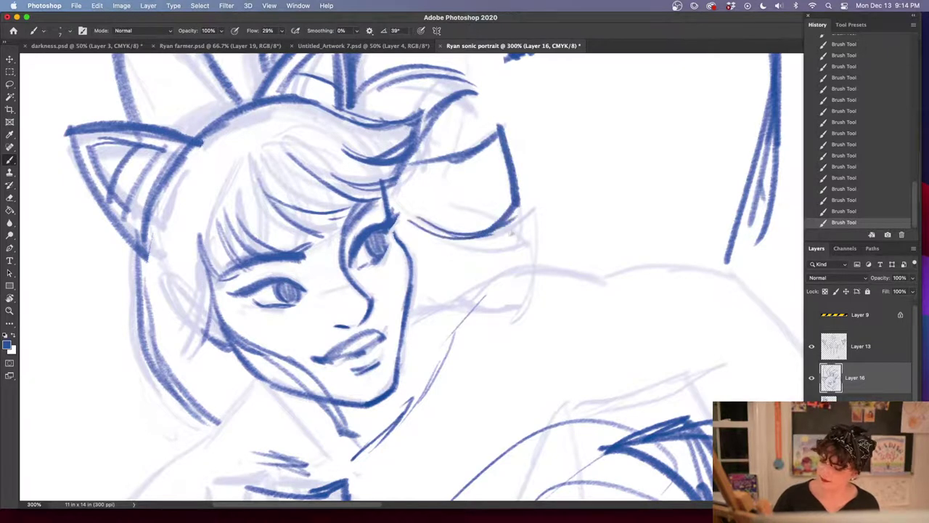
{"action": "mouse_move", "coordinate": [427, 231]}
{"action": "left_mouse_down"}
{"action": "mouse_move", "coordinate": [527, 231]}
{"action": "mouse_move", "coordinate": [523, 275]}
{"action": "left_mouse_up"}
{"action": "left_click_drag", "start_coordinate": [601, 379], "coordinate": [622, 266]}
{"action": "left_click_drag", "start_coordinate": [266, 257], "coordinate": [279, 339]}
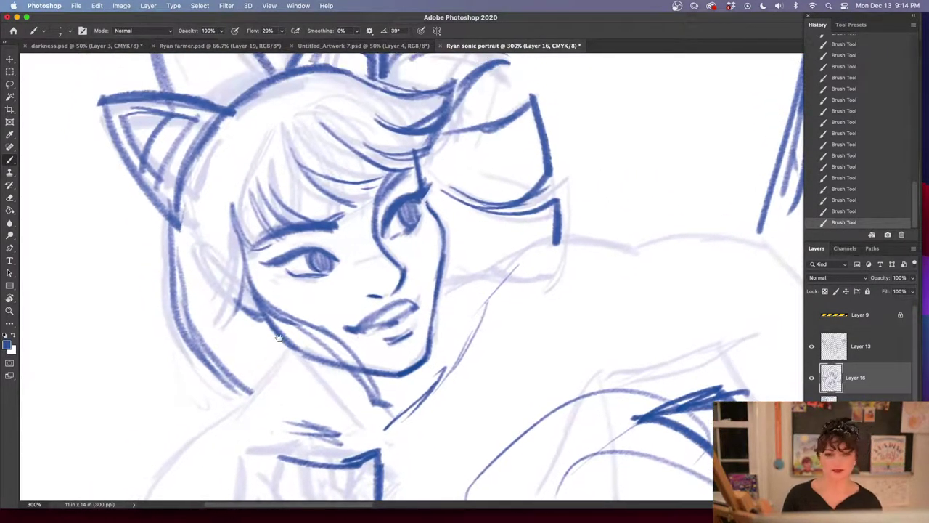
Draw the start of the far shoulder's contour below the hair tufts and the neck lines under the jaw
{"action": "left_click_drag", "start_coordinate": [580, 365], "coordinate": [562, 337]}
{"action": "mouse_move", "coordinate": [425, 247]}
{"action": "left_mouse_down"}
{"action": "mouse_move", "coordinate": [463, 244]}
{"action": "mouse_move", "coordinate": [558, 207]}
{"action": "mouse_move", "coordinate": [609, 224]}
{"action": "left_mouse_up"}
{"action": "scroll", "coordinate": [421, 292], "scroll_direction": "down", "scroll_amount": 5}
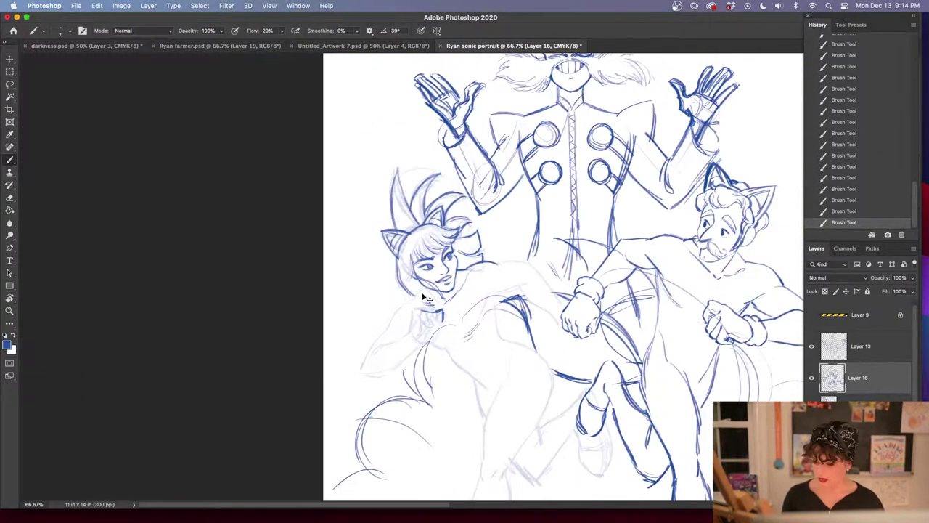
{"action": "left_click_drag", "start_coordinate": [696, 427], "coordinate": [635, 317]}
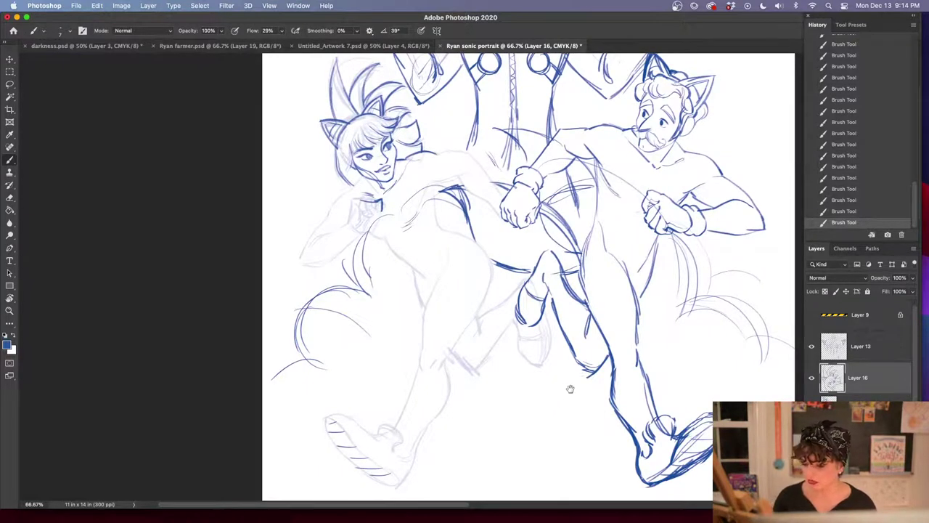
{"action": "key", "text": "super+equal"}
{"action": "key", "text": "super+equal"}
{"action": "left_click_drag", "start_coordinate": [448, 317], "coordinate": [520, 427]}
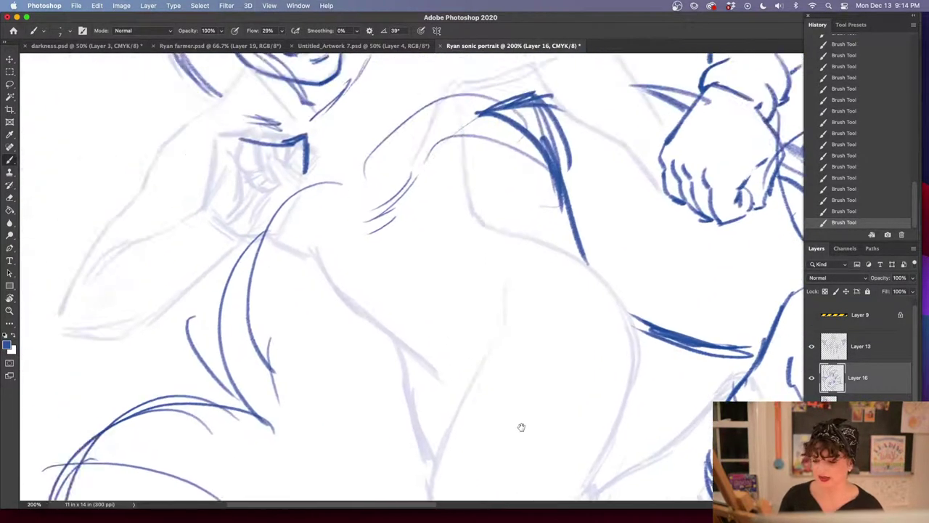
{"action": "left_click_drag", "start_coordinate": [406, 257], "coordinate": [526, 361]}
{"action": "left_click_drag", "start_coordinate": [366, 176], "coordinate": [337, 209]}
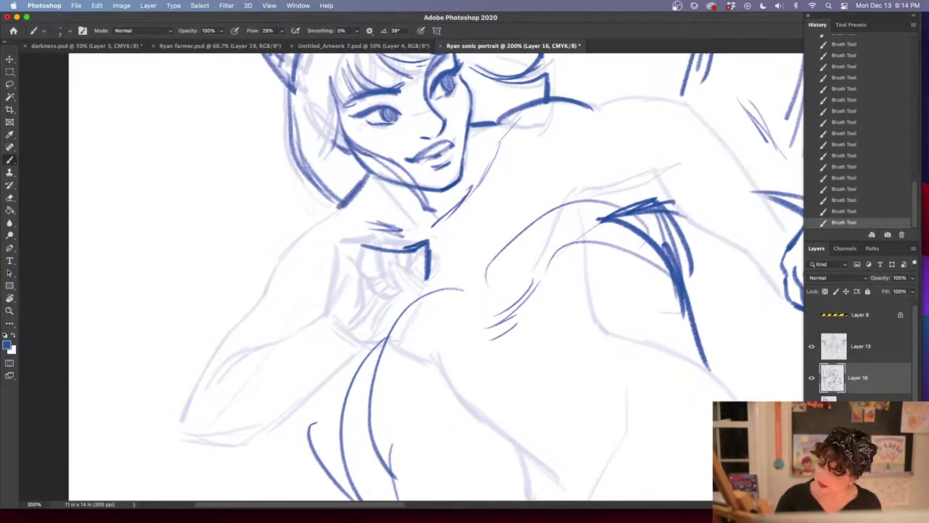
{"action": "mouse_move", "coordinate": [373, 175]}
{"action": "left_mouse_down"}
{"action": "mouse_move", "coordinate": [419, 225]}
{"action": "mouse_move", "coordinate": [388, 191]}
{"action": "left_mouse_up"}
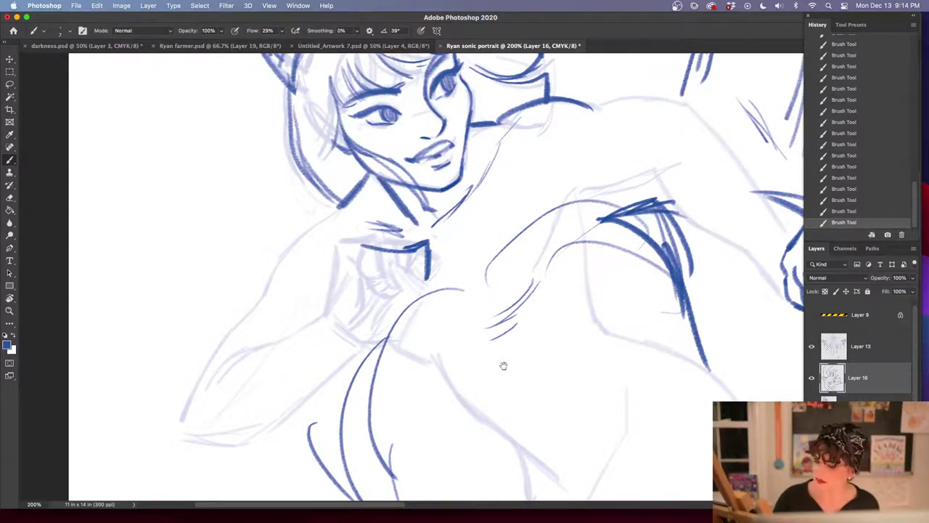
{"action": "left_click_drag", "start_coordinate": [503, 365], "coordinate": [517, 405]}
{"action": "left_click_drag", "start_coordinate": [474, 194], "coordinate": [469, 222]}
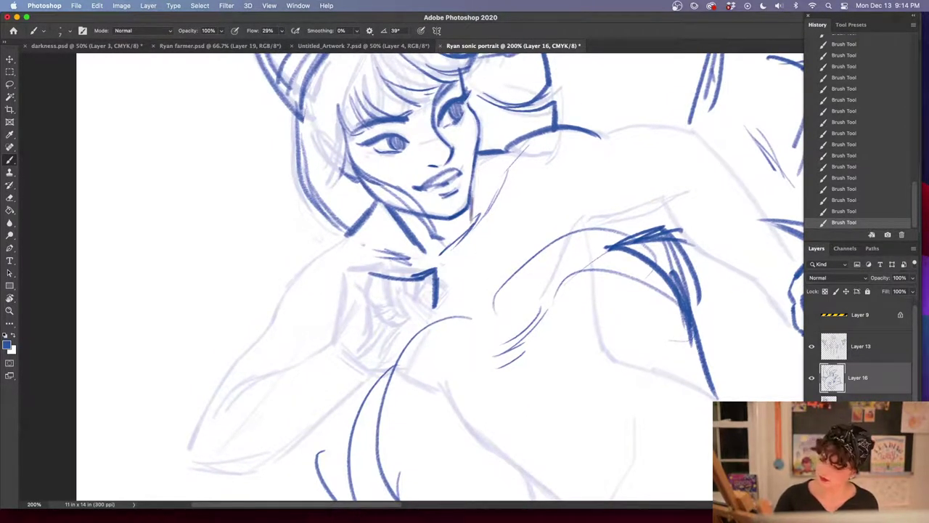
Draw the V-shaped neckline running from the far side of the neck down to a point on the chest
{"action": "scroll", "coordinate": [556, 303], "scroll_direction": "down", "scroll_amount": 2}
{"action": "scroll", "coordinate": [556, 304], "scroll_direction": "right", "scroll_amount": 2}
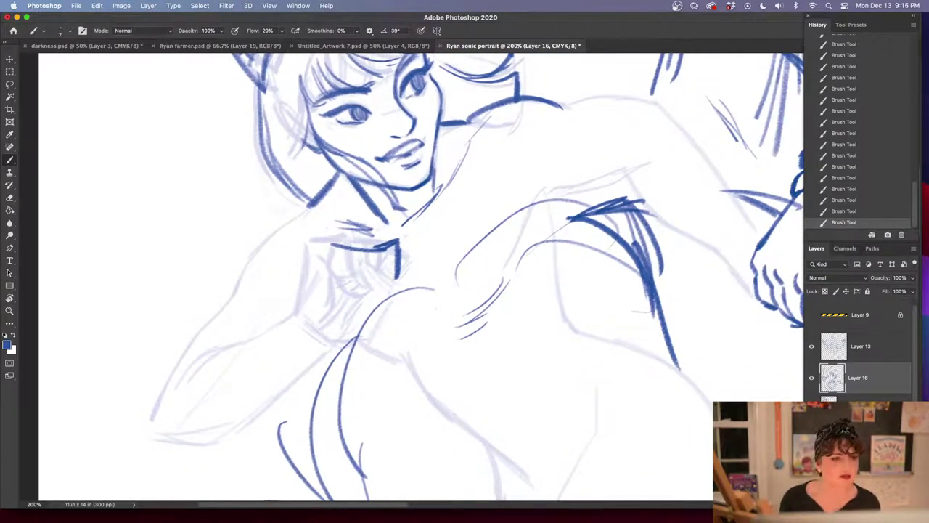
{"action": "key", "text": "Tab"}
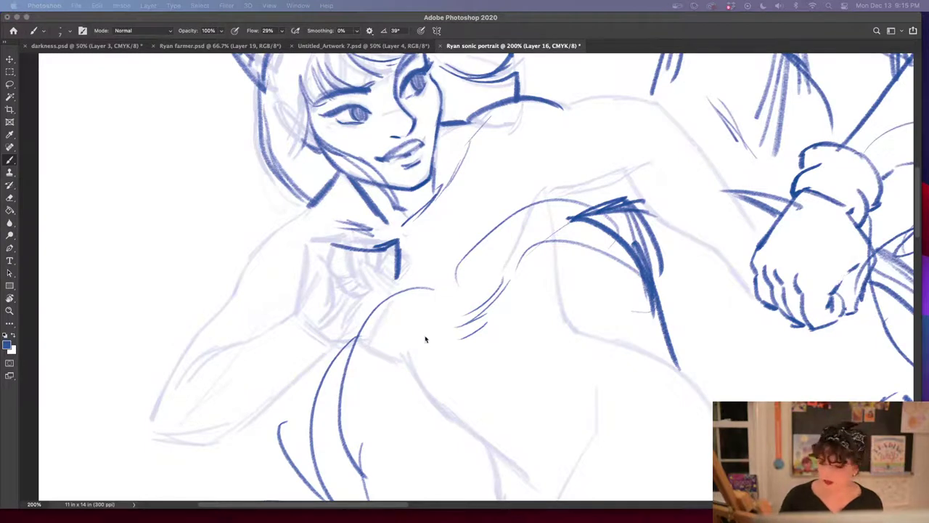
{"action": "key", "text": "Tab"}
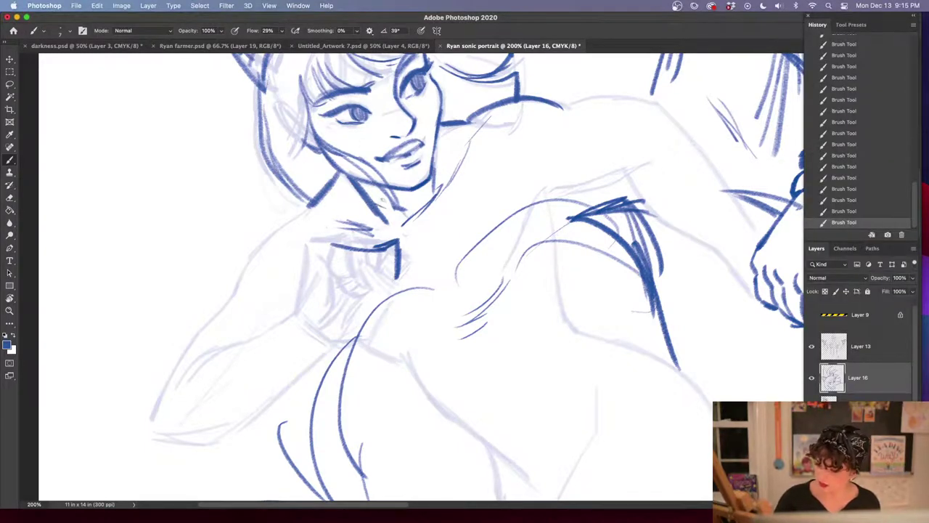
{"action": "mouse_move", "coordinate": [399, 287]}
{"action": "left_mouse_down"}
{"action": "mouse_move", "coordinate": [432, 329]}
{"action": "mouse_move", "coordinate": [420, 261]}
{"action": "mouse_move", "coordinate": [444, 207]}
{"action": "mouse_move", "coordinate": [435, 164]}
{"action": "left_mouse_up"}
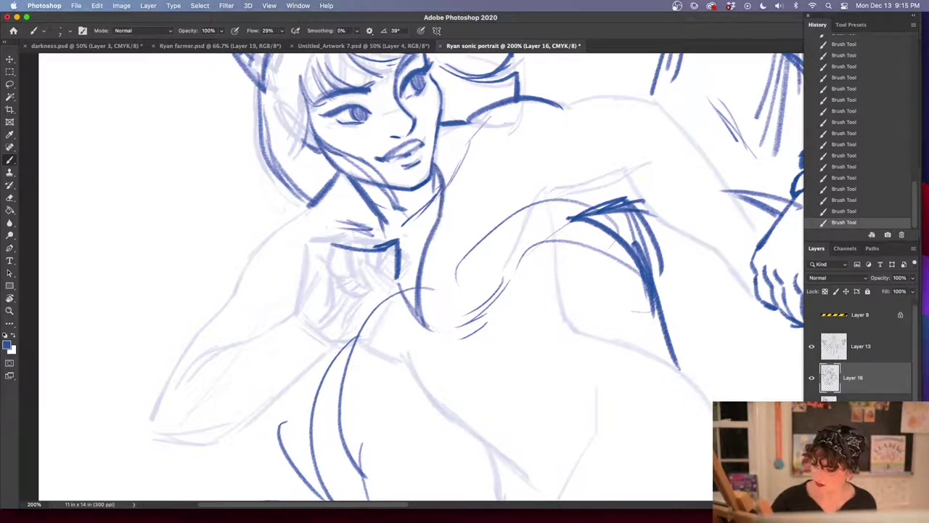
Draw the near arm's outer contour with its elbow and upper-arm creases, and extend the far shoulder with an armhole curve and armpit crease
{"action": "mouse_move", "coordinate": [306, 206]}
{"action": "left_mouse_down"}
{"action": "mouse_move", "coordinate": [222, 294]}
{"action": "mouse_move", "coordinate": [152, 417]}
{"action": "left_mouse_up"}
{"action": "mouse_move", "coordinate": [207, 339]}
{"action": "left_mouse_down"}
{"action": "mouse_move", "coordinate": [242, 341]}
{"action": "mouse_move", "coordinate": [194, 361]}
{"action": "left_mouse_up"}
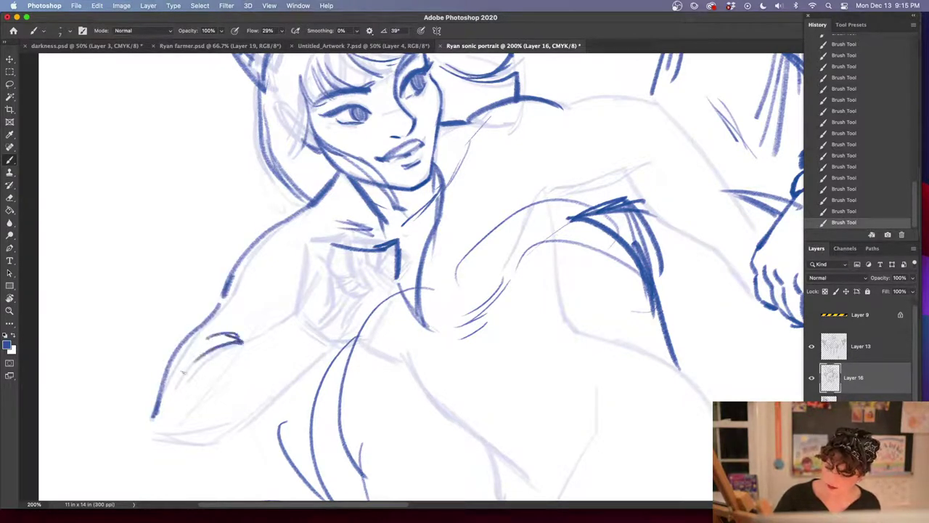
{"action": "left_click_drag", "start_coordinate": [251, 269], "coordinate": [289, 298]}
{"action": "left_click_drag", "start_coordinate": [249, 254], "coordinate": [304, 304]}
{"action": "left_click_drag", "start_coordinate": [252, 268], "coordinate": [296, 309]}
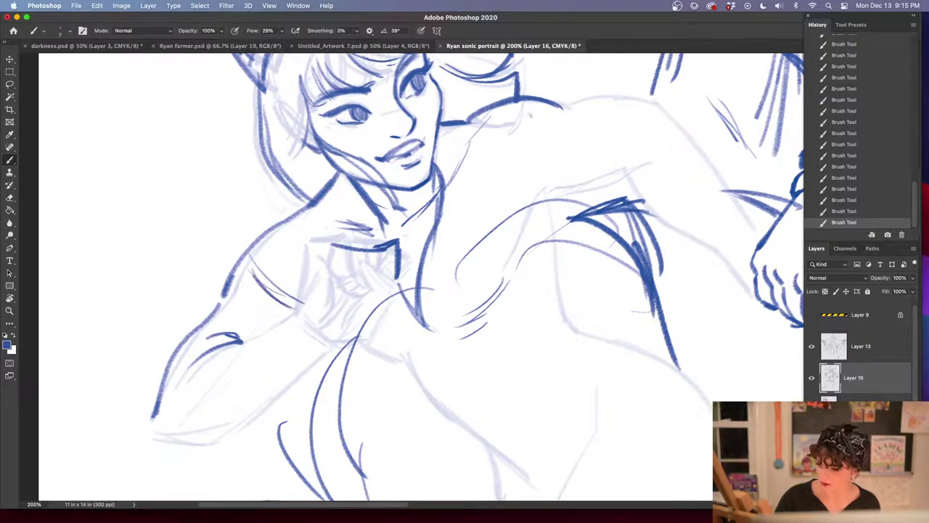
{"action": "mouse_move", "coordinate": [539, 104]}
{"action": "left_mouse_down"}
{"action": "mouse_move", "coordinate": [558, 186]}
{"action": "mouse_move", "coordinate": [601, 158]}
{"action": "mouse_move", "coordinate": [614, 93]}
{"action": "mouse_move", "coordinate": [639, 104]}
{"action": "left_mouse_up"}
{"action": "left_click_drag", "start_coordinate": [619, 339], "coordinate": [555, 302]}
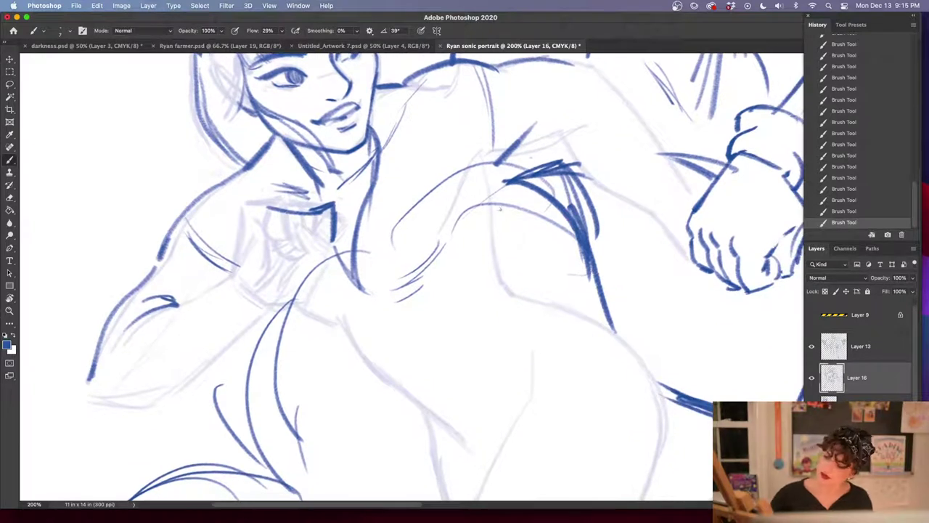
{"action": "mouse_move", "coordinate": [502, 198]}
{"action": "left_mouse_down"}
{"action": "mouse_move", "coordinate": [535, 314]}
{"action": "mouse_move", "coordinate": [588, 319]}
{"action": "mouse_move", "coordinate": [620, 344]}
{"action": "left_mouse_up"}
{"action": "mouse_move", "coordinate": [671, 399]}
{"action": "left_mouse_down"}
{"action": "mouse_move", "coordinate": [692, 420]}
{"action": "mouse_move", "coordinate": [687, 405]}
{"action": "left_mouse_up"}
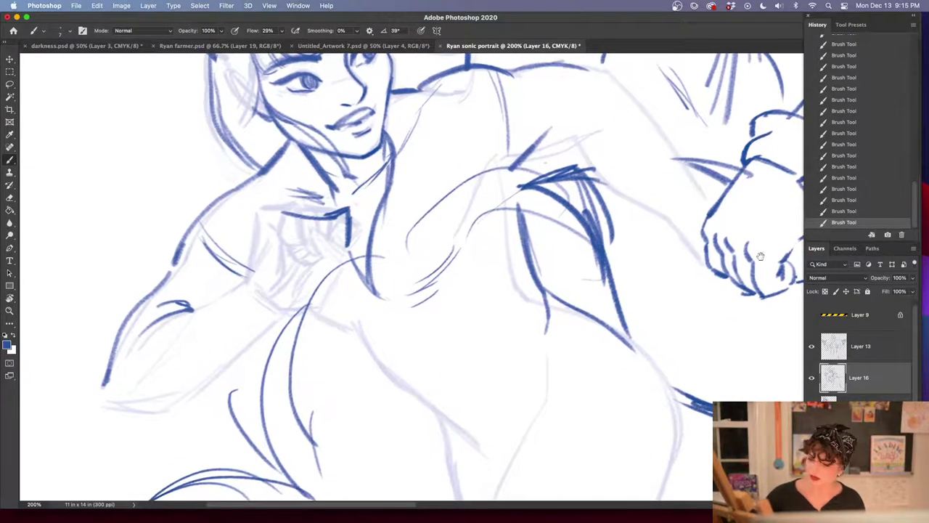
{"action": "key", "text": "super+z"}
{"action": "key", "text": "super+z"}
{"action": "key", "text": "super+z"}
{"action": "key", "text": "super+z"}
{"action": "key", "text": "super+z"}
{"action": "key", "text": "super+z"}
{"action": "key", "text": "super+z"}
{"action": "key", "text": "super+z"}
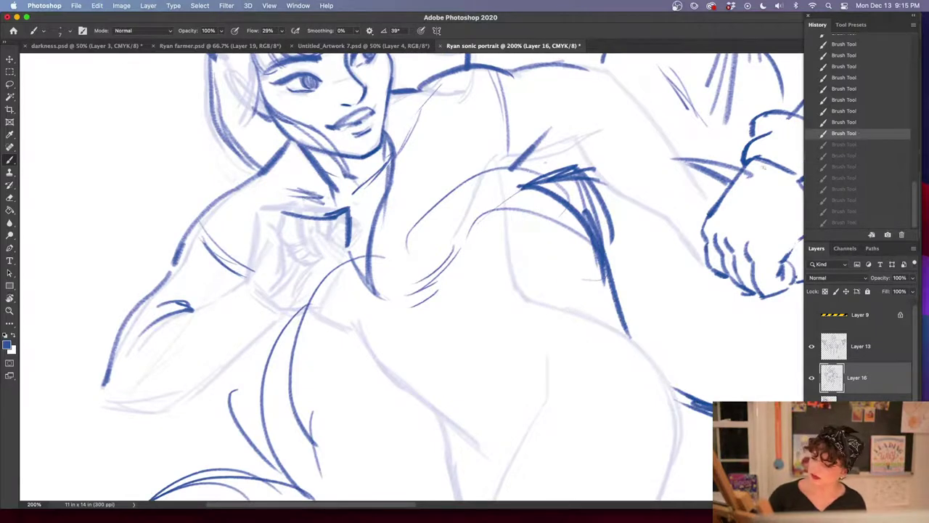
{"action": "key", "text": "super+minus"}
{"action": "left_click_drag", "start_coordinate": [585, 407], "coordinate": [563, 377]}
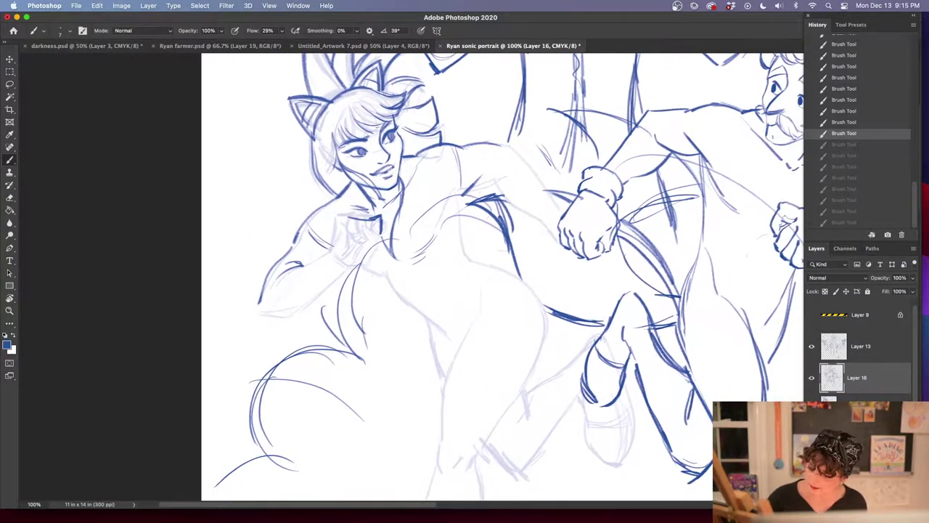
{"action": "key", "text": "super+shift+z"}
{"action": "key", "text": "super+shift+z"}
{"action": "key", "text": "super+shift+z"}
{"action": "key", "text": "super+shift+z"}
{"action": "key", "text": "super+shift+z"}
{"action": "key", "text": "super+shift+z"}
{"action": "key", "text": "super+shift+z"}
{"action": "key", "text": "super+shift+z"}
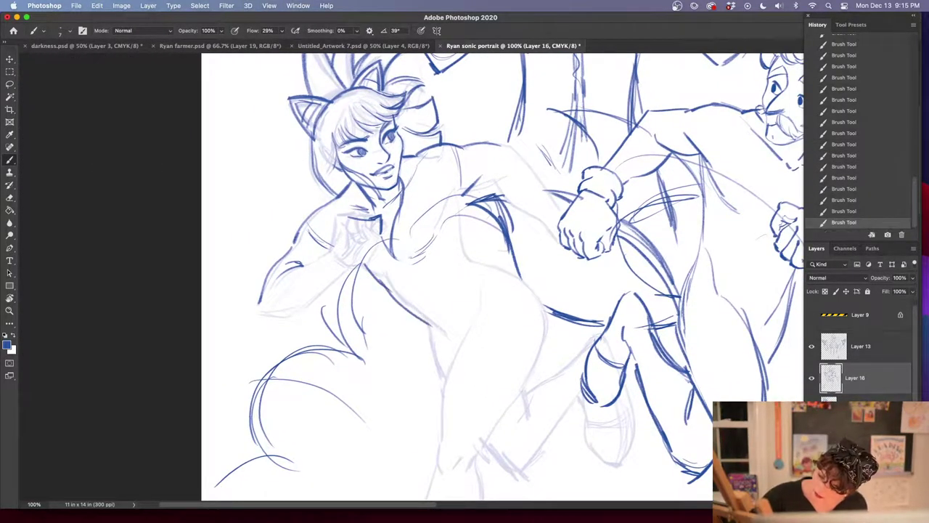
{"action": "left_click", "coordinate": [864, 189]}
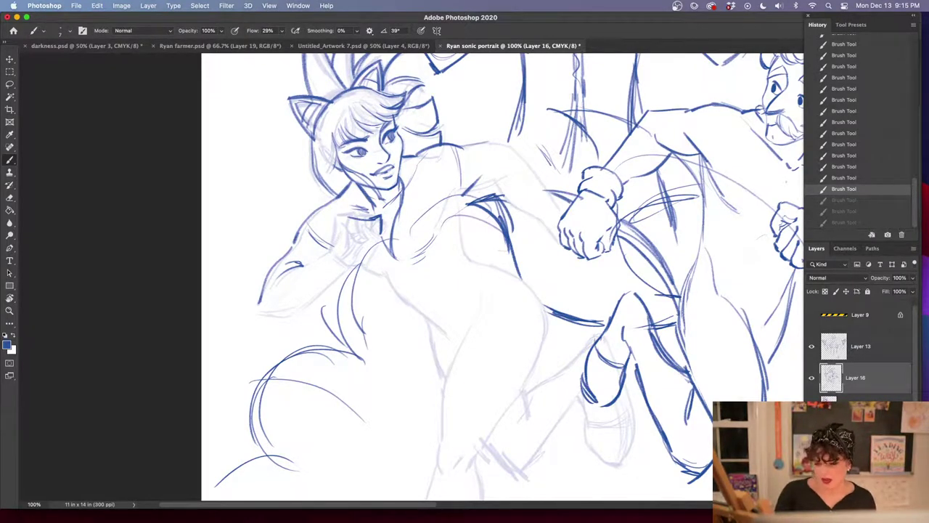
Draw the inner edge of the near forearm up to the wrist and outline the raised fist with its first fingers
{"action": "key", "text": "super+plus"}
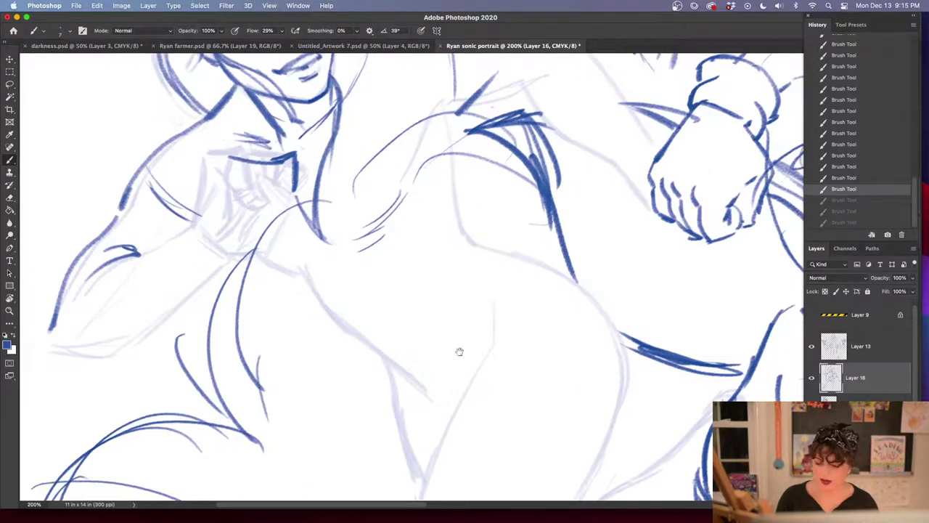
{"action": "left_click_drag", "start_coordinate": [459, 351], "coordinate": [633, 312]}
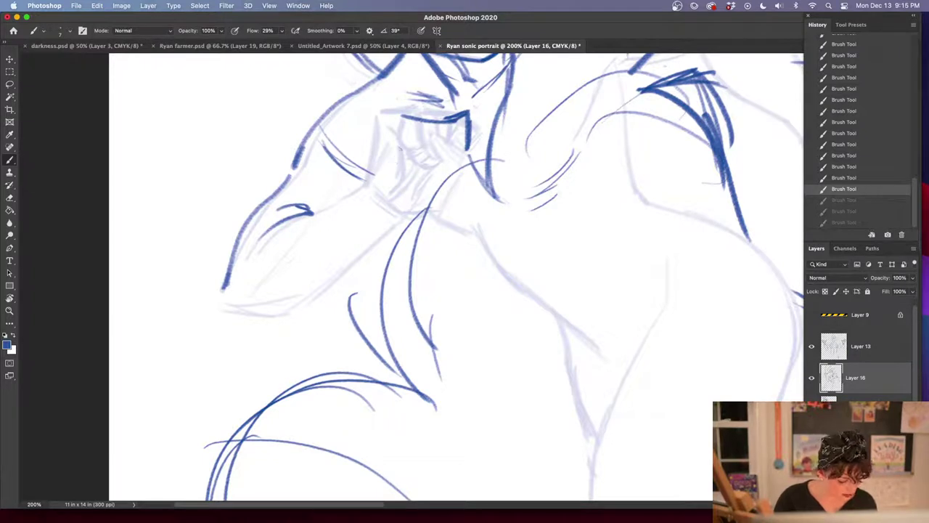
{"action": "mouse_move", "coordinate": [313, 212]}
{"action": "left_mouse_down"}
{"action": "mouse_move", "coordinate": [361, 187]}
{"action": "mouse_move", "coordinate": [377, 115]}
{"action": "left_mouse_up"}
{"action": "mouse_move", "coordinate": [363, 182]}
{"action": "left_mouse_down"}
{"action": "mouse_move", "coordinate": [379, 113]}
{"action": "mouse_move", "coordinate": [421, 106]}
{"action": "mouse_move", "coordinate": [420, 143]}
{"action": "mouse_move", "coordinate": [391, 195]}
{"action": "left_mouse_up"}
{"action": "mouse_move", "coordinate": [434, 135]}
{"action": "left_mouse_down"}
{"action": "mouse_move", "coordinate": [466, 155]}
{"action": "mouse_move", "coordinate": [414, 196]}
{"action": "left_mouse_up"}
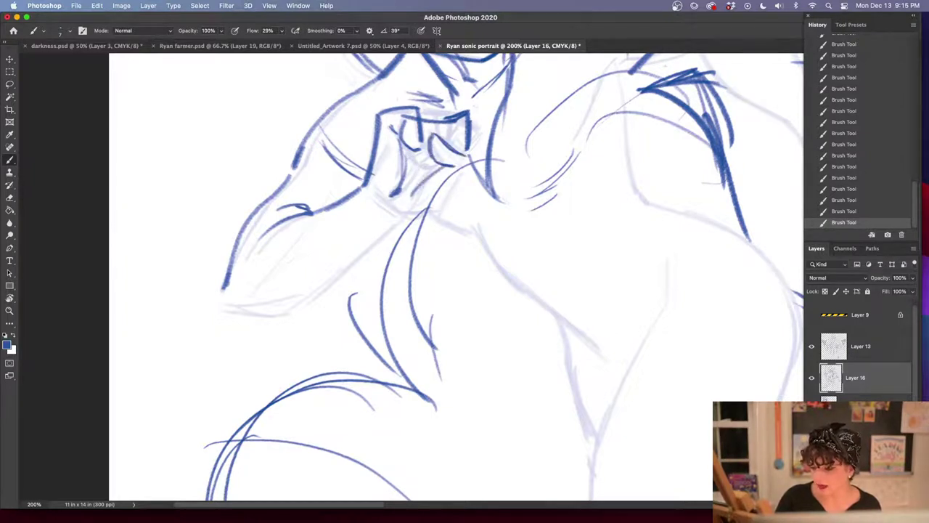
Draw a thick double-edged cuff around the near wrist, darkening its outer curve and closing it beneath the hand
{"action": "left_click_drag", "start_coordinate": [500, 238], "coordinate": [506, 317]}
{"action": "mouse_move", "coordinate": [364, 260]}
{"action": "left_mouse_down"}
{"action": "mouse_move", "coordinate": [334, 312]}
{"action": "mouse_move", "coordinate": [377, 338]}
{"action": "mouse_move", "coordinate": [392, 329]}
{"action": "mouse_move", "coordinate": [350, 273]}
{"action": "mouse_move", "coordinate": [339, 334]}
{"action": "mouse_move", "coordinate": [391, 339]}
{"action": "mouse_move", "coordinate": [413, 318]}
{"action": "left_mouse_up"}
{"action": "mouse_move", "coordinate": [414, 297]}
{"action": "left_mouse_down"}
{"action": "mouse_move", "coordinate": [398, 324]}
{"action": "mouse_move", "coordinate": [423, 293]}
{"action": "left_mouse_up"}
{"action": "left_click_drag", "start_coordinate": [357, 302], "coordinate": [405, 317]}
{"action": "mouse_move", "coordinate": [343, 277]}
{"action": "left_mouse_down"}
{"action": "mouse_move", "coordinate": [334, 312]}
{"action": "mouse_move", "coordinate": [398, 338]}
{"action": "left_mouse_up"}
{"action": "left_click_drag", "start_coordinate": [400, 317], "coordinate": [396, 338]}
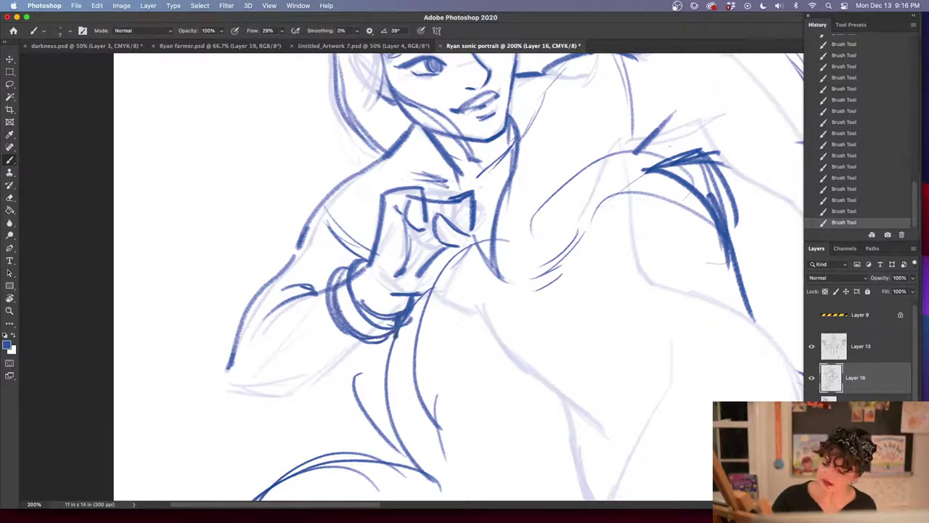
{"action": "left_click_drag", "start_coordinate": [365, 261], "coordinate": [331, 312]}
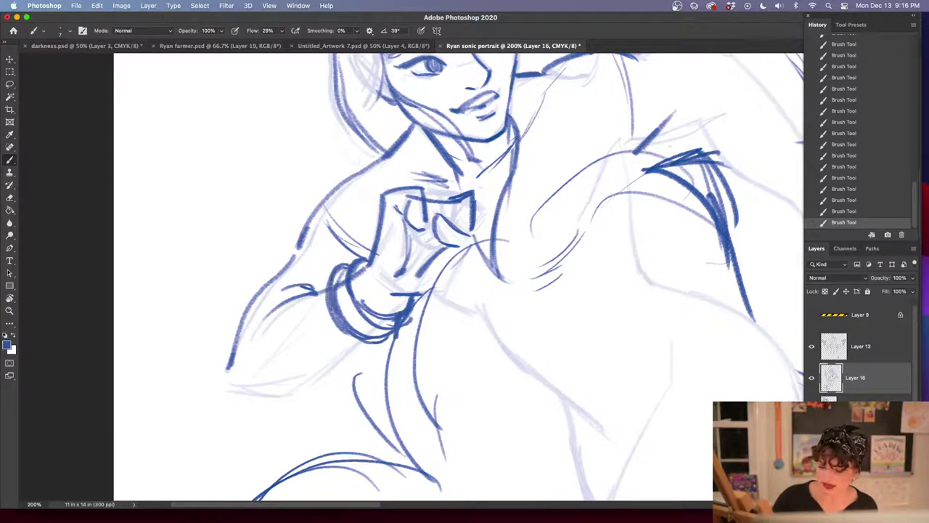
{"action": "left_click_drag", "start_coordinate": [331, 279], "coordinate": [353, 336]}
{"action": "left_click_drag", "start_coordinate": [229, 379], "coordinate": [296, 399]}
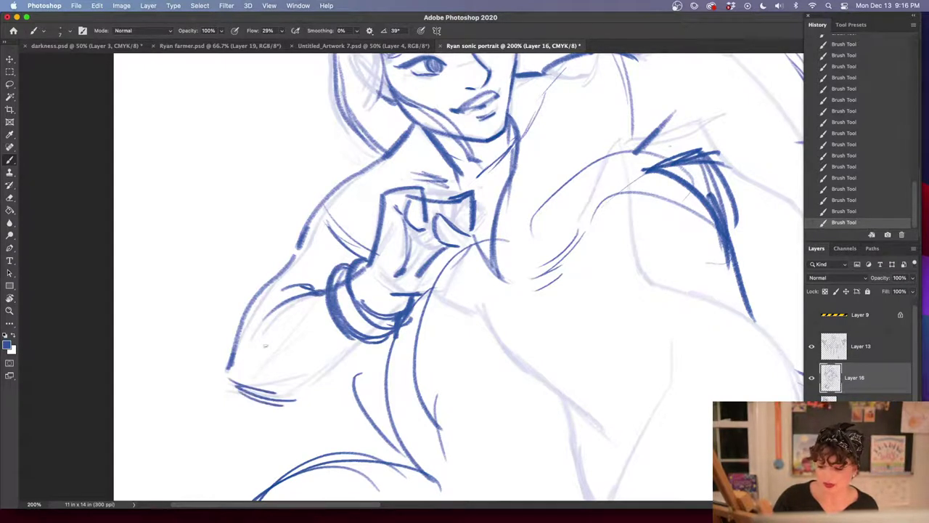
{"action": "key", "text": "e"}
{"action": "left_click_drag", "start_coordinate": [231, 382], "coordinate": [286, 405]}
Draw the elbow's rounded underside back up to the cuff, and add curved crease lines inside the near forearm
{"action": "key", "text": "b"}
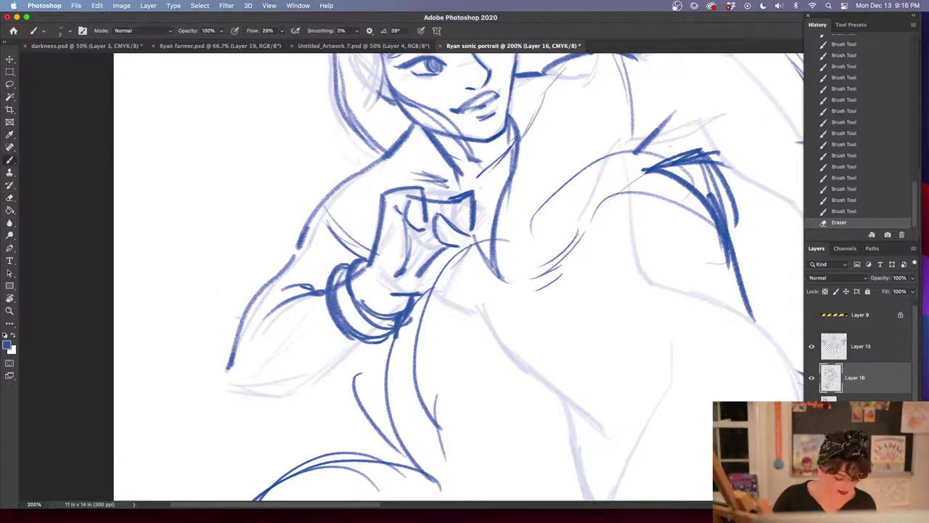
{"action": "mouse_move", "coordinate": [237, 366]}
{"action": "left_mouse_down"}
{"action": "mouse_move", "coordinate": [229, 391]}
{"action": "mouse_move", "coordinate": [291, 396]}
{"action": "left_mouse_up"}
{"action": "mouse_move", "coordinate": [292, 395]}
{"action": "left_mouse_down"}
{"action": "mouse_move", "coordinate": [337, 376]}
{"action": "mouse_move", "coordinate": [360, 338]}
{"action": "mouse_move", "coordinate": [270, 394]}
{"action": "mouse_move", "coordinate": [312, 391]}
{"action": "left_mouse_up"}
{"action": "left_click_drag", "start_coordinate": [368, 341], "coordinate": [354, 377]}
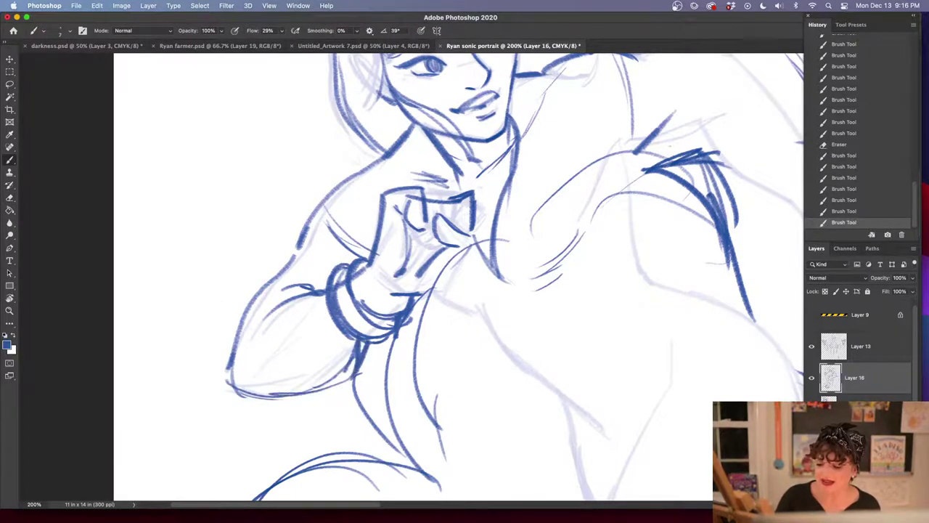
{"action": "mouse_move", "coordinate": [469, 345]}
{"action": "left_mouse_down"}
{"action": "mouse_move", "coordinate": [475, 355]}
{"action": "mouse_move", "coordinate": [477, 313]}
{"action": "left_mouse_up"}
{"action": "left_click_drag", "start_coordinate": [290, 293], "coordinate": [365, 312]}
{"action": "left_click_drag", "start_coordinate": [301, 312], "coordinate": [363, 307]}
{"action": "left_click_drag", "start_coordinate": [563, 327], "coordinate": [493, 384]}
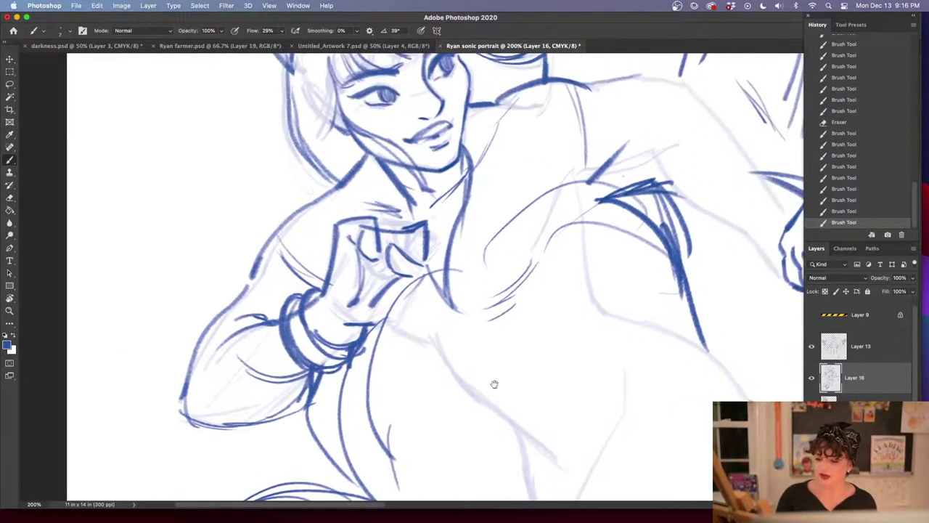
Draw the palm's lower edge and the remaining curled-finger lines on the raised fist
{"action": "mouse_move", "coordinate": [357, 328]}
{"action": "left_mouse_down"}
{"action": "mouse_move", "coordinate": [401, 329]}
{"action": "mouse_move", "coordinate": [423, 282]}
{"action": "mouse_move", "coordinate": [408, 330]}
{"action": "left_mouse_up"}
{"action": "left_click_drag", "start_coordinate": [400, 279], "coordinate": [409, 286]}
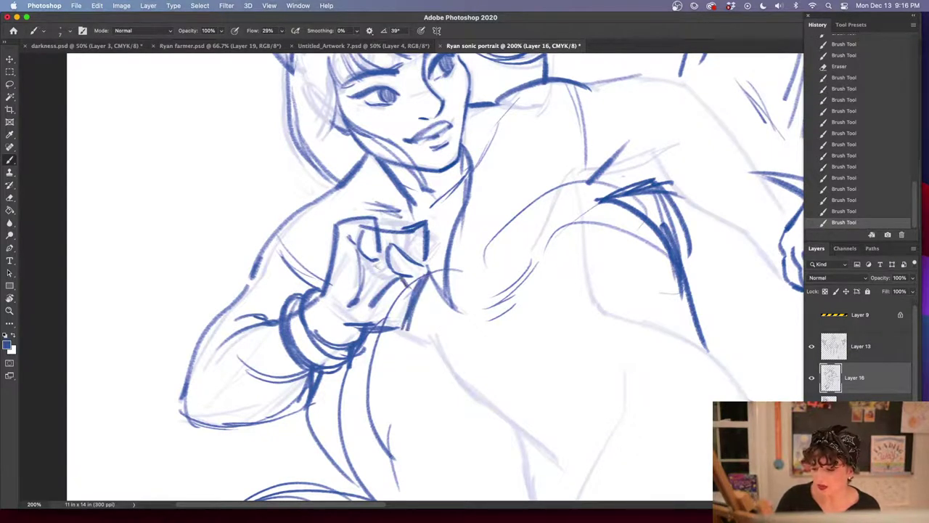
{"action": "left_click_drag", "start_coordinate": [365, 264], "coordinate": [390, 282]}
{"action": "mouse_move", "coordinate": [378, 228]}
{"action": "left_mouse_down"}
{"action": "mouse_move", "coordinate": [407, 231]}
{"action": "mouse_move", "coordinate": [411, 258]}
{"action": "left_mouse_up"}
{"action": "mouse_move", "coordinate": [408, 234]}
{"action": "left_mouse_down"}
{"action": "mouse_move", "coordinate": [412, 258]}
{"action": "mouse_move", "coordinate": [394, 249]}
{"action": "mouse_move", "coordinate": [389, 281]}
{"action": "left_mouse_up"}
{"action": "left_click_drag", "start_coordinate": [377, 267], "coordinate": [387, 281]}
Draw the torso's near edge from beneath the raised fist diagonally down to the waist
{"action": "scroll", "coordinate": [531, 363], "scroll_direction": "up", "scroll_amount": 3}
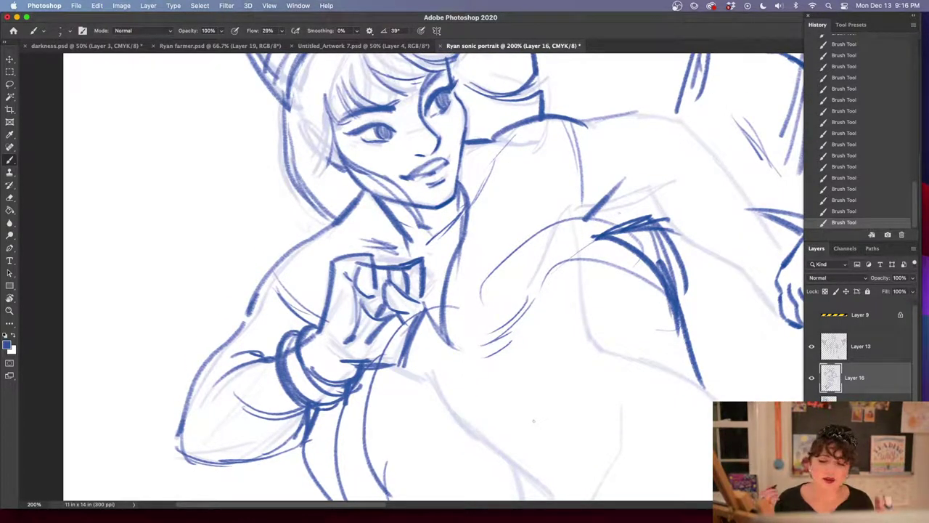
{"action": "mouse_move", "coordinate": [489, 427]}
{"action": "left_mouse_down"}
{"action": "mouse_move", "coordinate": [475, 367]}
{"action": "mouse_move", "coordinate": [486, 336]}
{"action": "left_mouse_up"}
{"action": "mouse_move", "coordinate": [526, 407]}
{"action": "left_mouse_down"}
{"action": "mouse_move", "coordinate": [515, 356]}
{"action": "mouse_move", "coordinate": [456, 428]}
{"action": "left_mouse_up"}
{"action": "mouse_move", "coordinate": [279, 342]}
{"action": "left_mouse_down"}
{"action": "mouse_move", "coordinate": [350, 367]}
{"action": "mouse_move", "coordinate": [440, 474]}
{"action": "left_mouse_up"}
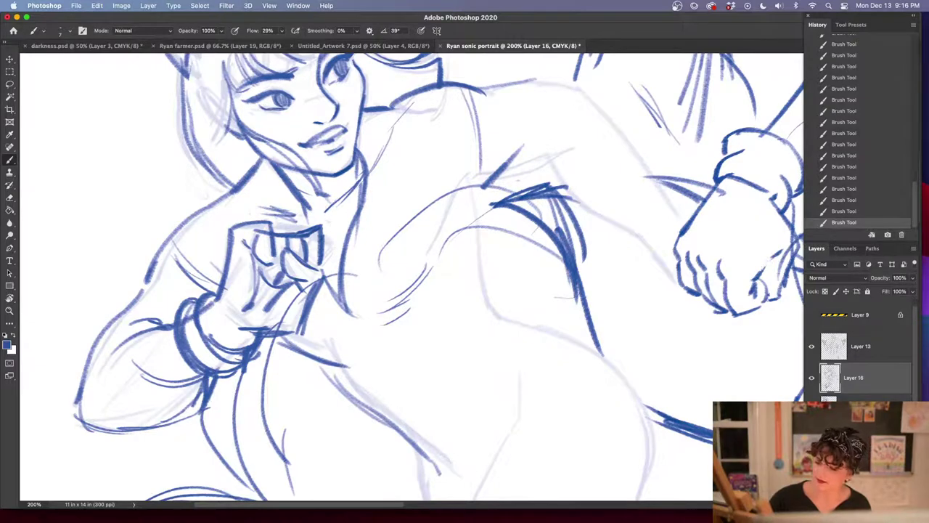
Draw the fold strokes at the woman's far armpit and both the upper and lower edges of her outstretched arm
{"action": "mouse_move", "coordinate": [472, 194]}
{"action": "left_mouse_down"}
{"action": "mouse_move", "coordinate": [562, 146]}
{"action": "mouse_move", "coordinate": [588, 217]}
{"action": "left_mouse_up"}
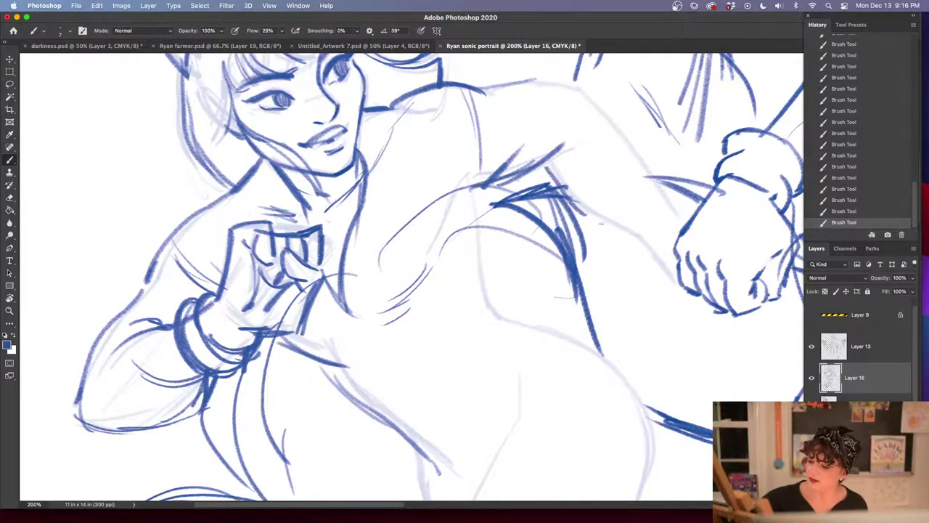
{"action": "left_click_drag", "start_coordinate": [548, 175], "coordinate": [637, 243]}
{"action": "mouse_move", "coordinate": [577, 95]}
{"action": "left_mouse_down"}
{"action": "mouse_move", "coordinate": [546, 166]}
{"action": "mouse_move", "coordinate": [478, 228]}
{"action": "left_mouse_up"}
{"action": "mouse_move", "coordinate": [409, 210]}
{"action": "left_mouse_down"}
{"action": "mouse_move", "coordinate": [490, 223]}
{"action": "mouse_move", "coordinate": [581, 318]}
{"action": "left_mouse_up"}
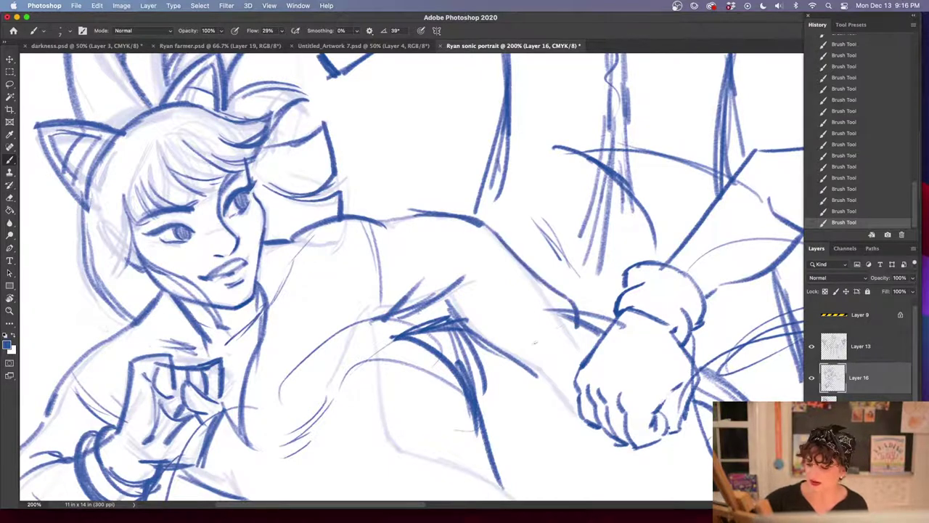
{"action": "mouse_move", "coordinate": [468, 327]}
{"action": "left_mouse_down"}
{"action": "mouse_move", "coordinate": [508, 374]}
{"action": "mouse_move", "coordinate": [541, 376]}
{"action": "mouse_move", "coordinate": [683, 261]}
{"action": "left_mouse_up"}
Erase the near forearm's upper crease beside the cuff and redraw it as a thicker curved fold
{"action": "key", "text": "e"}
{"action": "left_click_drag", "start_coordinate": [226, 371], "coordinate": [227, 367]}
{"action": "left_click_drag", "start_coordinate": [296, 295], "coordinate": [392, 217]}
{"action": "key", "text": "b"}
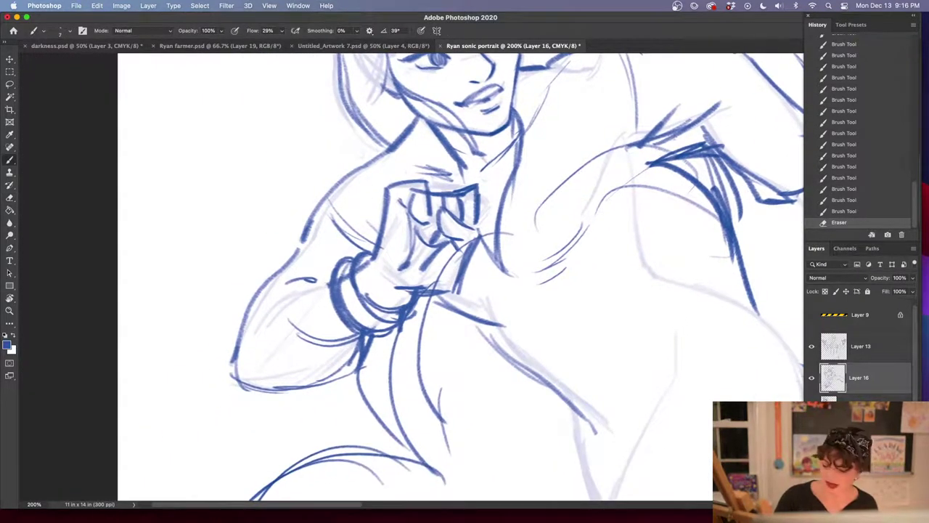
{"action": "mouse_move", "coordinate": [320, 280]}
{"action": "left_mouse_down"}
{"action": "mouse_move", "coordinate": [271, 311]}
{"action": "mouse_move", "coordinate": [260, 332]}
{"action": "left_mouse_up"}
Erase the elbow line just below the near cuff and add short fold strokes where the forearm's top meets the cuff
{"action": "key", "text": "e"}
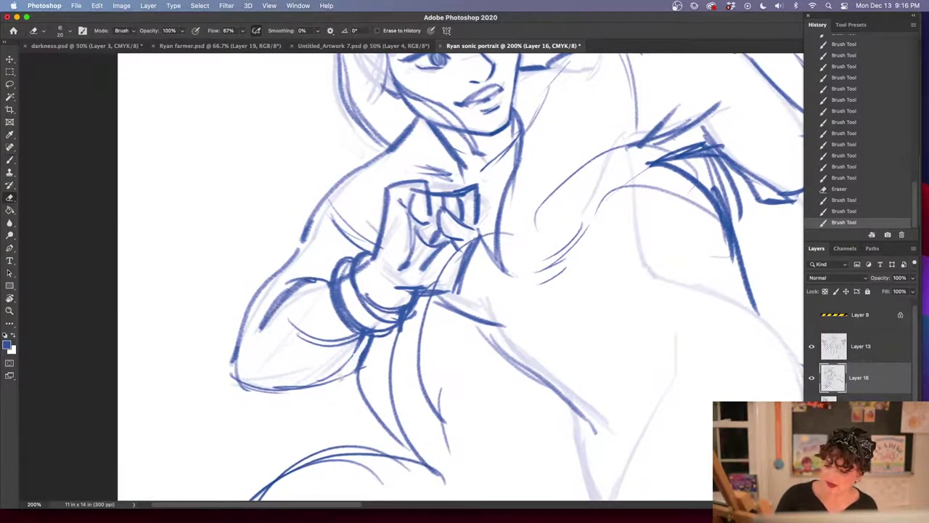
{"action": "left_click_drag", "start_coordinate": [363, 374], "coordinate": [347, 342]}
{"action": "key", "text": "b"}
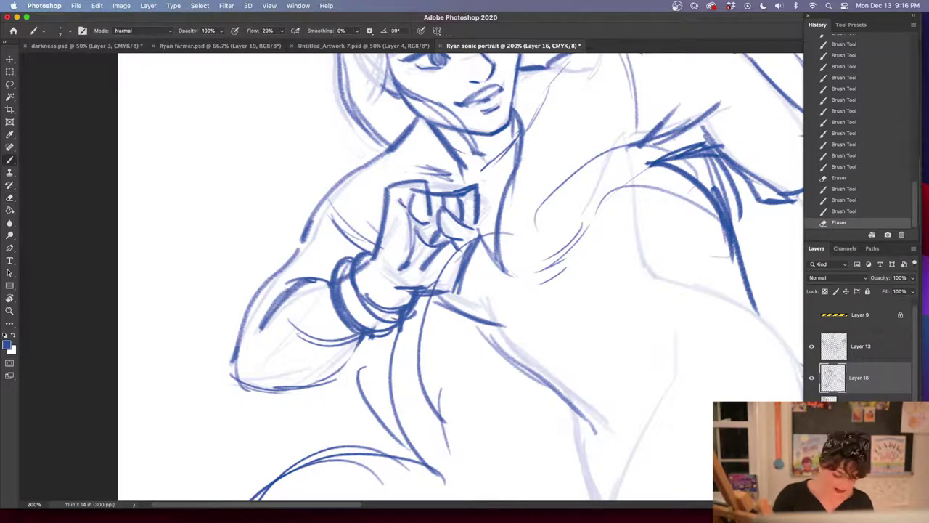
{"action": "left_click_drag", "start_coordinate": [311, 273], "coordinate": [250, 312]}
{"action": "mouse_move", "coordinate": [325, 270]}
{"action": "left_mouse_down"}
{"action": "mouse_move", "coordinate": [289, 277]}
{"action": "mouse_move", "coordinate": [321, 280]}
{"action": "left_mouse_up"}
{"action": "left_click_drag", "start_coordinate": [308, 266], "coordinate": [329, 281]}
Redraw the near elbow's underside as a dark edge running up to the cuff, cleaning it with the eraser
{"action": "scroll", "coordinate": [486, 368], "scroll_direction": "down", "scroll_amount": 3}
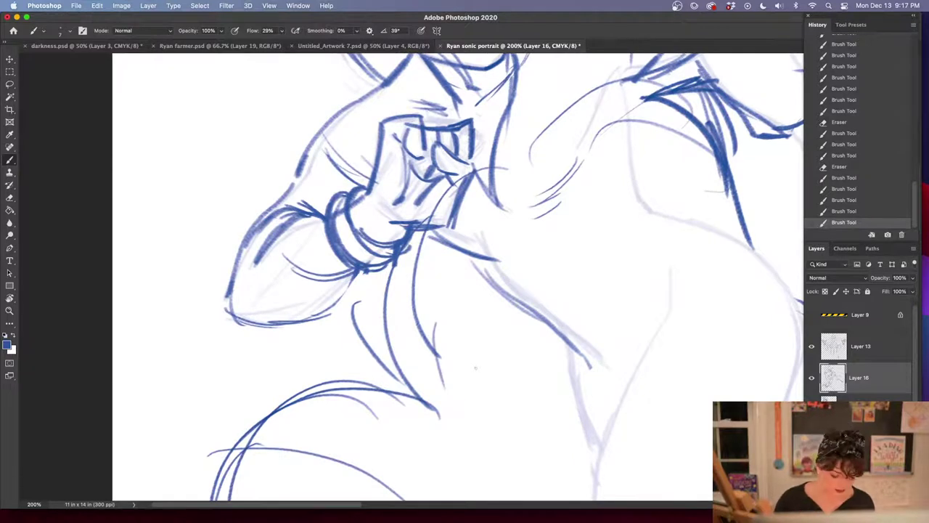
{"action": "mouse_move", "coordinate": [363, 270]}
{"action": "left_mouse_down"}
{"action": "mouse_move", "coordinate": [339, 312]}
{"action": "mouse_move", "coordinate": [238, 321]}
{"action": "mouse_move", "coordinate": [305, 318]}
{"action": "left_mouse_up"}
{"action": "mouse_move", "coordinate": [475, 326]}
{"action": "left_mouse_down"}
{"action": "mouse_move", "coordinate": [502, 400]}
{"action": "mouse_move", "coordinate": [491, 387]}
{"action": "mouse_move", "coordinate": [495, 408]}
{"action": "left_mouse_up"}
{"action": "key", "text": "e"}
{"action": "mouse_move", "coordinate": [346, 290]}
{"action": "left_mouse_down"}
{"action": "mouse_move", "coordinate": [336, 299]}
{"action": "mouse_move", "coordinate": [340, 282]}
{"action": "mouse_move", "coordinate": [285, 341]}
{"action": "left_mouse_up"}
{"action": "key", "text": "b"}
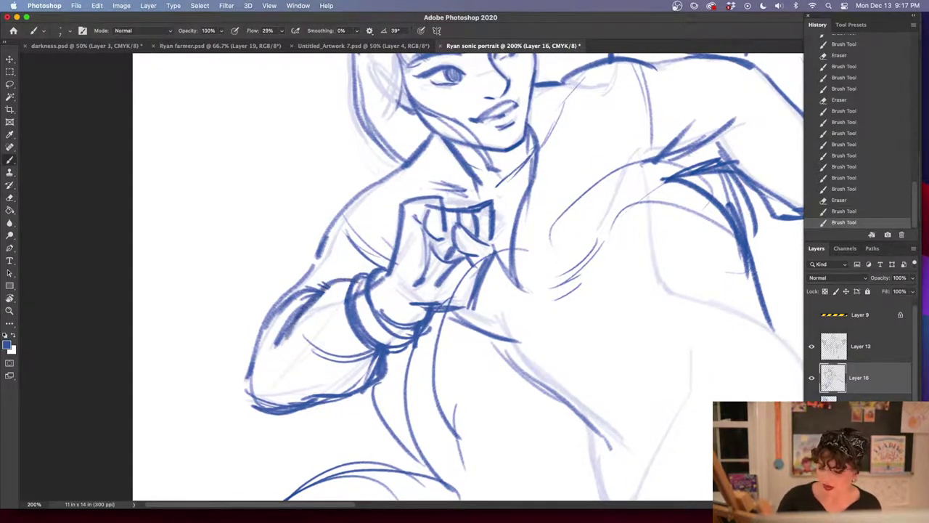
Shorten the near forearm's thick fold with the eraser and reinforce the base of the hand inside the cuff
{"action": "key", "text": "e"}
{"action": "mouse_move", "coordinate": [312, 303]}
{"action": "left_mouse_down"}
{"action": "mouse_move", "coordinate": [270, 346]}
{"action": "mouse_move", "coordinate": [312, 305]}
{"action": "mouse_move", "coordinate": [283, 323]}
{"action": "mouse_move", "coordinate": [263, 318]}
{"action": "left_mouse_up"}
{"action": "key", "text": "b"}
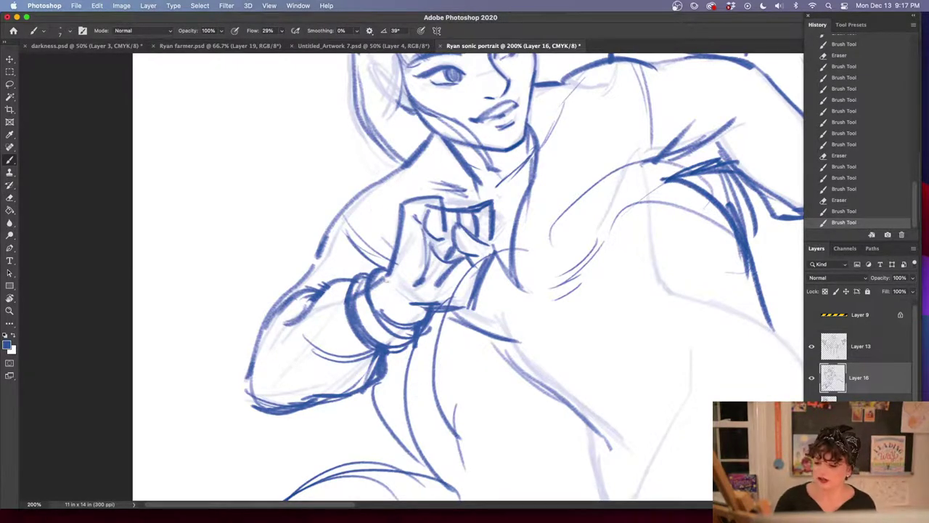
{"action": "left_click_drag", "start_coordinate": [390, 268], "coordinate": [395, 292]}
{"action": "left_click_drag", "start_coordinate": [394, 292], "coordinate": [420, 305]}
Draw curved cuff lines around the wrist of the outstretched arm, beside the man's gloved fist
{"action": "mouse_move", "coordinate": [634, 355]}
{"action": "left_mouse_down"}
{"action": "mouse_move", "coordinate": [634, 363]}
{"action": "mouse_move", "coordinate": [402, 390]}
{"action": "left_mouse_up"}
{"action": "left_click_drag", "start_coordinate": [298, 174], "coordinate": [339, 184]}
{"action": "left_click_drag", "start_coordinate": [413, 146], "coordinate": [421, 151]}
{"action": "left_click_drag", "start_coordinate": [528, 240], "coordinate": [486, 277]}
{"action": "left_click_drag", "start_coordinate": [527, 212], "coordinate": [498, 273]}
{"action": "left_click_drag", "start_coordinate": [510, 254], "coordinate": [485, 282]}
{"action": "mouse_move", "coordinate": [535, 229]}
{"action": "left_mouse_down"}
{"action": "mouse_move", "coordinate": [538, 255]}
{"action": "mouse_move", "coordinate": [516, 281]}
{"action": "left_mouse_up"}
{"action": "mouse_move", "coordinate": [518, 286]}
{"action": "left_mouse_down"}
{"action": "mouse_move", "coordinate": [480, 296]}
{"action": "mouse_move", "coordinate": [499, 300]}
{"action": "left_mouse_up"}
{"action": "mouse_move", "coordinate": [526, 292]}
{"action": "left_mouse_down"}
{"action": "mouse_move", "coordinate": [502, 301]}
{"action": "mouse_move", "coordinate": [512, 321]}
{"action": "left_mouse_up"}
{"action": "left_click_drag", "start_coordinate": [519, 301], "coordinate": [511, 334]}
Draw the outline and fingers of the woman's outstretched hand emerging behind the man's gloved fist
{"action": "left_click_drag", "start_coordinate": [602, 318], "coordinate": [436, 286]}
{"action": "mouse_move", "coordinate": [347, 270]}
{"action": "left_mouse_down"}
{"action": "mouse_move", "coordinate": [340, 295]}
{"action": "mouse_move", "coordinate": [363, 314]}
{"action": "left_mouse_up"}
{"action": "mouse_move", "coordinate": [342, 310]}
{"action": "left_mouse_down"}
{"action": "mouse_move", "coordinate": [398, 332]}
{"action": "mouse_move", "coordinate": [415, 321]}
{"action": "left_mouse_up"}
{"action": "right_click", "coordinate": [355, 329]}
{"action": "left_click", "coordinate": [355, 332]}
{"action": "key", "text": "Escape"}
{"action": "left_click_drag", "start_coordinate": [416, 322], "coordinate": [403, 339]}
{"action": "left_click_drag", "start_coordinate": [411, 258], "coordinate": [480, 295]}
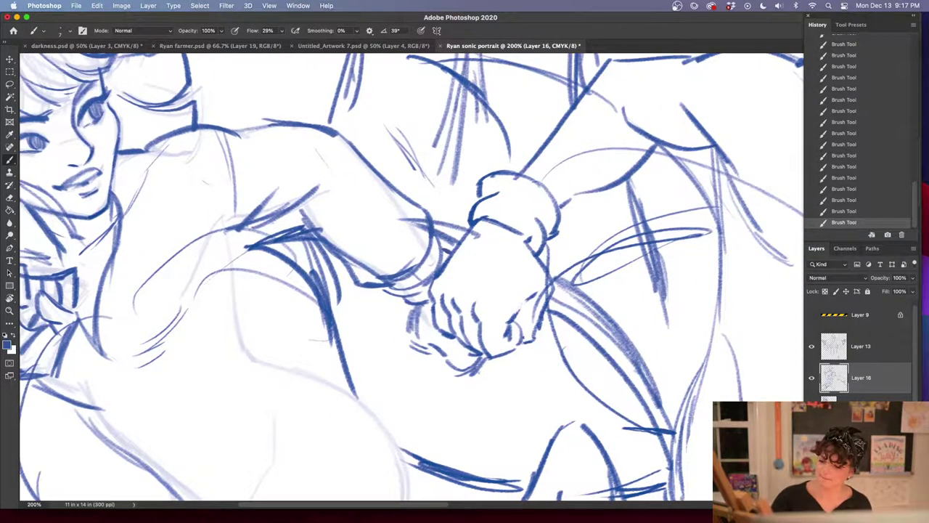
{"action": "mouse_move", "coordinate": [415, 304]}
{"action": "left_mouse_down"}
{"action": "mouse_move", "coordinate": [437, 350]}
{"action": "mouse_move", "coordinate": [557, 384]}
{"action": "mouse_move", "coordinate": [555, 354]}
{"action": "left_mouse_up"}
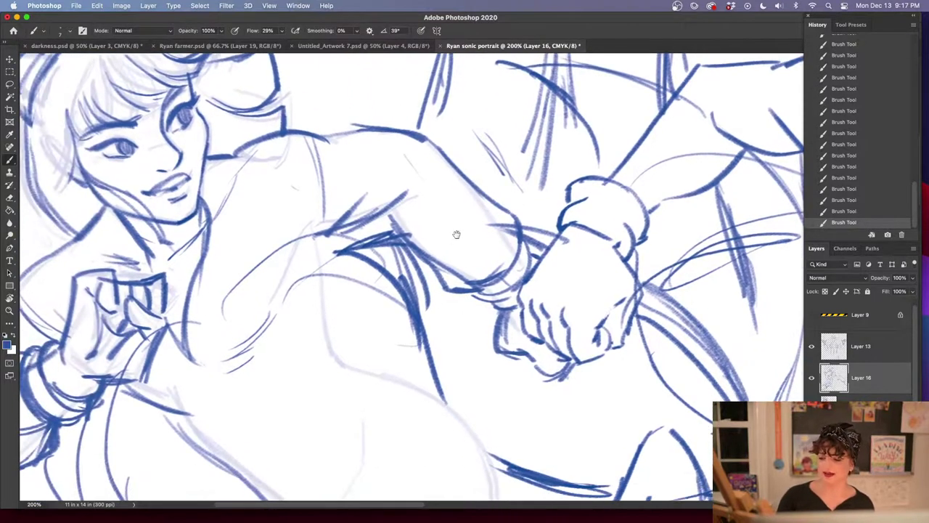
Add curved crease lines inside the outstretched forearm and darken the fold on top of the near forearm
{"action": "left_click_drag", "start_coordinate": [419, 238], "coordinate": [502, 252]}
{"action": "left_click_drag", "start_coordinate": [429, 247], "coordinate": [495, 261]}
{"action": "mouse_move", "coordinate": [527, 423]}
{"action": "left_mouse_down"}
{"action": "mouse_move", "coordinate": [560, 402]}
{"action": "mouse_move", "coordinate": [648, 395]}
{"action": "left_mouse_up"}
{"action": "left_click_drag", "start_coordinate": [521, 374], "coordinate": [552, 307]}
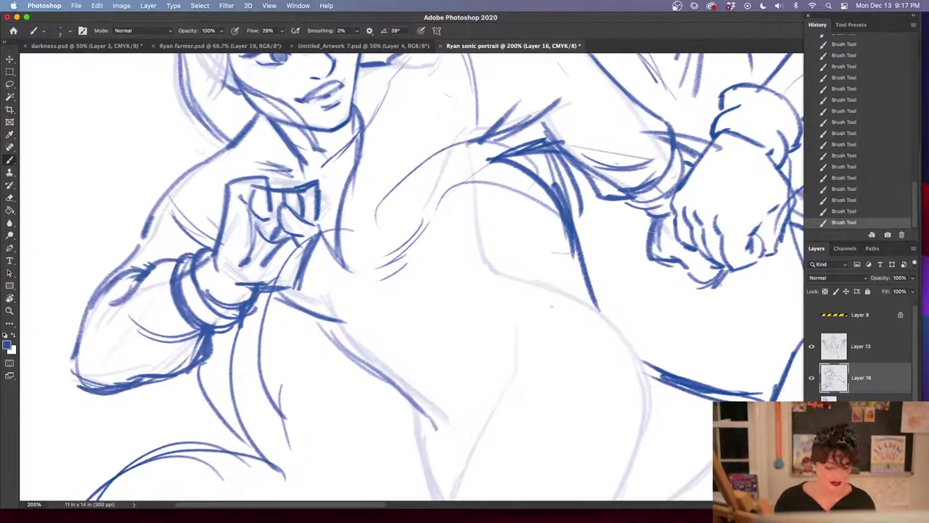
{"action": "mouse_move", "coordinate": [178, 257]}
{"action": "left_mouse_down"}
{"action": "mouse_move", "coordinate": [156, 257]}
{"action": "mouse_move", "coordinate": [129, 279]}
{"action": "left_mouse_up"}
{"action": "left_click_drag", "start_coordinate": [148, 261], "coordinate": [117, 284]}
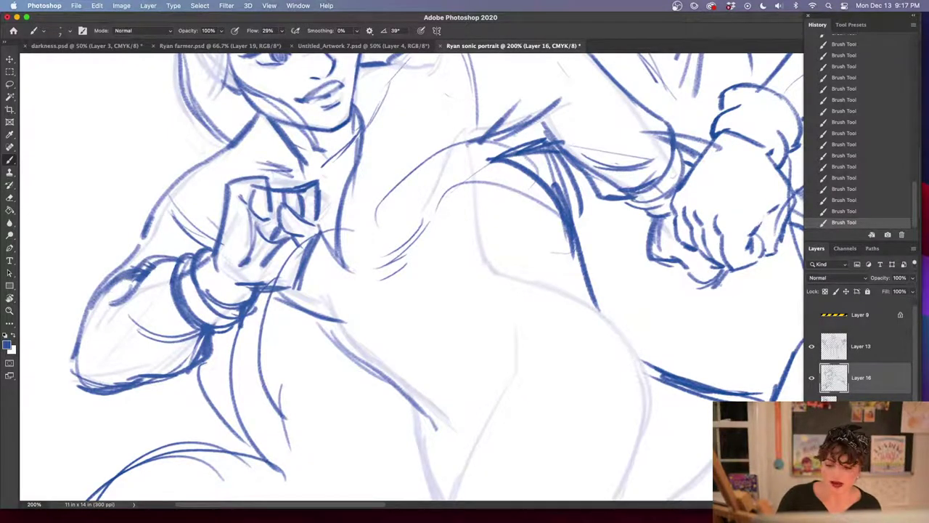
Draw the torso's far side from the armpit curving out to the hip, and extend the near edge past the waist
{"action": "left_click_drag", "start_coordinate": [516, 356], "coordinate": [496, 336]}
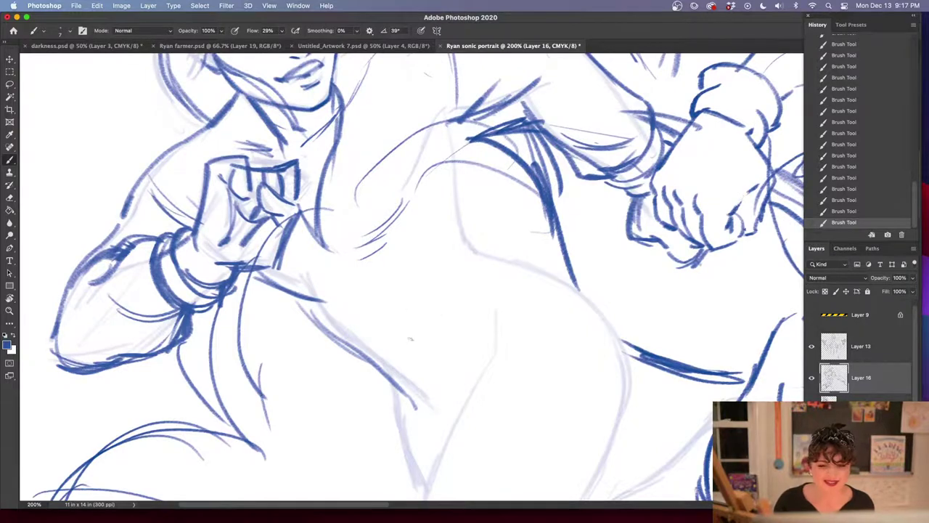
{"action": "scroll", "coordinate": [410, 339], "scroll_direction": "down", "scroll_amount": 3}
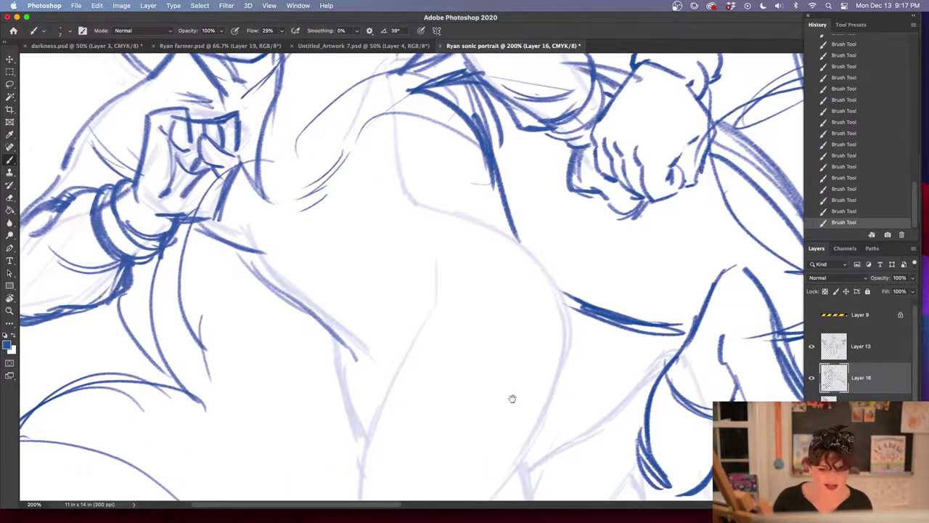
{"action": "mouse_move", "coordinate": [512, 398]}
{"action": "left_mouse_down"}
{"action": "mouse_move", "coordinate": [484, 368]}
{"action": "mouse_move", "coordinate": [477, 441]}
{"action": "mouse_move", "coordinate": [469, 413]}
{"action": "left_mouse_up"}
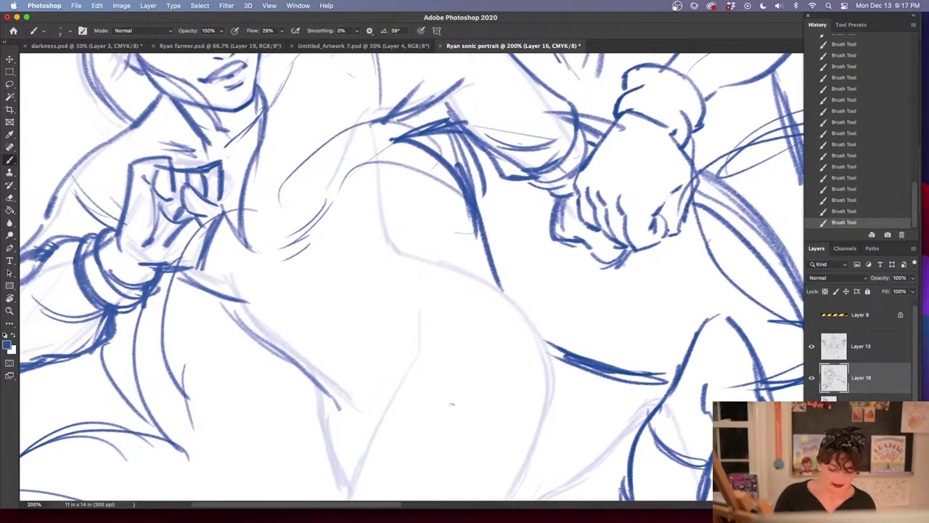
{"action": "key", "text": "super+minus"}
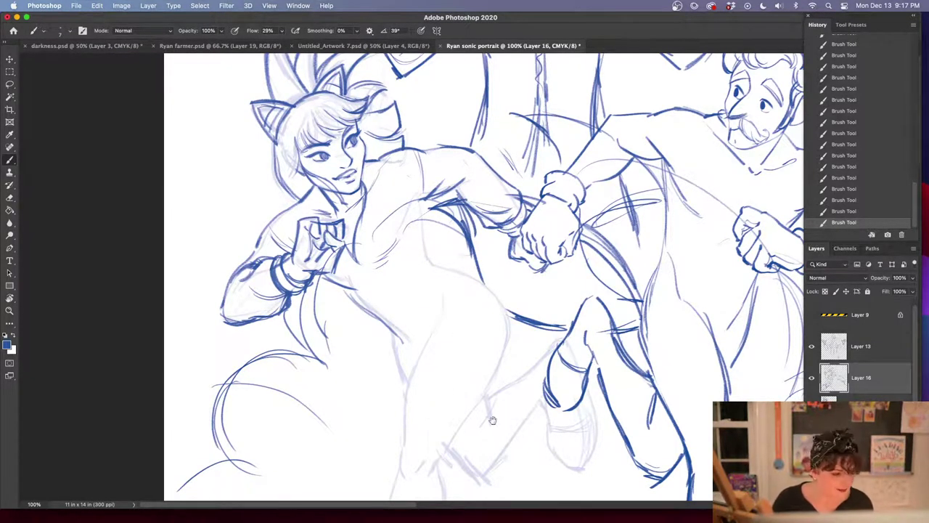
{"action": "left_click_drag", "start_coordinate": [493, 420], "coordinate": [449, 396]}
{"action": "mouse_move", "coordinate": [381, 176]}
{"action": "left_mouse_down"}
{"action": "mouse_move", "coordinate": [394, 236]}
{"action": "mouse_move", "coordinate": [439, 262]}
{"action": "left_mouse_up"}
{"action": "left_click_drag", "start_coordinate": [294, 259], "coordinate": [355, 313]}
{"action": "left_click_drag", "start_coordinate": [294, 260], "coordinate": [356, 315]}
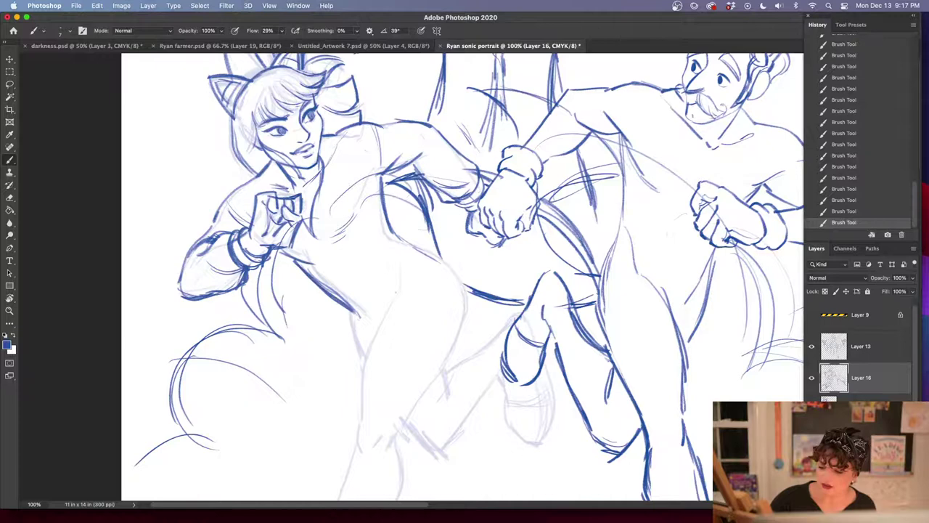
{"action": "left_click", "coordinate": [862, 200]}
{"action": "mouse_move", "coordinate": [295, 260]}
{"action": "left_mouse_down"}
{"action": "mouse_move", "coordinate": [359, 316]}
{"action": "mouse_move", "coordinate": [351, 347]}
{"action": "left_mouse_up"}
{"action": "left_click_drag", "start_coordinate": [341, 307], "coordinate": [356, 360]}
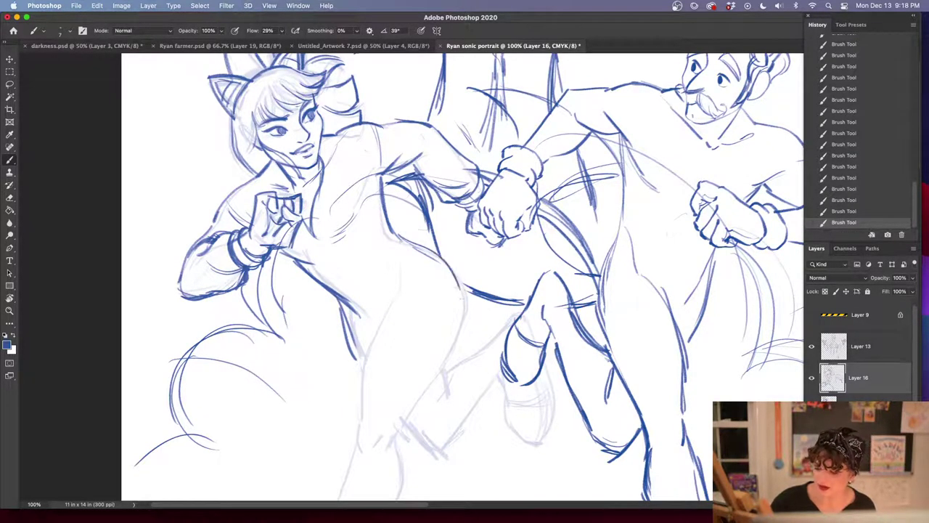
{"action": "left_click_drag", "start_coordinate": [386, 243], "coordinate": [413, 193]}
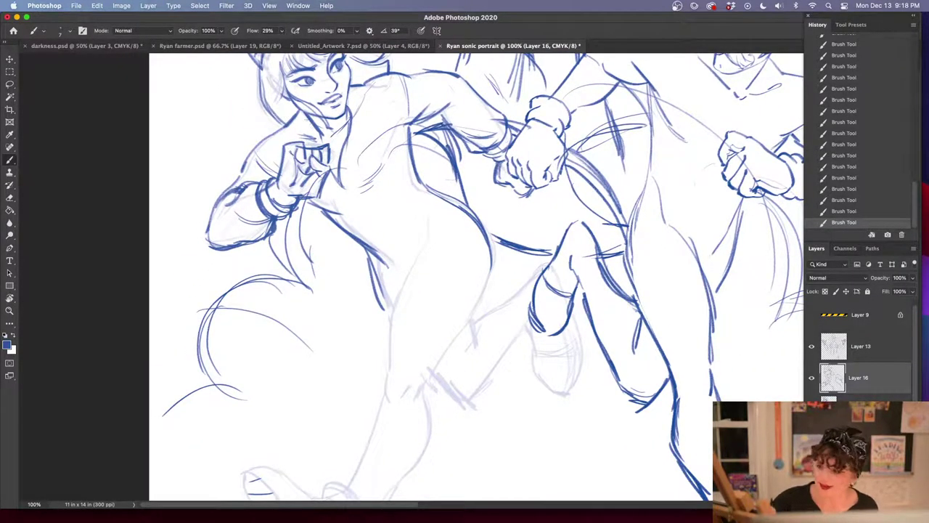
Darken the collar lines on both sides of the neck and the top edge of the far shoulder
{"action": "left_click_drag", "start_coordinate": [305, 117], "coordinate": [315, 148]}
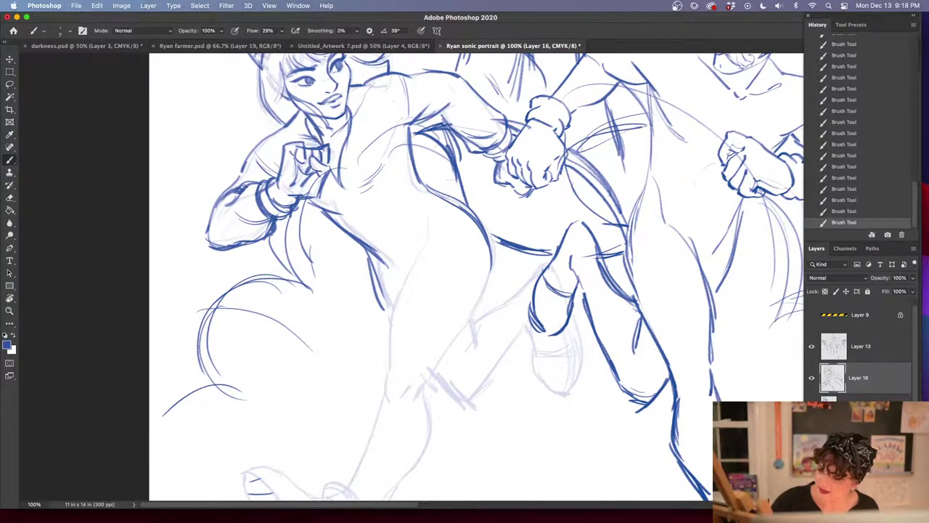
{"action": "left_click_drag", "start_coordinate": [343, 112], "coordinate": [348, 145]}
{"action": "left_click_drag", "start_coordinate": [347, 132], "coordinate": [343, 150]}
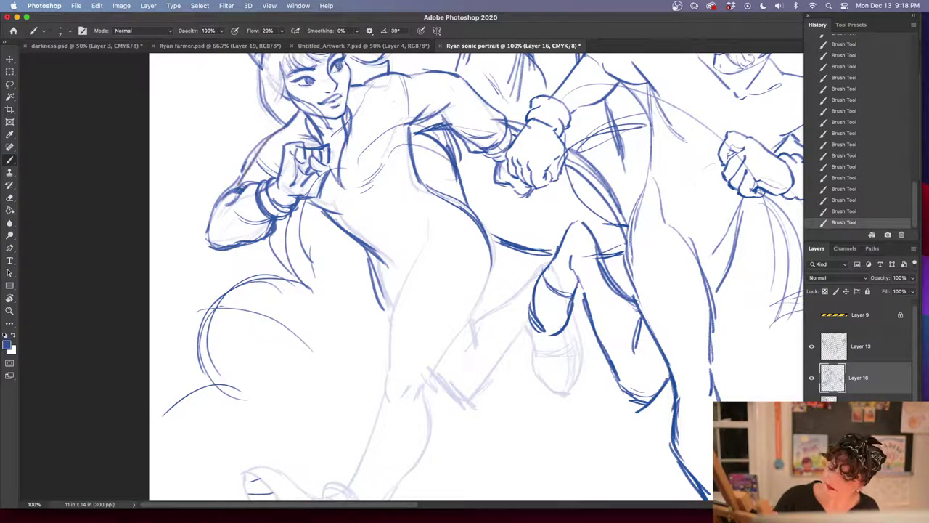
{"action": "left_click_drag", "start_coordinate": [376, 77], "coordinate": [422, 75]}
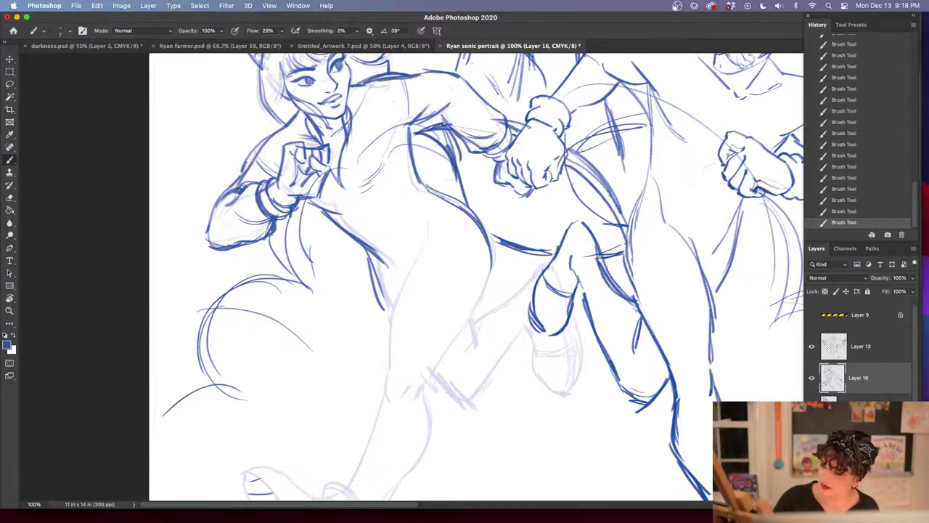
{"action": "left_click_drag", "start_coordinate": [462, 228], "coordinate": [527, 264]}
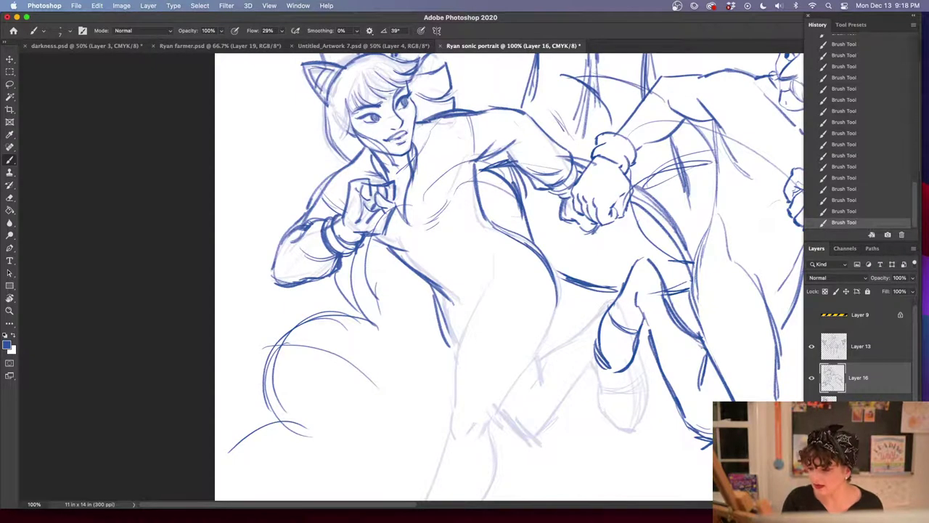
Thin the outer edge of the near shoulder and the thick line on top of the far shoulder with the eraser
{"action": "key", "text": "e"}
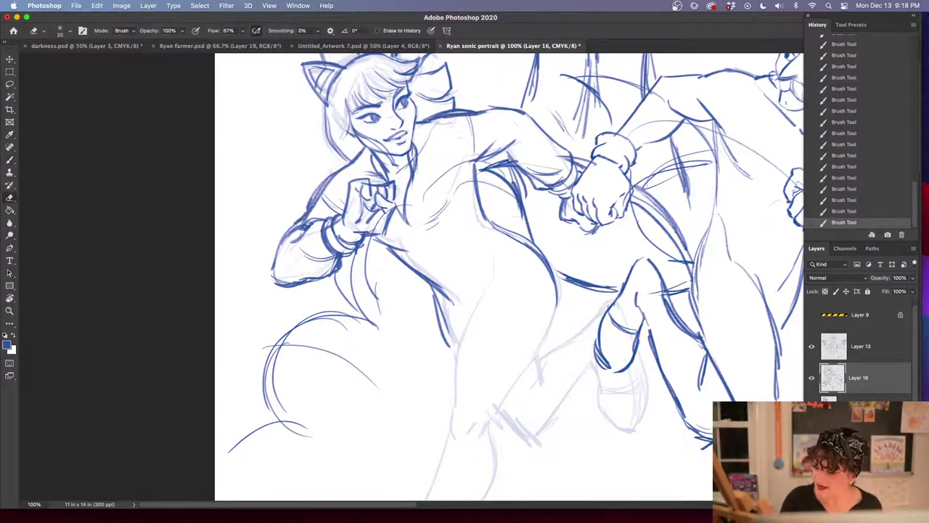
{"action": "left_click_drag", "start_coordinate": [329, 171], "coordinate": [305, 205]}
{"action": "left_click_drag", "start_coordinate": [308, 203], "coordinate": [340, 168]}
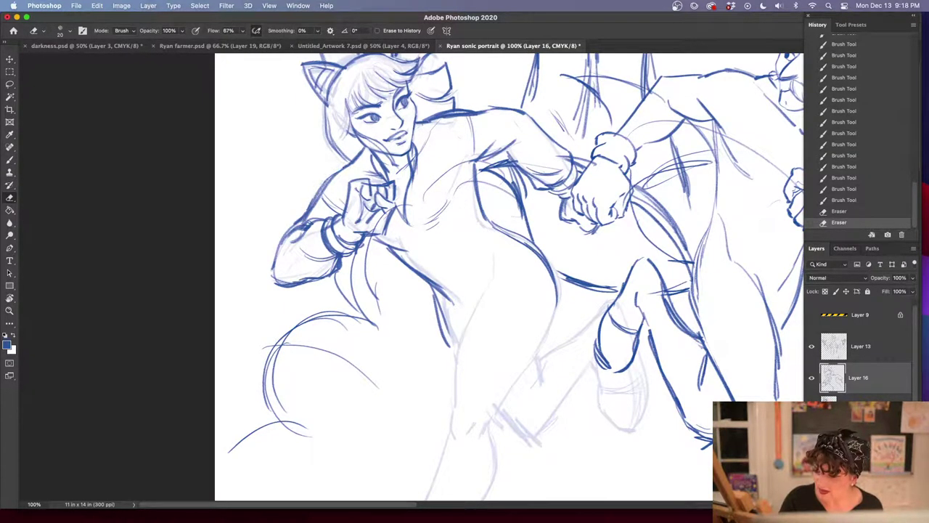
{"action": "mouse_move", "coordinate": [440, 111]}
{"action": "left_mouse_down"}
{"action": "mouse_move", "coordinate": [463, 110]}
{"action": "mouse_move", "coordinate": [424, 128]}
{"action": "left_mouse_up"}
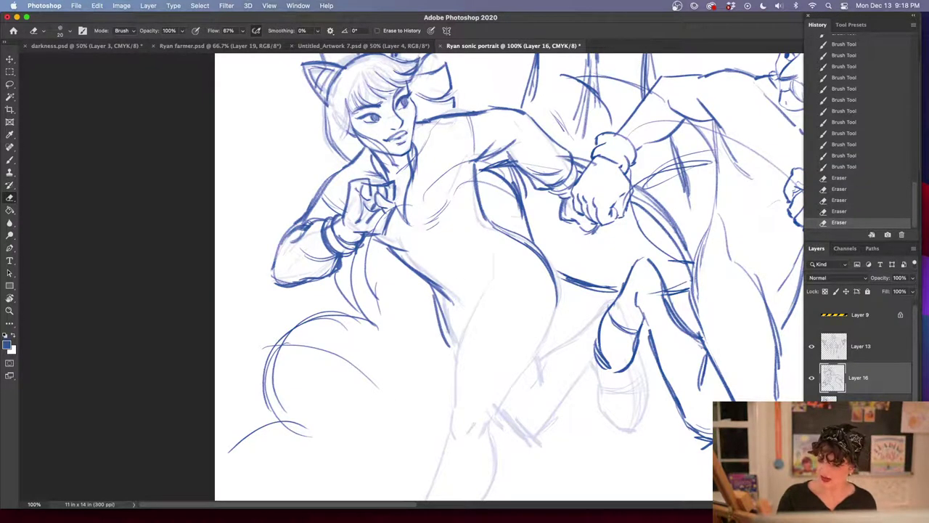
Draw several short diagonal fold strokes fanning from the far armpit down across the chest
{"action": "key", "text": "b"}
{"action": "left_click_drag", "start_coordinate": [586, 342], "coordinate": [570, 321]}
{"action": "left_click_drag", "start_coordinate": [462, 141], "coordinate": [435, 173]}
{"action": "left_click_drag", "start_coordinate": [460, 144], "coordinate": [444, 176]}
{"action": "mouse_move", "coordinate": [457, 149]}
{"action": "left_mouse_down"}
{"action": "mouse_move", "coordinate": [438, 191]}
{"action": "mouse_move", "coordinate": [449, 184]}
{"action": "left_mouse_up"}
{"action": "left_click_drag", "start_coordinate": [574, 311], "coordinate": [571, 305]}
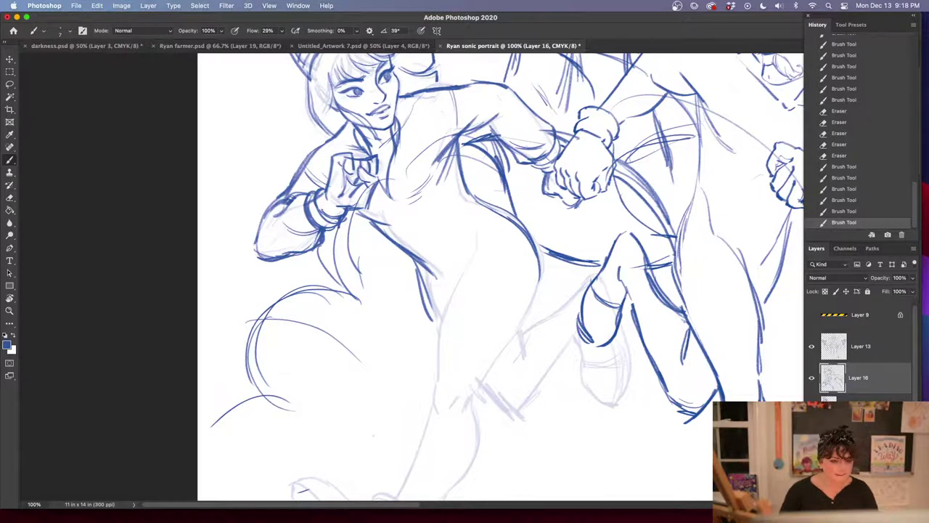
{"action": "key", "text": "shift+Tab"}
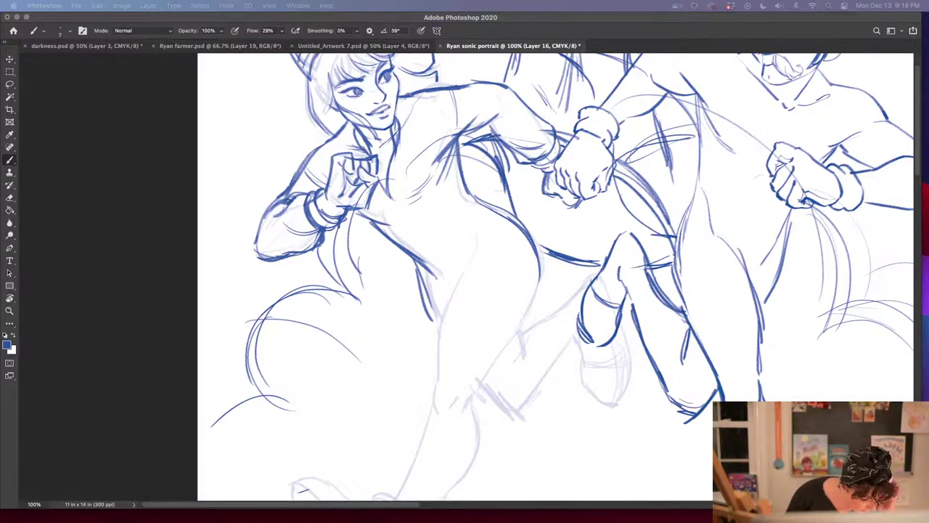
{"action": "key", "text": "Tab"}
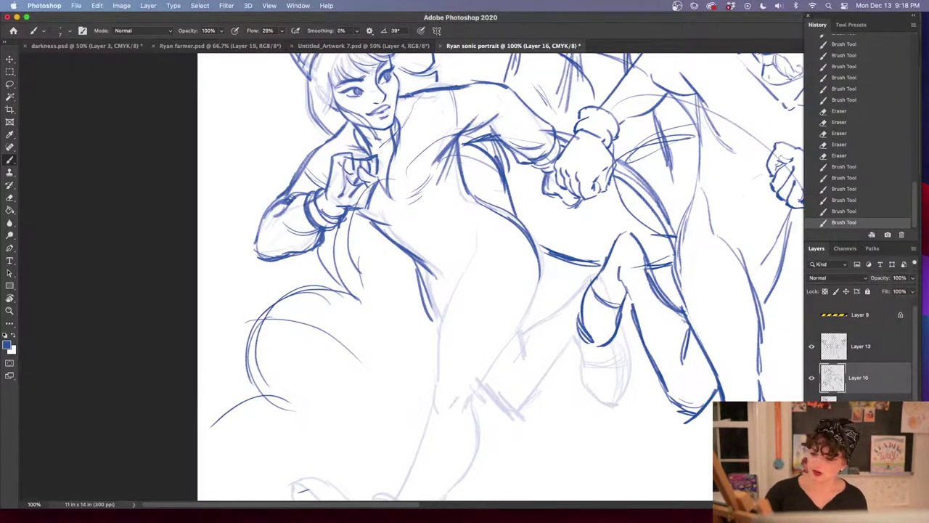
Darken the sleeve seam on the far shoulder, add a crease on the near upper arm, and strengthen the armpit fold
{"action": "left_click_drag", "start_coordinate": [451, 92], "coordinate": [456, 139]}
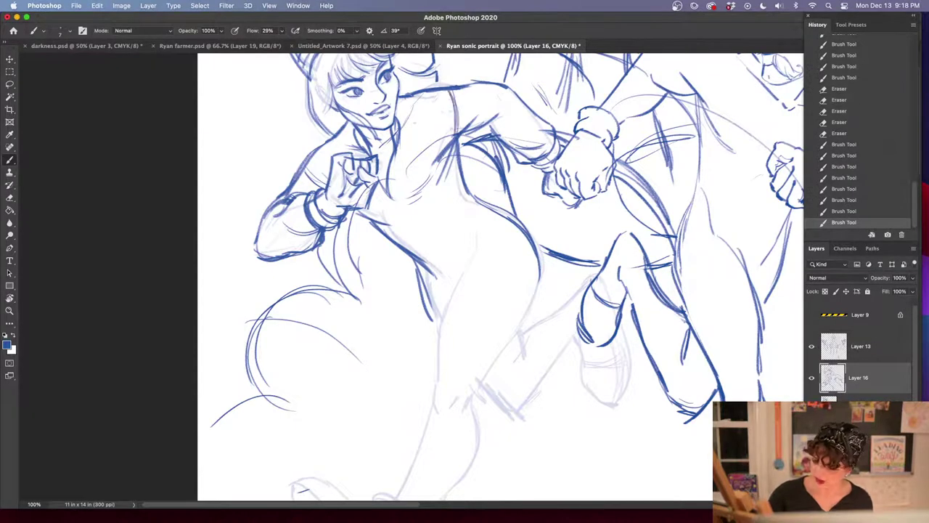
{"action": "left_click_drag", "start_coordinate": [303, 170], "coordinate": [326, 188]}
{"action": "mouse_move", "coordinate": [555, 260]}
{"action": "left_mouse_down"}
{"action": "mouse_move", "coordinate": [510, 324]}
{"action": "mouse_move", "coordinate": [508, 296]}
{"action": "left_mouse_up"}
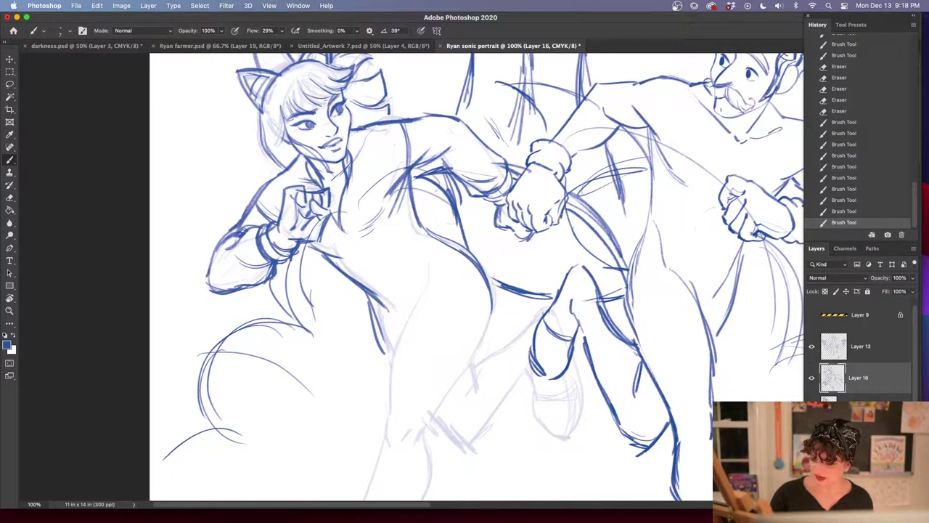
{"action": "left_click_drag", "start_coordinate": [412, 174], "coordinate": [458, 140]}
Draw the torso's front line down to the hip crease and both edges of the front thigh down to the knee
{"action": "left_click_drag", "start_coordinate": [444, 228], "coordinate": [424, 163]}
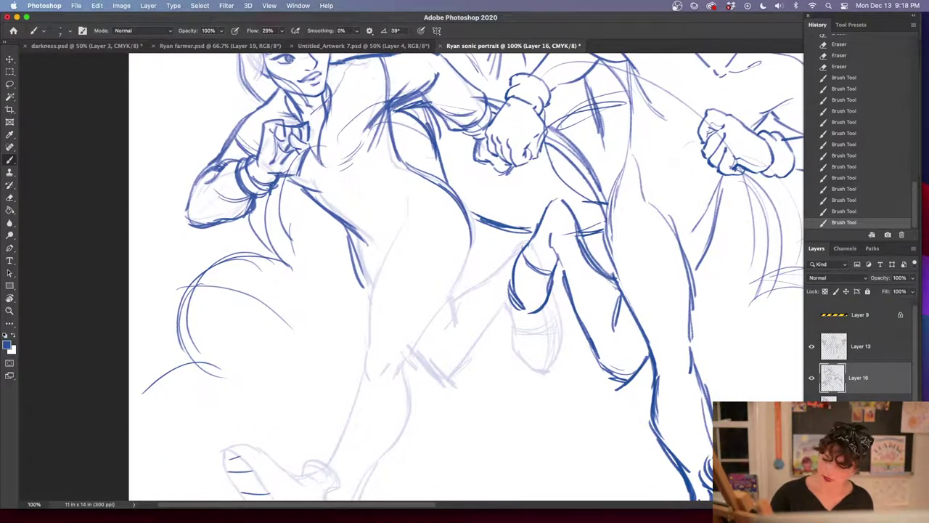
{"action": "mouse_move", "coordinate": [307, 157]}
{"action": "left_mouse_down"}
{"action": "mouse_move", "coordinate": [297, 180]}
{"action": "mouse_move", "coordinate": [334, 209]}
{"action": "left_mouse_up"}
{"action": "mouse_move", "coordinate": [331, 111]}
{"action": "left_mouse_down"}
{"action": "mouse_move", "coordinate": [322, 146]}
{"action": "mouse_move", "coordinate": [349, 133]}
{"action": "mouse_move", "coordinate": [404, 190]}
{"action": "mouse_move", "coordinate": [408, 221]}
{"action": "left_mouse_up"}
{"action": "mouse_move", "coordinate": [353, 239]}
{"action": "left_mouse_down"}
{"action": "mouse_move", "coordinate": [377, 263]}
{"action": "mouse_move", "coordinate": [386, 259]}
{"action": "left_mouse_up"}
{"action": "left_click_drag", "start_coordinate": [407, 217], "coordinate": [385, 263]}
{"action": "mouse_move", "coordinate": [407, 218]}
{"action": "left_mouse_down"}
{"action": "mouse_move", "coordinate": [371, 305]}
{"action": "mouse_move", "coordinate": [366, 357]}
{"action": "left_mouse_up"}
{"action": "left_click_drag", "start_coordinate": [470, 238], "coordinate": [424, 340]}
{"action": "left_click_drag", "start_coordinate": [446, 303], "coordinate": [417, 369]}
Draw the front lower leg with its rounded calf, an inner muscle curve, and the shin line down to the ankle
{"action": "left_click_drag", "start_coordinate": [480, 349], "coordinate": [520, 240]}
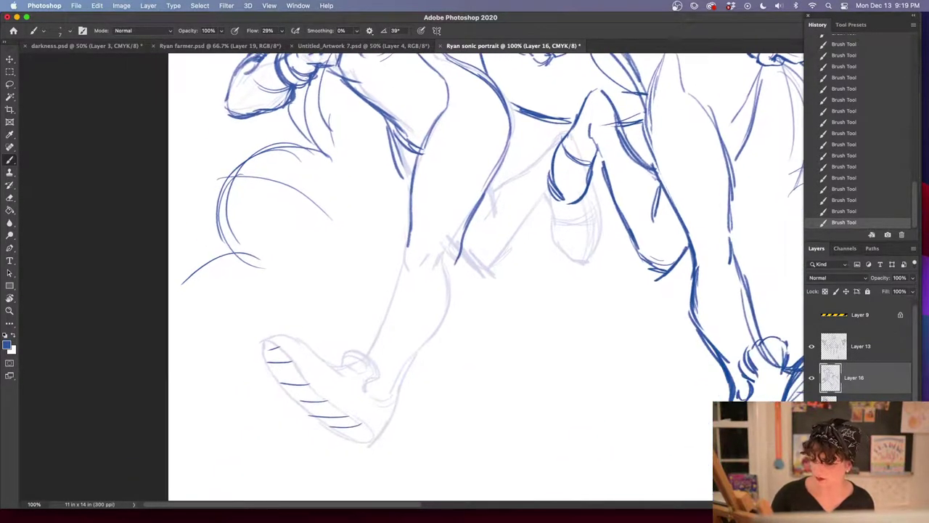
{"action": "left_click", "coordinate": [853, 201]}
{"action": "mouse_move", "coordinate": [485, 192]}
{"action": "left_mouse_down"}
{"action": "mouse_move", "coordinate": [461, 241]}
{"action": "mouse_move", "coordinate": [452, 305]}
{"action": "left_mouse_up"}
{"action": "mouse_move", "coordinate": [409, 234]}
{"action": "left_mouse_down"}
{"action": "mouse_move", "coordinate": [404, 280]}
{"action": "mouse_move", "coordinate": [442, 315]}
{"action": "left_mouse_up"}
{"action": "mouse_move", "coordinate": [421, 271]}
{"action": "left_mouse_down"}
{"action": "mouse_move", "coordinate": [440, 319]}
{"action": "mouse_move", "coordinate": [432, 347]}
{"action": "left_mouse_up"}
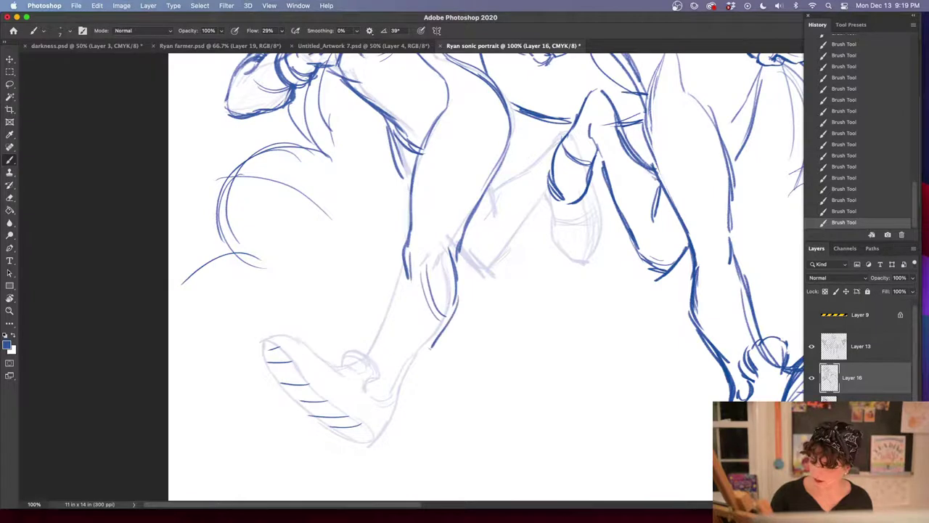
{"action": "mouse_move", "coordinate": [405, 267]}
{"action": "left_mouse_down"}
{"action": "mouse_move", "coordinate": [378, 337]}
{"action": "mouse_move", "coordinate": [389, 294]}
{"action": "mouse_move", "coordinate": [356, 355]}
{"action": "left_mouse_up"}
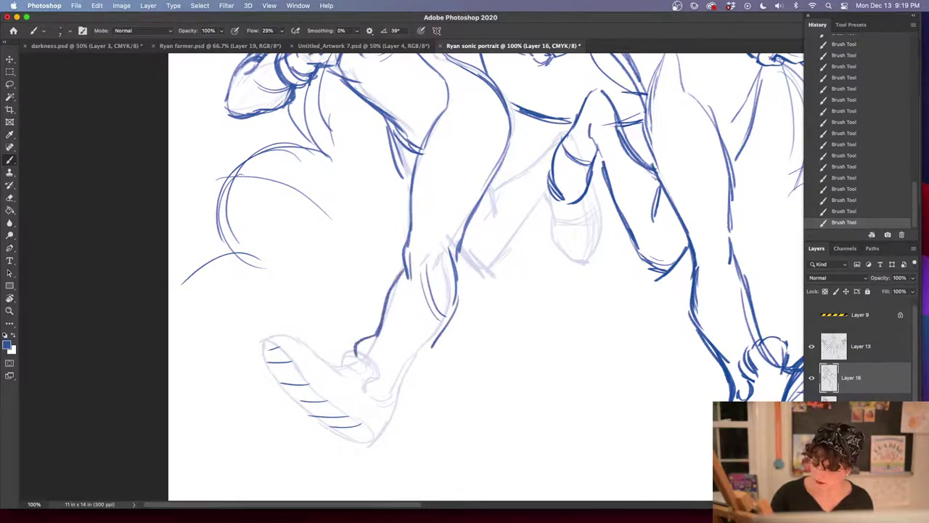
{"action": "mouse_move", "coordinate": [439, 331]}
{"action": "left_mouse_down"}
{"action": "mouse_move", "coordinate": [420, 373]}
{"action": "mouse_move", "coordinate": [392, 398]}
{"action": "left_mouse_up"}
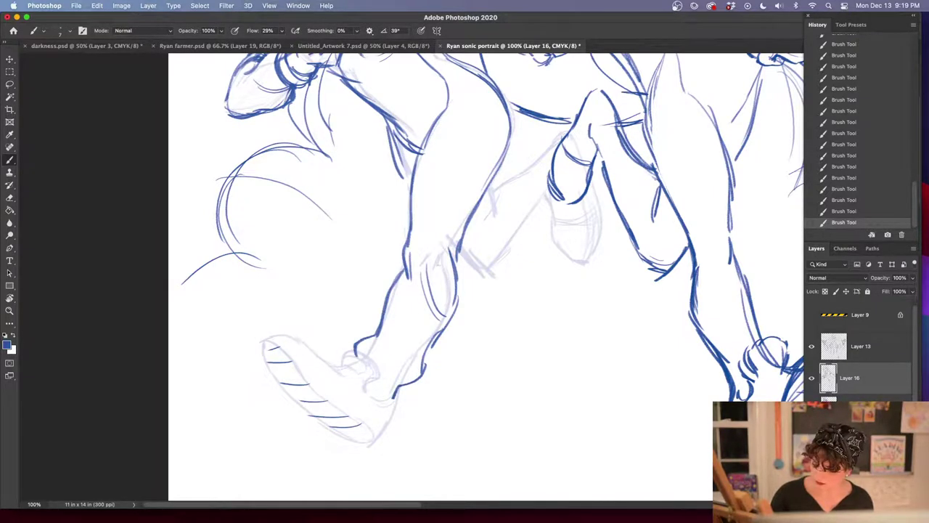
{"action": "left_click_drag", "start_coordinate": [523, 381], "coordinate": [564, 382]}
{"action": "left_click", "coordinate": [847, 198]}
{"action": "left_click", "coordinate": [866, 167]}
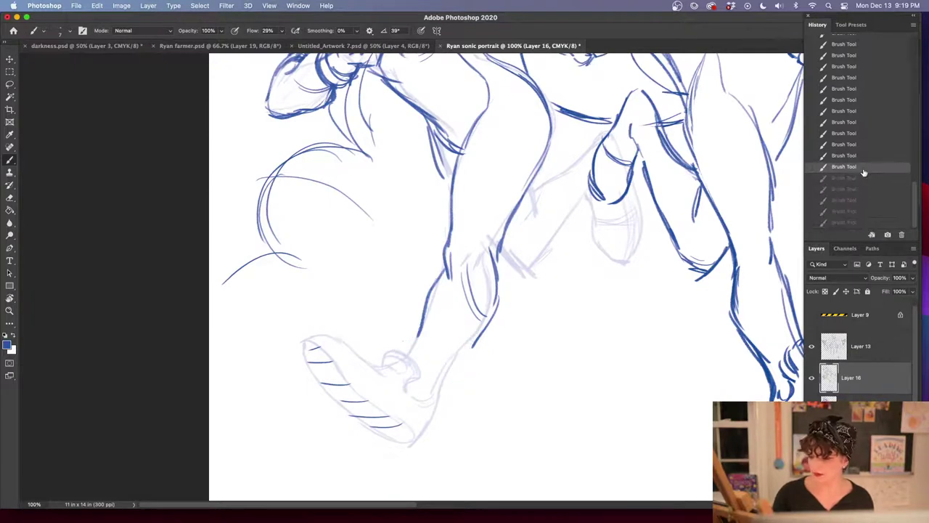
Redraw the front lower leg's calf and shin edges down to the hem, and add a ribbed strap at the ankle
{"action": "left_click_drag", "start_coordinate": [444, 269], "coordinate": [403, 341]}
{"action": "left_click_drag", "start_coordinate": [410, 336], "coordinate": [404, 353]}
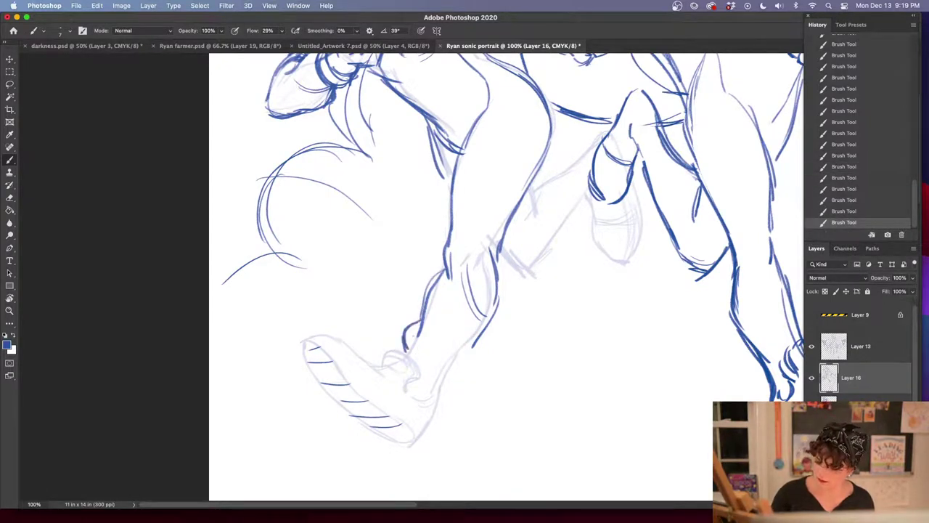
{"action": "mouse_move", "coordinate": [496, 309]}
{"action": "left_mouse_down"}
{"action": "mouse_move", "coordinate": [440, 383]}
{"action": "mouse_move", "coordinate": [437, 403]}
{"action": "mouse_move", "coordinate": [444, 361]}
{"action": "mouse_move", "coordinate": [439, 386]}
{"action": "mouse_move", "coordinate": [429, 383]}
{"action": "mouse_move", "coordinate": [435, 394]}
{"action": "left_mouse_up"}
{"action": "left_click_drag", "start_coordinate": [552, 339], "coordinate": [557, 308]}
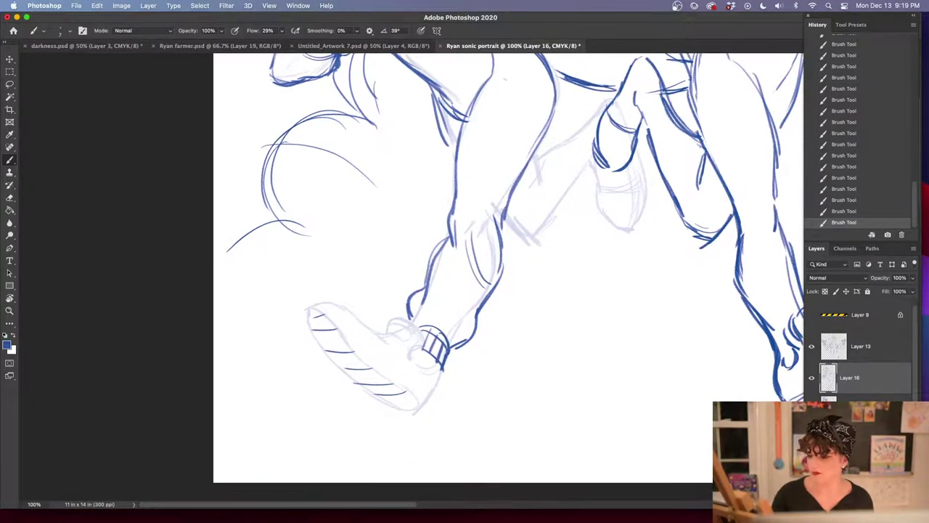
Shift a lassoed piece of the calf outline just below the knee, deselect it, and darken the calf edge
{"action": "left_click_drag", "start_coordinate": [480, 190], "coordinate": [480, 196]}
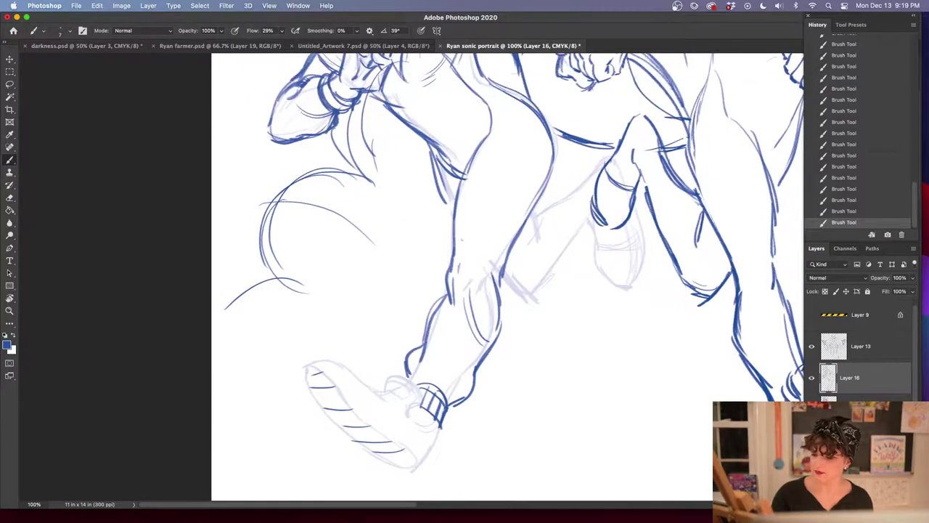
{"action": "key", "text": "l"}
{"action": "mouse_move", "coordinate": [462, 263]}
{"action": "left_mouse_down"}
{"action": "mouse_move", "coordinate": [469, 260]}
{"action": "mouse_move", "coordinate": [463, 264]}
{"action": "left_mouse_up"}
{"action": "mouse_move", "coordinate": [450, 290]}
{"action": "left_mouse_down"}
{"action": "mouse_move", "coordinate": [451, 272]}
{"action": "mouse_move", "coordinate": [434, 310]}
{"action": "left_mouse_up"}
{"action": "key", "text": "super+d"}
{"action": "key", "text": "b"}
{"action": "left_click_drag", "start_coordinate": [447, 283], "coordinate": [424, 335]}
Thicken the shin edge of the front lower leg and draw two long curved folds running down to the ankle
{"action": "left_click_drag", "start_coordinate": [550, 378], "coordinate": [544, 298]}
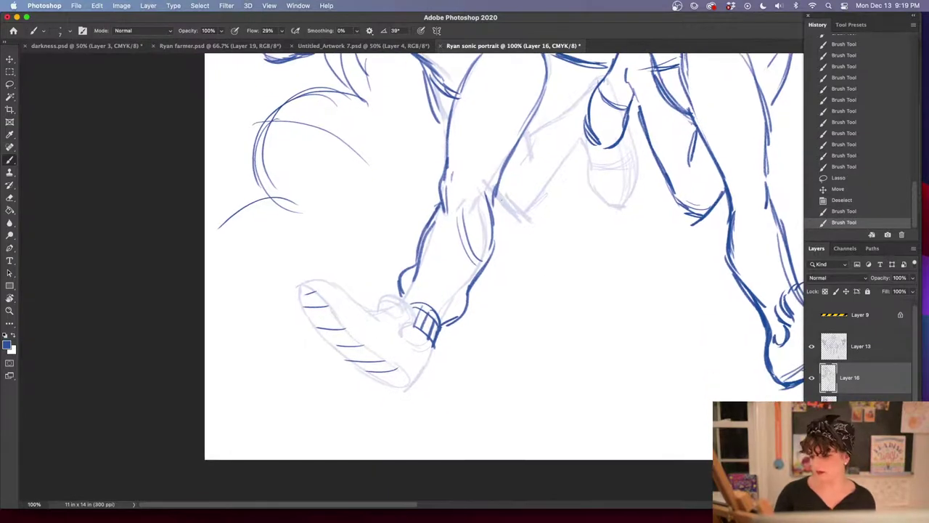
{"action": "mouse_move", "coordinate": [493, 188]}
{"action": "left_mouse_down"}
{"action": "mouse_move", "coordinate": [496, 231]}
{"action": "mouse_move", "coordinate": [477, 284]}
{"action": "left_mouse_up"}
{"action": "left_click_drag", "start_coordinate": [509, 218], "coordinate": [487, 279]}
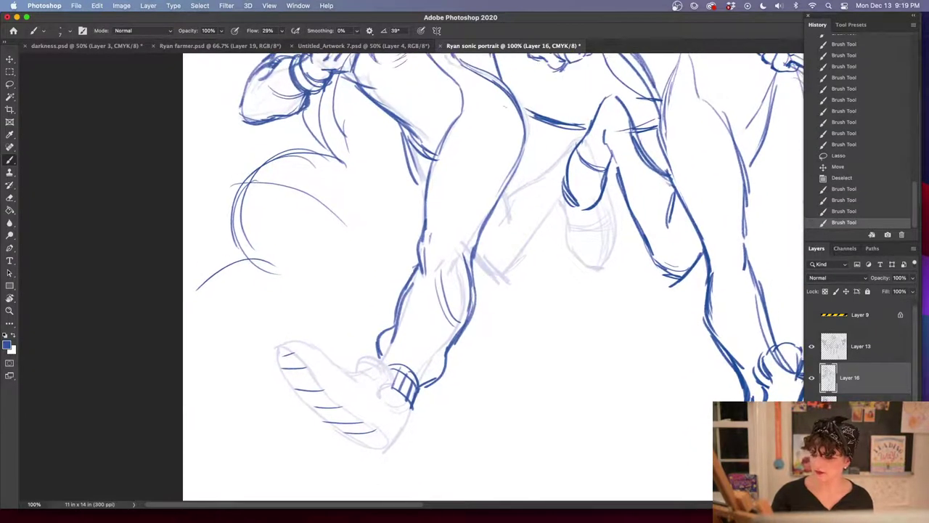
{"action": "left_click_drag", "start_coordinate": [482, 234], "coordinate": [465, 324]}
{"action": "left_click_drag", "start_coordinate": [404, 304], "coordinate": [430, 374]}
{"action": "mouse_move", "coordinate": [411, 323]}
{"action": "left_mouse_down"}
{"action": "mouse_move", "coordinate": [416, 349]}
{"action": "mouse_move", "coordinate": [440, 371]}
{"action": "left_mouse_up"}
Draw the arched opening of the front shoe and the rounded outline around the ribbed ankle strap
{"action": "left_click_drag", "start_coordinate": [529, 351], "coordinate": [569, 236]}
{"action": "left_click_drag", "start_coordinate": [395, 258], "coordinate": [417, 242]}
{"action": "mouse_move", "coordinate": [401, 248]}
{"action": "left_mouse_down"}
{"action": "mouse_move", "coordinate": [422, 278]}
{"action": "mouse_move", "coordinate": [428, 258]}
{"action": "mouse_move", "coordinate": [440, 290]}
{"action": "left_mouse_up"}
{"action": "left_click_drag", "start_coordinate": [433, 254], "coordinate": [390, 258]}
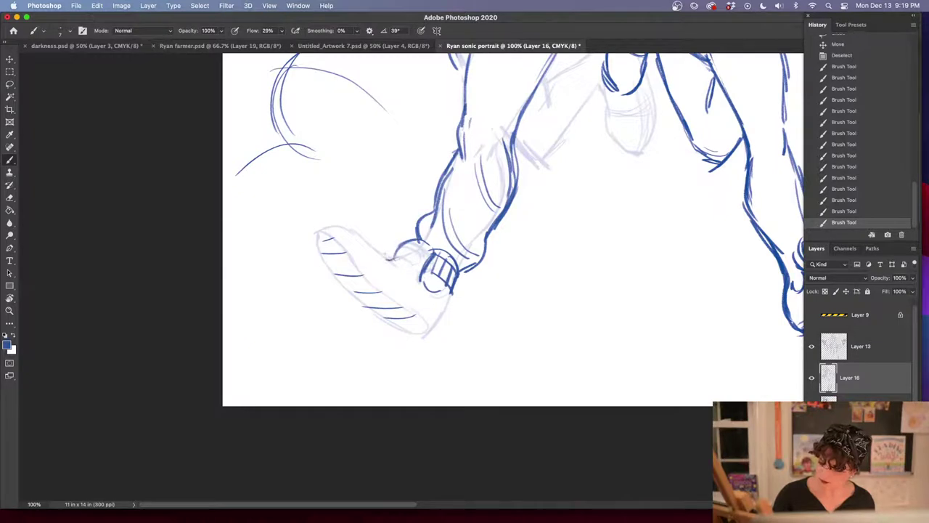
Outline the front shoe's toe, heel and sole, draw the sole's inner edge, and add a curved toe-cap seam
{"action": "mouse_move", "coordinate": [316, 229]}
{"action": "left_mouse_down"}
{"action": "mouse_move", "coordinate": [359, 227]}
{"action": "mouse_move", "coordinate": [392, 259]}
{"action": "mouse_move", "coordinate": [319, 247]}
{"action": "mouse_move", "coordinate": [339, 283]}
{"action": "mouse_move", "coordinate": [422, 334]}
{"action": "left_mouse_up"}
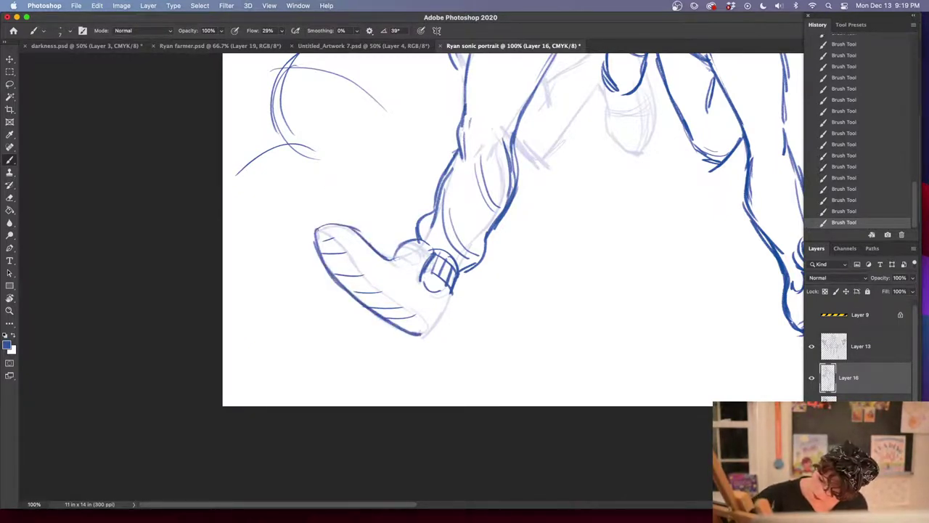
{"action": "left_click_drag", "start_coordinate": [453, 286], "coordinate": [419, 335]}
{"action": "left_click_drag", "start_coordinate": [317, 229], "coordinate": [383, 292]}
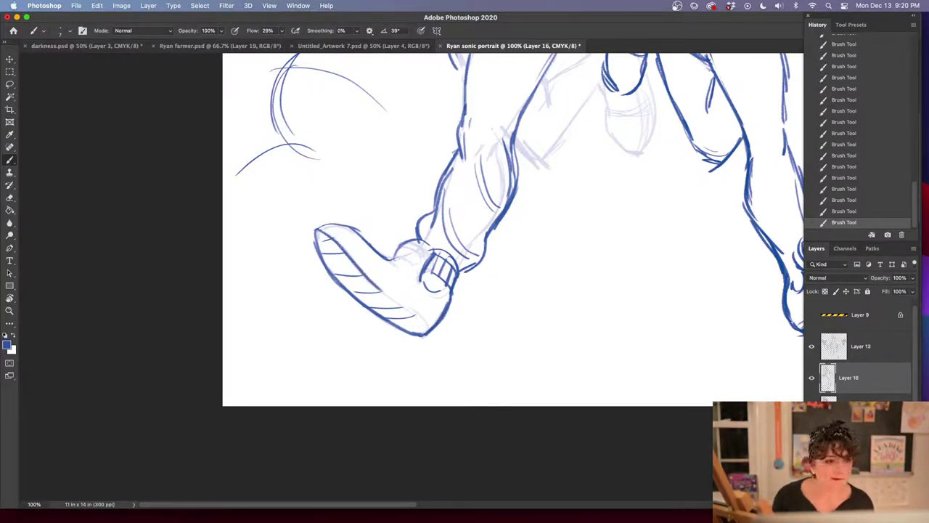
{"action": "key", "text": "shift+Tab"}
{"action": "key", "text": "shift+Tab"}
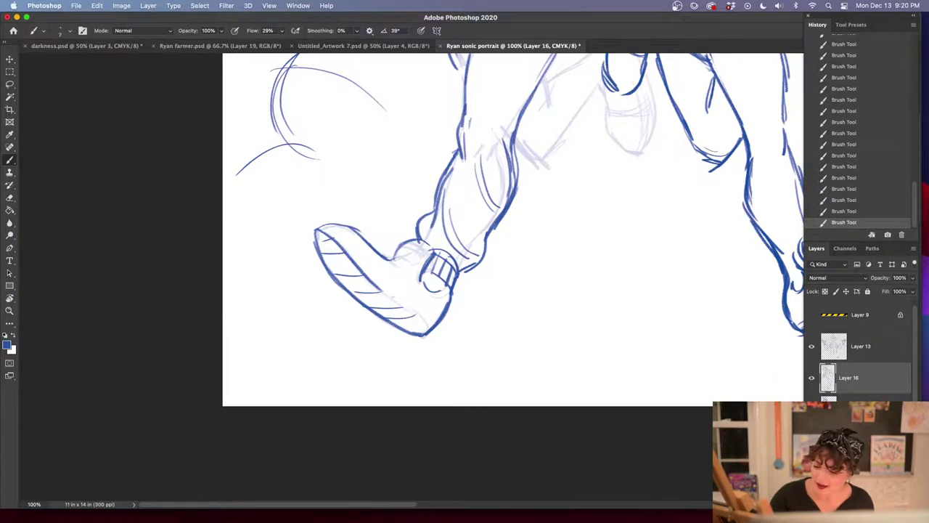
{"action": "left_click_drag", "start_coordinate": [381, 291], "coordinate": [424, 321]}
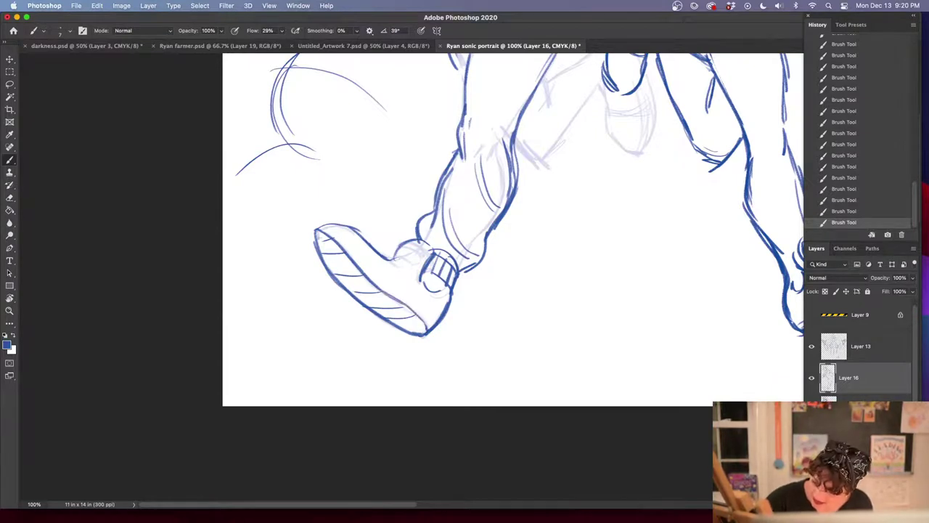
{"action": "left_click_drag", "start_coordinate": [317, 231], "coordinate": [333, 273]}
{"action": "left_click_drag", "start_coordinate": [374, 251], "coordinate": [379, 280]}
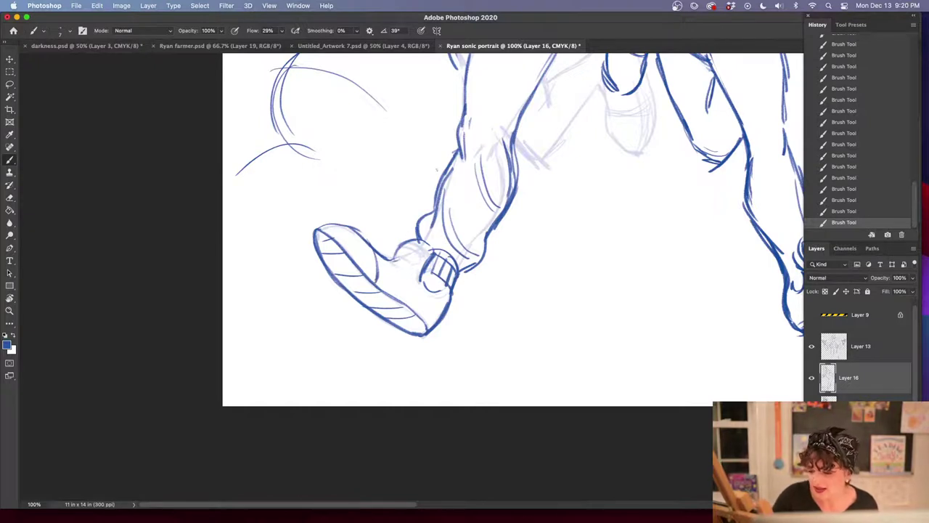
Erase stray lines at the front shoe's opening and redraw it with short curved strokes beside the ankle strap
{"action": "key", "text": "e"}
{"action": "left_click_drag", "start_coordinate": [402, 261], "coordinate": [408, 254]}
{"action": "mouse_move", "coordinate": [403, 262]}
{"action": "left_mouse_down"}
{"action": "mouse_move", "coordinate": [418, 255]}
{"action": "mouse_move", "coordinate": [411, 266]}
{"action": "left_mouse_up"}
{"action": "key", "text": "b"}
{"action": "left_click_drag", "start_coordinate": [407, 262], "coordinate": [419, 274]}
{"action": "left_click_drag", "start_coordinate": [413, 267], "coordinate": [420, 281]}
{"action": "mouse_move", "coordinate": [420, 241]}
{"action": "left_mouse_down"}
{"action": "mouse_move", "coordinate": [431, 246]}
{"action": "mouse_move", "coordinate": [415, 248]}
{"action": "left_mouse_up"}
{"action": "left_click_drag", "start_coordinate": [403, 252], "coordinate": [421, 256]}
Reinforce the rounded lower edge of the front shoe's ankle strap with two curved strokes
{"action": "mouse_move", "coordinate": [471, 363]}
{"action": "left_mouse_down"}
{"action": "mouse_move", "coordinate": [444, 321]}
{"action": "mouse_move", "coordinate": [472, 329]}
{"action": "mouse_move", "coordinate": [489, 376]}
{"action": "left_mouse_up"}
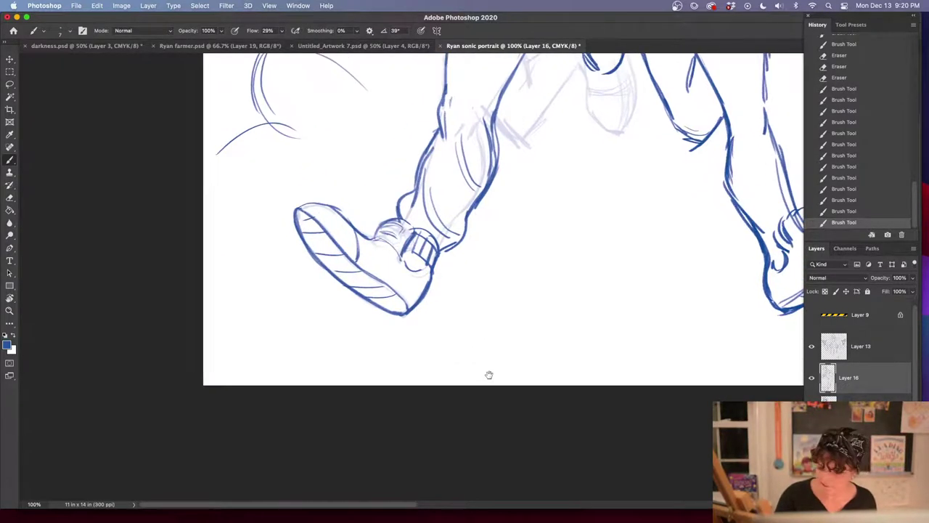
{"action": "left_click_drag", "start_coordinate": [403, 262], "coordinate": [429, 276]}
{"action": "left_click_drag", "start_coordinate": [403, 262], "coordinate": [426, 275]}
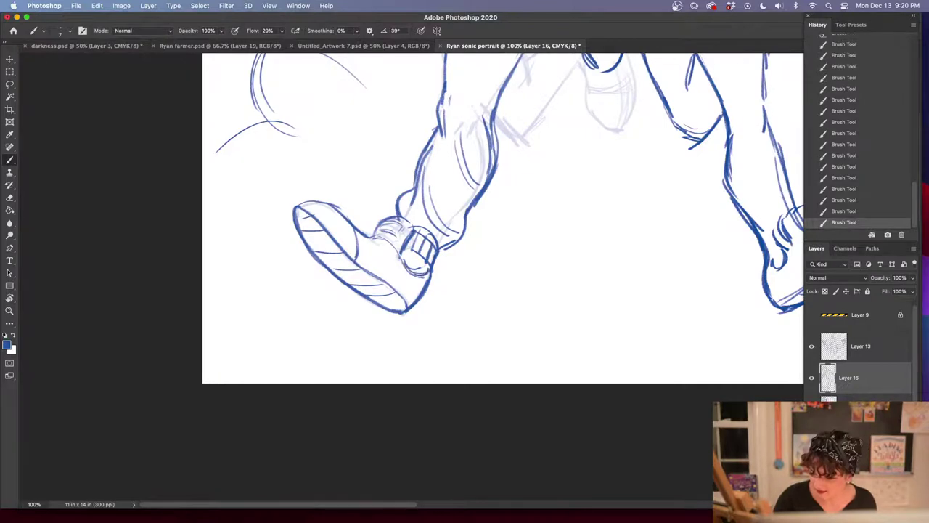
Draw the back leg's knee crease and lower corner, and outline the upper edge of its calf
{"action": "left_click_drag", "start_coordinate": [507, 329], "coordinate": [527, 383]}
{"action": "left_click_drag", "start_coordinate": [369, 314], "coordinate": [426, 362]}
{"action": "left_click_drag", "start_coordinate": [549, 381], "coordinate": [541, 378]}
{"action": "left_click_drag", "start_coordinate": [535, 341], "coordinate": [537, 347]}
{"action": "left_click_drag", "start_coordinate": [549, 292], "coordinate": [509, 409]}
{"action": "mouse_move", "coordinate": [491, 310]}
{"action": "left_mouse_down"}
{"action": "mouse_move", "coordinate": [494, 384]}
{"action": "mouse_move", "coordinate": [501, 324]}
{"action": "left_mouse_up"}
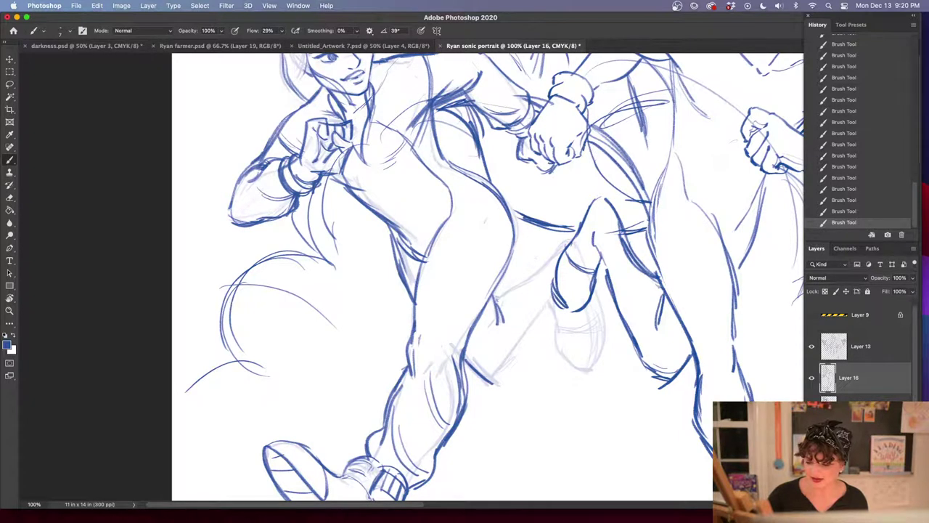
{"action": "mouse_move", "coordinate": [539, 273]}
{"action": "left_mouse_down"}
{"action": "mouse_move", "coordinate": [497, 300]}
{"action": "mouse_move", "coordinate": [545, 263]}
{"action": "mouse_move", "coordinate": [501, 294]}
{"action": "left_mouse_up"}
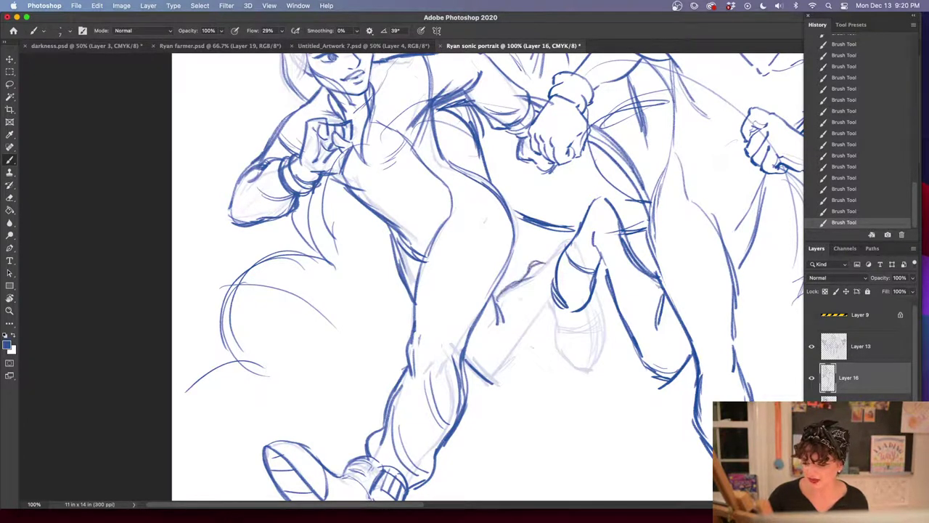
Draw the back leg's lower edge and rounded trouser cuff, and reposition a lassoed piece of the cuff outline
{"action": "left_click_drag", "start_coordinate": [486, 382], "coordinate": [553, 299]}
{"action": "mouse_move", "coordinate": [556, 287]}
{"action": "left_mouse_down"}
{"action": "mouse_move", "coordinate": [554, 307]}
{"action": "mouse_move", "coordinate": [556, 289]}
{"action": "mouse_move", "coordinate": [534, 315]}
{"action": "left_mouse_up"}
{"action": "left_click_drag", "start_coordinate": [543, 289], "coordinate": [538, 312]}
{"action": "mouse_move", "coordinate": [553, 263]}
{"action": "left_mouse_down"}
{"action": "mouse_move", "coordinate": [550, 298]}
{"action": "mouse_move", "coordinate": [551, 287]}
{"action": "left_mouse_up"}
{"action": "mouse_move", "coordinate": [550, 256]}
{"action": "left_mouse_down"}
{"action": "mouse_move", "coordinate": [567, 275]}
{"action": "mouse_move", "coordinate": [554, 327]}
{"action": "mouse_move", "coordinate": [529, 310]}
{"action": "mouse_move", "coordinate": [511, 268]}
{"action": "mouse_move", "coordinate": [554, 257]}
{"action": "left_mouse_up"}
{"action": "key", "text": "l"}
{"action": "left_click_drag", "start_coordinate": [548, 282], "coordinate": [567, 265]}
{"action": "key", "text": "ctrl+d"}
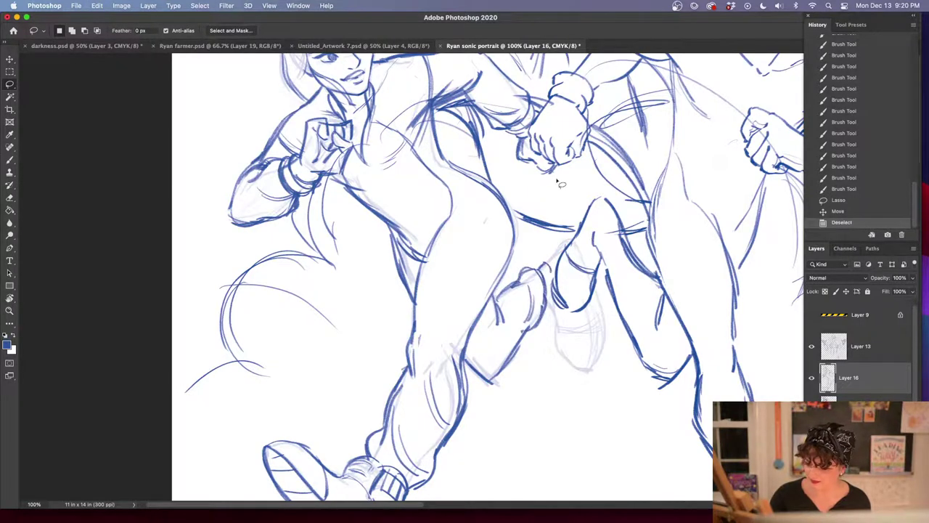
Draw the back ankle line from the trouser cuff up to the overlapping leg and darken the cuff's edge
{"action": "key", "text": "b"}
{"action": "left_click_drag", "start_coordinate": [581, 230], "coordinate": [565, 254]}
{"action": "left_click_drag", "start_coordinate": [584, 341], "coordinate": [552, 347]}
{"action": "mouse_move", "coordinate": [516, 272]}
{"action": "left_mouse_down"}
{"action": "mouse_move", "coordinate": [541, 247]}
{"action": "mouse_move", "coordinate": [488, 264]}
{"action": "mouse_move", "coordinate": [500, 261]}
{"action": "left_mouse_up"}
Outline both sides and the rounded toe of the hanging back shoe, and draw a curved seam across it
{"action": "scroll", "coordinate": [589, 318], "scroll_direction": "down", "scroll_amount": 3}
{"action": "scroll", "coordinate": [589, 318], "scroll_direction": "right", "scroll_amount": 2}
{"action": "left_click_drag", "start_coordinate": [501, 257], "coordinate": [501, 294]}
{"action": "left_click_drag", "start_coordinate": [500, 292], "coordinate": [517, 324]}
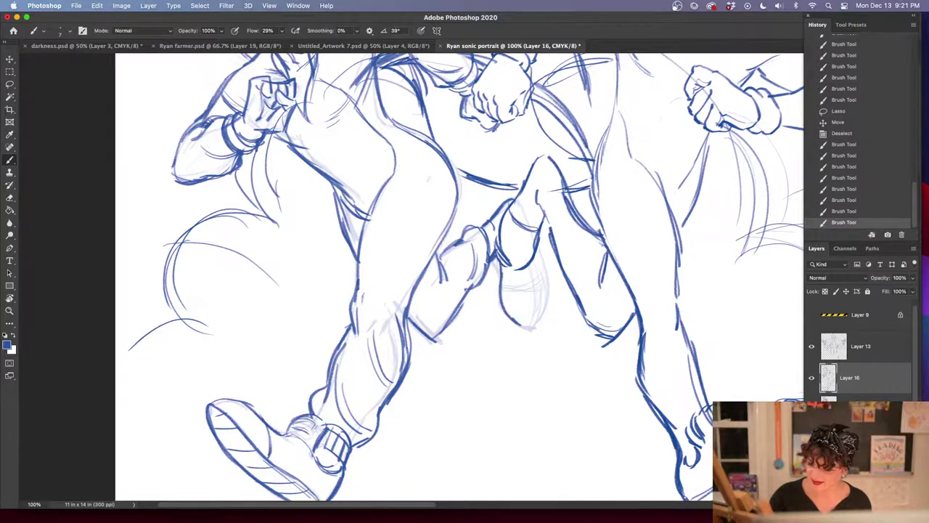
{"action": "mouse_move", "coordinate": [540, 244]}
{"action": "left_mouse_down"}
{"action": "mouse_move", "coordinate": [543, 302]}
{"action": "mouse_move", "coordinate": [521, 324]}
{"action": "left_mouse_up"}
{"action": "mouse_move", "coordinate": [546, 284]}
{"action": "left_mouse_down"}
{"action": "mouse_move", "coordinate": [537, 317]}
{"action": "mouse_move", "coordinate": [574, 311]}
{"action": "mouse_move", "coordinate": [542, 264]}
{"action": "left_mouse_up"}
{"action": "mouse_move", "coordinate": [472, 234]}
{"action": "left_mouse_down"}
{"action": "mouse_move", "coordinate": [508, 221]}
{"action": "mouse_move", "coordinate": [509, 234]}
{"action": "left_mouse_up"}
{"action": "left_click_drag", "start_coordinate": [509, 230], "coordinate": [507, 260]}
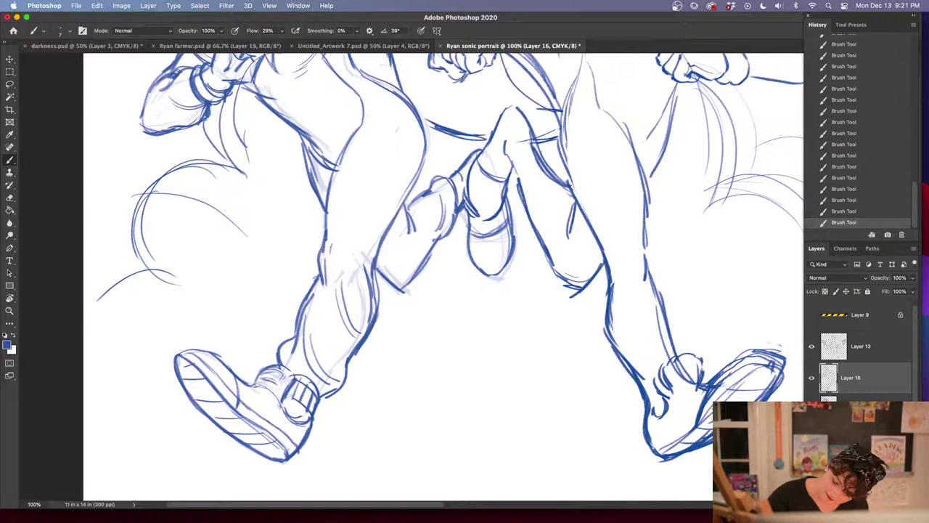
Add sole ticks and lace loops to the front shoe, and reinforce the back shoe's toe seam and outer edge
{"action": "left_click_drag", "start_coordinate": [275, 433], "coordinate": [286, 444]}
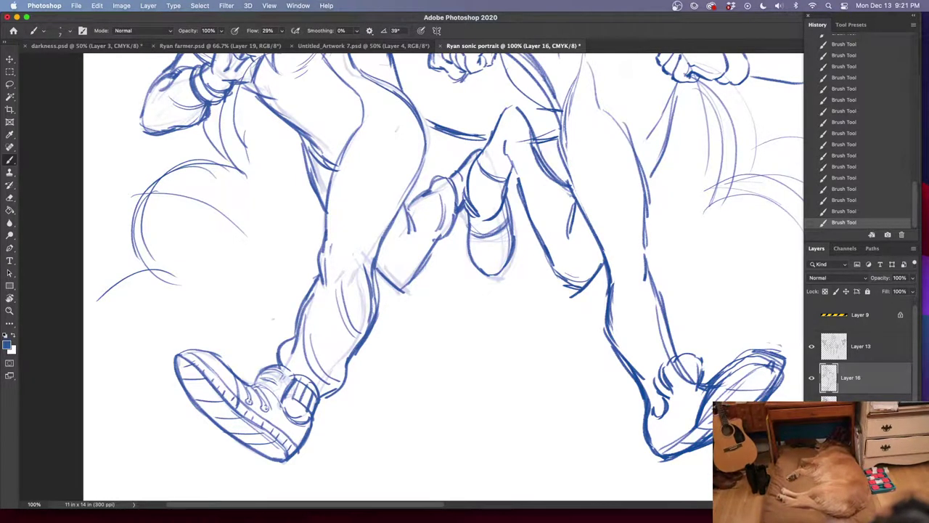
{"action": "left_click_drag", "start_coordinate": [473, 221], "coordinate": [496, 225]}
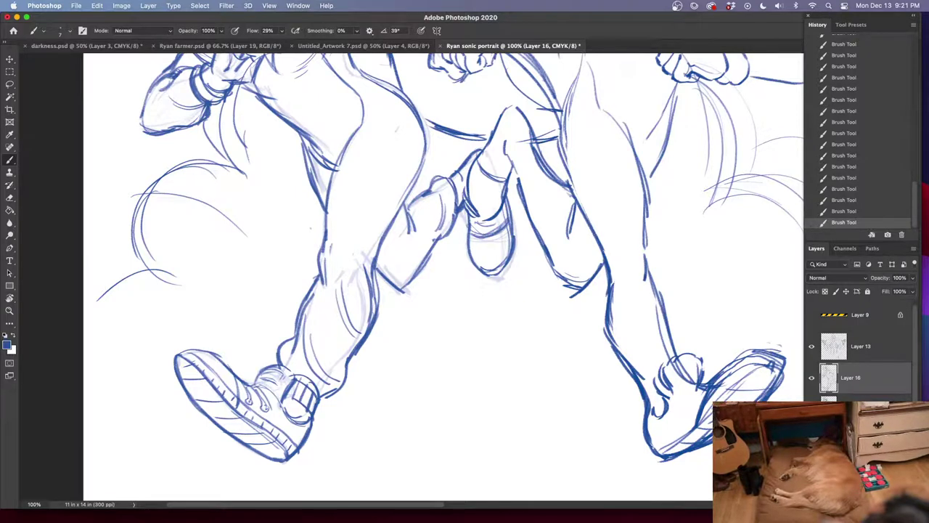
{"action": "left_click_drag", "start_coordinate": [513, 191], "coordinate": [512, 243]}
{"action": "left_click_drag", "start_coordinate": [556, 400], "coordinate": [473, 394]}
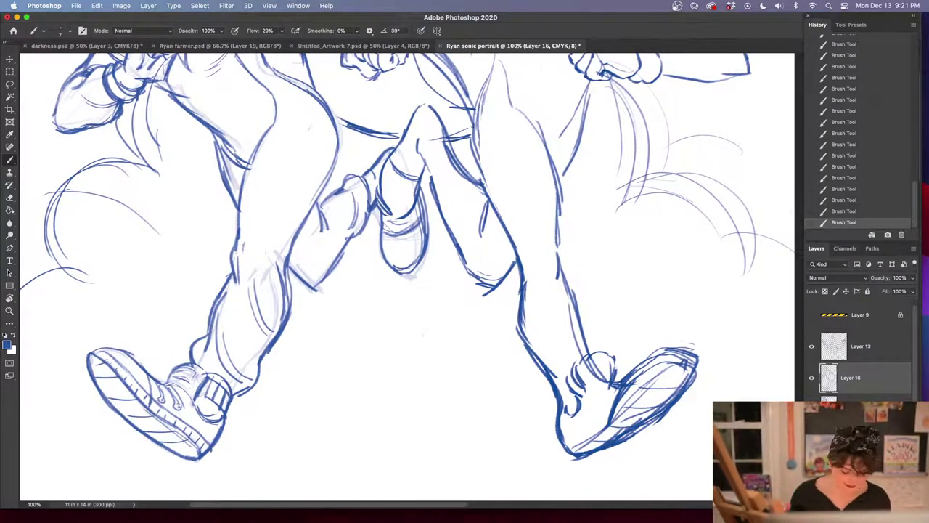
Examine the linework of all three figures at close and reduced zoom, from heads to feet
{"action": "scroll", "coordinate": [443, 384], "scroll_direction": "up", "scroll_amount": 5}
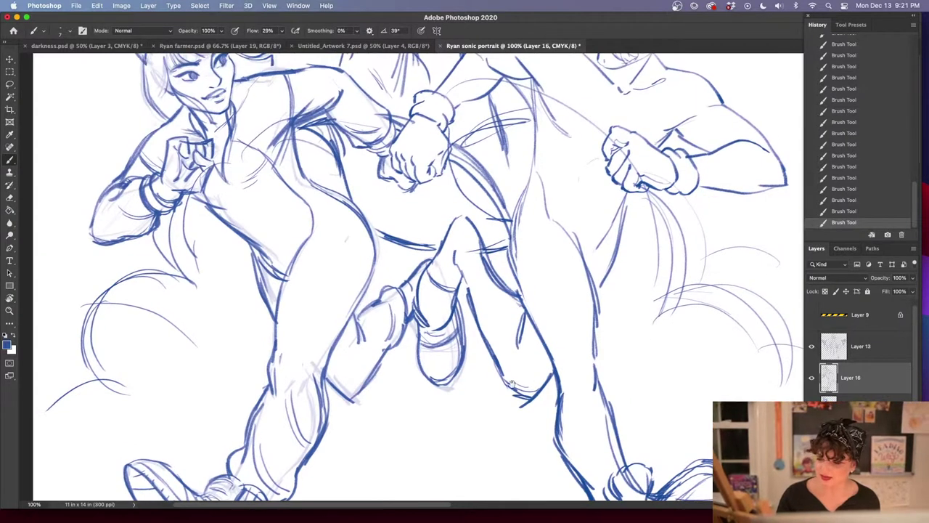
{"action": "key", "text": "super+minus"}
{"action": "key", "text": "super+minus"}
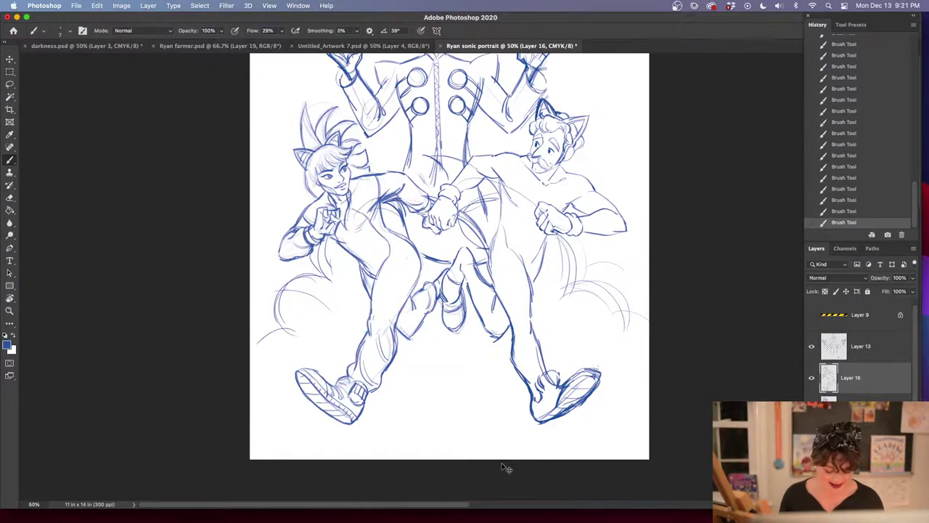
{"action": "key", "text": "super+equal"}
{"action": "key", "text": "super+equal"}
{"action": "left_click_drag", "start_coordinate": [470, 264], "coordinate": [489, 373]}
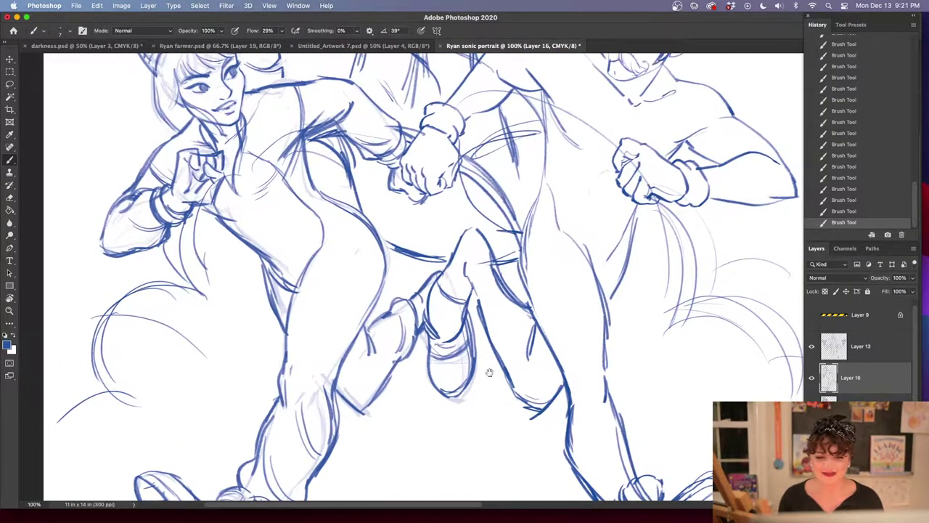
{"action": "left_click_drag", "start_coordinate": [592, 299], "coordinate": [456, 380]}
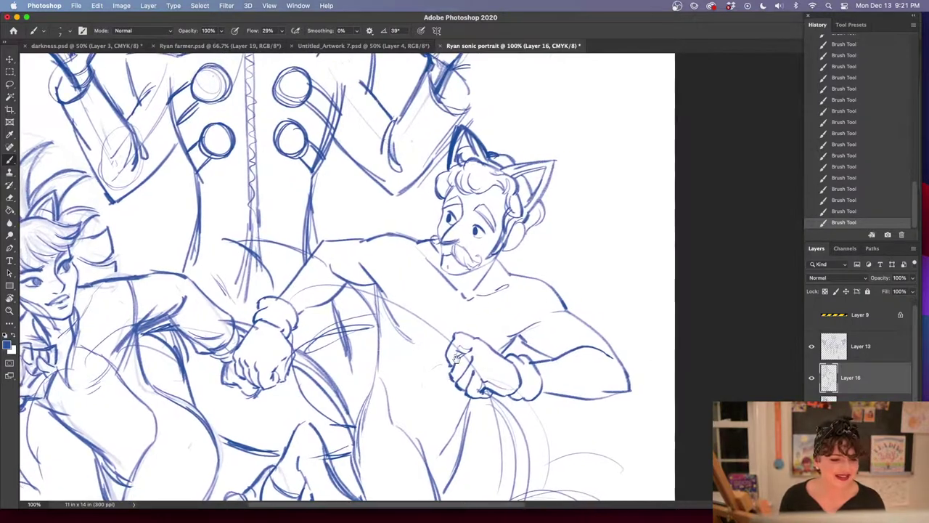
{"action": "key", "text": "super+minus"}
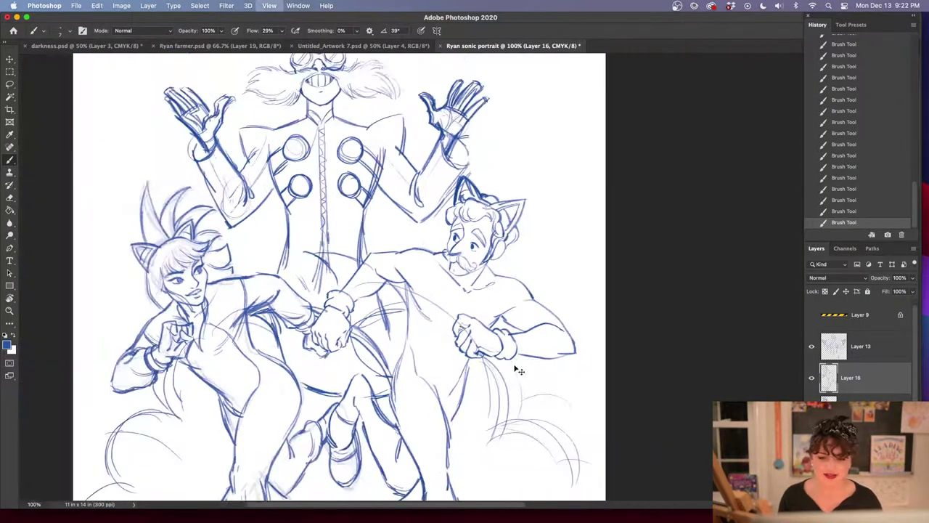
{"action": "key", "text": "super+equal"}
{"action": "left_click_drag", "start_coordinate": [522, 335], "coordinate": [531, 400]}
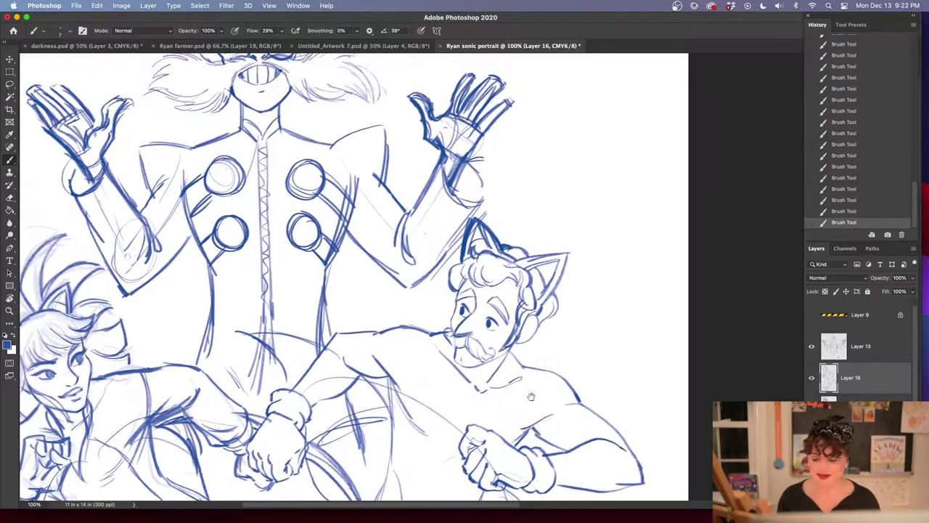
{"action": "left_click_drag", "start_coordinate": [602, 378], "coordinate": [636, 419]}
{"action": "scroll", "coordinate": [613, 358], "scroll_direction": "down", "scroll_amount": 10}
{"action": "scroll", "coordinate": [614, 358], "scroll_direction": "right", "scroll_amount": 1}
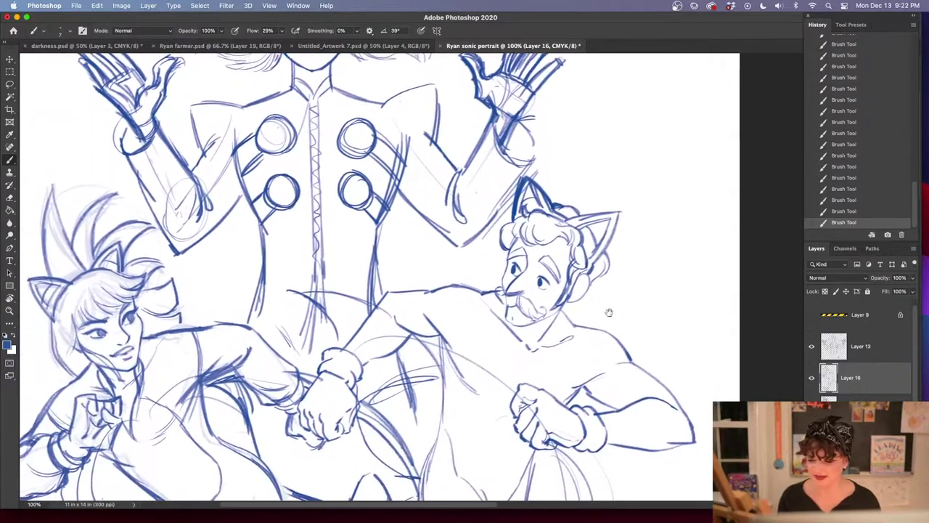
{"action": "scroll", "coordinate": [601, 362], "scroll_direction": "down", "scroll_amount": 5}
{"action": "scroll", "coordinate": [601, 362], "scroll_direction": "right", "scroll_amount": 1}
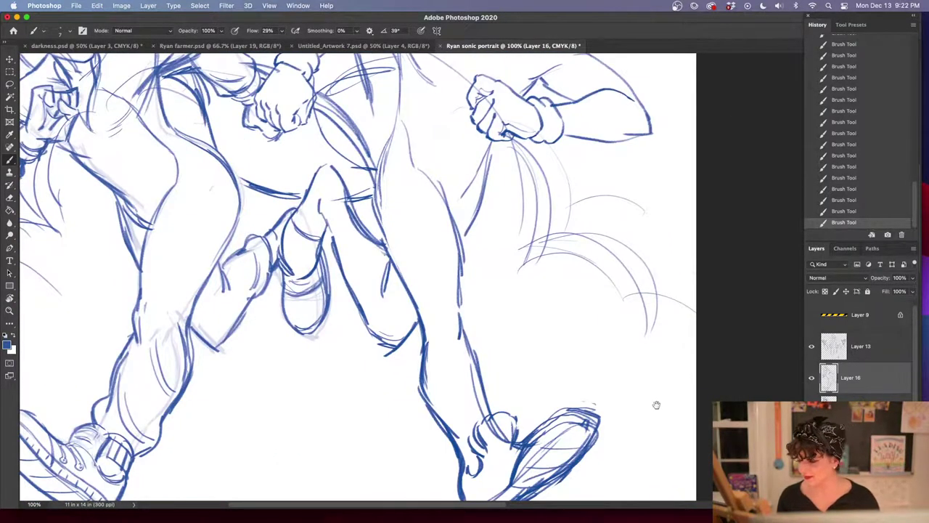
{"action": "scroll", "coordinate": [656, 404], "scroll_direction": "right", "scroll_amount": 2}
{"action": "scroll", "coordinate": [655, 404], "scroll_direction": "down", "scroll_amount": 1}
Toggle Layer 16's visibility repeatedly to check which parts of the drawing it holds
{"action": "left_click", "coordinate": [812, 378]}
{"action": "left_click", "coordinate": [812, 378]}
{"action": "key", "text": "super+minus"}
{"action": "key", "text": "super+minus"}
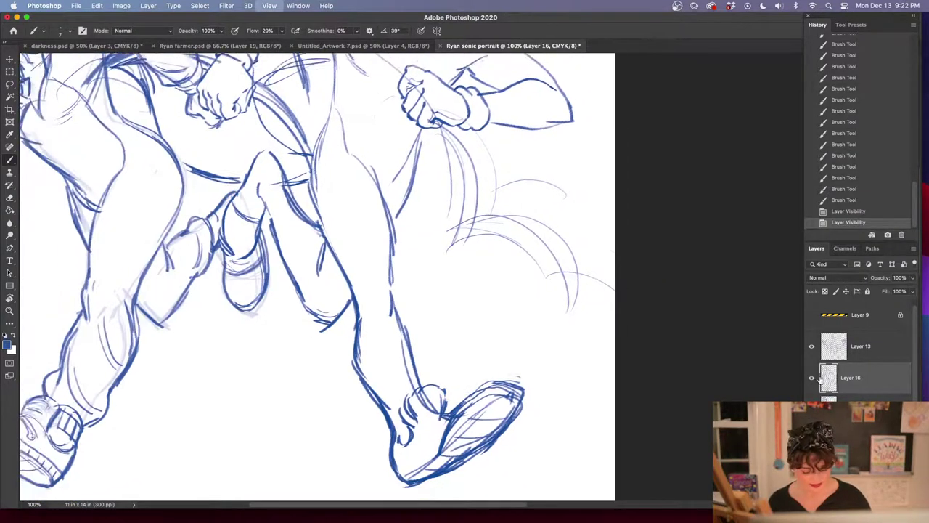
{"action": "left_click", "coordinate": [812, 378]}
{"action": "left_click", "coordinate": [812, 378]}
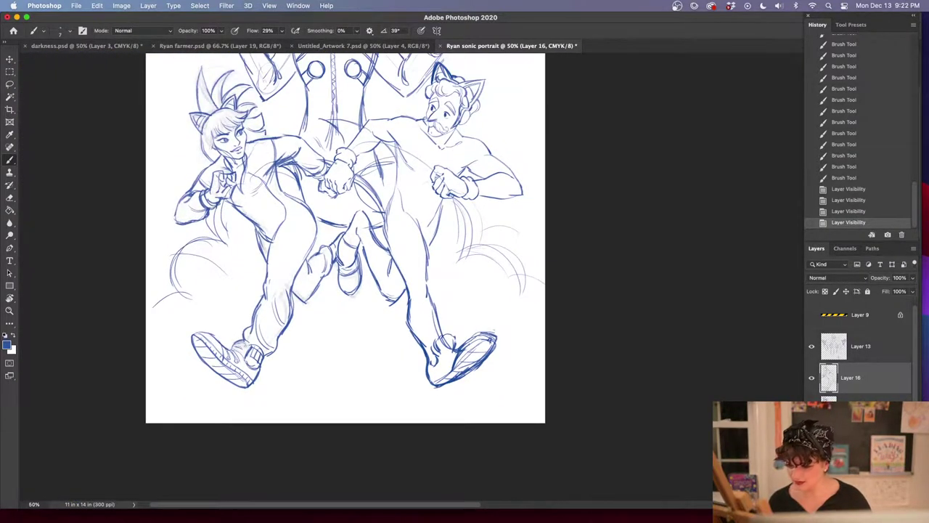
{"action": "left_click", "coordinate": [812, 378]}
{"action": "left_click", "coordinate": [812, 377]}
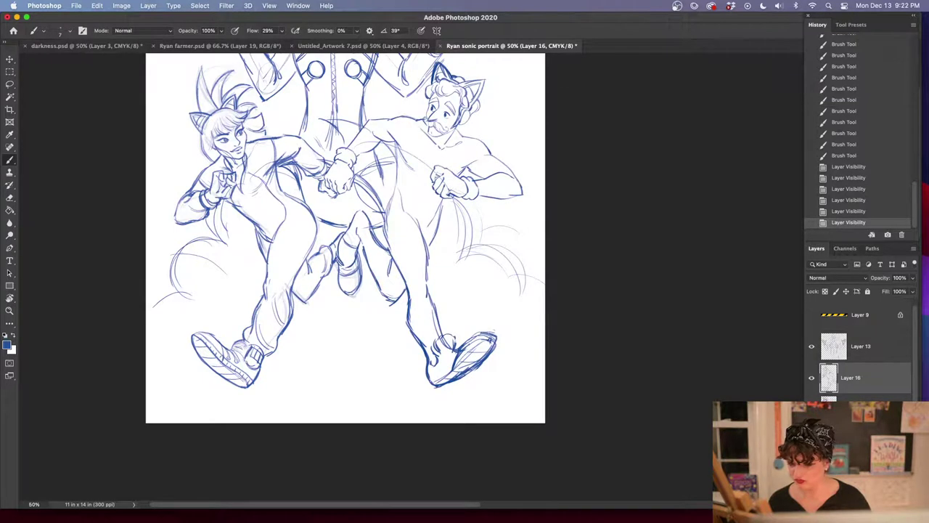
{"action": "left_click", "coordinate": [812, 377]}
{"action": "scroll", "coordinate": [629, 432], "scroll_direction": "right", "scroll_amount": 3}
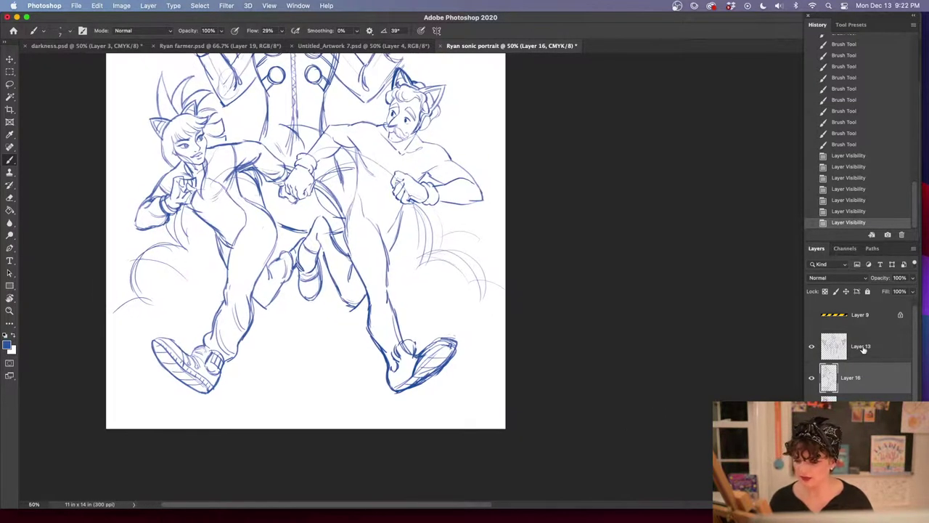
Toggle the visibility of Layer 13, Layer 16 and the layer below Layer 12 to check which parts each holds
{"action": "left_click", "coordinate": [813, 347]}
{"action": "left_click", "coordinate": [813, 347]}
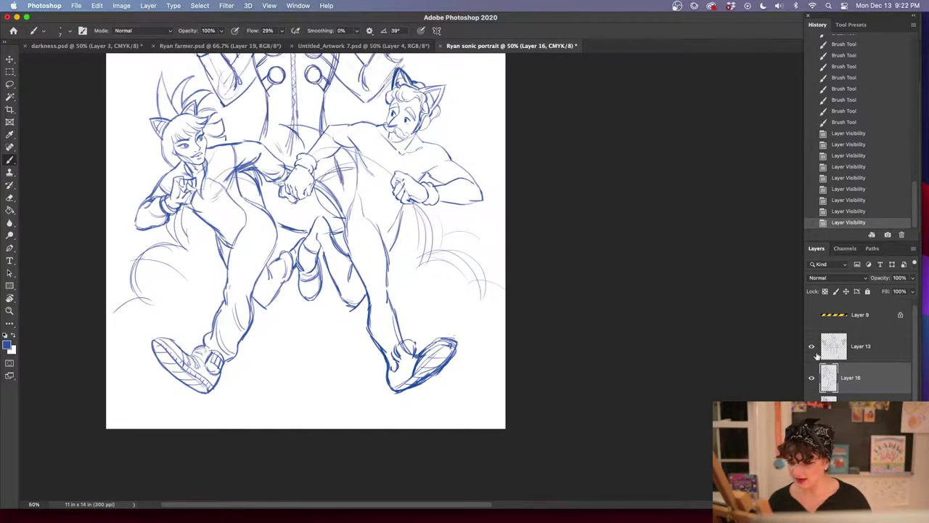
{"action": "left_click", "coordinate": [812, 347]}
{"action": "left_click", "coordinate": [812, 347]}
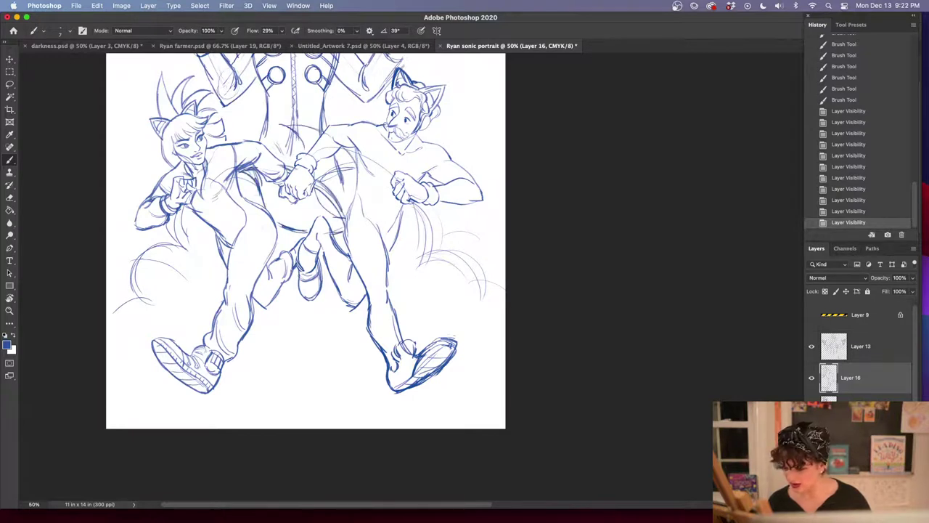
{"action": "left_click", "coordinate": [812, 347]}
{"action": "left_click", "coordinate": [812, 347]}
{"action": "scroll", "coordinate": [864, 356], "scroll_direction": "down", "scroll_amount": 1}
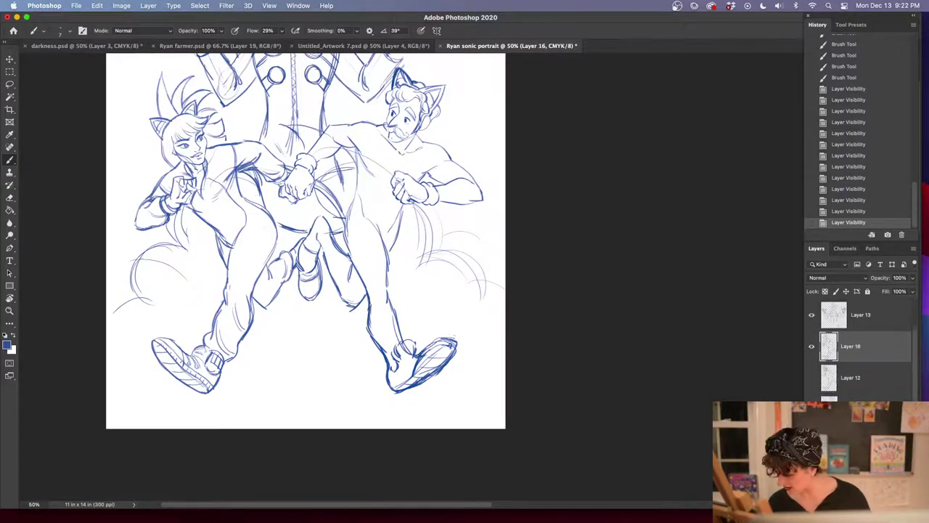
{"action": "left_click", "coordinate": [811, 346]}
{"action": "left_click", "coordinate": [812, 346]}
{"action": "left_click", "coordinate": [812, 315]}
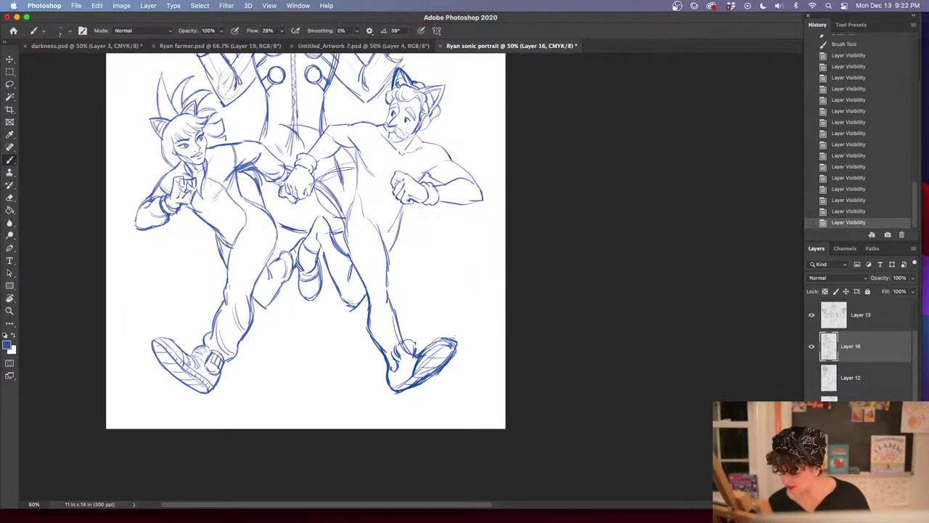
{"action": "left_click", "coordinate": [812, 315]}
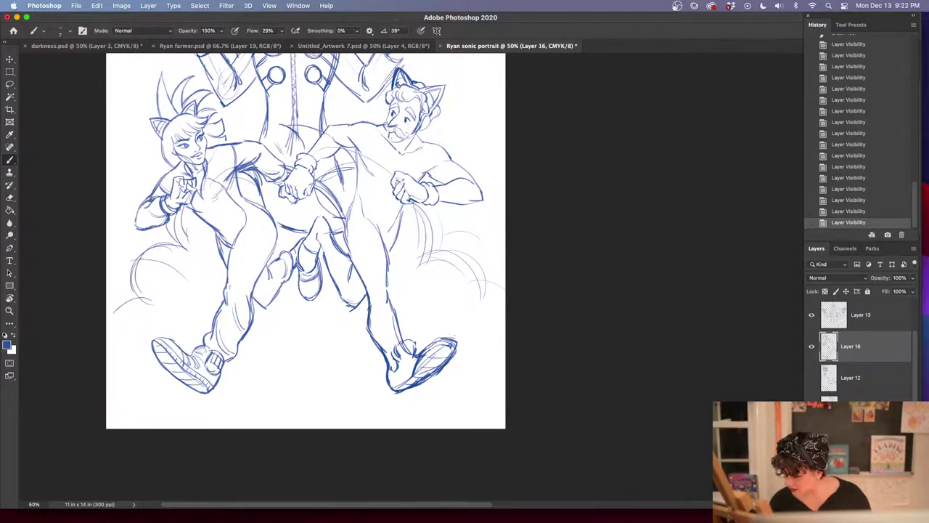
{"action": "left_click", "coordinate": [812, 409]}
{"action": "left_click", "coordinate": [812, 409]}
Add a new layer above Layer 11, fade Layer 11 to 12% opacity, and make the new layer active
{"action": "left_click", "coordinate": [851, 408]}
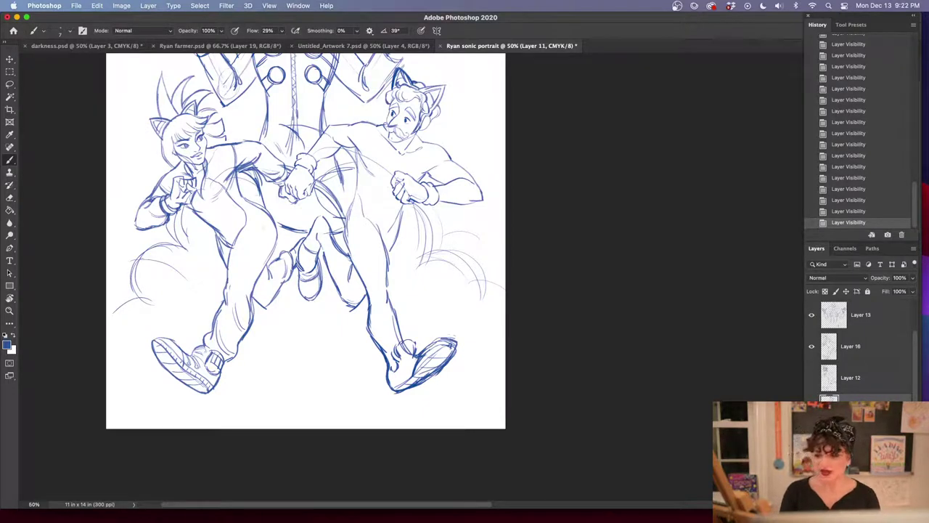
{"action": "key", "text": "super+equal"}
{"action": "key", "text": "super+equal"}
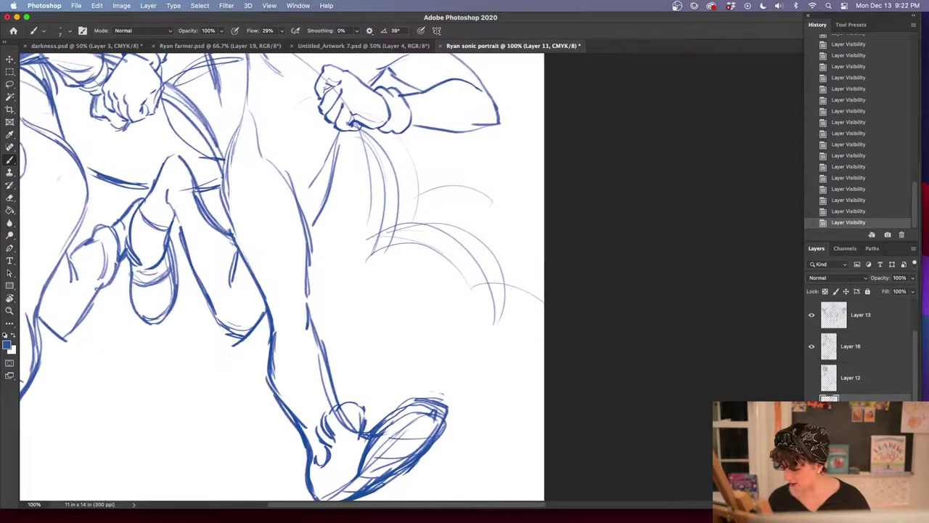
{"action": "key", "text": "super+alt+shift+n"}
{"action": "left_click", "coordinate": [851, 439]}
{"action": "left_click", "coordinate": [913, 279]}
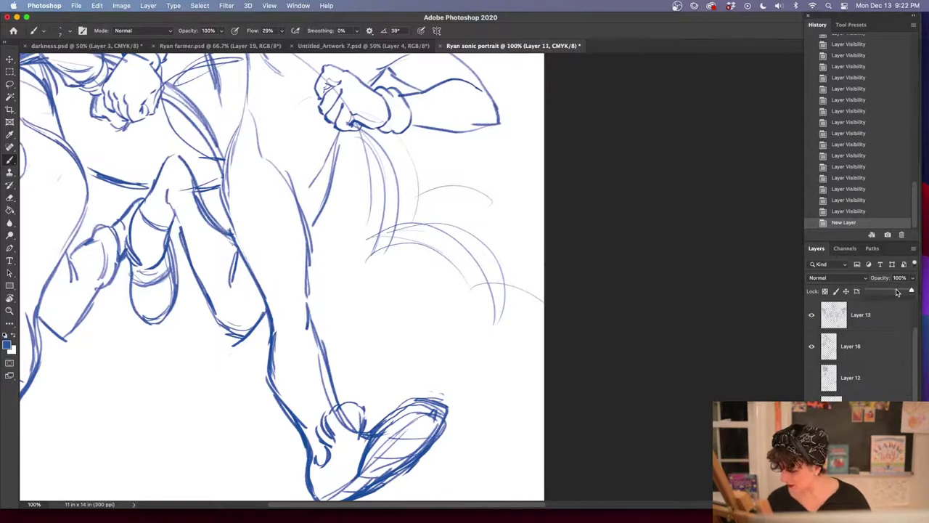
{"action": "left_click_drag", "start_coordinate": [899, 291], "coordinate": [875, 288]}
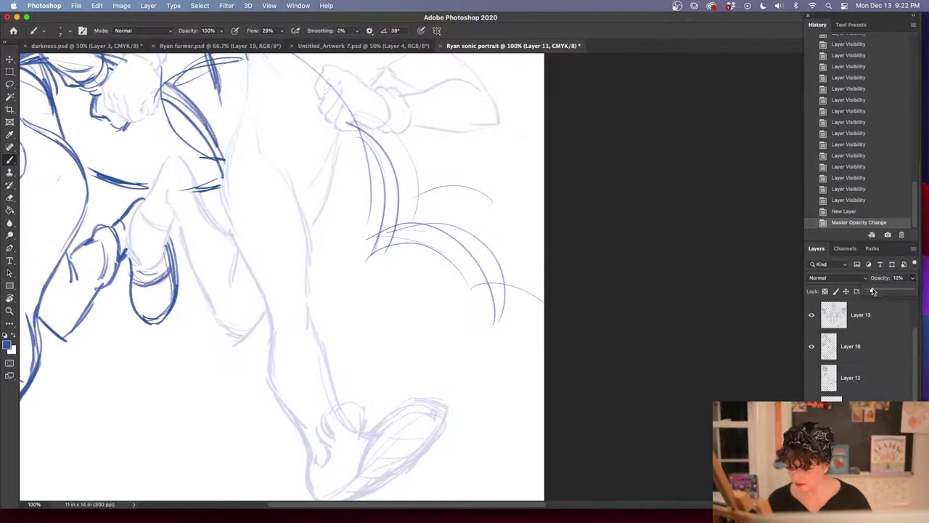
{"action": "left_click", "coordinate": [856, 408]}
Ink the bearded man's neck line, sloping shoulder and outer sleeve down to the bent elbow, plus the underside of his upper arm
{"action": "left_click_drag", "start_coordinate": [376, 126], "coordinate": [517, 367]}
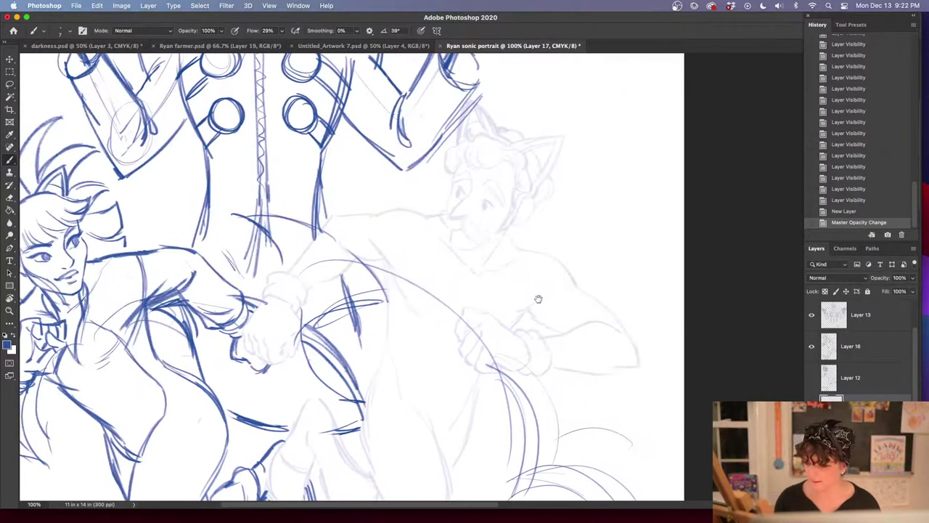
{"action": "left_click_drag", "start_coordinate": [539, 299], "coordinate": [529, 321]}
{"action": "key", "text": "super+plus"}
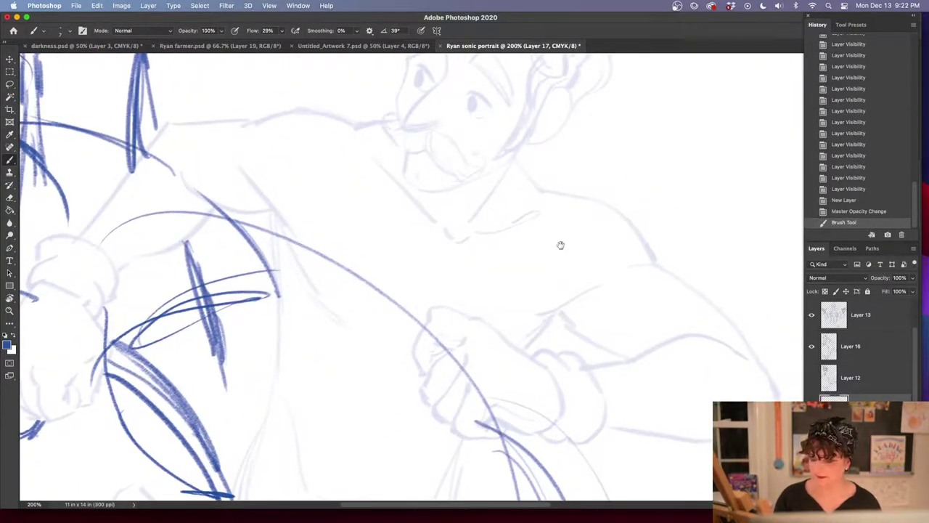
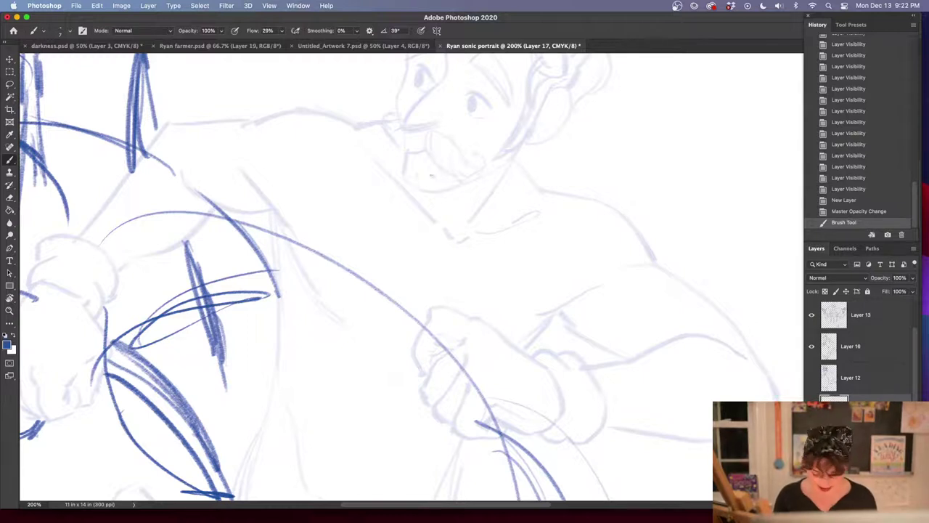
{"action": "left_click_drag", "start_coordinate": [427, 193], "coordinate": [437, 251]}
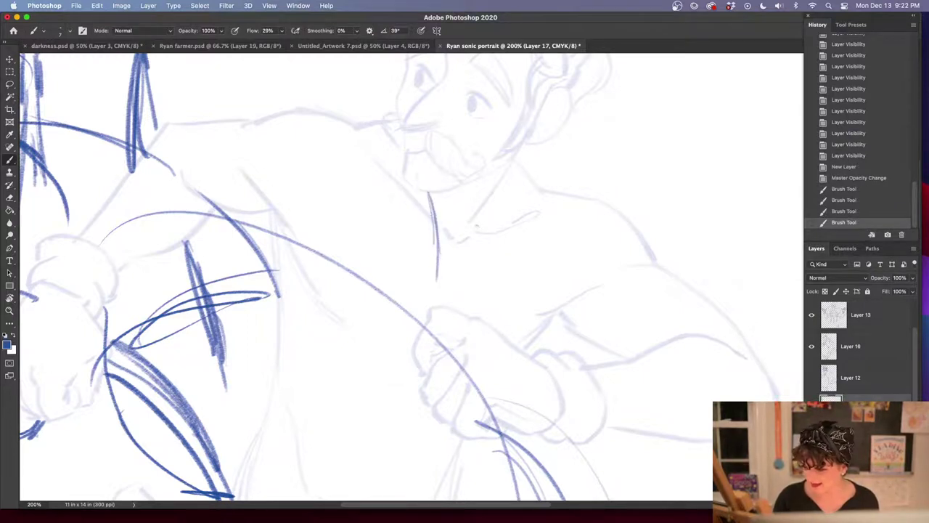
{"action": "mouse_move", "coordinate": [514, 158]}
{"action": "left_mouse_down"}
{"action": "mouse_move", "coordinate": [541, 189]}
{"action": "mouse_move", "coordinate": [586, 198]}
{"action": "mouse_move", "coordinate": [641, 244]}
{"action": "left_mouse_up"}
{"action": "left_click_drag", "start_coordinate": [642, 244], "coordinate": [694, 289]}
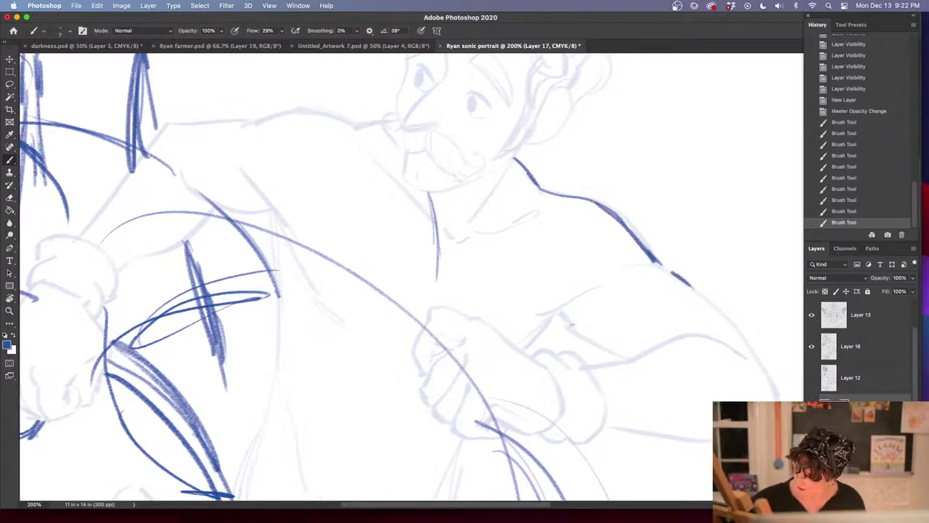
{"action": "left_click_drag", "start_coordinate": [554, 315], "coordinate": [621, 356]}
{"action": "left_click_drag", "start_coordinate": [684, 395], "coordinate": [508, 261]}
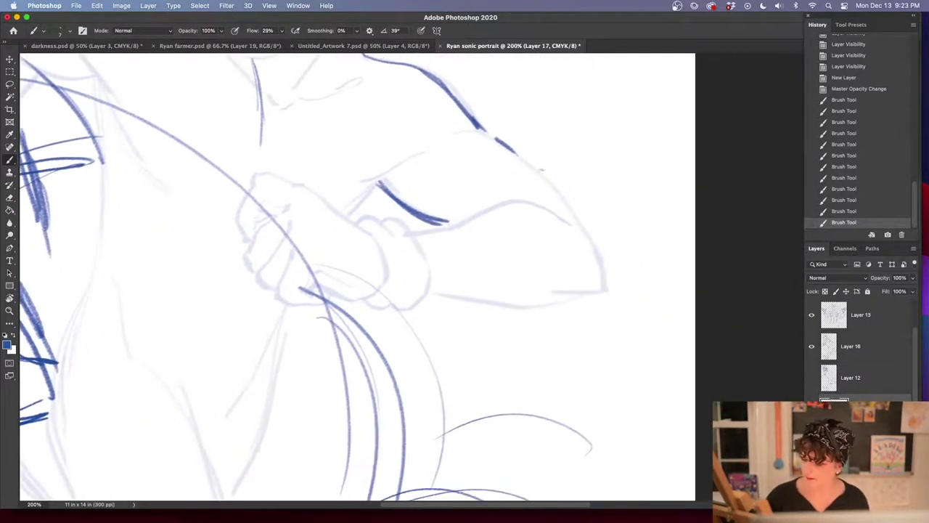
{"action": "mouse_move", "coordinate": [508, 145]}
{"action": "left_mouse_down"}
{"action": "mouse_move", "coordinate": [584, 226]}
{"action": "mouse_move", "coordinate": [606, 284]}
{"action": "left_mouse_up"}
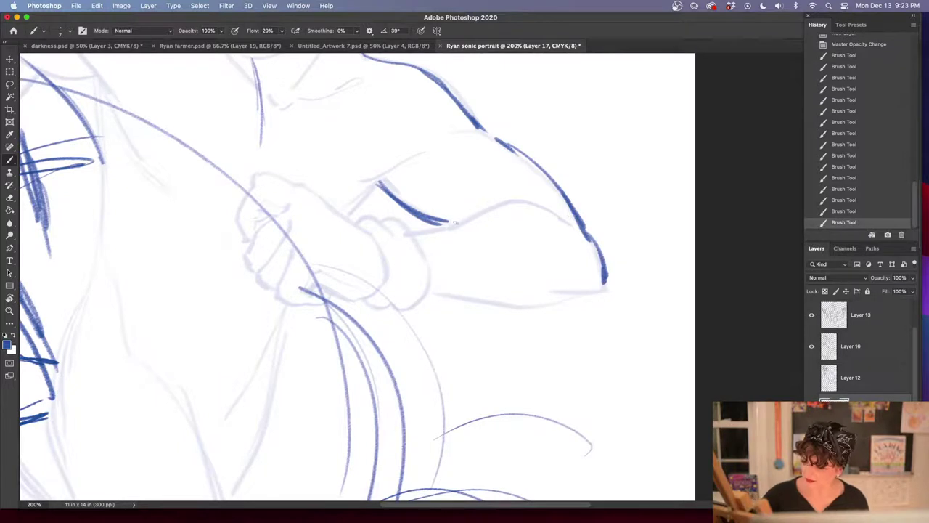
Draw bunched folds inside the man's bent elbow and a ribbed cuff at his wrist, with the lower sleeve edge
{"action": "mouse_move", "coordinate": [455, 223]}
{"action": "left_mouse_down"}
{"action": "mouse_move", "coordinate": [517, 184]}
{"action": "mouse_move", "coordinate": [574, 228]}
{"action": "left_mouse_up"}
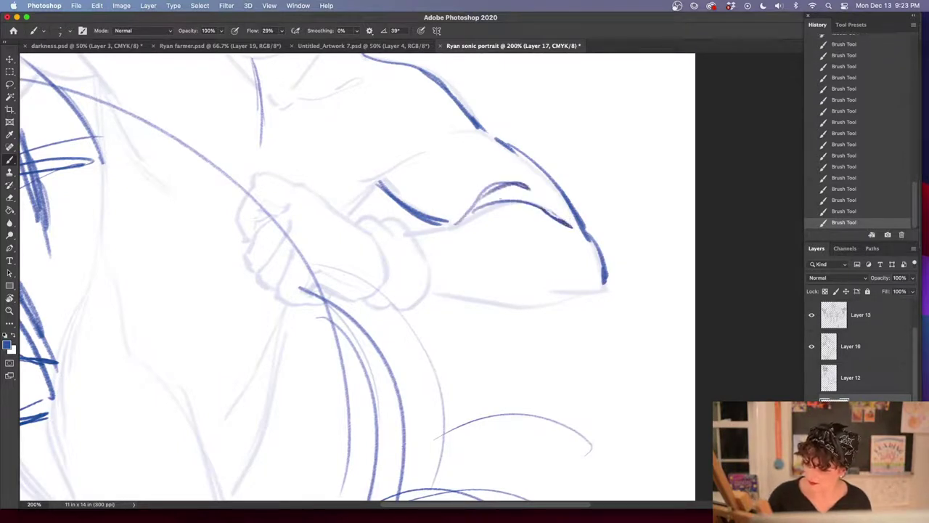
{"action": "left_click_drag", "start_coordinate": [485, 209], "coordinate": [416, 231]}
{"action": "left_click", "coordinate": [845, 201]}
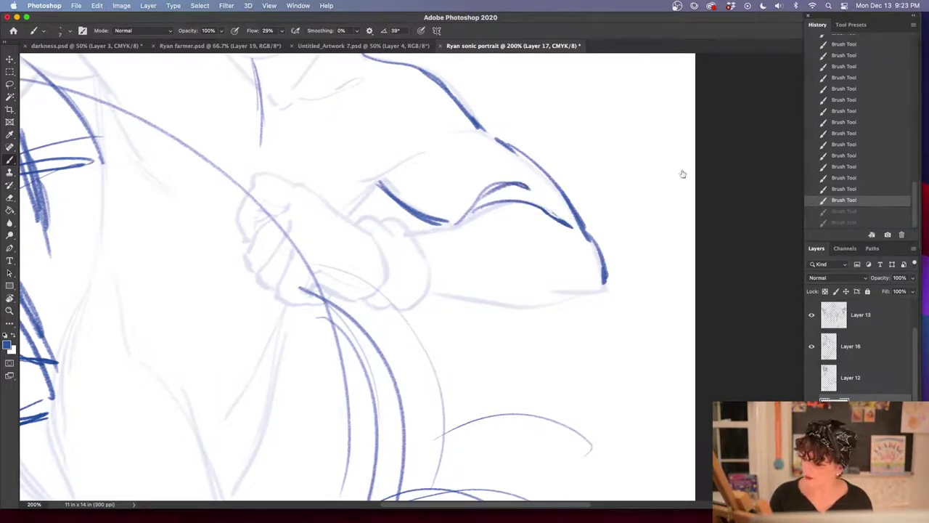
{"action": "mouse_move", "coordinate": [481, 216]}
{"action": "left_mouse_down"}
{"action": "mouse_move", "coordinate": [415, 229]}
{"action": "mouse_move", "coordinate": [449, 261]}
{"action": "mouse_move", "coordinate": [444, 289]}
{"action": "mouse_move", "coordinate": [426, 292]}
{"action": "left_mouse_up"}
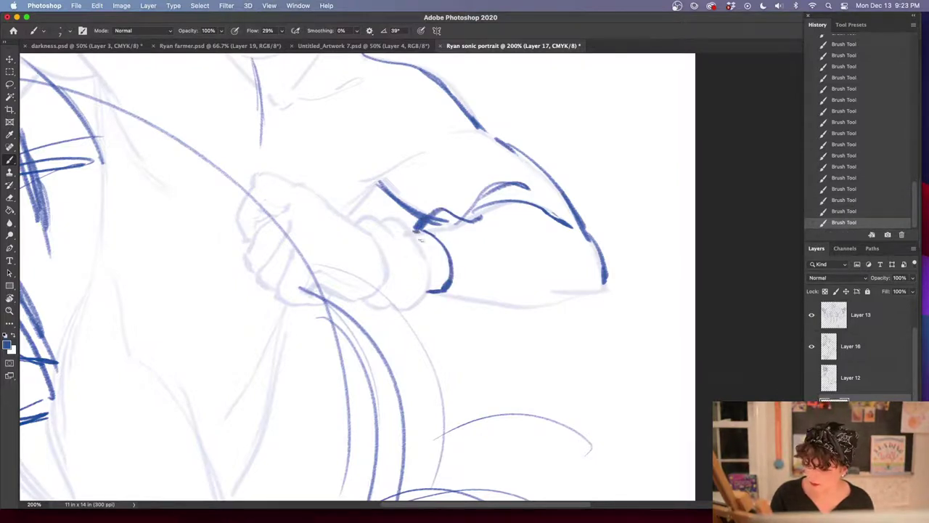
{"action": "left_click_drag", "start_coordinate": [419, 240], "coordinate": [446, 254]}
{"action": "mouse_move", "coordinate": [429, 264]}
{"action": "left_mouse_down"}
{"action": "mouse_move", "coordinate": [454, 310]}
{"action": "mouse_move", "coordinate": [464, 315]}
{"action": "mouse_move", "coordinate": [562, 311]}
{"action": "mouse_move", "coordinate": [566, 297]}
{"action": "mouse_move", "coordinate": [601, 288]}
{"action": "mouse_move", "coordinate": [519, 284]}
{"action": "left_mouse_up"}
{"action": "mouse_move", "coordinate": [456, 310]}
{"action": "left_mouse_down"}
{"action": "mouse_move", "coordinate": [511, 288]}
{"action": "mouse_move", "coordinate": [532, 273]}
{"action": "left_mouse_up"}
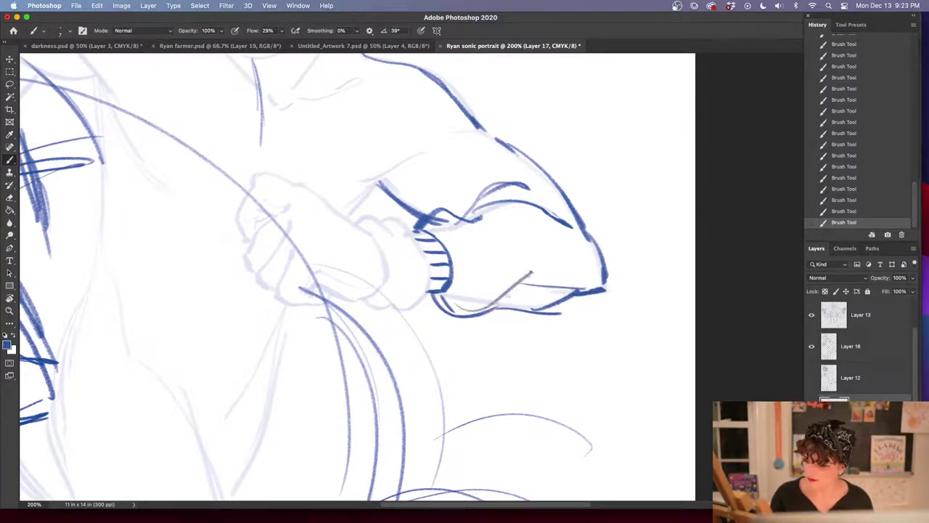
{"action": "left_click", "coordinate": [868, 191]}
{"action": "mouse_move", "coordinate": [496, 301]}
{"action": "left_mouse_down"}
{"action": "mouse_move", "coordinate": [546, 267]}
{"action": "mouse_move", "coordinate": [541, 285]}
{"action": "left_mouse_up"}
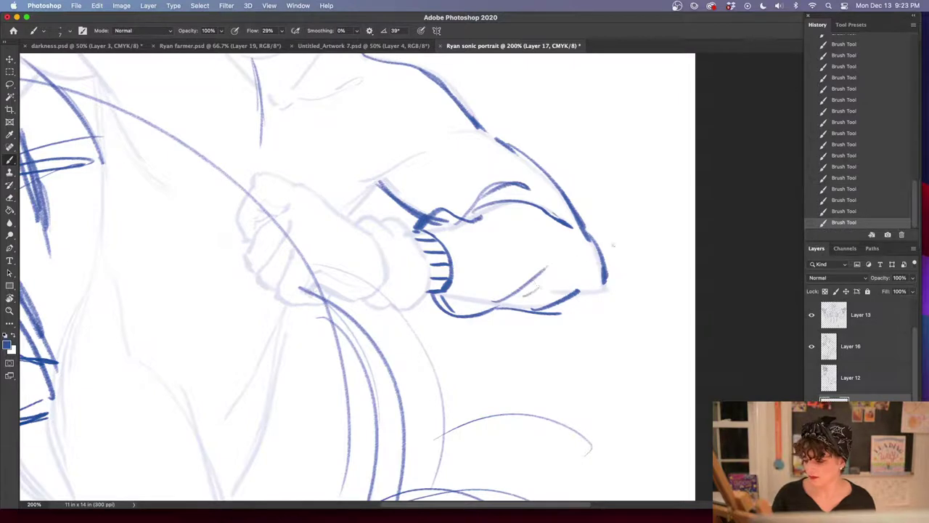
{"action": "left_click", "coordinate": [863, 210]}
{"action": "left_click", "coordinate": [853, 203]}
Draw diagonal folds across the forearm sleeve, close the elbow point, and trace the bumps atop the glove's cuff
{"action": "left_click_drag", "start_coordinate": [497, 238], "coordinate": [573, 283]}
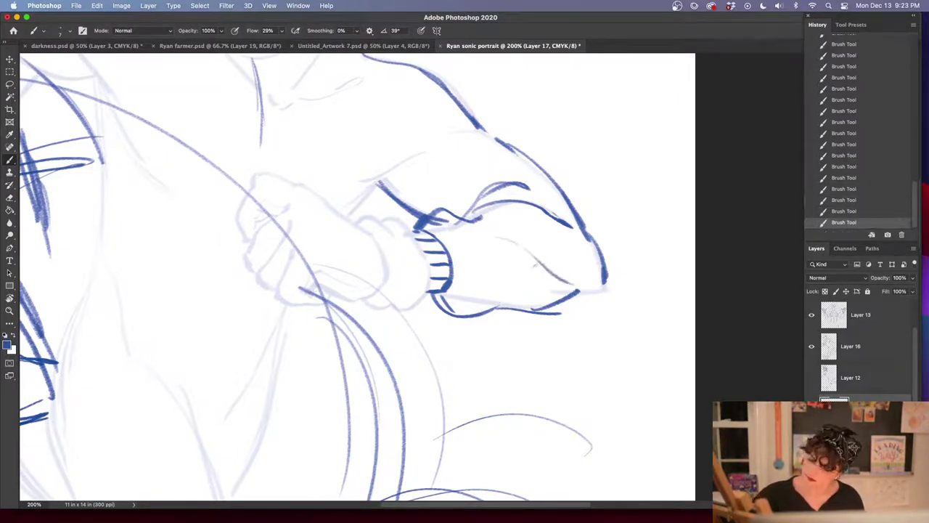
{"action": "mouse_move", "coordinate": [519, 254]}
{"action": "left_mouse_down"}
{"action": "mouse_move", "coordinate": [576, 291]}
{"action": "mouse_move", "coordinate": [596, 287]}
{"action": "left_mouse_up"}
{"action": "left_click_drag", "start_coordinate": [572, 296], "coordinate": [605, 286]}
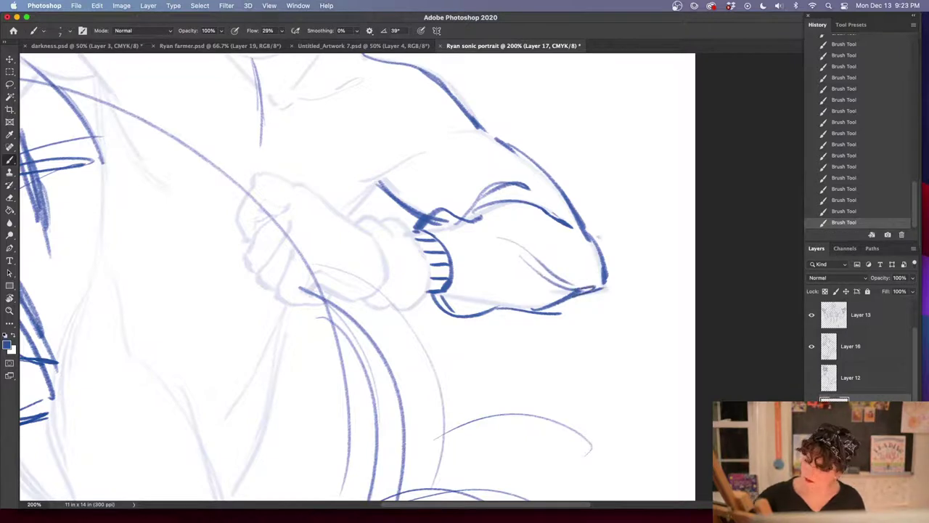
{"action": "left_click_drag", "start_coordinate": [457, 235], "coordinate": [515, 294]}
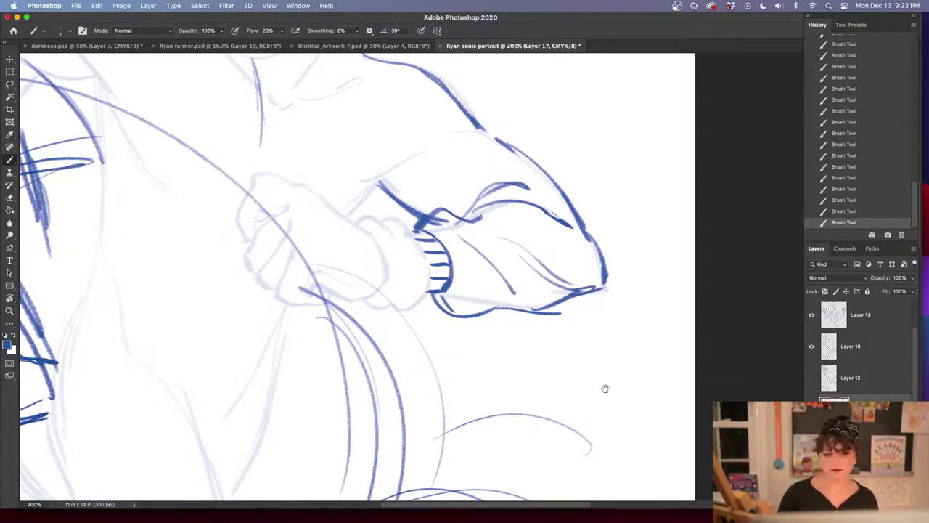
{"action": "mouse_move", "coordinate": [625, 396]}
{"action": "left_mouse_down"}
{"action": "mouse_move", "coordinate": [576, 390]}
{"action": "mouse_move", "coordinate": [651, 418]}
{"action": "left_mouse_up"}
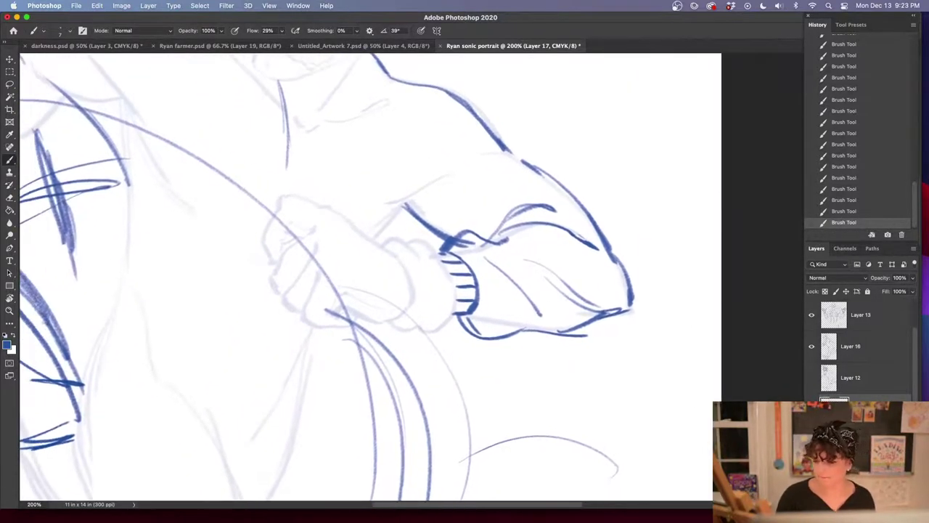
{"action": "left_click_drag", "start_coordinate": [381, 247], "coordinate": [416, 254]}
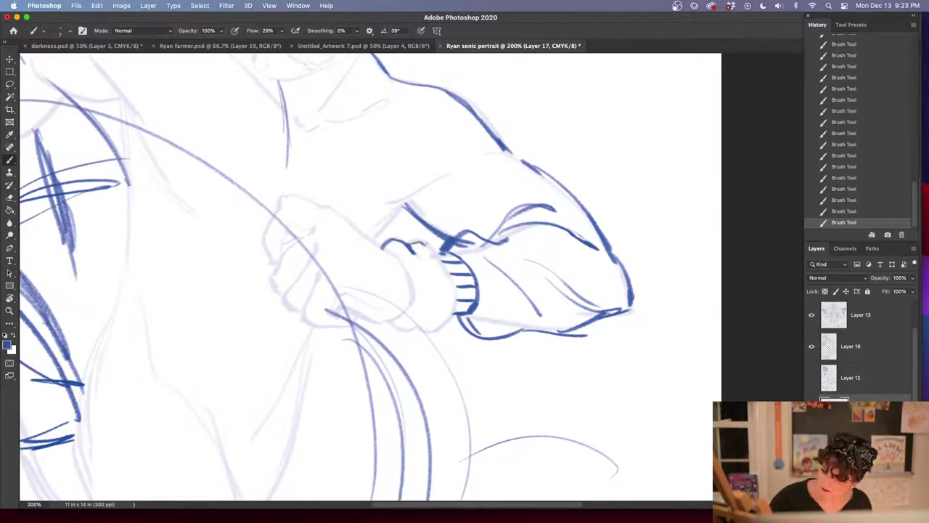
Lasso the man's fist and glove on Layer 11, paste a full-strength copy in place, and merge it down
{"action": "left_click", "coordinate": [865, 407]}
{"action": "key", "text": "l"}
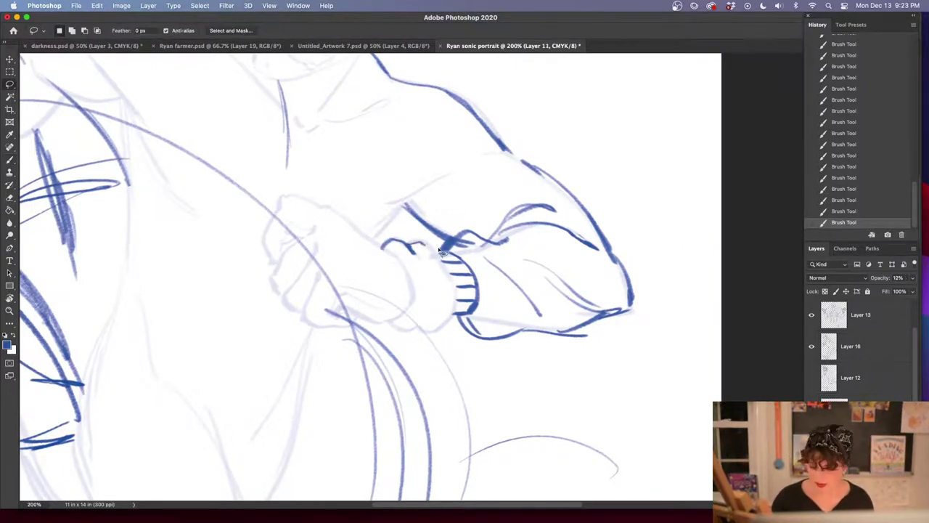
{"action": "mouse_move", "coordinate": [431, 239]}
{"action": "left_mouse_down"}
{"action": "mouse_move", "coordinate": [460, 293]}
{"action": "mouse_move", "coordinate": [453, 326]}
{"action": "mouse_move", "coordinate": [409, 347]}
{"action": "mouse_move", "coordinate": [372, 329]}
{"action": "mouse_move", "coordinate": [277, 320]}
{"action": "mouse_move", "coordinate": [246, 225]}
{"action": "mouse_move", "coordinate": [337, 184]}
{"action": "mouse_move", "coordinate": [378, 240]}
{"action": "mouse_move", "coordinate": [437, 238]}
{"action": "left_mouse_up"}
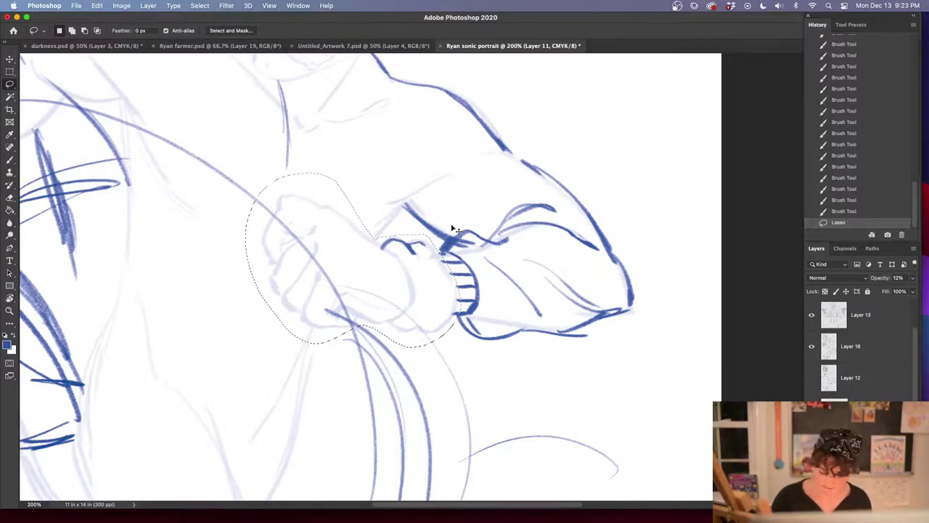
{"action": "key", "text": "super+x"}
{"action": "left_click", "coordinate": [839, 211]}
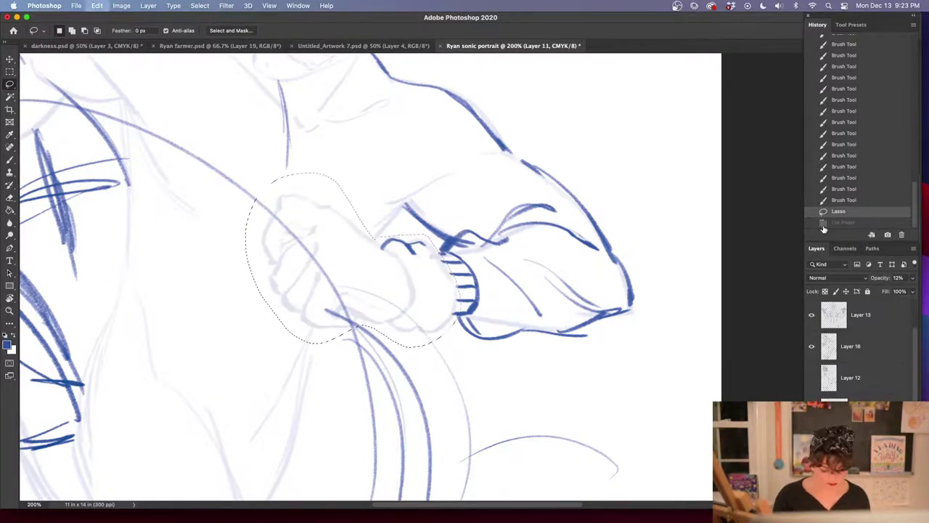
{"action": "key", "text": "shift+super+v"}
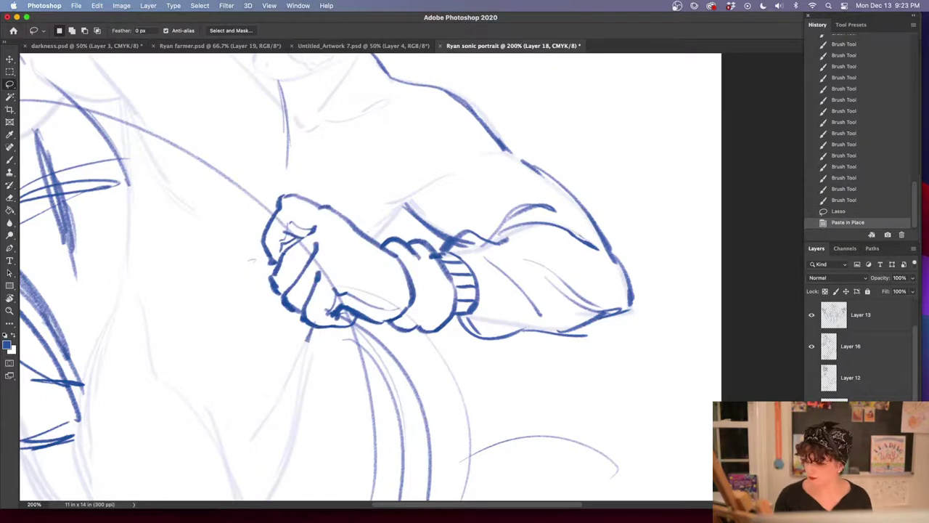
{"action": "right_click", "coordinate": [866, 441]}
{"action": "left_click", "coordinate": [776, 369]}
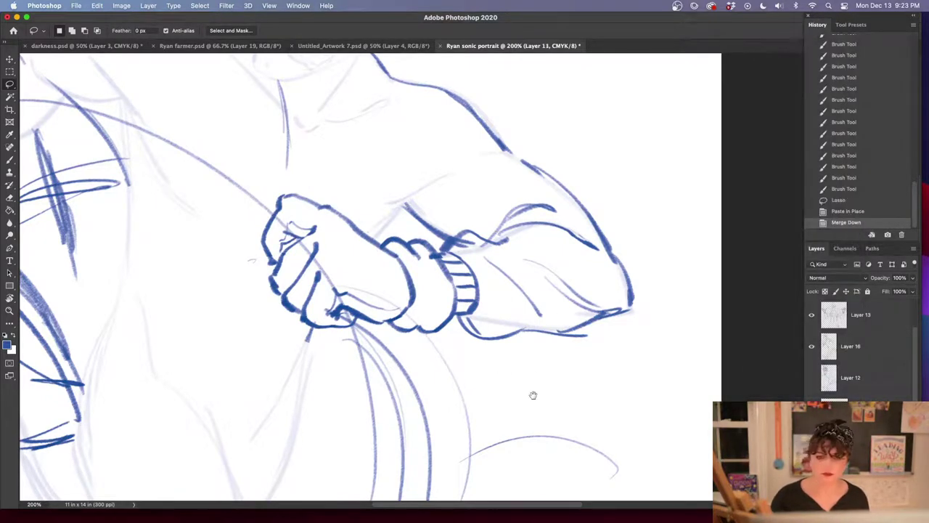
Draw the underarm line rising from the glove and curved sleeve folds fanning up toward the man's shoulder
{"action": "mouse_move", "coordinate": [533, 395]}
{"action": "left_mouse_down"}
{"action": "mouse_move", "coordinate": [571, 408]}
{"action": "mouse_move", "coordinate": [602, 463]}
{"action": "left_mouse_up"}
{"action": "key", "text": "b"}
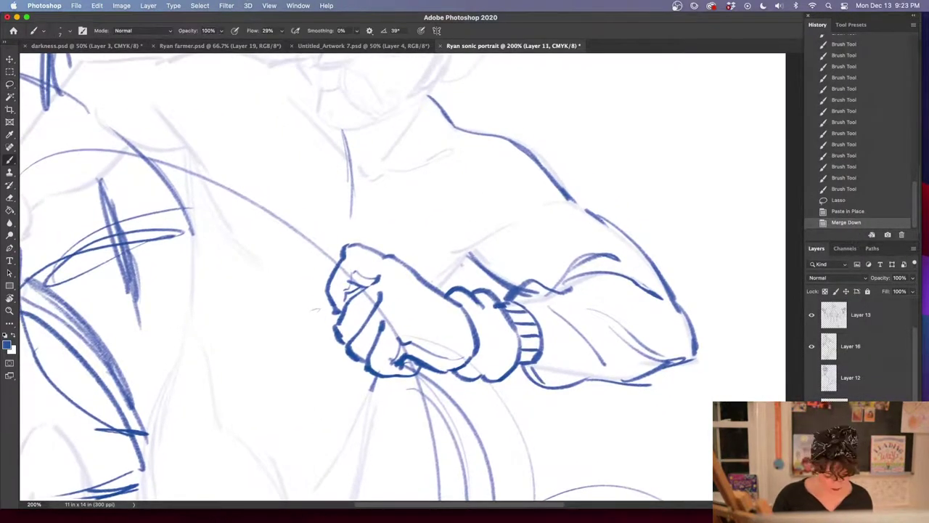
{"action": "left_click_drag", "start_coordinate": [435, 289], "coordinate": [500, 231]}
{"action": "mouse_move", "coordinate": [466, 264]}
{"action": "left_mouse_down"}
{"action": "mouse_move", "coordinate": [566, 190]}
{"action": "mouse_move", "coordinate": [549, 176]}
{"action": "left_mouse_up"}
{"action": "left_click_drag", "start_coordinate": [472, 207], "coordinate": [567, 230]}
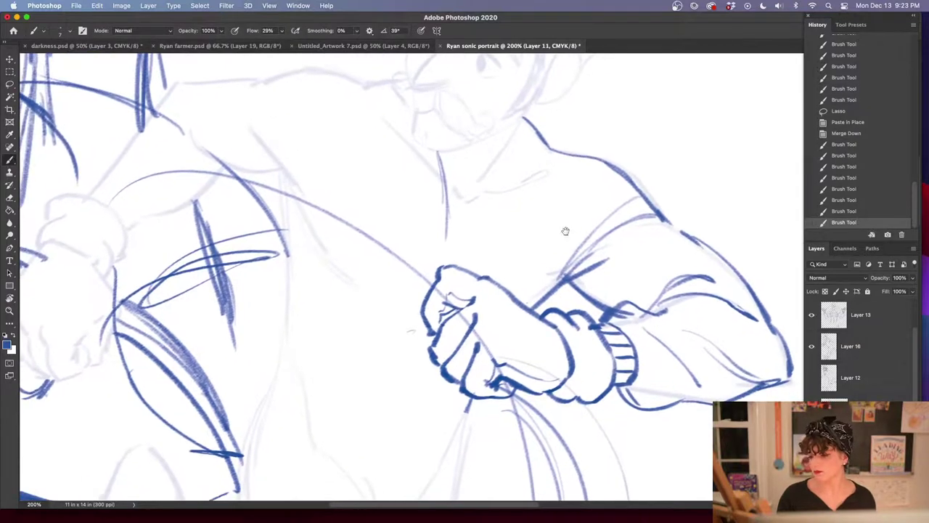
Ink the V-shaped neckline beneath the man's beard and the side of his neck up to the jaw
{"action": "left_click_drag", "start_coordinate": [386, 152], "coordinate": [473, 230]}
{"action": "left_click_drag", "start_coordinate": [373, 82], "coordinate": [443, 157]}
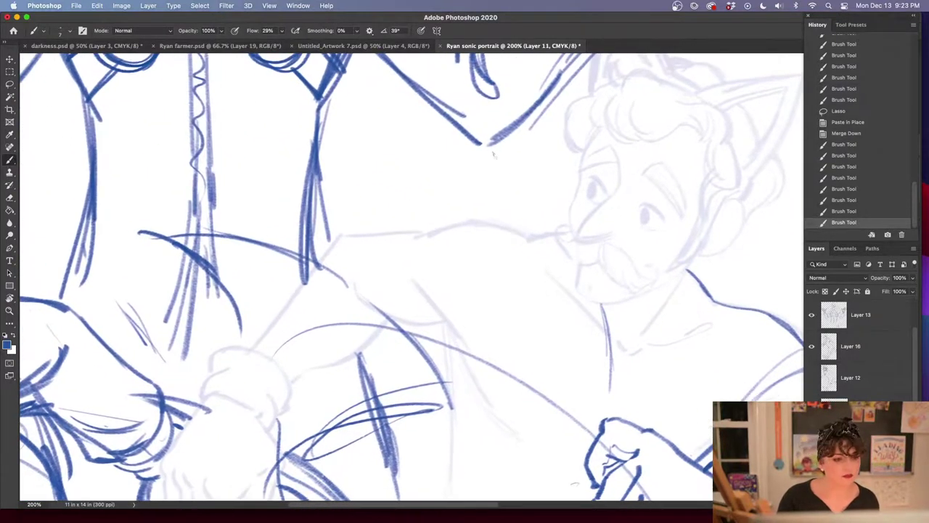
{"action": "mouse_move", "coordinate": [629, 300]}
{"action": "left_mouse_down"}
{"action": "mouse_move", "coordinate": [651, 362]}
{"action": "mouse_move", "coordinate": [550, 350]}
{"action": "mouse_move", "coordinate": [557, 339]}
{"action": "mouse_move", "coordinate": [519, 305]}
{"action": "mouse_move", "coordinate": [528, 320]}
{"action": "mouse_move", "coordinate": [549, 302]}
{"action": "left_mouse_up"}
{"action": "left_click_drag", "start_coordinate": [547, 305], "coordinate": [583, 243]}
{"action": "left_click_drag", "start_coordinate": [586, 313], "coordinate": [582, 232]}
{"action": "key", "text": "e"}
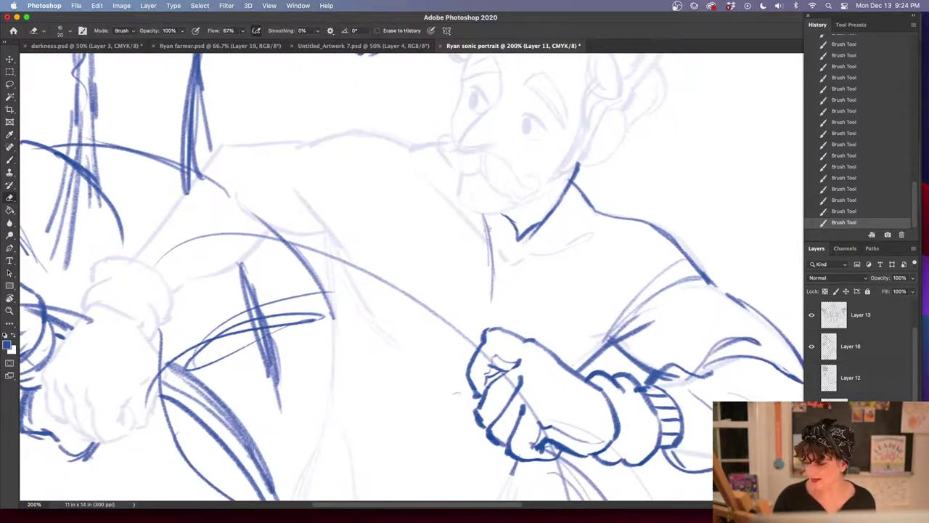
Erase the stray sketch line running down from the man's neckline on Layer 11, comparing with that layer hidden and shown
{"action": "left_click_drag", "start_coordinate": [484, 221], "coordinate": [490, 302]}
{"action": "left_click_drag", "start_coordinate": [485, 234], "coordinate": [496, 296]}
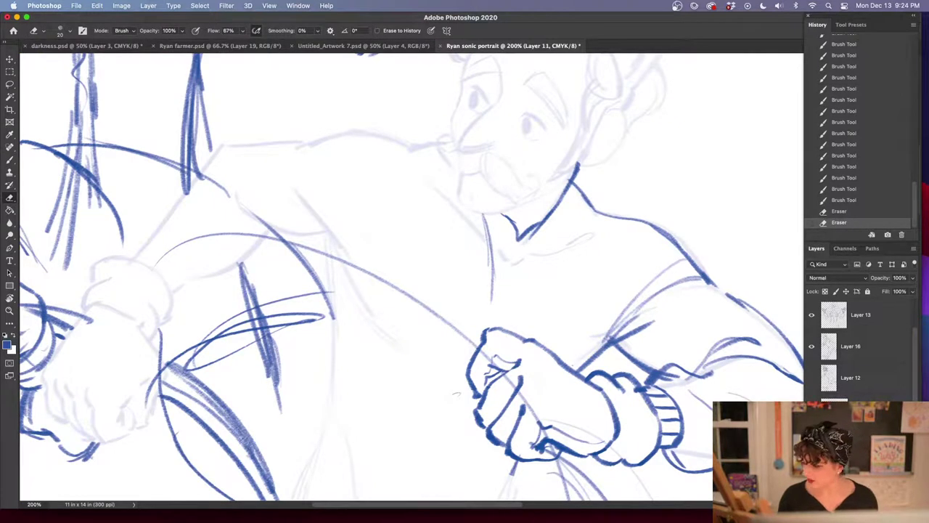
{"action": "left_click", "coordinate": [812, 440]}
{"action": "left_click", "coordinate": [811, 440]}
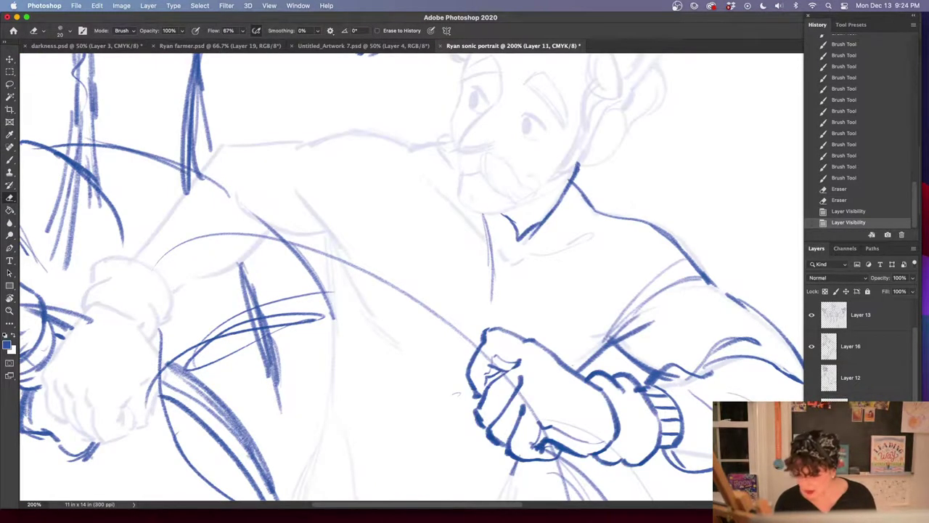
Compare the whole composition with layers hidden and shown to examine how the man's new linework sits over his sketch
{"action": "key", "text": "super+minus"}
{"action": "key", "text": "super+minus"}
{"action": "key", "text": "super+minus"}
{"action": "key", "text": "super+minus"}
{"action": "key", "text": "super+comma"}
{"action": "key", "text": "super+comma"}
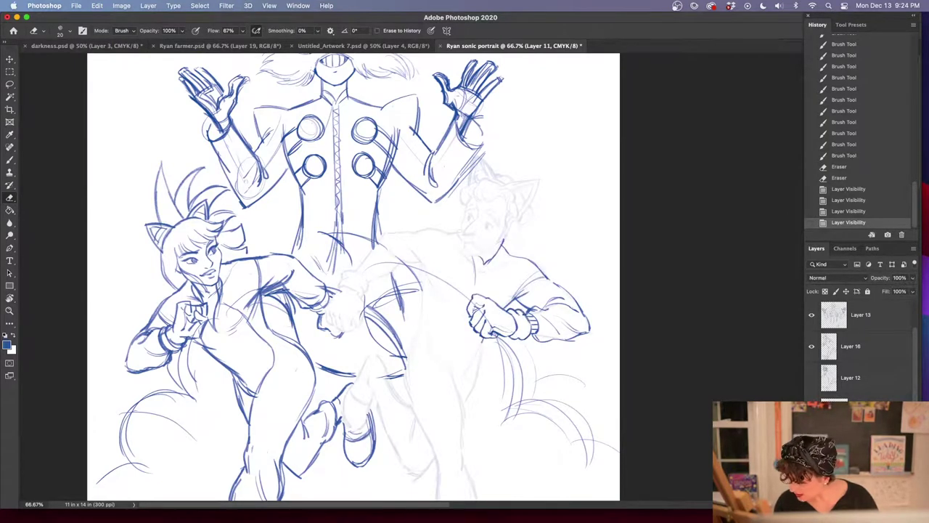
{"action": "key", "text": "super+comma"}
{"action": "key", "text": "super+comma"}
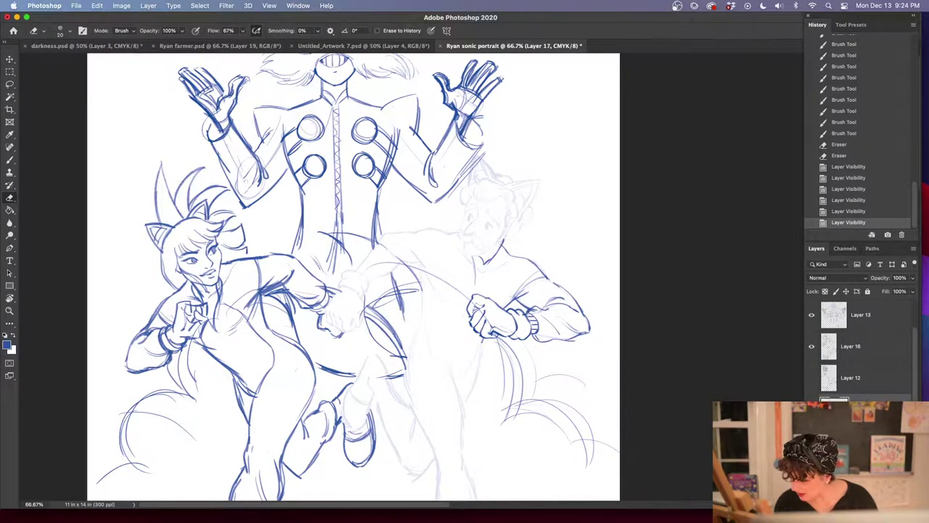
{"action": "key", "text": "super+comma"}
{"action": "key", "text": "super+comma"}
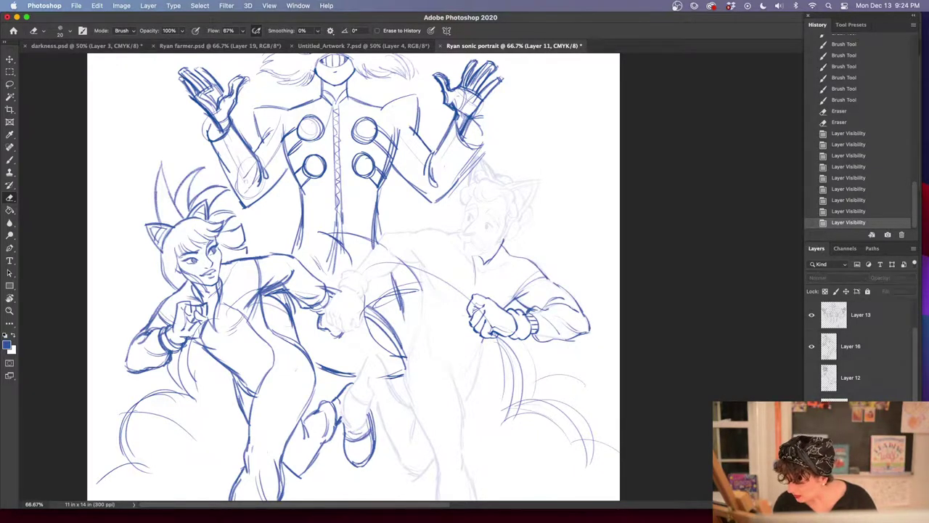
{"action": "key", "text": "super+comma"}
{"action": "key", "text": "super+comma"}
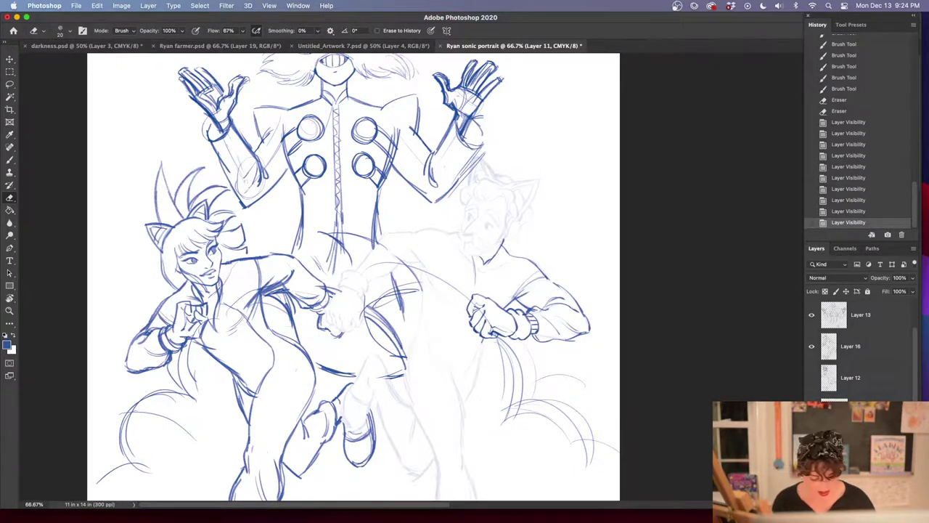
Lasso the man's clenched fist and glove, paste a copy from Layer 17 in place, and merge it down
{"action": "key", "text": "super+equal"}
{"action": "key", "text": "l"}
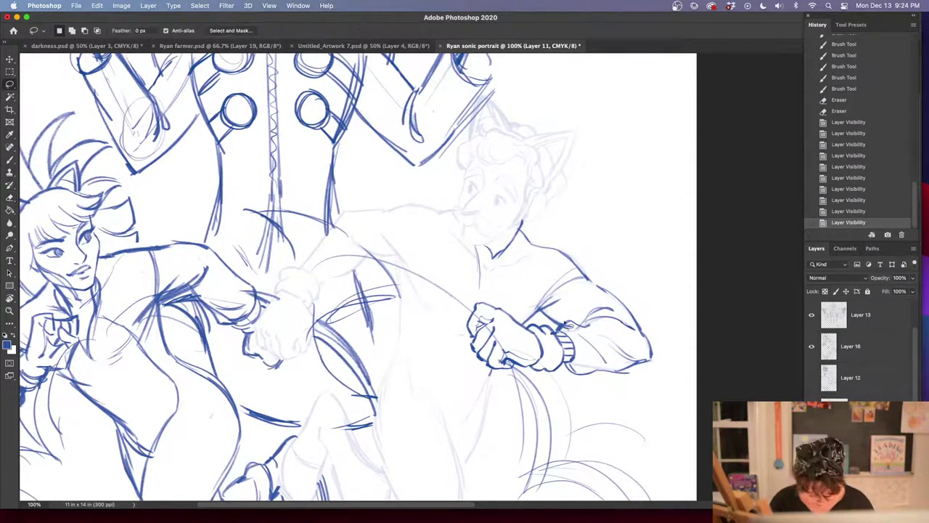
{"action": "mouse_move", "coordinate": [541, 380]}
{"action": "left_mouse_down"}
{"action": "mouse_move", "coordinate": [501, 378]}
{"action": "mouse_move", "coordinate": [463, 342]}
{"action": "mouse_move", "coordinate": [491, 294]}
{"action": "mouse_move", "coordinate": [529, 327]}
{"action": "mouse_move", "coordinate": [538, 316]}
{"action": "mouse_move", "coordinate": [543, 325]}
{"action": "mouse_move", "coordinate": [531, 322]}
{"action": "mouse_move", "coordinate": [558, 322]}
{"action": "left_mouse_up"}
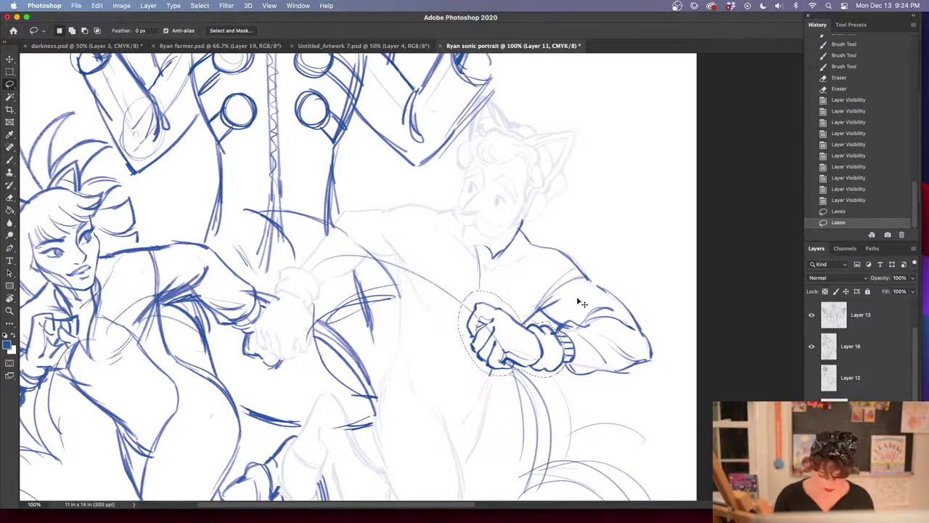
{"action": "left_click", "coordinate": [873, 399]}
{"action": "key", "text": "super+c"}
{"action": "key", "text": "super+shift+v"}
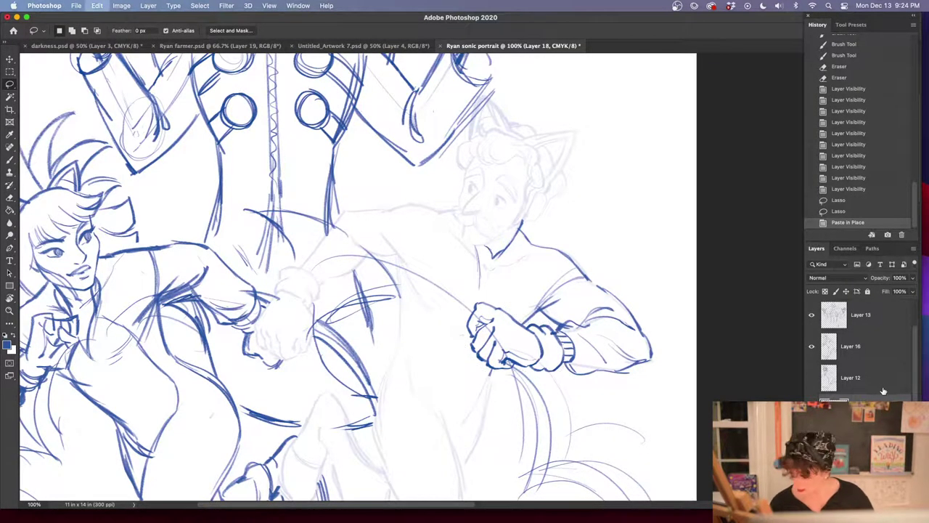
{"action": "right_click", "coordinate": [868, 392]}
{"action": "left_click", "coordinate": [766, 370]}
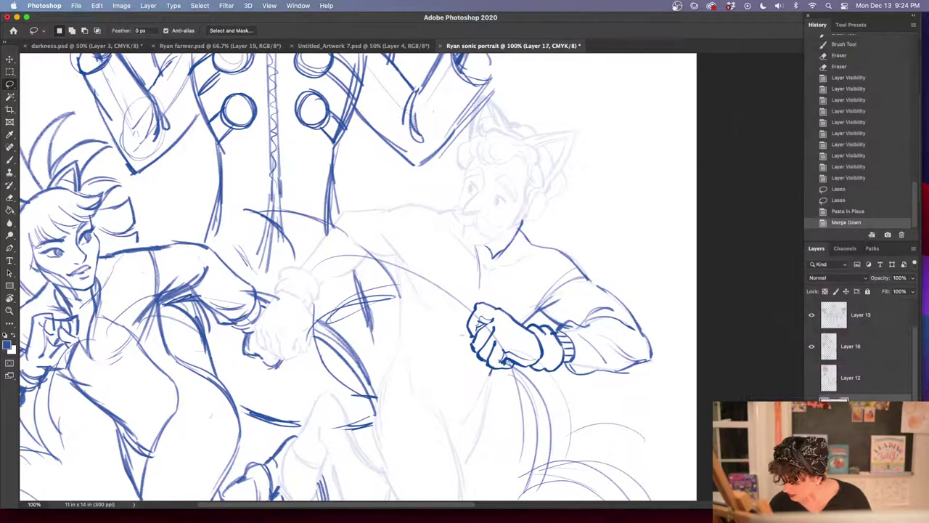
Identify the man's sketch layer by hiding and showing layers, and lower Layer 11's opacity to 55%
{"action": "left_click", "coordinate": [812, 315]}
{"action": "left_click", "coordinate": [811, 316]}
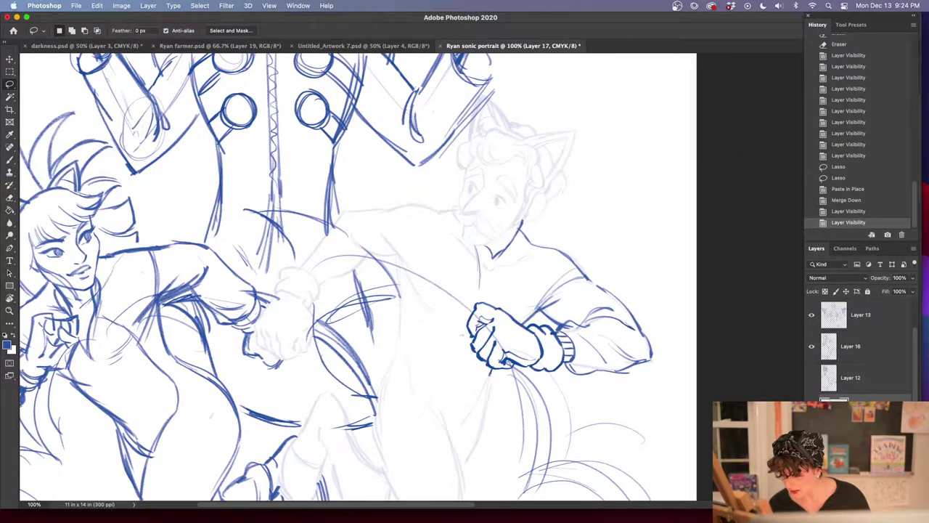
{"action": "left_click", "coordinate": [812, 408]}
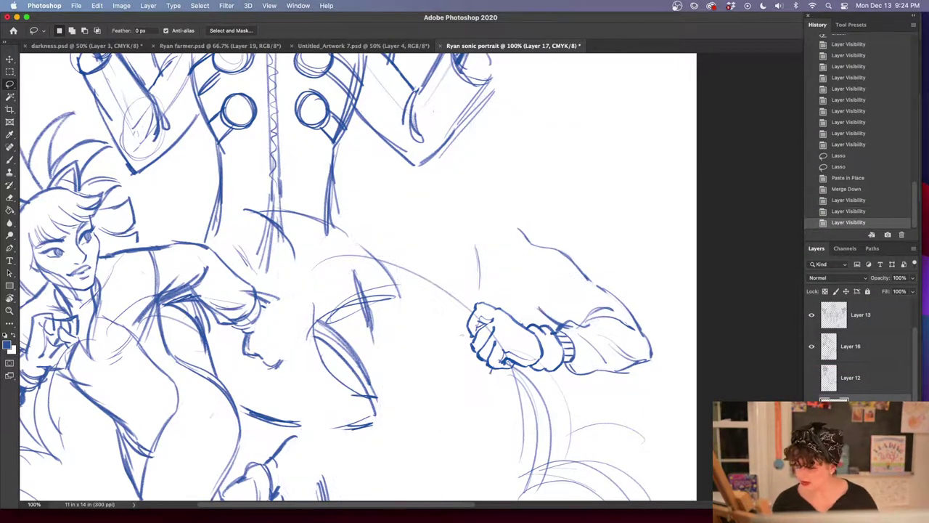
{"action": "left_click", "coordinate": [812, 409]}
{"action": "left_click", "coordinate": [851, 440]}
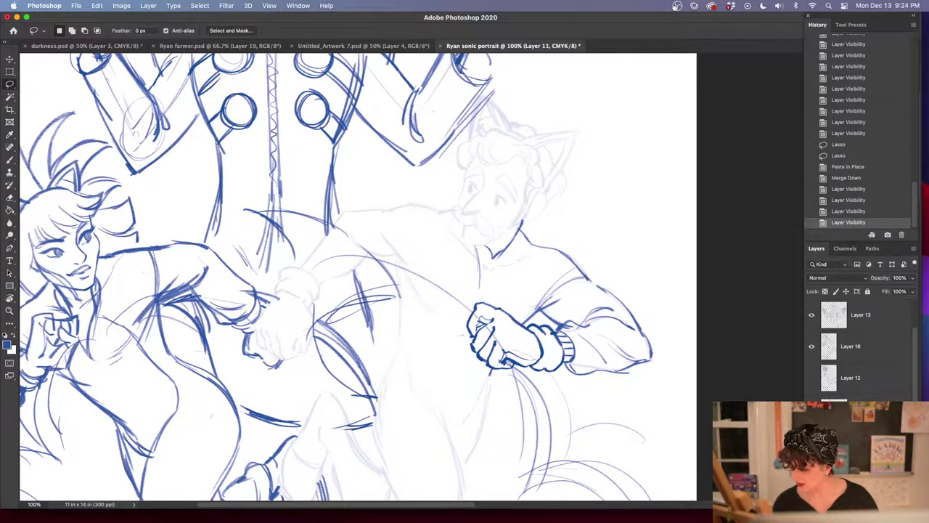
{"action": "left_click", "coordinate": [913, 278]}
{"action": "left_click_drag", "start_coordinate": [914, 284], "coordinate": [894, 291]}
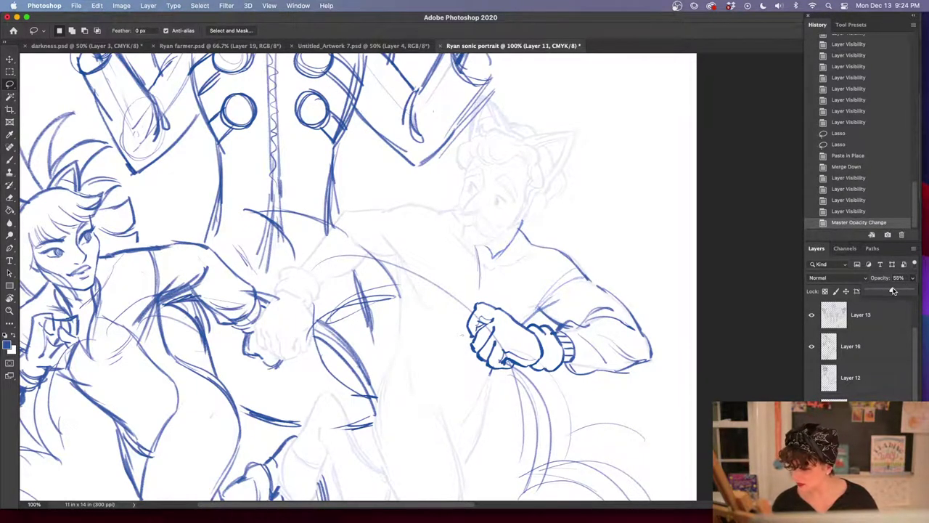
Re-ink the V-shaped neckline and the side of the man's neck with the brush on Layer 17
{"action": "left_click", "coordinate": [869, 409]}
{"action": "key", "text": "super+plus"}
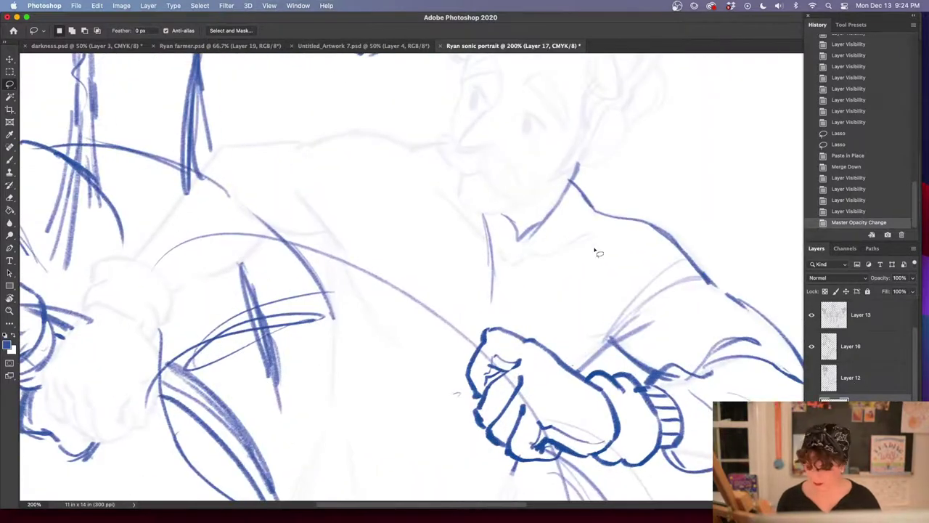
{"action": "left_click_drag", "start_coordinate": [588, 283], "coordinate": [564, 309]}
{"action": "key", "text": "b"}
{"action": "left_click_drag", "start_coordinate": [556, 191], "coordinate": [503, 268]}
{"action": "mouse_move", "coordinate": [473, 238]}
{"action": "left_mouse_down"}
{"action": "mouse_move", "coordinate": [493, 250]}
{"action": "mouse_move", "coordinate": [519, 247]}
{"action": "mouse_move", "coordinate": [514, 268]}
{"action": "left_mouse_up"}
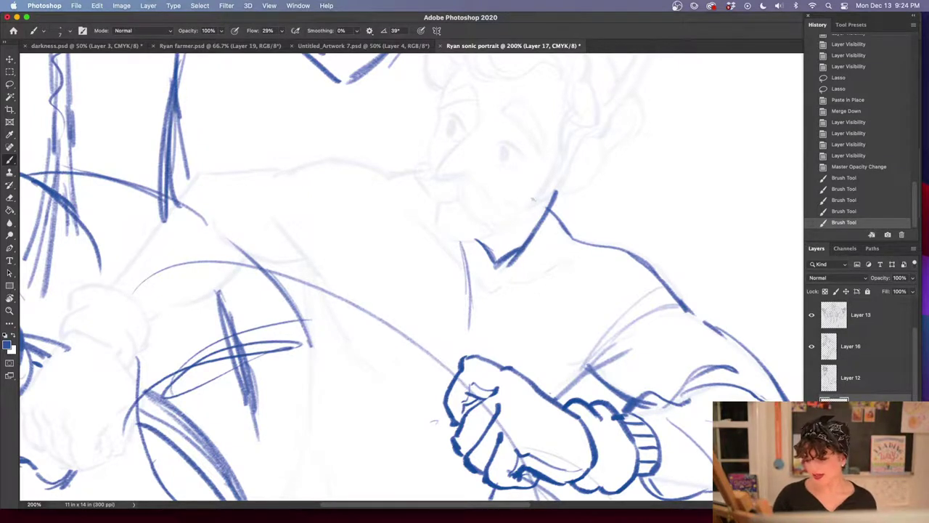
Draw the shirt's front line from the neckline down to the fist and add diagonal folds beside the collar
{"action": "left_click_drag", "start_coordinate": [496, 264], "coordinate": [475, 339]}
{"action": "left_click_drag", "start_coordinate": [498, 257], "coordinate": [466, 354]}
{"action": "mouse_move", "coordinate": [524, 246]}
{"action": "left_mouse_down"}
{"action": "mouse_move", "coordinate": [501, 272]}
{"action": "mouse_move", "coordinate": [531, 249]}
{"action": "mouse_move", "coordinate": [492, 291]}
{"action": "left_mouse_up"}
{"action": "left_click_drag", "start_coordinate": [539, 235], "coordinate": [493, 294]}
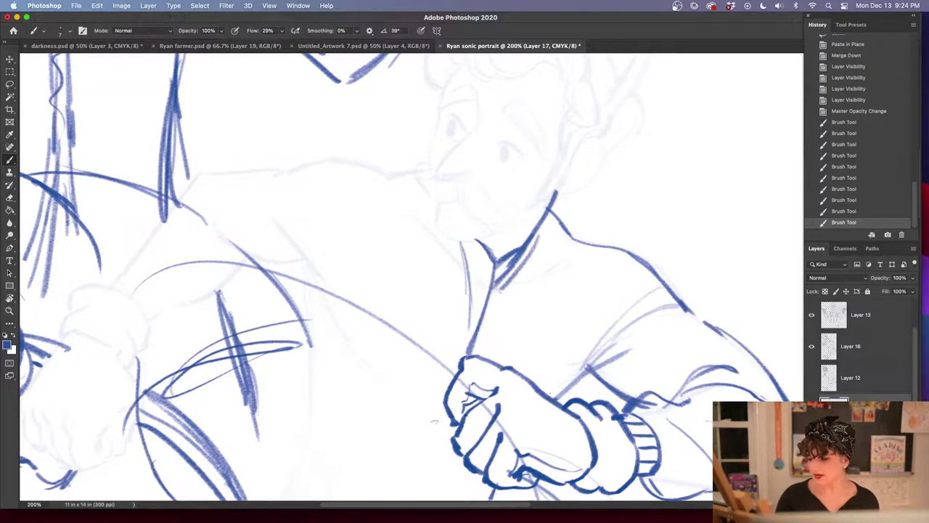
{"action": "left_click_drag", "start_coordinate": [564, 239], "coordinate": [496, 294]}
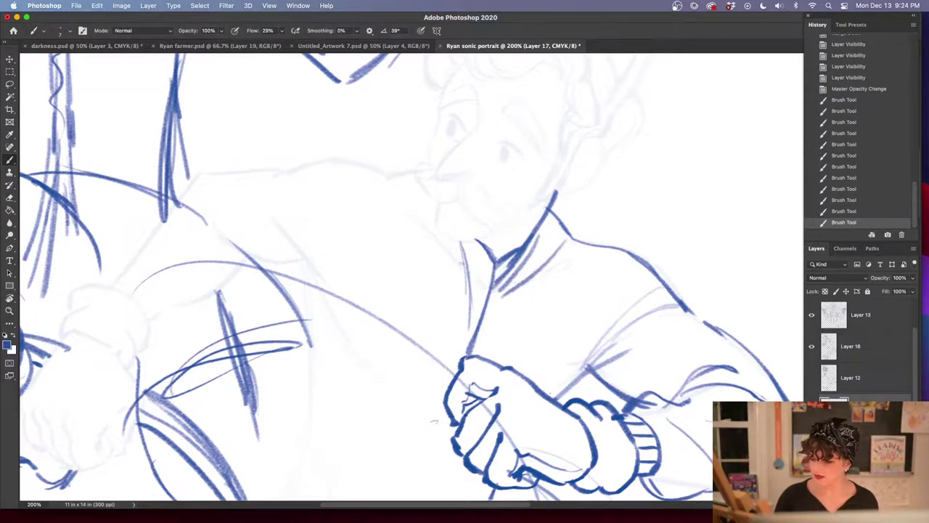
Add a short line beside the beard and draw the long fold running from the outstretched arm's armpit across the torso
{"action": "left_click_drag", "start_coordinate": [411, 174], "coordinate": [427, 197]}
{"action": "mouse_move", "coordinate": [717, 458]}
{"action": "left_mouse_down"}
{"action": "mouse_move", "coordinate": [649, 266]}
{"action": "mouse_move", "coordinate": [723, 399]}
{"action": "left_mouse_up"}
{"action": "scroll", "coordinate": [406, 291], "scroll_direction": "up", "scroll_amount": 2}
{"action": "scroll", "coordinate": [406, 290], "scroll_direction": "left", "scroll_amount": 3}
{"action": "mouse_move", "coordinate": [309, 171]}
{"action": "left_mouse_down"}
{"action": "mouse_move", "coordinate": [358, 236]}
{"action": "mouse_move", "coordinate": [380, 286]}
{"action": "left_mouse_up"}
{"action": "left_click_drag", "start_coordinate": [347, 225], "coordinate": [402, 309]}
{"action": "left_click_drag", "start_coordinate": [375, 280], "coordinate": [437, 332]}
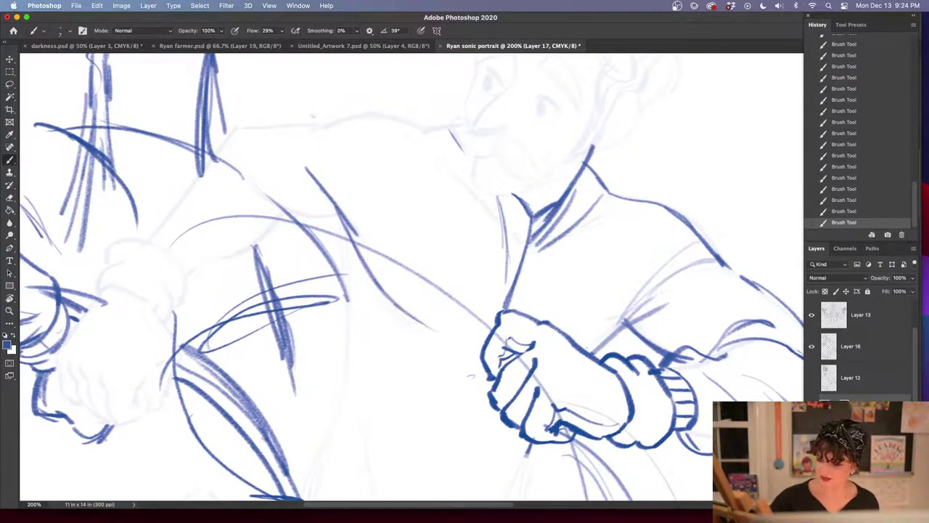
Ink the underside of the outstretched upper sleeve with armpit creases and draw the curved seam up to the shoulder
{"action": "left_click_drag", "start_coordinate": [245, 176], "coordinate": [347, 218]}
{"action": "left_click_drag", "start_coordinate": [260, 199], "coordinate": [346, 217]}
{"action": "left_click_drag", "start_coordinate": [408, 296], "coordinate": [540, 279]}
{"action": "left_click_drag", "start_coordinate": [437, 165], "coordinate": [476, 200]}
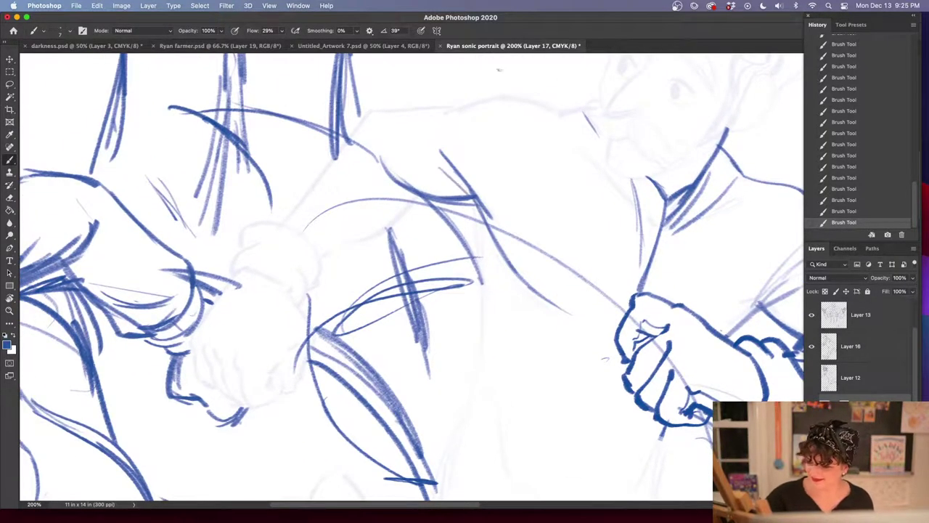
{"action": "left_click_drag", "start_coordinate": [514, 100], "coordinate": [495, 107]}
{"action": "left_click_drag", "start_coordinate": [472, 164], "coordinate": [475, 195]}
{"action": "left_click_drag", "start_coordinate": [495, 106], "coordinate": [478, 208]}
Ink the top contour of the man's shoulder and outstretched arm from beside his beard down past the elbow
{"action": "left_click_drag", "start_coordinate": [591, 291], "coordinate": [593, 297]}
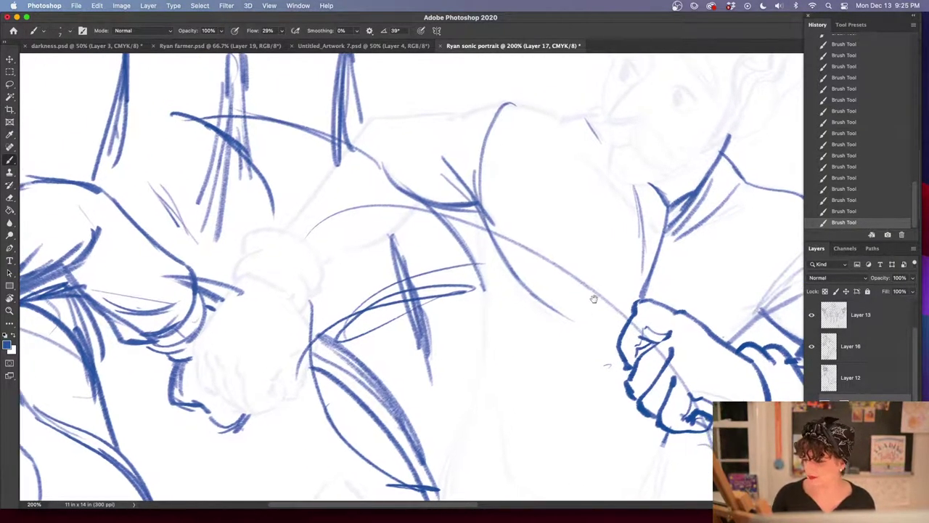
{"action": "mouse_move", "coordinate": [593, 113]}
{"action": "left_mouse_down"}
{"action": "mouse_move", "coordinate": [484, 108]}
{"action": "mouse_move", "coordinate": [371, 118]}
{"action": "left_mouse_up"}
{"action": "mouse_move", "coordinate": [461, 110]}
{"action": "left_mouse_down"}
{"action": "mouse_move", "coordinate": [395, 114]}
{"action": "mouse_move", "coordinate": [302, 202]}
{"action": "left_mouse_up"}
{"action": "left_click", "coordinate": [859, 213]}
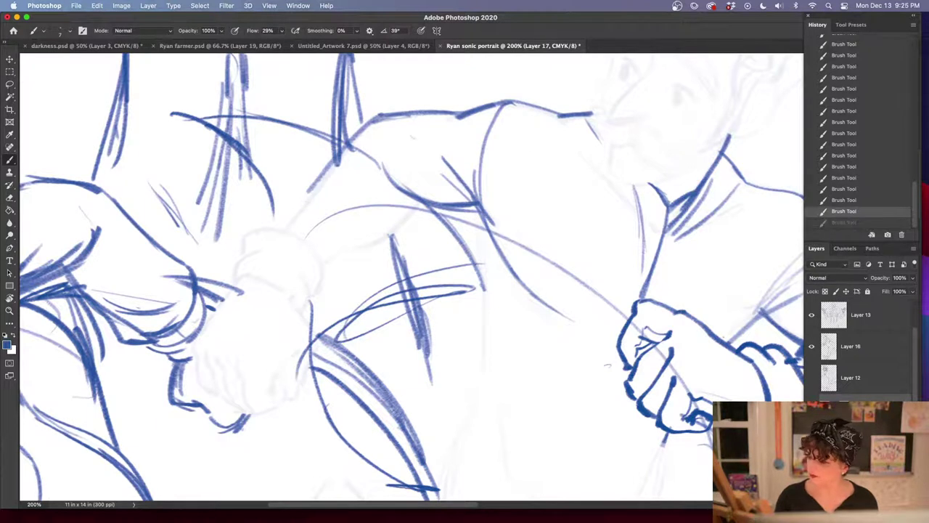
Draw the outstretched arm's forearm sleeve with its elbow folds and add the striped ribbed cuff at the wrist
{"action": "mouse_move", "coordinate": [374, 118]}
{"action": "left_mouse_down"}
{"action": "mouse_move", "coordinate": [282, 191]}
{"action": "mouse_move", "coordinate": [283, 221]}
{"action": "mouse_move", "coordinate": [324, 210]}
{"action": "mouse_move", "coordinate": [338, 243]}
{"action": "mouse_move", "coordinate": [321, 269]}
{"action": "mouse_move", "coordinate": [379, 242]}
{"action": "mouse_move", "coordinate": [410, 205]}
{"action": "left_mouse_up"}
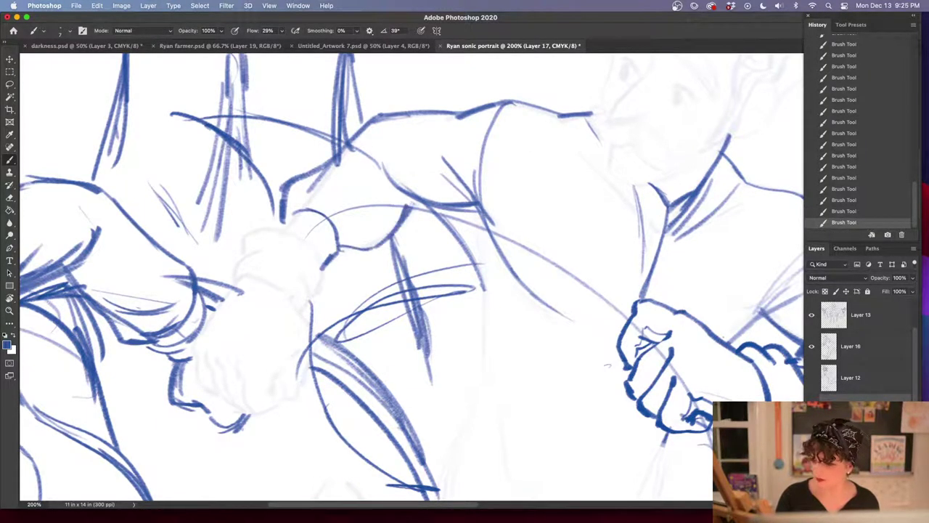
{"action": "left_click_drag", "start_coordinate": [373, 148], "coordinate": [432, 205]}
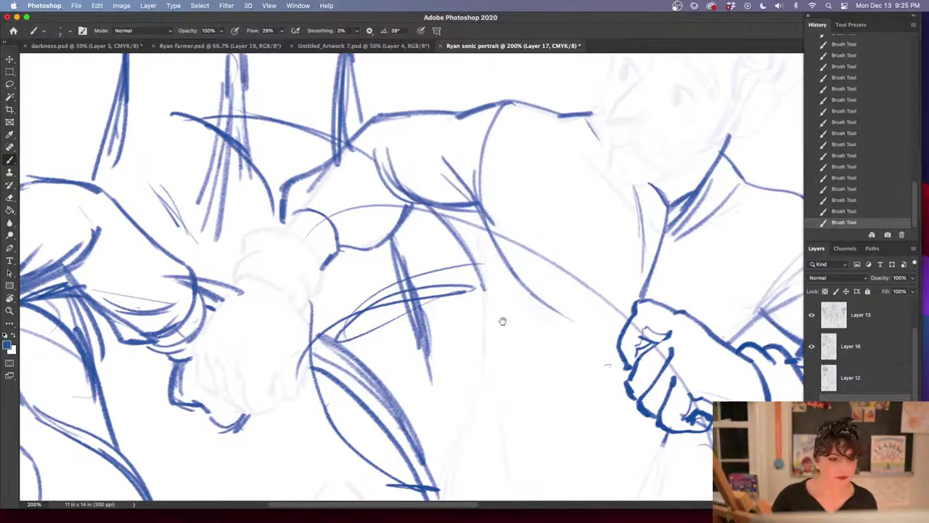
{"action": "mouse_move", "coordinate": [502, 321]}
{"action": "left_mouse_down"}
{"action": "mouse_move", "coordinate": [508, 332]}
{"action": "mouse_move", "coordinate": [564, 284]}
{"action": "left_mouse_up"}
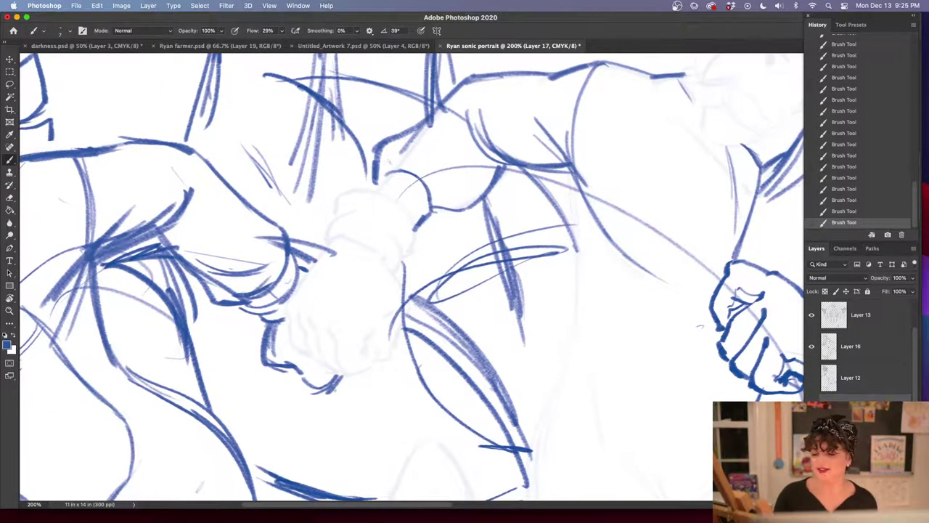
{"action": "mouse_move", "coordinate": [385, 171]}
{"action": "left_mouse_down"}
{"action": "mouse_move", "coordinate": [372, 193]}
{"action": "mouse_move", "coordinate": [411, 222]}
{"action": "left_mouse_up"}
Try inking the outstretched hand's puffy glove cuff and outer edge, and revert those strokes back to the ribbed cuff
{"action": "mouse_move", "coordinate": [362, 191]}
{"action": "left_mouse_down"}
{"action": "mouse_move", "coordinate": [392, 195]}
{"action": "mouse_move", "coordinate": [406, 212]}
{"action": "mouse_move", "coordinate": [408, 254]}
{"action": "mouse_move", "coordinate": [390, 273]}
{"action": "mouse_move", "coordinate": [337, 199]}
{"action": "mouse_move", "coordinate": [334, 214]}
{"action": "left_mouse_up"}
{"action": "left_click_drag", "start_coordinate": [353, 202], "coordinate": [359, 211]}
{"action": "left_click_drag", "start_coordinate": [334, 209], "coordinate": [328, 234]}
{"action": "left_click_drag", "start_coordinate": [457, 246], "coordinate": [474, 198]}
{"action": "mouse_move", "coordinate": [363, 187]}
{"action": "left_mouse_down"}
{"action": "mouse_move", "coordinate": [398, 205]}
{"action": "mouse_move", "coordinate": [416, 241]}
{"action": "left_mouse_up"}
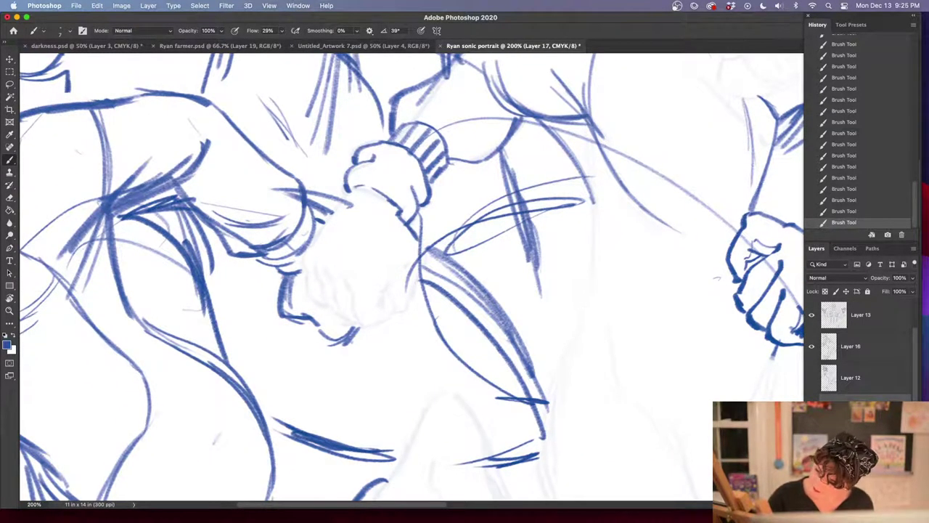
{"action": "mouse_move", "coordinate": [351, 190]}
{"action": "left_mouse_down"}
{"action": "mouse_move", "coordinate": [303, 271]}
{"action": "mouse_move", "coordinate": [325, 304]}
{"action": "left_mouse_up"}
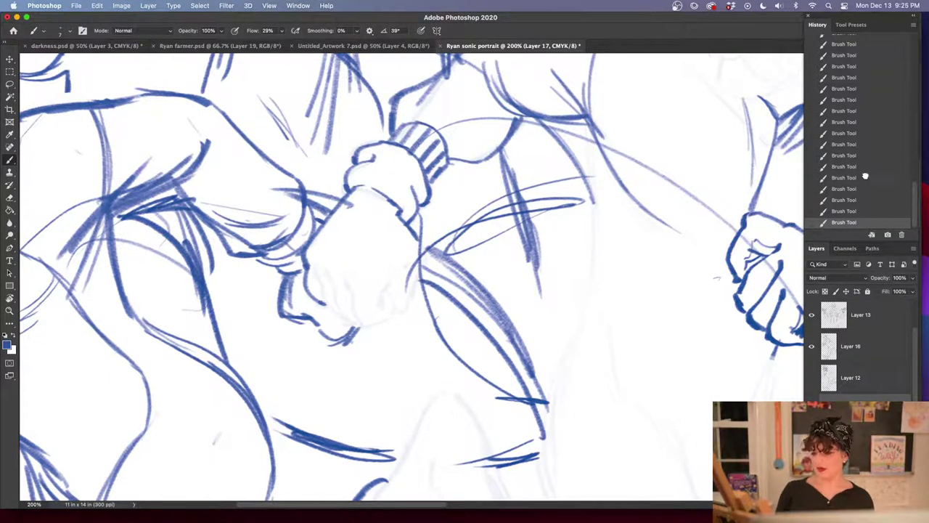
{"action": "left_click_drag", "start_coordinate": [865, 176], "coordinate": [879, 75]}
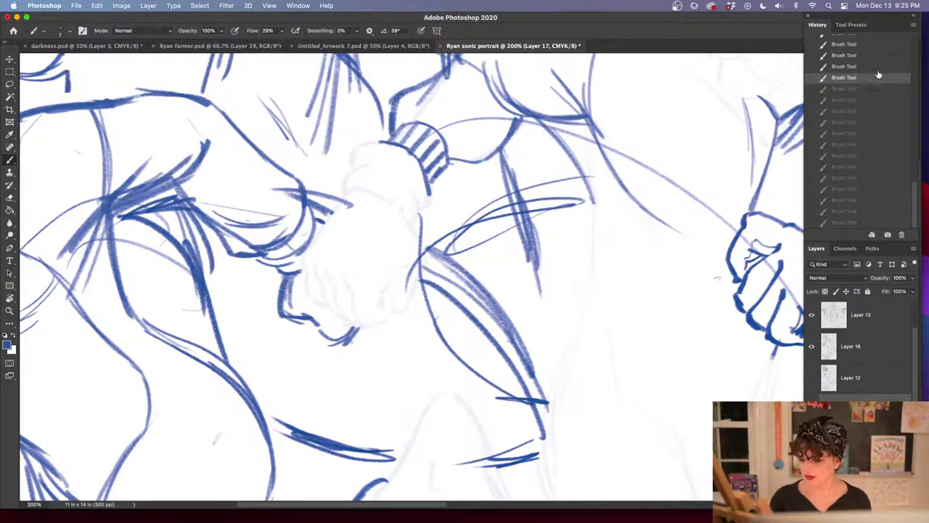
Lasso the outstretched hand's glove on Layer 11 and paste a copy in place, discarding the extra offset paste
{"action": "left_click", "coordinate": [867, 441]}
{"action": "key", "text": "l"}
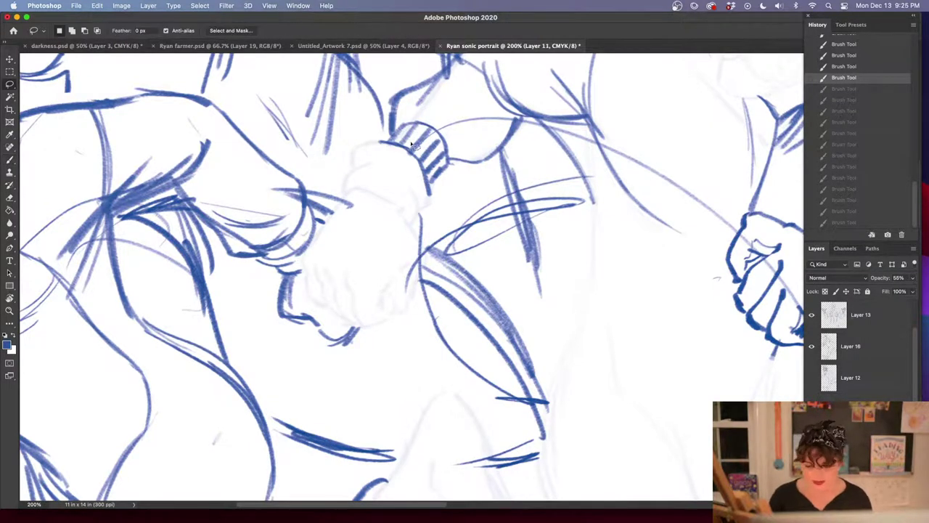
{"action": "mouse_move", "coordinate": [370, 135]}
{"action": "left_mouse_down"}
{"action": "mouse_move", "coordinate": [395, 142]}
{"action": "mouse_move", "coordinate": [440, 210]}
{"action": "mouse_move", "coordinate": [423, 310]}
{"action": "mouse_move", "coordinate": [291, 283]}
{"action": "mouse_move", "coordinate": [367, 137]}
{"action": "left_mouse_up"}
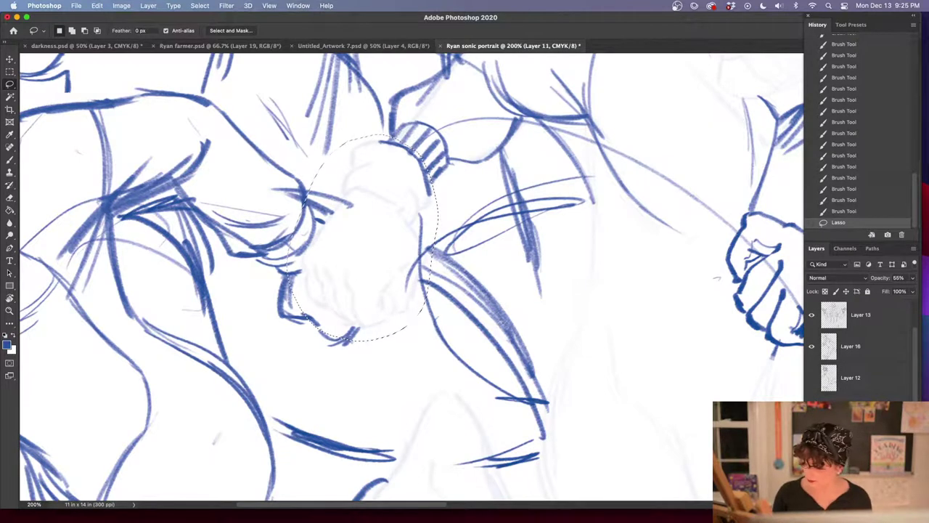
{"action": "key", "text": "super+c"}
{"action": "key", "text": "super+shift+v"}
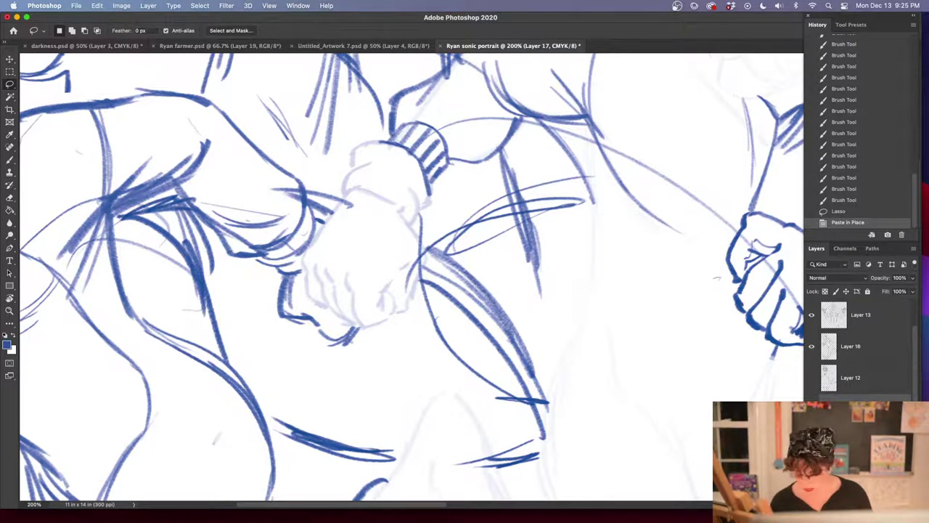
{"action": "key", "text": "super+v"}
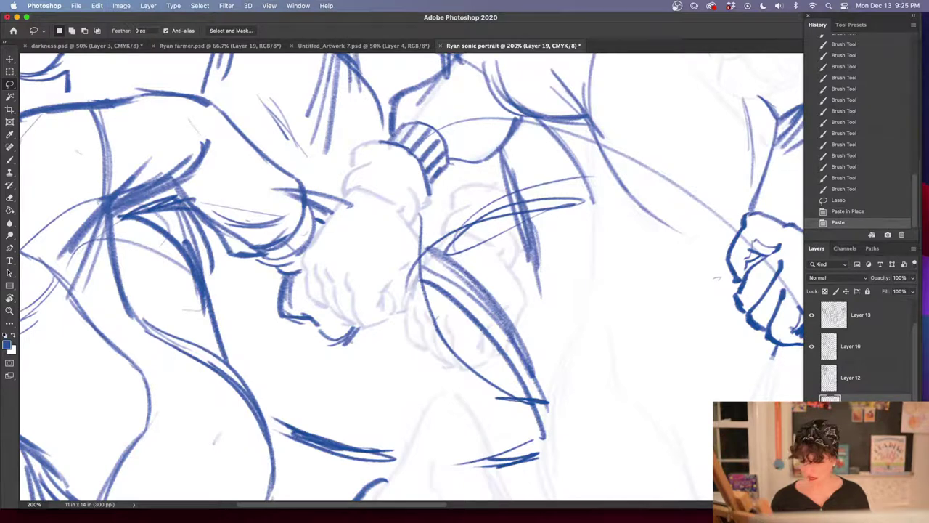
{"action": "left_click", "coordinate": [869, 215]}
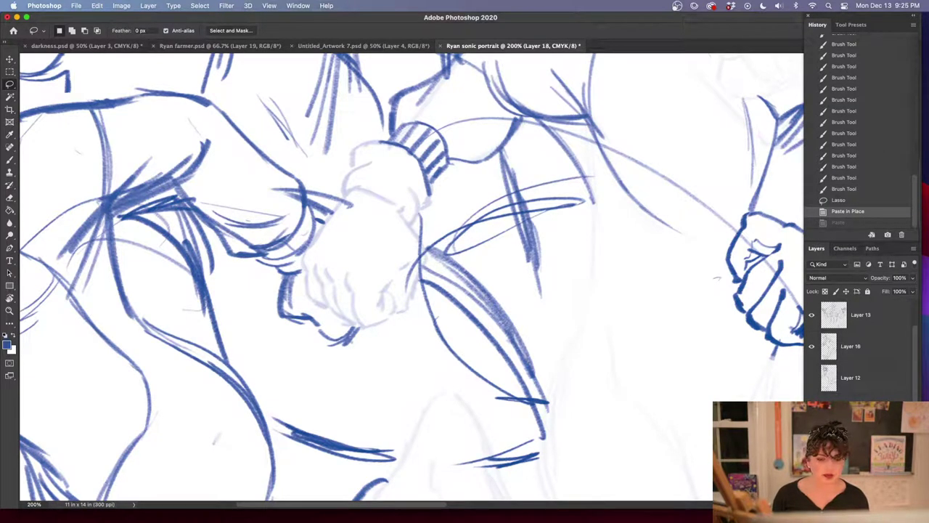
Compare the glove copies by toggling layer visibility, delete the pasted duplicate, and make Layer 17 the active layer
{"action": "left_click", "coordinate": [851, 409]}
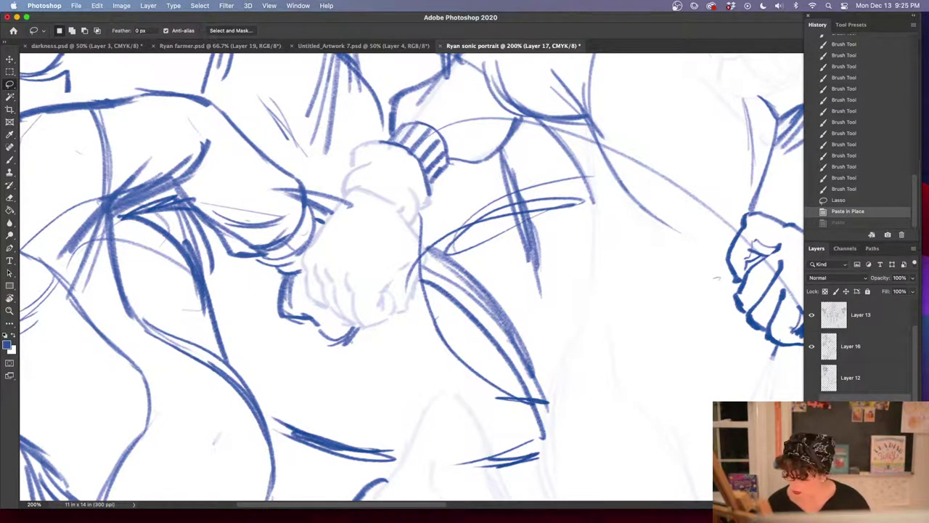
{"action": "left_click", "coordinate": [812, 409]}
{"action": "left_click", "coordinate": [811, 408]}
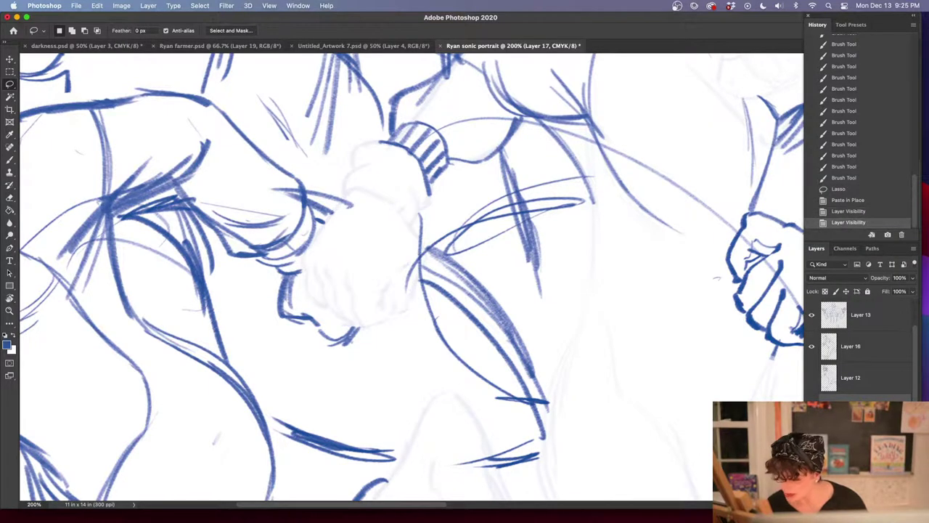
{"action": "key", "text": "BackSpace"}
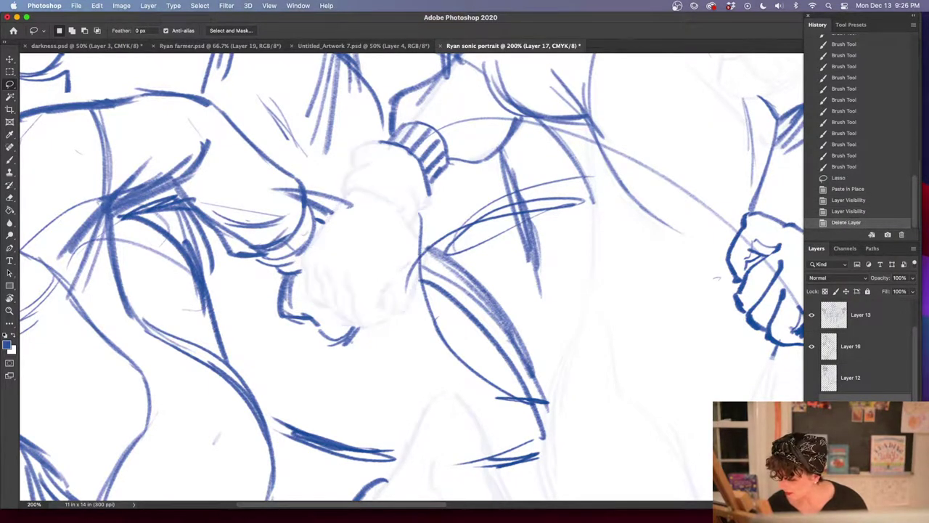
{"action": "left_click", "coordinate": [851, 440]}
{"action": "left_click", "coordinate": [811, 439]}
{"action": "left_click", "coordinate": [811, 440]}
{"action": "left_click", "coordinate": [851, 409]}
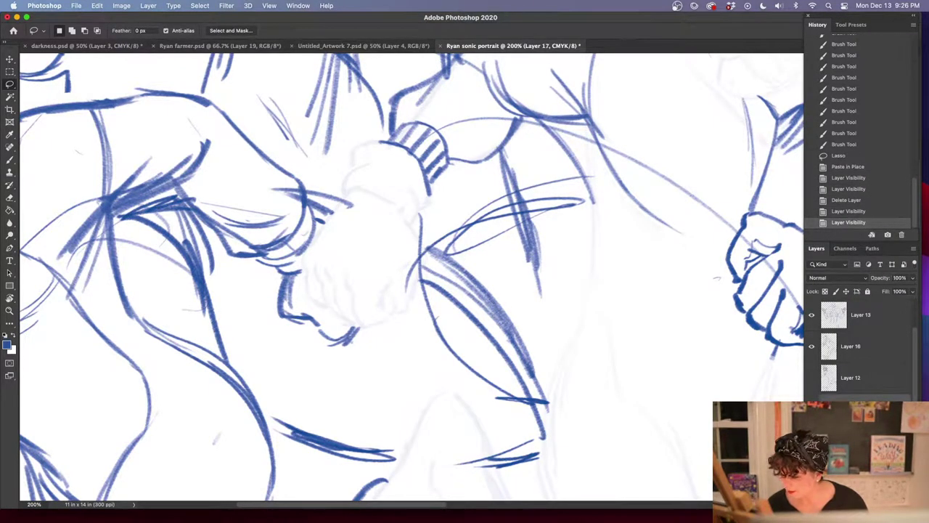
{"action": "left_click", "coordinate": [812, 409]}
{"action": "left_click", "coordinate": [811, 409]}
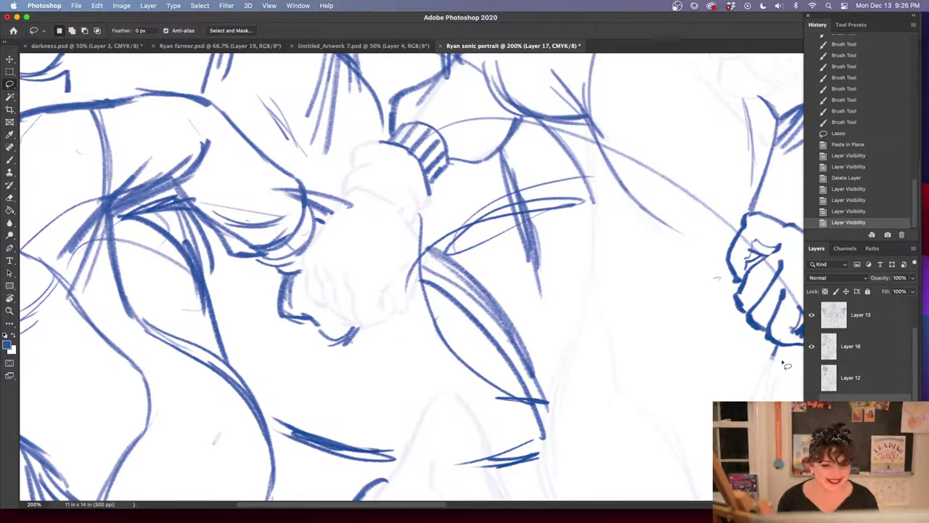
Ink the outstretched glove's puffy cuff below the ribbed wrist and the outer edge of the back of the hand
{"action": "key", "text": "b"}
{"action": "mouse_move", "coordinate": [385, 140]}
{"action": "left_mouse_down"}
{"action": "mouse_move", "coordinate": [354, 151]}
{"action": "mouse_move", "coordinate": [343, 190]}
{"action": "left_mouse_up"}
{"action": "left_click_drag", "start_coordinate": [433, 194], "coordinate": [408, 221]}
{"action": "left_click_drag", "start_coordinate": [437, 254], "coordinate": [405, 205]}
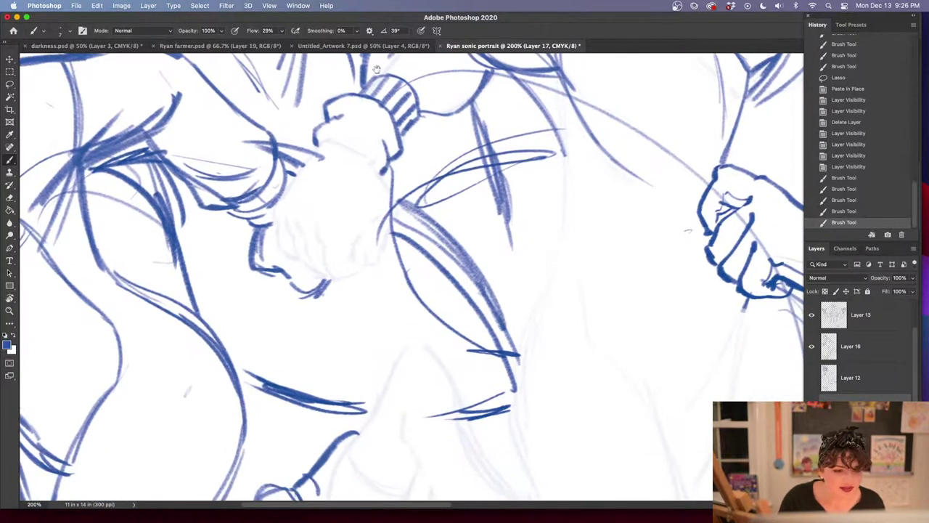
{"action": "mouse_move", "coordinate": [328, 141]}
{"action": "left_mouse_down"}
{"action": "mouse_move", "coordinate": [275, 207]}
{"action": "mouse_move", "coordinate": [295, 260]}
{"action": "left_mouse_up"}
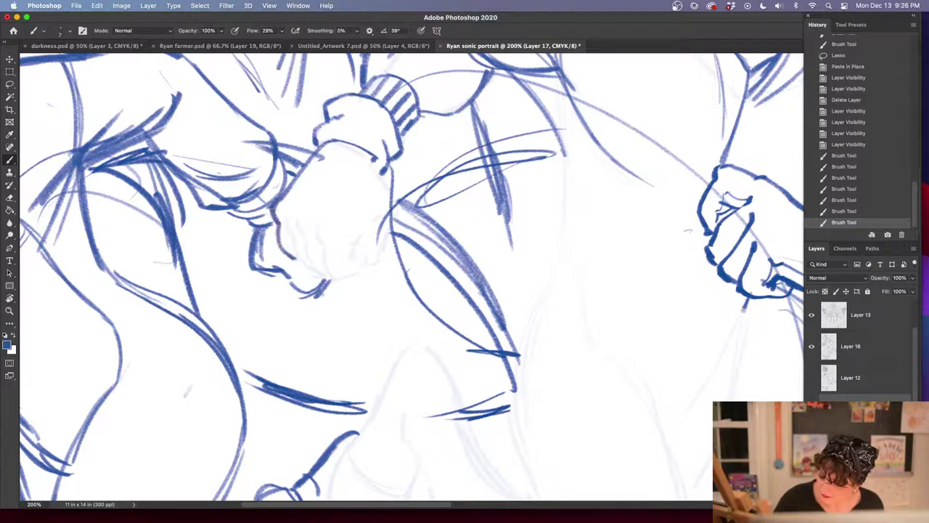
Ink the curled finger creases of the outstretched fist, undoing and redrawing the last crease shorter
{"action": "mouse_move", "coordinate": [286, 217]}
{"action": "left_mouse_down"}
{"action": "mouse_move", "coordinate": [299, 258]}
{"action": "mouse_move", "coordinate": [311, 267]}
{"action": "mouse_move", "coordinate": [312, 245]}
{"action": "mouse_move", "coordinate": [317, 268]}
{"action": "left_mouse_up"}
{"action": "mouse_move", "coordinate": [319, 221]}
{"action": "left_mouse_down"}
{"action": "mouse_move", "coordinate": [317, 257]}
{"action": "mouse_move", "coordinate": [342, 273]}
{"action": "left_mouse_up"}
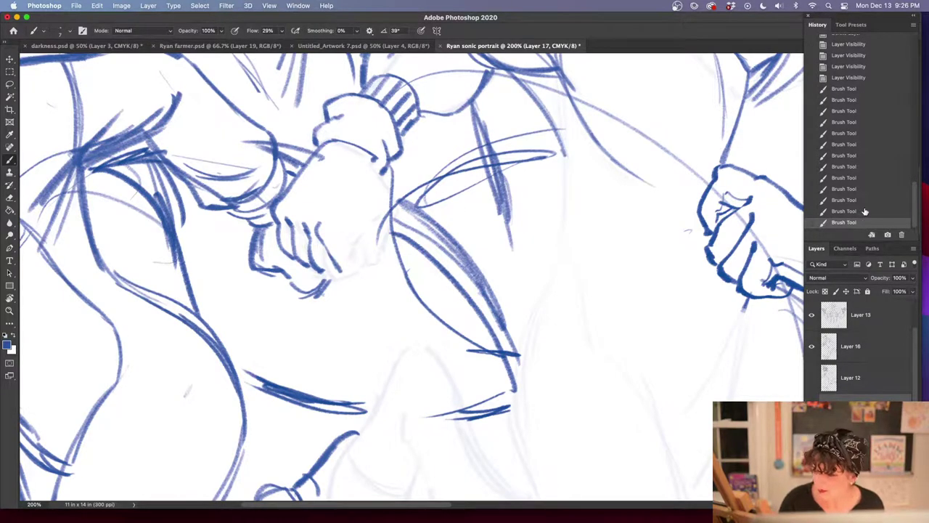
{"action": "key", "text": "super+z"}
{"action": "key", "text": "super+z"}
{"action": "key", "text": "super+z"}
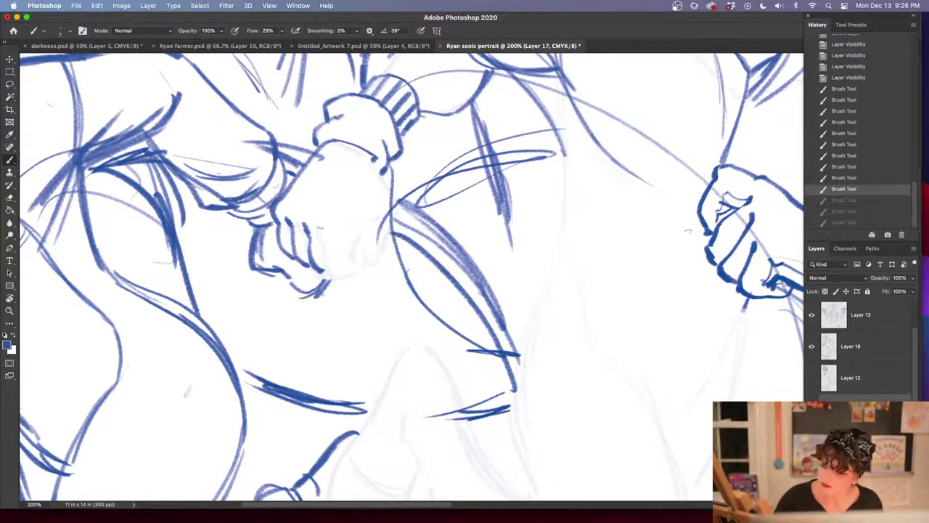
{"action": "left_click_drag", "start_coordinate": [319, 222], "coordinate": [327, 261]}
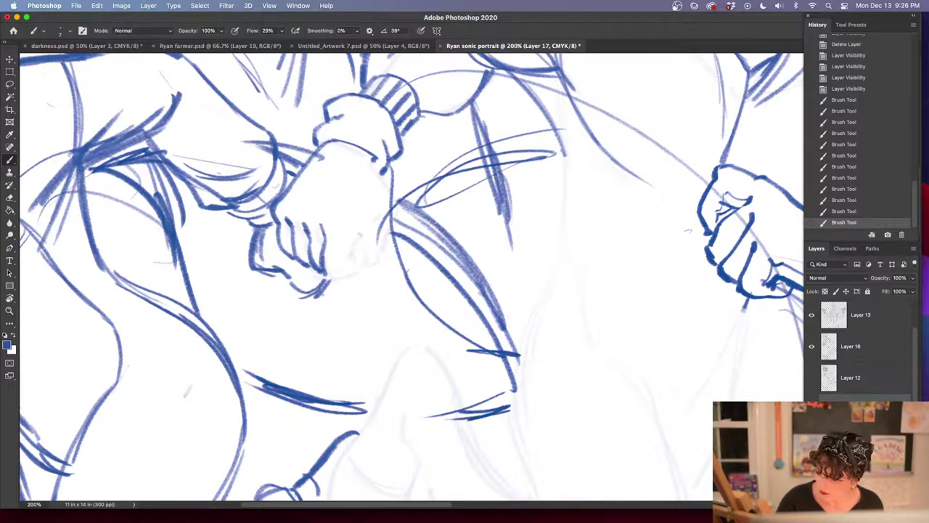
Draw the fist's thumb, lower knuckle edge and inner palm creases to close the glove's outline
{"action": "left_click_drag", "start_coordinate": [376, 205], "coordinate": [349, 246]}
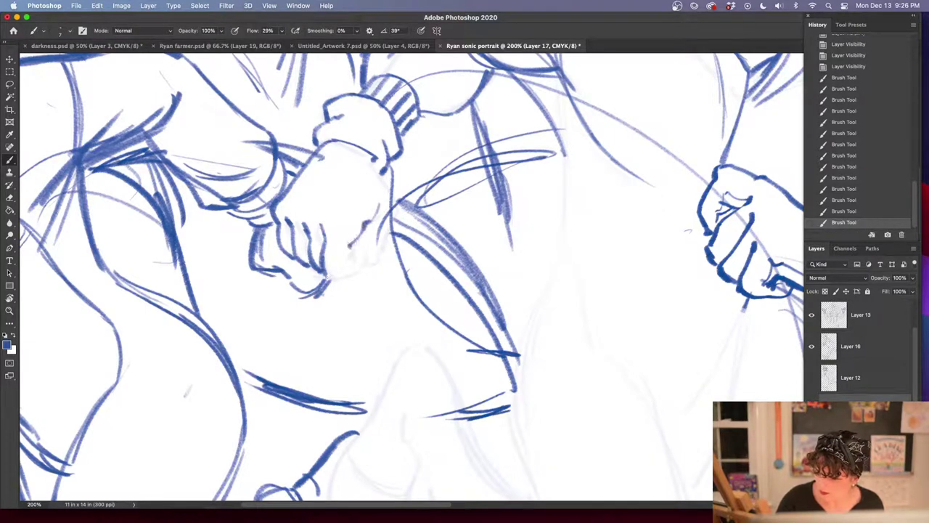
{"action": "left_click_drag", "start_coordinate": [326, 276], "coordinate": [344, 283]}
{"action": "mouse_move", "coordinate": [352, 245]}
{"action": "left_mouse_down"}
{"action": "mouse_move", "coordinate": [342, 268]}
{"action": "mouse_move", "coordinate": [355, 277]}
{"action": "left_mouse_up"}
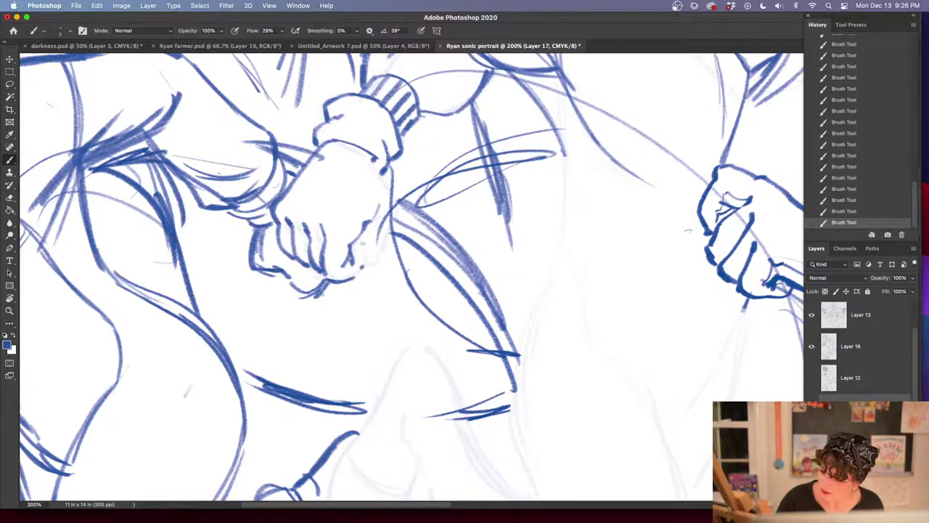
{"action": "left_click_drag", "start_coordinate": [361, 243], "coordinate": [364, 268]}
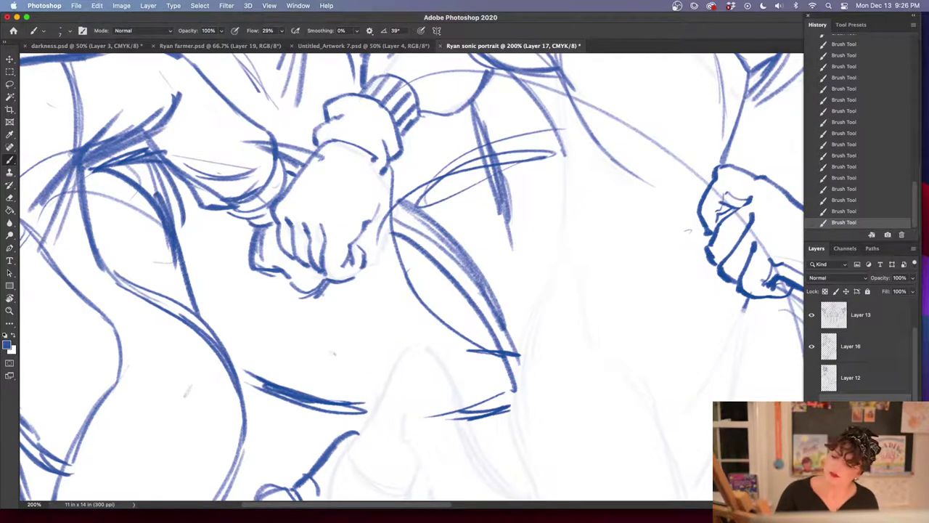
{"action": "mouse_move", "coordinate": [398, 201]}
{"action": "left_mouse_down"}
{"action": "mouse_move", "coordinate": [382, 261]}
{"action": "mouse_move", "coordinate": [367, 267]}
{"action": "left_mouse_up"}
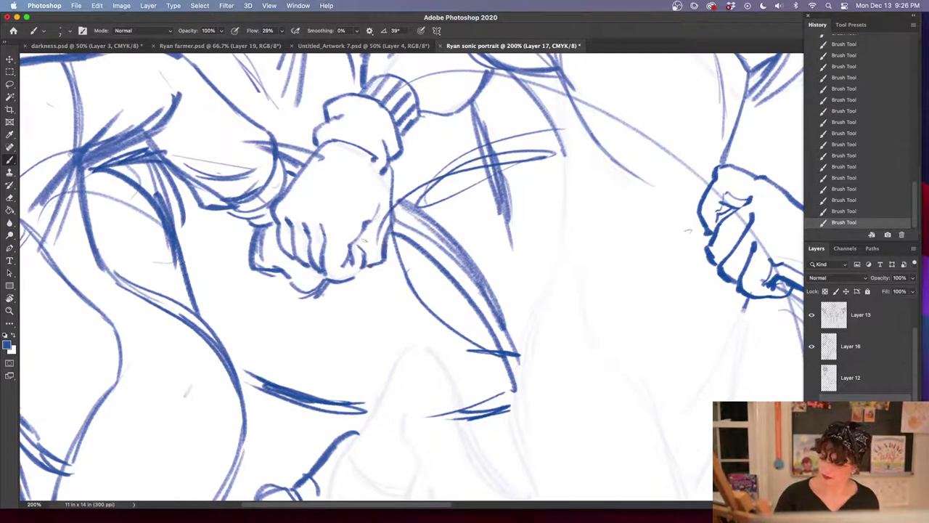
{"action": "left_click_drag", "start_coordinate": [371, 235], "coordinate": [356, 243]}
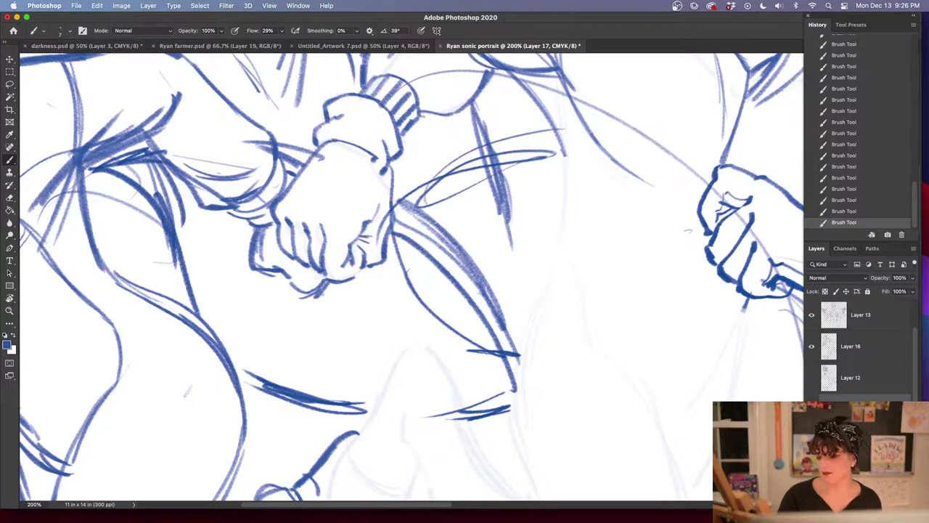
Reinforce the glove's wrist edge, erase stray marks there, and outline the folded opening inside the fist
{"action": "left_click_drag", "start_coordinate": [623, 379], "coordinate": [549, 440]}
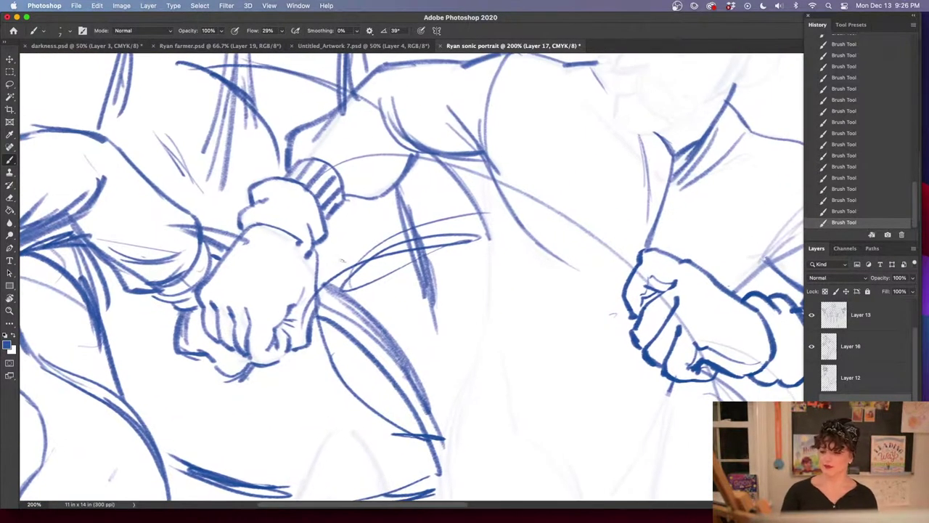
{"action": "left_click_drag", "start_coordinate": [309, 253], "coordinate": [317, 289]}
{"action": "mouse_move", "coordinate": [296, 244]}
{"action": "left_mouse_down"}
{"action": "mouse_move", "coordinate": [321, 288]}
{"action": "mouse_move", "coordinate": [316, 263]}
{"action": "mouse_move", "coordinate": [328, 266]}
{"action": "left_mouse_up"}
{"action": "key", "text": "e"}
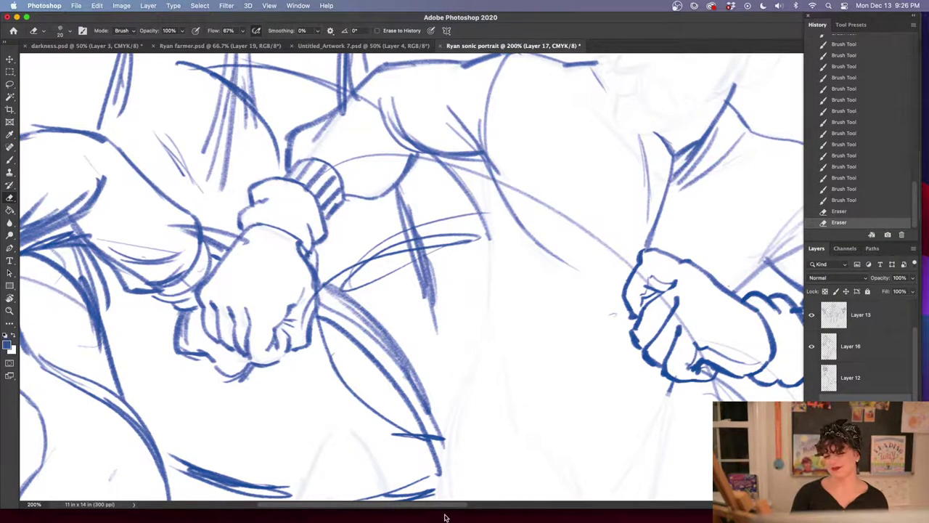
{"action": "scroll", "coordinate": [585, 394], "scroll_direction": "right", "scroll_amount": 3}
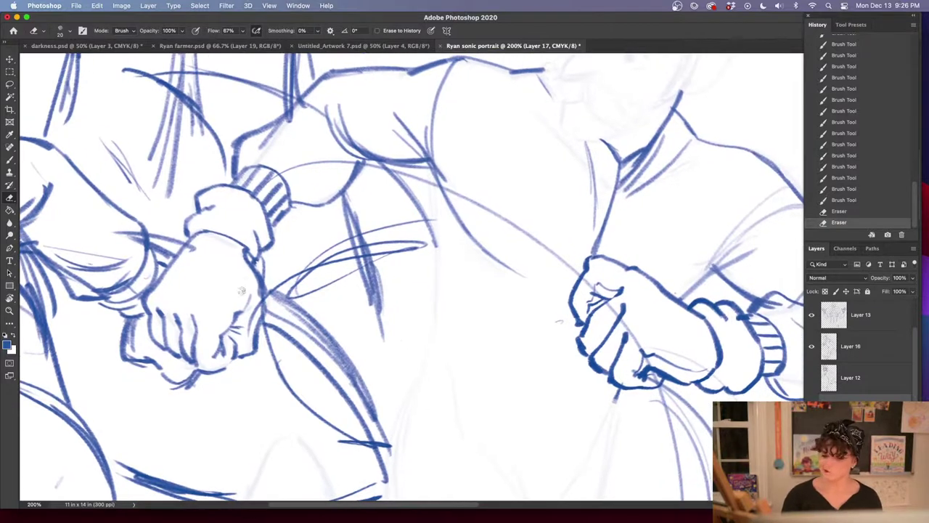
{"action": "key", "text": "b"}
{"action": "mouse_move", "coordinate": [247, 289]}
{"action": "left_mouse_down"}
{"action": "mouse_move", "coordinate": [210, 335]}
{"action": "mouse_move", "coordinate": [208, 356]}
{"action": "mouse_move", "coordinate": [227, 353]}
{"action": "mouse_move", "coordinate": [242, 331]}
{"action": "mouse_move", "coordinate": [238, 347]}
{"action": "left_mouse_up"}
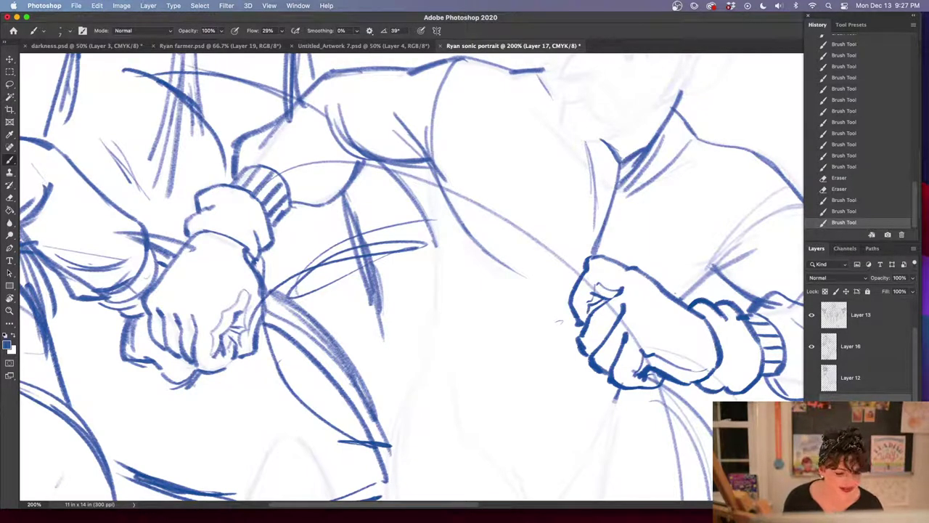
{"action": "key", "text": "shift+Tab"}
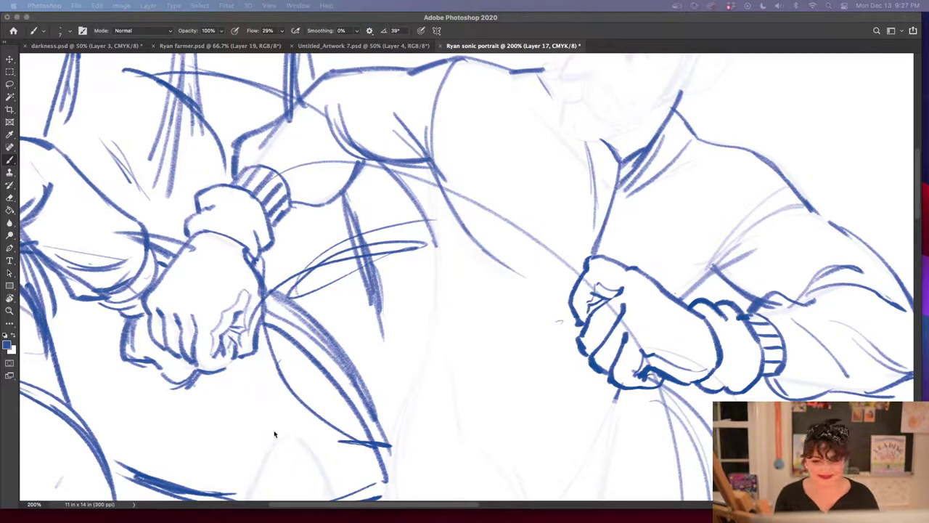
{"action": "key", "text": "Tab"}
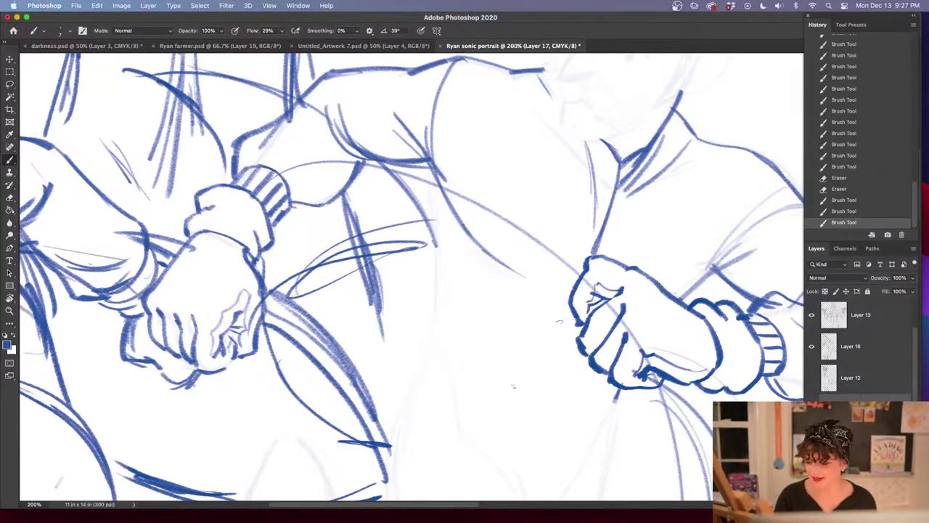
Ink the man's torso side, both hip contours and the curved shirt hem across his waist
{"action": "scroll", "coordinate": [441, 290], "scroll_direction": "down", "scroll_amount": 2}
{"action": "left_click_drag", "start_coordinate": [401, 100], "coordinate": [408, 237]}
{"action": "left_click_drag", "start_coordinate": [408, 145], "coordinate": [402, 305]}
{"action": "key", "text": "super+minus"}
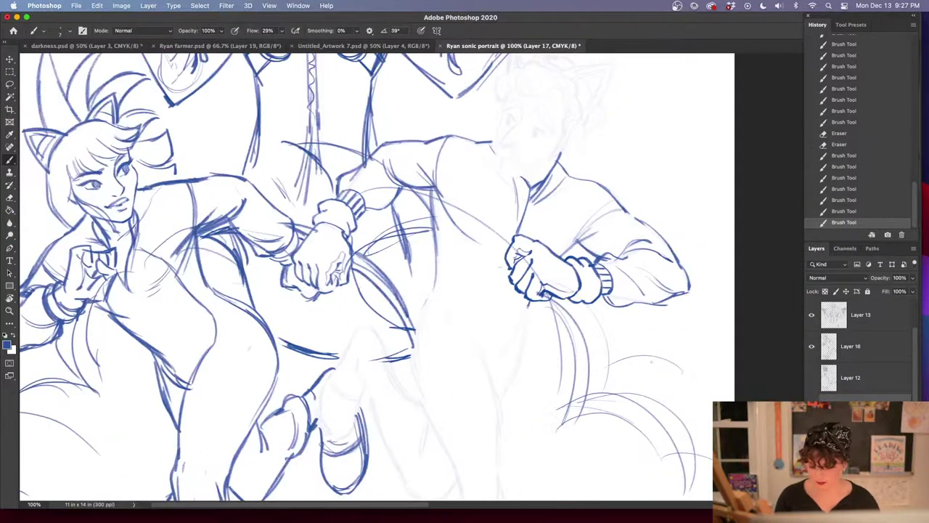
{"action": "left_click_drag", "start_coordinate": [623, 375], "coordinate": [620, 299]}
{"action": "mouse_move", "coordinate": [532, 225]}
{"action": "left_mouse_down"}
{"action": "mouse_move", "coordinate": [527, 263]}
{"action": "mouse_move", "coordinate": [496, 324]}
{"action": "left_mouse_up"}
{"action": "left_click_drag", "start_coordinate": [409, 284], "coordinate": [435, 354]}
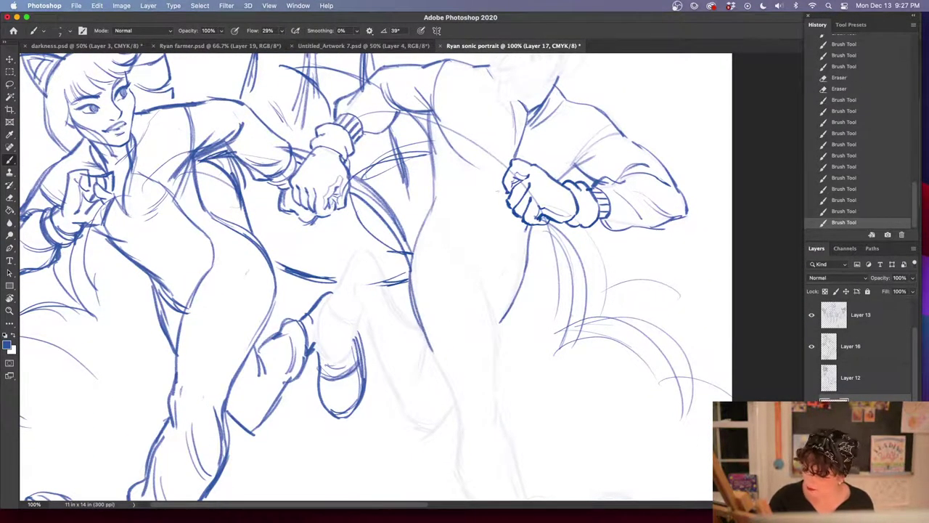
{"action": "mouse_move", "coordinate": [521, 228]}
{"action": "left_mouse_down"}
{"action": "mouse_move", "coordinate": [454, 255]}
{"action": "mouse_move", "coordinate": [433, 245]}
{"action": "left_mouse_up"}
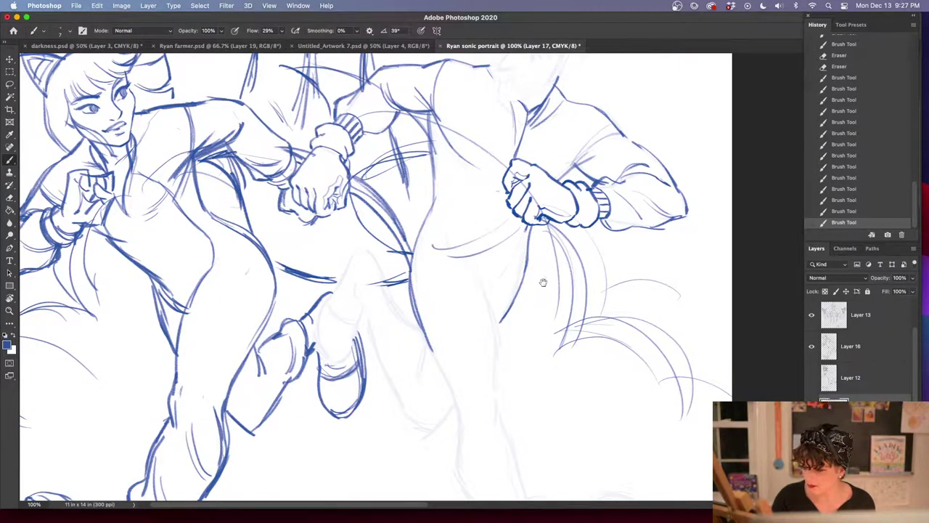
Ink the inner and outer thigh contours of the man's striding leg down to the knee
{"action": "left_click_drag", "start_coordinate": [543, 282], "coordinate": [527, 223]}
{"action": "mouse_move", "coordinate": [440, 185]}
{"action": "left_mouse_down"}
{"action": "mouse_move", "coordinate": [484, 259]}
{"action": "mouse_move", "coordinate": [481, 334]}
{"action": "left_mouse_up"}
{"action": "left_click_drag", "start_coordinate": [410, 279], "coordinate": [441, 359]}
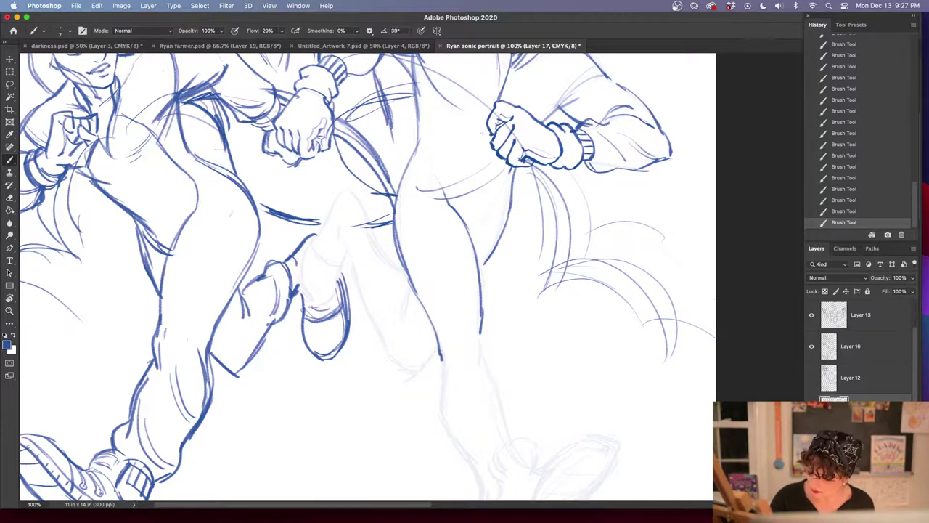
{"action": "scroll", "coordinate": [441, 326], "scroll_direction": "down", "scroll_amount": 5}
{"action": "left_click_drag", "start_coordinate": [460, 218], "coordinate": [461, 255]}
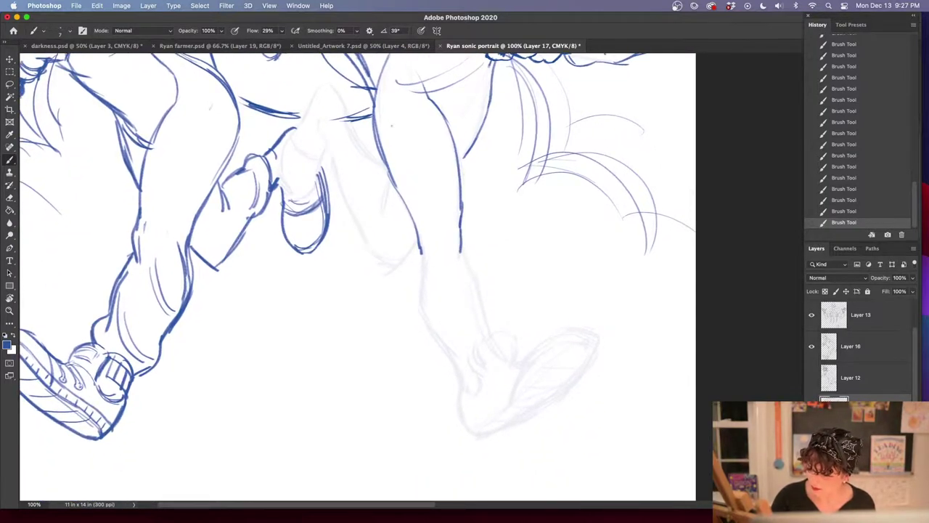
Draw the striding leg's lower trouser contours, bunched hem and fabric folds from knee to ankle
{"action": "mouse_move", "coordinate": [387, 113]}
{"action": "left_mouse_down"}
{"action": "mouse_move", "coordinate": [428, 237]}
{"action": "mouse_move", "coordinate": [443, 230]}
{"action": "mouse_move", "coordinate": [421, 253]}
{"action": "mouse_move", "coordinate": [418, 297]}
{"action": "mouse_move", "coordinate": [456, 374]}
{"action": "left_mouse_up"}
{"action": "mouse_move", "coordinate": [463, 251]}
{"action": "left_mouse_down"}
{"action": "mouse_move", "coordinate": [493, 327]}
{"action": "mouse_move", "coordinate": [453, 360]}
{"action": "left_mouse_up"}
{"action": "left_click_drag", "start_coordinate": [470, 295], "coordinate": [450, 358]}
{"action": "left_click_drag", "start_coordinate": [446, 250], "coordinate": [427, 301]}
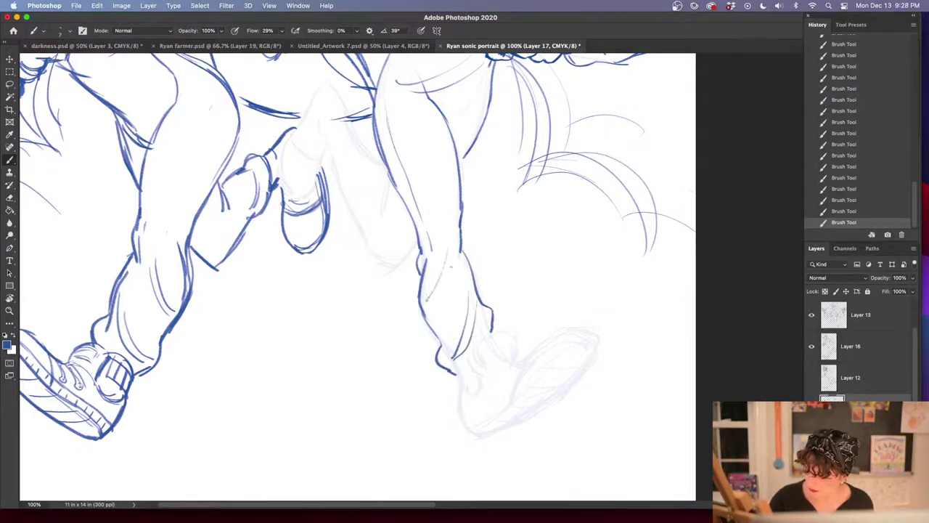
Start the small ribbed ankle cuff beneath the striding leg's trouser hem
{"action": "left_click_drag", "start_coordinate": [532, 336], "coordinate": [513, 249]}
{"action": "mouse_move", "coordinate": [438, 284]}
{"action": "left_mouse_down"}
{"action": "mouse_move", "coordinate": [442, 298]}
{"action": "mouse_move", "coordinate": [451, 273]}
{"action": "left_mouse_up"}
{"action": "left_click_drag", "start_coordinate": [542, 299], "coordinate": [535, 242]}
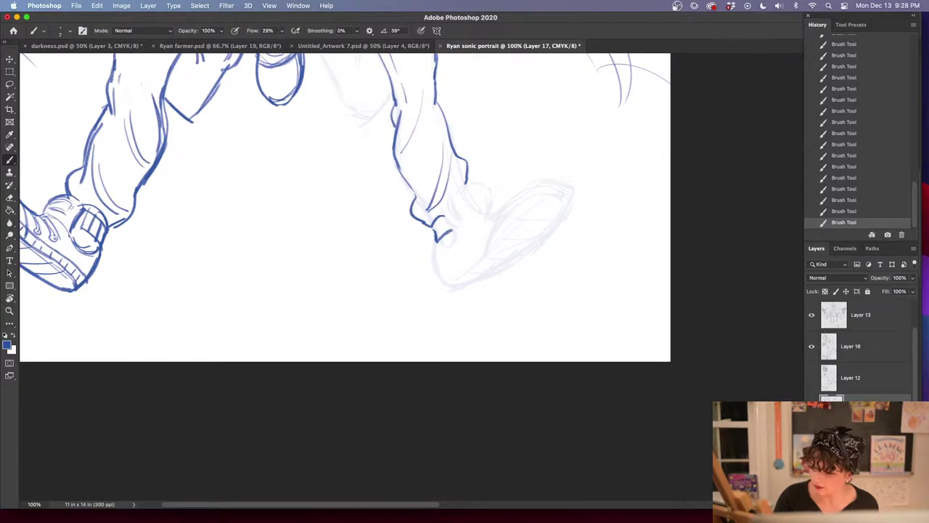
{"action": "key", "text": "l"}
{"action": "mouse_move", "coordinate": [450, 128]}
{"action": "left_mouse_down"}
{"action": "mouse_move", "coordinate": [430, 297]}
{"action": "mouse_move", "coordinate": [436, 130]}
{"action": "left_mouse_up"}
{"action": "key", "text": "ctrl+t"}
{"action": "left_click_drag", "start_coordinate": [449, 296], "coordinate": [444, 285]}
{"action": "key", "text": "Escape"}
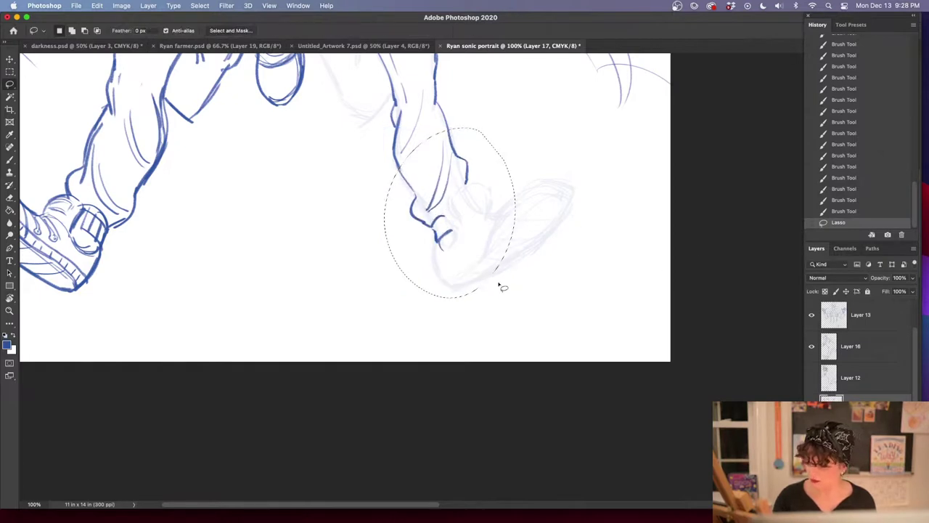
{"action": "key", "text": "cmd+d"}
Lasso the trouser hem and ankle lines and nudge them slightly up and to the left
{"action": "mouse_move", "coordinate": [472, 138]}
{"action": "left_mouse_down"}
{"action": "mouse_move", "coordinate": [439, 280]}
{"action": "mouse_move", "coordinate": [475, 142]}
{"action": "left_mouse_up"}
{"action": "left_click_drag", "start_coordinate": [462, 177], "coordinate": [465, 163]}
{"action": "key", "text": "cmd+d"}
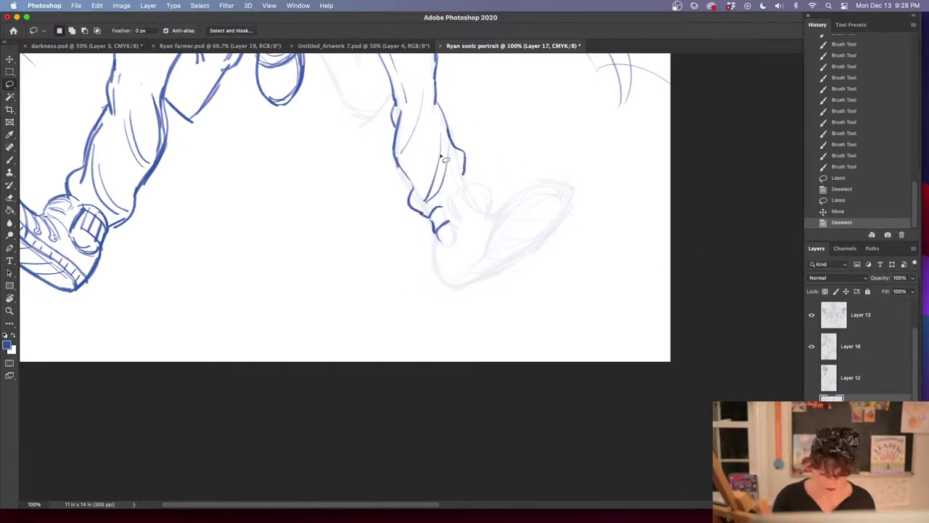
Finish the ribbed ankle cuff with its rounded lower end and ink the back edge of the shoe's heel
{"action": "key", "text": "b"}
{"action": "left_click_drag", "start_coordinate": [433, 212], "coordinate": [439, 227]}
{"action": "mouse_move", "coordinate": [437, 211]}
{"action": "left_mouse_down"}
{"action": "mouse_move", "coordinate": [440, 225]}
{"action": "mouse_move", "coordinate": [446, 194]}
{"action": "mouse_move", "coordinate": [469, 183]}
{"action": "mouse_move", "coordinate": [489, 212]}
{"action": "mouse_move", "coordinate": [480, 178]}
{"action": "mouse_move", "coordinate": [487, 185]}
{"action": "mouse_move", "coordinate": [446, 194]}
{"action": "mouse_move", "coordinate": [485, 190]}
{"action": "mouse_move", "coordinate": [456, 242]}
{"action": "mouse_move", "coordinate": [436, 236]}
{"action": "mouse_move", "coordinate": [439, 279]}
{"action": "left_mouse_up"}
{"action": "key", "text": "w"}
{"action": "key", "text": "e"}
{"action": "key", "text": "b"}
Ink the striding foot's shoe outline with its toe, sole rim and underside edge
{"action": "mouse_move", "coordinate": [433, 244]}
{"action": "left_mouse_down"}
{"action": "mouse_move", "coordinate": [448, 279]}
{"action": "mouse_move", "coordinate": [495, 273]}
{"action": "left_mouse_up"}
{"action": "left_click_drag", "start_coordinate": [468, 283], "coordinate": [511, 262]}
{"action": "left_click_drag", "start_coordinate": [485, 213], "coordinate": [540, 186]}
{"action": "left_click_drag", "start_coordinate": [497, 218], "coordinate": [538, 188]}
{"action": "mouse_move", "coordinate": [443, 276]}
{"action": "left_mouse_down"}
{"action": "mouse_move", "coordinate": [563, 184]}
{"action": "mouse_move", "coordinate": [549, 225]}
{"action": "left_mouse_up"}
{"action": "left_click_drag", "start_coordinate": [571, 196], "coordinate": [510, 262]}
{"action": "mouse_move", "coordinate": [456, 271]}
{"action": "left_mouse_down"}
{"action": "mouse_move", "coordinate": [447, 289]}
{"action": "mouse_move", "coordinate": [482, 278]}
{"action": "left_mouse_up"}
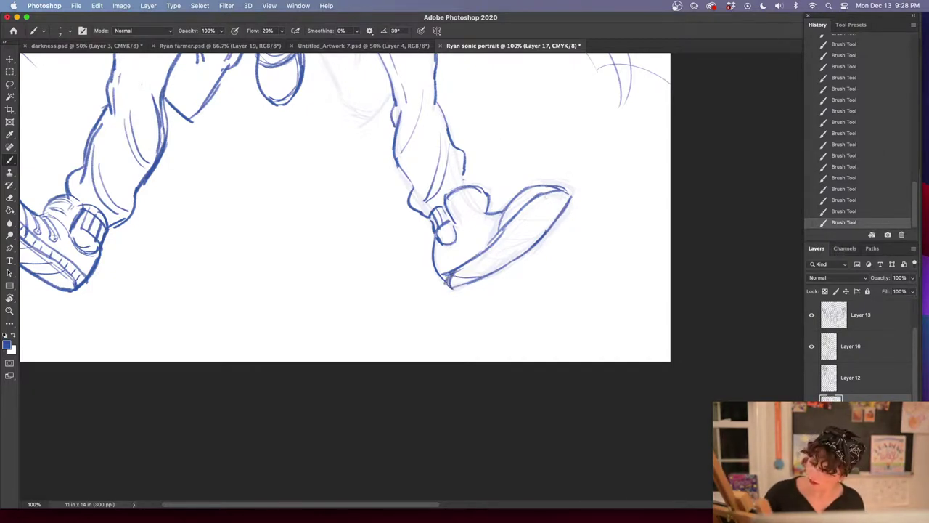
Add the short ticks along the sole rim, the laces with eyelets and the collar details to the shoe
{"action": "mouse_move", "coordinate": [567, 196]}
{"action": "left_mouse_down"}
{"action": "mouse_move", "coordinate": [527, 214]}
{"action": "mouse_move", "coordinate": [451, 288]}
{"action": "mouse_move", "coordinate": [434, 258]}
{"action": "mouse_move", "coordinate": [469, 258]}
{"action": "mouse_move", "coordinate": [520, 209]}
{"action": "mouse_move", "coordinate": [553, 197]}
{"action": "left_mouse_up"}
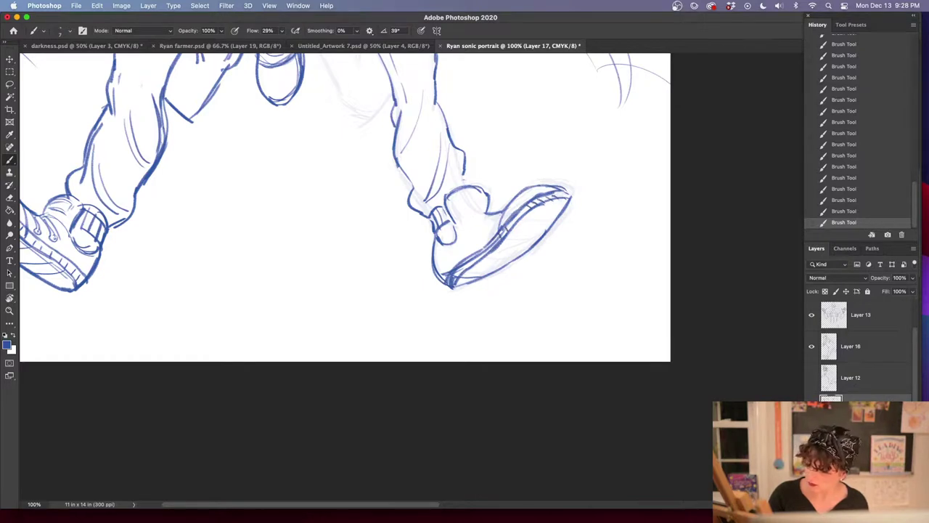
{"action": "left_click_drag", "start_coordinate": [499, 213], "coordinate": [490, 231]}
{"action": "left_click_drag", "start_coordinate": [489, 228], "coordinate": [450, 245]}
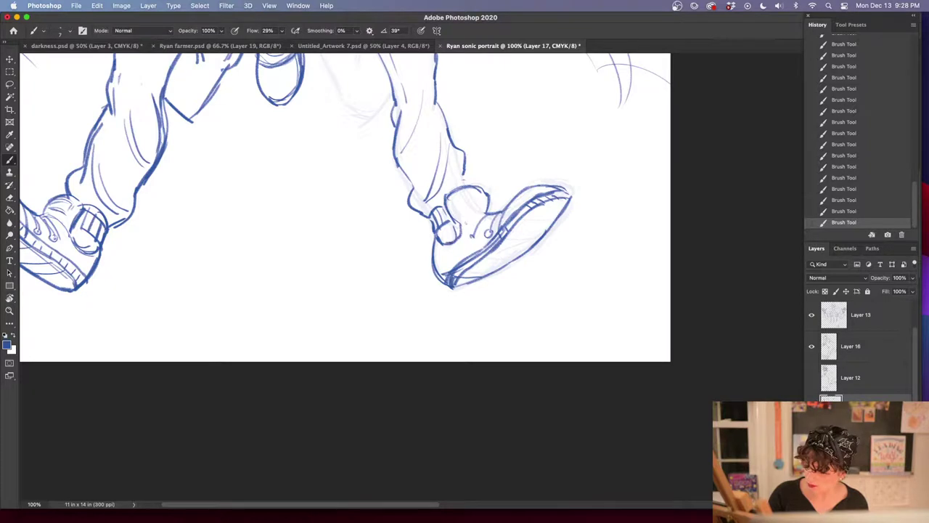
{"action": "mouse_move", "coordinate": [449, 193]}
{"action": "left_mouse_down"}
{"action": "mouse_move", "coordinate": [452, 211]}
{"action": "mouse_move", "coordinate": [486, 203]}
{"action": "left_mouse_up"}
{"action": "left_click_drag", "start_coordinate": [476, 239], "coordinate": [489, 216]}
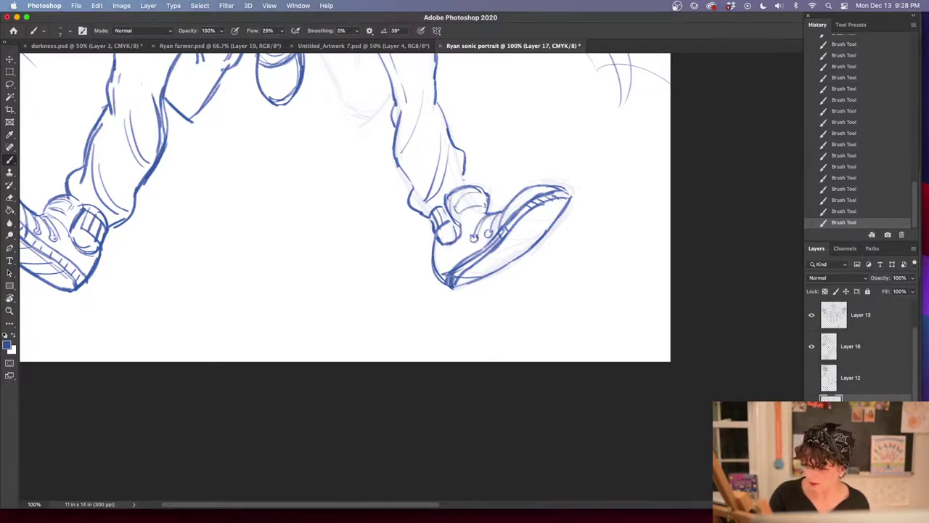
Fill the shoe's underside with curved parallel tread lines from heel to toe
{"action": "mouse_move", "coordinate": [467, 273]}
{"action": "left_mouse_down"}
{"action": "mouse_move", "coordinate": [492, 268]}
{"action": "mouse_move", "coordinate": [552, 223]}
{"action": "left_mouse_up"}
{"action": "left_click_drag", "start_coordinate": [523, 219], "coordinate": [557, 212]}
{"action": "left_click_drag", "start_coordinate": [537, 206], "coordinate": [567, 201]}
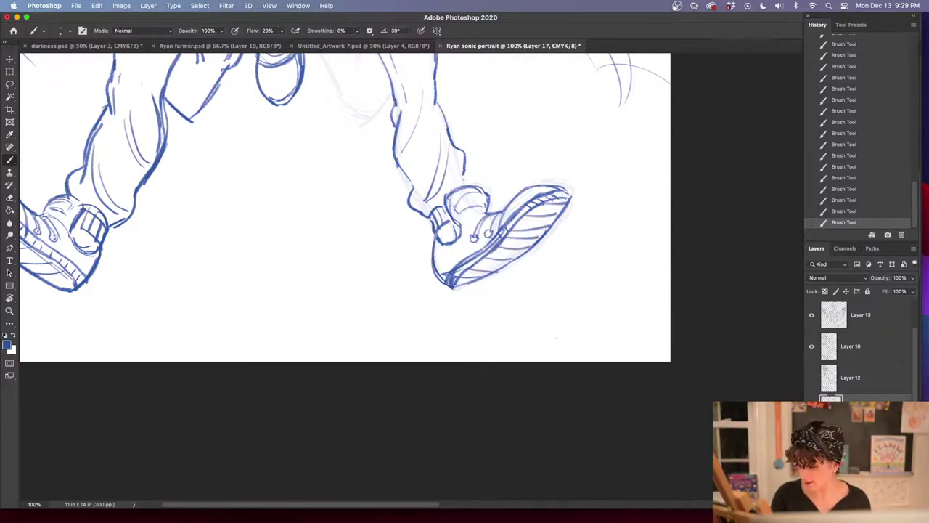
Rework the underside edge of the striding foot's shoe, erasing the stray line beneath the sole and re-inking its contour
{"action": "key", "text": "super+minus"}
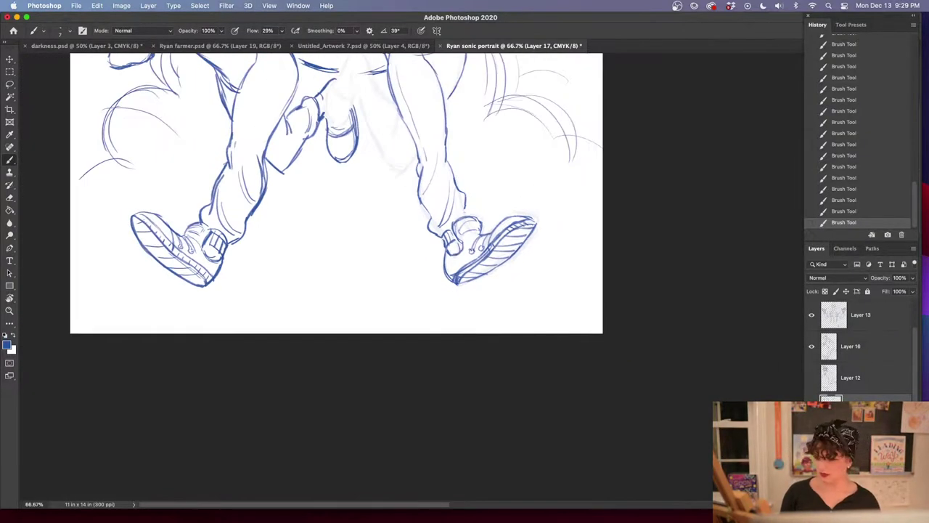
{"action": "mouse_move", "coordinate": [445, 251]}
{"action": "left_mouse_down"}
{"action": "mouse_move", "coordinate": [444, 279]}
{"action": "mouse_move", "coordinate": [473, 279]}
{"action": "mouse_move", "coordinate": [533, 222]}
{"action": "left_mouse_up"}
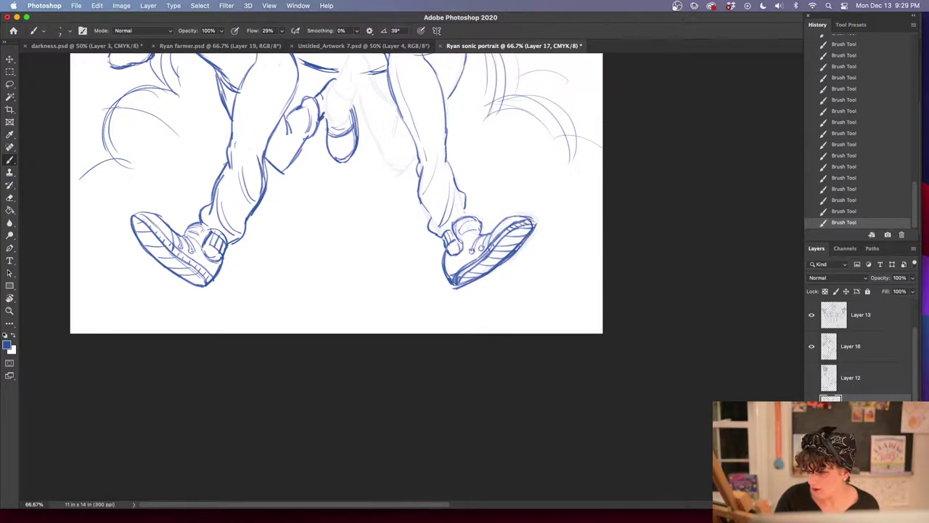
{"action": "key", "text": "e"}
{"action": "key", "text": "super+z"}
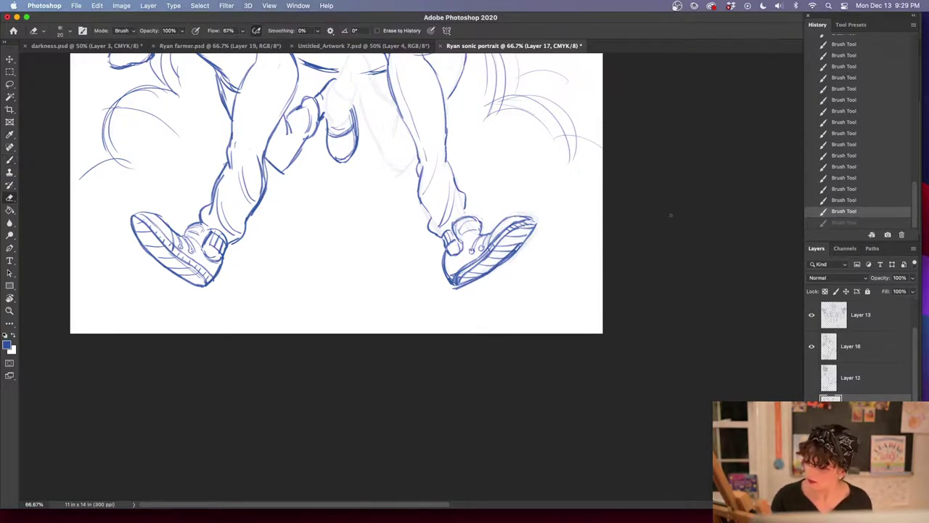
{"action": "key", "text": "b"}
{"action": "key", "text": "e"}
{"action": "mouse_move", "coordinate": [501, 265]}
{"action": "left_mouse_down"}
{"action": "mouse_move", "coordinate": [520, 248]}
{"action": "mouse_move", "coordinate": [473, 282]}
{"action": "left_mouse_up"}
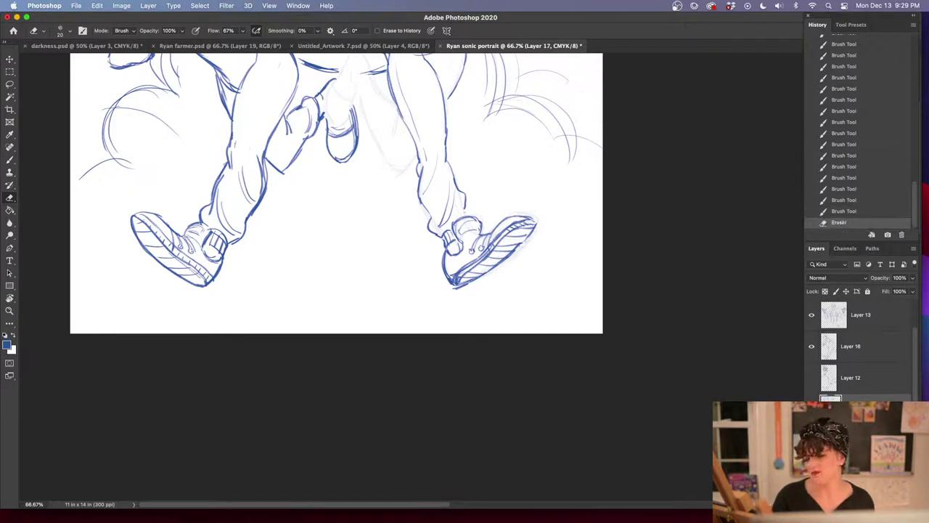
{"action": "key", "text": "b"}
{"action": "left_click_drag", "start_coordinate": [536, 222], "coordinate": [499, 265]}
Strengthen the contours of the striding leg from the knee down the calf to the gathered trouser hem and ankle
{"action": "key", "text": "space"}
{"action": "left_click_drag", "start_coordinate": [563, 271], "coordinate": [561, 335]}
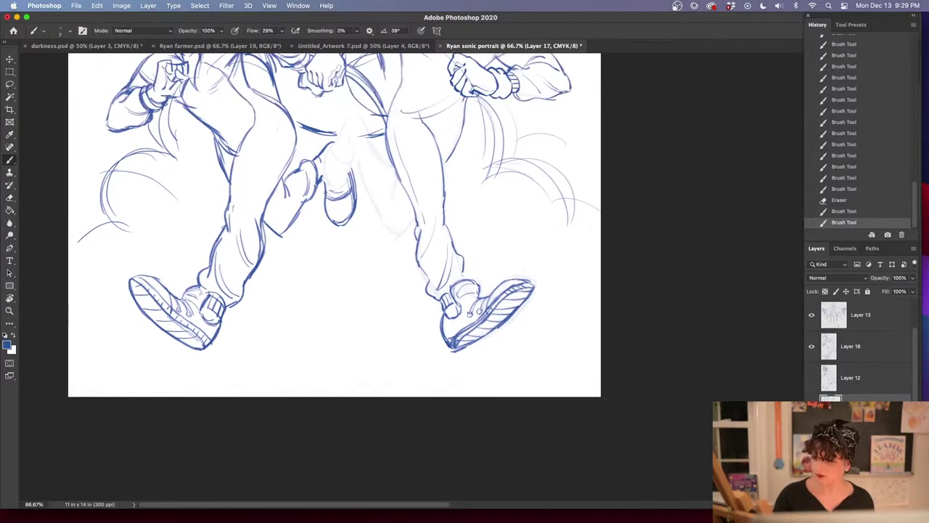
{"action": "left_click_drag", "start_coordinate": [444, 227], "coordinate": [466, 260]}
{"action": "mouse_move", "coordinate": [463, 257]}
{"action": "left_mouse_down"}
{"action": "mouse_move", "coordinate": [463, 278]}
{"action": "mouse_move", "coordinate": [490, 313]}
{"action": "mouse_move", "coordinate": [513, 292]}
{"action": "left_mouse_up"}
{"action": "left_click_drag", "start_coordinate": [419, 156], "coordinate": [423, 169]}
{"action": "mouse_move", "coordinate": [439, 149]}
{"action": "left_mouse_down"}
{"action": "mouse_move", "coordinate": [445, 221]}
{"action": "mouse_move", "coordinate": [417, 216]}
{"action": "left_mouse_up"}
{"action": "mouse_move", "coordinate": [441, 205]}
{"action": "left_mouse_down"}
{"action": "mouse_move", "coordinate": [443, 219]}
{"action": "mouse_move", "coordinate": [424, 233]}
{"action": "mouse_move", "coordinate": [417, 224]}
{"action": "mouse_move", "coordinate": [426, 279]}
{"action": "left_mouse_up"}
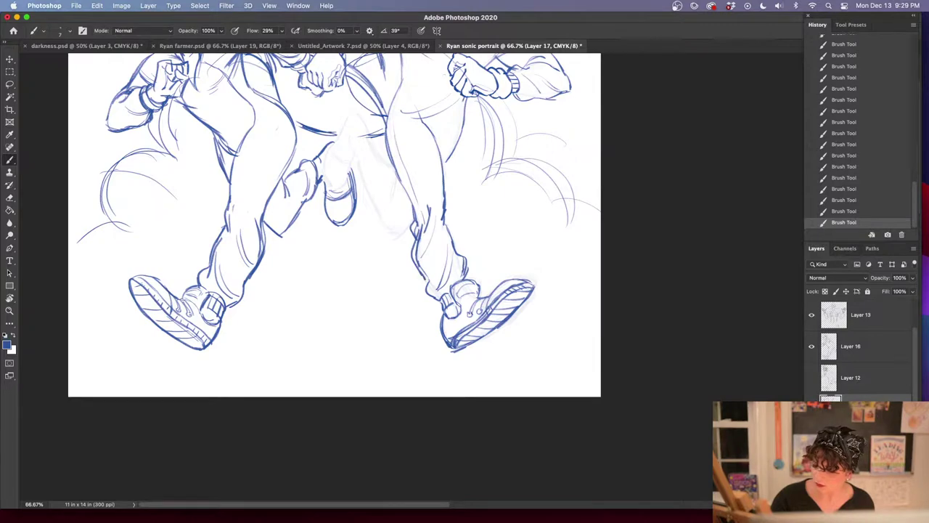
{"action": "mouse_move", "coordinate": [445, 223]}
{"action": "left_mouse_down"}
{"action": "mouse_move", "coordinate": [459, 255]}
{"action": "mouse_move", "coordinate": [431, 288]}
{"action": "left_mouse_up"}
{"action": "left_click_drag", "start_coordinate": [425, 285], "coordinate": [440, 313]}
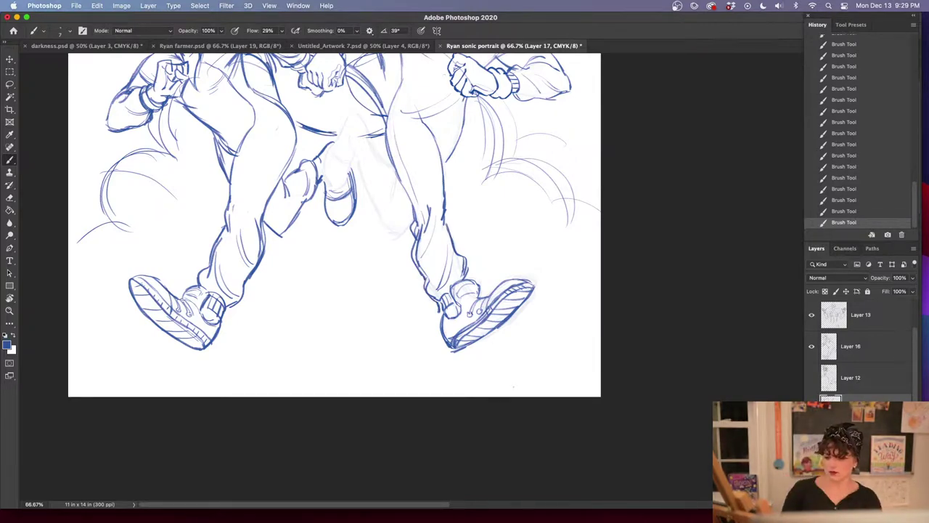
{"action": "key", "text": "super+minus"}
{"action": "key", "text": "super+minus"}
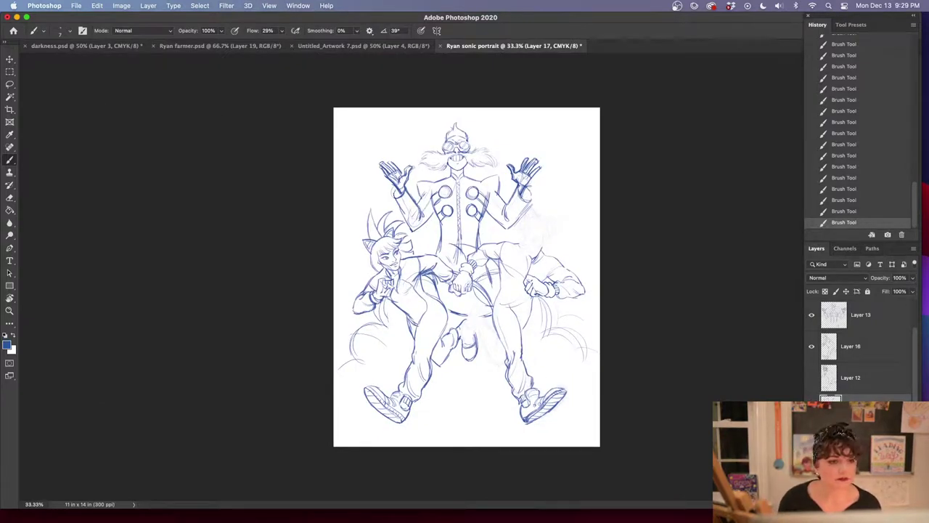
{"action": "key", "text": "shift+Tab"}
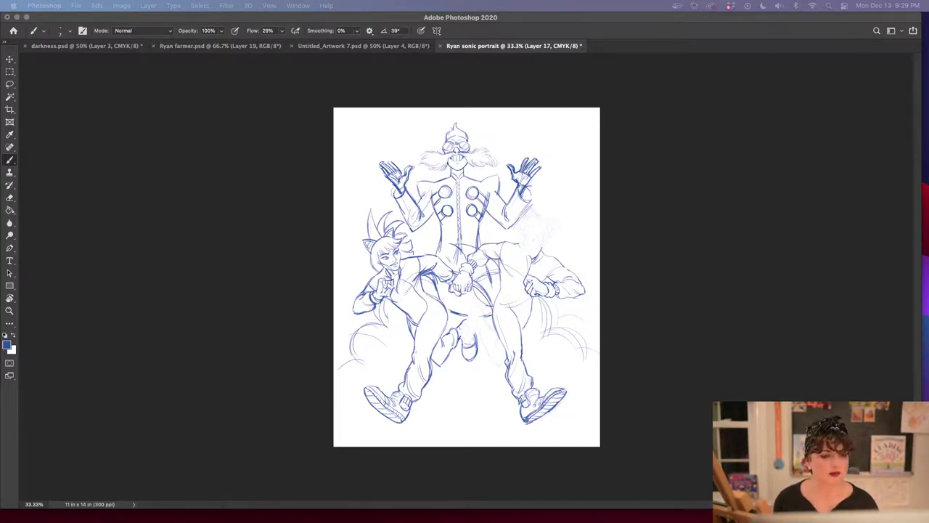
{"action": "left_click", "coordinate": [742, 332]}
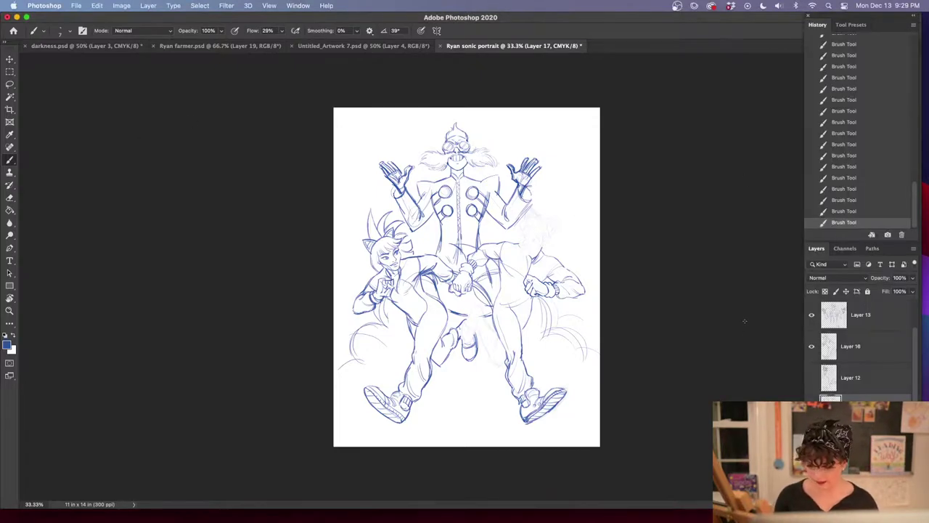
Add chest fur strokes, fold lines at the collar and shoulder, a line down the torso and hip accents to the bearded man
{"action": "key", "text": "super+equal"}
{"action": "key", "text": "super+equal"}
{"action": "left_click_drag", "start_coordinate": [584, 360], "coordinate": [516, 369]}
{"action": "key", "text": "super+equal"}
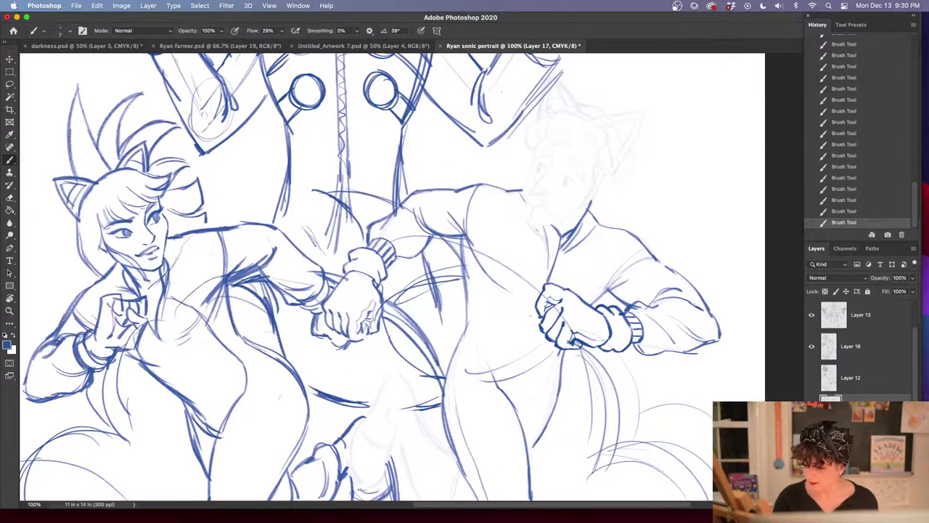
{"action": "mouse_move", "coordinate": [497, 196]}
{"action": "left_mouse_down"}
{"action": "mouse_move", "coordinate": [508, 222]}
{"action": "mouse_move", "coordinate": [495, 236]}
{"action": "mouse_move", "coordinate": [499, 251]}
{"action": "left_mouse_up"}
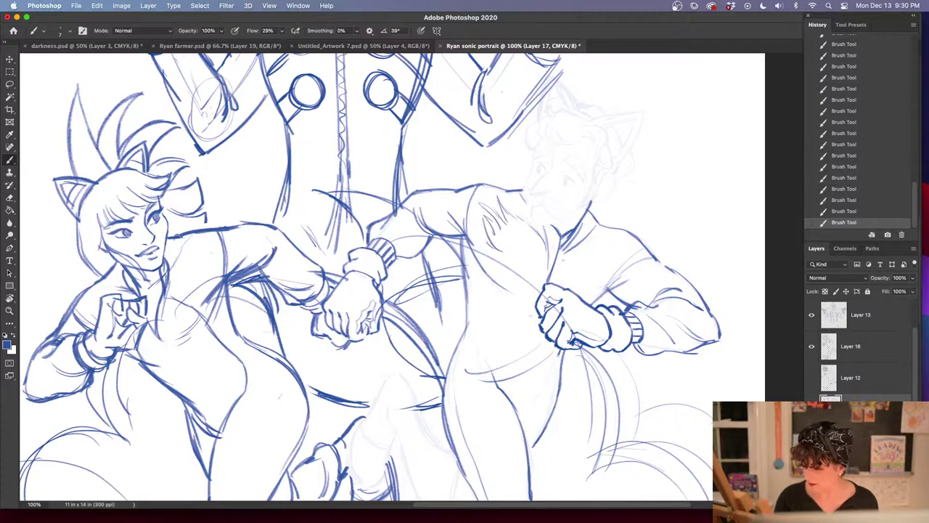
{"action": "left_click_drag", "start_coordinate": [585, 247], "coordinate": [569, 259]}
{"action": "mouse_move", "coordinate": [622, 238]}
{"action": "left_mouse_down"}
{"action": "mouse_move", "coordinate": [602, 254]}
{"action": "mouse_move", "coordinate": [592, 289]}
{"action": "left_mouse_up"}
{"action": "left_click_drag", "start_coordinate": [495, 250], "coordinate": [509, 395]}
{"action": "left_click_drag", "start_coordinate": [558, 350], "coordinate": [527, 407]}
{"action": "left_click_drag", "start_coordinate": [547, 381], "coordinate": [520, 411]}
Ink the man's bent rear leg between the figures, with its knee outline and trouser folds
{"action": "left_click_drag", "start_coordinate": [578, 403], "coordinate": [562, 224]}
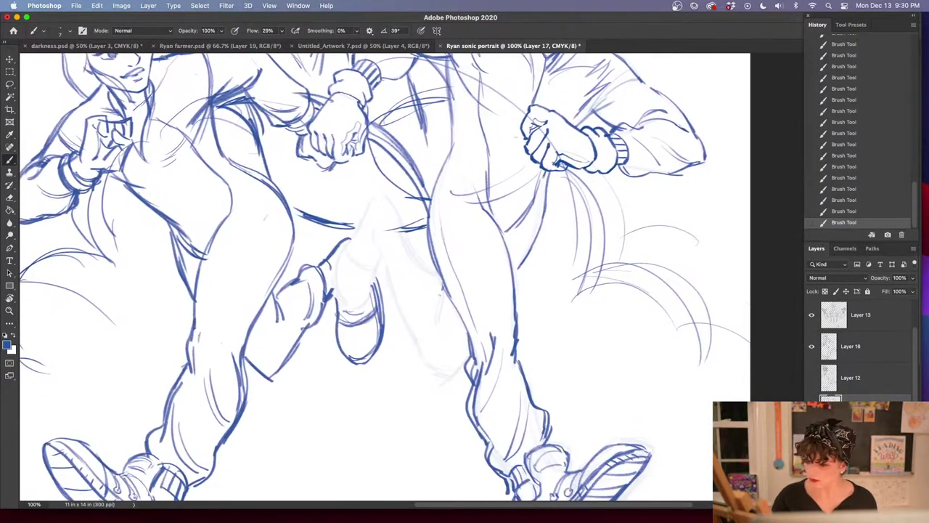
{"action": "left_click_drag", "start_coordinate": [442, 290], "coordinate": [428, 328]}
{"action": "mouse_move", "coordinate": [440, 275]}
{"action": "left_mouse_down"}
{"action": "mouse_move", "coordinate": [404, 238]}
{"action": "mouse_move", "coordinate": [424, 277]}
{"action": "mouse_move", "coordinate": [383, 277]}
{"action": "mouse_move", "coordinate": [416, 345]}
{"action": "left_mouse_up"}
{"action": "left_click_drag", "start_coordinate": [397, 286], "coordinate": [422, 353]}
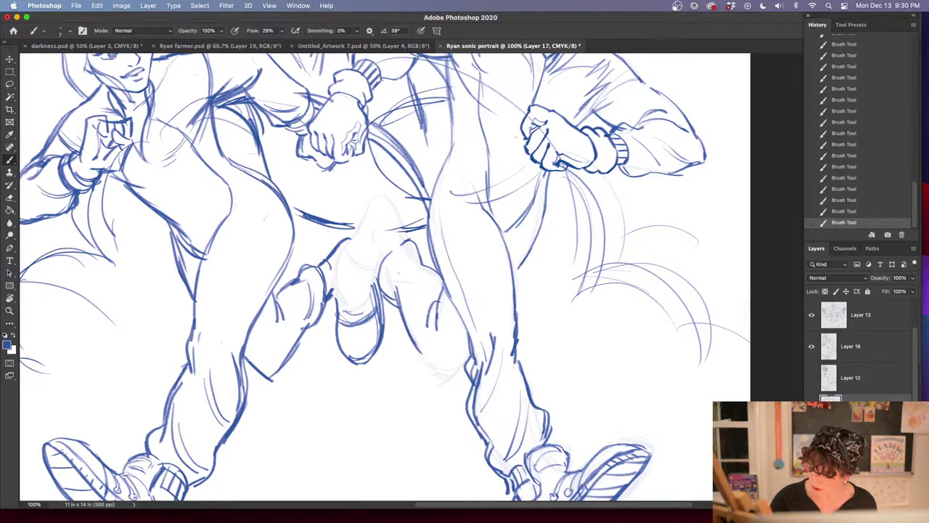
{"action": "mouse_move", "coordinate": [395, 263]}
{"action": "left_mouse_down"}
{"action": "mouse_move", "coordinate": [404, 289]}
{"action": "mouse_move", "coordinate": [383, 302]}
{"action": "mouse_move", "coordinate": [443, 376]}
{"action": "left_mouse_up"}
{"action": "mouse_move", "coordinate": [411, 328]}
{"action": "left_mouse_down"}
{"action": "mouse_move", "coordinate": [431, 369]}
{"action": "mouse_move", "coordinate": [466, 379]}
{"action": "mouse_move", "coordinate": [445, 381]}
{"action": "left_mouse_up"}
{"action": "left_click_drag", "start_coordinate": [398, 288], "coordinate": [411, 336]}
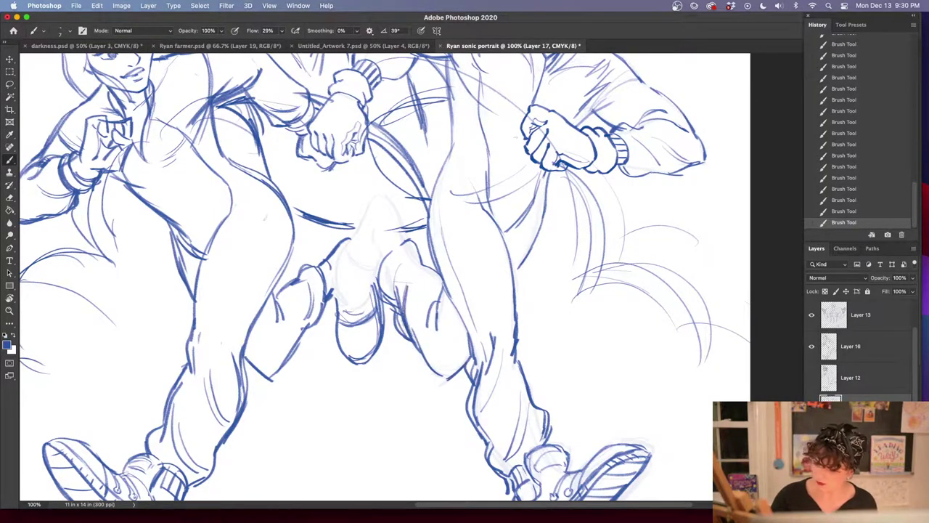
{"action": "left_click_drag", "start_coordinate": [397, 270], "coordinate": [407, 312]}
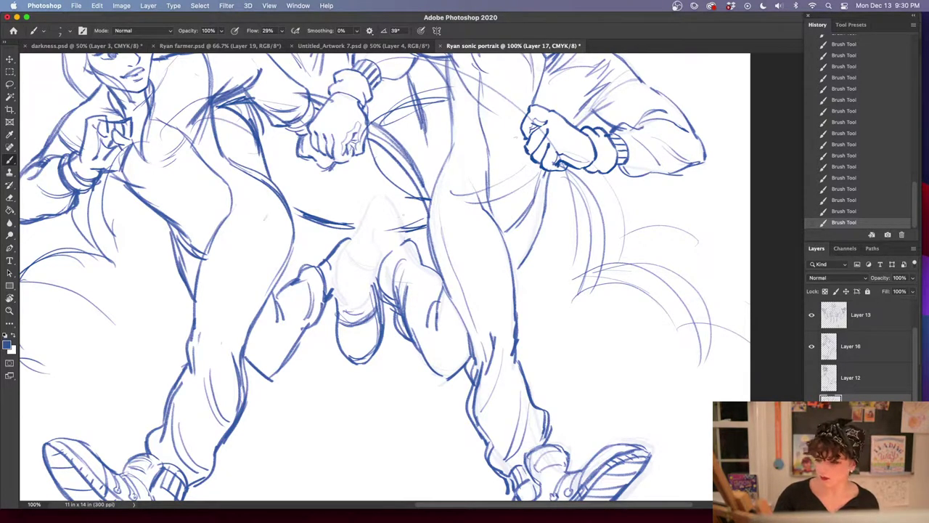
Ink the outline of the rear foot's shoe with its toe and heel, and begin the ankle and collar lines
{"action": "left_click_drag", "start_coordinate": [405, 242], "coordinate": [396, 223]}
{"action": "mouse_move", "coordinate": [397, 225]}
{"action": "left_mouse_down"}
{"action": "mouse_move", "coordinate": [389, 210]}
{"action": "mouse_move", "coordinate": [429, 267]}
{"action": "mouse_move", "coordinate": [376, 200]}
{"action": "mouse_move", "coordinate": [338, 273]}
{"action": "mouse_move", "coordinate": [354, 310]}
{"action": "mouse_move", "coordinate": [375, 290]}
{"action": "left_mouse_up"}
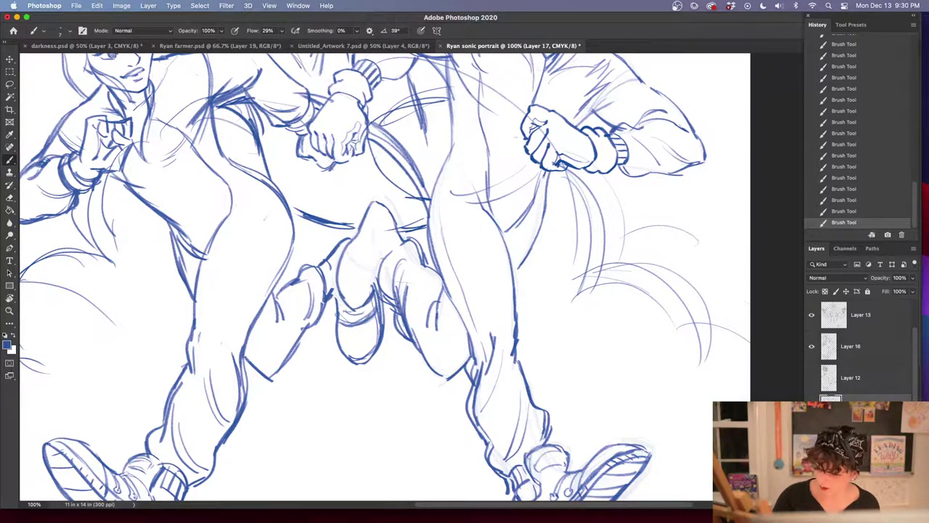
{"action": "mouse_move", "coordinate": [382, 251]}
{"action": "left_mouse_down"}
{"action": "mouse_move", "coordinate": [375, 264]}
{"action": "mouse_move", "coordinate": [398, 231]}
{"action": "left_mouse_up"}
{"action": "mouse_move", "coordinate": [397, 231]}
{"action": "left_mouse_down"}
{"action": "mouse_move", "coordinate": [396, 261]}
{"action": "mouse_move", "coordinate": [368, 267]}
{"action": "mouse_move", "coordinate": [369, 219]}
{"action": "left_mouse_up"}
{"action": "left_click_drag", "start_coordinate": [371, 220], "coordinate": [376, 216]}
{"action": "mouse_move", "coordinate": [376, 217]}
{"action": "left_mouse_down"}
{"action": "mouse_move", "coordinate": [388, 224]}
{"action": "mouse_move", "coordinate": [394, 210]}
{"action": "mouse_move", "coordinate": [393, 222]}
{"action": "left_mouse_up"}
{"action": "mouse_move", "coordinate": [385, 202]}
{"action": "left_mouse_down"}
{"action": "mouse_move", "coordinate": [395, 228]}
{"action": "mouse_move", "coordinate": [377, 201]}
{"action": "left_mouse_up"}
Add the lace and collar details and the curved toe line to the rear shoe
{"action": "left_click_drag", "start_coordinate": [371, 237], "coordinate": [370, 265]}
{"action": "left_click_drag", "start_coordinate": [373, 266], "coordinate": [380, 267]}
{"action": "mouse_move", "coordinate": [371, 230]}
{"action": "left_mouse_down"}
{"action": "mouse_move", "coordinate": [375, 246]}
{"action": "mouse_move", "coordinate": [376, 224]}
{"action": "left_mouse_up"}
{"action": "mouse_move", "coordinate": [350, 254]}
{"action": "left_mouse_down"}
{"action": "mouse_move", "coordinate": [348, 267]}
{"action": "mouse_move", "coordinate": [375, 278]}
{"action": "left_mouse_up"}
{"action": "mouse_move", "coordinate": [358, 243]}
{"action": "left_mouse_down"}
{"action": "mouse_move", "coordinate": [356, 263]}
{"action": "mouse_move", "coordinate": [376, 274]}
{"action": "mouse_move", "coordinate": [383, 253]}
{"action": "mouse_move", "coordinate": [402, 256]}
{"action": "mouse_move", "coordinate": [401, 265]}
{"action": "mouse_move", "coordinate": [399, 246]}
{"action": "left_mouse_up"}
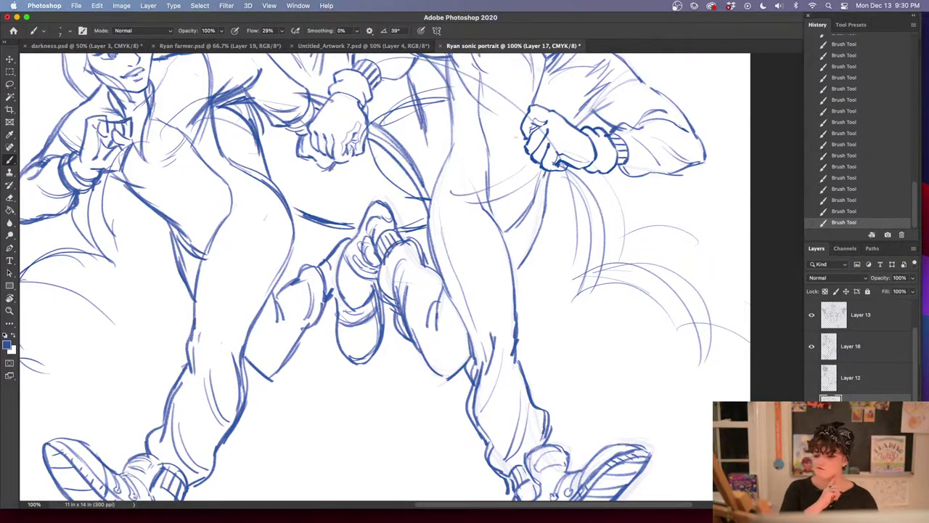
Thicken the rear shoe's outer contour and add the sole rim with short ticks at its upper end
{"action": "key", "text": "super+minus"}
{"action": "key", "text": "super+minus"}
{"action": "key", "text": "super+plus"}
{"action": "key", "text": "super+plus"}
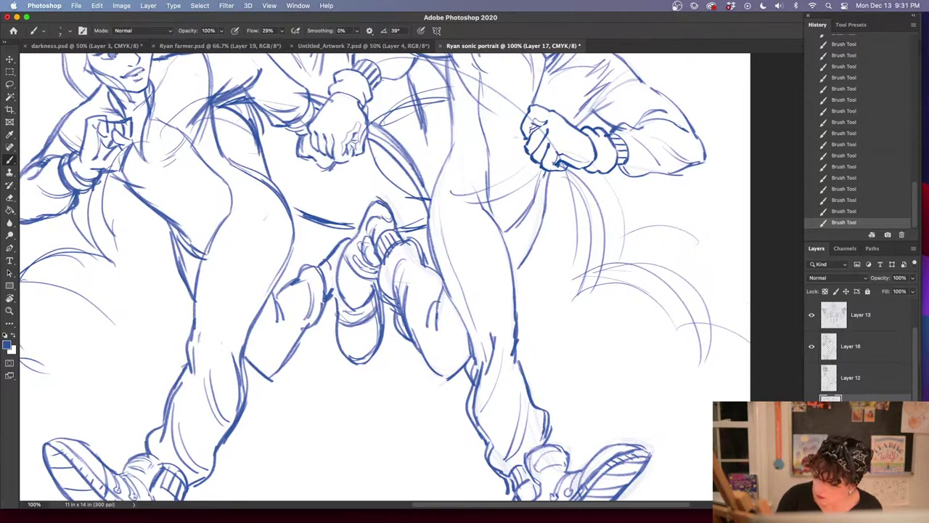
{"action": "mouse_move", "coordinate": [388, 196]}
{"action": "left_mouse_down"}
{"action": "mouse_move", "coordinate": [363, 206]}
{"action": "mouse_move", "coordinate": [334, 290]}
{"action": "left_mouse_up"}
{"action": "left_click_drag", "start_coordinate": [336, 256], "coordinate": [350, 309]}
{"action": "left_click_drag", "start_coordinate": [365, 207], "coordinate": [382, 195]}
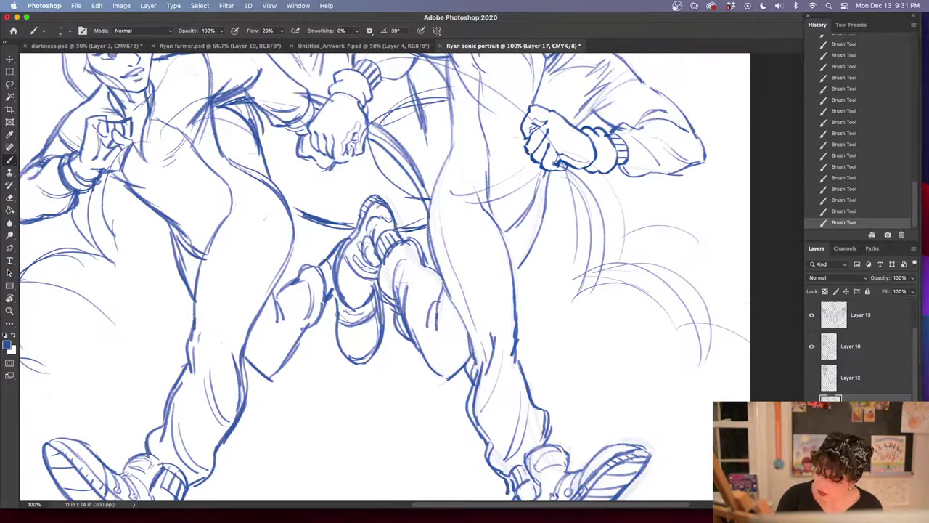
{"action": "left_click_drag", "start_coordinate": [378, 208], "coordinate": [390, 213]}
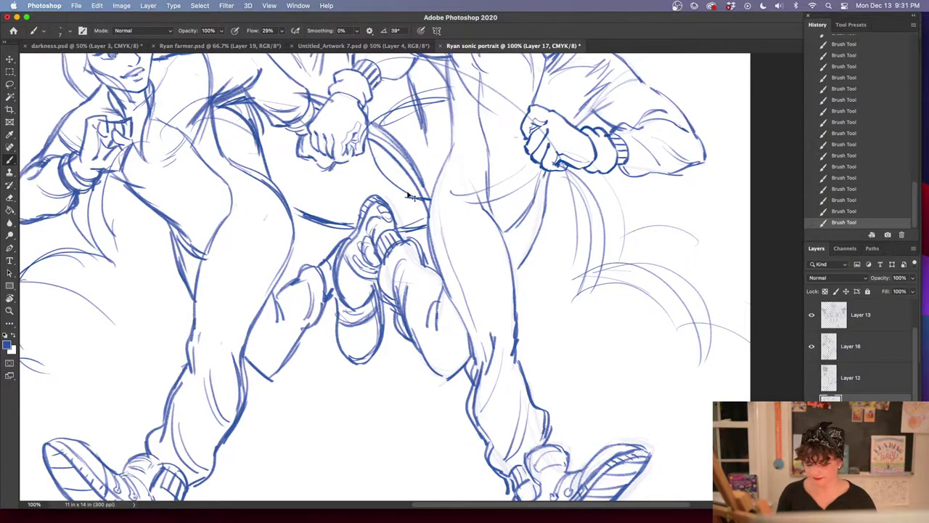
Duplicate the faded sketch on Layer 11 three times to darken the cat-eared man's head
{"action": "key", "text": "super+minus"}
{"action": "key", "text": "super+minus"}
{"action": "key", "text": "super+minus"}
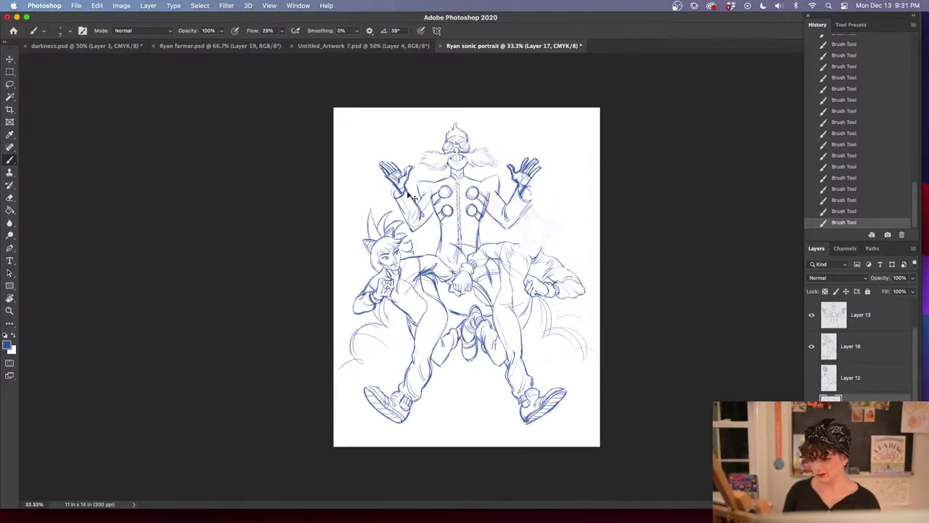
{"action": "key", "text": "super+plus"}
{"action": "key", "text": "super+plus"}
{"action": "key", "text": "super+plus"}
{"action": "mouse_move", "coordinate": [663, 401]}
{"action": "left_mouse_down"}
{"action": "mouse_move", "coordinate": [603, 394]}
{"action": "mouse_move", "coordinate": [484, 416]}
{"action": "left_mouse_up"}
{"action": "left_click", "coordinate": [812, 440]}
{"action": "left_click", "coordinate": [812, 440]}
{"action": "left_click", "coordinate": [850, 440]}
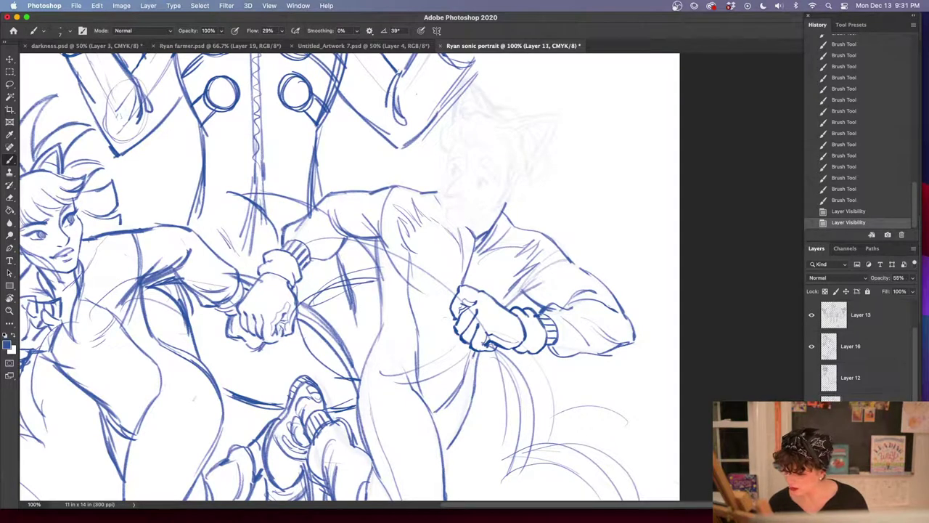
{"action": "key", "text": "super+j"}
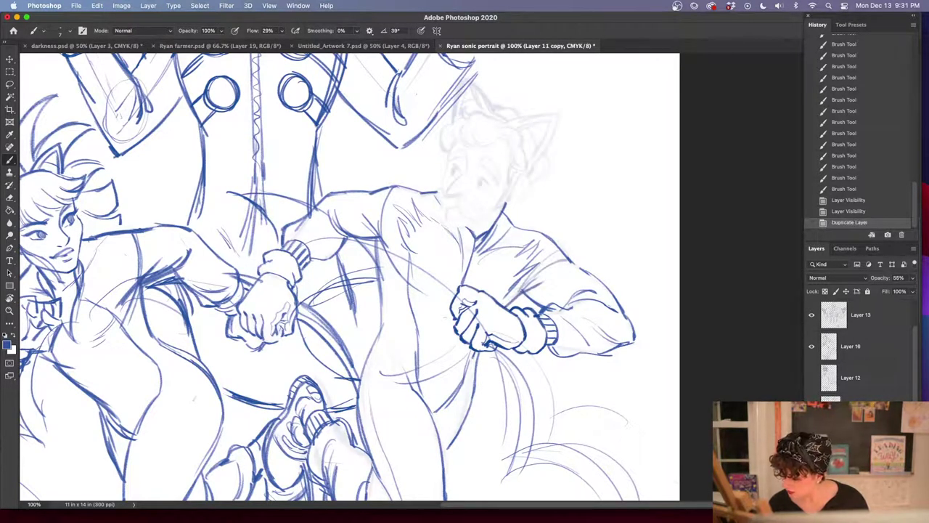
{"action": "key", "text": "super+j"}
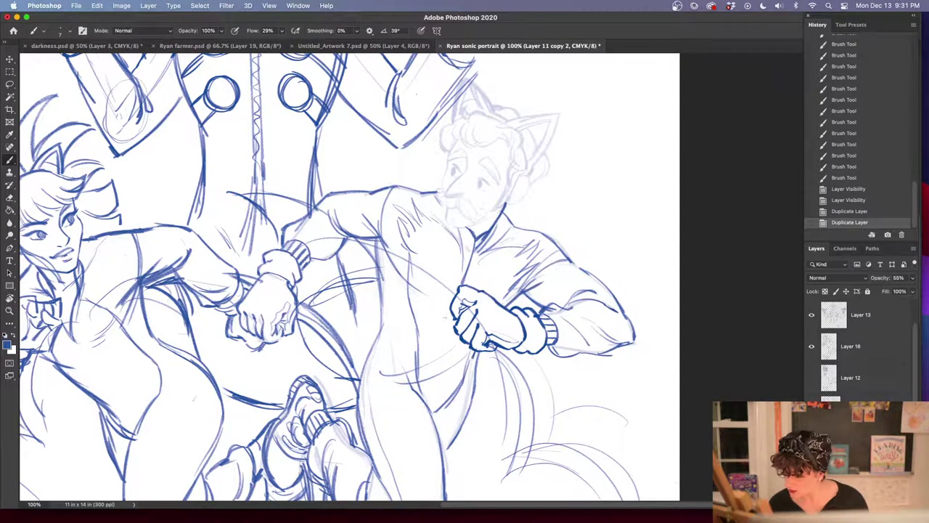
{"action": "key", "text": "super+j"}
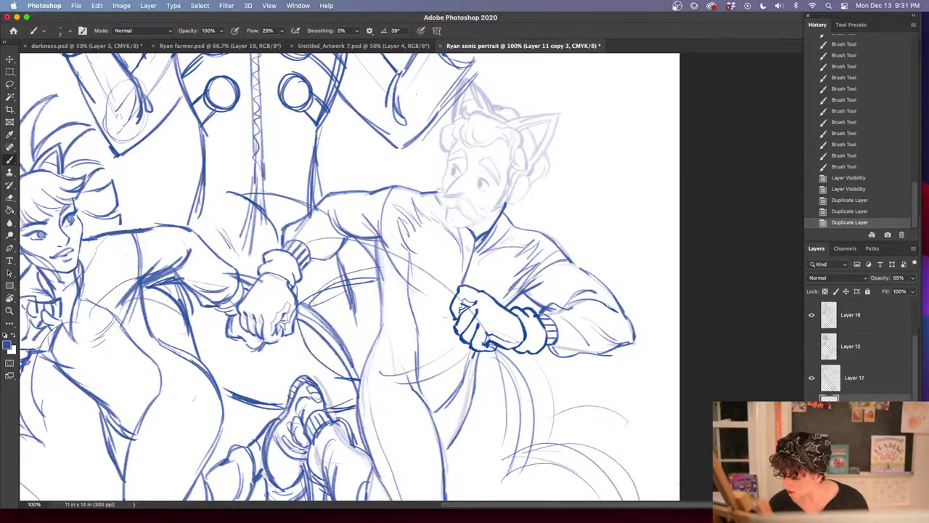
Merge the stacked Layer 11 sketch copies into a single layer and check it by toggling its visibility
{"action": "left_click", "coordinate": [869, 472], "text": "shift"}
{"action": "right_click", "coordinate": [870, 472]}
{"action": "left_click", "coordinate": [789, 370]}
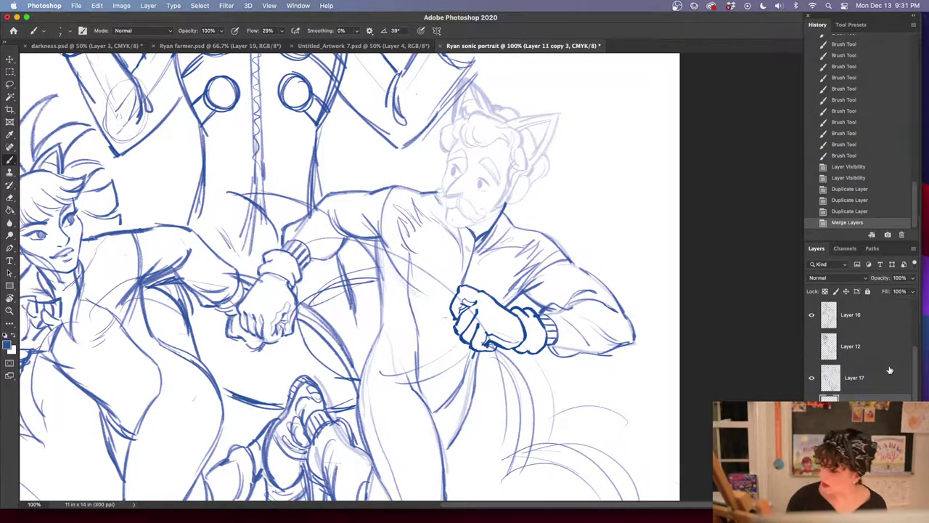
{"action": "left_click", "coordinate": [812, 409]}
{"action": "left_click", "coordinate": [812, 408]}
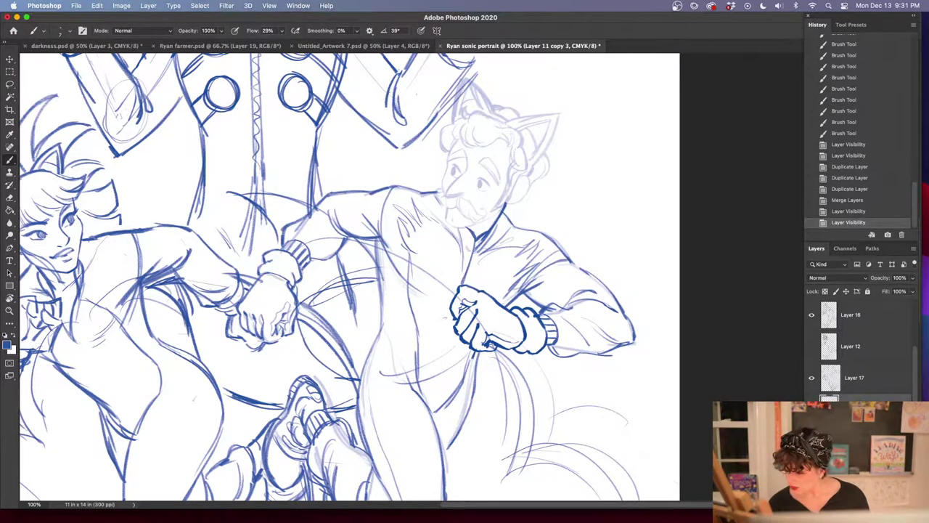
Lasso the bearded man's head, paste a copy in place on a new layer, and hide the merged sketch layer
{"action": "key", "text": "l"}
{"action": "mouse_move", "coordinate": [440, 174]}
{"action": "left_mouse_down"}
{"action": "mouse_move", "coordinate": [438, 195]}
{"action": "mouse_move", "coordinate": [459, 233]}
{"action": "mouse_move", "coordinate": [527, 207]}
{"action": "mouse_move", "coordinate": [487, 67]}
{"action": "mouse_move", "coordinate": [440, 176]}
{"action": "left_mouse_up"}
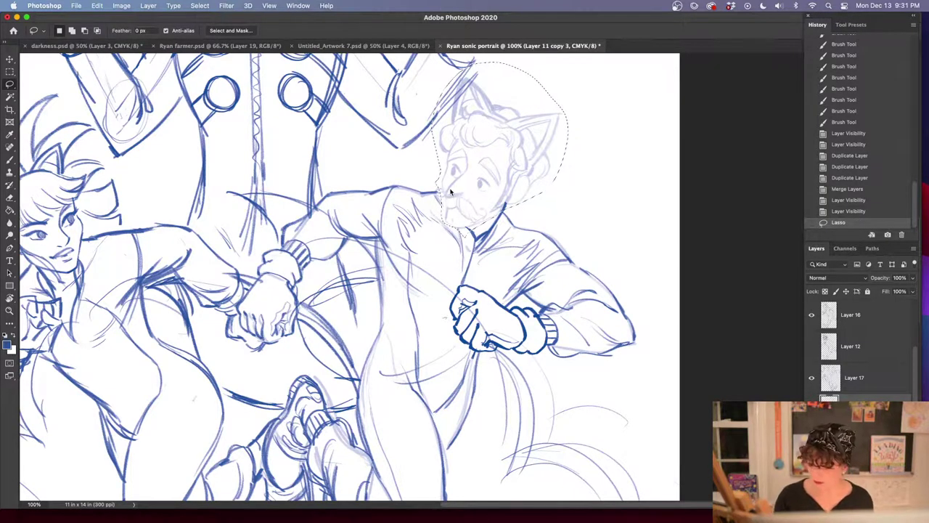
{"action": "key", "text": "super+shift+v"}
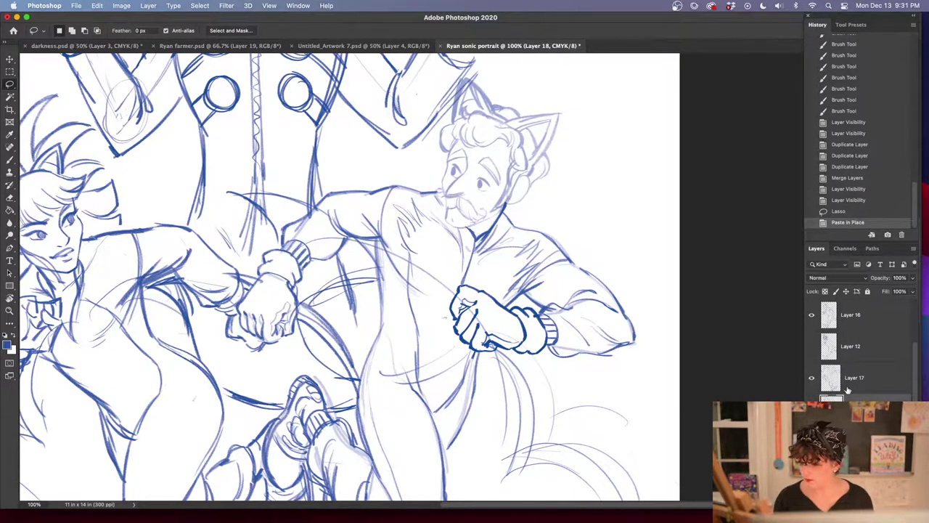
{"action": "left_click", "coordinate": [811, 440]}
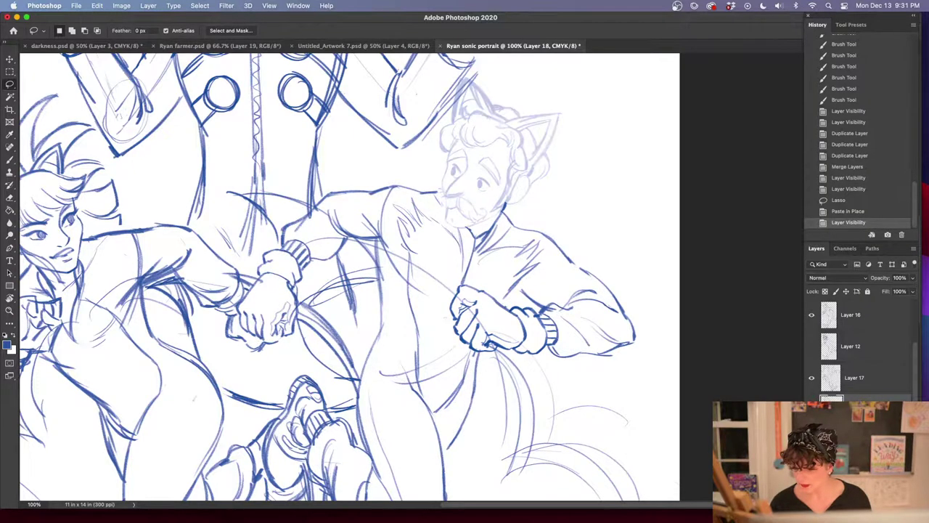
{"action": "scroll", "coordinate": [601, 443], "scroll_direction": "up", "scroll_amount": 10}
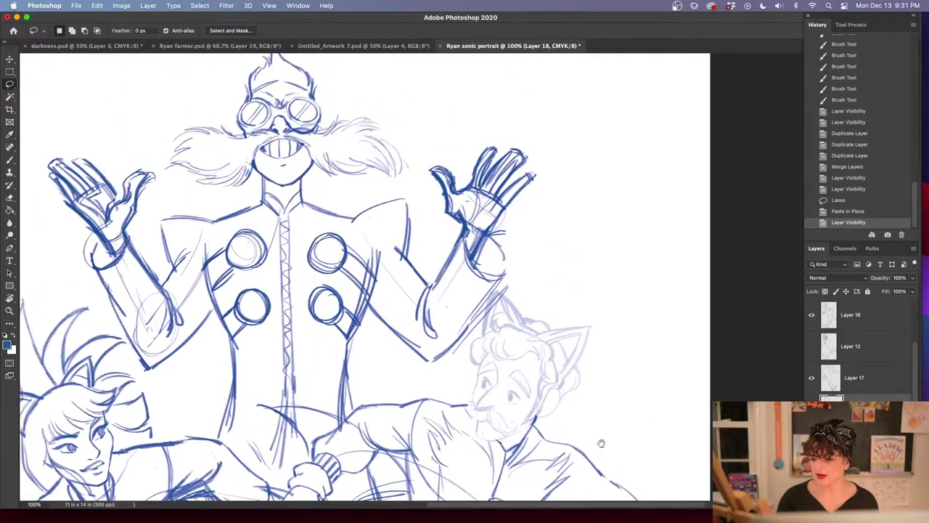
{"action": "key", "text": "b"}
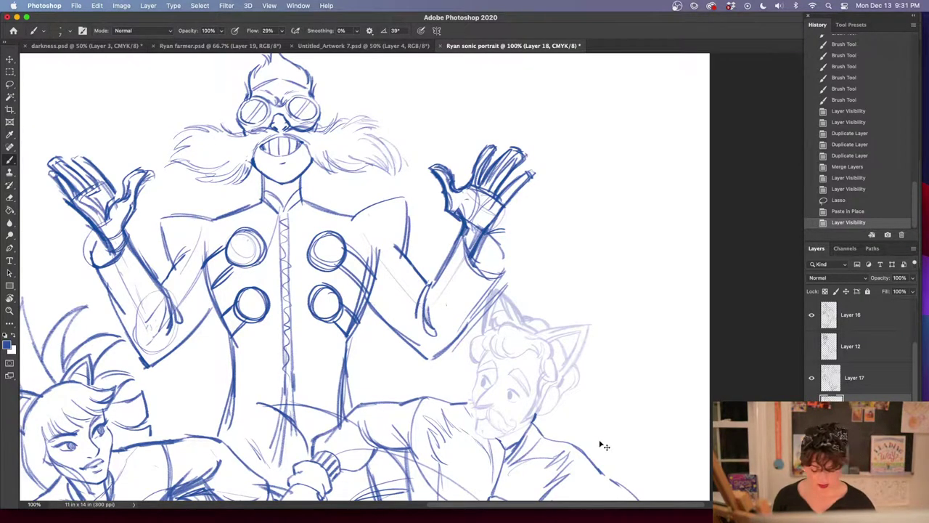
{"action": "scroll", "coordinate": [603, 436], "scroll_direction": "down", "scroll_amount": 5}
{"action": "scroll", "coordinate": [602, 435], "scroll_direction": "right", "scroll_amount": 3}
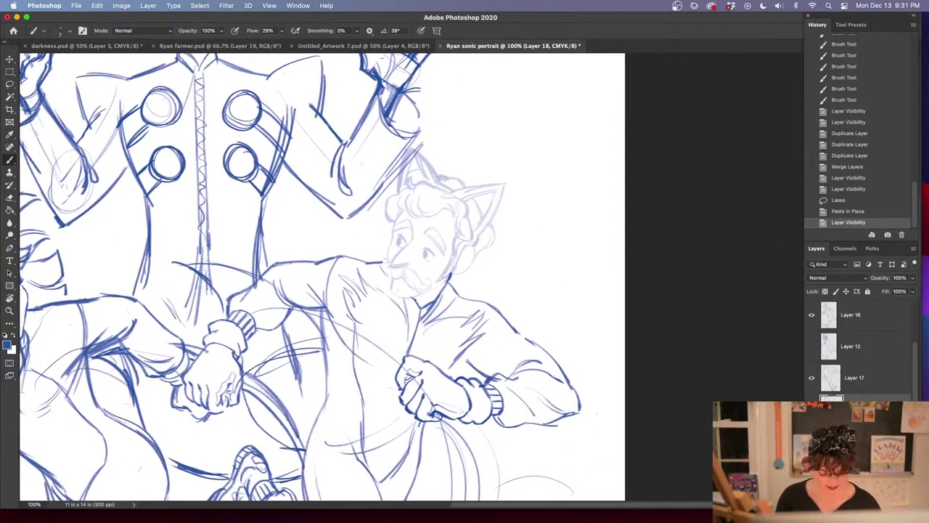
{"action": "left_click", "coordinate": [812, 409]}
{"action": "left_click", "coordinate": [812, 408]}
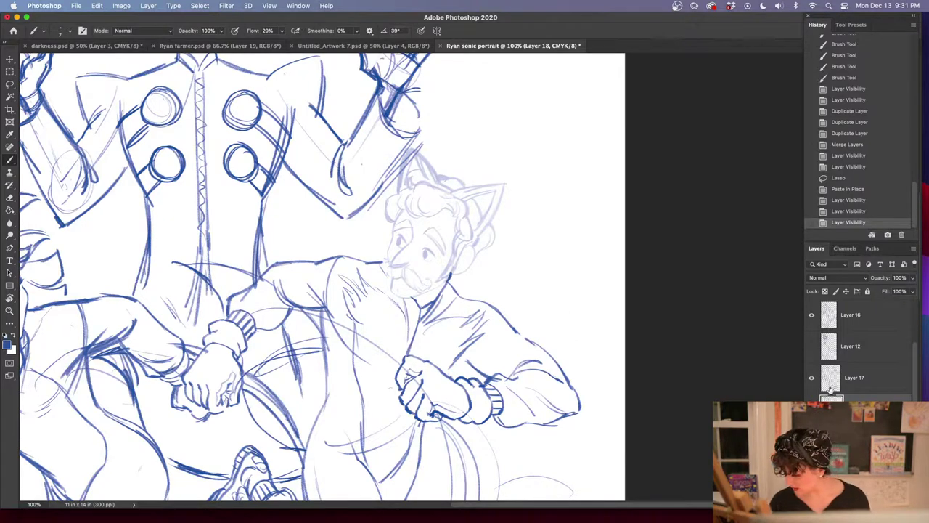
Check Layer 17 by toggling its visibility and merge it down into Layer 18
{"action": "left_click", "coordinate": [812, 377]}
{"action": "left_click", "coordinate": [811, 377]}
{"action": "left_click", "coordinate": [876, 379]}
{"action": "right_click", "coordinate": [877, 379]}
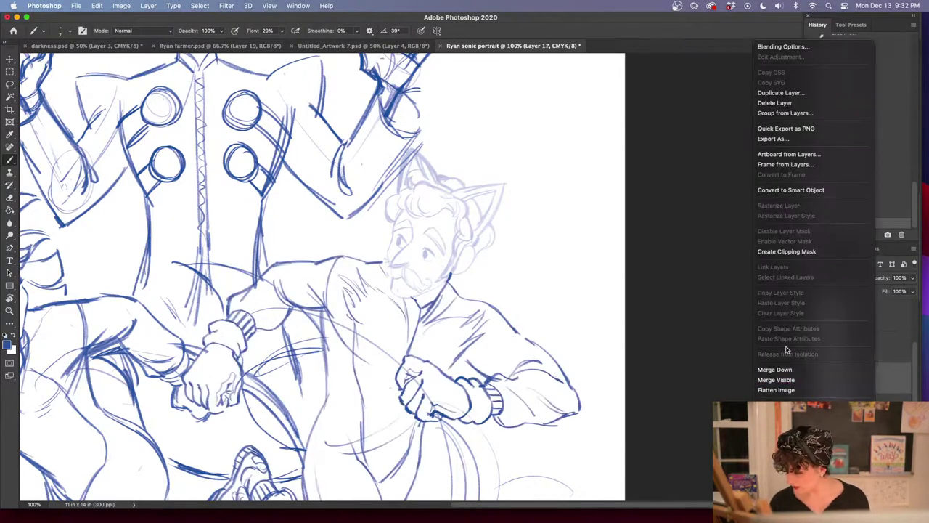
{"action": "left_click", "coordinate": [788, 368]}
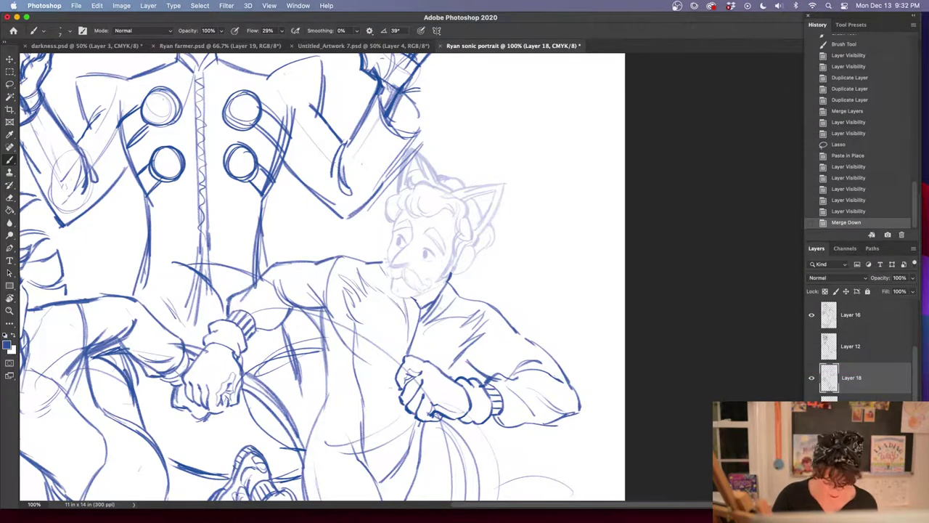
Draw the bearded man's jacket collar with short ribbing strokes below his jaw
{"action": "left_click_drag", "start_coordinate": [462, 290], "coordinate": [435, 313]}
{"action": "mouse_move", "coordinate": [463, 280]}
{"action": "left_mouse_down"}
{"action": "mouse_move", "coordinate": [458, 294]}
{"action": "mouse_move", "coordinate": [416, 322]}
{"action": "mouse_move", "coordinate": [417, 311]}
{"action": "mouse_move", "coordinate": [420, 321]}
{"action": "mouse_move", "coordinate": [440, 310]}
{"action": "left_mouse_up"}
{"action": "left_click_drag", "start_coordinate": [421, 323], "coordinate": [468, 289]}
Check Layer 16 by toggling its visibility and add collar strokes around the cat-eared woman's neck on it
{"action": "left_click_drag", "start_coordinate": [517, 424], "coordinate": [710, 321]}
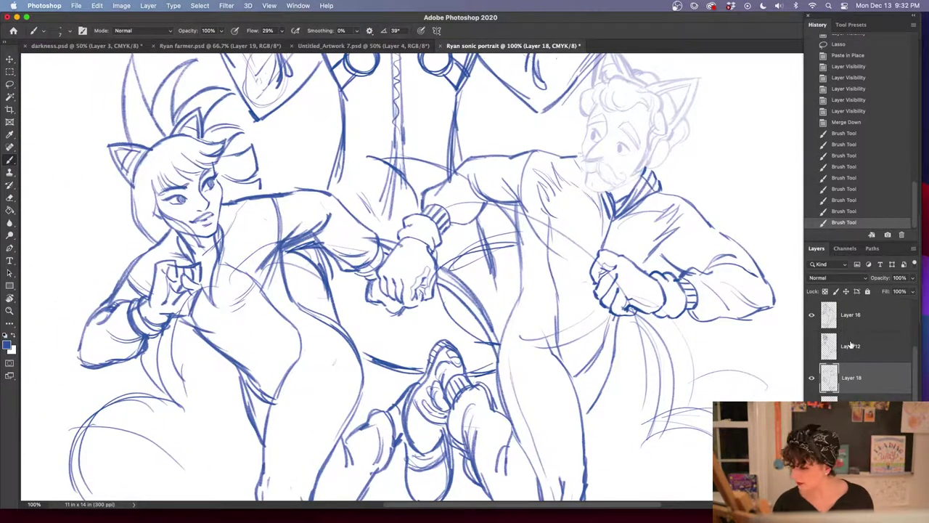
{"action": "left_click", "coordinate": [848, 316]}
{"action": "left_click", "coordinate": [811, 315]}
{"action": "left_click", "coordinate": [812, 315]}
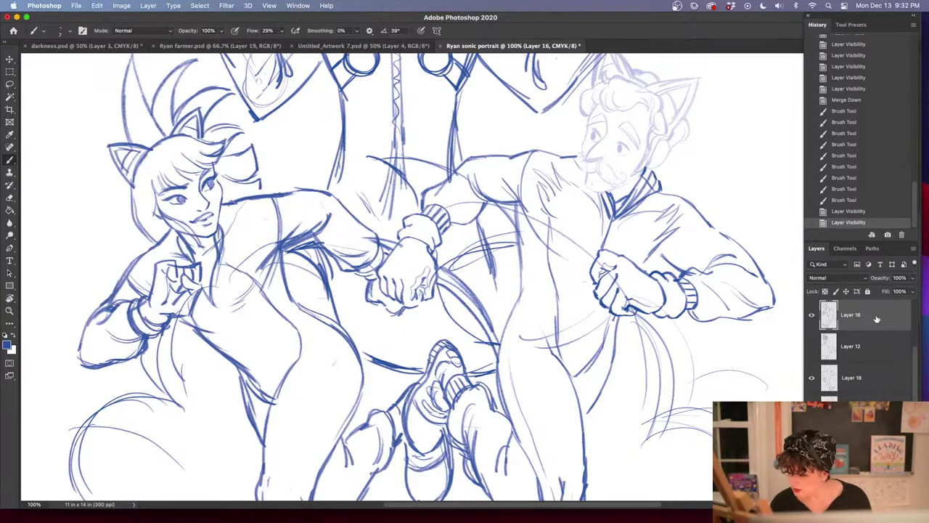
{"action": "mouse_move", "coordinate": [235, 199]}
{"action": "left_mouse_down"}
{"action": "mouse_move", "coordinate": [228, 237]}
{"action": "mouse_move", "coordinate": [250, 199]}
{"action": "mouse_move", "coordinate": [237, 199]}
{"action": "mouse_move", "coordinate": [222, 240]}
{"action": "mouse_move", "coordinate": [226, 218]}
{"action": "mouse_move", "coordinate": [167, 260]}
{"action": "mouse_move", "coordinate": [173, 254]}
{"action": "left_mouse_up"}
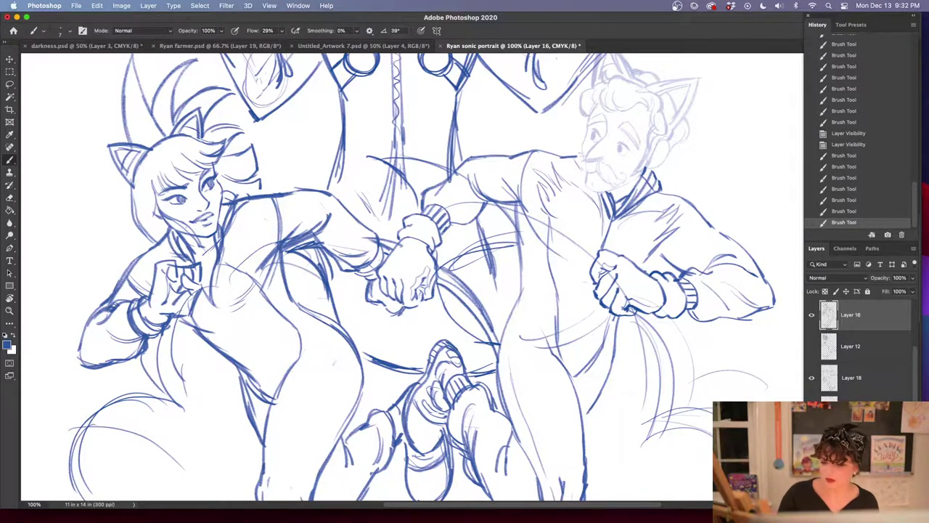
{"action": "mouse_move", "coordinate": [160, 283]}
{"action": "left_mouse_down"}
{"action": "mouse_move", "coordinate": [154, 301]}
{"action": "mouse_move", "coordinate": [159, 284]}
{"action": "mouse_move", "coordinate": [172, 275]}
{"action": "mouse_move", "coordinate": [176, 283]}
{"action": "left_mouse_up"}
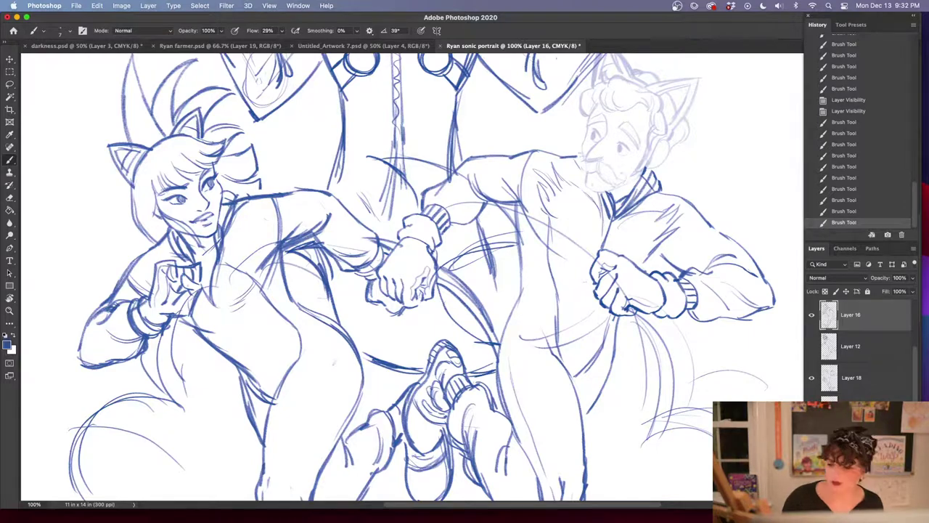
{"action": "key", "text": "super+minus"}
{"action": "key", "text": "super+minus"}
{"action": "key", "text": "super+minus"}
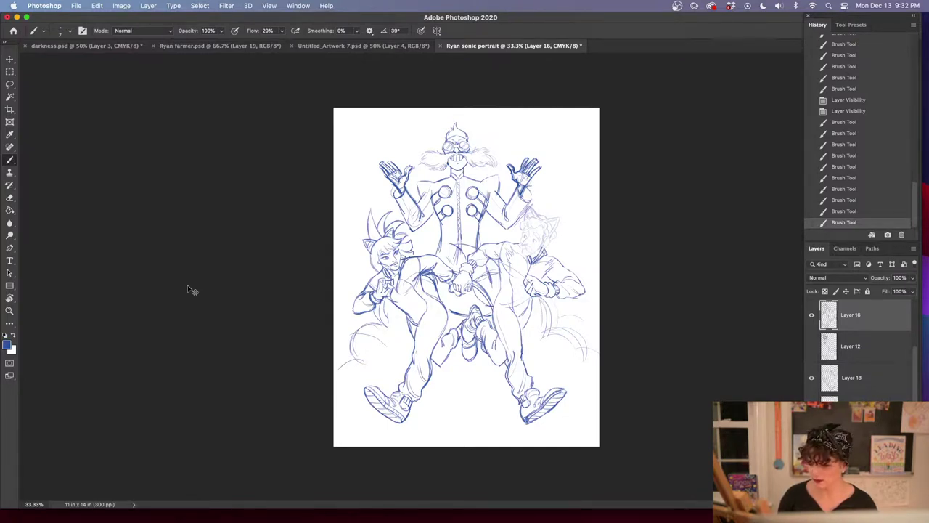
{"action": "key", "text": "super+plus"}
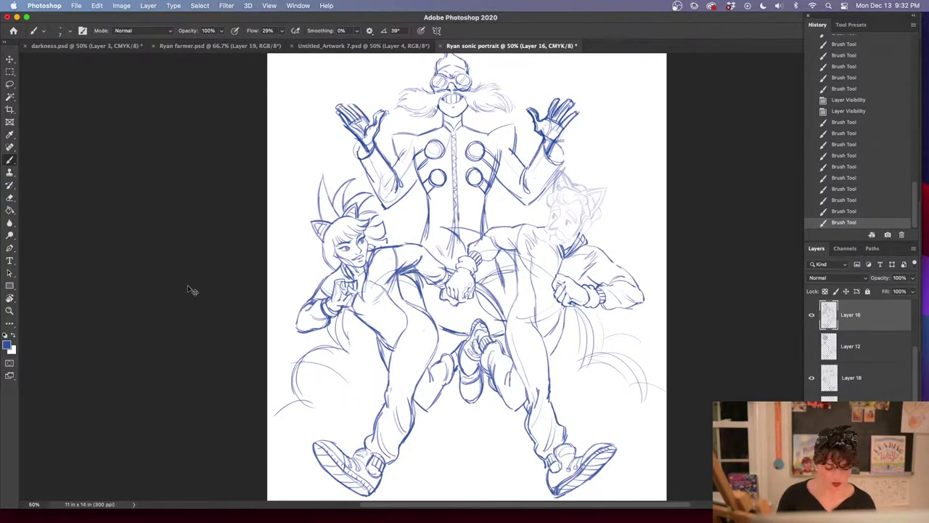
{"action": "key", "text": "super+minus"}
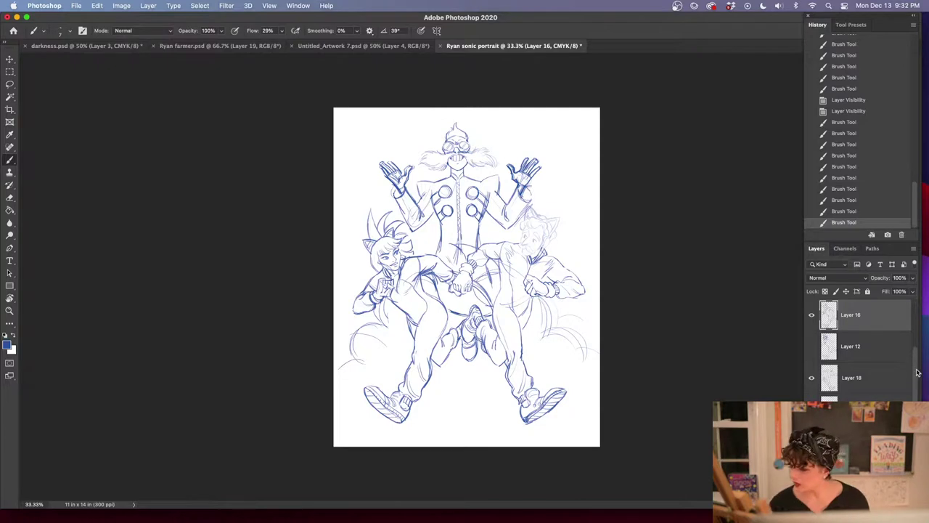
Group the sketch layers from Layer 13 down to Layer 15 and check the group by toggling its visibility
{"action": "left_click_drag", "start_coordinate": [916, 375], "coordinate": [914, 351]}
{"action": "key", "text": "shift+Tab"}
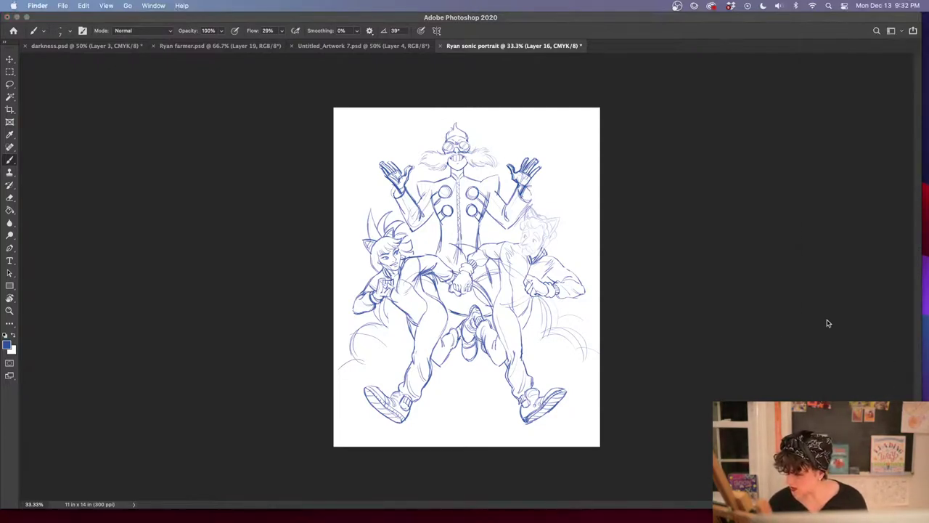
{"action": "key", "text": "shift+Tab"}
{"action": "left_click", "coordinate": [851, 440]}
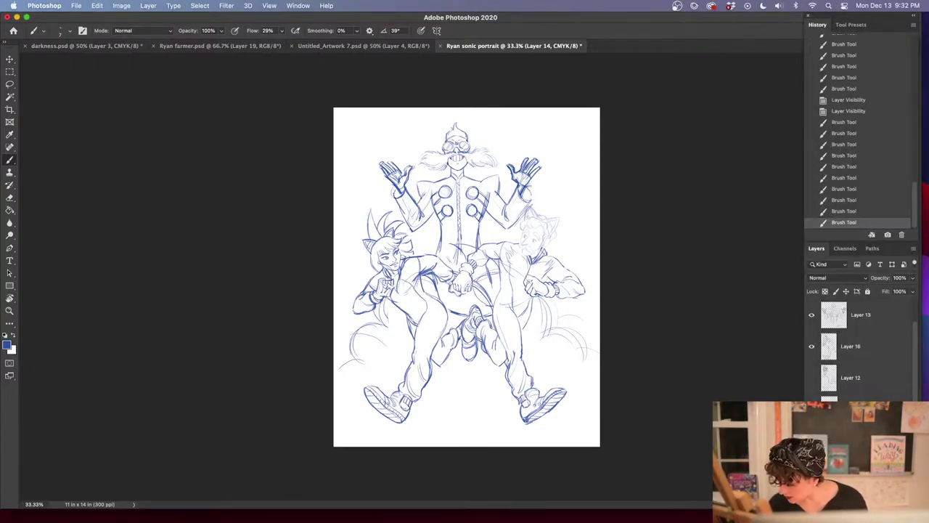
{"action": "left_click_drag", "start_coordinate": [915, 355], "coordinate": [915, 391]}
{"action": "left_click", "coordinate": [851, 440]}
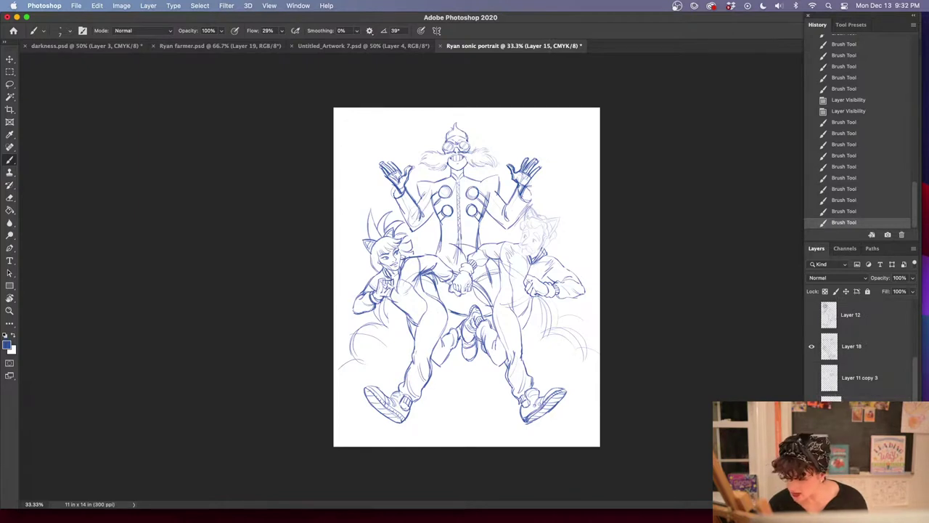
{"action": "left_click_drag", "start_coordinate": [915, 417], "coordinate": [912, 361]}
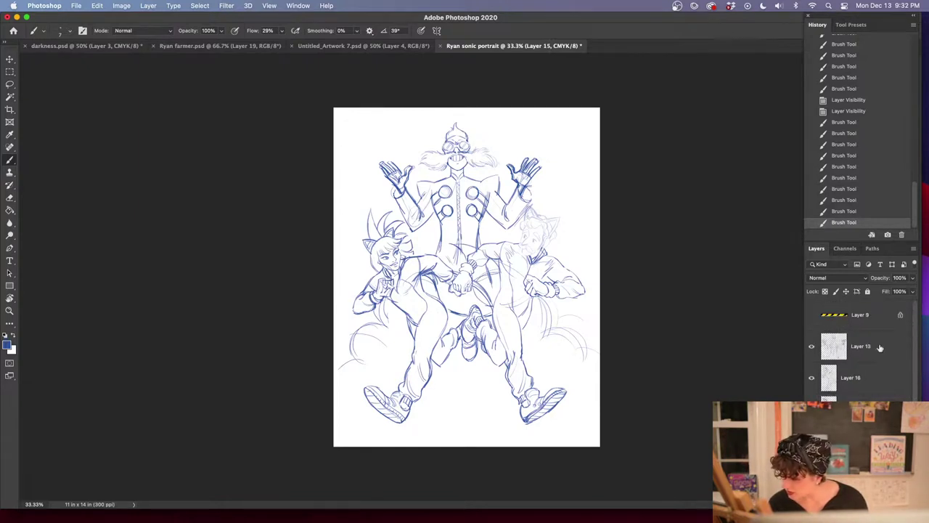
{"action": "left_click", "coordinate": [879, 348], "text": "shift"}
{"action": "key", "text": "super+g"}
{"action": "left_click", "coordinate": [811, 337]}
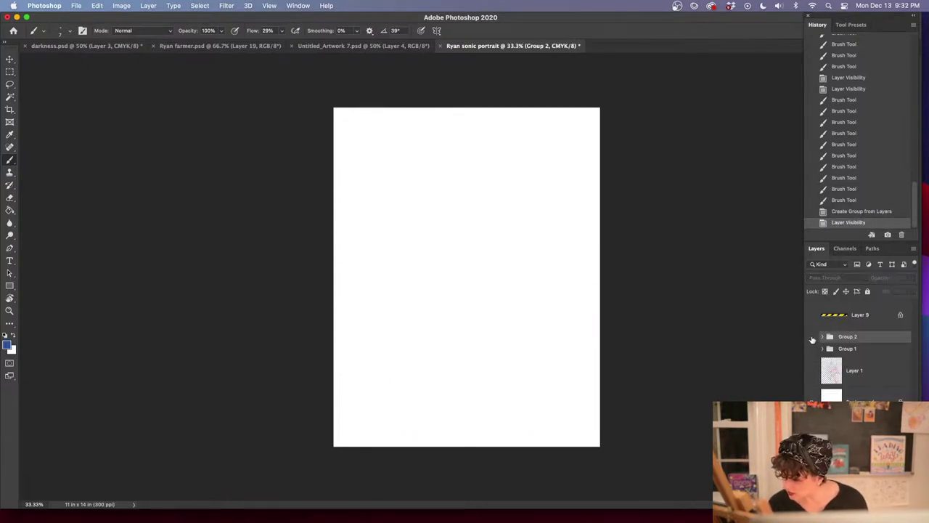
{"action": "left_click", "coordinate": [811, 336]}
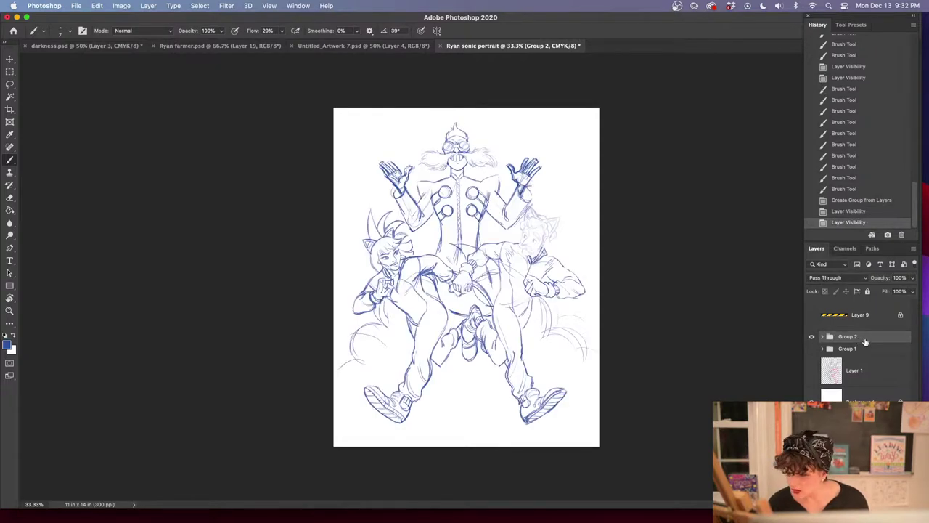
Move the grouped sketch a little down the page and nudge it slightly to the right with Free Transform
{"action": "left_click_drag", "start_coordinate": [521, 279], "coordinate": [518, 286]}
{"action": "left_click_drag", "start_coordinate": [518, 287], "coordinate": [519, 289]}
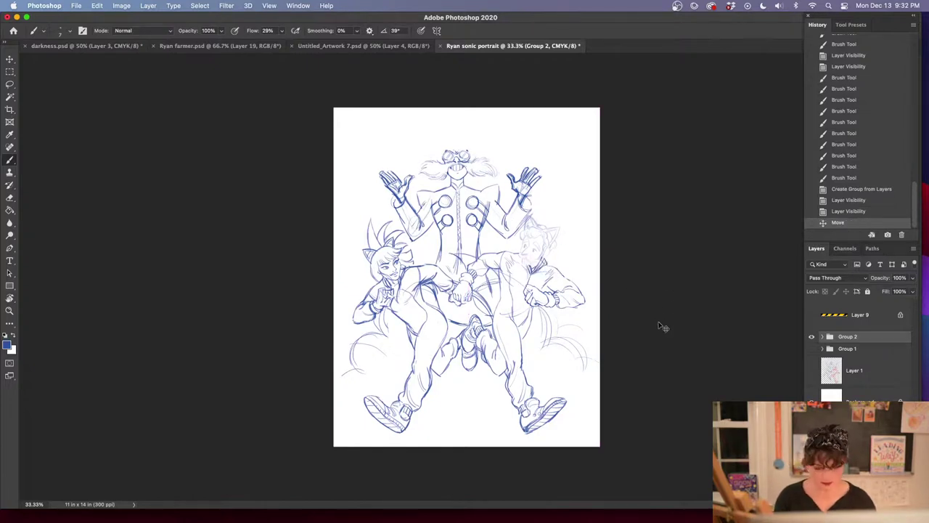
{"action": "key", "text": "super+equal"}
{"action": "key", "text": "super+equal"}
{"action": "scroll", "coordinate": [621, 416], "scroll_direction": "up", "scroll_amount": 5}
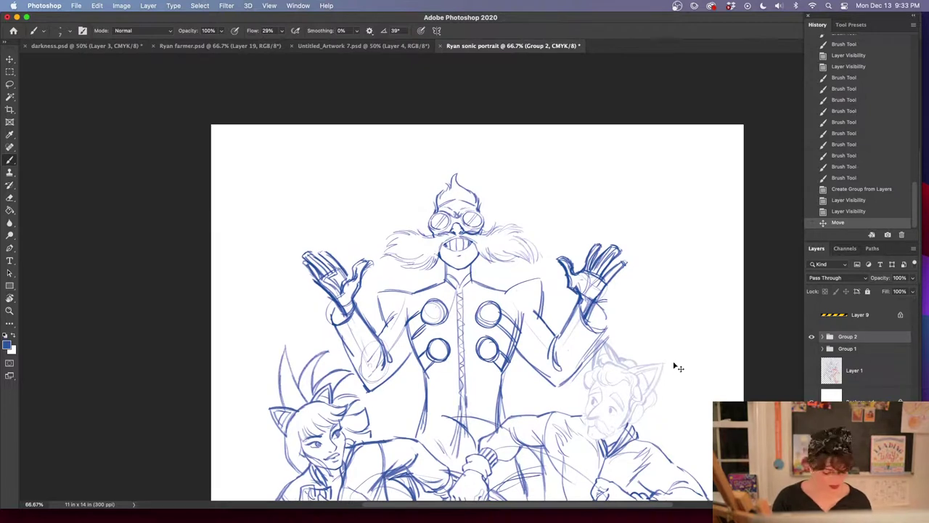
{"action": "key", "text": "super+t"}
{"action": "key", "text": "Right"}
{"action": "key", "text": "Right"}
{"action": "key", "text": "Right"}
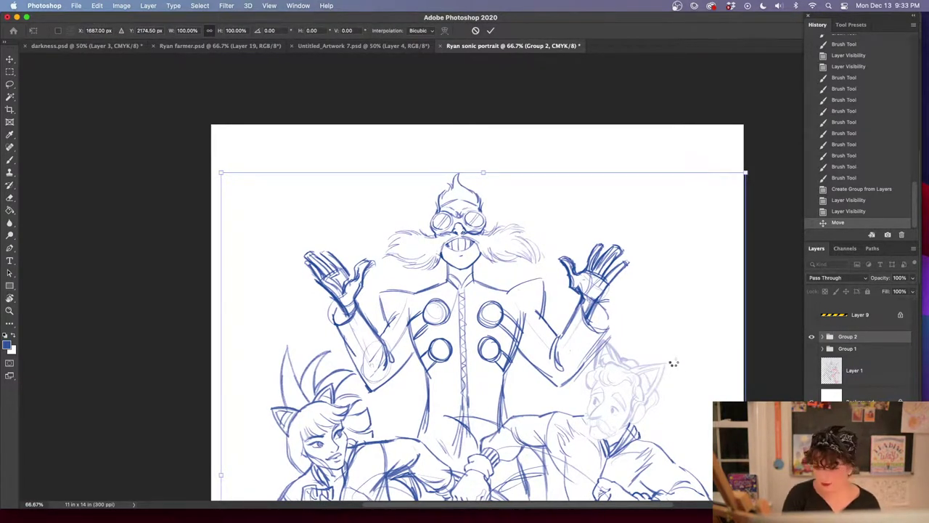
{"action": "key", "text": "Return"}
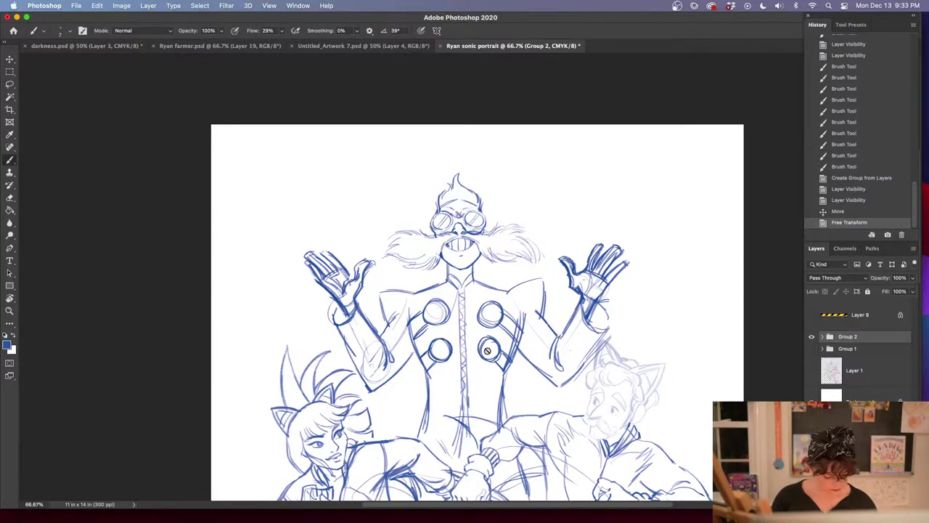
Create a new layer above the group and sketch three small gems in an arc over the moustached man's head
{"action": "left_click", "coordinate": [585, 286], "text": "alt"}
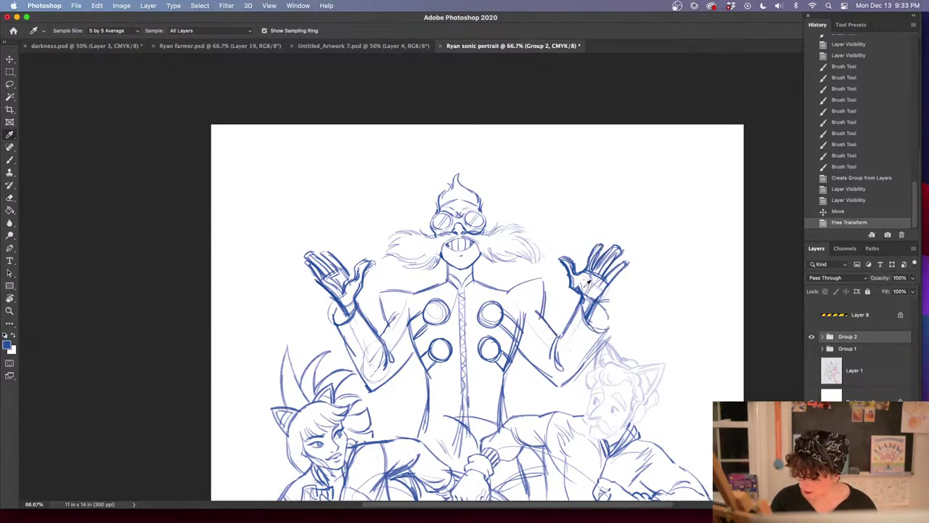
{"action": "key", "text": "super+shift+alt+n"}
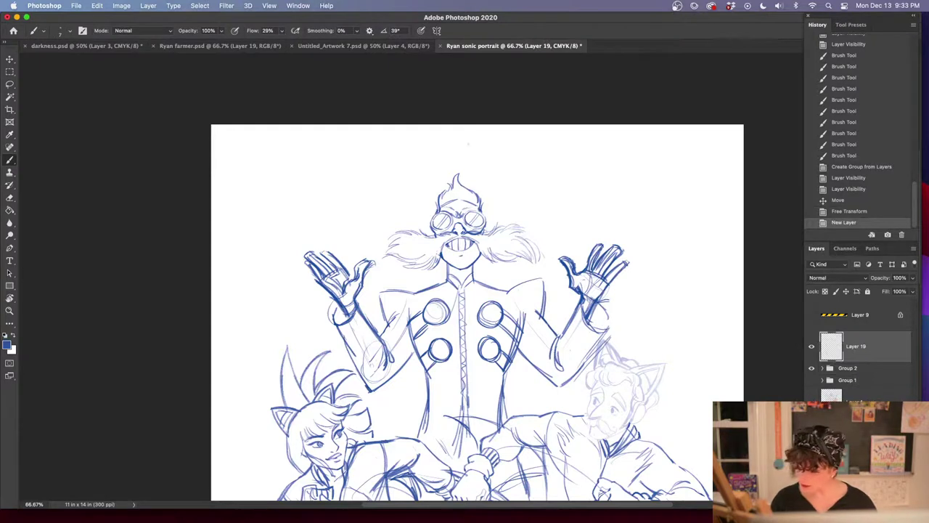
{"action": "mouse_move", "coordinate": [452, 144]}
{"action": "left_mouse_down"}
{"action": "mouse_move", "coordinate": [456, 154]}
{"action": "mouse_move", "coordinate": [467, 141]}
{"action": "left_mouse_up"}
{"action": "mouse_move", "coordinate": [447, 140]}
{"action": "left_mouse_down"}
{"action": "mouse_move", "coordinate": [454, 153]}
{"action": "mouse_move", "coordinate": [470, 140]}
{"action": "left_mouse_up"}
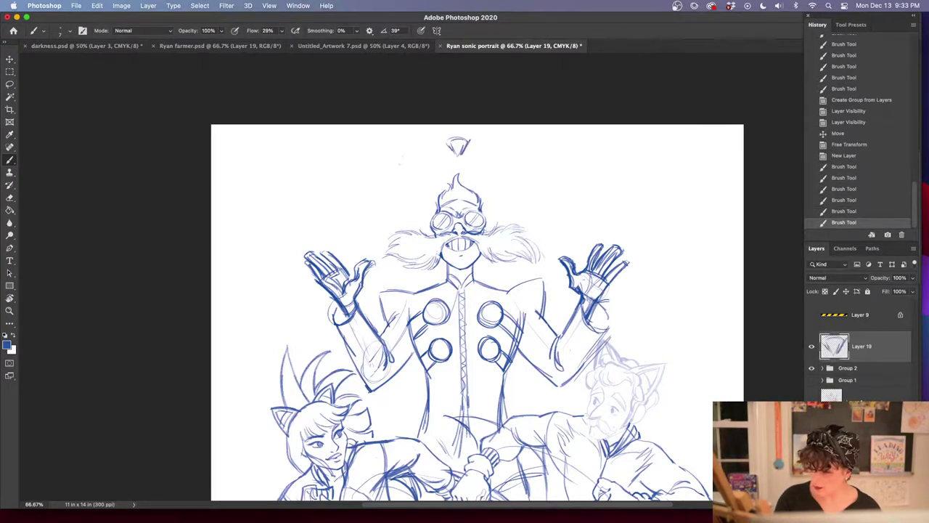
{"action": "mouse_move", "coordinate": [392, 162]}
{"action": "left_mouse_down"}
{"action": "mouse_move", "coordinate": [403, 155]}
{"action": "mouse_move", "coordinate": [412, 174]}
{"action": "left_mouse_up"}
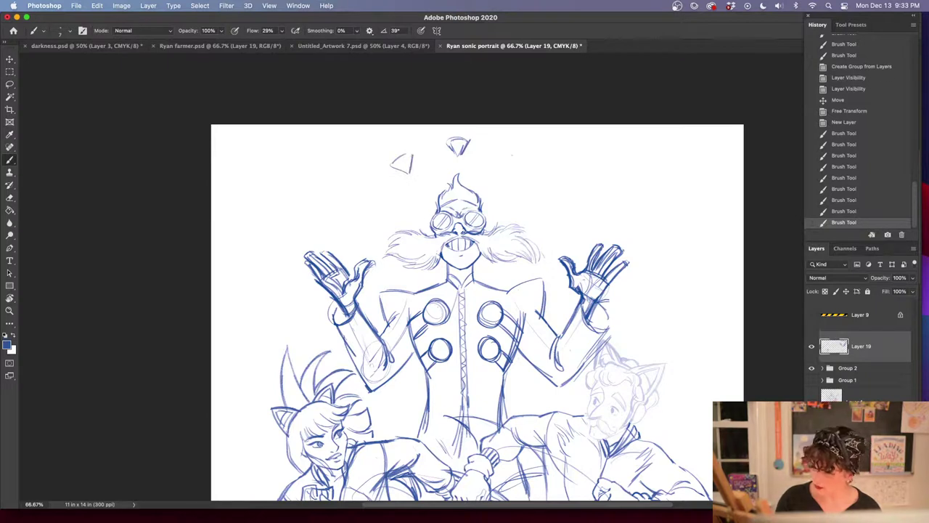
{"action": "mouse_move", "coordinate": [511, 152]}
{"action": "left_mouse_down"}
{"action": "mouse_move", "coordinate": [513, 167]}
{"action": "mouse_move", "coordinate": [533, 155]}
{"action": "left_mouse_up"}
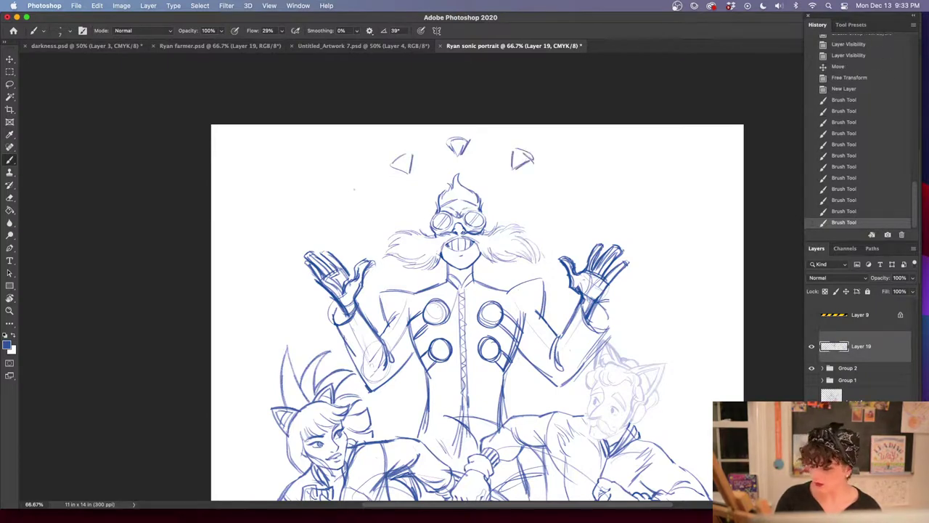
Extend the arc with two more gems on each side, the lowest pair just above his raised hands
{"action": "mouse_move", "coordinate": [354, 195]}
{"action": "left_mouse_down"}
{"action": "mouse_move", "coordinate": [371, 191]}
{"action": "mouse_move", "coordinate": [352, 211]}
{"action": "mouse_move", "coordinate": [363, 186]}
{"action": "left_mouse_up"}
{"action": "left_click_drag", "start_coordinate": [363, 185], "coordinate": [370, 208]}
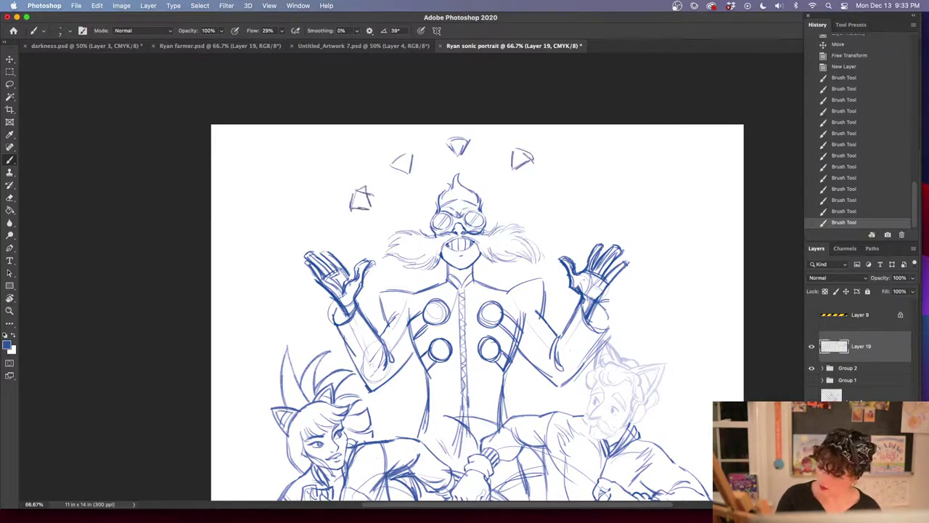
{"action": "left_click_drag", "start_coordinate": [560, 186], "coordinate": [555, 202]}
{"action": "mouse_move", "coordinate": [556, 203]}
{"action": "left_mouse_down"}
{"action": "mouse_move", "coordinate": [579, 202]}
{"action": "mouse_move", "coordinate": [565, 185]}
{"action": "mouse_move", "coordinate": [578, 203]}
{"action": "left_mouse_up"}
{"action": "left_click", "coordinate": [597, 218]}
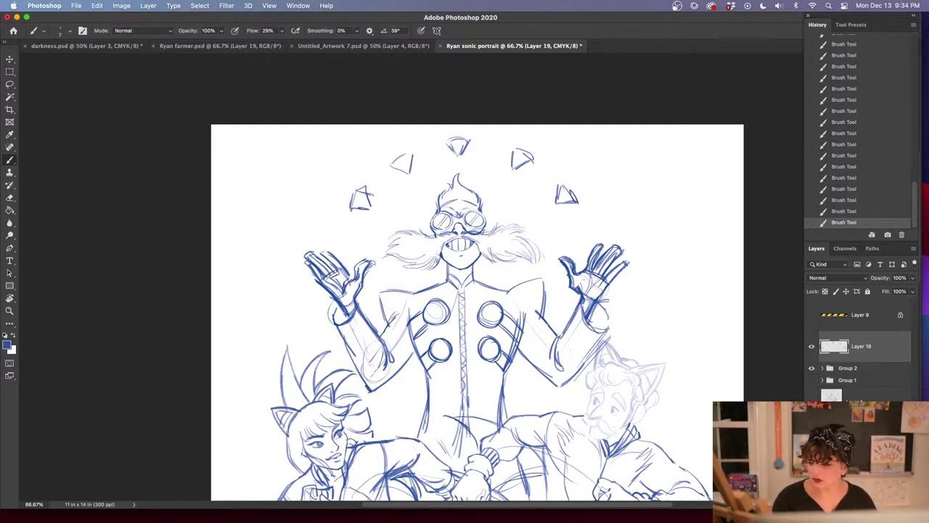
{"action": "left_click_drag", "start_coordinate": [581, 224], "coordinate": [579, 240]}
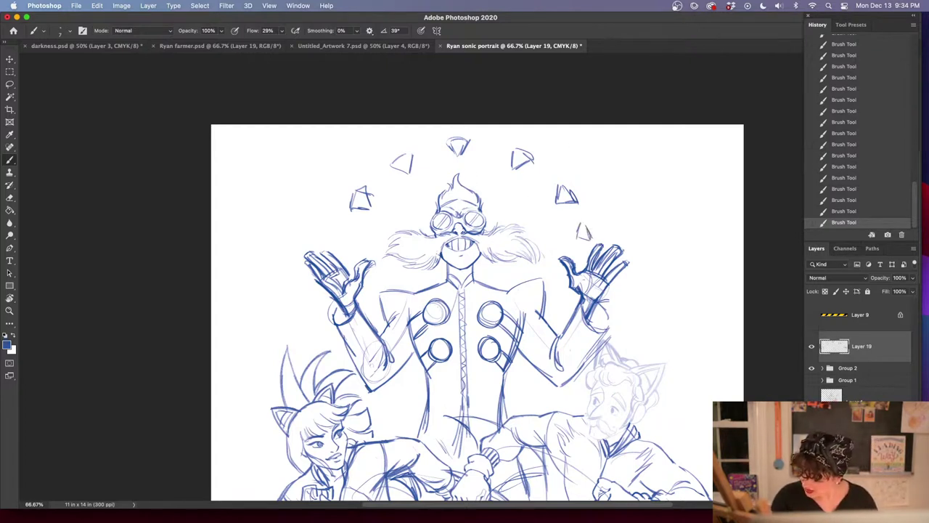
{"action": "mouse_move", "coordinate": [342, 240]}
{"action": "left_mouse_down"}
{"action": "mouse_move", "coordinate": [338, 257]}
{"action": "mouse_move", "coordinate": [347, 231]}
{"action": "mouse_move", "coordinate": [357, 251]}
{"action": "left_mouse_up"}
{"action": "mouse_move", "coordinate": [582, 222]}
{"action": "left_mouse_down"}
{"action": "mouse_move", "coordinate": [573, 242]}
{"action": "mouse_move", "coordinate": [589, 243]}
{"action": "left_mouse_up"}
{"action": "left_click_drag", "start_coordinate": [585, 224], "coordinate": [595, 243]}
Lasso the two middle side gems and the upper-left gem and shift each slightly inward to even the arc
{"action": "key", "text": "l"}
{"action": "mouse_move", "coordinate": [560, 180]}
{"action": "left_mouse_down"}
{"action": "mouse_move", "coordinate": [548, 198]}
{"action": "mouse_move", "coordinate": [560, 179]}
{"action": "mouse_move", "coordinate": [567, 199]}
{"action": "left_mouse_up"}
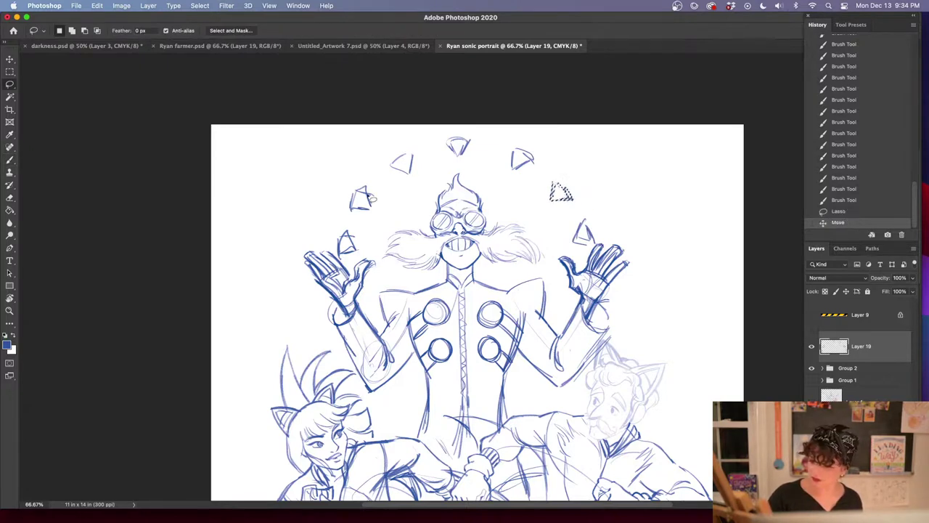
{"action": "left_click_drag", "start_coordinate": [345, 196], "coordinate": [372, 200]}
{"action": "left_click_drag", "start_coordinate": [452, 235], "coordinate": [452, 234]}
{"action": "left_click_drag", "start_coordinate": [394, 178], "coordinate": [407, 181]}
{"action": "left_click_drag", "start_coordinate": [411, 171], "coordinate": [417, 167]}
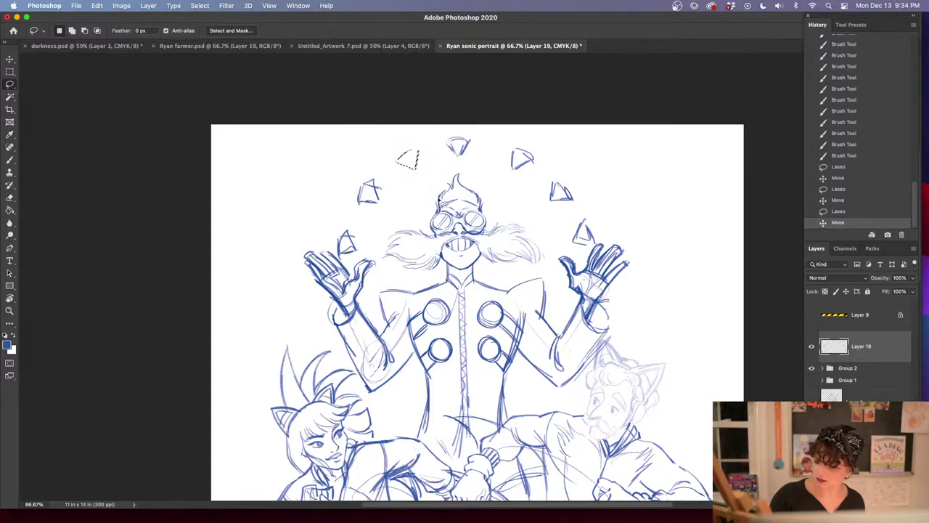
{"action": "key", "text": "super+d"}
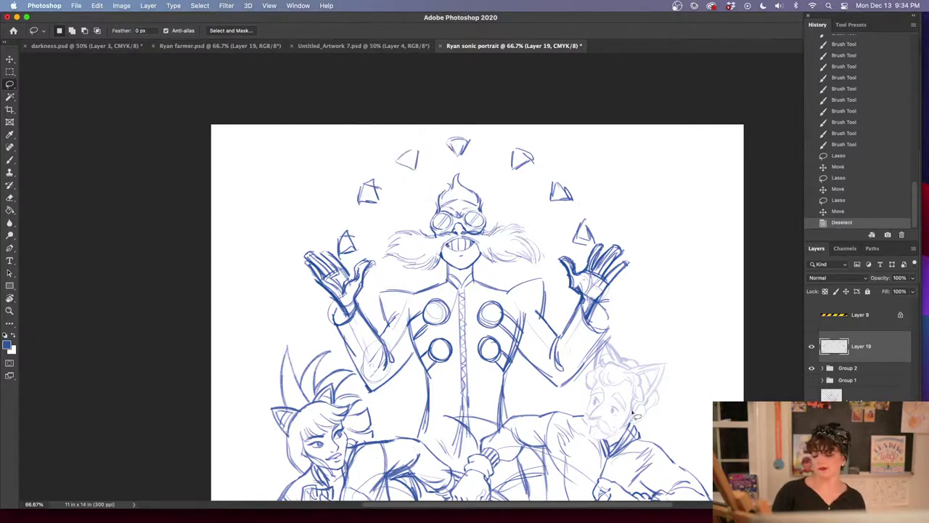
Lasso the lowest gem above the man's raised hand at the left of the drawing, reposition it slightly, and deselect
{"action": "left_click_drag", "start_coordinate": [608, 346], "coordinate": [631, 363]}
{"action": "mouse_move", "coordinate": [363, 243]}
{"action": "left_mouse_down"}
{"action": "mouse_move", "coordinate": [373, 279]}
{"action": "mouse_move", "coordinate": [365, 243]}
{"action": "left_mouse_up"}
{"action": "left_click_drag", "start_coordinate": [371, 263], "coordinate": [372, 261]}
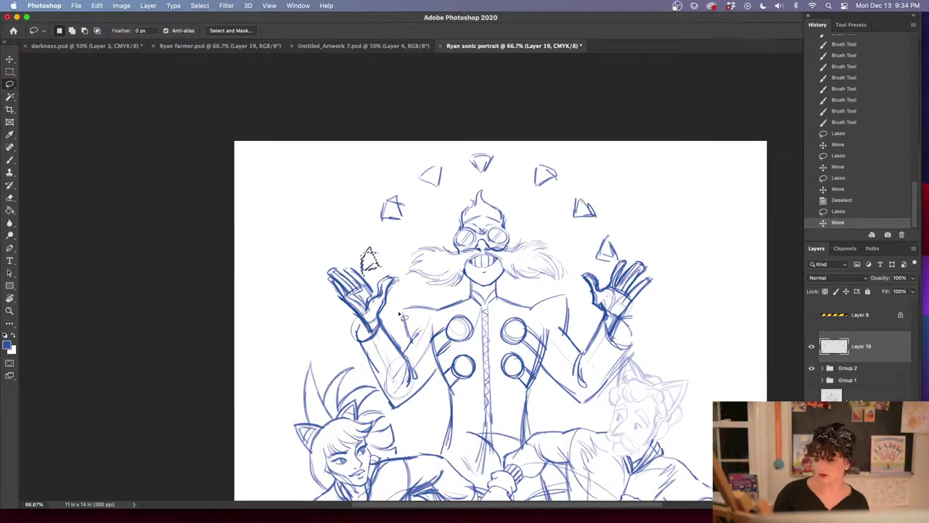
{"action": "left_click", "coordinate": [629, 369]}
{"action": "key", "text": "super+minus"}
{"action": "key", "text": "super+minus"}
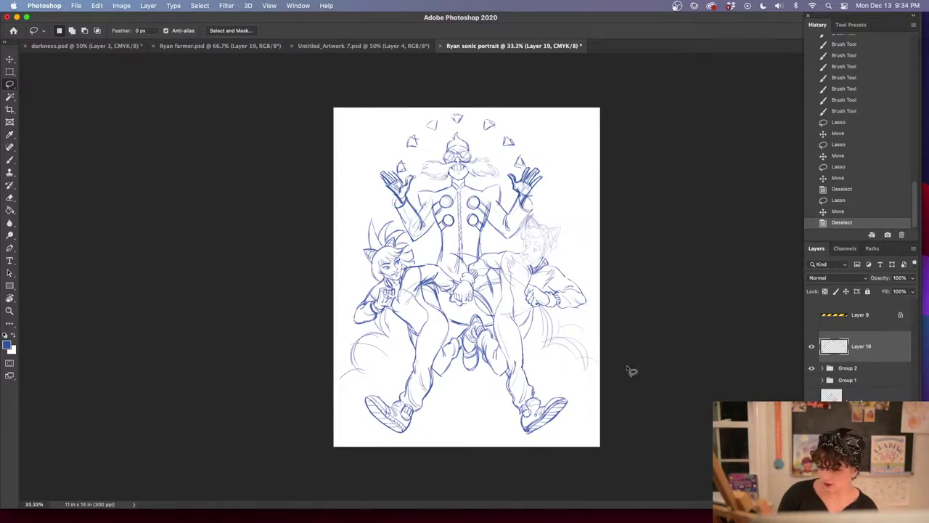
Sketch a round ball shape hanging beneath the pair's joined fists with the Brush on Layer 19
{"action": "key", "text": "super+plus"}
{"action": "key", "text": "super+plus"}
{"action": "key", "text": "super+plus"}
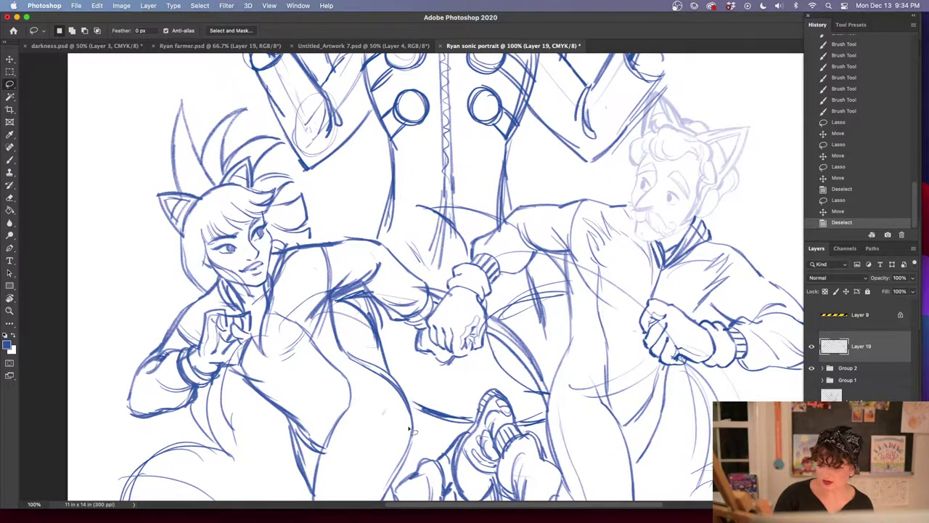
{"action": "key", "text": "b"}
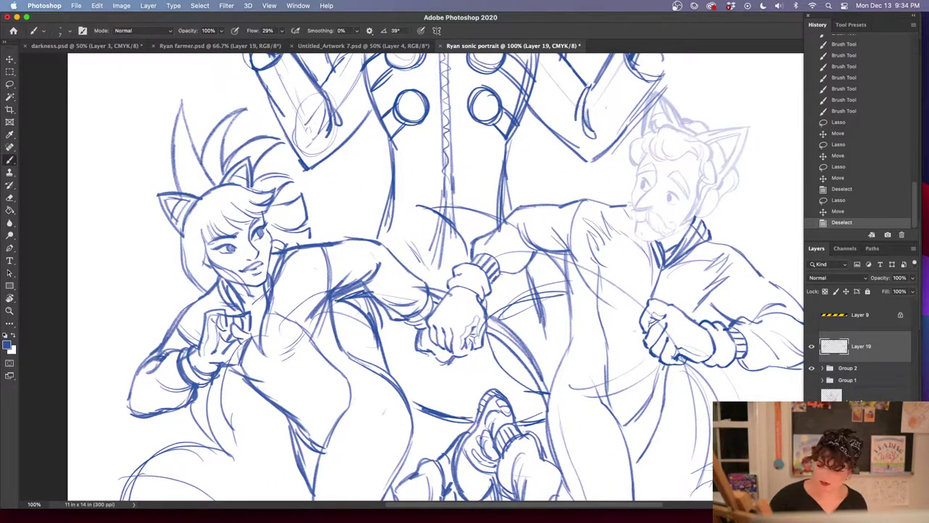
{"action": "mouse_move", "coordinate": [428, 352]}
{"action": "left_mouse_down"}
{"action": "mouse_move", "coordinate": [423, 374]}
{"action": "mouse_move", "coordinate": [448, 400]}
{"action": "left_mouse_up"}
{"action": "mouse_move", "coordinate": [480, 333]}
{"action": "left_mouse_down"}
{"action": "mouse_move", "coordinate": [472, 340]}
{"action": "mouse_move", "coordinate": [491, 378]}
{"action": "mouse_move", "coordinate": [466, 399]}
{"action": "left_mouse_up"}
{"action": "mouse_move", "coordinate": [428, 351]}
{"action": "left_mouse_down"}
{"action": "mouse_move", "coordinate": [420, 372]}
{"action": "mouse_move", "coordinate": [468, 411]}
{"action": "left_mouse_up"}
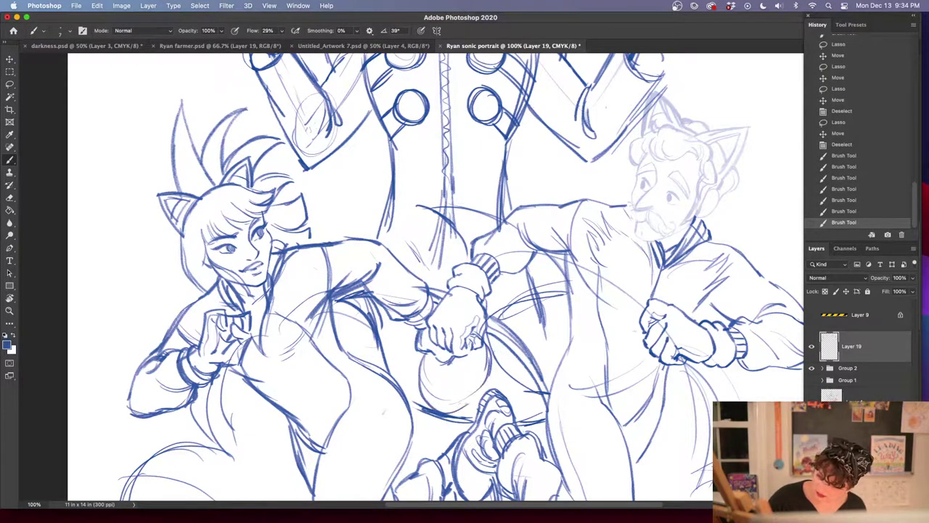
Strengthen the outline of the ball beneath the joined fists and sketch an inner circle to make it a ring
{"action": "left_click_drag", "start_coordinate": [487, 368], "coordinate": [460, 405]}
{"action": "mouse_move", "coordinate": [486, 344]}
{"action": "left_mouse_down"}
{"action": "mouse_move", "coordinate": [490, 364]}
{"action": "mouse_move", "coordinate": [426, 353]}
{"action": "mouse_move", "coordinate": [478, 394]}
{"action": "left_mouse_up"}
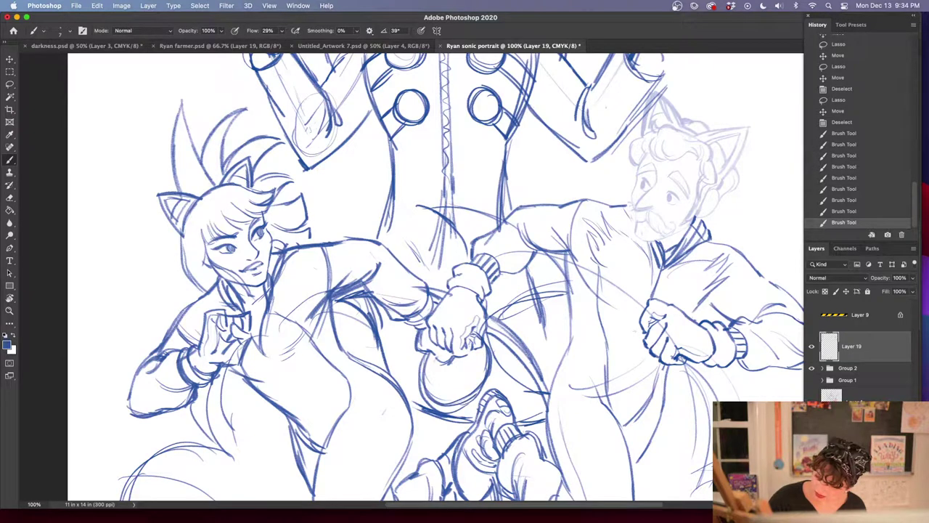
{"action": "left_click_drag", "start_coordinate": [436, 357], "coordinate": [443, 397]}
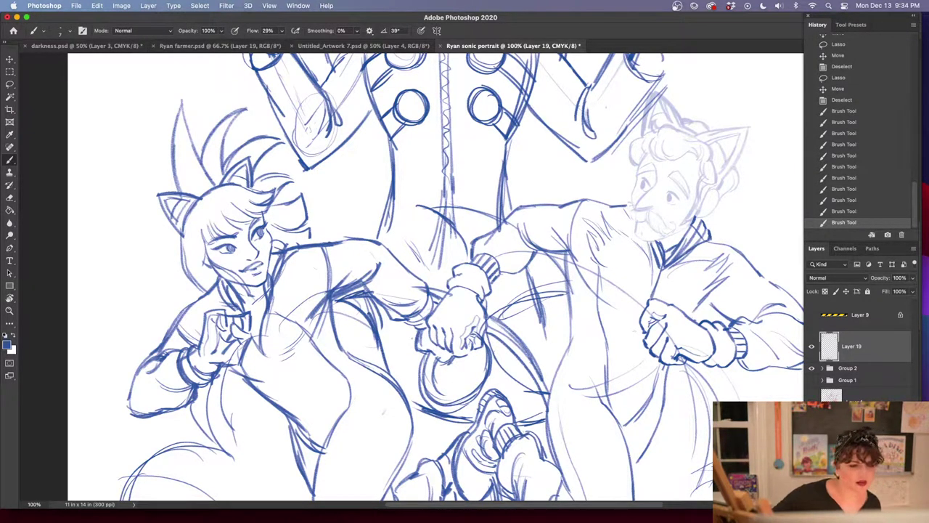
{"action": "mouse_move", "coordinate": [476, 341]}
{"action": "left_mouse_down"}
{"action": "mouse_move", "coordinate": [466, 384]}
{"action": "mouse_move", "coordinate": [445, 393]}
{"action": "left_mouse_up"}
{"action": "mouse_move", "coordinate": [466, 388]}
{"action": "left_mouse_down"}
{"action": "mouse_move", "coordinate": [437, 391]}
{"action": "mouse_move", "coordinate": [462, 389]}
{"action": "left_mouse_up"}
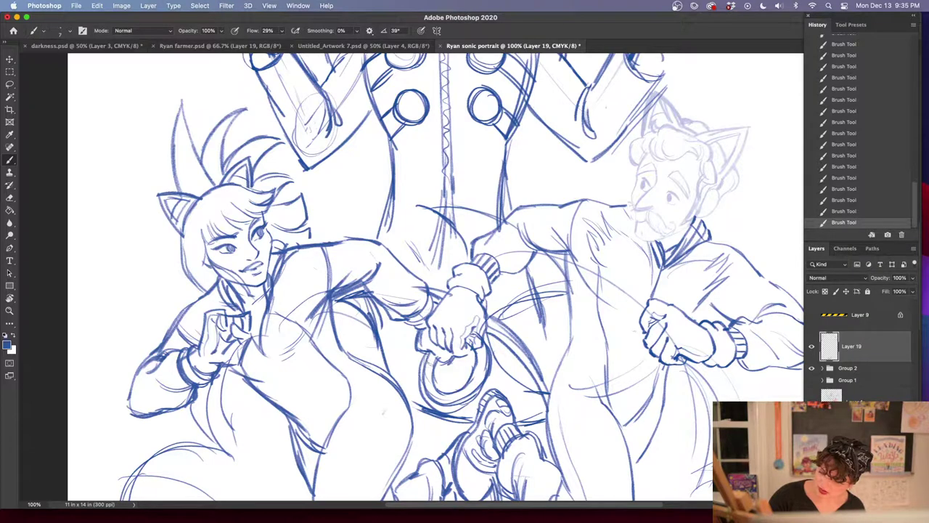
{"action": "mouse_move", "coordinate": [438, 361]}
{"action": "left_mouse_down"}
{"action": "mouse_move", "coordinate": [451, 366]}
{"action": "mouse_move", "coordinate": [430, 366]}
{"action": "mouse_move", "coordinate": [454, 361]}
{"action": "mouse_move", "coordinate": [447, 366]}
{"action": "left_mouse_up"}
{"action": "left_click_drag", "start_coordinate": [446, 367], "coordinate": [463, 356]}
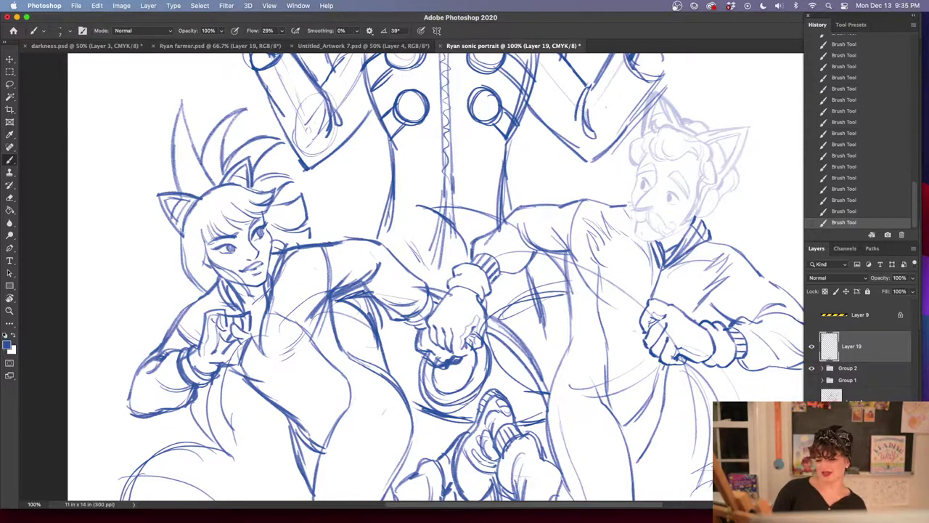
Step back through the history to remove the ring strokes, restoring the faint ball sketch beneath the fists
{"action": "left_click", "coordinate": [871, 178]}
{"action": "left_click", "coordinate": [870, 167]}
{"action": "left_click", "coordinate": [871, 148]}
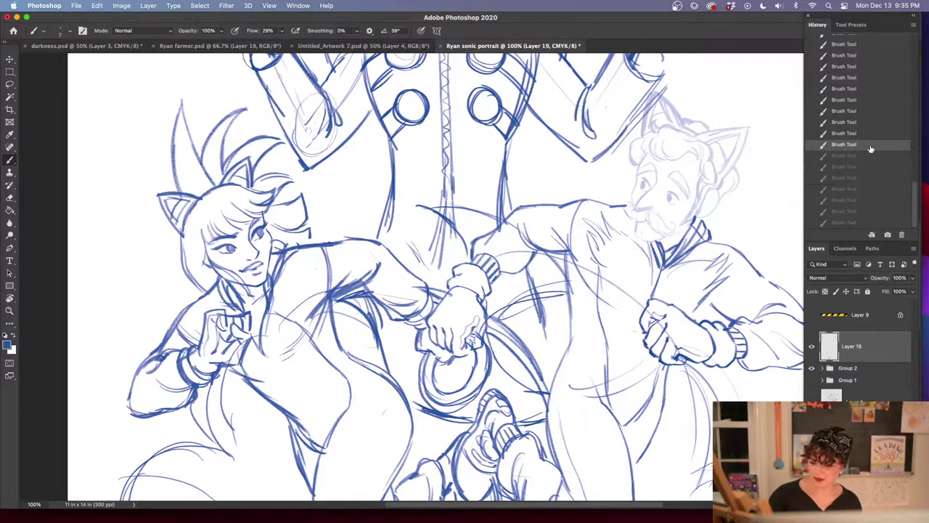
{"action": "left_click_drag", "start_coordinate": [914, 204], "coordinate": [915, 187]}
{"action": "left_click", "coordinate": [876, 143]}
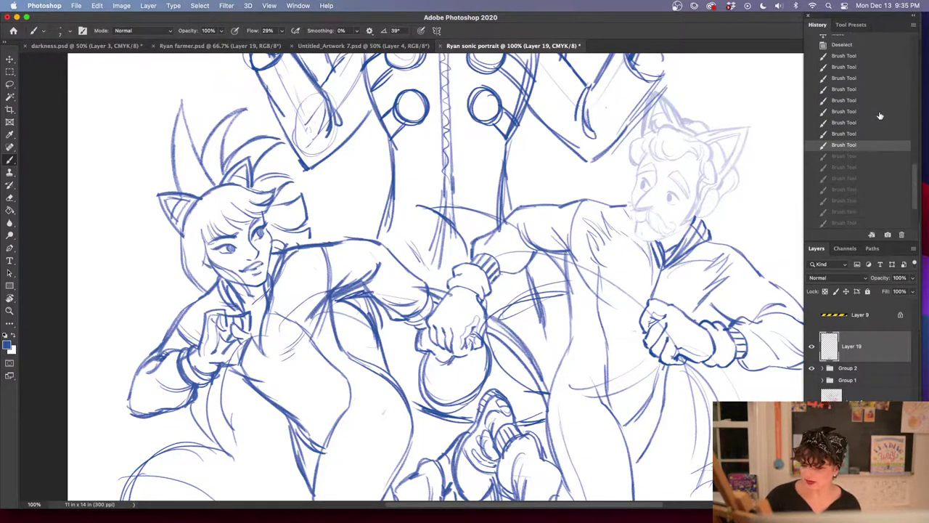
{"action": "left_click", "coordinate": [879, 113]}
{"action": "left_click", "coordinate": [877, 89]}
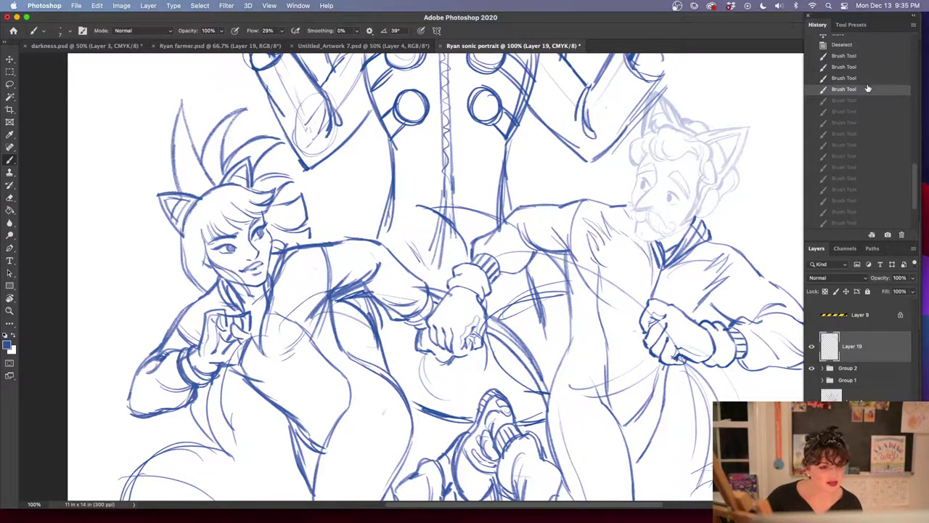
{"action": "left_click", "coordinate": [861, 79]}
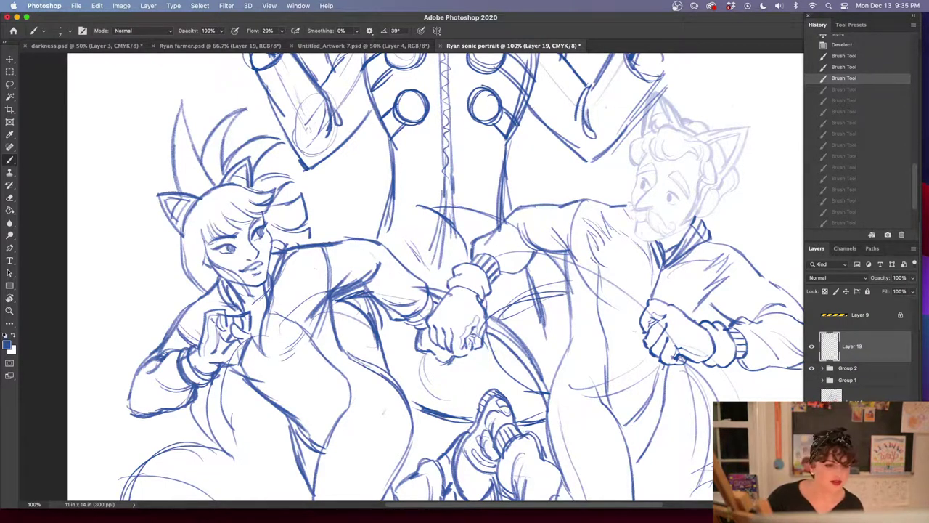
{"action": "key", "text": "super+shift+z"}
{"action": "key", "text": "super+shift+z"}
{"action": "key", "text": "super+shift+z"}
{"action": "key", "text": "super+shift+z"}
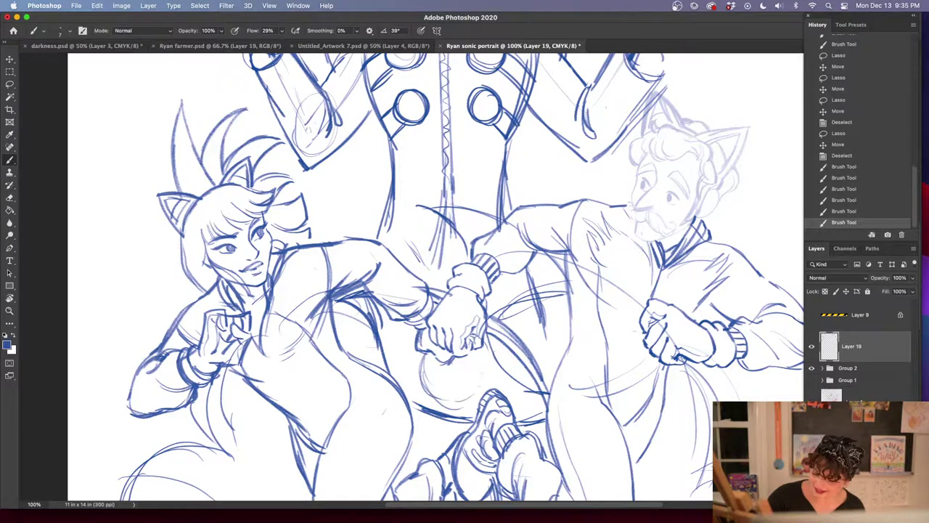
{"action": "mouse_move", "coordinate": [486, 343]}
{"action": "left_mouse_down"}
{"action": "mouse_move", "coordinate": [491, 378]}
{"action": "mouse_move", "coordinate": [475, 394]}
{"action": "left_mouse_up"}
{"action": "mouse_move", "coordinate": [424, 331]}
{"action": "left_mouse_down"}
{"action": "mouse_move", "coordinate": [443, 394]}
{"action": "mouse_move", "coordinate": [468, 399]}
{"action": "mouse_move", "coordinate": [459, 404]}
{"action": "left_mouse_up"}
{"action": "mouse_move", "coordinate": [417, 348]}
{"action": "left_mouse_down"}
{"action": "mouse_move", "coordinate": [465, 403]}
{"action": "mouse_move", "coordinate": [488, 388]}
{"action": "left_mouse_up"}
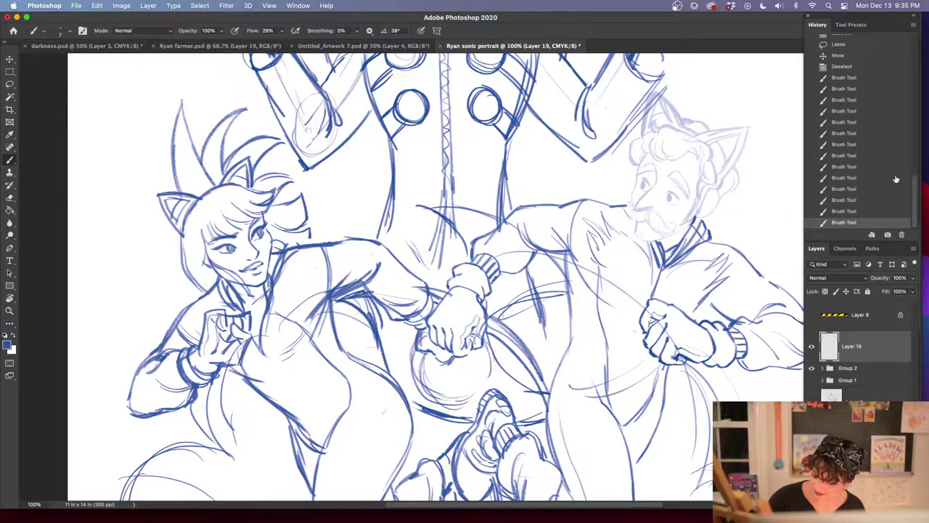
{"action": "left_click", "coordinate": [883, 156]}
{"action": "left_click", "coordinate": [874, 122]}
Redraw the round outline beneath the joined fists slightly larger with the Brush on Layer 19
{"action": "left_click_drag", "start_coordinate": [440, 327], "coordinate": [465, 317]}
{"action": "left_click_drag", "start_coordinate": [444, 324], "coordinate": [471, 317]}
{"action": "left_click_drag", "start_coordinate": [450, 321], "coordinate": [483, 323]}
{"action": "mouse_move", "coordinate": [464, 320]}
{"action": "left_mouse_down"}
{"action": "mouse_move", "coordinate": [490, 333]}
{"action": "mouse_move", "coordinate": [501, 365]}
{"action": "mouse_move", "coordinate": [494, 382]}
{"action": "left_mouse_up"}
{"action": "mouse_move", "coordinate": [425, 376]}
{"action": "left_mouse_down"}
{"action": "mouse_move", "coordinate": [478, 405]}
{"action": "mouse_move", "coordinate": [496, 384]}
{"action": "left_mouse_up"}
{"action": "mouse_move", "coordinate": [504, 354]}
{"action": "left_mouse_down"}
{"action": "mouse_move", "coordinate": [493, 386]}
{"action": "mouse_move", "coordinate": [501, 368]}
{"action": "left_mouse_up"}
{"action": "left_click_drag", "start_coordinate": [420, 368], "coordinate": [464, 404]}
{"action": "left_click_drag", "start_coordinate": [423, 380], "coordinate": [457, 407]}
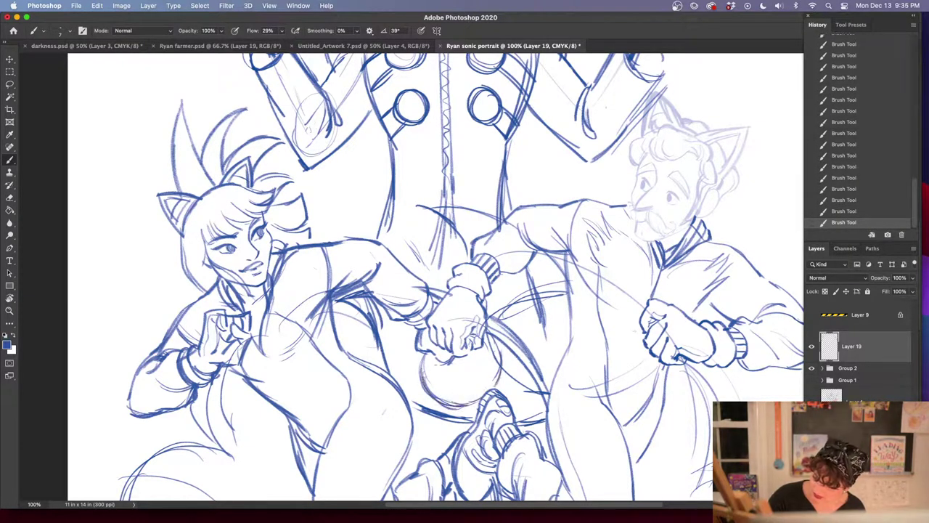
Sketch the inner circle of the ring under the fists and strengthen its outer edge
{"action": "mouse_move", "coordinate": [438, 357]}
{"action": "left_mouse_down"}
{"action": "mouse_move", "coordinate": [435, 386]}
{"action": "mouse_move", "coordinate": [459, 395]}
{"action": "left_mouse_up"}
{"action": "mouse_move", "coordinate": [449, 392]}
{"action": "left_mouse_down"}
{"action": "mouse_move", "coordinate": [474, 393]}
{"action": "mouse_move", "coordinate": [484, 379]}
{"action": "left_mouse_up"}
{"action": "mouse_move", "coordinate": [435, 364]}
{"action": "left_mouse_down"}
{"action": "mouse_move", "coordinate": [450, 391]}
{"action": "mouse_move", "coordinate": [479, 383]}
{"action": "left_mouse_up"}
{"action": "left_click_drag", "start_coordinate": [487, 338], "coordinate": [494, 382]}
{"action": "left_click_drag", "start_coordinate": [499, 369], "coordinate": [495, 387]}
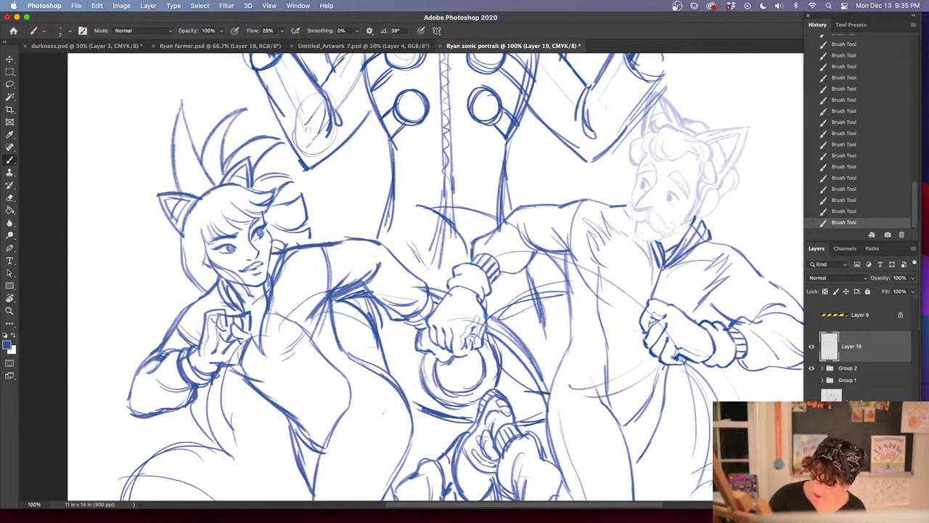
{"action": "mouse_move", "coordinate": [438, 350]}
{"action": "left_mouse_down"}
{"action": "mouse_move", "coordinate": [422, 402]}
{"action": "mouse_move", "coordinate": [464, 408]}
{"action": "left_mouse_up"}
{"action": "left_click_drag", "start_coordinate": [436, 404], "coordinate": [469, 408]}
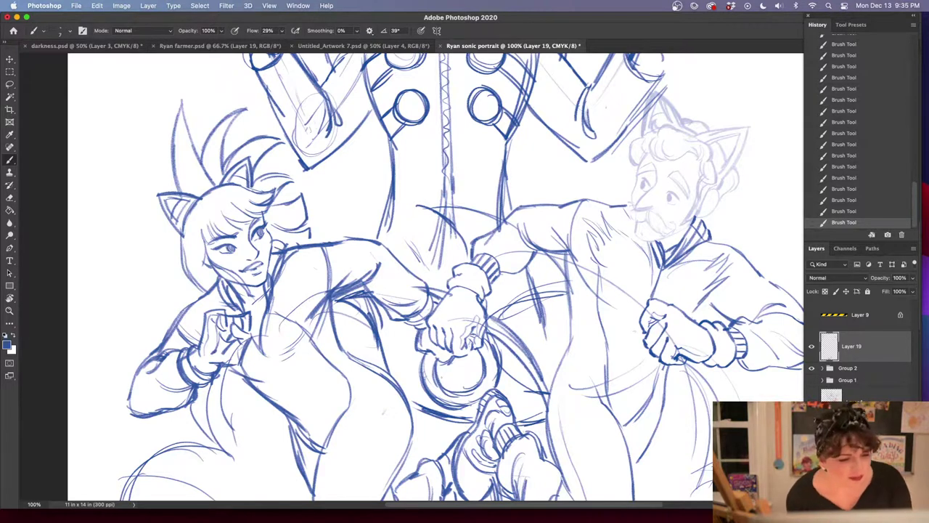
Create a new layer directly above Group 2 and sketch a large circle behind the central man's upper body and raised hands
{"action": "key", "text": "h"}
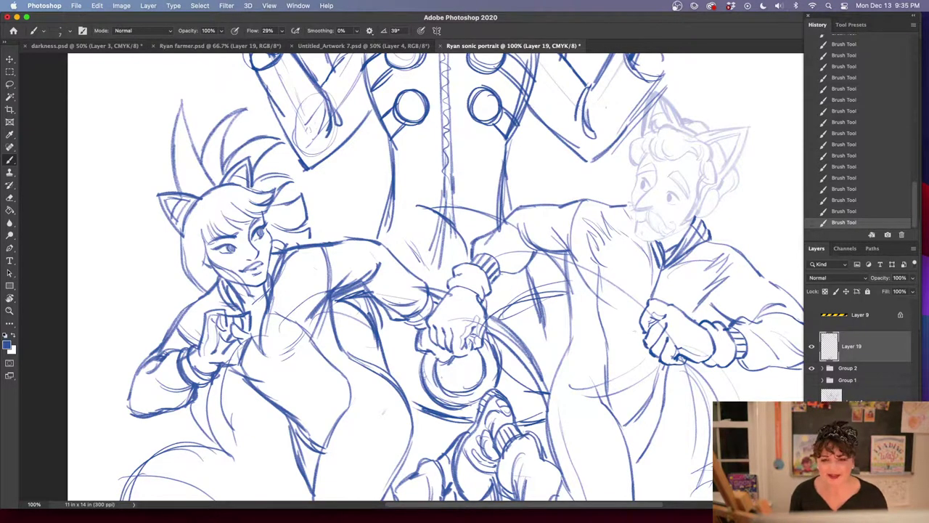
{"action": "scroll", "coordinate": [435, 275], "scroll_direction": "up", "scroll_amount": 5}
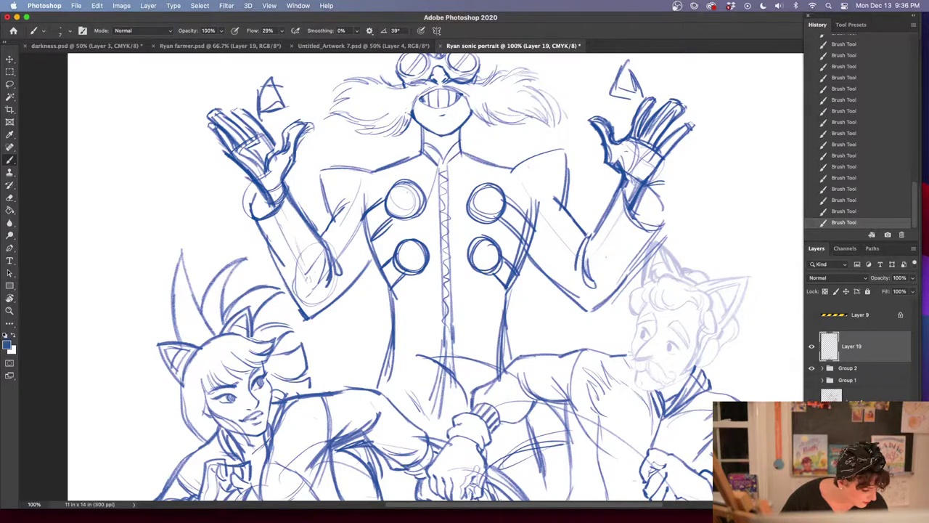
{"action": "key", "text": "super+minus"}
{"action": "key", "text": "super+minus"}
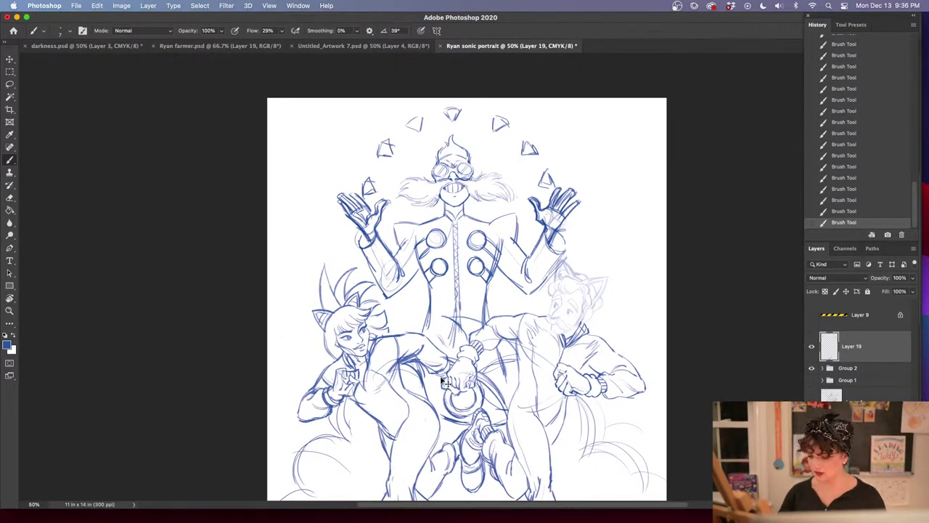
{"action": "key", "text": "super+plus"}
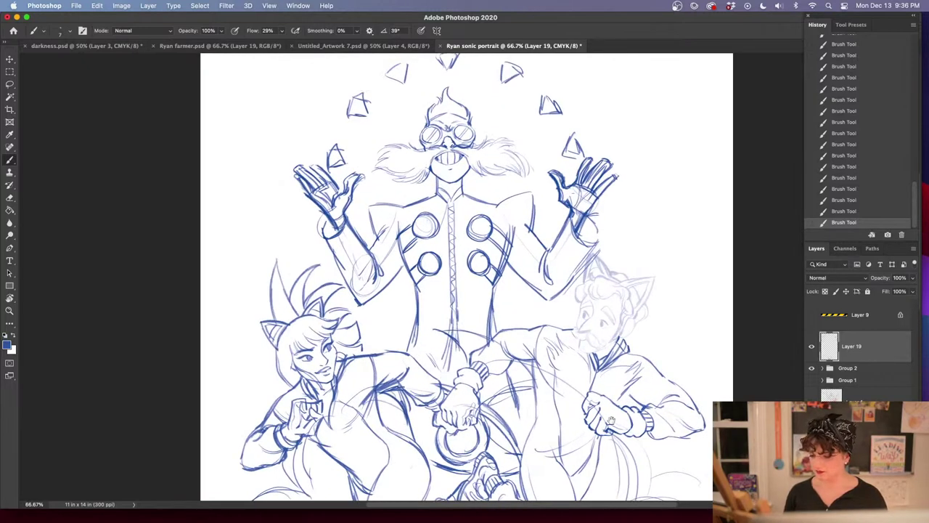
{"action": "left_click_drag", "start_coordinate": [611, 420], "coordinate": [556, 393]}
{"action": "key", "text": "super+minus"}
{"action": "left_click", "coordinate": [871, 370]}
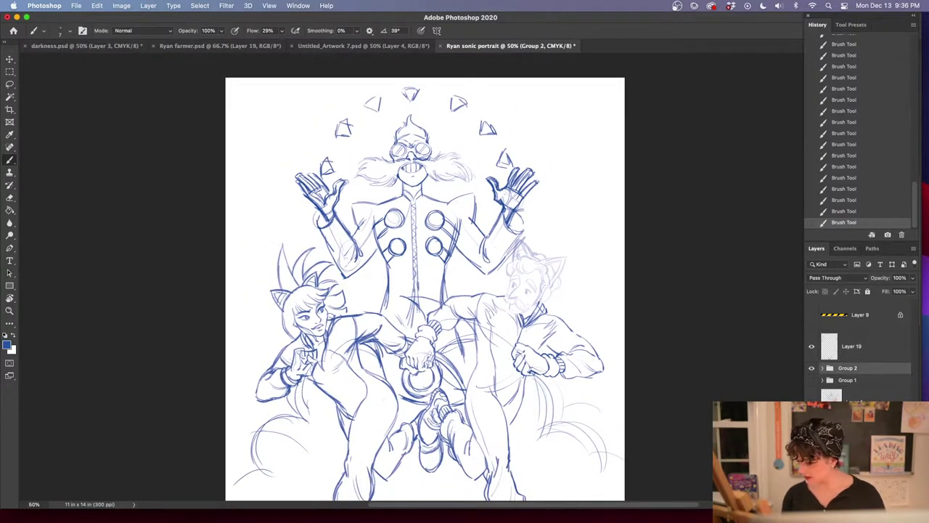
{"action": "key", "text": "alt+shift+super+n"}
{"action": "left_click_drag", "start_coordinate": [291, 251], "coordinate": [358, 141]}
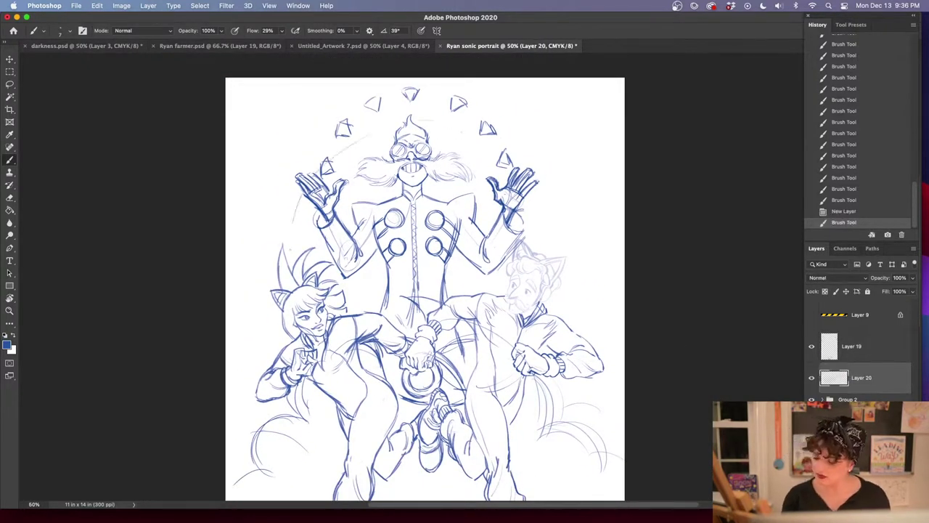
{"action": "left_click_drag", "start_coordinate": [292, 223], "coordinate": [392, 127]}
{"action": "left_click_drag", "start_coordinate": [301, 273], "coordinate": [309, 198]}
{"action": "mouse_move", "coordinate": [325, 160]}
{"action": "left_mouse_down"}
{"action": "mouse_move", "coordinate": [395, 125]}
{"action": "mouse_move", "coordinate": [453, 124]}
{"action": "left_mouse_up"}
{"action": "left_click_drag", "start_coordinate": [402, 128], "coordinate": [485, 141]}
{"action": "mouse_move", "coordinate": [439, 123]}
{"action": "left_mouse_down"}
{"action": "mouse_move", "coordinate": [501, 138]}
{"action": "mouse_move", "coordinate": [549, 253]}
{"action": "left_mouse_up"}
{"action": "left_click_drag", "start_coordinate": [549, 176], "coordinate": [530, 314]}
{"action": "mouse_move", "coordinate": [536, 197]}
{"action": "left_mouse_down"}
{"action": "mouse_move", "coordinate": [508, 324]}
{"action": "mouse_move", "coordinate": [538, 196]}
{"action": "mouse_move", "coordinate": [325, 165]}
{"action": "mouse_move", "coordinate": [310, 284]}
{"action": "left_mouse_up"}
Sketch a smaller concentric circle around the central man's torso and reinforce the large circle's right edge
{"action": "left_click_drag", "start_coordinate": [395, 161], "coordinate": [336, 255]}
{"action": "left_click_drag", "start_coordinate": [372, 179], "coordinate": [377, 317]}
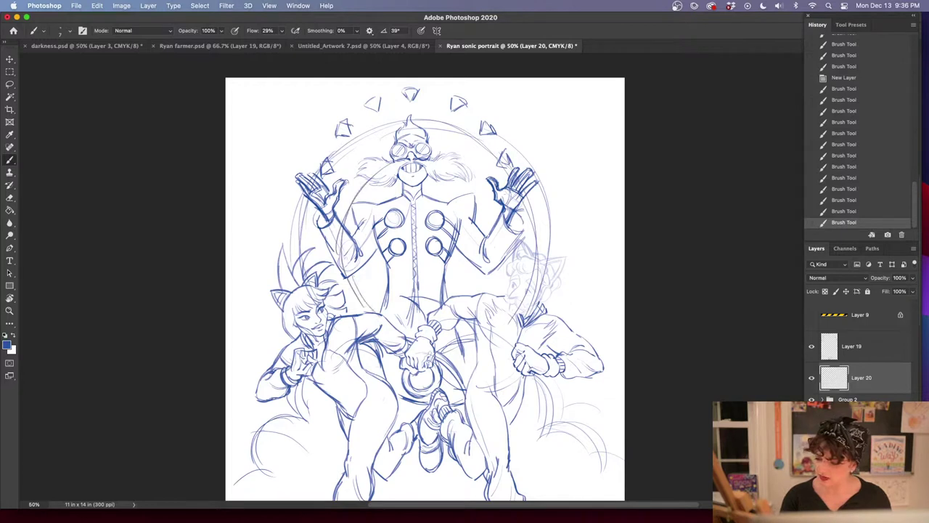
{"action": "left_click_drag", "start_coordinate": [342, 217], "coordinate": [379, 317]}
{"action": "left_click_drag", "start_coordinate": [408, 157], "coordinate": [493, 192]}
{"action": "left_click_drag", "start_coordinate": [510, 225], "coordinate": [494, 298]}
{"action": "left_click_drag", "start_coordinate": [510, 228], "coordinate": [505, 295]}
{"action": "mouse_move", "coordinate": [440, 123]}
{"action": "left_mouse_down"}
{"action": "mouse_move", "coordinate": [505, 148]}
{"action": "mouse_move", "coordinate": [545, 252]}
{"action": "left_mouse_up"}
{"action": "mouse_move", "coordinate": [534, 178]}
{"action": "left_mouse_down"}
{"action": "mouse_move", "coordinate": [551, 293]}
{"action": "mouse_move", "coordinate": [536, 321]}
{"action": "mouse_move", "coordinate": [480, 148]}
{"action": "left_mouse_up"}
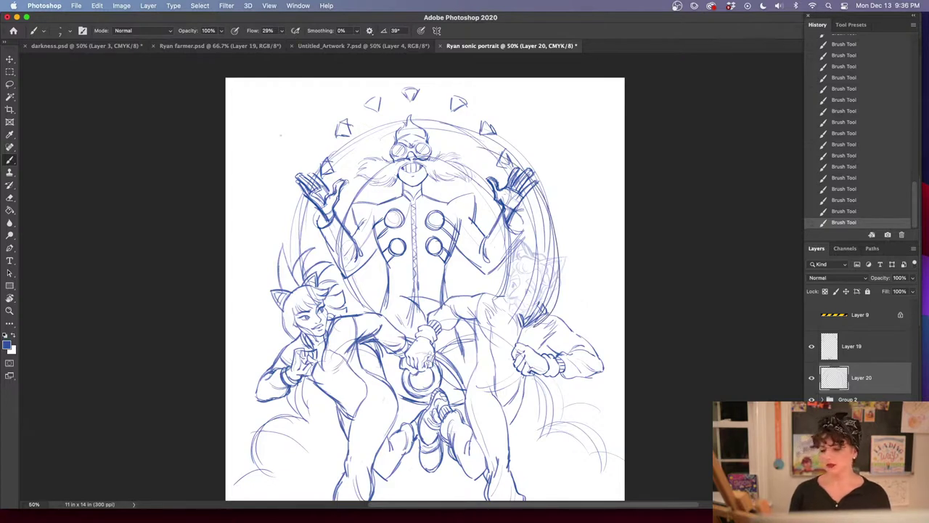
Sketch straight rays radiating from the large circle out to the canvas edges on Layer 20
{"action": "left_click_drag", "start_coordinate": [226, 95], "coordinate": [311, 174]}
{"action": "left_click_drag", "start_coordinate": [316, 81], "coordinate": [336, 132]}
{"action": "left_click_drag", "start_coordinate": [411, 78], "coordinate": [412, 100]}
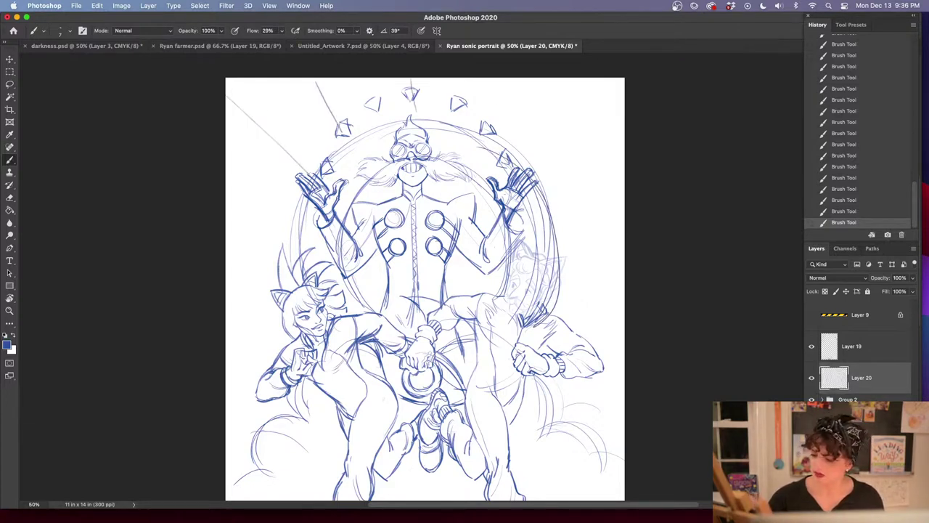
{"action": "left_click_drag", "start_coordinate": [511, 80], "coordinate": [493, 135]}
{"action": "left_click_drag", "start_coordinate": [623, 105], "coordinate": [532, 162]}
{"action": "left_click_drag", "start_coordinate": [624, 209], "coordinate": [558, 226]}
{"action": "left_click_drag", "start_coordinate": [624, 308], "coordinate": [562, 298]}
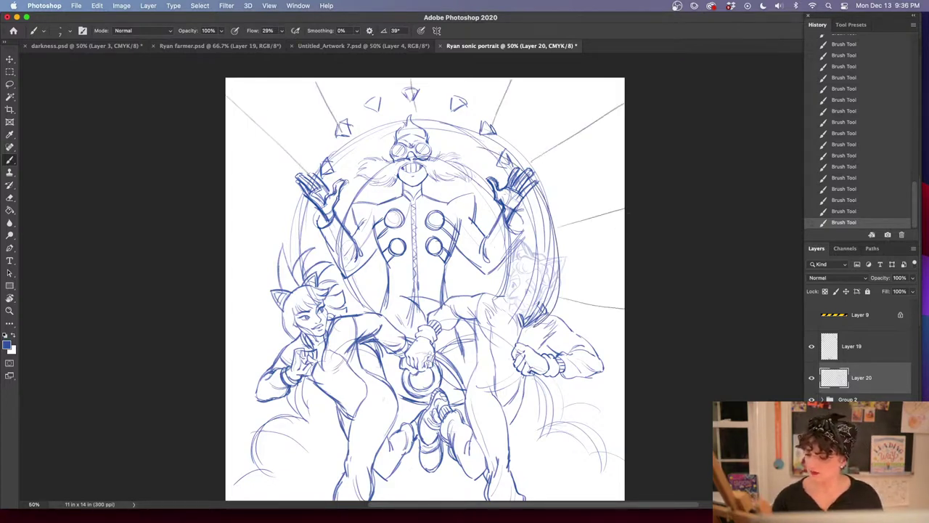
{"action": "left_click_drag", "start_coordinate": [624, 398], "coordinate": [562, 356]}
{"action": "left_click_drag", "start_coordinate": [226, 220], "coordinate": [295, 222]}
{"action": "left_click_drag", "start_coordinate": [301, 279], "coordinate": [225, 319]}
{"action": "left_click_drag", "start_coordinate": [292, 343], "coordinate": [225, 395]}
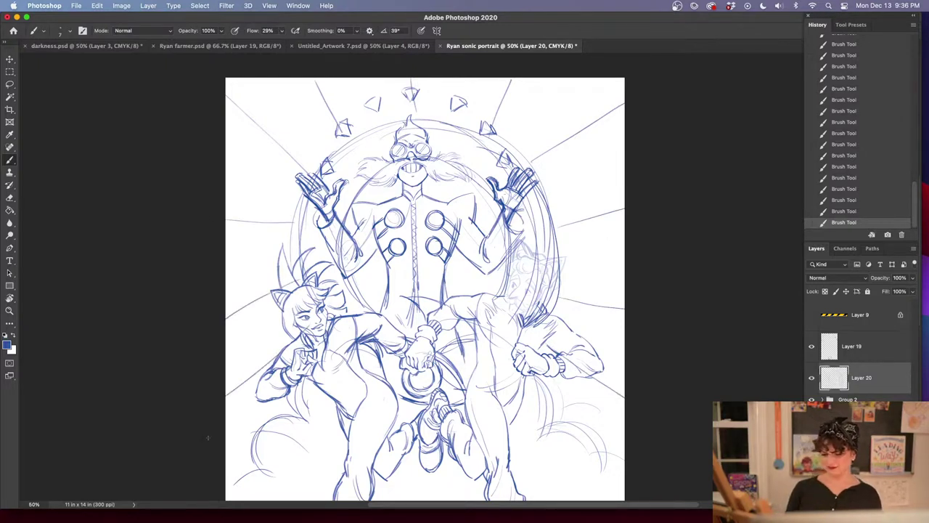
Lower Layer 20's opacity to 9% and toggle its visibility to compare the drawing with and without it
{"action": "left_click", "coordinate": [913, 277]}
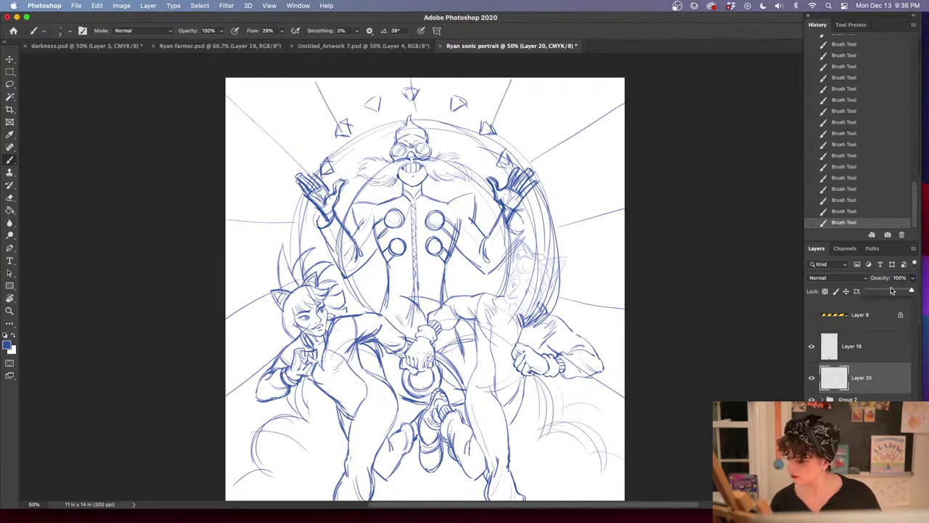
{"action": "left_click_drag", "start_coordinate": [908, 291], "coordinate": [885, 292]}
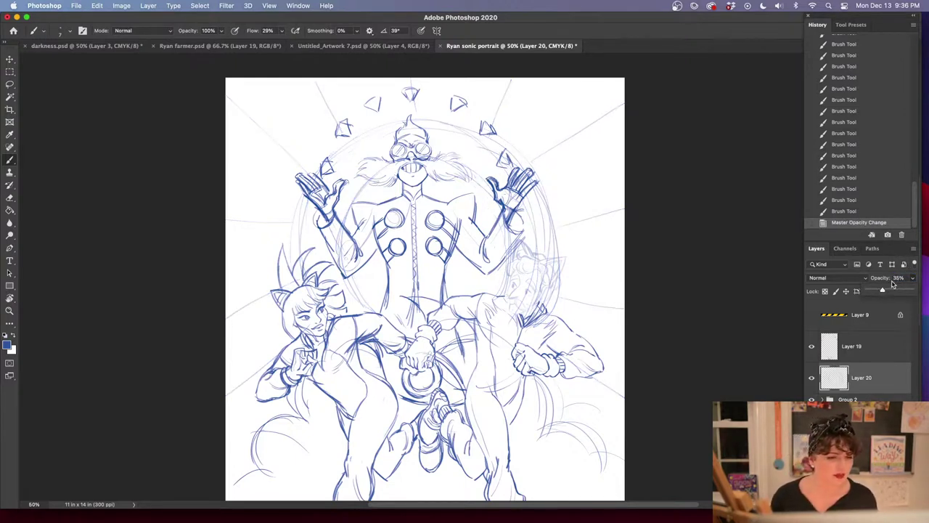
{"action": "left_click_drag", "start_coordinate": [882, 291], "coordinate": [870, 292]}
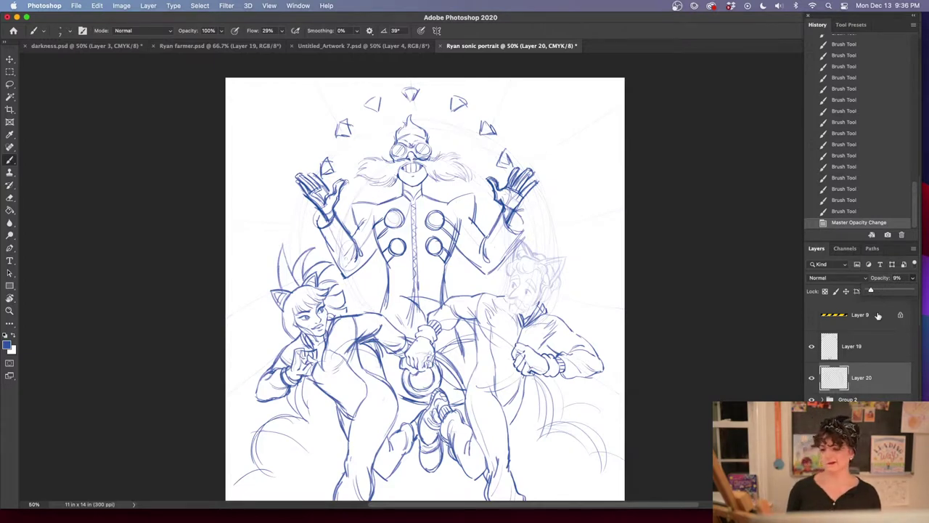
{"action": "key", "text": "super+equal"}
{"action": "left_click", "coordinate": [875, 355]}
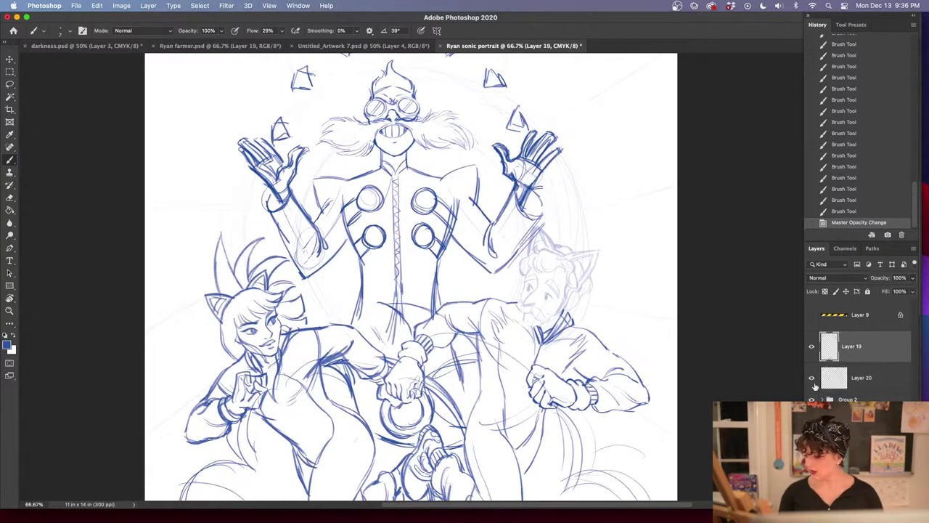
{"action": "left_click", "coordinate": [812, 377]}
{"action": "left_click", "coordinate": [812, 377]}
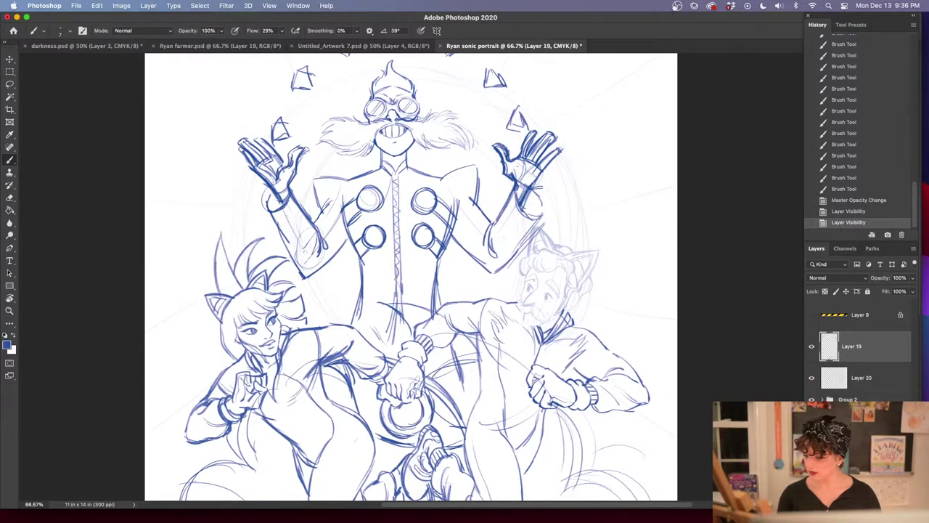
Lasso the gems left of the top gem on Layer 19 and shift them outward and up to widen the arc
{"action": "left_click_drag", "start_coordinate": [517, 302], "coordinate": [541, 417]}
{"action": "key", "text": "l"}
{"action": "mouse_move", "coordinate": [312, 280]}
{"action": "left_mouse_down"}
{"action": "mouse_move", "coordinate": [309, 303]}
{"action": "mouse_move", "coordinate": [306, 289]}
{"action": "mouse_move", "coordinate": [266, 273]}
{"action": "left_mouse_up"}
{"action": "left_click_drag", "start_coordinate": [318, 216], "coordinate": [304, 226]}
{"action": "mouse_move", "coordinate": [376, 203]}
{"action": "left_mouse_down"}
{"action": "mouse_move", "coordinate": [354, 190]}
{"action": "mouse_move", "coordinate": [377, 206]}
{"action": "mouse_move", "coordinate": [358, 196]}
{"action": "mouse_move", "coordinate": [315, 204]}
{"action": "left_mouse_up"}
{"action": "mouse_move", "coordinate": [305, 230]}
{"action": "left_mouse_down"}
{"action": "mouse_move", "coordinate": [272, 253]}
{"action": "mouse_move", "coordinate": [272, 281]}
{"action": "left_mouse_up"}
Lasso the gems right of the top gem, shift them outward and up to match the other side, and deselect
{"action": "left_click_drag", "start_coordinate": [469, 213], "coordinate": [481, 194]}
{"action": "mouse_move", "coordinate": [535, 221]}
{"action": "left_mouse_down"}
{"action": "mouse_move", "coordinate": [537, 230]}
{"action": "mouse_move", "coordinate": [539, 219]}
{"action": "left_mouse_up"}
{"action": "mouse_move", "coordinate": [525, 256]}
{"action": "left_mouse_down"}
{"action": "mouse_move", "coordinate": [551, 294]}
{"action": "mouse_move", "coordinate": [575, 259]}
{"action": "left_mouse_up"}
{"action": "left_click_drag", "start_coordinate": [528, 209], "coordinate": [530, 227]}
{"action": "left_click_drag", "start_coordinate": [537, 226], "coordinate": [542, 222]}
{"action": "left_click_drag", "start_coordinate": [490, 173], "coordinate": [492, 186]}
{"action": "left_click_drag", "start_coordinate": [482, 199], "coordinate": [488, 196]}
{"action": "key", "text": "super+d"}
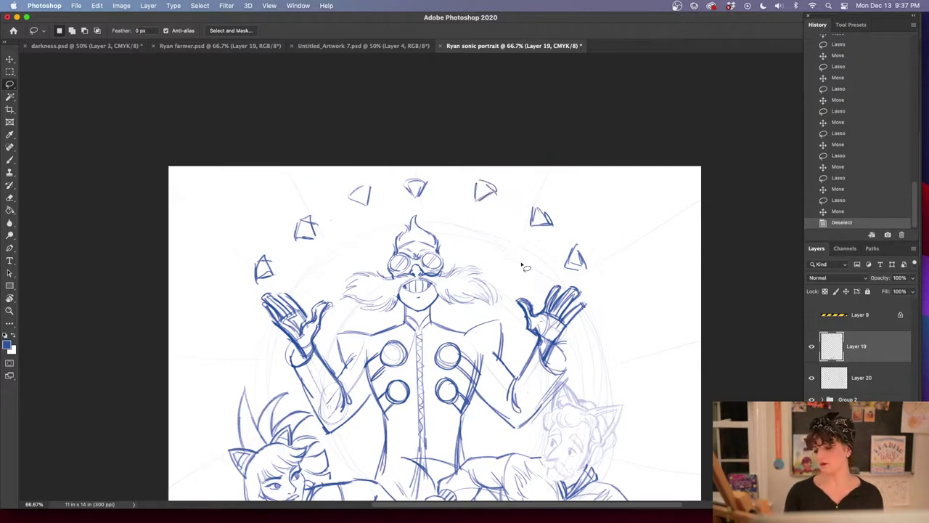
Select Layer 19, Layer 20 and Group 2 together and scale the whole drawing to 96.67% with Free Transform
{"action": "left_click_drag", "start_coordinate": [633, 434], "coordinate": [638, 389]}
{"action": "key", "text": "super+minus"}
{"action": "key", "text": "super+minus"}
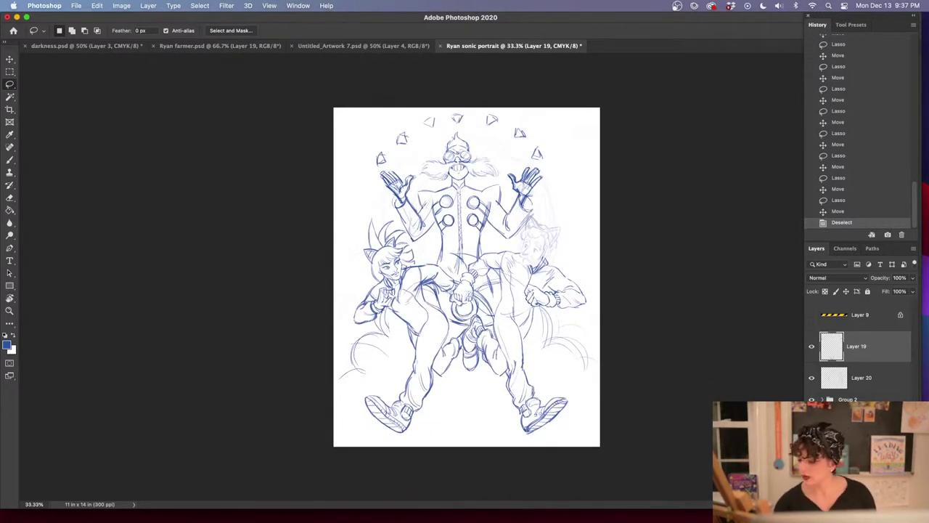
{"action": "left_click", "coordinate": [868, 399]}
{"action": "left_click", "coordinate": [874, 347], "text": "shift"}
{"action": "left_click", "coordinate": [875, 347], "text": "shift"}
{"action": "key", "text": "super+t"}
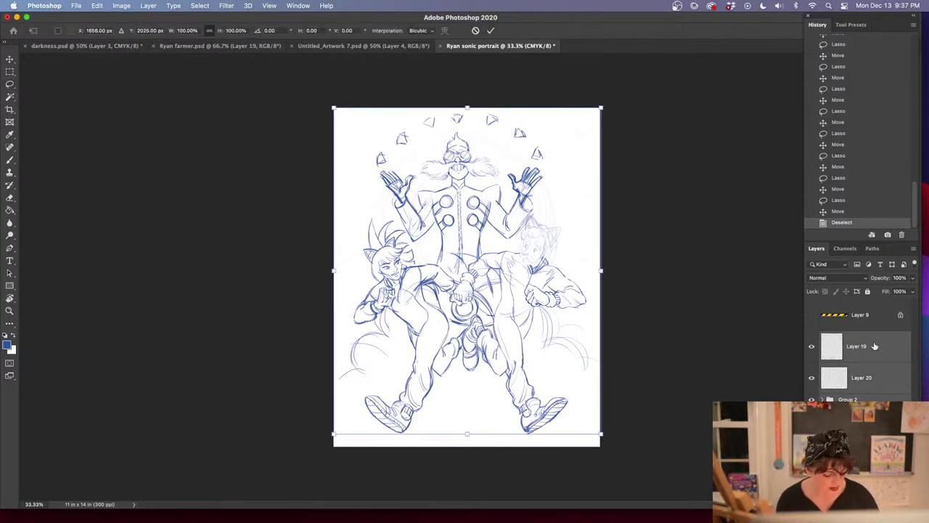
{"action": "left_click_drag", "start_coordinate": [466, 109], "coordinate": [466, 117]}
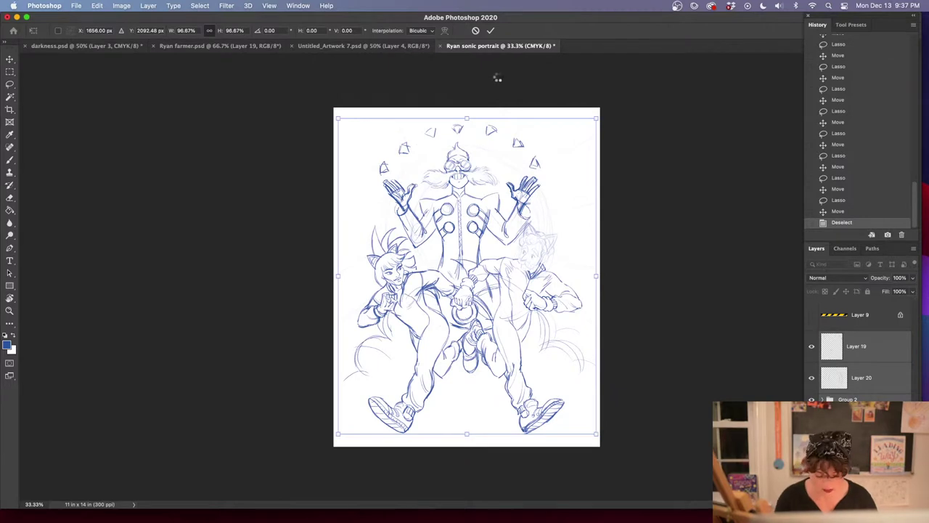
{"action": "key", "text": "Return"}
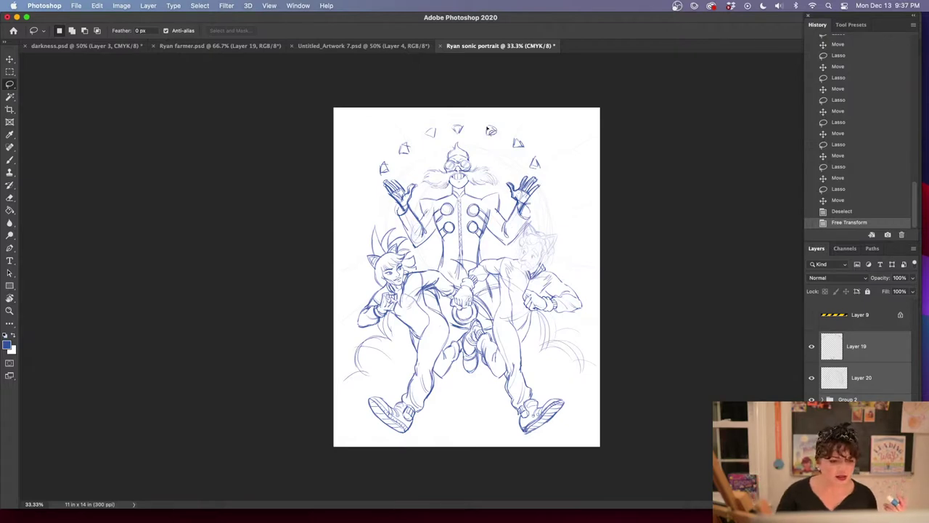
{"action": "key", "text": "super+equal"}
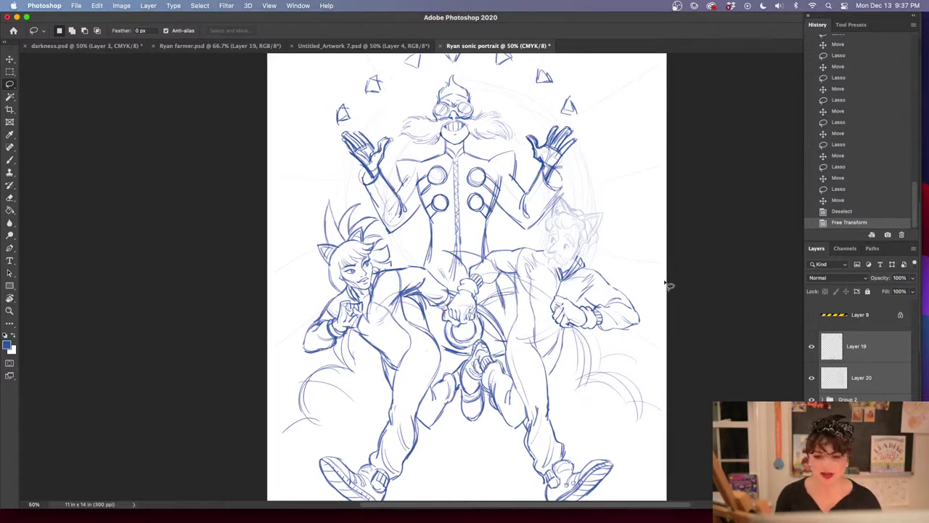
Create a new layer above Group 2 and sketch large cloud outlines in the drawing's upper-right sky
{"action": "scroll", "coordinate": [639, 307], "scroll_direction": "up", "scroll_amount": 3}
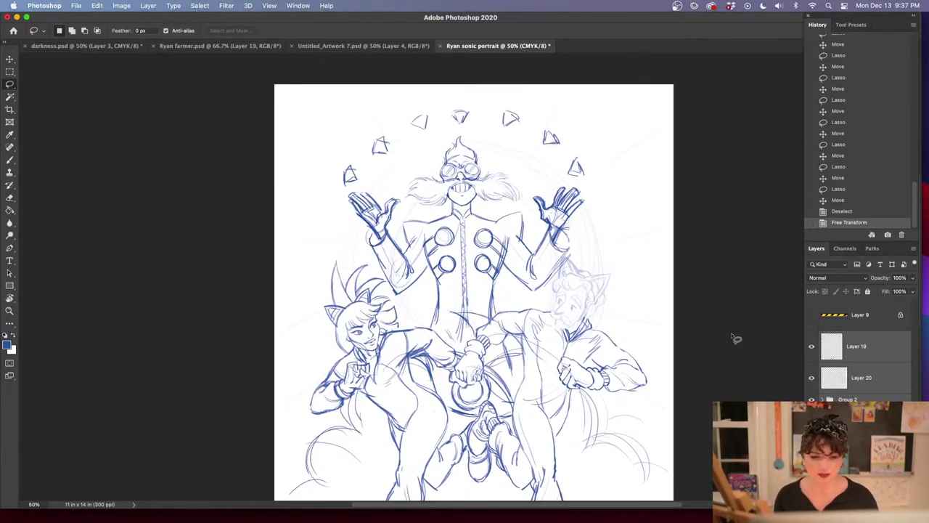
{"action": "key", "text": "b"}
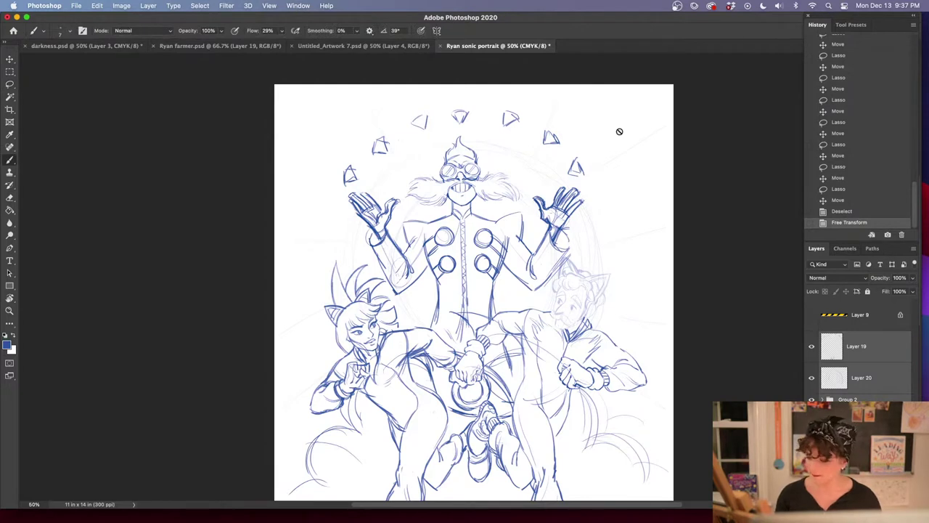
{"action": "left_click", "coordinate": [881, 398]}
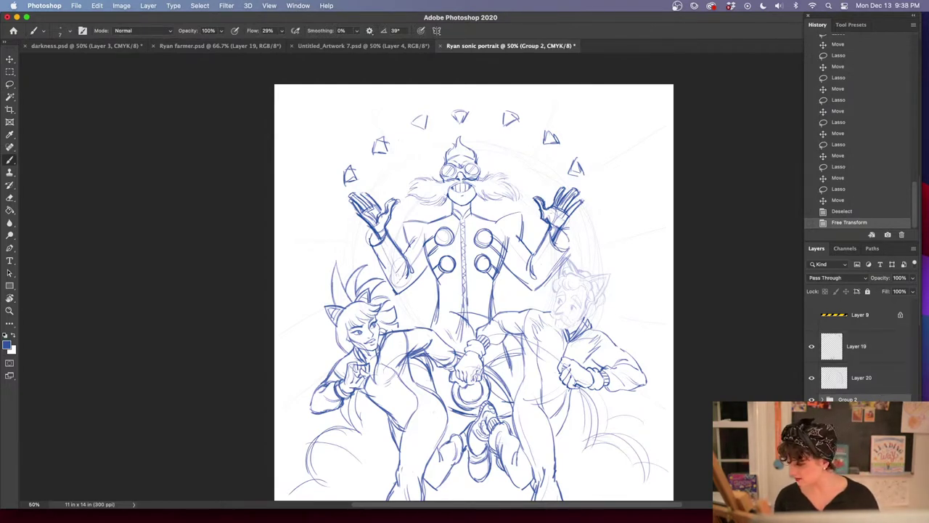
{"action": "left_click", "coordinate": [887, 502]}
{"action": "left_click_drag", "start_coordinate": [561, 161], "coordinate": [608, 114]}
{"action": "left_click_drag", "start_coordinate": [564, 145], "coordinate": [627, 119]}
{"action": "mouse_move", "coordinate": [596, 122]}
{"action": "left_mouse_down"}
{"action": "mouse_move", "coordinate": [633, 128]}
{"action": "mouse_move", "coordinate": [657, 97]}
{"action": "left_mouse_up"}
{"action": "left_click_drag", "start_coordinate": [637, 119], "coordinate": [673, 95]}
Sketch a second puffy cloud with flat horizontal base lines beside the raised hand on the drawing's right side
{"action": "mouse_move", "coordinate": [596, 239]}
{"action": "left_mouse_down"}
{"action": "mouse_move", "coordinate": [673, 231]}
{"action": "mouse_move", "coordinate": [650, 254]}
{"action": "left_mouse_up"}
{"action": "left_click_drag", "start_coordinate": [619, 252], "coordinate": [670, 252]}
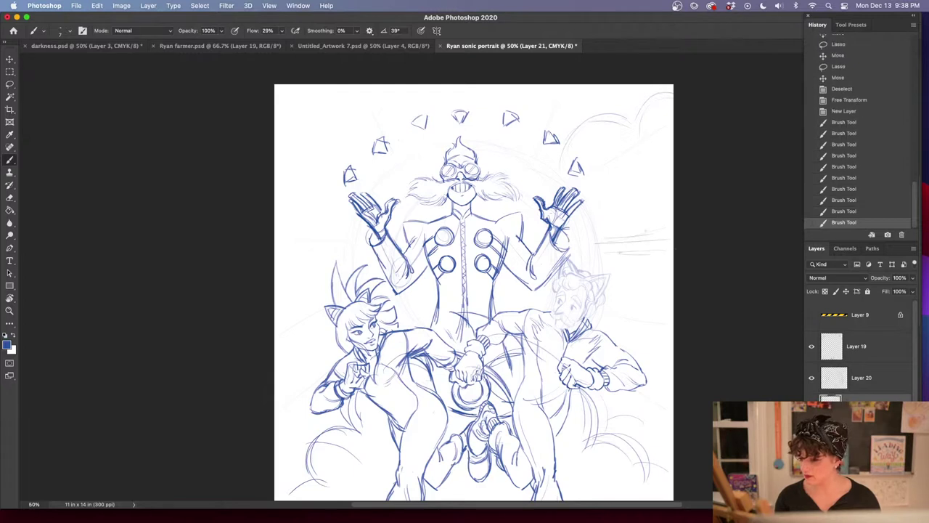
{"action": "mouse_move", "coordinate": [652, 161]}
{"action": "left_mouse_down"}
{"action": "mouse_move", "coordinate": [605, 212]}
{"action": "mouse_move", "coordinate": [618, 201]}
{"action": "mouse_move", "coordinate": [597, 238]}
{"action": "left_mouse_up"}
{"action": "left_click_drag", "start_coordinate": [638, 220], "coordinate": [601, 228]}
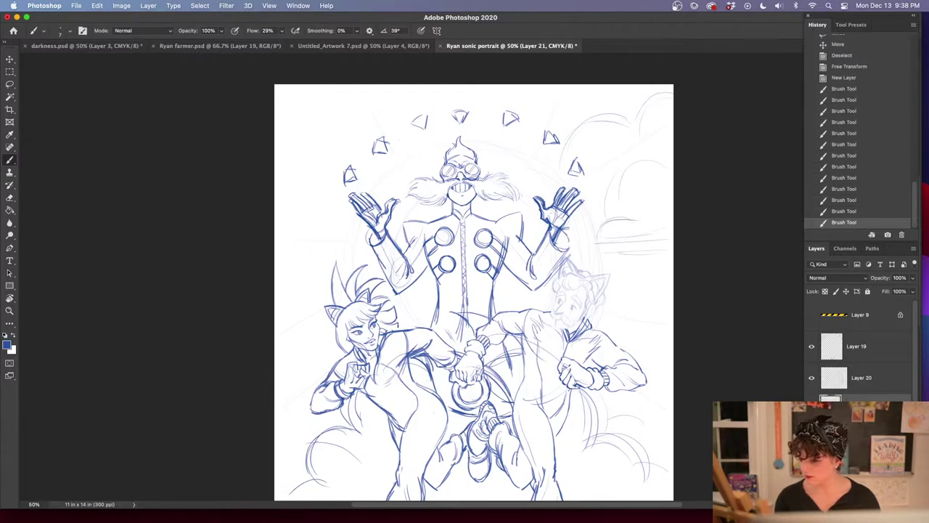
{"action": "left_click_drag", "start_coordinate": [673, 171], "coordinate": [638, 221]}
Sketch matching cloud outlines with flat base lines in the sky on the drawing's left side
{"action": "left_click_drag", "start_coordinate": [282, 115], "coordinate": [329, 134]}
{"action": "mouse_move", "coordinate": [326, 126]}
{"action": "left_mouse_down"}
{"action": "mouse_move", "coordinate": [351, 164]}
{"action": "mouse_move", "coordinate": [394, 179]}
{"action": "left_mouse_up"}
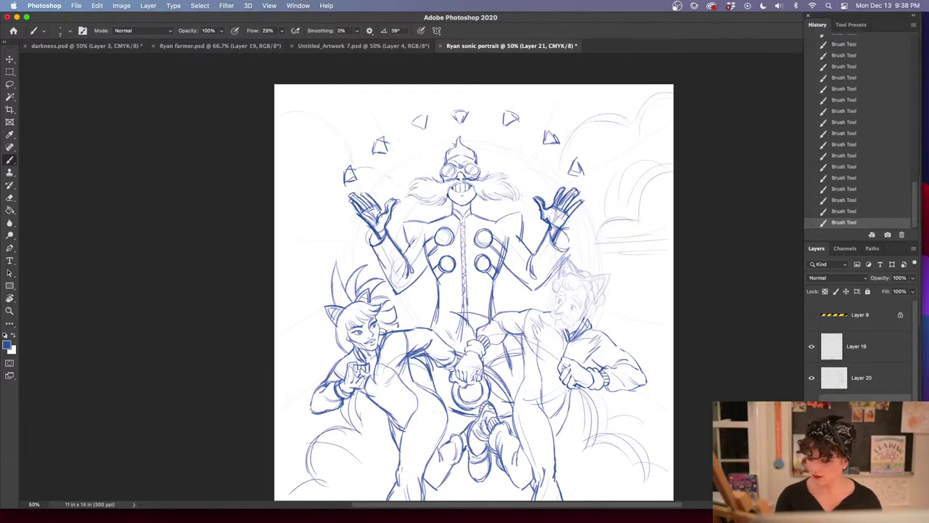
{"action": "mouse_move", "coordinate": [276, 255]}
{"action": "left_mouse_down"}
{"action": "mouse_move", "coordinate": [352, 256]}
{"action": "mouse_move", "coordinate": [310, 270]}
{"action": "left_mouse_up"}
{"action": "left_click_drag", "start_coordinate": [290, 248], "coordinate": [348, 254]}
{"action": "left_click_drag", "start_coordinate": [280, 207], "coordinate": [321, 212]}
{"action": "left_click_drag", "start_coordinate": [323, 206], "coordinate": [339, 234]}
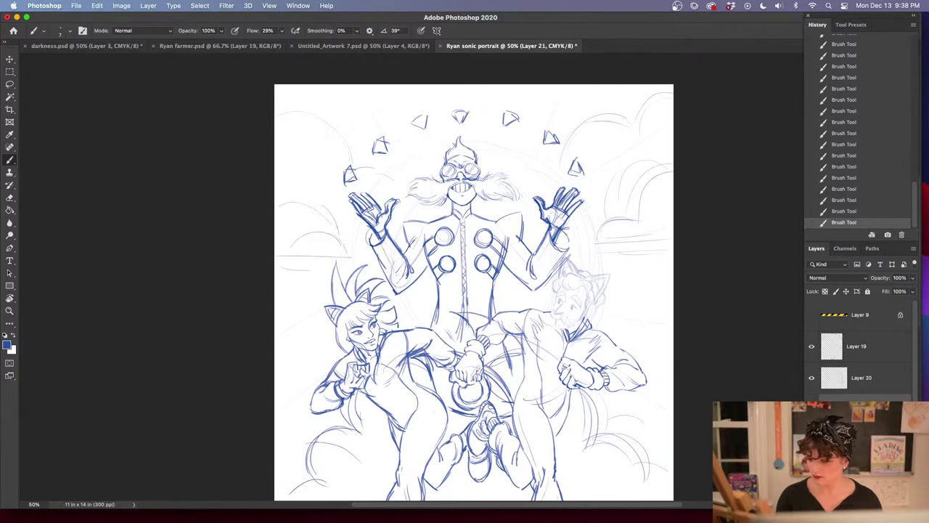
Sketch horizon lines behind the two lower figures, running out to both edges of the canvas
{"action": "left_click_drag", "start_coordinate": [298, 359], "coordinate": [339, 357]}
{"action": "left_click_drag", "start_coordinate": [282, 361], "coordinate": [337, 361]}
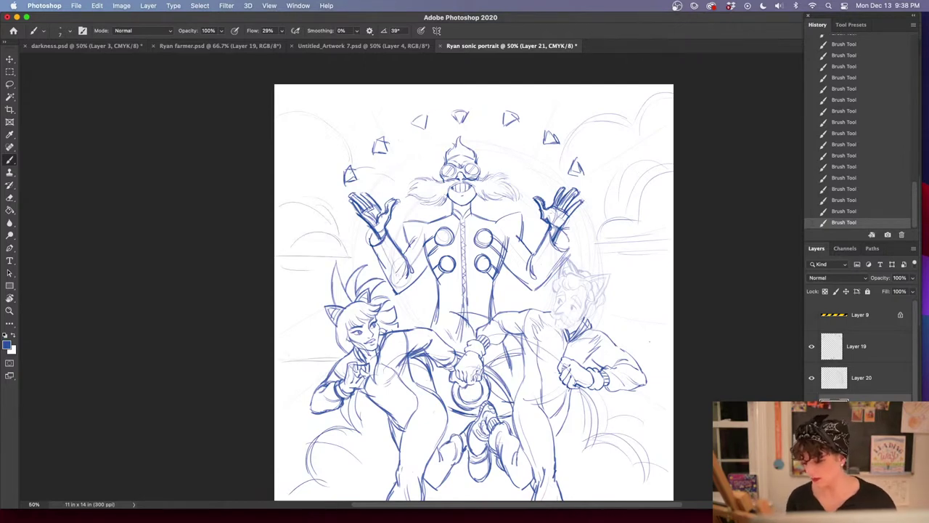
{"action": "mouse_move", "coordinate": [638, 362]}
{"action": "left_mouse_down"}
{"action": "mouse_move", "coordinate": [651, 342]}
{"action": "mouse_move", "coordinate": [674, 364]}
{"action": "mouse_move", "coordinate": [674, 351]}
{"action": "left_mouse_up"}
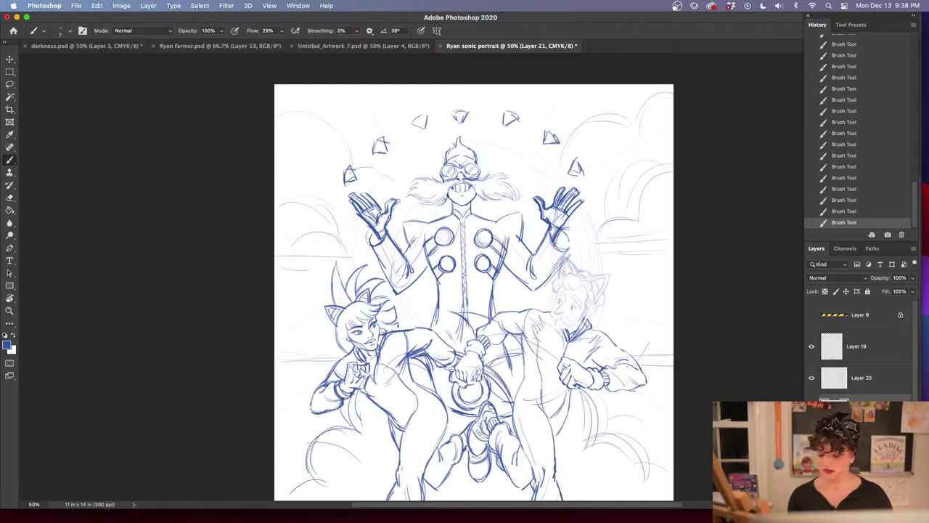
{"action": "mouse_move", "coordinate": [347, 351]}
{"action": "left_mouse_down"}
{"action": "mouse_move", "coordinate": [302, 354]}
{"action": "mouse_move", "coordinate": [334, 350]}
{"action": "left_mouse_up"}
{"action": "left_click_drag", "start_coordinate": [276, 335], "coordinate": [321, 350]}
{"action": "left_click_drag", "start_coordinate": [673, 338], "coordinate": [581, 358]}
Add small curled cloud shapes just above the horizon at both edges of the canvas
{"action": "mouse_move", "coordinate": [673, 303]}
{"action": "left_mouse_down"}
{"action": "mouse_move", "coordinate": [629, 328]}
{"action": "mouse_move", "coordinate": [657, 337]}
{"action": "left_mouse_up"}
{"action": "mouse_move", "coordinate": [279, 318]}
{"action": "left_mouse_down"}
{"action": "mouse_move", "coordinate": [302, 308]}
{"action": "mouse_move", "coordinate": [278, 317]}
{"action": "left_mouse_up"}
{"action": "left_click_drag", "start_coordinate": [294, 319], "coordinate": [280, 328]}
Undo the last strokes on Layer 21 and redraw the left arc of the background circle on Layer 20
{"action": "scroll", "coordinate": [297, 384], "scroll_direction": "down", "scroll_amount": 3}
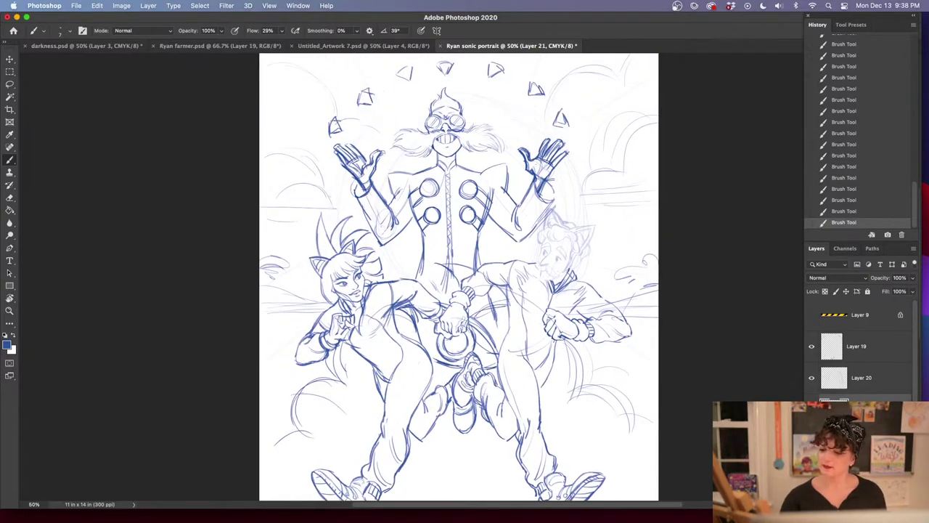
{"action": "left_click_drag", "start_coordinate": [331, 232], "coordinate": [329, 178]}
{"action": "left_click", "coordinate": [848, 204]}
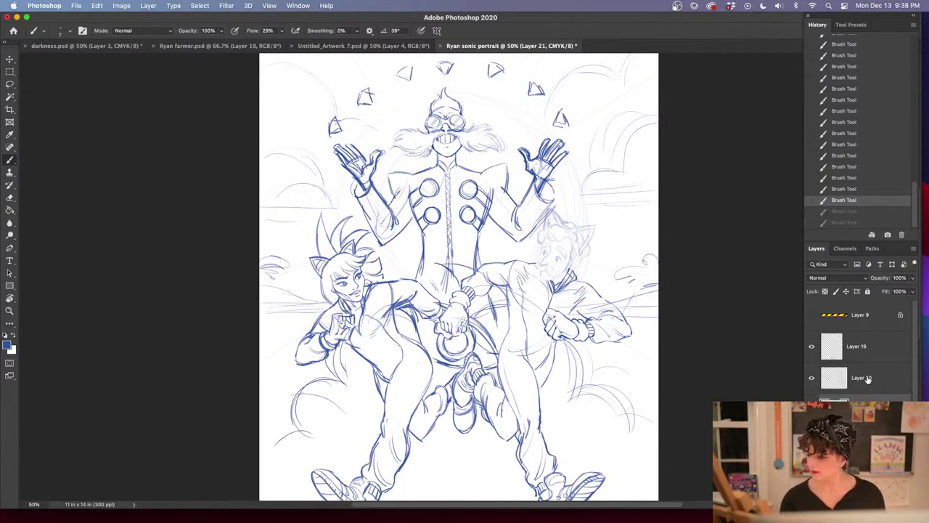
{"action": "left_click", "coordinate": [866, 378]}
{"action": "left_click_drag", "start_coordinate": [331, 231], "coordinate": [333, 189]}
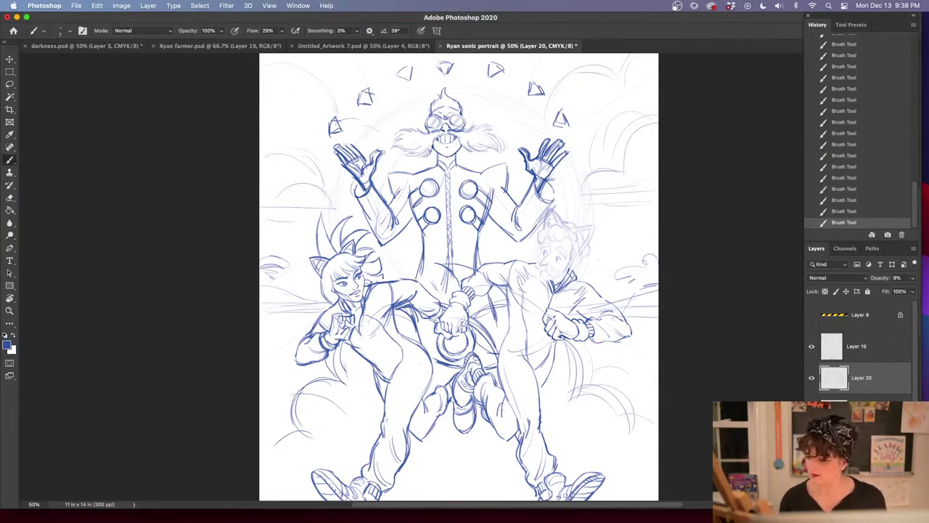
On Layer 21, sketch sweeping curved outlines beside the two lower figures, reaching toward both canvas edges
{"action": "key", "text": "ctrl+minus"}
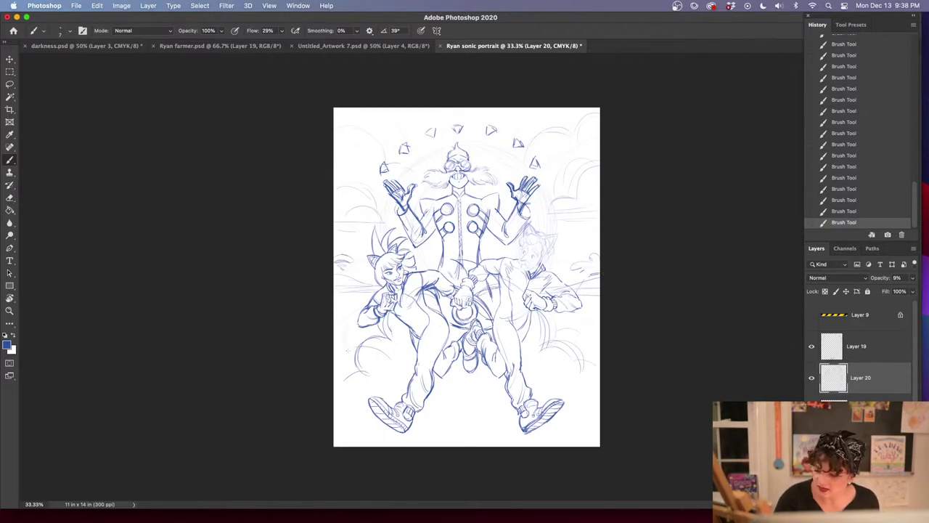
{"action": "left_click", "coordinate": [861, 410]}
{"action": "left_click_drag", "start_coordinate": [361, 321], "coordinate": [334, 360]}
{"action": "mouse_move", "coordinate": [559, 313]}
{"action": "left_mouse_down"}
{"action": "mouse_move", "coordinate": [566, 337]}
{"action": "mouse_move", "coordinate": [597, 359]}
{"action": "left_mouse_up"}
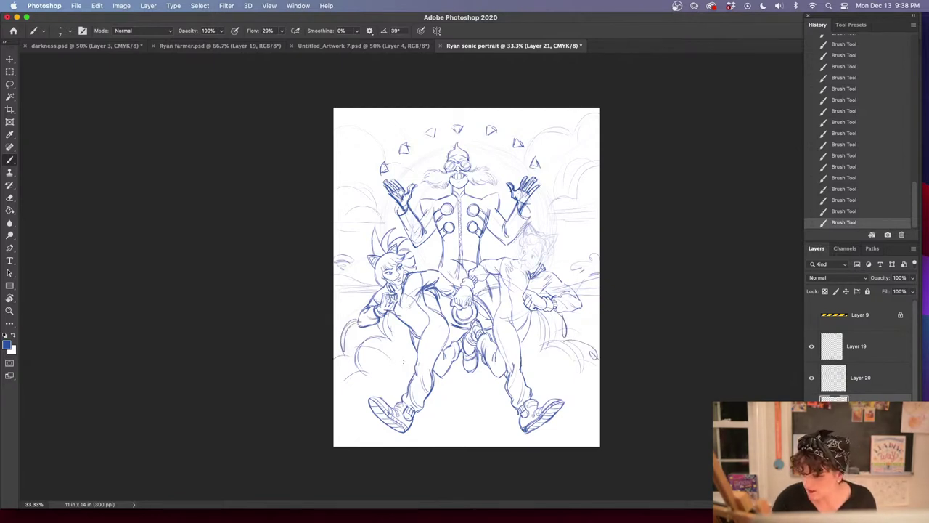
Sketch diagonal perspective lines running from behind the lower figures' legs out to both lower canvas edges
{"action": "mouse_move", "coordinate": [403, 341]}
{"action": "left_mouse_down"}
{"action": "mouse_move", "coordinate": [335, 430]}
{"action": "mouse_move", "coordinate": [404, 338]}
{"action": "left_mouse_up"}
{"action": "left_click_drag", "start_coordinate": [365, 375], "coordinate": [334, 407]}
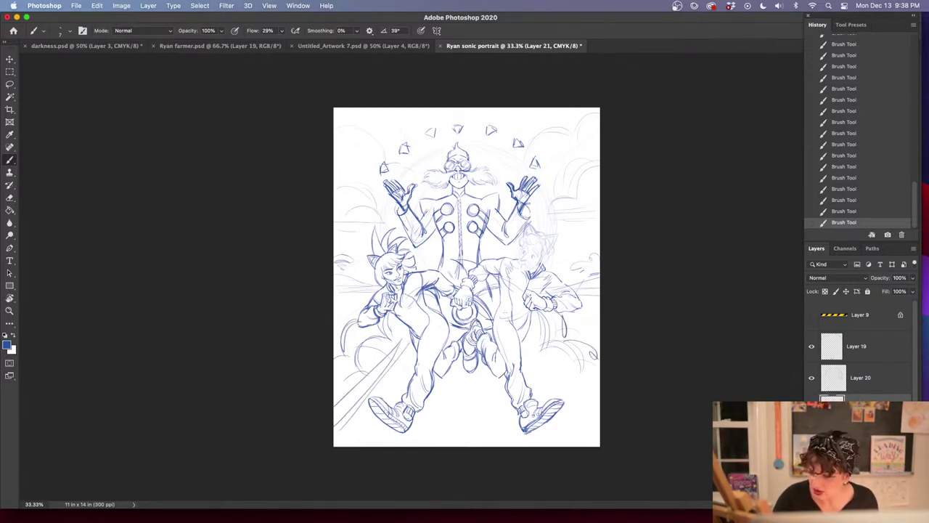
{"action": "left_click_drag", "start_coordinate": [524, 339], "coordinate": [600, 416]}
{"action": "left_click_drag", "start_coordinate": [523, 334], "coordinate": [600, 415]}
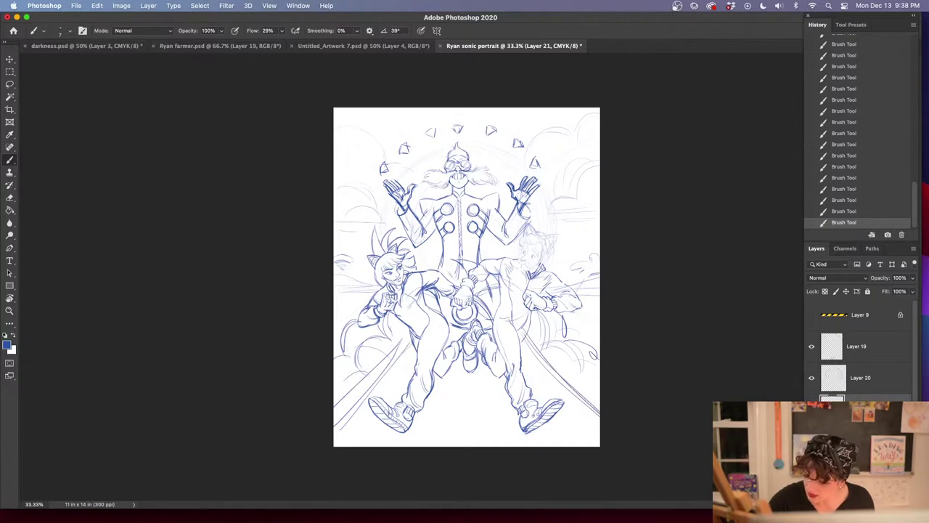
Sketch curved lines across the lower part of the central figure's coat, down to the clasped hands
{"action": "mouse_move", "coordinate": [396, 242]}
{"action": "left_mouse_down"}
{"action": "mouse_move", "coordinate": [452, 254]}
{"action": "mouse_move", "coordinate": [456, 271]}
{"action": "left_mouse_up"}
{"action": "left_click_drag", "start_coordinate": [461, 227], "coordinate": [450, 282]}
{"action": "left_click_drag", "start_coordinate": [458, 242], "coordinate": [452, 280]}
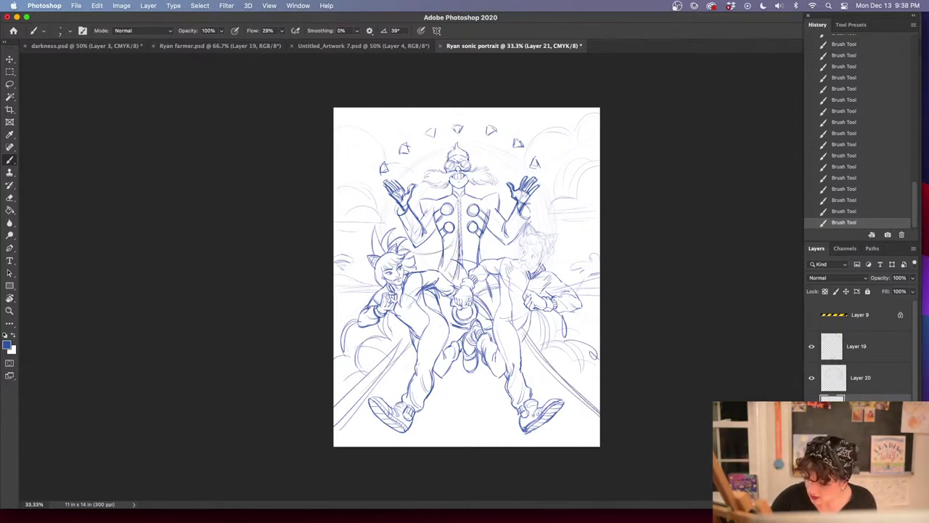
Add more diagonal ground lines between and beside the legs plus a short curve between the feet, and switch to another app
{"action": "mouse_move", "coordinate": [462, 367]}
{"action": "left_mouse_down"}
{"action": "mouse_move", "coordinate": [415, 423]}
{"action": "mouse_move", "coordinate": [426, 418]}
{"action": "left_mouse_up"}
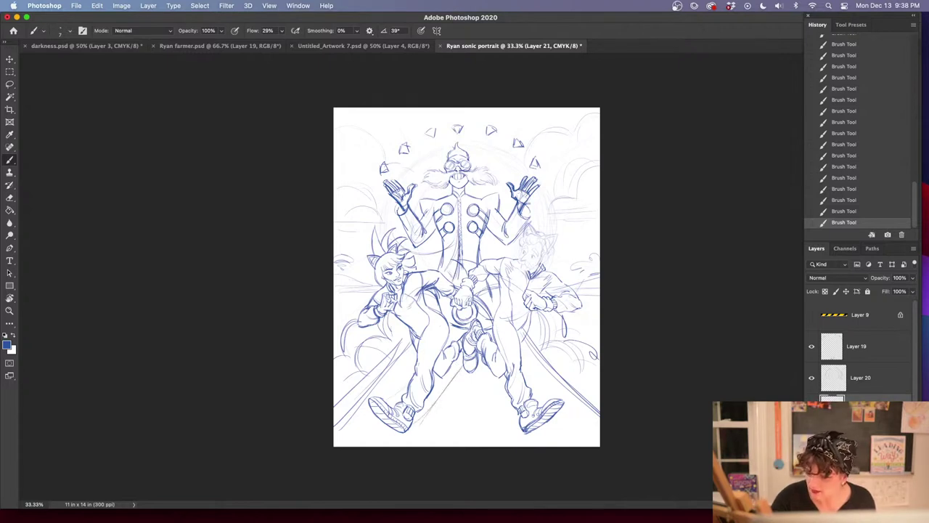
{"action": "left_click_drag", "start_coordinate": [402, 383], "coordinate": [385, 397]}
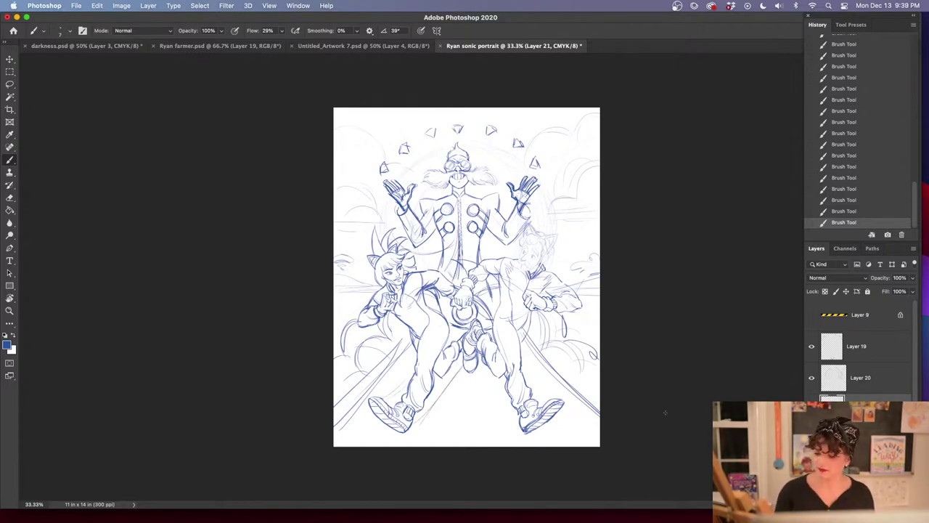
{"action": "left_click_drag", "start_coordinate": [525, 326], "coordinate": [600, 408]}
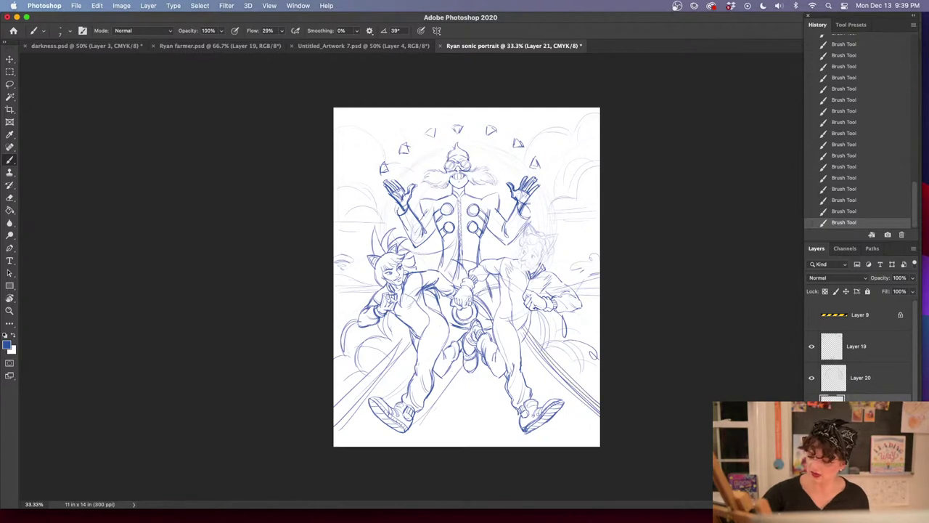
{"action": "left_click_drag", "start_coordinate": [451, 396], "coordinate": [473, 417]}
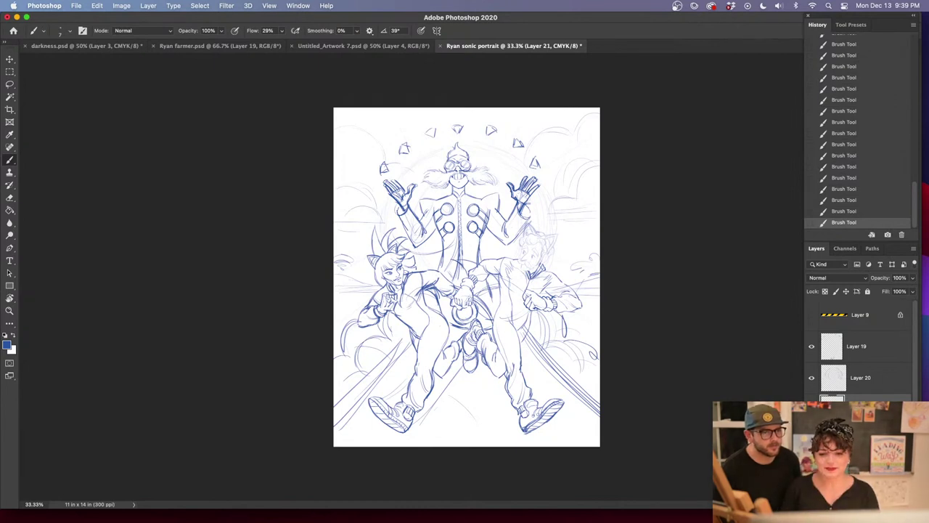
{"action": "key", "text": "super+Tab"}
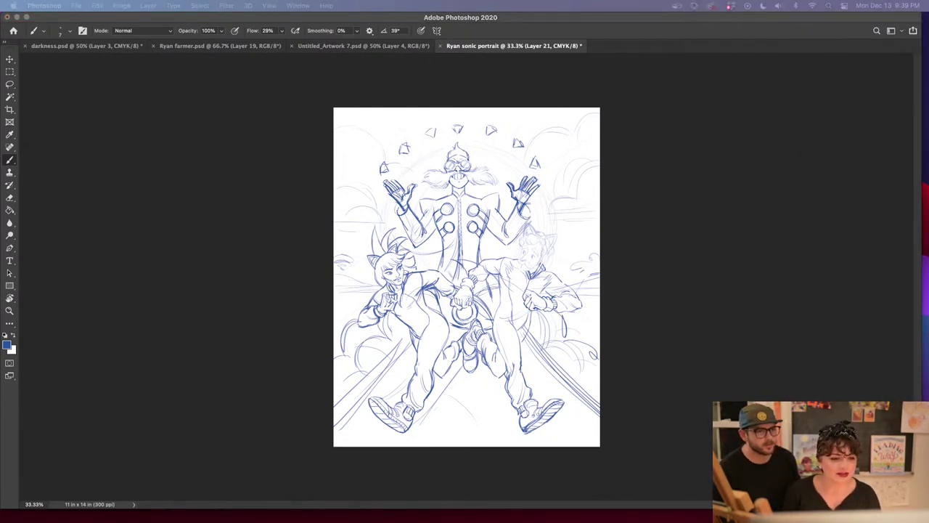